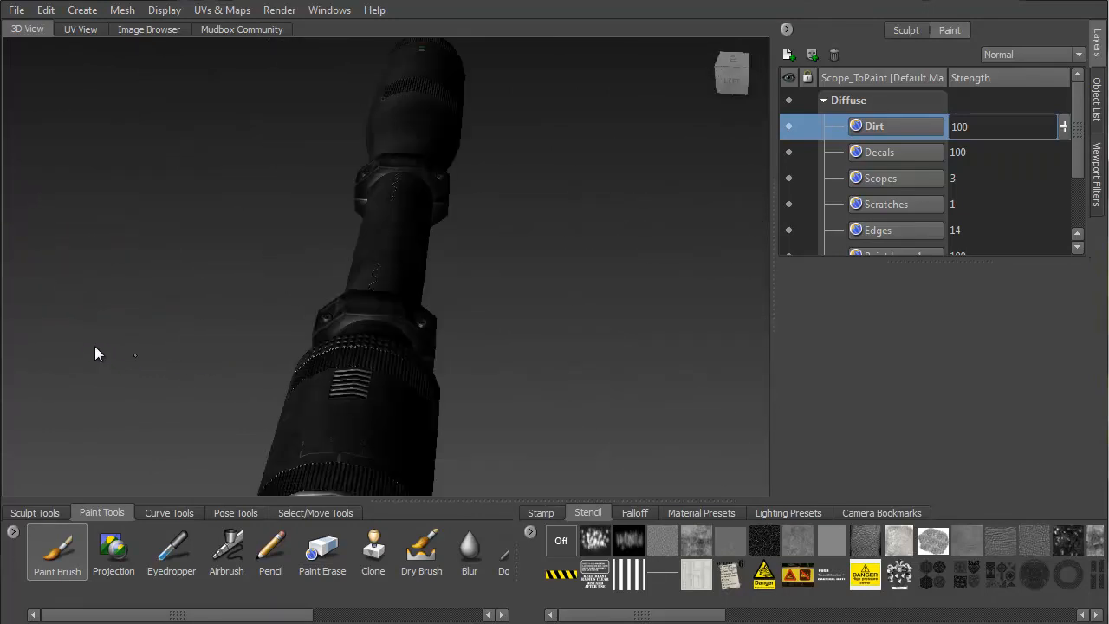
Export the scope's Diffuse paint channel to PSD under the file name HgRifle_Scope_DIFF.psd
{"action": "left_click_drag", "start_coordinate": [940, 260], "coordinate": [939, 322]}
{"action": "right_click", "coordinate": [909, 126]}
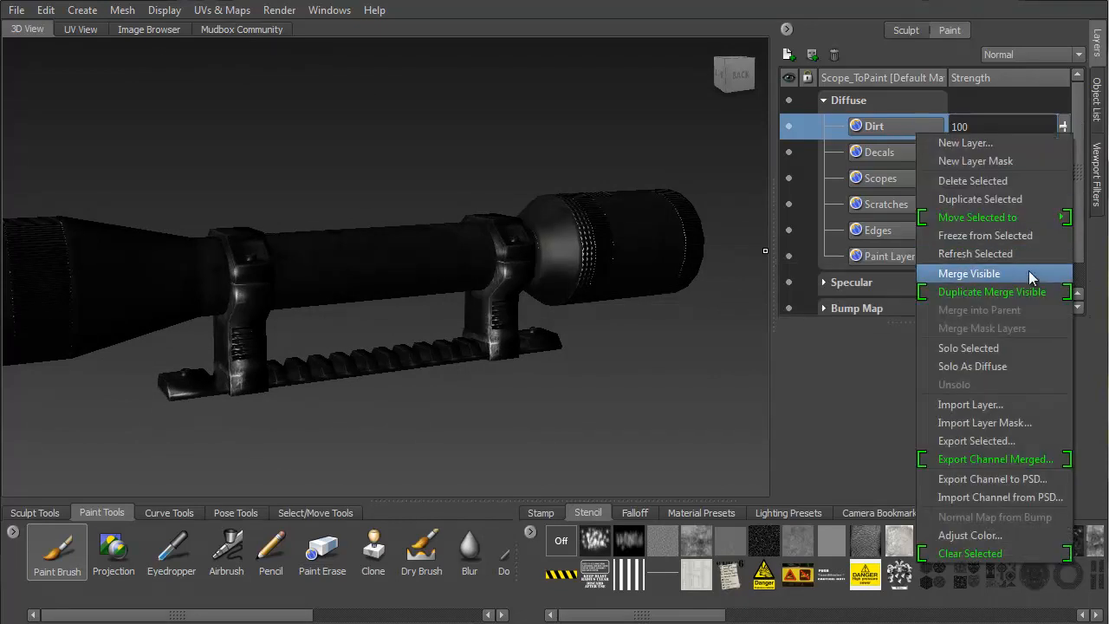
{"action": "left_click", "coordinate": [610, 359]}
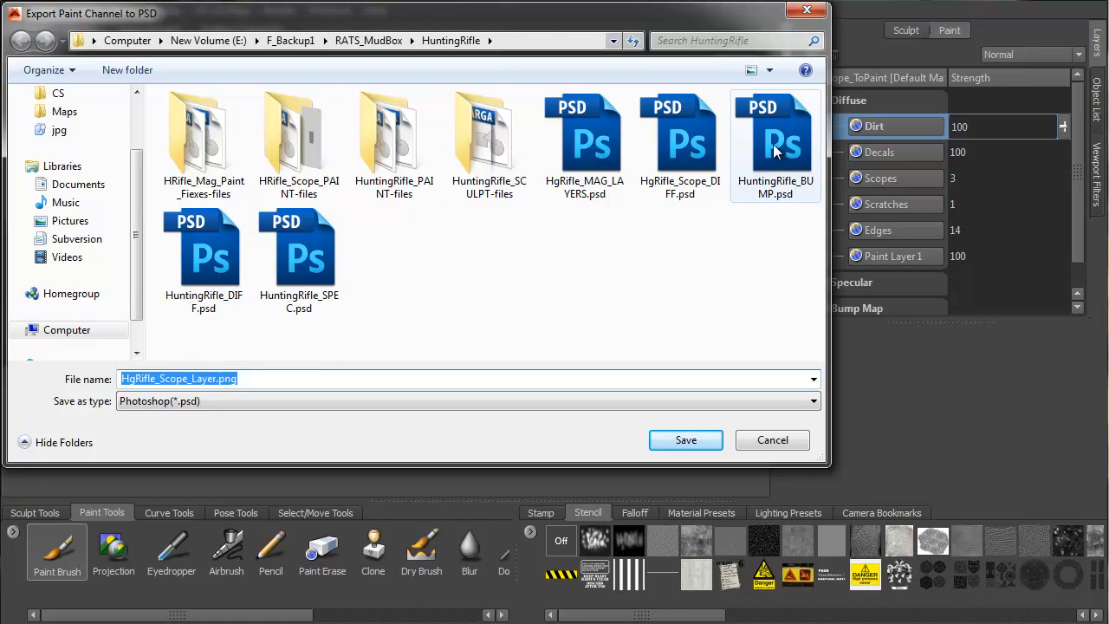
{"action": "left_click", "coordinate": [684, 143]}
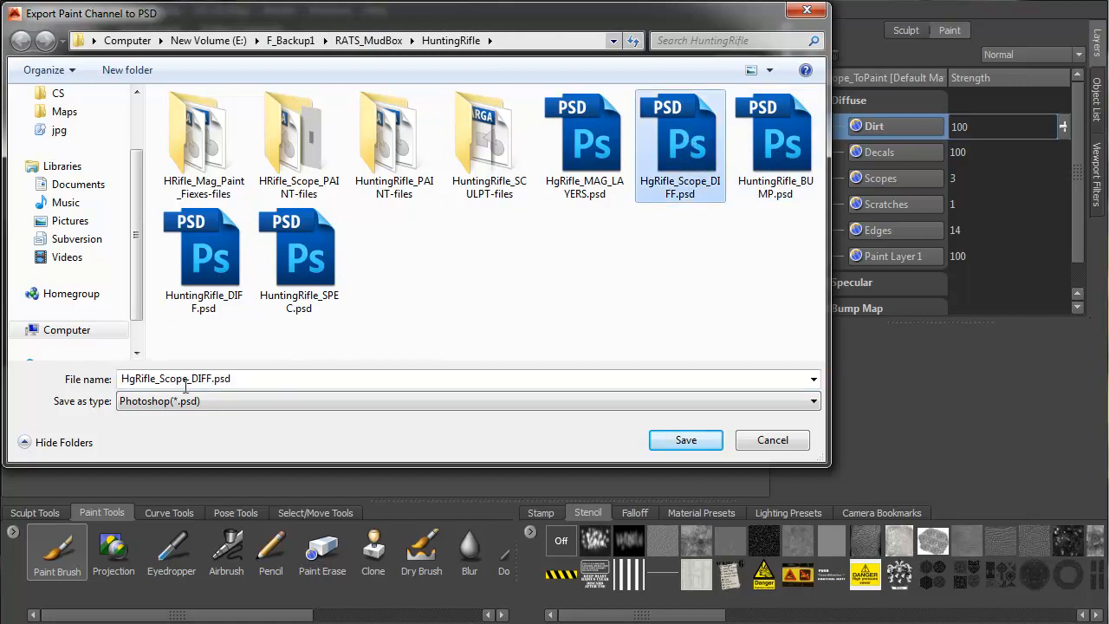
{"action": "left_click", "coordinate": [686, 441]}
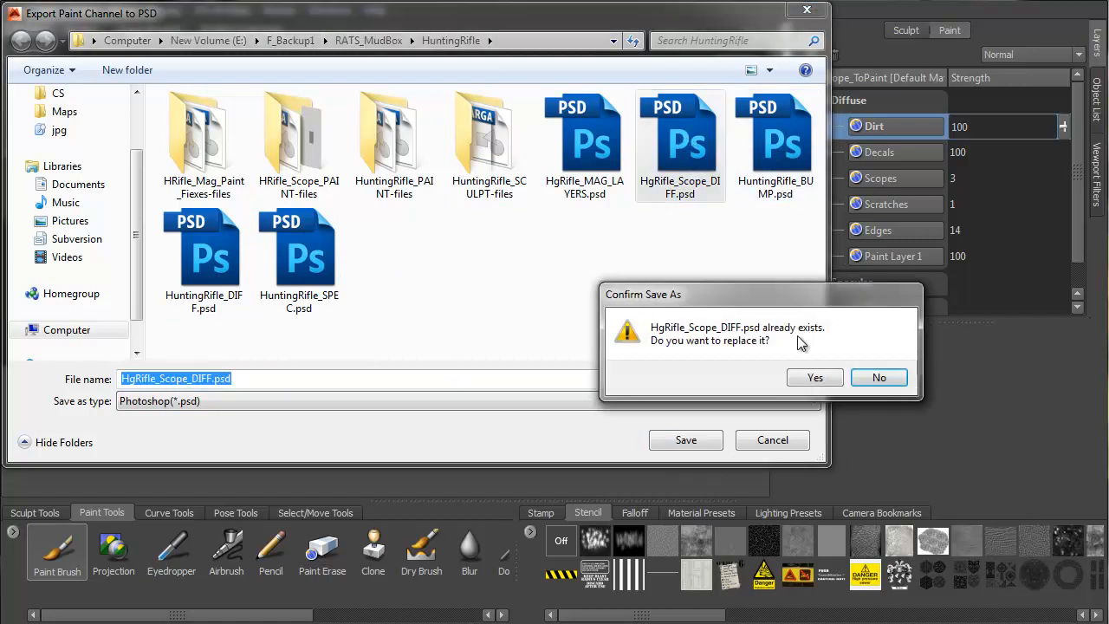
{"action": "left_click", "coordinate": [884, 377]}
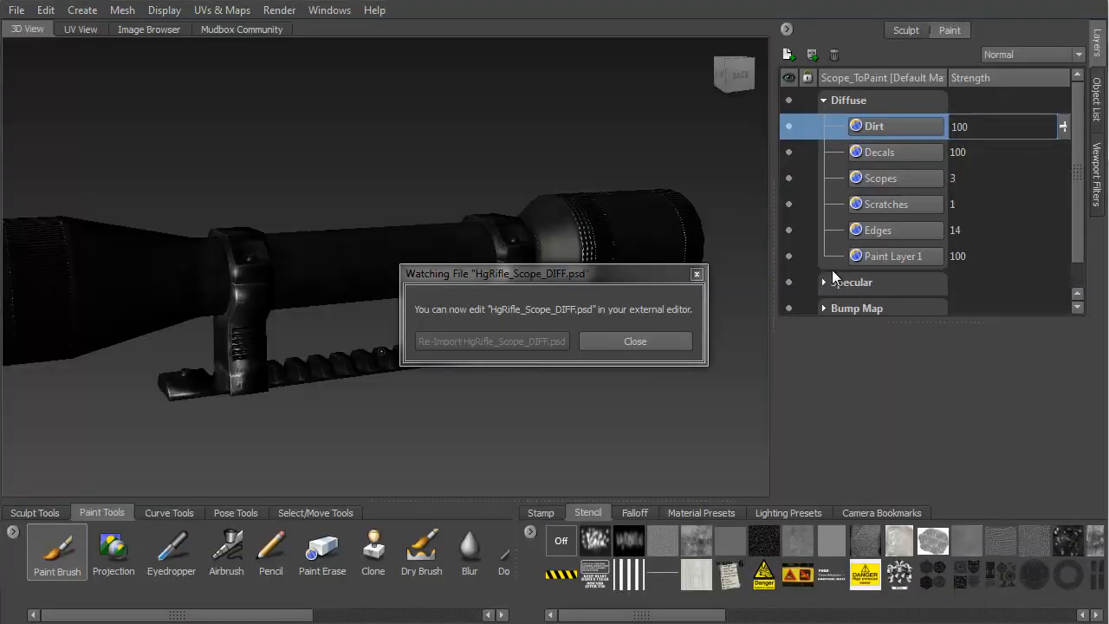
Export the scope's Specular paint channel to PSD under the file name HgRifle_Scope_SPEC
{"action": "left_click", "coordinate": [825, 284]}
{"action": "scroll", "coordinate": [950, 239], "scroll_direction": "down", "scroll_amount": 4}
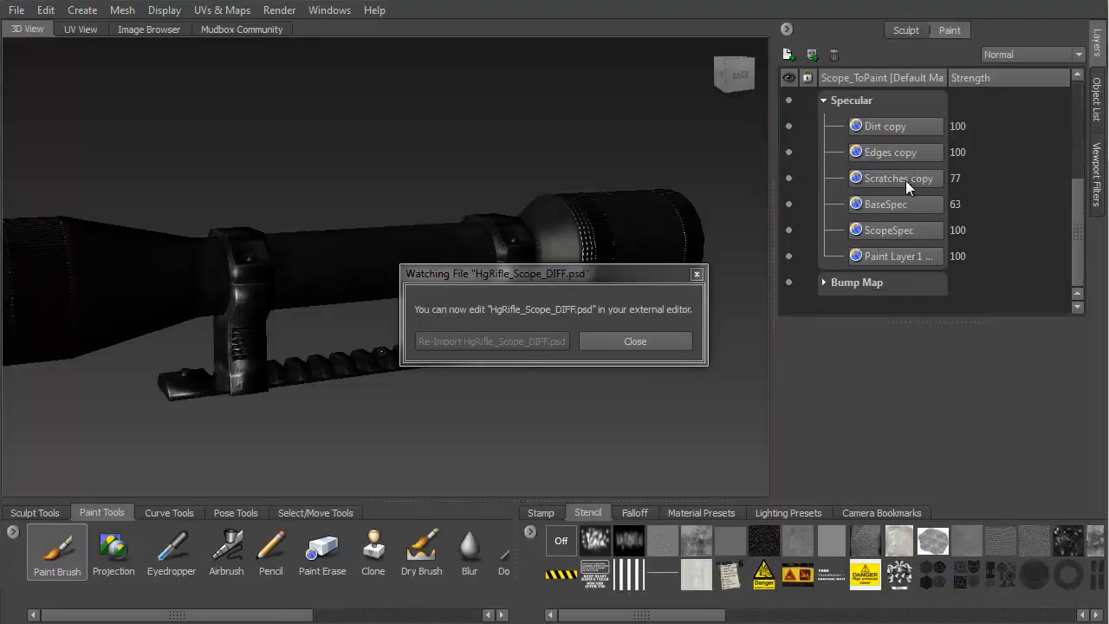
{"action": "left_click", "coordinate": [913, 153]}
{"action": "right_click", "coordinate": [998, 216]}
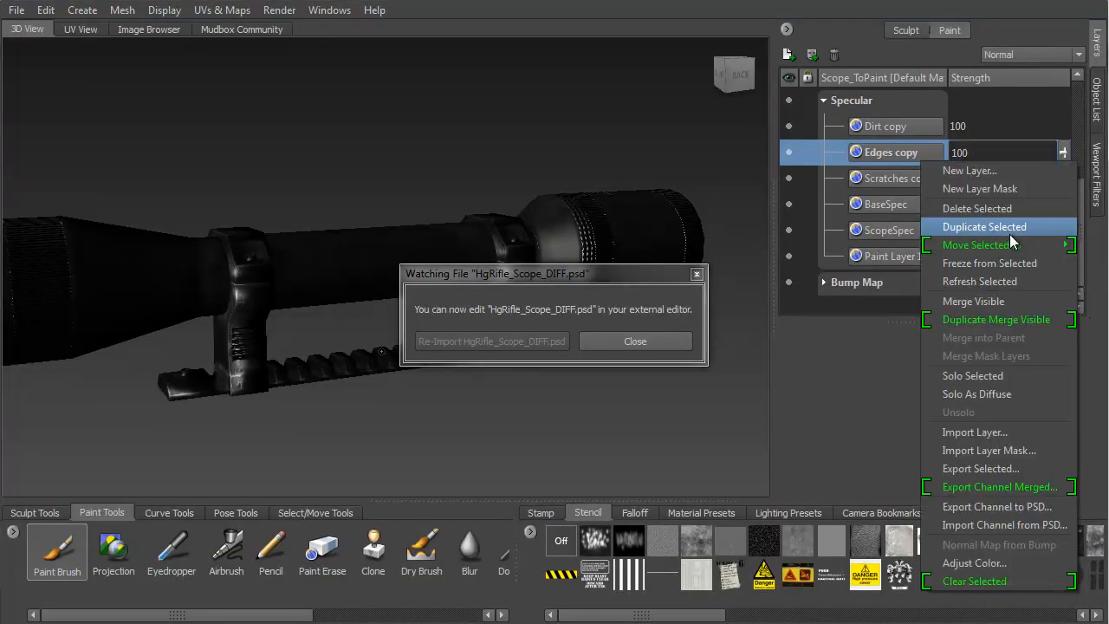
{"action": "left_click", "coordinate": [1003, 507]}
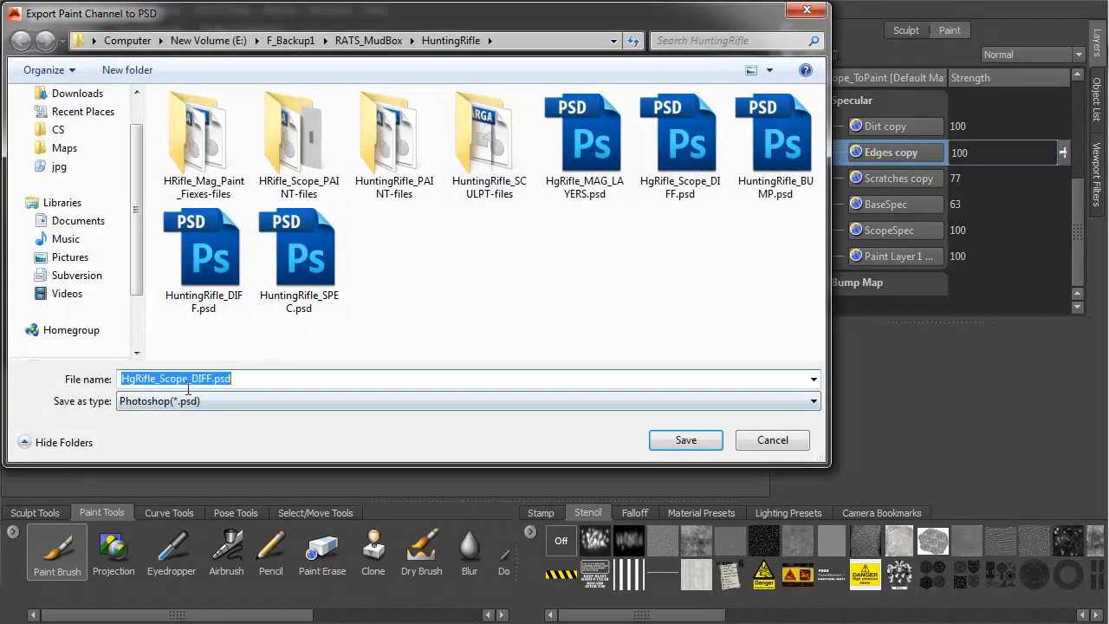
{"action": "left_click_drag", "start_coordinate": [196, 379], "coordinate": [330, 378]}
{"action": "key", "text": "BackSpace"}
{"action": "key", "text": "BackSpace"}
{"action": "key", "text": "BackSpace"}
{"action": "type", "text": "SPEC"}
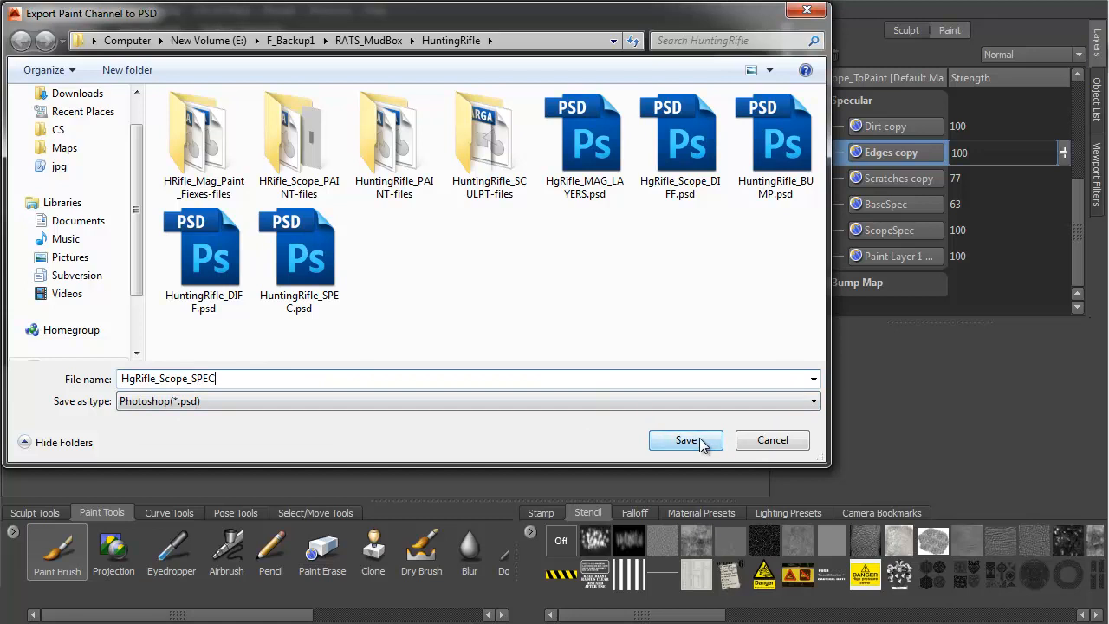
{"action": "left_click", "coordinate": [698, 440]}
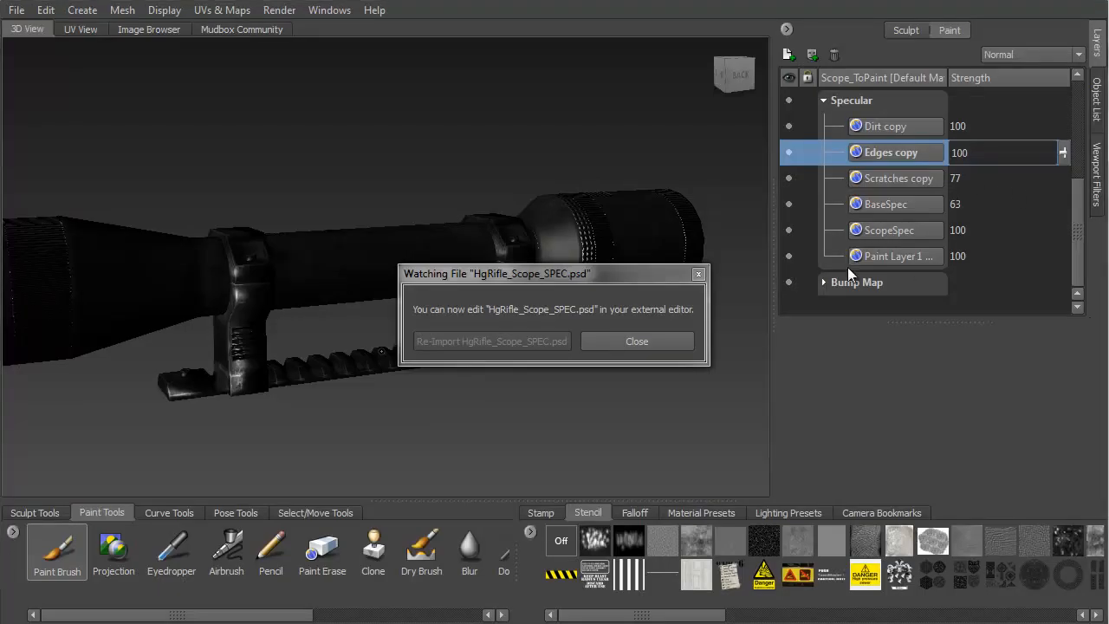
Export the scope's Bump Map paint channel to PSD under the file name HgRifle_Scope_BUMP
{"action": "left_click", "coordinate": [824, 282]}
{"action": "scroll", "coordinate": [858, 226], "scroll_direction": "down", "scroll_amount": 3}
{"action": "left_click", "coordinate": [879, 253]}
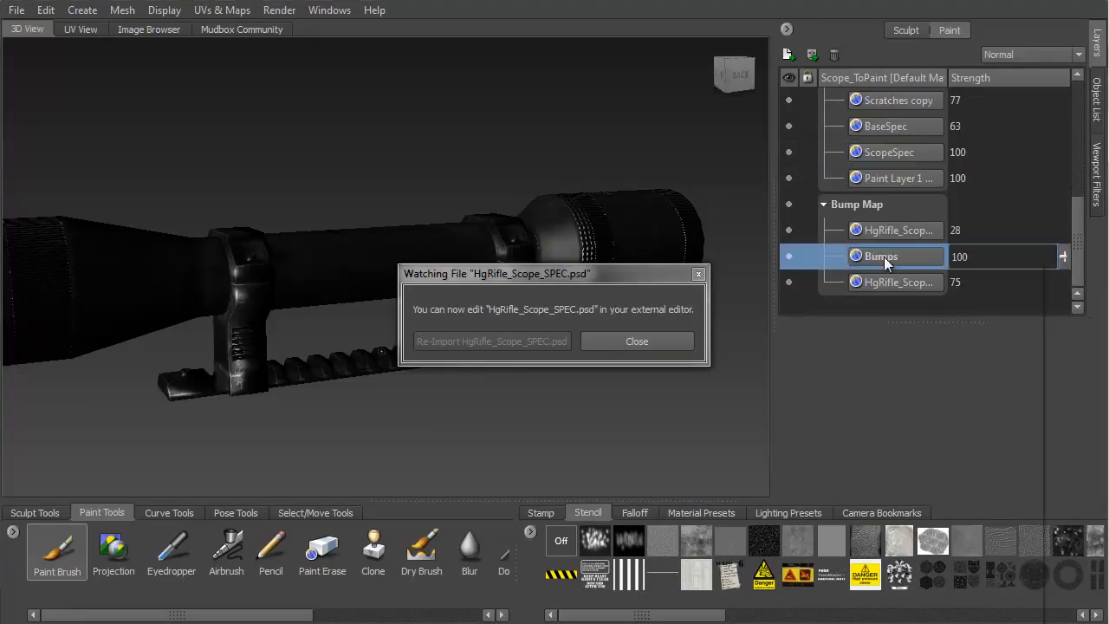
{"action": "right_click", "coordinate": [878, 253]}
{"action": "left_click", "coordinate": [962, 606]}
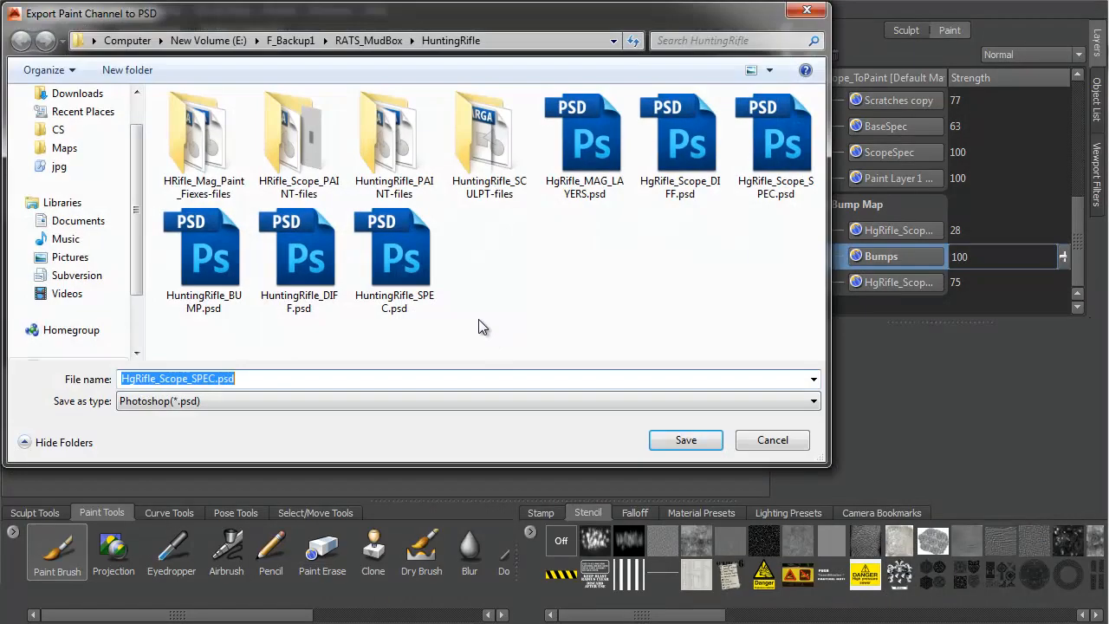
{"action": "left_click_drag", "start_coordinate": [192, 382], "coordinate": [292, 384]}
{"action": "type", "text": "BU"}
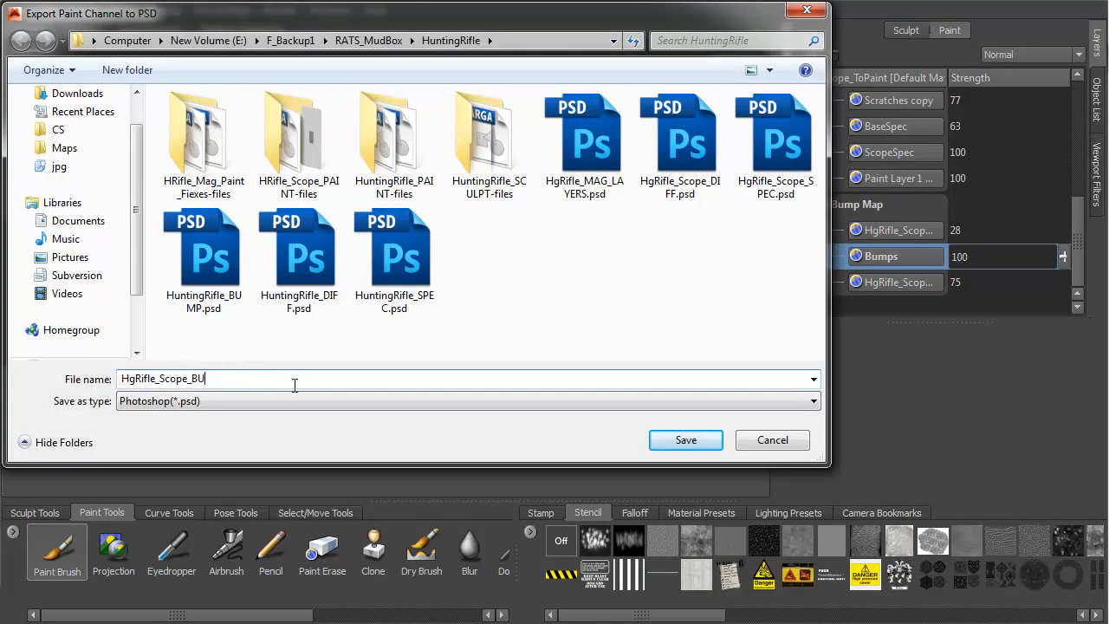
{"action": "left_click", "coordinate": [685, 440]}
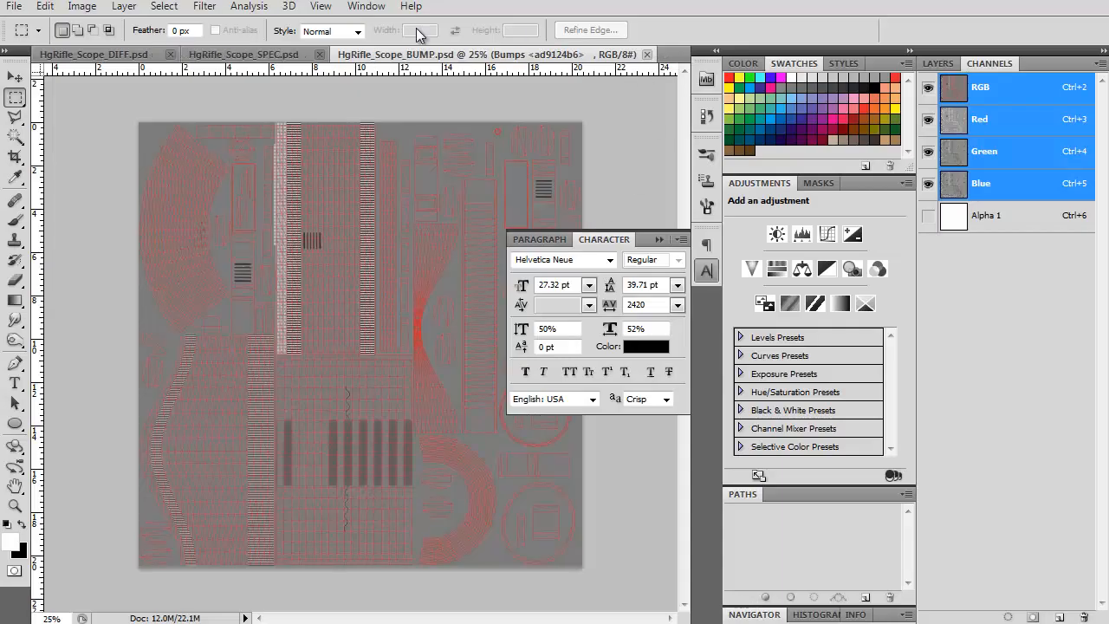
In Photoshop, hide the Mudbox Base Mesh layer in HgRifle_Scope_SPEC.psd
{"action": "left_click", "coordinate": [256, 55]}
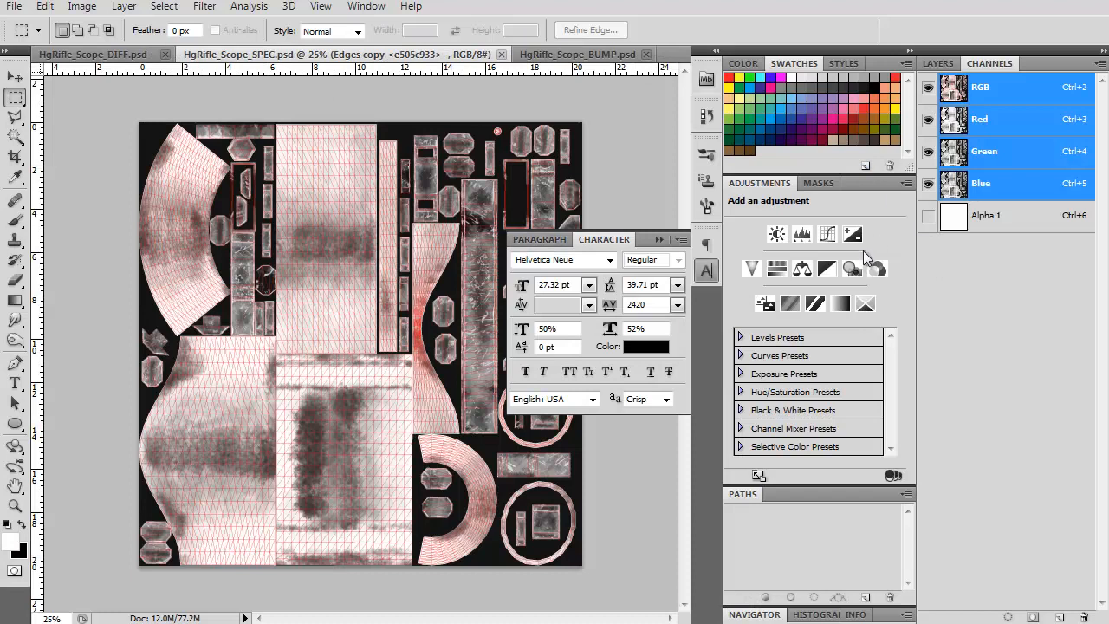
{"action": "left_click", "coordinate": [937, 63]}
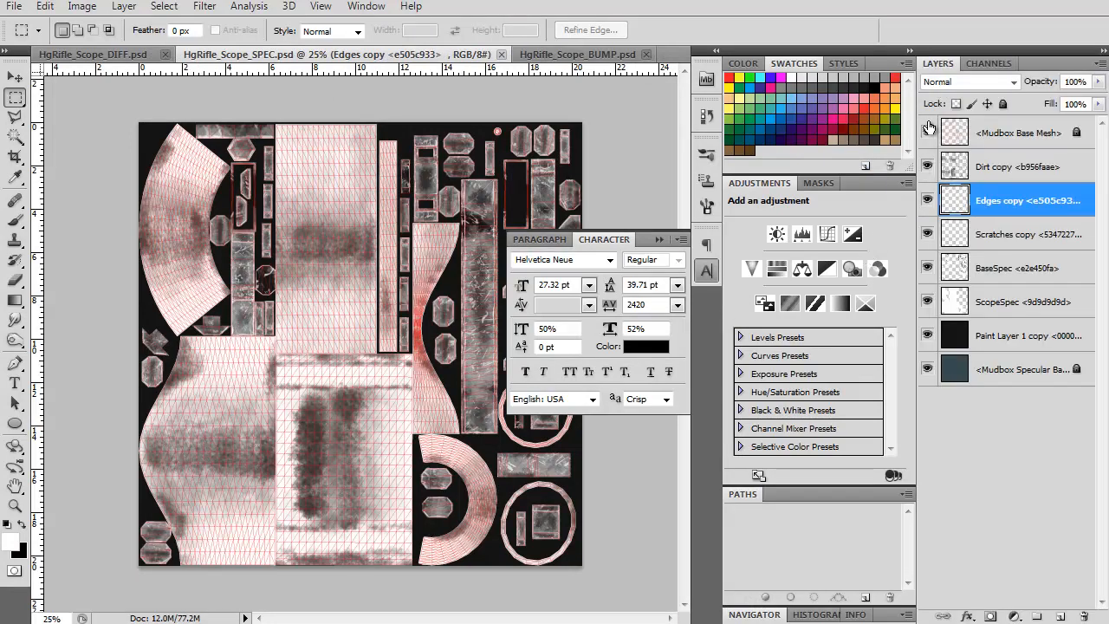
{"action": "left_click", "coordinate": [927, 132]}
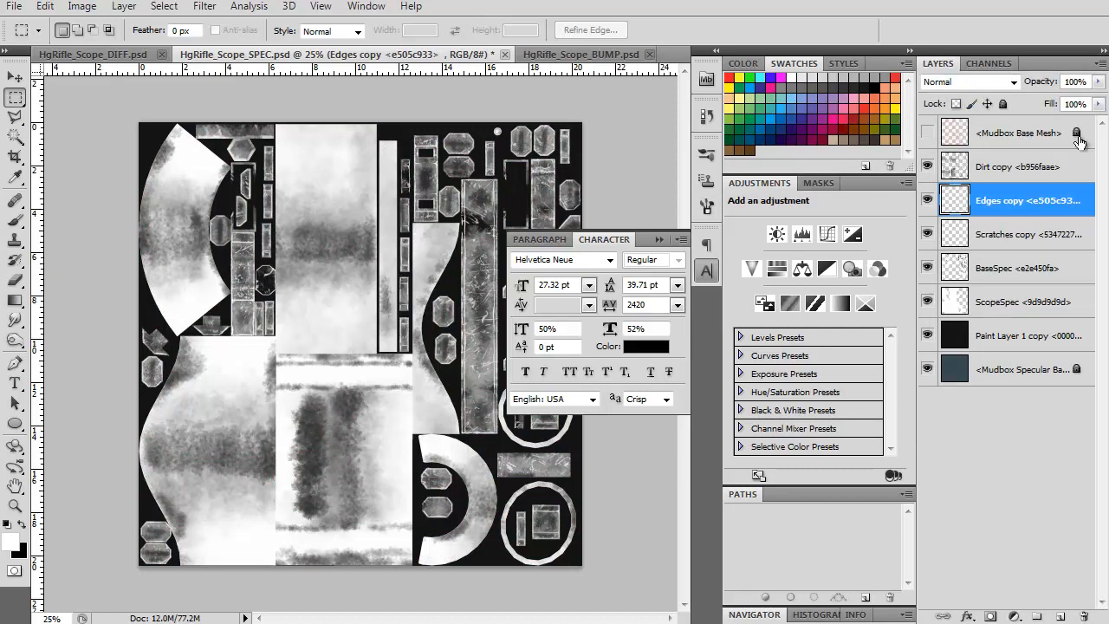
Load the specular document's RGB channel as a selection and transfer that selection into HgRifle_Scope_DIFF.psd
{"action": "left_click", "coordinate": [990, 64]}
{"action": "left_click", "coordinate": [954, 90], "text": "ctrl"}
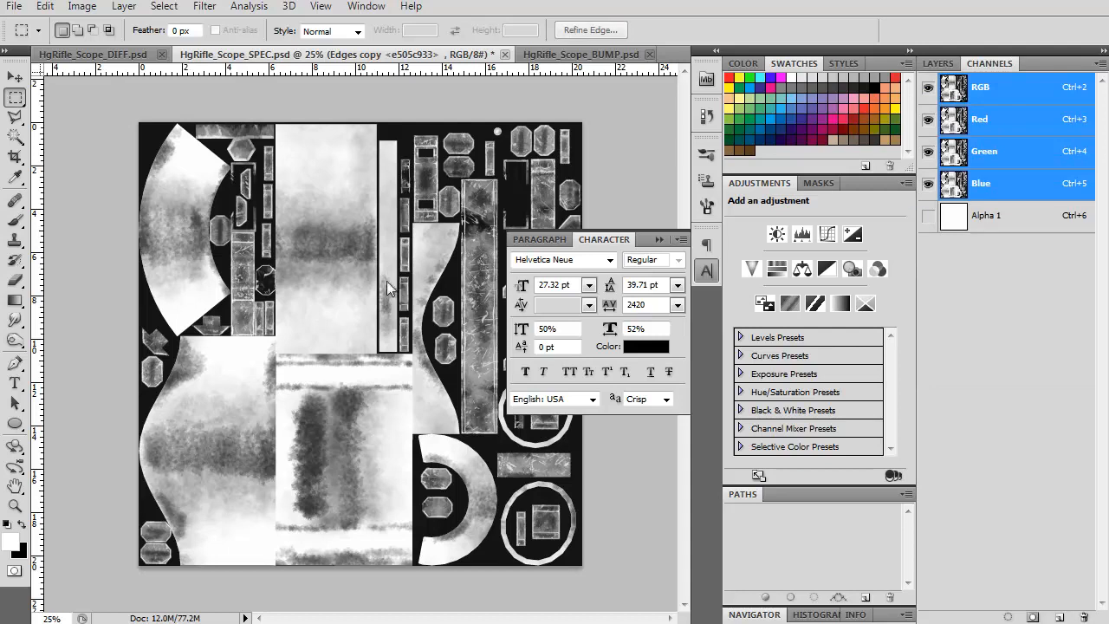
{"action": "left_click", "coordinate": [139, 55]}
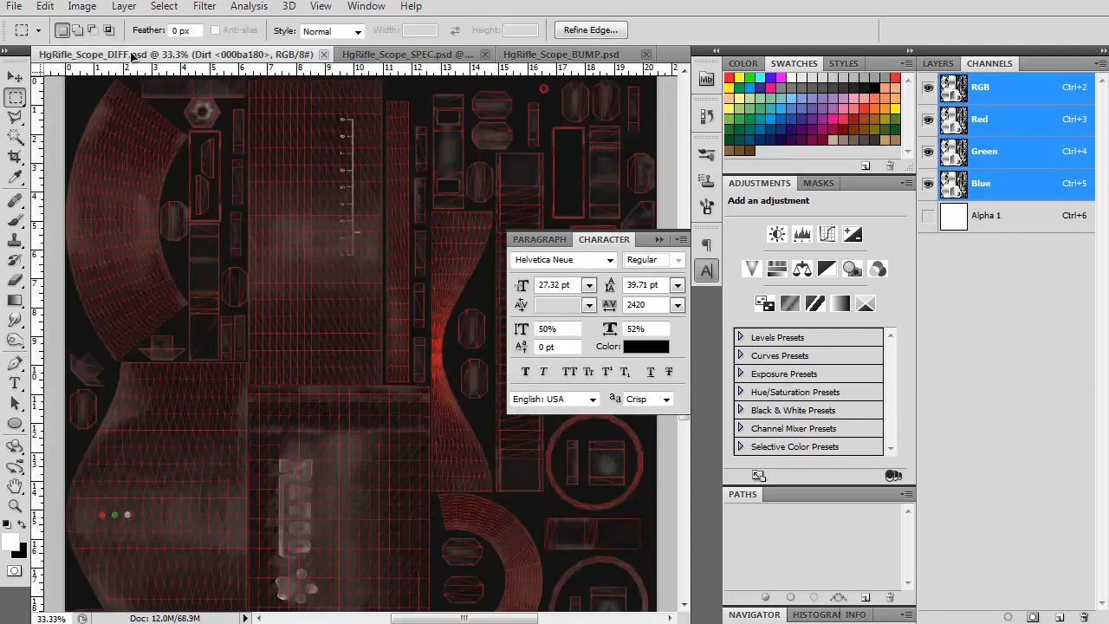
{"action": "left_click_drag", "start_coordinate": [337, 293], "coordinate": [337, 293], "text": "shift"}
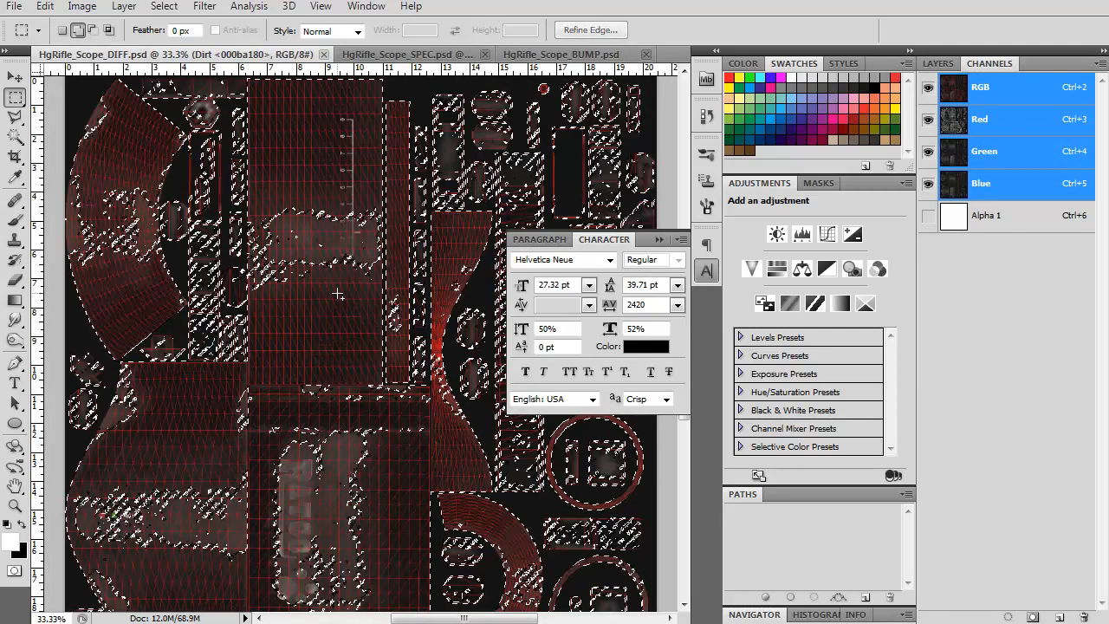
Replace the diffuse document's Alpha 1 channel with one saved from the specular selection, and deselect
{"action": "left_click_drag", "start_coordinate": [964, 223], "coordinate": [1085, 617]}
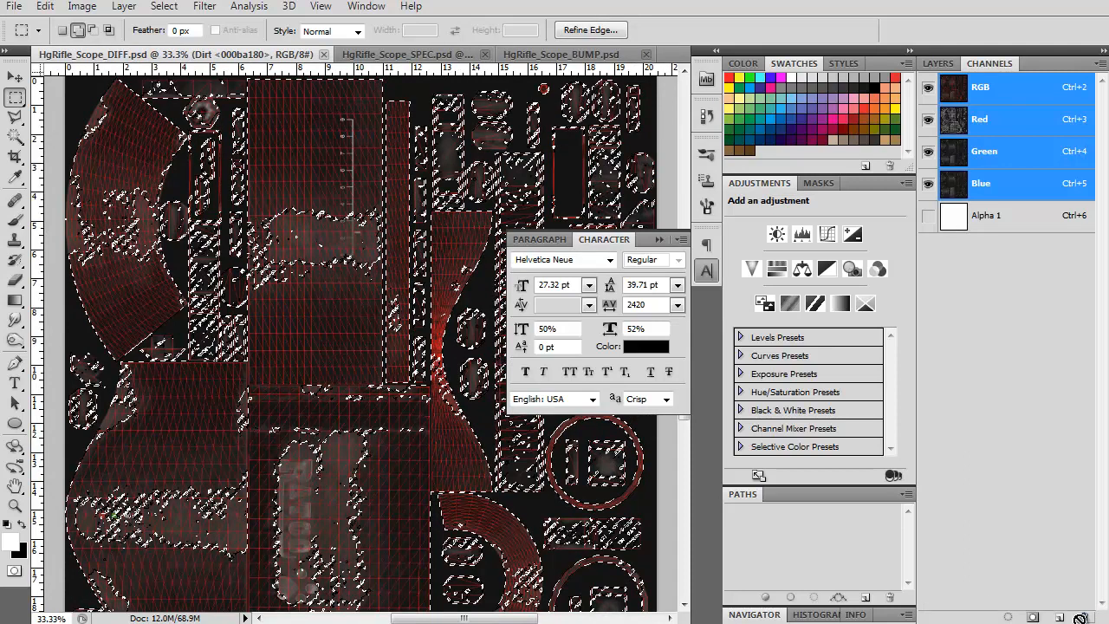
{"action": "left_click", "coordinate": [1032, 617]}
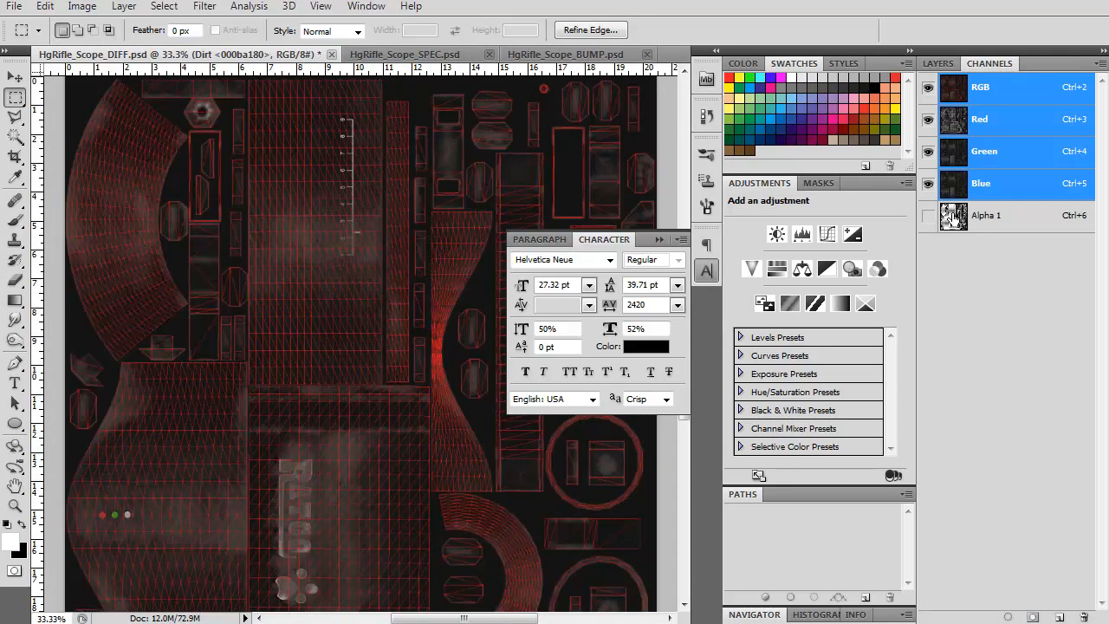
{"action": "key", "text": "ctrl+d"}
Hide the Mudbox Base Mesh layer in the diffuse document and collapse the floating Character panel
{"action": "left_click", "coordinate": [938, 64]}
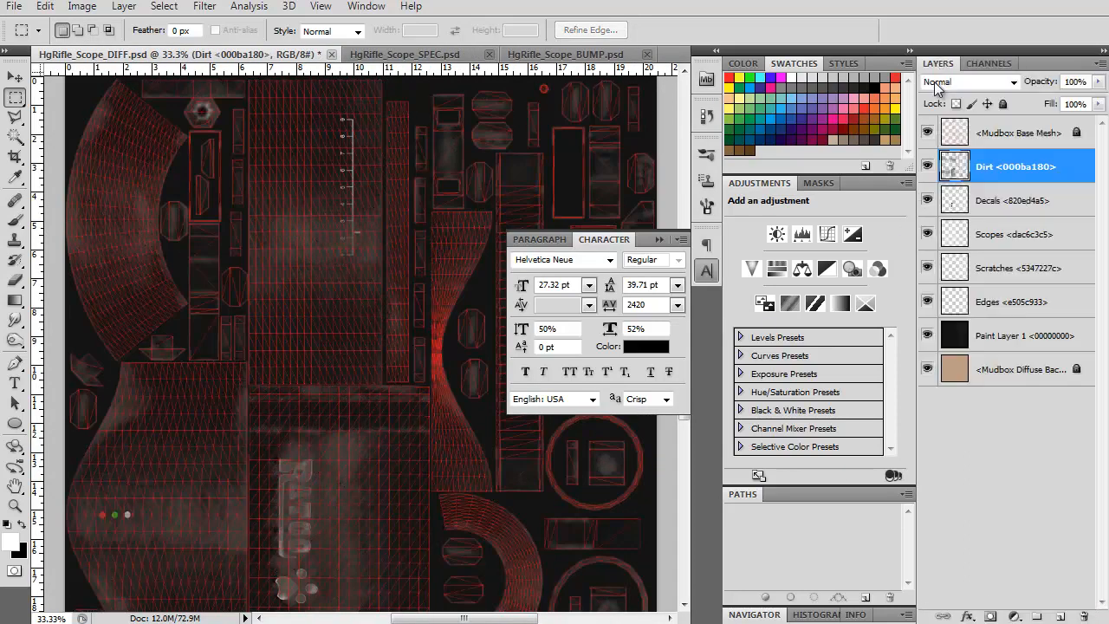
{"action": "left_click", "coordinate": [928, 132]}
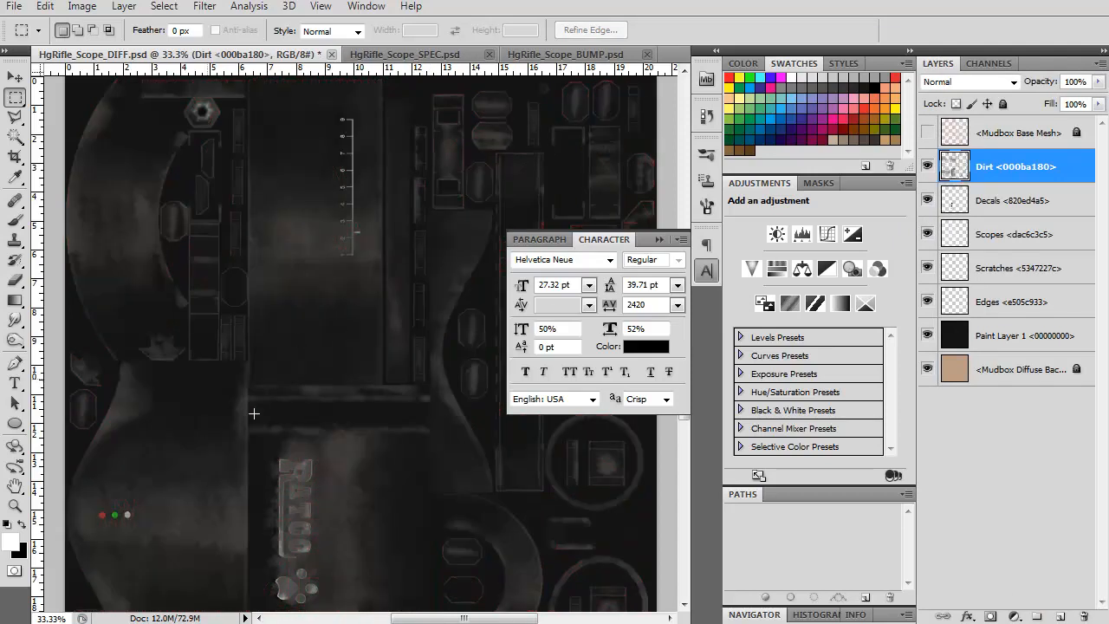
{"action": "left_click", "coordinate": [622, 241]}
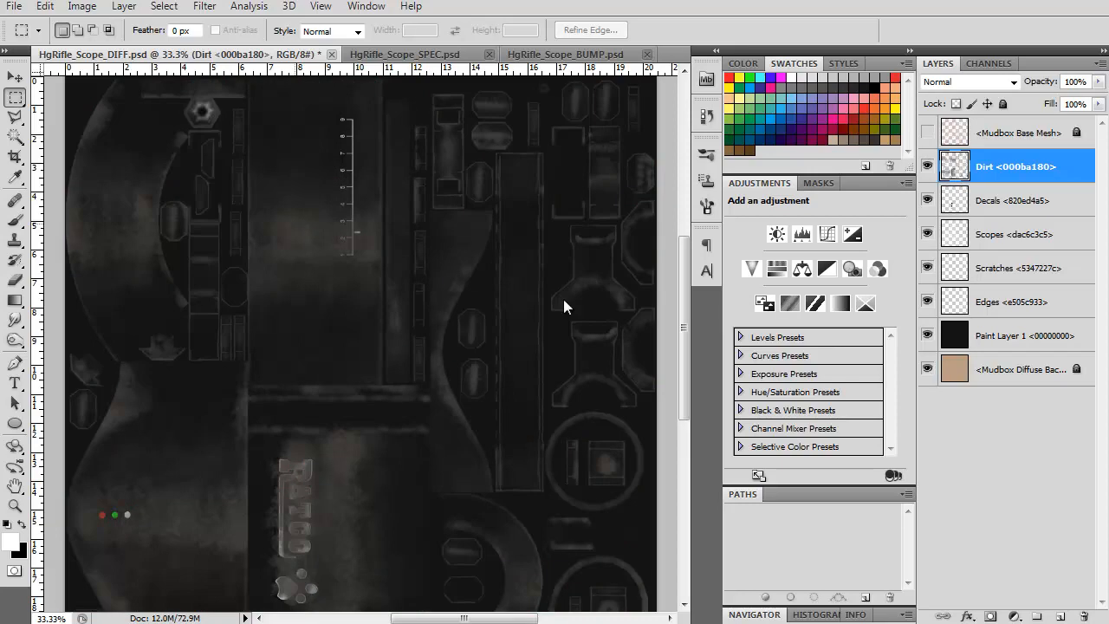
Save the diffuse document as the Targa file HgRifle_Scope_DIFF.tga with alpha channels in the HuntingRifle_Textures folder
{"action": "key", "text": "ctrl+shift+s"}
{"action": "left_click", "coordinate": [814, 445]}
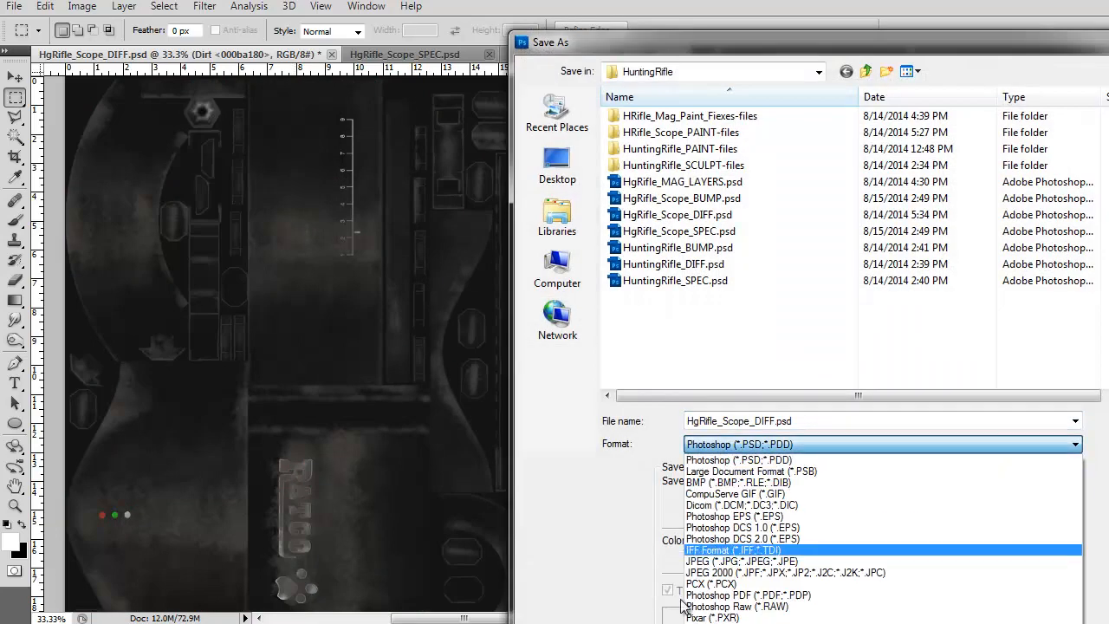
{"action": "left_click", "coordinate": [737, 623]}
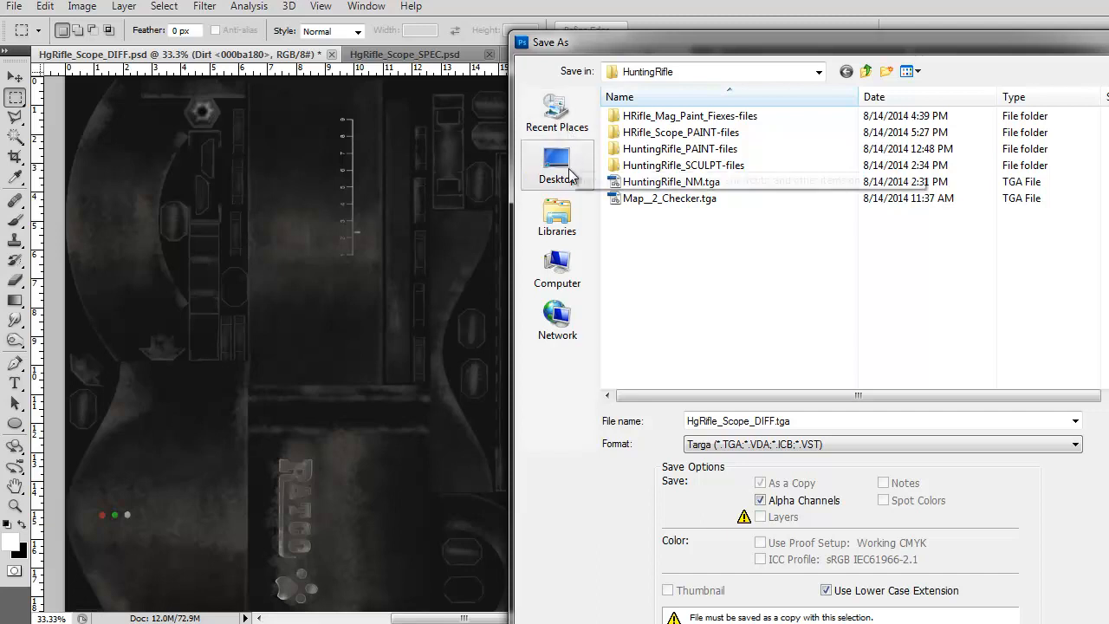
{"action": "left_click", "coordinate": [559, 121]}
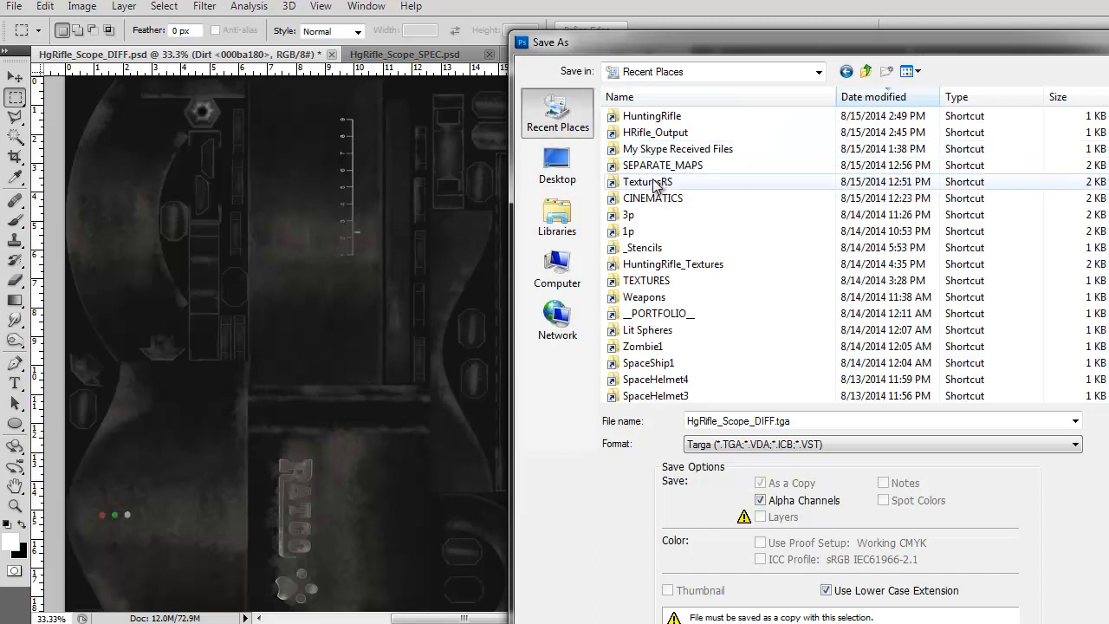
{"action": "double_click", "coordinate": [685, 266]}
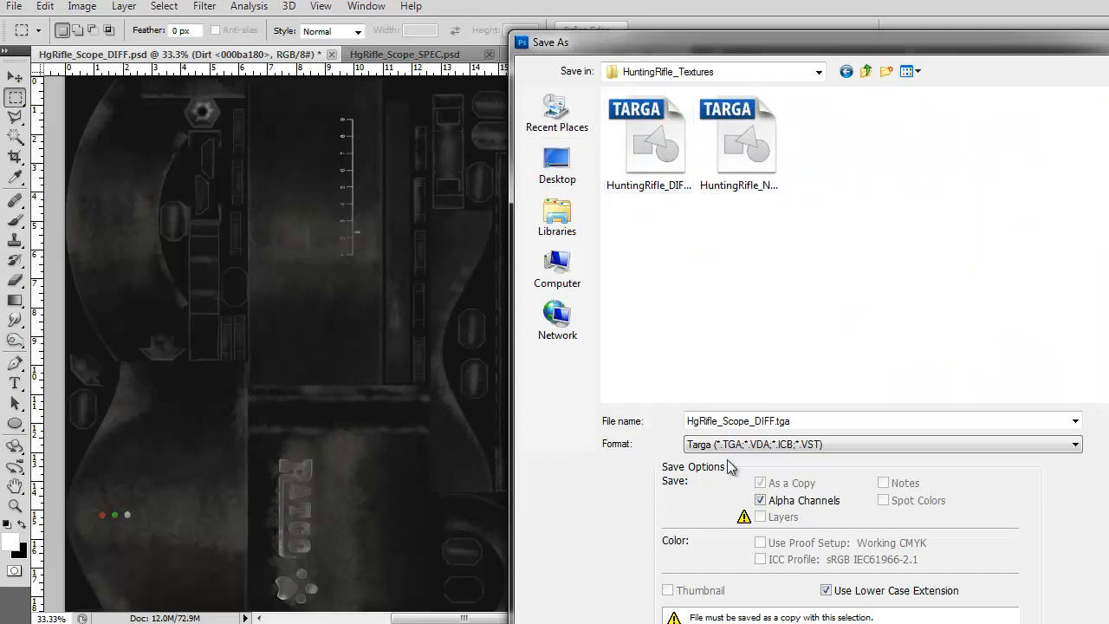
{"action": "key", "text": "Return"}
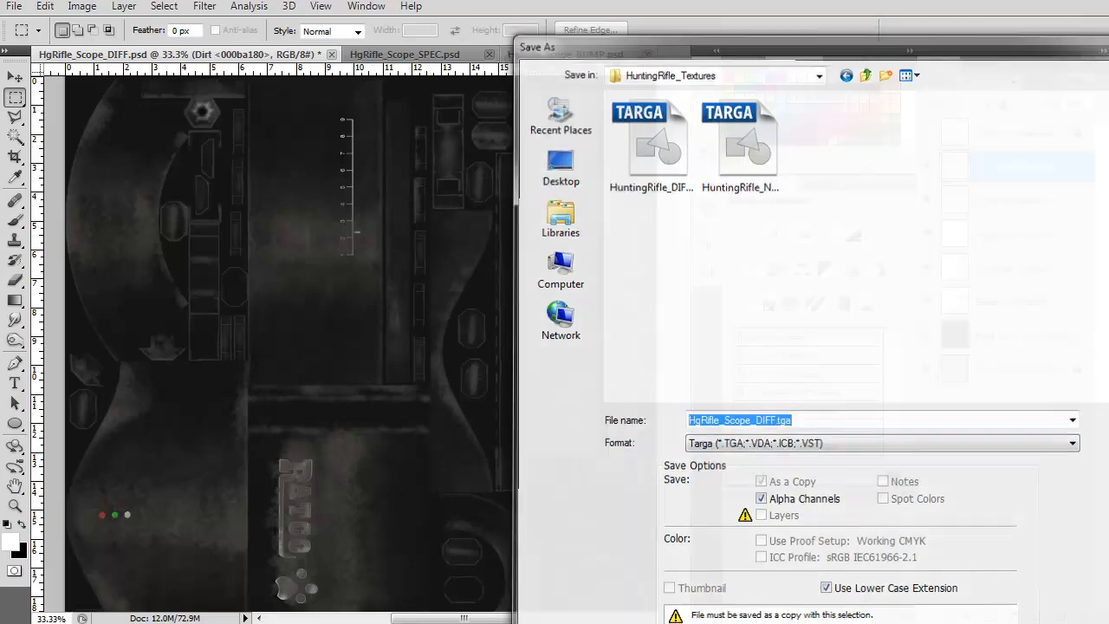
{"action": "left_click", "coordinate": [811, 214]}
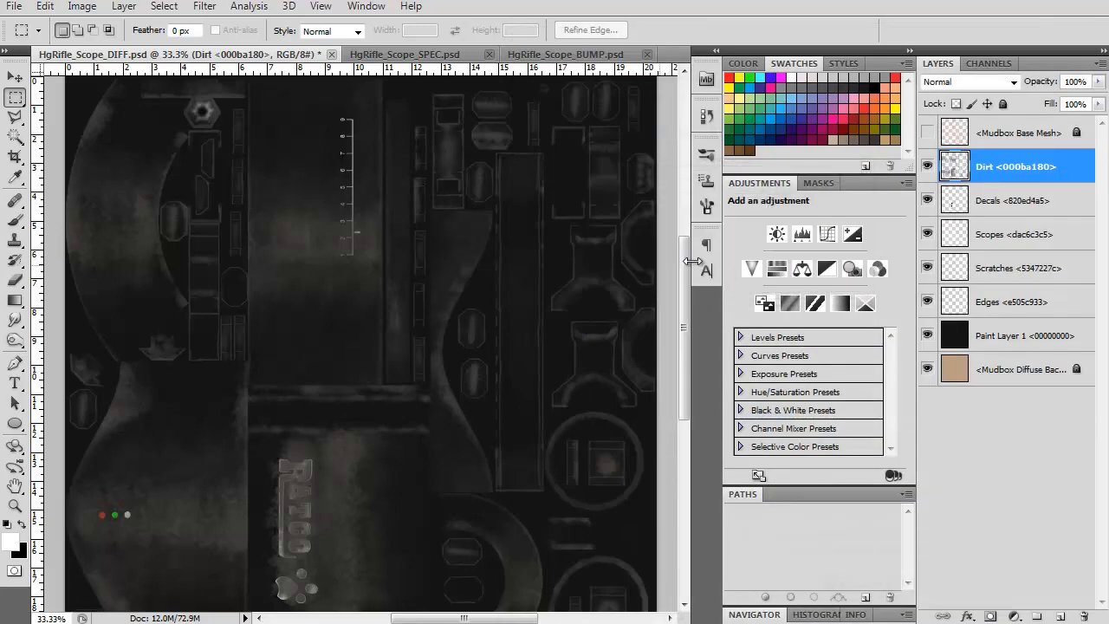
In HgRifle_Scope_BUMP.psd, hide the Mudbox Base Mesh layer and stamp the visible bump layers into a new merged layer
{"action": "left_click", "coordinate": [585, 54]}
{"action": "left_click", "coordinate": [927, 137]}
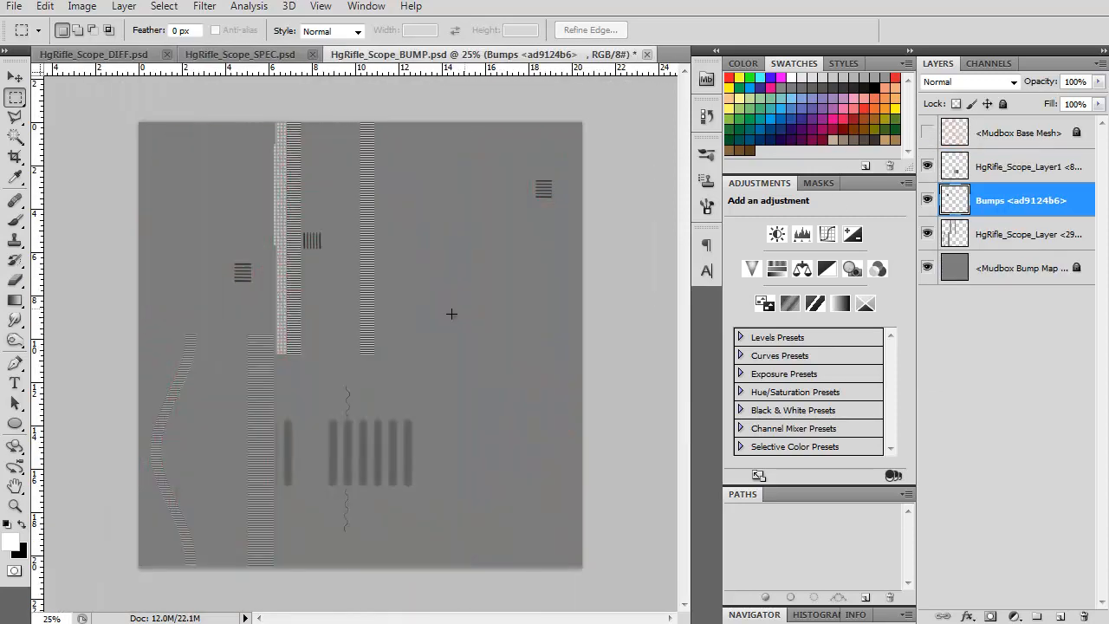
{"action": "left_click", "coordinate": [988, 270]}
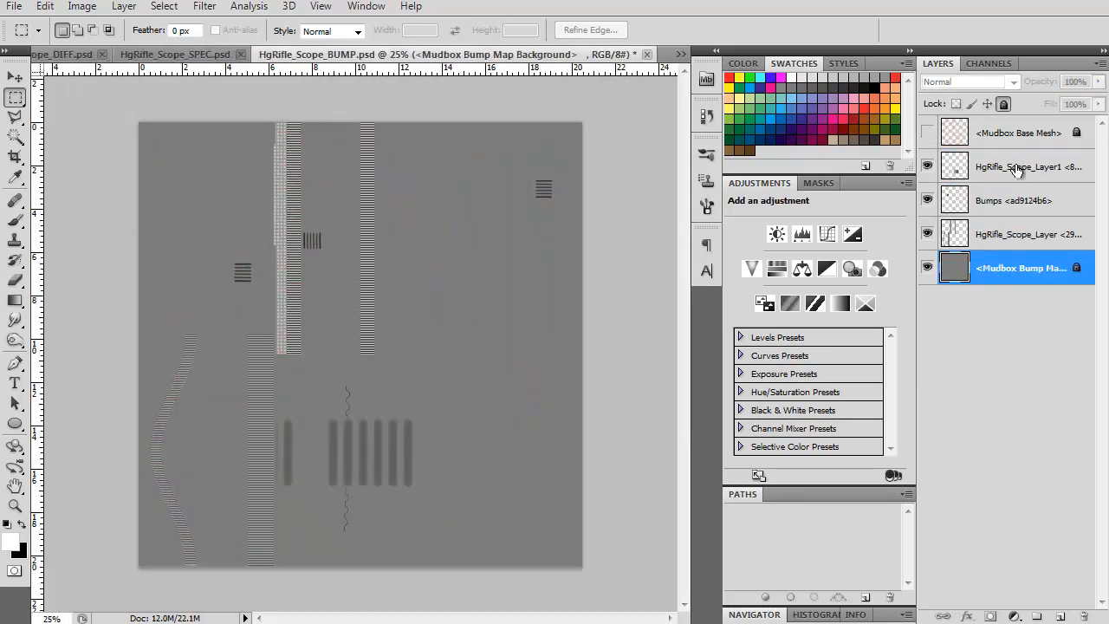
{"action": "left_click", "coordinate": [1021, 169], "text": "shift"}
{"action": "key", "text": "ctrl+shift+alt+e"}
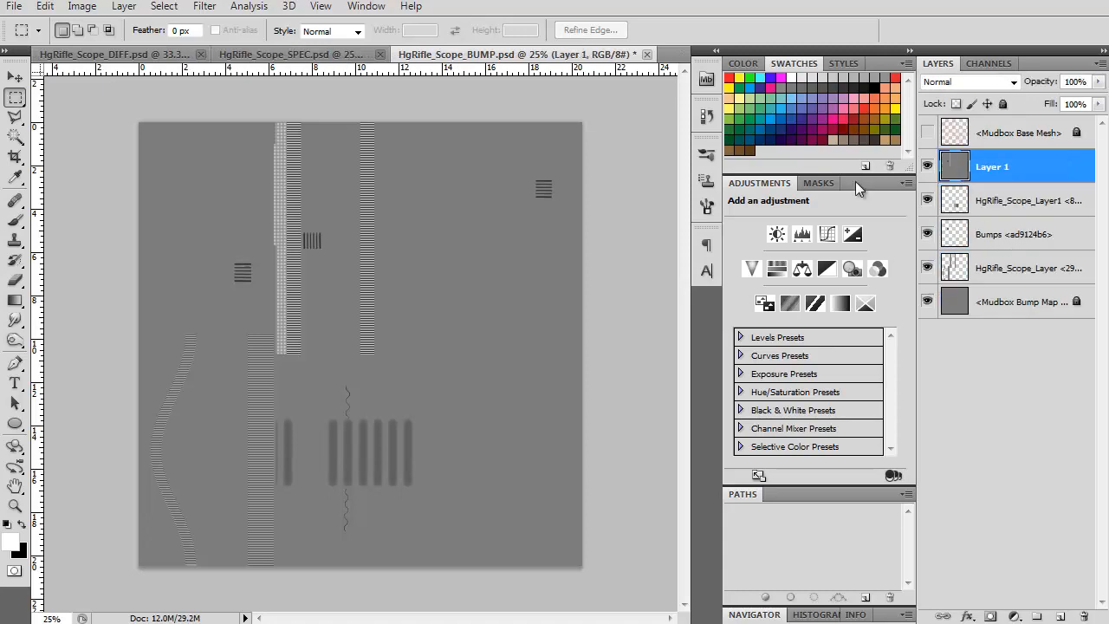
Convert the merged bump layer into a normal map with the xNormal Height2Normals filter, using source R and the 4SAMPLES method
{"action": "left_click", "coordinate": [164, 7]}
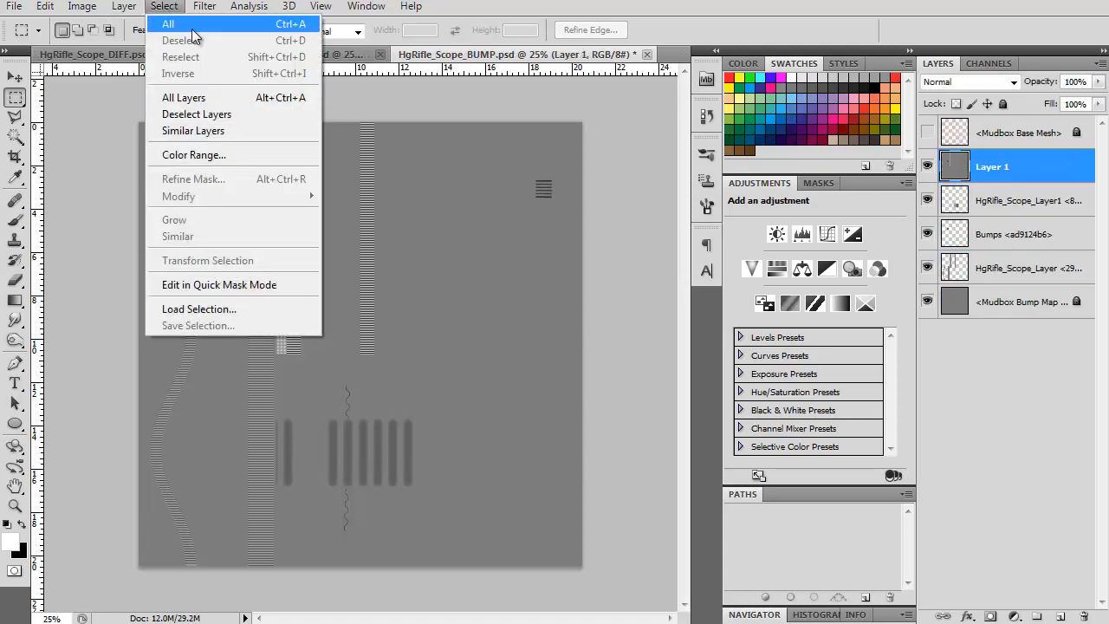
{"action": "mouse_move", "coordinate": [205, 7]}
{"action": "mouse_move", "coordinate": [250, 381]}
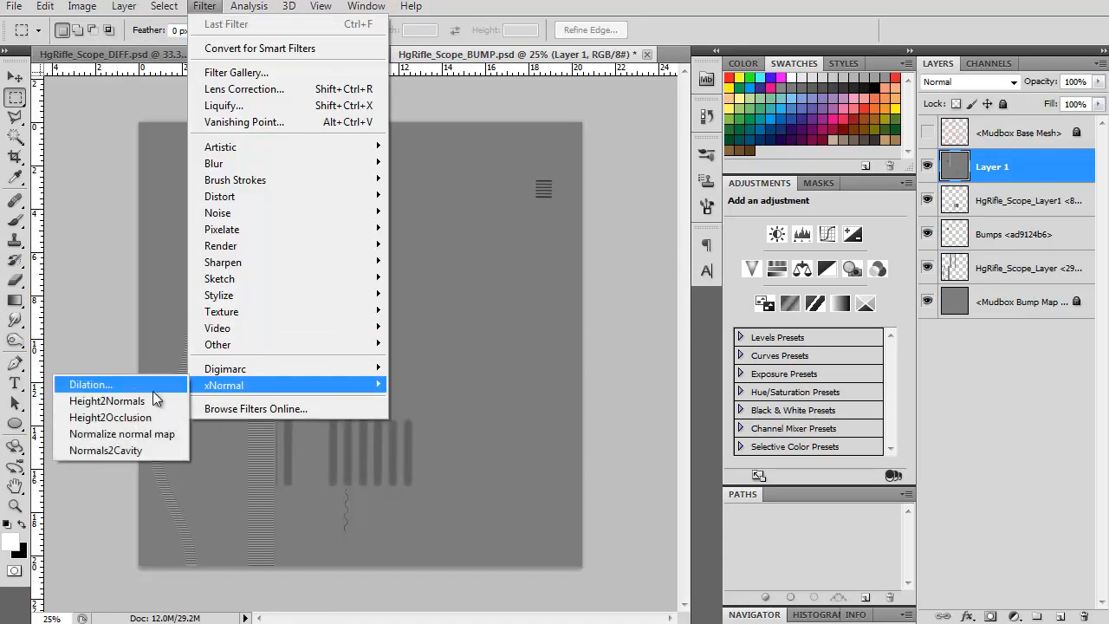
{"action": "left_click", "coordinate": [125, 399]}
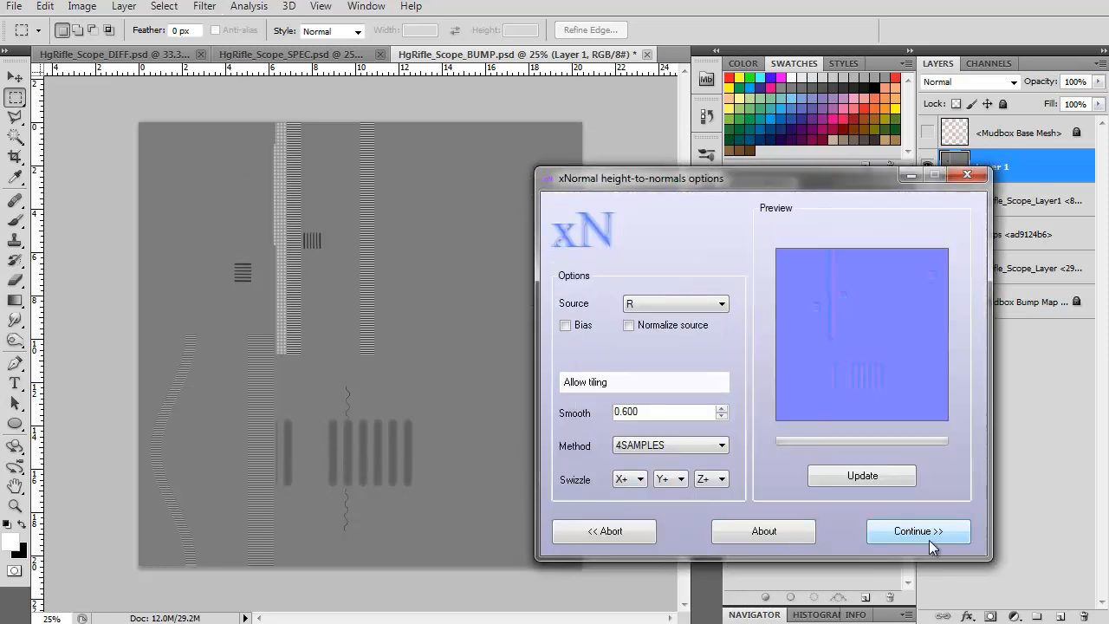
{"action": "left_click", "coordinate": [930, 542]}
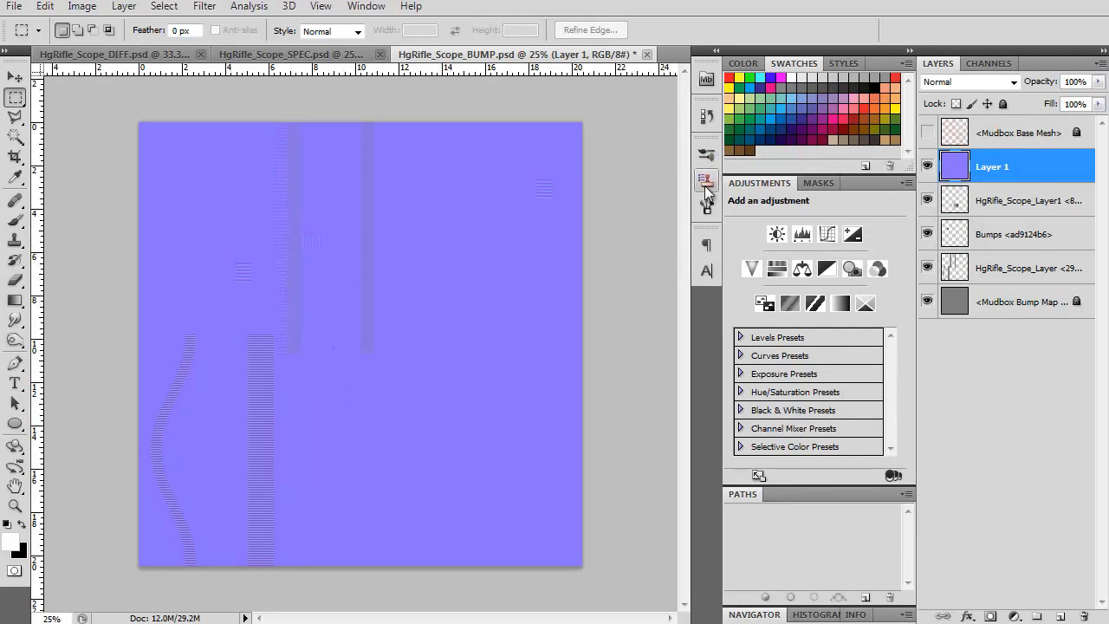
Save the normal map as the Targa file HgRifle_Scope_NM at 24 bits/pixel in the HuntingRifle_Textures folder
{"action": "key", "text": "ctrl+shift+s"}
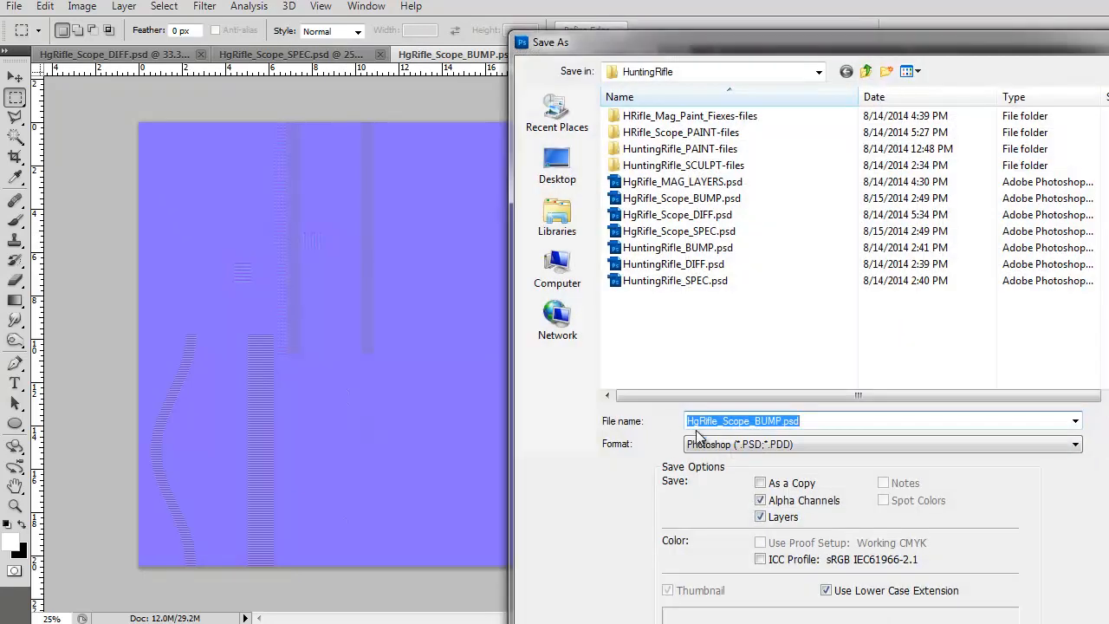
{"action": "left_click", "coordinate": [742, 445]}
{"action": "key", "text": "t"}
{"action": "key", "text": "Return"}
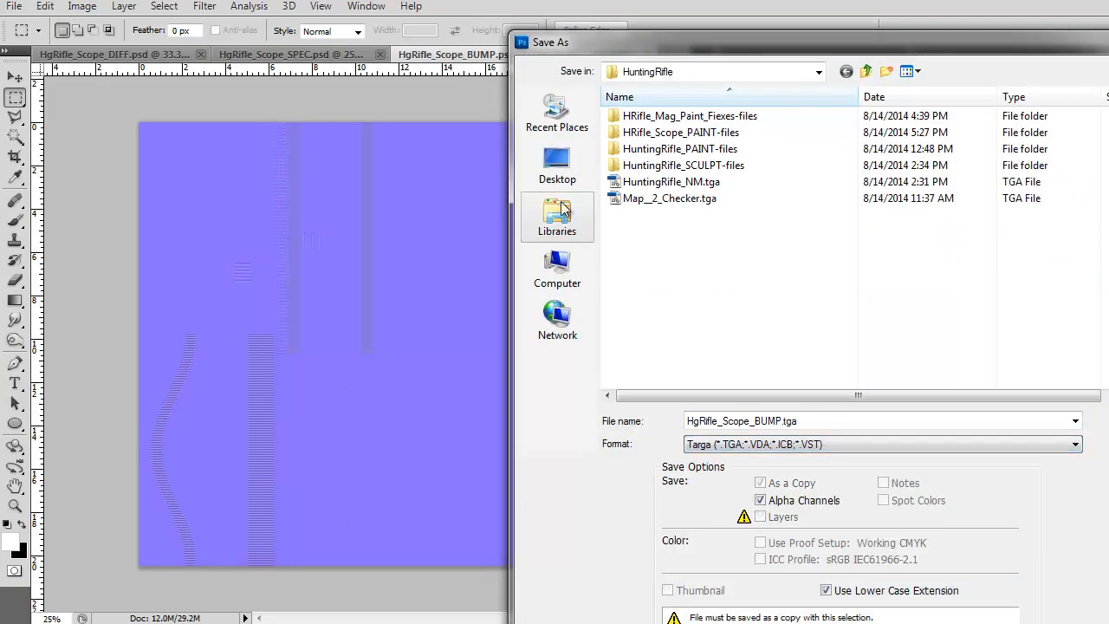
{"action": "left_click", "coordinate": [558, 112]}
{"action": "double_click", "coordinate": [679, 122]}
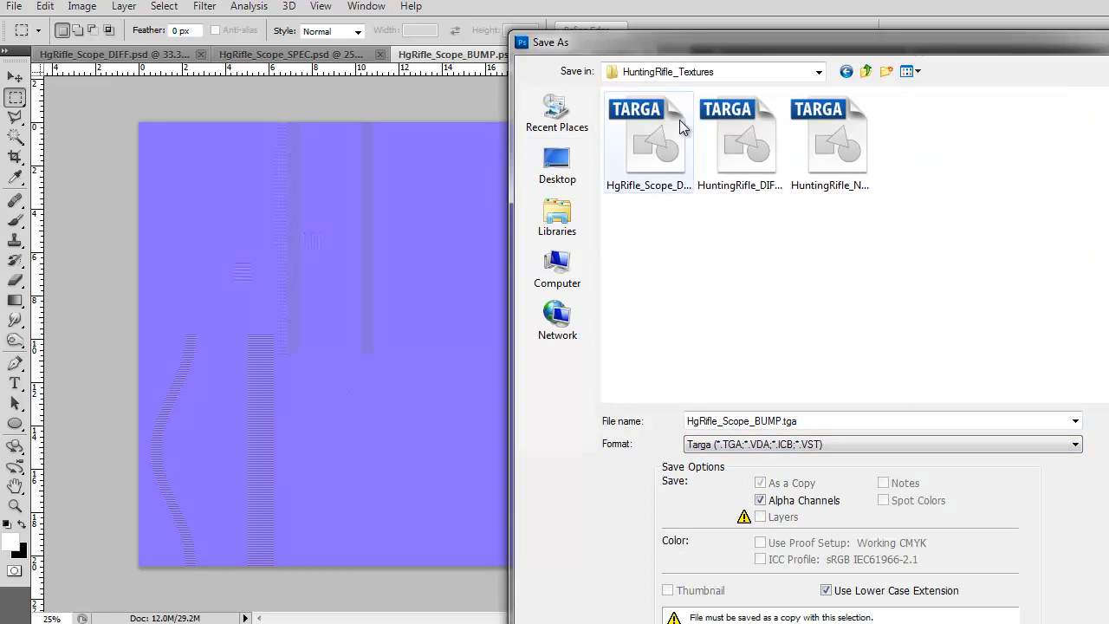
{"action": "left_click", "coordinate": [648, 143]}
{"action": "left_click", "coordinate": [757, 422]}
{"action": "left_click_drag", "start_coordinate": [755, 421], "coordinate": [898, 439]}
{"action": "type", "text": "NM"}
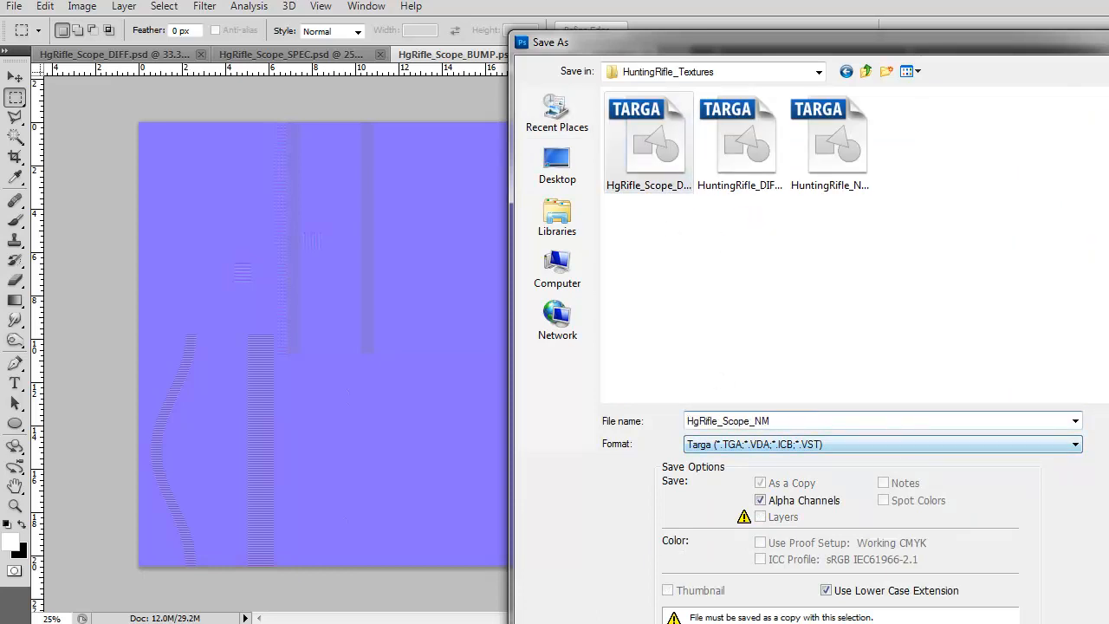
{"action": "key", "text": "Return"}
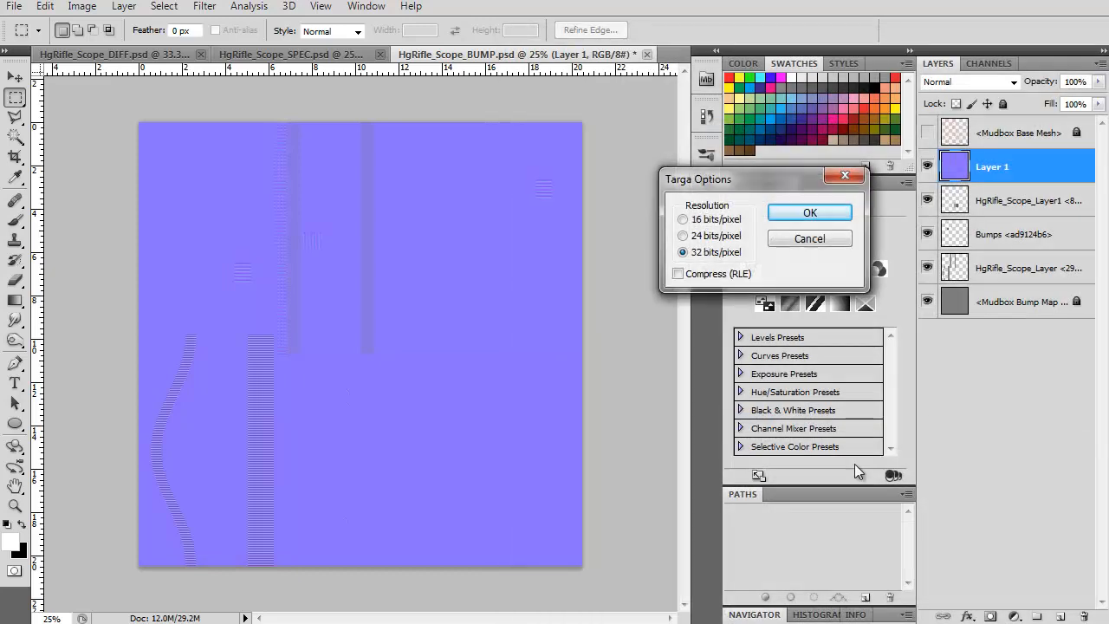
{"action": "left_click", "coordinate": [706, 236]}
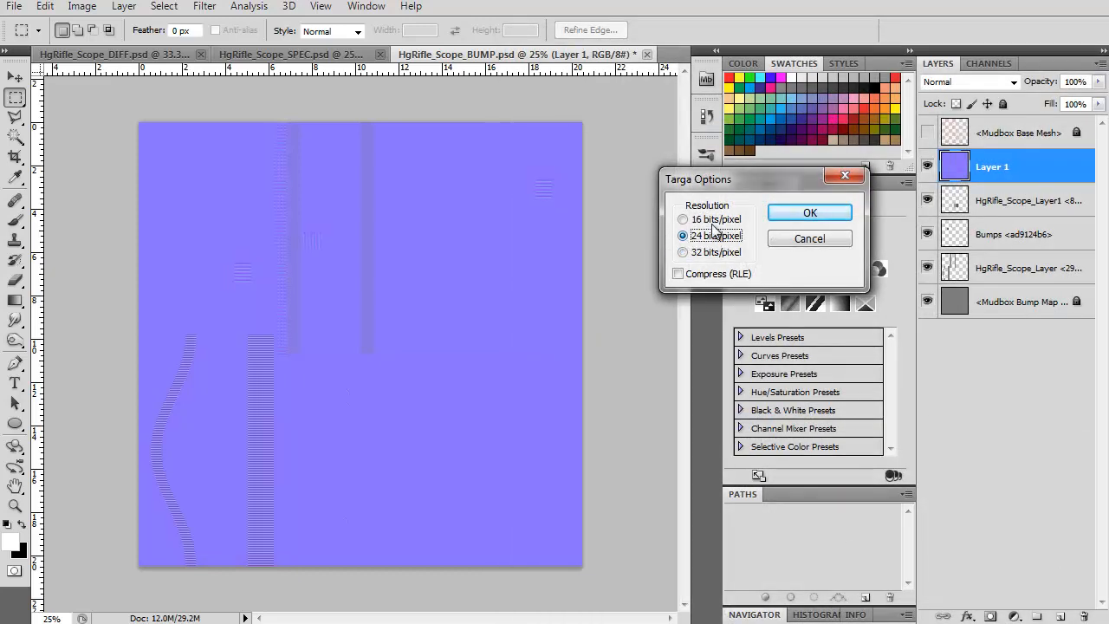
{"action": "left_click", "coordinate": [815, 215]}
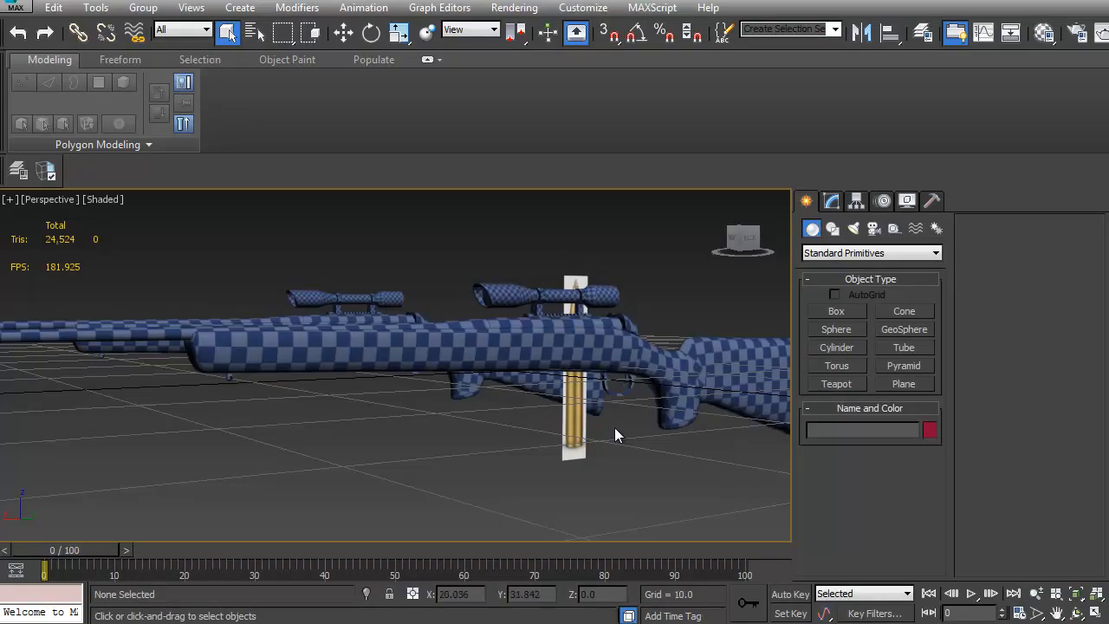
Switch to 3ds Max, show edged faces in the perspective view, and select the scope on the front rifle
{"action": "mouse_move", "coordinate": [615, 435]}
{"action": "middle_mouse_down", "text": "alt"}
{"action": "mouse_move", "coordinate": [500, 399]}
{"action": "mouse_move", "coordinate": [519, 379]}
{"action": "mouse_move", "coordinate": [525, 314]}
{"action": "mouse_move", "coordinate": [492, 398]}
{"action": "mouse_move", "coordinate": [327, 389]}
{"action": "mouse_move", "coordinate": [515, 403]}
{"action": "mouse_move", "coordinate": [487, 428]}
{"action": "mouse_move", "coordinate": [274, 432]}
{"action": "mouse_move", "coordinate": [153, 339]}
{"action": "mouse_move", "coordinate": [91, 403]}
{"action": "mouse_move", "coordinate": [61, 398]}
{"action": "mouse_move", "coordinate": [85, 383]}
{"action": "mouse_move", "coordinate": [83, 364]}
{"action": "mouse_move", "coordinate": [349, 340]}
{"action": "mouse_move", "coordinate": [320, 366]}
{"action": "mouse_move", "coordinate": [361, 314]}
{"action": "mouse_move", "coordinate": [404, 364]}
{"action": "mouse_move", "coordinate": [387, 391]}
{"action": "mouse_move", "coordinate": [269, 445]}
{"action": "mouse_move", "coordinate": [251, 411]}
{"action": "mouse_move", "coordinate": [233, 436]}
{"action": "middle_mouse_up", "text": "alt"}
{"action": "key", "text": "F4"}
{"action": "left_click", "coordinate": [527, 311]}
{"action": "left_click", "coordinate": [524, 311], "text": "ctrl"}
{"action": "scroll", "coordinate": [515, 403], "scroll_direction": "up", "scroll_amount": 3}
{"action": "scroll", "coordinate": [233, 436], "scroll_direction": "up", "scroll_amount": 3}
{"action": "left_click", "coordinate": [543, 433], "text": "alt"}
{"action": "middle_click_drag", "start_coordinate": [543, 433], "coordinate": [581, 415], "text": "alt"}
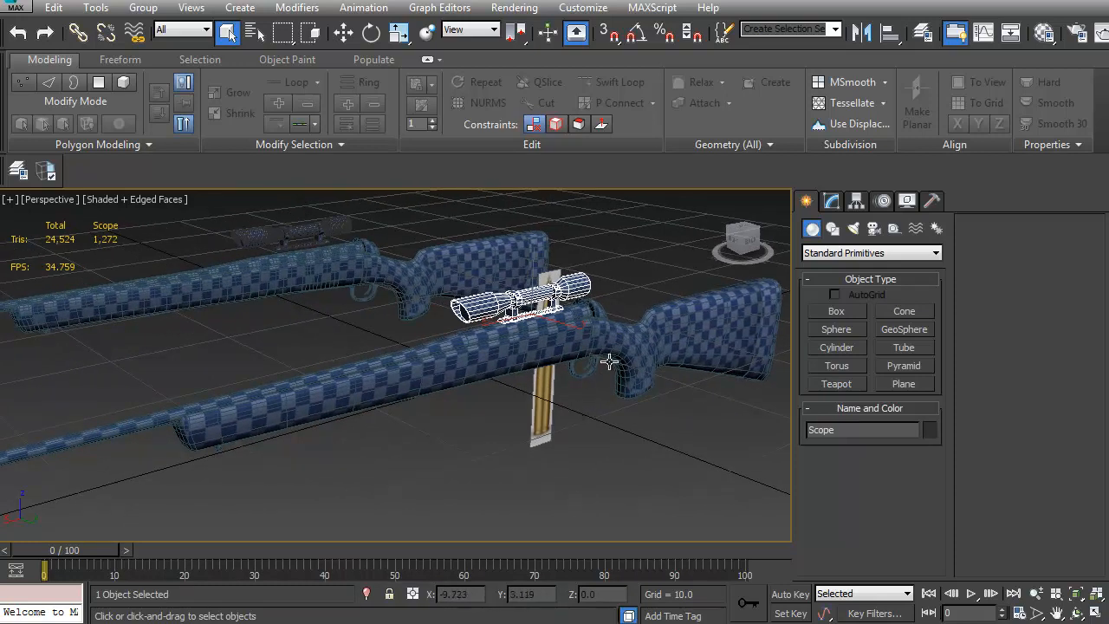
{"action": "middle_click_drag", "start_coordinate": [545, 394], "coordinate": [470, 440], "text": "alt"}
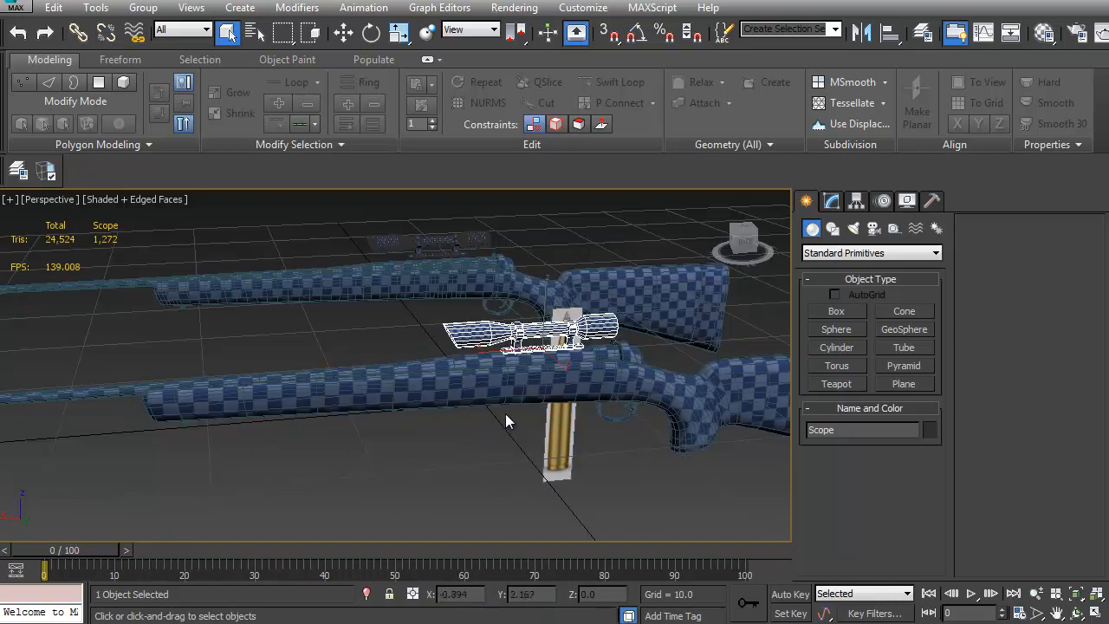
Select the front rifle body and examine its mesh from several sides
{"action": "middle_click_drag", "start_coordinate": [570, 392], "coordinate": [520, 330]}
{"action": "scroll", "coordinate": [433, 394], "scroll_direction": "up", "scroll_amount": 3}
{"action": "scroll", "coordinate": [521, 334], "scroll_direction": "down", "scroll_amount": 6}
{"action": "scroll", "coordinate": [525, 342], "scroll_direction": "up", "scroll_amount": 3}
{"action": "mouse_move", "coordinate": [527, 358]}
{"action": "middle_mouse_down", "text": "alt"}
{"action": "mouse_move", "coordinate": [560, 355]}
{"action": "mouse_move", "coordinate": [523, 344]}
{"action": "middle_mouse_up", "text": "alt"}
{"action": "left_click", "coordinate": [523, 344]}
{"action": "middle_click_drag", "start_coordinate": [662, 389], "coordinate": [358, 415], "text": "alt"}
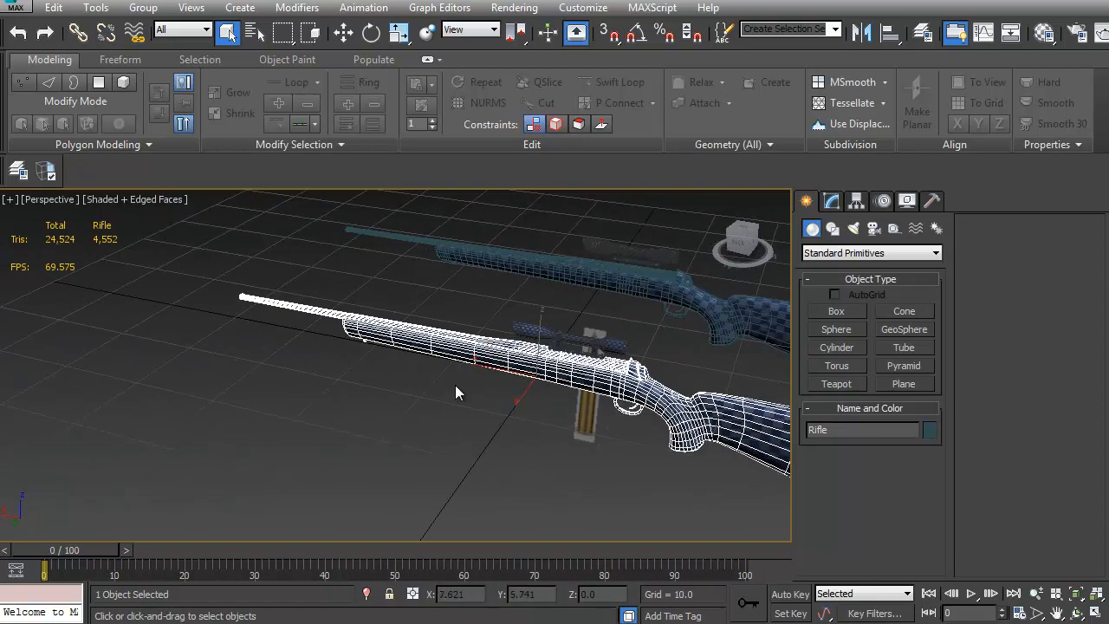
{"action": "middle_click_drag", "start_coordinate": [455, 385], "coordinate": [639, 371], "text": "alt"}
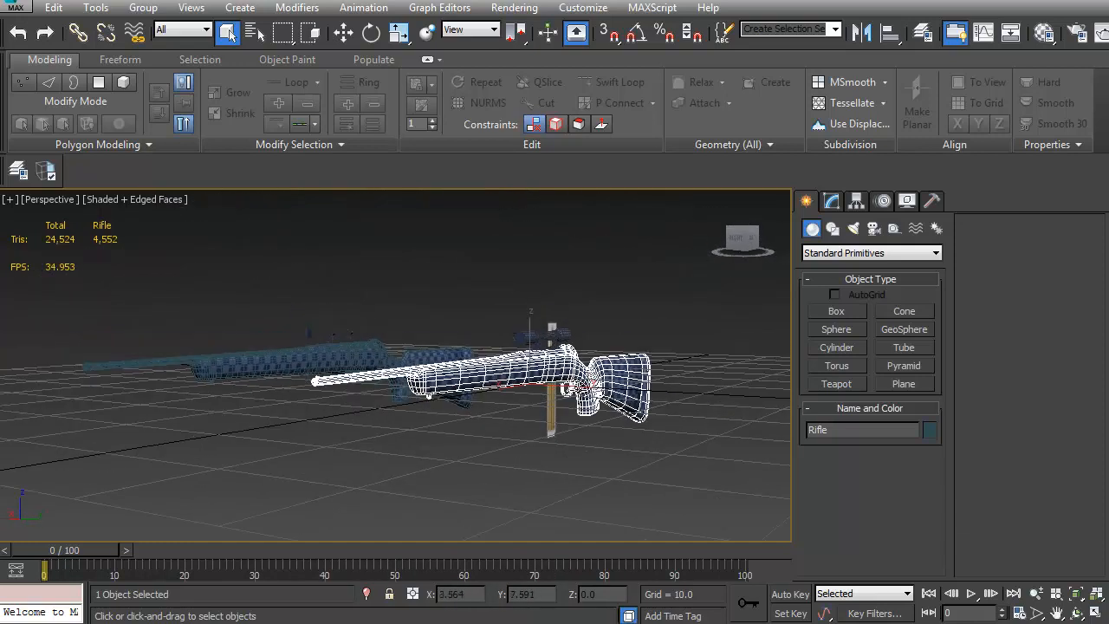
Select the scope on the front rifle and examine its lens face up close
{"action": "scroll", "coordinate": [638, 371], "scroll_direction": "up", "scroll_amount": 5}
{"action": "middle_click_drag", "start_coordinate": [412, 375], "coordinate": [551, 435], "text": "alt"}
{"action": "left_click", "coordinate": [526, 339]}
{"action": "mouse_move", "coordinate": [526, 342]}
{"action": "middle_mouse_down", "text": "alt"}
{"action": "mouse_move", "coordinate": [580, 365]}
{"action": "mouse_move", "coordinate": [519, 354]}
{"action": "mouse_move", "coordinate": [526, 332]}
{"action": "middle_mouse_up", "text": "alt"}
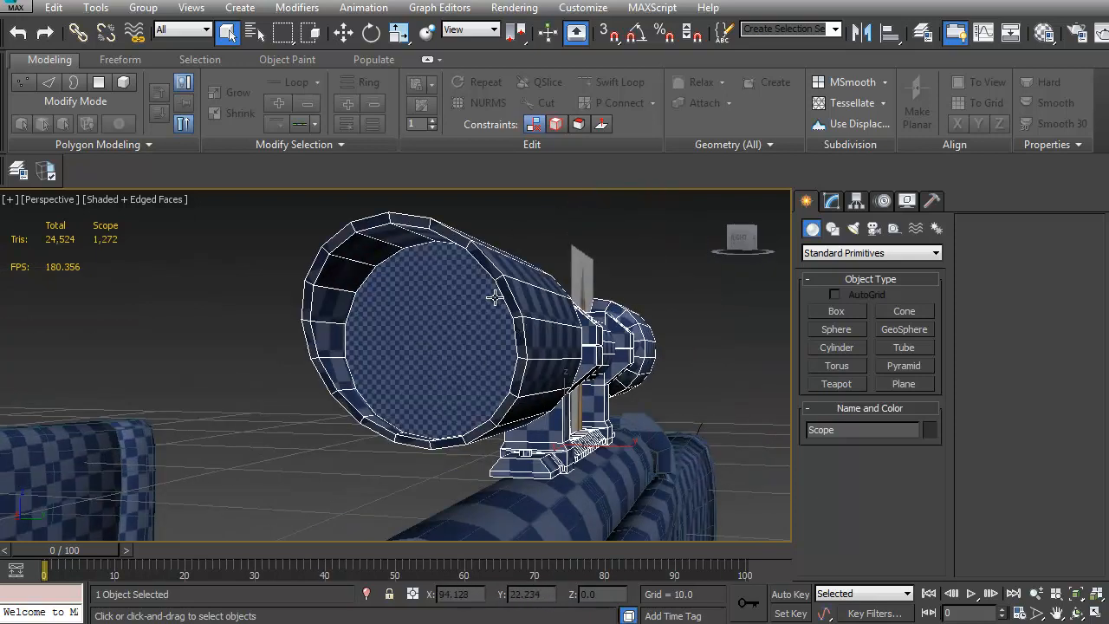
{"action": "middle_click_drag", "start_coordinate": [556, 394], "coordinate": [344, 337], "text": "alt"}
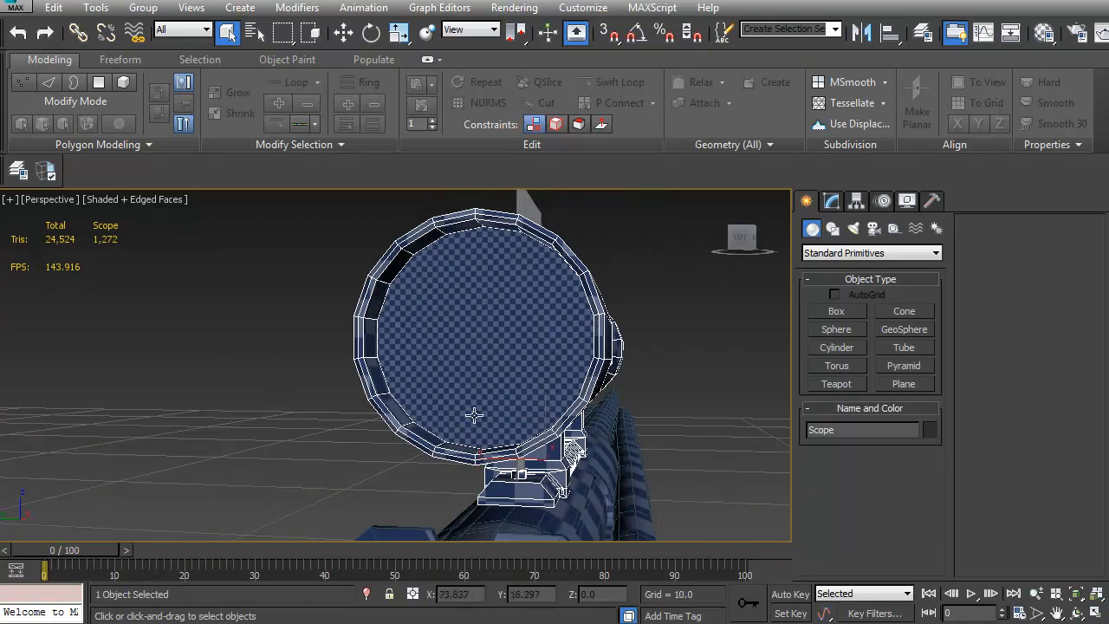
{"action": "middle_click_drag", "start_coordinate": [402, 400], "coordinate": [386, 384], "text": "alt"}
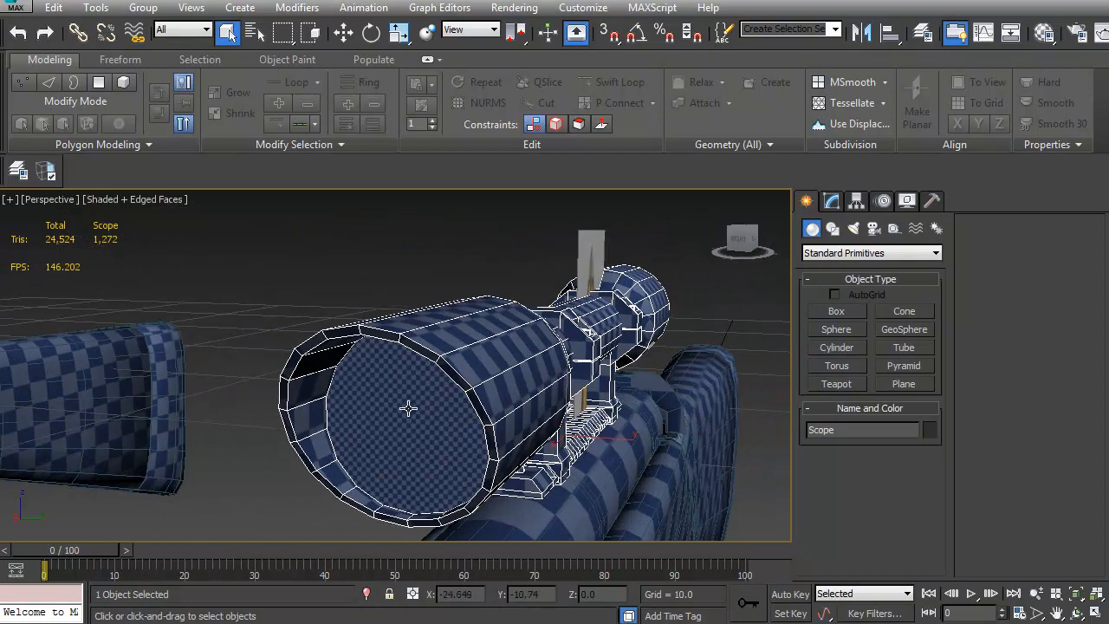
{"action": "middle_click_drag", "start_coordinate": [393, 434], "coordinate": [400, 404], "text": "alt"}
Select the lens polygons at both ends of the scope and display their material ID
{"action": "left_click", "coordinate": [839, 205]}
{"action": "left_click", "coordinate": [890, 464]}
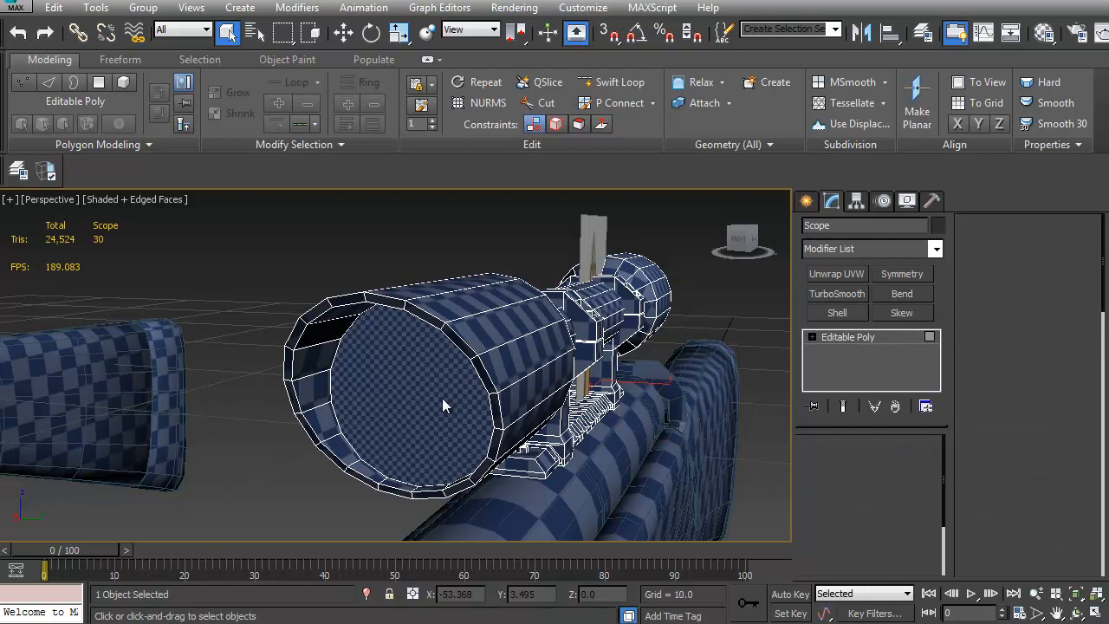
{"action": "left_click", "coordinate": [442, 400]}
{"action": "middle_click_drag", "start_coordinate": [738, 410], "coordinate": [384, 332], "text": "alt"}
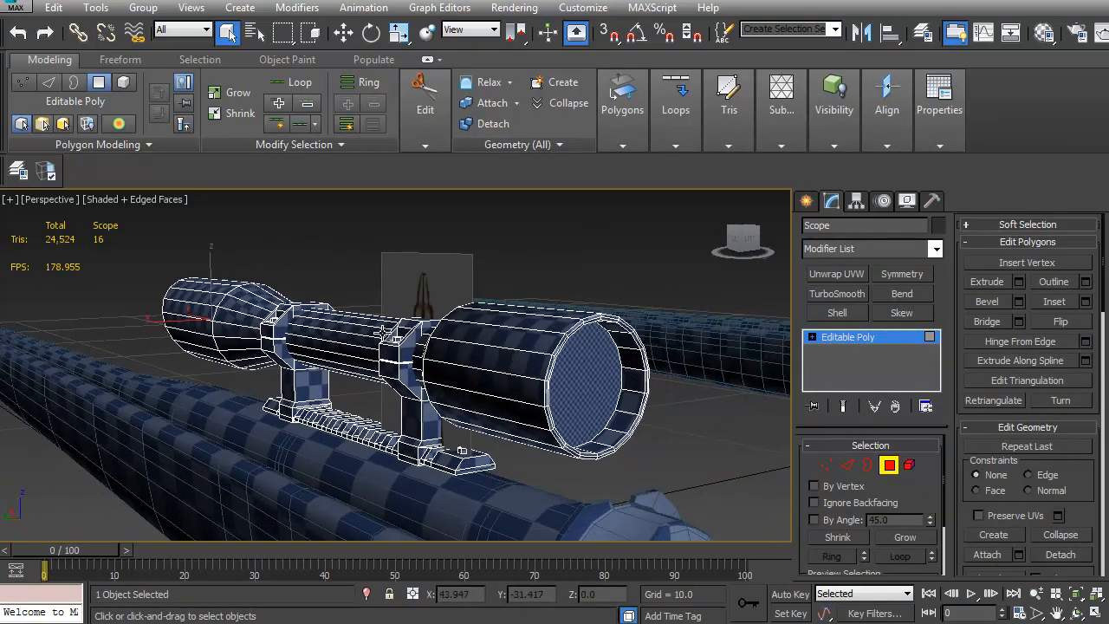
{"action": "left_click", "coordinate": [575, 375]}
{"action": "scroll", "coordinate": [1074, 509], "scroll_direction": "down", "scroll_amount": 10}
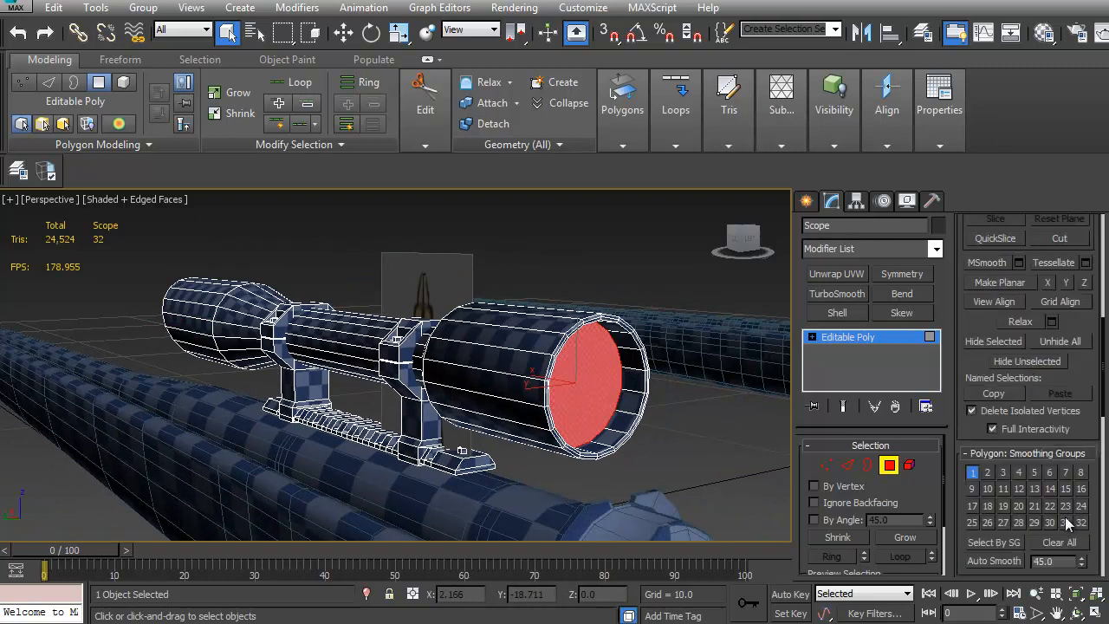
{"action": "scroll", "coordinate": [1064, 509], "scroll_direction": "down", "scroll_amount": 6}
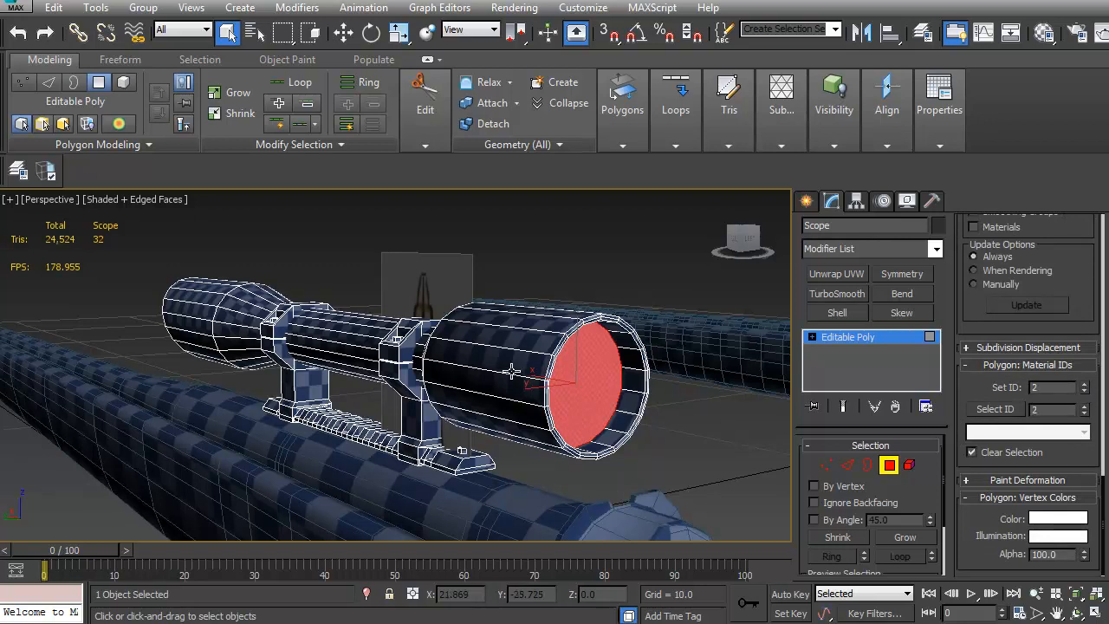
Invert the polygon selection to cover the scope body, leave polygon editing, and examine the scope with its mounts
{"action": "middle_click_drag", "start_coordinate": [624, 370], "coordinate": [546, 397], "text": "alt"}
{"action": "key", "text": "ctrl+i"}
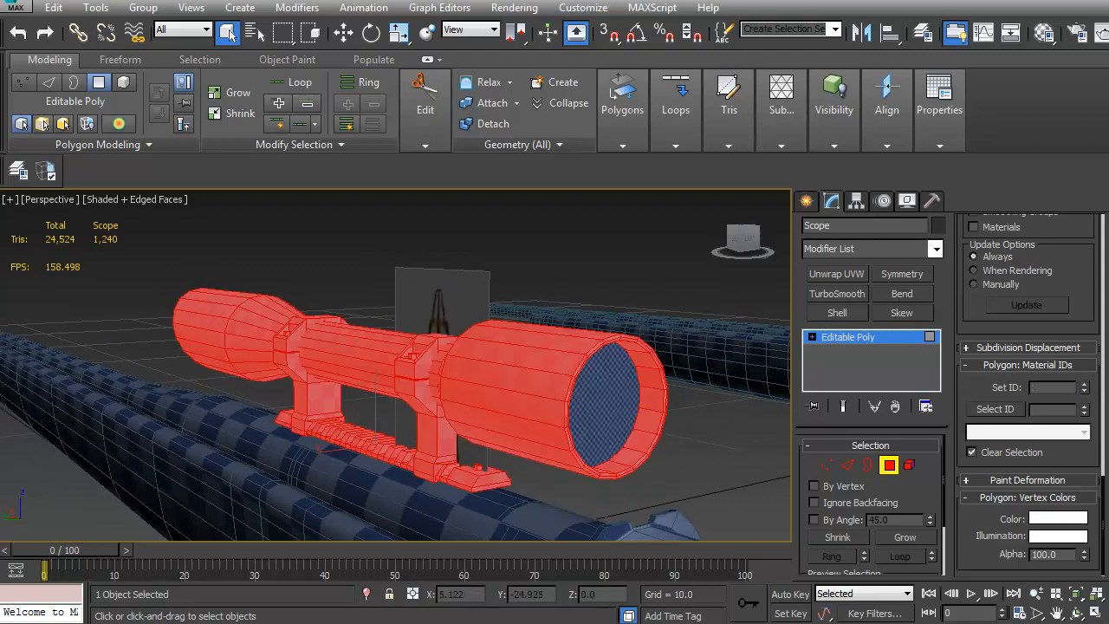
{"action": "mouse_move", "coordinate": [256, 397]}
{"action": "middle_mouse_down", "text": "alt"}
{"action": "mouse_move", "coordinate": [305, 397]}
{"action": "mouse_move", "coordinate": [278, 391]}
{"action": "middle_mouse_up", "text": "alt"}
{"action": "left_click", "coordinate": [891, 473]}
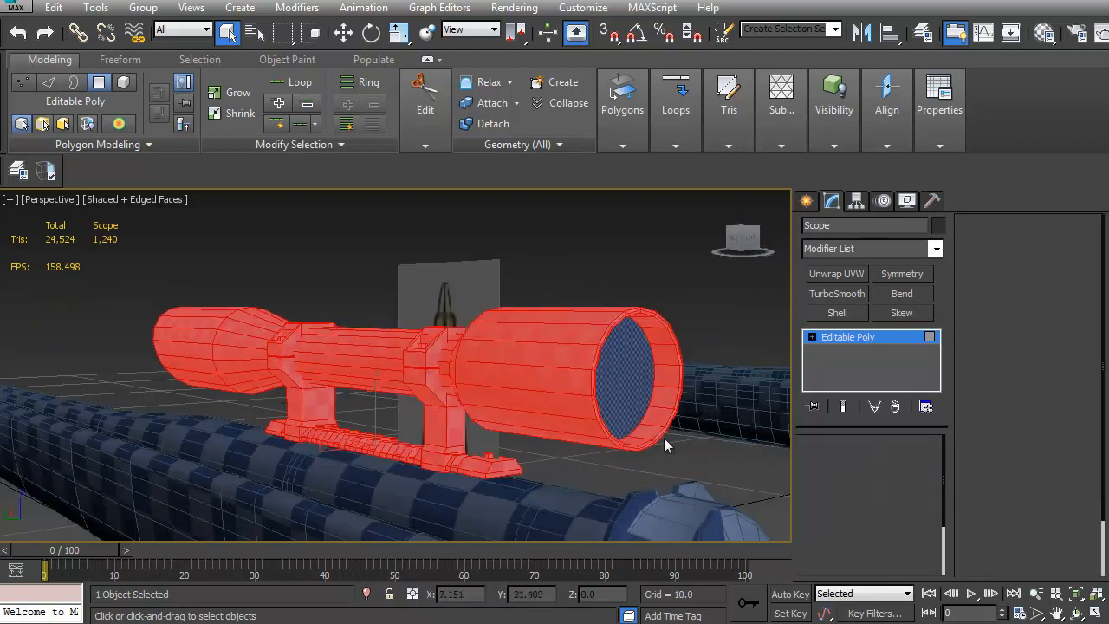
{"action": "middle_click_drag", "start_coordinate": [494, 387], "coordinate": [358, 401], "text": "alt"}
{"action": "scroll", "coordinate": [534, 373], "scroll_direction": "down", "scroll_amount": 5}
{"action": "scroll", "coordinate": [468, 423], "scroll_direction": "up", "scroll_amount": 3}
{"action": "scroll", "coordinate": [425, 416], "scroll_direction": "up", "scroll_amount": 4}
{"action": "middle_click_drag", "start_coordinate": [425, 416], "coordinate": [427, 423], "text": "alt"}
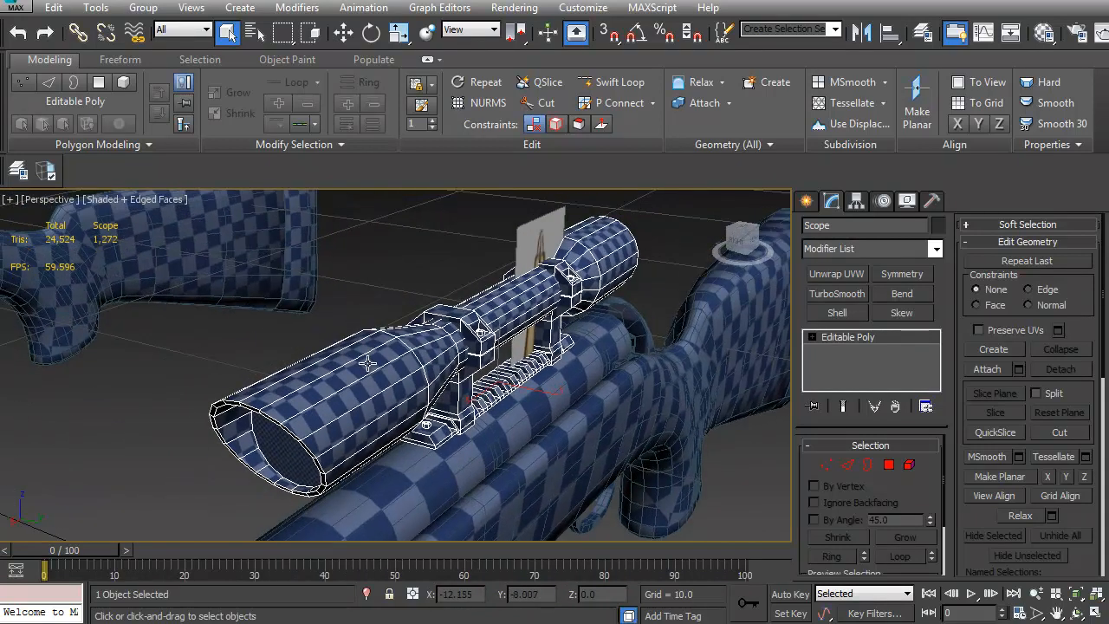
Reselect the scope's lens polygons and assign them the bullet-textured 01 - Default material from the Material Editor
{"action": "key", "text": "m"}
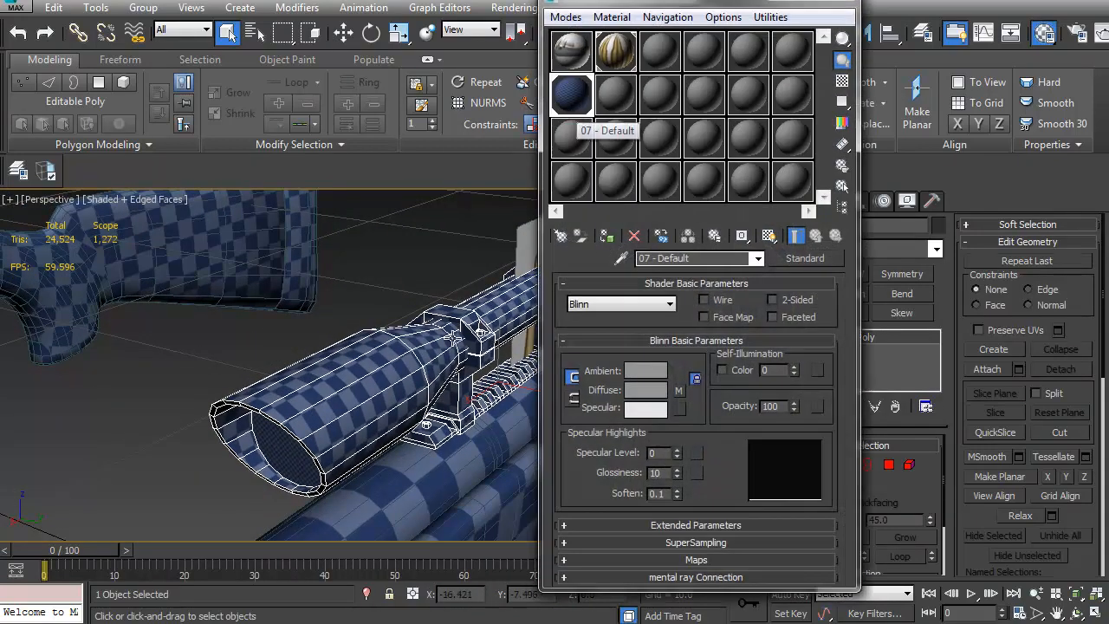
{"action": "left_click", "coordinate": [890, 471]}
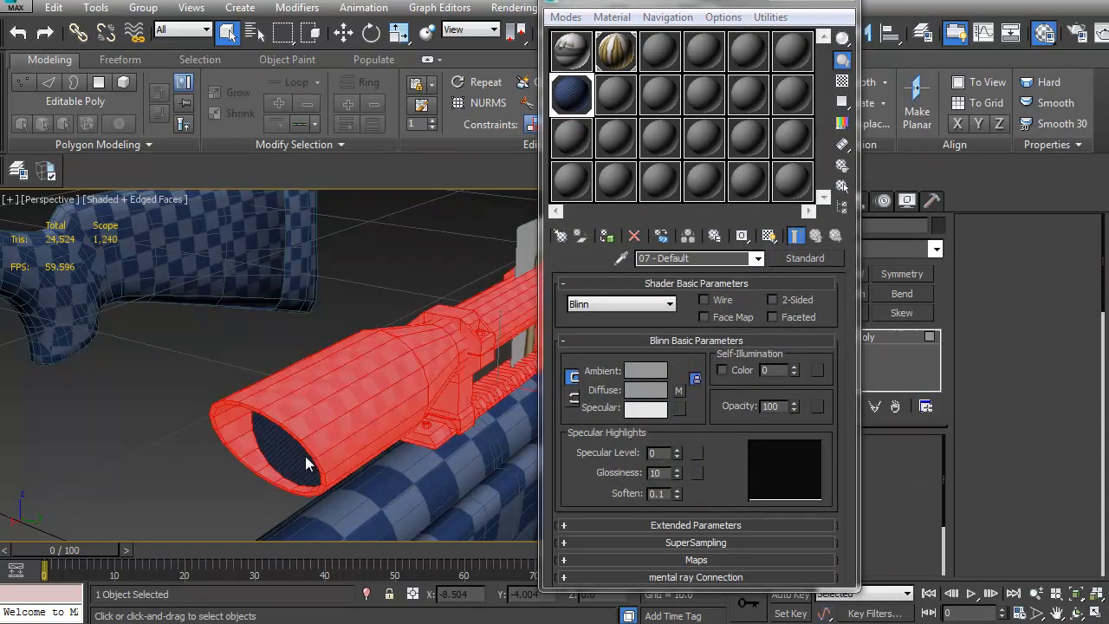
{"action": "left_click", "coordinate": [376, 429]}
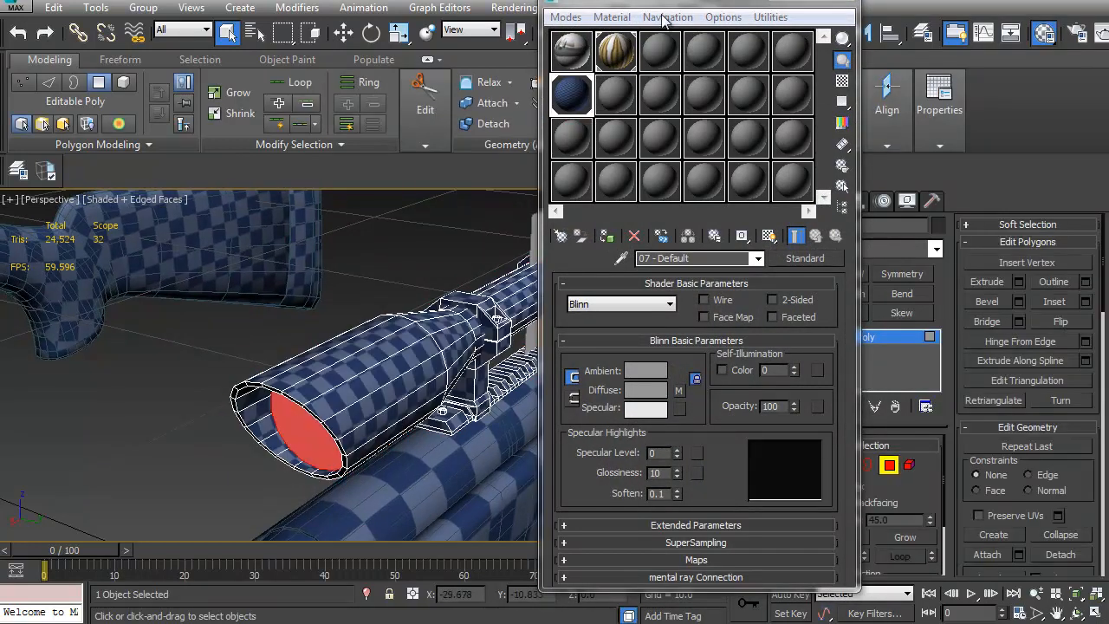
{"action": "middle_click_drag", "start_coordinate": [309, 318], "coordinate": [322, 344], "text": "alt"}
{"action": "left_click_drag", "start_coordinate": [579, 62], "coordinate": [347, 373]}
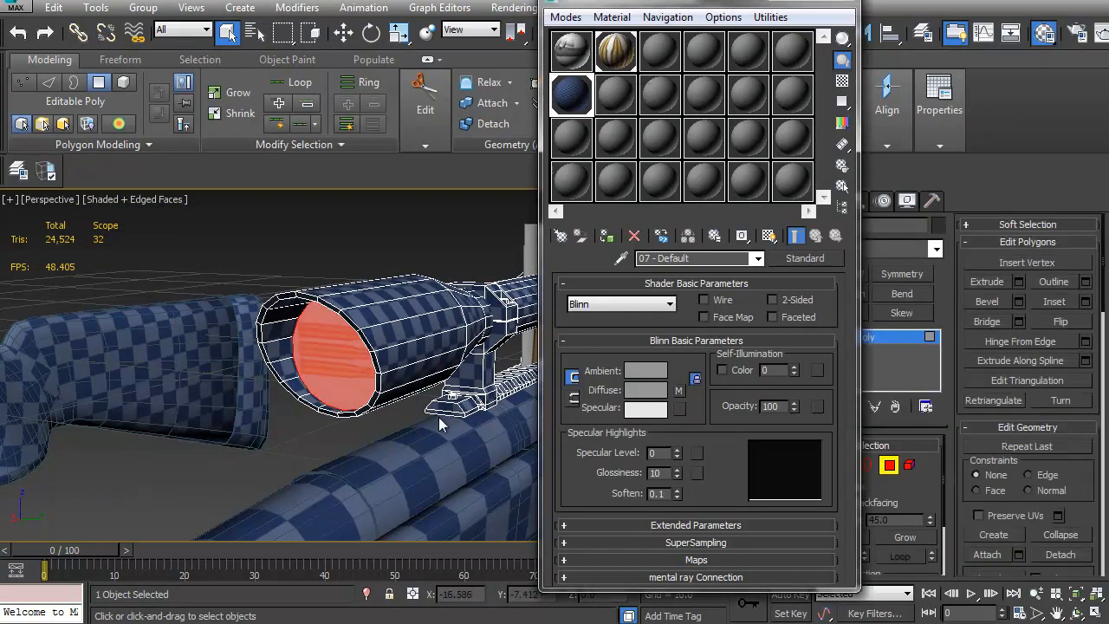
Leave polygon editing and sample the scope's Multi/Sub-Object material into the empty 08 - Default slot
{"action": "left_click", "coordinate": [890, 466]}
{"action": "left_click", "coordinate": [615, 93]}
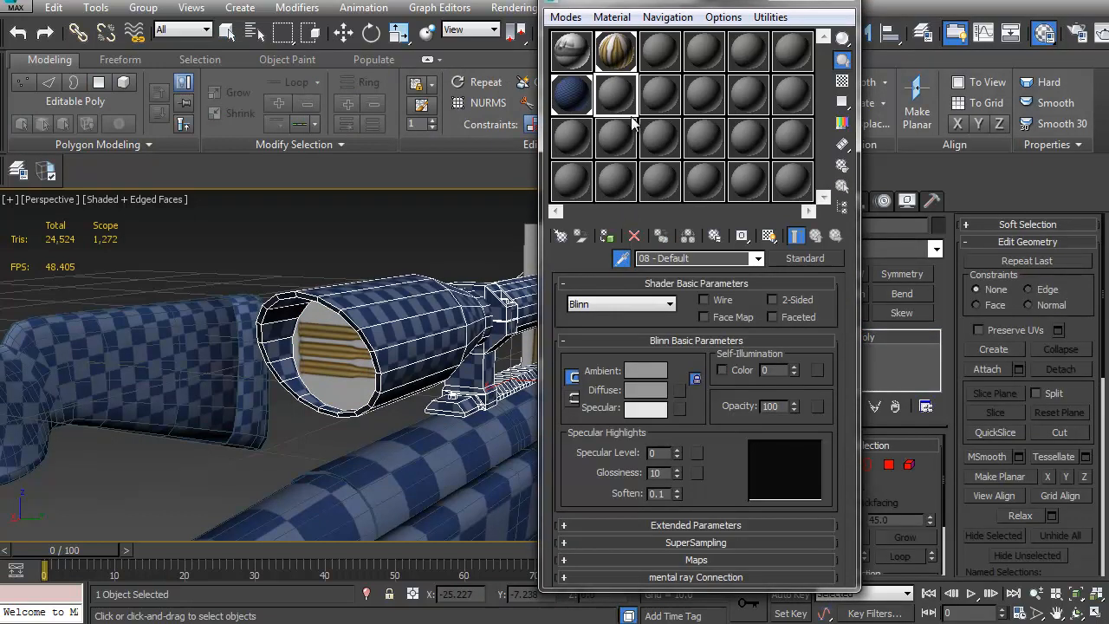
{"action": "left_click", "coordinate": [410, 293]}
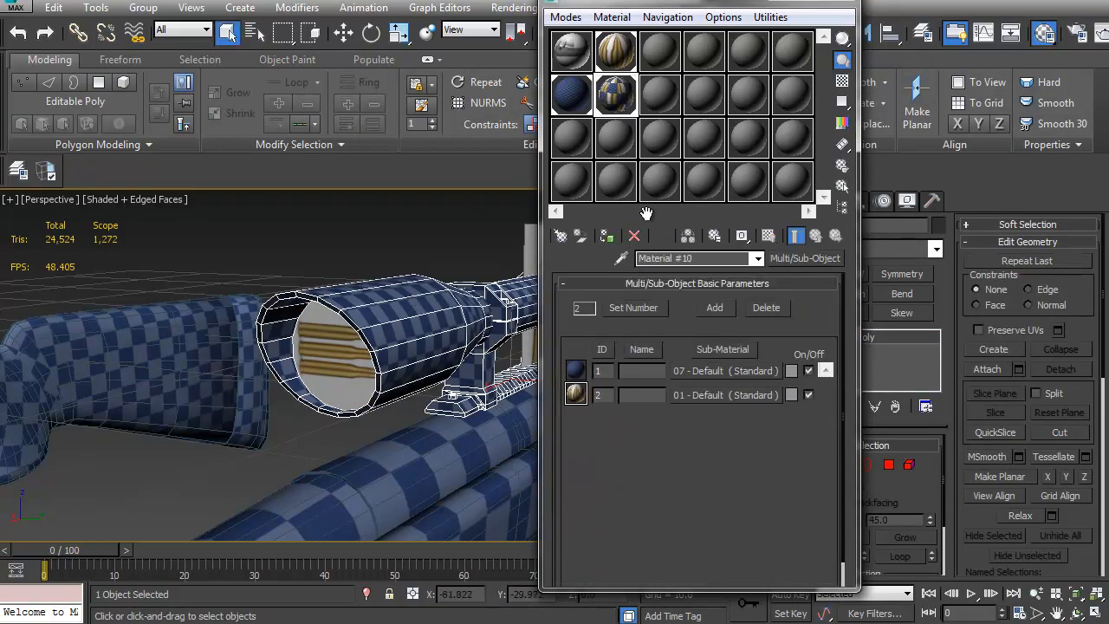
Rename the ID 1 sub-material as Body and return to the parent Multi/Sub-Object material
{"action": "left_click", "coordinate": [699, 370]}
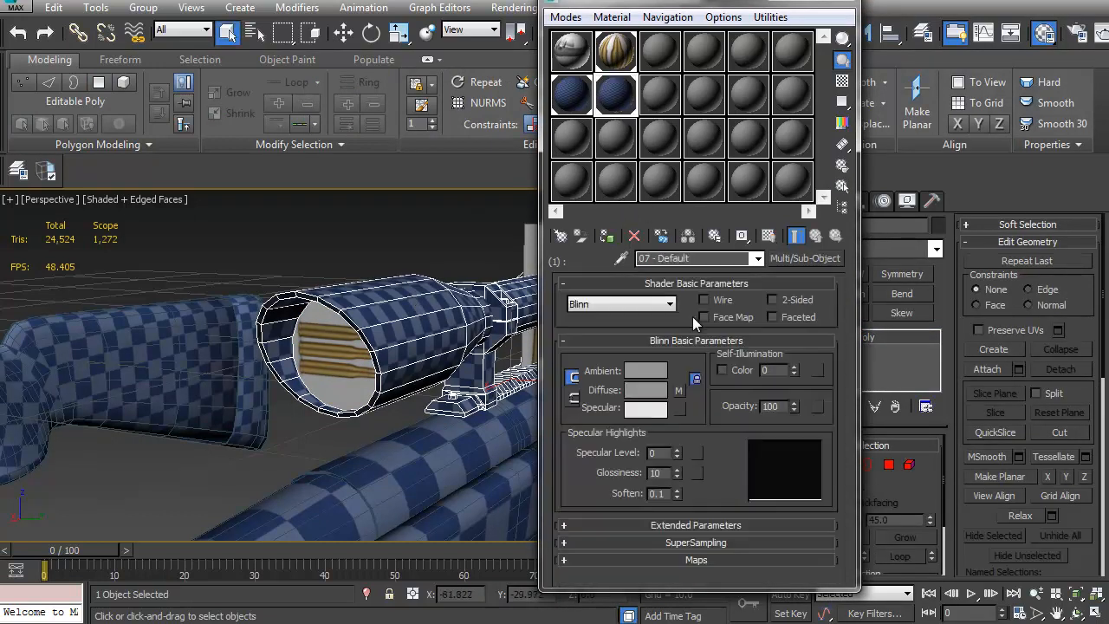
{"action": "type", "text": "Body"}
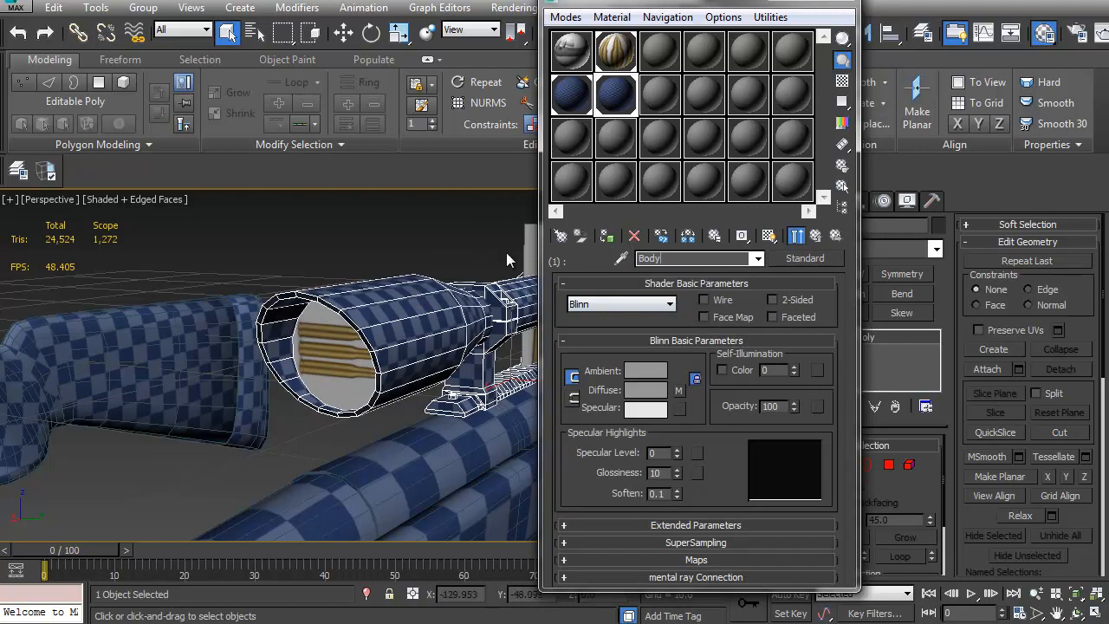
{"action": "left_click", "coordinate": [816, 236]}
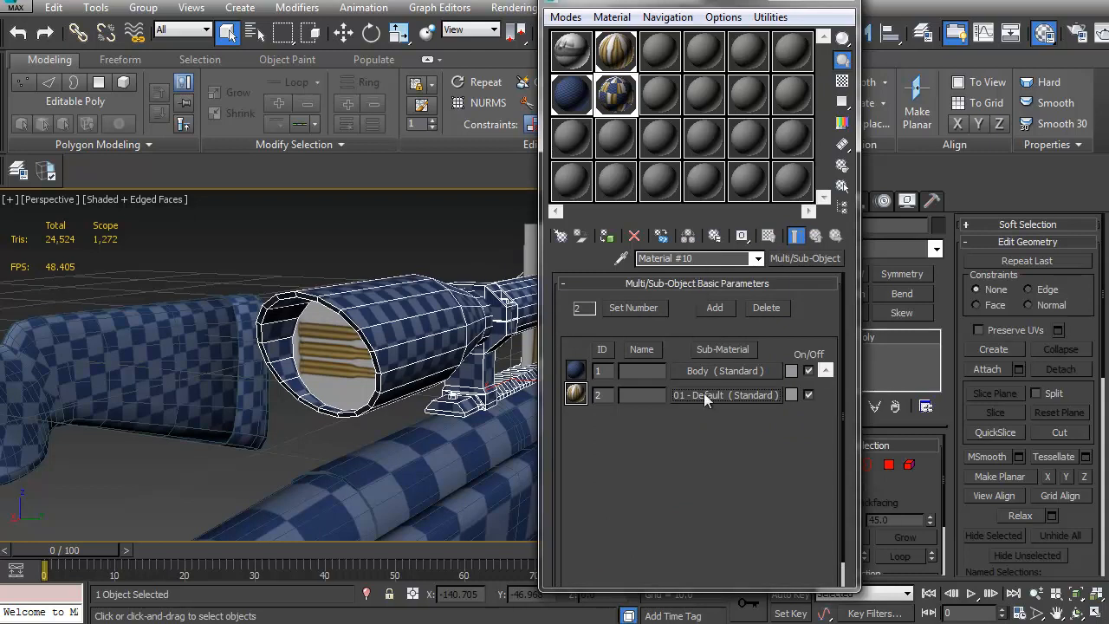
Rename the ID 2 sub-material as Lens, examine the front of the scope, and return to the parent material
{"action": "left_click", "coordinate": [704, 395]}
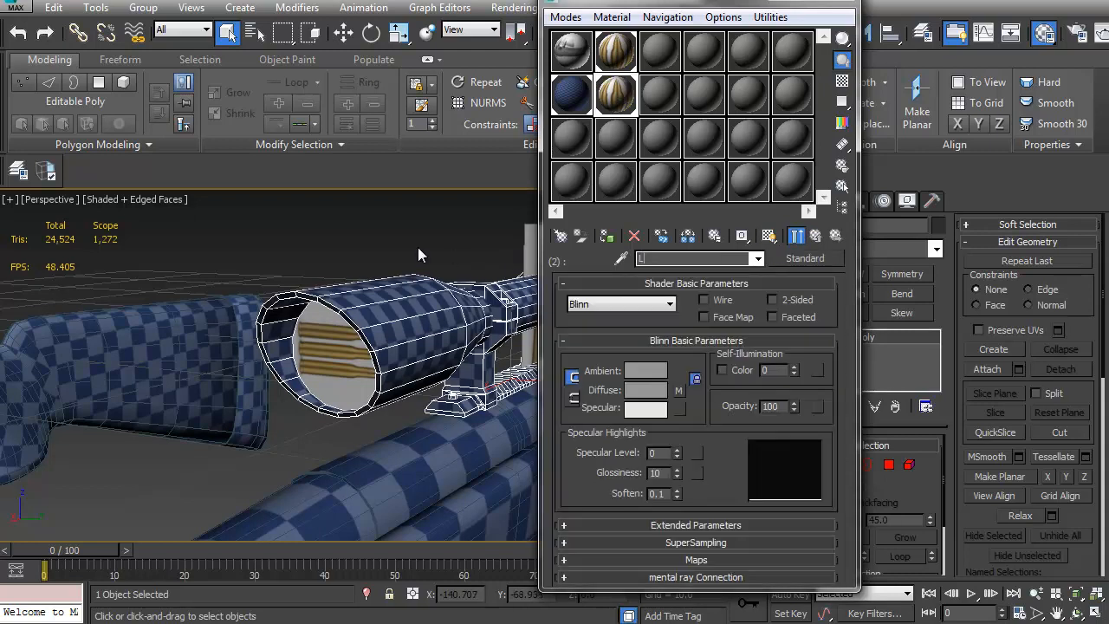
{"action": "middle_click_drag", "start_coordinate": [286, 352], "coordinate": [326, 345], "text": "alt"}
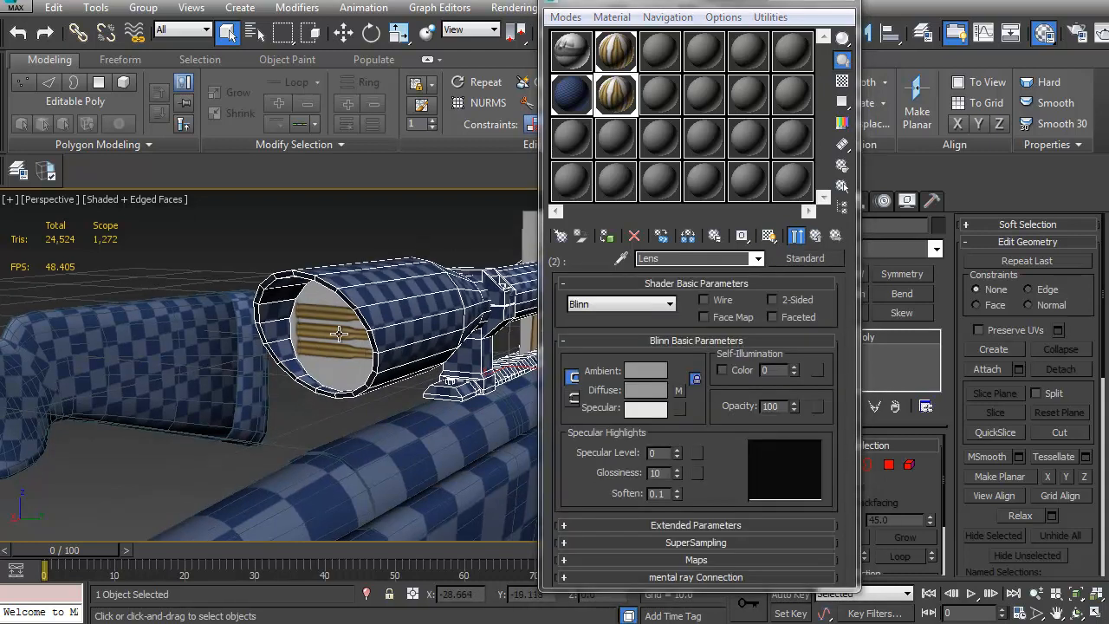
{"action": "middle_click_drag", "start_coordinate": [368, 295], "coordinate": [454, 333], "text": "alt"}
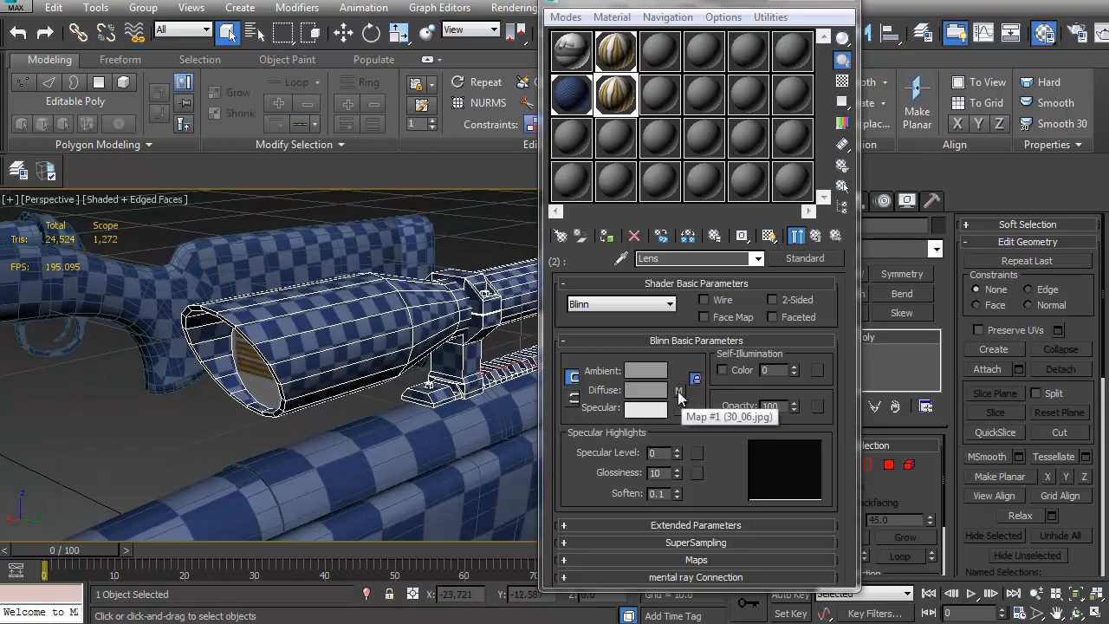
{"action": "middle_click_drag", "start_coordinate": [492, 421], "coordinate": [315, 417], "text": "alt"}
{"action": "middle_click_drag", "start_coordinate": [362, 368], "coordinate": [731, 431], "text": "alt"}
{"action": "middle_click_drag", "start_coordinate": [357, 377], "coordinate": [468, 356], "text": "alt"}
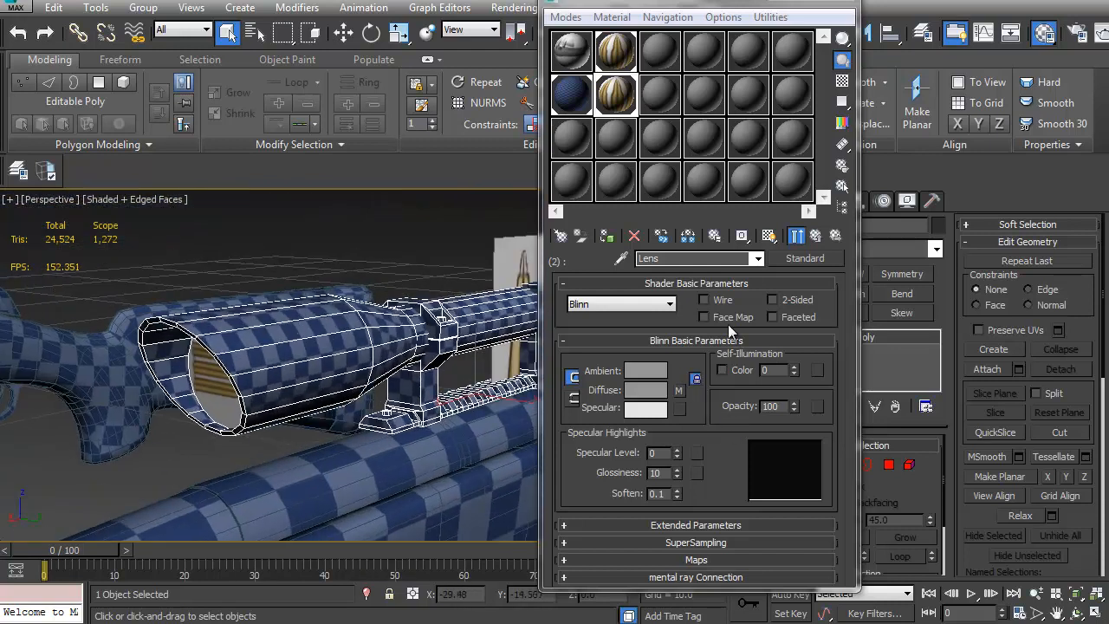
{"action": "left_click", "coordinate": [799, 238]}
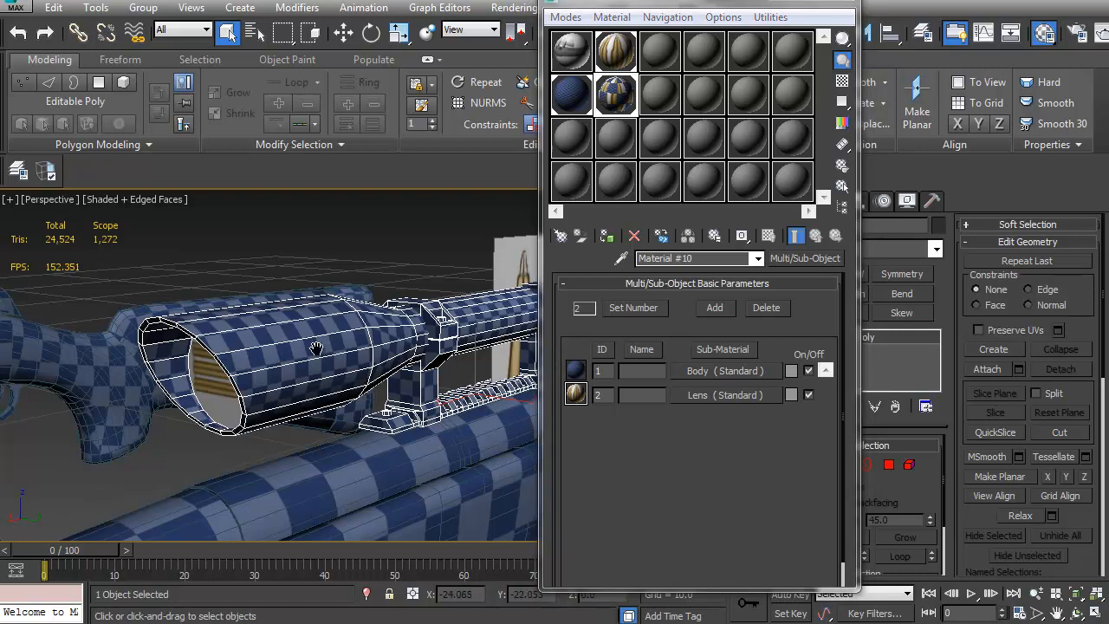
Close the Material Editor and start exporting the selected scope, choosing the HuntingRifle folder as the destination
{"action": "middle_click_drag", "start_coordinate": [292, 352], "coordinate": [676, 192], "text": "alt"}
{"action": "left_click", "coordinate": [846, 12]}
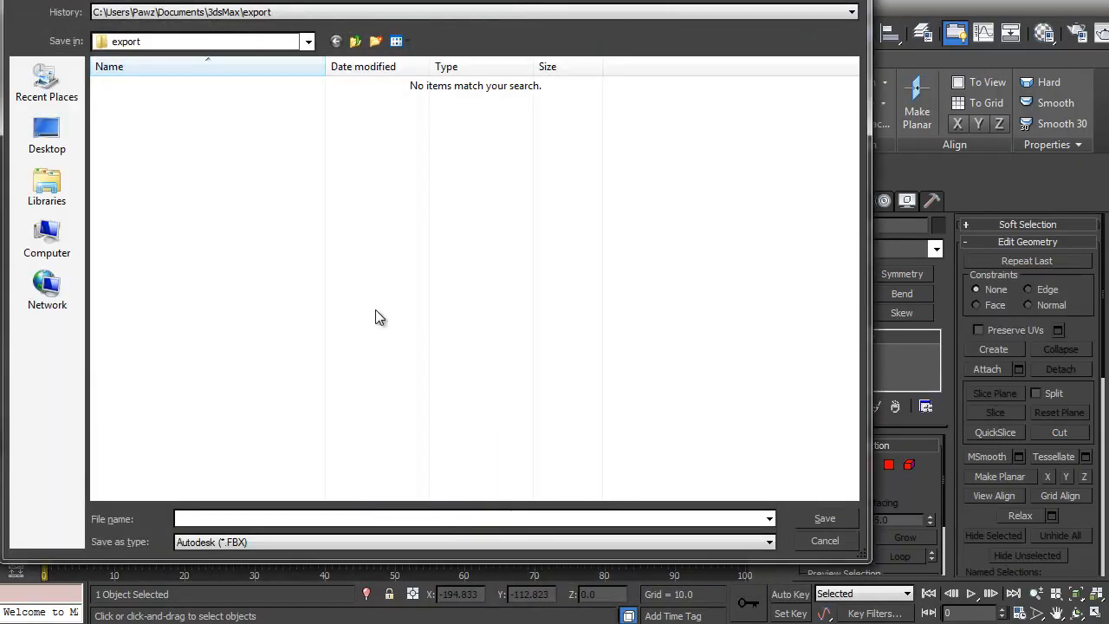
{"action": "left_click", "coordinate": [60, 102]}
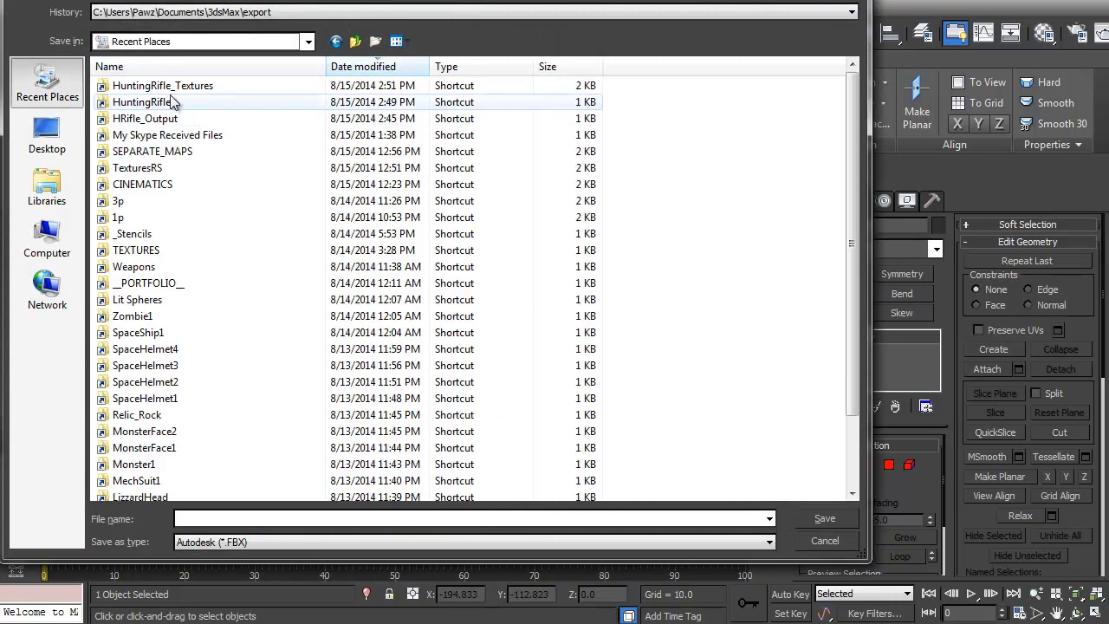
{"action": "double_click", "coordinate": [213, 85]}
{"action": "left_click", "coordinate": [355, 42]}
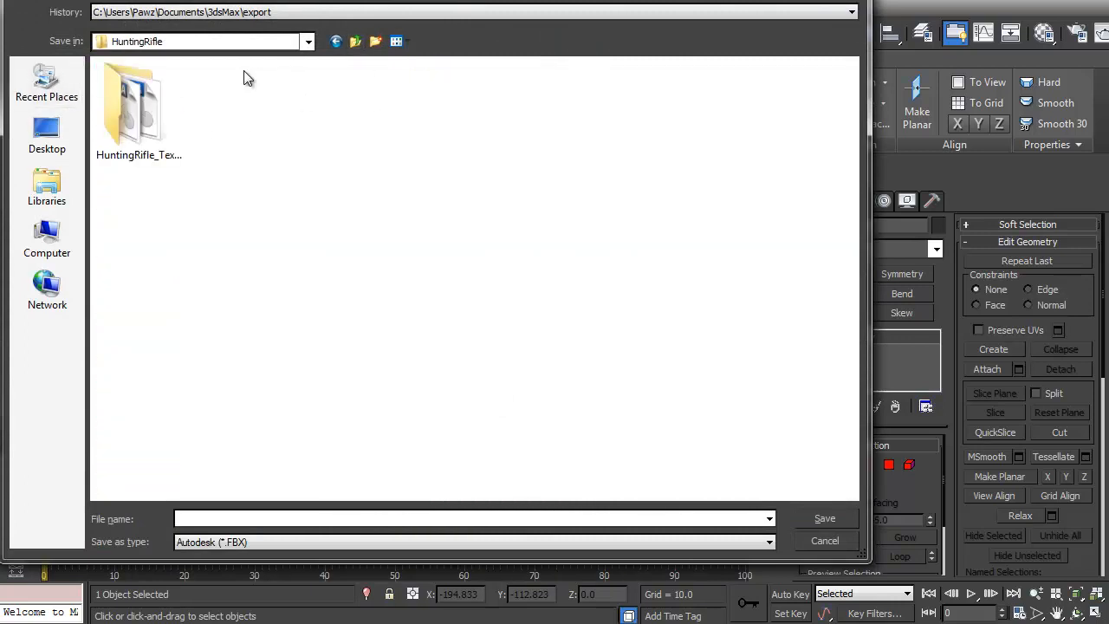
Export the scope as ASCII Scene Export (*.ASE), basing the name on HuntingRifle_ScaleTest.ASE with HR_Scope replacing HuntingRifle, and accept the export options
{"action": "left_click", "coordinate": [284, 546]}
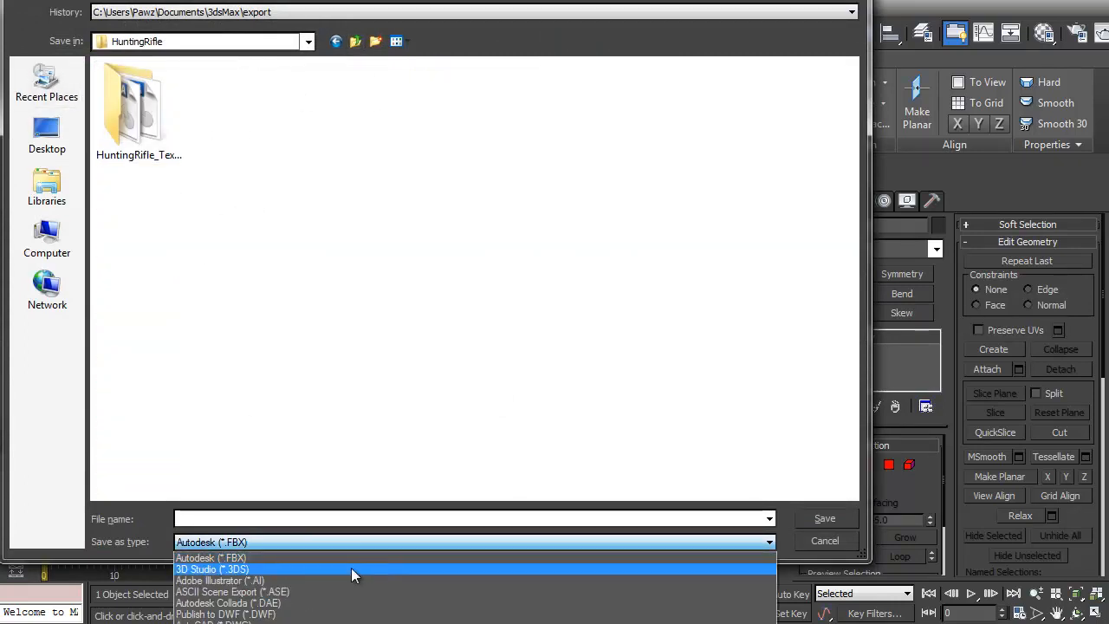
{"action": "left_click", "coordinate": [266, 592]}
{"action": "left_click", "coordinate": [241, 125]}
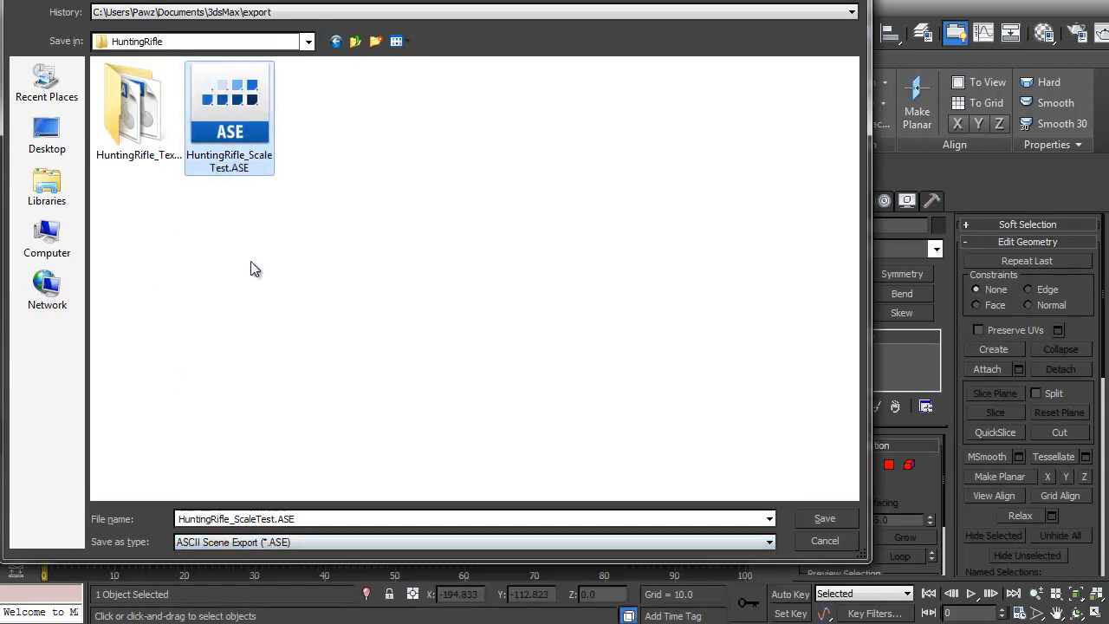
{"action": "double_click", "coordinate": [228, 519]}
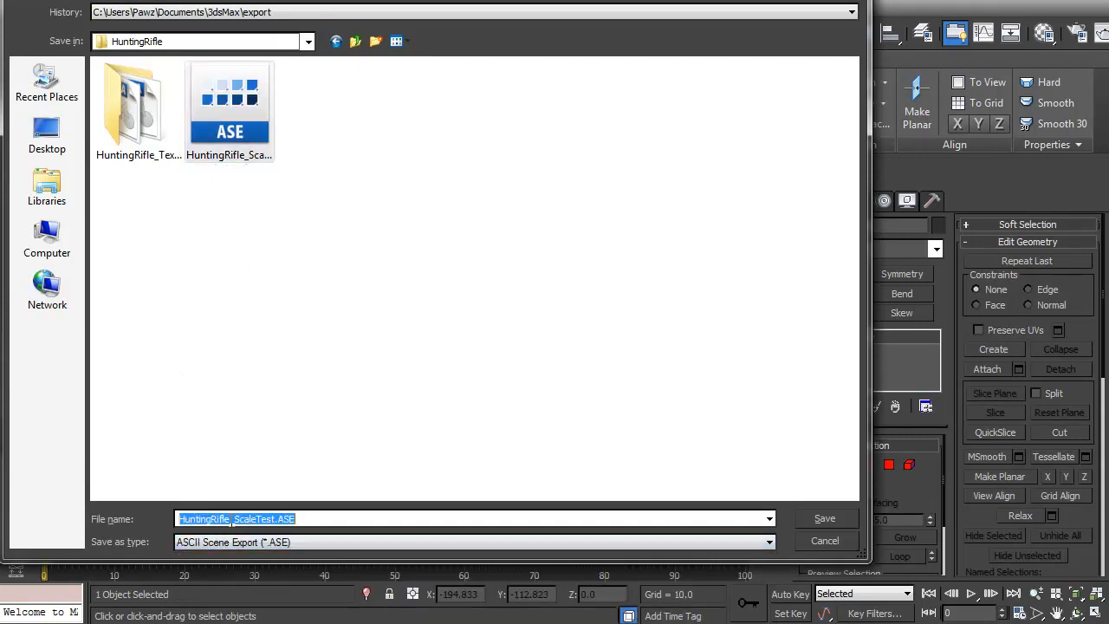
{"action": "type", "text": "HR_Scope"}
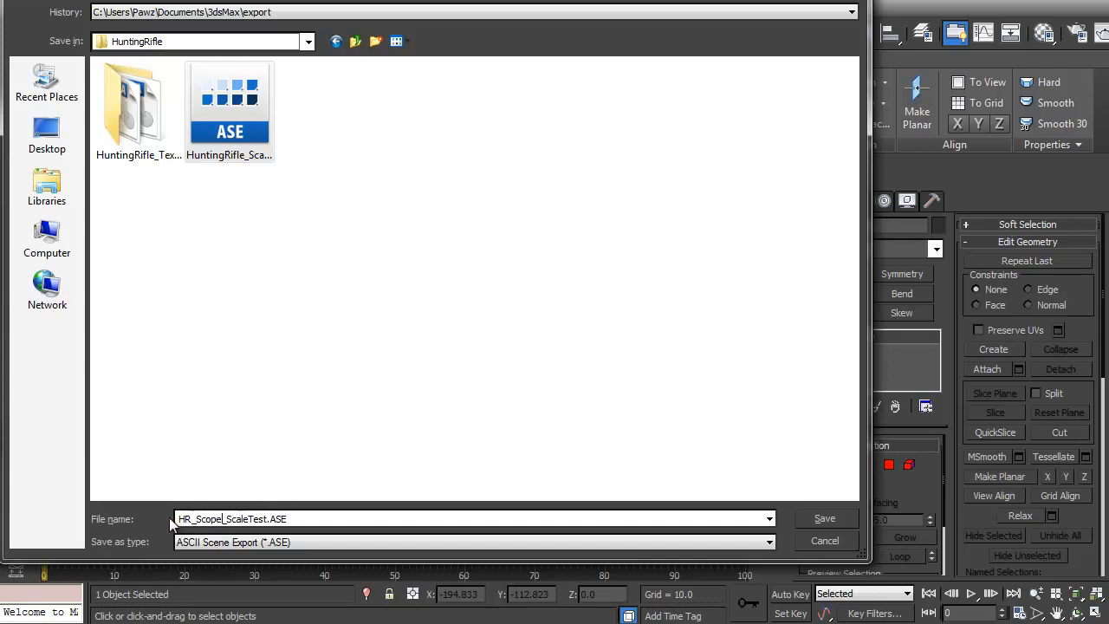
{"action": "left_click", "coordinate": [824, 519]}
{"action": "left_click", "coordinate": [726, 214]}
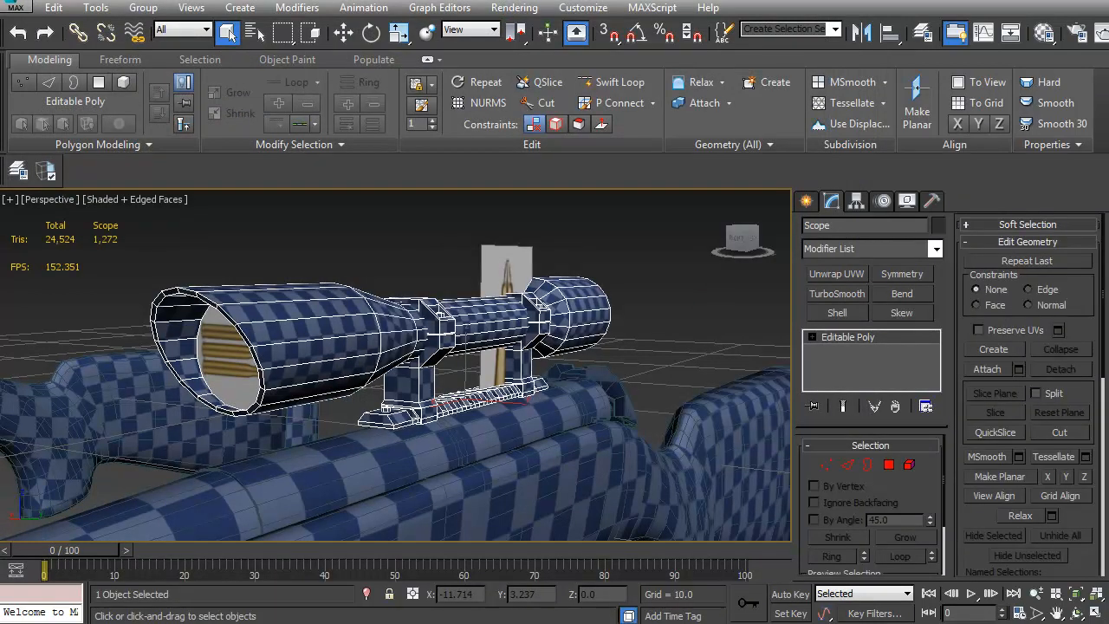
Select the Rifle_PaintPrep mesh together with the small scope beside it and delete the selection
{"action": "middle_click_drag", "start_coordinate": [475, 408], "coordinate": [477, 362]}
{"action": "scroll", "coordinate": [478, 360], "scroll_direction": "down", "scroll_amount": 5}
{"action": "middle_click_drag", "start_coordinate": [527, 391], "coordinate": [483, 435], "text": "alt"}
{"action": "middle_click_drag", "start_coordinate": [356, 332], "coordinate": [520, 498]}
{"action": "scroll", "coordinate": [472, 420], "scroll_direction": "up", "scroll_amount": 5}
{"action": "middle_click_drag", "start_coordinate": [473, 421], "coordinate": [520, 447]}
{"action": "left_click", "coordinate": [463, 430]}
{"action": "scroll", "coordinate": [490, 449], "scroll_direction": "down", "scroll_amount": 5}
{"action": "scroll", "coordinate": [450, 412], "scroll_direction": "up", "scroll_amount": 8}
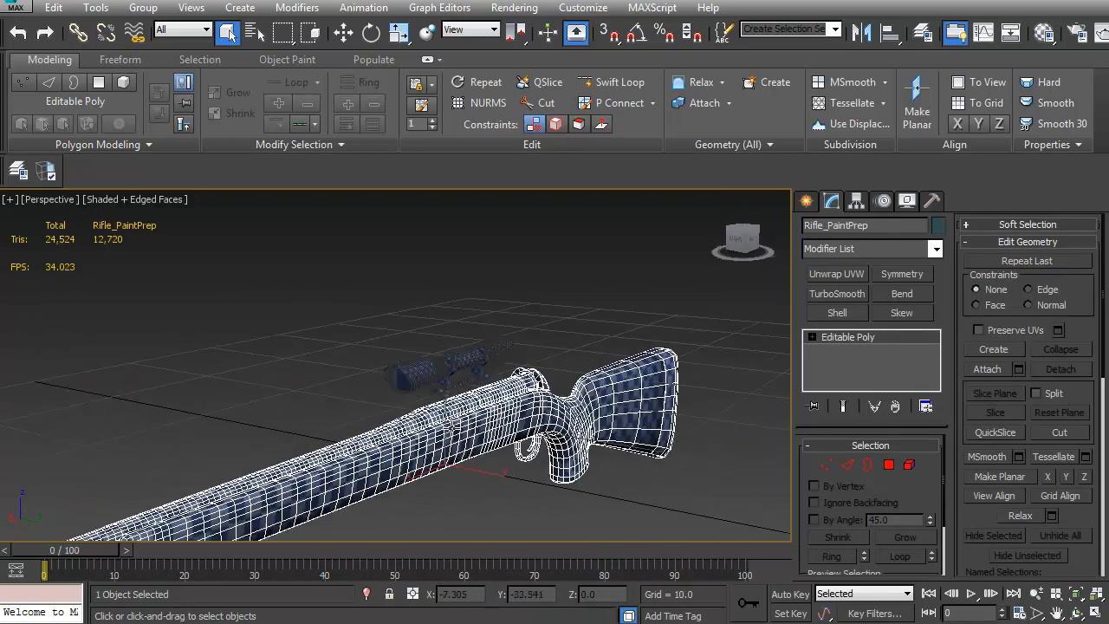
{"action": "left_click", "coordinate": [460, 361], "text": "ctrl"}
{"action": "key", "text": "Delete"}
Pick the remaining model in the perspective view and examine it up close
{"action": "scroll", "coordinate": [419, 280], "scroll_direction": "down", "scroll_amount": 6}
{"action": "middle_click_drag", "start_coordinate": [412, 288], "coordinate": [549, 310], "text": "alt"}
{"action": "left_click", "coordinate": [576, 284]}
{"action": "left_click", "coordinate": [576, 279], "text": "ctrl"}
{"action": "scroll", "coordinate": [479, 347], "scroll_direction": "up", "scroll_amount": 5}
{"action": "middle_click_drag", "start_coordinate": [251, 340], "coordinate": [289, 353], "text": "alt"}
{"action": "scroll", "coordinate": [560, 404], "scroll_direction": "up", "scroll_amount": 4}
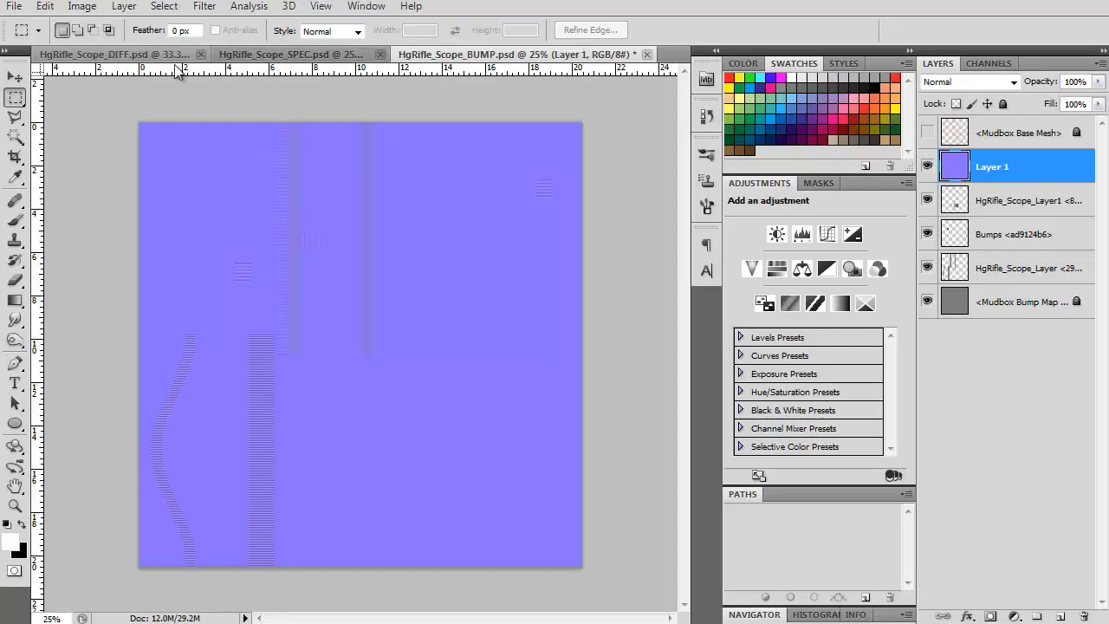
Switch to Photoshop and inspect the Alpha 1 channel of HgRifle_Scope_DIFF.psd and the channels of HgRifle_Scope_BUMP.psd
{"action": "left_click", "coordinate": [138, 56]}
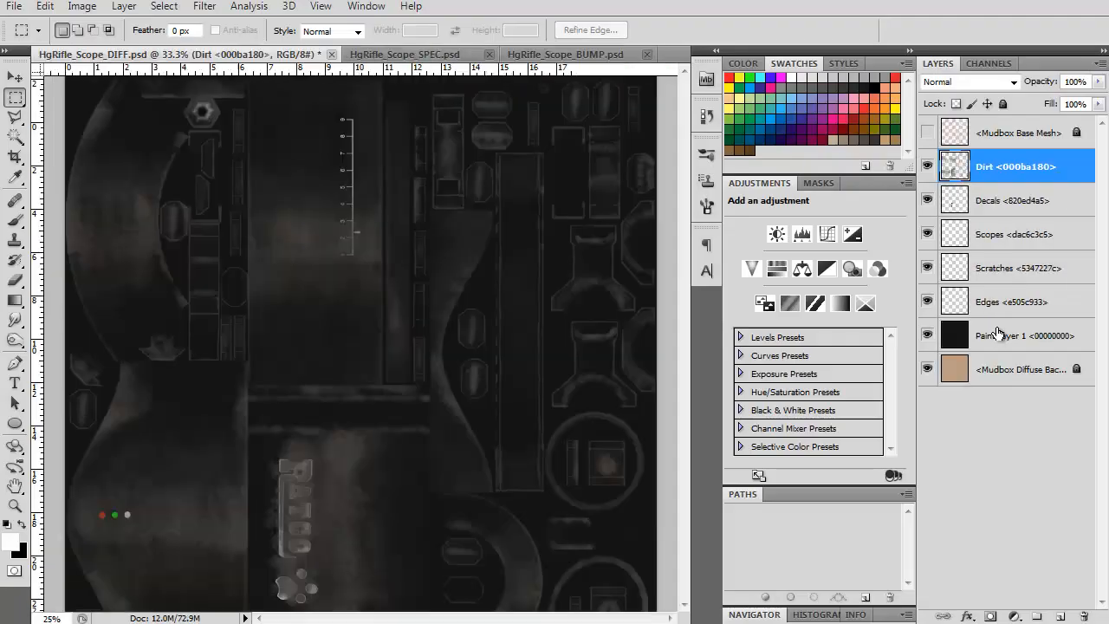
{"action": "left_click", "coordinate": [995, 64]}
{"action": "left_click", "coordinate": [953, 216]}
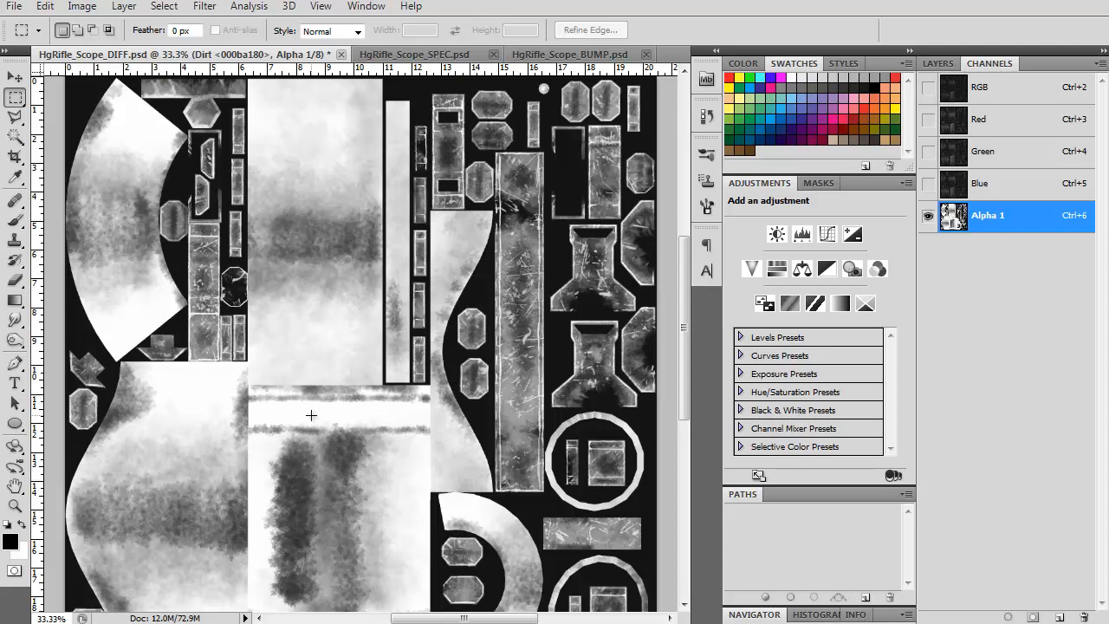
{"action": "left_click", "coordinate": [582, 54]}
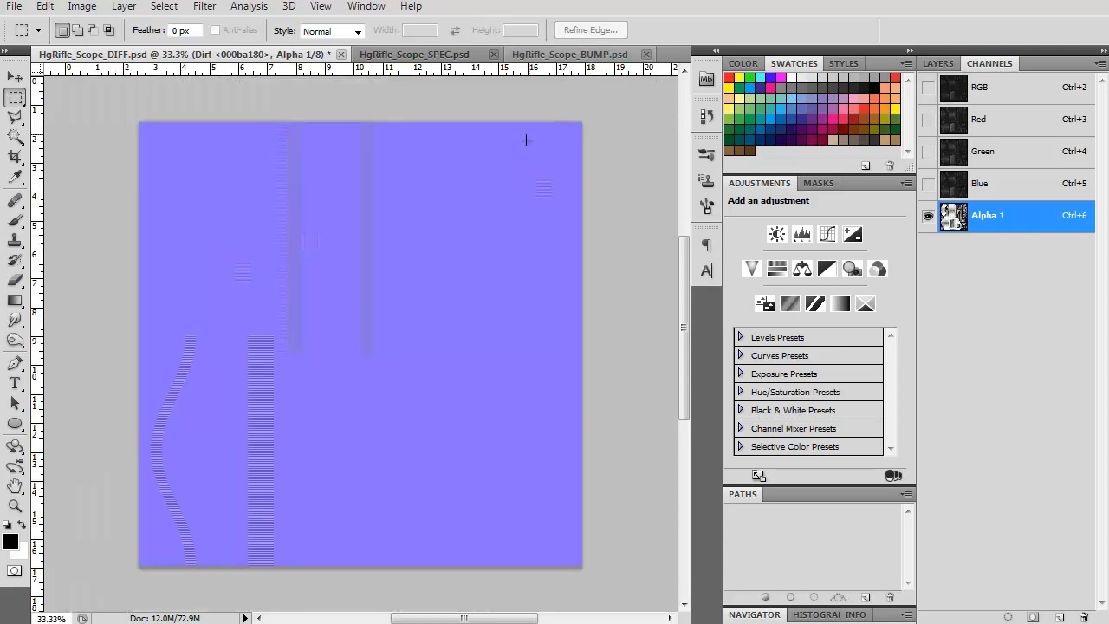
{"action": "left_click", "coordinate": [963, 219]}
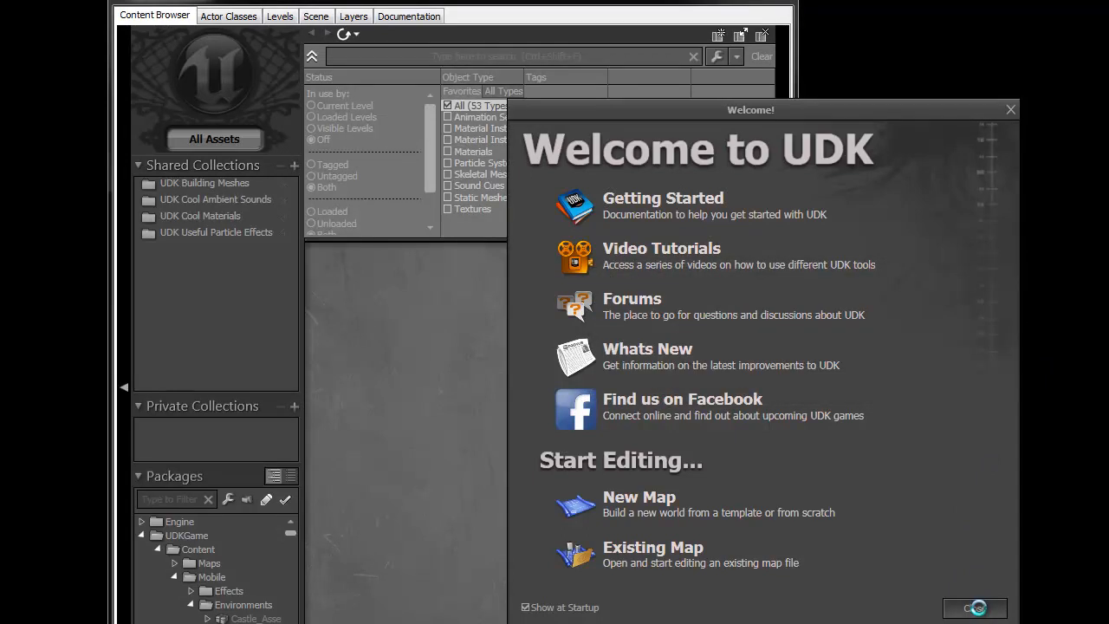
Switch to UDK, dismiss the Welcome window, and reposition and enlarge the Content Browser
{"action": "left_click", "coordinate": [974, 607]}
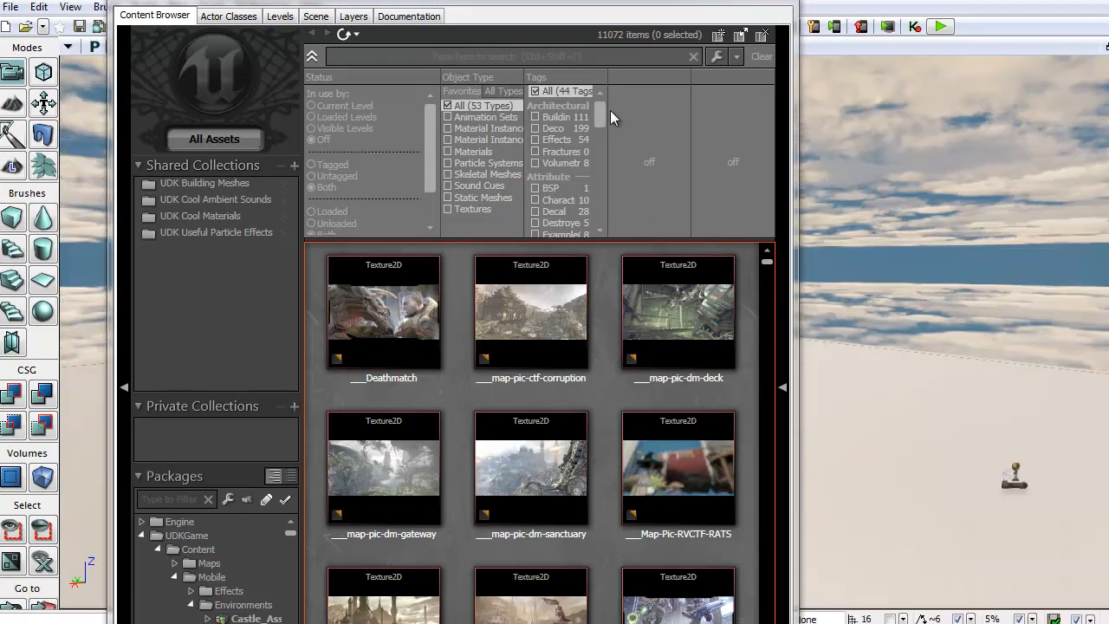
{"action": "left_click_drag", "start_coordinate": [613, 3], "coordinate": [617, 32]}
{"action": "left_click_drag", "start_coordinate": [755, 523], "coordinate": [1062, 622]}
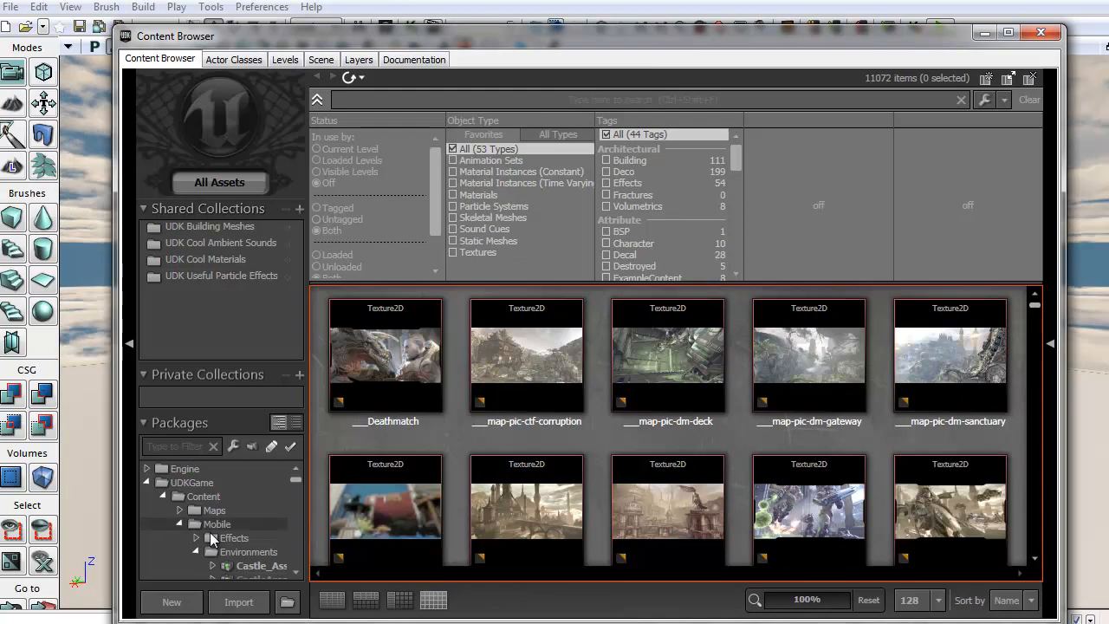
Widen the package tree and expand its Weapons folder
{"action": "left_click", "coordinate": [198, 537]}
{"action": "scroll", "coordinate": [245, 546], "scroll_direction": "down", "scroll_amount": 5}
{"action": "scroll", "coordinate": [248, 540], "scroll_direction": "down", "scroll_amount": 5}
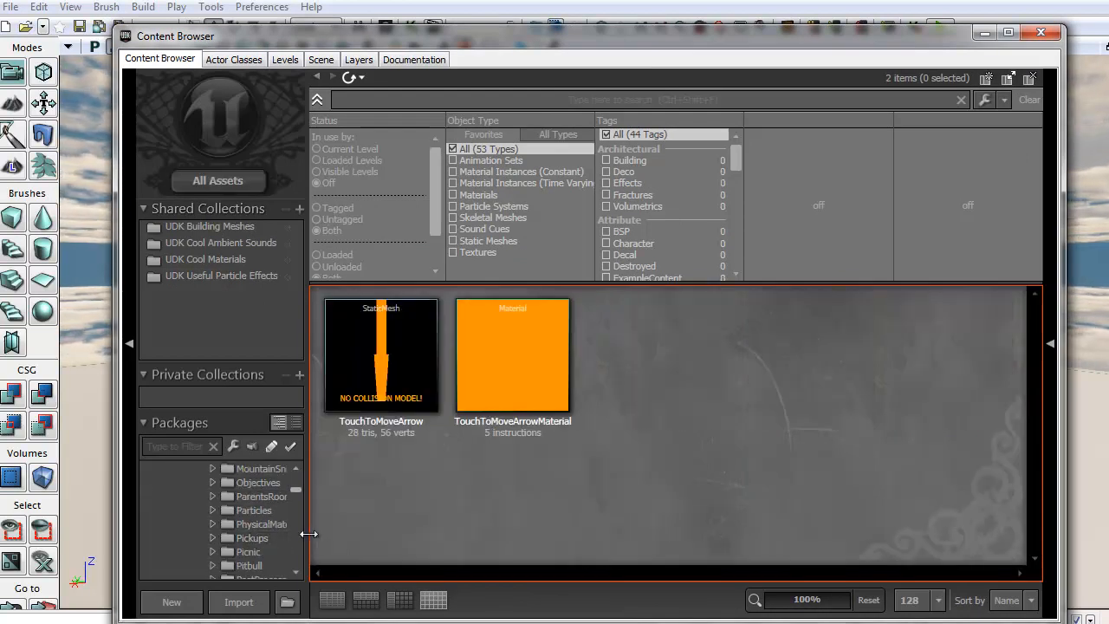
{"action": "left_click_drag", "start_coordinate": [310, 533], "coordinate": [406, 534]}
{"action": "scroll", "coordinate": [269, 537], "scroll_direction": "down", "scroll_amount": 10}
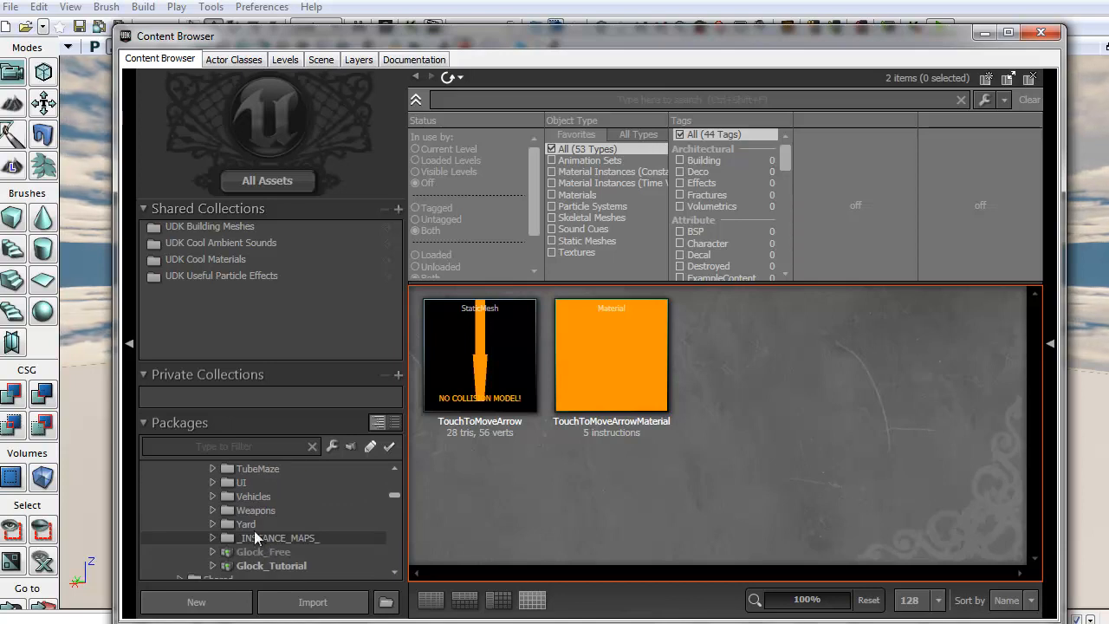
{"action": "left_click", "coordinate": [254, 511]}
{"action": "left_click", "coordinate": [212, 511]}
Fully load the Weap_HuntingRifle package
{"action": "scroll", "coordinate": [280, 507], "scroll_direction": "down", "scroll_amount": 1}
{"action": "scroll", "coordinate": [281, 504], "scroll_direction": "down", "scroll_amount": 1}
{"action": "left_click", "coordinate": [287, 499]}
{"action": "right_click", "coordinate": [291, 494]}
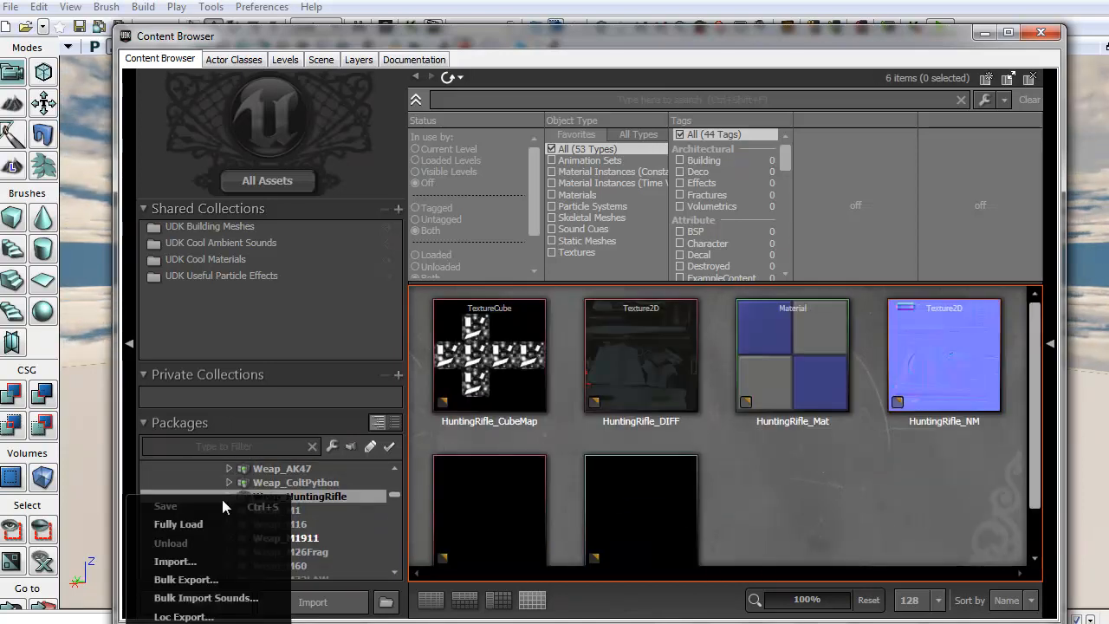
{"action": "left_click", "coordinate": [187, 523]}
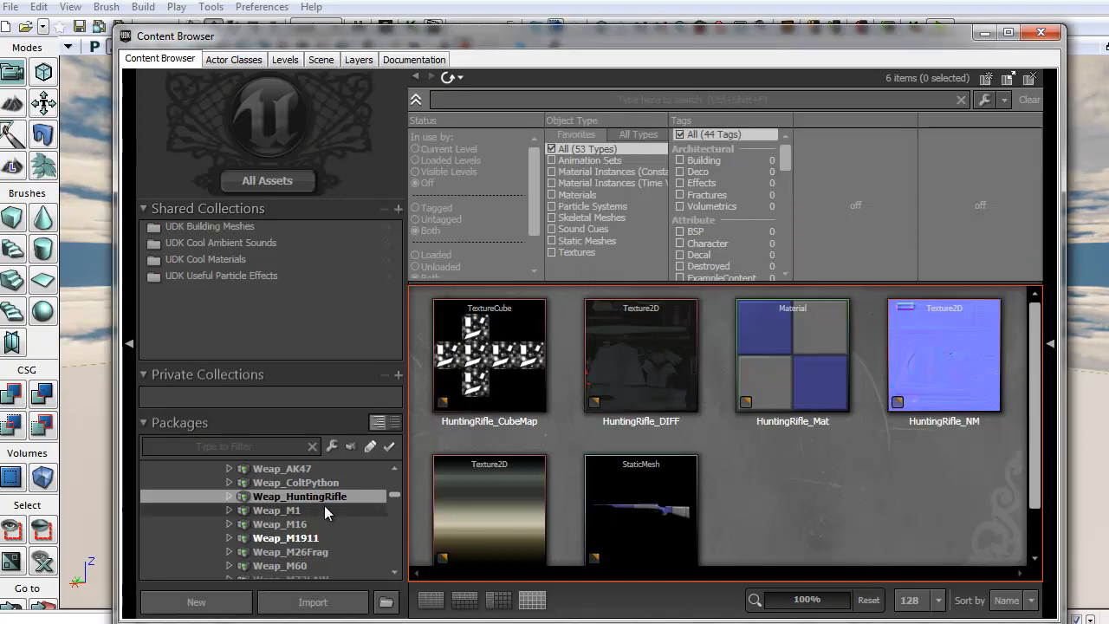
Look beyond the weapon packages in the tree and collapse the UT3 folder
{"action": "scroll", "coordinate": [277, 515], "scroll_direction": "down", "scroll_amount": 10}
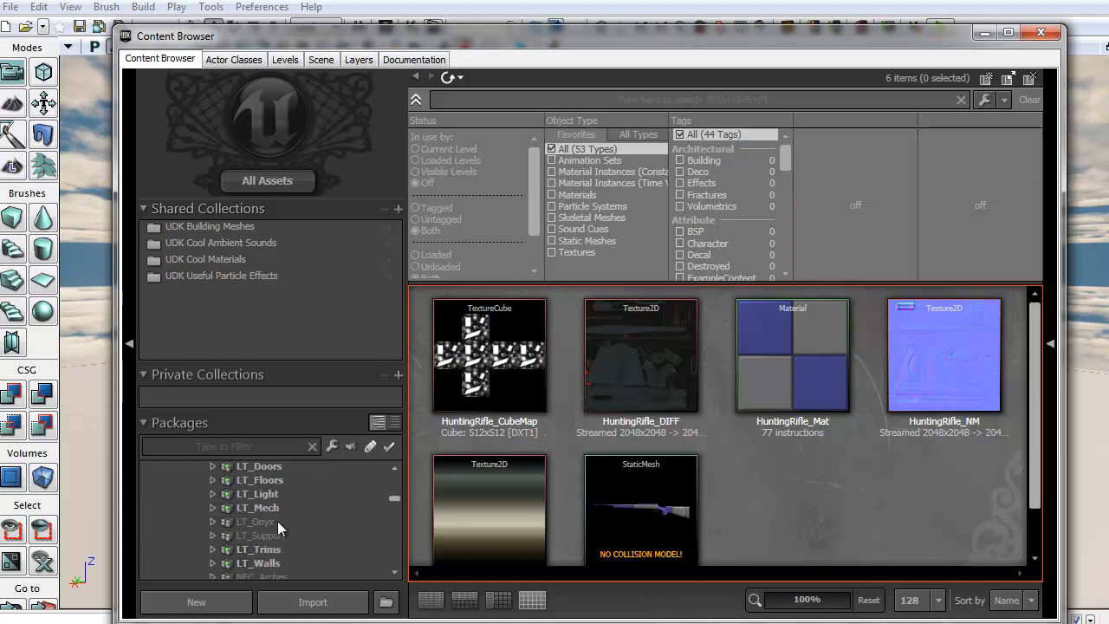
{"action": "scroll", "coordinate": [277, 519], "scroll_direction": "down", "scroll_amount": 10}
{"action": "scroll", "coordinate": [302, 512], "scroll_direction": "down", "scroll_amount": 5}
{"action": "scroll", "coordinate": [232, 527], "scroll_direction": "up", "scroll_amount": 5}
{"action": "scroll", "coordinate": [232, 527], "scroll_direction": "up", "scroll_amount": 10}
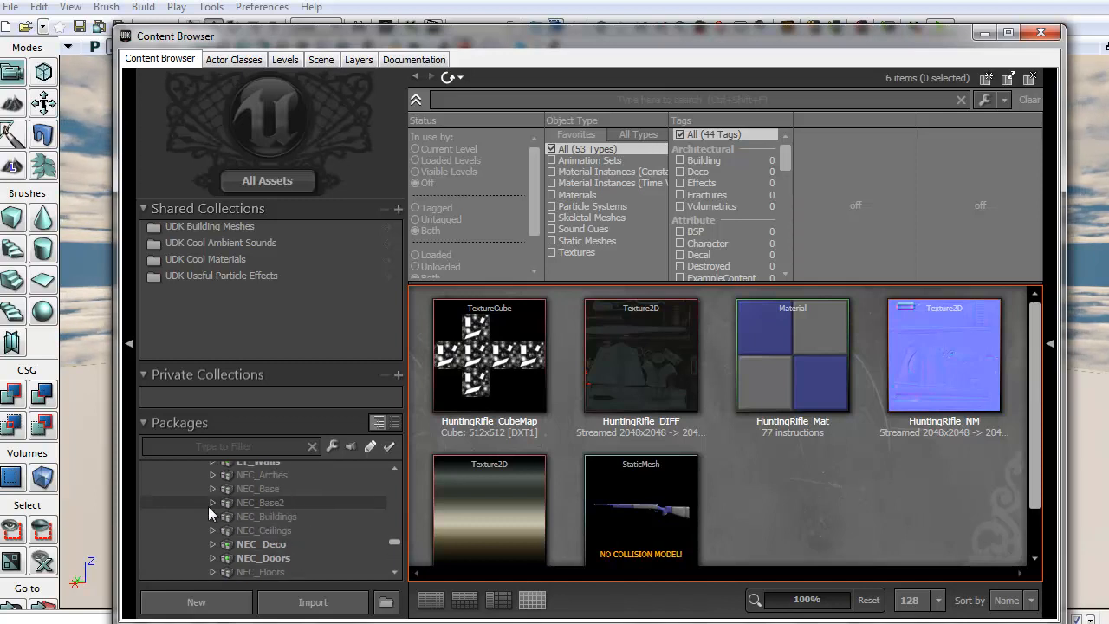
{"action": "scroll", "coordinate": [209, 505], "scroll_direction": "down", "scroll_amount": 10}
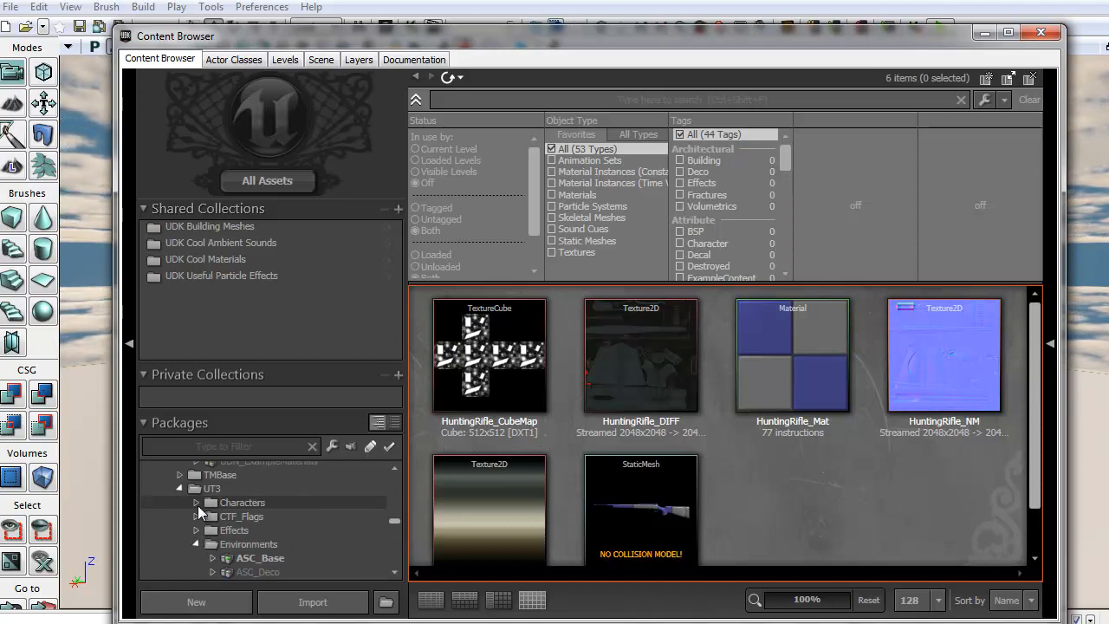
{"action": "left_click", "coordinate": [178, 485]}
Collapse the UT3 folder, return to the Weapons folder and select the Textures group inside Weap_HuntingRifle
{"action": "scroll", "coordinate": [251, 514], "scroll_direction": "up", "scroll_amount": 10}
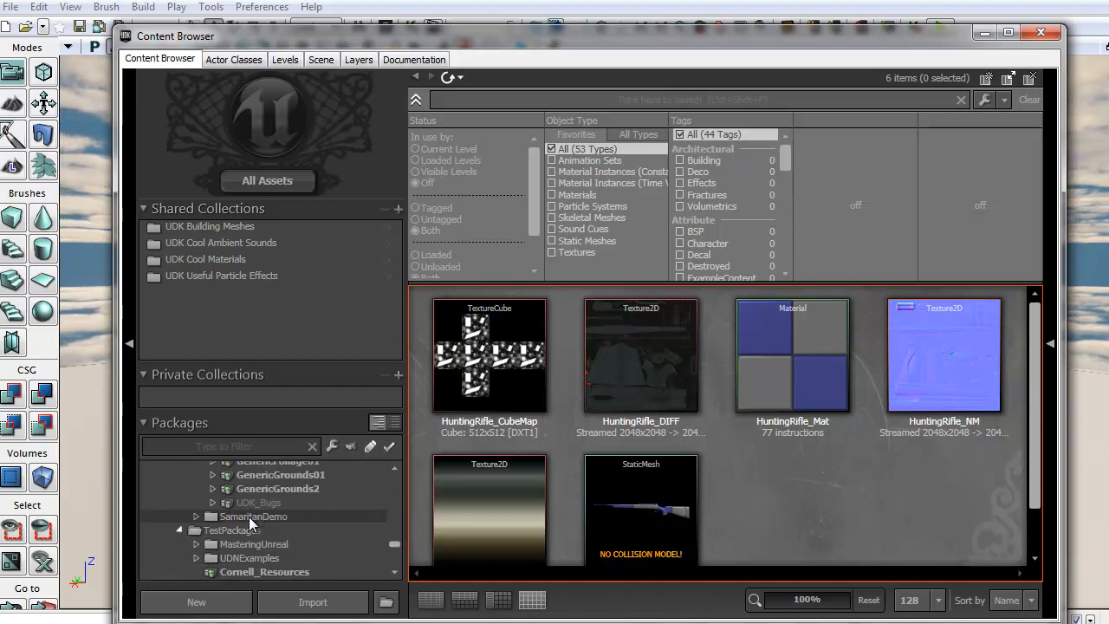
{"action": "left_click", "coordinate": [181, 517]}
{"action": "scroll", "coordinate": [209, 514], "scroll_direction": "down", "scroll_amount": 5}
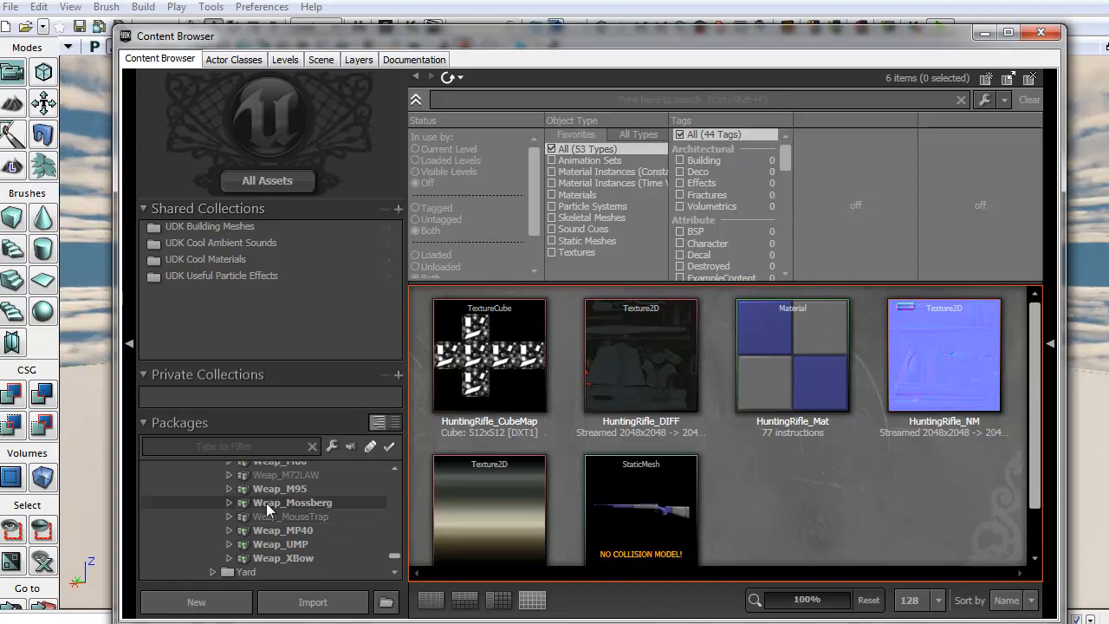
{"action": "scroll", "coordinate": [266, 502], "scroll_direction": "down", "scroll_amount": 5}
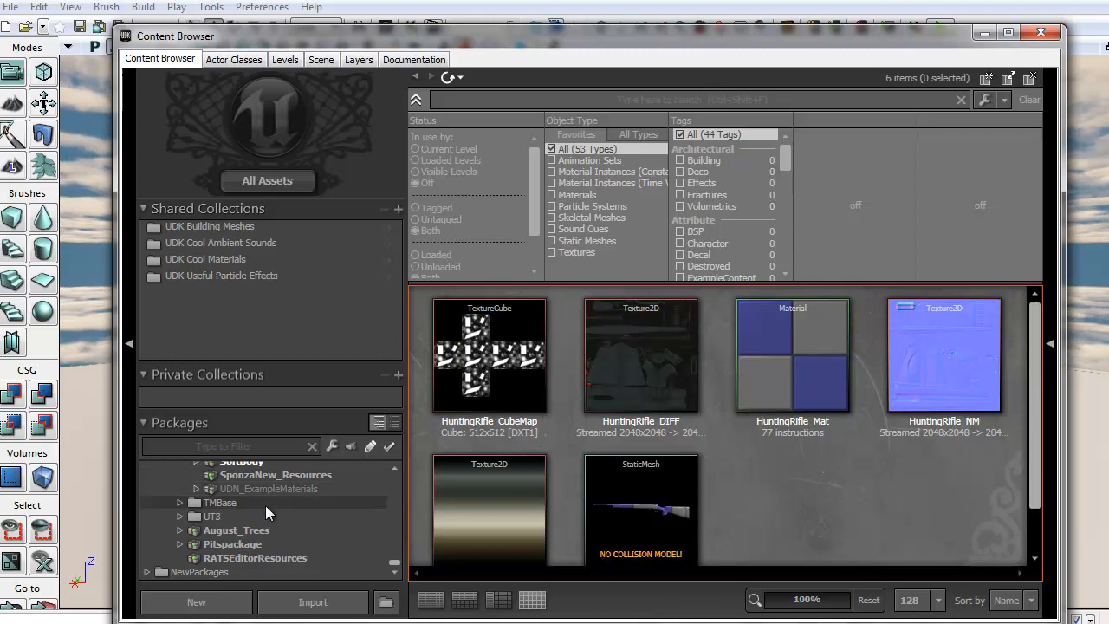
{"action": "left_click_drag", "start_coordinate": [397, 563], "coordinate": [398, 527]}
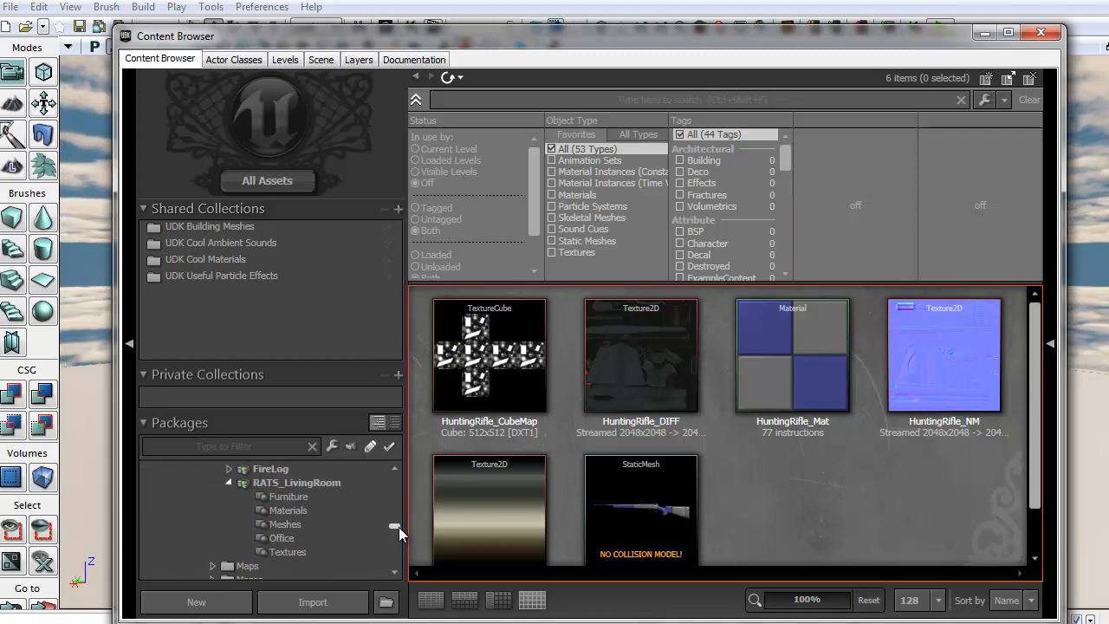
{"action": "left_click", "coordinate": [282, 528]}
{"action": "scroll", "coordinate": [279, 533], "scroll_direction": "down", "scroll_amount": 8}
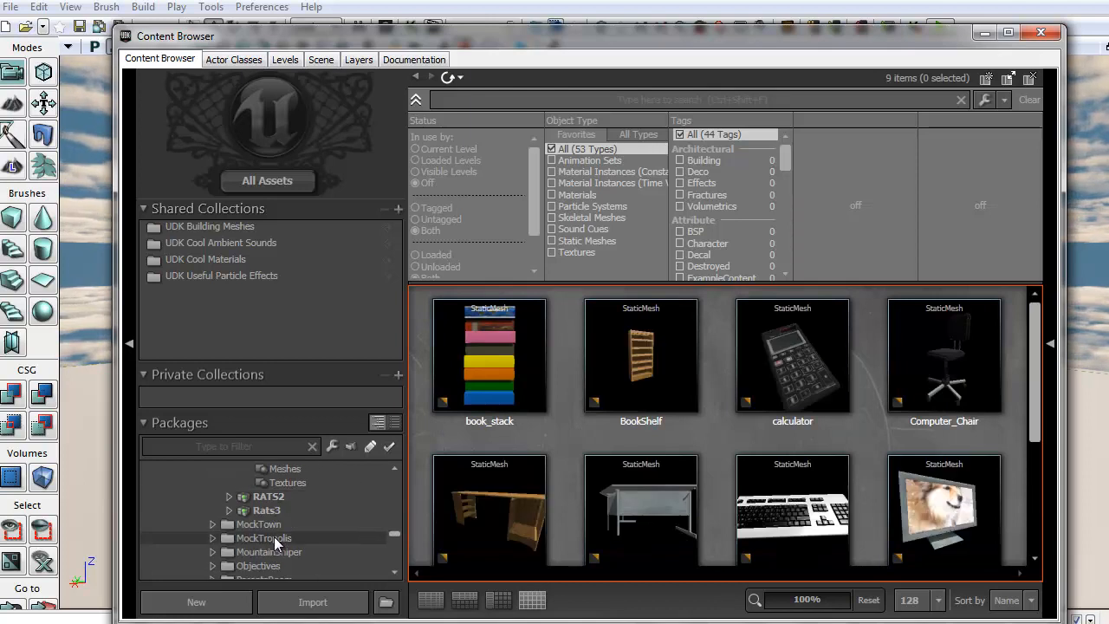
{"action": "scroll", "coordinate": [272, 542], "scroll_direction": "down", "scroll_amount": 5}
{"action": "left_click", "coordinate": [235, 539]}
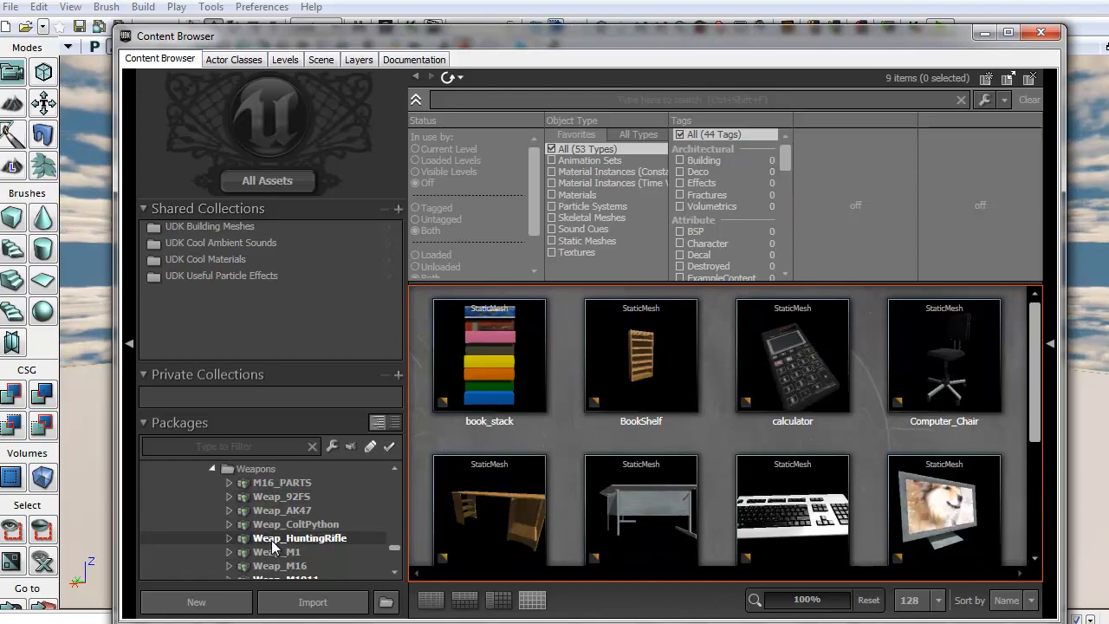
{"action": "left_click", "coordinate": [231, 539]}
{"action": "left_click", "coordinate": [289, 526]}
Start importing HgRifle_Scope_DIFF.tga and HgRifle_Scope_NM.tga from the HuntingRifle_Textures folder, accepting the diffuse texture with its default options
{"action": "left_click", "coordinate": [319, 601]}
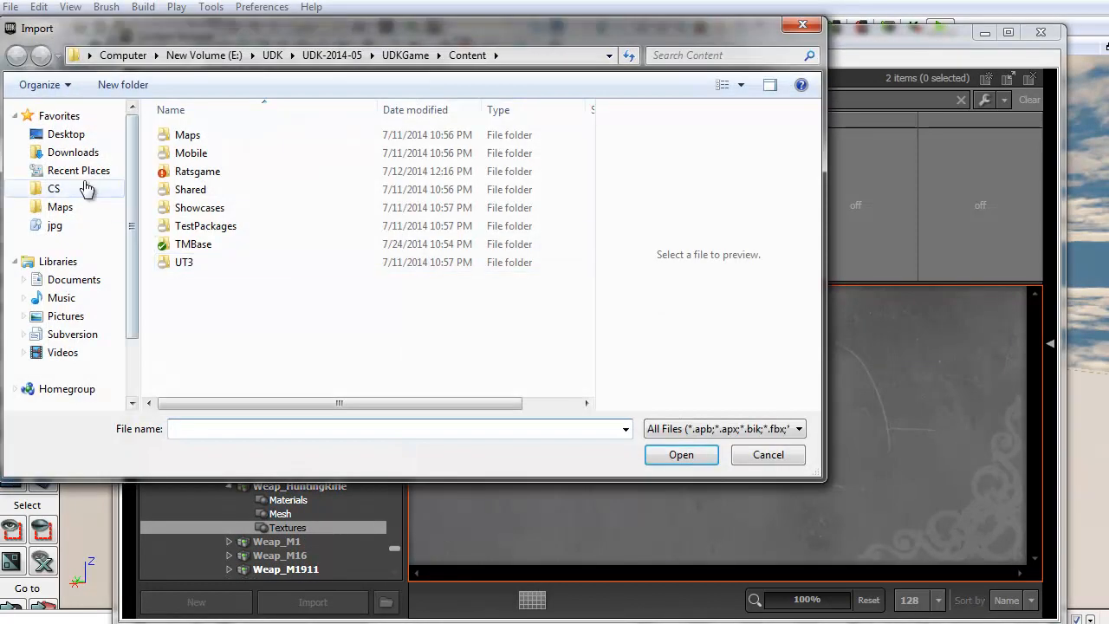
{"action": "left_click", "coordinate": [76, 170]}
{"action": "double_click", "coordinate": [225, 152]}
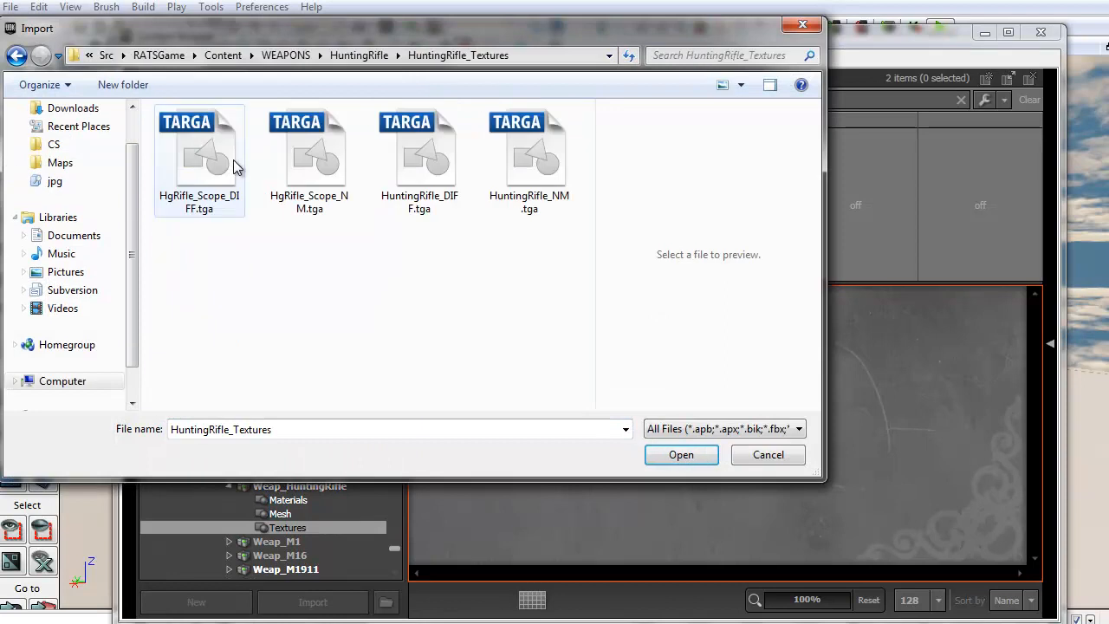
{"action": "left_click", "coordinate": [190, 149]}
{"action": "left_click", "coordinate": [314, 149], "text": "ctrl"}
{"action": "left_click", "coordinate": [690, 462]}
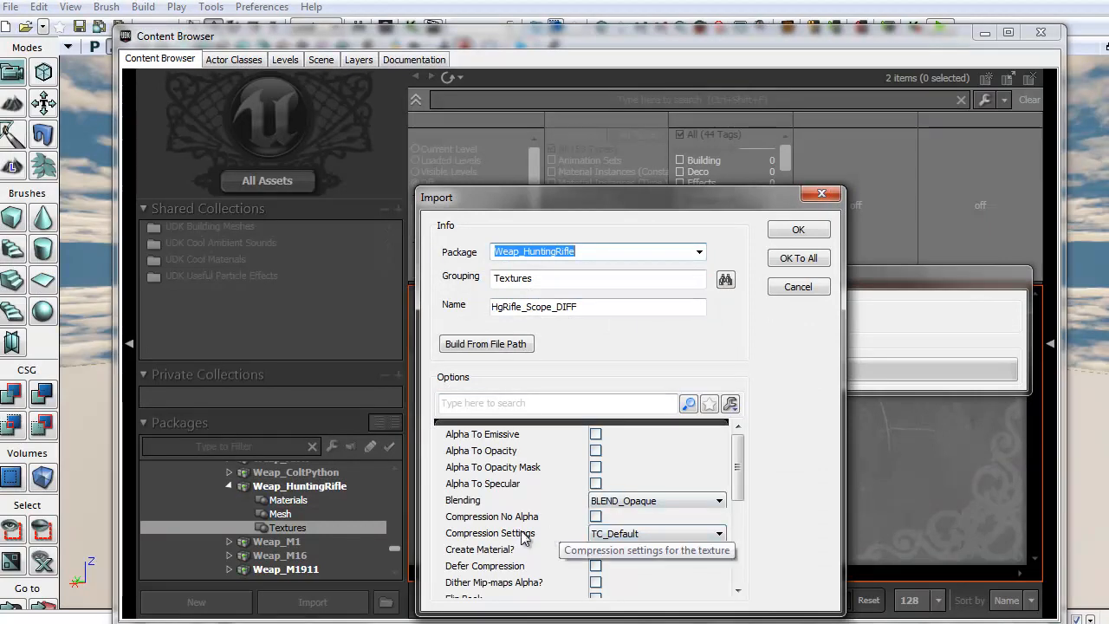
{"action": "left_click", "coordinate": [815, 229]}
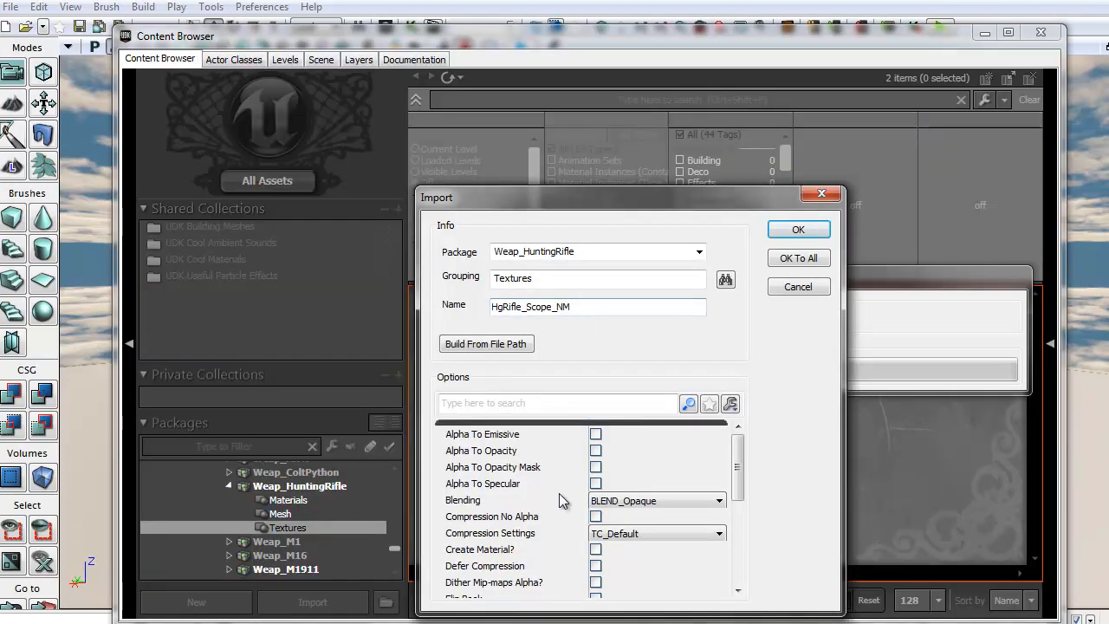
Import HgRifle_Scope_NM with TC_Normalmap compression and Compression No Alpha enabled
{"action": "left_click", "coordinate": [597, 517]}
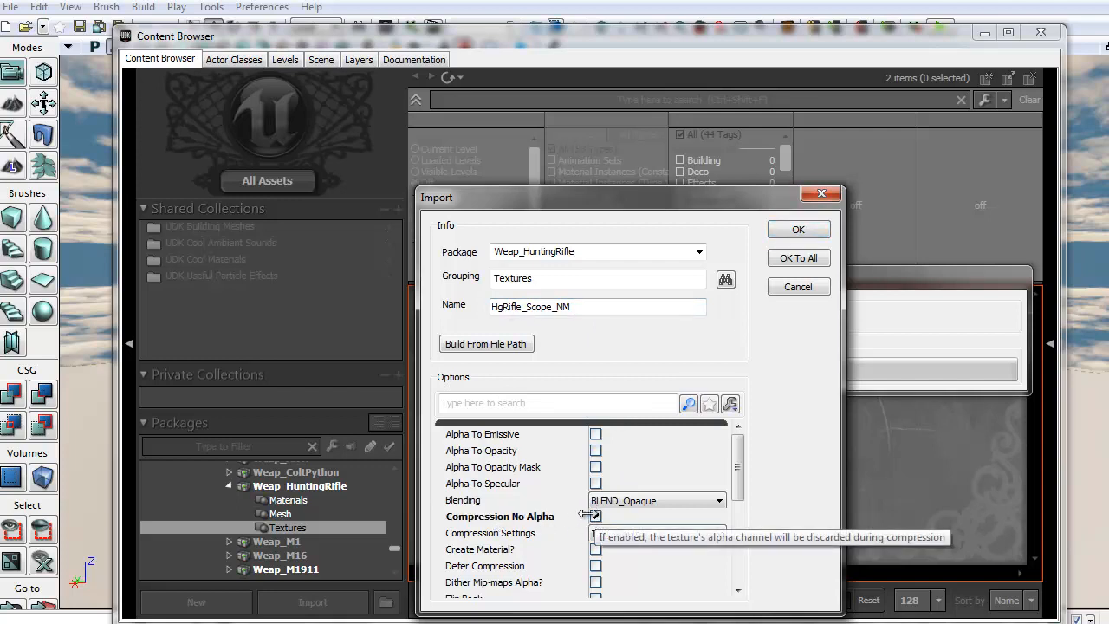
{"action": "left_click", "coordinate": [595, 517]}
{"action": "left_click", "coordinate": [689, 535]}
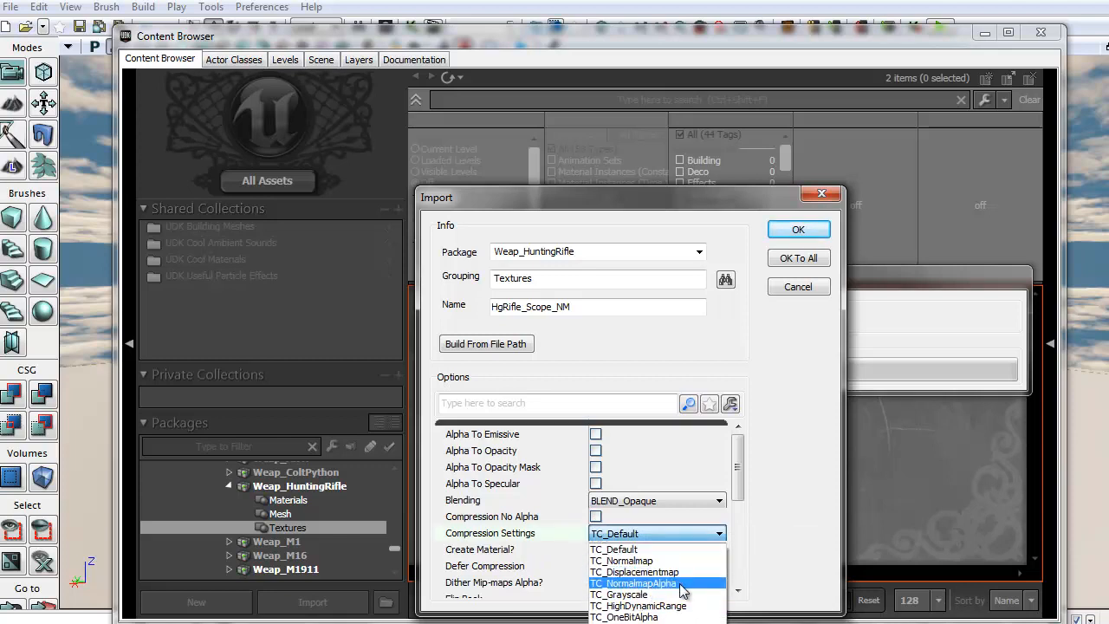
{"action": "left_click", "coordinate": [633, 561]}
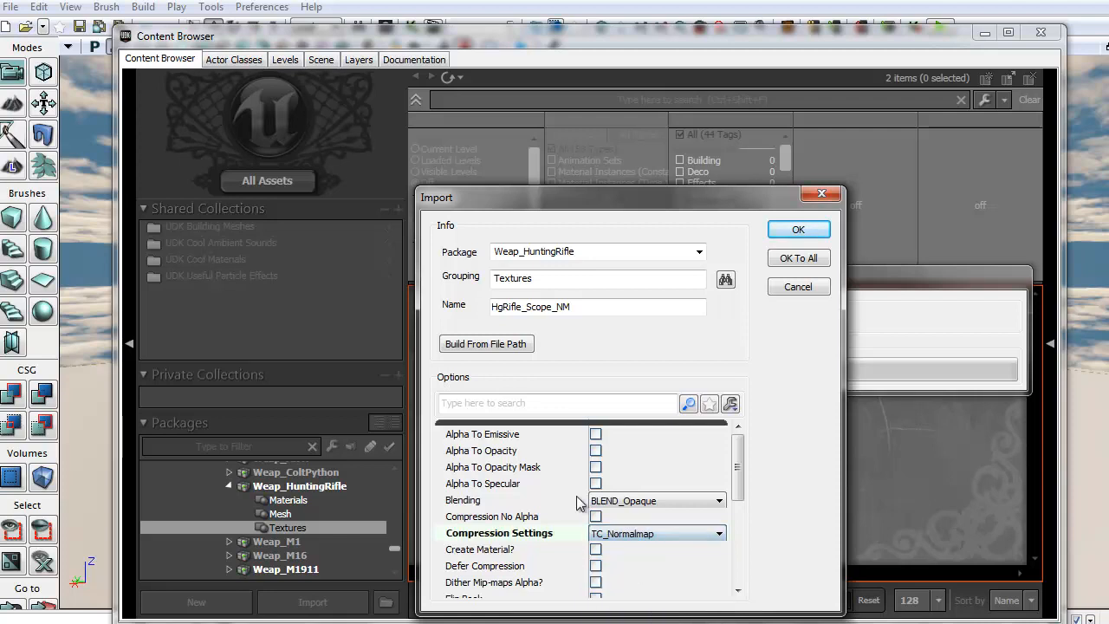
{"action": "left_click", "coordinate": [596, 516]}
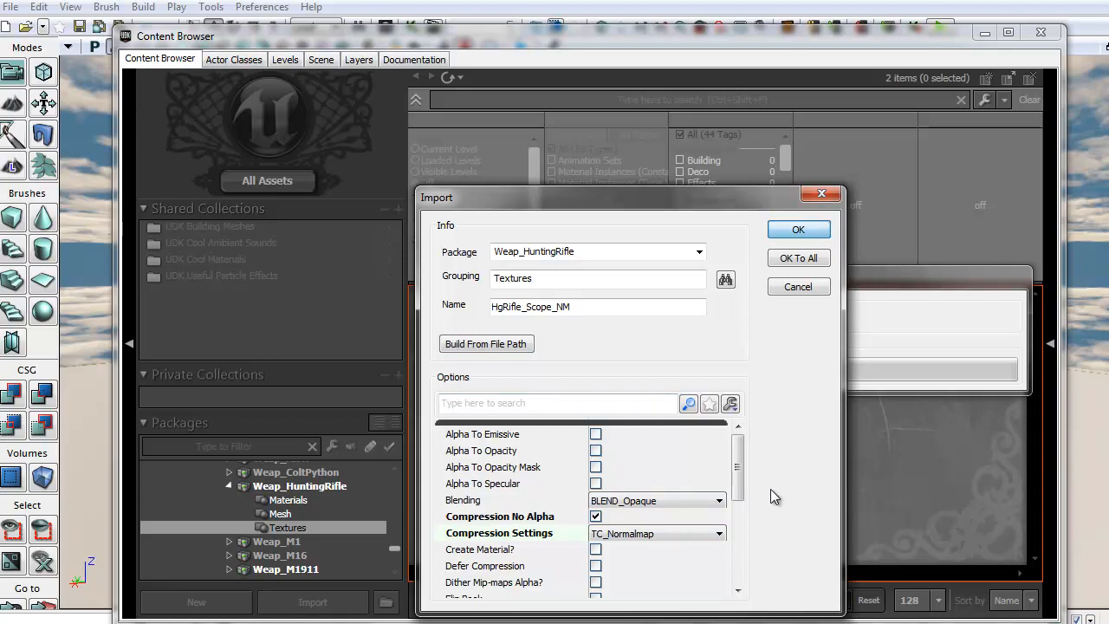
{"action": "key", "text": "Return"}
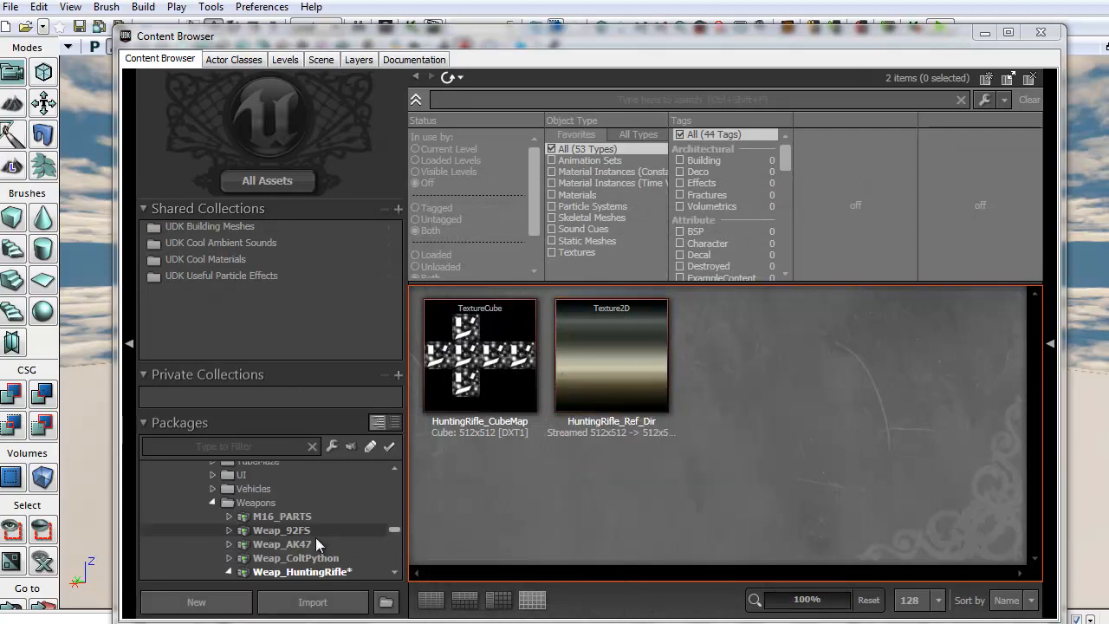
Import the HR_Scope_ScaleTest mesh from the HuntingRifle source folder into the Mesh group of Weap_HuntingRifle
{"action": "left_click", "coordinate": [291, 558]}
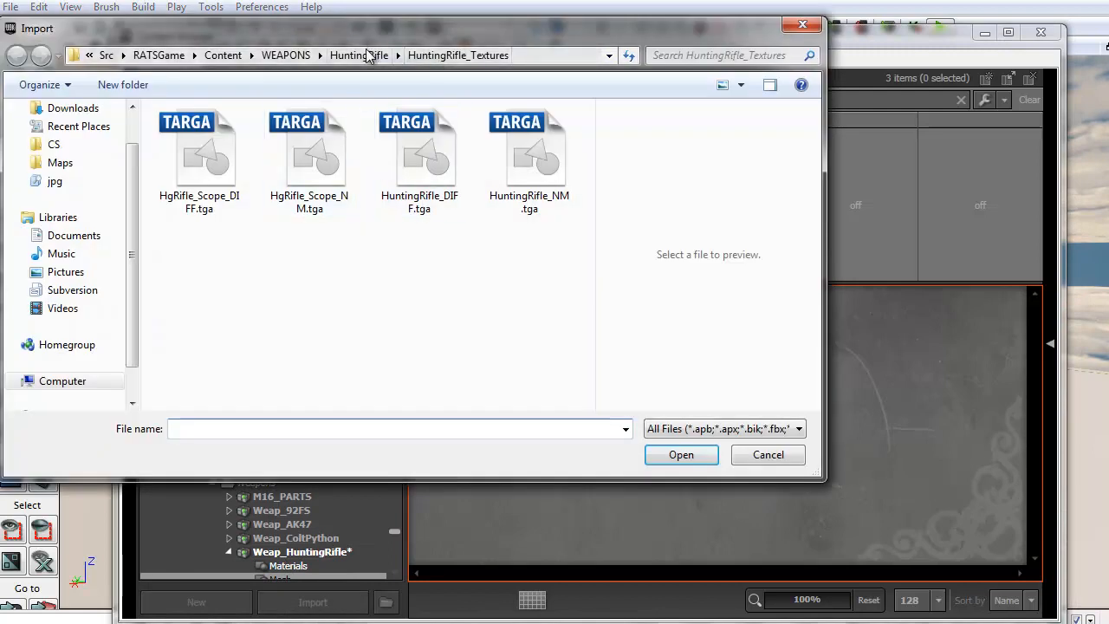
{"action": "left_click", "coordinate": [368, 53]}
{"action": "double_click", "coordinate": [308, 163]}
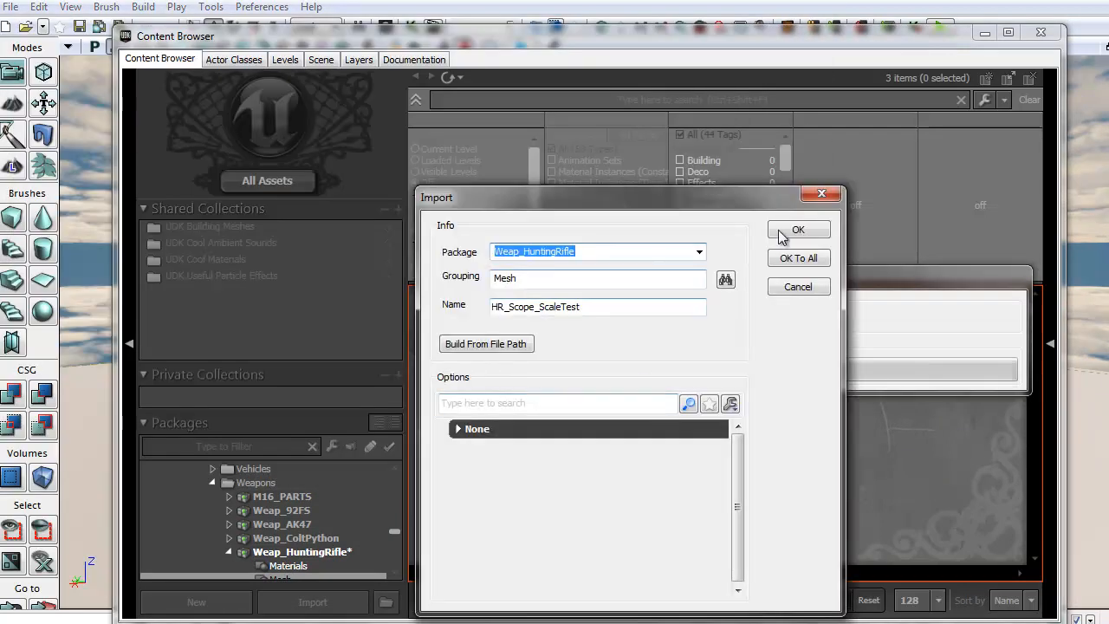
{"action": "left_click", "coordinate": [799, 229]}
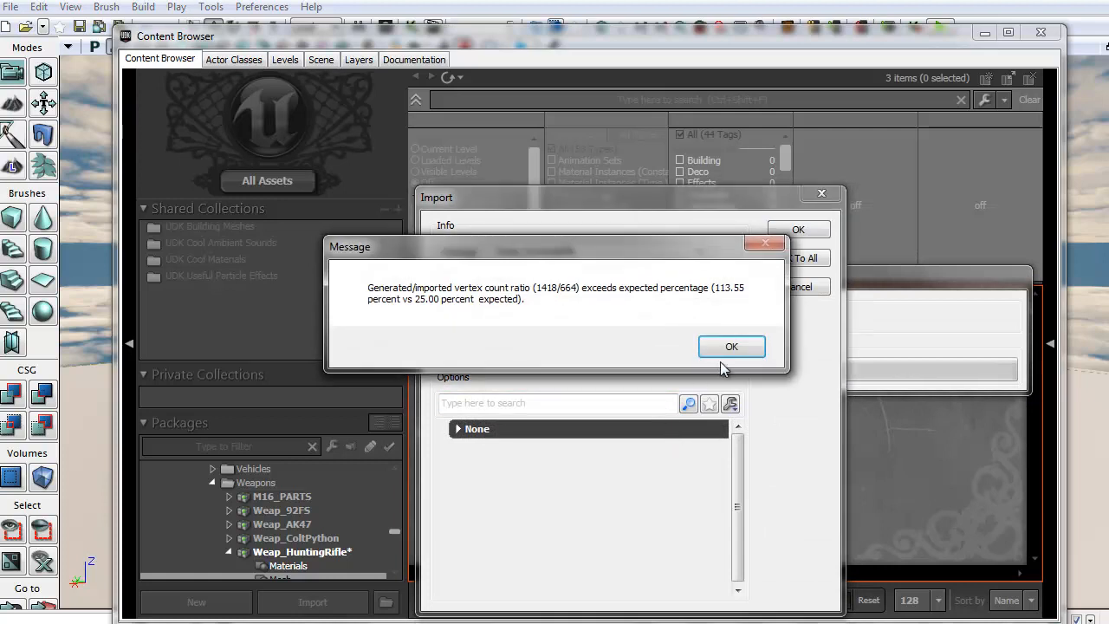
{"action": "left_click", "coordinate": [724, 347]}
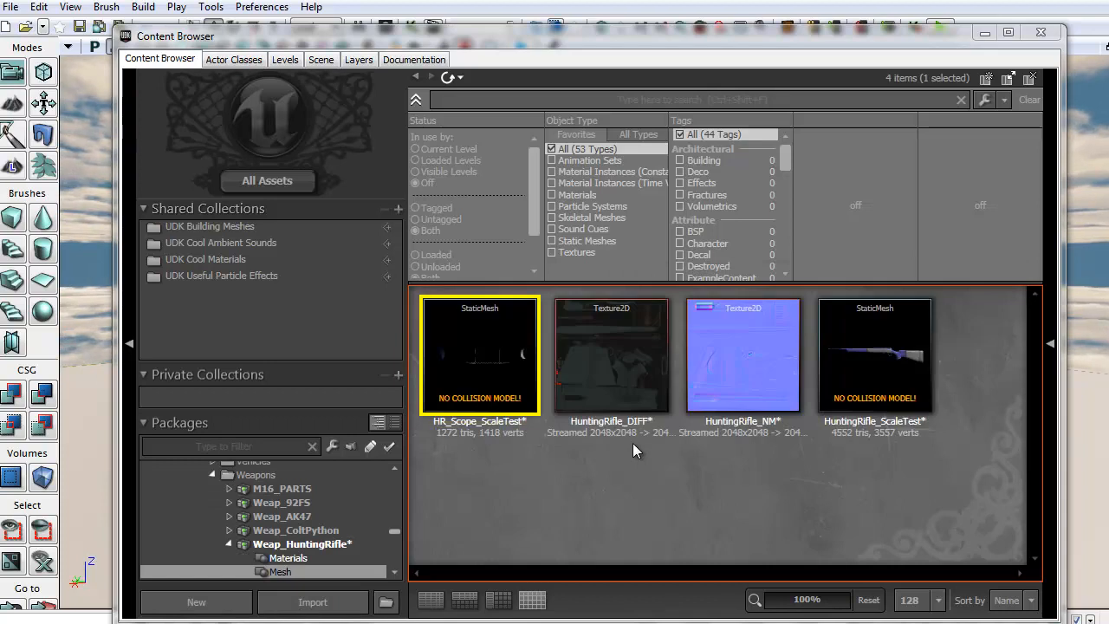
Open HR_Scope_ScaleTest in the Static Mesh Editor and examine the scope and its LODInfo material elements
{"action": "left_click", "coordinate": [457, 344]}
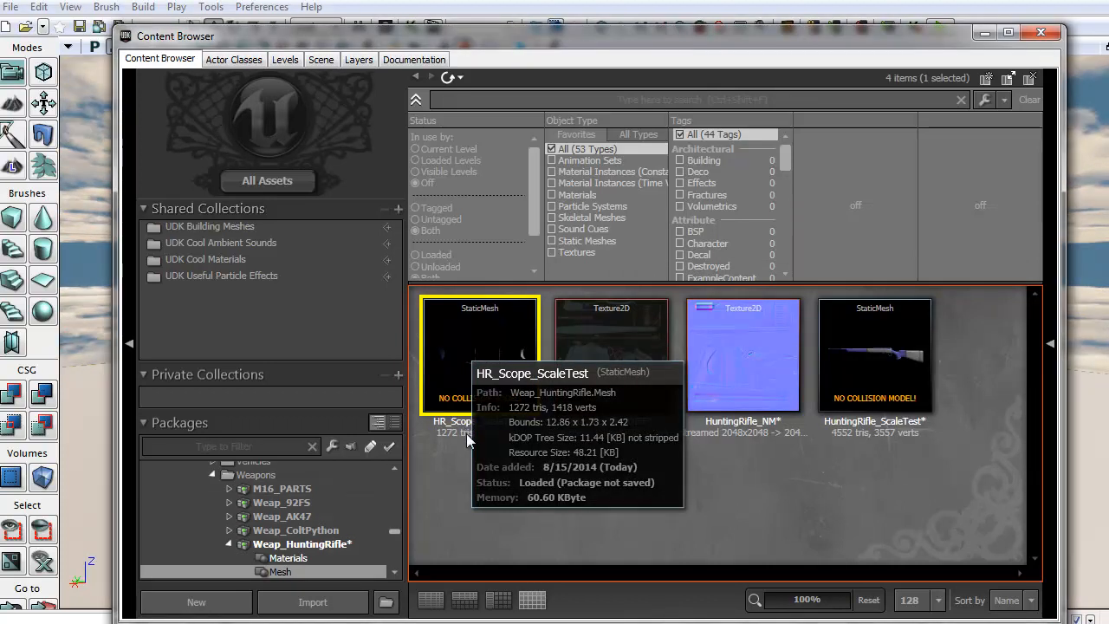
{"action": "double_click", "coordinate": [466, 433]}
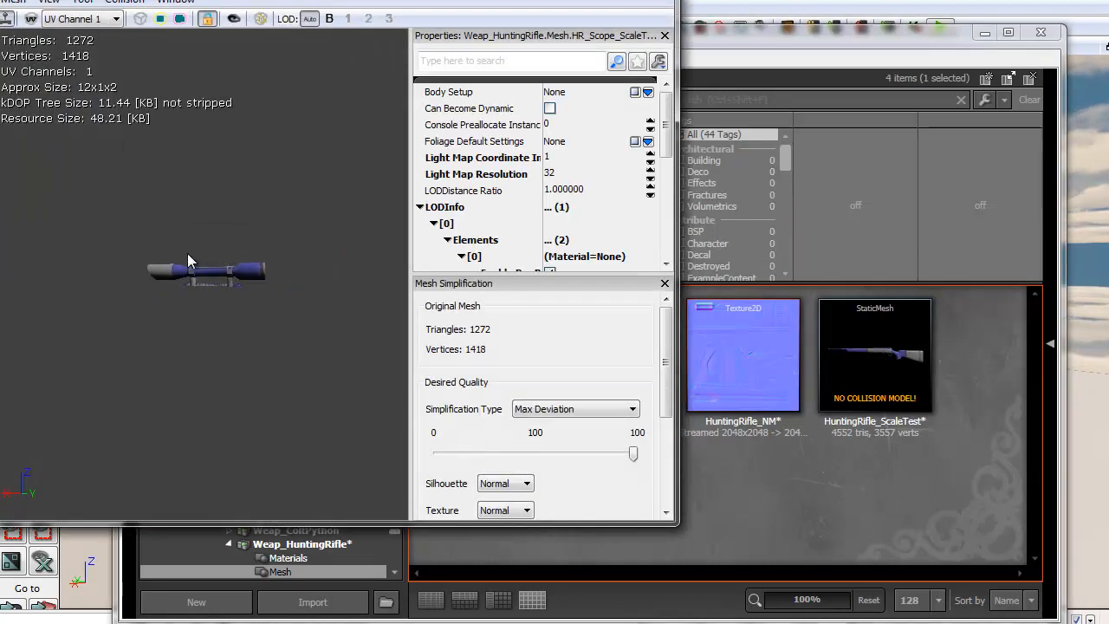
{"action": "scroll", "coordinate": [204, 246], "scroll_direction": "up", "scroll_amount": 5}
{"action": "left_click_drag", "start_coordinate": [667, 119], "coordinate": [667, 158]}
{"action": "left_click", "coordinate": [465, 223]}
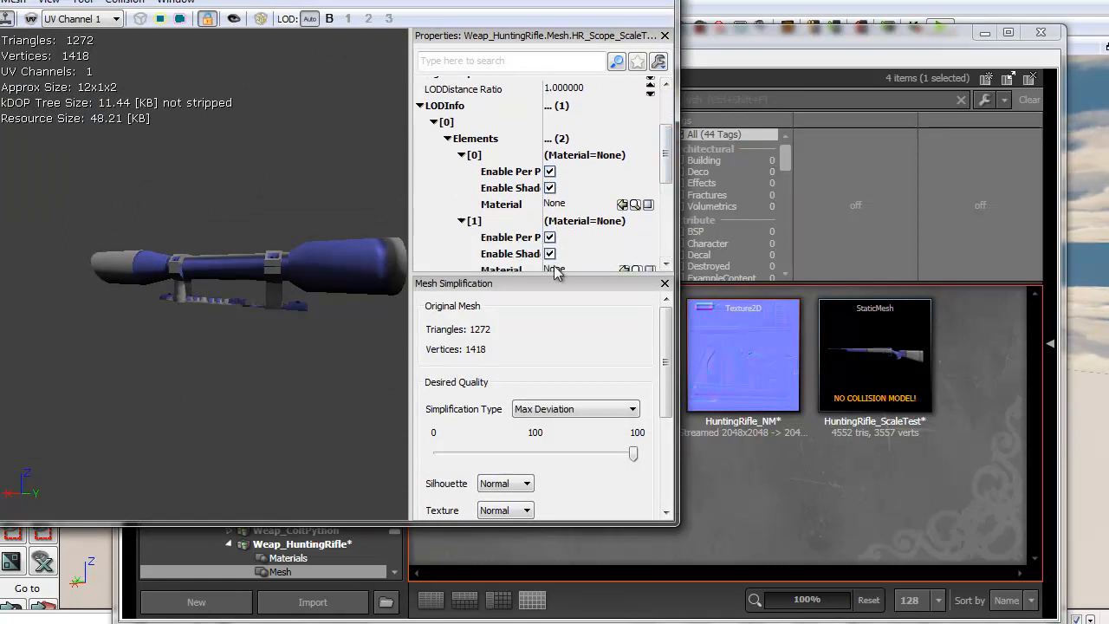
{"action": "scroll", "coordinate": [259, 264], "scroll_direction": "down", "scroll_amount": 4}
{"action": "scroll", "coordinate": [292, 254], "scroll_direction": "up", "scroll_amount": 8}
{"action": "scroll", "coordinate": [293, 261], "scroll_direction": "down", "scroll_amount": 4}
{"action": "left_click_drag", "start_coordinate": [293, 262], "coordinate": [290, 252]}
Search all assets for "scope" and select the M16_Scope_Glass material
{"action": "left_click", "coordinate": [808, 464]}
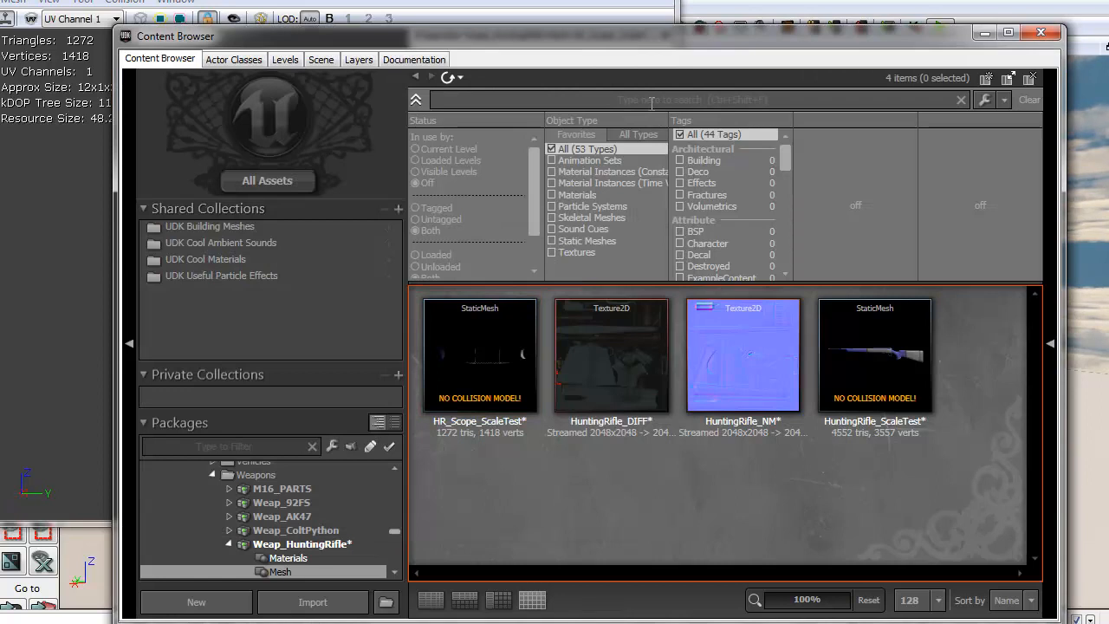
{"action": "left_click", "coordinate": [652, 100]}
{"action": "type", "text": "scope"}
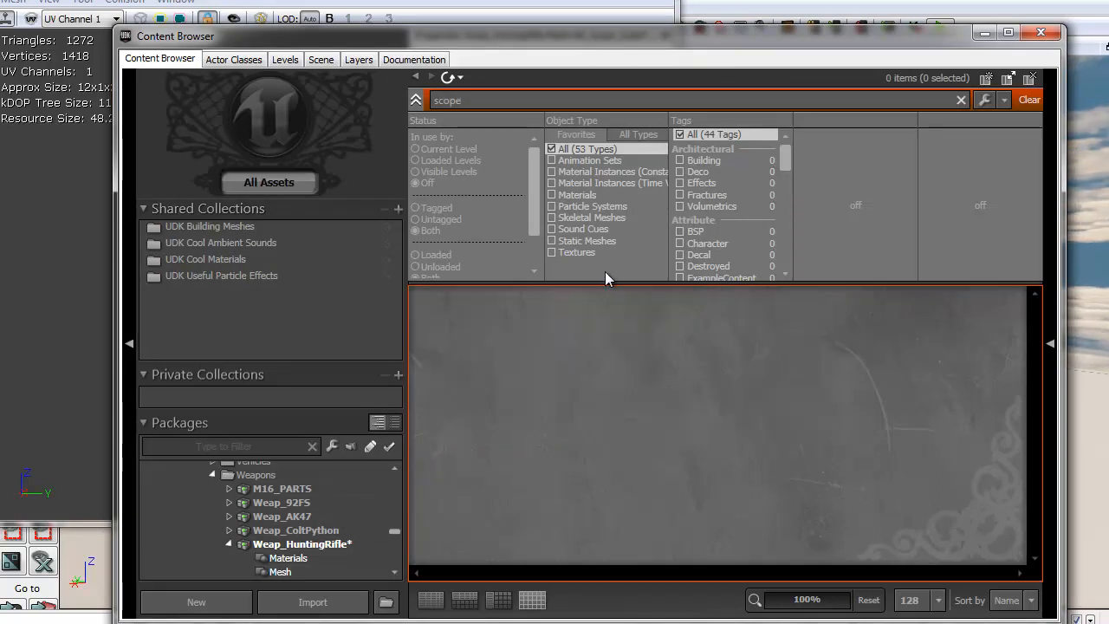
{"action": "left_click", "coordinate": [802, 512]}
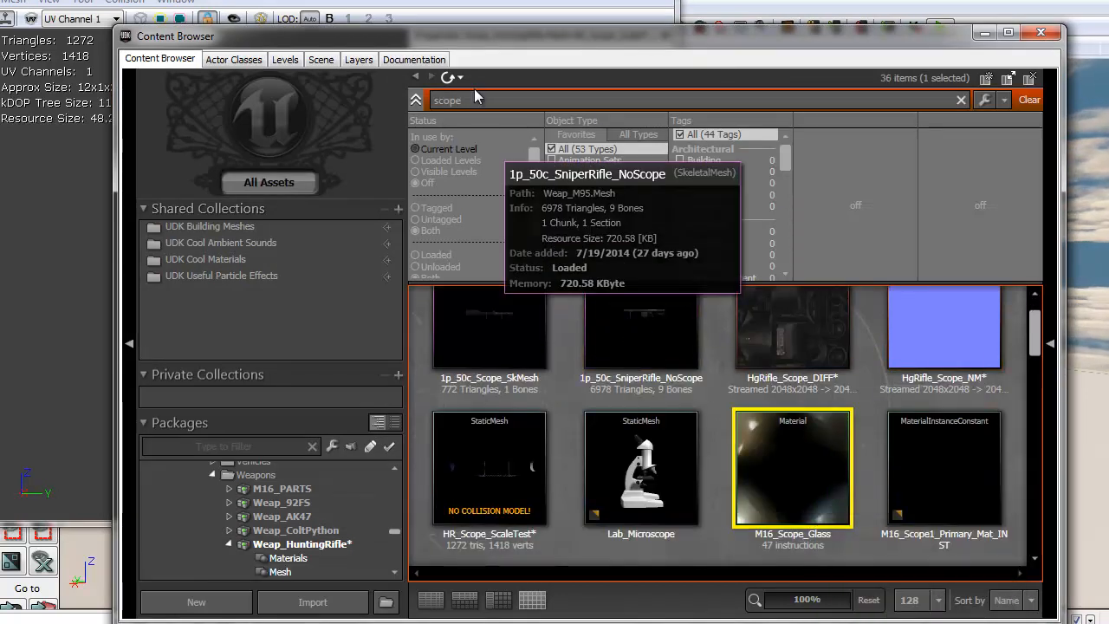
Assign M16_Scope_Glass to material element [1] of the scope mesh and inspect the lens
{"action": "left_click", "coordinate": [565, 1]}
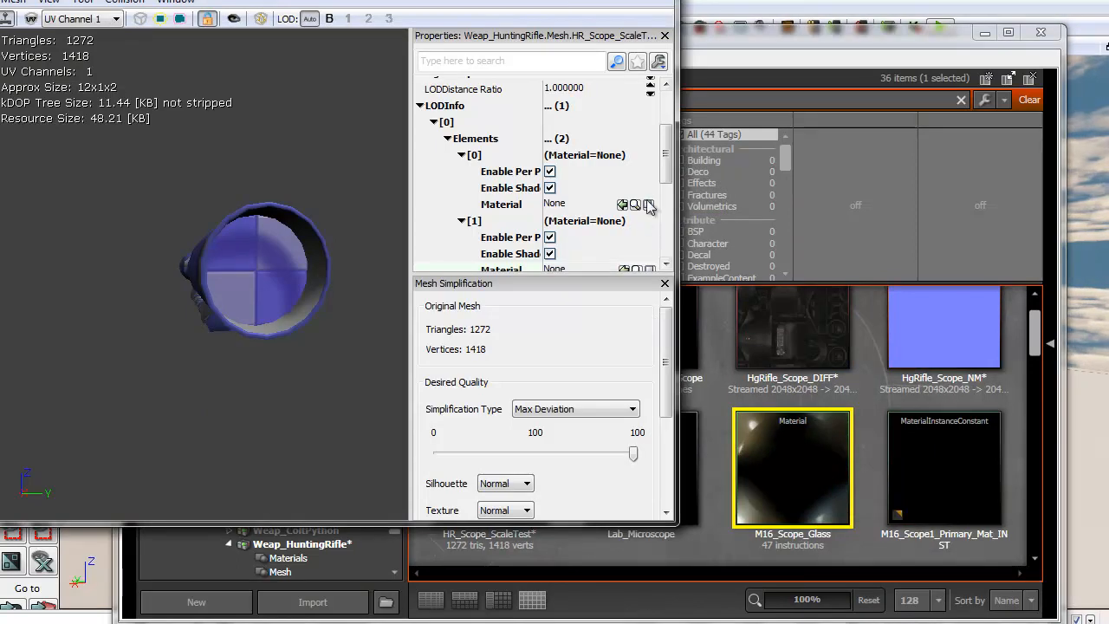
{"action": "scroll", "coordinate": [666, 156], "scroll_direction": "down", "scroll_amount": 2}
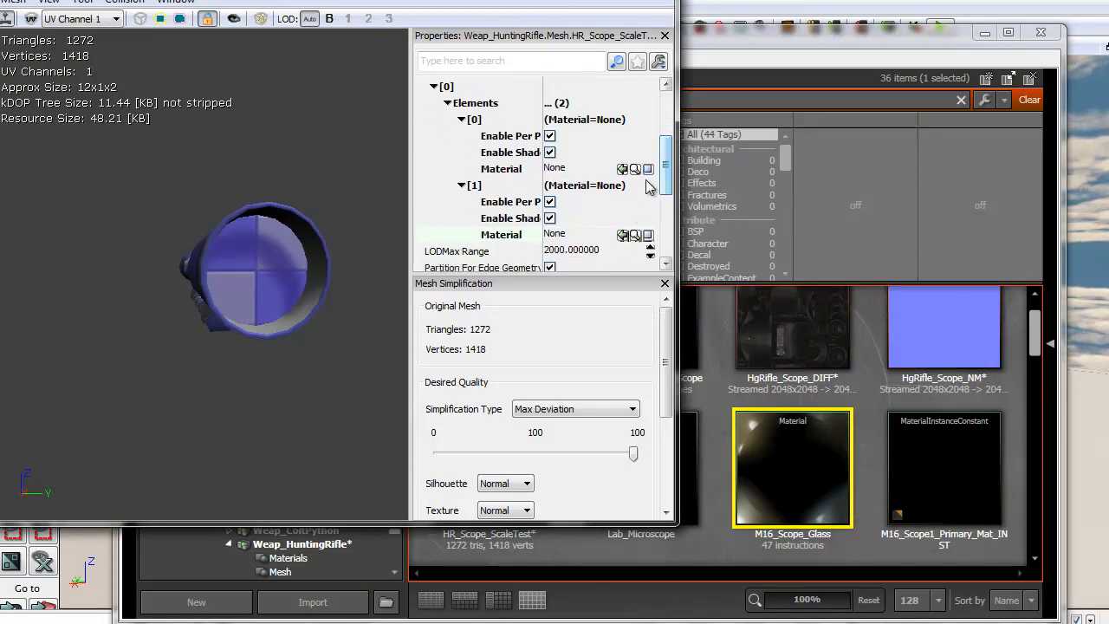
{"action": "left_click", "coordinate": [622, 235]}
{"action": "scroll", "coordinate": [251, 303], "scroll_direction": "down", "scroll_amount": 3}
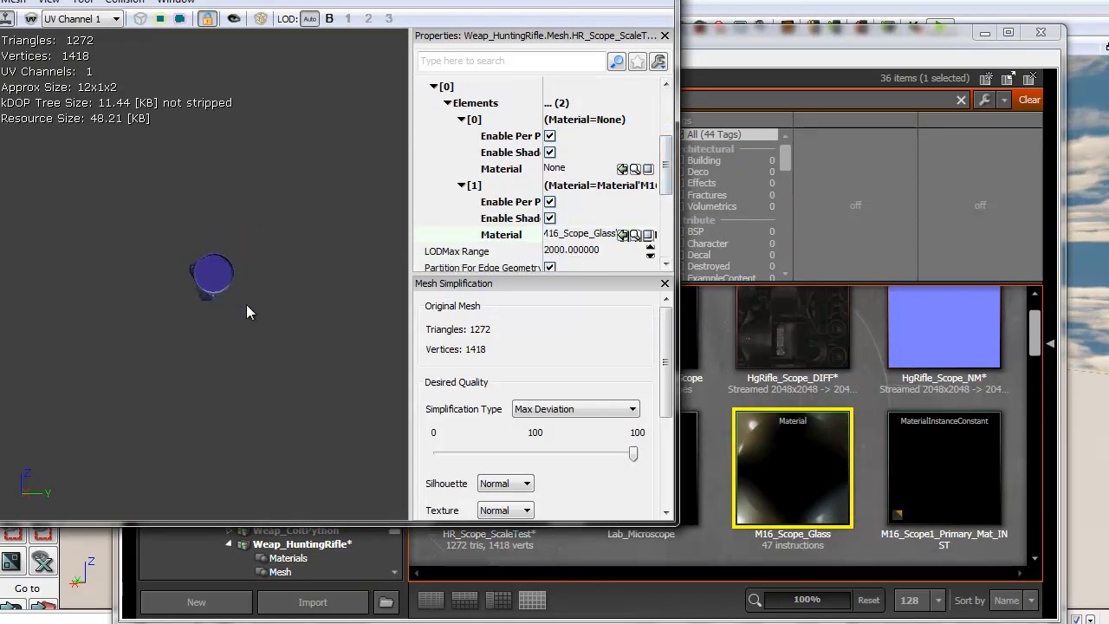
{"action": "scroll", "coordinate": [246, 301], "scroll_direction": "up", "scroll_amount": 5}
{"action": "left_click_drag", "start_coordinate": [246, 298], "coordinate": [372, 260]}
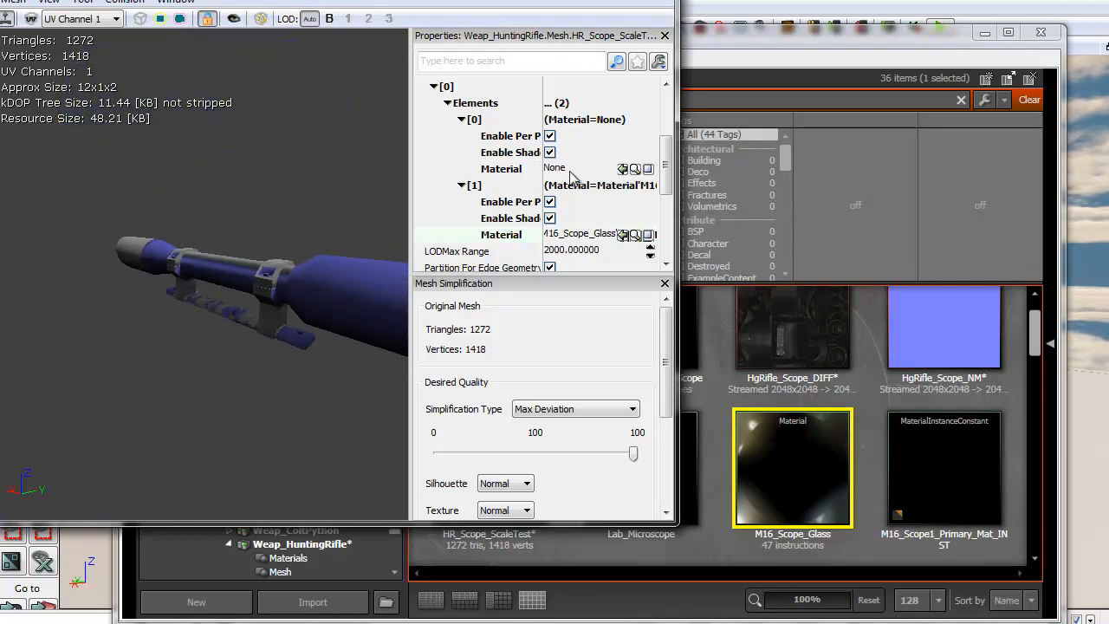
Close the Static Mesh Editor, clear the asset search and return to the Mesh group of Weap_HuntingRifle
{"action": "left_click", "coordinate": [656, 0]}
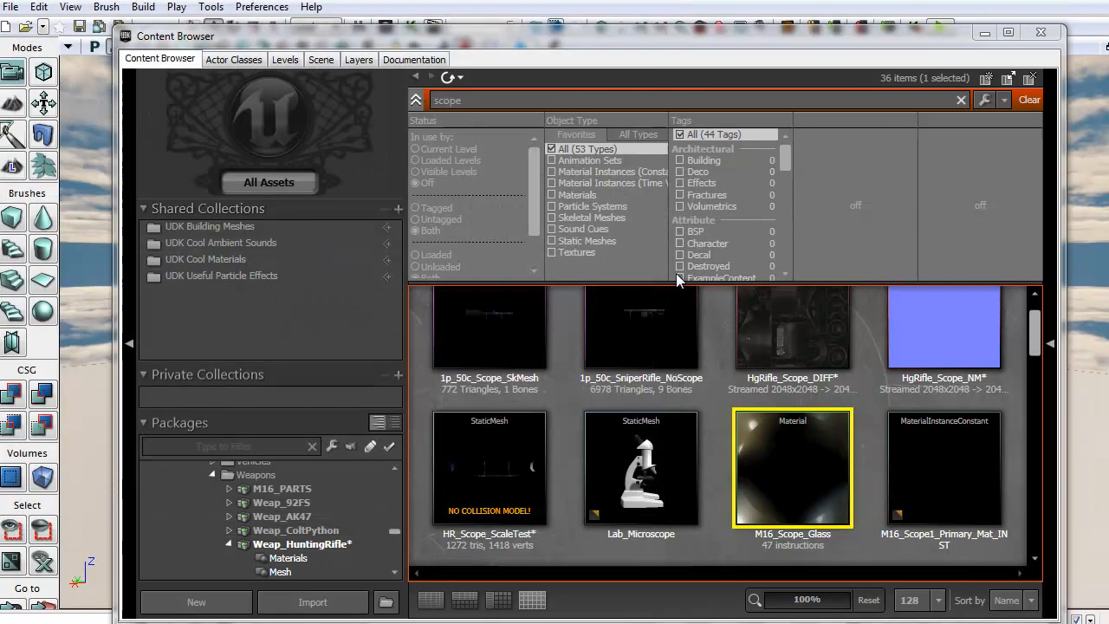
{"action": "left_click", "coordinate": [288, 572]}
{"action": "left_click", "coordinate": [1030, 99]}
{"action": "right_click", "coordinate": [470, 349]}
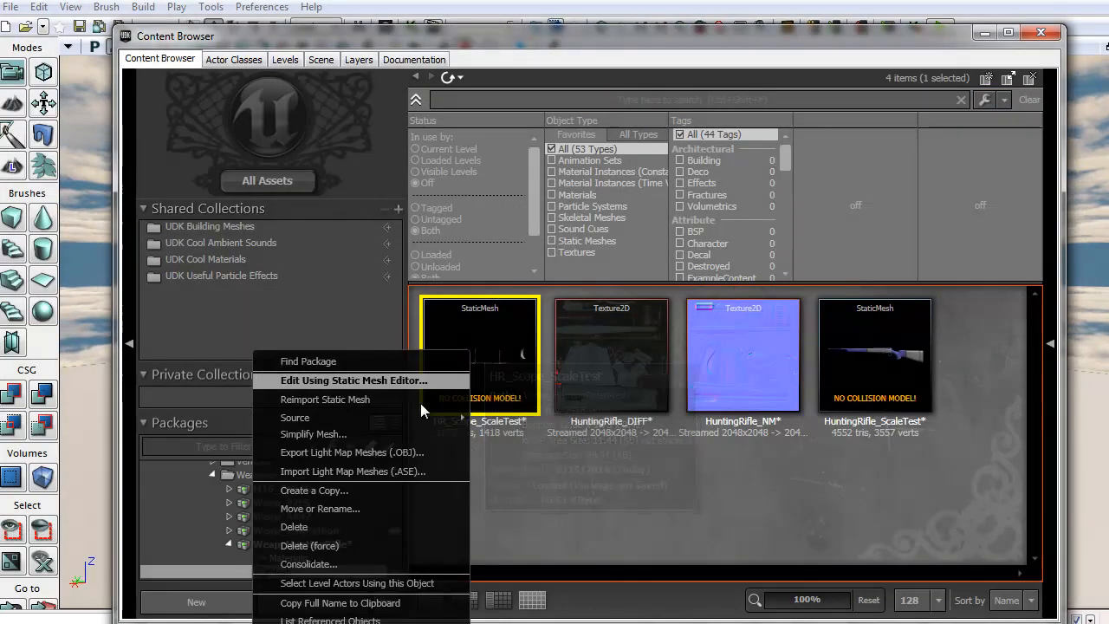
{"action": "left_click", "coordinate": [536, 515]}
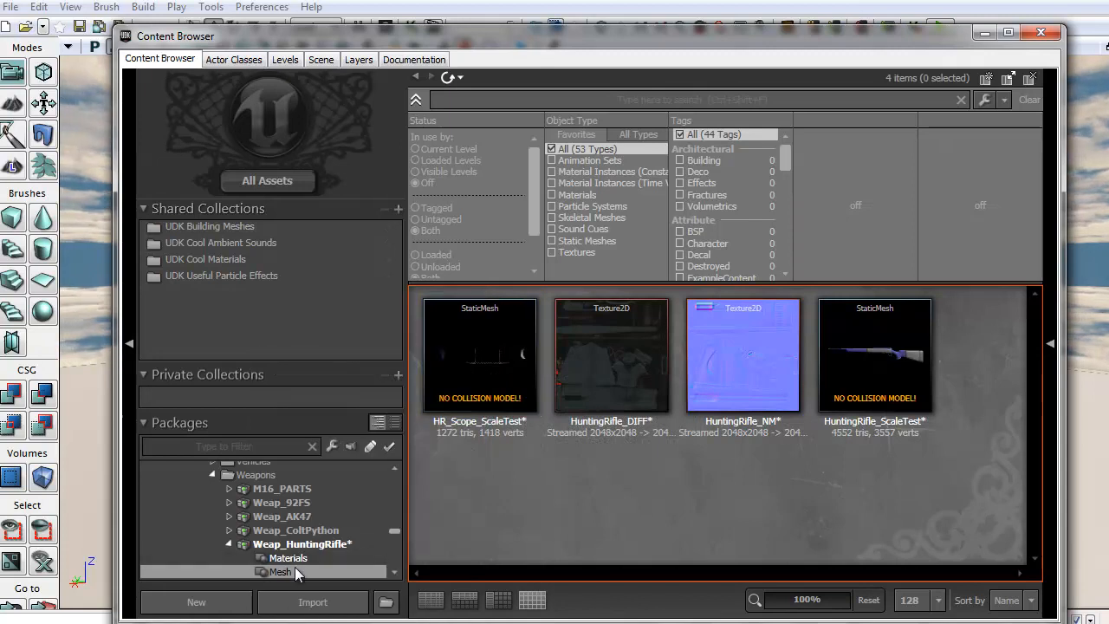
Open the Textures group of Weap_HuntingRifle and select the HgRifle_Scope_DIFF texture
{"action": "scroll", "coordinate": [294, 563], "scroll_direction": "down", "scroll_amount": 3}
{"action": "left_click", "coordinate": [295, 502]}
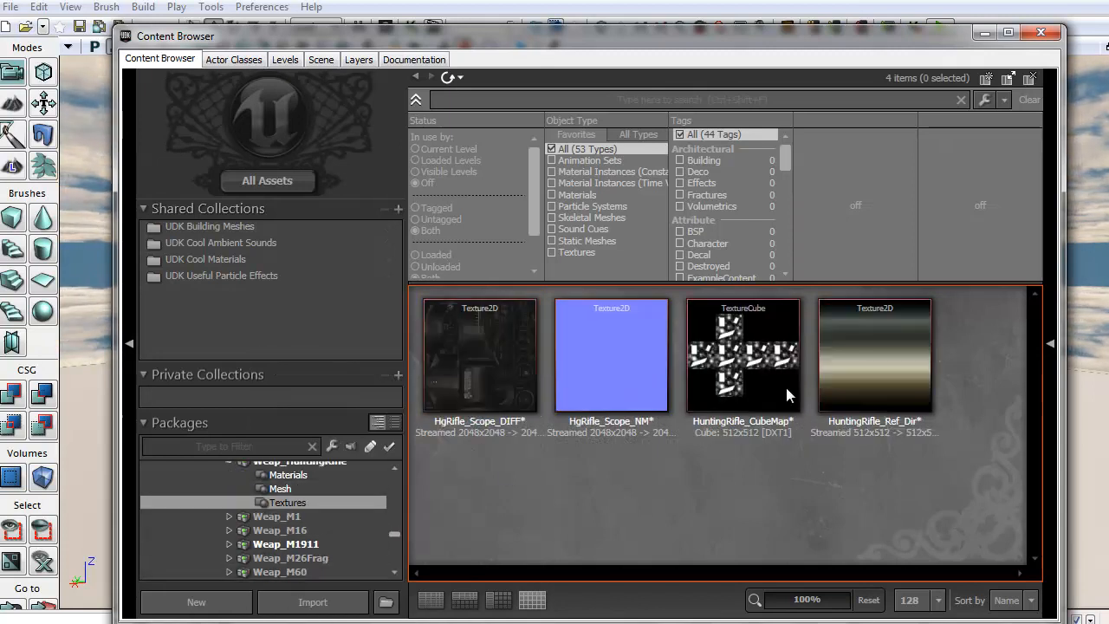
{"action": "left_click", "coordinate": [483, 355]}
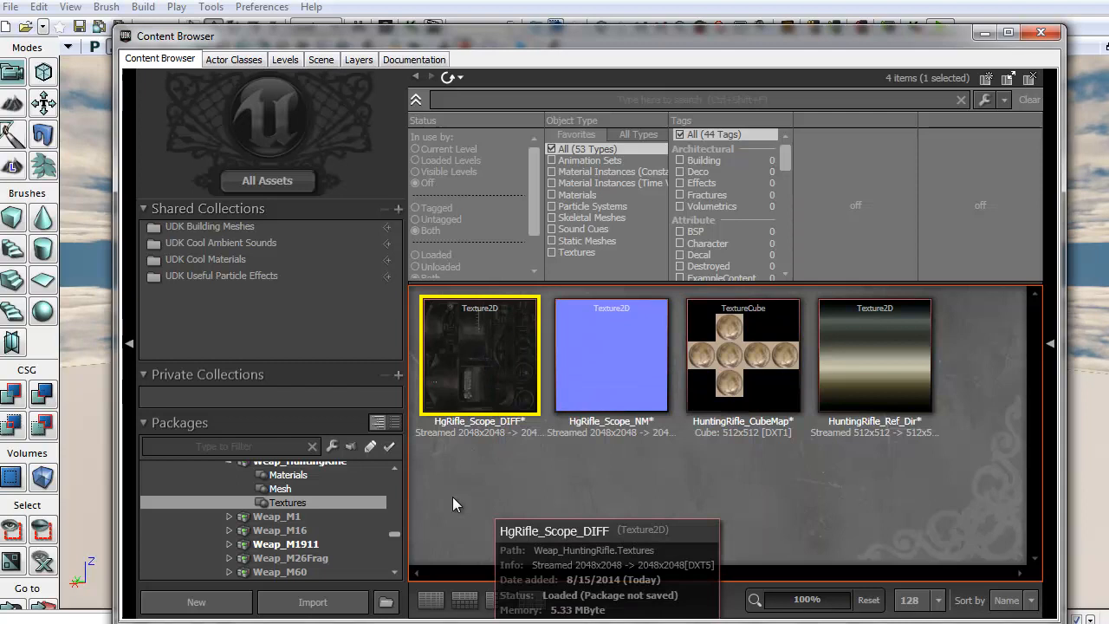
{"action": "left_click", "coordinate": [589, 381]}
{"action": "right_click", "coordinate": [609, 332]}
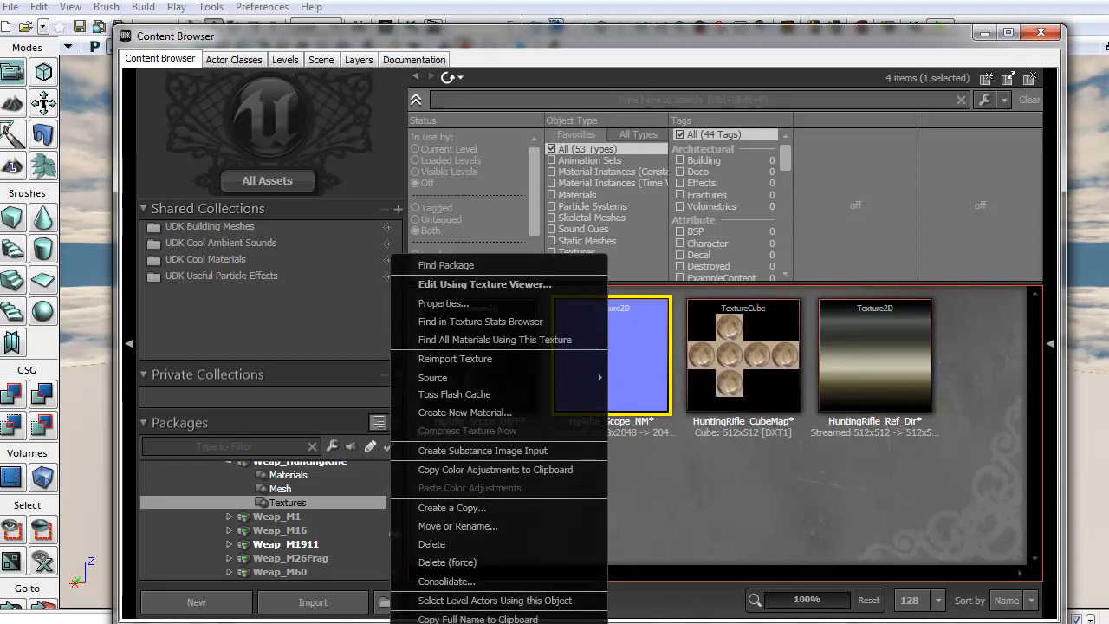
{"action": "key", "text": "Escape"}
{"action": "left_click", "coordinate": [482, 364]}
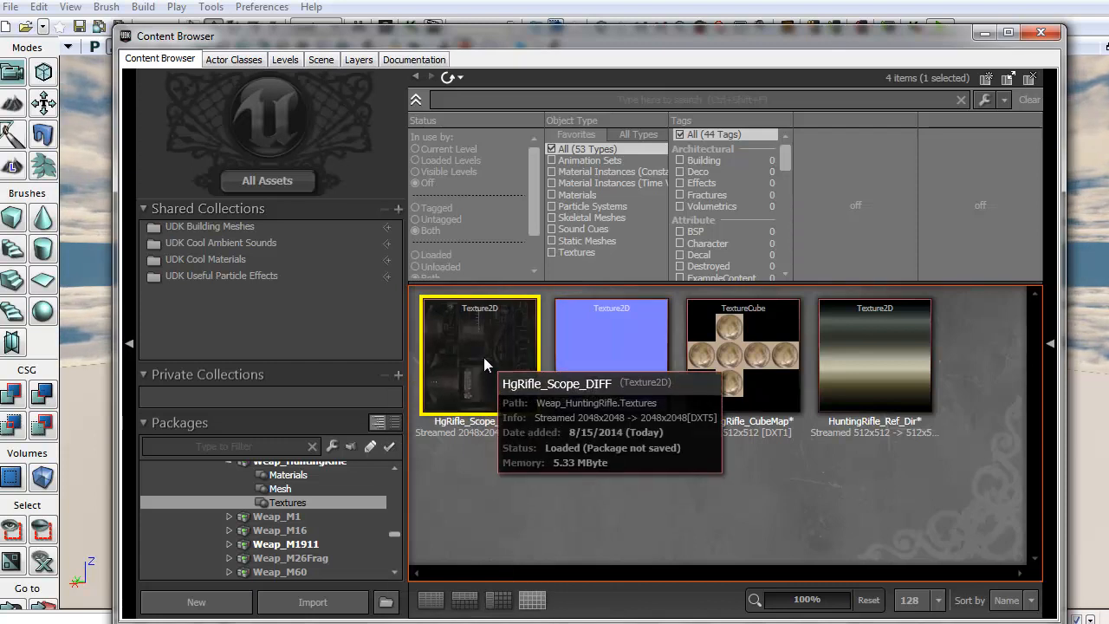
{"action": "right_click", "coordinate": [483, 358]}
{"action": "key", "text": "Escape"}
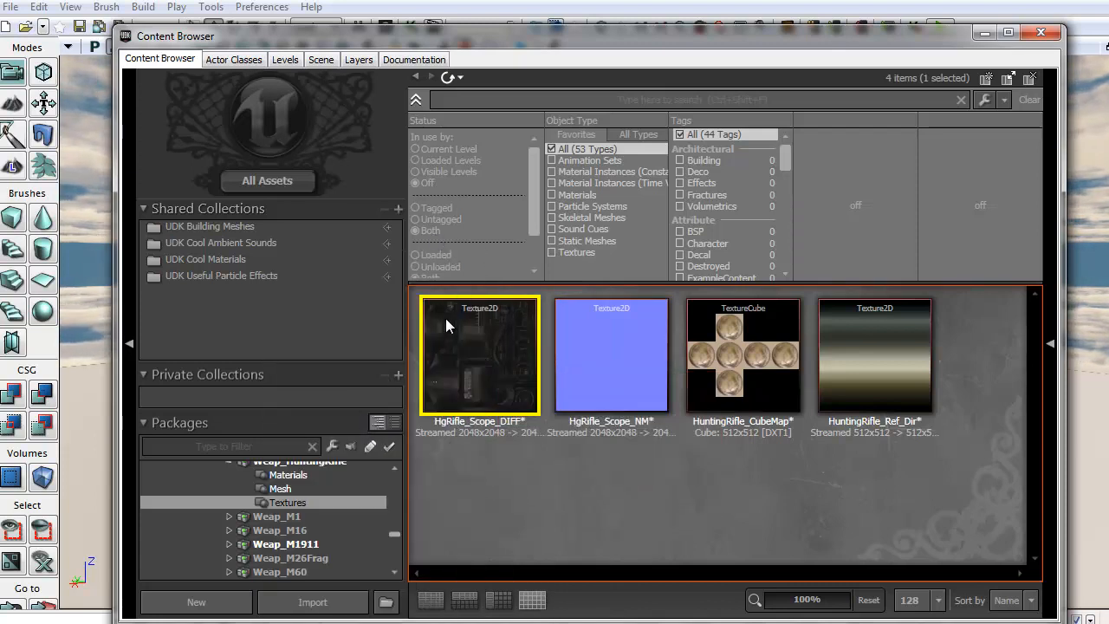
Create a new material named HgRifle_Scope_Mat from the diffuse texture, placing it in the Materials group of Weap_HuntingRifle
{"action": "left_click_drag", "start_coordinate": [740, 378], "coordinate": [726, 379]}
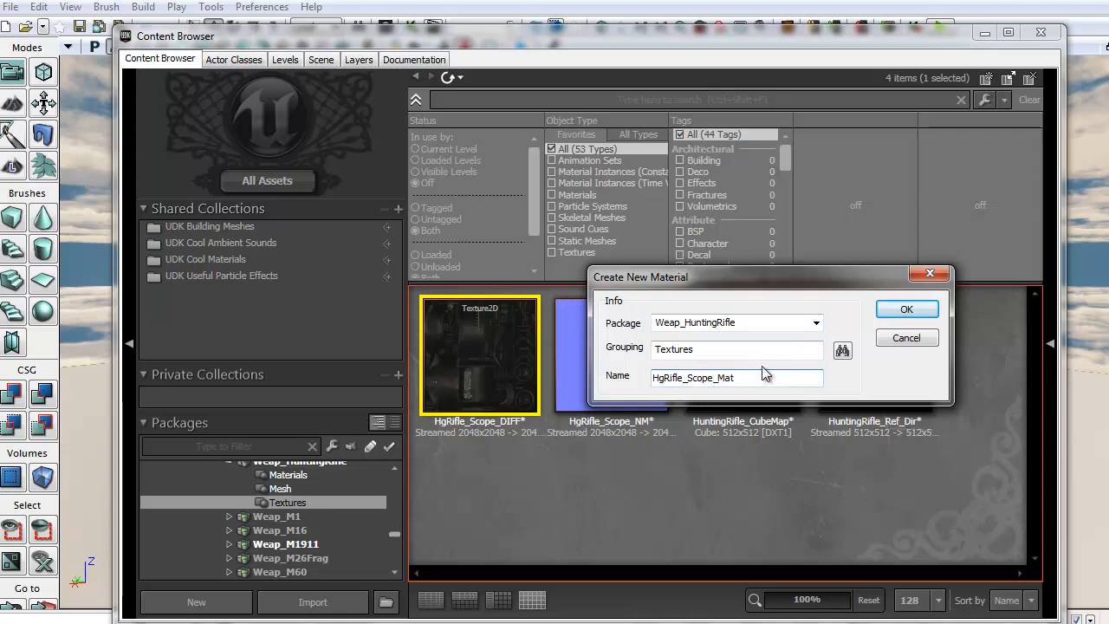
{"action": "left_click", "coordinate": [843, 350]}
{"action": "left_click", "coordinate": [674, 338]}
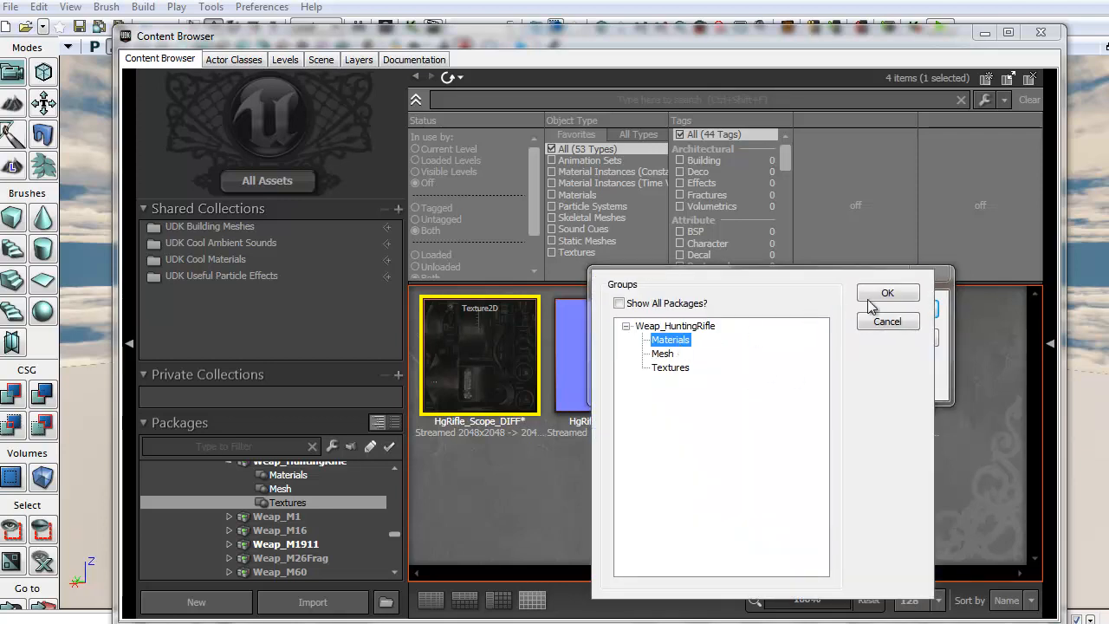
{"action": "left_click", "coordinate": [895, 292]}
{"action": "left_click", "coordinate": [906, 309]}
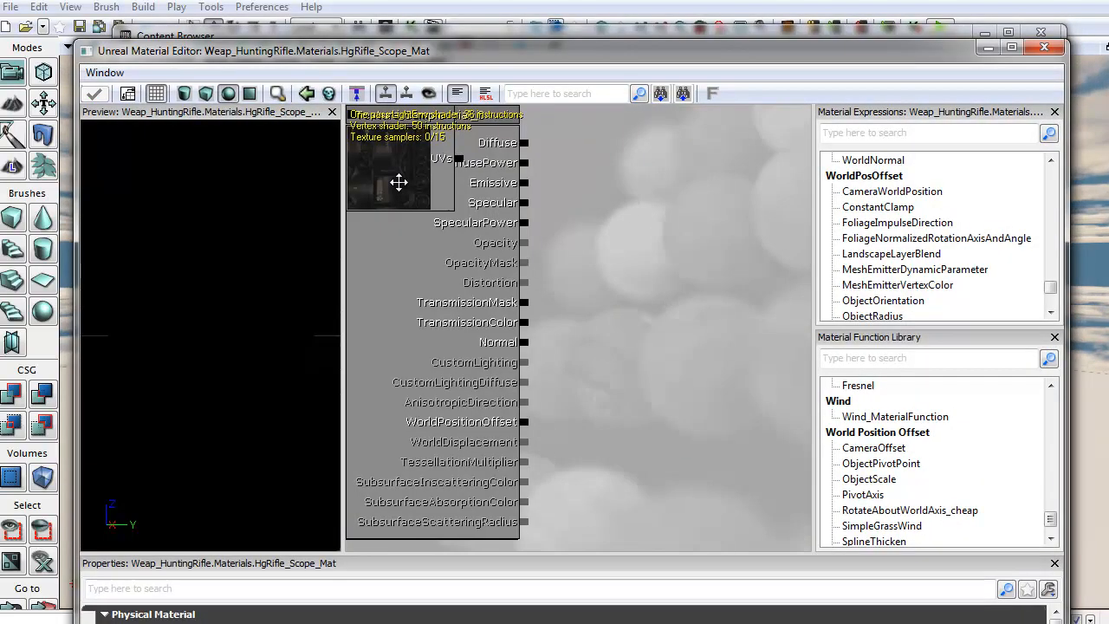
Move the diffuse Texture Sample clear of the material node, duplicate it and assign HgRifle_Scope_NM to the copy
{"action": "left_click_drag", "start_coordinate": [398, 181], "coordinate": [653, 184]}
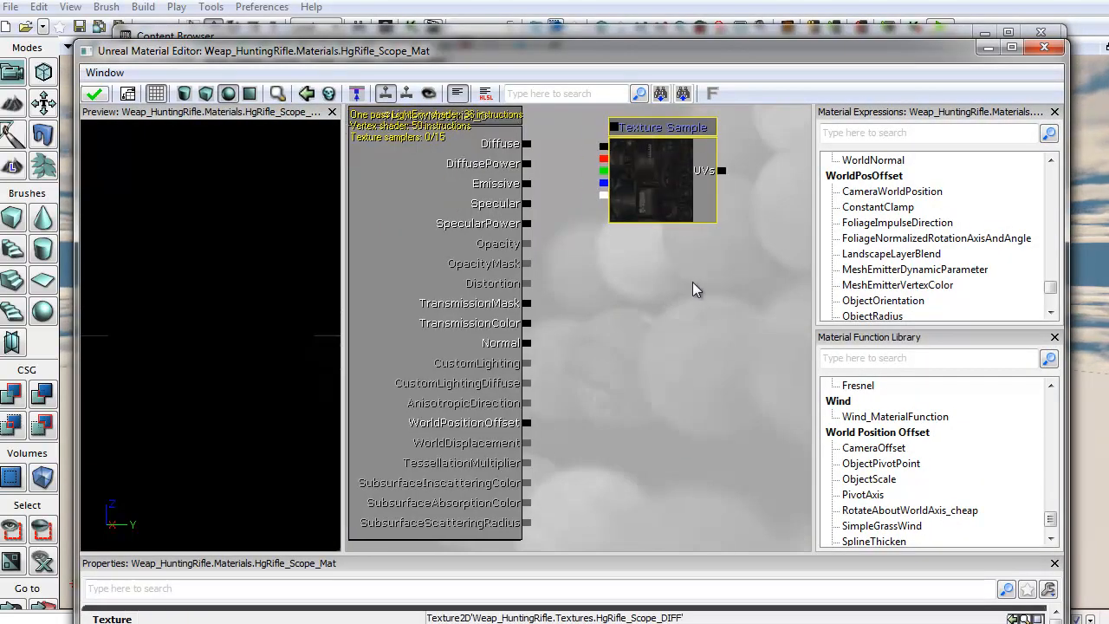
{"action": "key", "text": "ctrl+w"}
{"action": "left_click", "coordinate": [616, 618]}
{"action": "type", "text": "Texture2D'Weap_HuntingRifle.Textures.HgRifle_Scope_NM'"}
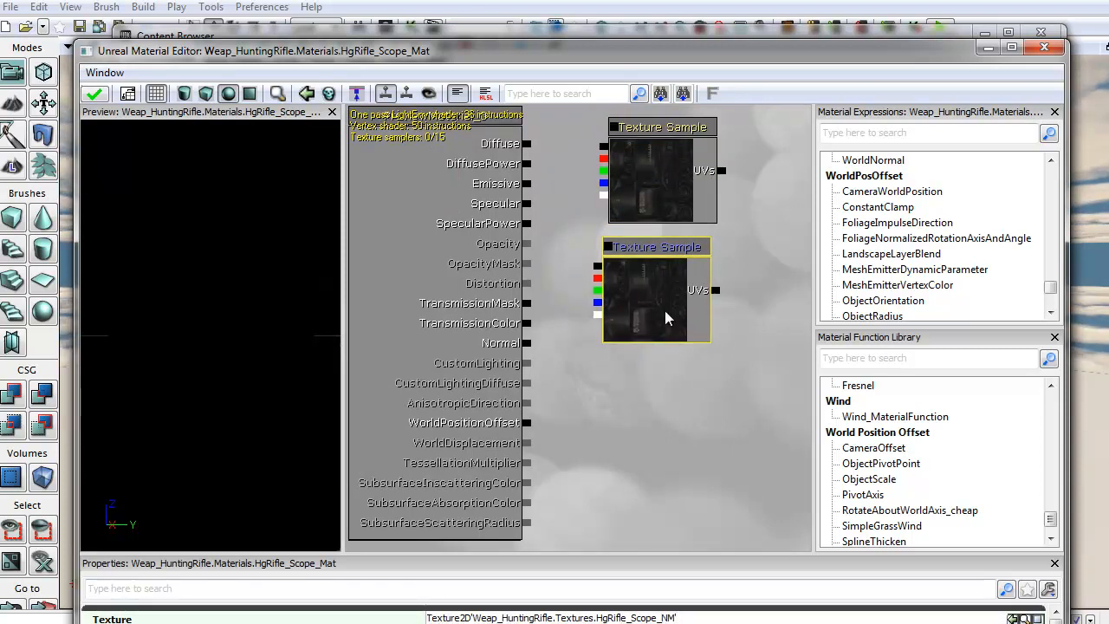
{"action": "key", "text": "Return"}
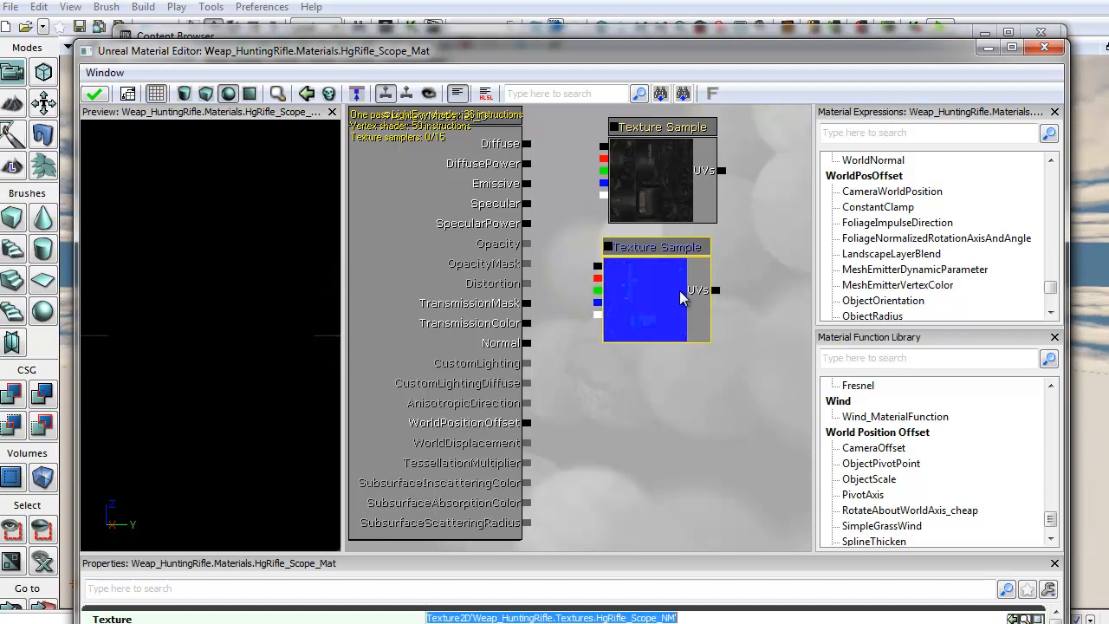
Select the HR_Scope_ScaleTest mesh in the Mesh group and use it as the preview mesh of HgRifle_Scope_Mat
{"action": "left_click_drag", "start_coordinate": [737, 53], "coordinate": [880, 15]}
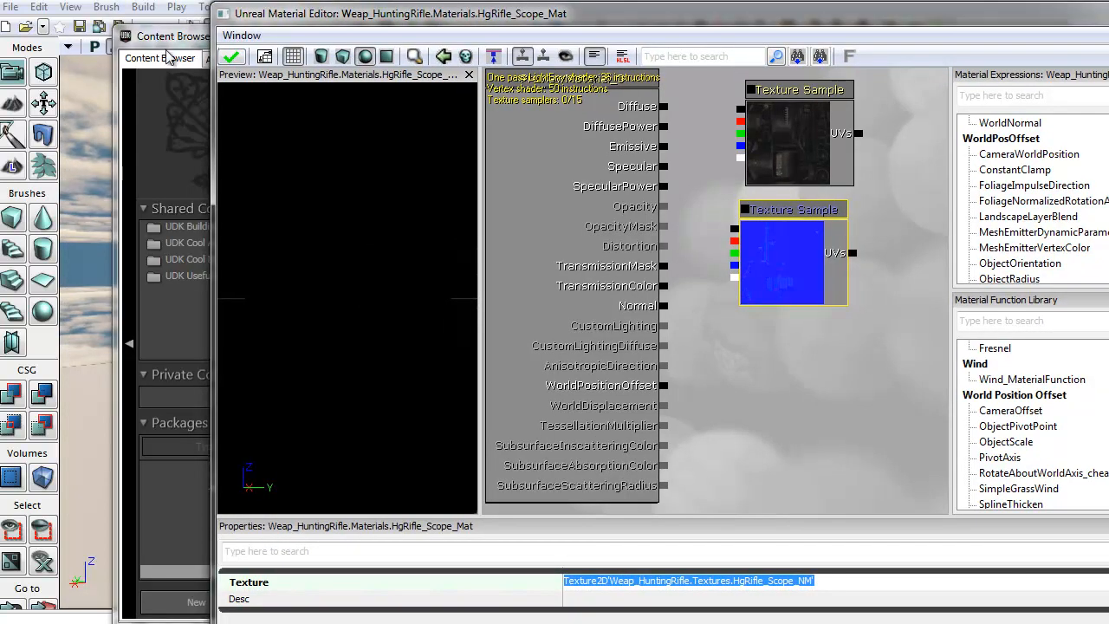
{"action": "left_click", "coordinate": [199, 398]}
{"action": "scroll", "coordinate": [268, 520], "scroll_direction": "down", "scroll_amount": 2}
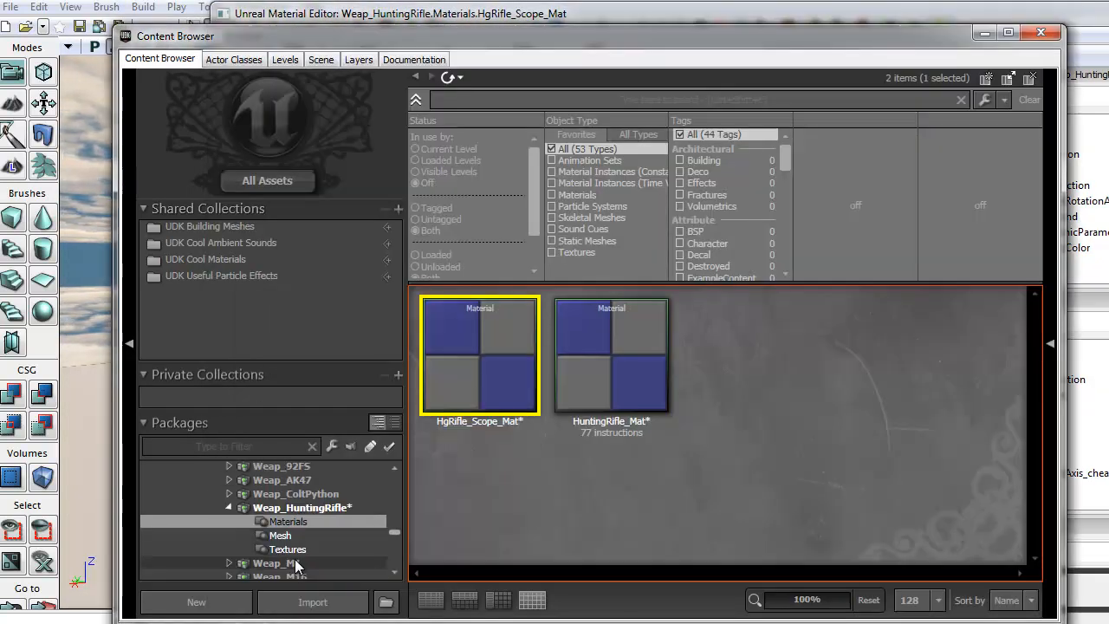
{"action": "left_click", "coordinate": [280, 535]}
{"action": "left_click", "coordinate": [500, 354]}
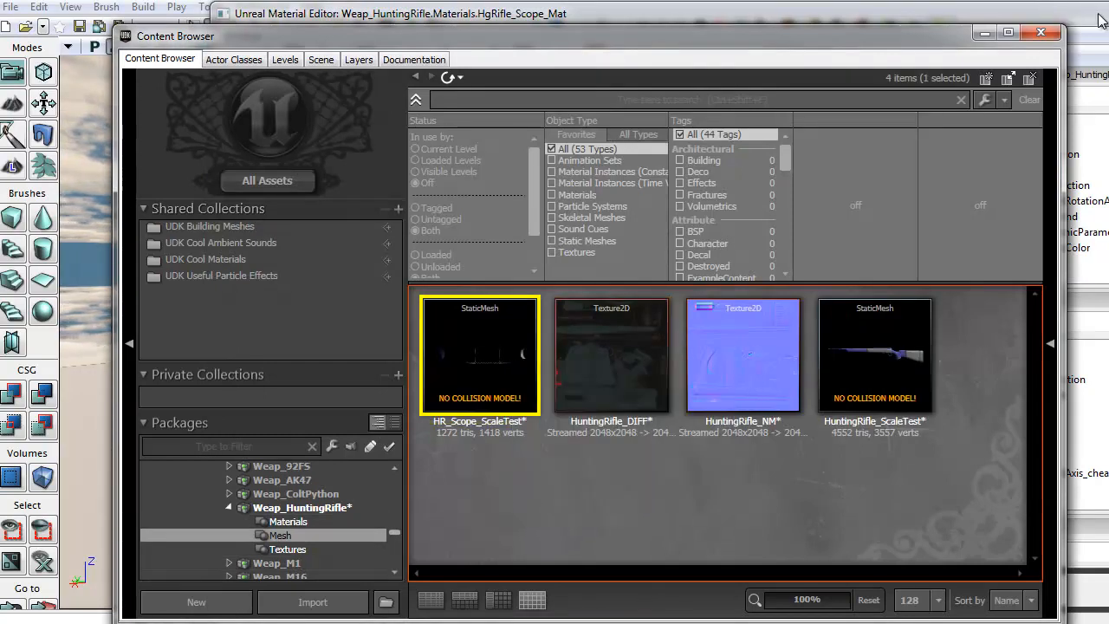
{"action": "left_click", "coordinate": [1088, 17]}
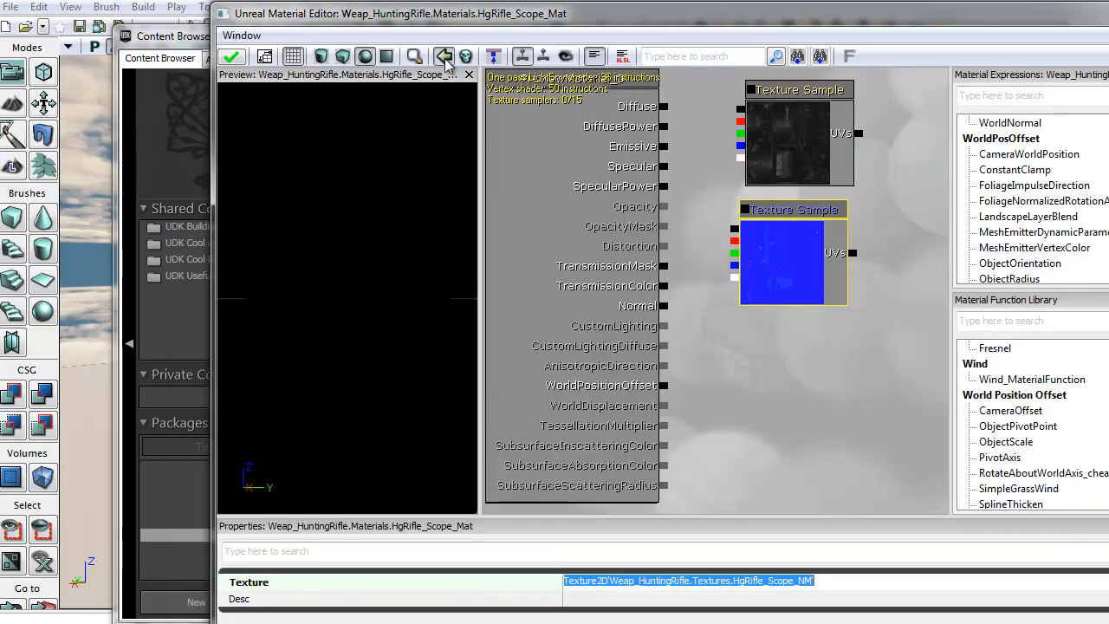
{"action": "left_click_drag", "start_coordinate": [753, 14], "coordinate": [595, 0]}
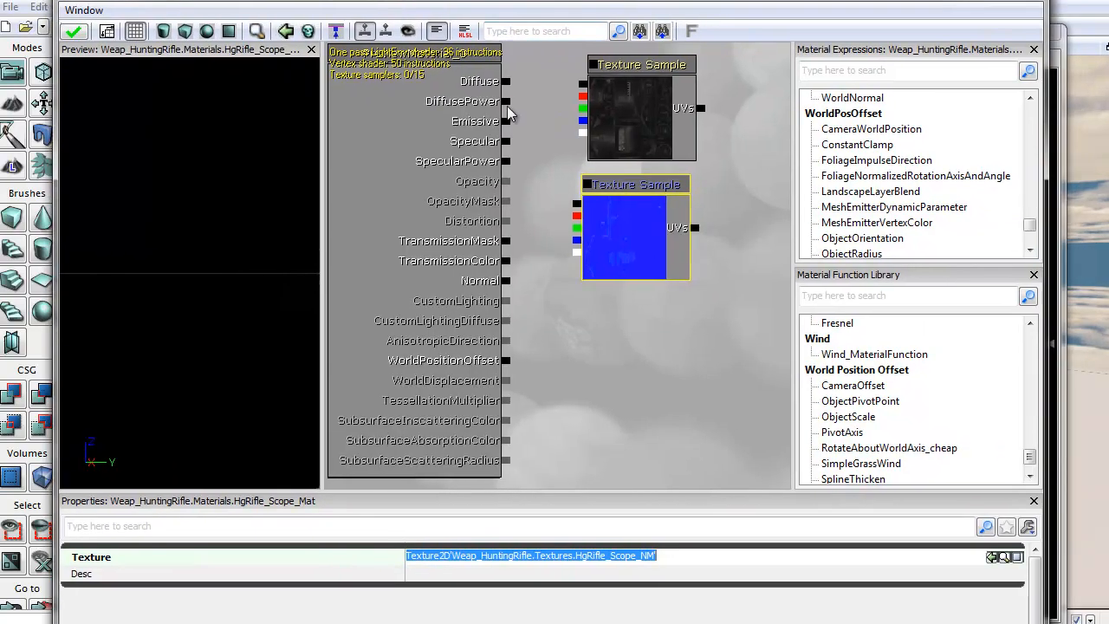
Connect the diffuse sample's RGB to Diffuse and its alpha to Specular, and the normal map sample's RGB to Normal
{"action": "left_click_drag", "start_coordinate": [510, 83], "coordinate": [565, 86]}
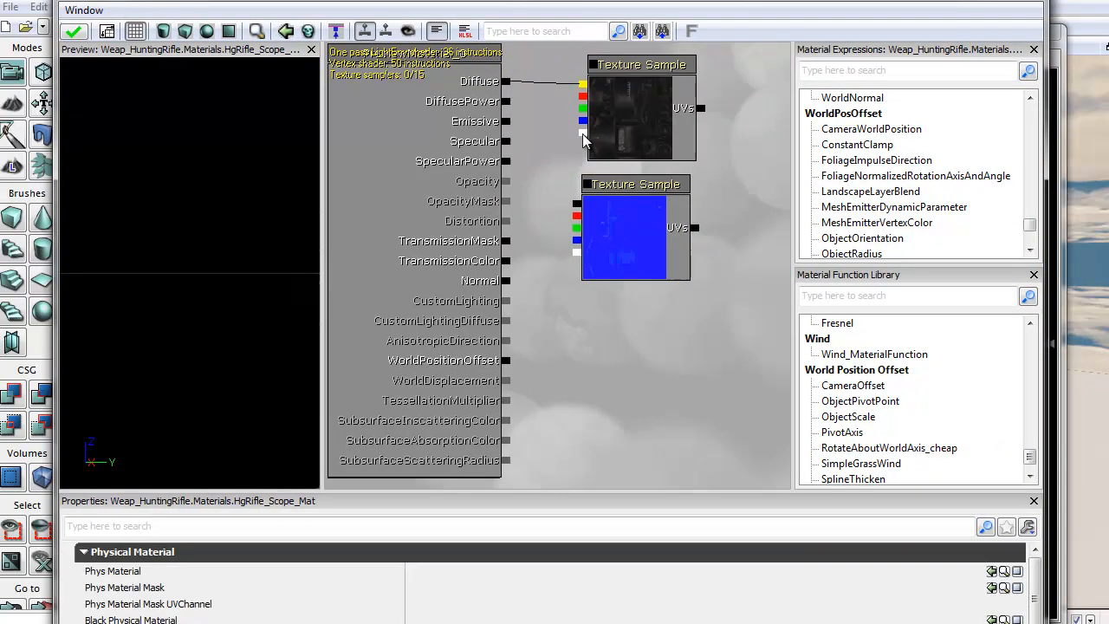
{"action": "left_click_drag", "start_coordinate": [585, 139], "coordinate": [586, 138]}
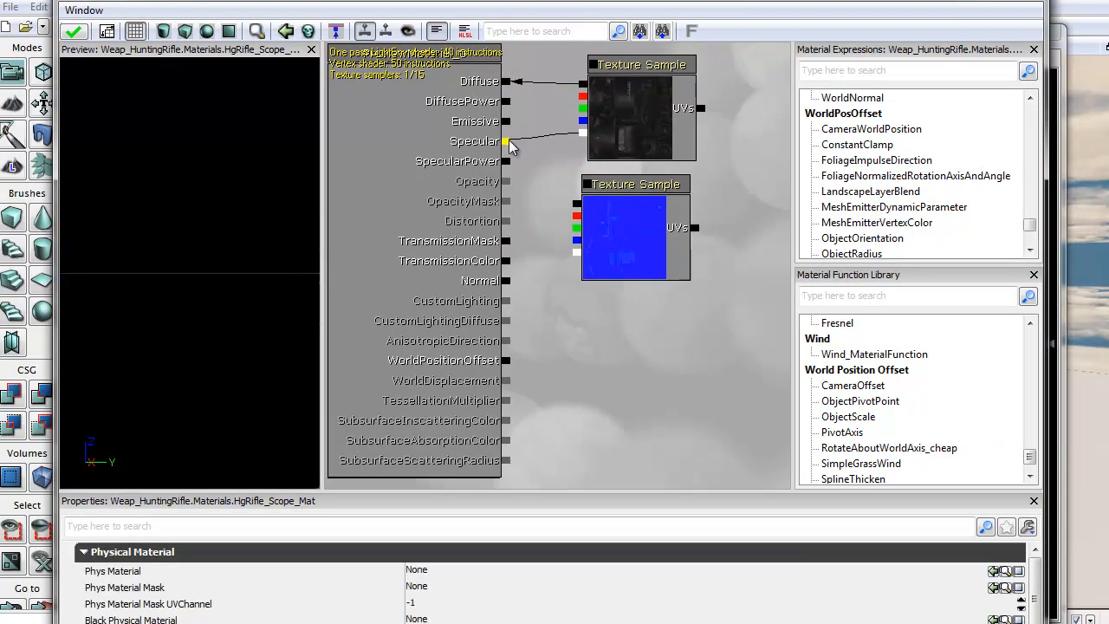
{"action": "left_click_drag", "start_coordinate": [577, 208], "coordinate": [578, 211]}
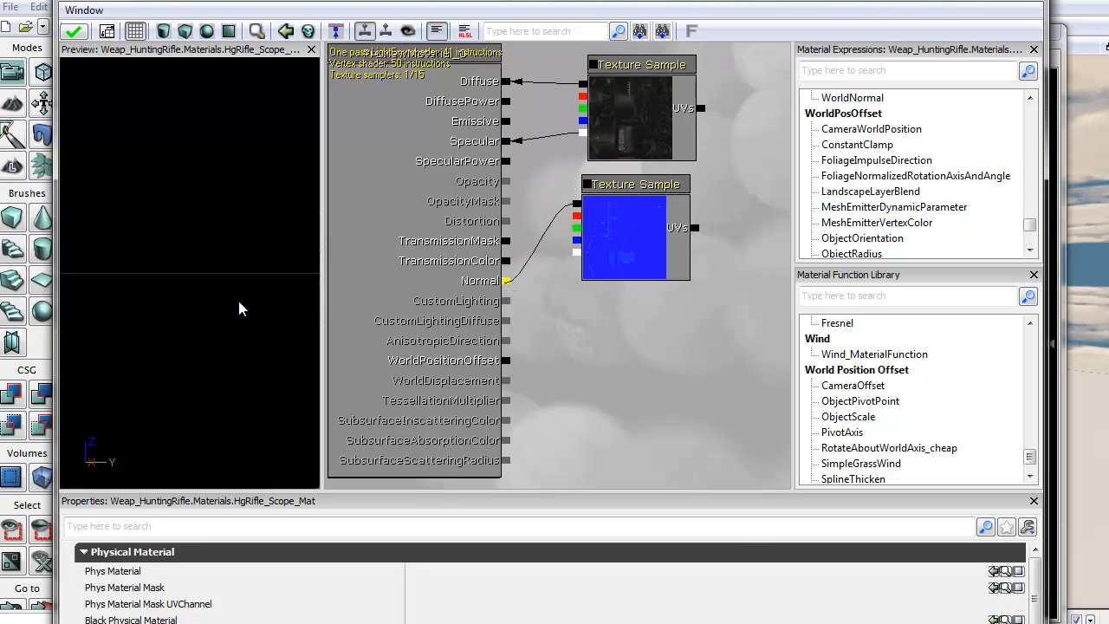
Widen the material preview to inspect the scope from several angles, apply the material and close the Material Editor
{"action": "left_click_drag", "start_coordinate": [320, 275], "coordinate": [370, 275]}
{"action": "left_click_drag", "start_coordinate": [240, 238], "coordinate": [371, 403]}
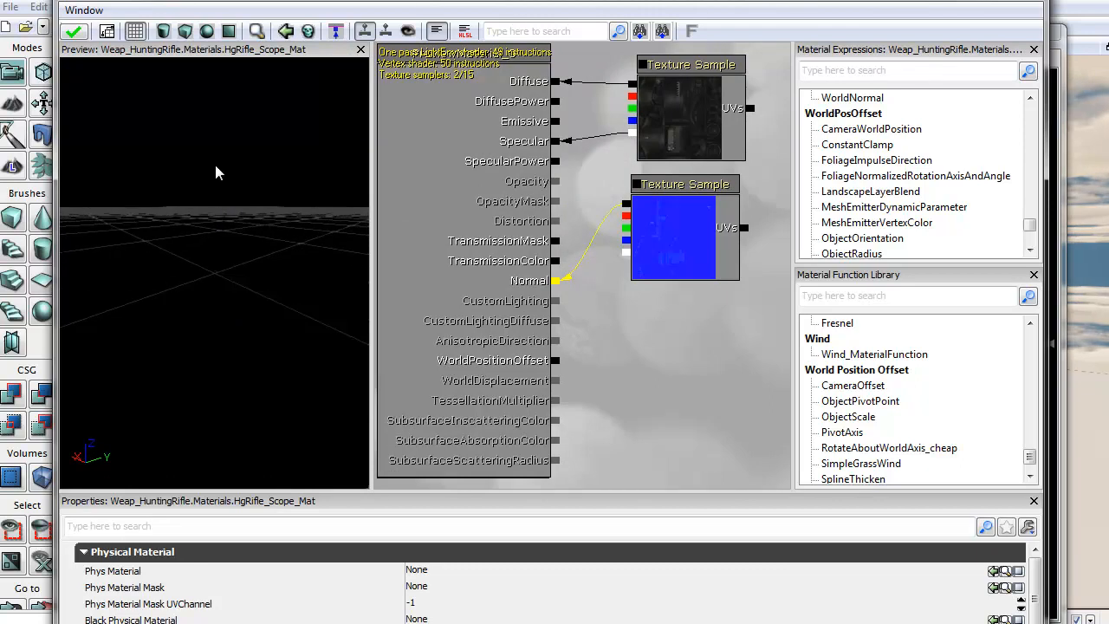
{"action": "left_click_drag", "start_coordinate": [221, 218], "coordinate": [218, 177]}
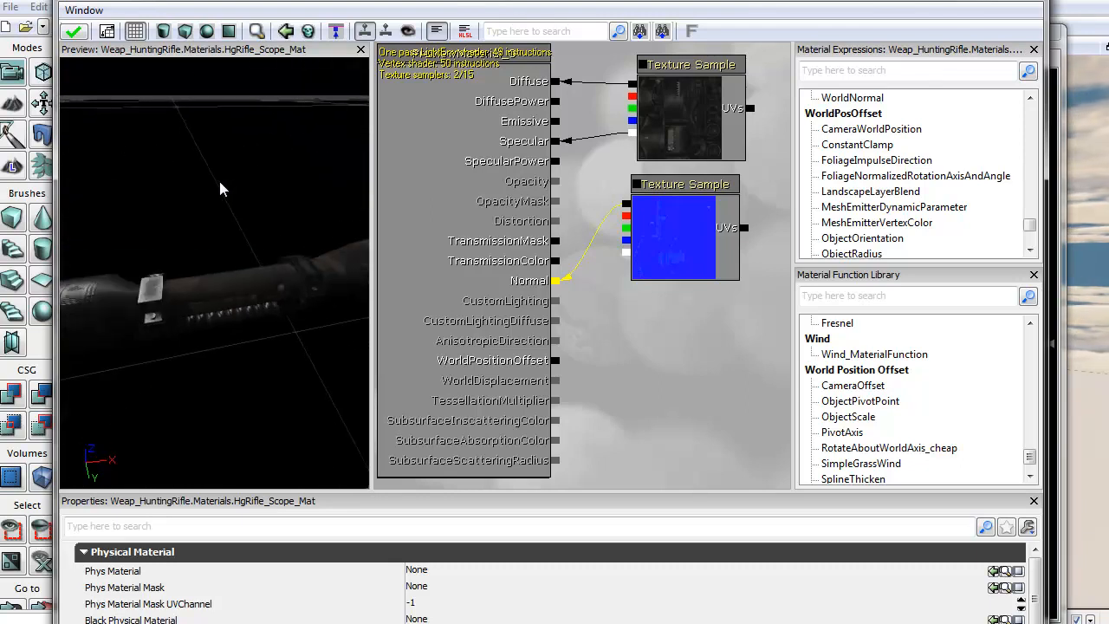
{"action": "left_click_drag", "start_coordinate": [204, 219], "coordinate": [139, 212]}
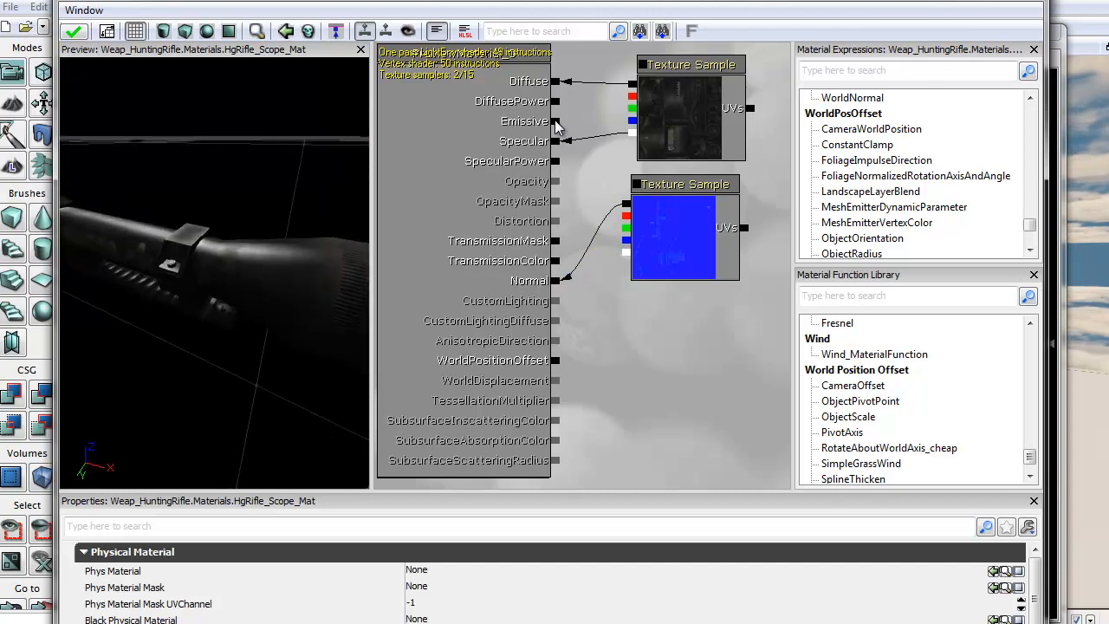
{"action": "left_click_drag", "start_coordinate": [242, 258], "coordinate": [165, 237]}
{"action": "right_click_drag", "start_coordinate": [166, 236], "coordinate": [248, 266]}
{"action": "scroll", "coordinate": [242, 263], "scroll_direction": "up", "scroll_amount": 5}
{"action": "left_click_drag", "start_coordinate": [242, 262], "coordinate": [260, 286]}
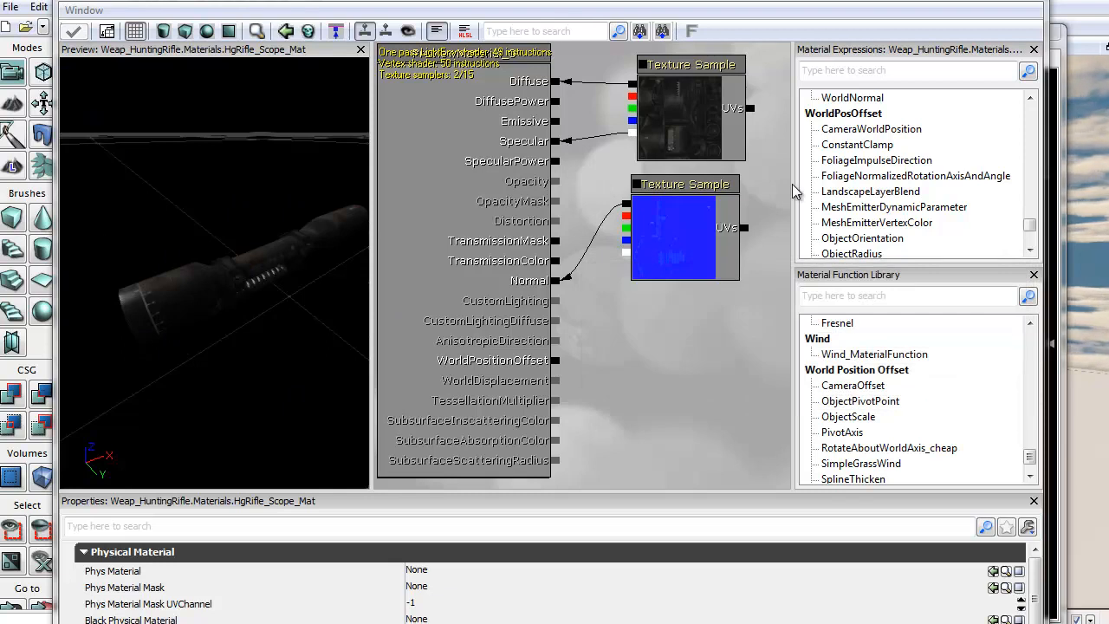
{"action": "scroll", "coordinate": [654, 349], "scroll_direction": "down", "scroll_amount": 4}
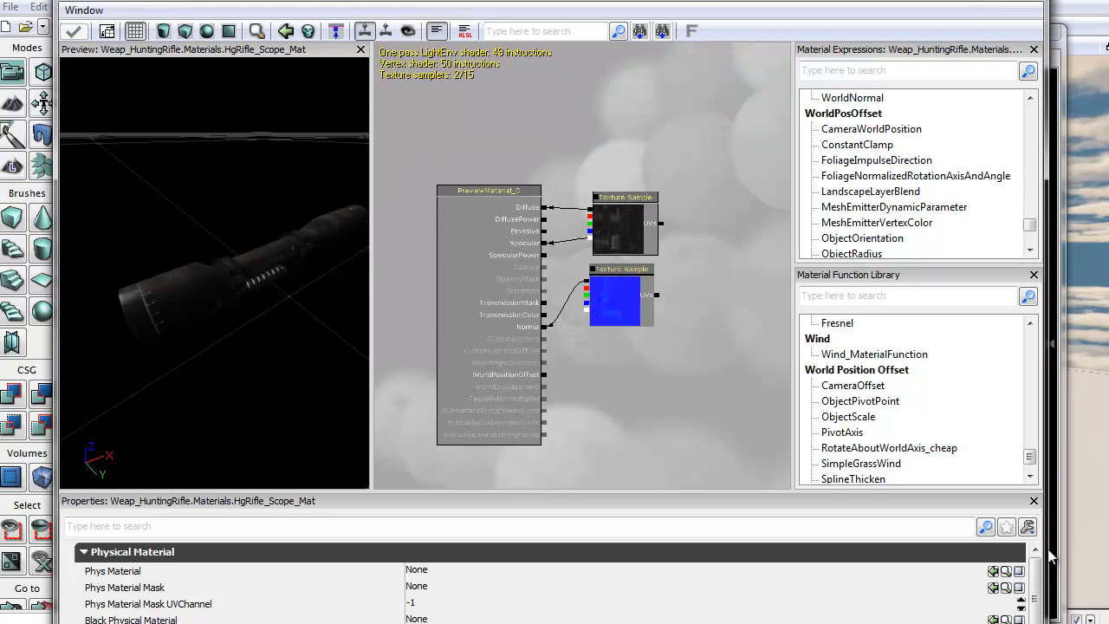
{"action": "left_click", "coordinate": [1037, 3]}
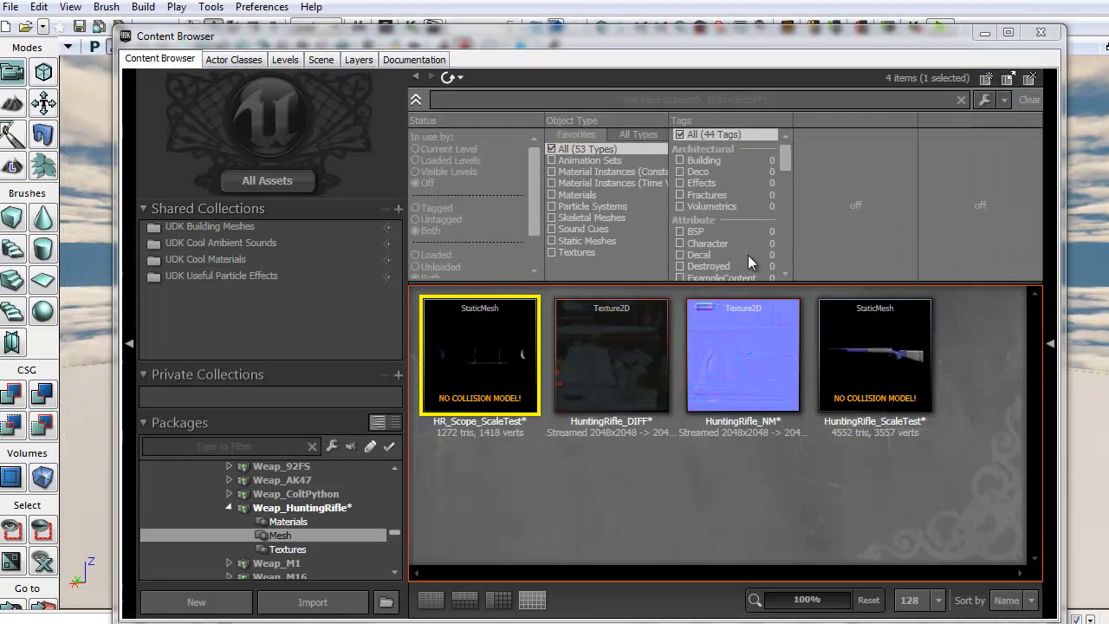
Open HR_Scope_ScaleTest in the Static Mesh Editor and assign HgRifle_Scope_Mat to LODInfo material element [0]
{"action": "double_click", "coordinate": [503, 325]}
{"action": "left_click", "coordinate": [796, 485]}
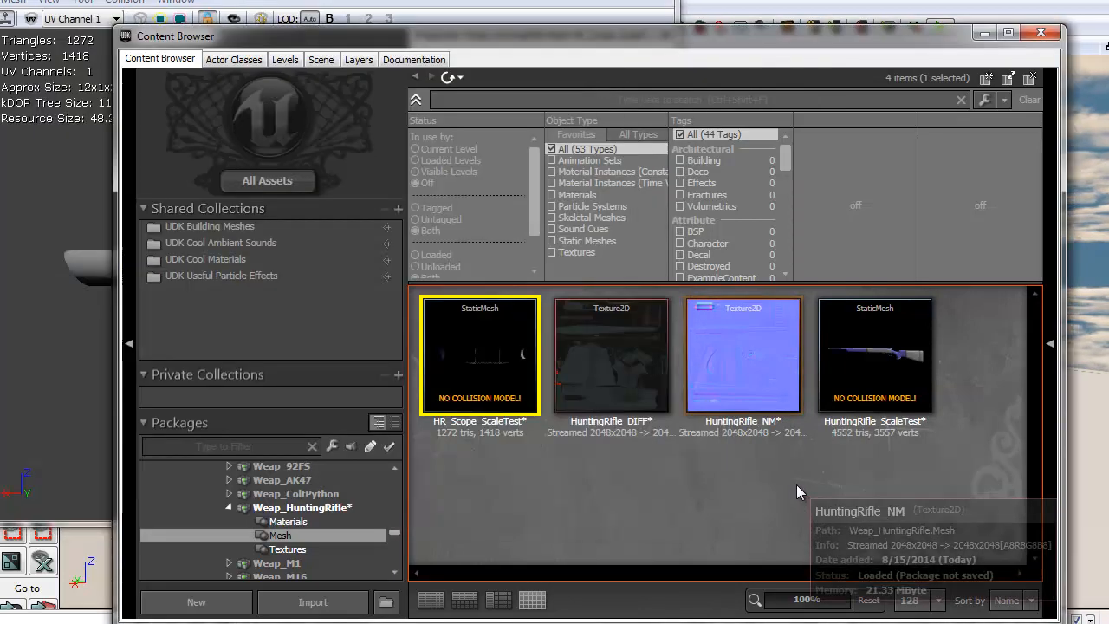
{"action": "left_click", "coordinate": [287, 523]}
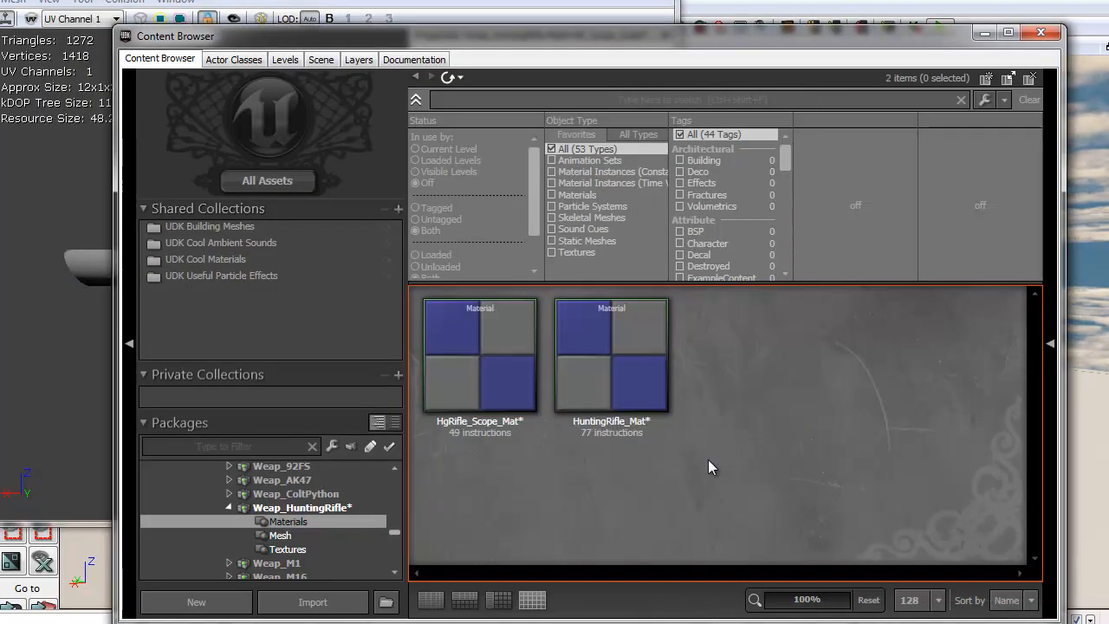
{"action": "left_click", "coordinate": [455, 420]}
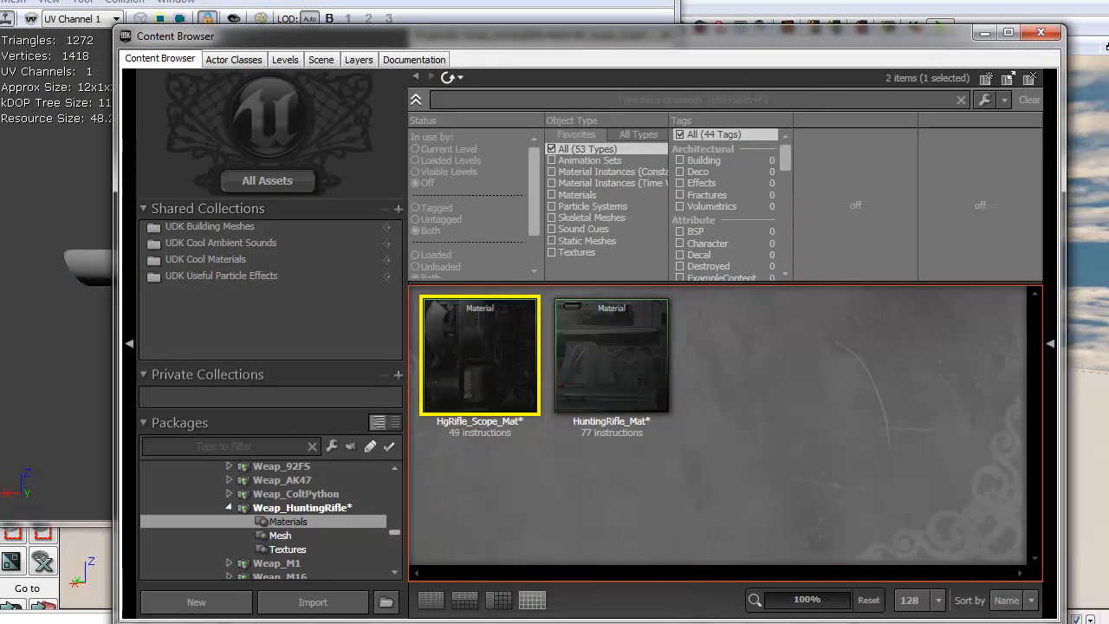
{"action": "left_click", "coordinate": [373, 1]}
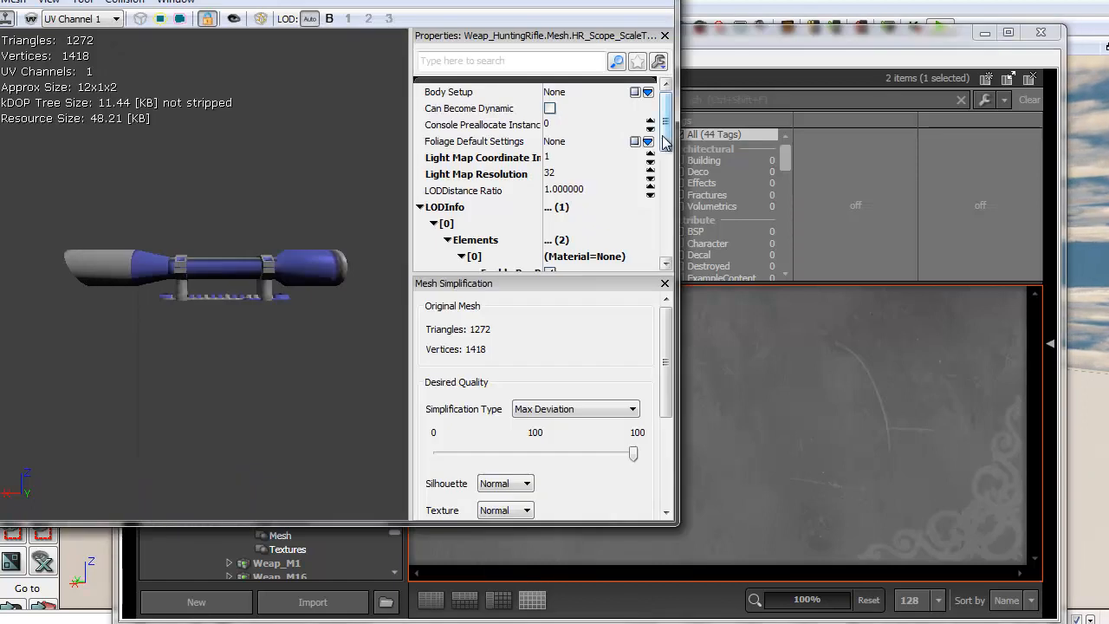
{"action": "left_click_drag", "start_coordinate": [662, 137], "coordinate": [658, 156]}
{"action": "left_click", "coordinate": [621, 240]}
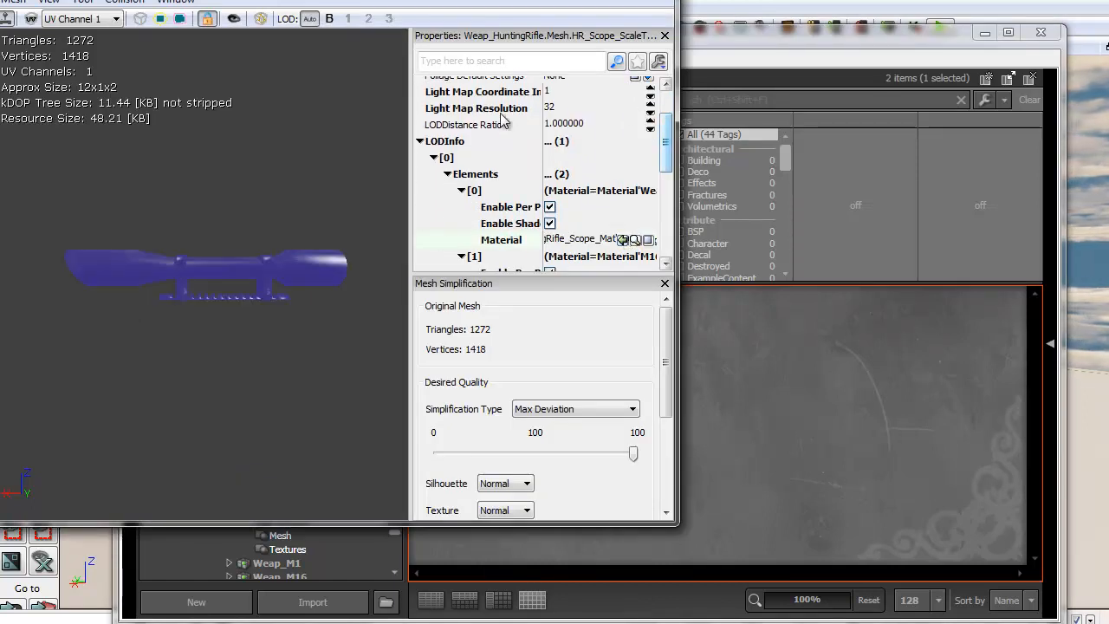
Examine the scope's body, mount and rail up close in the mesh viewport to check the new material
{"action": "left_click", "coordinate": [505, 110]}
{"action": "left_click_drag", "start_coordinate": [187, 354], "coordinate": [185, 324]}
{"action": "scroll", "coordinate": [204, 326], "scroll_direction": "up", "scroll_amount": 8}
{"action": "left_click_drag", "start_coordinate": [213, 326], "coordinate": [240, 369]}
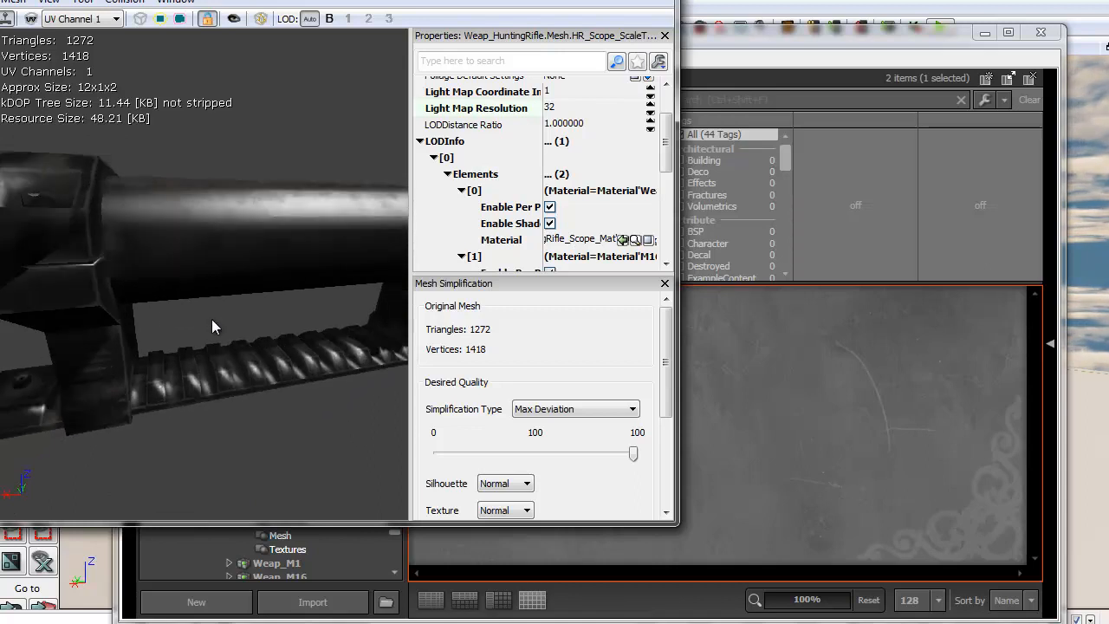
{"action": "left_click_drag", "start_coordinate": [314, 210], "coordinate": [90, 133]}
{"action": "scroll", "coordinate": [280, 228], "scroll_direction": "up", "scroll_amount": 5}
{"action": "left_click_drag", "start_coordinate": [0, 378], "coordinate": [297, 222]}
{"action": "mouse_move", "coordinate": [297, 222]}
{"action": "right_mouse_down"}
{"action": "mouse_move", "coordinate": [242, 208]}
{"action": "mouse_move", "coordinate": [292, 221]}
{"action": "right_mouse_up"}
{"action": "left_click_drag", "start_coordinate": [292, 221], "coordinate": [423, 159]}
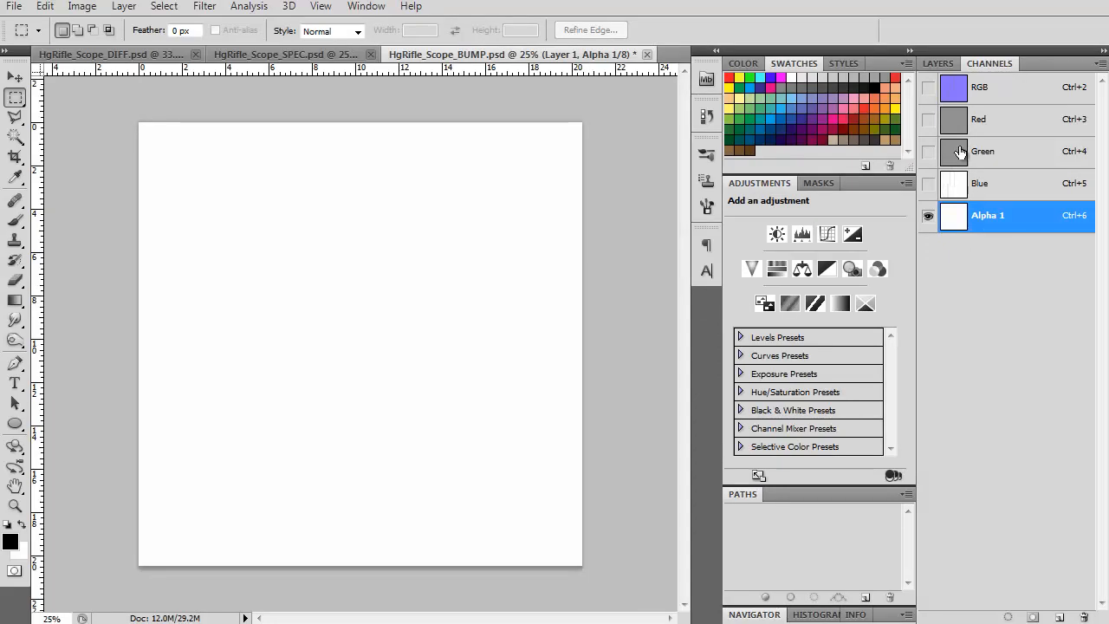
In Photoshop's HgRifle_Scope_BUMP.psd, switch back to the RGB composite and delete Layer 1, the normal map layer
{"action": "left_click", "coordinate": [945, 90]}
{"action": "left_click", "coordinate": [937, 63]}
{"action": "left_click_drag", "start_coordinate": [955, 173], "coordinate": [1083, 616]}
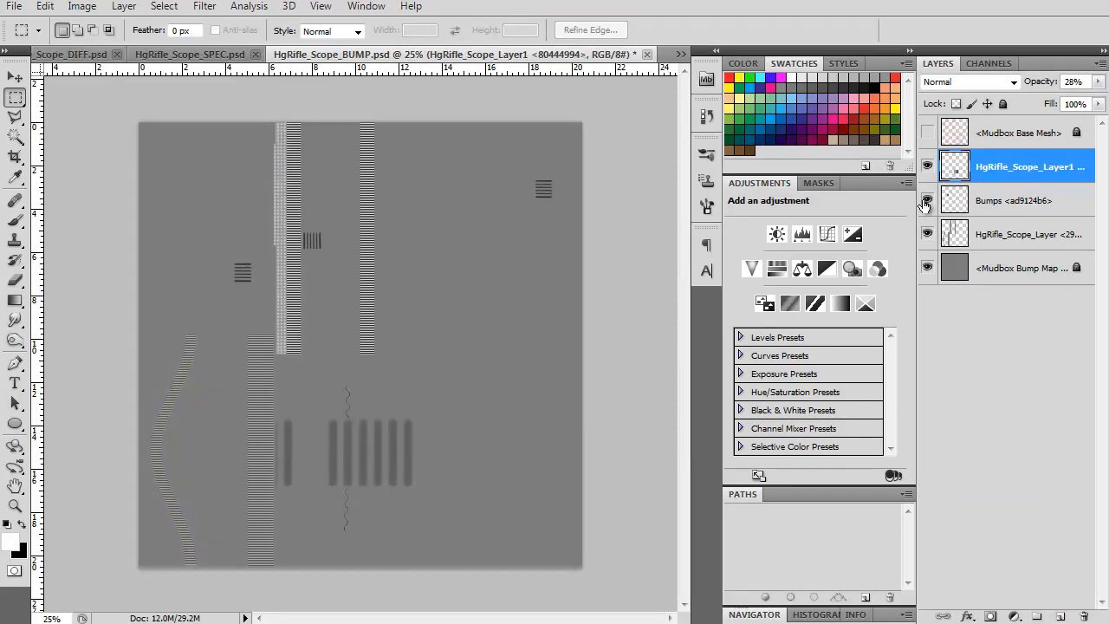
Toggle the visibility of the Bumps and HgRifle_Scope_Layer layers to examine which bump details each contains
{"action": "left_click", "coordinate": [928, 202]}
{"action": "left_click", "coordinate": [927, 202]}
{"action": "left_click", "coordinate": [927, 202]}
{"action": "left_click", "coordinate": [927, 202]}
{"action": "left_click", "coordinate": [927, 234]}
{"action": "left_click", "coordinate": [928, 234]}
Set the opacity of the HgRifle_Scope_Layer1 bump layer to 100%
{"action": "left_click", "coordinate": [1090, 80]}
{"action": "type", "text": "100"}
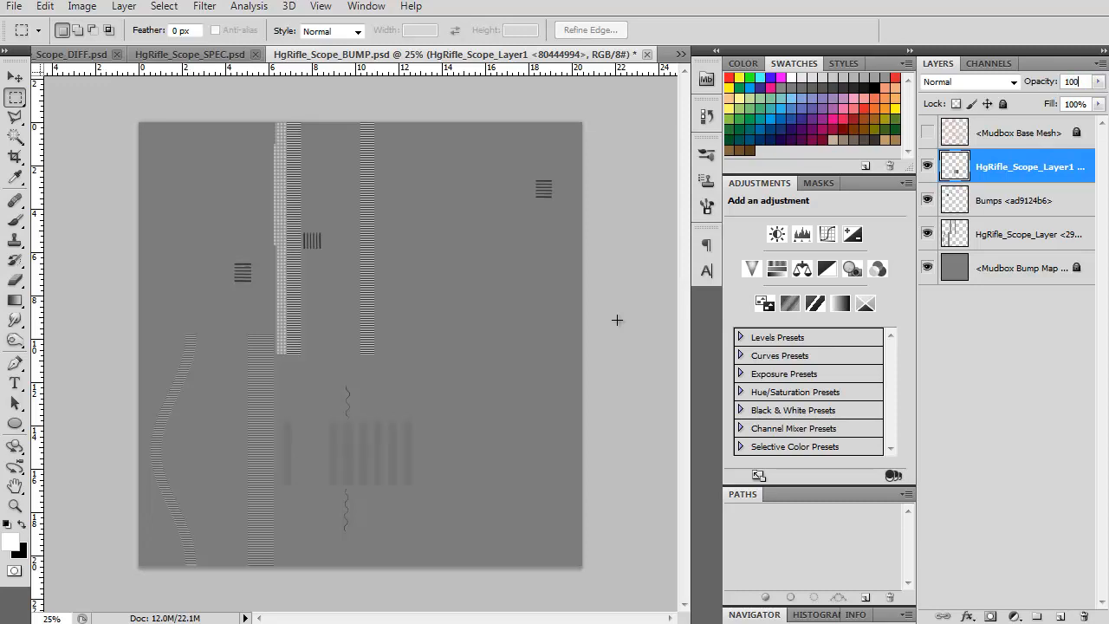
{"action": "key", "text": "Return"}
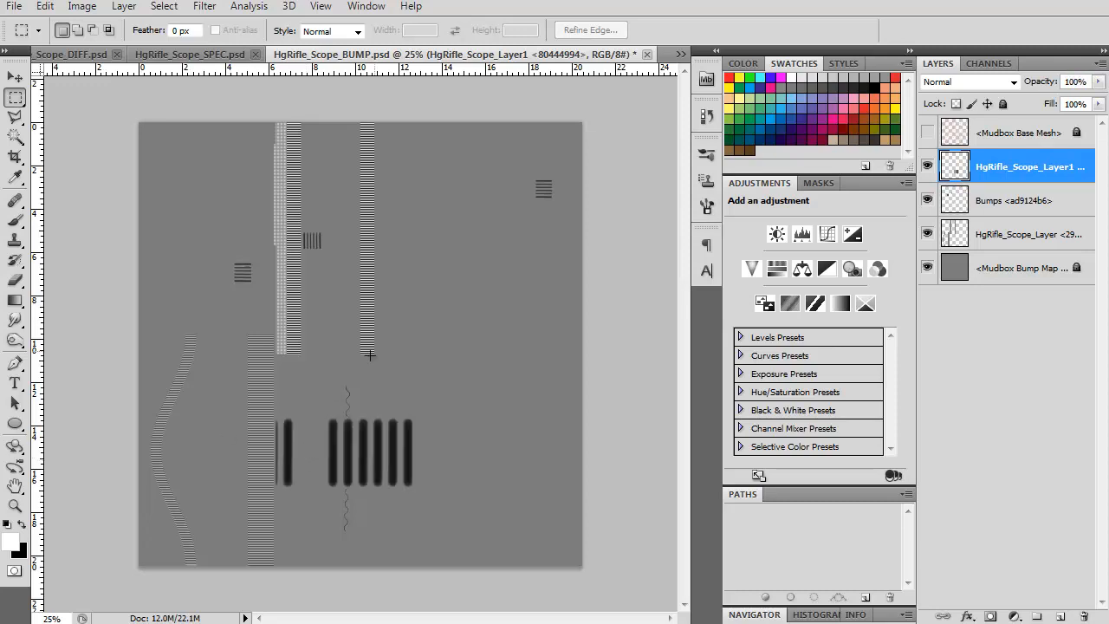
Stamp the bump layers, from HgRifle_Scope_Layer1 down to the Mudbox Bump Map, into a new layer and convert it to a normal map
{"action": "left_click", "coordinate": [1022, 270], "text": "shift"}
{"action": "key", "text": "ctrl+alt+e"}
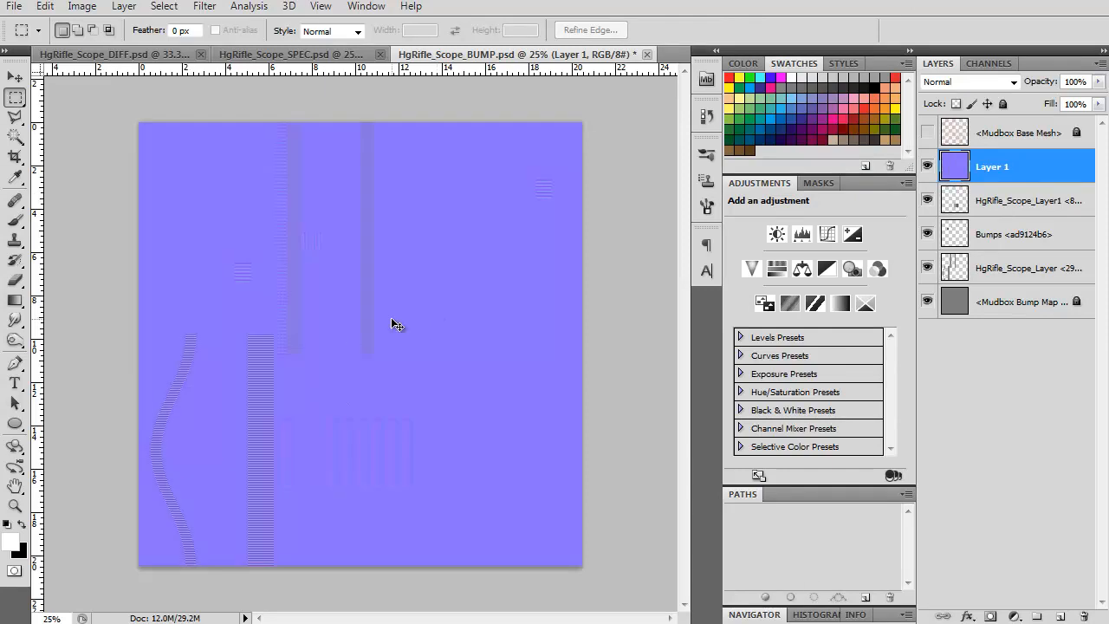
Save a Targa copy over HgRifle_Scope_NM.tga in the HuntingRifle_Textures folder at 24 bits/pixel
{"action": "key", "text": "ctrl+shift+s"}
{"action": "left_click", "coordinate": [801, 444]}
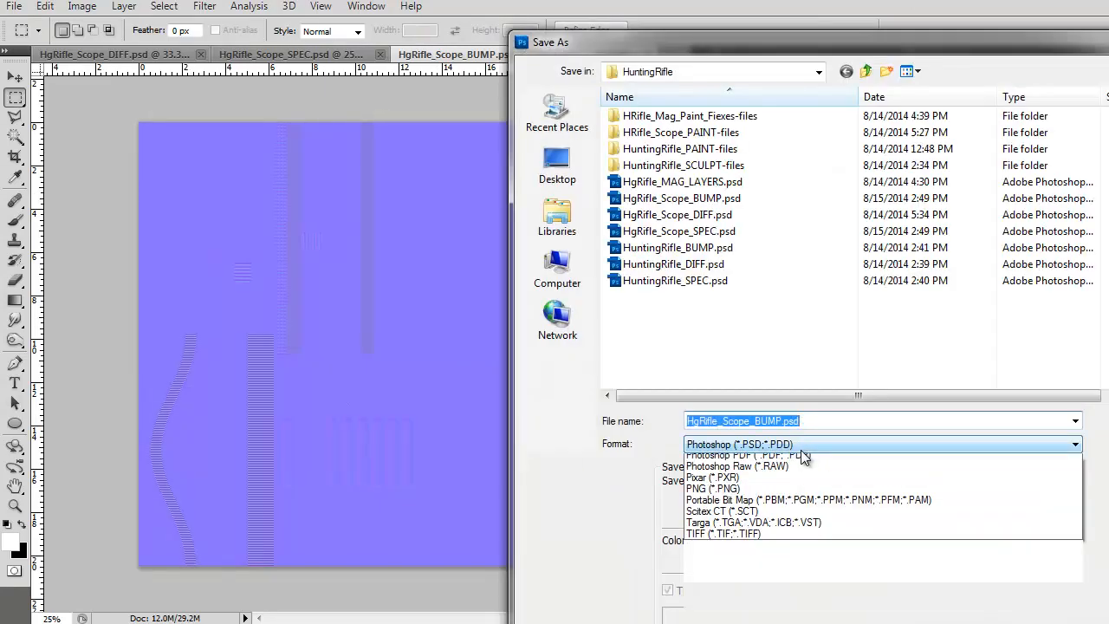
{"action": "left_click", "coordinate": [719, 623]}
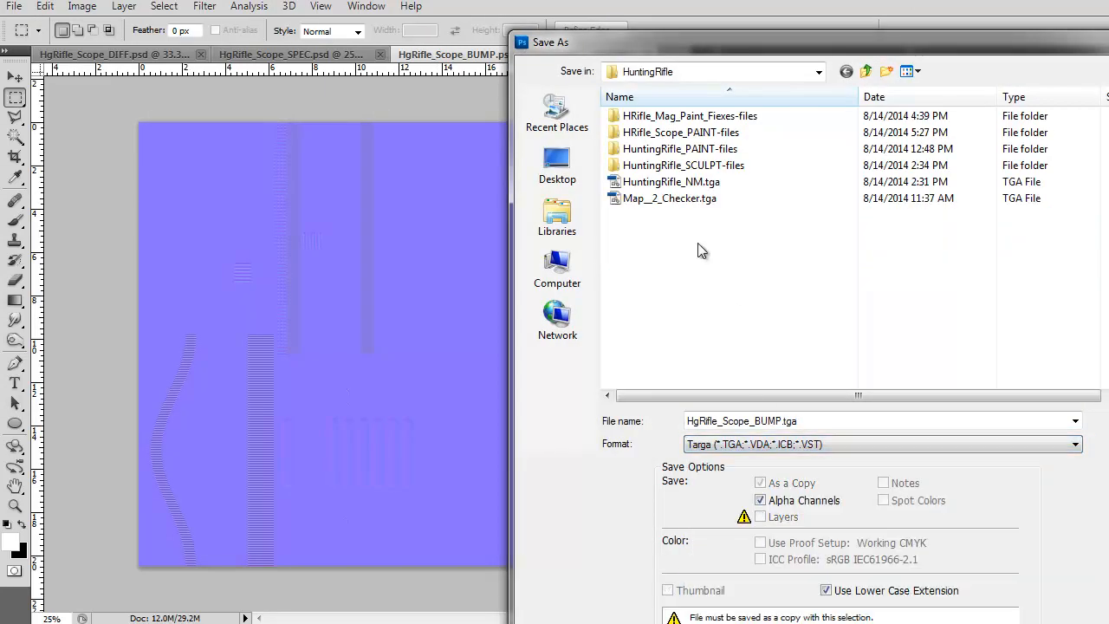
{"action": "left_click", "coordinate": [565, 129]}
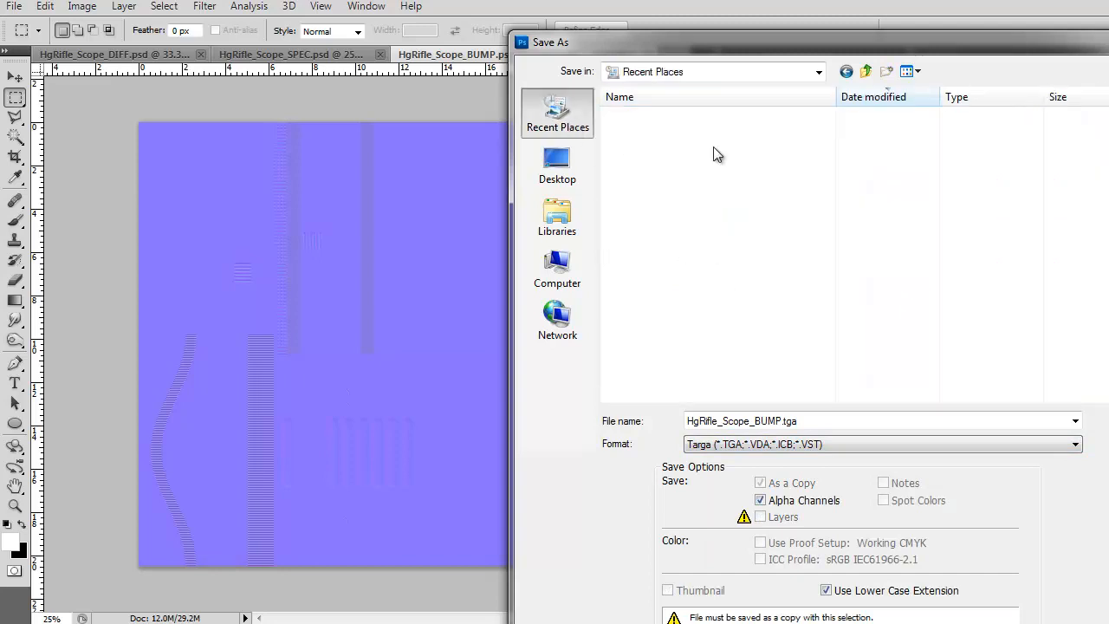
{"action": "double_click", "coordinate": [703, 136]}
{"action": "double_click", "coordinate": [741, 177]}
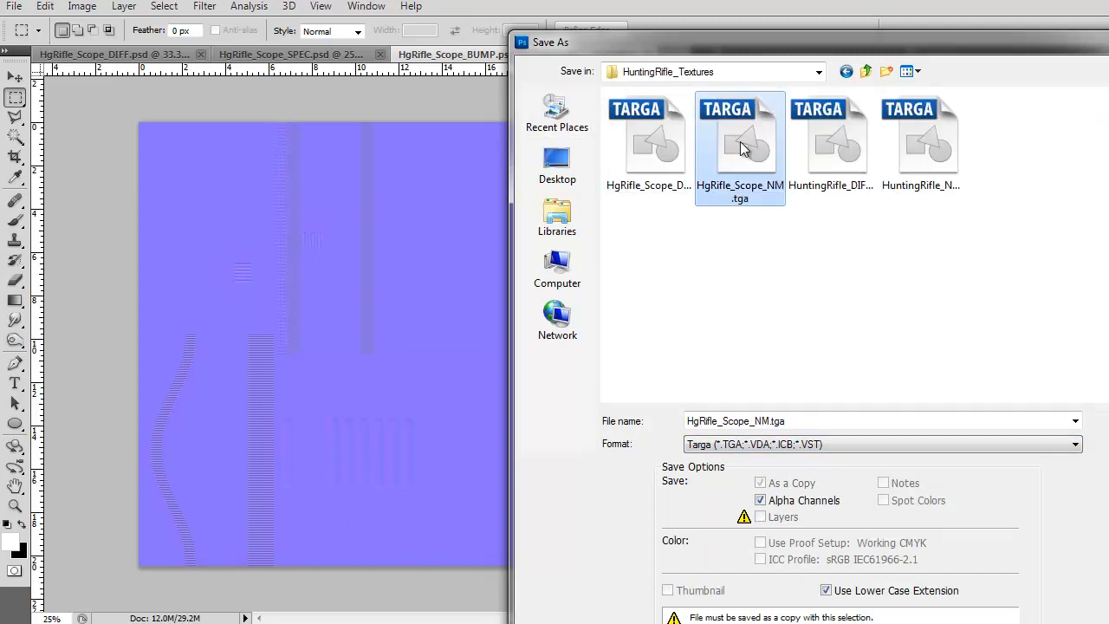
{"action": "left_click", "coordinate": [733, 262]}
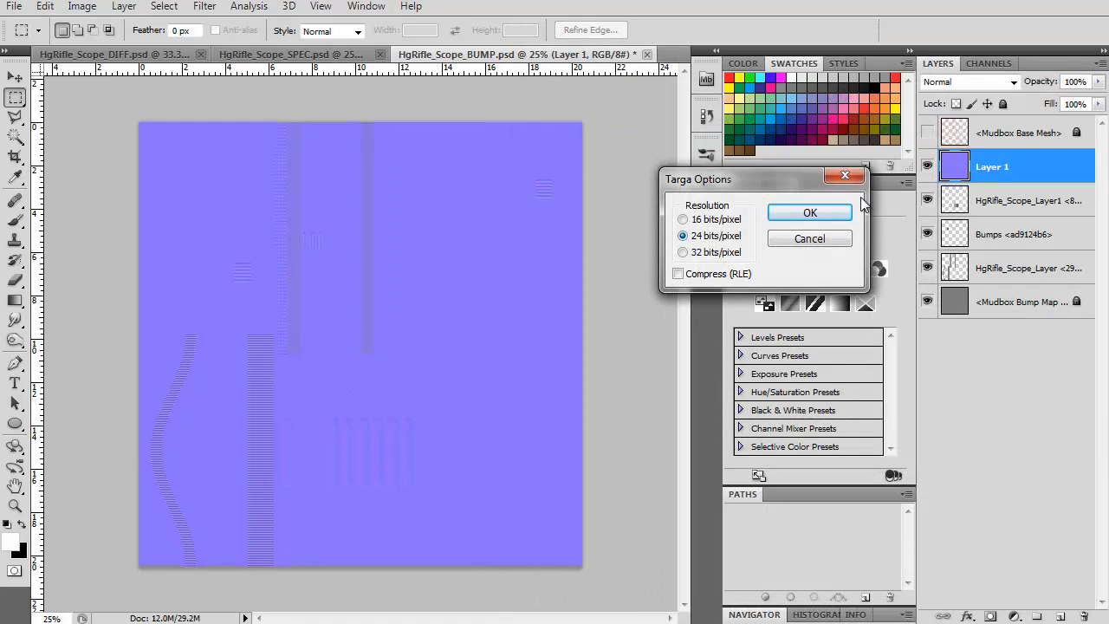
{"action": "left_click", "coordinate": [810, 213]}
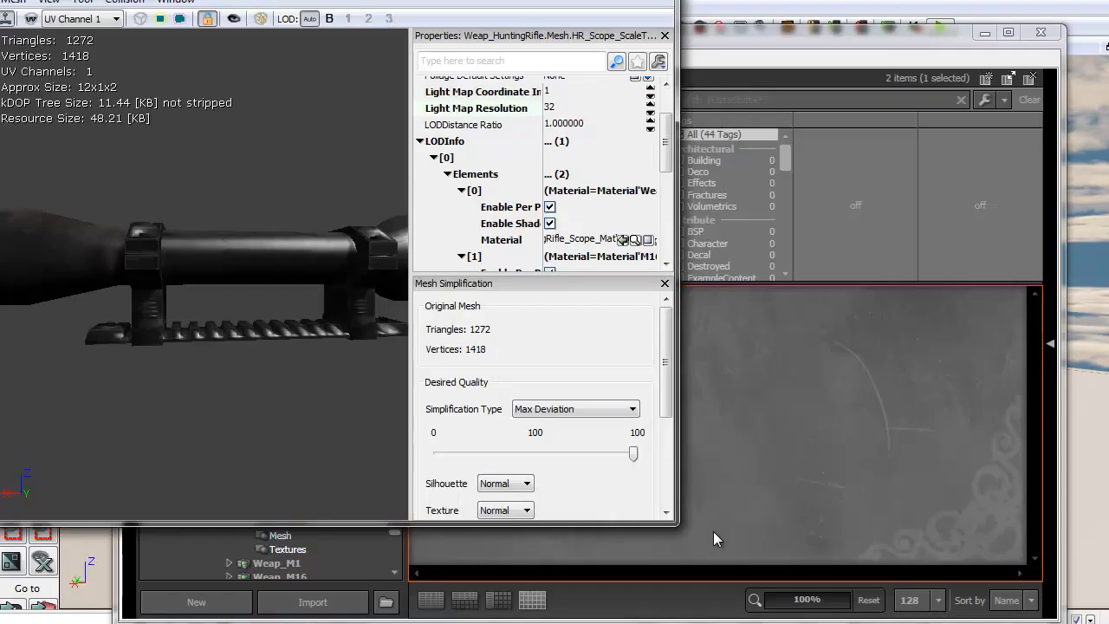
Switch to UDK and reimport the HgRifle_Scope_NM texture in the Weap_HuntingRifle Textures group
{"action": "left_click", "coordinate": [773, 356]}
{"action": "left_click", "coordinate": [317, 545]}
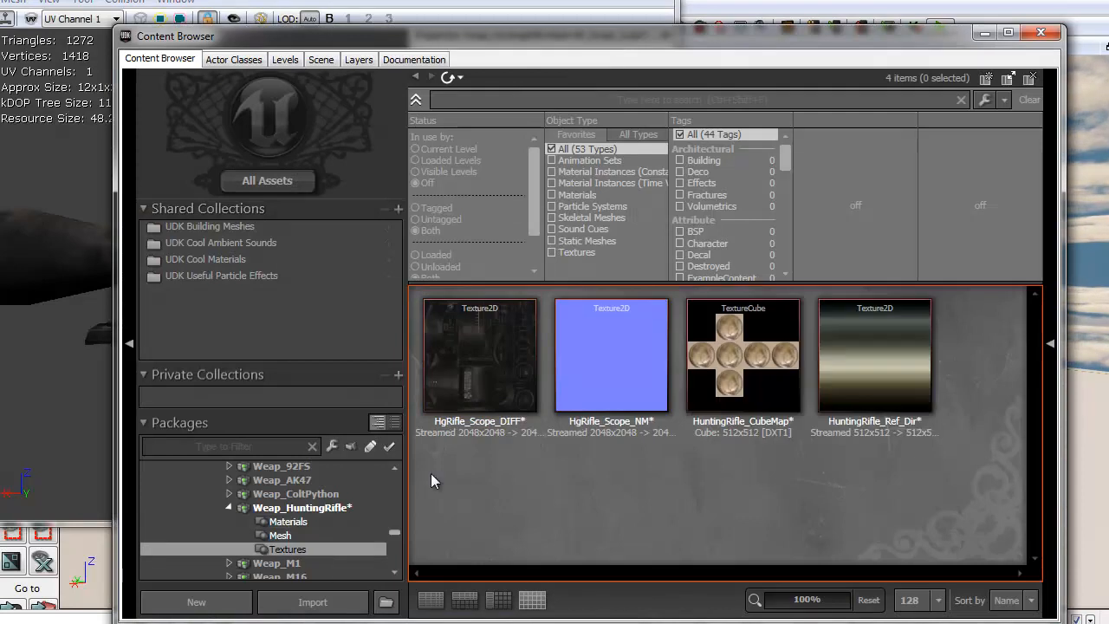
{"action": "left_click", "coordinate": [623, 339]}
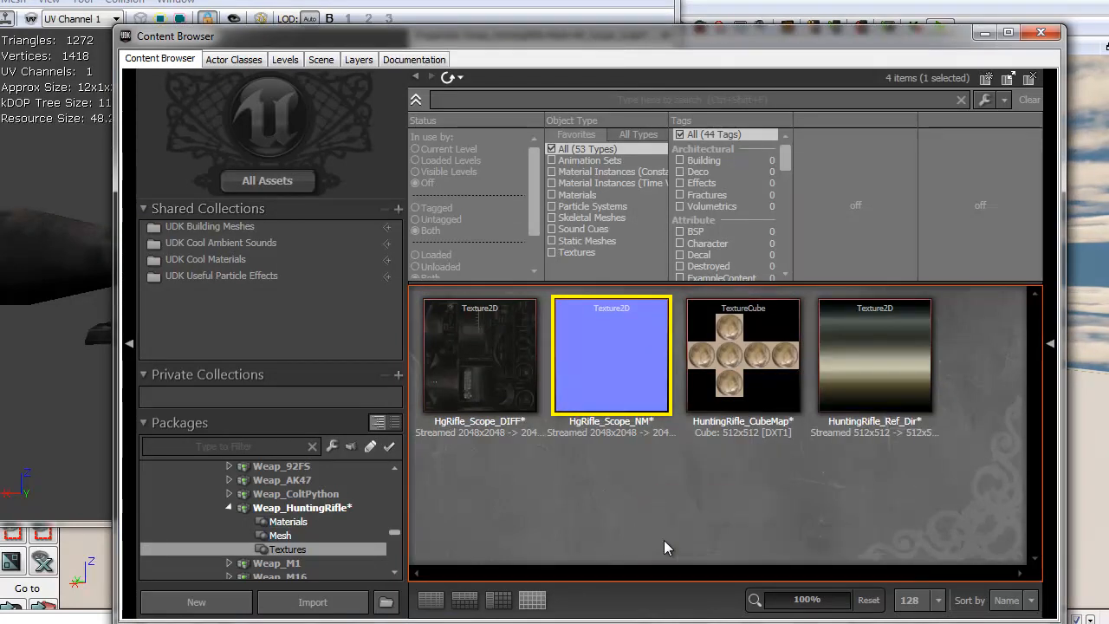
{"action": "right_click", "coordinate": [614, 351]}
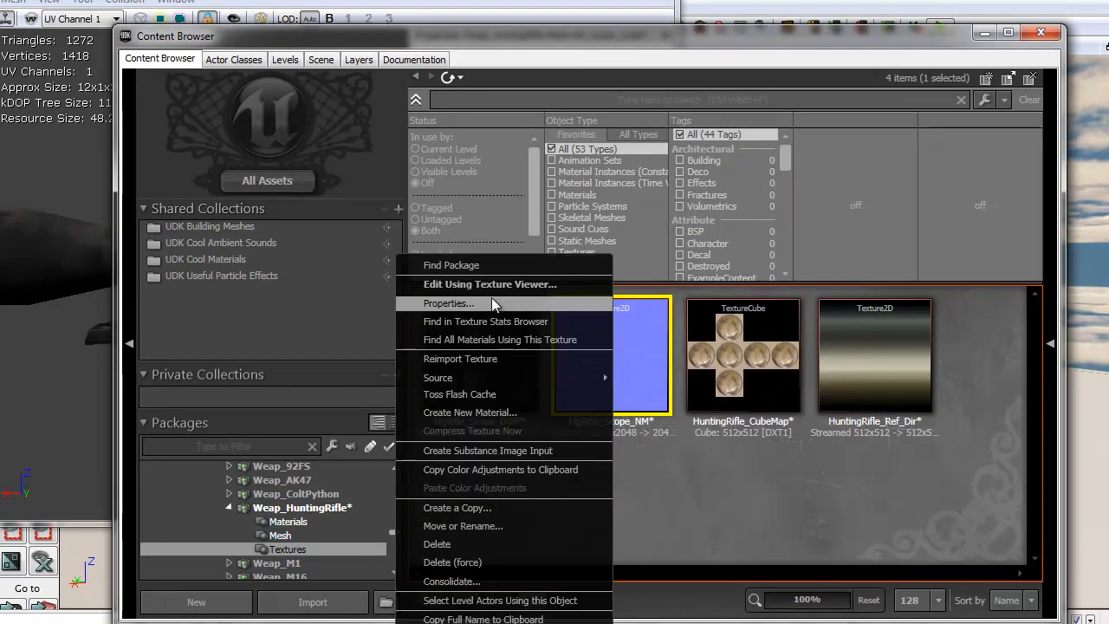
{"action": "left_click", "coordinate": [486, 356]}
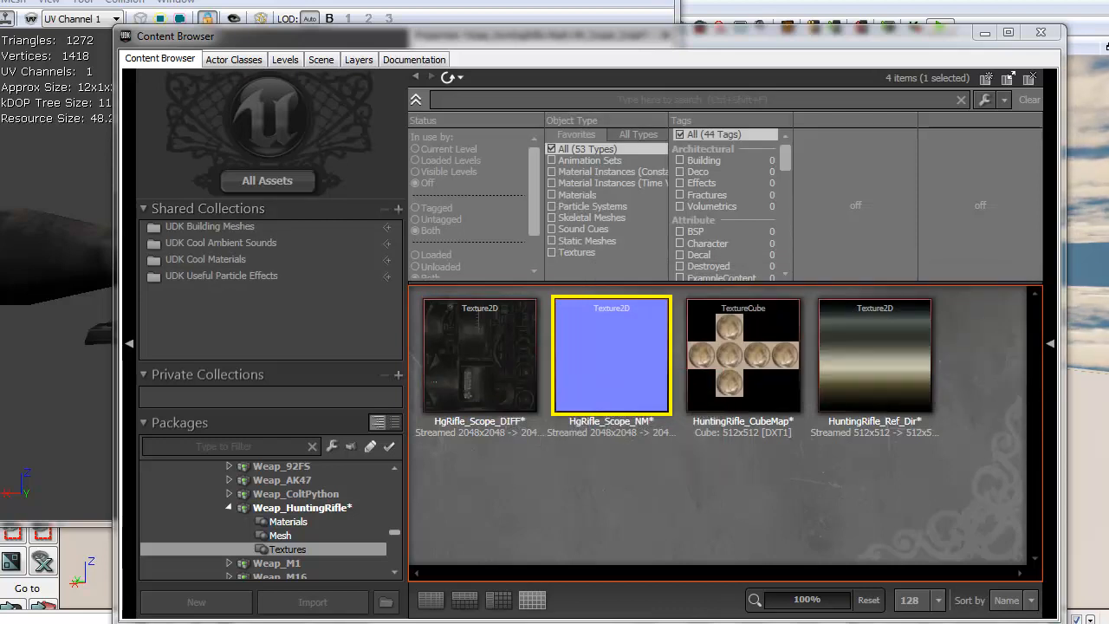
Examine the scope mesh with the updated normal map in the mesh editor and close that editor
{"action": "left_click", "coordinate": [244, 4]}
{"action": "left_click_drag", "start_coordinate": [676, 267], "coordinate": [997, 267]}
{"action": "mouse_move", "coordinate": [323, 251]}
{"action": "right_mouse_down"}
{"action": "mouse_move", "coordinate": [320, 227]}
{"action": "mouse_move", "coordinate": [319, 268]}
{"action": "mouse_move", "coordinate": [322, 236]}
{"action": "right_mouse_up"}
{"action": "left_click_drag", "start_coordinate": [321, 236], "coordinate": [659, 408]}
{"action": "left_click", "coordinate": [976, 0]}
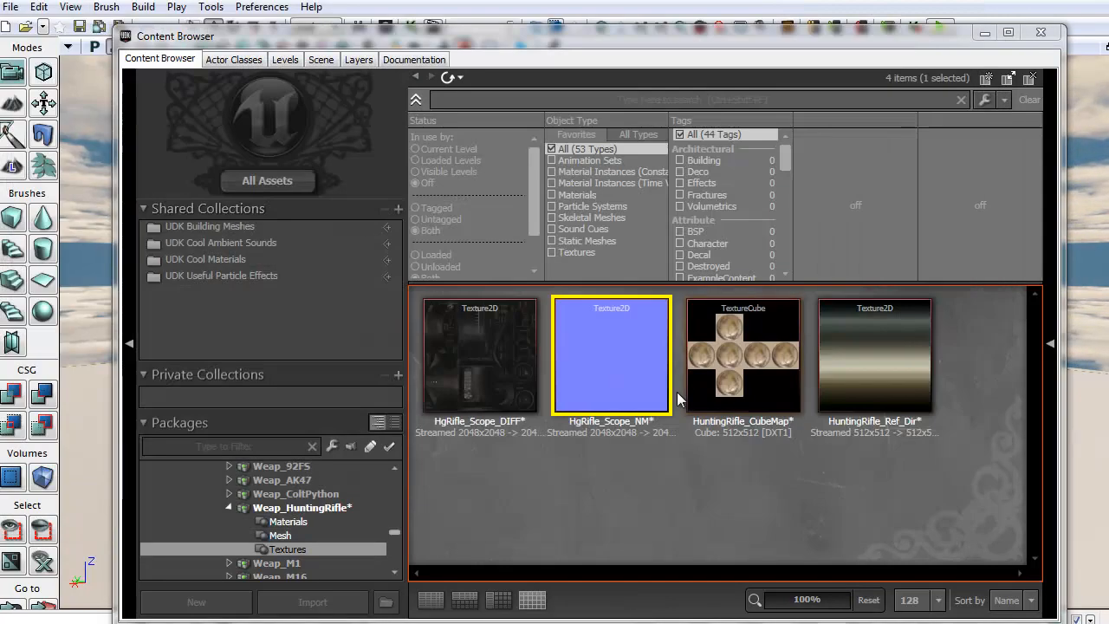
Move the HuntingRifle_DIFF and HuntingRifle_NM textures from the Mesh group to the Textures group of Weap_HuntingRifle
{"action": "left_click", "coordinate": [298, 554]}
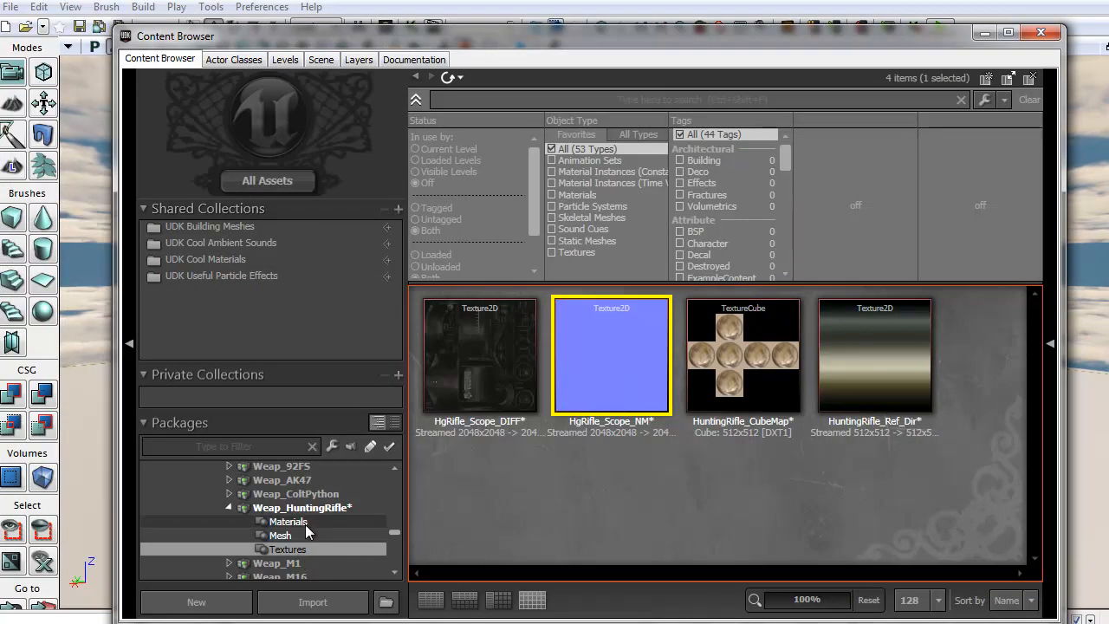
{"action": "left_click", "coordinate": [295, 535]}
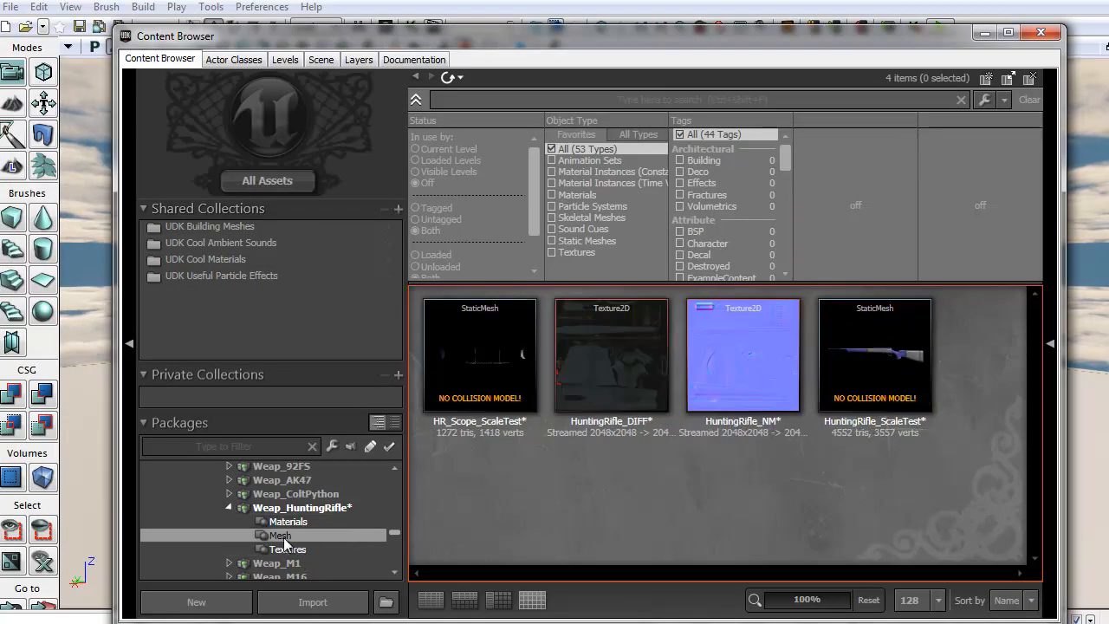
{"action": "left_click", "coordinate": [747, 347], "text": "ctrl"}
{"action": "right_click", "coordinate": [742, 349]}
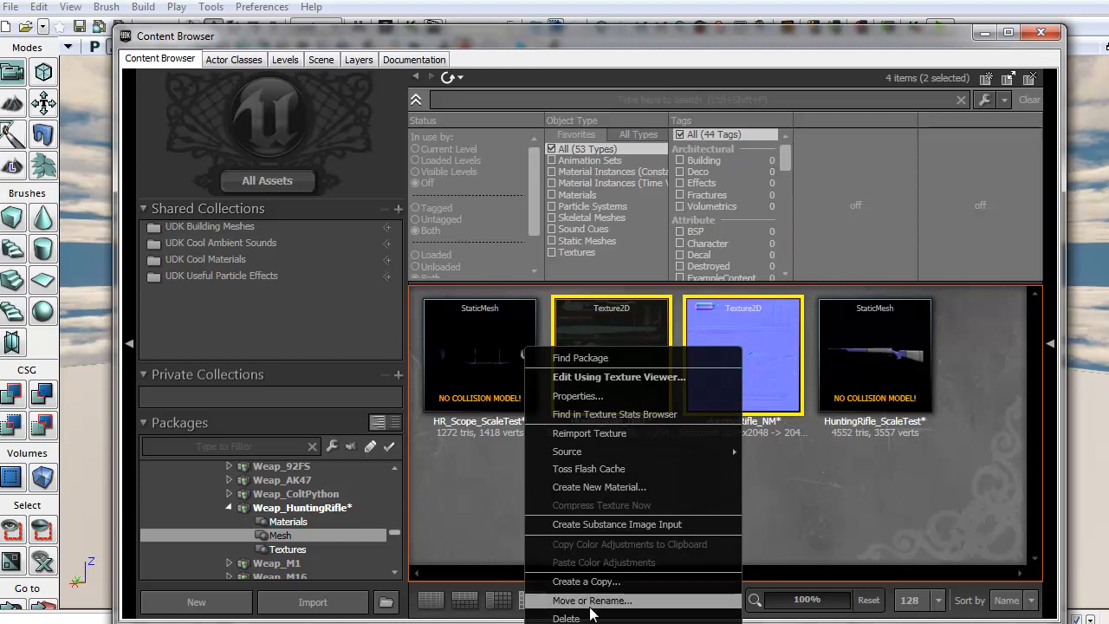
{"action": "left_click", "coordinate": [590, 602]}
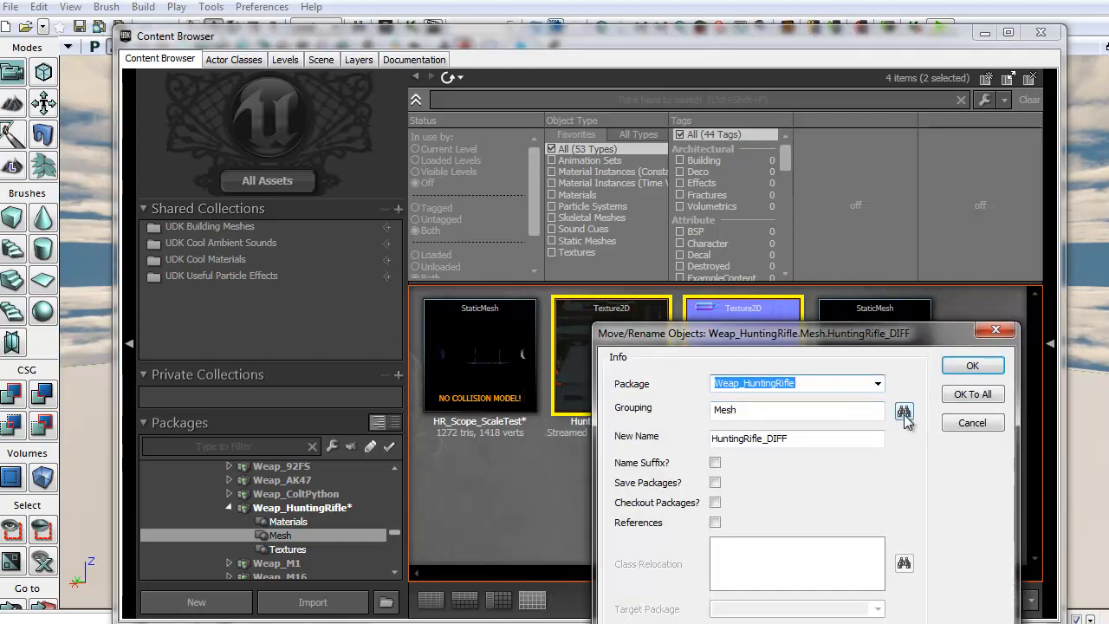
{"action": "left_click", "coordinate": [907, 208]}
{"action": "left_click", "coordinate": [671, 367]}
{"action": "left_click", "coordinate": [887, 293]}
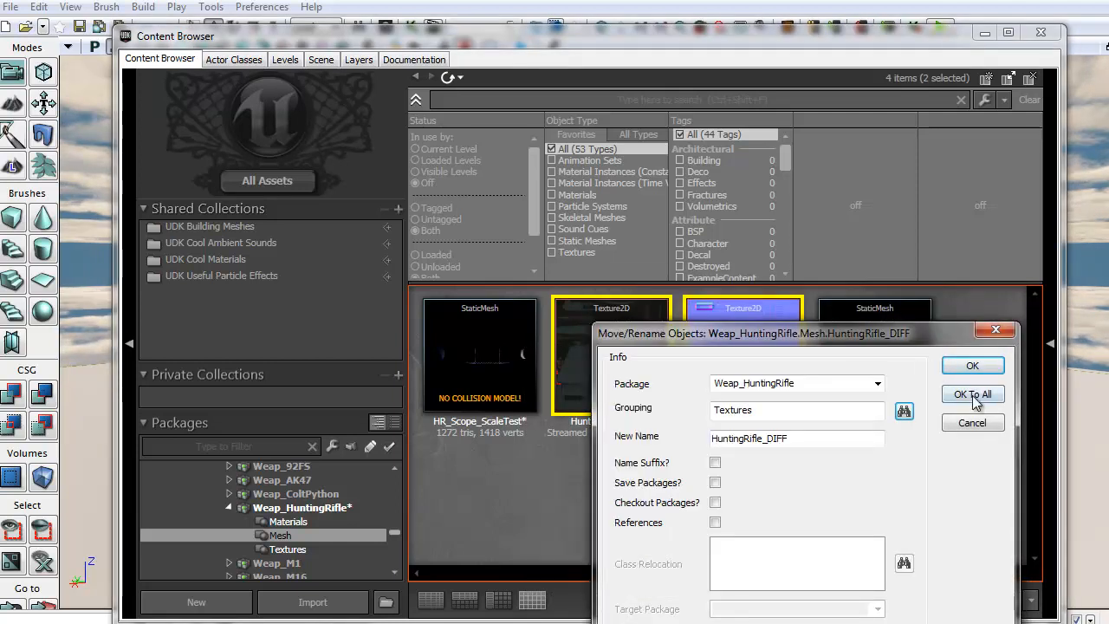
{"action": "left_click", "coordinate": [973, 394]}
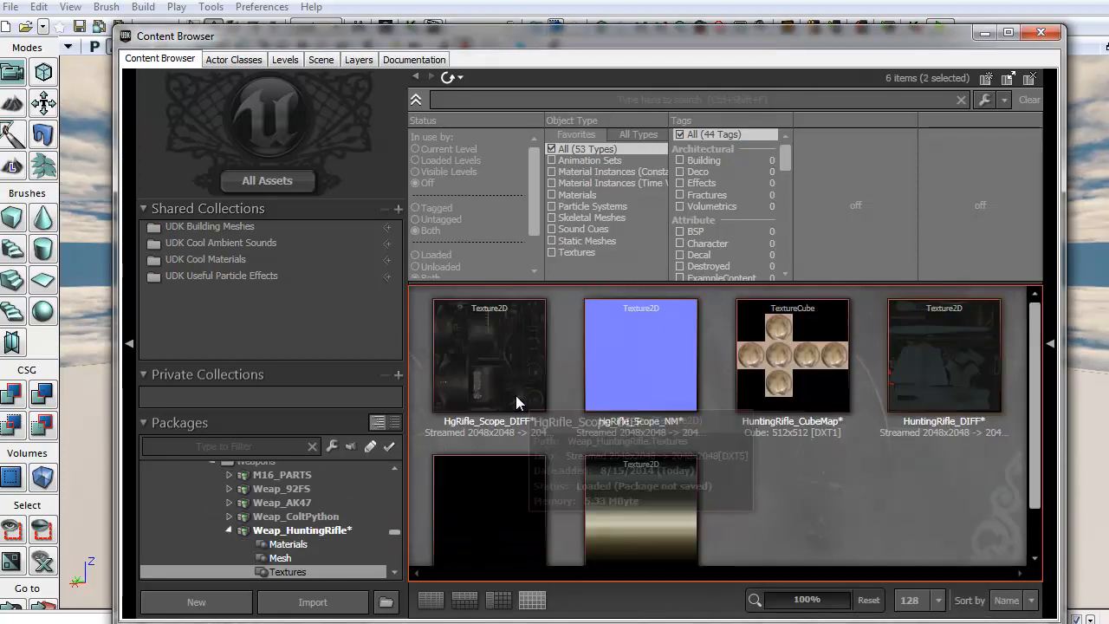
{"action": "left_click", "coordinate": [775, 489]}
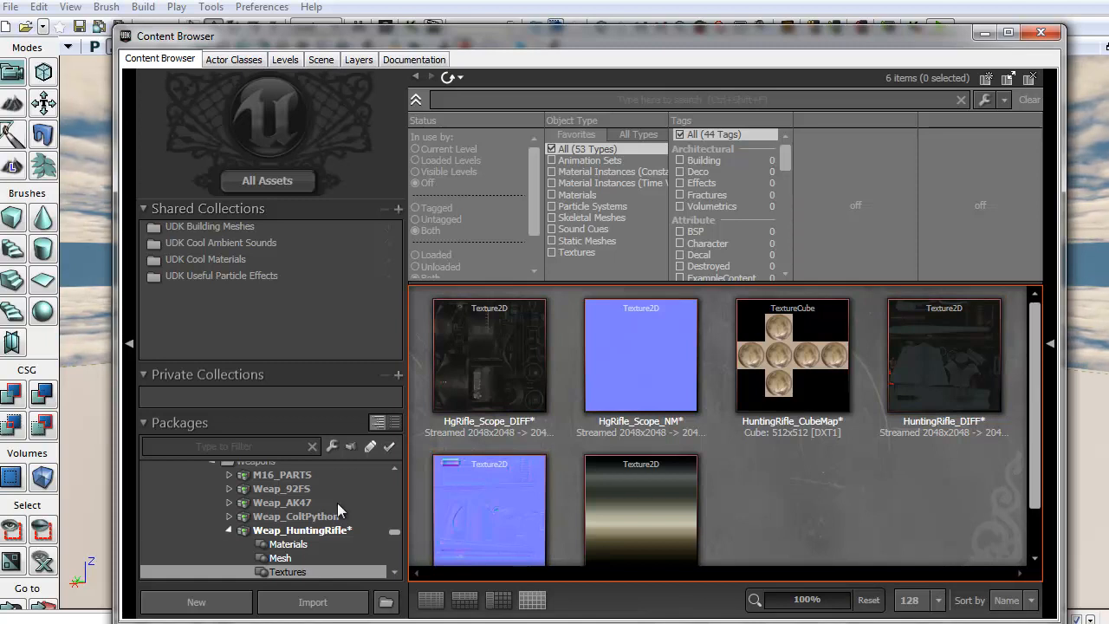
Open the HuntingRifle_Mat material, check which texture its normal map sample references, and return to the Content Browser
{"action": "left_click", "coordinate": [305, 544]}
{"action": "left_click", "coordinate": [609, 361]}
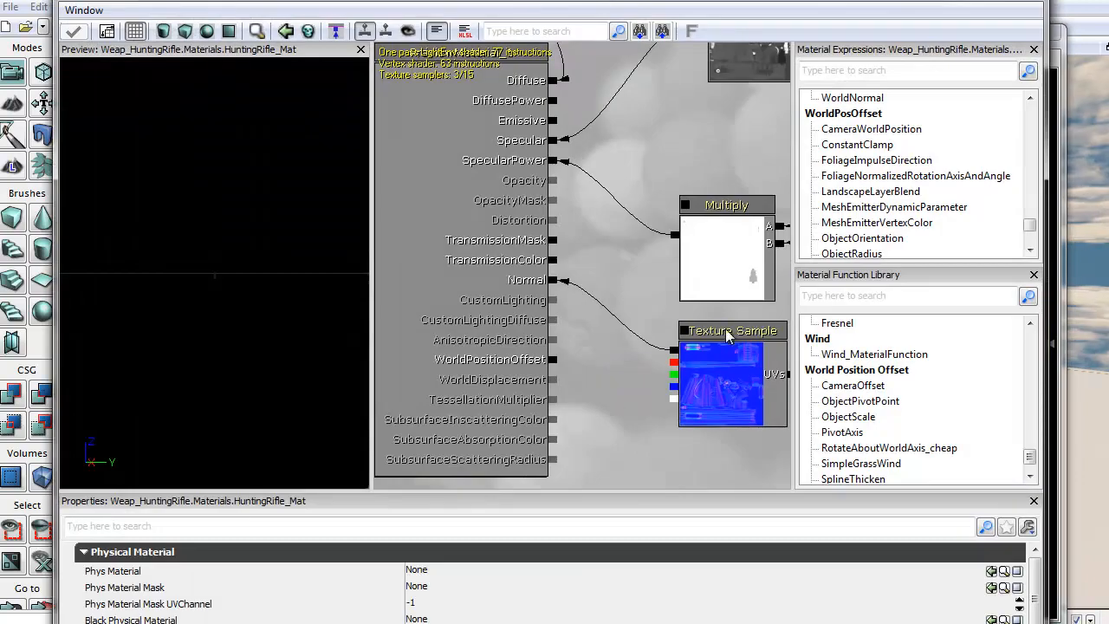
{"action": "left_click", "coordinate": [720, 354]}
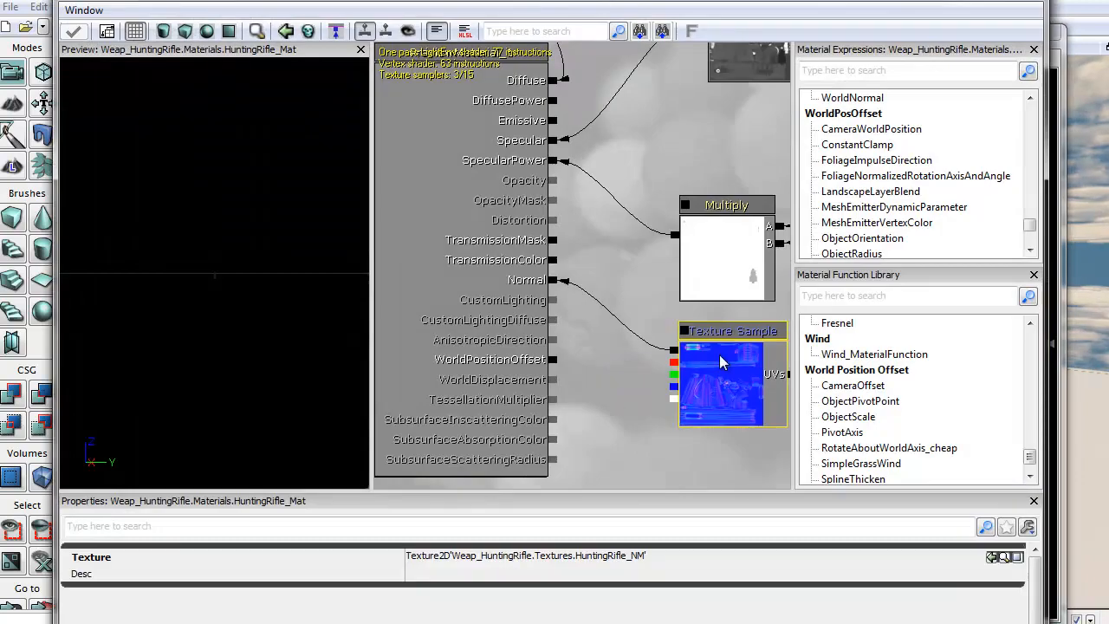
{"action": "left_click", "coordinate": [538, 556]}
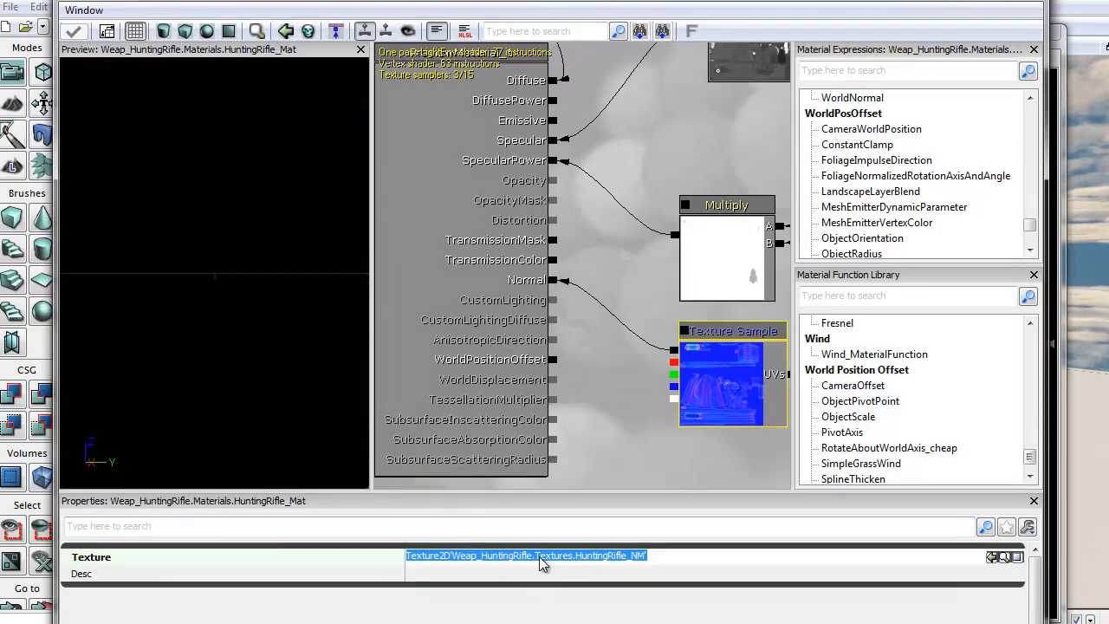
{"action": "left_click", "coordinate": [538, 559]}
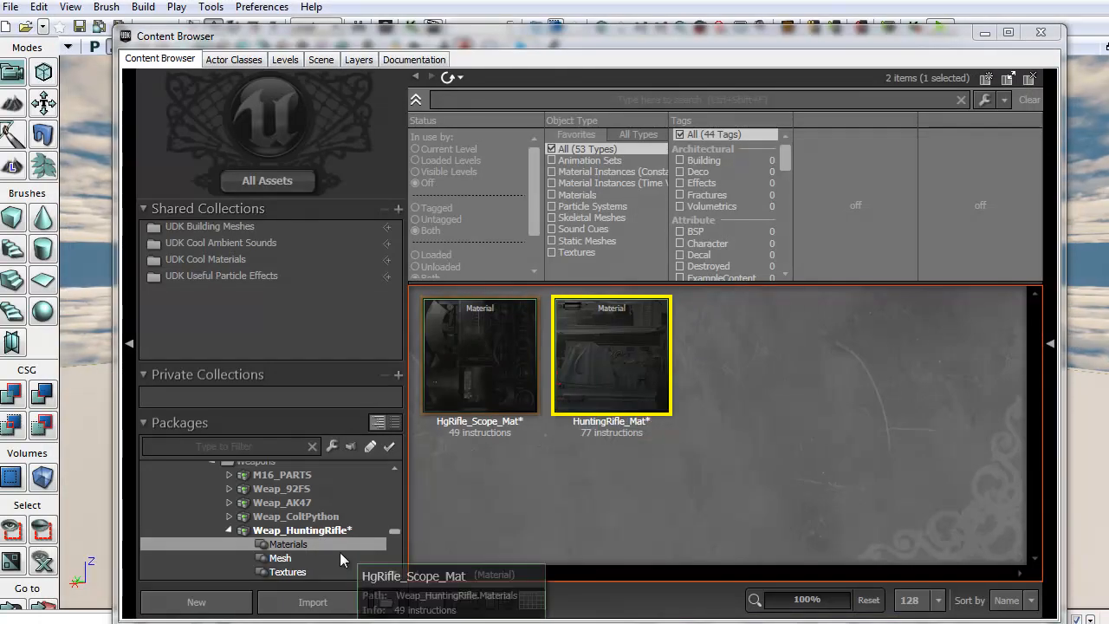
Reimport the HuntingRifle_DIFF and HuntingRifle_NM textures from the Textures group
{"action": "left_click", "coordinate": [287, 572]}
{"action": "scroll", "coordinate": [814, 517], "scroll_direction": "down", "scroll_amount": 1}
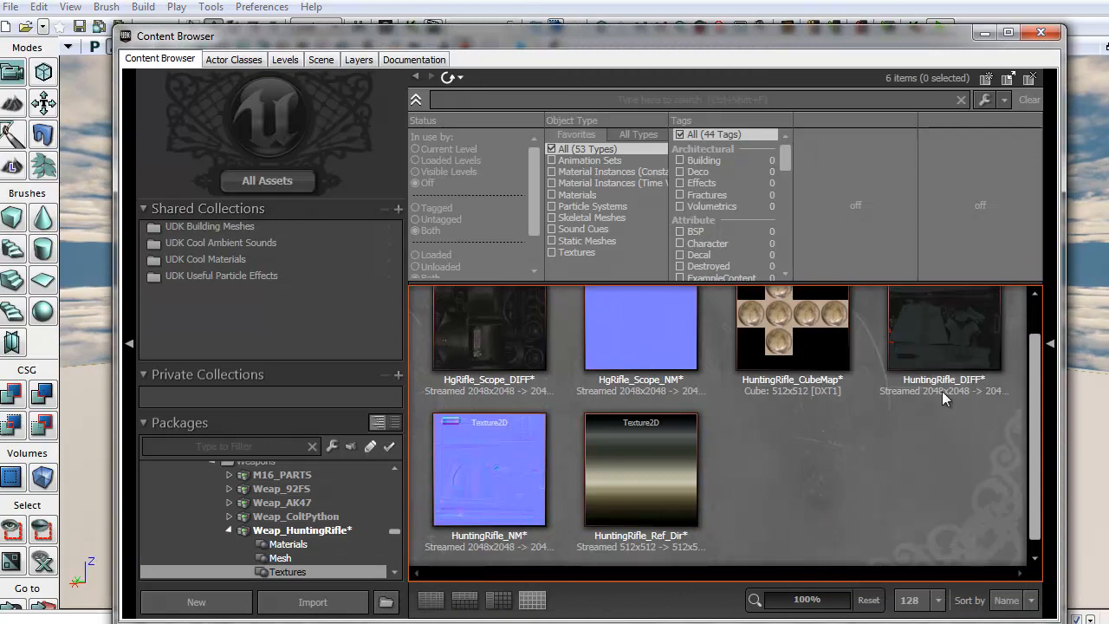
{"action": "left_click", "coordinate": [957, 323]}
{"action": "left_click", "coordinate": [524, 501], "text": "ctrl"}
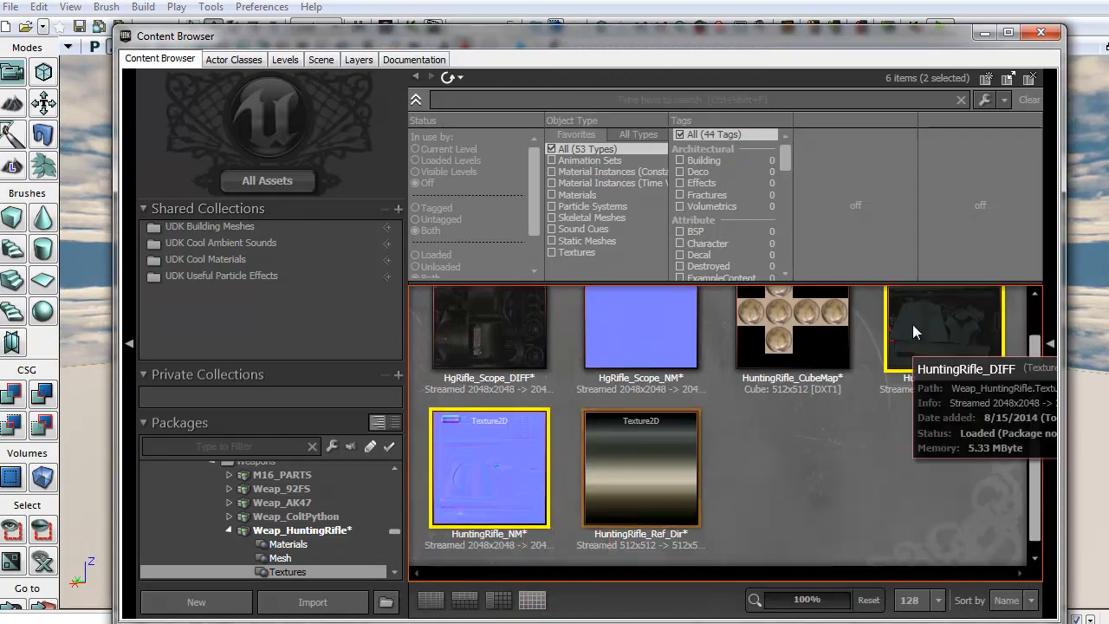
{"action": "right_click", "coordinate": [936, 295]}
{"action": "left_click", "coordinate": [800, 384]}
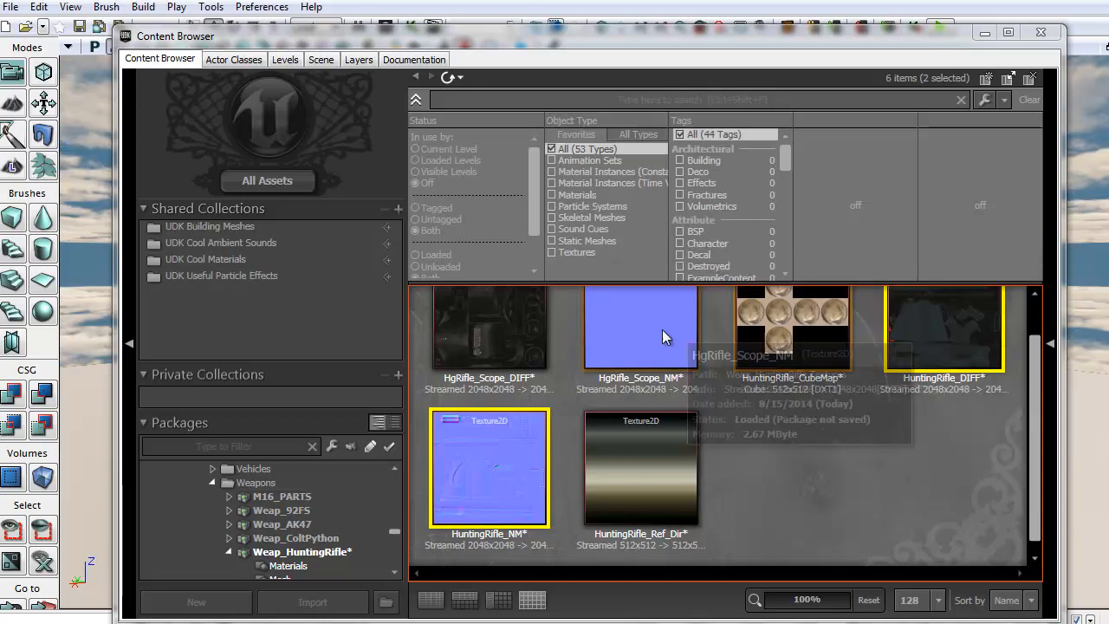
Save the Weap_HuntingRifle package and close the Content Browser
{"action": "right_click", "coordinate": [303, 553]}
{"action": "left_click", "coordinate": [178, 564]}
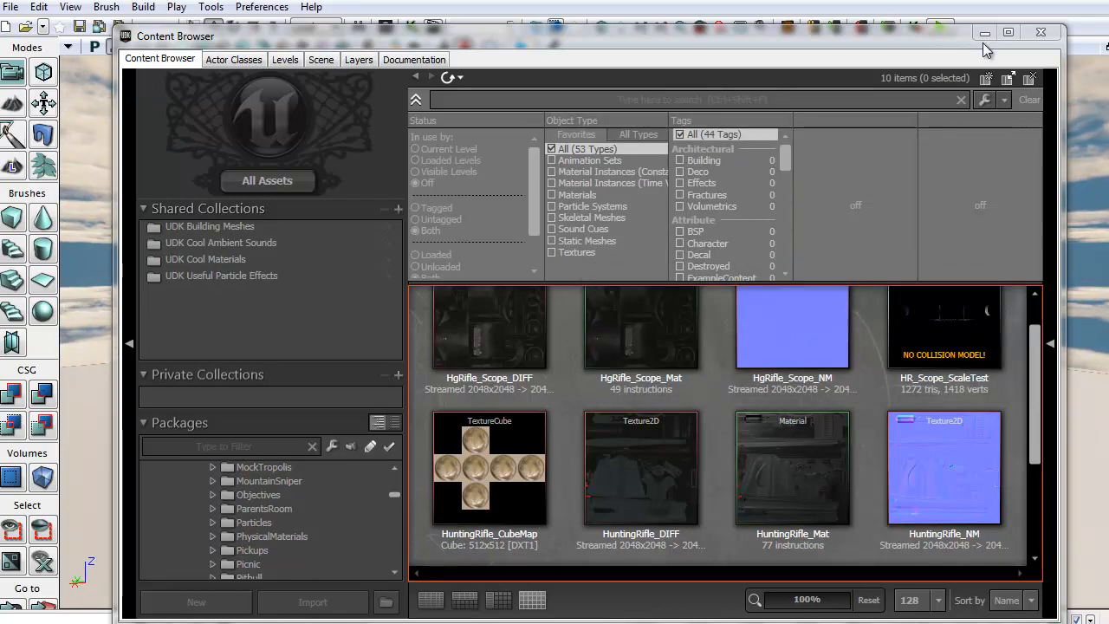
{"action": "left_click", "coordinate": [1040, 32]}
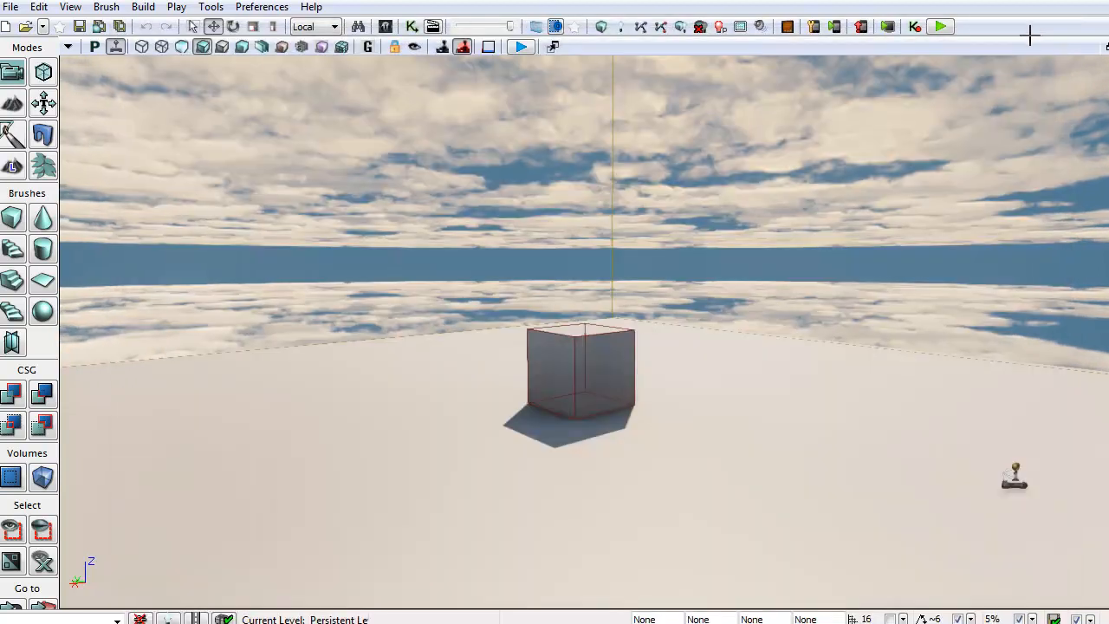
Reopen the Content Browser, inspect the HR_Scope_ScaleTest static mesh in its editor, and close the editor
{"action": "right_click_drag", "start_coordinate": [725, 369], "coordinate": [714, 396]}
{"action": "key", "text": "ctrl+shift+f"}
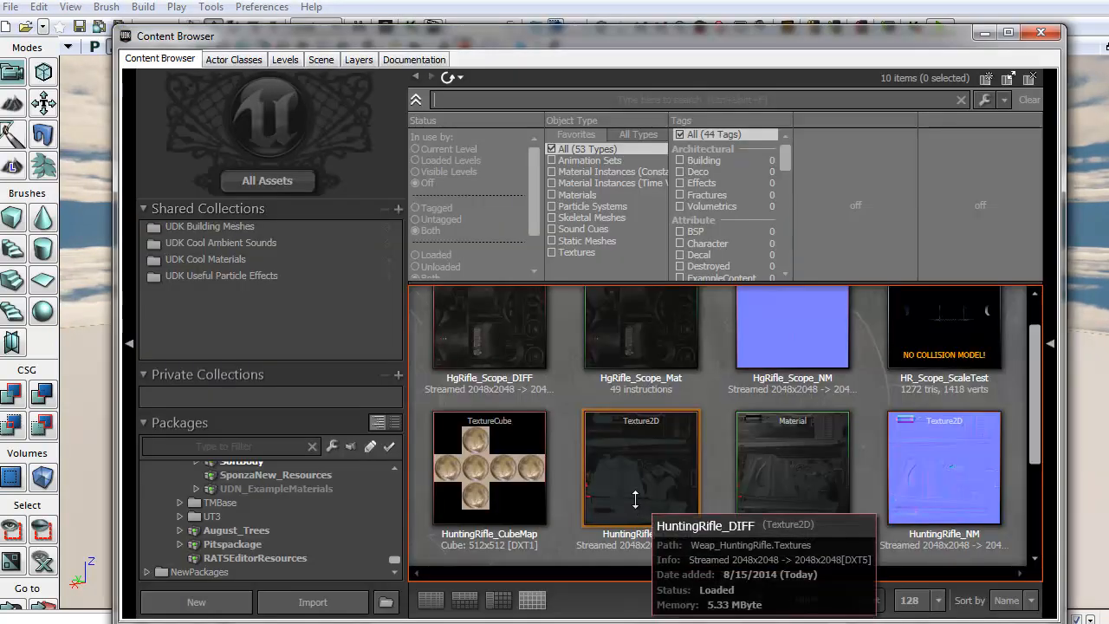
{"action": "scroll", "coordinate": [265, 539], "scroll_direction": "up", "scroll_amount": 5}
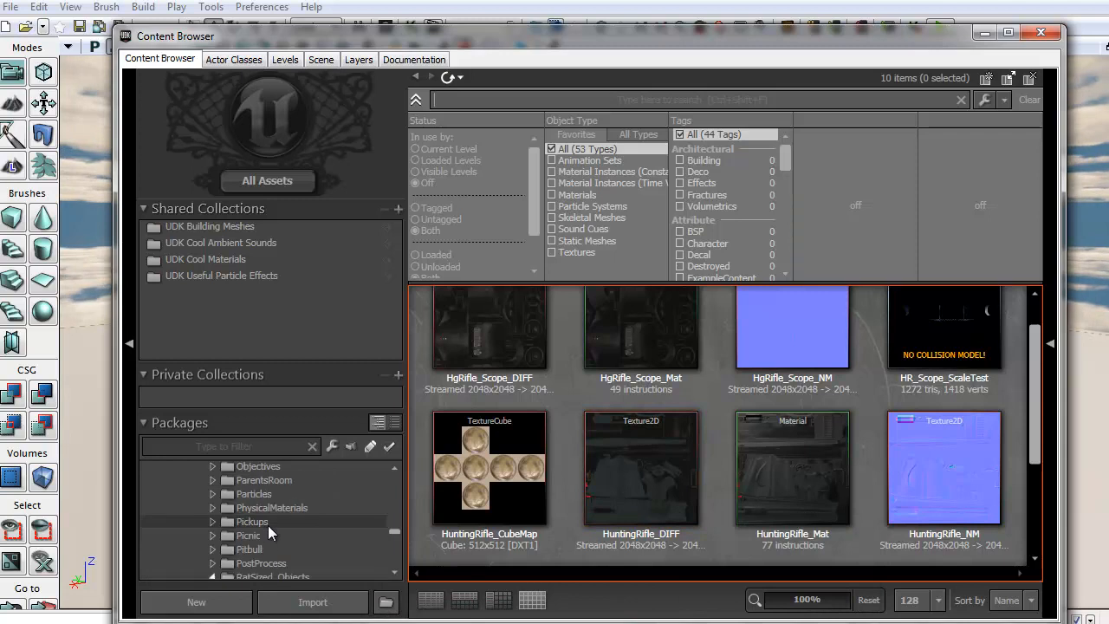
{"action": "mouse_move", "coordinate": [1034, 407]}
{"action": "left_mouse_down"}
{"action": "mouse_move", "coordinate": [1026, 468]}
{"action": "mouse_move", "coordinate": [1030, 400]}
{"action": "left_mouse_up"}
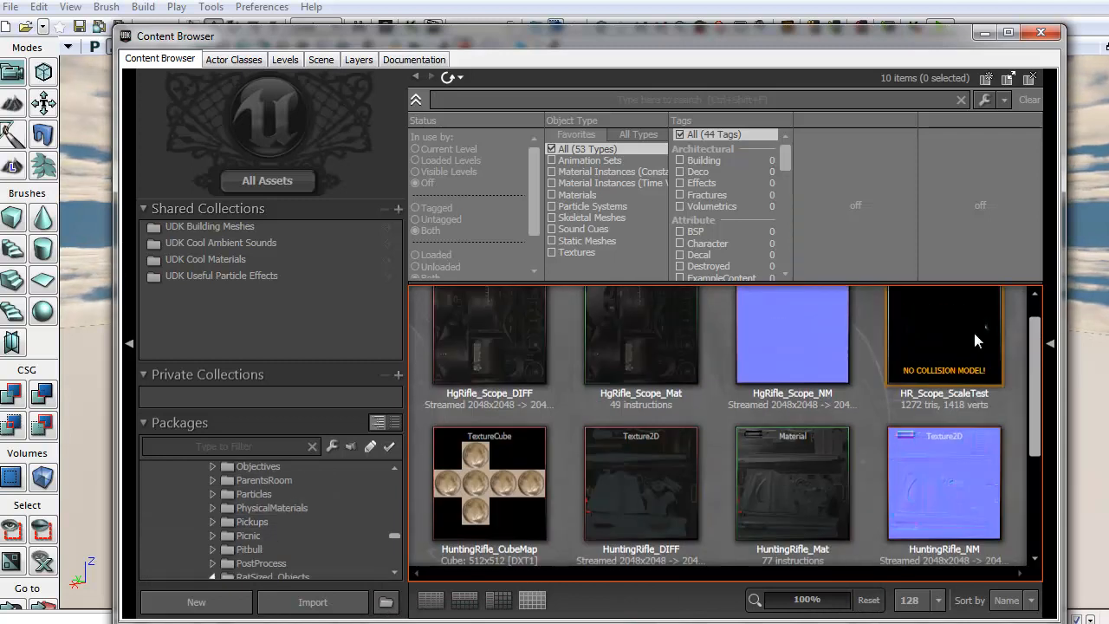
{"action": "left_click", "coordinate": [982, 351]}
{"action": "double_click", "coordinate": [949, 364]}
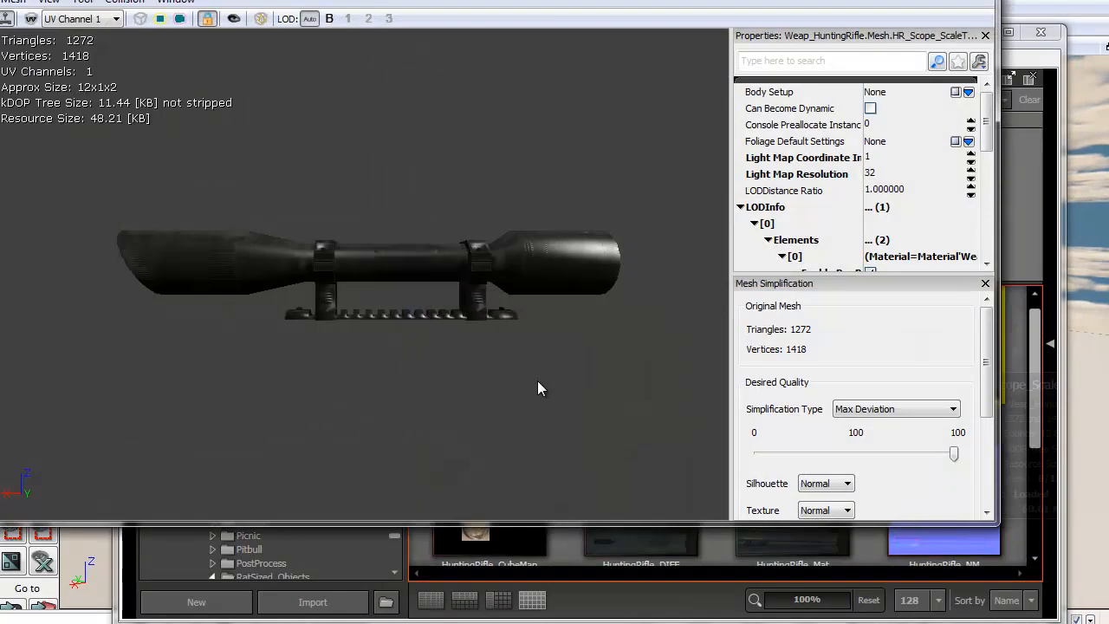
{"action": "left_click_drag", "start_coordinate": [473, 339], "coordinate": [432, 339]}
{"action": "scroll", "coordinate": [485, 325], "scroll_direction": "down", "scroll_amount": 4}
{"action": "scroll", "coordinate": [483, 328], "scroll_direction": "up", "scroll_amount": 1}
{"action": "left_click_drag", "start_coordinate": [780, 0], "coordinate": [638, 2]}
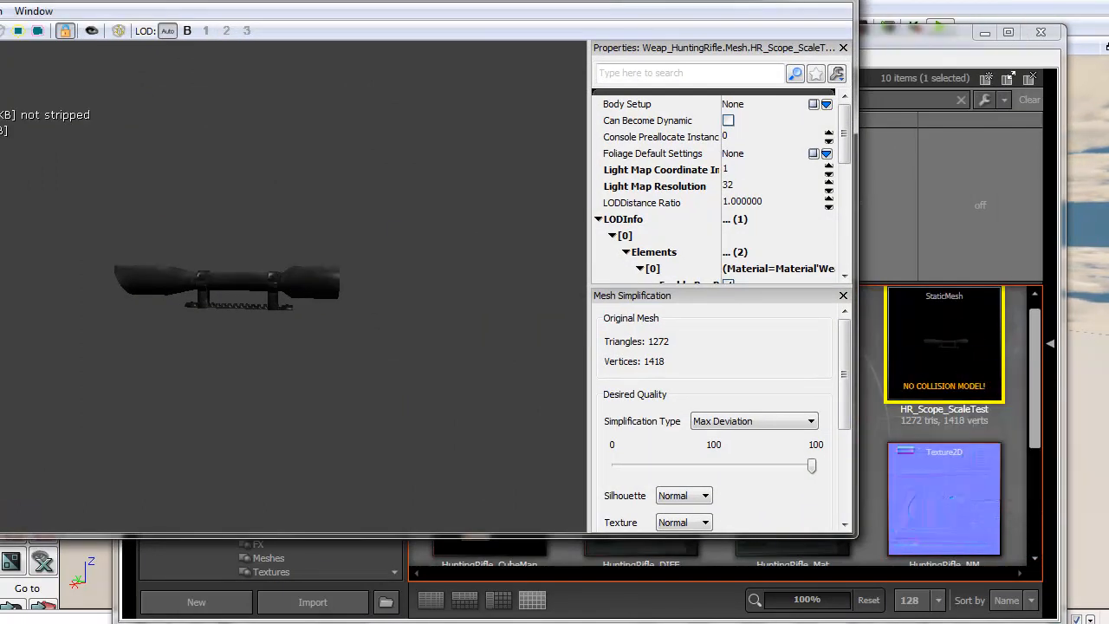
{"action": "left_click", "coordinate": [833, 0]}
Place the HR_Scope_ScaleTest mesh on the level floor and close the Content Browser
{"action": "left_click_drag", "start_coordinate": [753, 43], "coordinate": [355, 63]}
{"action": "left_click_drag", "start_coordinate": [535, 365], "coordinate": [773, 399]}
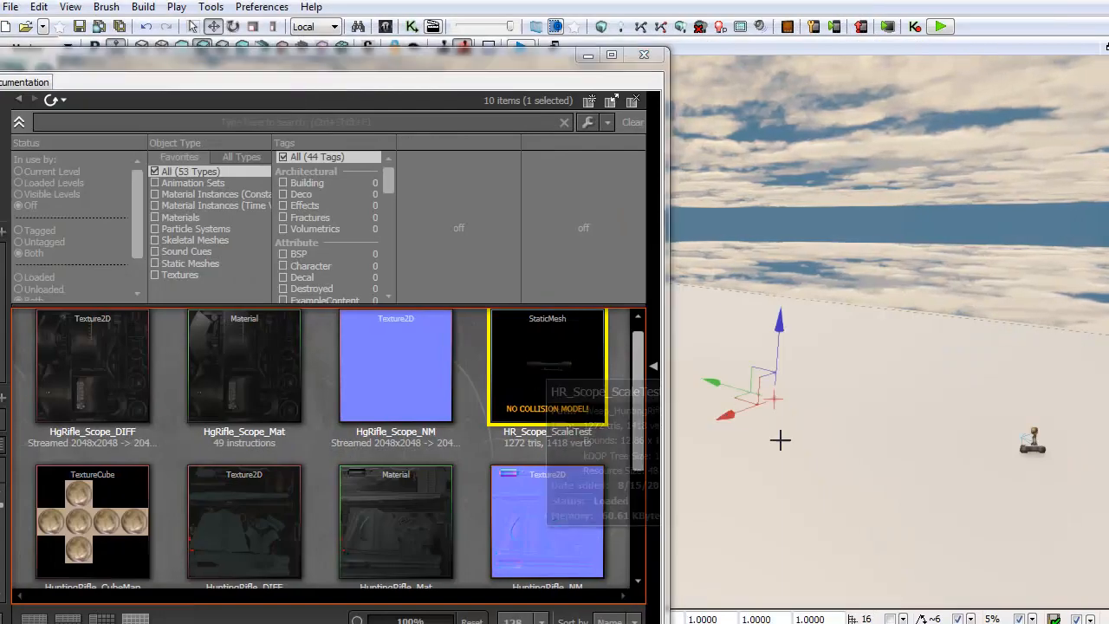
{"action": "left_click", "coordinate": [643, 53]}
Scale the placed scope mesh up uniformly to about 82.56 and view it up close
{"action": "key", "text": "space"}
{"action": "key", "text": "space"}
{"action": "left_click_drag", "start_coordinate": [827, 55], "coordinate": [978, 52]}
{"action": "right_click_drag", "start_coordinate": [748, 260], "coordinate": [690, 320]}
{"action": "left_click", "coordinate": [778, 254]}
{"action": "left_click", "coordinate": [689, 406]}
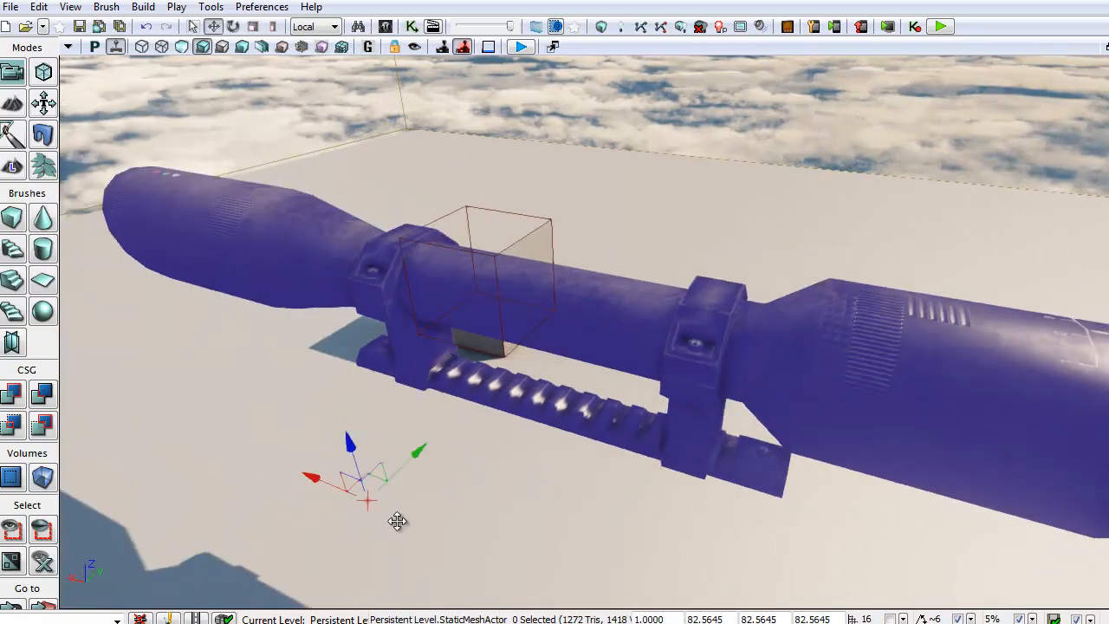
Examine the enlarged scope's surface detail up close, including the mount screws, the knurled rings and the coloured dots
{"action": "left_click_drag", "start_coordinate": [420, 556], "coordinate": [244, 598]}
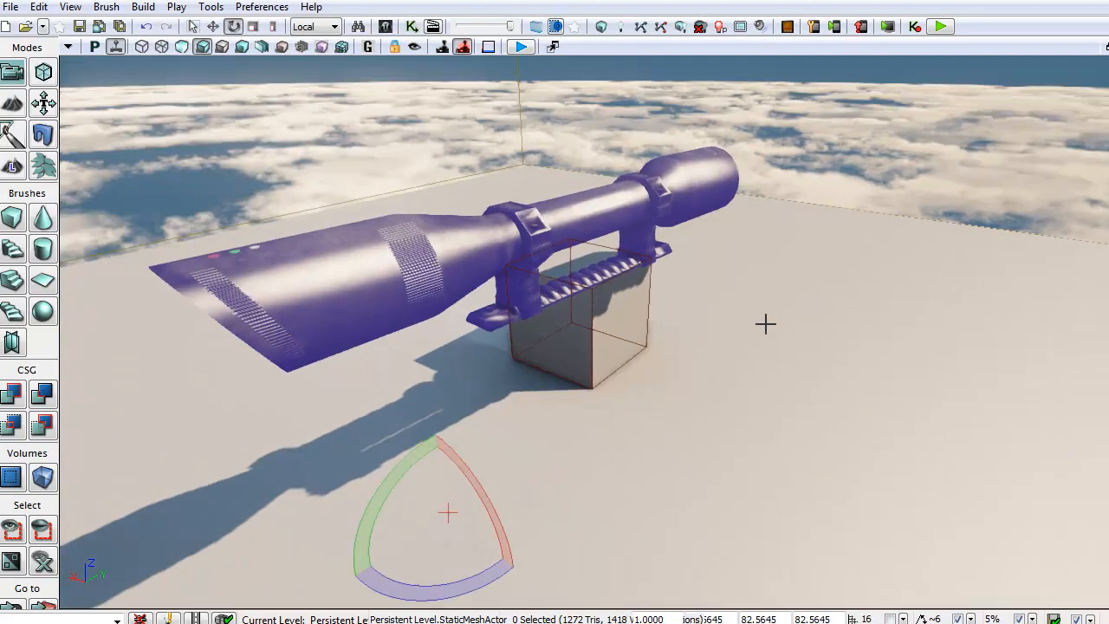
{"action": "left_click_drag", "start_coordinate": [766, 324], "coordinate": [743, 406]}
{"action": "right_click_drag", "start_coordinate": [660, 336], "coordinate": [588, 313]}
{"action": "right_click_drag", "start_coordinate": [799, 305], "coordinate": [839, 308]}
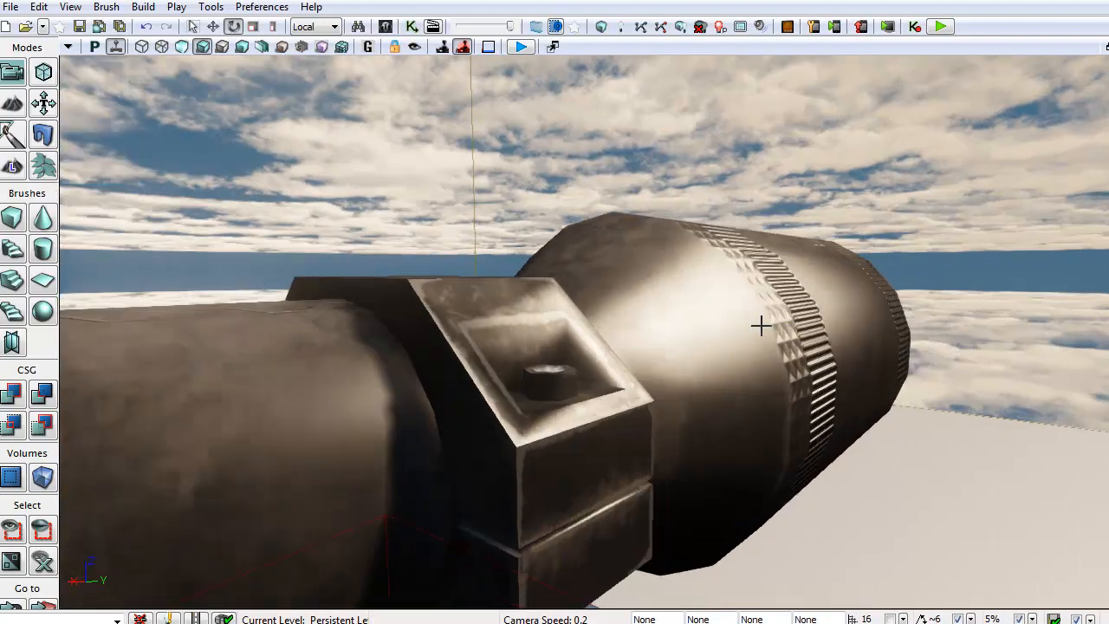
{"action": "right_click_drag", "start_coordinate": [761, 325], "coordinate": [644, 331]}
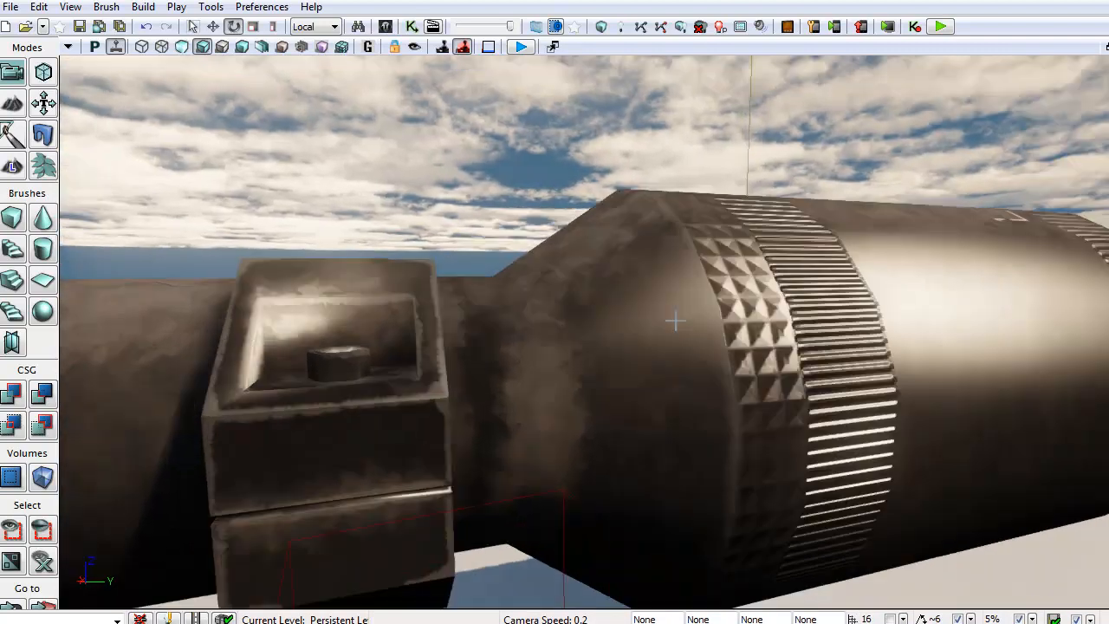
{"action": "right_click_drag", "start_coordinate": [712, 316], "coordinate": [792, 450]}
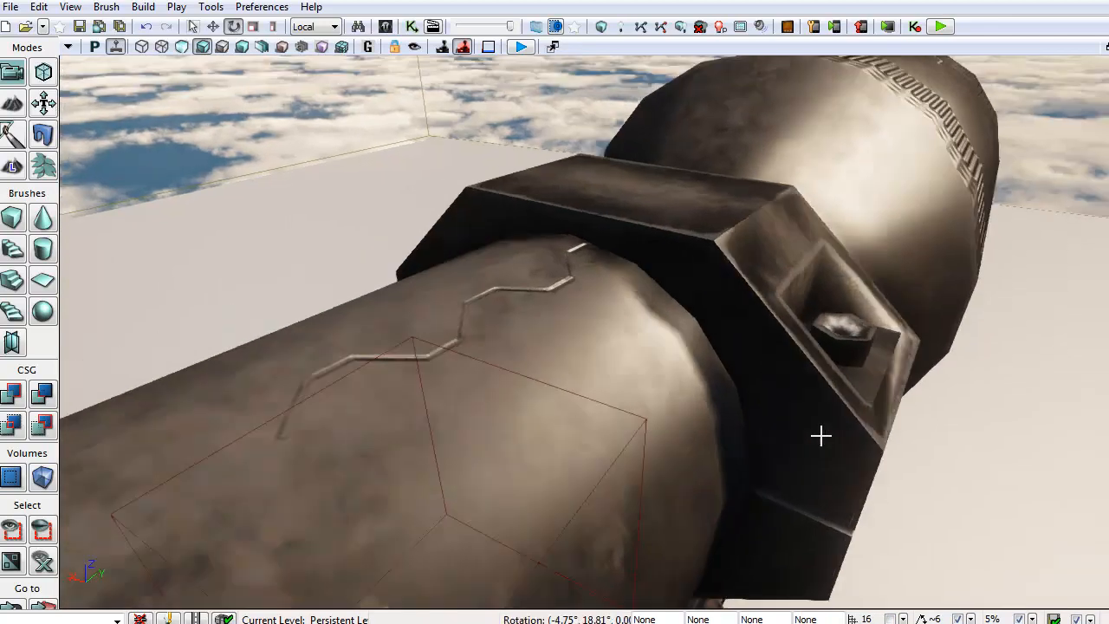
{"action": "right_click_drag", "start_coordinate": [744, 403], "coordinate": [309, 393]}
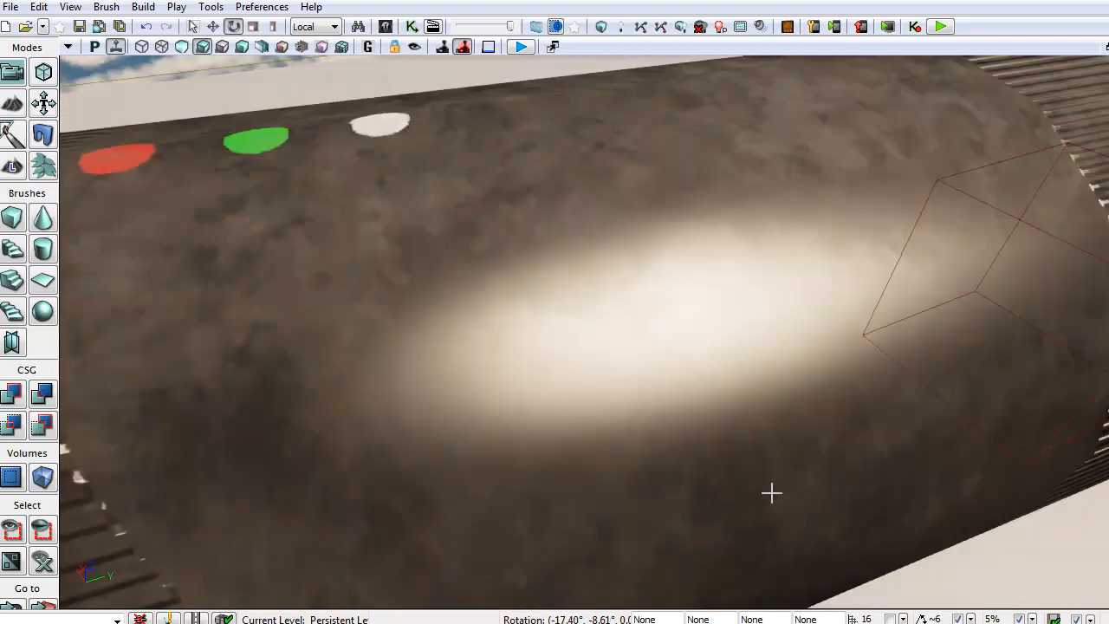
{"action": "right_click_drag", "start_coordinate": [772, 494], "coordinate": [892, 483]}
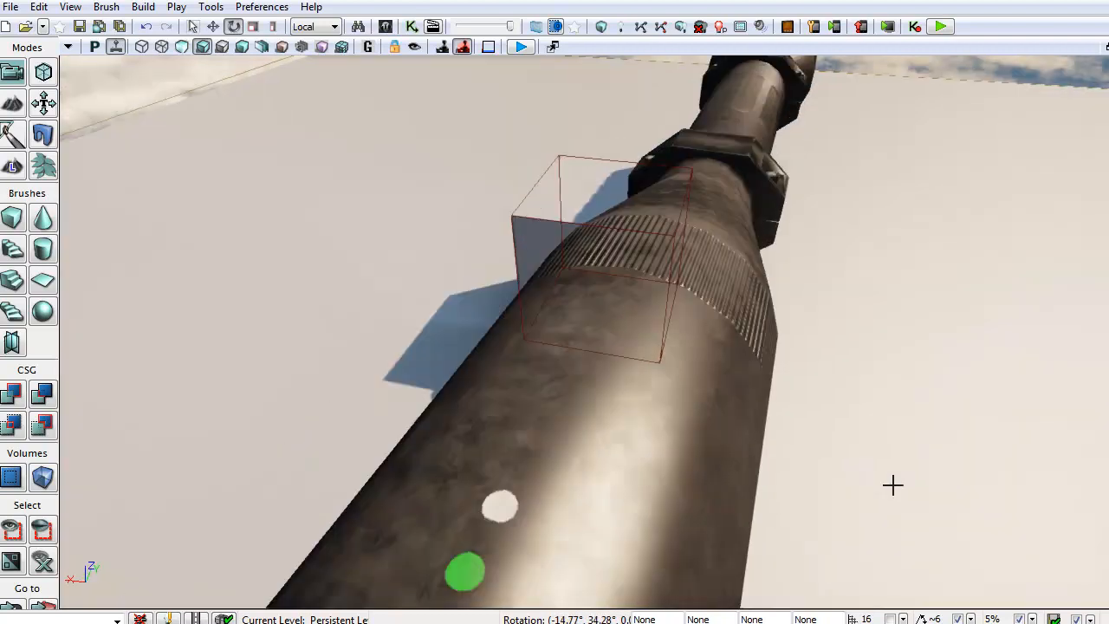
Orbit and fly around the enlarged scope in the level, checking the whole mesh and its rail from a distance
{"action": "left_click_drag", "start_coordinate": [1014, 508], "coordinate": [461, 410], "text": "alt"}
{"action": "right_click_drag", "start_coordinate": [461, 410], "coordinate": [1041, 36]}
{"action": "key", "text": "w"}
{"action": "key", "text": "s"}
{"action": "scroll", "coordinate": [91, 297], "scroll_direction": "down", "scroll_amount": 4}
{"action": "key", "text": "w"}
{"action": "key", "text": "w"}
{"action": "key", "text": "w"}
{"action": "key", "text": "s"}
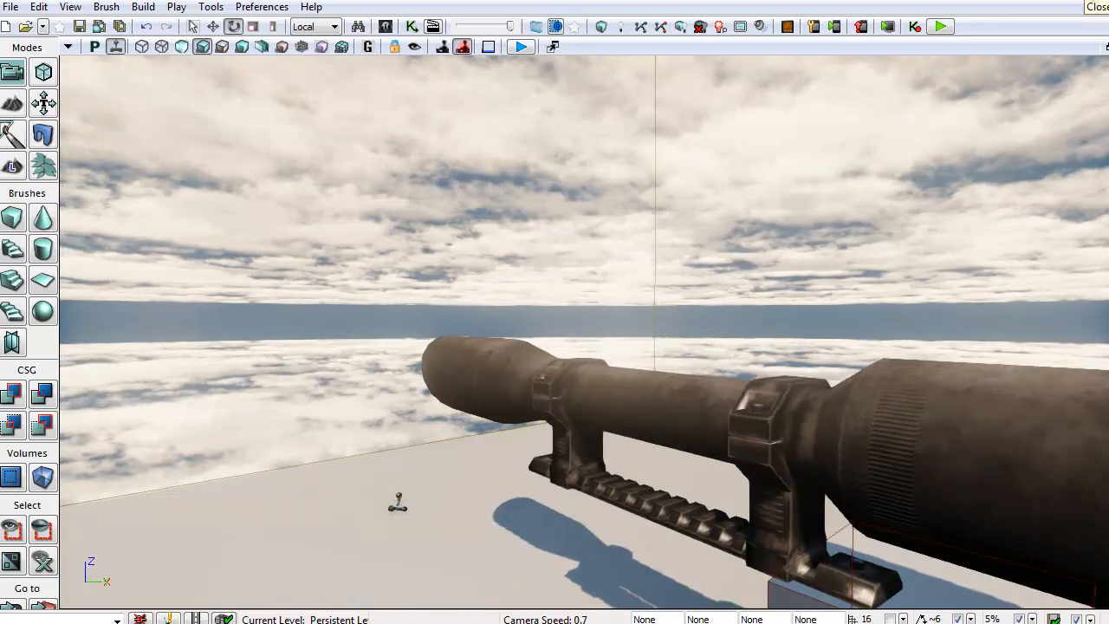
Close the level editor without saving the Untitled_2 and Weap_HuntingRifle packages
{"action": "left_click", "coordinate": [1096, 7]}
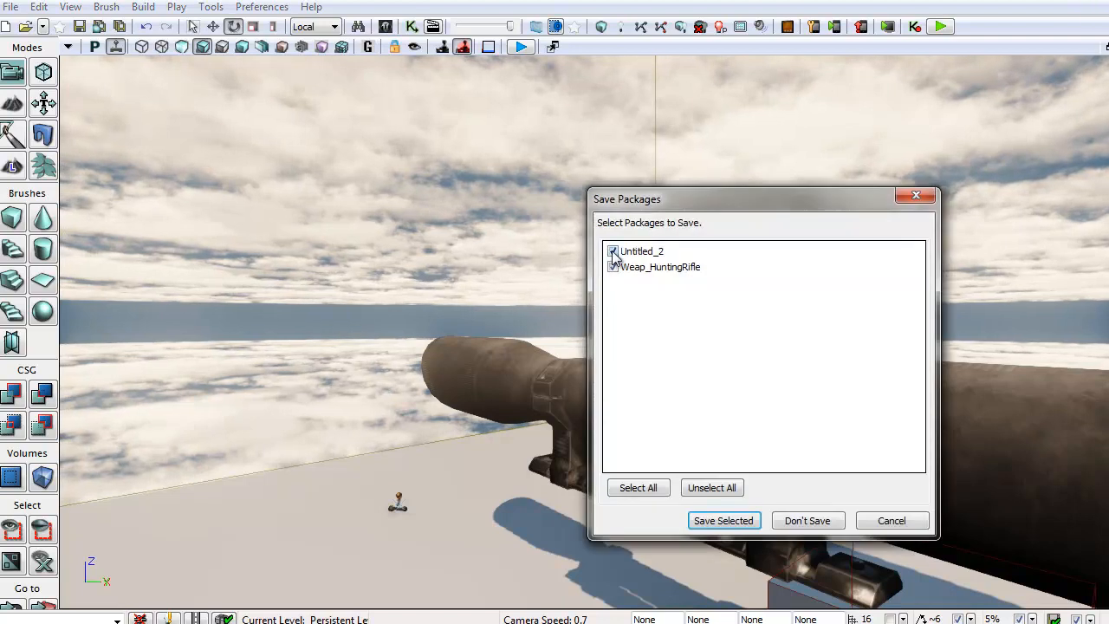
{"action": "left_click", "coordinate": [798, 520]}
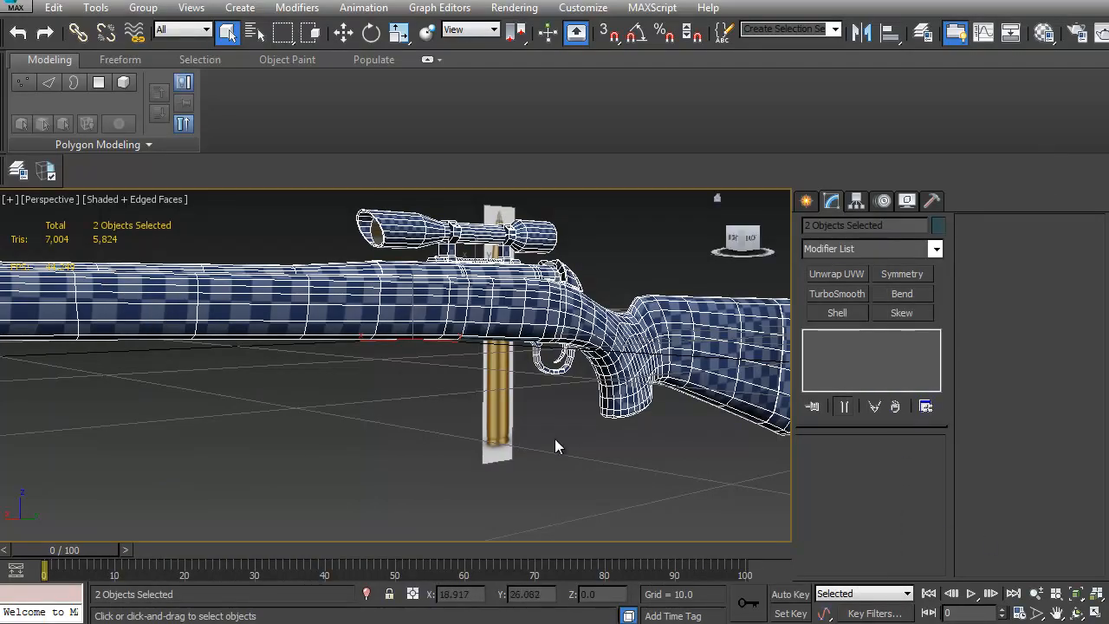
Switch to 3ds Max, show the rifle in wireframe, and rename the lower bullet mesh inside it as Bullet1
{"action": "middle_click_drag", "start_coordinate": [556, 402], "coordinate": [468, 328]}
{"action": "left_click", "coordinate": [468, 328]}
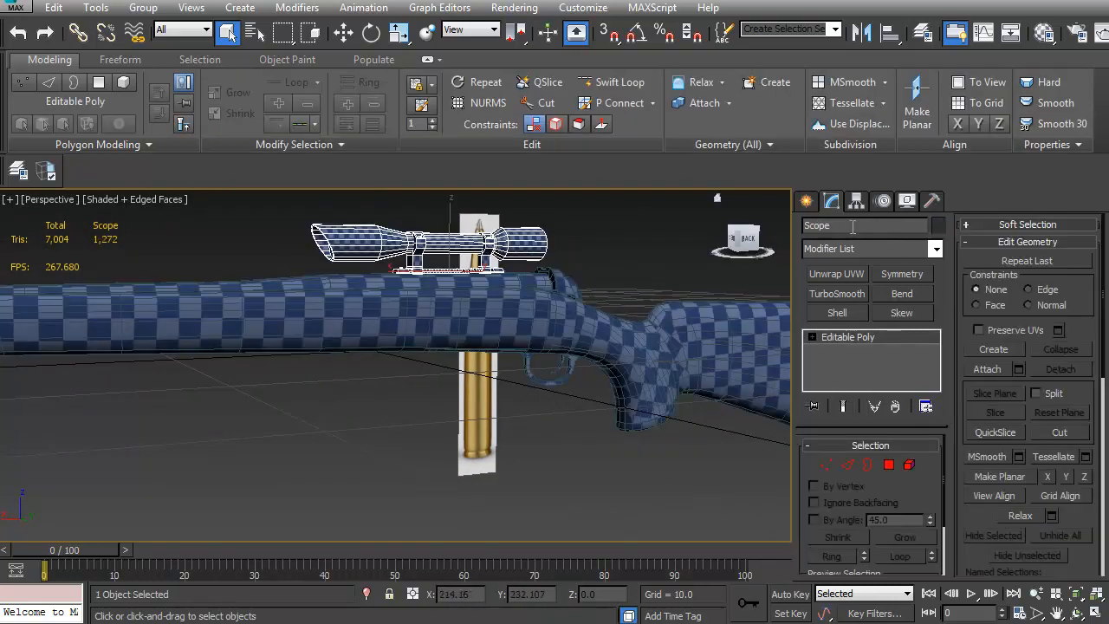
{"action": "middle_click_drag", "start_coordinate": [452, 405], "coordinate": [420, 427]}
{"action": "scroll", "coordinate": [423, 394], "scroll_direction": "up", "scroll_amount": 4}
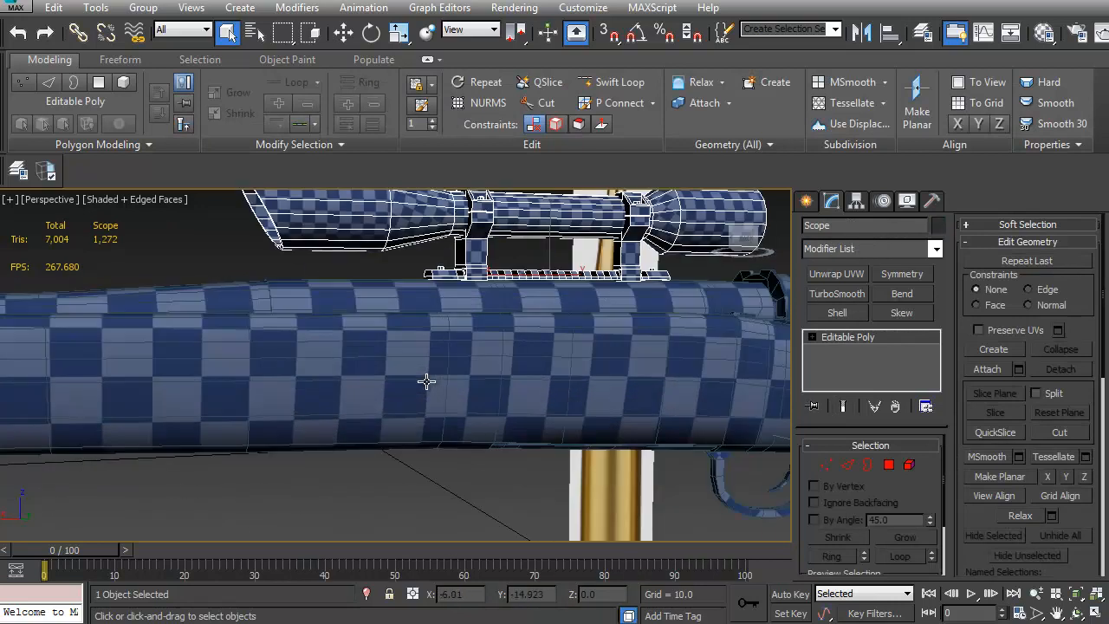
{"action": "key", "text": "F3"}
{"action": "middle_click_drag", "start_coordinate": [493, 391], "coordinate": [447, 400]}
{"action": "left_click", "coordinate": [503, 352]}
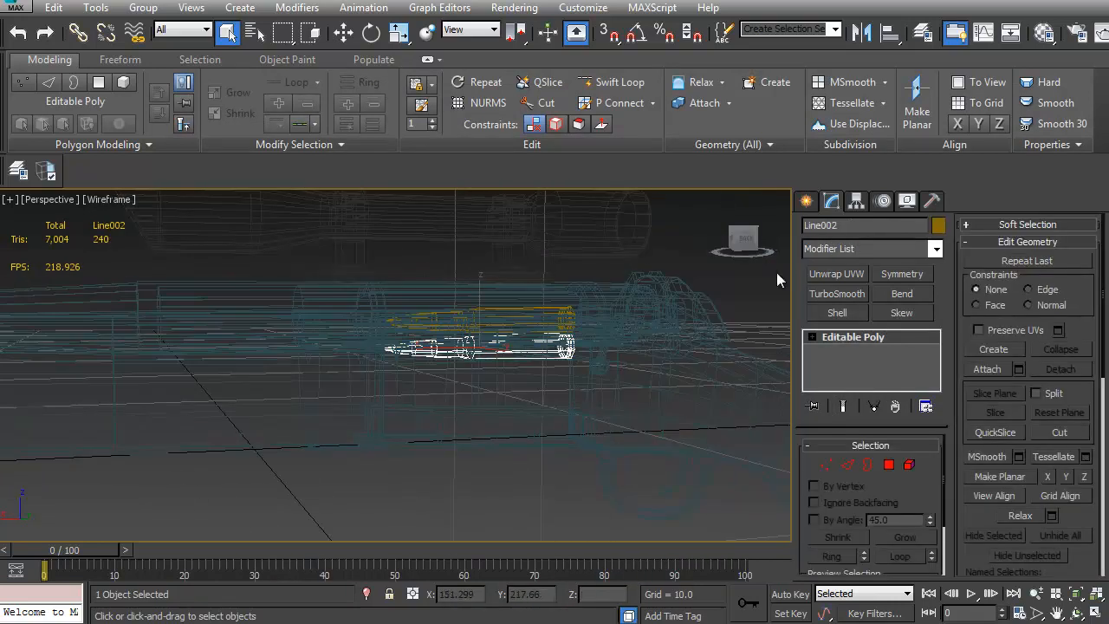
{"action": "left_click", "coordinate": [856, 227]}
{"action": "type", "text": "Bullet"}
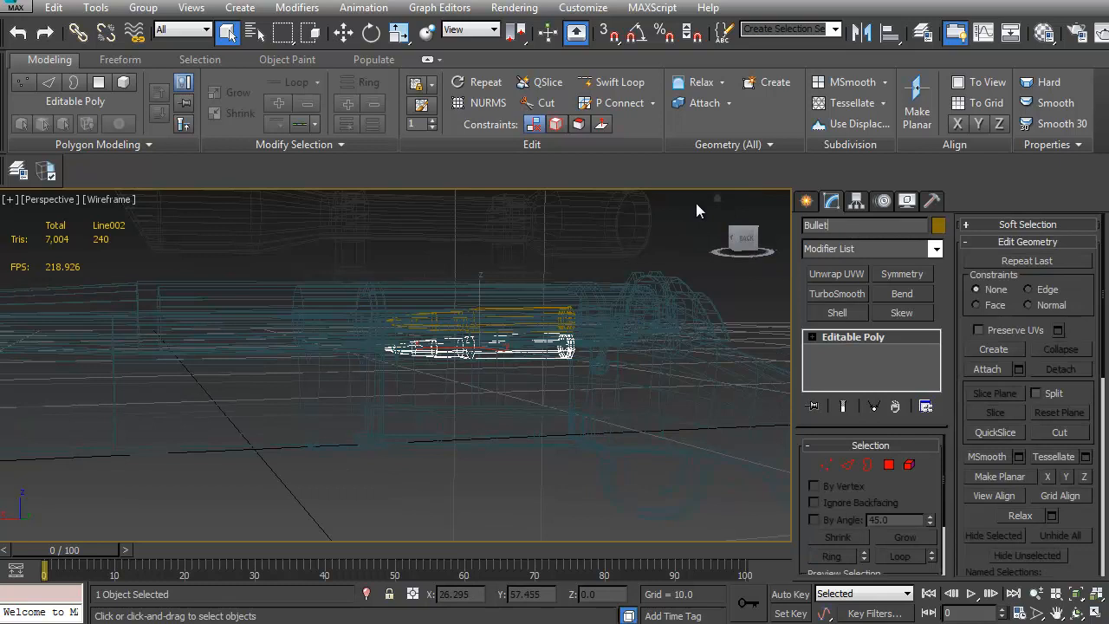
{"action": "type", "text": "1"}
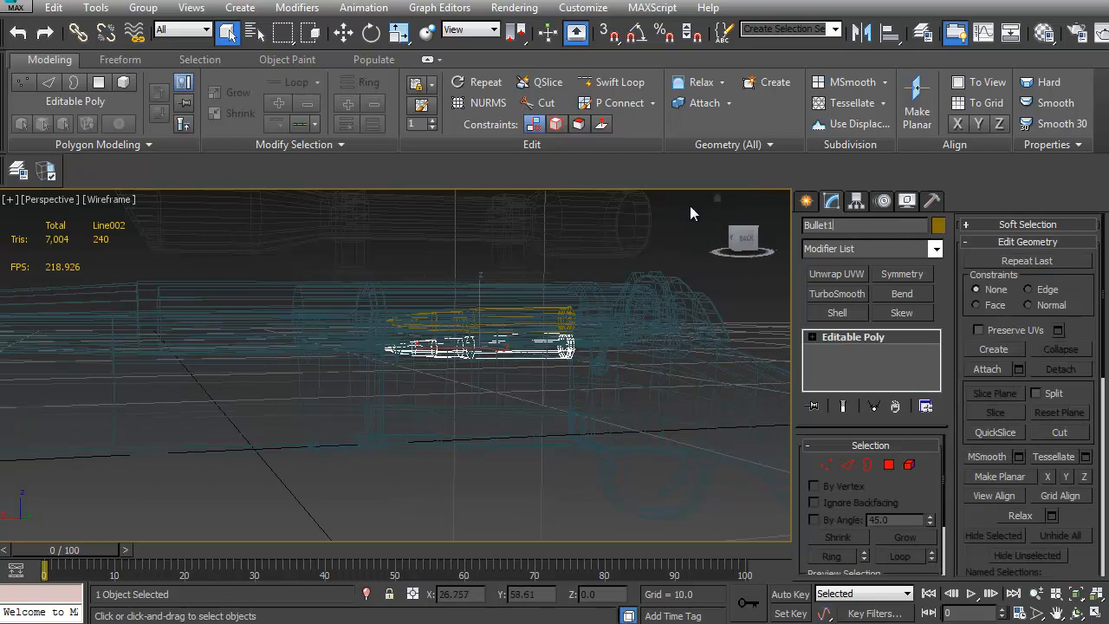
Rename the upper bullet mesh inside the rifle as Bullet2
{"action": "left_click", "coordinate": [527, 319]}
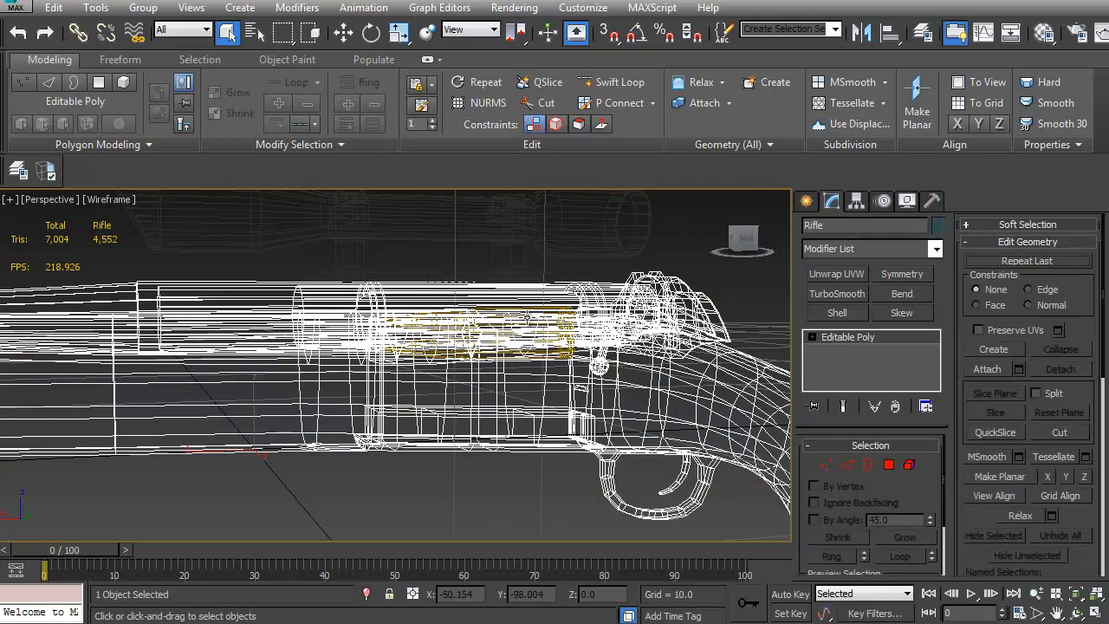
{"action": "left_click", "coordinate": [520, 321]}
{"action": "left_click", "coordinate": [834, 225]}
{"action": "type", "text": "Bullet2"}
Delete the reference plane Plane002 and return the viewport to shaded display
{"action": "mouse_move", "coordinate": [508, 356]}
{"action": "middle_mouse_down"}
{"action": "mouse_move", "coordinate": [509, 345]}
{"action": "mouse_move", "coordinate": [487, 356]}
{"action": "middle_mouse_up"}
{"action": "left_click", "coordinate": [623, 350]}
{"action": "scroll", "coordinate": [623, 349], "scroll_direction": "down", "scroll_amount": 5}
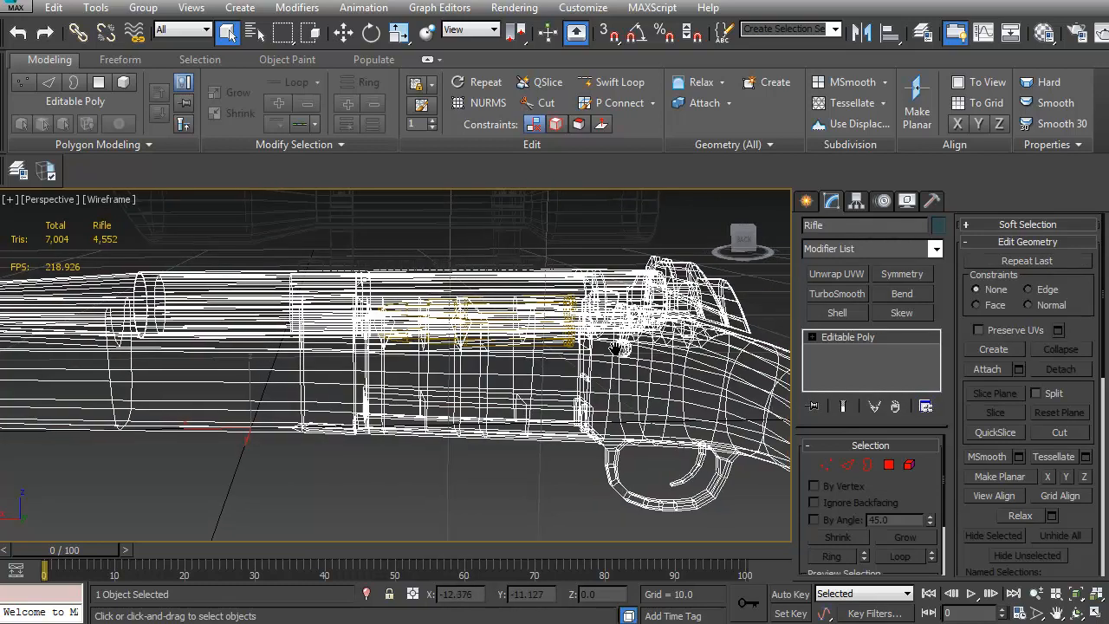
{"action": "mouse_move", "coordinate": [624, 349]}
{"action": "middle_mouse_down", "text": "alt"}
{"action": "mouse_move", "coordinate": [431, 367]}
{"action": "mouse_move", "coordinate": [604, 310]}
{"action": "mouse_move", "coordinate": [577, 315]}
{"action": "mouse_move", "coordinate": [596, 294]}
{"action": "middle_mouse_up", "text": "alt"}
{"action": "left_click", "coordinate": [560, 304]}
{"action": "key", "text": "F3"}
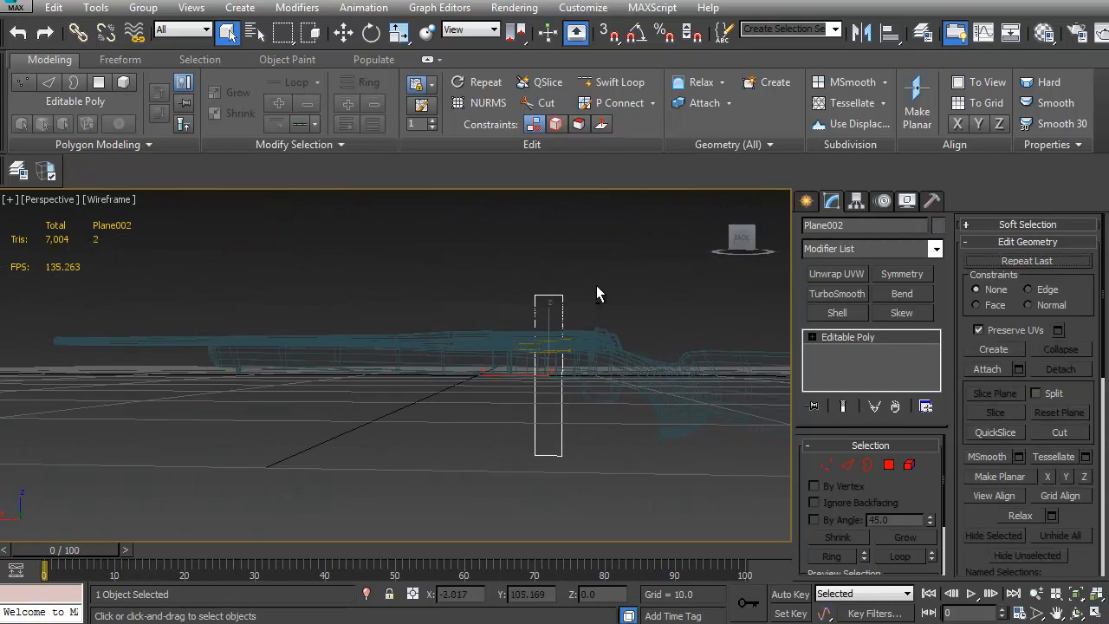
{"action": "left_click", "coordinate": [597, 293]}
{"action": "middle_click_drag", "start_coordinate": [612, 349], "coordinate": [602, 355], "text": "alt"}
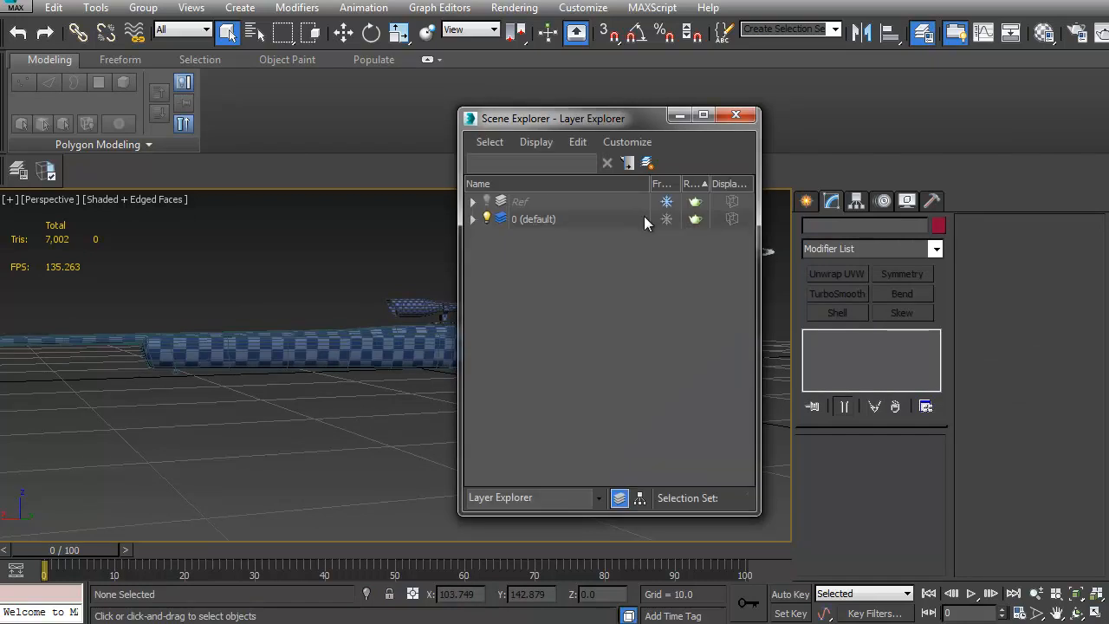
Unhide and unfreeze the Ref layer in the Layer Explorer and delete the large bullet reference image plane
{"action": "left_click", "coordinate": [487, 201]}
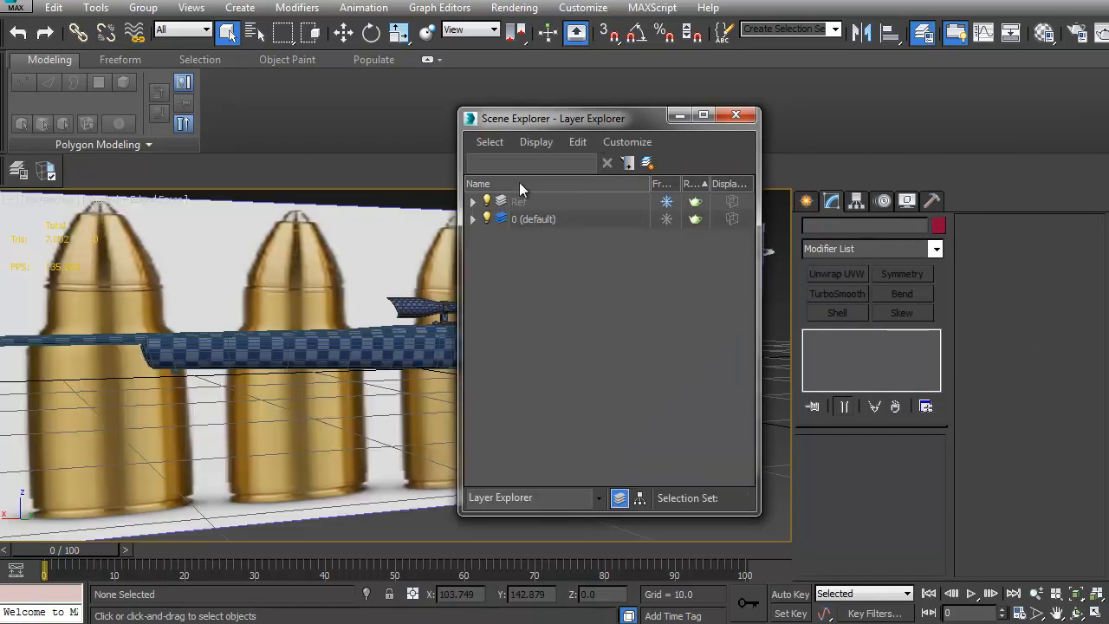
{"action": "left_click", "coordinate": [299, 247]}
{"action": "key", "text": "Delete"}
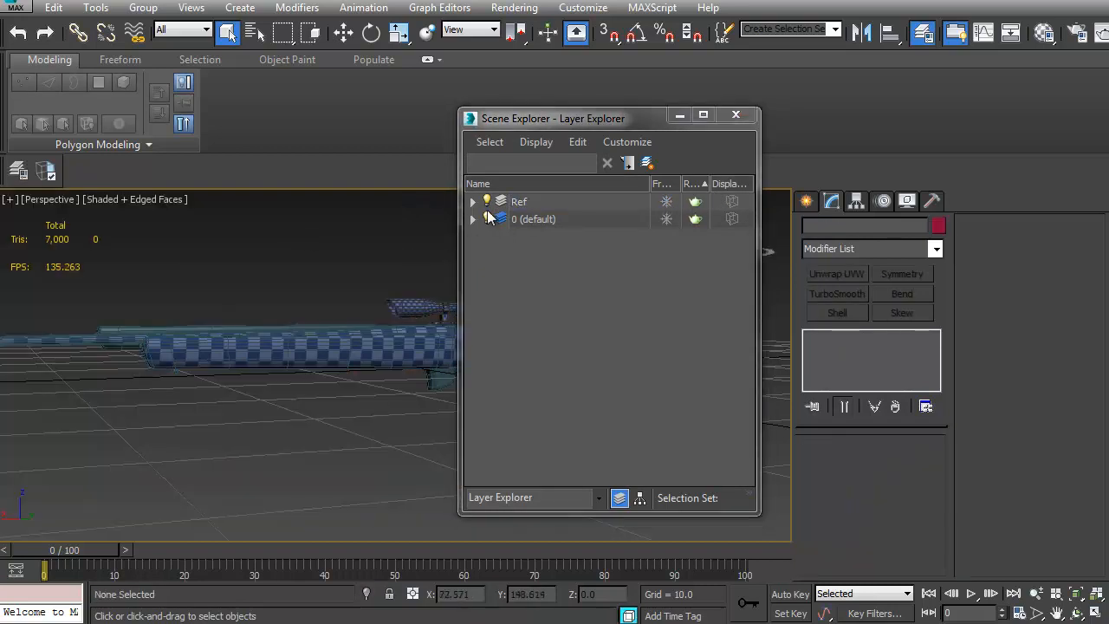
Select the Stock_ORG mesh in the Ref layer, check it in the viewport, and delete it
{"action": "left_click", "coordinate": [526, 201]}
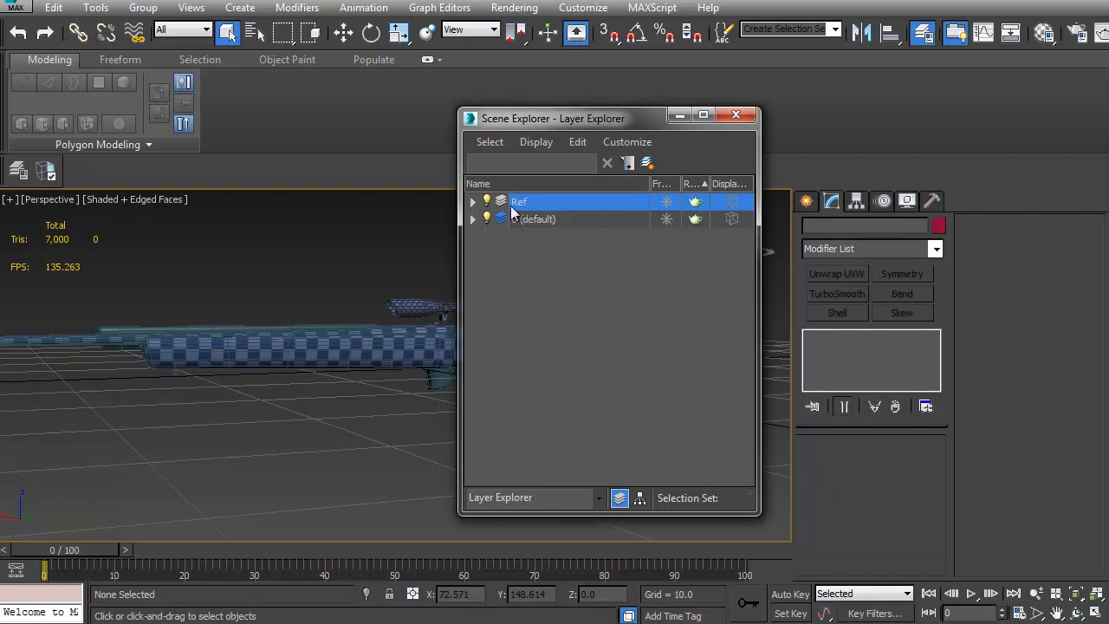
{"action": "left_click", "coordinate": [472, 203]}
{"action": "left_click", "coordinate": [547, 220]}
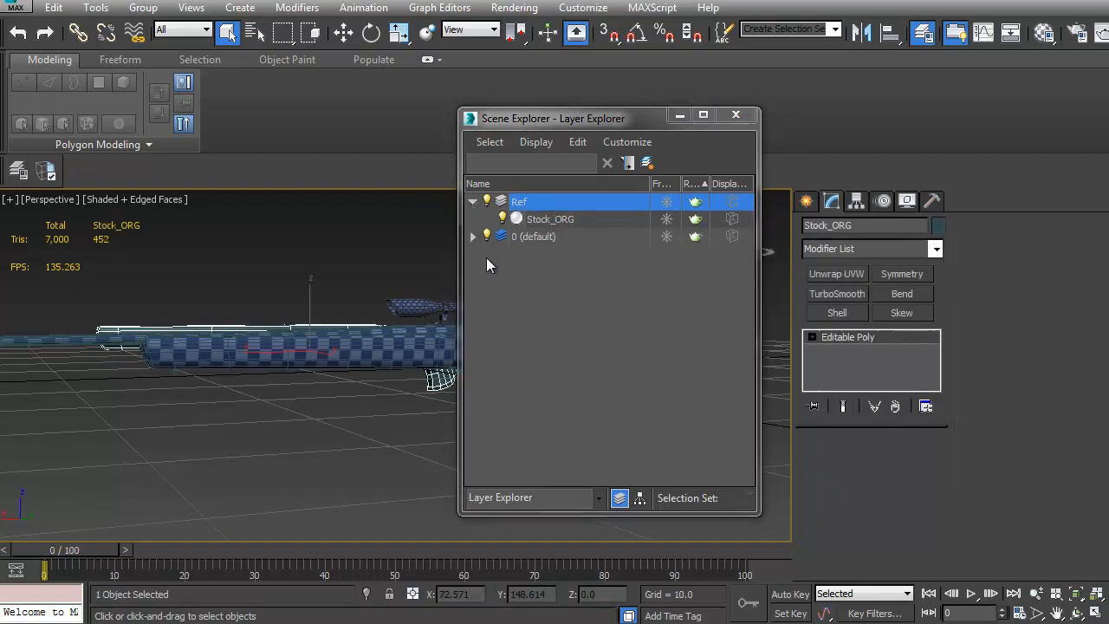
{"action": "middle_click_drag", "start_coordinate": [238, 369], "coordinate": [215, 386], "text": "alt"}
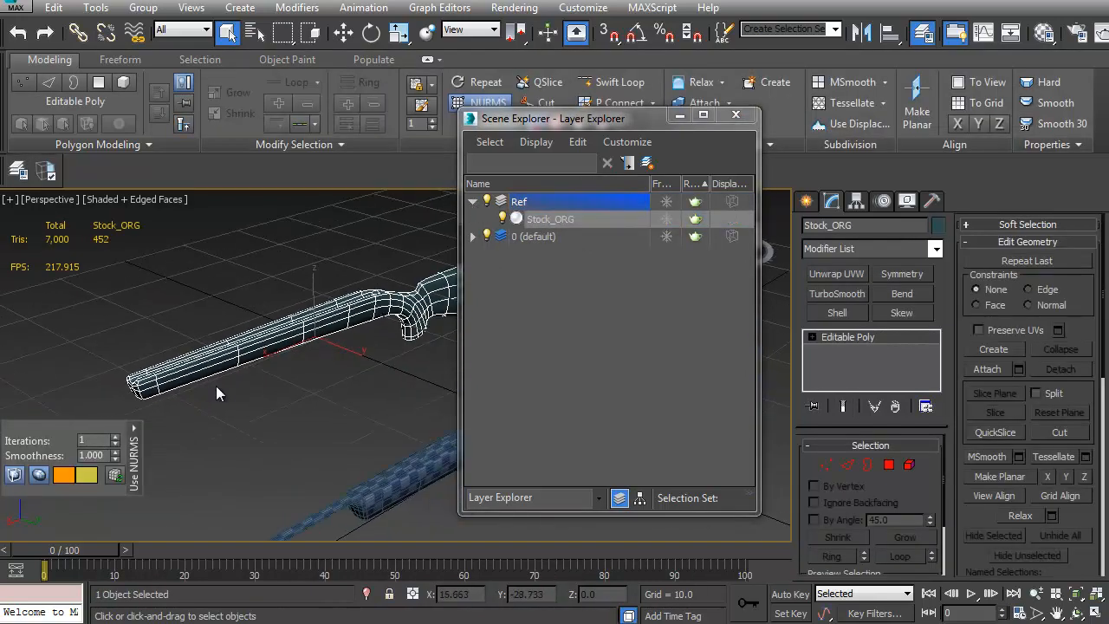
{"action": "key", "text": "Delete"}
Delete the empty Ref layer from the Layer Explorer
{"action": "left_click", "coordinate": [520, 202]}
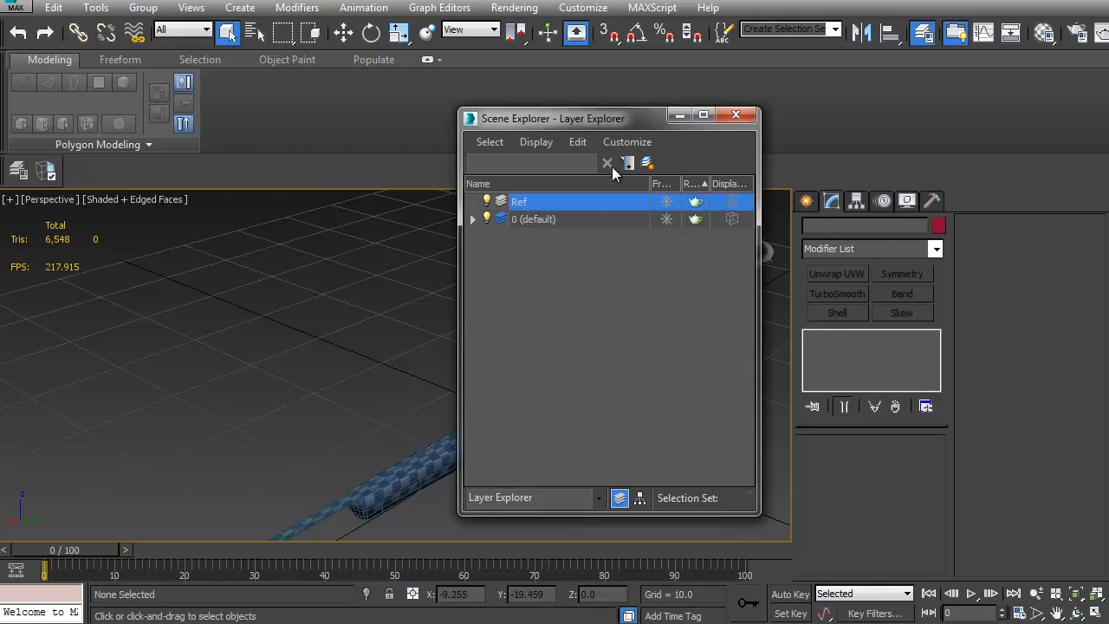
{"action": "left_click", "coordinate": [533, 220]}
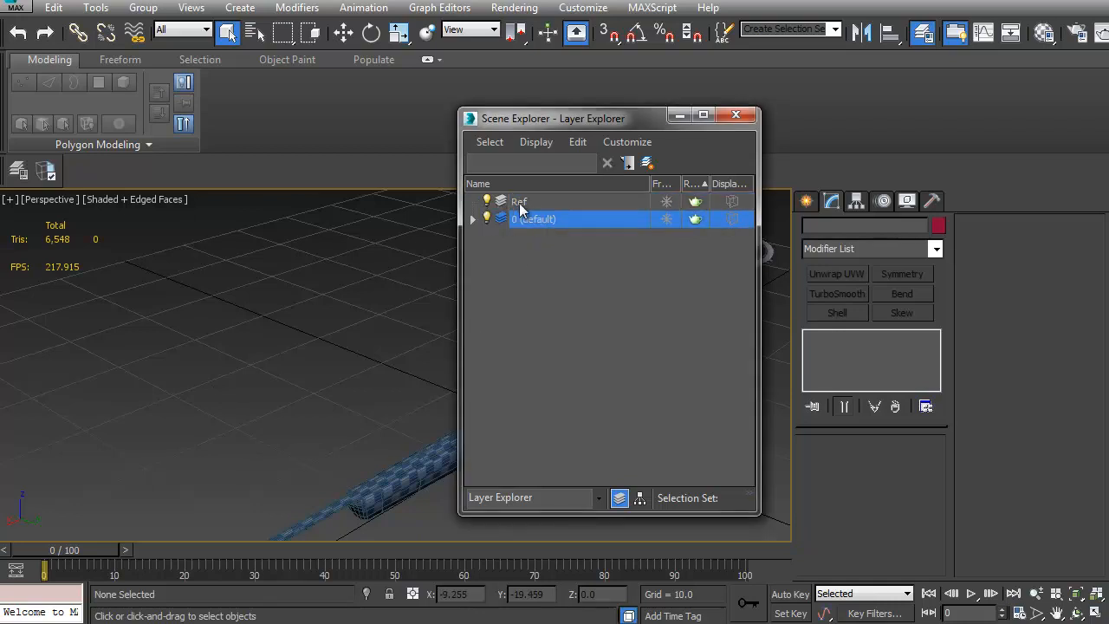
{"action": "left_click", "coordinate": [593, 200]}
{"action": "right_click", "coordinate": [543, 202]}
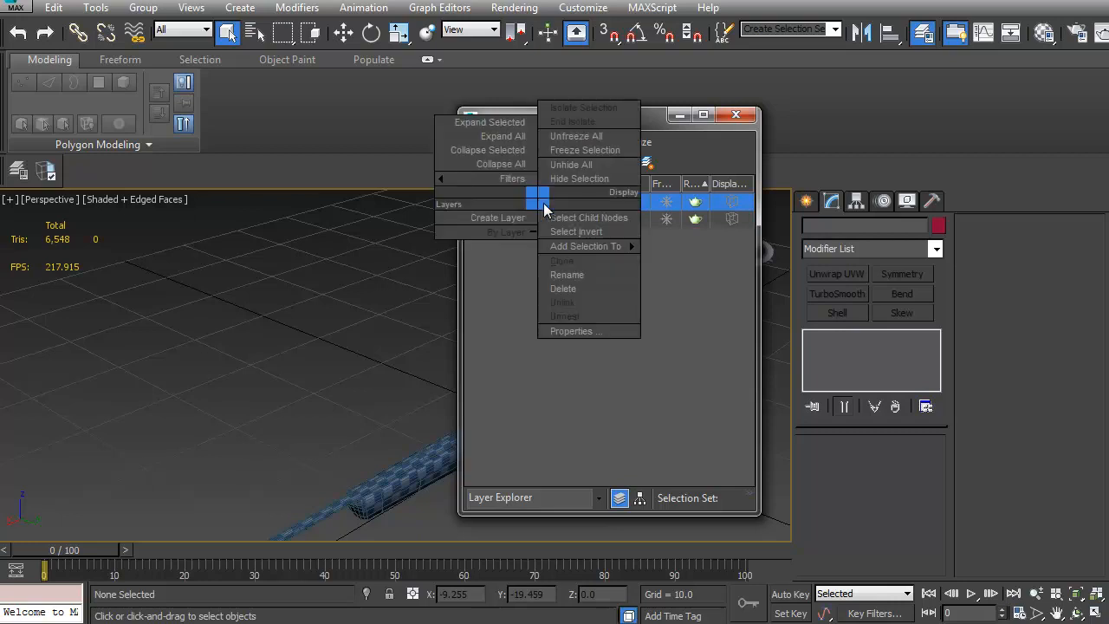
{"action": "left_click", "coordinate": [577, 289]}
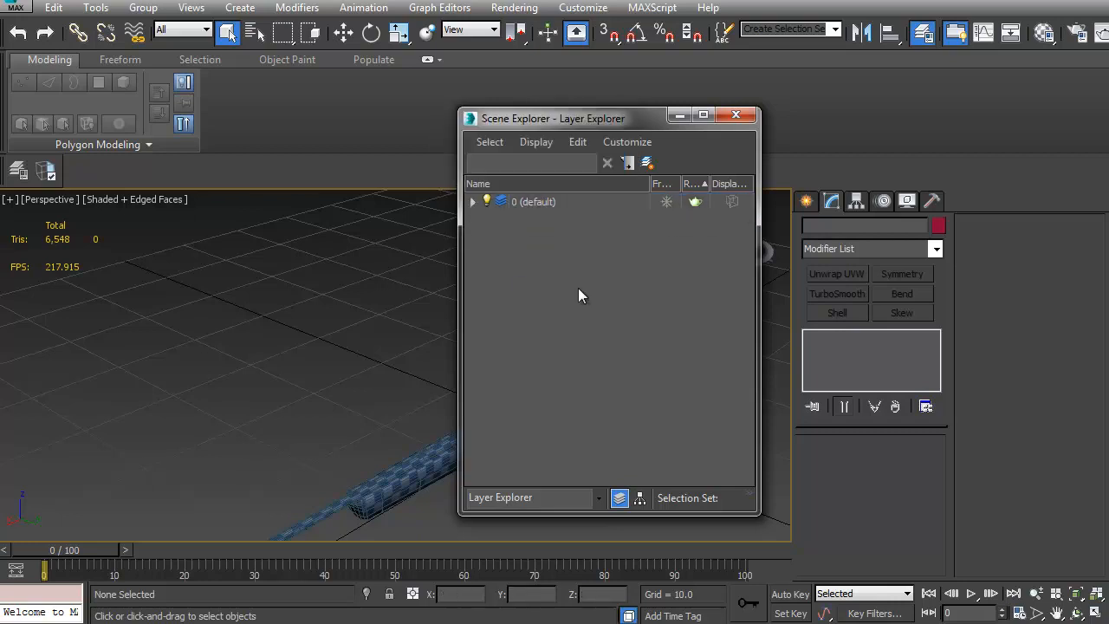
Select Mag_Paint in the default layer, move it about 6.3 units down out of the rifle to inspect it, and delete it
{"action": "left_click", "coordinate": [473, 201]}
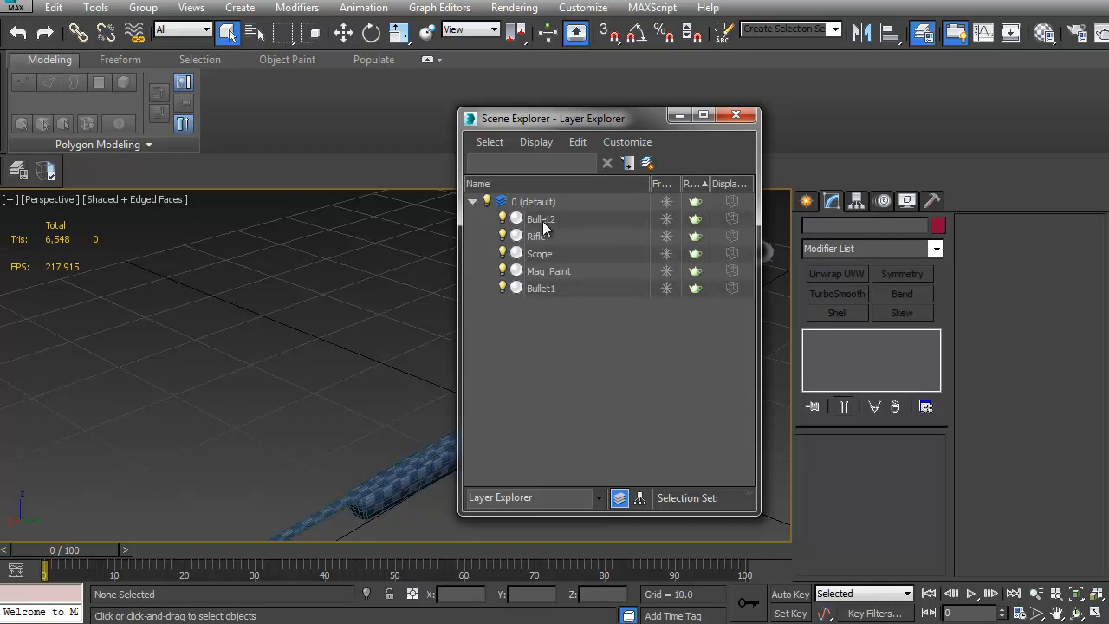
{"action": "left_click", "coordinate": [558, 274]}
{"action": "left_click", "coordinate": [734, 116]}
{"action": "middle_click_drag", "start_coordinate": [646, 377], "coordinate": [569, 283], "text": "alt"}
{"action": "key", "text": "w"}
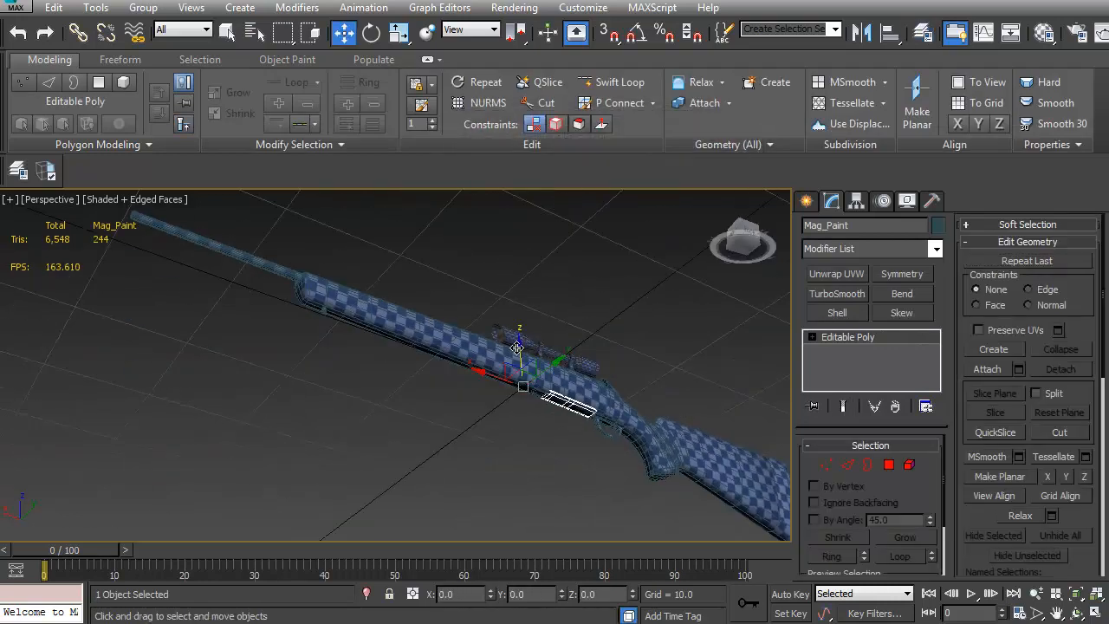
{"action": "left_click_drag", "start_coordinate": [520, 349], "coordinate": [511, 402]}
{"action": "middle_click_drag", "start_coordinate": [517, 416], "coordinate": [437, 346]}
{"action": "scroll", "coordinate": [511, 374], "scroll_direction": "up", "scroll_amount": 5}
{"action": "middle_click_drag", "start_coordinate": [437, 346], "coordinate": [391, 395]}
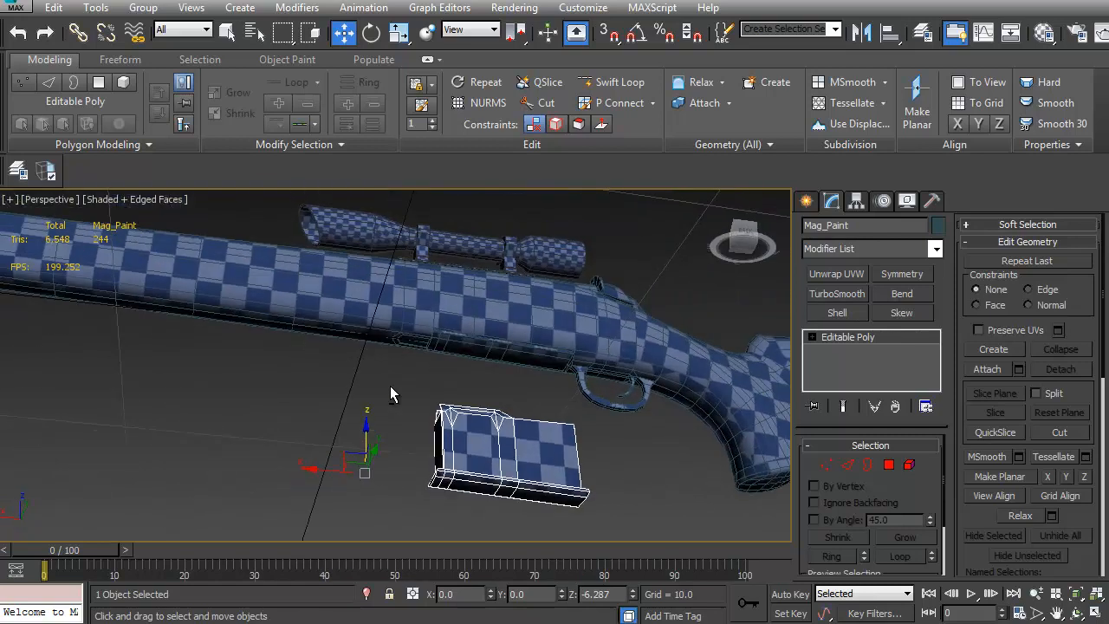
{"action": "key", "text": "Delete"}
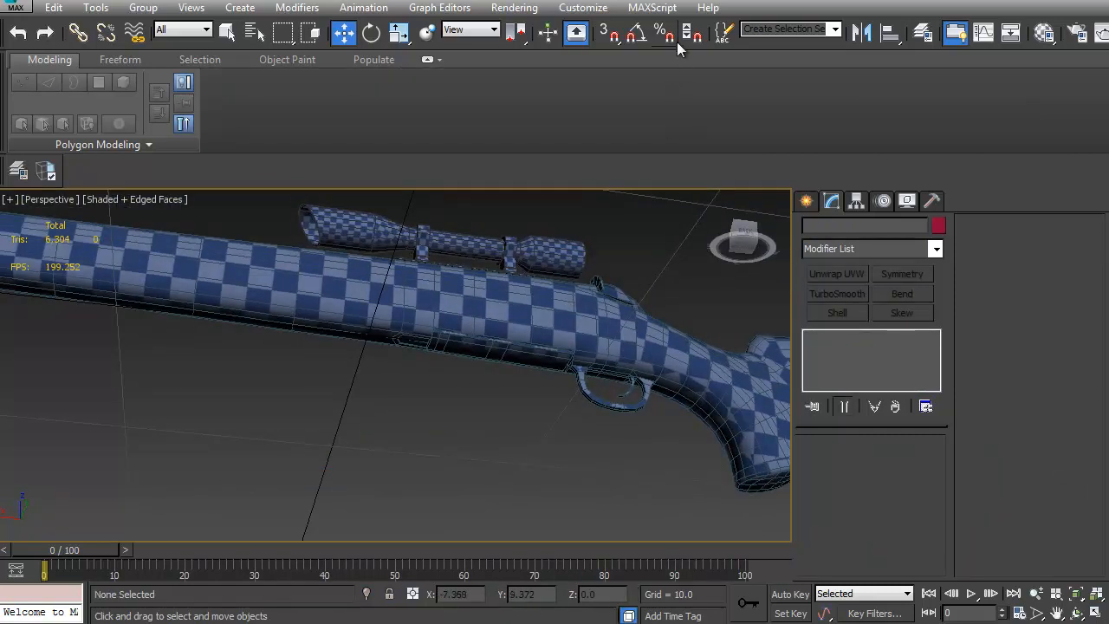
Review the default layer's objects by selecting Scope, Bullet1, Rifle and Bullet2 in turn, and close the Layer Explorer
{"action": "left_click", "coordinate": [923, 33]}
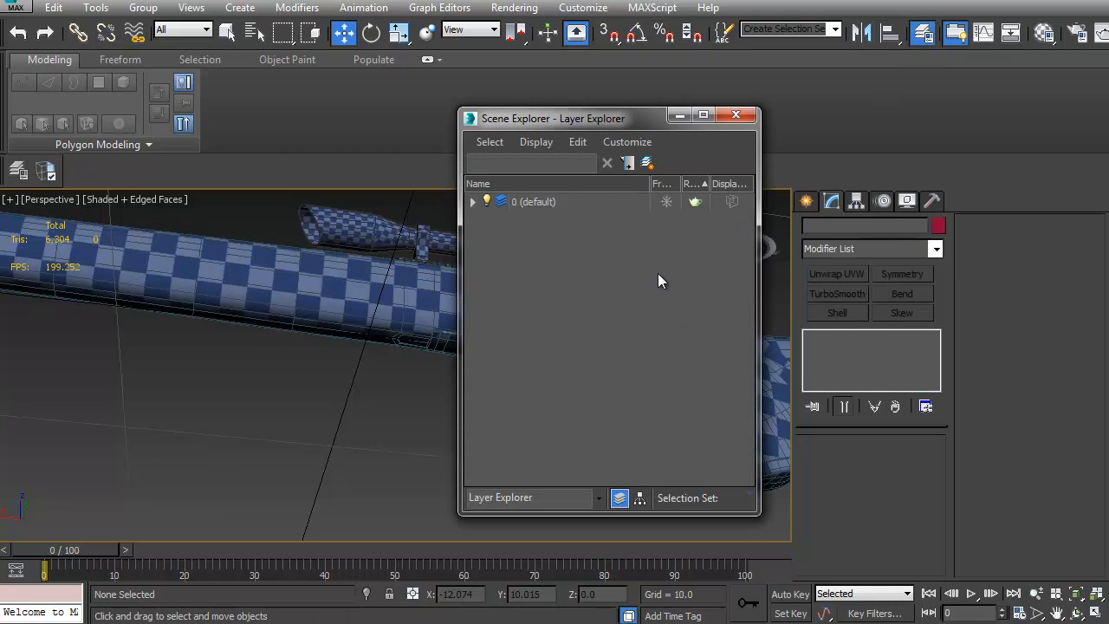
{"action": "left_click", "coordinate": [473, 202]}
{"action": "left_click", "coordinate": [538, 272]}
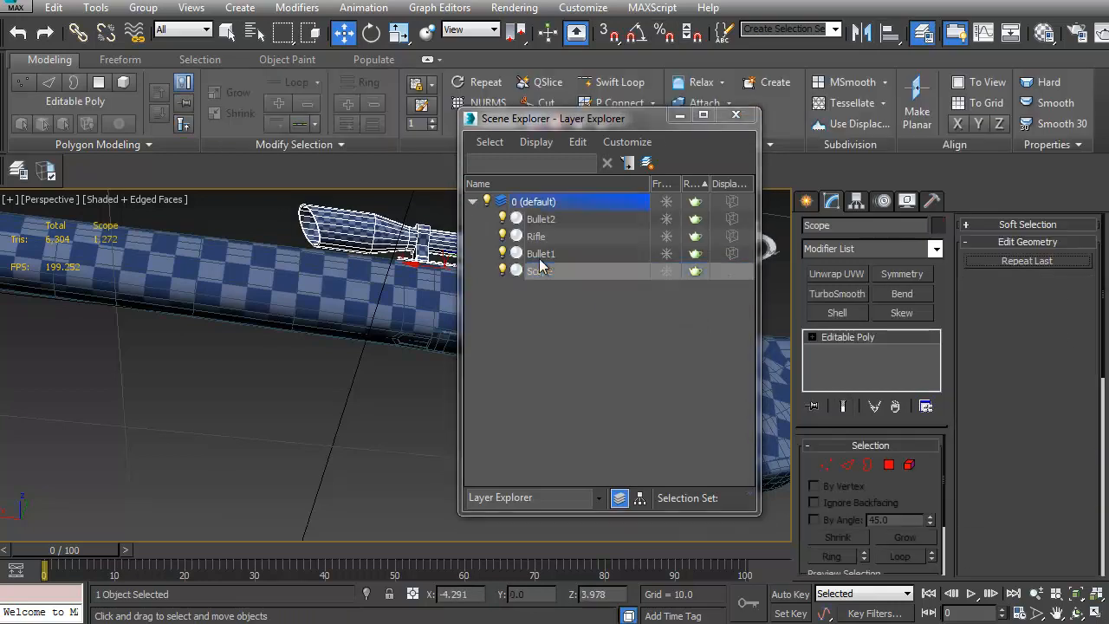
{"action": "left_click", "coordinate": [542, 254]}
{"action": "left_click", "coordinate": [539, 236]}
{"action": "left_click", "coordinate": [541, 219]}
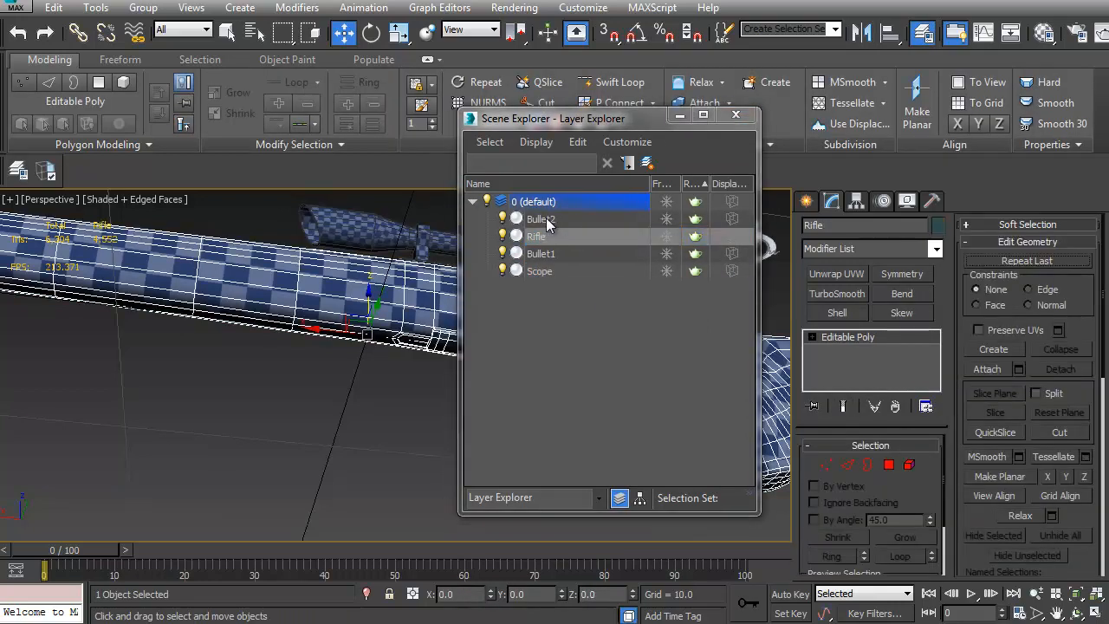
{"action": "left_click", "coordinate": [727, 121]}
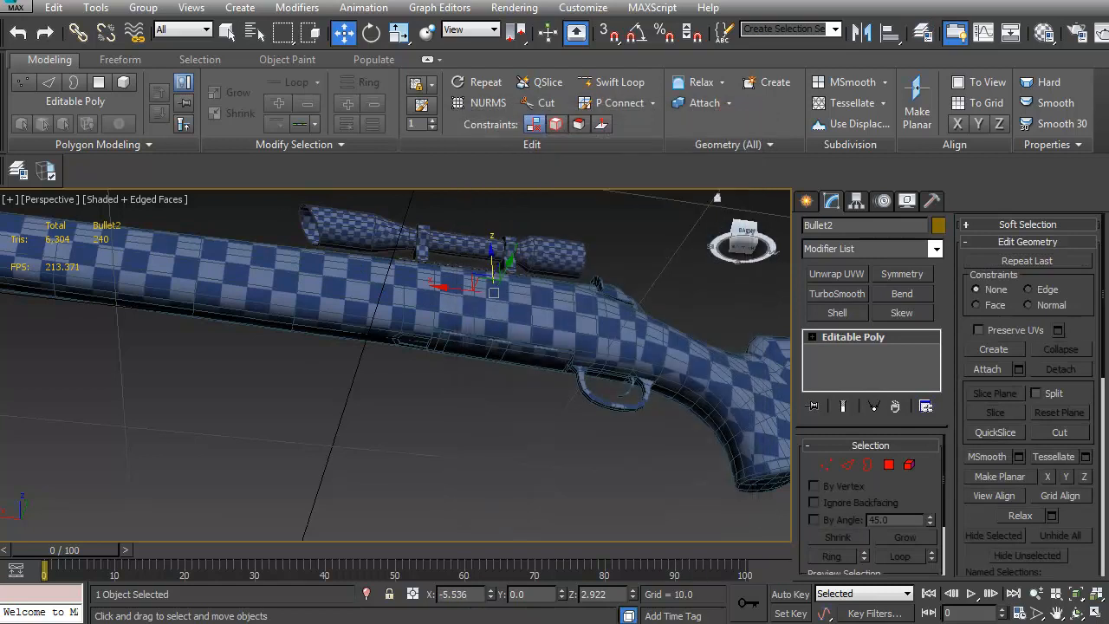
Save the cleaned-up rifle scene in the Winchester700 folder under the new name HuntingRifle_Setup_UDK.max
{"action": "left_click", "coordinate": [16, 7]}
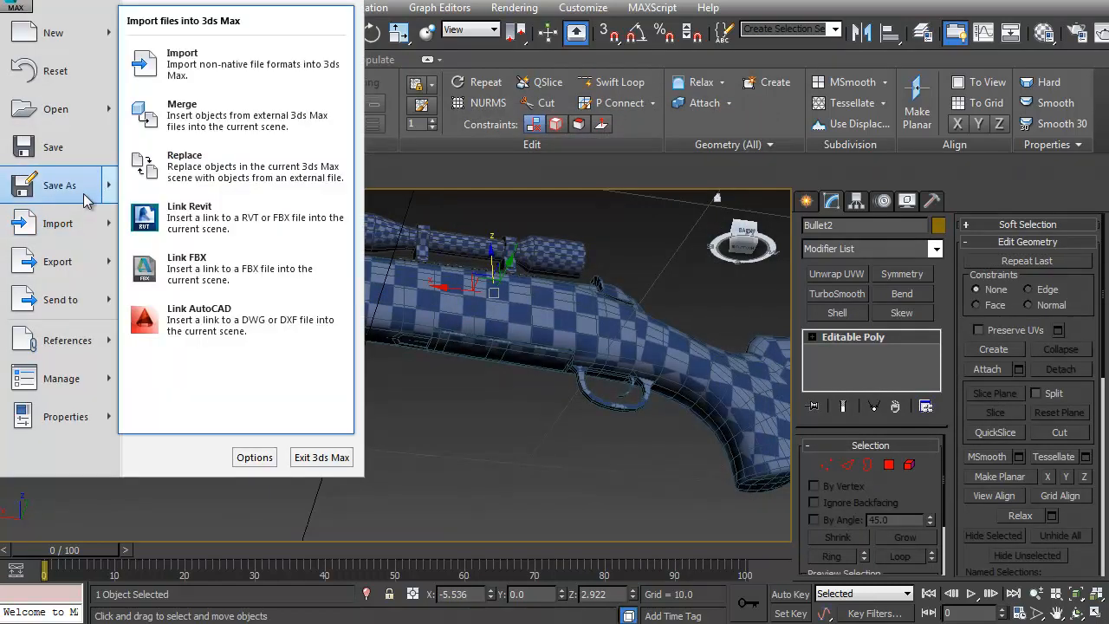
{"action": "left_click", "coordinate": [55, 181]}
{"action": "left_click", "coordinate": [251, 518]}
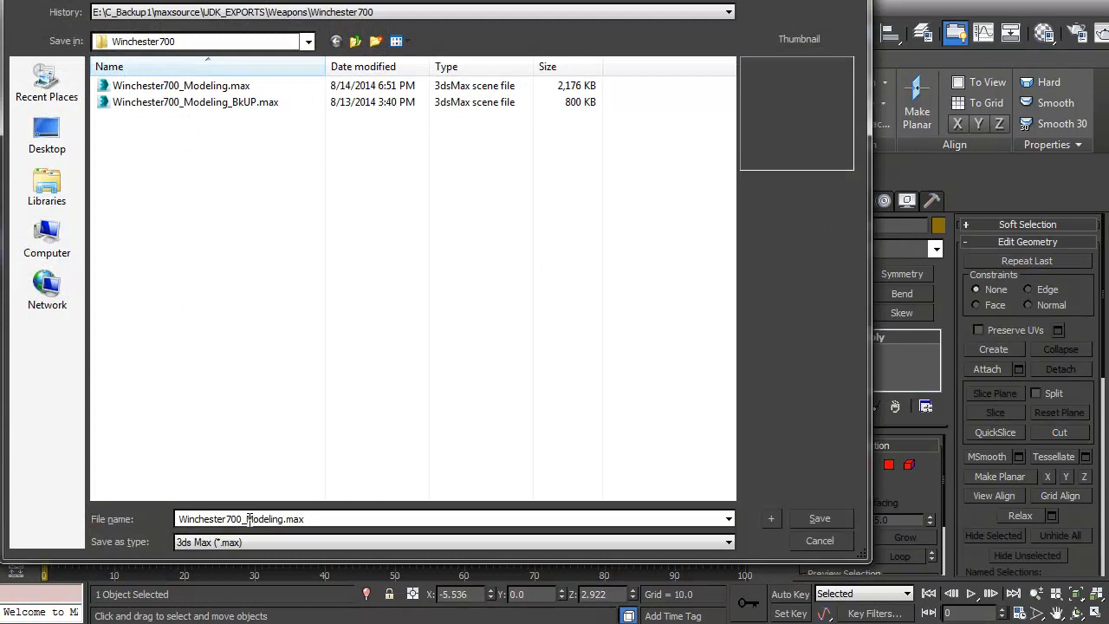
{"action": "left_click_drag", "start_coordinate": [246, 519], "coordinate": [122, 520]}
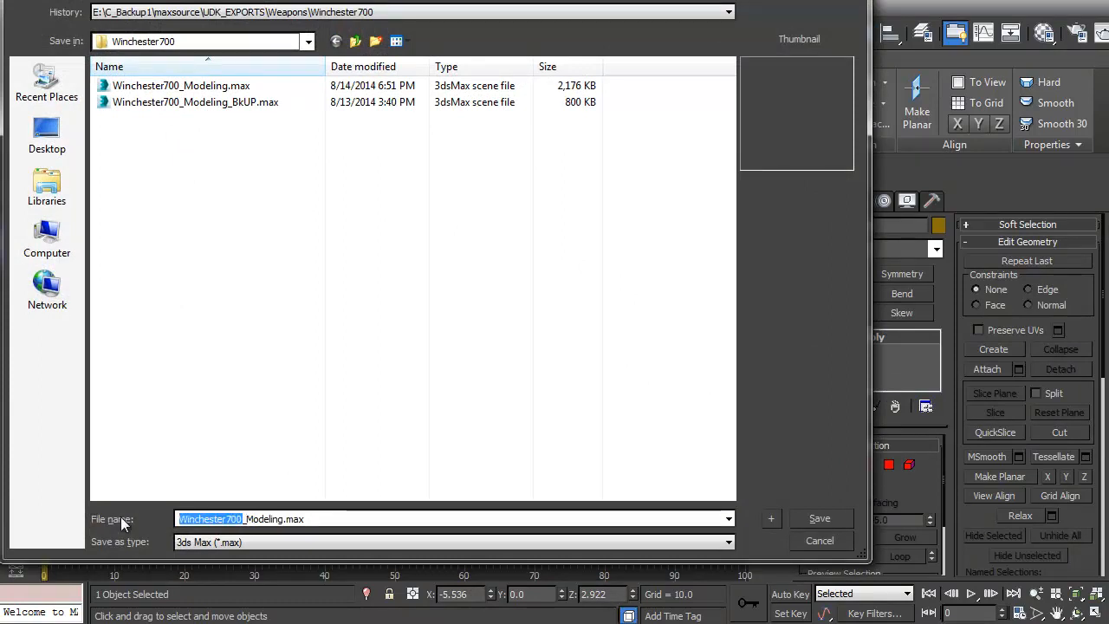
{"action": "key", "text": "Delete"}
{"action": "key", "text": "Delete"}
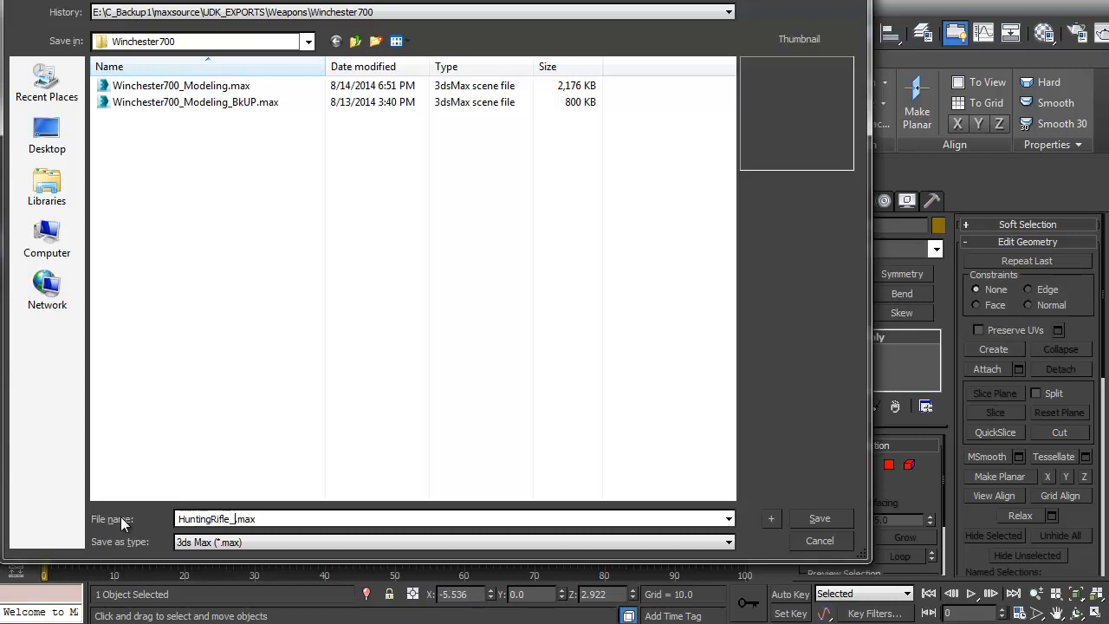
{"action": "type", "text": "Setup_UDK"}
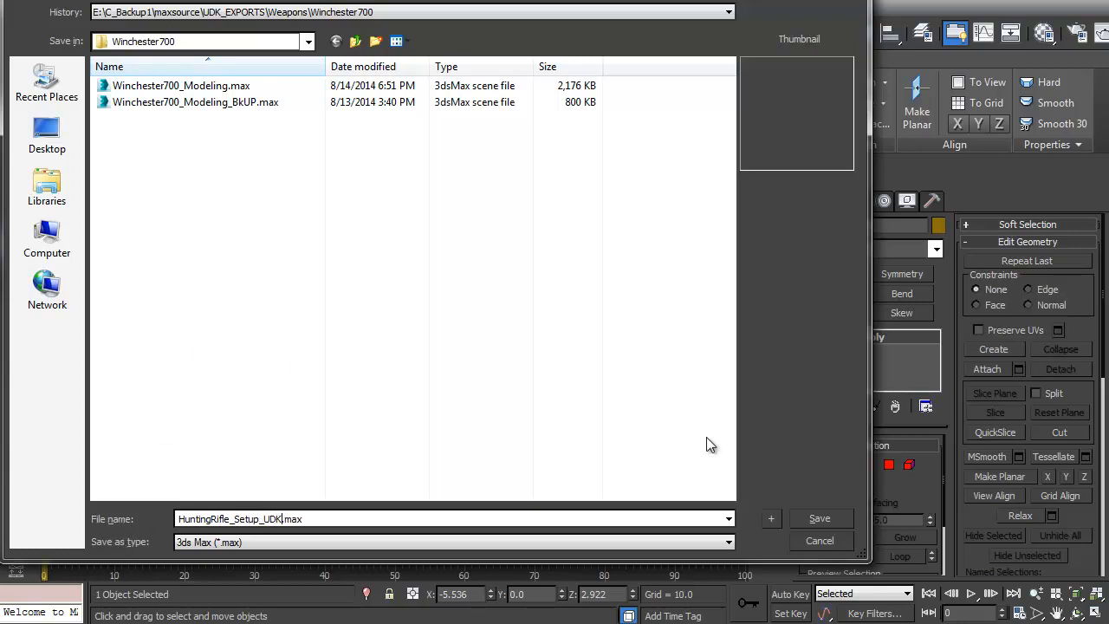
{"action": "left_click", "coordinate": [819, 519]}
{"action": "scroll", "coordinate": [402, 391], "scroll_direction": "up", "scroll_amount": 5}
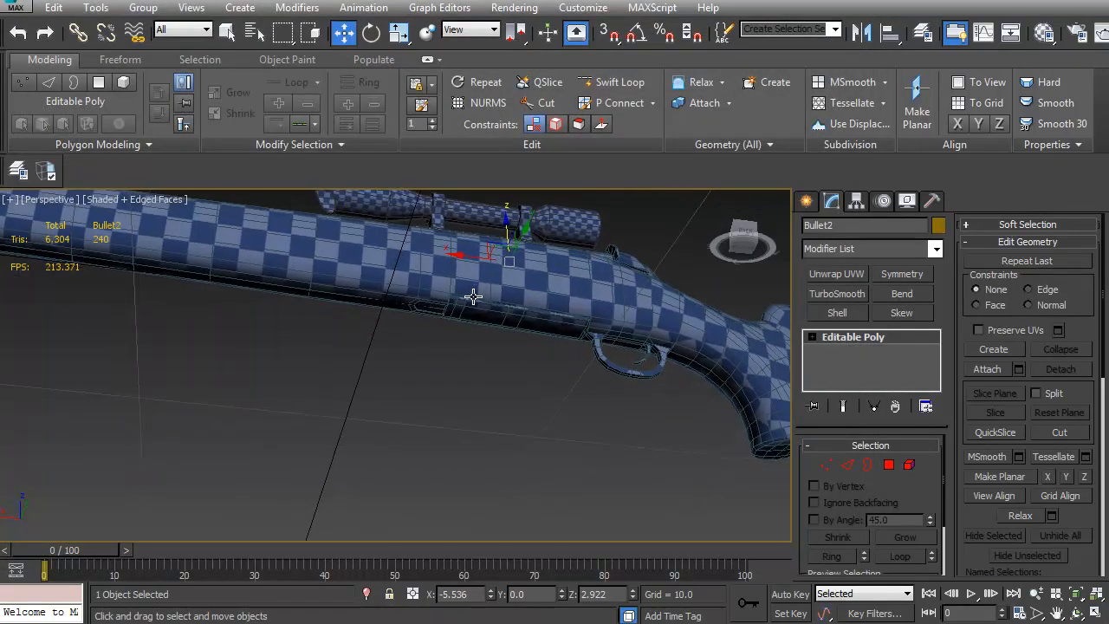
{"action": "middle_click_drag", "start_coordinate": [403, 392], "coordinate": [449, 354], "text": "alt"}
{"action": "scroll", "coordinate": [451, 378], "scroll_direction": "down", "scroll_amount": 8}
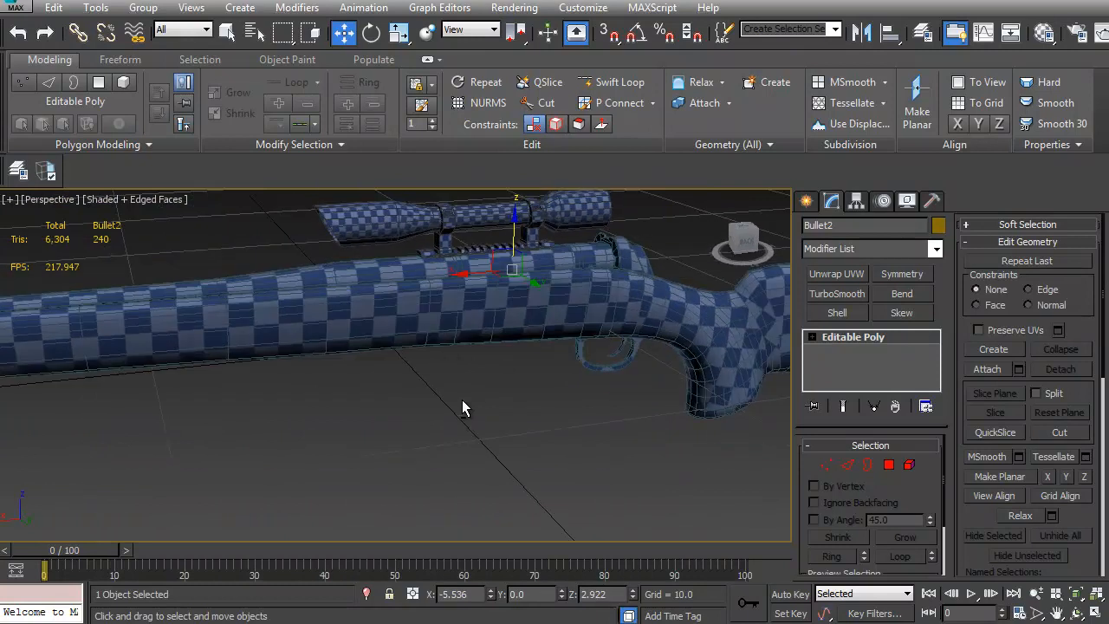
{"action": "middle_click_drag", "start_coordinate": [478, 414], "coordinate": [479, 382], "text": "alt"}
{"action": "scroll", "coordinate": [494, 356], "scroll_direction": "up", "scroll_amount": 4}
{"action": "scroll", "coordinate": [494, 356], "scroll_direction": "down", "scroll_amount": 2}
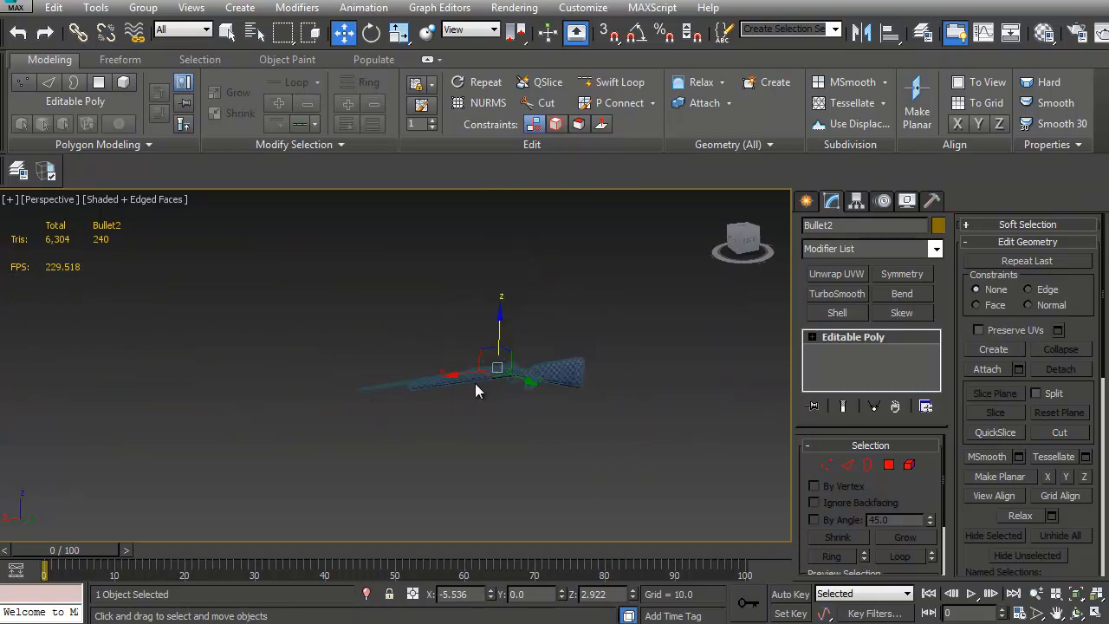
Open the recent scene Rat_Frag_Equip_UDK.max despite missing external files, and show the framed character shaded
{"action": "left_click", "coordinate": [18, 9]}
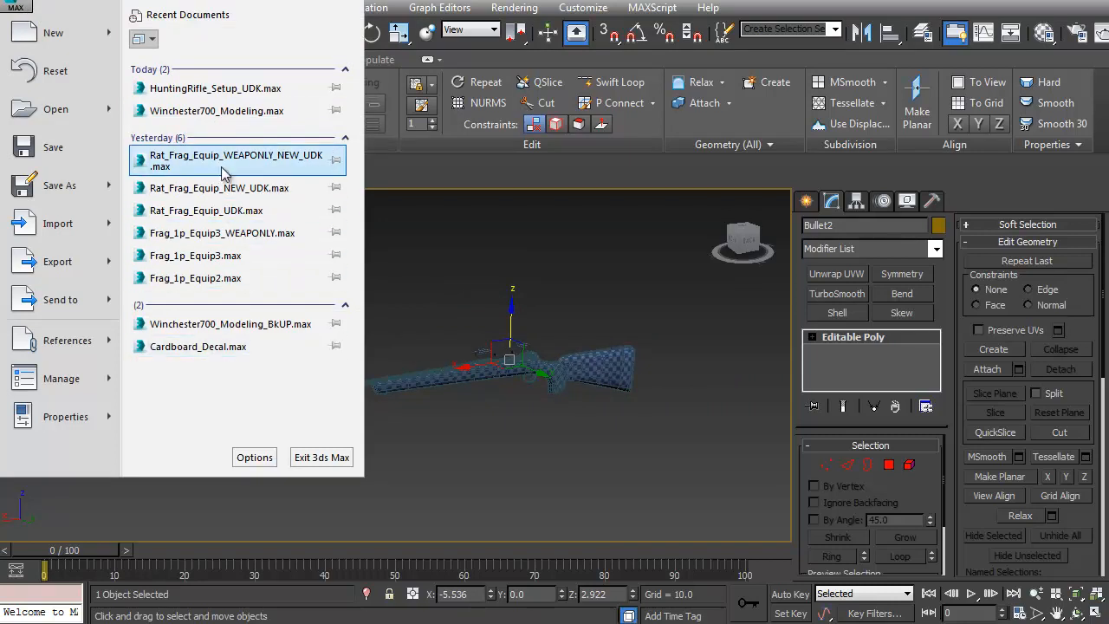
{"action": "left_click", "coordinate": [206, 211]}
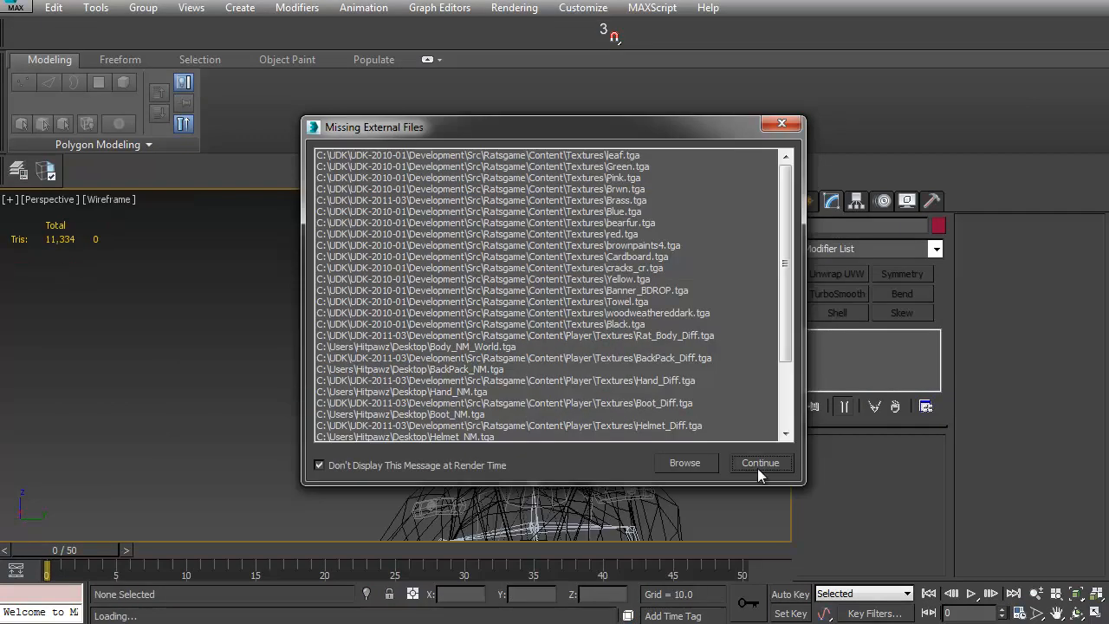
{"action": "left_click", "coordinate": [752, 391]}
{"action": "key", "text": "z"}
{"action": "key", "text": "F3"}
Scrub through the rat character's equip animation to examine its movement, returning to frame 0
{"action": "middle_click_drag", "start_coordinate": [501, 417], "coordinate": [454, 380], "text": "alt"}
{"action": "left_click_drag", "start_coordinate": [84, 550], "coordinate": [778, 571]}
{"action": "scroll", "coordinate": [523, 386], "scroll_direction": "down", "scroll_amount": 3}
{"action": "middle_click_drag", "start_coordinate": [523, 386], "coordinate": [542, 499]}
{"action": "middle_click_drag", "start_coordinate": [650, 401], "coordinate": [607, 460]}
{"action": "left_click_drag", "start_coordinate": [718, 554], "coordinate": [65, 563]}
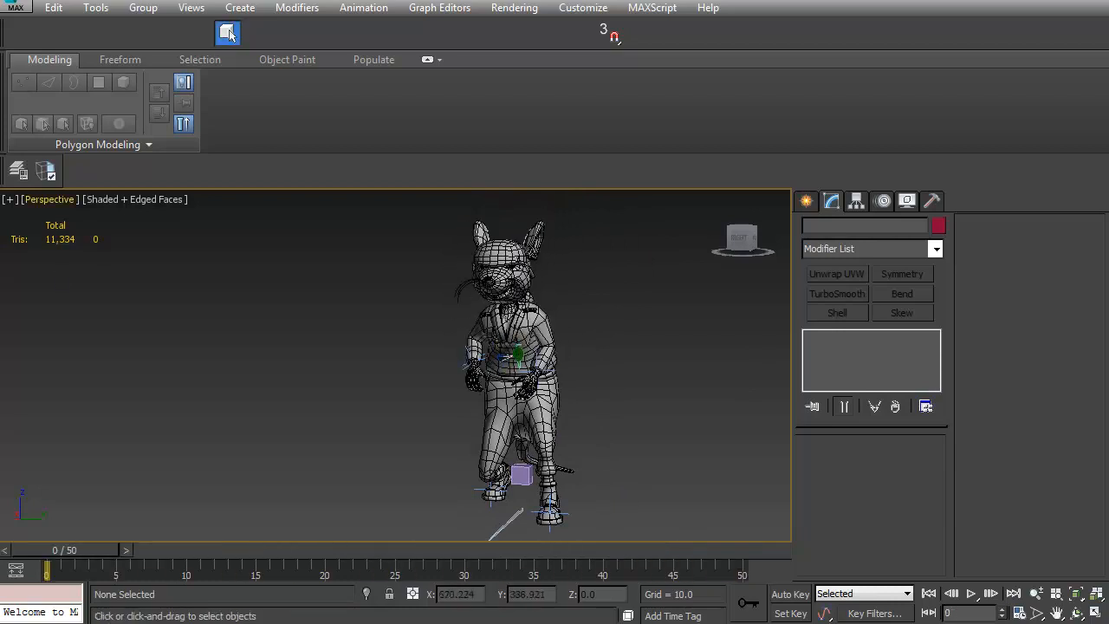
Open 50cSniper_1p_Idle.max from the 1p folder of the 50c_Sniper animations, continuing past the missing external files
{"action": "left_click", "coordinate": [68, 3]}
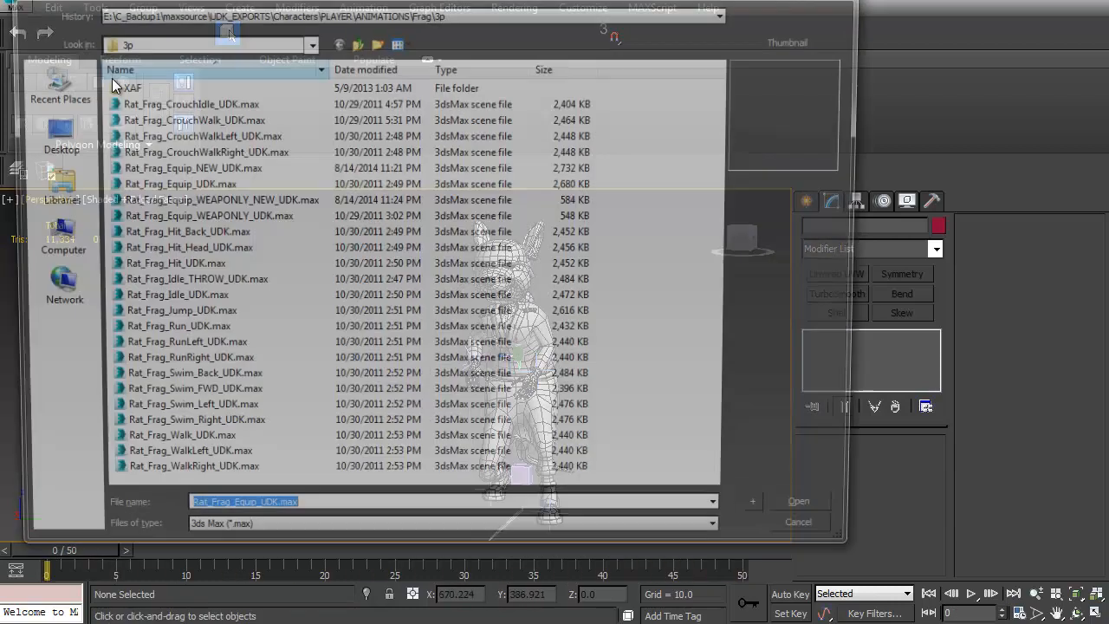
{"action": "left_click", "coordinate": [355, 42]}
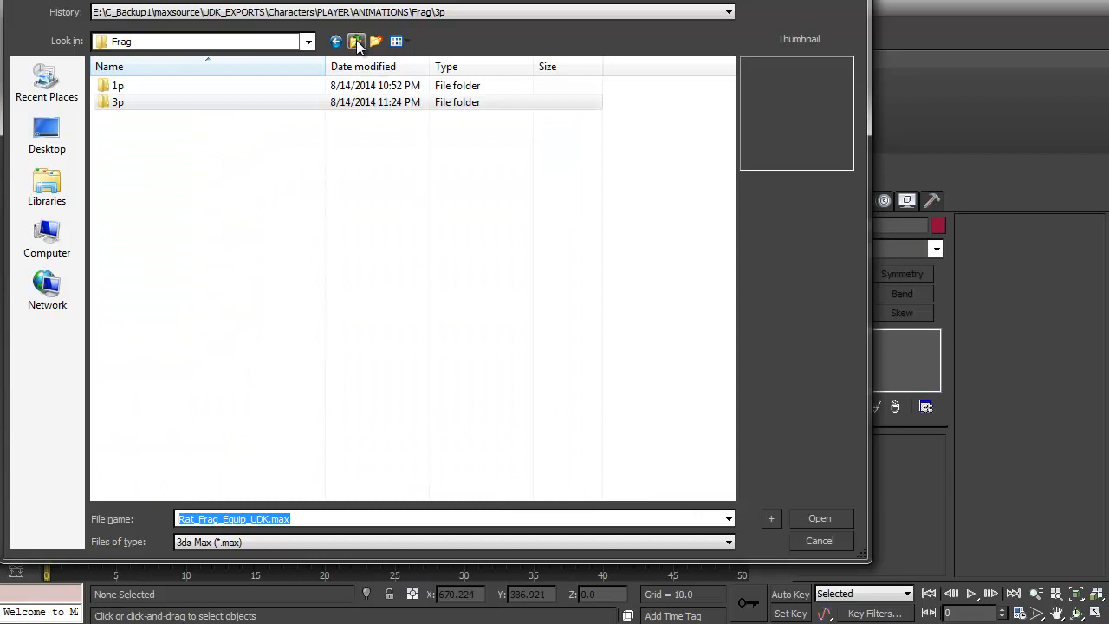
{"action": "left_click", "coordinate": [356, 41]}
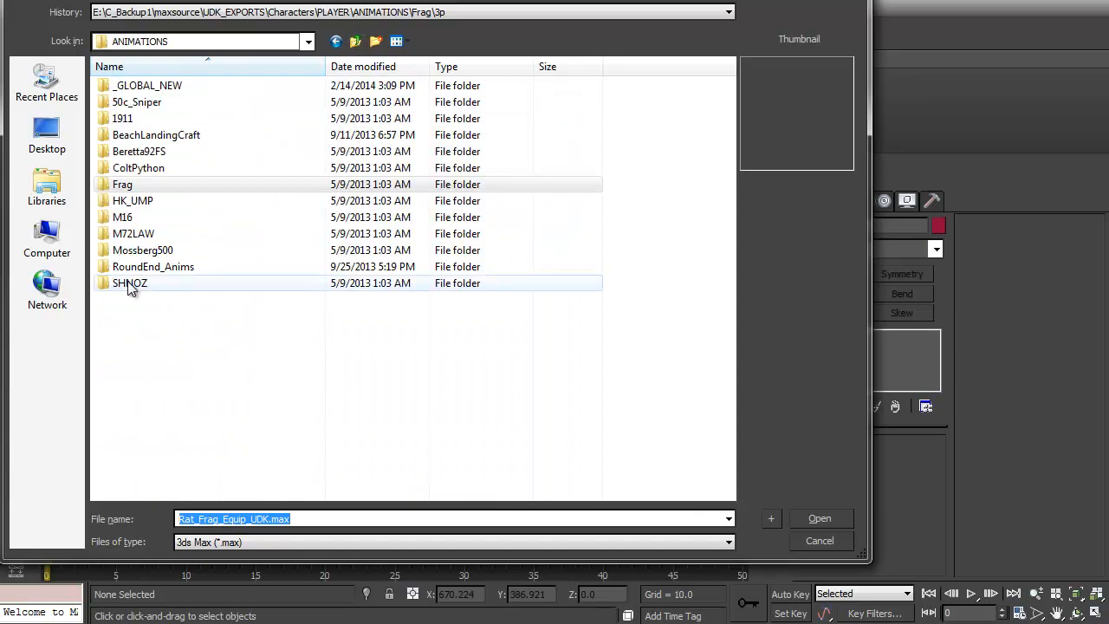
{"action": "double_click", "coordinate": [140, 104]}
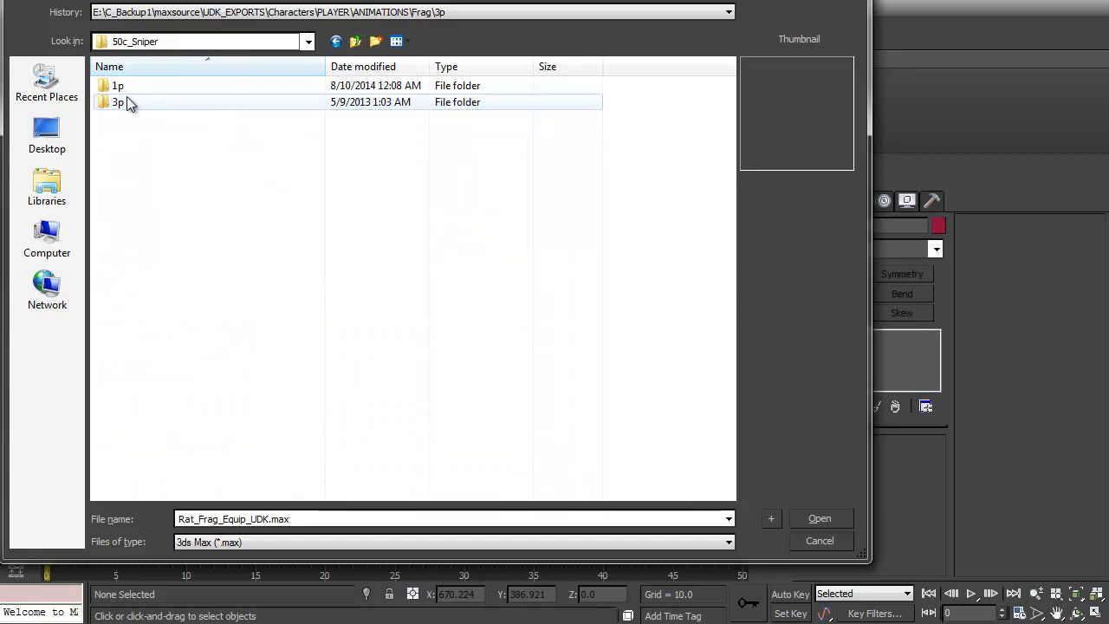
{"action": "double_click", "coordinate": [117, 101]}
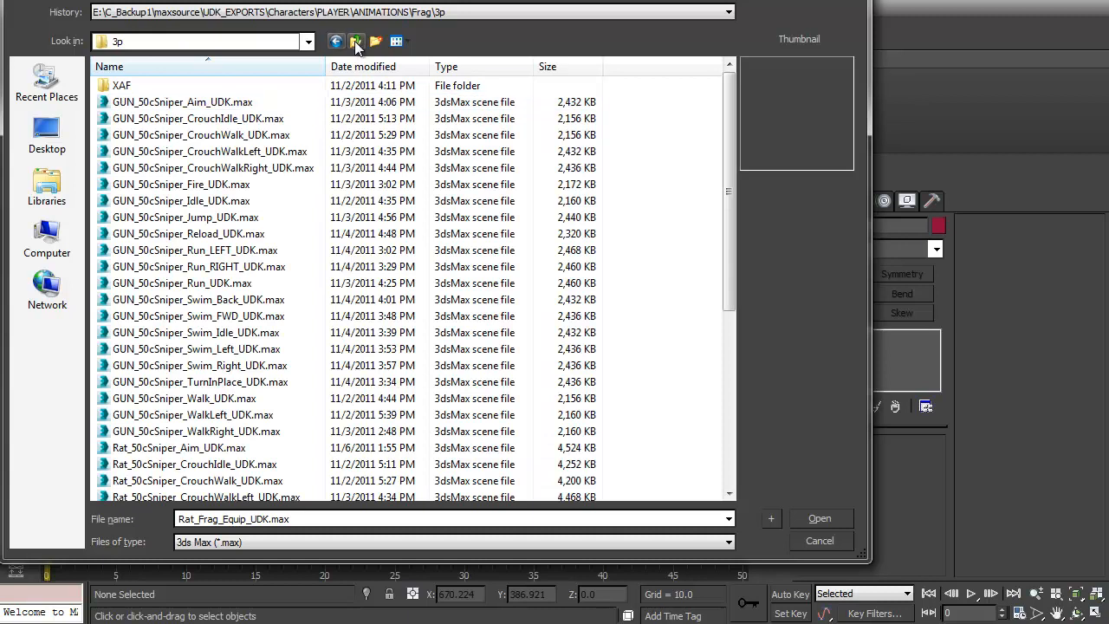
{"action": "left_click", "coordinate": [356, 45]}
{"action": "double_click", "coordinate": [112, 85]}
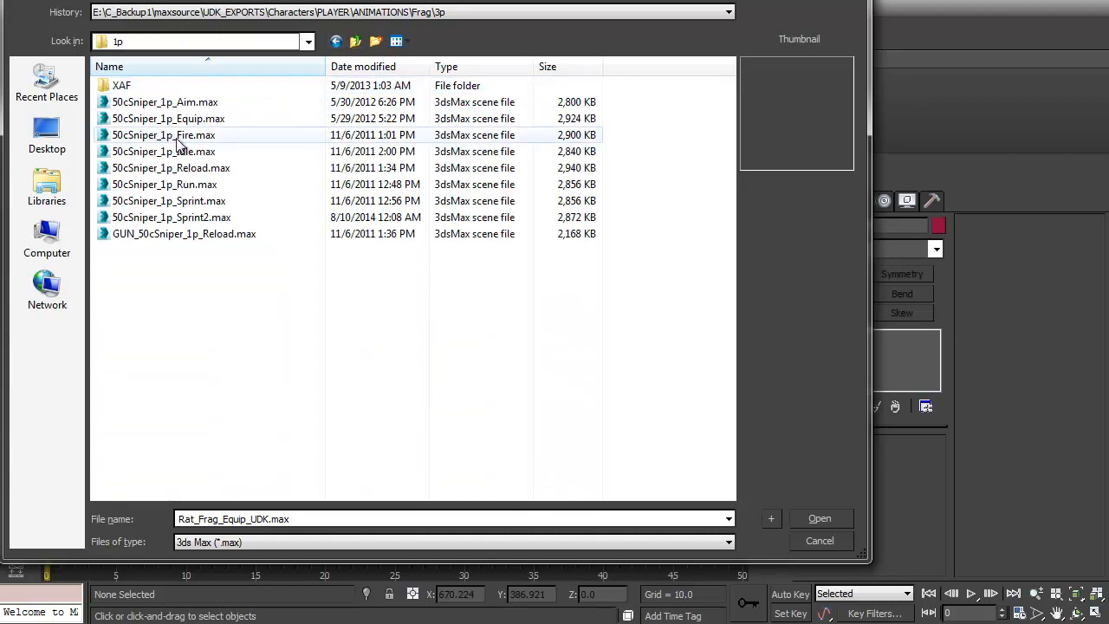
{"action": "left_click", "coordinate": [149, 153]}
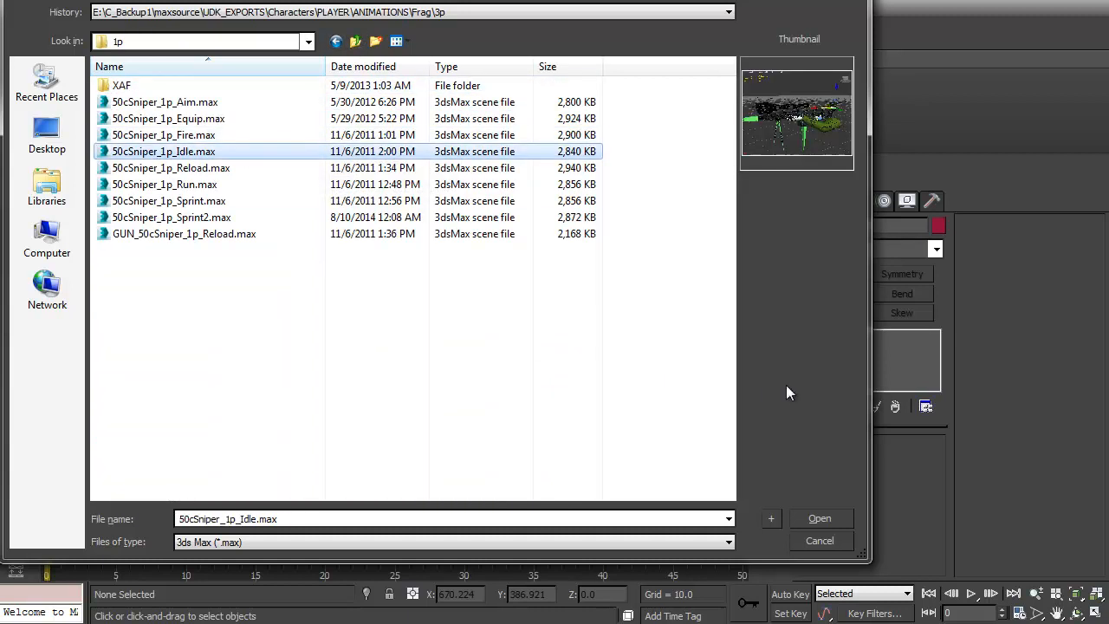
{"action": "left_click", "coordinate": [819, 518]}
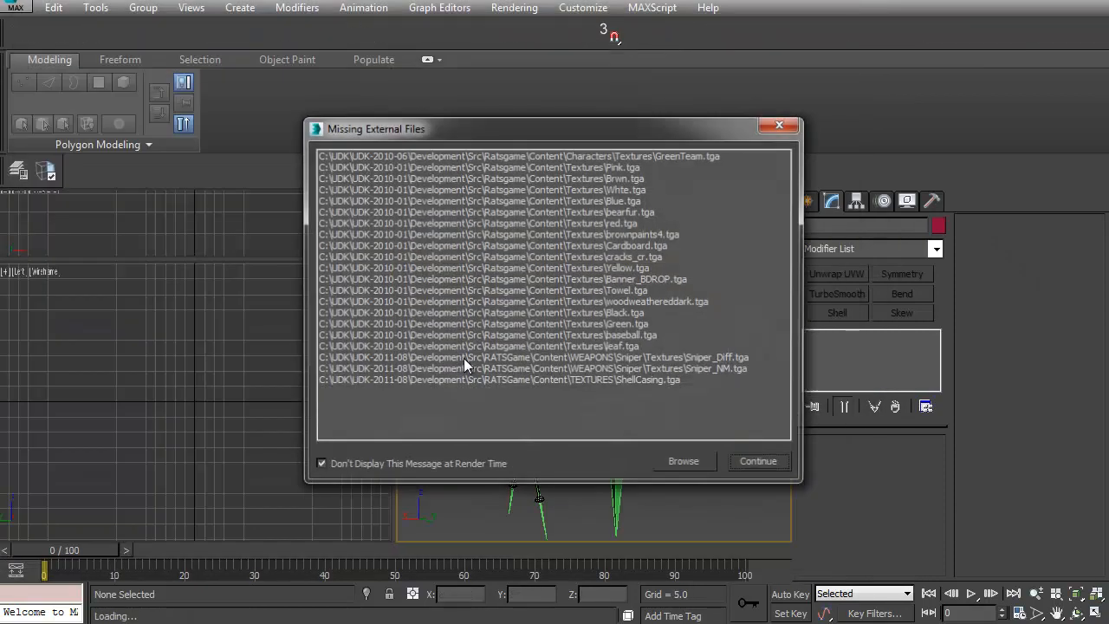
{"action": "left_click", "coordinate": [761, 464]}
Maximize the Perspective viewport and inspect the sniper rifle with the first-person arms
{"action": "middle_click_drag", "start_coordinate": [562, 418], "coordinate": [604, 414], "text": "alt"}
{"action": "key", "text": "alt+w"}
{"action": "middle_click_drag", "start_coordinate": [428, 402], "coordinate": [613, 380], "text": "alt"}
{"action": "scroll", "coordinate": [518, 378], "scroll_direction": "down", "scroll_amount": 5}
{"action": "mouse_move", "coordinate": [517, 379]}
{"action": "middle_mouse_down", "text": "alt"}
{"action": "mouse_move", "coordinate": [418, 390]}
{"action": "mouse_move", "coordinate": [129, 384]}
{"action": "mouse_move", "coordinate": [546, 389]}
{"action": "mouse_move", "coordinate": [346, 407]}
{"action": "mouse_move", "coordinate": [396, 378]}
{"action": "mouse_move", "coordinate": [322, 383]}
{"action": "middle_mouse_up", "text": "alt"}
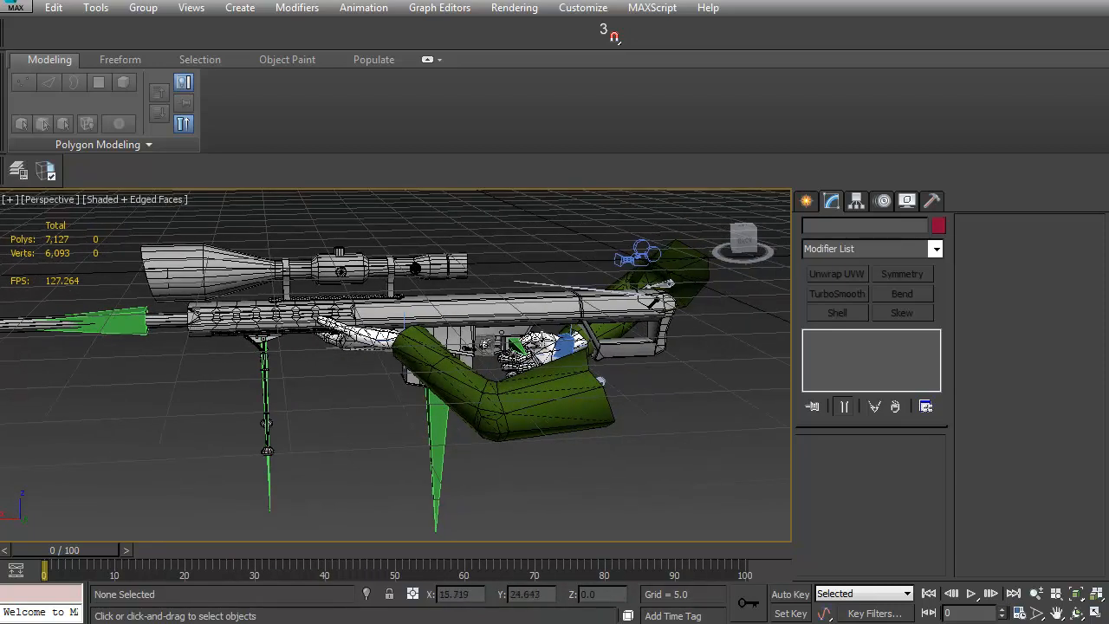
Delete the b_WeaponRoot bone at the rear hand together with its whole hierarchy of weapon bones
{"action": "scroll", "coordinate": [543, 346], "scroll_direction": "up", "scroll_amount": 5}
{"action": "middle_click_drag", "start_coordinate": [559, 355], "coordinate": [539, 380], "text": "alt"}
{"action": "key", "text": "F3"}
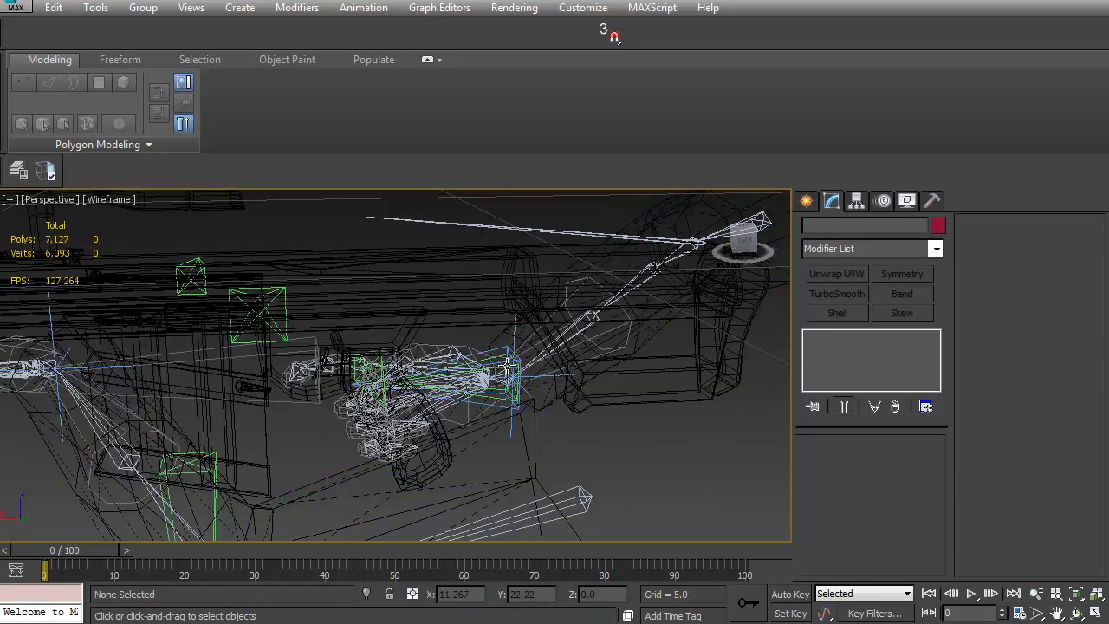
{"action": "left_click", "coordinate": [509, 367]}
{"action": "middle_click_drag", "start_coordinate": [528, 381], "coordinate": [527, 341]}
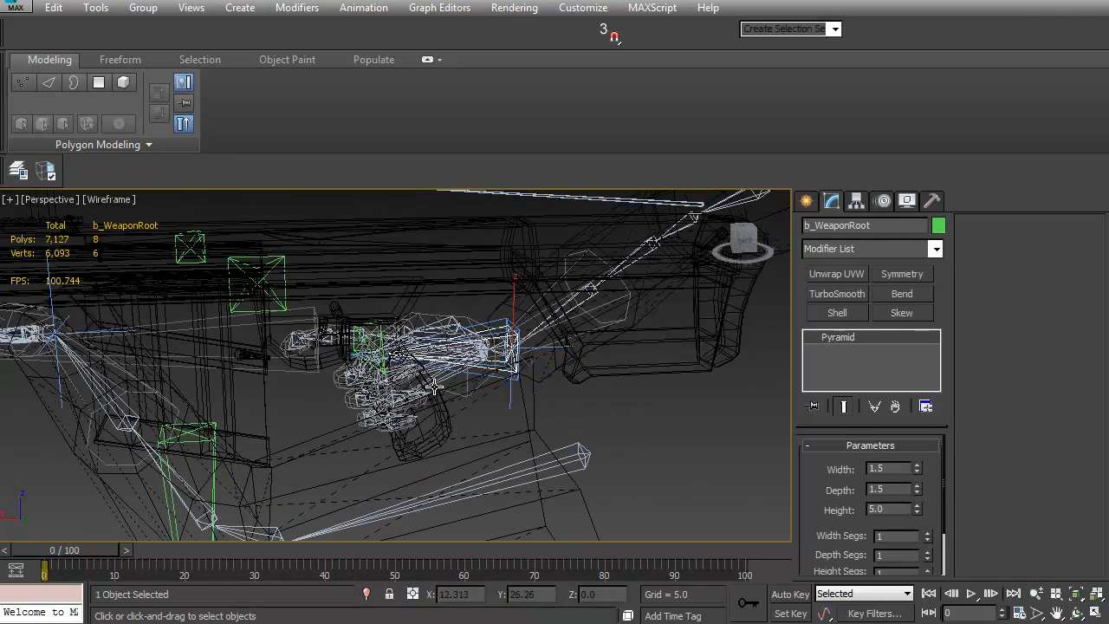
{"action": "scroll", "coordinate": [520, 343], "scroll_direction": "down", "scroll_amount": 4}
{"action": "key", "text": "F3"}
{"action": "mouse_move", "coordinate": [429, 360]}
{"action": "middle_mouse_down", "text": "alt"}
{"action": "mouse_move", "coordinate": [446, 348]}
{"action": "mouse_move", "coordinate": [679, 344]}
{"action": "mouse_move", "coordinate": [590, 351]}
{"action": "mouse_move", "coordinate": [475, 332]}
{"action": "middle_mouse_up", "text": "alt"}
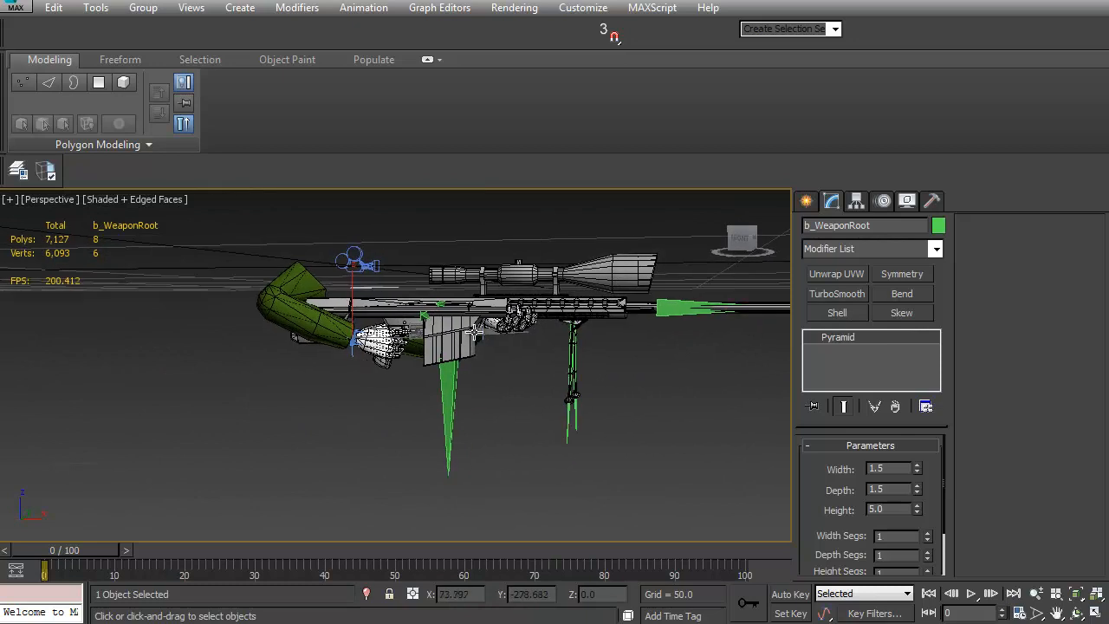
{"action": "double_click", "coordinate": [475, 332]}
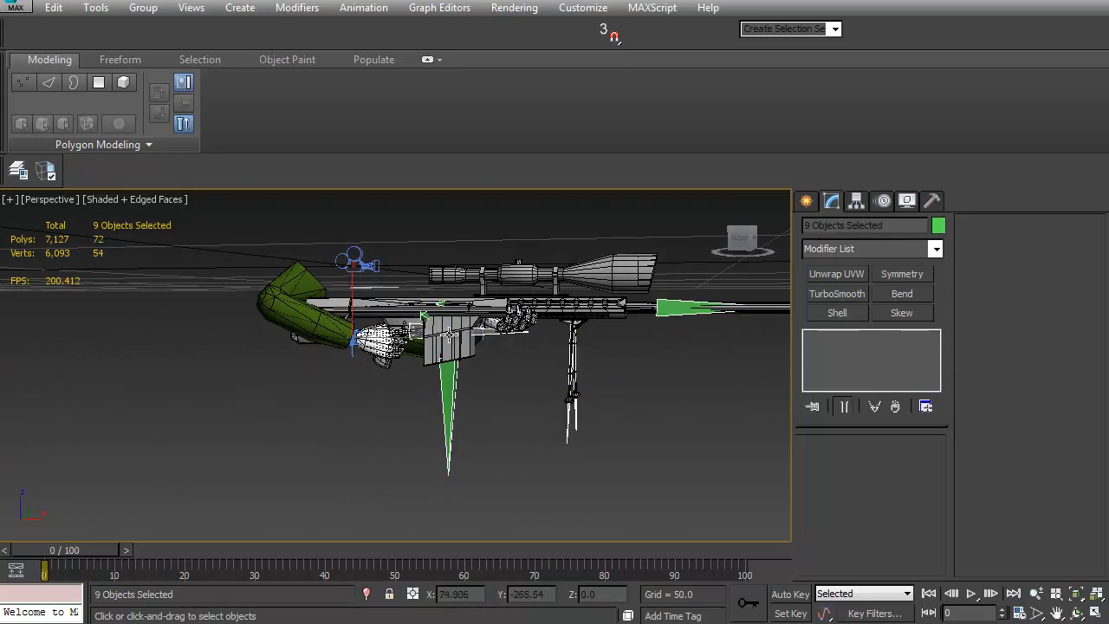
{"action": "key", "text": "Delete"}
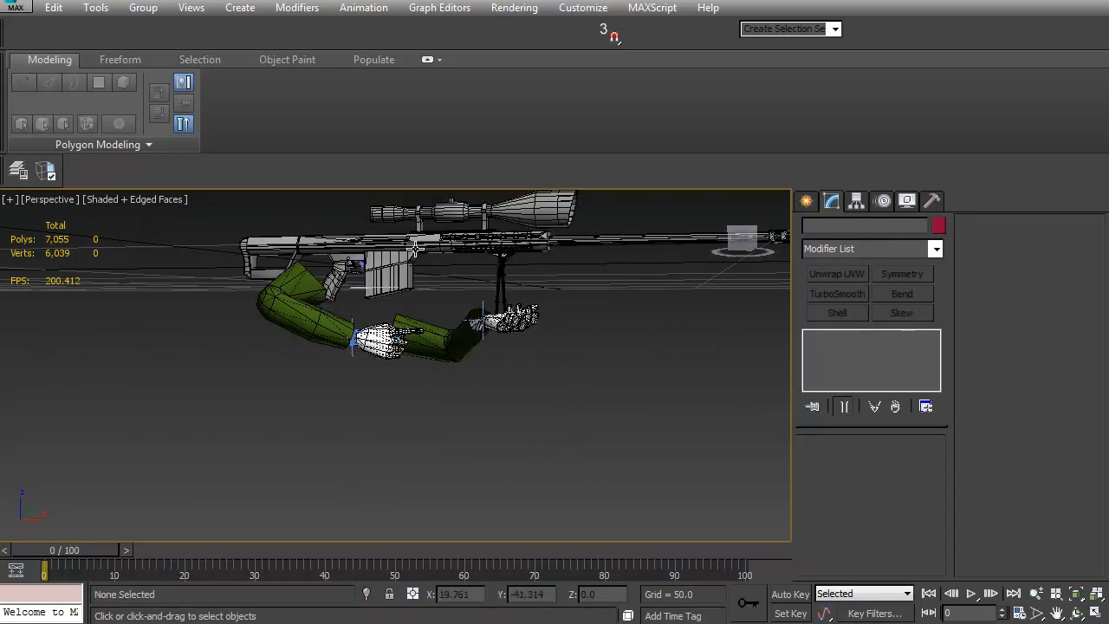
Delete the sniper rifle mesh, keeping only the arms rig and camera in the scene
{"action": "left_click", "coordinate": [416, 252]}
{"action": "key", "text": "Delete"}
{"action": "middle_click_drag", "start_coordinate": [586, 320], "coordinate": [441, 347], "text": "alt"}
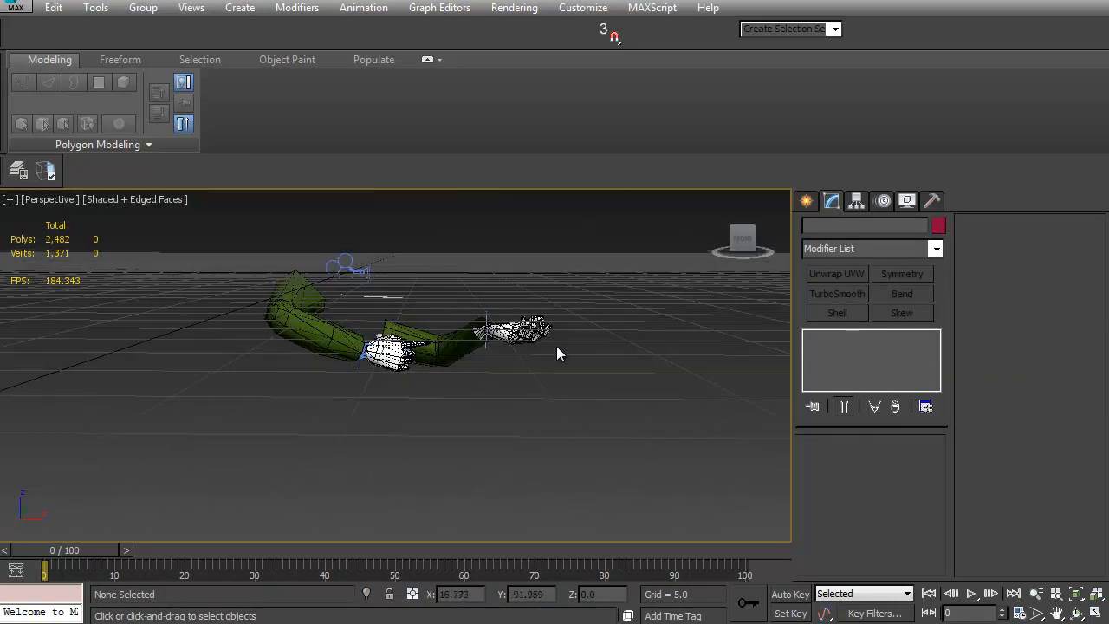
Unhide all objects to check the arms scene for hidden leftovers
{"action": "right_click", "coordinate": [640, 318]}
{"action": "left_click", "coordinate": [679, 236]}
{"action": "middle_click_drag", "start_coordinate": [678, 236], "coordinate": [349, 349]}
{"action": "right_click", "coordinate": [348, 344]}
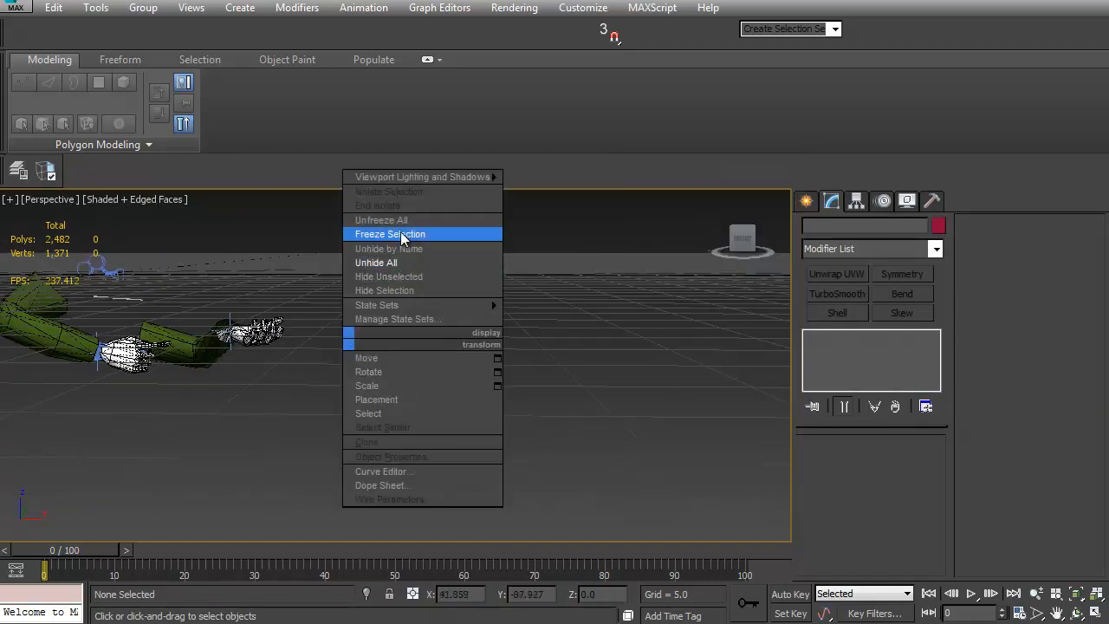
{"action": "left_click", "coordinate": [400, 235]}
{"action": "right_click", "coordinate": [394, 334]}
{"action": "left_click", "coordinate": [478, 237]}
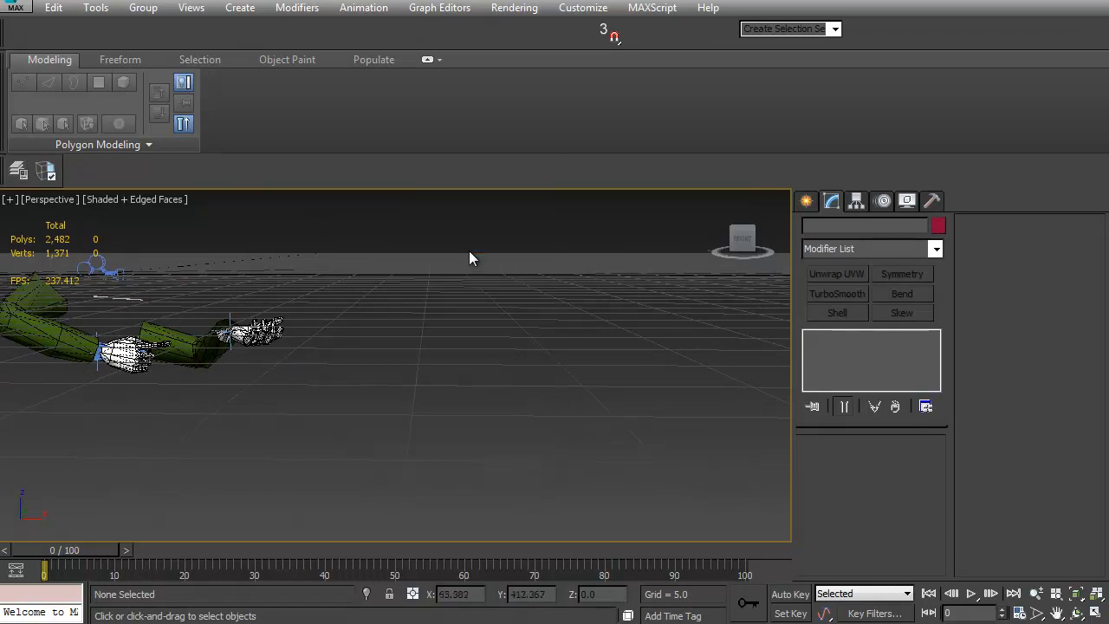
{"action": "middle_click_drag", "start_coordinate": [469, 251], "coordinate": [488, 353]}
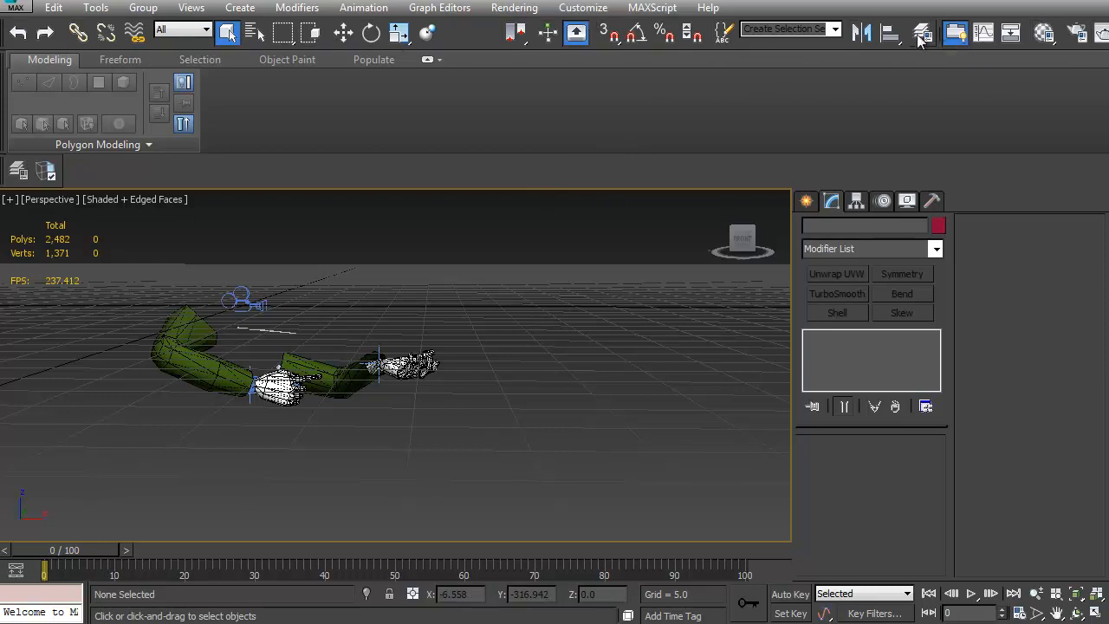
Examine the full object list of the default layer in the Layer Explorer, and close the explorer
{"action": "left_click", "coordinate": [923, 33]}
{"action": "left_click_drag", "start_coordinate": [179, 11], "coordinate": [743, 59]}
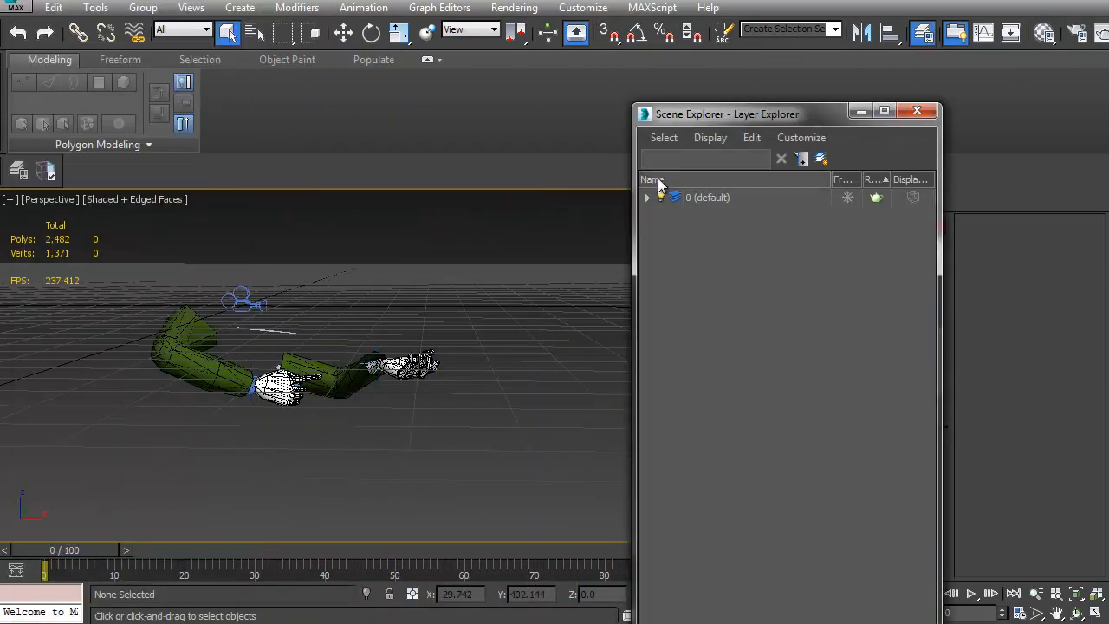
{"action": "left_click", "coordinate": [647, 198]}
{"action": "left_click_drag", "start_coordinate": [934, 240], "coordinate": [902, 521]}
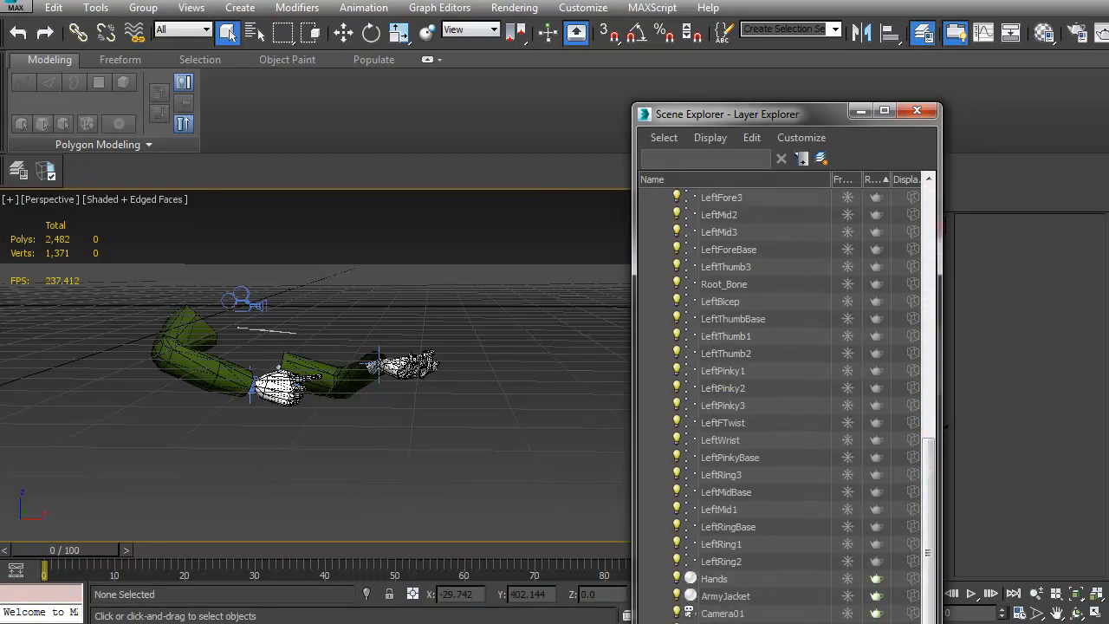
{"action": "left_click", "coordinate": [917, 110]}
Create a folder named HuntingRifle_Anims in the ANIMATIONS directory for saving the arms scene under a new name, and open it
{"action": "middle_click_drag", "start_coordinate": [520, 299], "coordinate": [366, 346], "text": "alt"}
{"action": "left_click", "coordinate": [21, 7]}
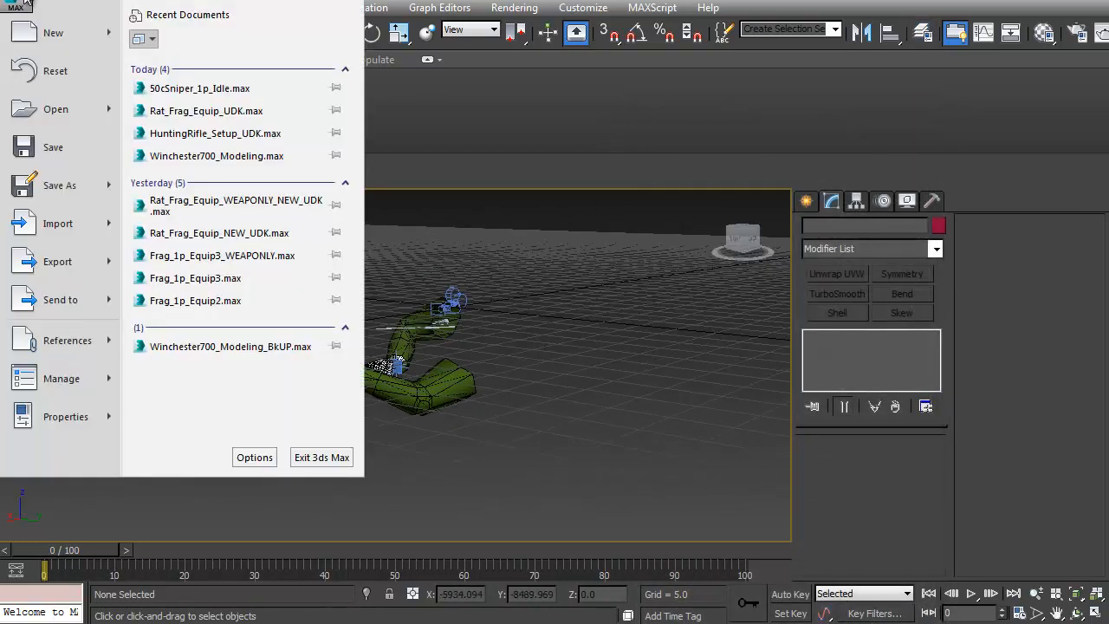
{"action": "left_click", "coordinate": [78, 191]}
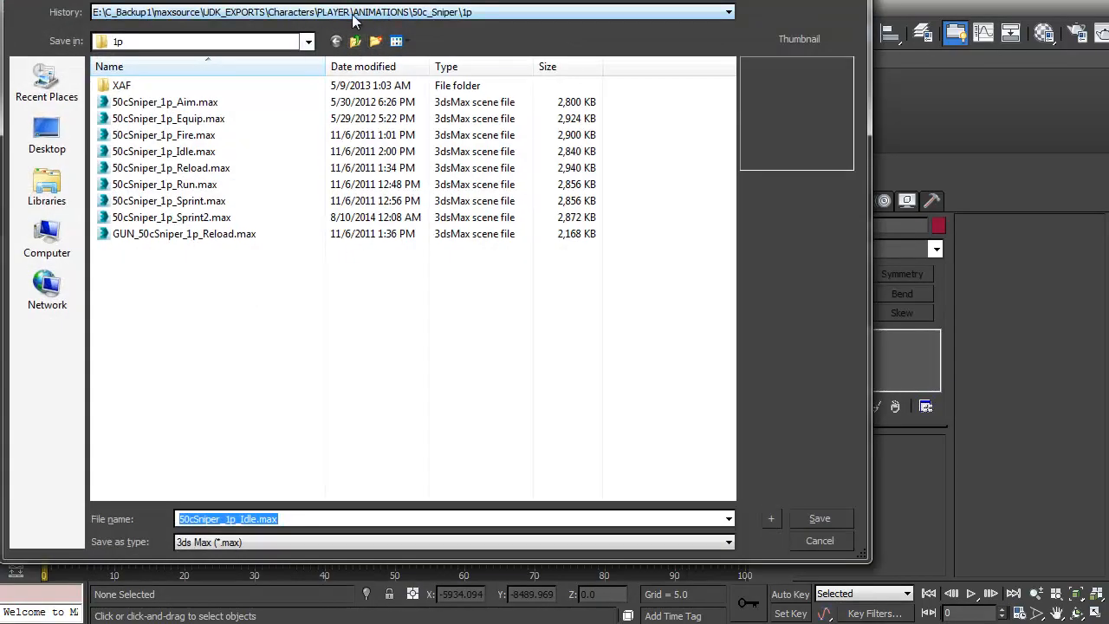
{"action": "left_click", "coordinate": [356, 42]}
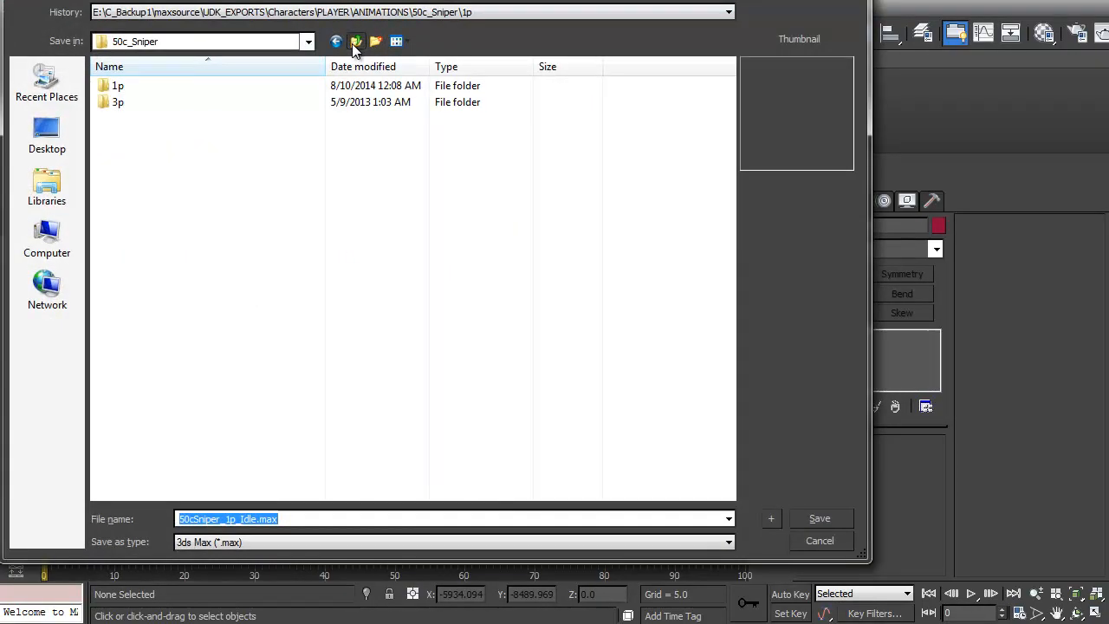
{"action": "left_click", "coordinate": [356, 41]}
{"action": "left_click", "coordinate": [375, 45]}
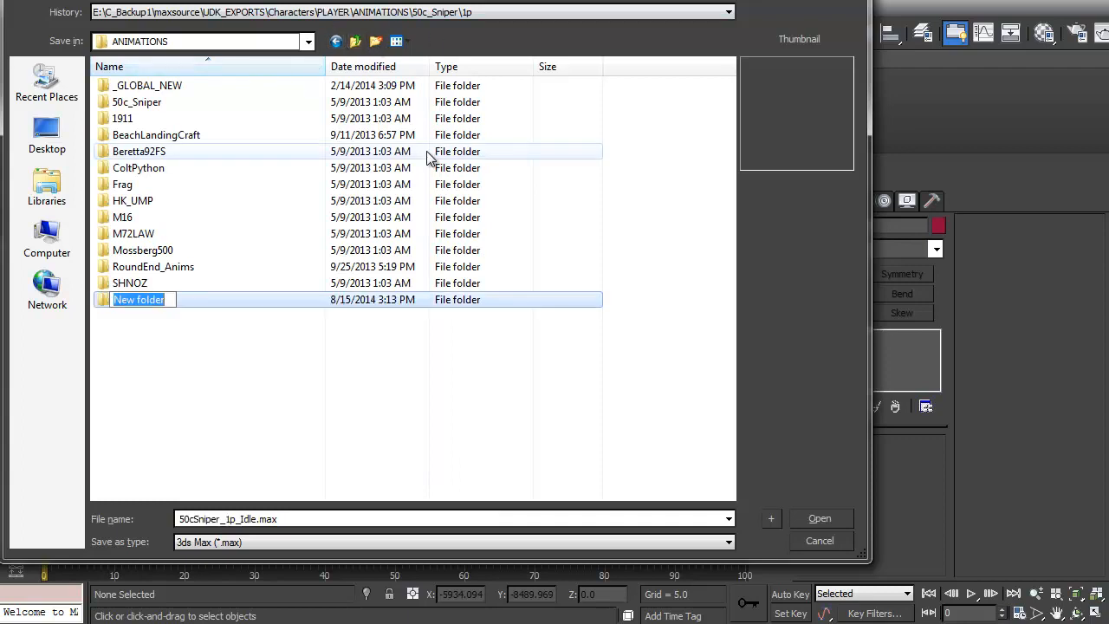
{"action": "type", "text": "HuntingRifle_Anim"}
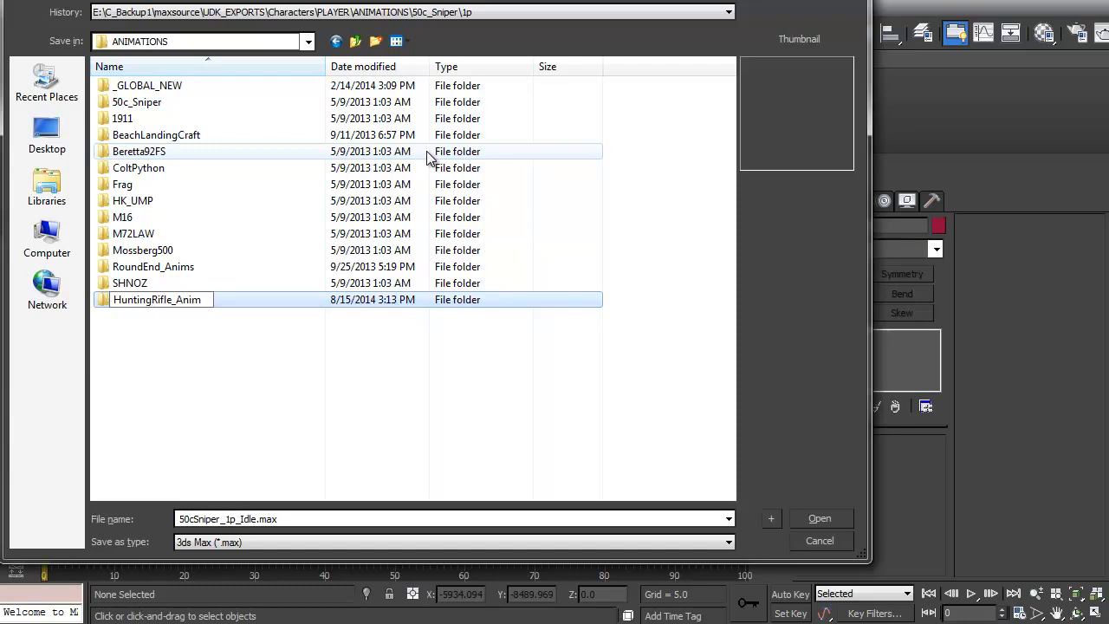
{"action": "key", "text": "Return"}
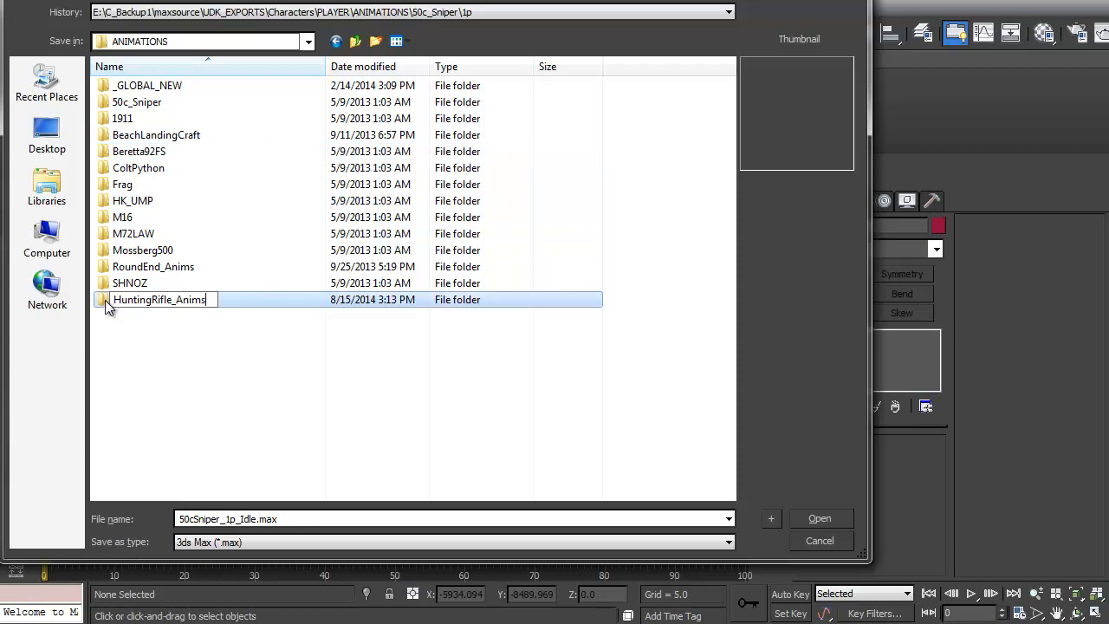
{"action": "double_click", "coordinate": [105, 300]}
Save the arms scene in the new folder as HuntingRifle_1p_Idle.max
{"action": "double_click", "coordinate": [239, 518]}
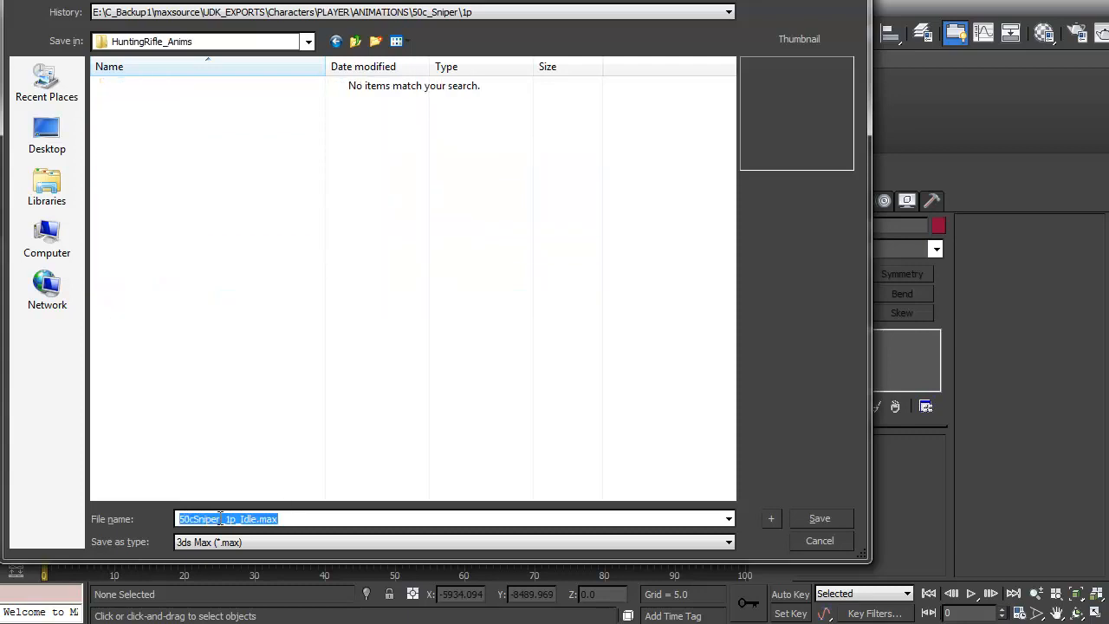
{"action": "left_click_drag", "start_coordinate": [221, 519], "coordinate": [46, 520]}
{"action": "type", "text": "Hunting"}
{"action": "left_click", "coordinate": [803, 521]}
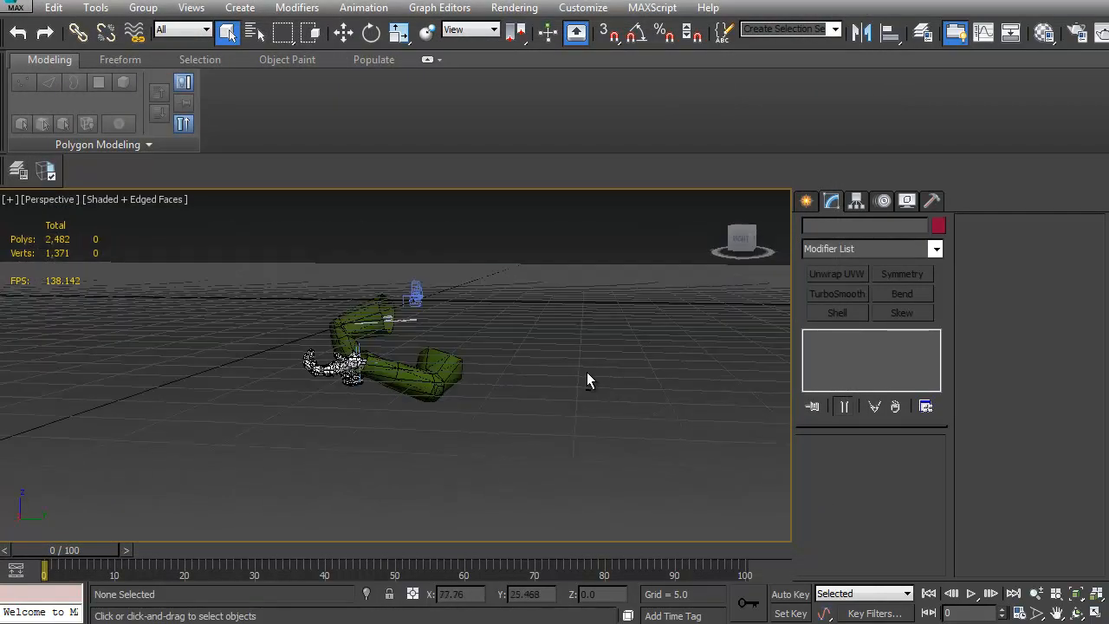
Start merging a scene file into the arms scene and look in the recent HuntingRifle folder for the rifle
{"action": "middle_click_drag", "start_coordinate": [588, 377], "coordinate": [382, 347], "text": "alt"}
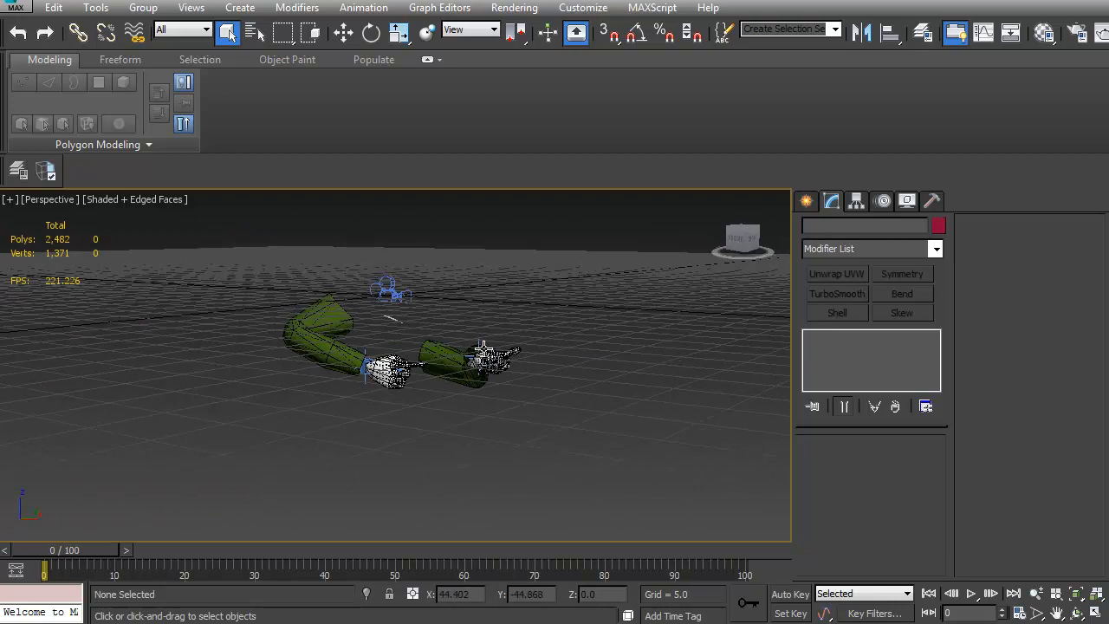
{"action": "left_click", "coordinate": [19, 9]}
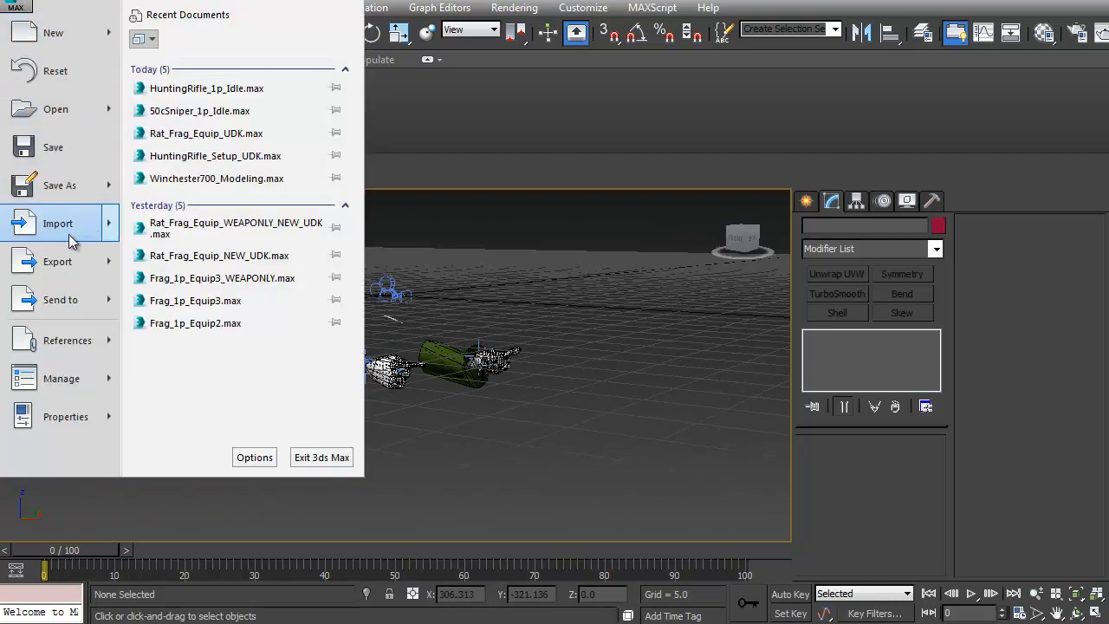
{"action": "mouse_move", "coordinate": [69, 234]}
{"action": "left_click", "coordinate": [178, 111]}
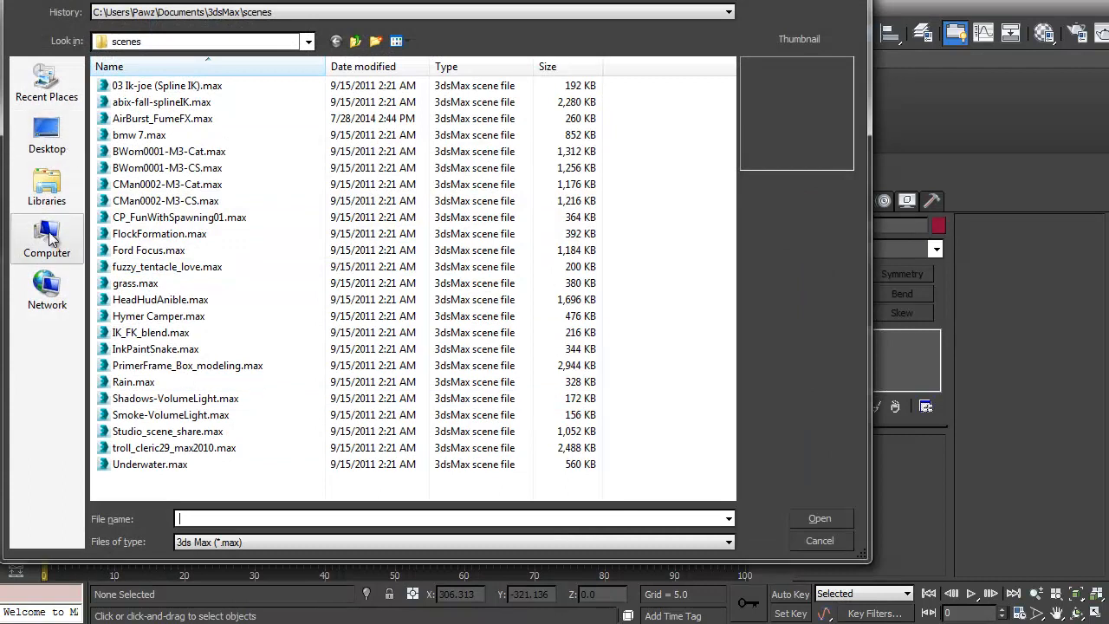
{"action": "left_click", "coordinate": [54, 91]}
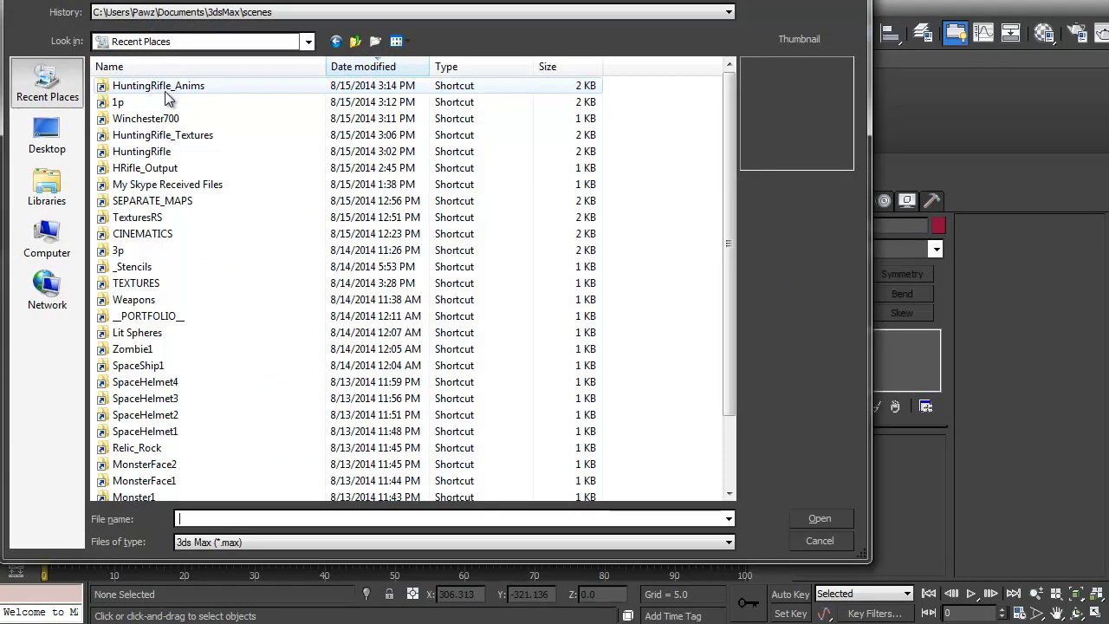
{"action": "left_click", "coordinate": [146, 156]}
{"action": "double_click", "coordinate": [146, 156]}
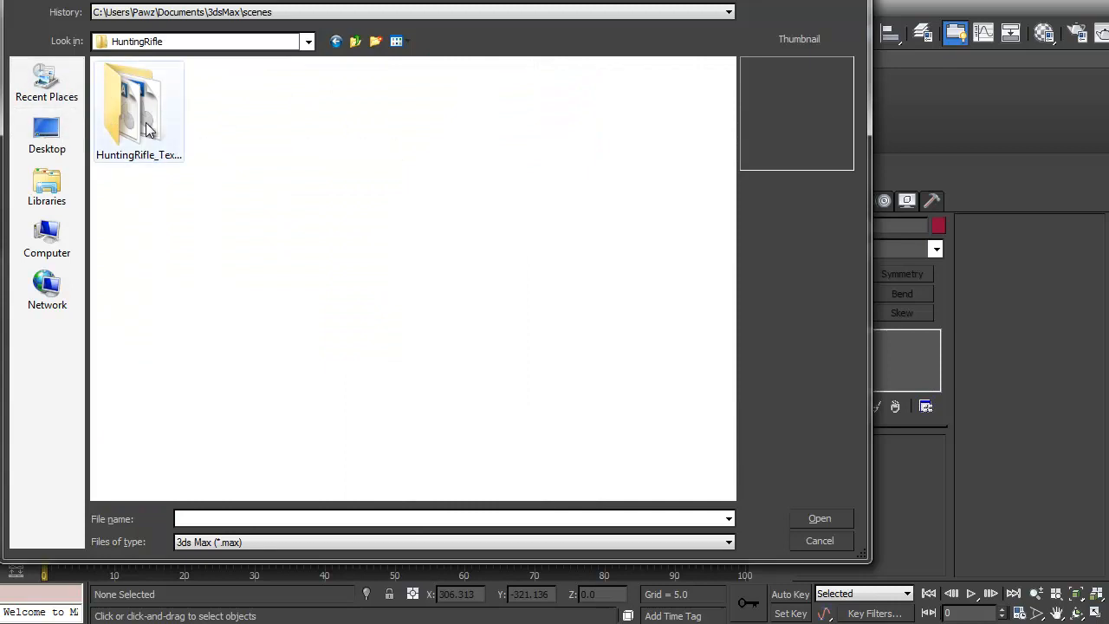
Browse the E: drive to the C_Backup1\maxsource\UDK_EXPORTS folder for the file to merge
{"action": "left_click", "coordinate": [307, 42]}
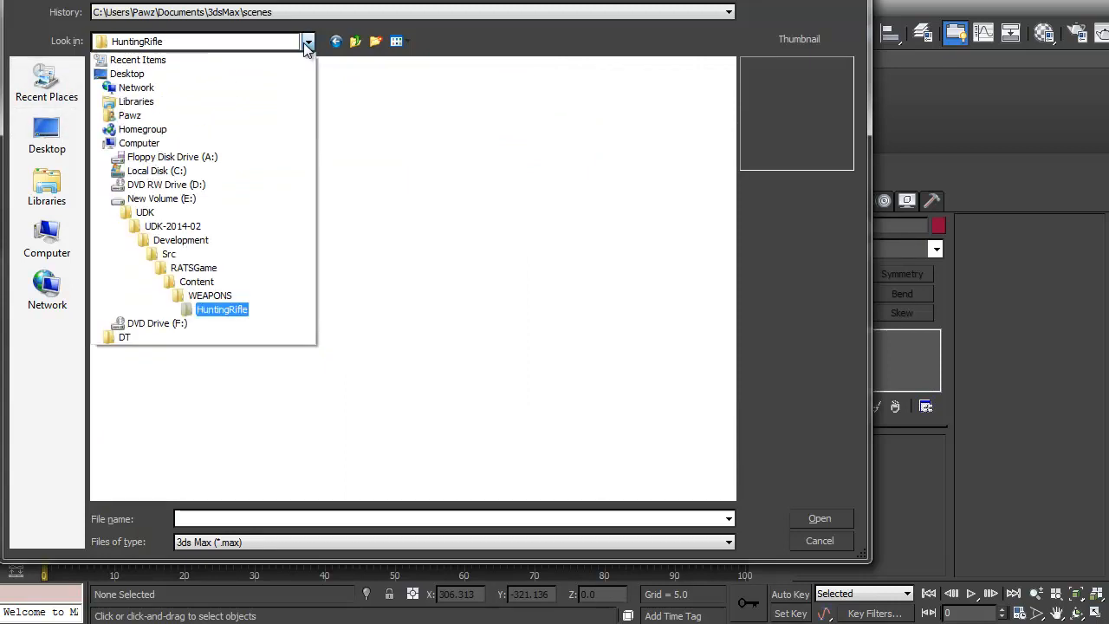
{"action": "left_click", "coordinate": [151, 202]}
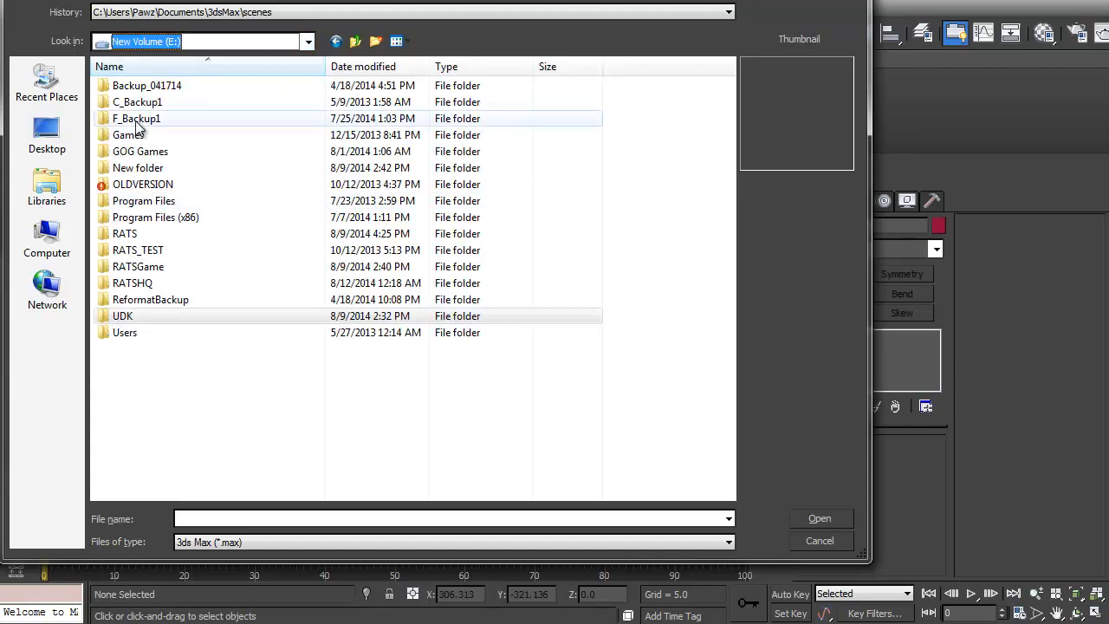
{"action": "double_click", "coordinate": [134, 102]}
{"action": "double_click", "coordinate": [152, 137]}
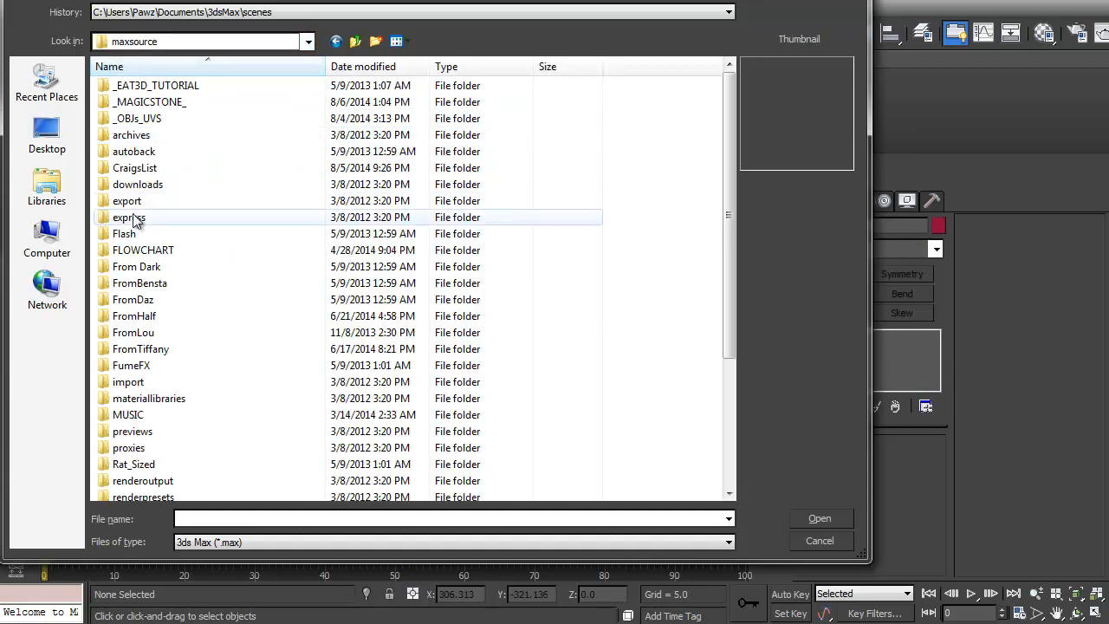
{"action": "left_click", "coordinate": [143, 233]}
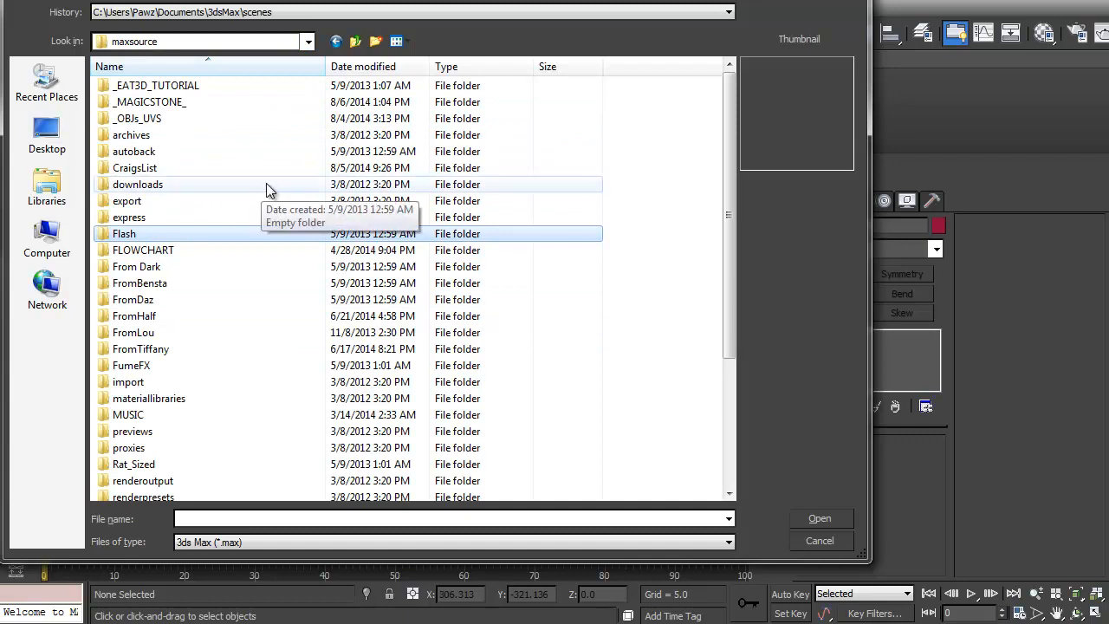
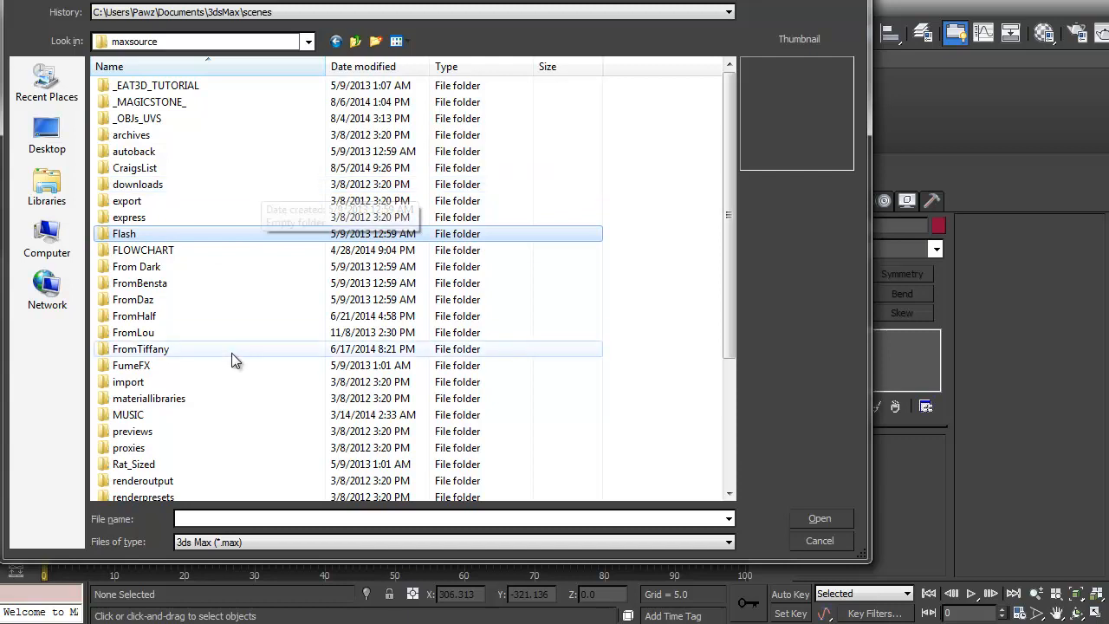
{"action": "left_click", "coordinate": [145, 349]}
{"action": "scroll", "coordinate": [146, 348], "scroll_direction": "down", "scroll_amount": 4}
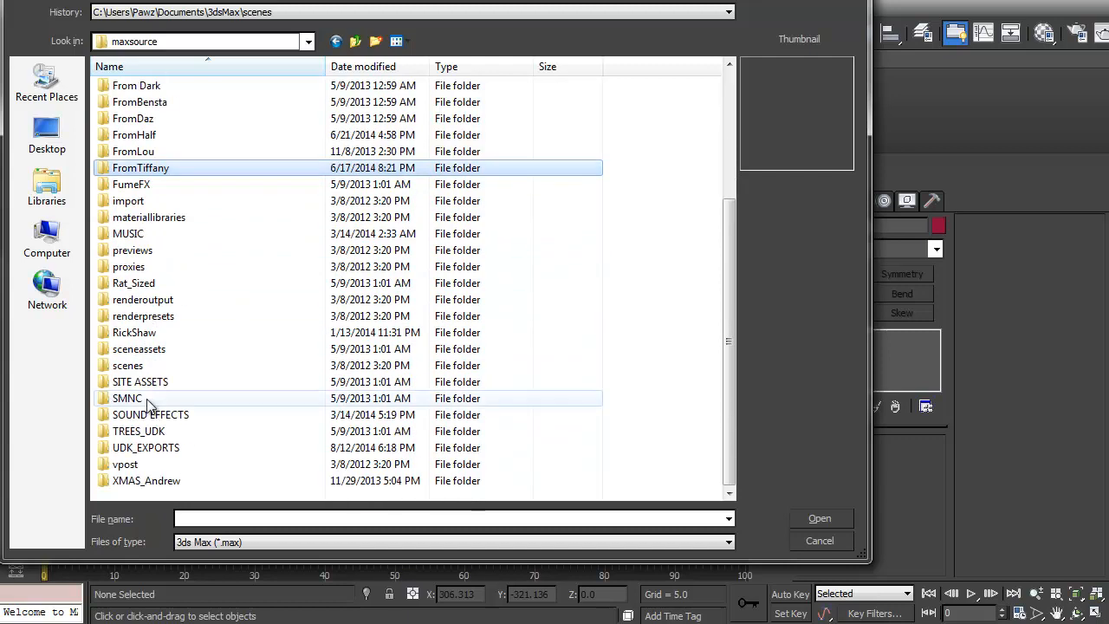
{"action": "double_click", "coordinate": [144, 448]}
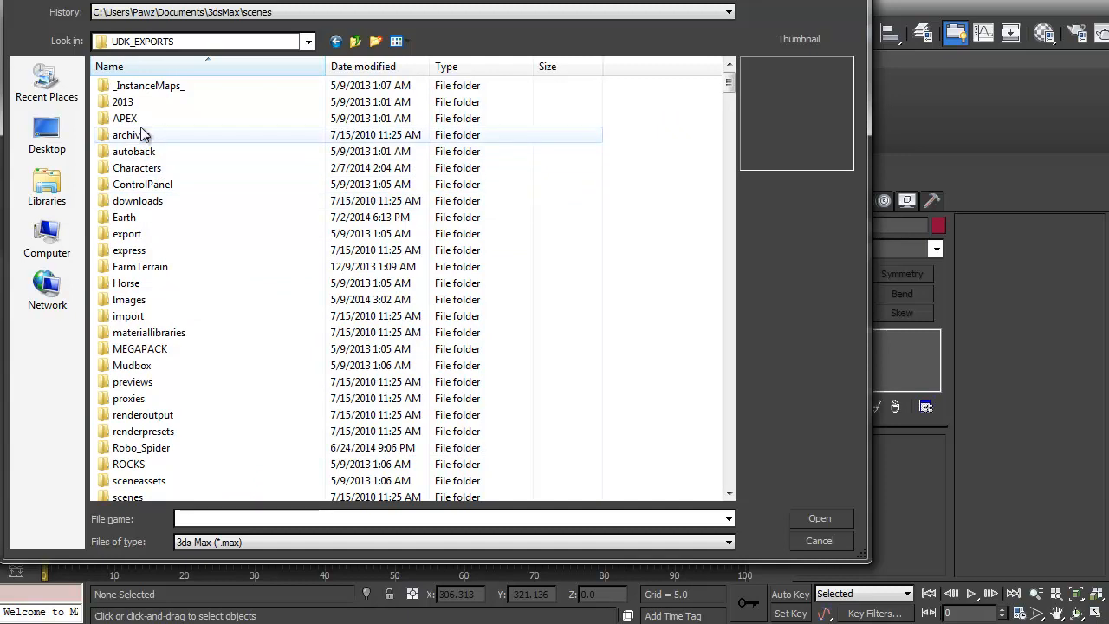
Open the Winchester700 folder inside UDK_EXPORTS\Weapons
{"action": "left_click", "coordinate": [364, 67]}
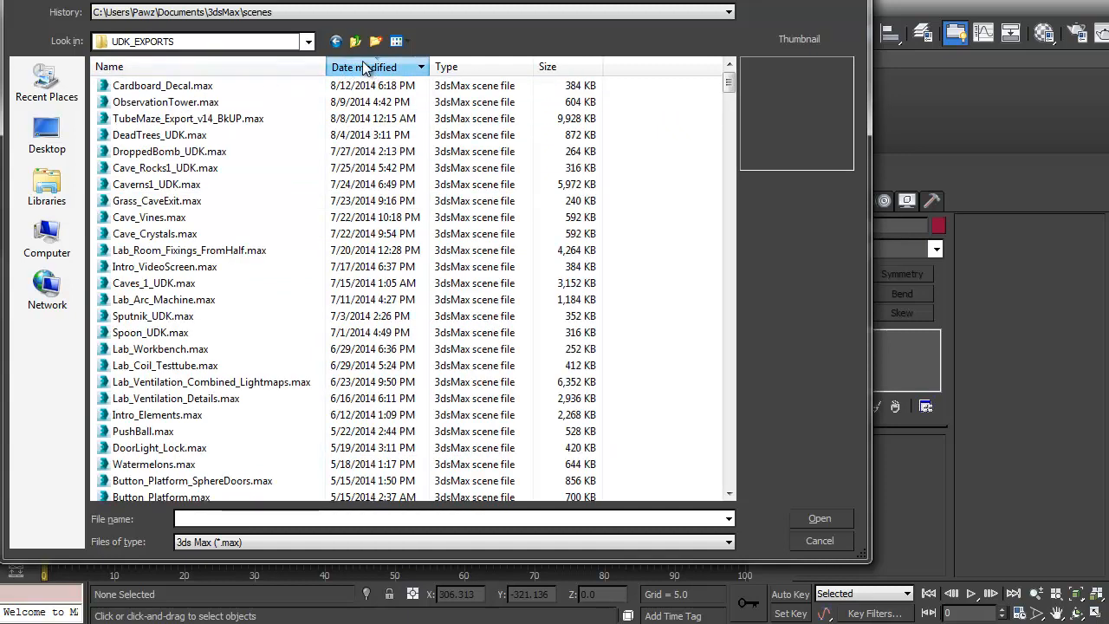
{"action": "left_click", "coordinate": [363, 66]}
{"action": "scroll", "coordinate": [130, 347], "scroll_direction": "down", "scroll_amount": 3}
{"action": "double_click", "coordinate": [139, 479]}
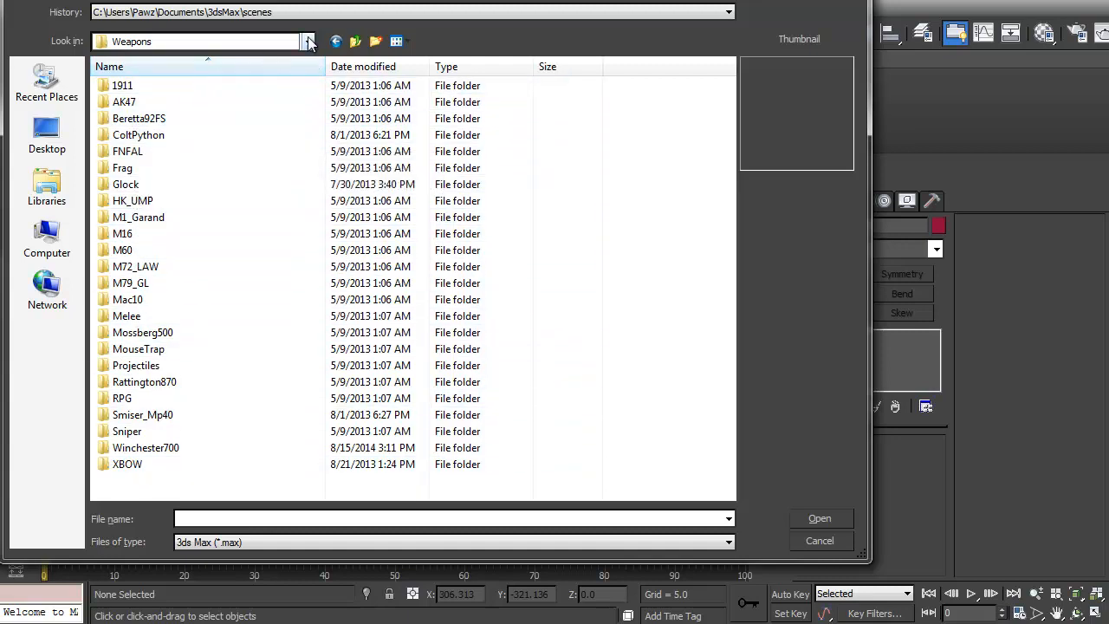
{"action": "left_click", "coordinate": [140, 448]}
{"action": "double_click", "coordinate": [139, 448]}
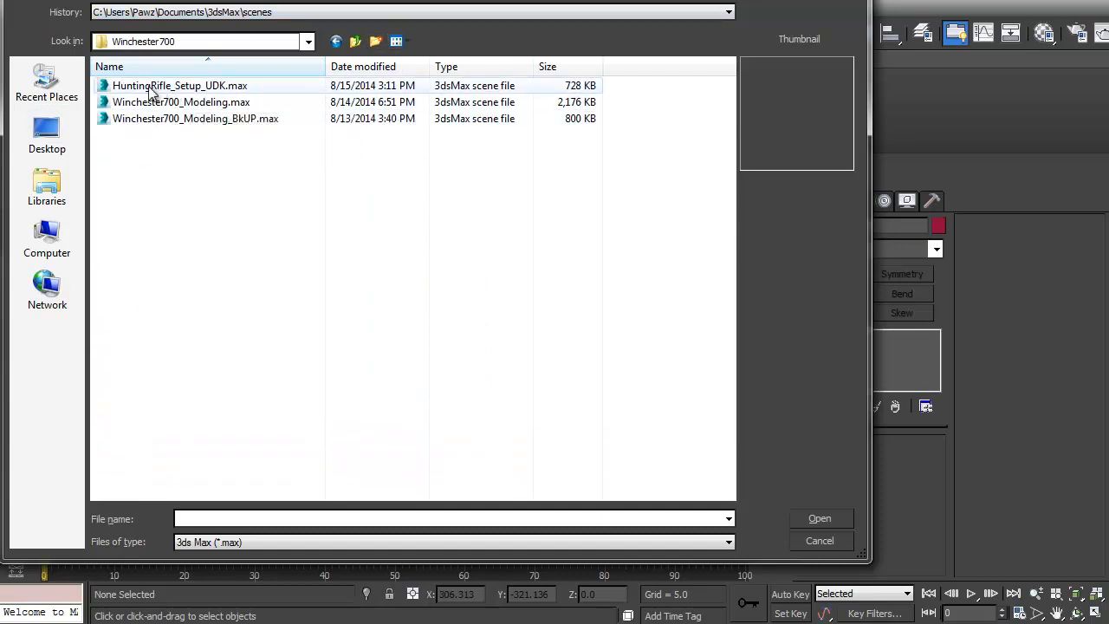
Merge Bullet1, Bullet2, Rifle and Scope from HuntingRifle_Setup_UDK.max, using the scene material for the duplicate material name
{"action": "double_click", "coordinate": [121, 89]}
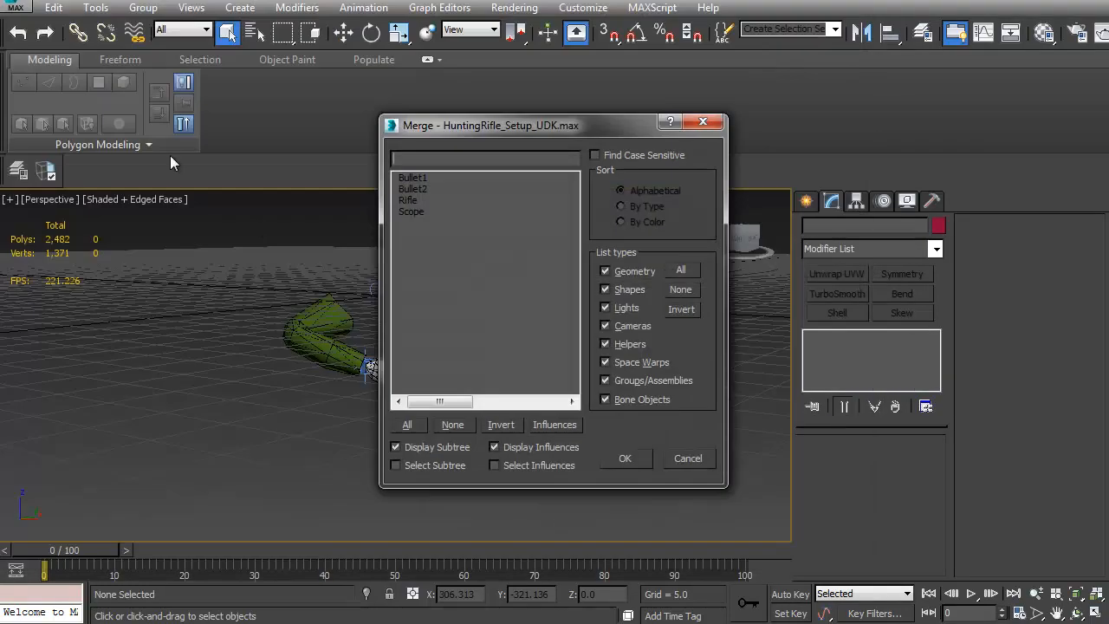
{"action": "left_click_drag", "start_coordinate": [429, 177], "coordinate": [420, 215]}
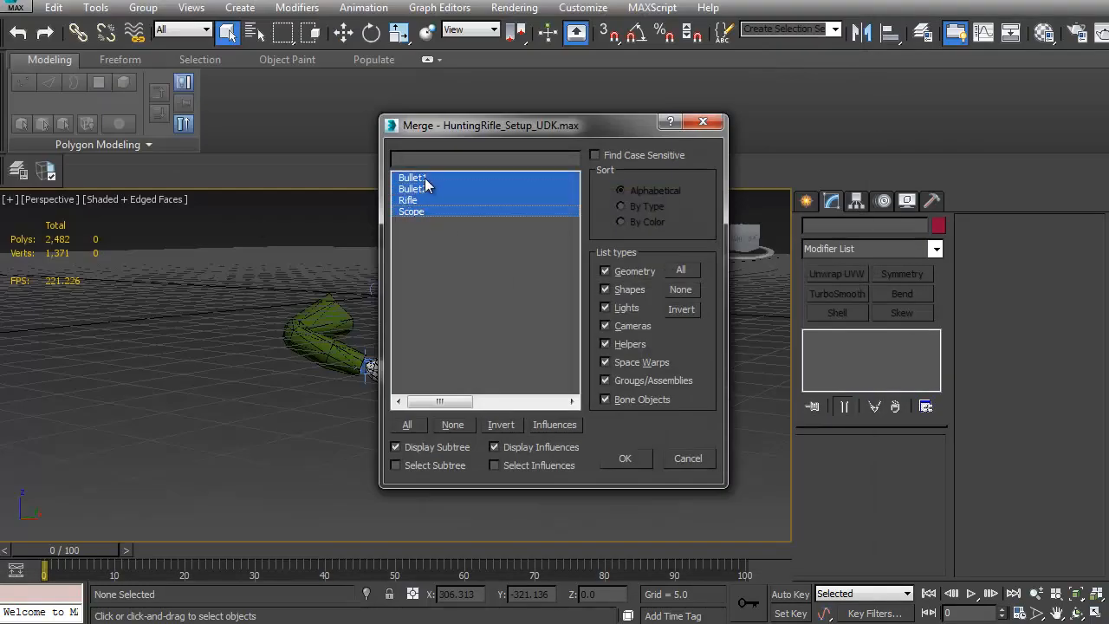
{"action": "left_click", "coordinate": [624, 459]}
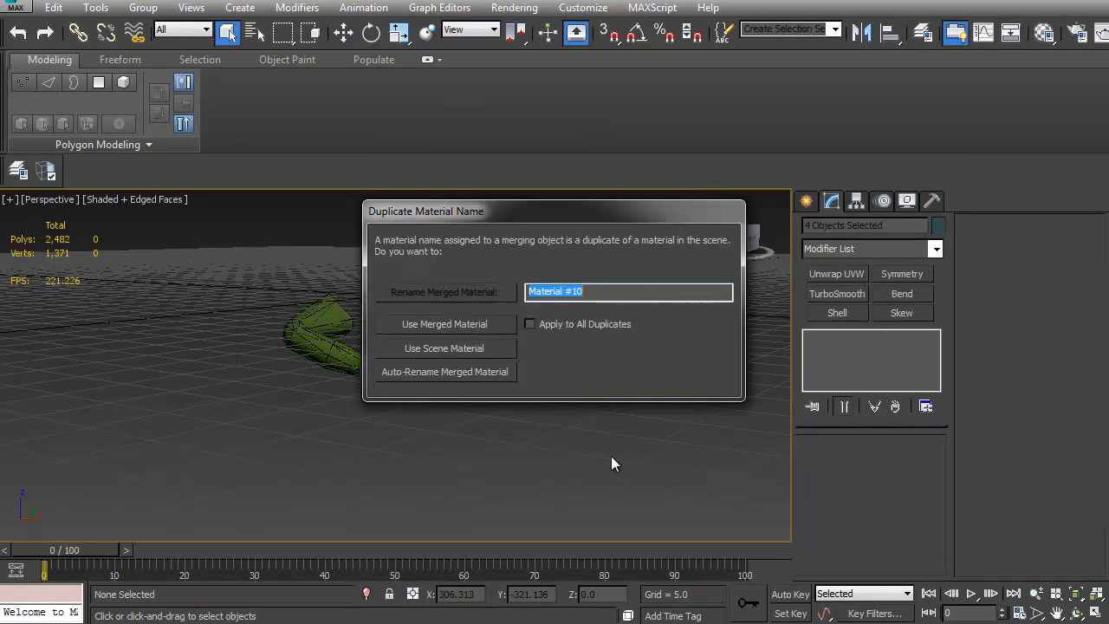
{"action": "left_click", "coordinate": [448, 347]}
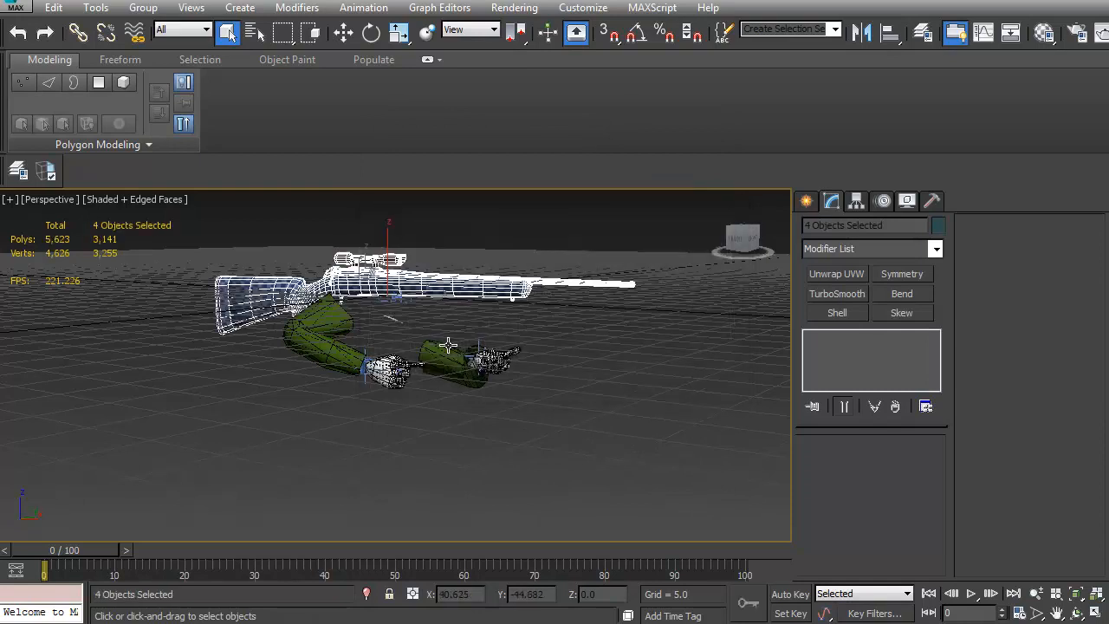
Create a layer named Rifle_Mesh containing the four merged rifle objects
{"action": "middle_click_drag", "start_coordinate": [478, 351], "coordinate": [455, 363], "text": "alt"}
{"action": "scroll", "coordinate": [465, 347], "scroll_direction": "up", "scroll_amount": 3}
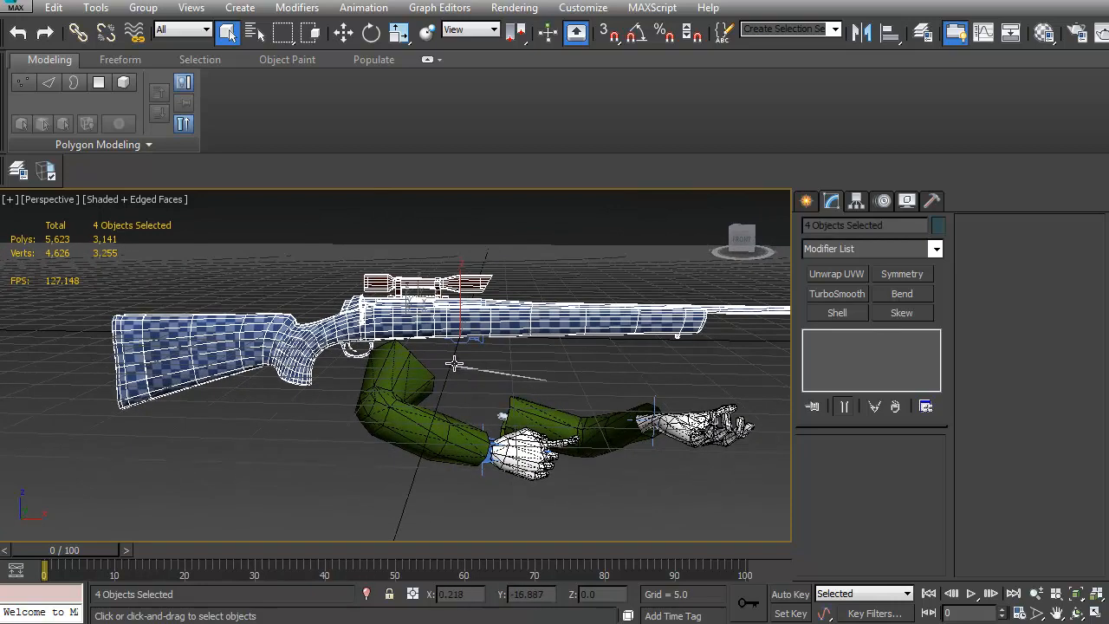
{"action": "left_click", "coordinate": [924, 34]}
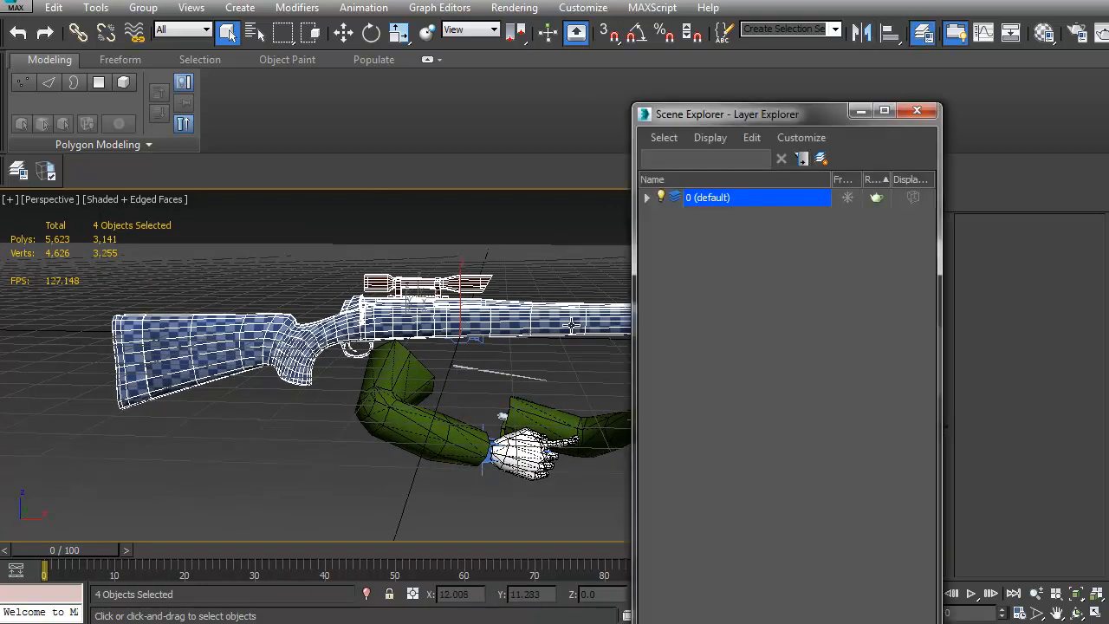
{"action": "left_click", "coordinate": [821, 159]}
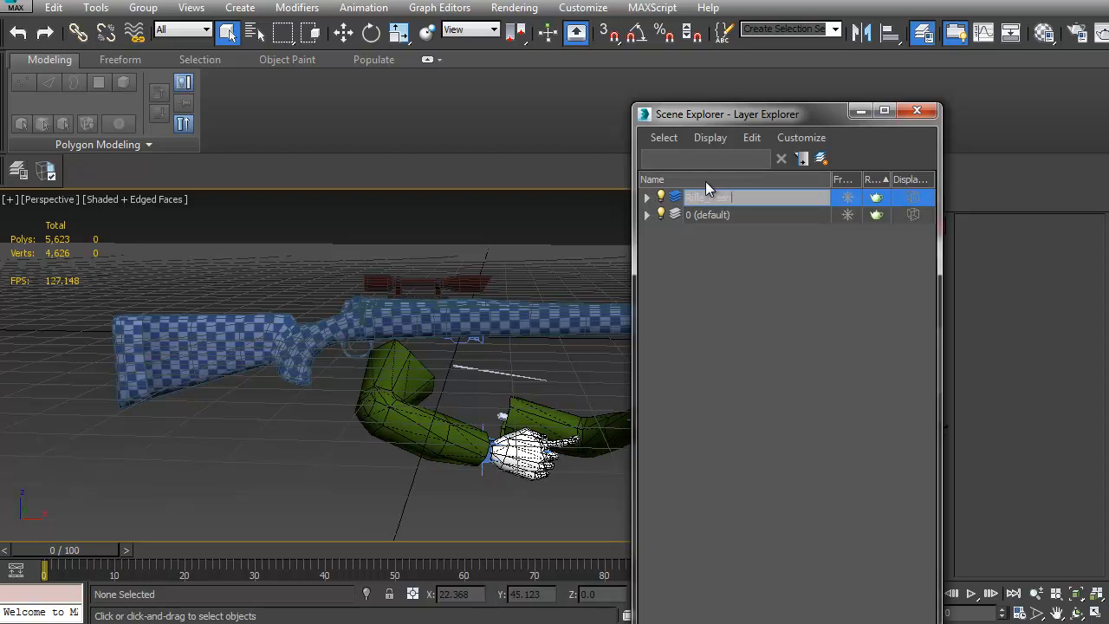
Dock the Layer Explorer beside the viewport, float it again as a separate window and close it
{"action": "left_click_drag", "start_coordinate": [827, 115], "coordinate": [788, 114]}
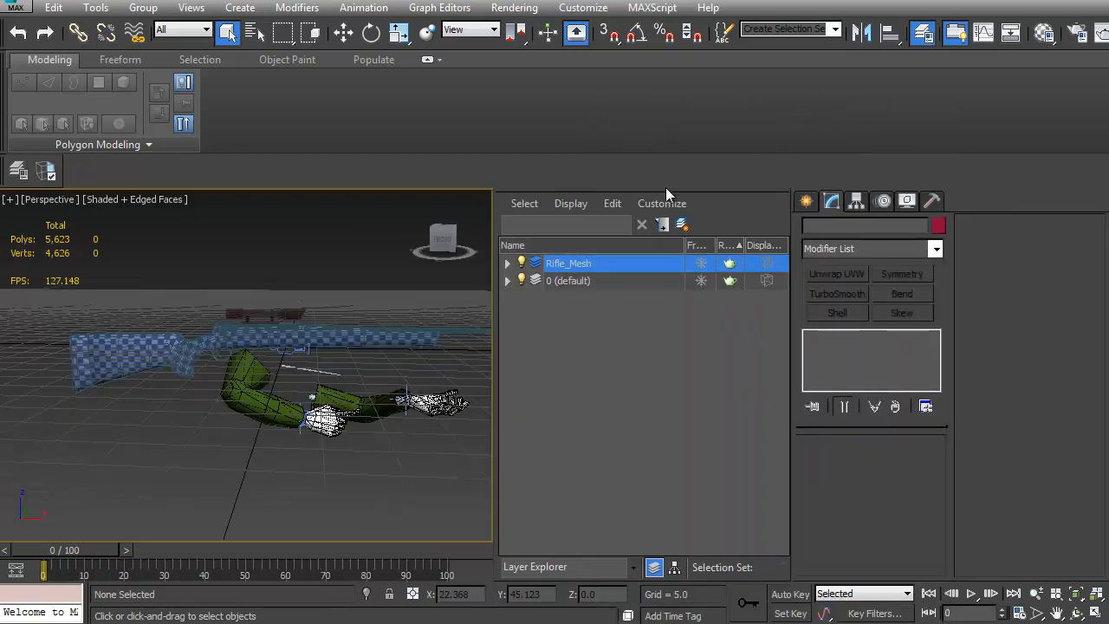
{"action": "left_click_drag", "start_coordinate": [678, 191], "coordinate": [400, 248]}
{"action": "left_click", "coordinate": [435, 248]}
{"action": "middle_click_drag", "start_coordinate": [369, 361], "coordinate": [406, 377], "text": "alt"}
{"action": "scroll", "coordinate": [406, 377], "scroll_direction": "up", "scroll_amount": 3}
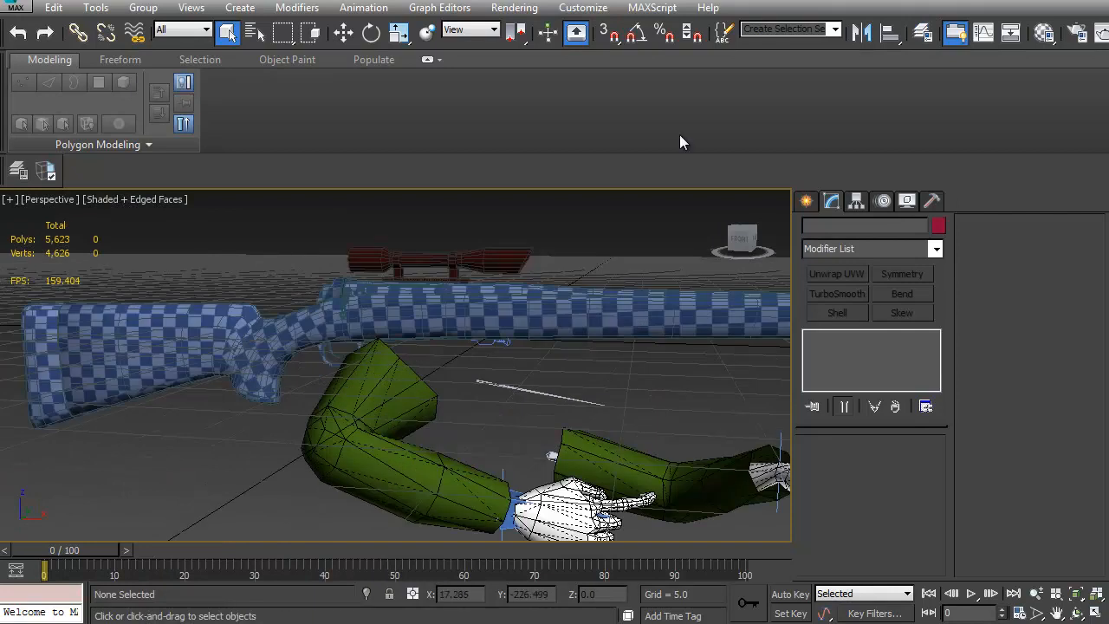
Select the rifle mesh, then reopen the Layer Explorer and dock it beside the command panel
{"action": "middle_click_drag", "start_coordinate": [394, 333], "coordinate": [488, 359]}
{"action": "left_click", "coordinate": [486, 325]}
{"action": "scroll", "coordinate": [487, 366], "scroll_direction": "up", "scroll_amount": 2}
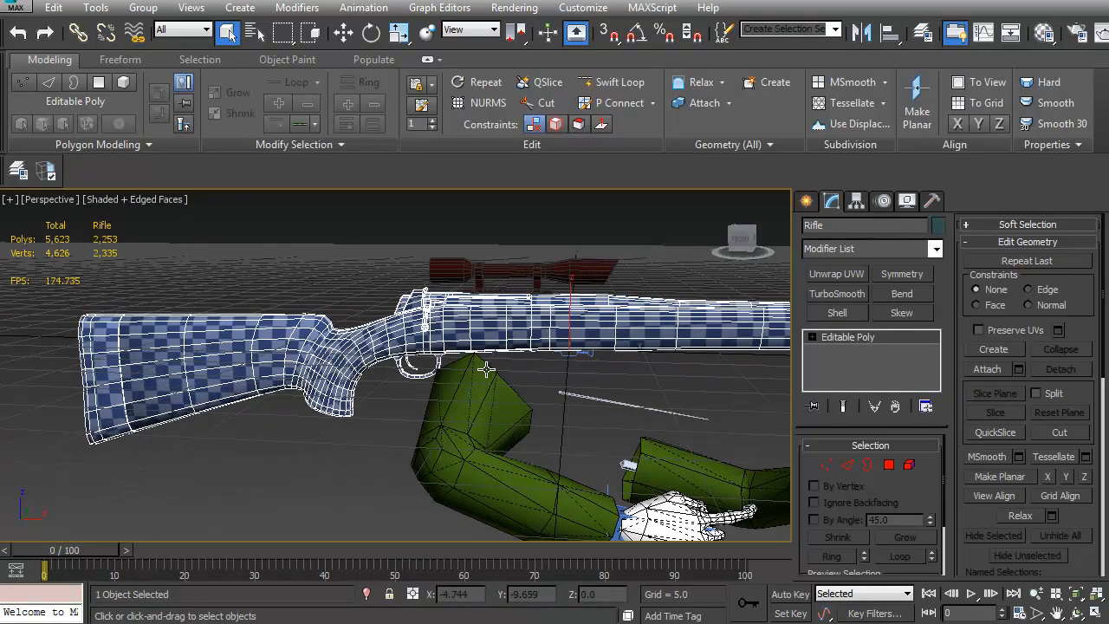
{"action": "left_click", "coordinate": [921, 33]}
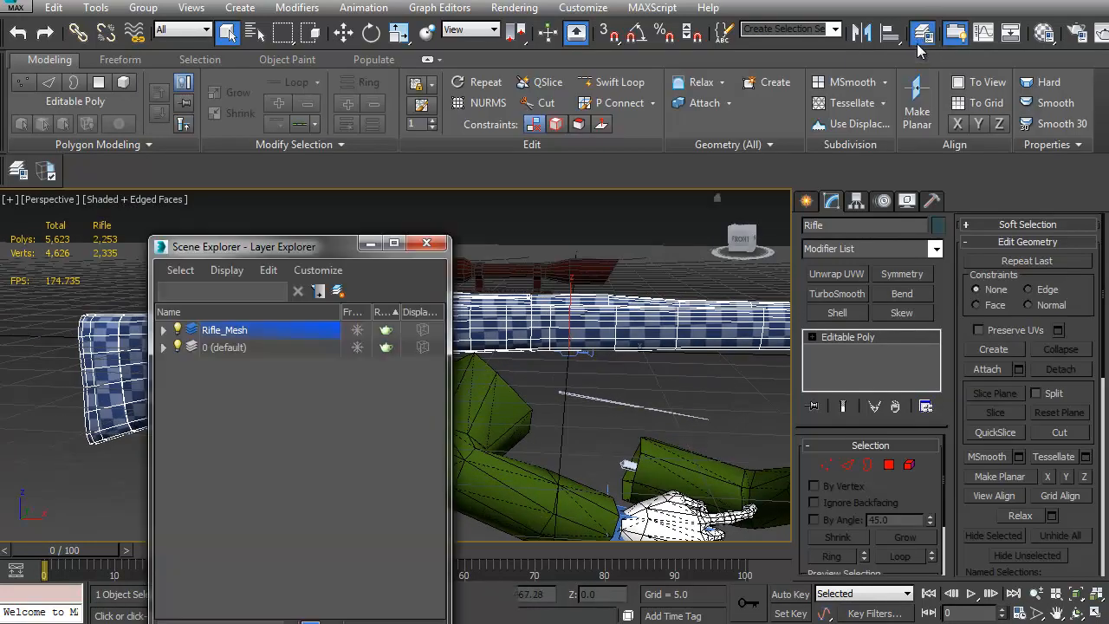
{"action": "double_click", "coordinate": [260, 246]}
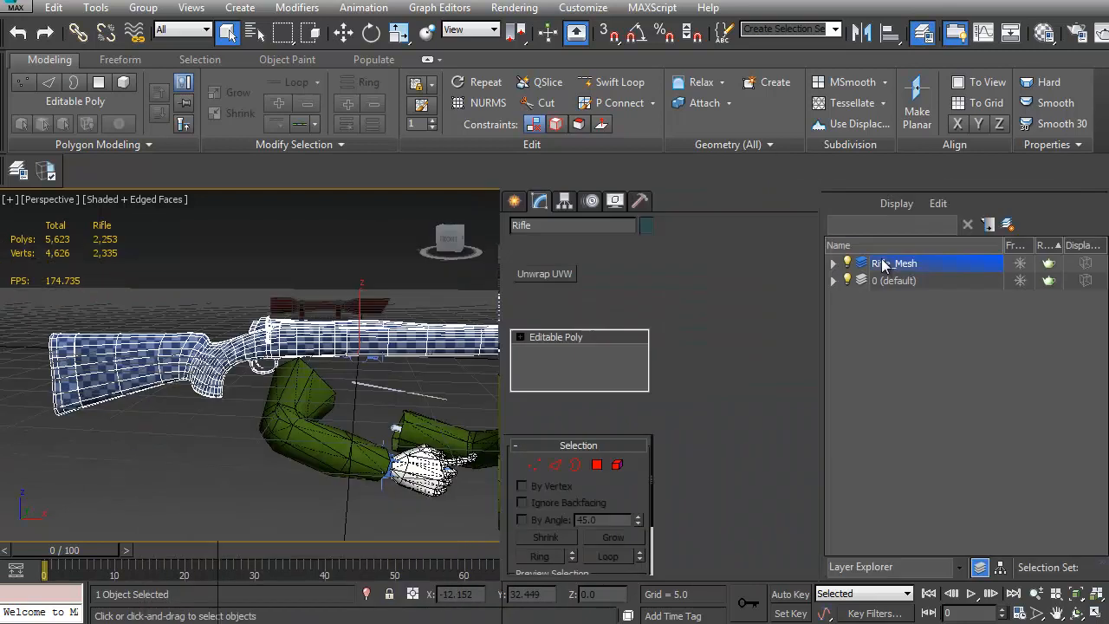
Hide the 0 (default) layer, then redock the Layer Explorer on the opposite side of the viewport and narrow it
{"action": "left_click", "coordinate": [849, 281]}
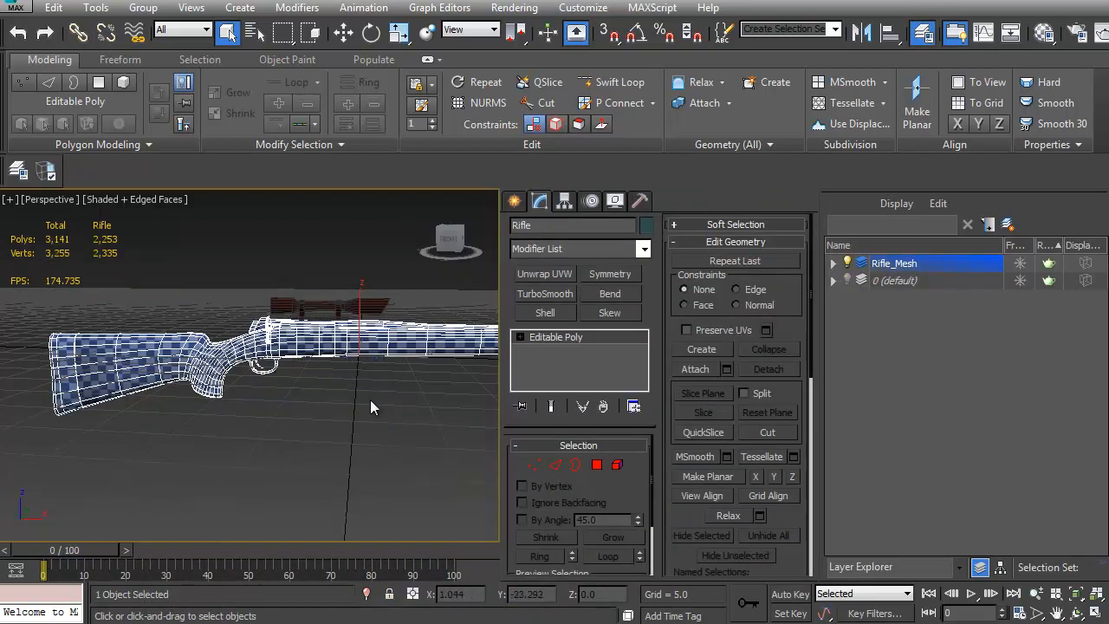
{"action": "middle_click_drag", "start_coordinate": [373, 400], "coordinate": [503, 384], "text": "alt"}
{"action": "left_click_drag", "start_coordinate": [981, 188], "coordinate": [4, 242]}
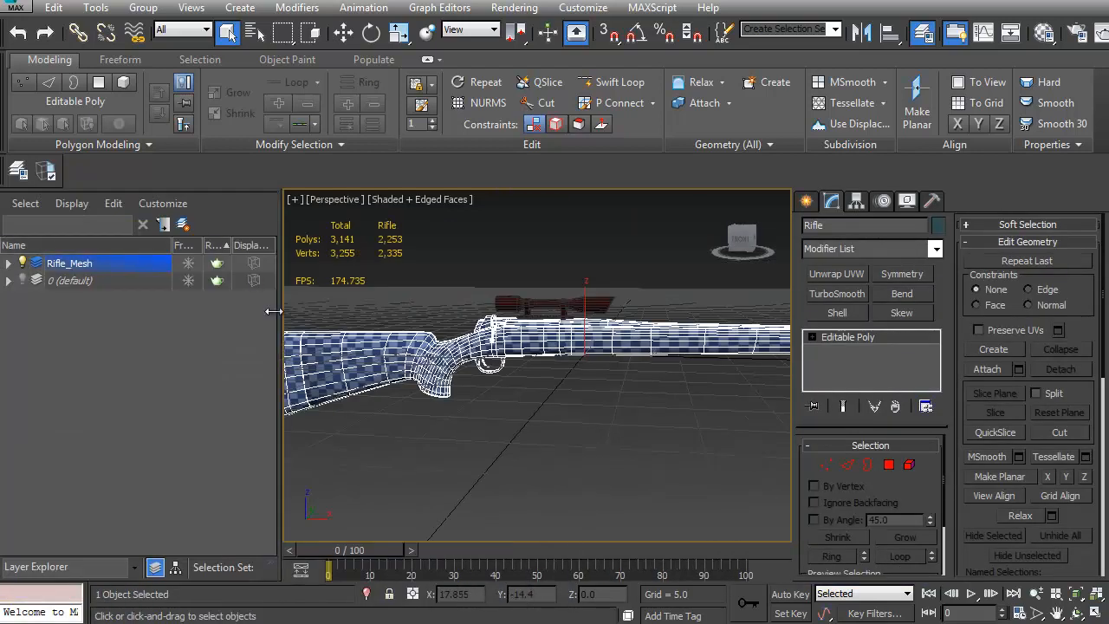
{"action": "left_click_drag", "start_coordinate": [276, 340], "coordinate": [156, 344]}
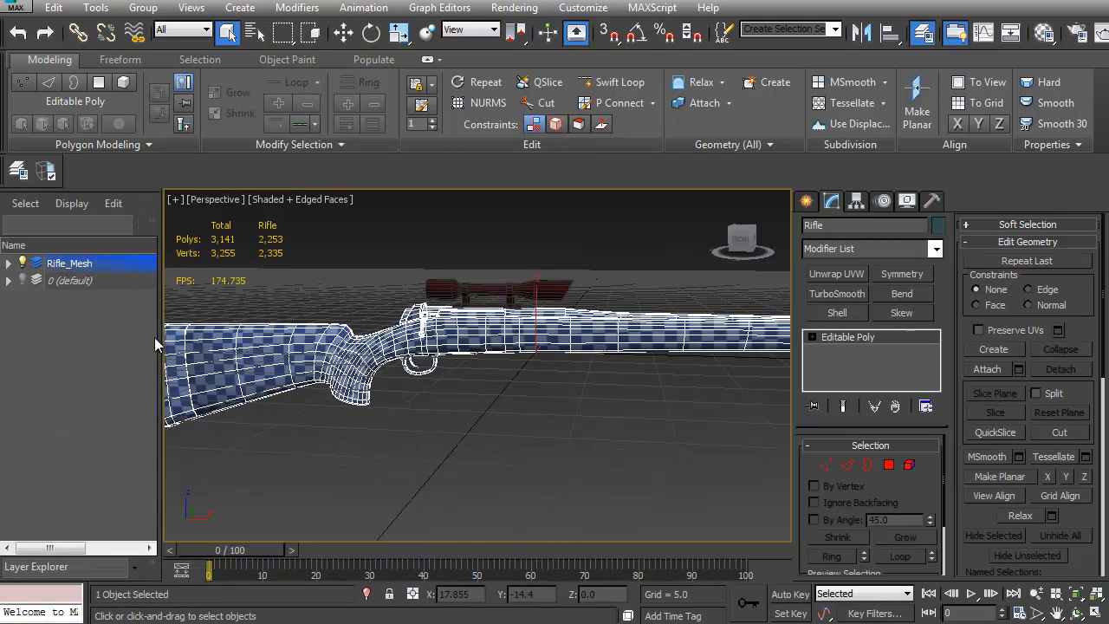
Link the scope and both bullets to the rifle as their parent
{"action": "mouse_move", "coordinate": [341, 349]}
{"action": "middle_mouse_down"}
{"action": "mouse_move", "coordinate": [425, 358]}
{"action": "mouse_move", "coordinate": [417, 368]}
{"action": "mouse_move", "coordinate": [505, 369]}
{"action": "mouse_move", "coordinate": [510, 354]}
{"action": "mouse_move", "coordinate": [467, 358]}
{"action": "middle_mouse_up"}
{"action": "scroll", "coordinate": [512, 353], "scroll_direction": "up", "scroll_amount": 4}
{"action": "key", "text": "F3"}
{"action": "scroll", "coordinate": [580, 354], "scroll_direction": "up", "scroll_amount": 3}
{"action": "middle_click_drag", "start_coordinate": [569, 362], "coordinate": [556, 386], "text": "alt"}
{"action": "scroll", "coordinate": [556, 386], "scroll_direction": "down", "scroll_amount": 5}
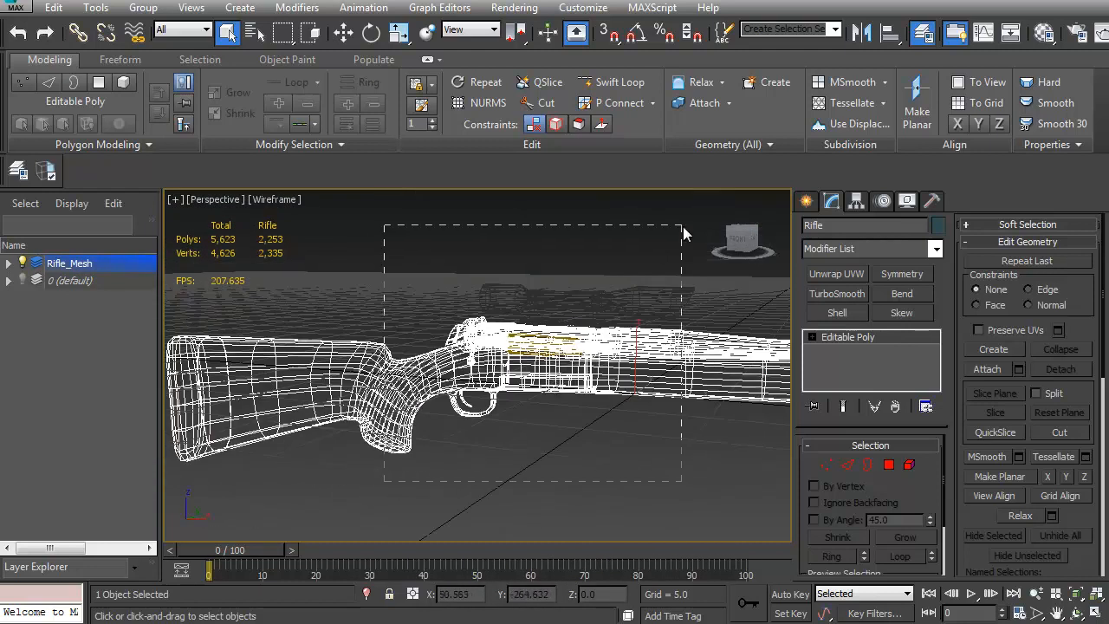
{"action": "left_click_drag", "start_coordinate": [683, 227], "coordinate": [683, 227]}
{"action": "key", "text": "F3"}
{"action": "left_click", "coordinate": [418, 365], "text": "alt"}
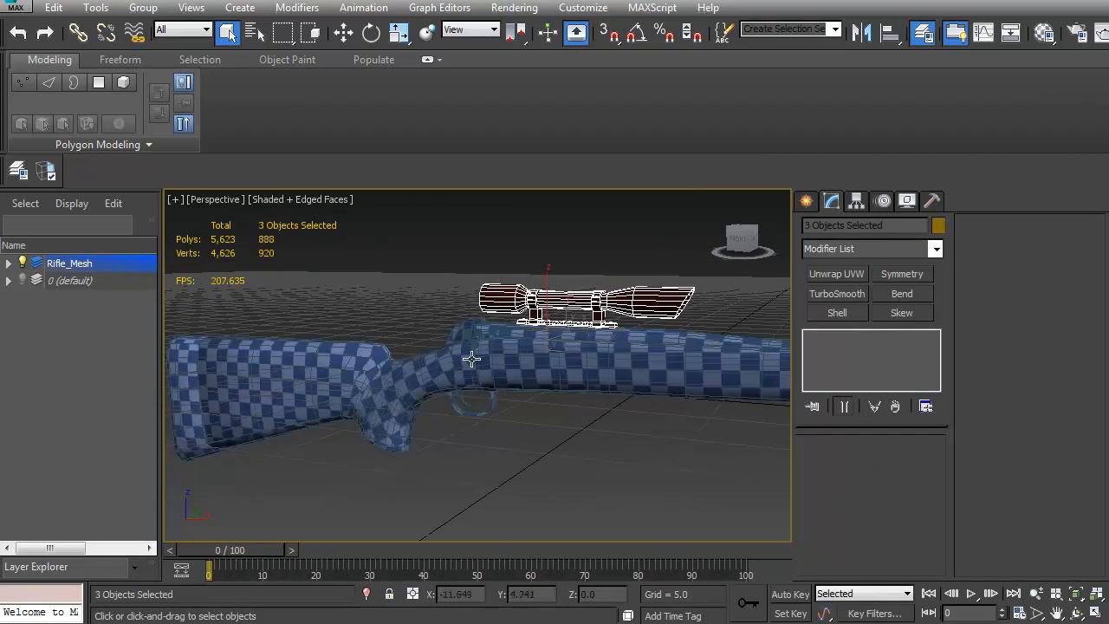
{"action": "left_click", "coordinate": [78, 32]}
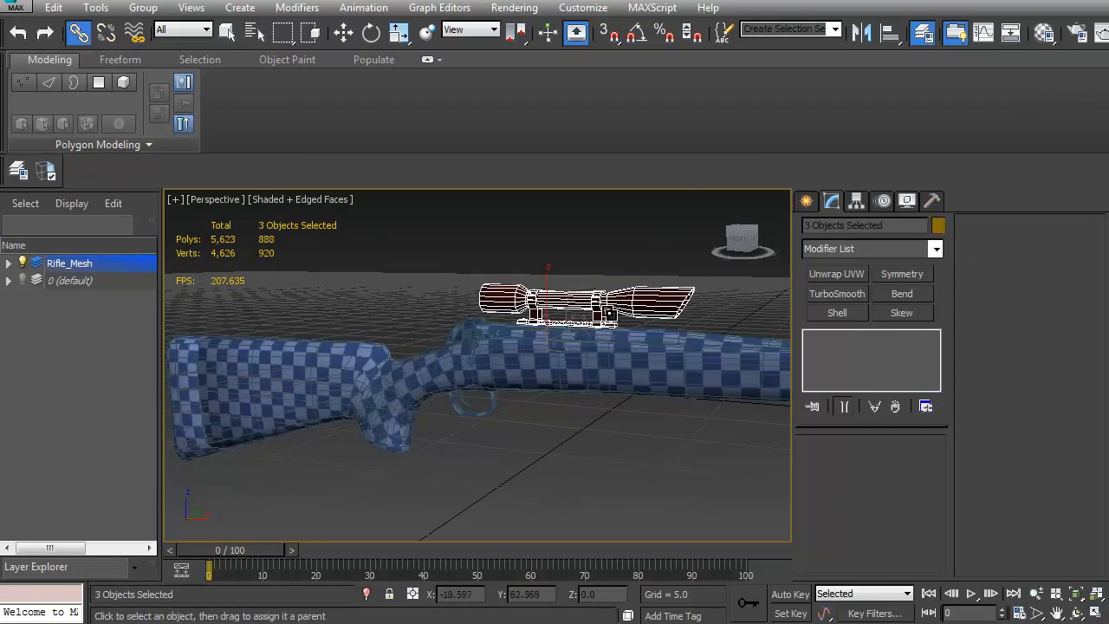
{"action": "key", "text": "F3"}
{"action": "key", "text": "F3"}
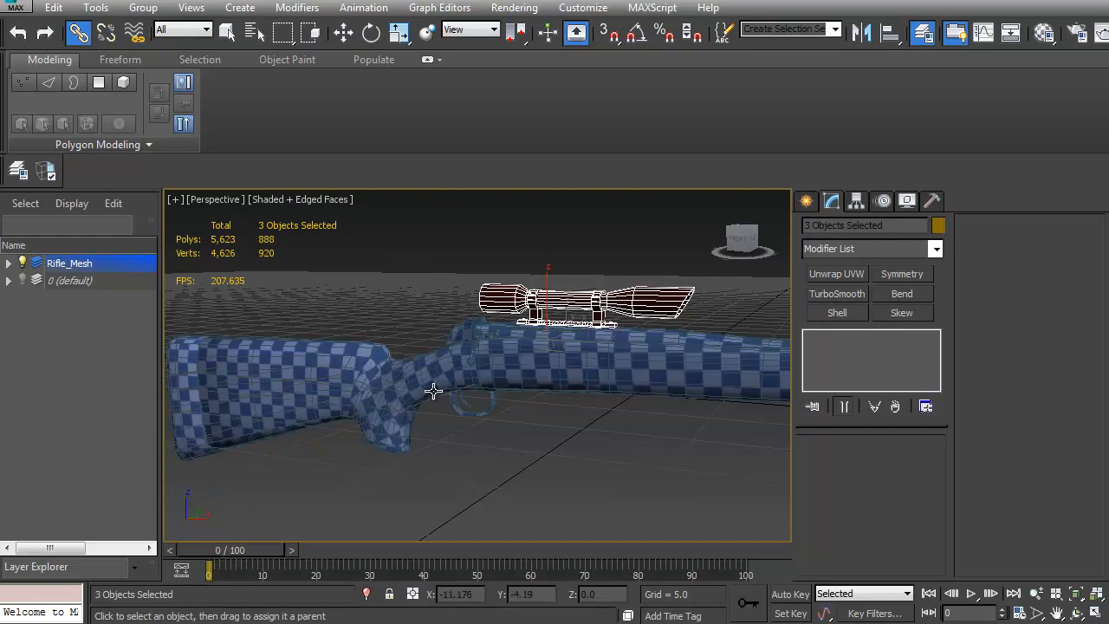
Test the link by moving the rifle upward, then undo the move
{"action": "key", "text": "w"}
{"action": "left_click", "coordinate": [479, 384]}
{"action": "left_click_drag", "start_coordinate": [651, 381], "coordinate": [665, 305]}
{"action": "key", "text": "ctrl+z"}
Show the 0 (default) layer and move the rifle toward the hands, to about X 19.7, Y -14, Z -8.6
{"action": "middle_click_drag", "start_coordinate": [623, 336], "coordinate": [597, 331]}
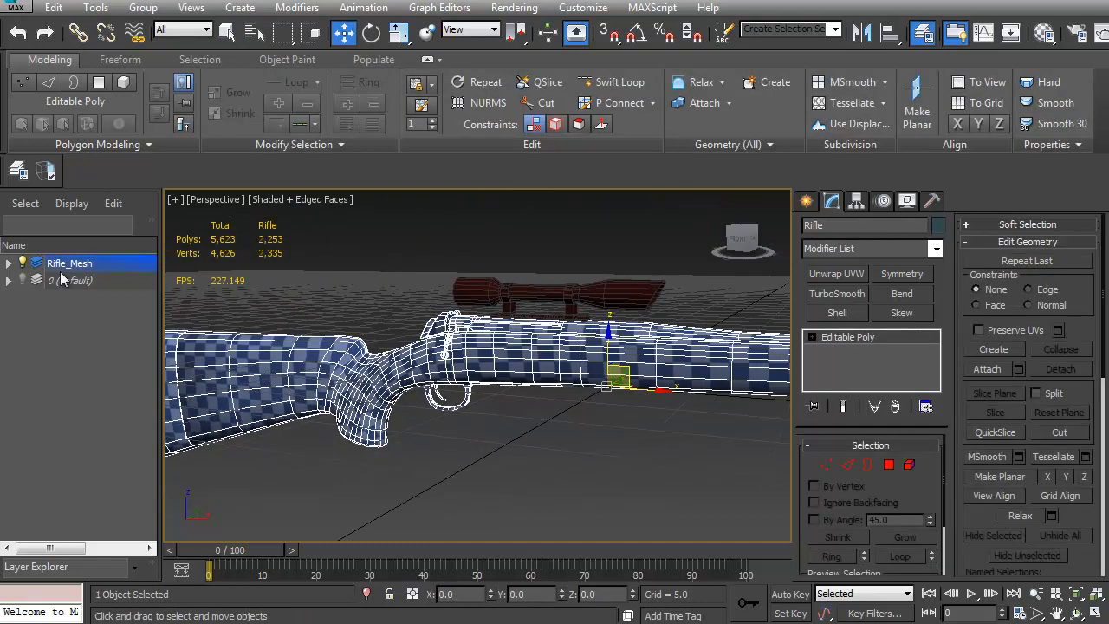
{"action": "left_click", "coordinate": [23, 280]}
{"action": "scroll", "coordinate": [397, 362], "scroll_direction": "down", "scroll_amount": 5}
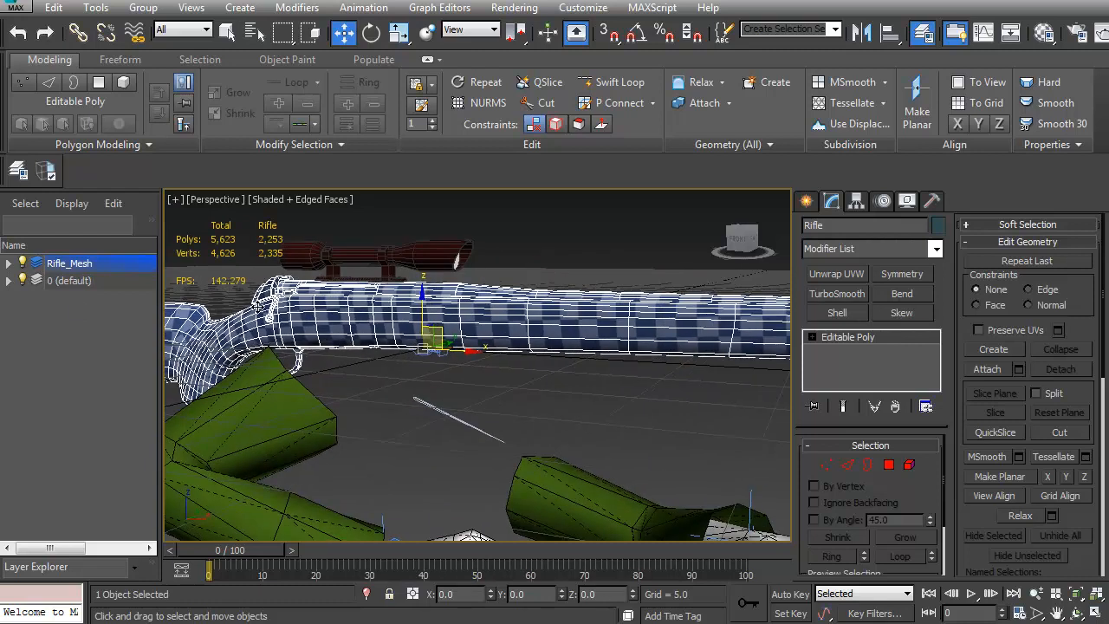
{"action": "middle_click_drag", "start_coordinate": [396, 362], "coordinate": [507, 390], "text": "alt"}
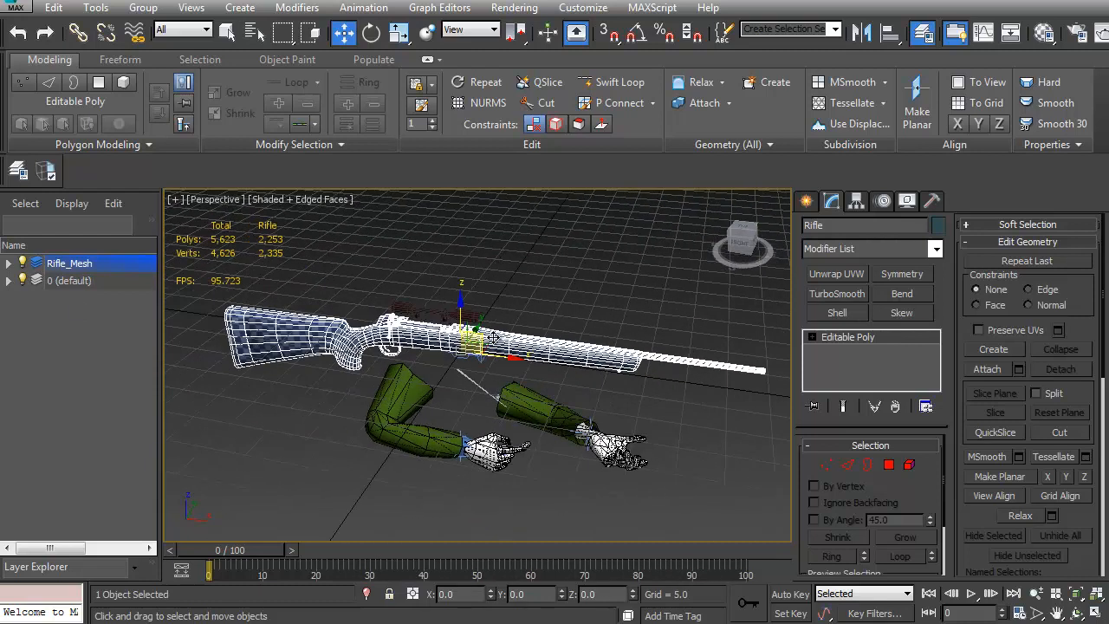
{"action": "middle_click_drag", "start_coordinate": [492, 345], "coordinate": [457, 544], "text": "alt"}
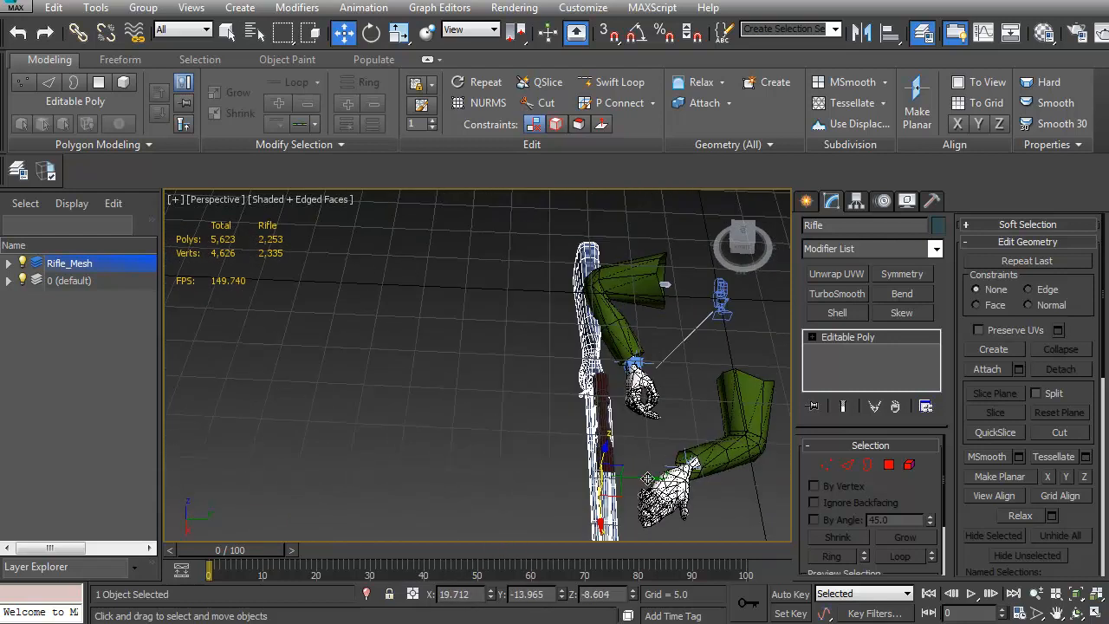
{"action": "middle_click_drag", "start_coordinate": [647, 478], "coordinate": [500, 338], "text": "alt"}
{"action": "scroll", "coordinate": [401, 320], "scroll_direction": "down", "scroll_amount": 3}
{"action": "scroll", "coordinate": [496, 338], "scroll_direction": "up", "scroll_amount": 5}
{"action": "scroll", "coordinate": [500, 338], "scroll_direction": "down", "scroll_amount": 2}
Scale the rifle and its linked parts down uniformly to suit the size of the hands
{"action": "key", "text": "r"}
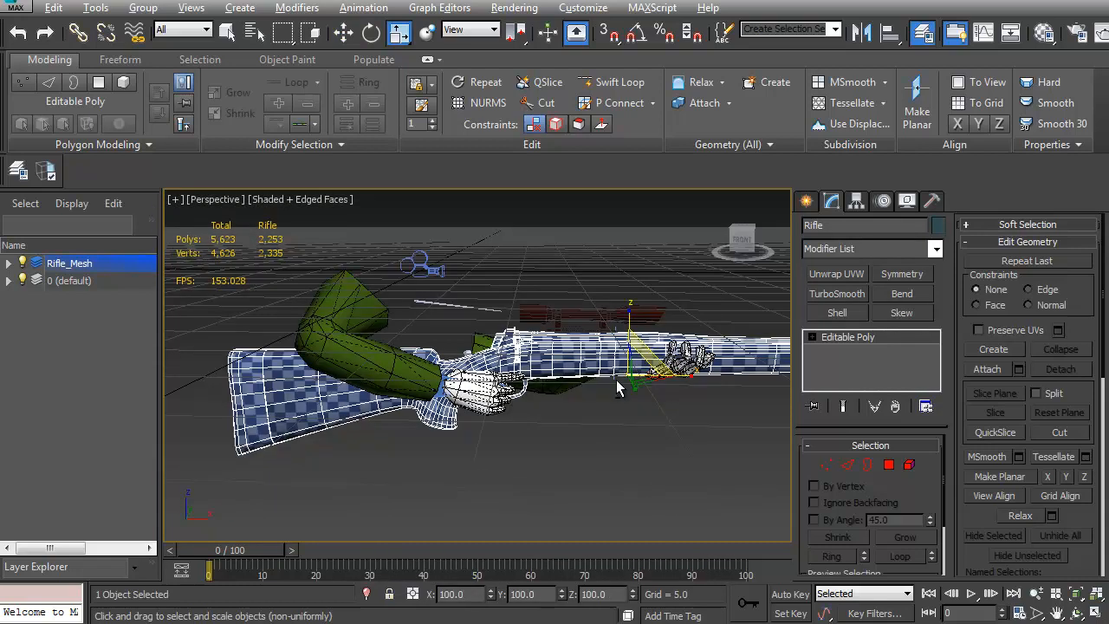
{"action": "middle_click_drag", "start_coordinate": [614, 379], "coordinate": [625, 369], "text": "alt"}
{"action": "left_click_drag", "start_coordinate": [637, 367], "coordinate": [640, 409]}
Move the rifle into the grip of the rear hand, to about X 15.4, Y -8.1, Z -8.6
{"action": "key", "text": "w"}
{"action": "middle_click_drag", "start_coordinate": [640, 409], "coordinate": [643, 423], "text": "alt"}
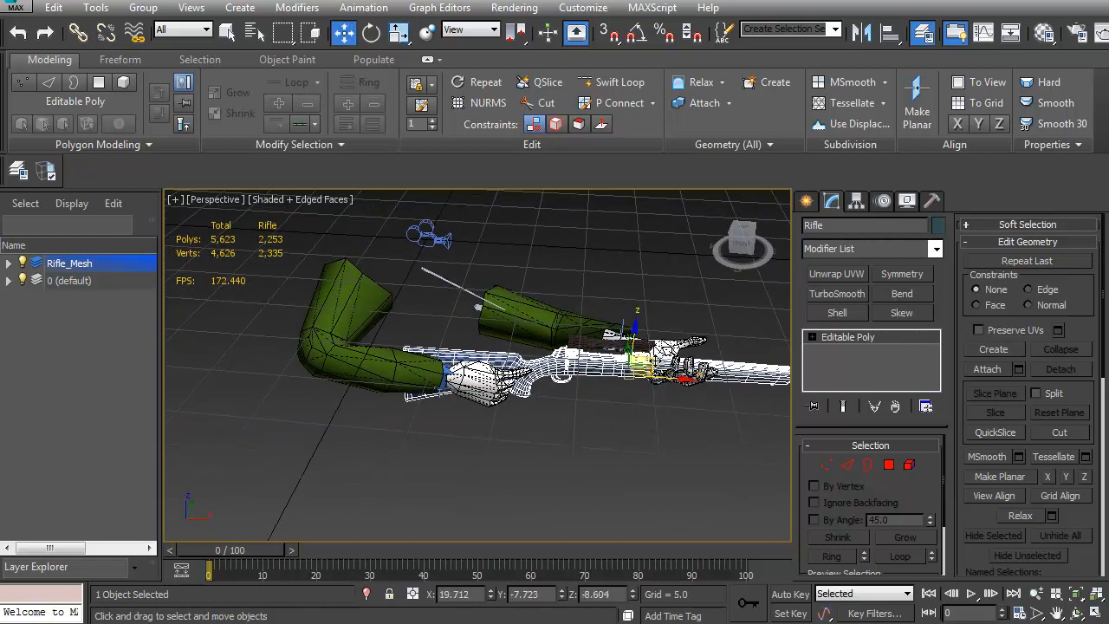
{"action": "left_click_drag", "start_coordinate": [647, 366], "coordinate": [597, 369]}
{"action": "middle_click_drag", "start_coordinate": [549, 401], "coordinate": [395, 357], "text": "alt"}
{"action": "scroll", "coordinate": [537, 343], "scroll_direction": "up", "scroll_amount": 4}
{"action": "middle_click_drag", "start_coordinate": [539, 343], "coordinate": [178, 275], "text": "alt"}
{"action": "middle_click_drag", "start_coordinate": [559, 373], "coordinate": [529, 387], "text": "alt"}
{"action": "scroll", "coordinate": [528, 387], "scroll_direction": "up", "scroll_amount": 8}
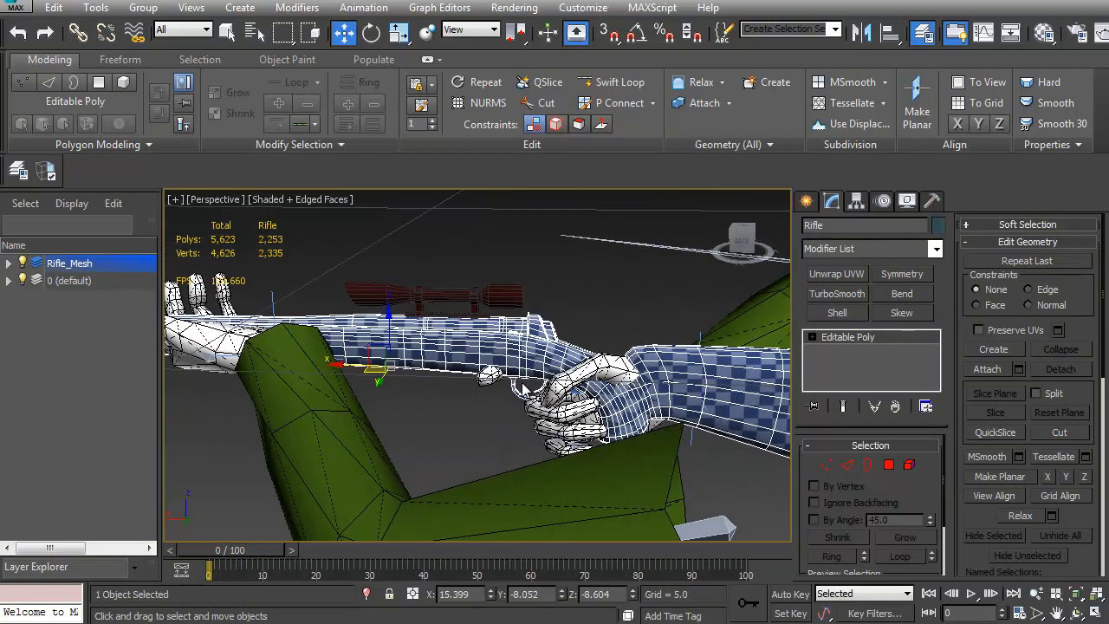
{"action": "scroll", "coordinate": [517, 396], "scroll_direction": "down", "scroll_amount": 8}
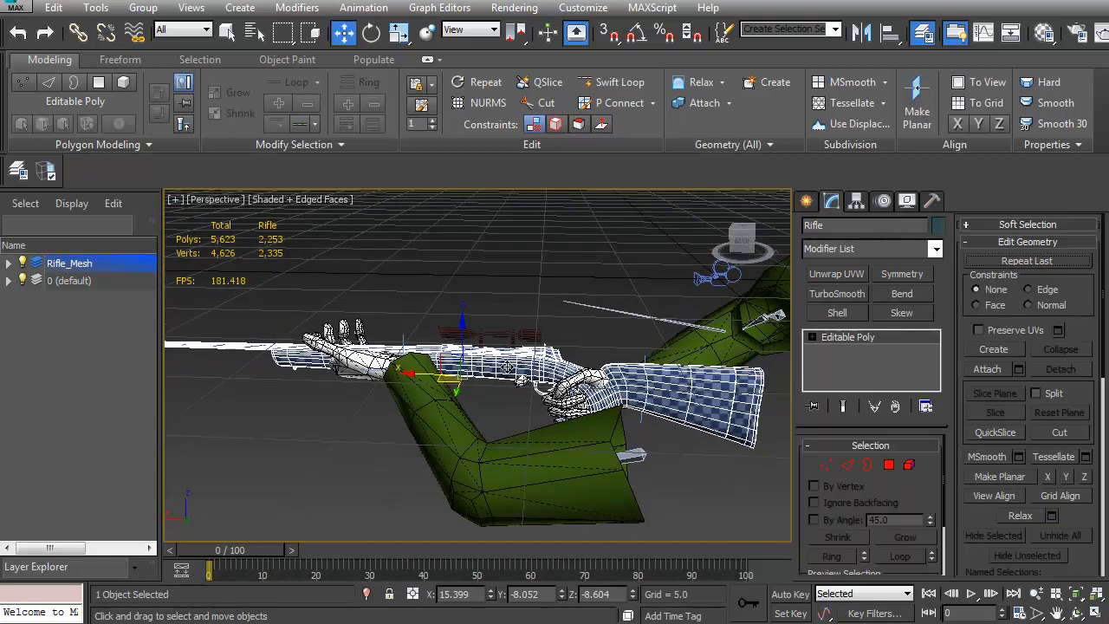
Affecting the pivot only, move the rifle's pivot to the trigger, at about X 9.5, Y -8.1, Z -9.1
{"action": "left_click", "coordinate": [857, 200]}
{"action": "left_click", "coordinate": [871, 310]}
{"action": "scroll", "coordinate": [521, 373], "scroll_direction": "up", "scroll_amount": 8}
{"action": "left_click_drag", "start_coordinate": [327, 328], "coordinate": [519, 380]}
{"action": "middle_click_drag", "start_coordinate": [518, 380], "coordinate": [585, 360], "text": "alt"}
{"action": "scroll", "coordinate": [585, 359], "scroll_direction": "up", "scroll_amount": 3}
{"action": "left_click_drag", "start_coordinate": [545, 326], "coordinate": [557, 319]}
{"action": "left_click", "coordinate": [881, 312]}
{"action": "scroll", "coordinate": [500, 334], "scroll_direction": "down", "scroll_amount": 5}
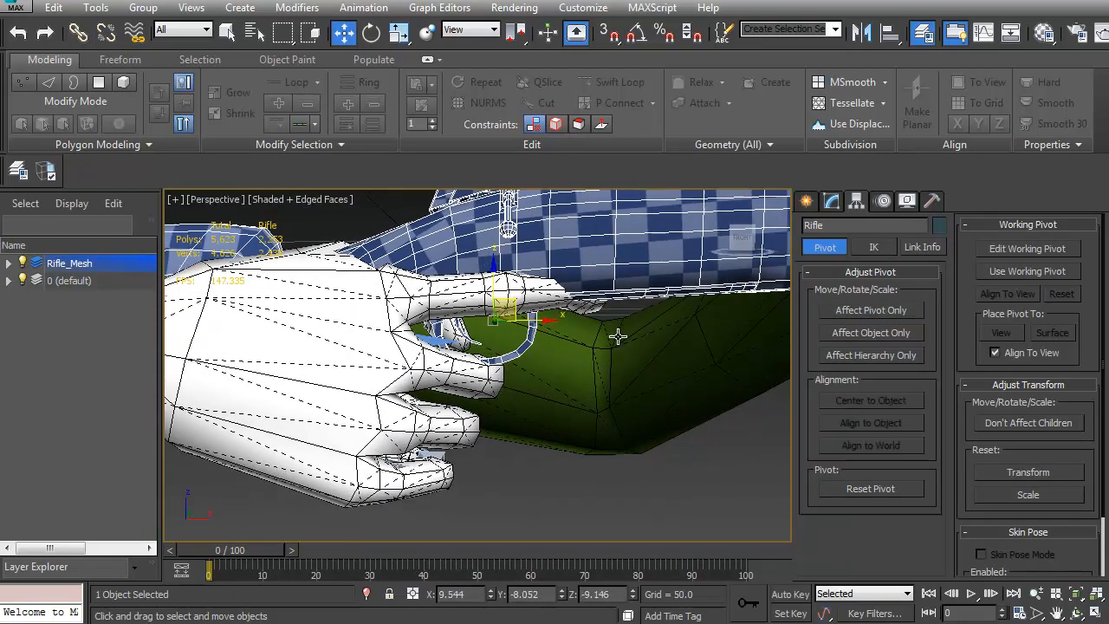
Rotate the rifle about -26.4 degrees around Y so that its grip follows the rear hand
{"action": "key", "text": "e"}
{"action": "left_click_drag", "start_coordinate": [529, 332], "coordinate": [498, 299]}
{"action": "middle_click_drag", "start_coordinate": [498, 299], "coordinate": [632, 344], "text": "alt"}
{"action": "scroll", "coordinate": [436, 416], "scroll_direction": "up", "scroll_amount": 6}
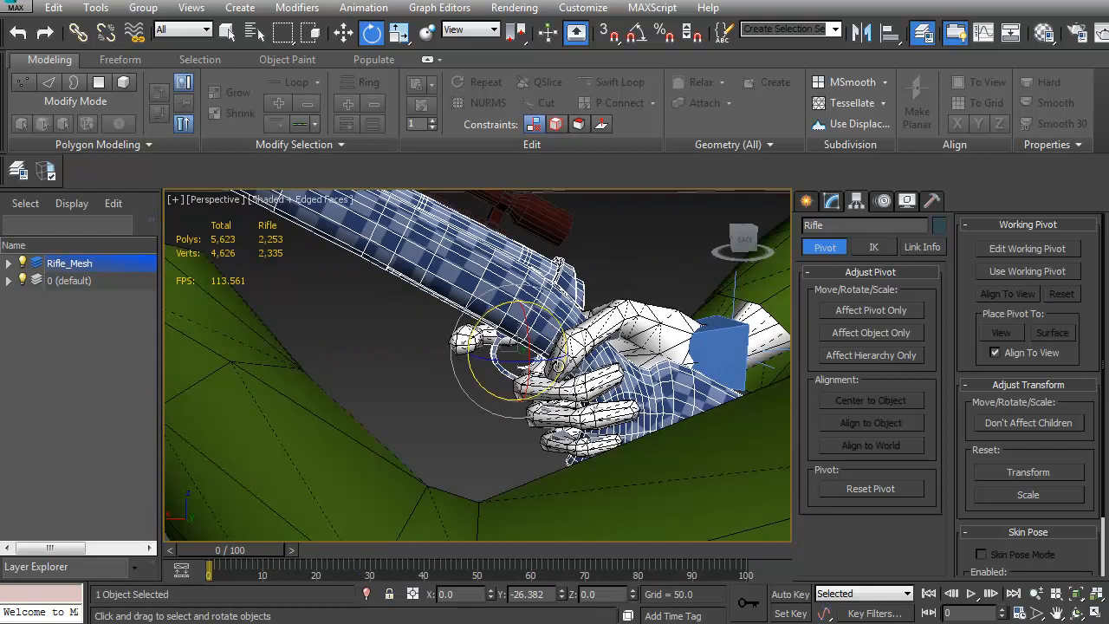
Scale the rifle up uniformly to about 135% and move it to about X 10.6, Y -8.1, Z -8.5 around the trigger finger
{"action": "key", "text": "r"}
{"action": "left_click_drag", "start_coordinate": [510, 338], "coordinate": [510, 323]}
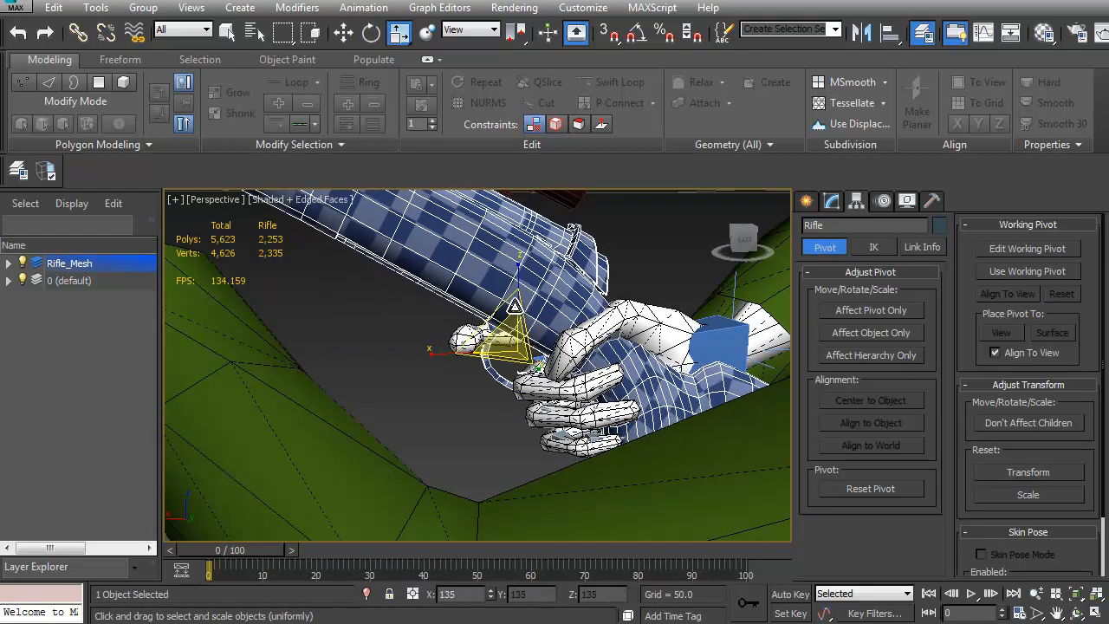
{"action": "key", "text": "w"}
{"action": "left_click_drag", "start_coordinate": [507, 328], "coordinate": [468, 333]}
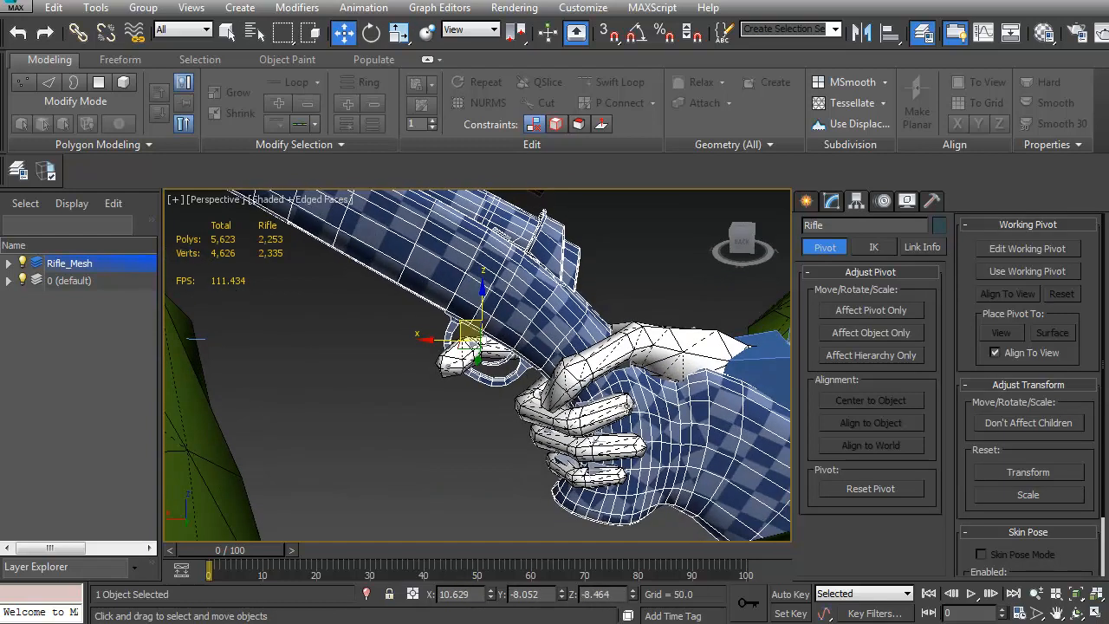
Examine from several angles how the scaled rifle fits both hands and the trigger finger
{"action": "middle_click_drag", "start_coordinate": [637, 403], "coordinate": [618, 390], "text": "alt"}
{"action": "middle_click_drag", "start_coordinate": [547, 392], "coordinate": [564, 364], "text": "alt"}
{"action": "scroll", "coordinate": [518, 401], "scroll_direction": "down", "scroll_amount": 5}
{"action": "middle_click_drag", "start_coordinate": [395, 373], "coordinate": [565, 449]}
{"action": "scroll", "coordinate": [511, 378], "scroll_direction": "up", "scroll_amount": 4}
{"action": "scroll", "coordinate": [517, 395], "scroll_direction": "up", "scroll_amount": 3}
{"action": "scroll", "coordinate": [483, 413], "scroll_direction": "down", "scroll_amount": 5}
{"action": "scroll", "coordinate": [538, 388], "scroll_direction": "down", "scroll_amount": 5}
{"action": "scroll", "coordinate": [552, 405], "scroll_direction": "up", "scroll_amount": 2}
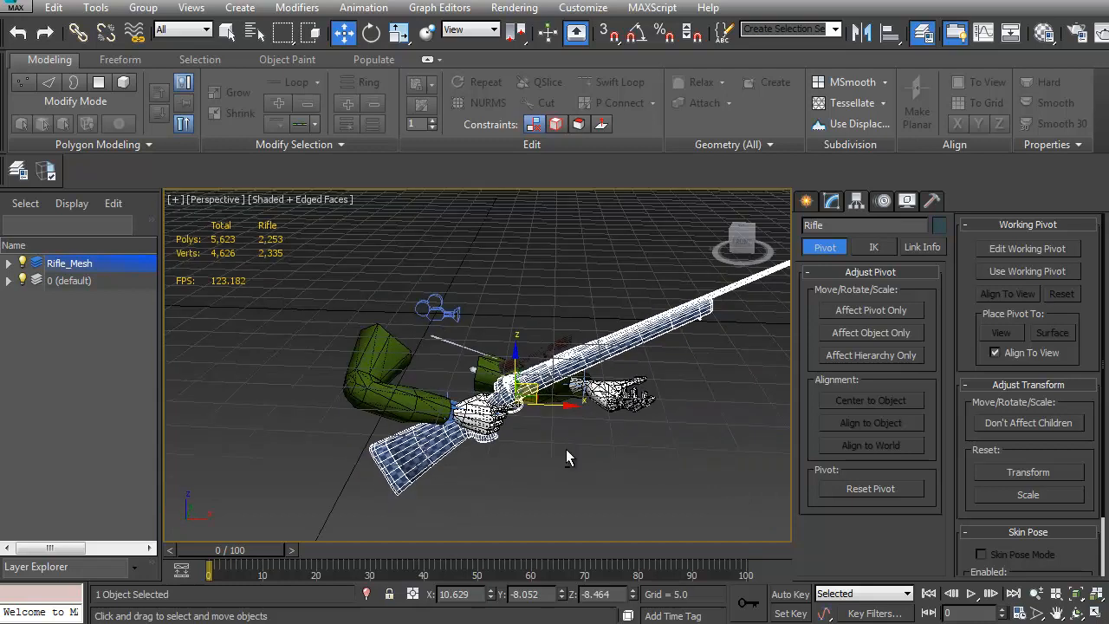
Reset the rifle's position to X 0, Y 0, Z 0 and its Y rotation to 0
{"action": "right_click", "coordinate": [490, 596]}
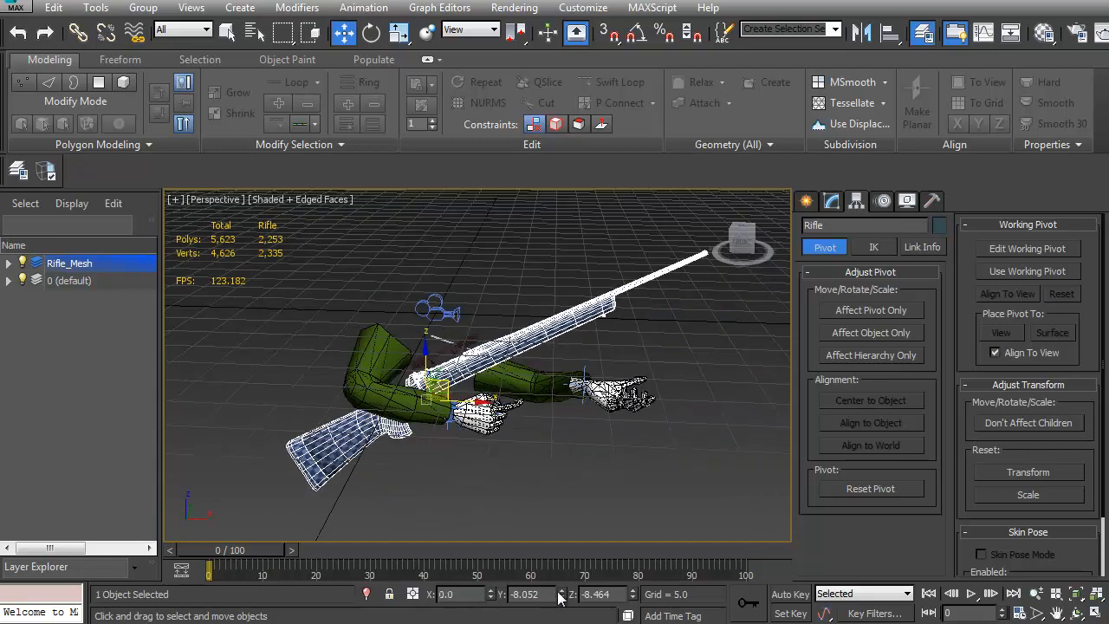
{"action": "right_click", "coordinate": [562, 596]}
{"action": "right_click", "coordinate": [633, 596]}
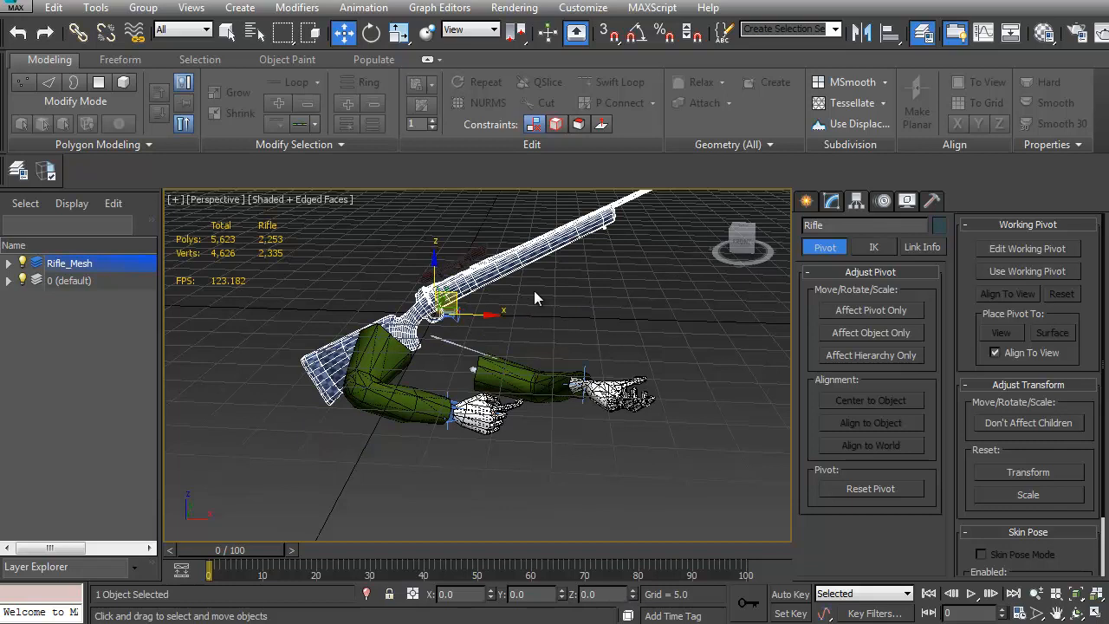
{"action": "middle_click_drag", "start_coordinate": [534, 291], "coordinate": [541, 269]}
{"action": "key", "text": "e"}
{"action": "right_click", "coordinate": [561, 592]}
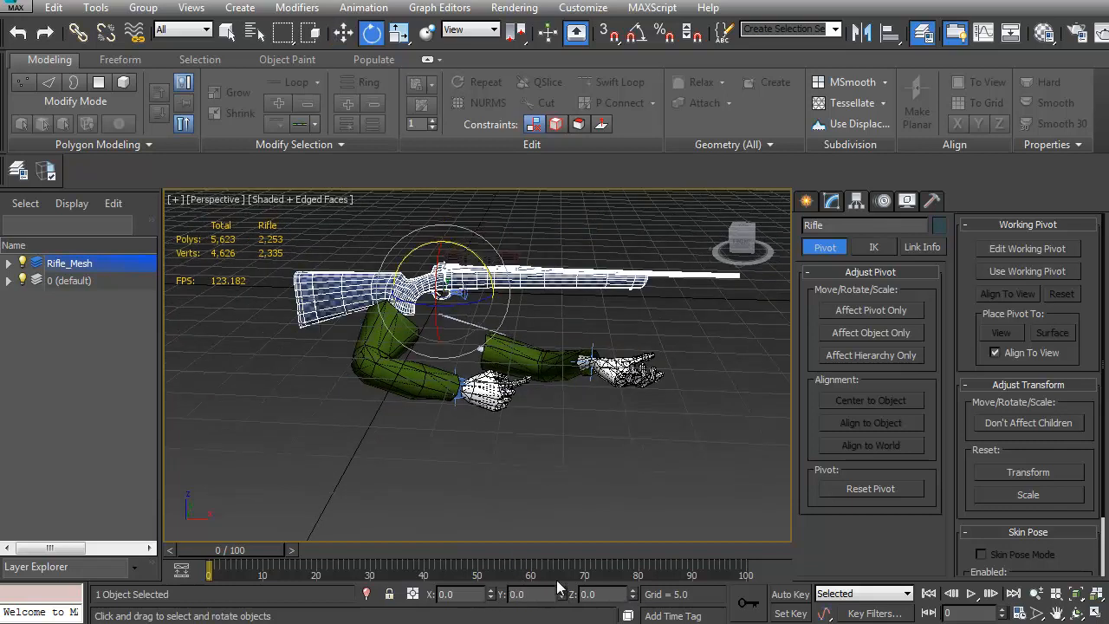
{"action": "middle_click_drag", "start_coordinate": [511, 355], "coordinate": [558, 428]}
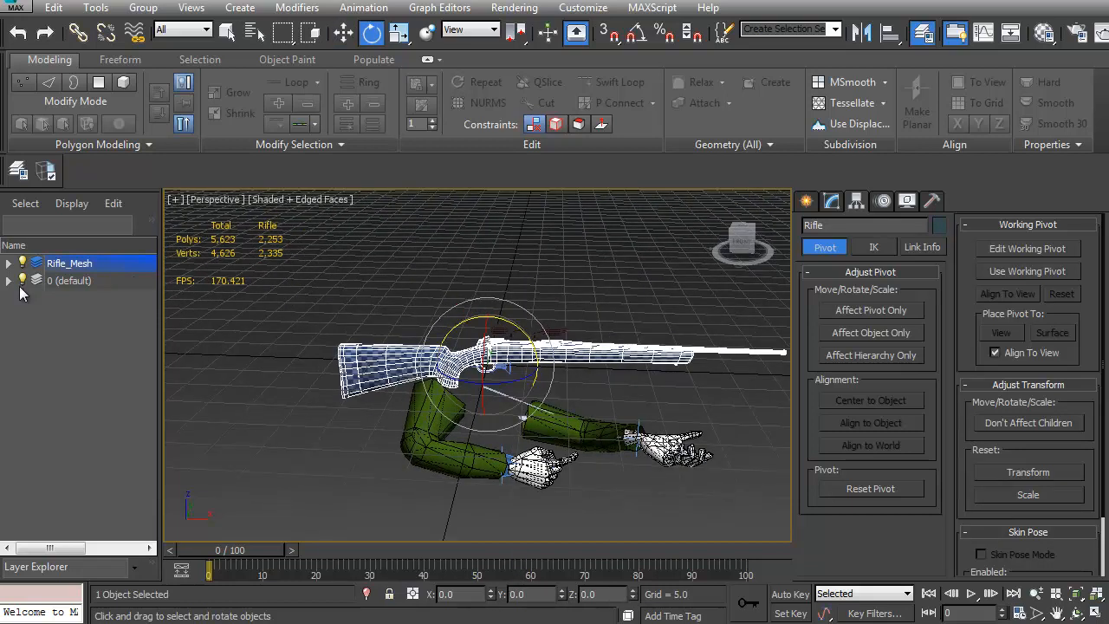
Hide the 0 (default) layer and select the rifle to check its scale values
{"action": "left_click", "coordinate": [22, 280]}
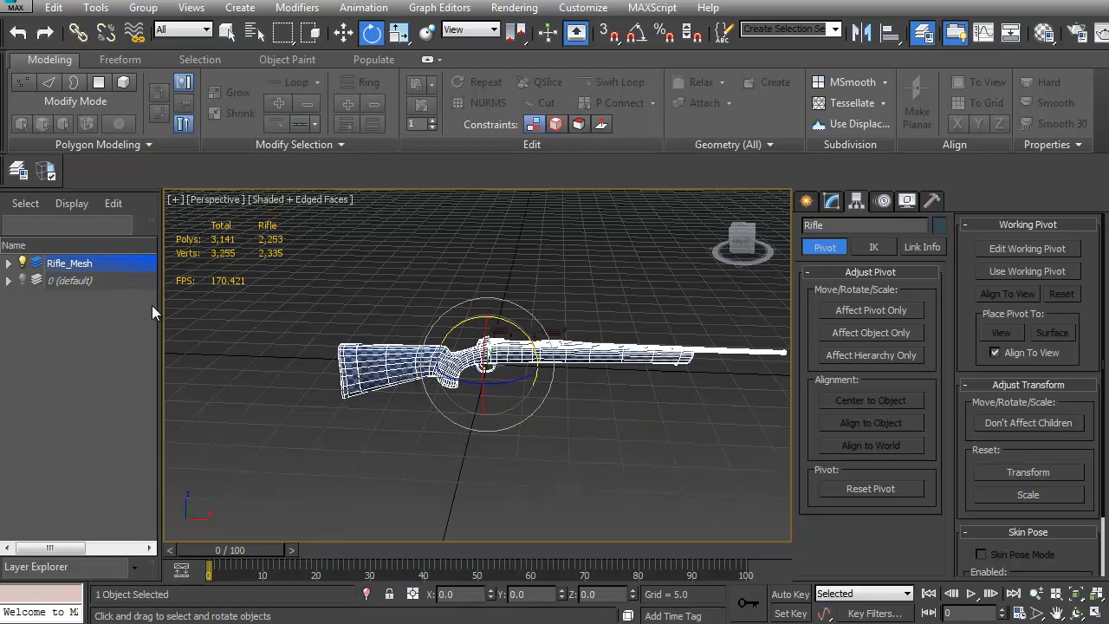
{"action": "left_click", "coordinate": [570, 419]}
{"action": "scroll", "coordinate": [472, 406], "scroll_direction": "up", "scroll_amount": 2}
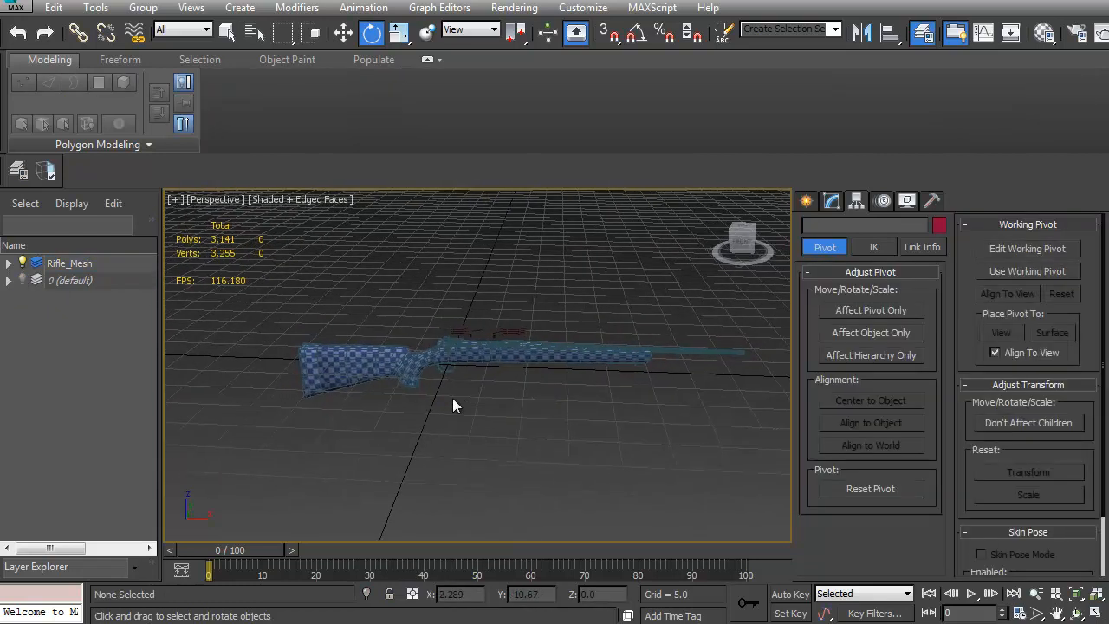
{"action": "scroll", "coordinate": [450, 395], "scroll_direction": "up", "scroll_amount": 2}
{"action": "left_click", "coordinate": [494, 338]}
{"action": "key", "text": "r"}
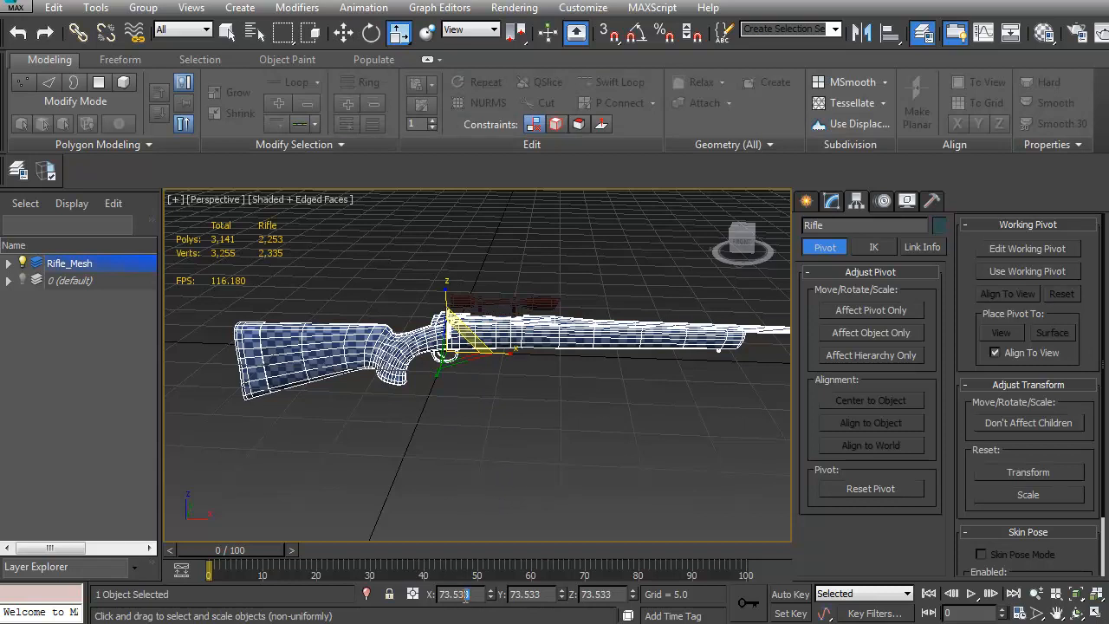
{"action": "middle_click_drag", "start_coordinate": [460, 434], "coordinate": [479, 416], "text": "alt"}
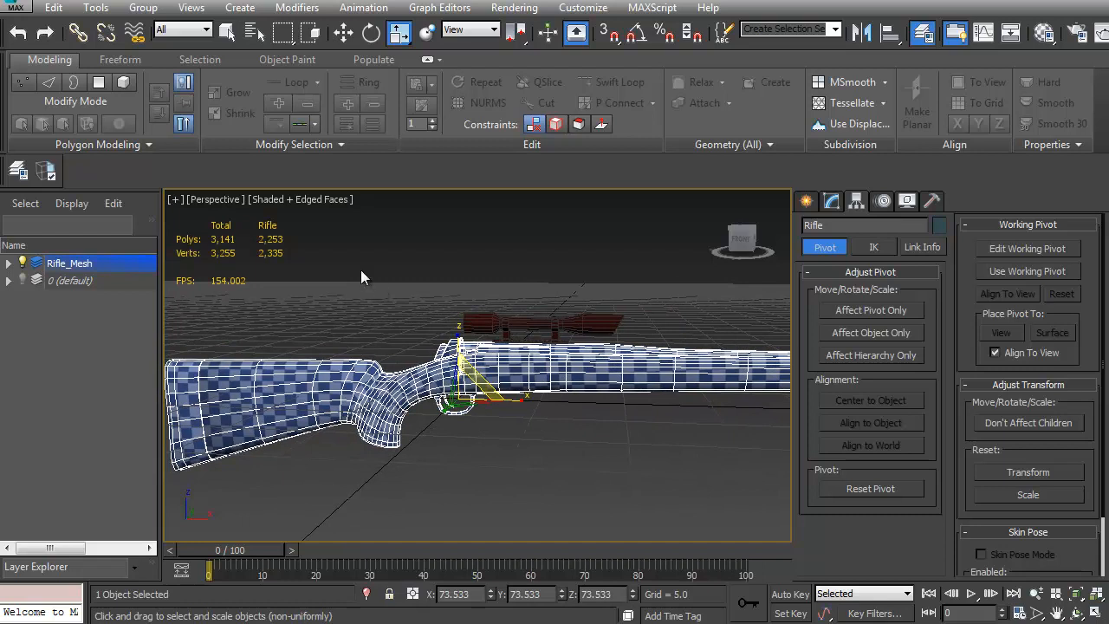
Reset the scale of the rifle, scope and both bullets together, then reselect the rifle alone
{"action": "left_click_drag", "start_coordinate": [328, 291], "coordinate": [758, 470]}
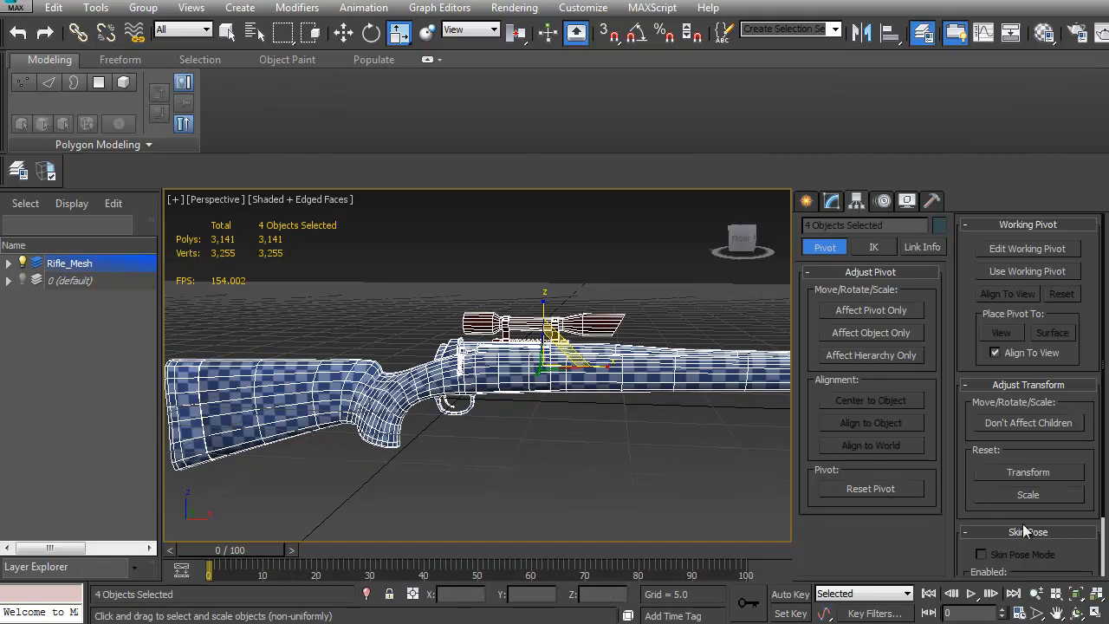
{"action": "left_click", "coordinate": [1029, 495]}
{"action": "left_click", "coordinate": [529, 369]}
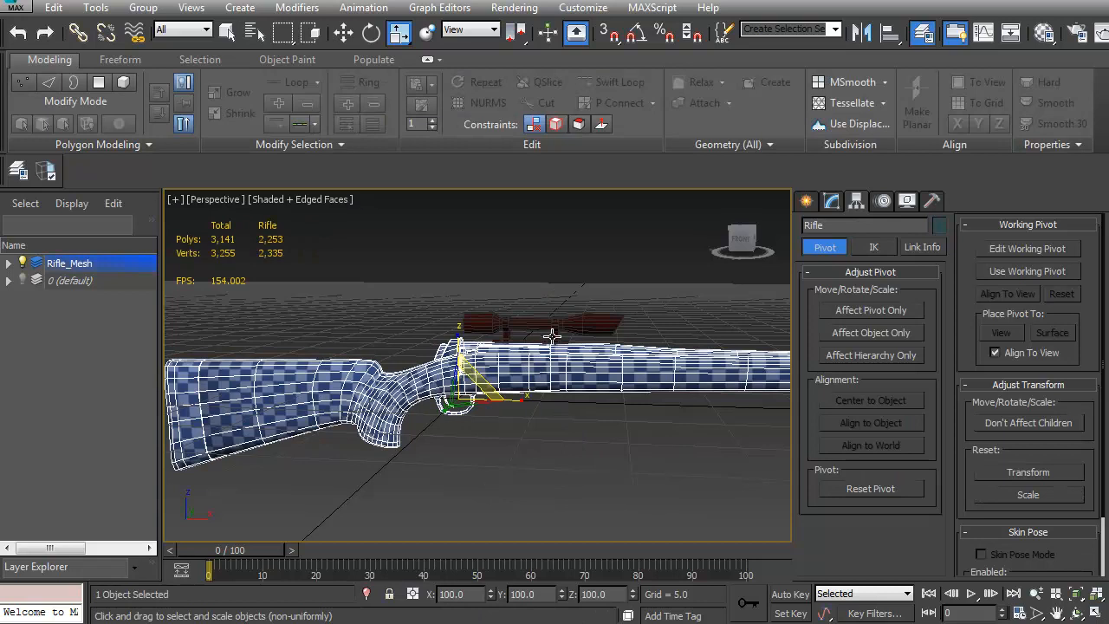
Check the scale values of the scope and Bullet1, using wireframe display to reach the bullet inside the rifle
{"action": "left_click", "coordinate": [560, 331]}
{"action": "left_click", "coordinate": [552, 324]}
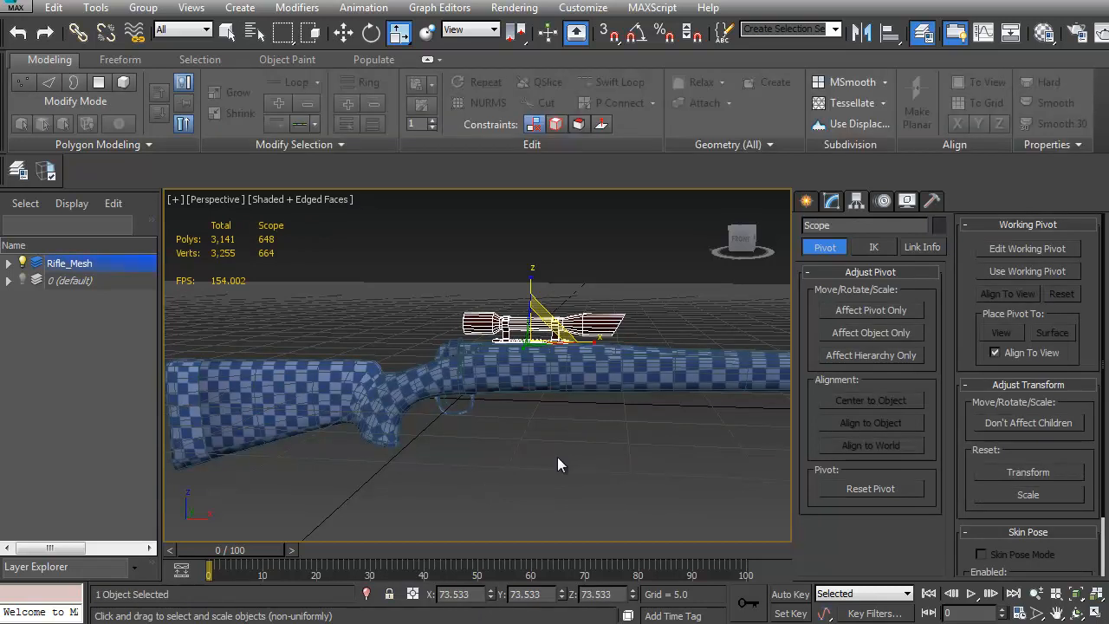
{"action": "scroll", "coordinate": [451, 371], "scroll_direction": "up", "scroll_amount": 5}
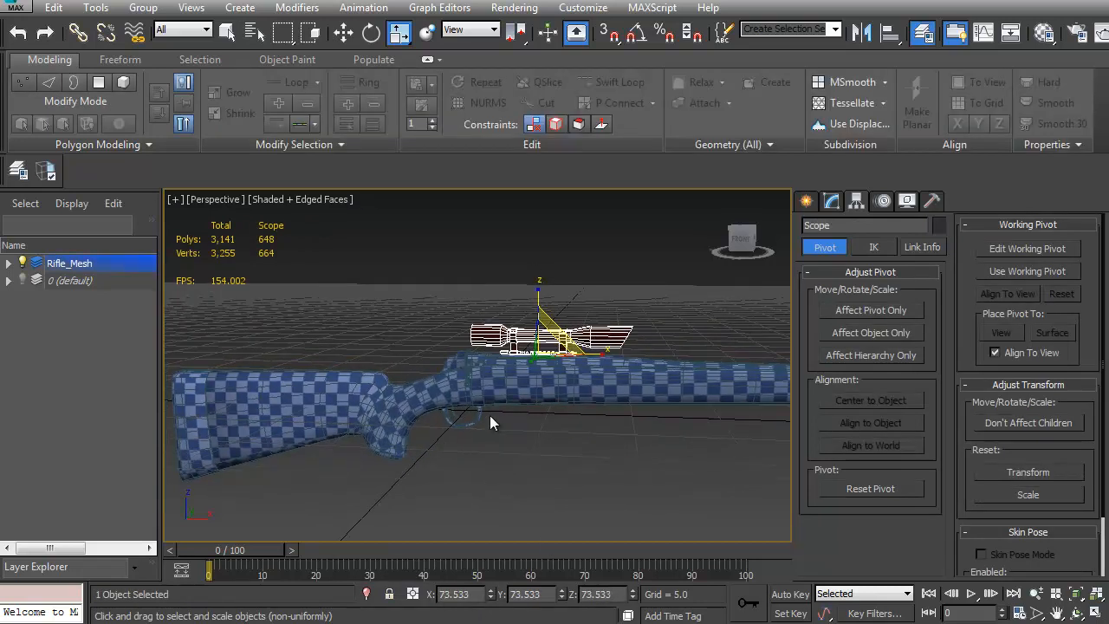
{"action": "key", "text": "F3"}
{"action": "double_click", "coordinate": [505, 371]}
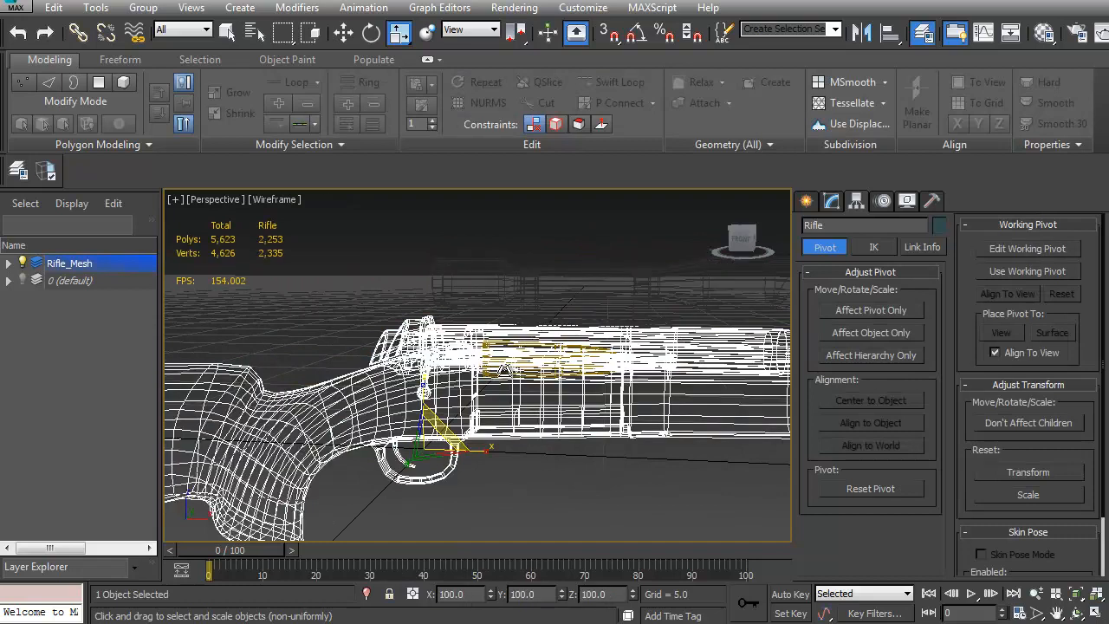
{"action": "left_click", "coordinate": [504, 372]}
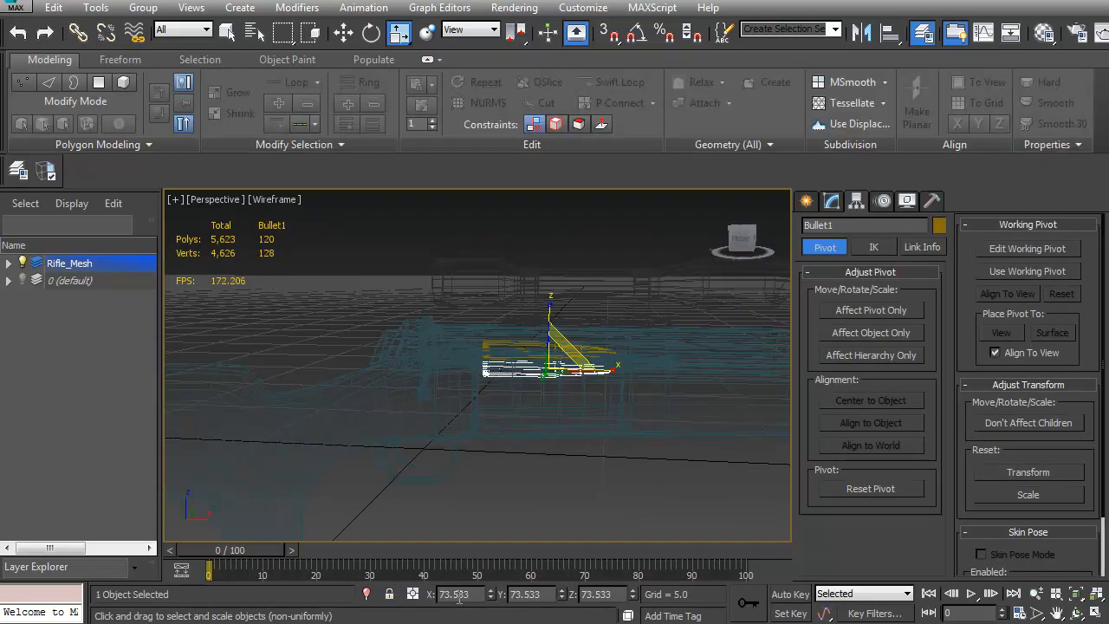
{"action": "scroll", "coordinate": [514, 463], "scroll_direction": "down", "scroll_amount": 3}
{"action": "key", "text": "F3"}
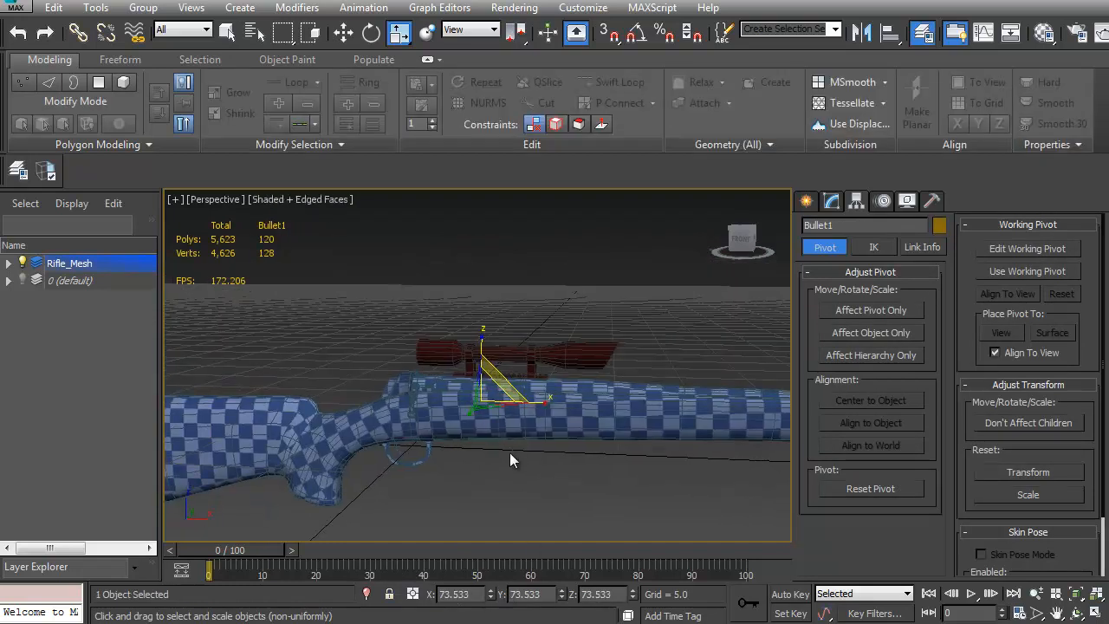
Unlink the rifle, scope and both bullets from one another and reset their scale together
{"action": "left_click_drag", "start_coordinate": [315, 296], "coordinate": [677, 492]}
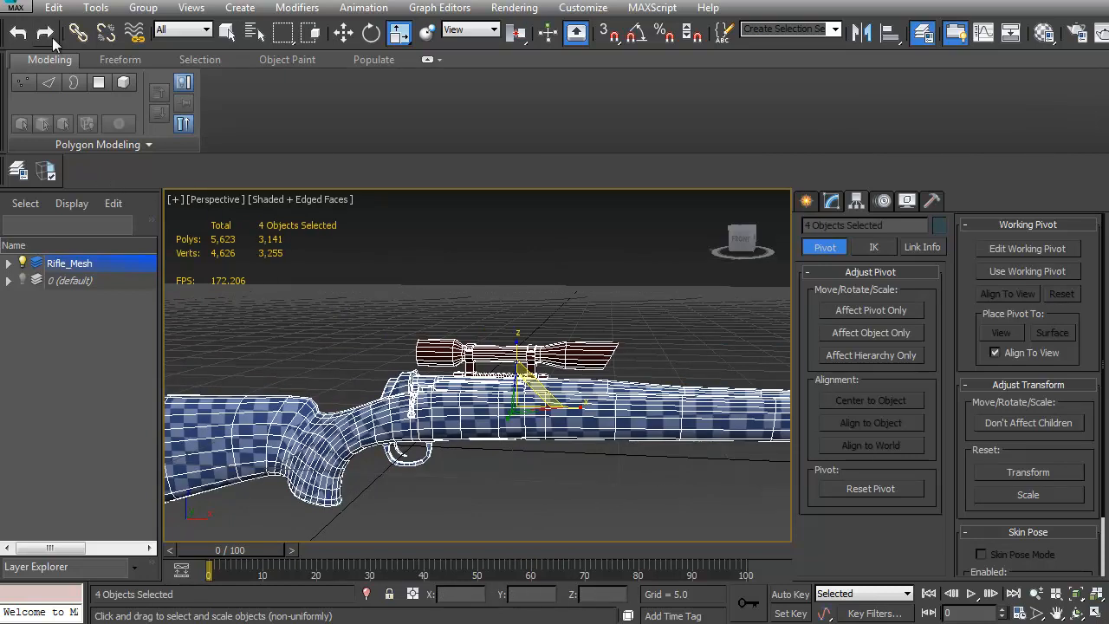
{"action": "left_click", "coordinate": [106, 33]}
{"action": "left_click", "coordinate": [1015, 495]}
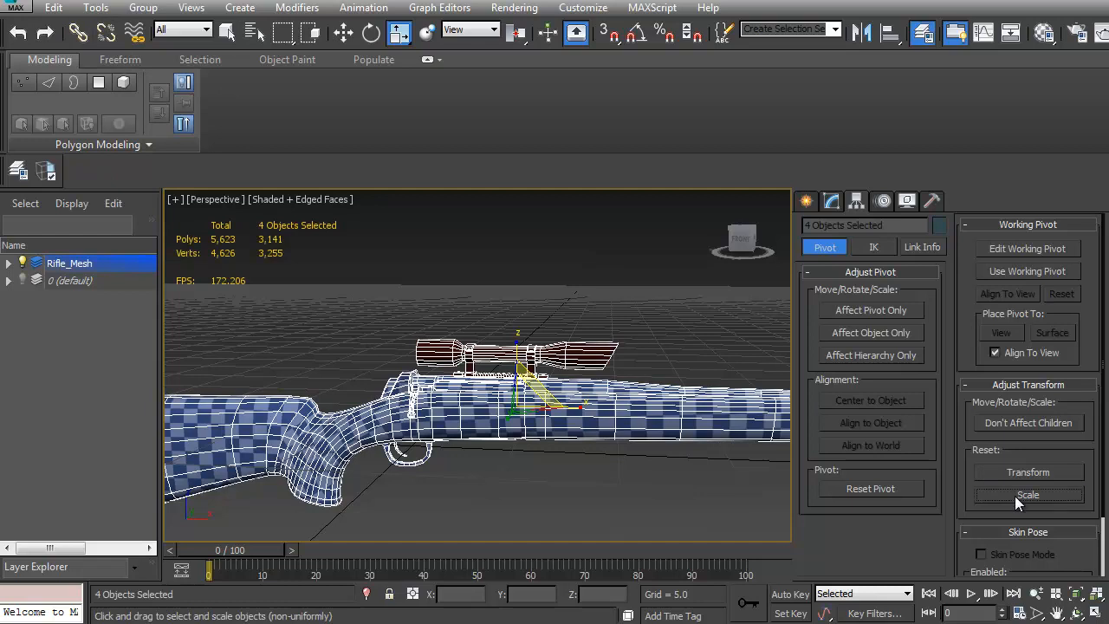
Check the scale values of the scope, rifle and Bullet2, using wireframe display to isolate the bullet inside the rifle
{"action": "left_click", "coordinate": [577, 351]}
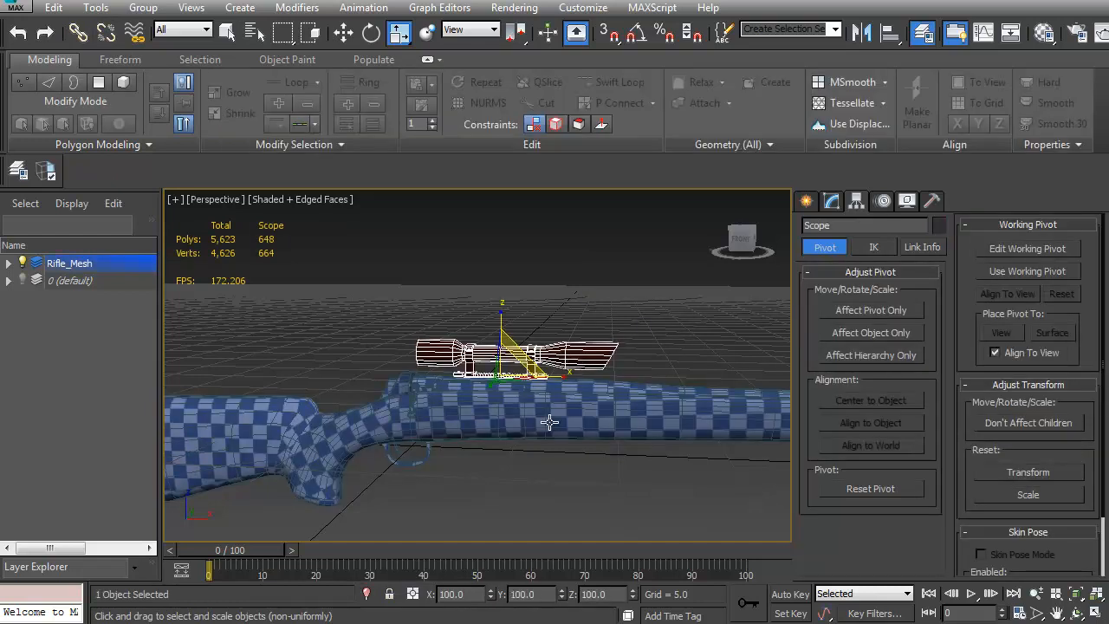
{"action": "left_click", "coordinate": [547, 430]}
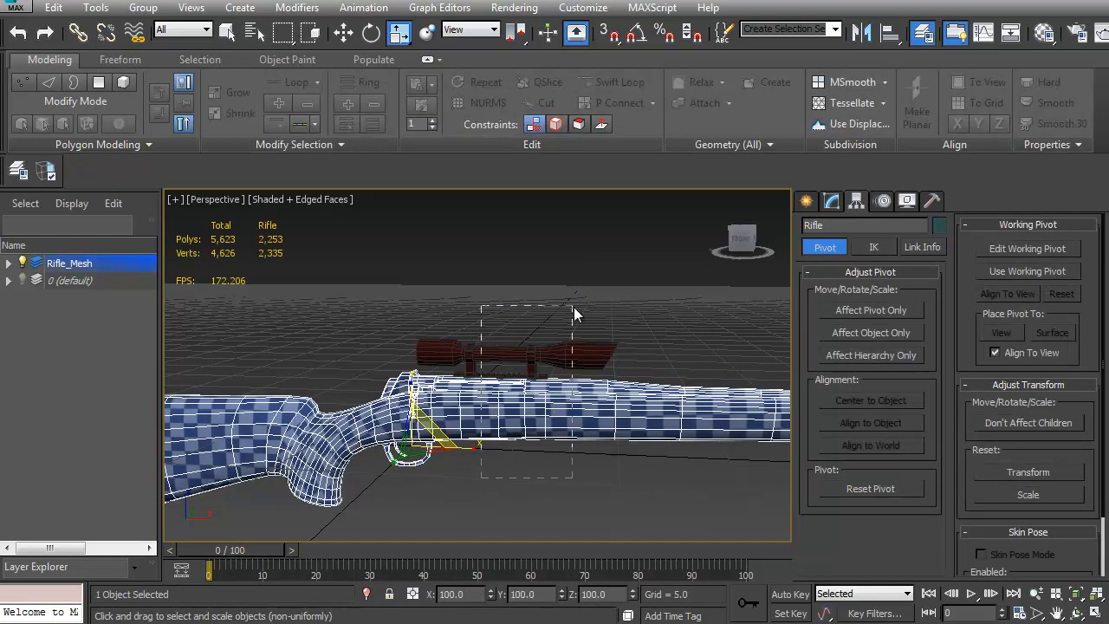
{"action": "left_click", "coordinate": [564, 347]}
{"action": "key", "text": "F3"}
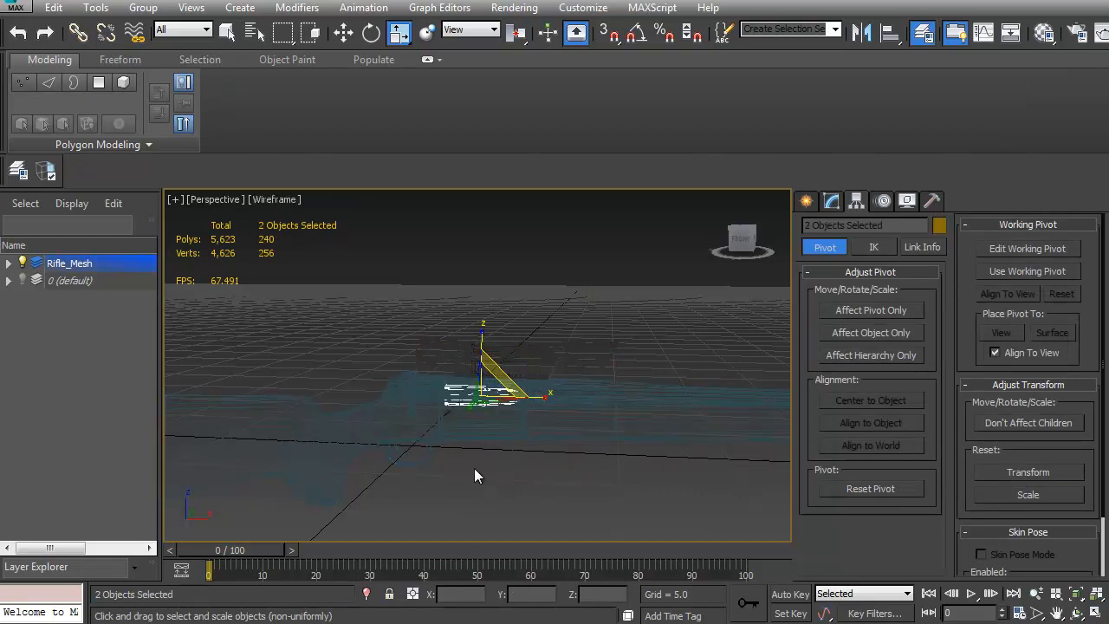
{"action": "left_click", "coordinate": [523, 413]}
{"action": "key", "text": "F3"}
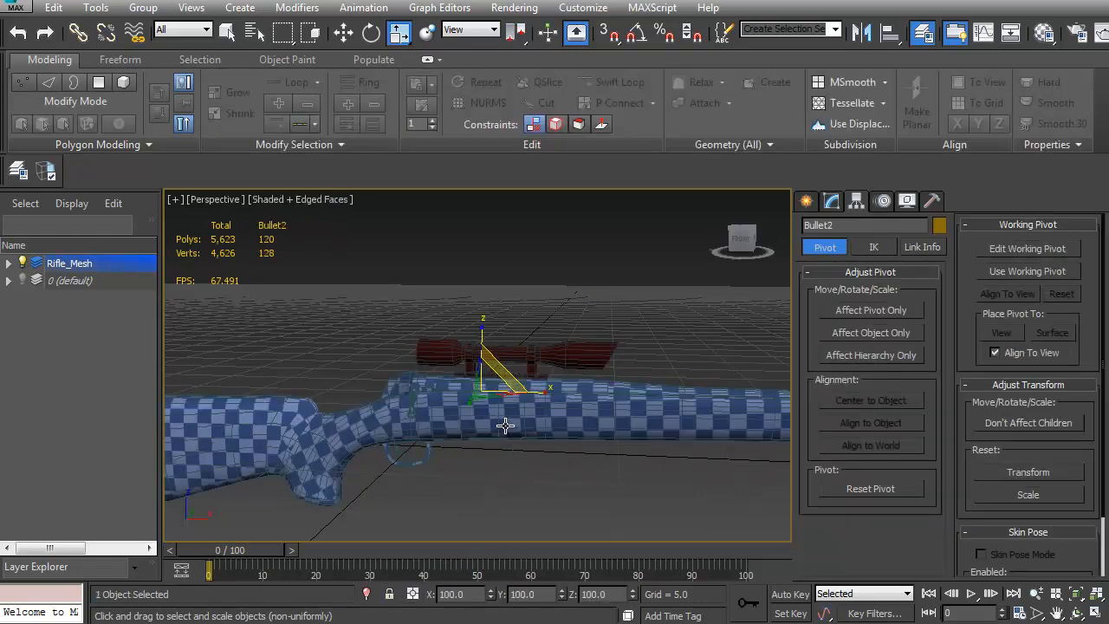
Examine the rifle, scope and trigger guard from both sides and up close with nothing selected
{"action": "left_click", "coordinate": [629, 340]}
{"action": "scroll", "coordinate": [564, 404], "scroll_direction": "down", "scroll_amount": 5}
{"action": "middle_click_drag", "start_coordinate": [636, 438], "coordinate": [467, 441], "text": "alt"}
{"action": "scroll", "coordinate": [428, 390], "scroll_direction": "down", "scroll_amount": 4}
{"action": "middle_click_drag", "start_coordinate": [428, 389], "coordinate": [477, 391], "text": "alt"}
{"action": "scroll", "coordinate": [528, 411], "scroll_direction": "up", "scroll_amount": 6}
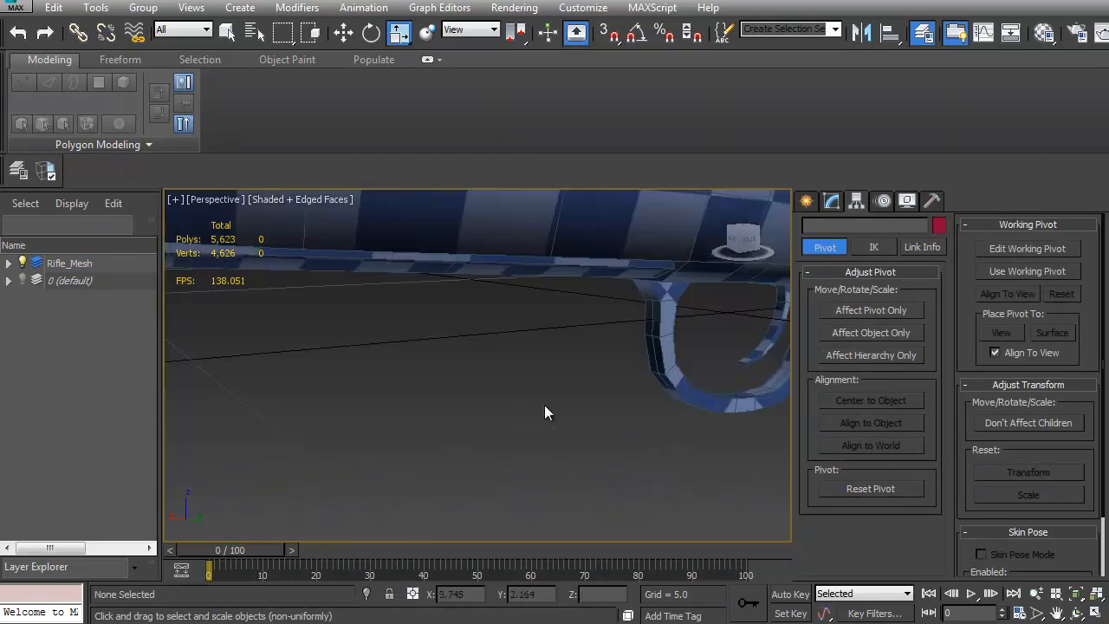
{"action": "scroll", "coordinate": [487, 437], "scroll_direction": "down", "scroll_amount": 5}
{"action": "middle_click_drag", "start_coordinate": [420, 438], "coordinate": [579, 393], "text": "alt"}
{"action": "scroll", "coordinate": [505, 408], "scroll_direction": "down", "scroll_amount": 3}
{"action": "scroll", "coordinate": [530, 421], "scroll_direction": "down", "scroll_amount": 5}
{"action": "middle_click_drag", "start_coordinate": [517, 422], "coordinate": [527, 412], "text": "alt"}
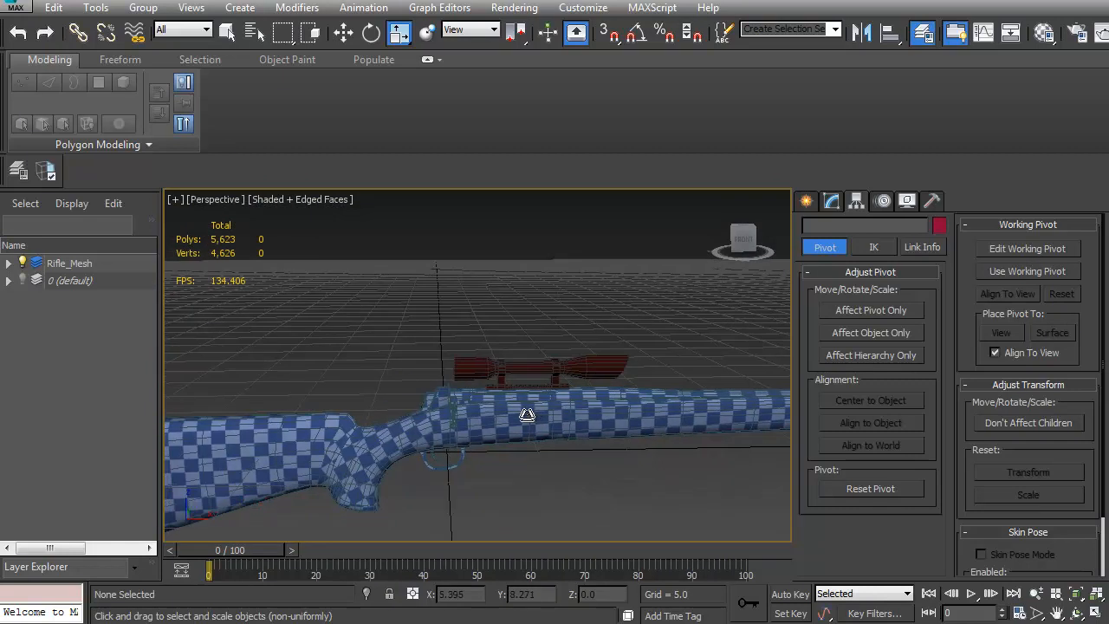
Check the rotation values of the scope
{"action": "left_click", "coordinate": [527, 413]}
{"action": "key", "text": "e"}
{"action": "left_click", "coordinate": [577, 374]}
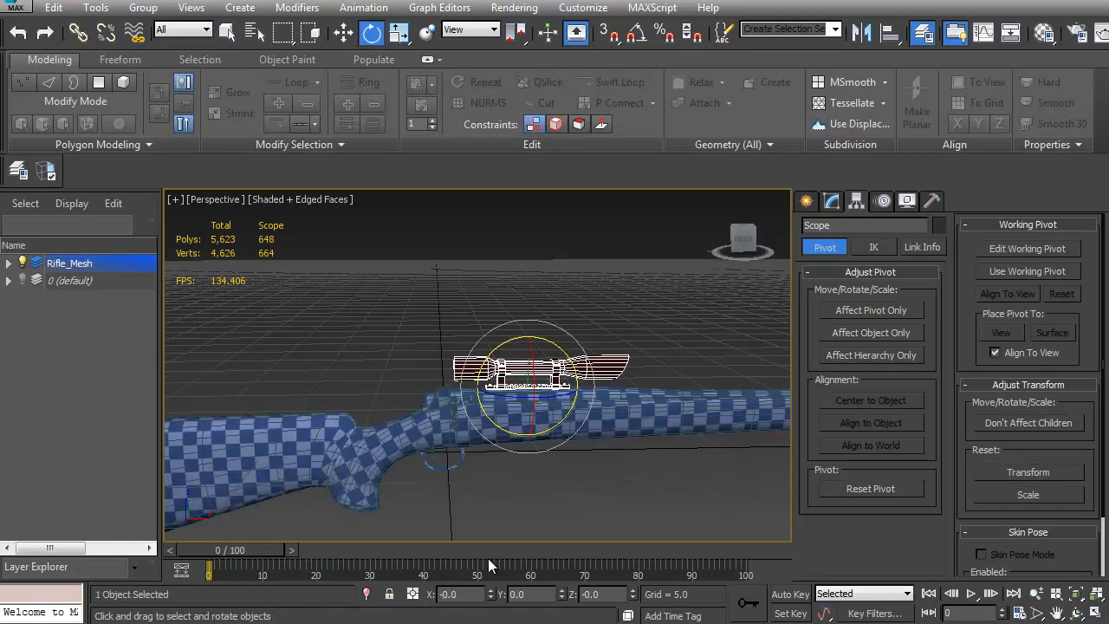
{"action": "left_click_drag", "start_coordinate": [372, 305], "coordinate": [701, 520]}
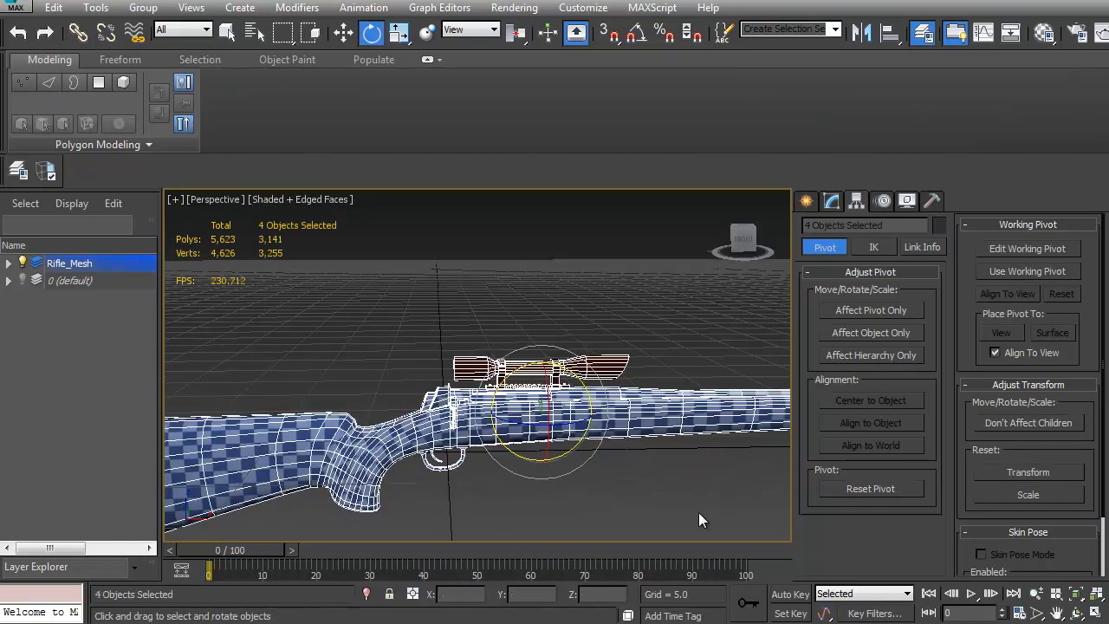
{"action": "left_click", "coordinate": [933, 201]}
{"action": "left_click", "coordinate": [894, 415]}
{"action": "middle_click_drag", "start_coordinate": [574, 414], "coordinate": [559, 404]}
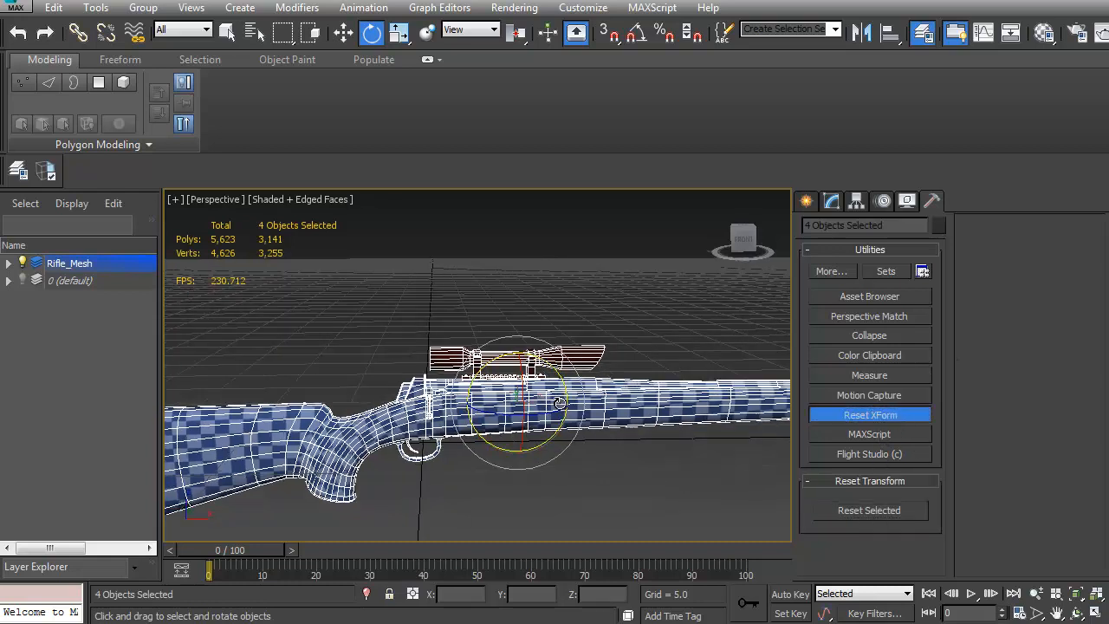
{"action": "key", "text": "1"}
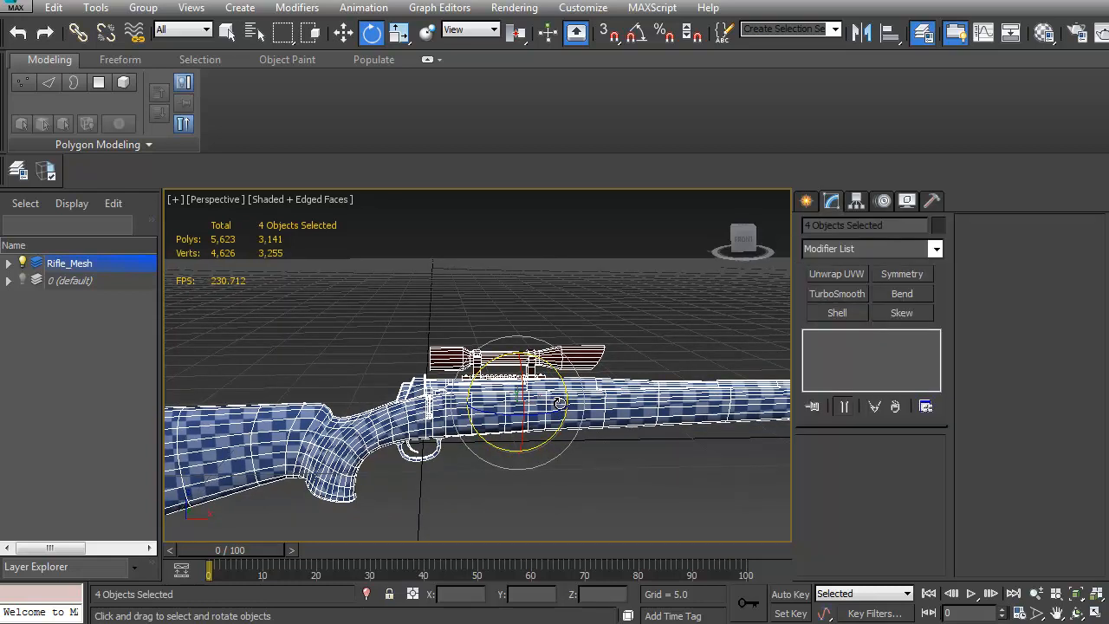
Check the scope's modifier stack and view the scope from the opposite side of the rifle
{"action": "left_click", "coordinate": [575, 362]}
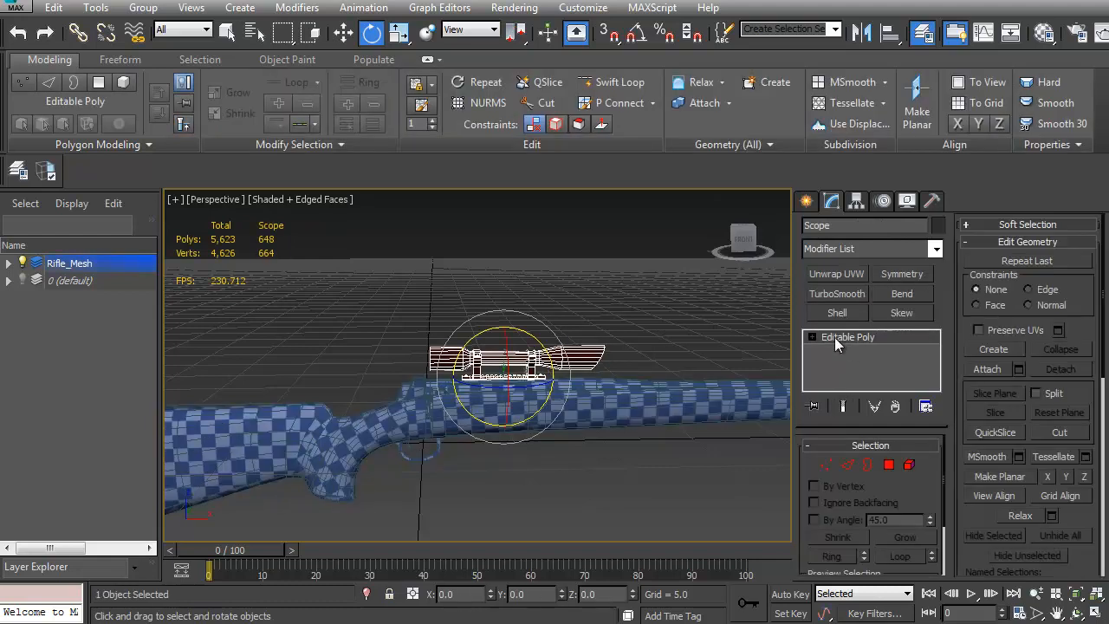
{"action": "middle_click_drag", "start_coordinate": [647, 316], "coordinate": [317, 324], "text": "alt"}
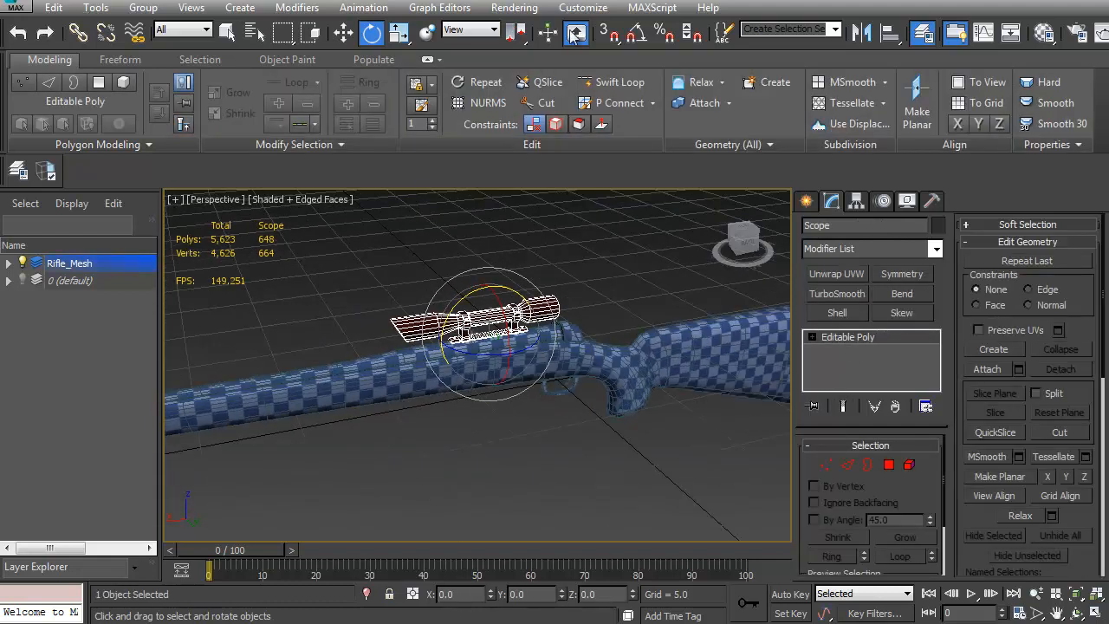
{"action": "left_click", "coordinate": [582, 8]}
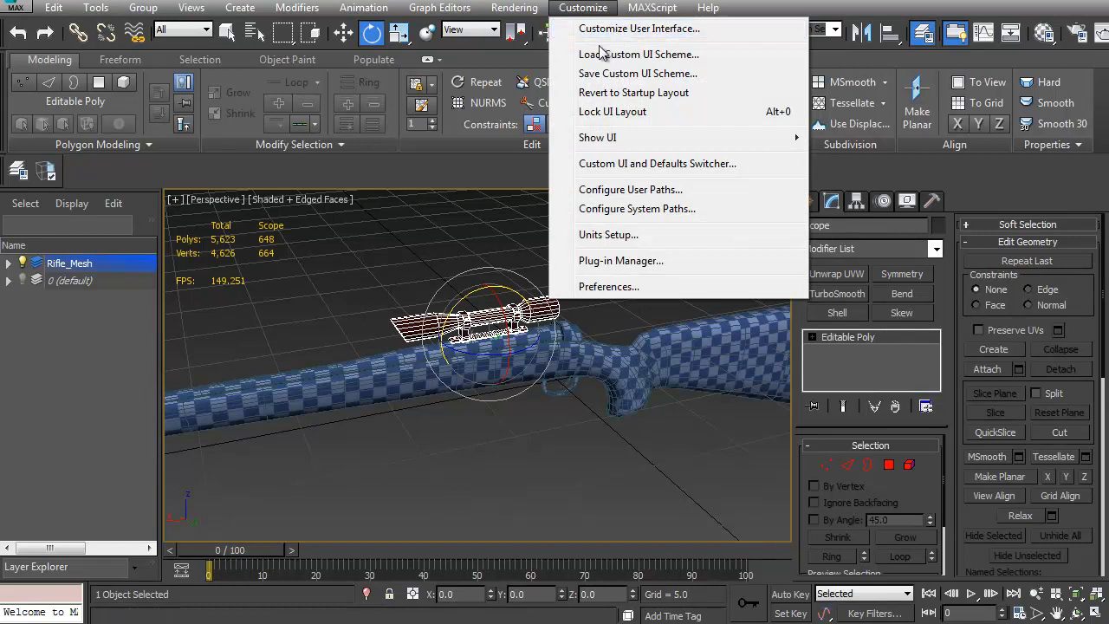
{"action": "left_click", "coordinate": [417, 276]}
Select the rifle and add a Bitmap map to the diffuse color of an unused material in the Material Editor
{"action": "middle_click_drag", "start_coordinate": [381, 285], "coordinate": [396, 339], "text": "alt"}
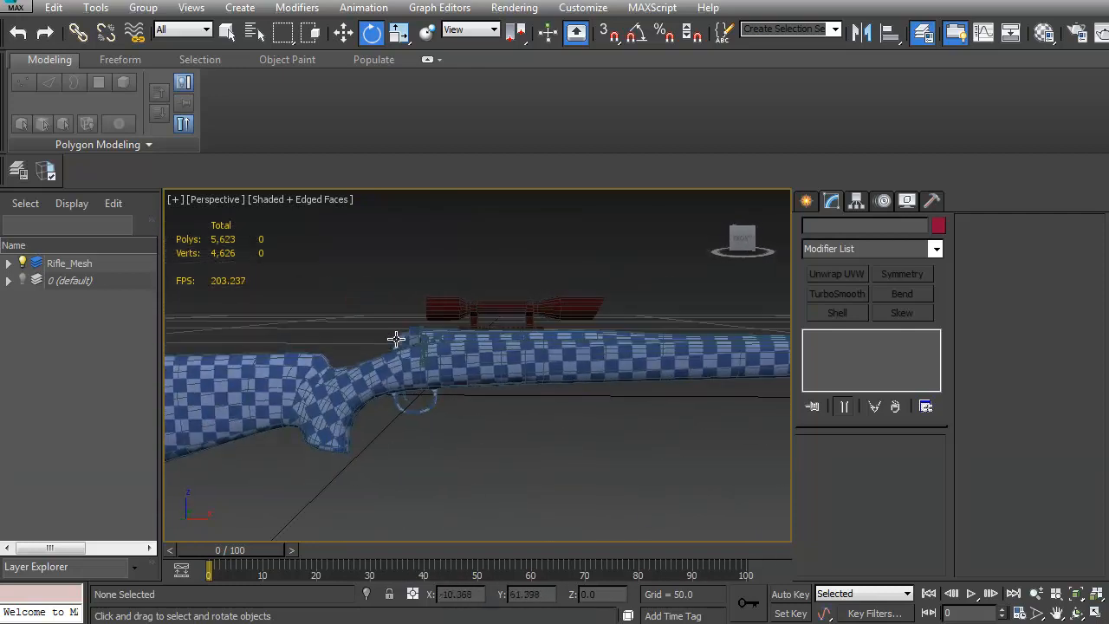
{"action": "left_click", "coordinate": [526, 352]}
{"action": "middle_click_drag", "start_coordinate": [525, 352], "coordinate": [464, 369], "text": "alt"}
{"action": "key", "text": "m"}
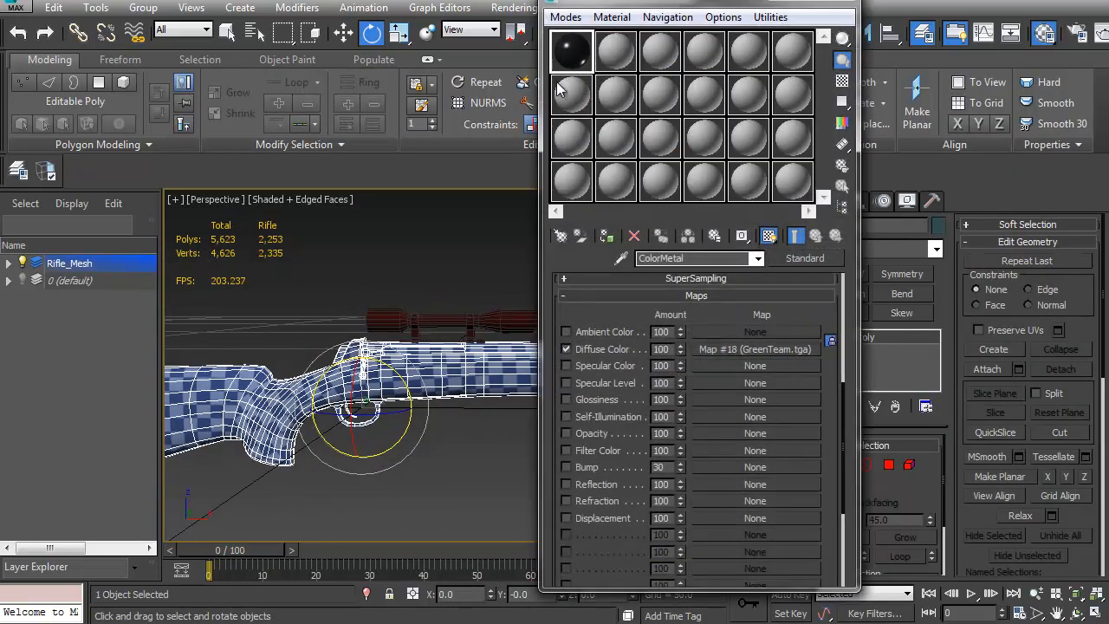
{"action": "left_click", "coordinate": [613, 54]}
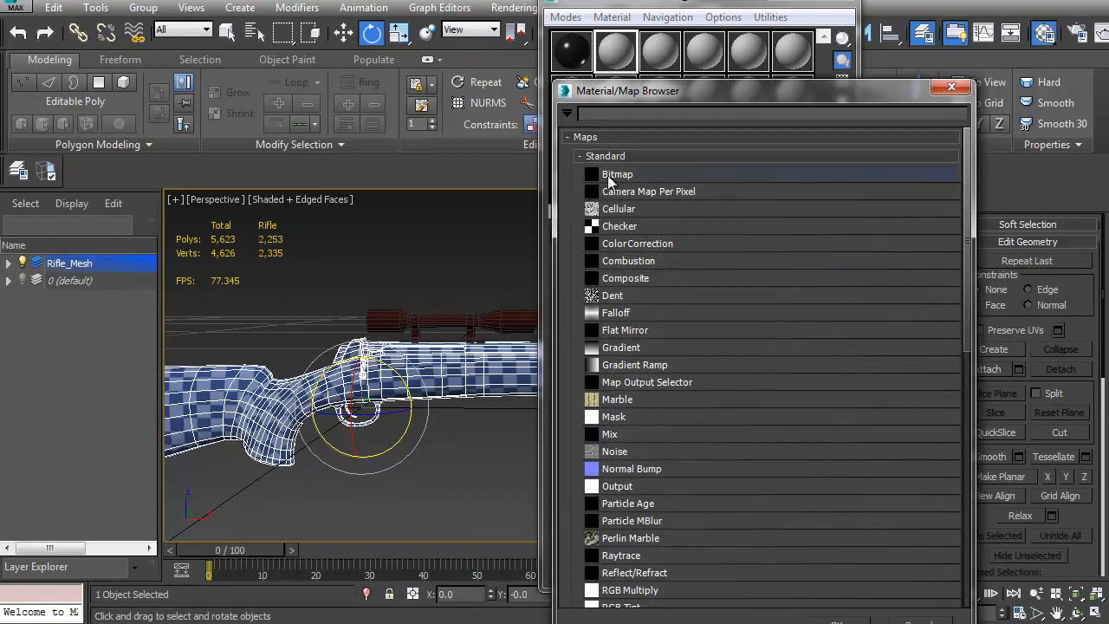
{"action": "double_click", "coordinate": [614, 176]}
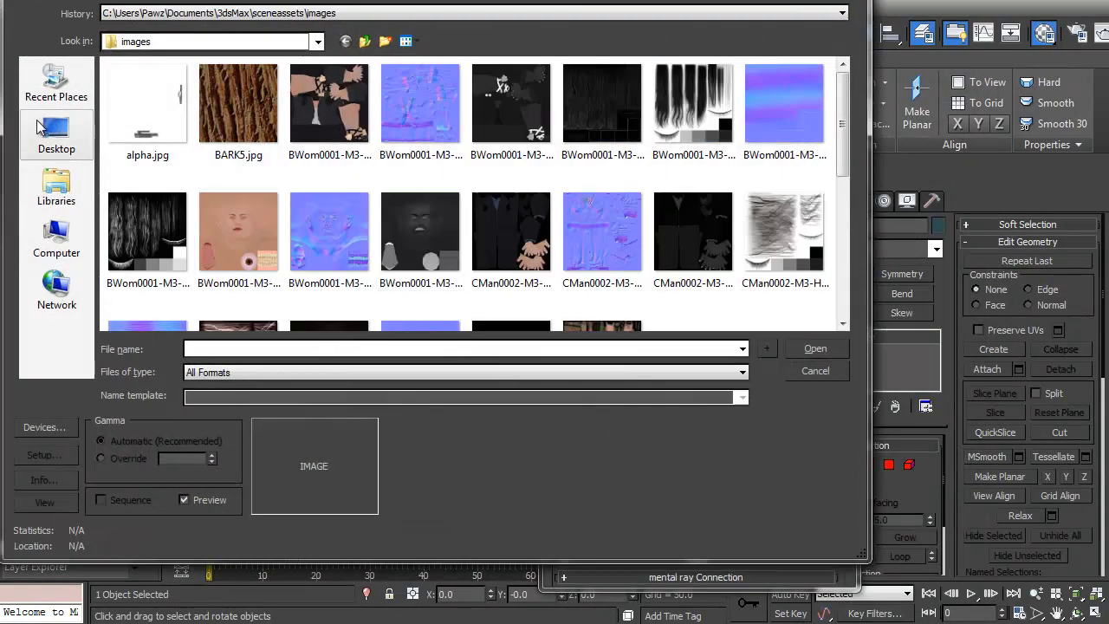
Load HuntingRifle_DIFF.tga from the HuntingRifle_Textures folder as the diffuse bitmap
{"action": "left_click", "coordinate": [56, 82]}
{"action": "double_click", "coordinate": [173, 135]}
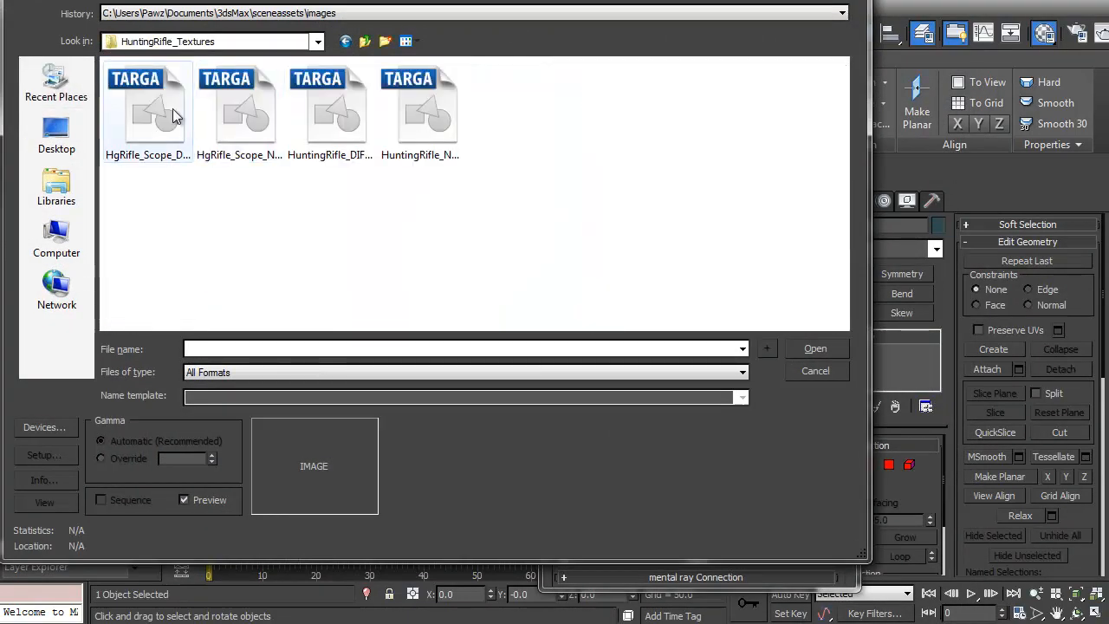
{"action": "left_click", "coordinate": [171, 110]}
{"action": "left_click", "coordinate": [322, 109]}
{"action": "left_click", "coordinate": [810, 350]}
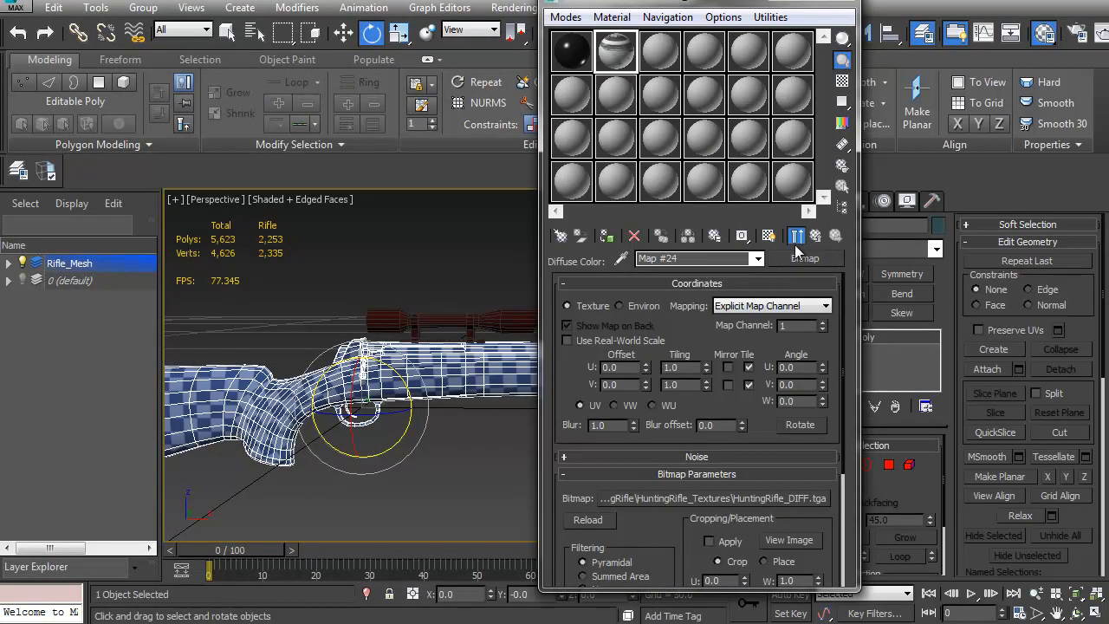
Show the diffuse map in the viewport, set its filtering to None and alpha source to None (Opaque), and disable Premultiplied Alpha
{"action": "left_click", "coordinate": [769, 236]}
{"action": "left_click_drag", "start_coordinate": [684, 535], "coordinate": [678, 358]}
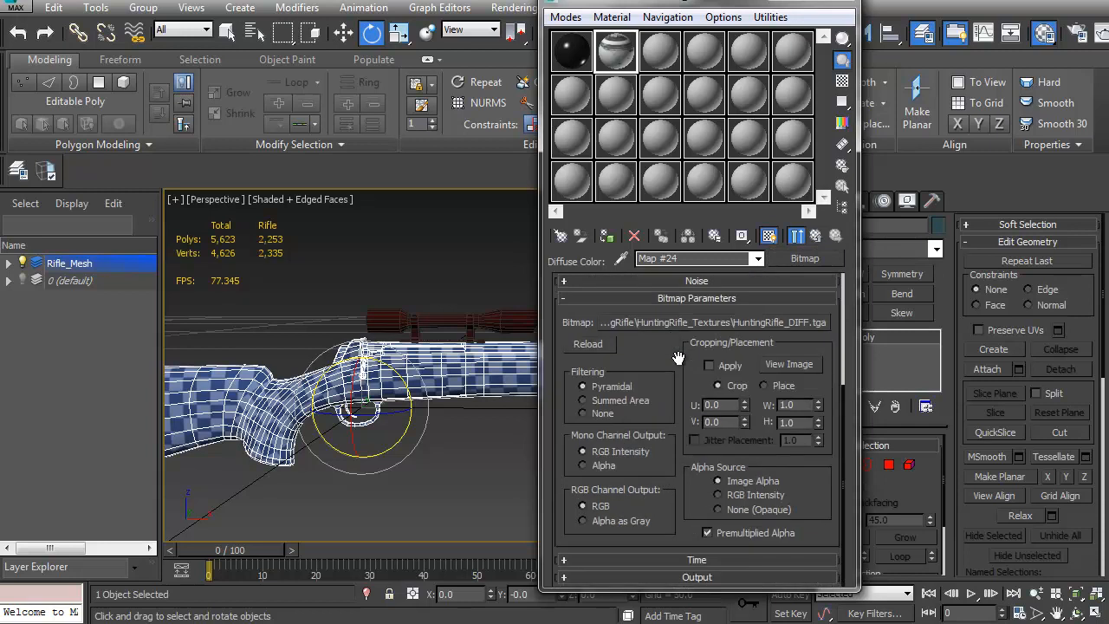
{"action": "left_click", "coordinate": [718, 509]}
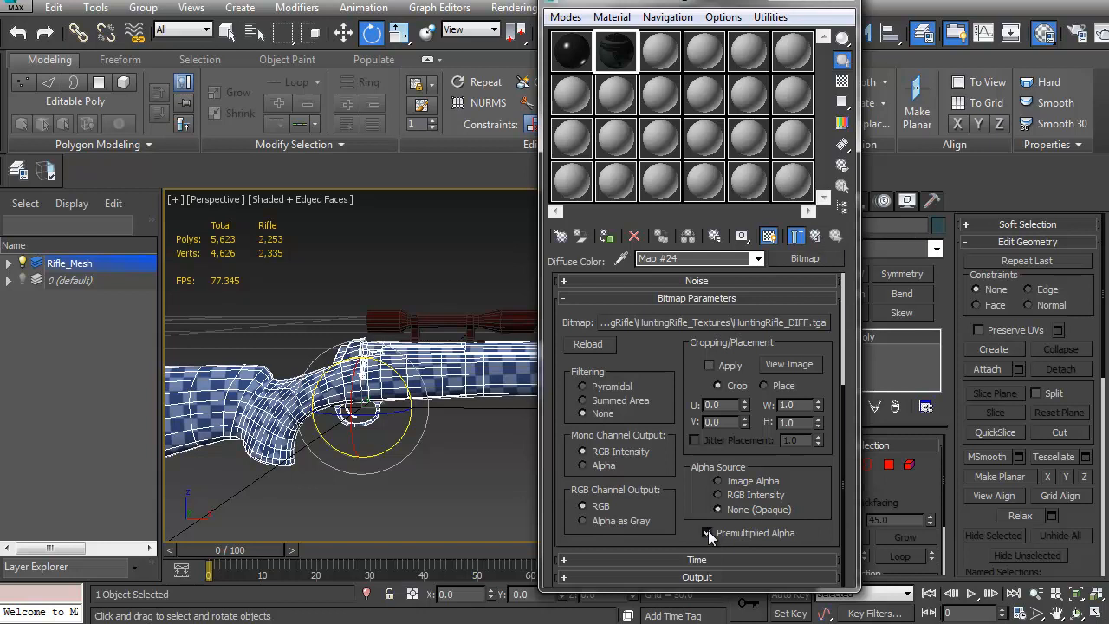
Assign the textured material to the rifle and turn off the edged faces display
{"action": "left_click_drag", "start_coordinate": [633, 60], "coordinate": [447, 384]}
{"action": "middle_click_drag", "start_coordinate": [407, 386], "coordinate": [335, 406]}
{"action": "key", "text": "F4"}
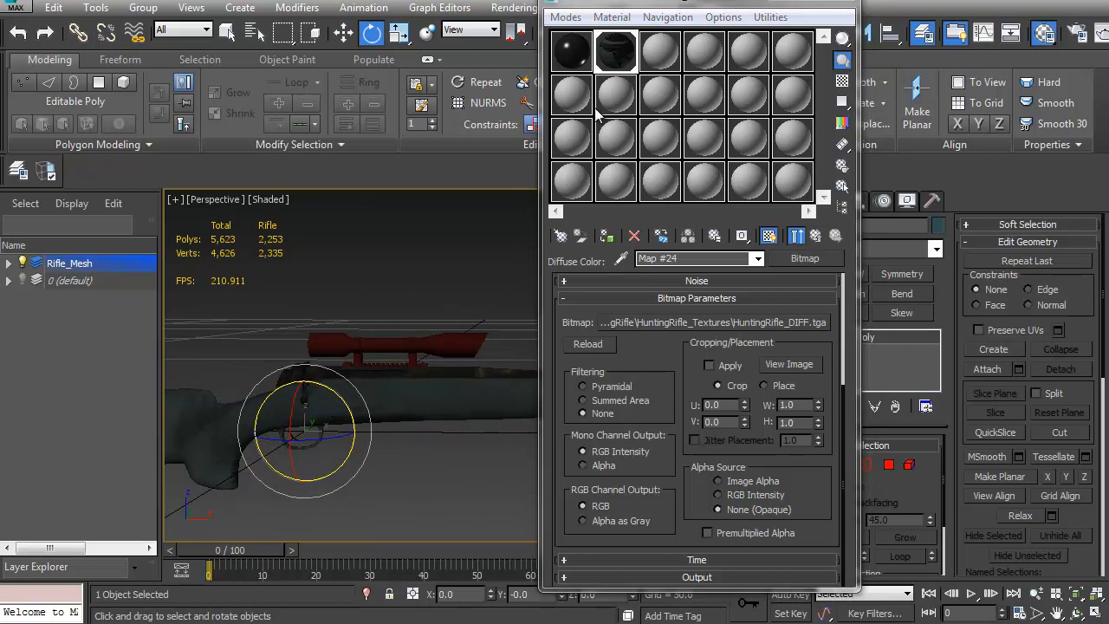
Copy the rifle material into the neighbouring slot as Scope and name the original material's diffuse map Rifle
{"action": "left_click_drag", "start_coordinate": [624, 71], "coordinate": [662, 68]}
{"action": "left_click_drag", "start_coordinate": [717, 260], "coordinate": [510, 267]}
{"action": "type", "text": "Scope"}
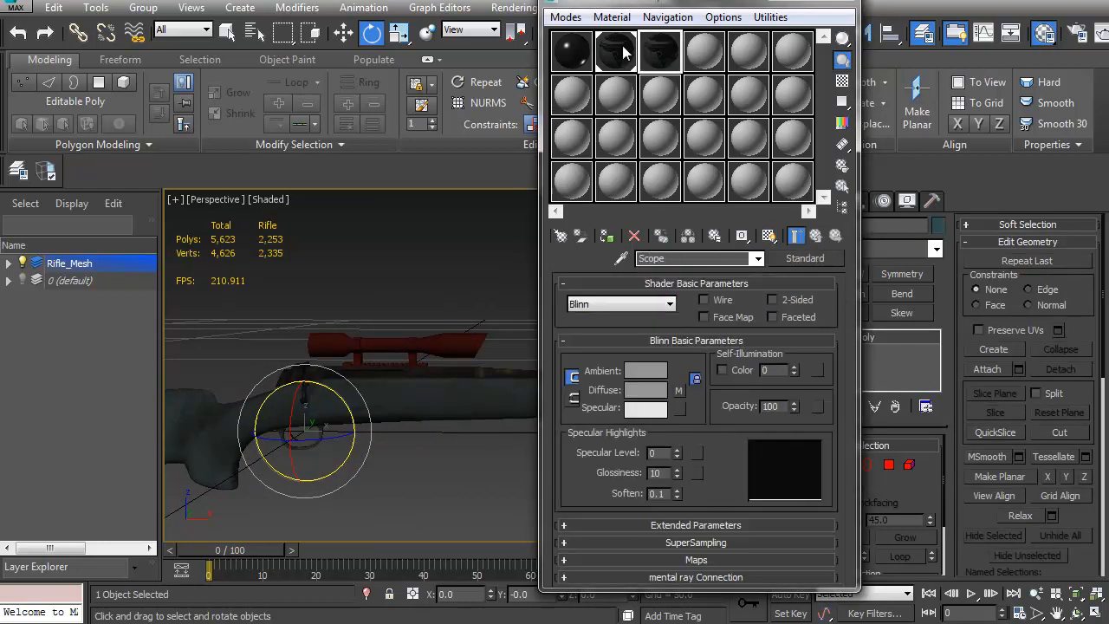
{"action": "left_click", "coordinate": [624, 54]}
{"action": "type", "text": "R"}
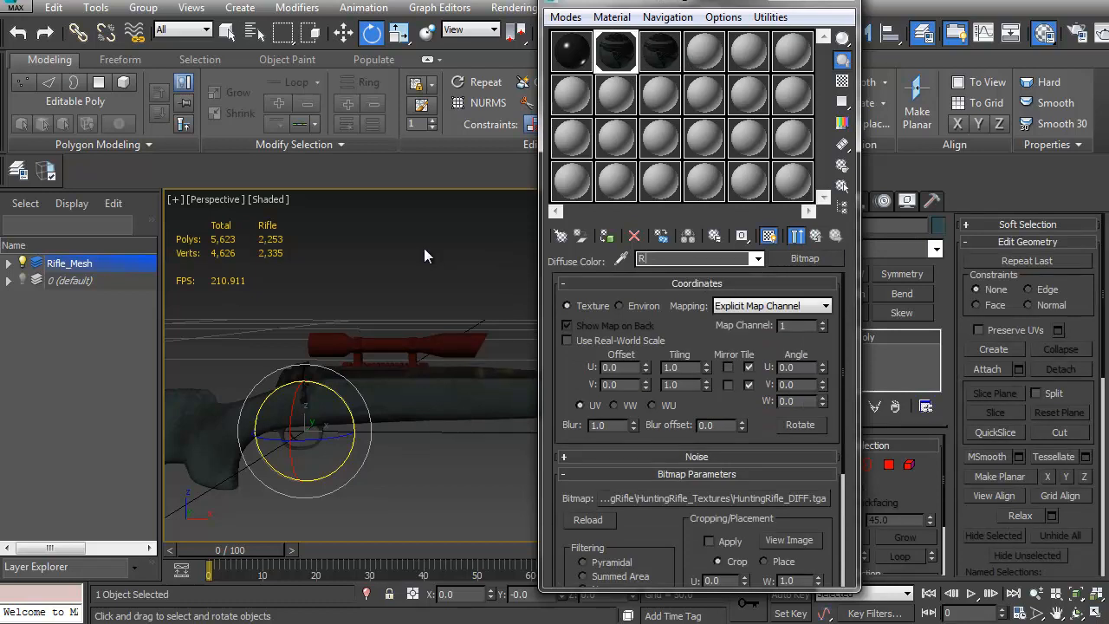
{"action": "type", "text": "ifle"}
Set the Scope material's diffuse bitmap to HgRifle_Scope_DIFF.tga, assign it to the scope and close the Material Editor
{"action": "left_click", "coordinate": [664, 54]}
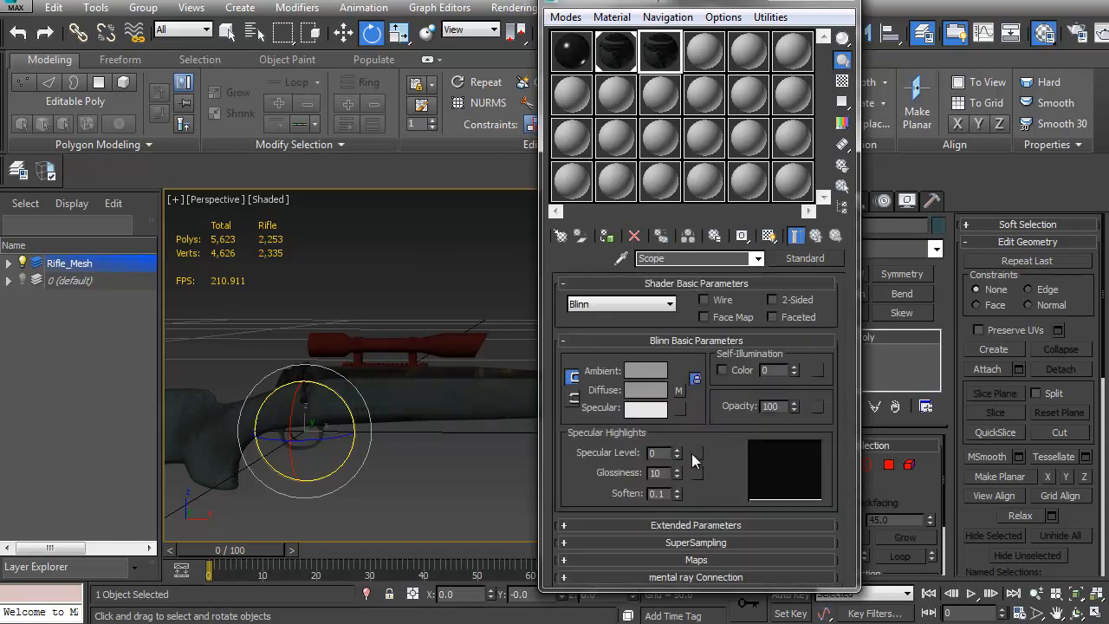
{"action": "left_click", "coordinate": [679, 390]}
{"action": "left_click", "coordinate": [711, 466]}
{"action": "double_click", "coordinate": [706, 173]}
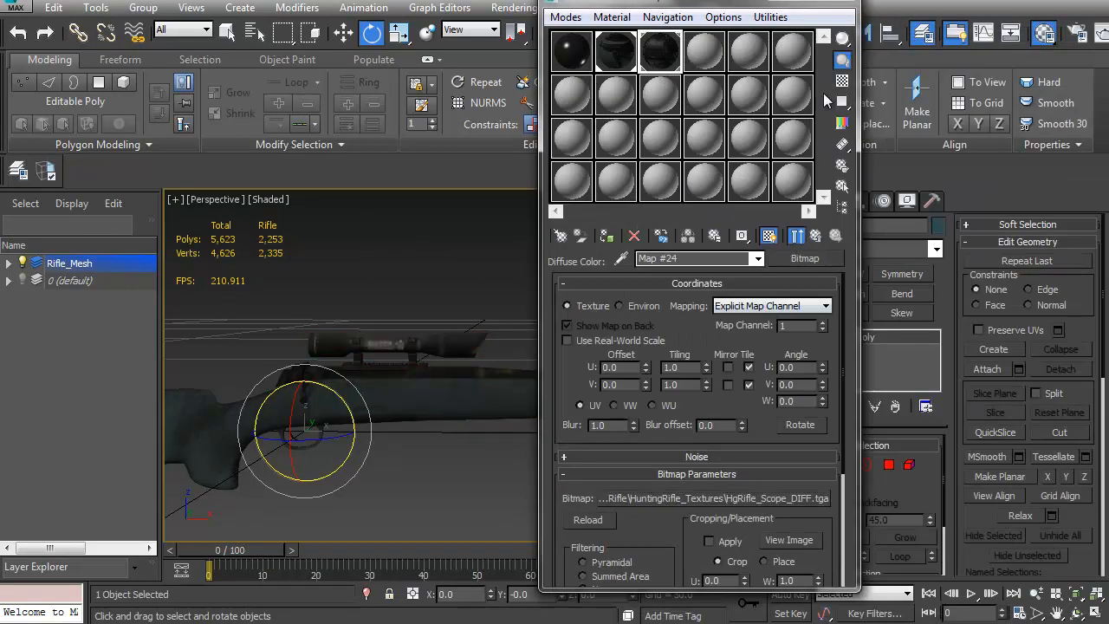
{"action": "left_click", "coordinate": [834, 16]}
Examine the textured rifle and scope around the trigger, receiver and stock
{"action": "middle_click_drag", "start_coordinate": [415, 356], "coordinate": [433, 434], "text": "alt"}
{"action": "scroll", "coordinate": [442, 438], "scroll_direction": "up", "scroll_amount": 5}
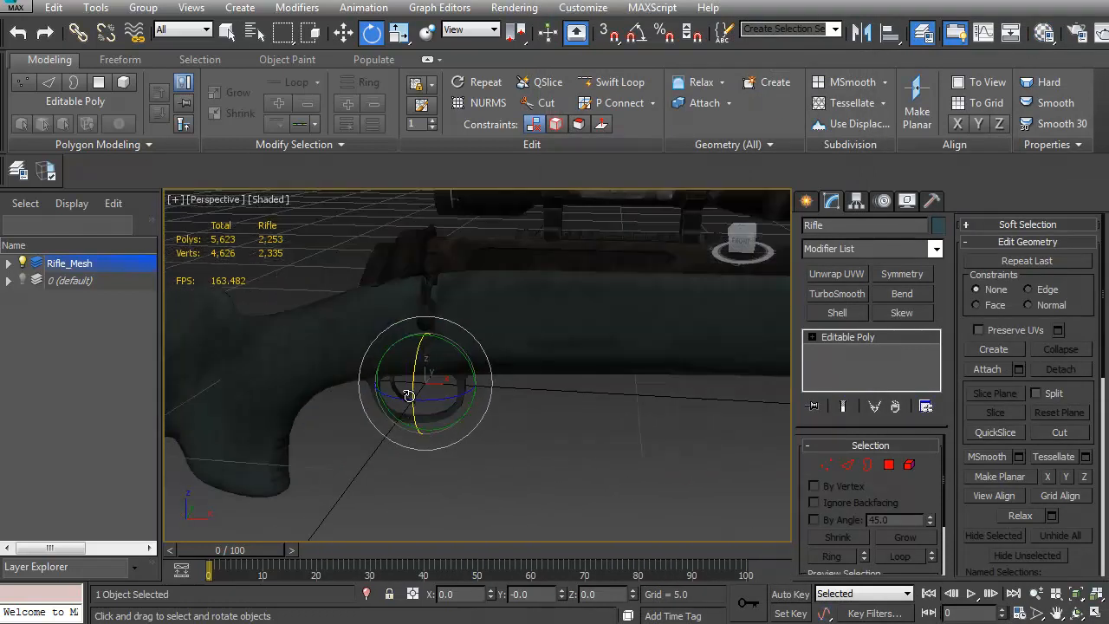
{"action": "scroll", "coordinate": [526, 384], "scroll_direction": "down", "scroll_amount": 6}
{"action": "mouse_move", "coordinate": [470, 326]}
{"action": "middle_mouse_down", "text": "alt"}
{"action": "mouse_move", "coordinate": [484, 368]}
{"action": "mouse_move", "coordinate": [478, 309]}
{"action": "middle_mouse_up", "text": "alt"}
{"action": "left_click", "coordinate": [490, 347]}
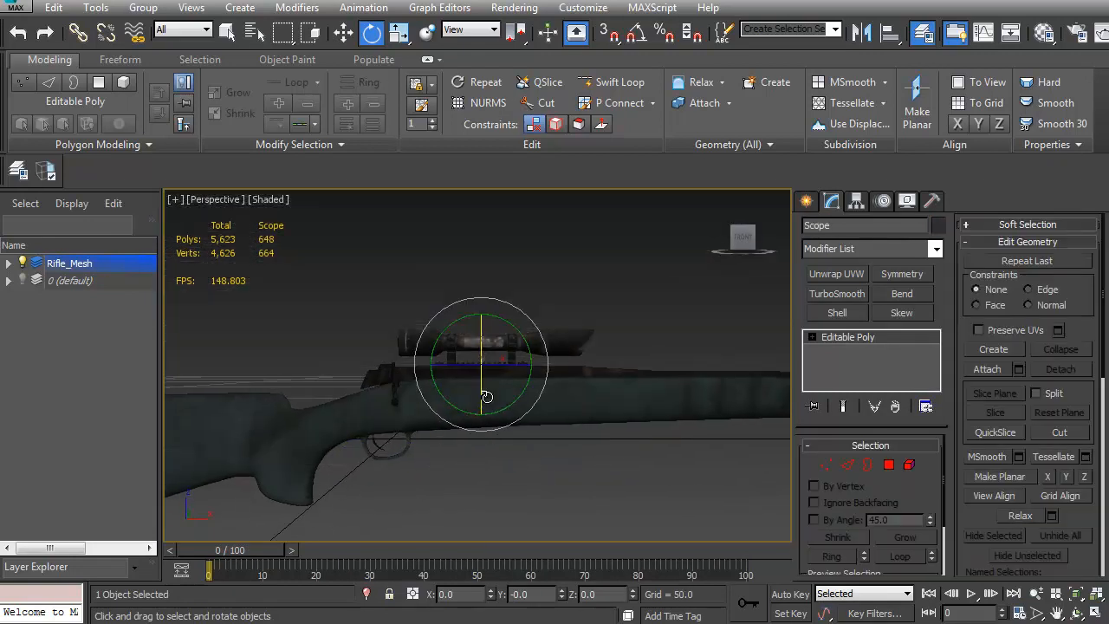
{"action": "left_click", "coordinate": [387, 425]}
{"action": "key", "text": "z"}
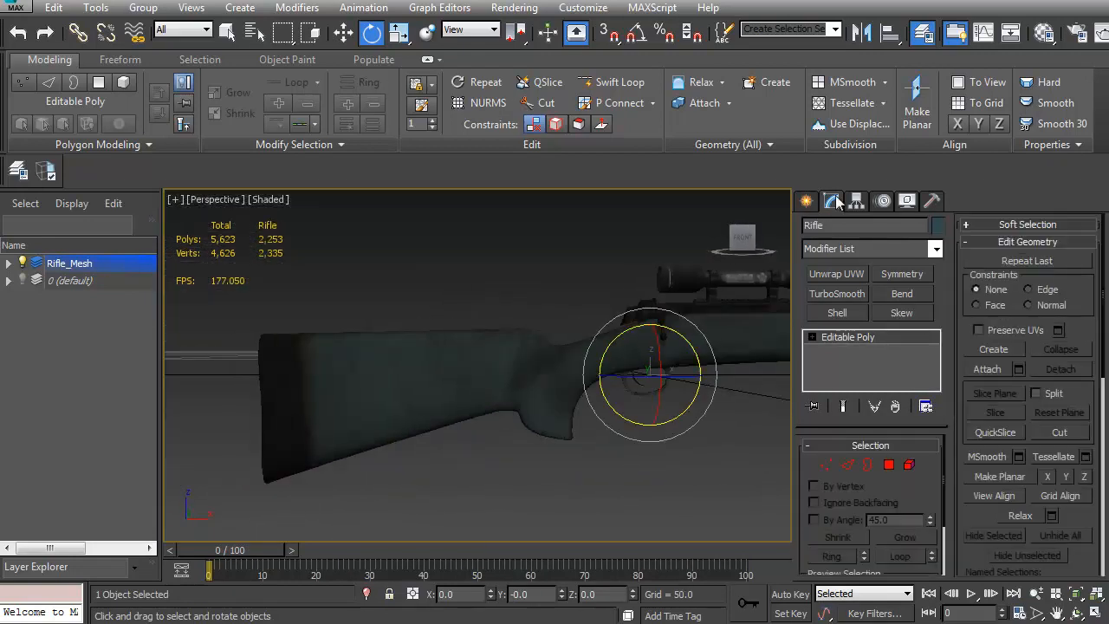
{"action": "left_click", "coordinate": [806, 201]}
{"action": "middle_click_drag", "start_coordinate": [617, 339], "coordinate": [513, 346]}
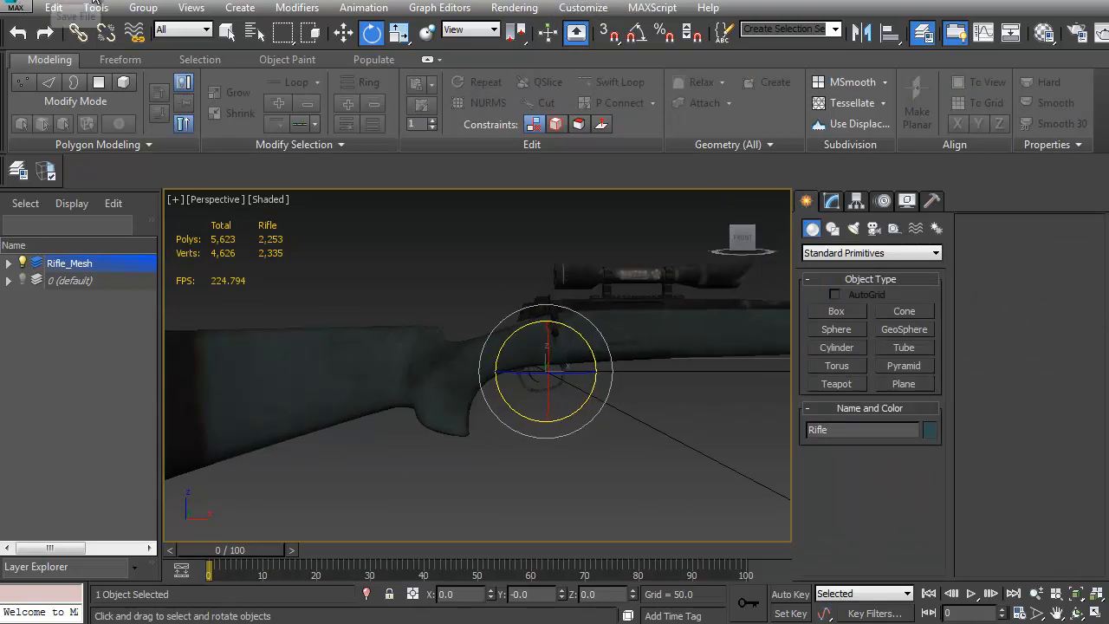
Save the scene over HuntingRifle_Setup_UDK.max in the Winchester700 folder under Weapons
{"action": "left_click", "coordinate": [26, 11]}
{"action": "left_click", "coordinate": [103, 200]}
{"action": "left_click", "coordinate": [354, 42]}
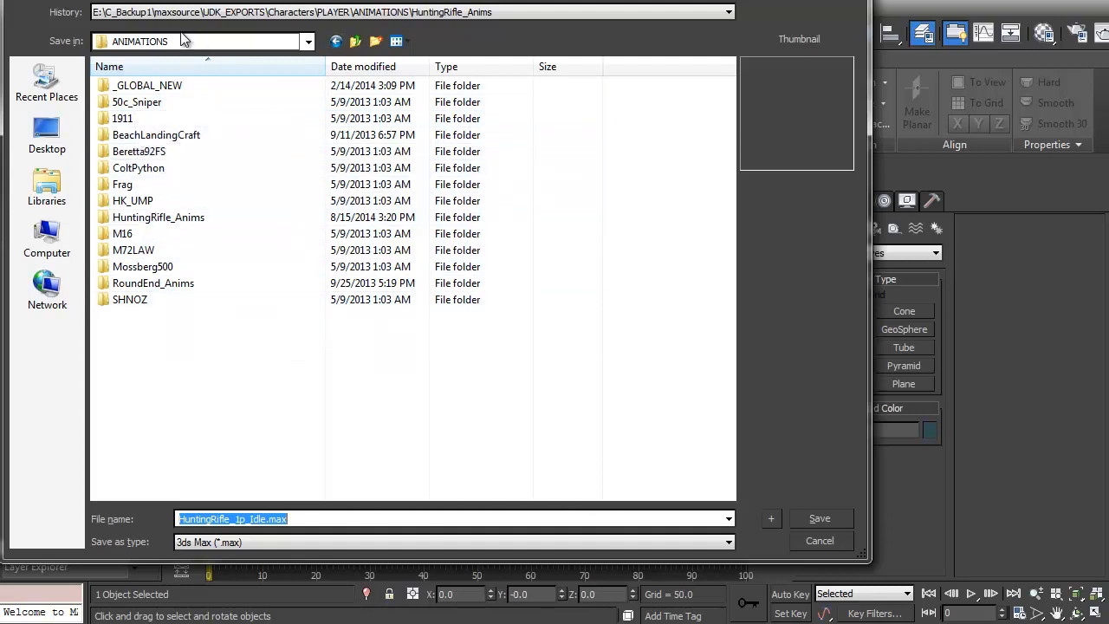
{"action": "left_click", "coordinate": [308, 42]}
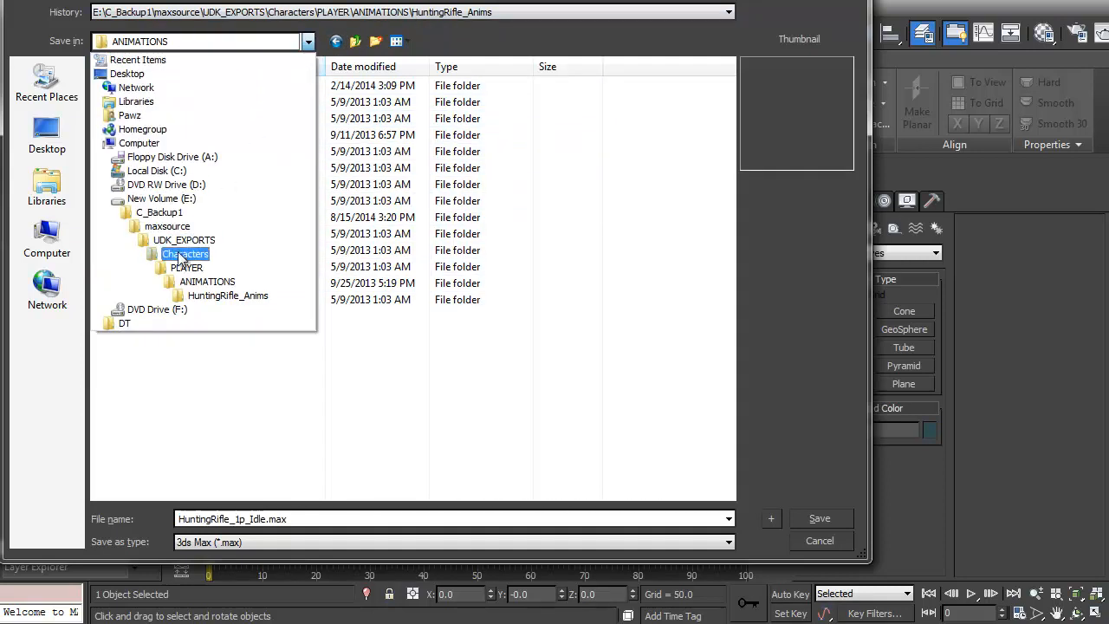
{"action": "left_click", "coordinate": [192, 243]}
{"action": "left_click", "coordinate": [133, 271]}
{"action": "key", "text": "w"}
{"action": "double_click", "coordinate": [152, 85]}
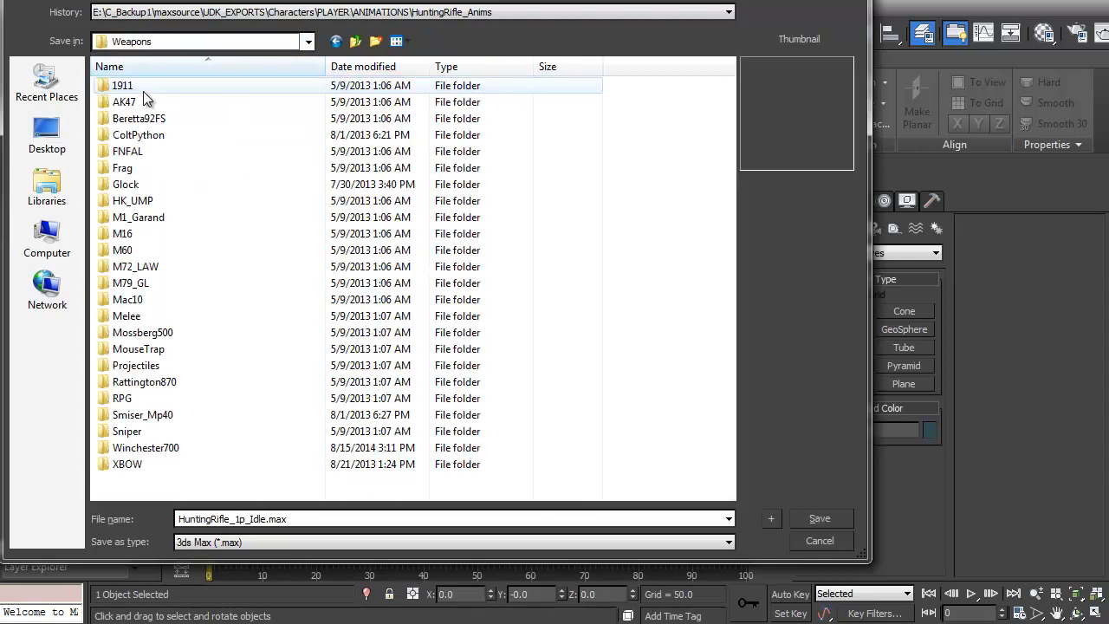
{"action": "double_click", "coordinate": [138, 448]}
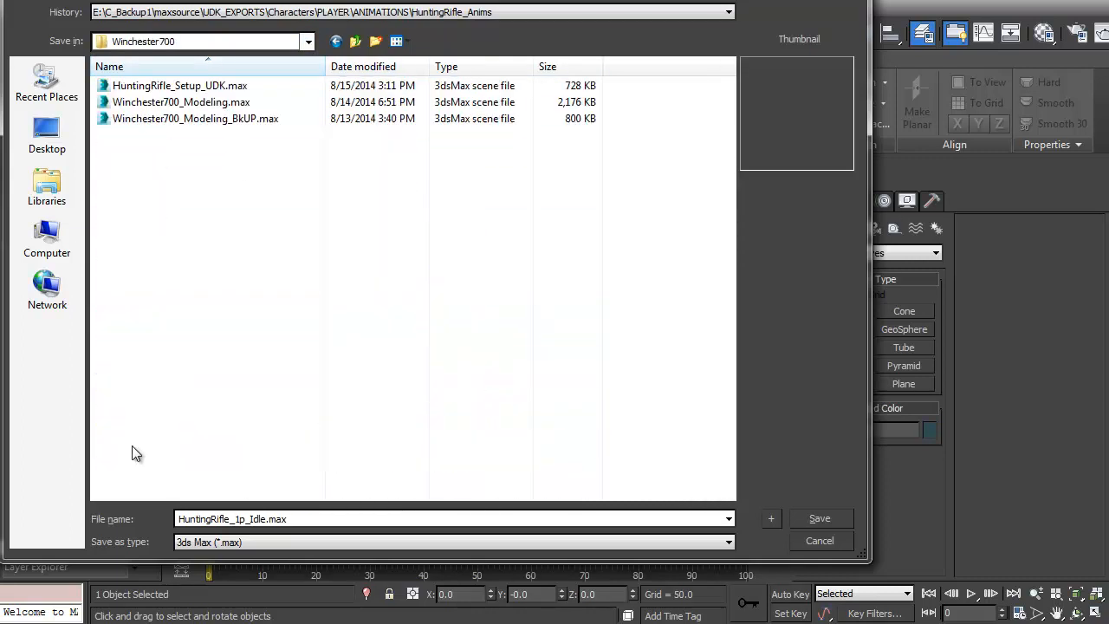
{"action": "double_click", "coordinate": [196, 87]}
{"action": "left_click", "coordinate": [845, 442]}
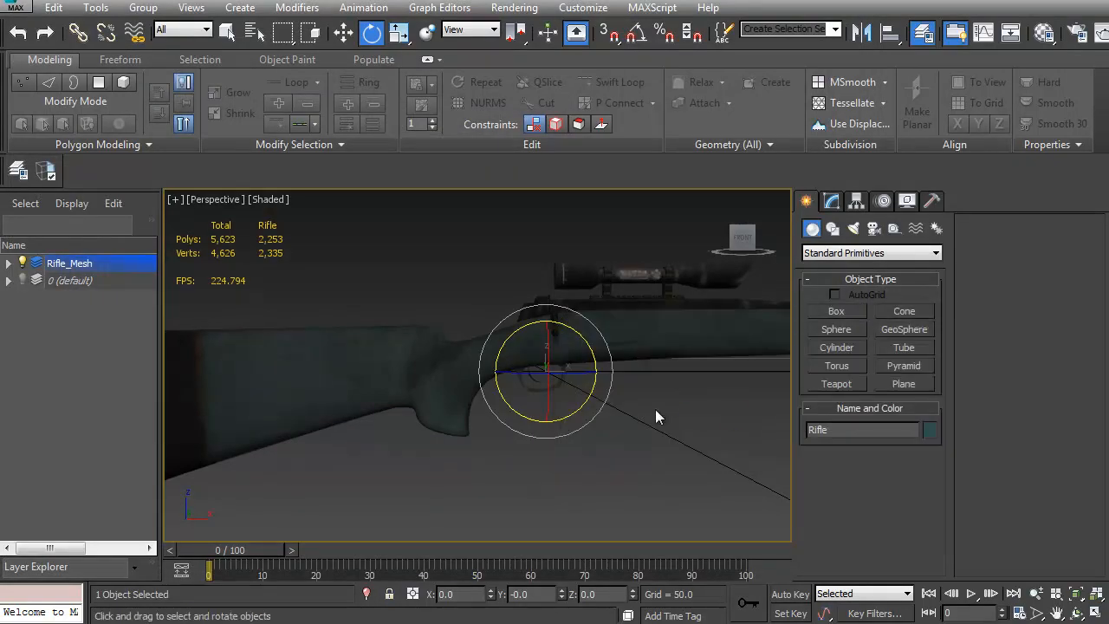
Open the recent scene HuntingRifle_1p_Idle.max and continue past the missing external files
{"action": "middle_click_drag", "start_coordinate": [656, 409], "coordinate": [591, 417], "text": "alt"}
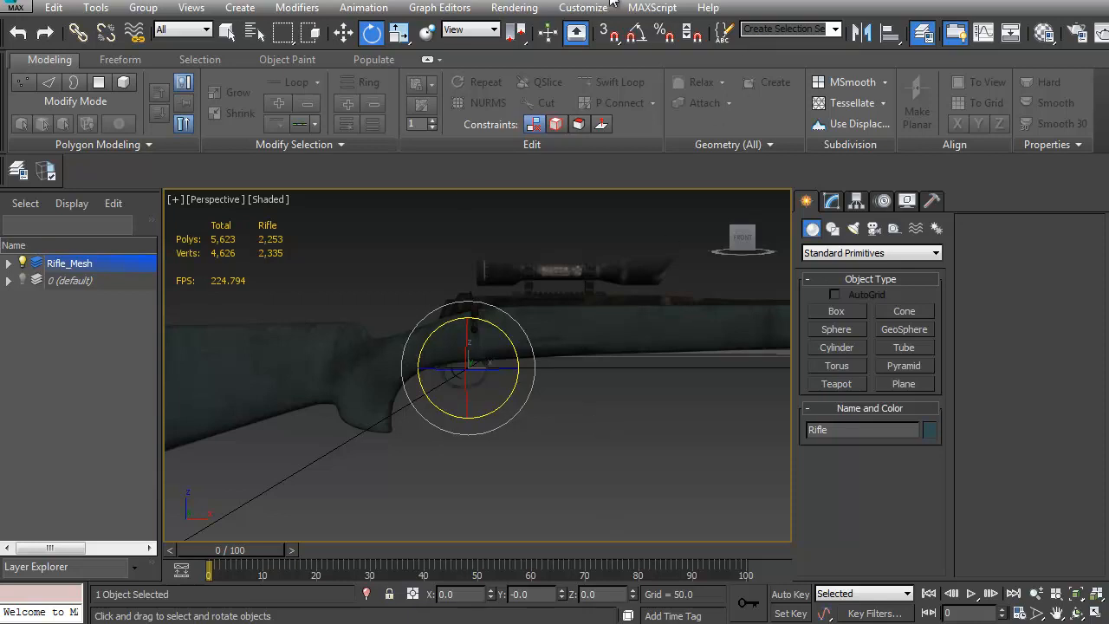
{"action": "left_click", "coordinate": [16, 6]}
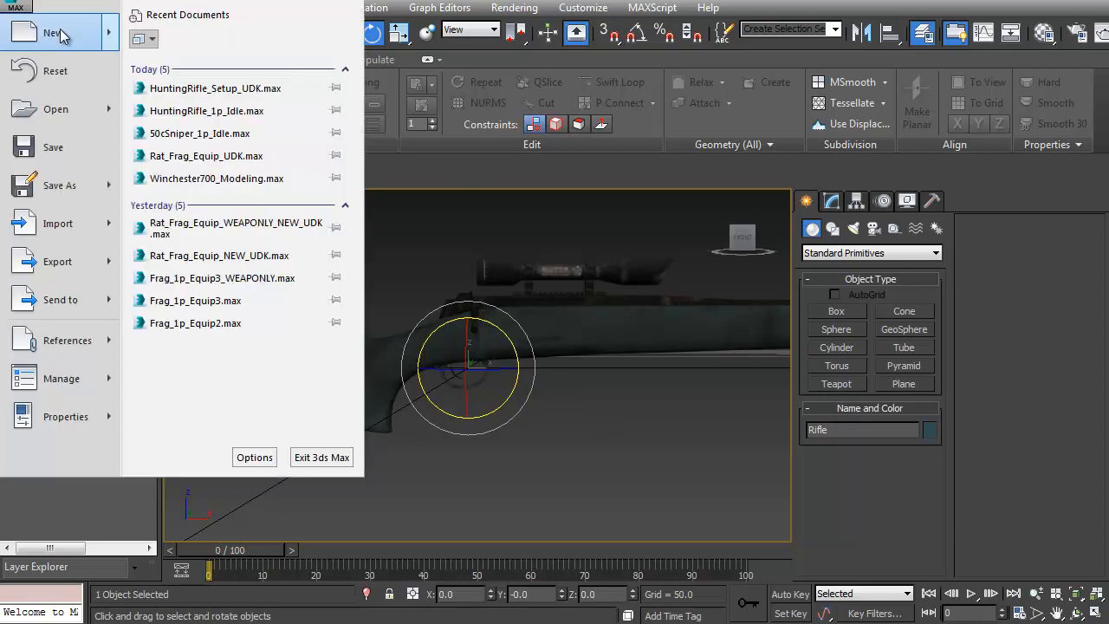
{"action": "left_click", "coordinate": [223, 111]}
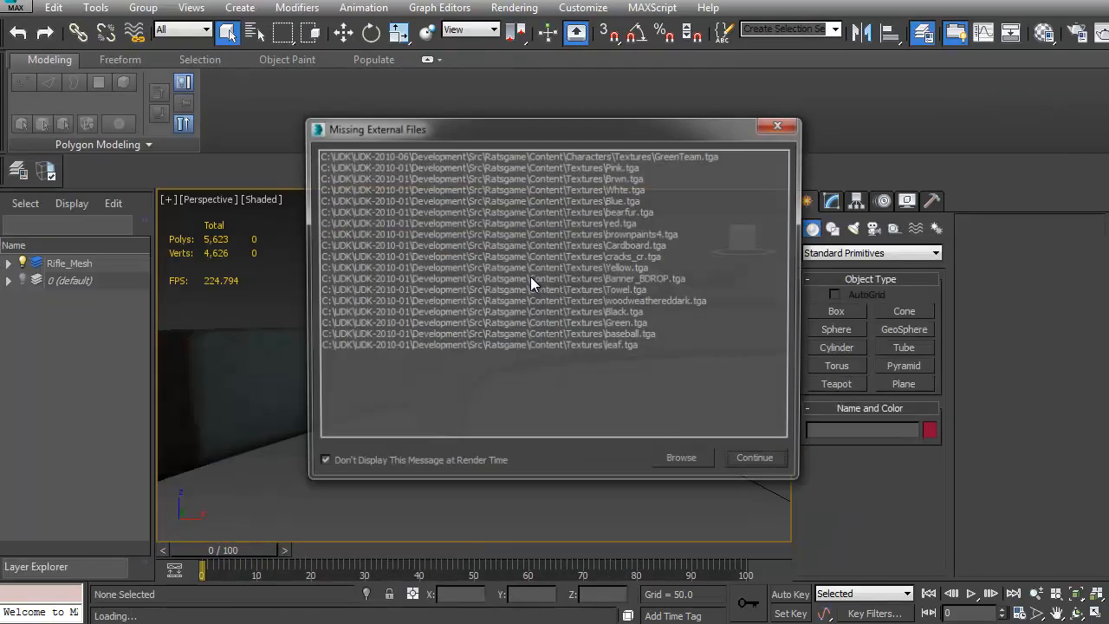
{"action": "left_click", "coordinate": [774, 460]}
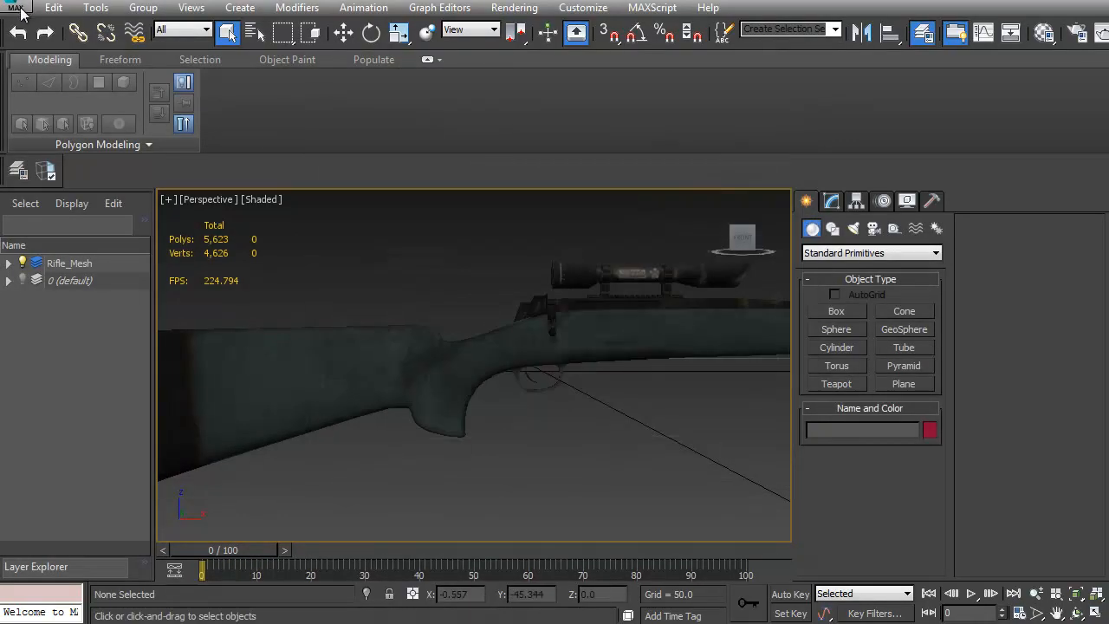
Reopen the rifle setup scene HuntingRifle_Setup_UDK.max, continuing past the missing external files
{"action": "left_click", "coordinate": [17, 8]}
{"action": "left_click", "coordinate": [224, 109]}
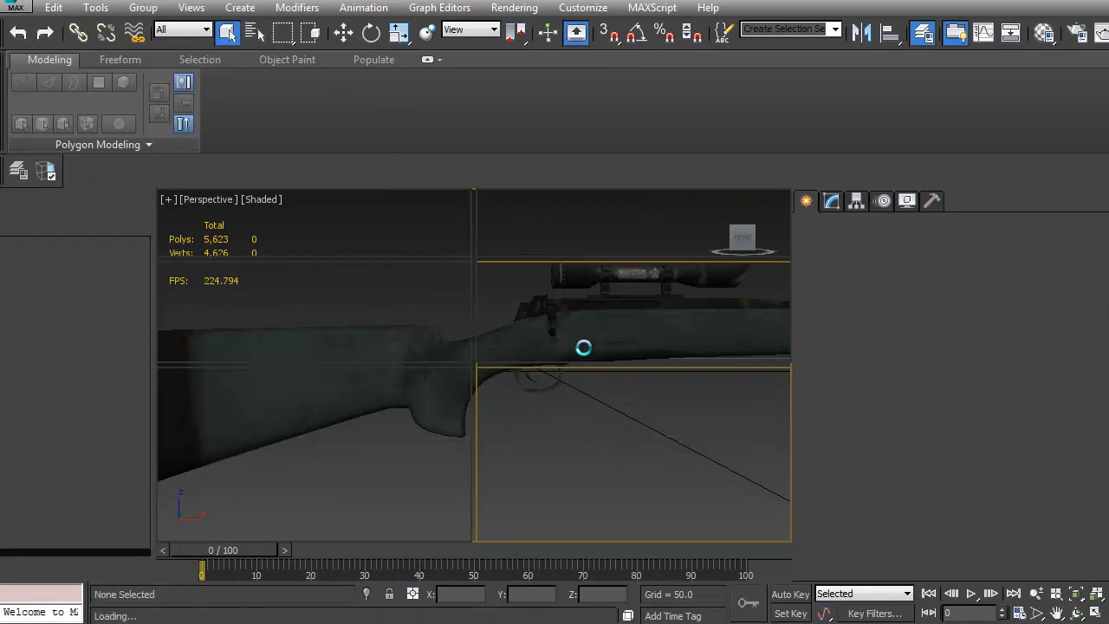
{"action": "left_click", "coordinate": [760, 463]}
Create a small pyramid beside the rifle's trigger guard, about 0.76 wide, 0.76 deep and 2.96 high
{"action": "scroll", "coordinate": [570, 409], "scroll_direction": "down", "scroll_amount": 10}
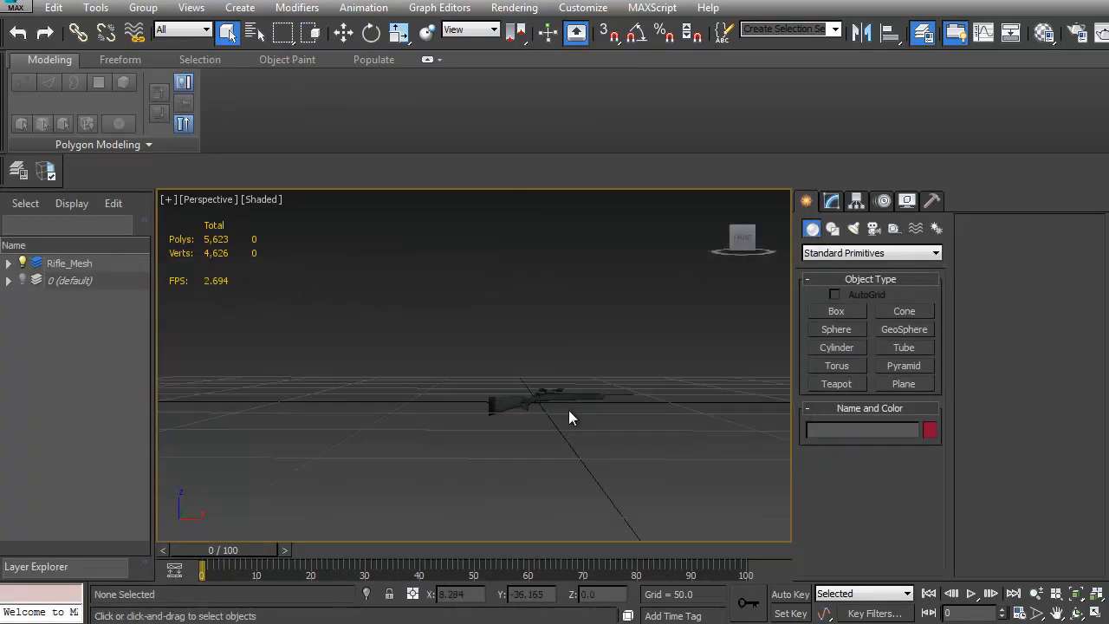
{"action": "scroll", "coordinate": [495, 430], "scroll_direction": "up", "scroll_amount": 10}
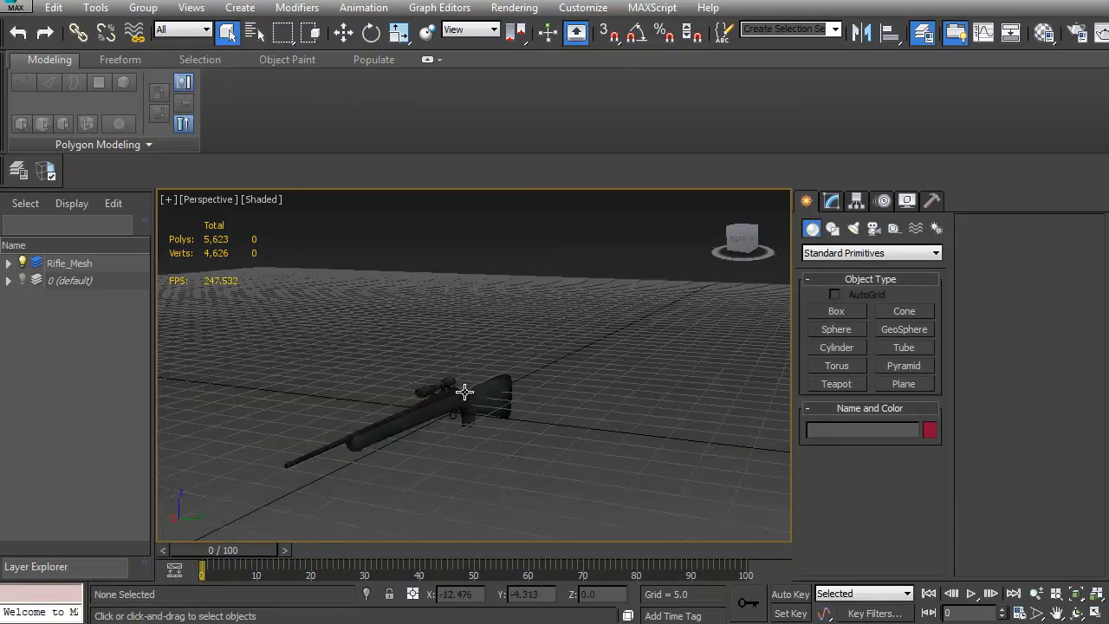
{"action": "scroll", "coordinate": [495, 390], "scroll_direction": "up", "scroll_amount": 5}
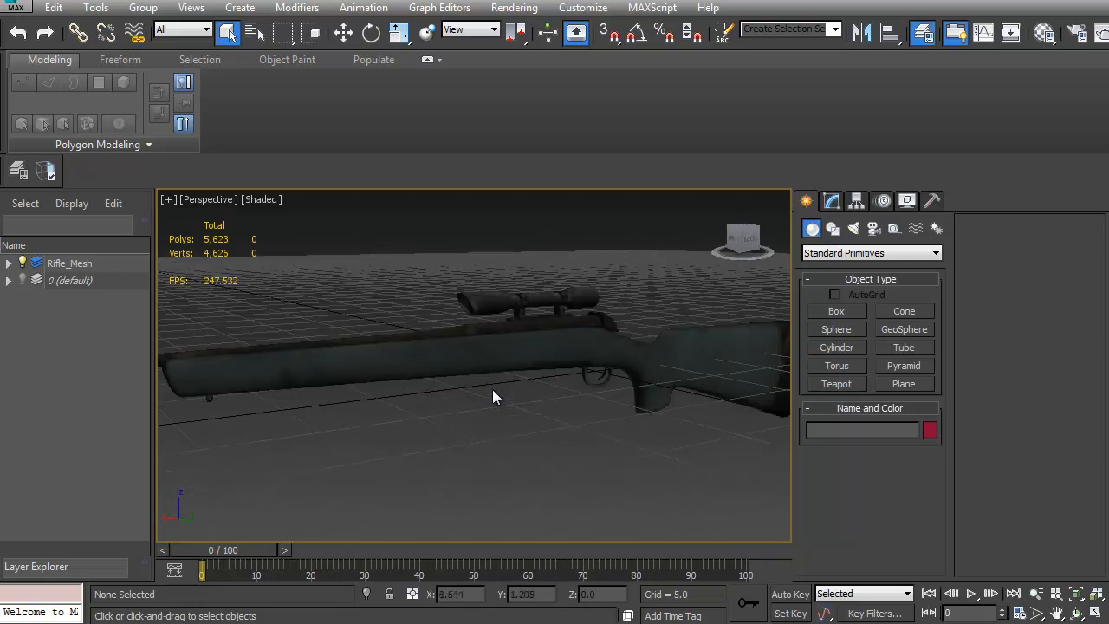
{"action": "middle_click_drag", "start_coordinate": [578, 378], "coordinate": [531, 396], "text": "alt"}
{"action": "middle_click_drag", "start_coordinate": [502, 327], "coordinate": [529, 328], "text": "alt"}
{"action": "left_click", "coordinate": [904, 365]}
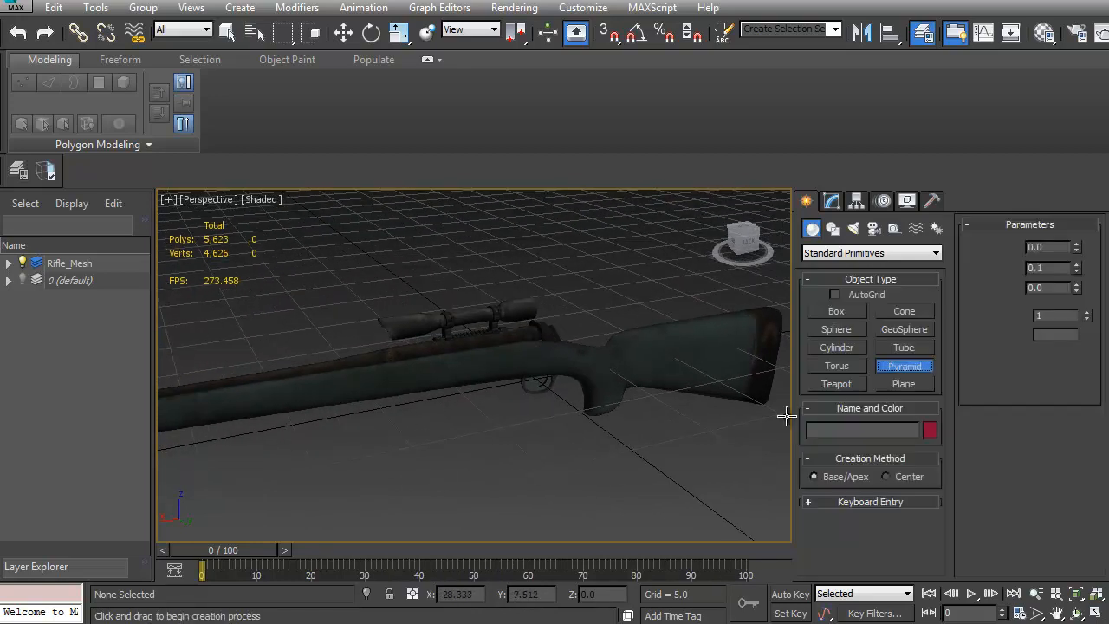
{"action": "mouse_move", "coordinate": [515, 453]}
{"action": "left_mouse_down"}
{"action": "mouse_move", "coordinate": [525, 442]}
{"action": "mouse_move", "coordinate": [517, 448]}
{"action": "left_mouse_up"}
{"action": "left_click", "coordinate": [518, 383]}
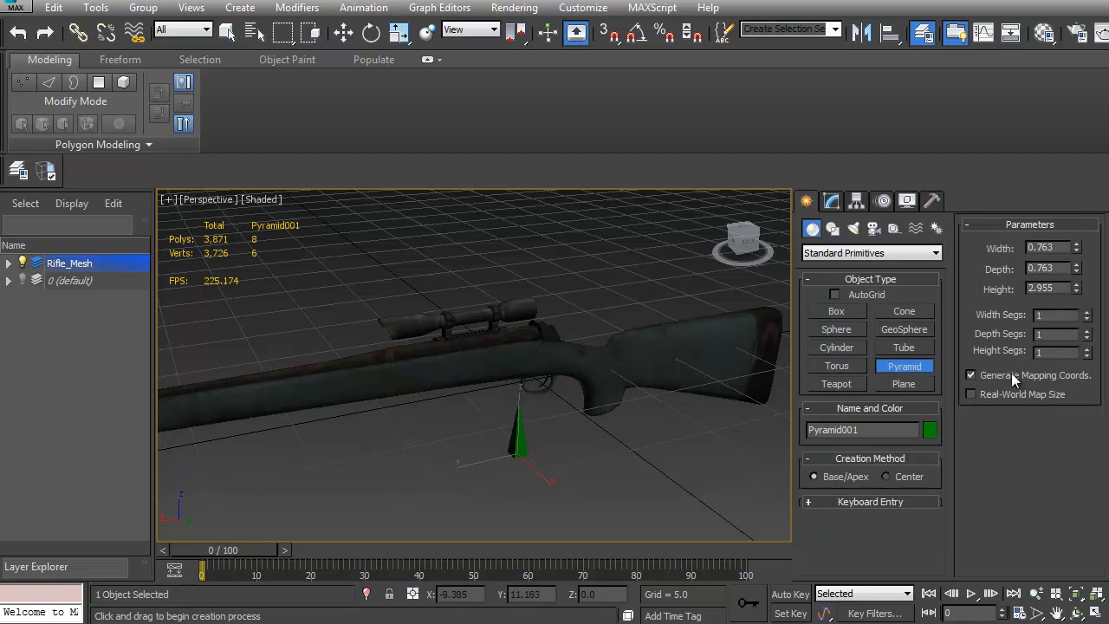
Set the pyramid's width and depth to 1 and its height to 3, and rename it b_WeaponRoot
{"action": "double_click", "coordinate": [1061, 249]}
{"action": "type", "text": "1"}
{"action": "key", "text": "Tab"}
{"action": "middle_click_drag", "start_coordinate": [451, 364], "coordinate": [481, 379], "text": "alt"}
{"action": "double_click", "coordinate": [879, 431]}
{"action": "type", "text": "b_WeaponRoot"}
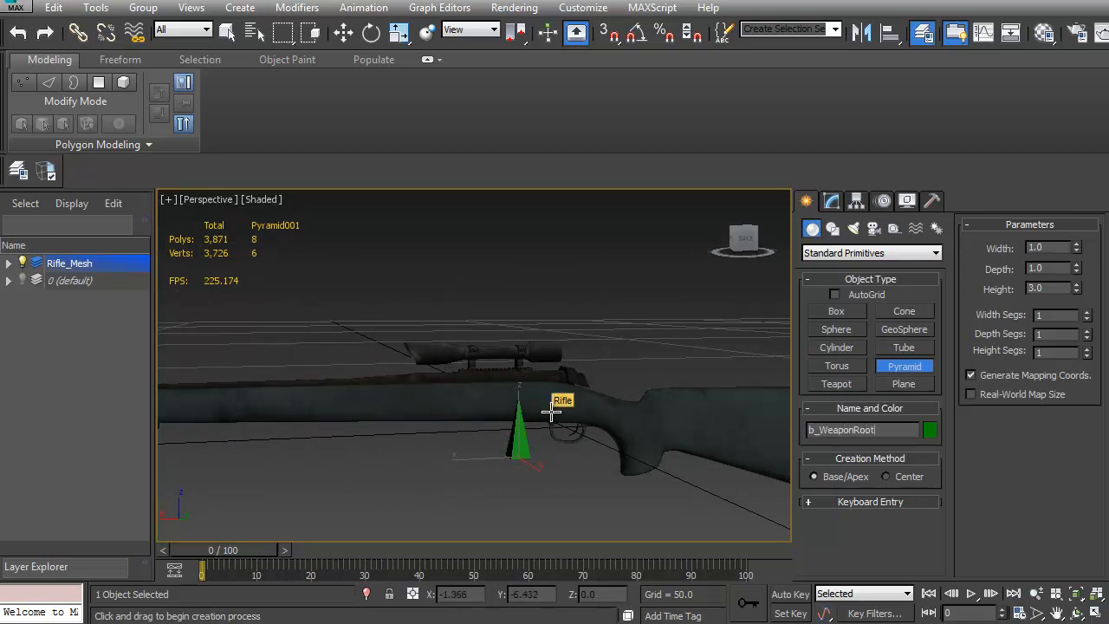
{"action": "key", "text": "Return"}
Move b_WeaponRoot to the world origin by zeroing its X, Y and Z position
{"action": "key", "text": "w"}
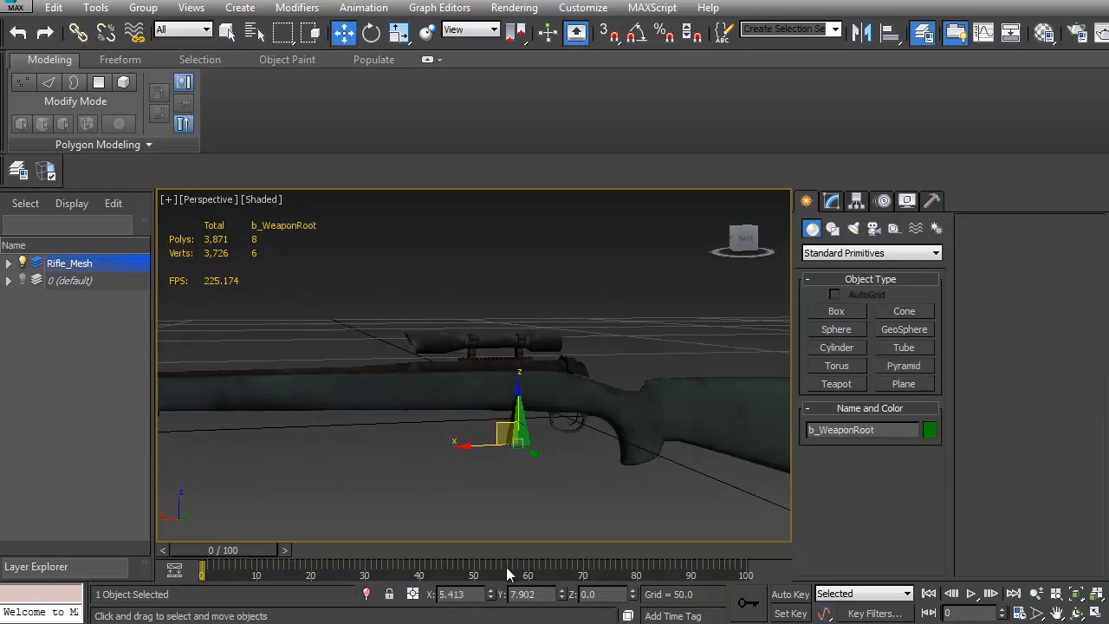
{"action": "right_click", "coordinate": [491, 595]}
{"action": "right_click", "coordinate": [562, 595]}
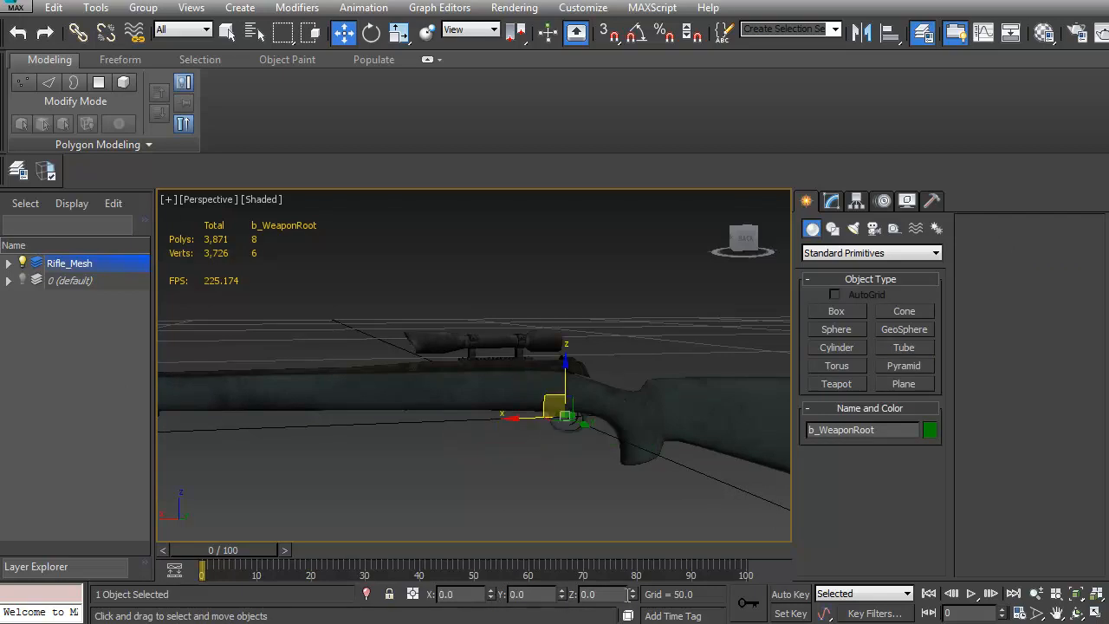
{"action": "right_click", "coordinate": [633, 595]}
Try rotating b_WeaponRoot and using the Local reference coordinate system, undo the rotation and restore the View system
{"action": "key", "text": "e"}
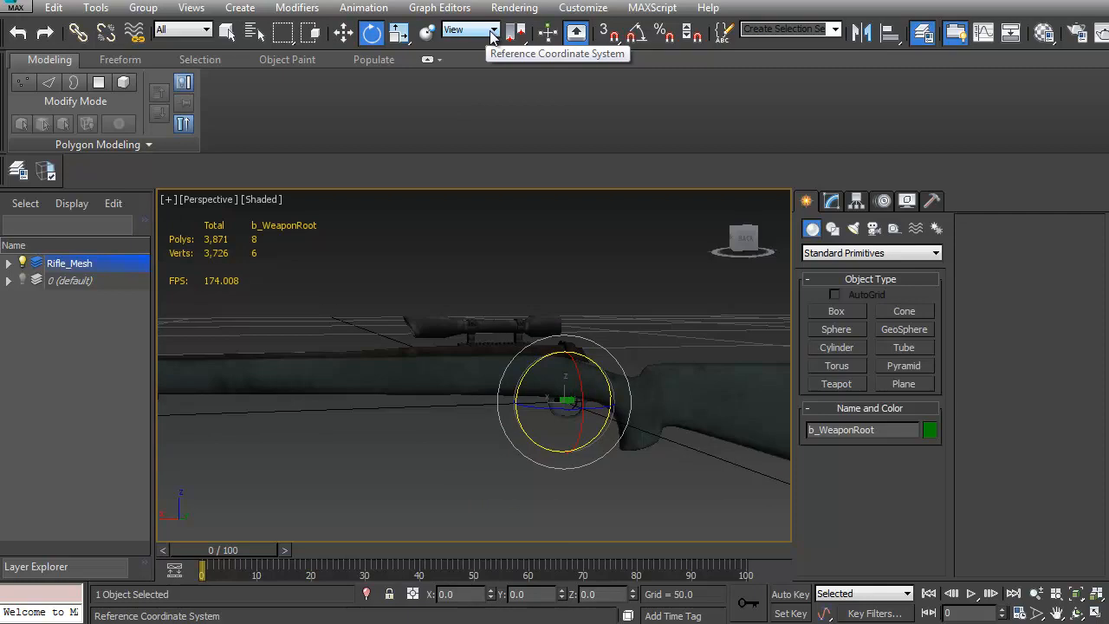
{"action": "left_click_drag", "start_coordinate": [535, 364], "coordinate": [483, 394]}
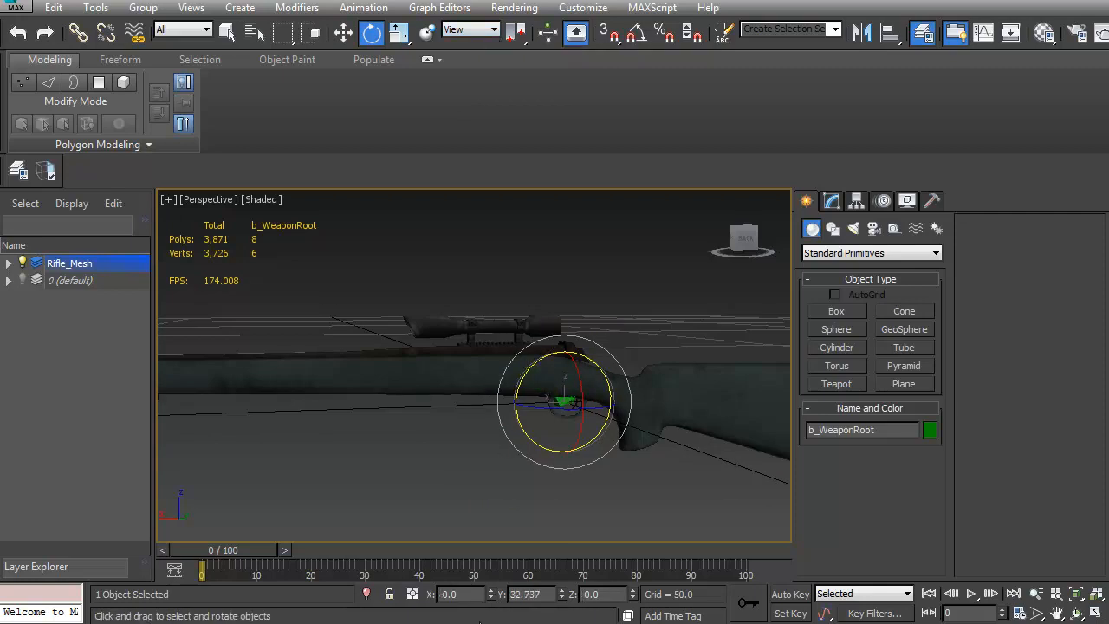
{"action": "left_click", "coordinate": [494, 32]}
{"action": "left_click", "coordinate": [461, 90]}
{"action": "middle_click_drag", "start_coordinate": [557, 341], "coordinate": [539, 339]}
{"action": "key", "text": "ctrl+z"}
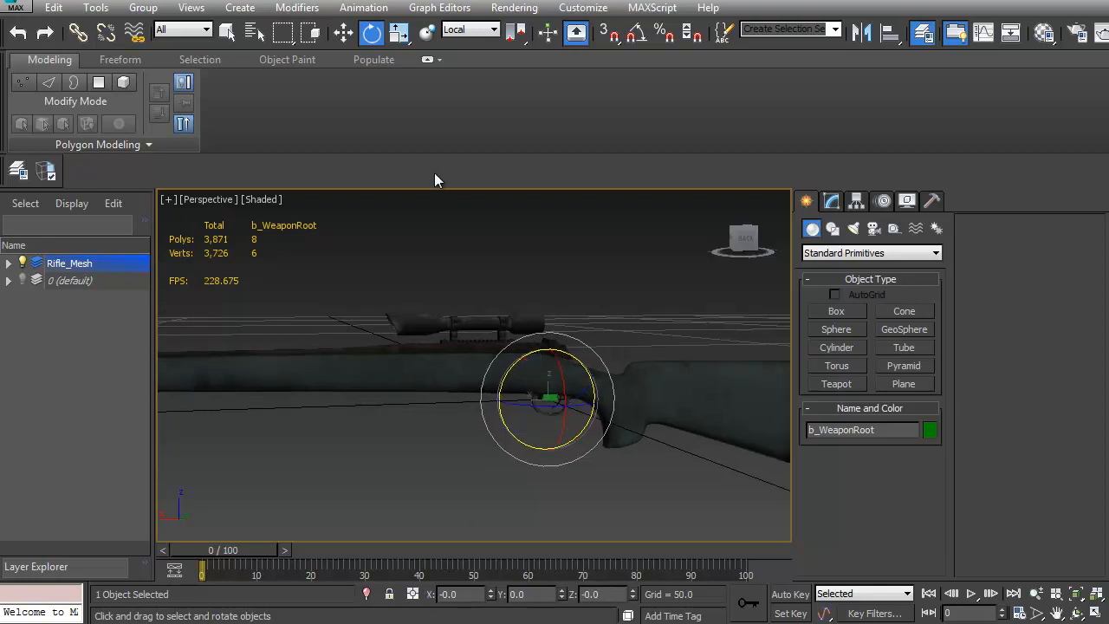
{"action": "left_click", "coordinate": [475, 31]}
{"action": "left_click", "coordinate": [465, 45]}
{"action": "left_click", "coordinate": [473, 31]}
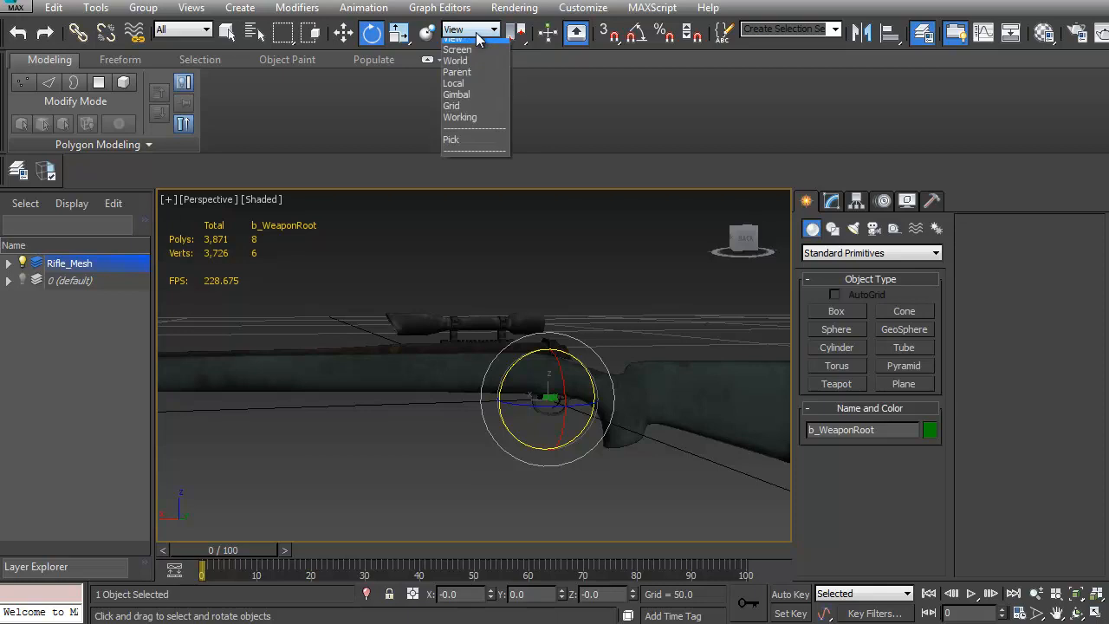
{"action": "left_click", "coordinate": [423, 440]}
Move b_WeaponRoot above the rifle's stock, to about X -10.2 and Z 5.5
{"action": "middle_click_drag", "start_coordinate": [500, 416], "coordinate": [469, 409], "text": "alt"}
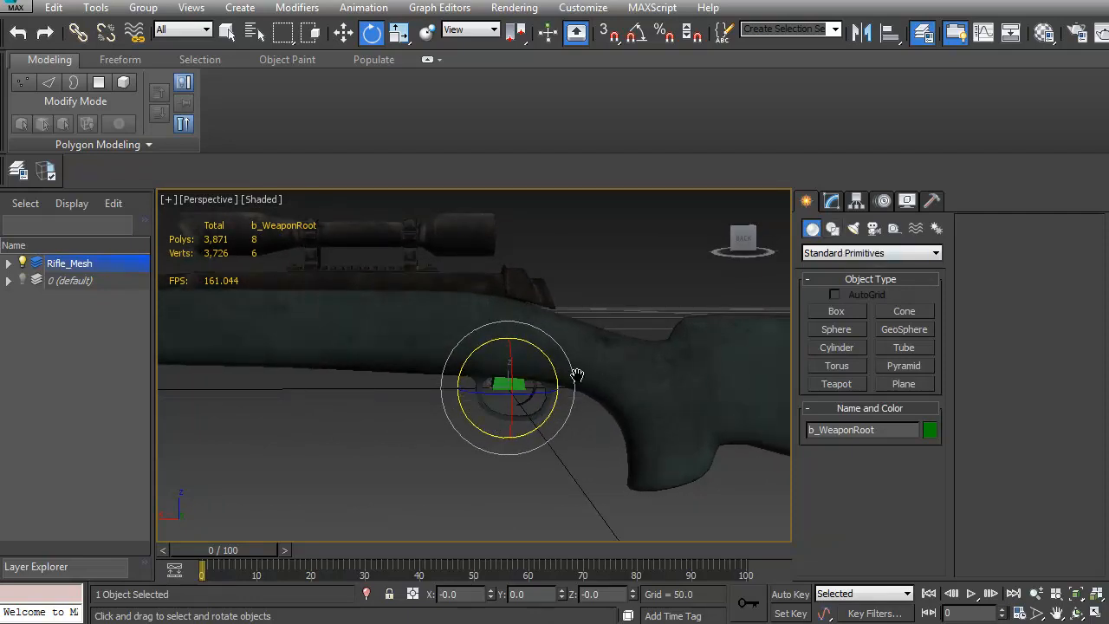
{"action": "scroll", "coordinate": [592, 361], "scroll_direction": "down", "scroll_amount": 3}
{"action": "middle_click_drag", "start_coordinate": [508, 364], "coordinate": [506, 382]}
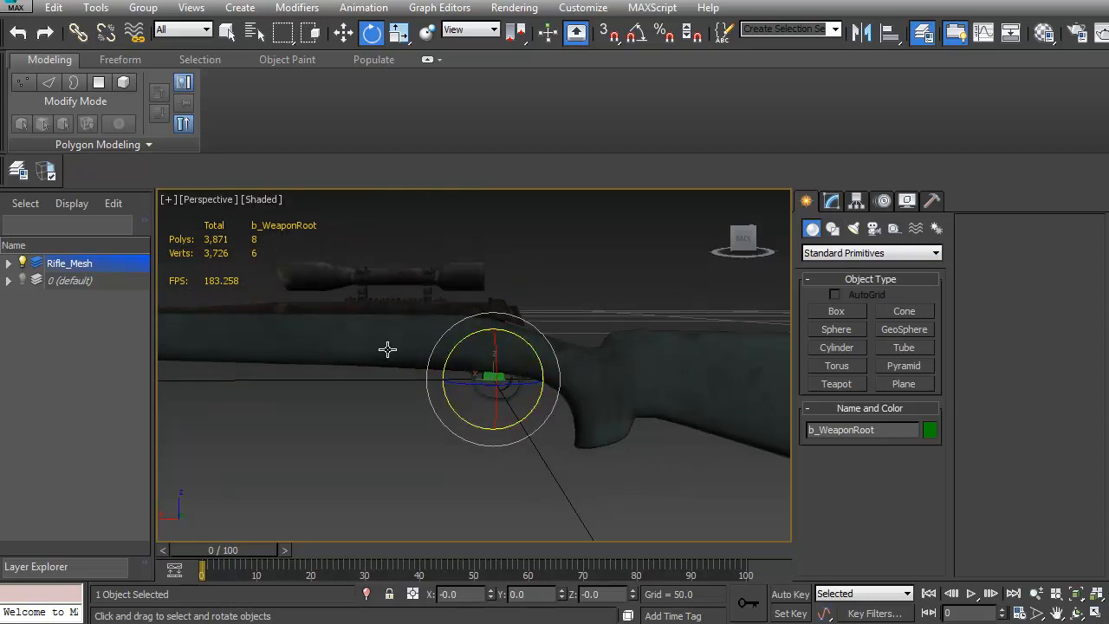
{"action": "middle_click_drag", "start_coordinate": [404, 372], "coordinate": [330, 389]}
{"action": "key", "text": "w"}
{"action": "left_click_drag", "start_coordinate": [426, 382], "coordinate": [642, 261]}
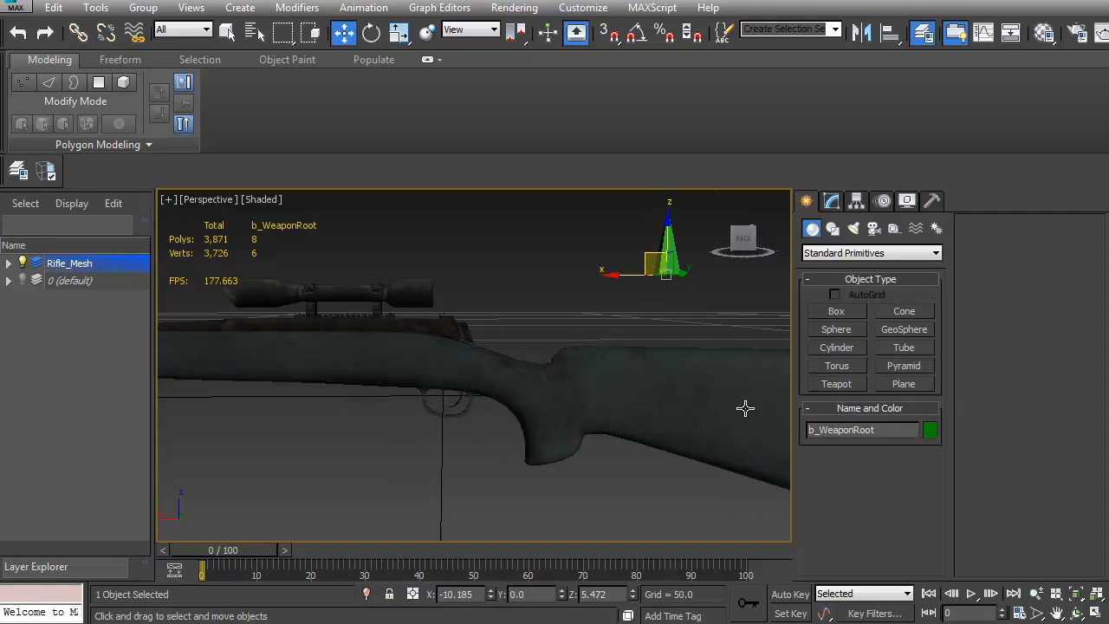
Clone b_WeaponRoot toward the scope as a copy named b_WeaponMovement and set its X position to 0
{"action": "middle_click_drag", "start_coordinate": [567, 359], "coordinate": [569, 371]}
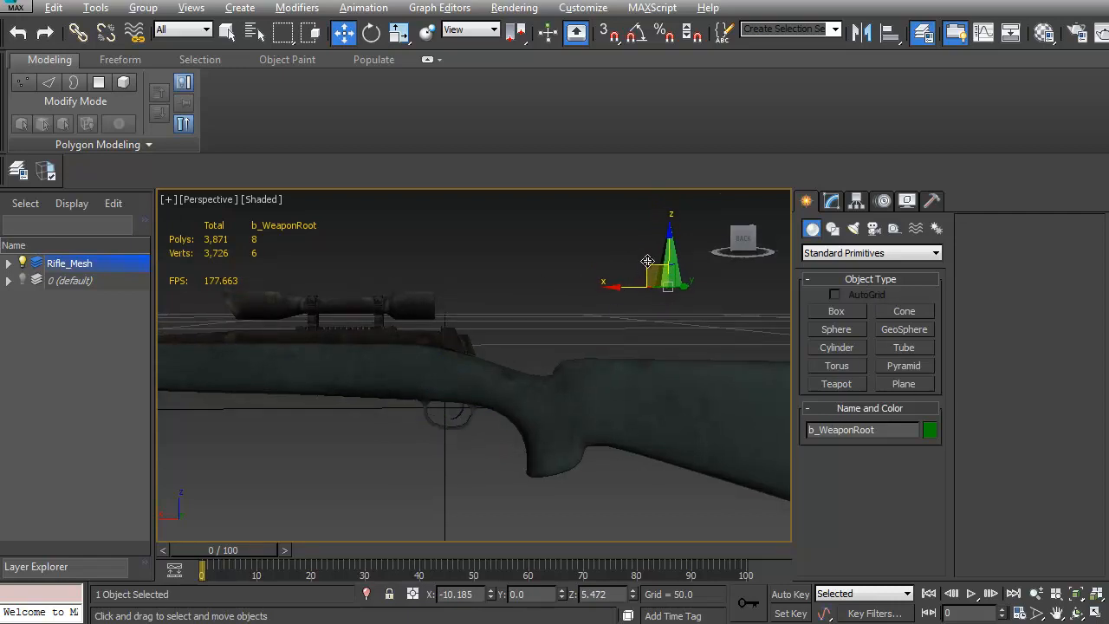
{"action": "mouse_move", "coordinate": [326, 406]}
{"action": "left_mouse_down"}
{"action": "mouse_move", "coordinate": [604, 272]}
{"action": "mouse_move", "coordinate": [669, 264]}
{"action": "mouse_move", "coordinate": [529, 290]}
{"action": "mouse_move", "coordinate": [523, 312]}
{"action": "left_mouse_up"}
{"action": "left_click_drag", "start_coordinate": [499, 354], "coordinate": [657, 354]}
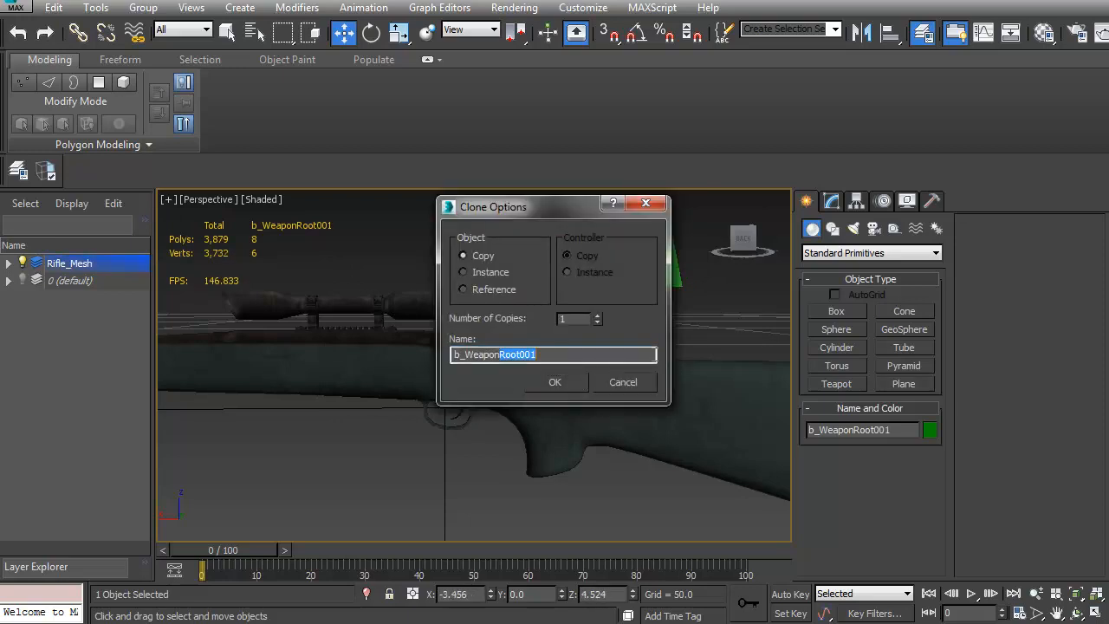
{"action": "type", "text": "Movemen"}
{"action": "left_click", "coordinate": [539, 383]}
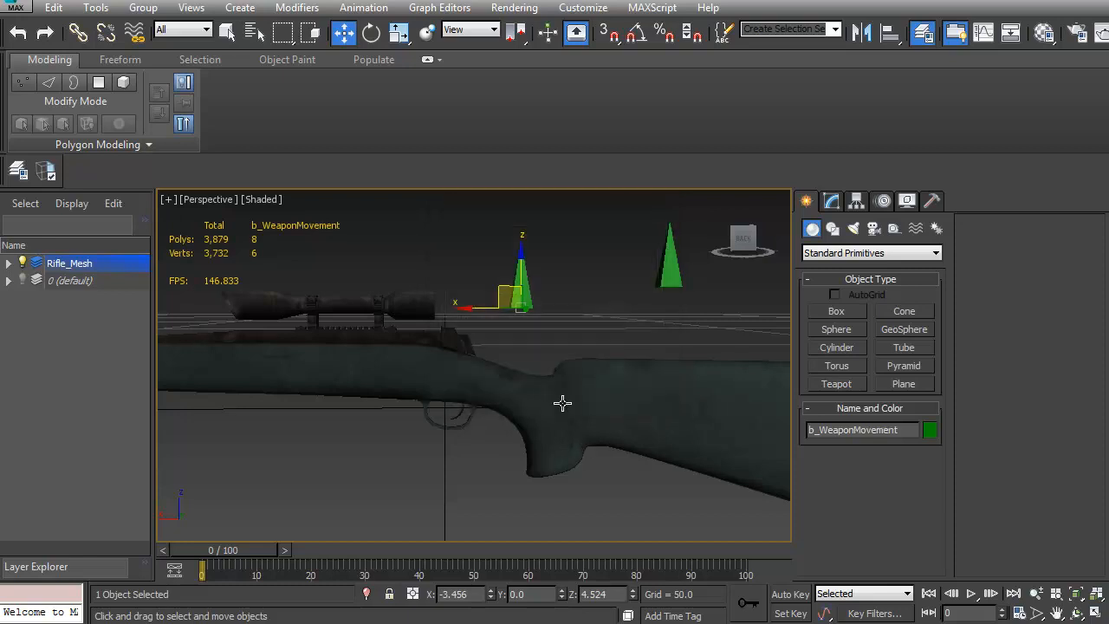
{"action": "right_click", "coordinate": [490, 594]}
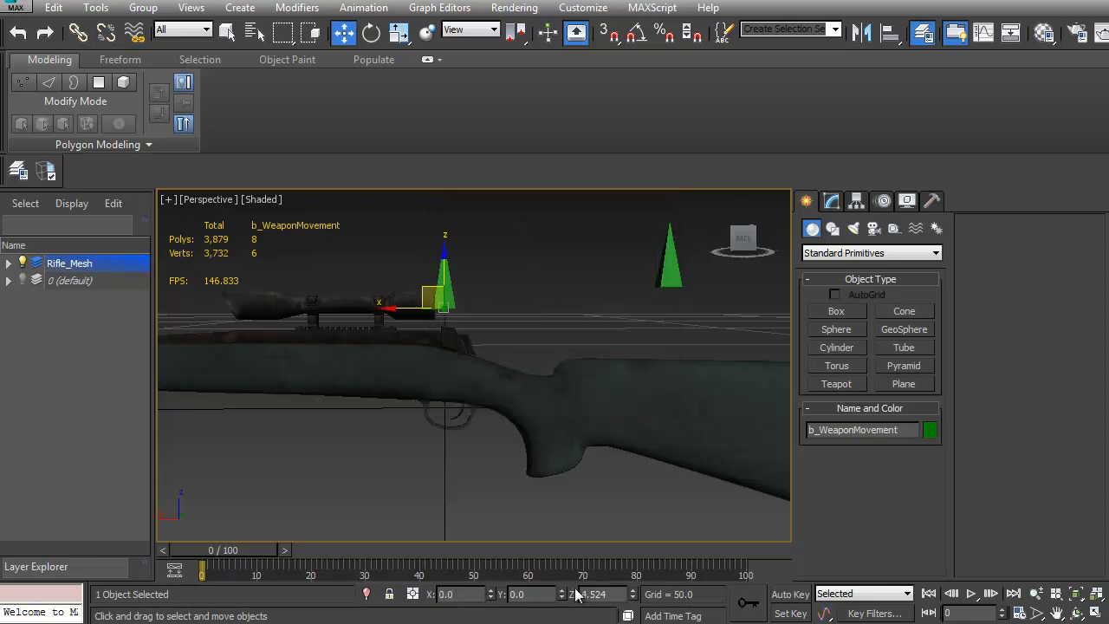
Set the Z position of b_WeaponMovement to 0 so it sits at the trigger guard
{"action": "right_click", "coordinate": [633, 593]}
{"action": "middle_click_drag", "start_coordinate": [447, 400], "coordinate": [528, 411]}
{"action": "scroll", "coordinate": [528, 411], "scroll_direction": "up", "scroll_amount": 5}
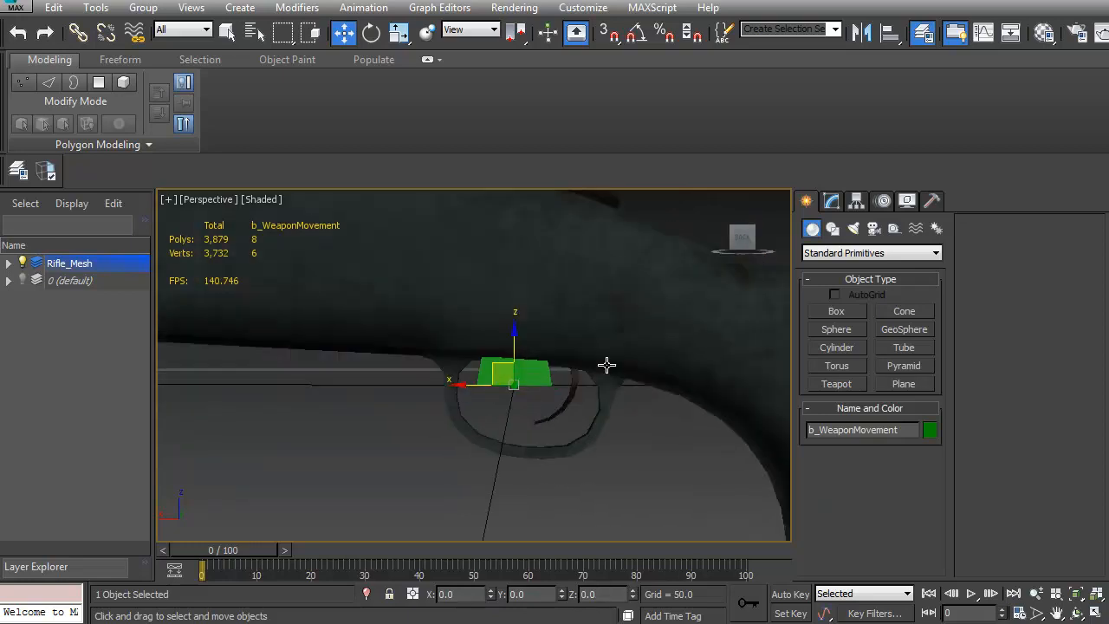
{"action": "scroll", "coordinate": [472, 333], "scroll_direction": "down", "scroll_amount": 5}
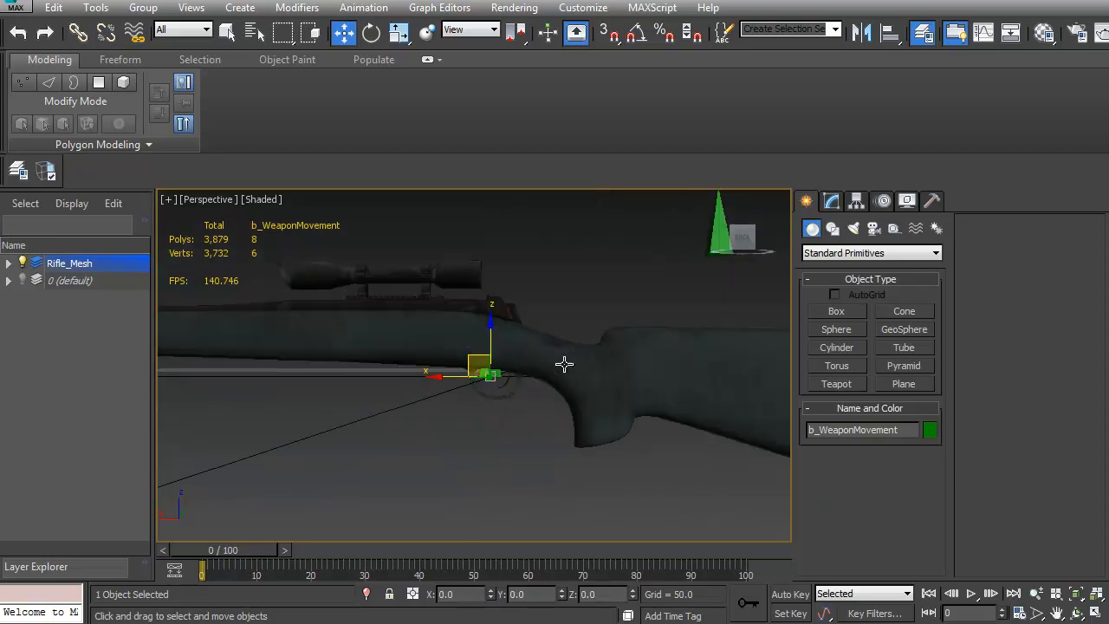
Copy the b_WeaponMovement bone about 4.5 units upward, above the rifle, and name the copy b_Scope
{"action": "mouse_move", "coordinate": [434, 415]}
{"action": "middle_mouse_down", "text": "alt"}
{"action": "mouse_move", "coordinate": [495, 416]}
{"action": "mouse_move", "coordinate": [589, 393]}
{"action": "mouse_move", "coordinate": [540, 403]}
{"action": "mouse_move", "coordinate": [292, 390]}
{"action": "mouse_move", "coordinate": [455, 388]}
{"action": "mouse_move", "coordinate": [444, 404]}
{"action": "middle_mouse_up", "text": "alt"}
{"action": "left_click_drag", "start_coordinate": [445, 404], "coordinate": [439, 399]}
{"action": "scroll", "coordinate": [507, 401], "scroll_direction": "up", "scroll_amount": 2}
{"action": "middle_click_drag", "start_coordinate": [508, 401], "coordinate": [582, 426], "text": "alt"}
{"action": "mouse_move", "coordinate": [583, 427]}
{"action": "left_mouse_down", "text": "shift"}
{"action": "mouse_move", "coordinate": [573, 406]}
{"action": "mouse_move", "coordinate": [617, 265]}
{"action": "mouse_move", "coordinate": [608, 278]}
{"action": "left_mouse_up", "text": "shift"}
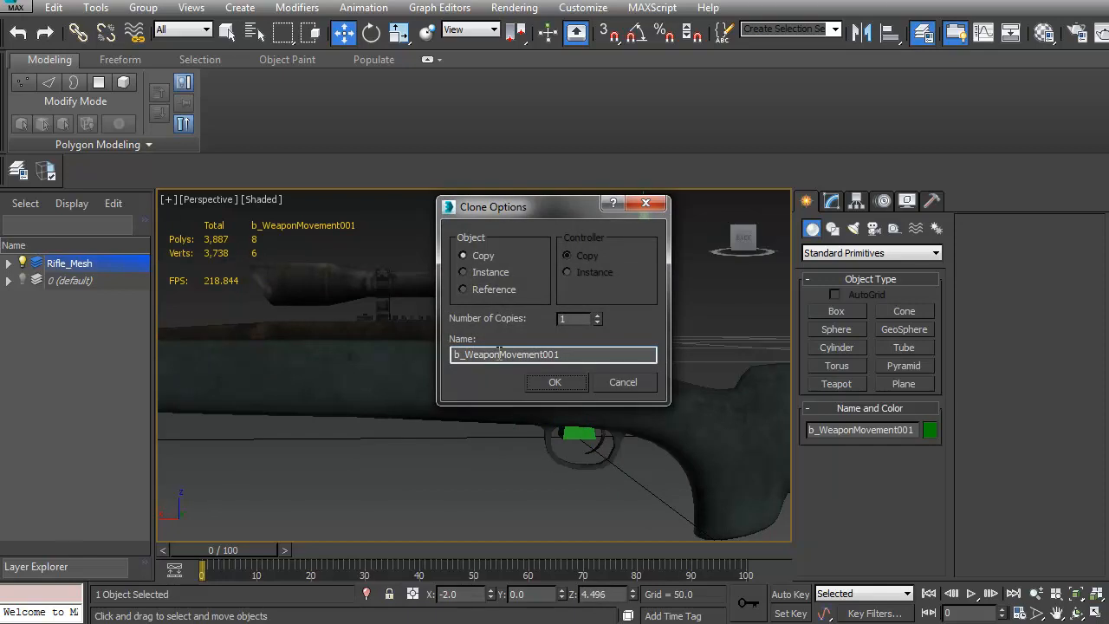
{"action": "left_click_drag", "start_coordinate": [499, 353], "coordinate": [687, 346]}
{"action": "type", "text": "Scop"}
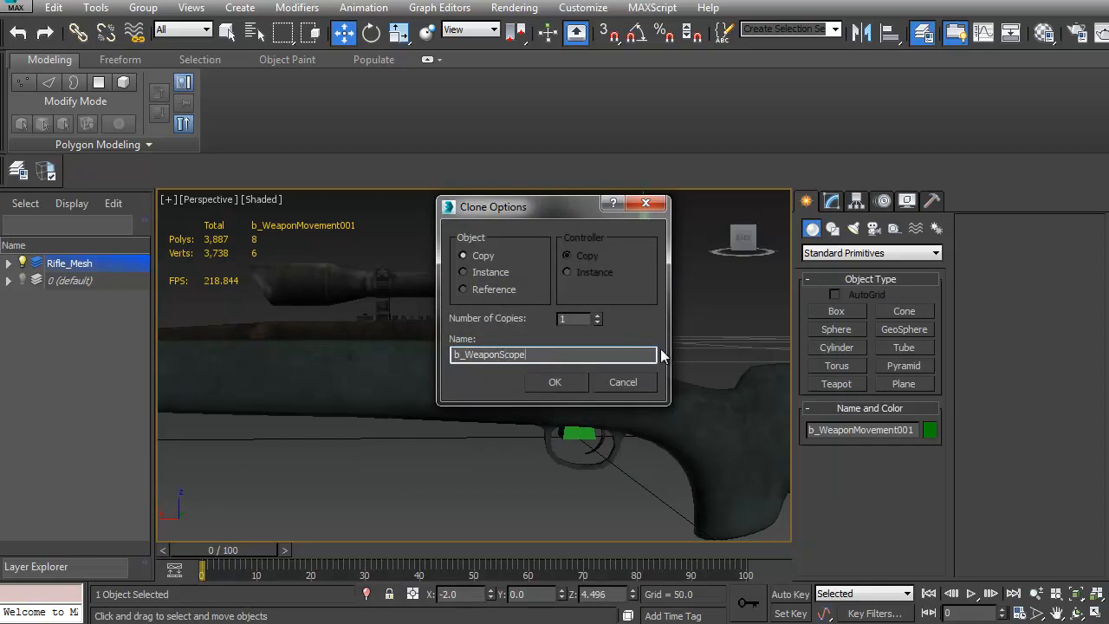
{"action": "left_click_drag", "start_coordinate": [500, 352], "coordinate": [468, 359]}
{"action": "key", "text": "BackSpace"}
{"action": "left_click", "coordinate": [541, 377]}
Align the b_Scope bone to the rifle's scope
{"action": "middle_click_drag", "start_coordinate": [577, 327], "coordinate": [626, 346]}
{"action": "key", "text": "alt+a"}
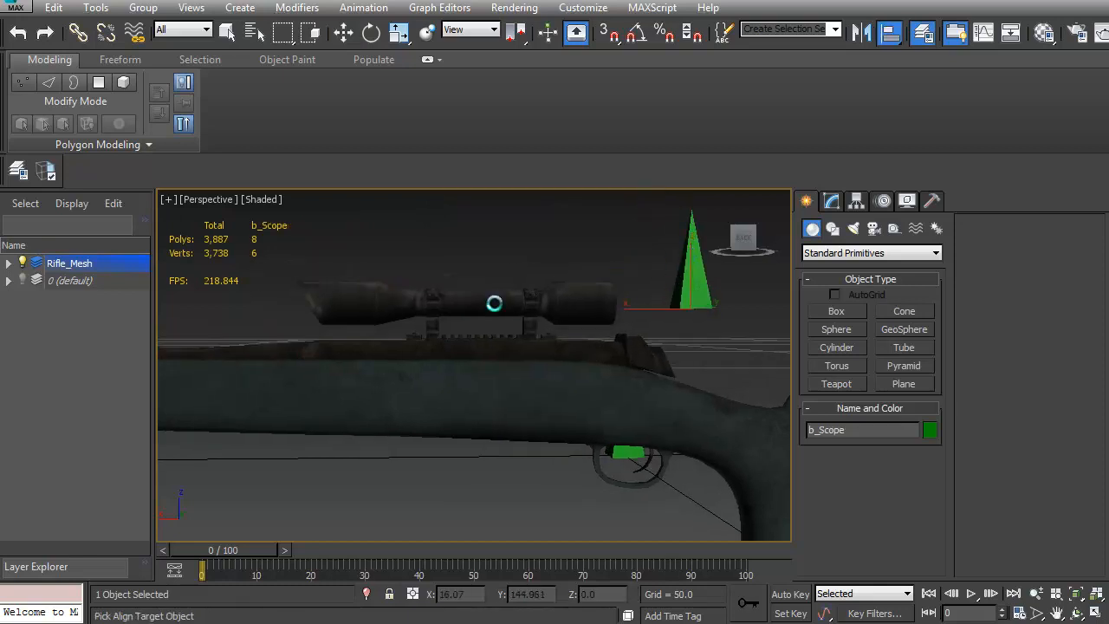
{"action": "left_click", "coordinate": [492, 309]}
{"action": "left_click", "coordinate": [479, 358]}
{"action": "left_click", "coordinate": [557, 450]}
{"action": "middle_click_drag", "start_coordinate": [523, 364], "coordinate": [549, 345], "text": "alt"}
{"action": "middle_click_drag", "start_coordinate": [596, 374], "coordinate": [375, 385], "text": "alt"}
Select the rifle mesh and display the model with edged faces
{"action": "left_click", "coordinate": [500, 365]}
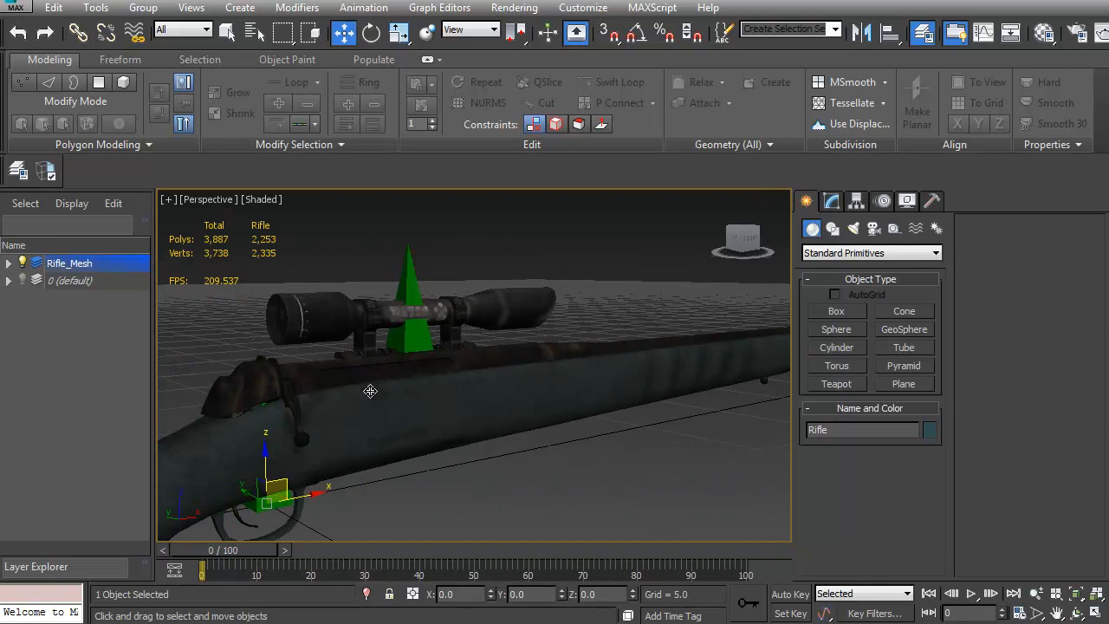
{"action": "scroll", "coordinate": [430, 372], "scroll_direction": "up", "scroll_amount": 4}
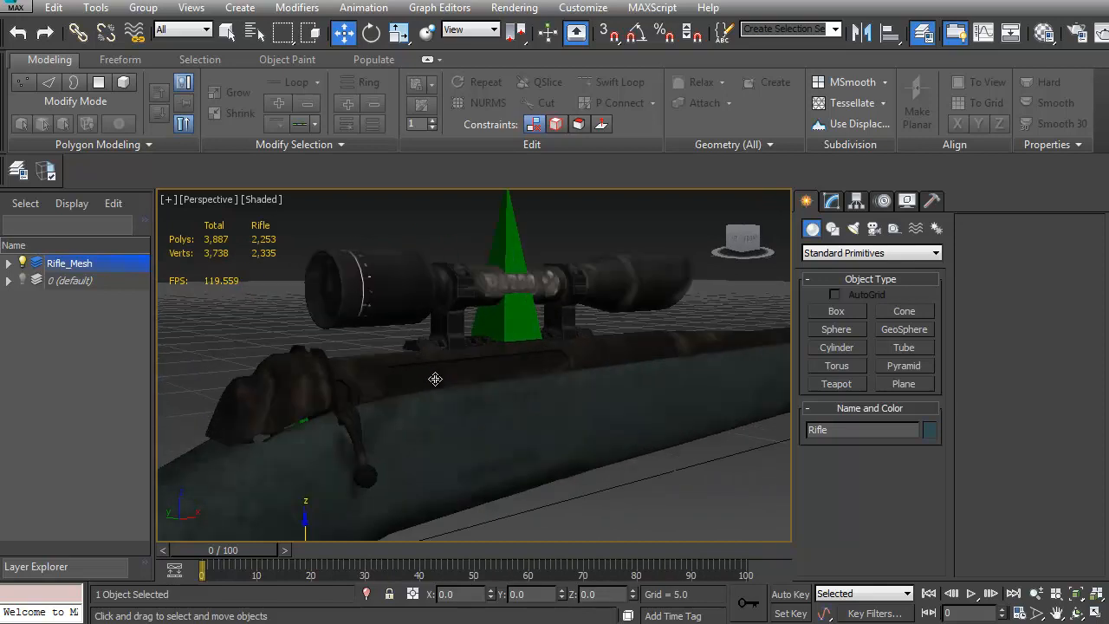
{"action": "scroll", "coordinate": [440, 394], "scroll_direction": "down", "scroll_amount": 4}
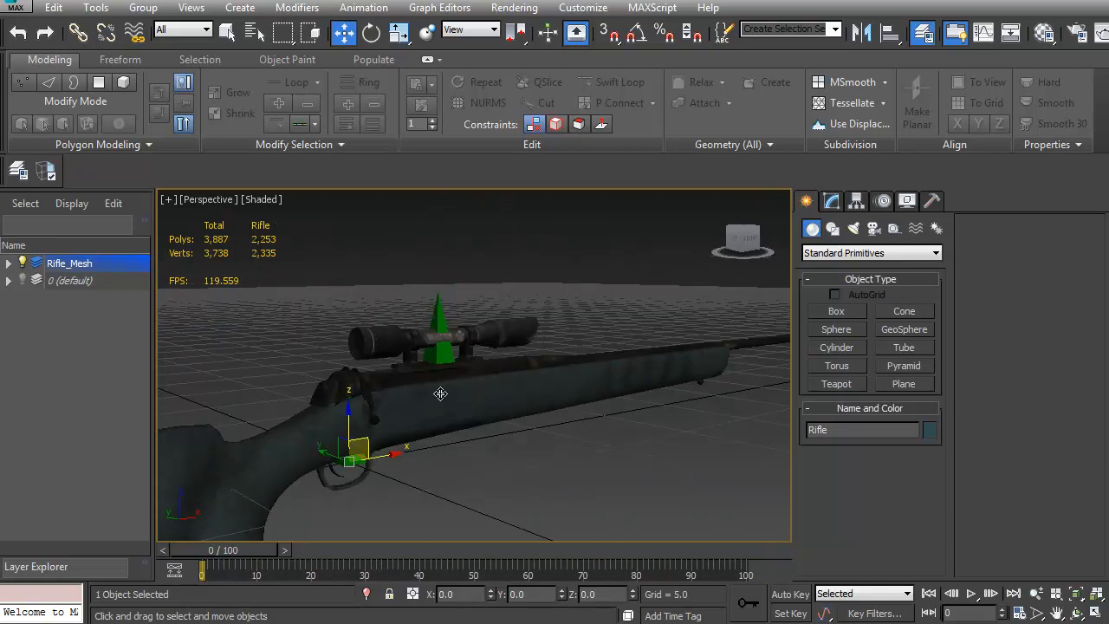
{"action": "right_click", "coordinate": [506, 397]}
{"action": "left_click", "coordinate": [517, 376]}
{"action": "key", "text": "F4"}
Detach the bolt cylinder element from the rifle as a separate object named HR_Bolt and select it
{"action": "key", "text": "4"}
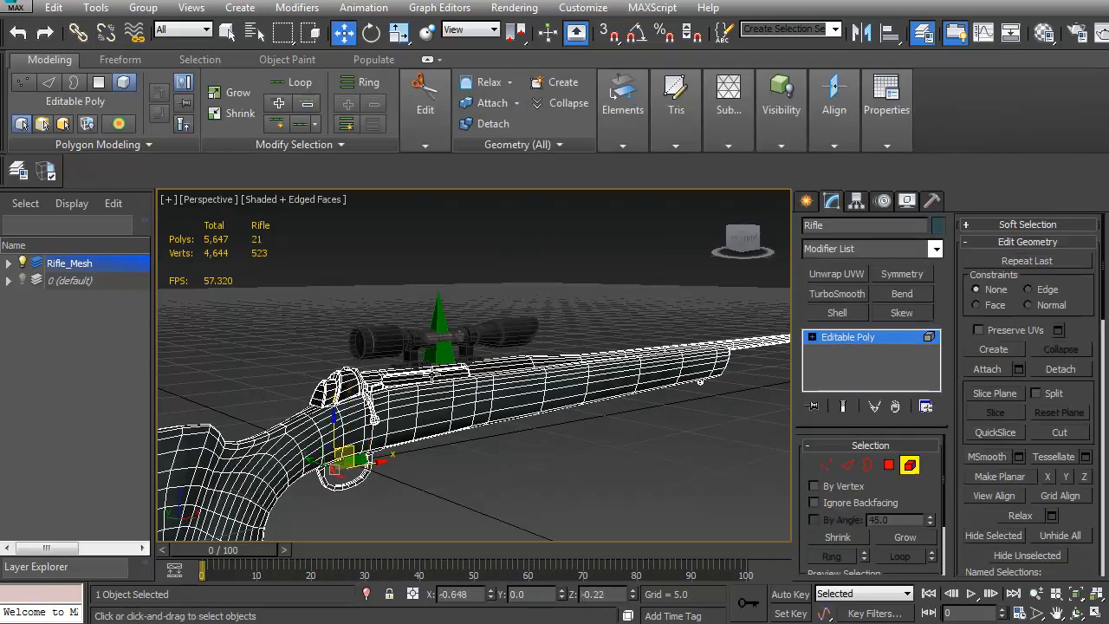
{"action": "middle_click_drag", "start_coordinate": [468, 421], "coordinate": [447, 384], "text": "alt"}
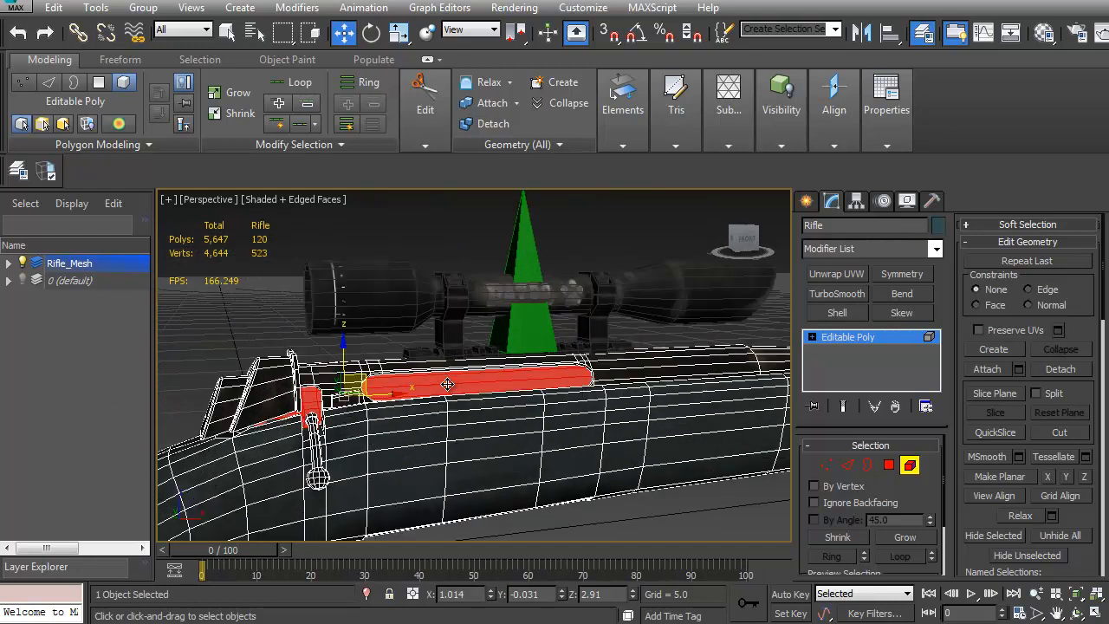
{"action": "left_click", "coordinate": [1046, 371]}
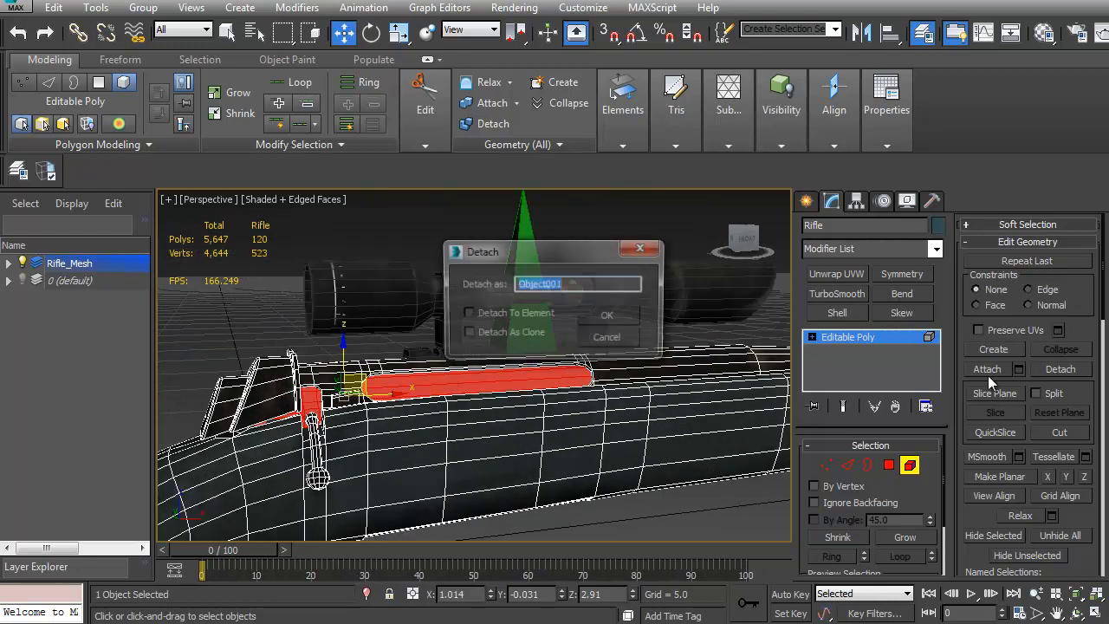
{"action": "type", "text": "Bolt"}
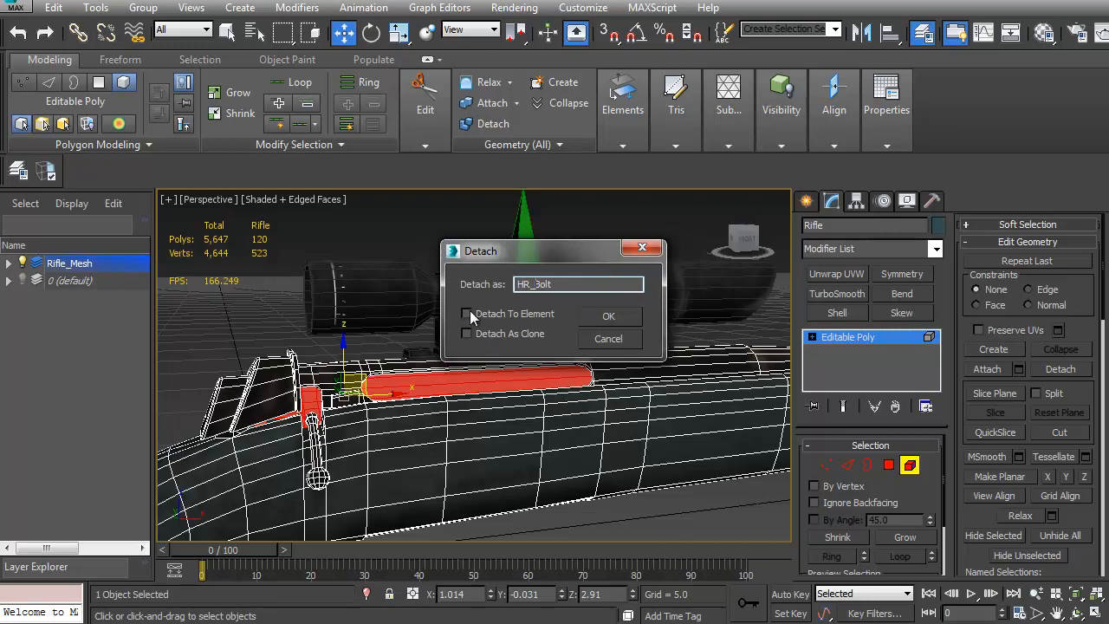
{"action": "left_click", "coordinate": [611, 316]}
{"action": "left_click", "coordinate": [910, 465]}
{"action": "left_click", "coordinate": [502, 381]}
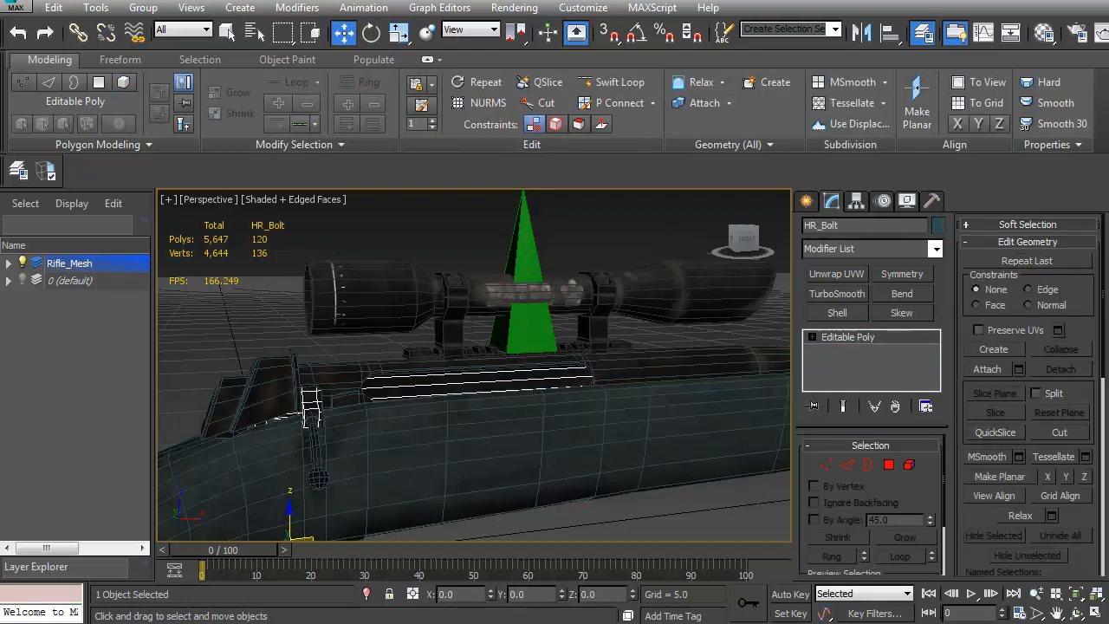
Isolate HR_Bolt and clone its long cylinder's polygons to a new object about 5.2 units along X
{"action": "left_click", "coordinate": [366, 593]}
{"action": "mouse_move", "coordinate": [479, 407]}
{"action": "middle_mouse_down", "text": "alt"}
{"action": "mouse_move", "coordinate": [131, 415]}
{"action": "mouse_move", "coordinate": [297, 398]}
{"action": "mouse_move", "coordinate": [464, 414]}
{"action": "middle_mouse_up", "text": "alt"}
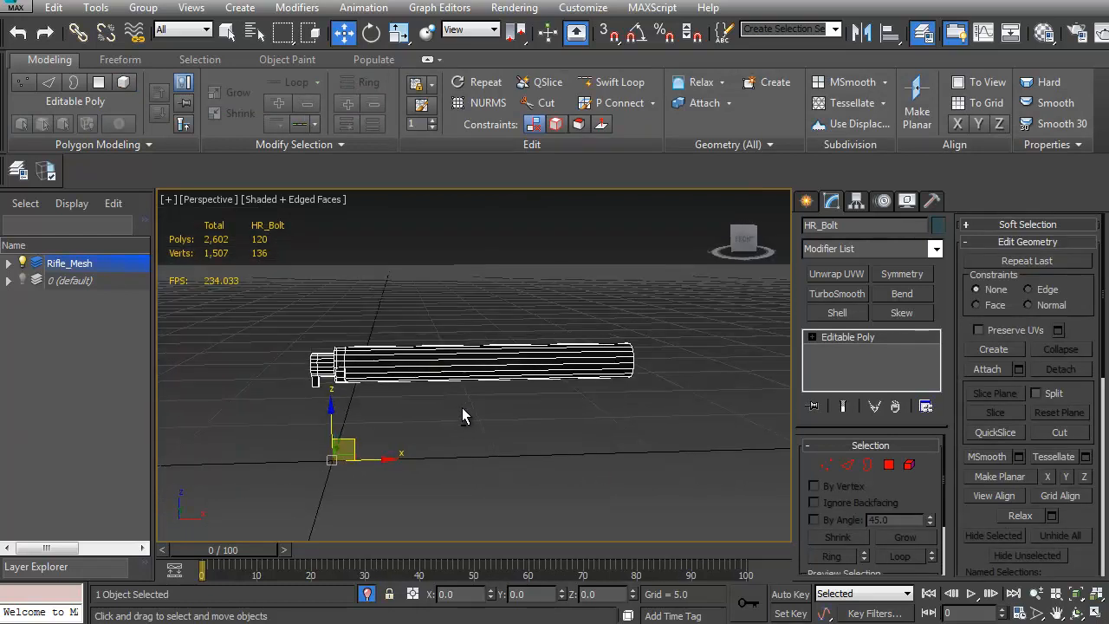
{"action": "left_click", "coordinate": [889, 464]}
{"action": "left_click_drag", "start_coordinate": [486, 305], "coordinate": [506, 416]}
{"action": "middle_click_drag", "start_coordinate": [506, 416], "coordinate": [412, 460]}
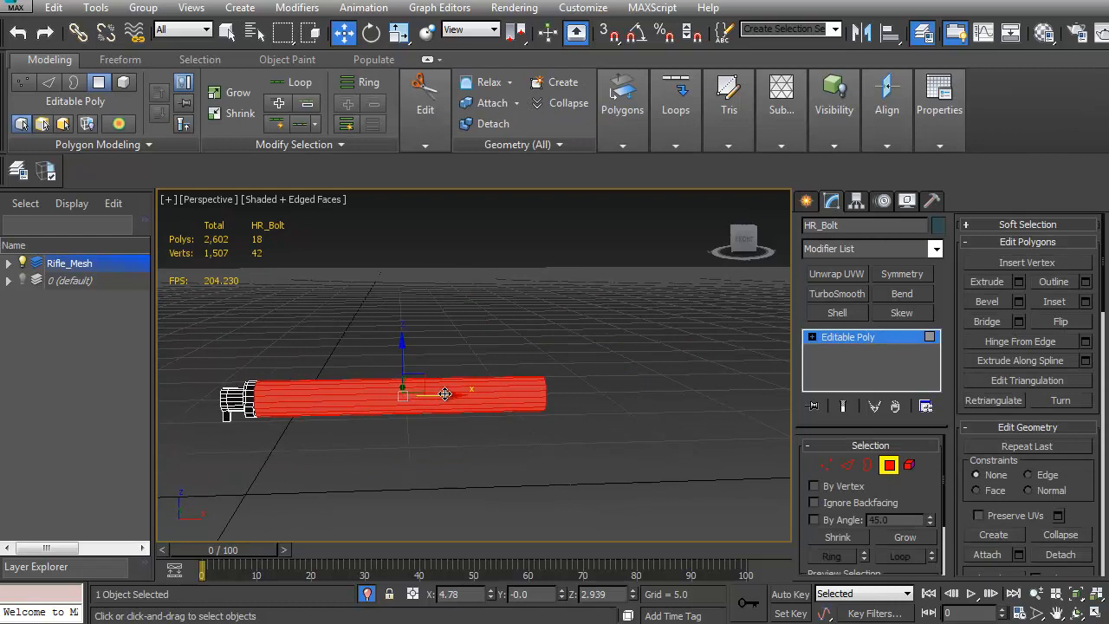
{"action": "left_click_drag", "start_coordinate": [445, 395], "coordinate": [617, 397], "text": "shift"}
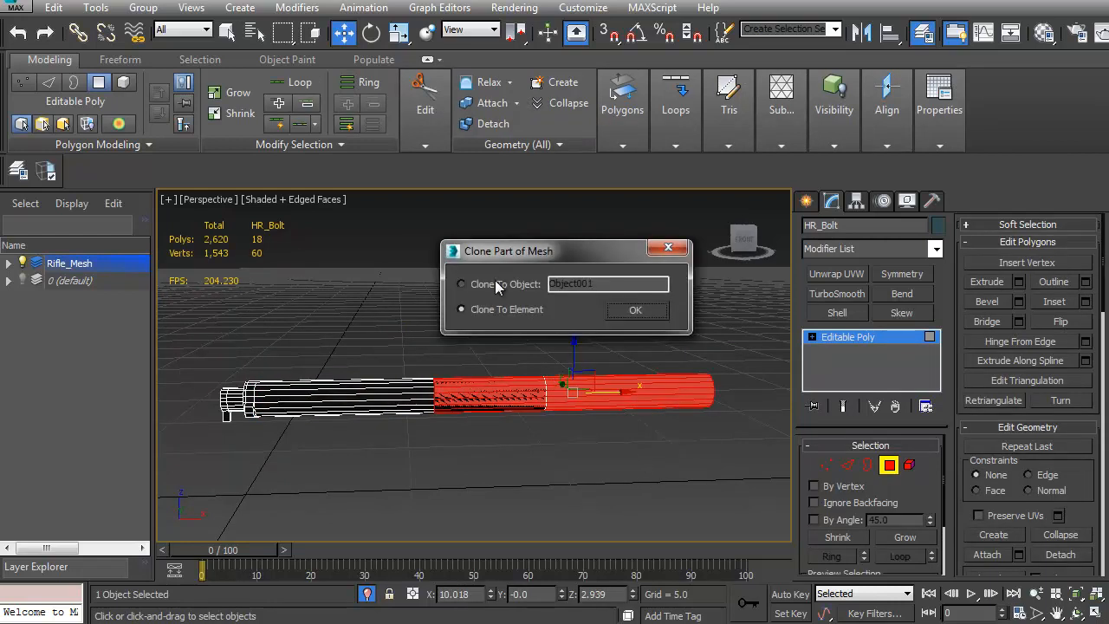
{"action": "left_click", "coordinate": [636, 310]}
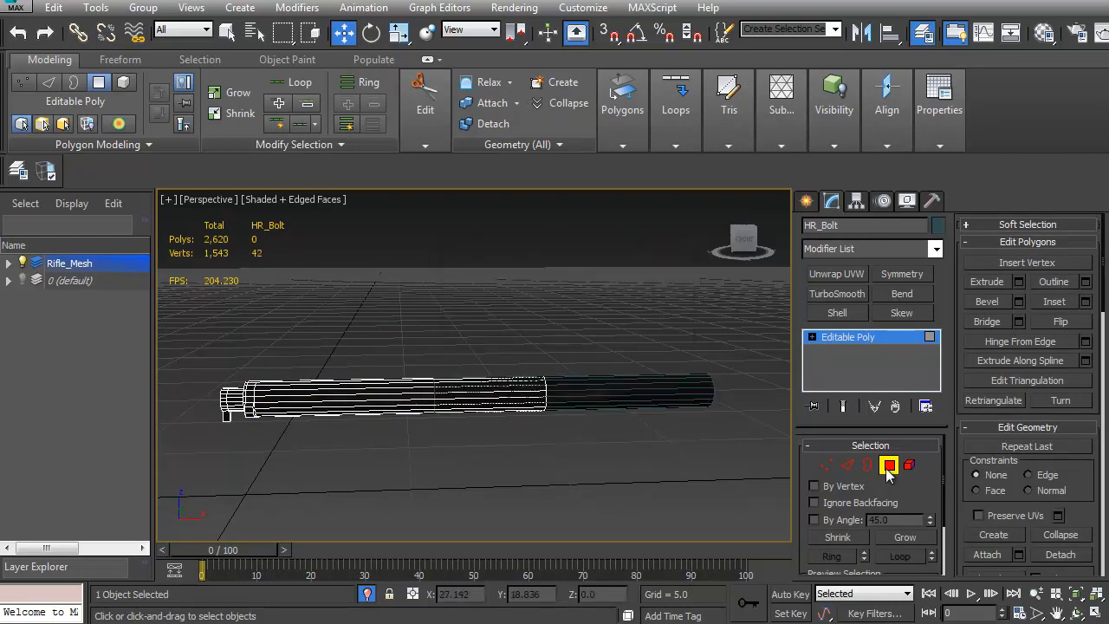
{"action": "left_click", "coordinate": [890, 464]}
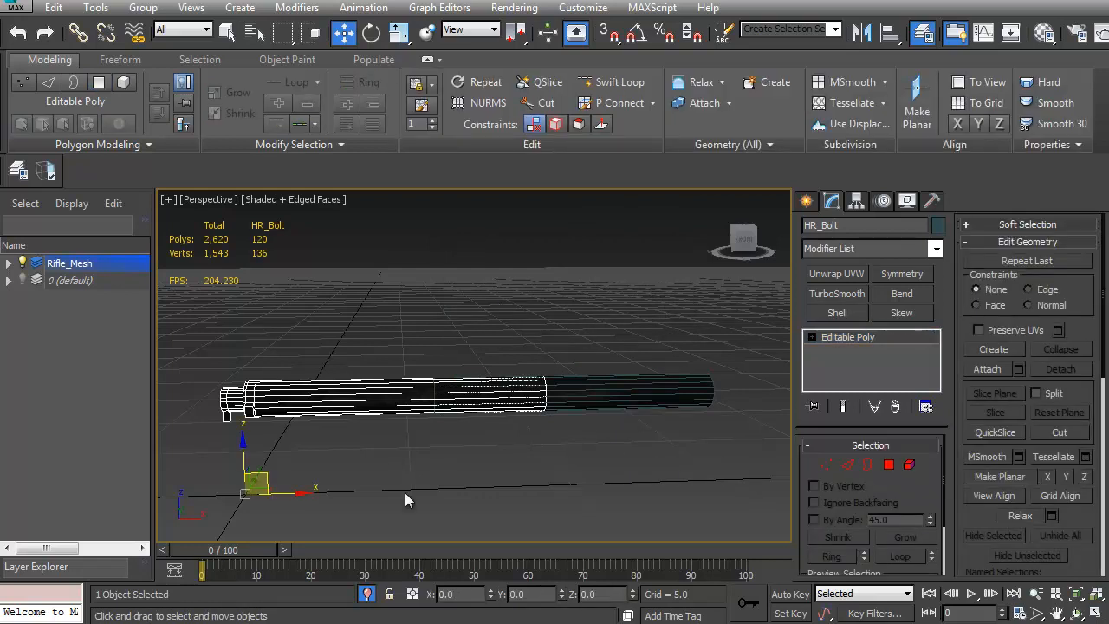
End the isolation and attach HR_Bolt back to the rifle mesh
{"action": "left_click", "coordinate": [367, 594]}
{"action": "middle_click_drag", "start_coordinate": [603, 404], "coordinate": [493, 391], "text": "alt"}
{"action": "left_click", "coordinate": [492, 392]}
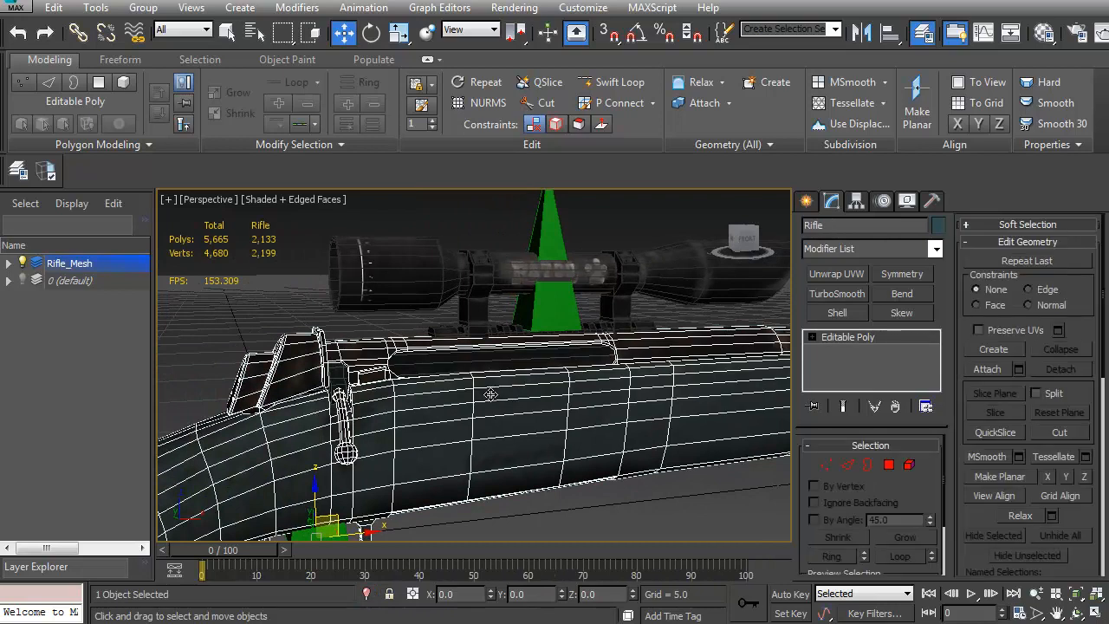
{"action": "left_click", "coordinate": [987, 369]}
{"action": "left_click", "coordinate": [518, 374]}
{"action": "left_click", "coordinate": [1001, 375]}
Select the cloned cylinder in front of the bolt and center its pivot to the object
{"action": "middle_click_drag", "start_coordinate": [658, 381], "coordinate": [560, 418], "text": "alt"}
{"action": "left_click", "coordinate": [697, 319]}
{"action": "scroll", "coordinate": [580, 367], "scroll_direction": "down", "scroll_amount": 6}
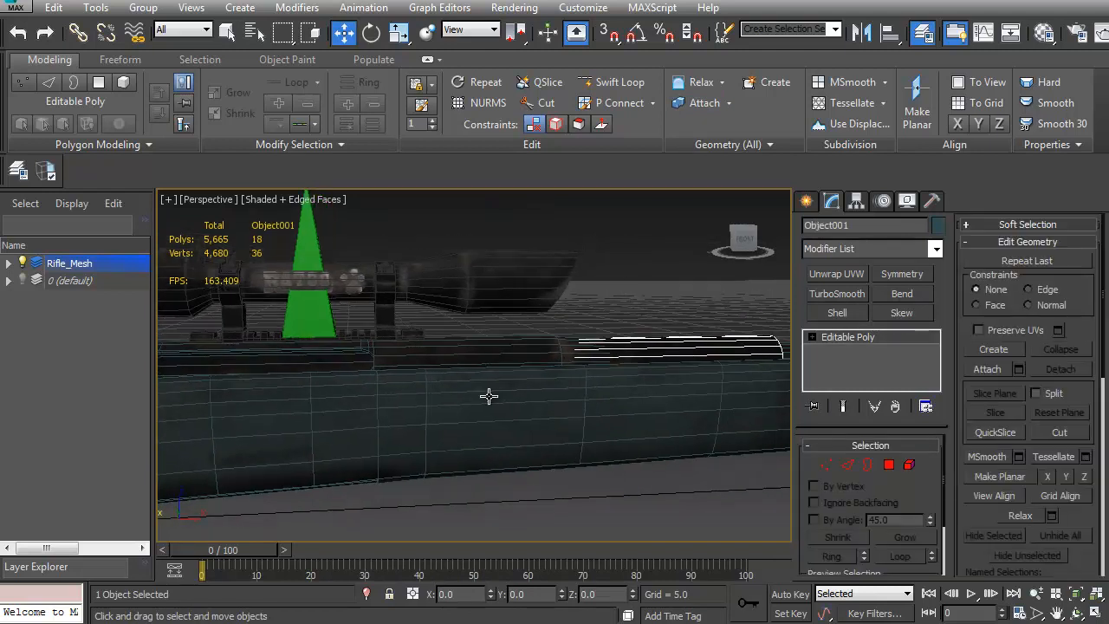
{"action": "left_click", "coordinate": [856, 201]}
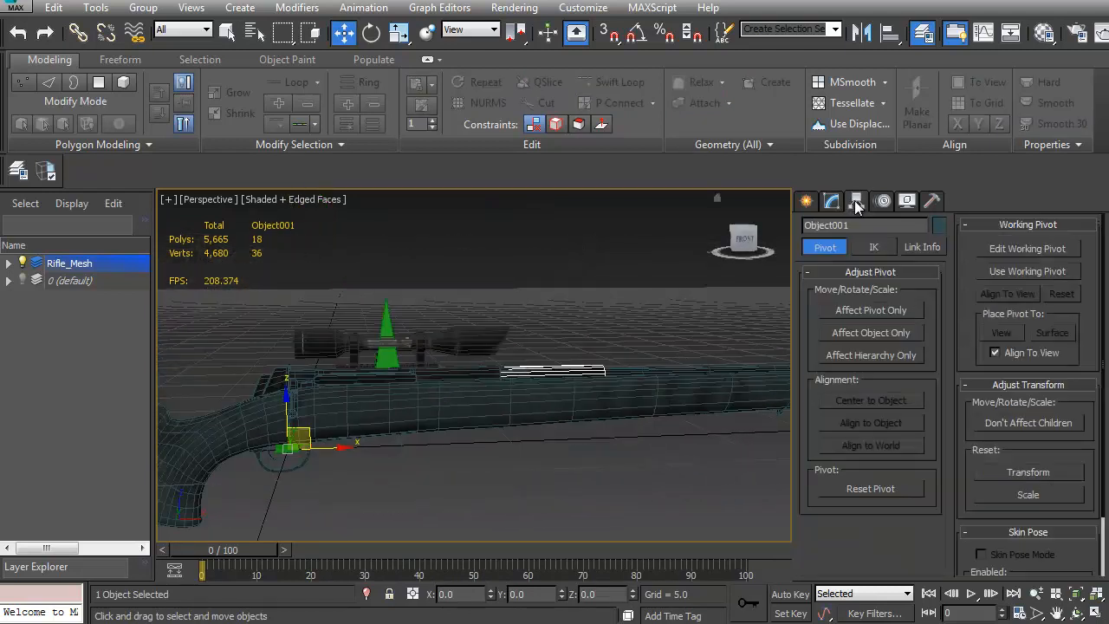
{"action": "left_click", "coordinate": [871, 310]}
{"action": "left_click", "coordinate": [867, 403]}
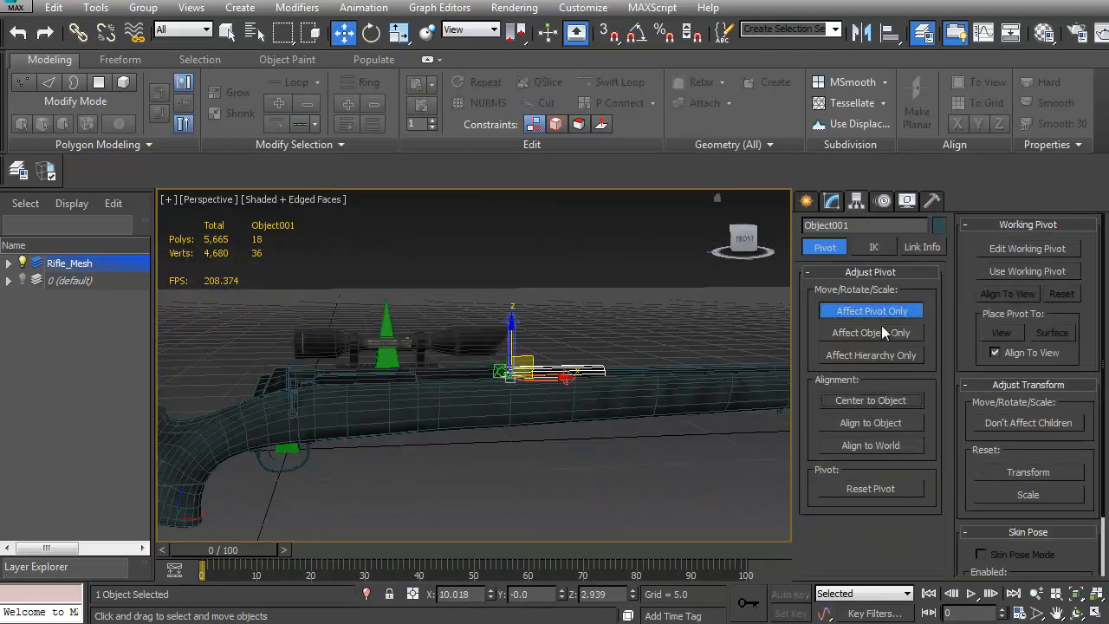
{"action": "left_click", "coordinate": [884, 315]}
Try rotating the cloned cylinder about its centered pivot, and undo the rotation
{"action": "middle_click_drag", "start_coordinate": [534, 404], "coordinate": [528, 448], "text": "alt"}
{"action": "scroll", "coordinate": [527, 448], "scroll_direction": "up", "scroll_amount": 5}
{"action": "key", "text": "e"}
{"action": "left_click_drag", "start_coordinate": [467, 337], "coordinate": [488, 315]}
{"action": "key", "text": "ctrl+z"}
{"action": "scroll", "coordinate": [555, 404], "scroll_direction": "down", "scroll_amount": 5}
{"action": "middle_click_drag", "start_coordinate": [525, 395], "coordinate": [481, 346]}
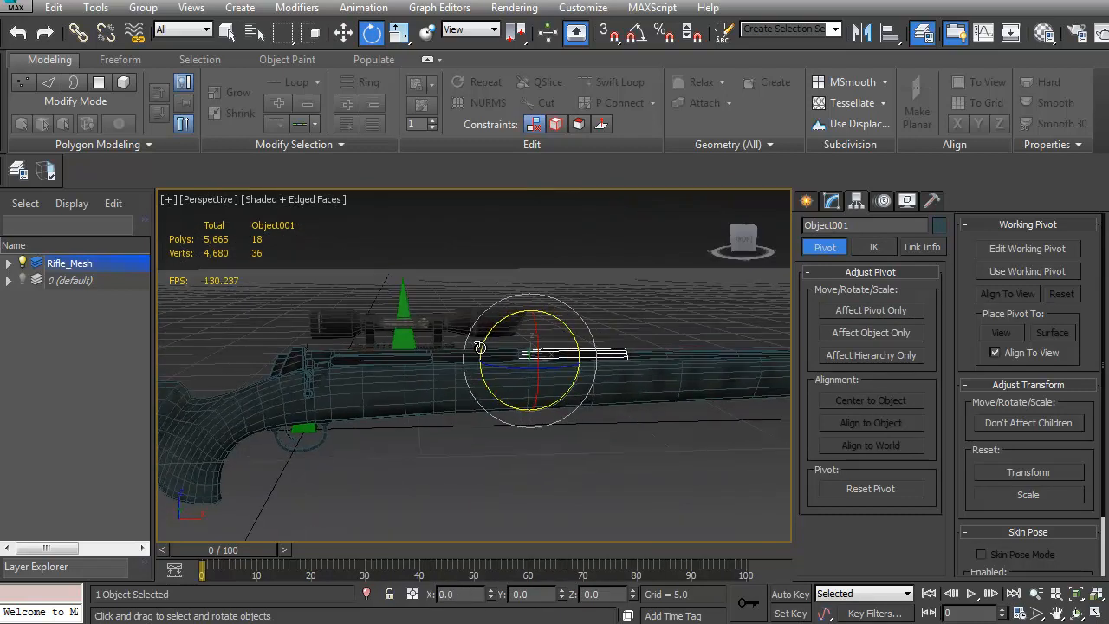
Copy the b_Scope bone up and toward the barrel, and name the copy b_Bolt
{"action": "left_click", "coordinate": [395, 299]}
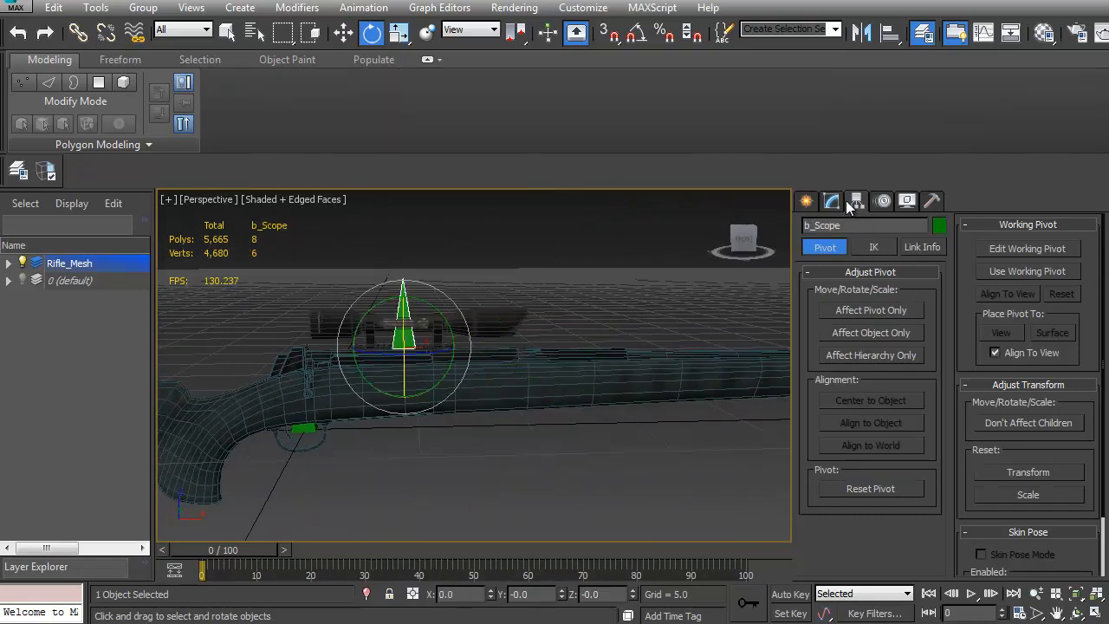
{"action": "key", "text": "w"}
{"action": "mouse_move", "coordinate": [403, 342]}
{"action": "left_mouse_down", "text": "shift"}
{"action": "mouse_move", "coordinate": [407, 321]}
{"action": "mouse_move", "coordinate": [475, 257]}
{"action": "left_mouse_up", "text": "shift"}
{"action": "left_click", "coordinate": [549, 383]}
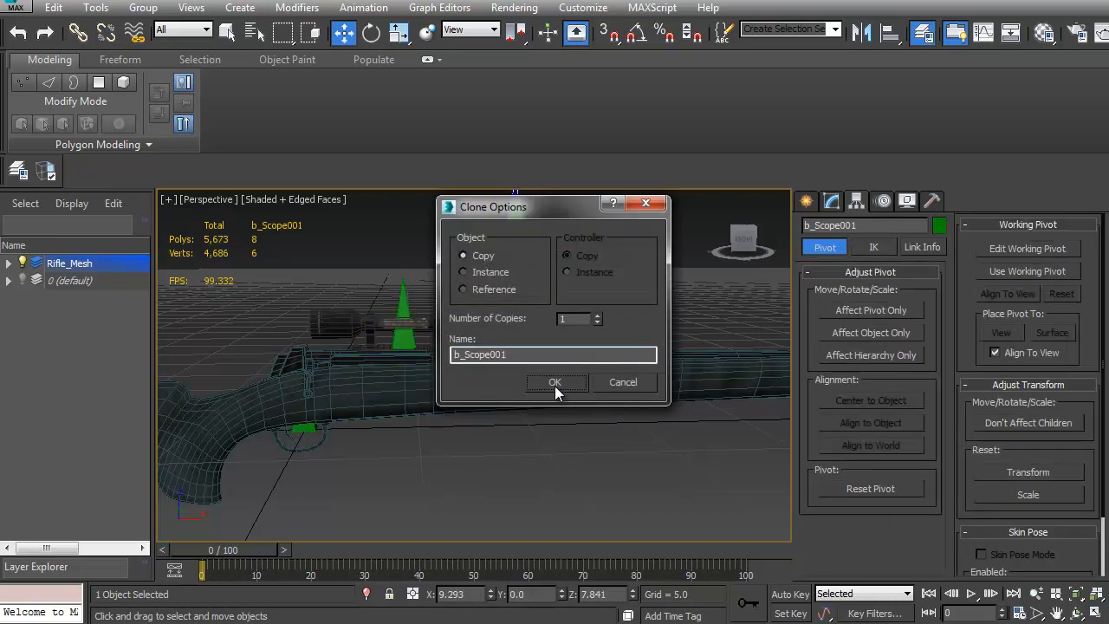
{"action": "left_click_drag", "start_coordinate": [466, 354], "coordinate": [625, 356]}
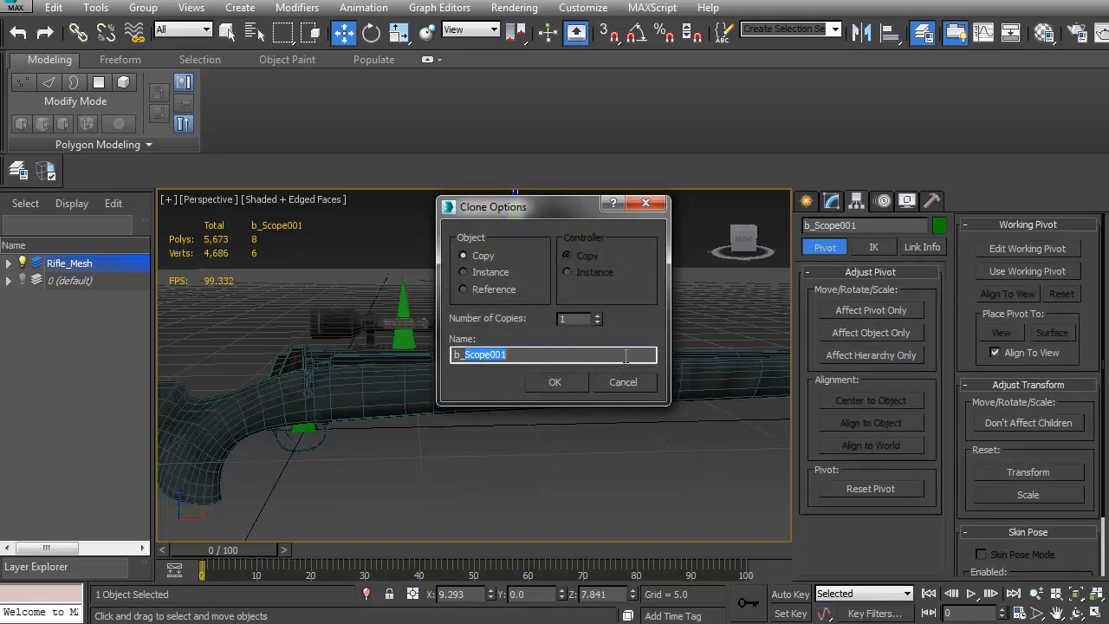
{"action": "type", "text": "Bolt"}
{"action": "left_click", "coordinate": [557, 382]}
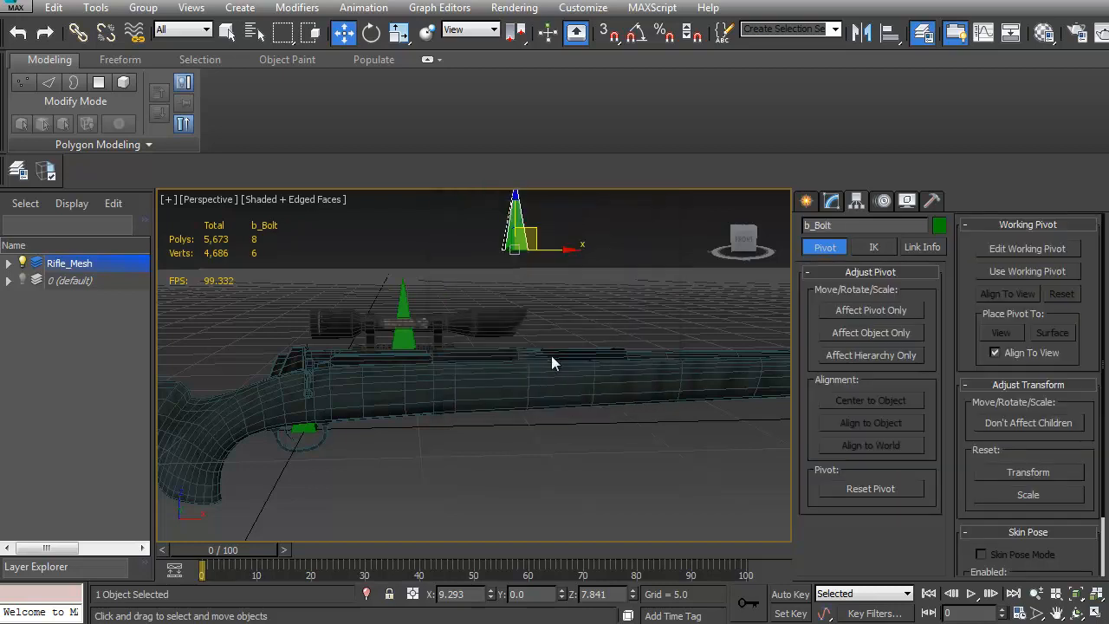
Align b_Bolt to the cloned cylinder and move it back along X to about 2.85, over the rifle's bolt
{"action": "key", "text": "alt+a"}
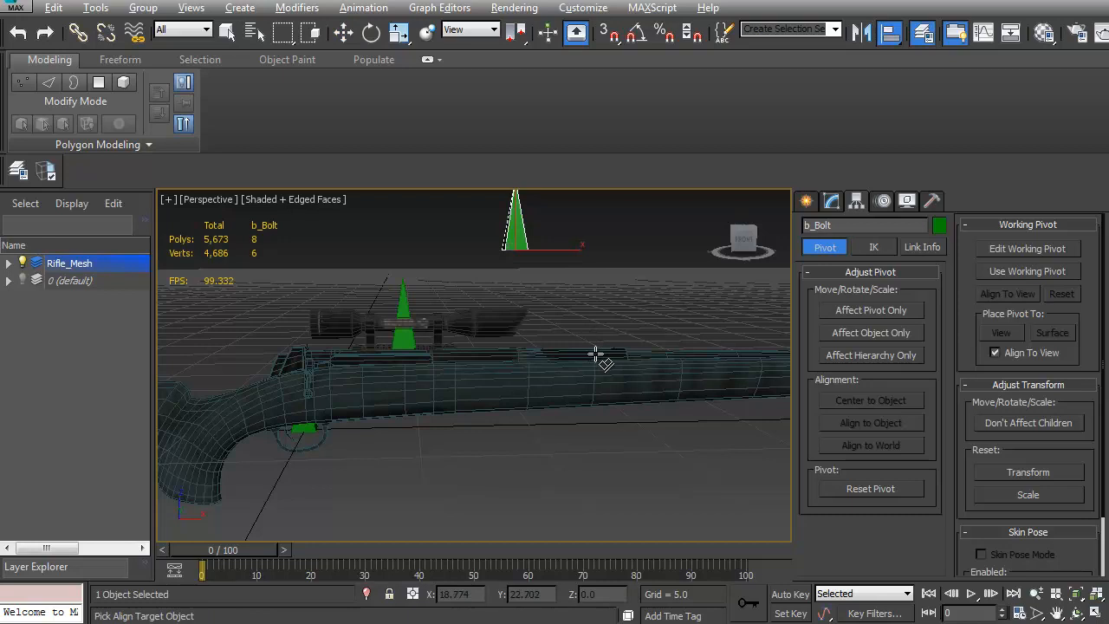
{"action": "left_click", "coordinate": [596, 353]}
{"action": "left_click", "coordinate": [555, 449]}
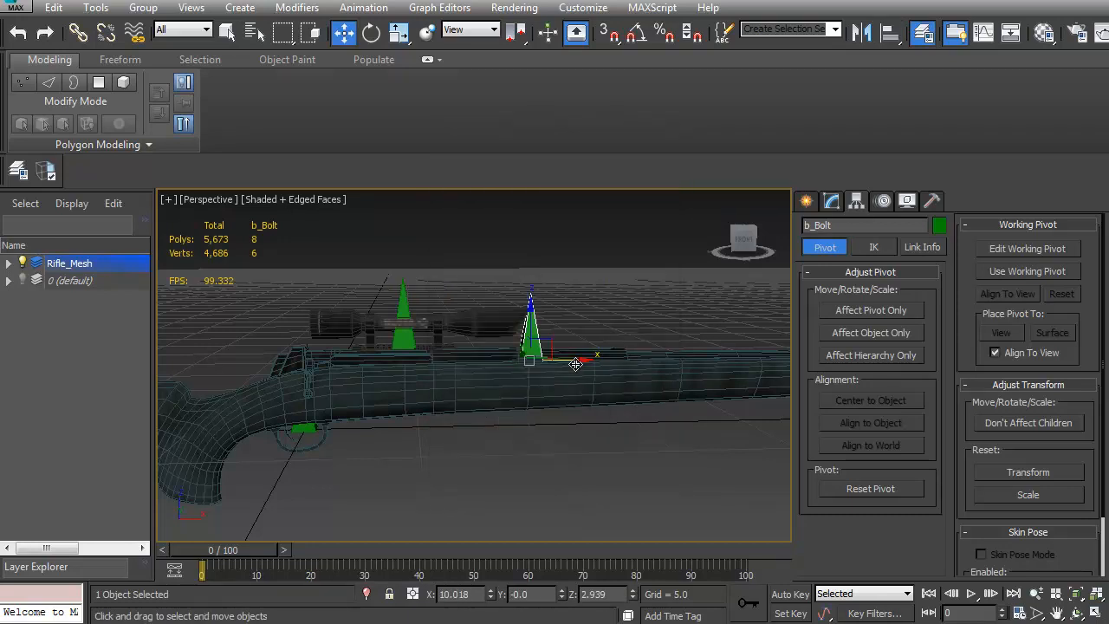
{"action": "left_click_drag", "start_coordinate": [573, 360], "coordinate": [407, 375]}
Delete the cloned cylinder used as the alignment helper
{"action": "left_click", "coordinate": [575, 351]}
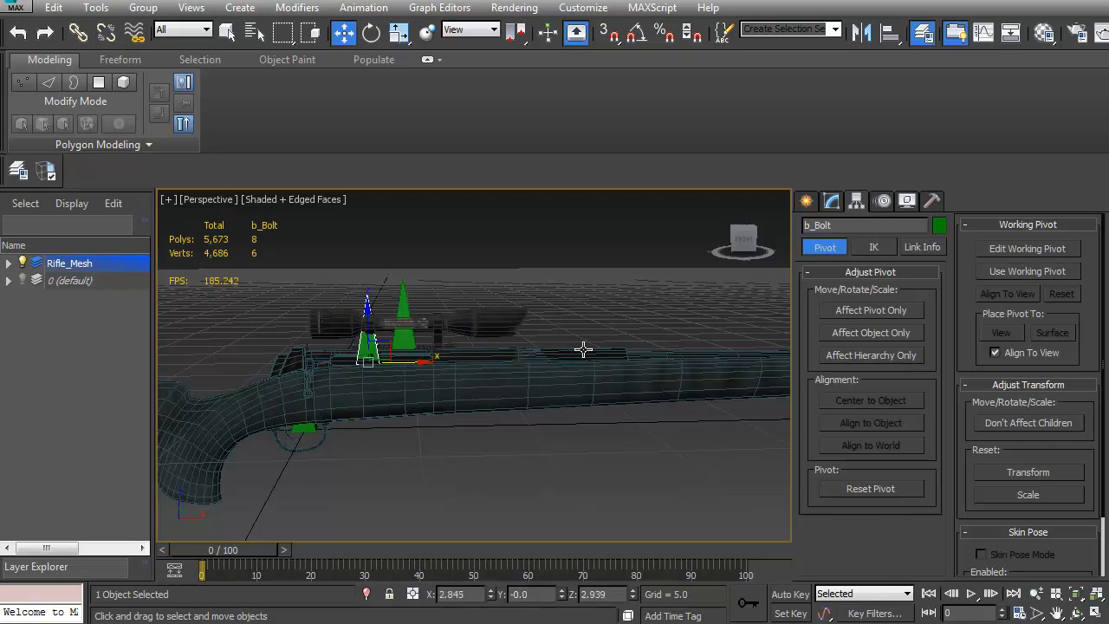
{"action": "left_click", "coordinate": [706, 416]}
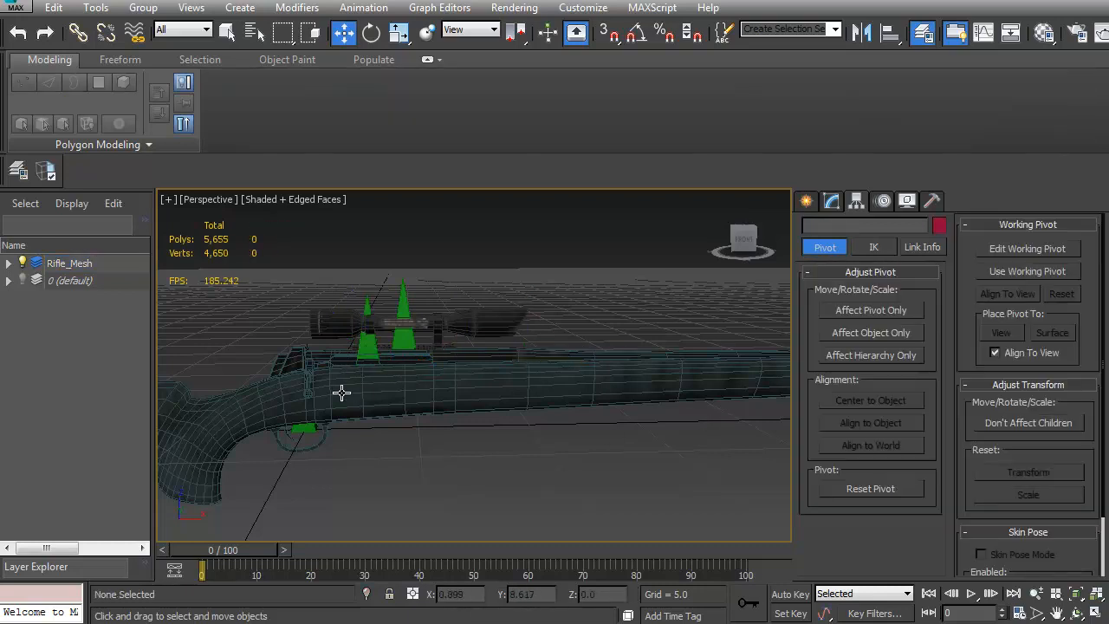
Copy b_Bolt back along X to about -0.32, just behind the bolt handle, and name the copy b_BoltLock
{"action": "middle_click_drag", "start_coordinate": [341, 391], "coordinate": [405, 400], "text": "alt"}
{"action": "scroll", "coordinate": [420, 400], "scroll_direction": "up", "scroll_amount": 5}
{"action": "left_click", "coordinate": [531, 331]}
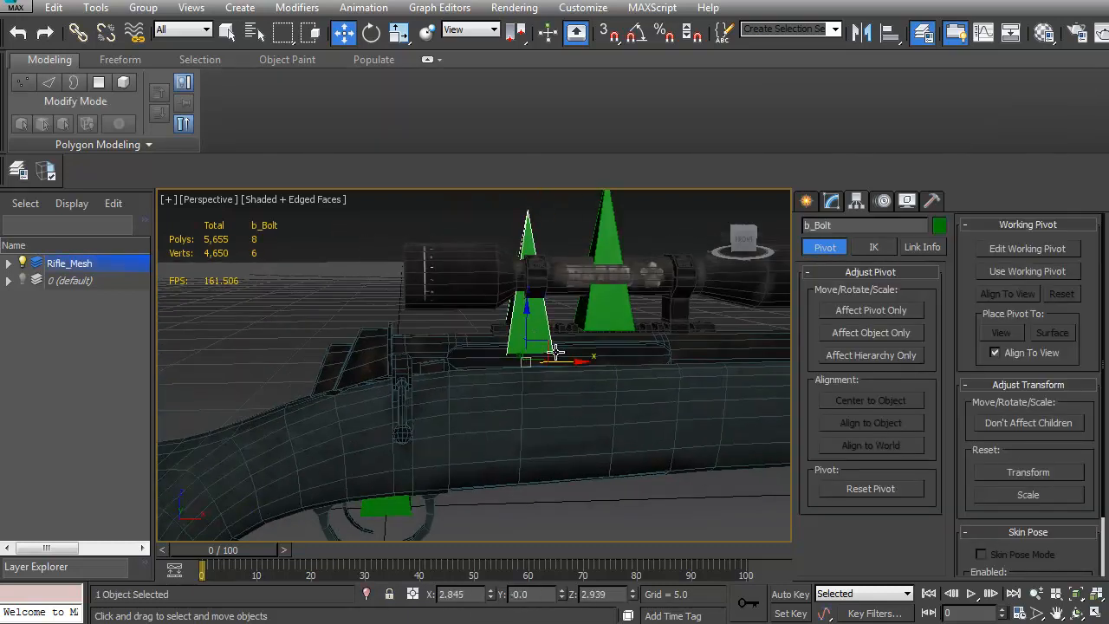
{"action": "mouse_move", "coordinate": [566, 362]}
{"action": "left_mouse_down", "text": "shift"}
{"action": "mouse_move", "coordinate": [390, 371]}
{"action": "mouse_move", "coordinate": [408, 371]}
{"action": "left_mouse_up", "text": "shift"}
{"action": "double_click", "coordinate": [460, 361]}
{"action": "type", "text": "b_BoltLock"}
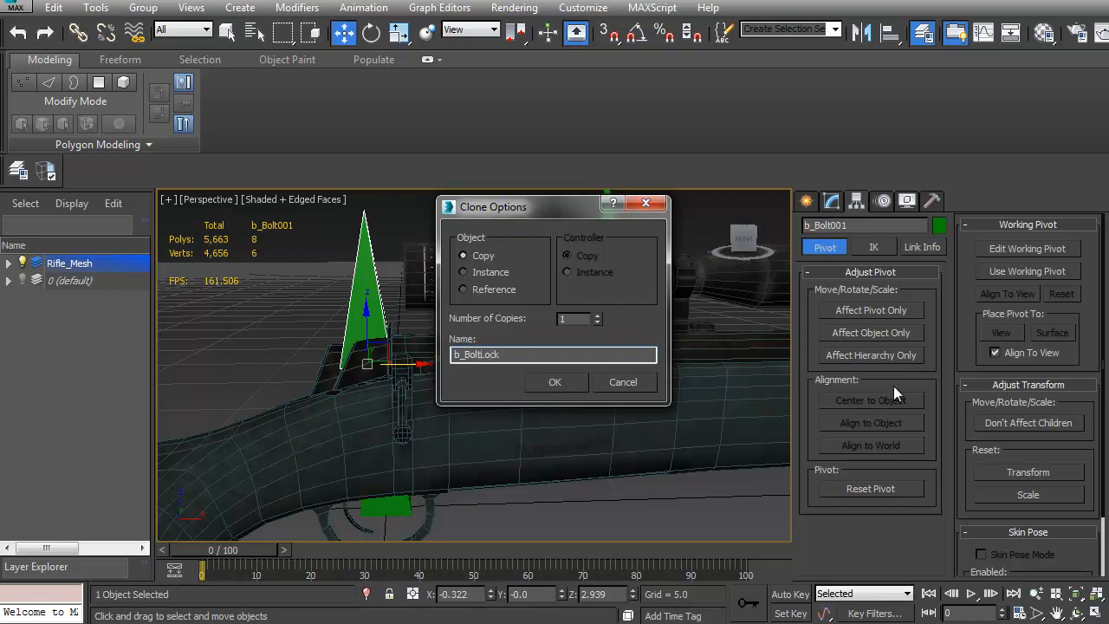
{"action": "left_click", "coordinate": [565, 379]}
{"action": "scroll", "coordinate": [532, 330], "scroll_direction": "up", "scroll_amount": 3}
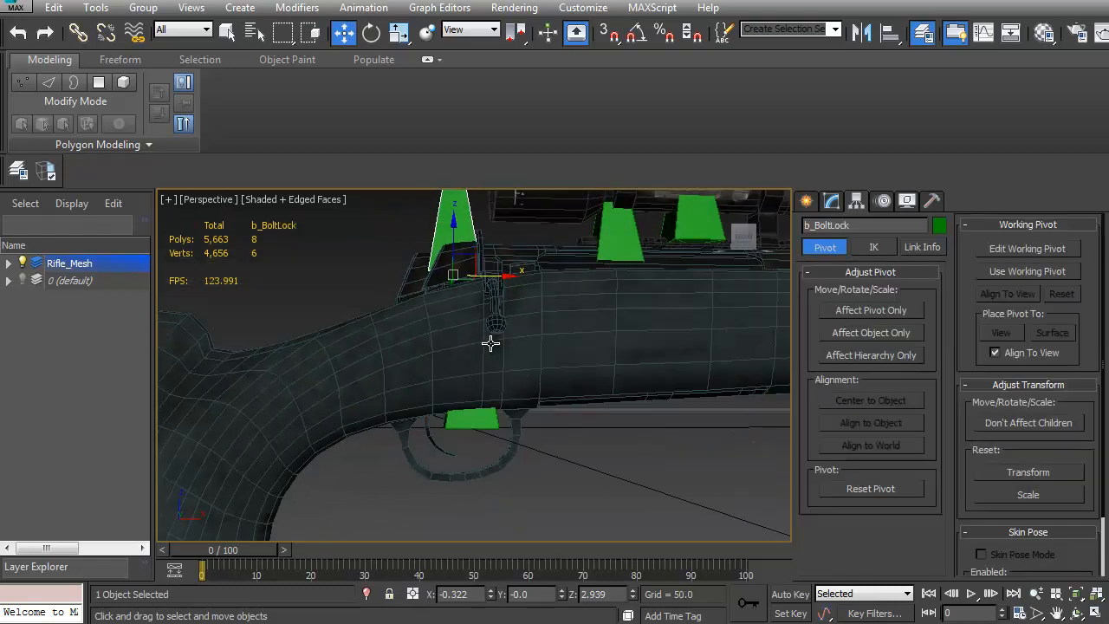
{"action": "scroll", "coordinate": [532, 364], "scroll_direction": "up", "scroll_amount": 5}
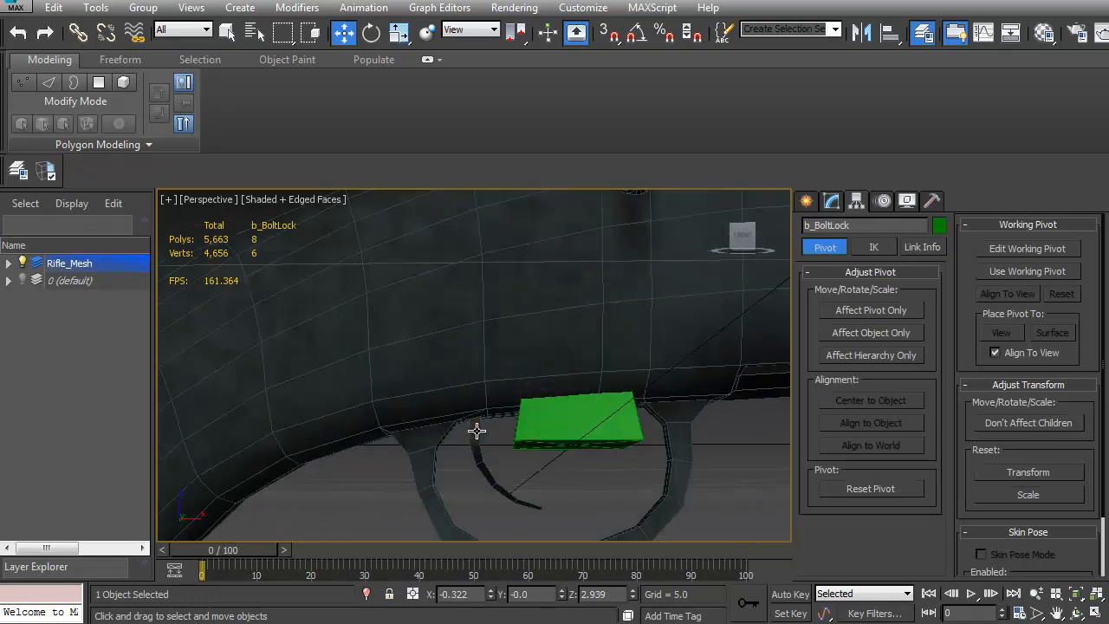
In the wireframe front view, copy the b_WeaponMovement bone back to about X -0.837, Z 0.205 near the trigger, naming it b_Trigger
{"action": "left_click", "coordinate": [475, 431]}
{"action": "scroll", "coordinate": [498, 453], "scroll_direction": "up", "scroll_amount": 1}
{"action": "key", "text": "F3"}
{"action": "scroll", "coordinate": [516, 432], "scroll_direction": "up", "scroll_amount": 4}
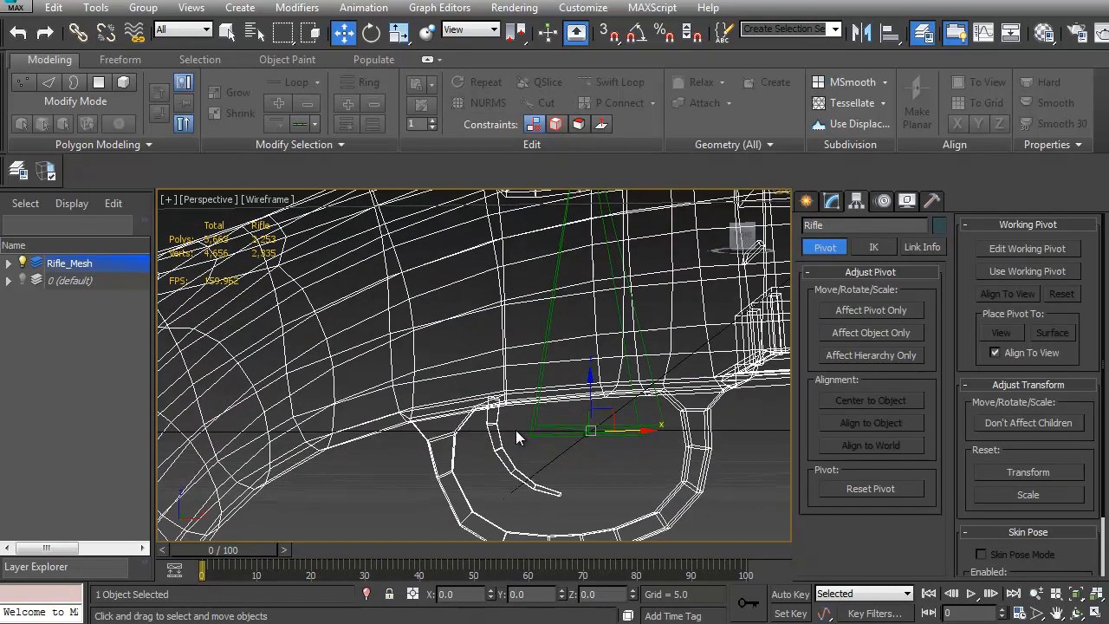
{"action": "scroll", "coordinate": [516, 432], "scroll_direction": "down", "scroll_amount": 4}
{"action": "key", "text": "v"}
{"action": "key", "text": "f"}
{"action": "scroll", "coordinate": [503, 424], "scroll_direction": "down", "scroll_amount": 6}
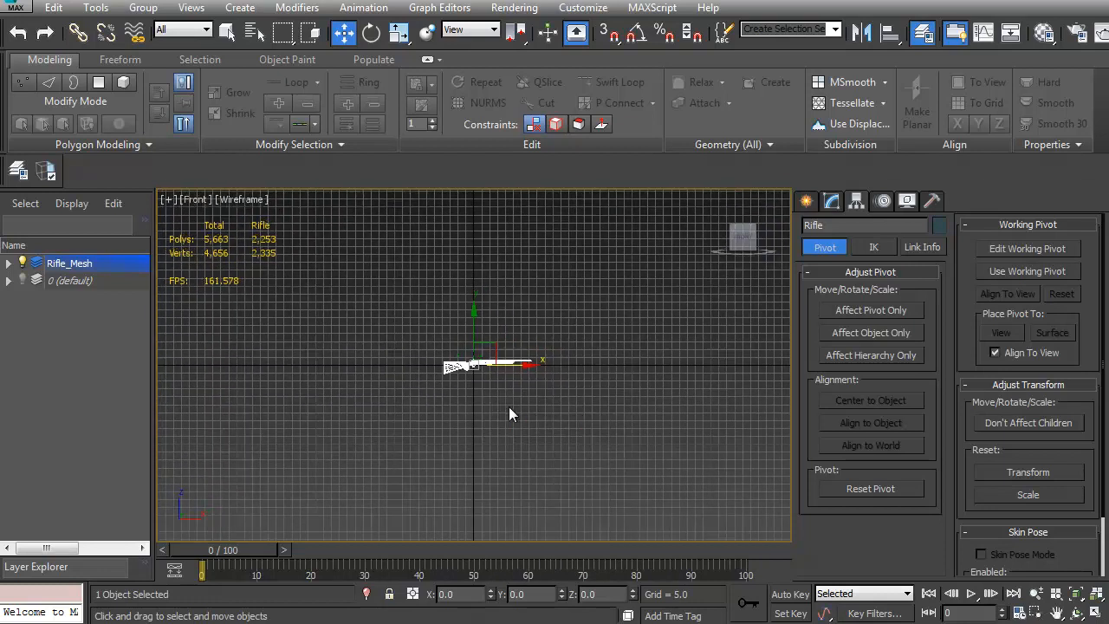
{"action": "scroll", "coordinate": [509, 407], "scroll_direction": "up", "scroll_amount": 5}
{"action": "scroll", "coordinate": [490, 403], "scroll_direction": "up", "scroll_amount": 6}
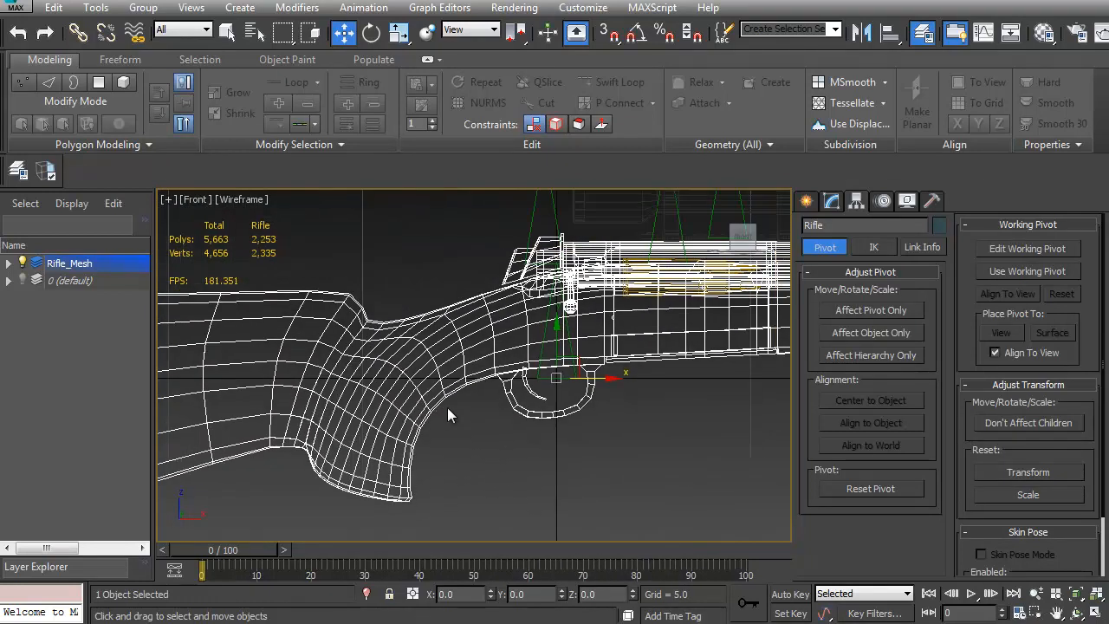
{"action": "scroll", "coordinate": [541, 382], "scroll_direction": "up", "scroll_amount": 3}
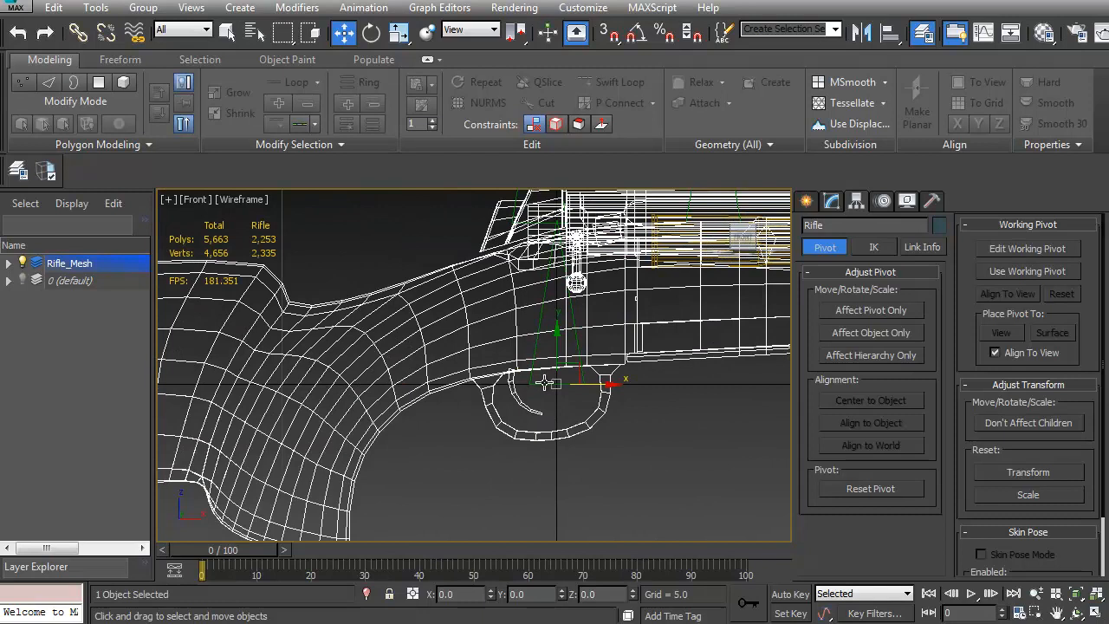
{"action": "left_click", "coordinate": [544, 382]}
{"action": "scroll", "coordinate": [529, 418], "scroll_direction": "up", "scroll_amount": 4}
{"action": "left_click_drag", "start_coordinate": [597, 356], "coordinate": [507, 335], "text": "shift"}
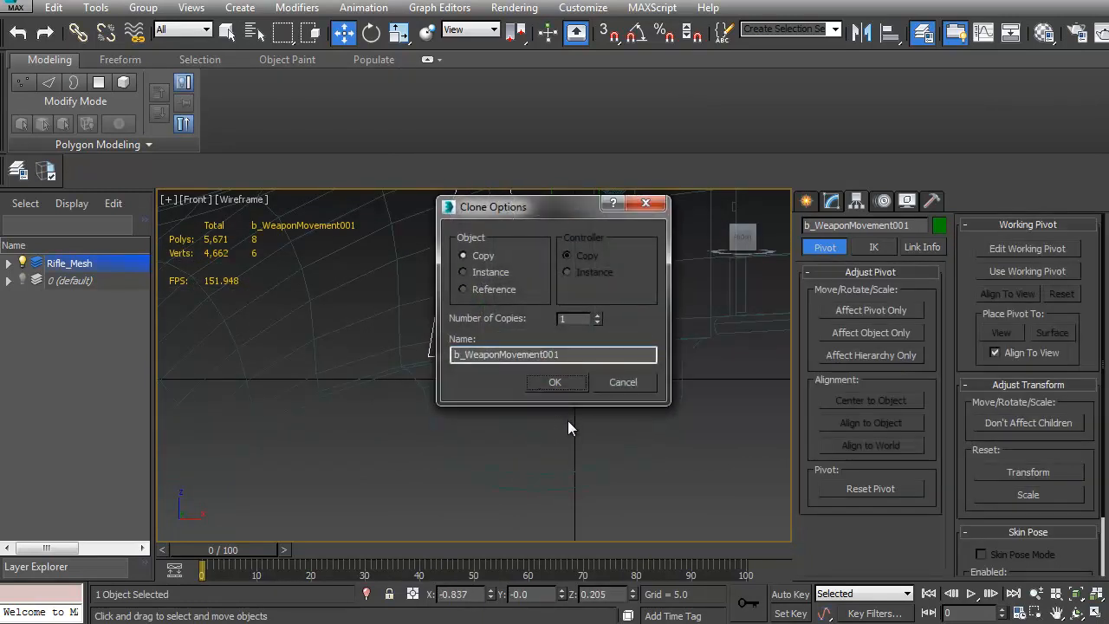
{"action": "double_click", "coordinate": [468, 355]}
{"action": "type", "text": "b_Trigger"}
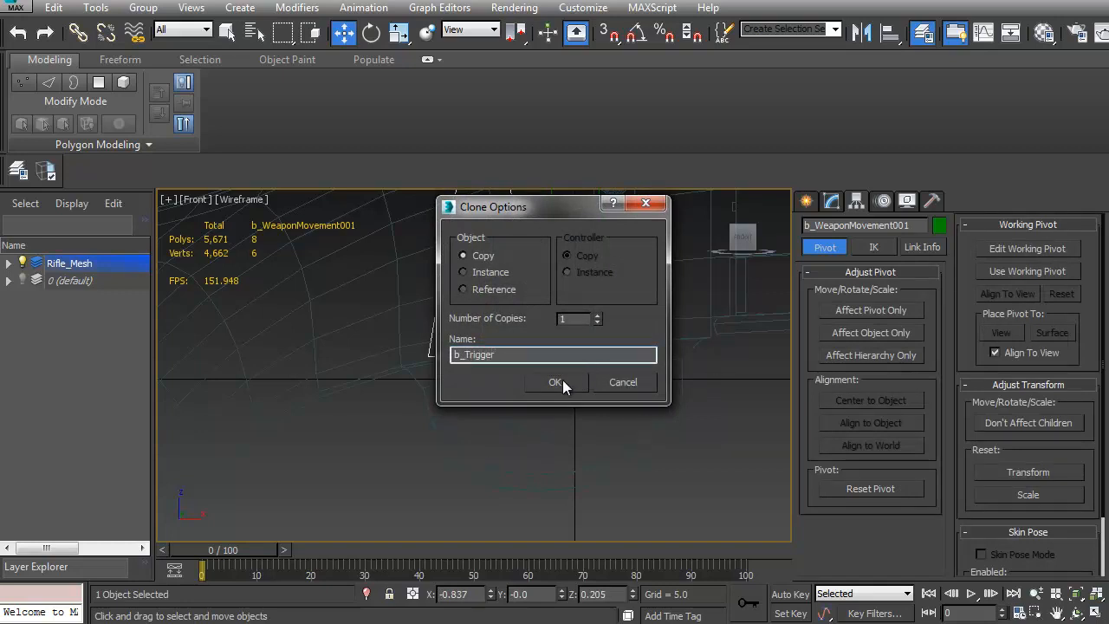
{"action": "left_click", "coordinate": [554, 382]}
{"action": "middle_click_drag", "start_coordinate": [460, 364], "coordinate": [471, 384]}
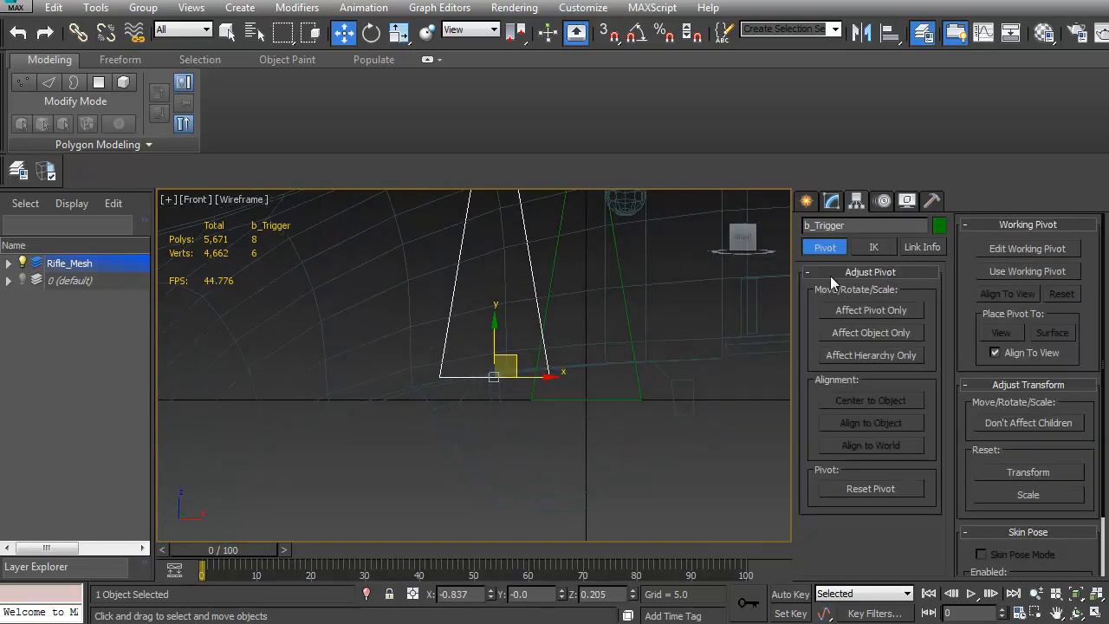
Set the b_Trigger pyramid's width and depth to 0.2 and its height to 1.0
{"action": "left_click", "coordinate": [834, 204]}
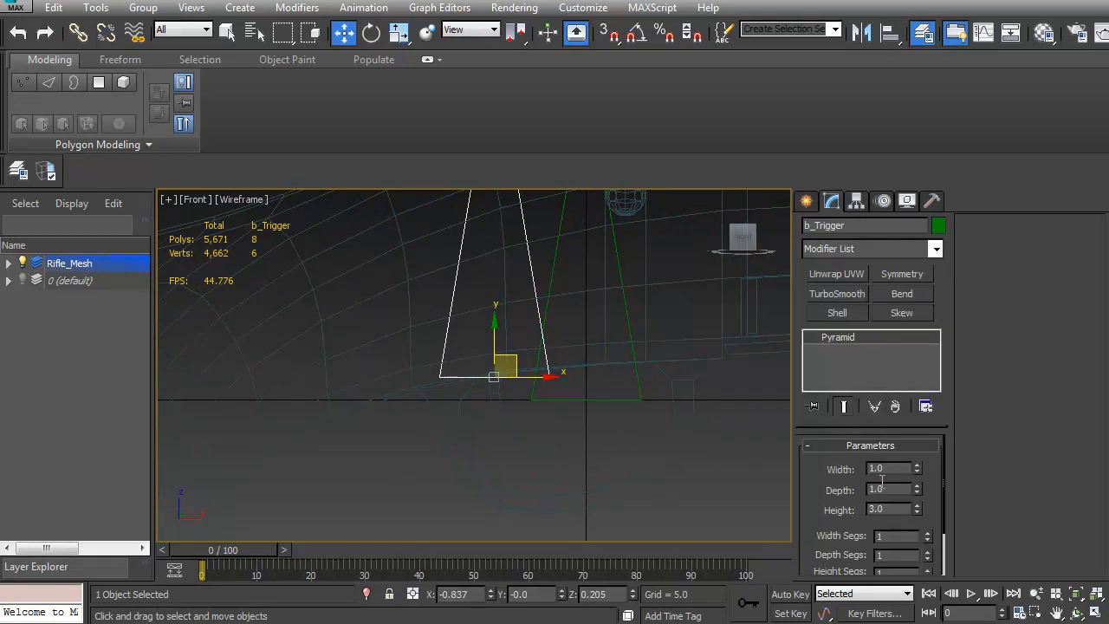
{"action": "type", "text": "0.2"}
{"action": "key", "text": "Tab"}
{"action": "type", "text": "0.2"}
{"action": "key", "text": "Tab"}
{"action": "type", "text": "1"}
{"action": "key", "text": "Return"}
{"action": "middle_click_drag", "start_coordinate": [483, 340], "coordinate": [490, 331]}
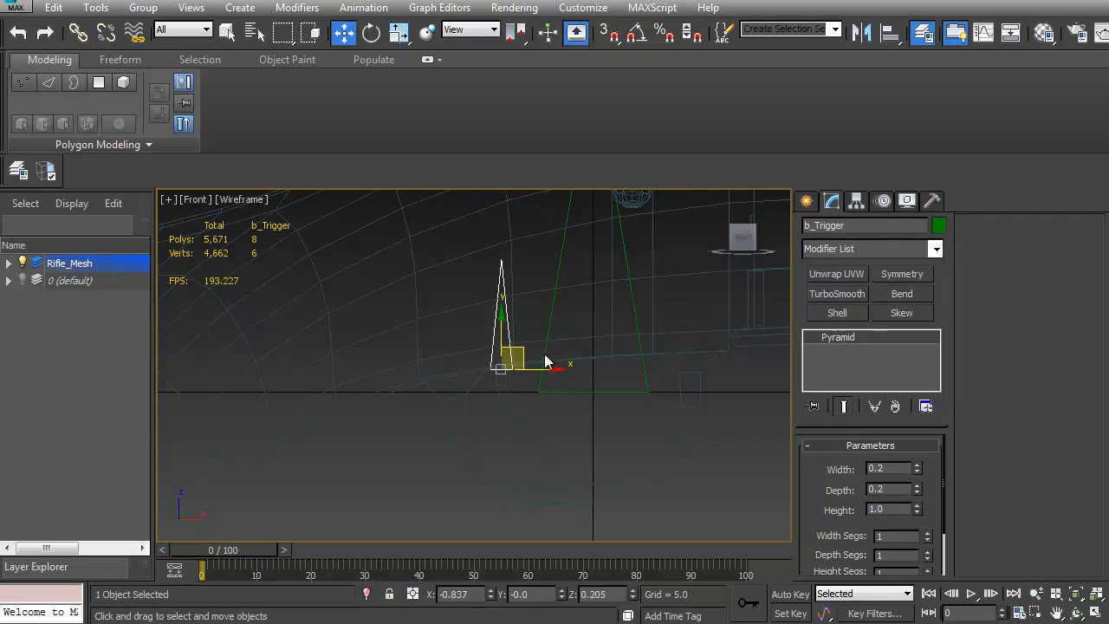
With angle snap on, rotate only b_Trigger's object, not its pivot, so the pyramid points straight down
{"action": "key", "text": "e"}
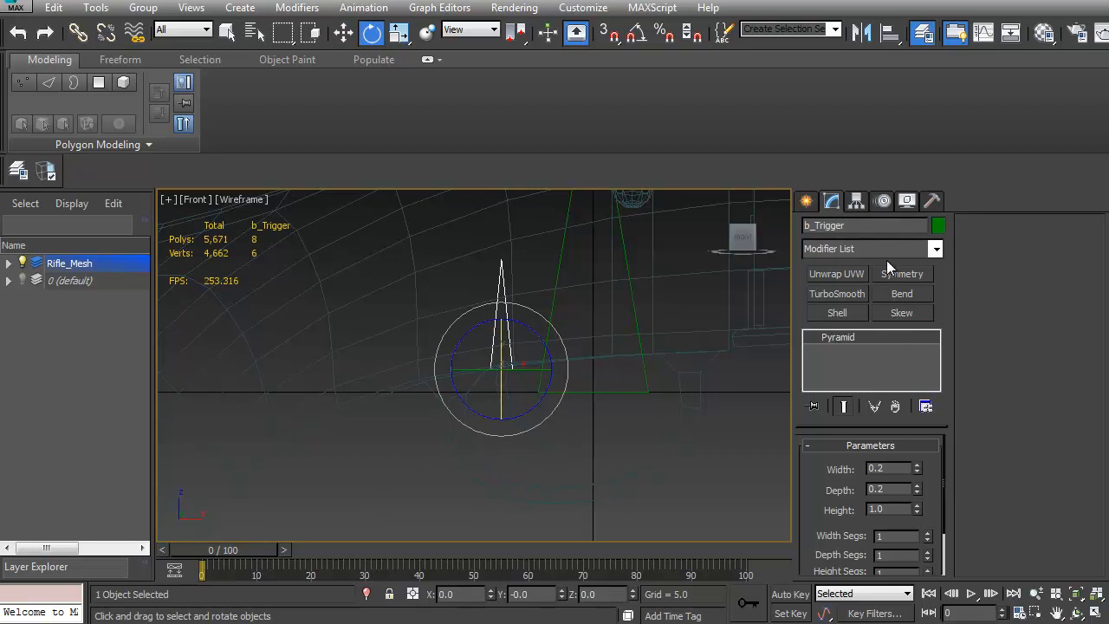
{"action": "left_click", "coordinate": [857, 200]}
{"action": "left_click", "coordinate": [874, 333]}
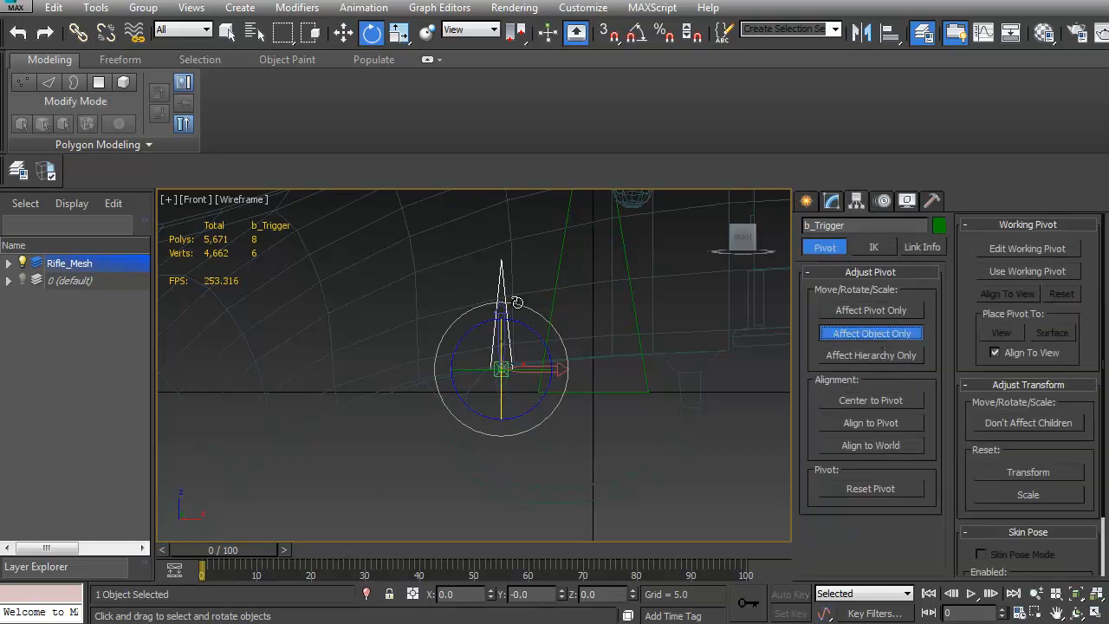
{"action": "left_click", "coordinate": [636, 35]}
{"action": "left_click_drag", "start_coordinate": [538, 334], "coordinate": [644, 442]}
{"action": "left_click", "coordinate": [836, 332]}
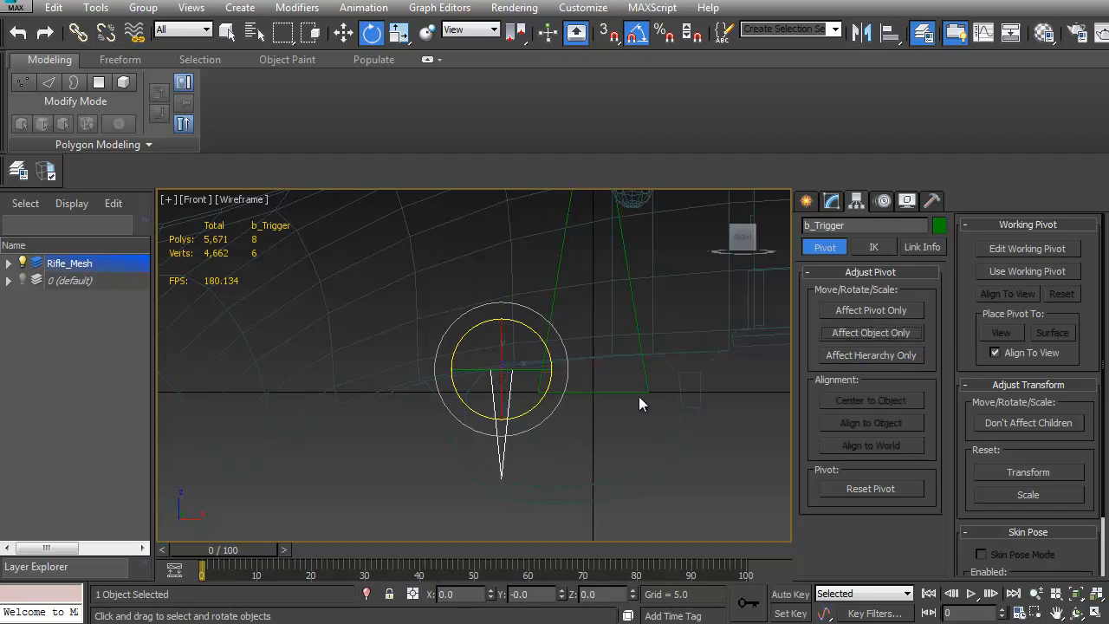
Move b_Trigger to about X -0.774, Z 0.266, placing its pivot at the top of the trigger
{"action": "left_click_drag", "start_coordinate": [532, 409], "coordinate": [558, 437]}
{"action": "middle_click_drag", "start_coordinate": [551, 439], "coordinate": [554, 410]}
{"action": "scroll", "coordinate": [510, 349], "scroll_direction": "up", "scroll_amount": 3}
{"action": "scroll", "coordinate": [543, 403], "scroll_direction": "up", "scroll_amount": 3}
{"action": "key", "text": "w"}
{"action": "left_click_drag", "start_coordinate": [562, 348], "coordinate": [590, 323]}
{"action": "scroll", "coordinate": [575, 331], "scroll_direction": "up", "scroll_amount": 6}
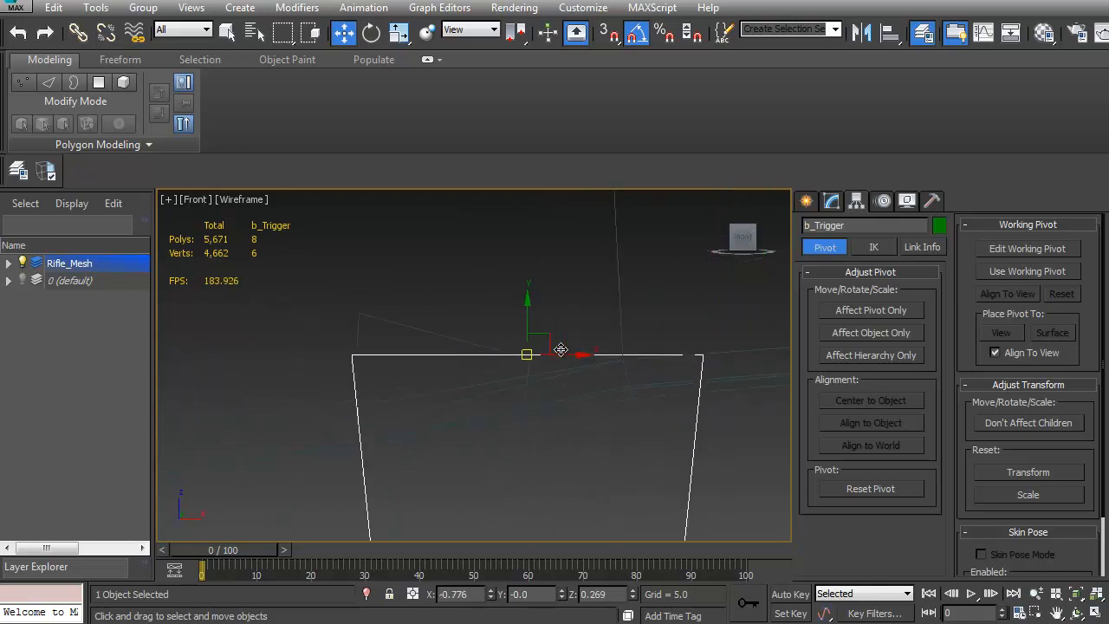
{"action": "scroll", "coordinate": [559, 383], "scroll_direction": "up", "scroll_amount": 6}
{"action": "middle_click_drag", "start_coordinate": [544, 286], "coordinate": [566, 350]}
{"action": "scroll", "coordinate": [566, 350], "scroll_direction": "up", "scroll_amount": 4}
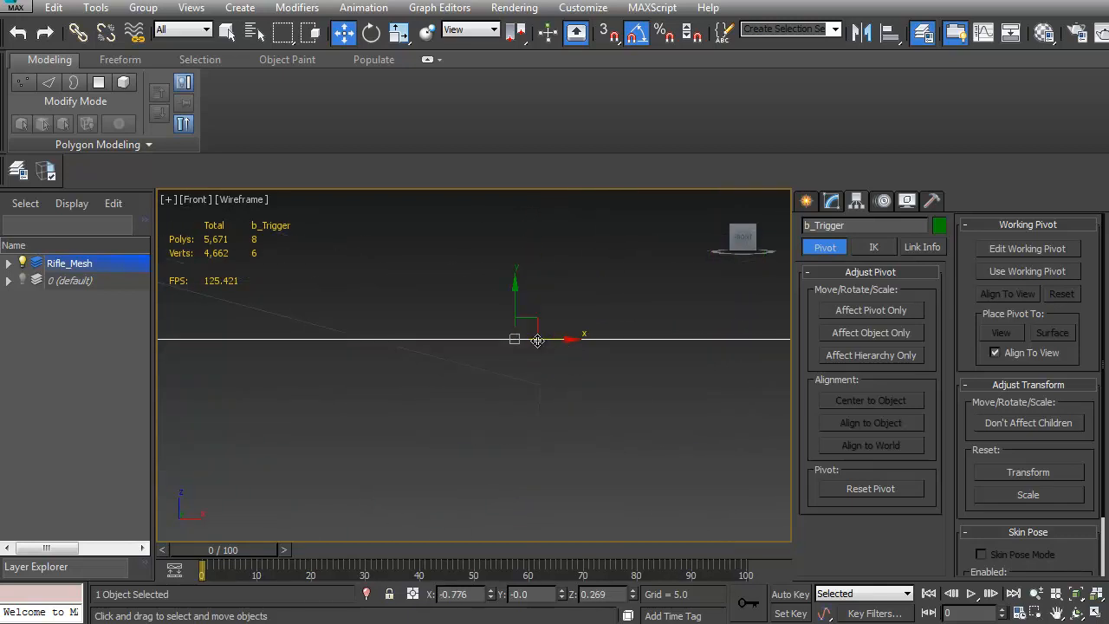
{"action": "left_click_drag", "start_coordinate": [538, 318], "coordinate": [567, 361]}
{"action": "scroll", "coordinate": [384, 372], "scroll_direction": "down", "scroll_amount": 10}
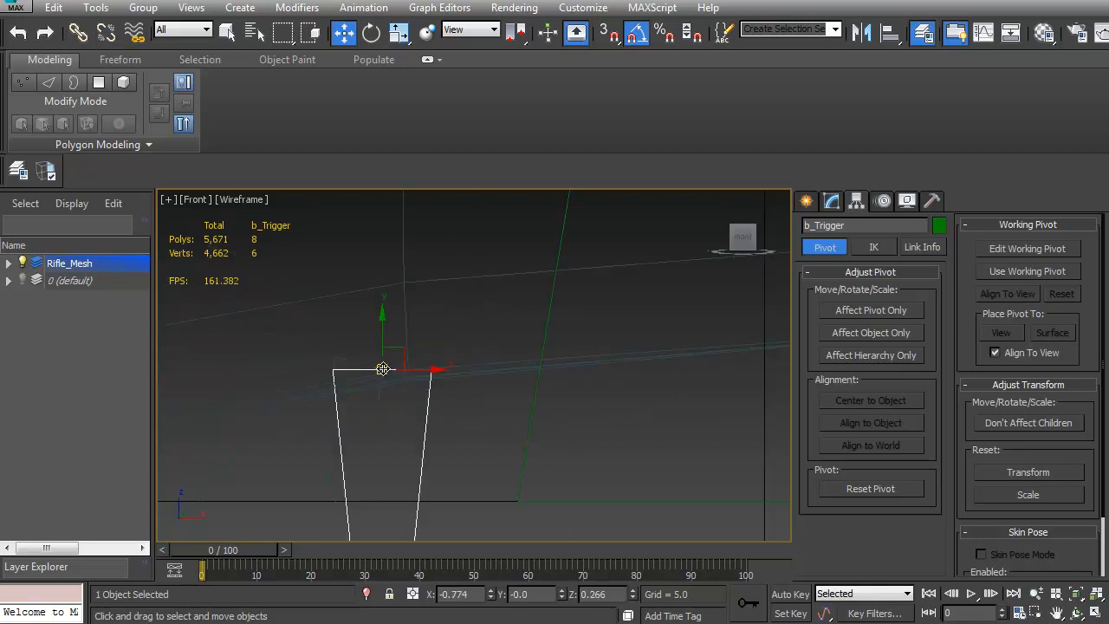
Select the lower bullet mesh and examine the name and placement of the two bullets inside the rifle
{"action": "middle_click_drag", "start_coordinate": [487, 351], "coordinate": [292, 394]}
{"action": "scroll", "coordinate": [422, 376], "scroll_direction": "up", "scroll_amount": 10}
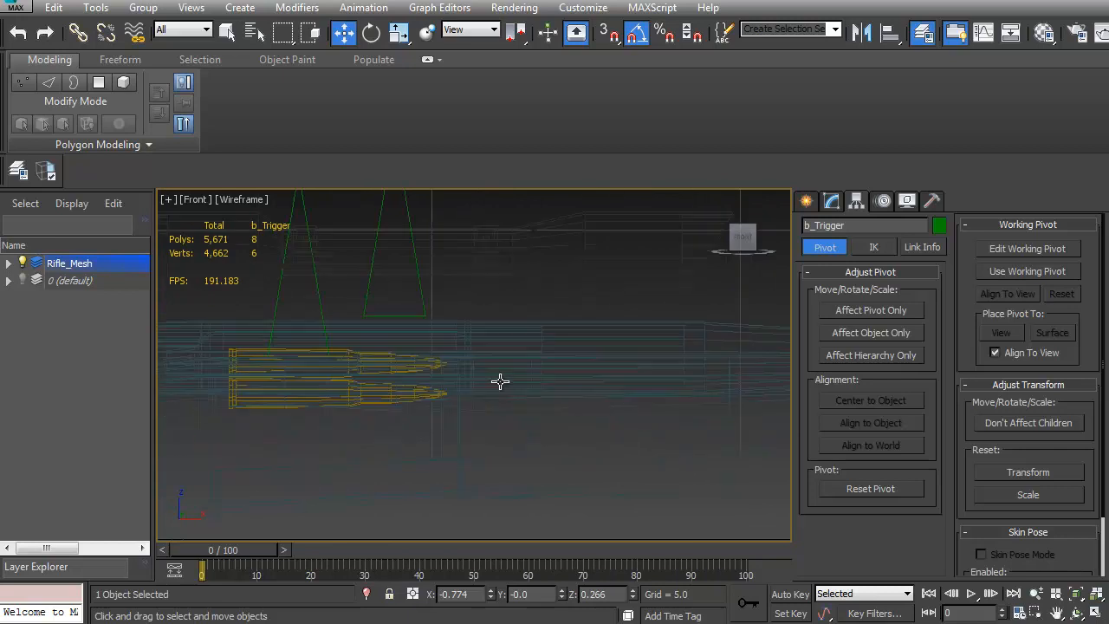
{"action": "middle_click_drag", "start_coordinate": [468, 390], "coordinate": [574, 394]}
{"action": "left_click", "coordinate": [613, 396]}
{"action": "left_click", "coordinate": [614, 396]}
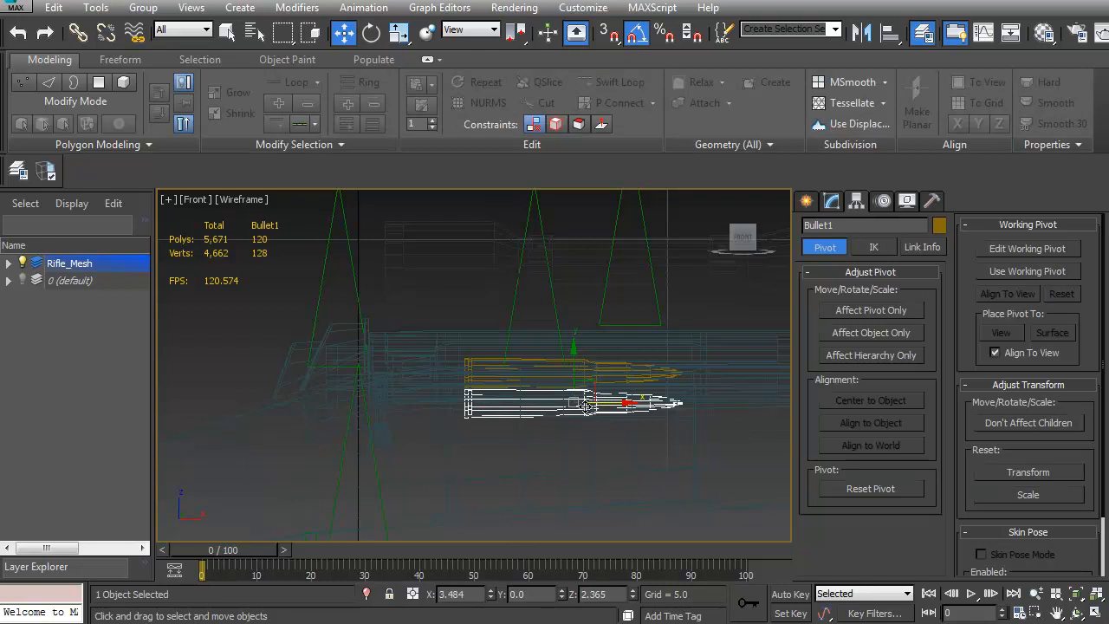
{"action": "middle_click_drag", "start_coordinate": [432, 403], "coordinate": [381, 389]}
{"action": "scroll", "coordinate": [492, 400], "scroll_direction": "up", "scroll_amount": 1}
{"action": "scroll", "coordinate": [490, 404], "scroll_direction": "up", "scroll_amount": 2}
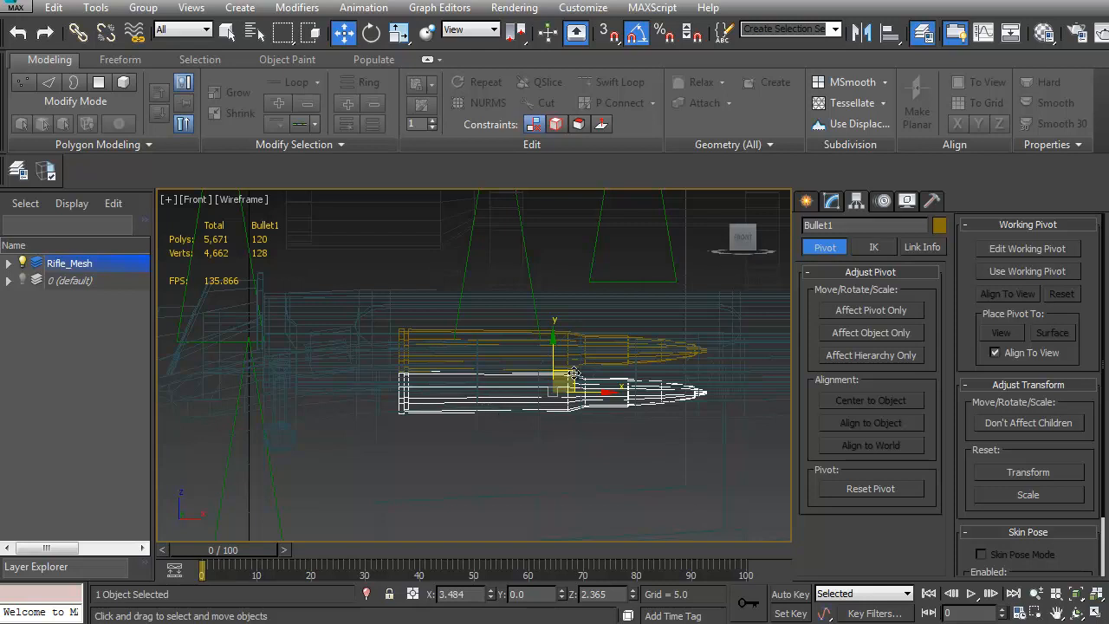
{"action": "scroll", "coordinate": [471, 368], "scroll_direction": "down", "scroll_amount": 4}
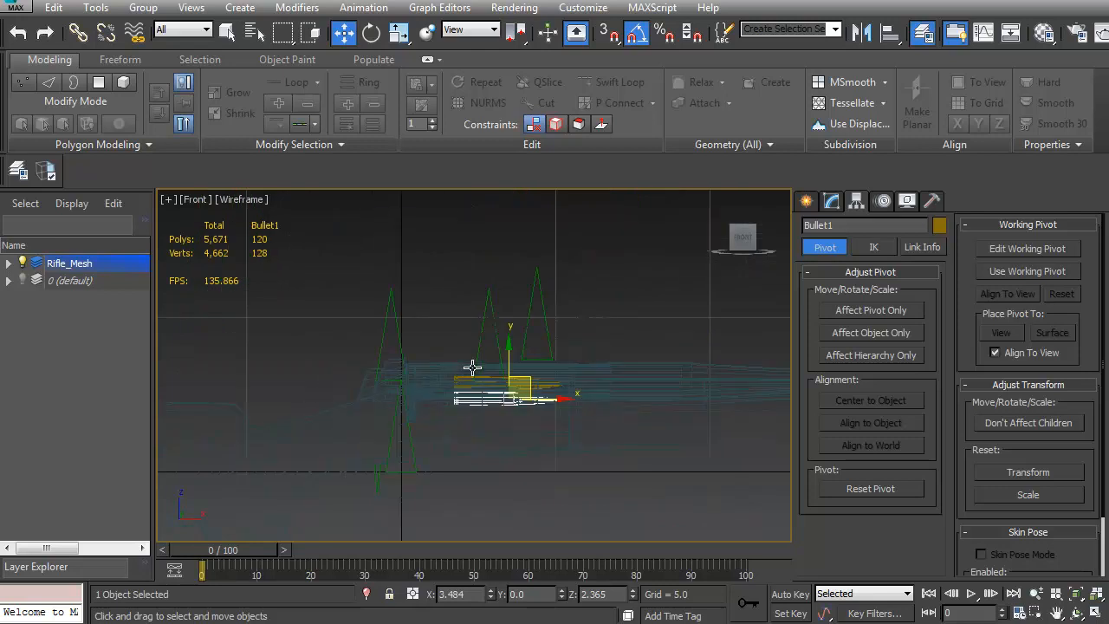
Copy b_Trigger up above the rifle to about X 1.138, Z 7.681, and name the copy b_Bullet1
{"action": "left_click", "coordinate": [376, 486]}
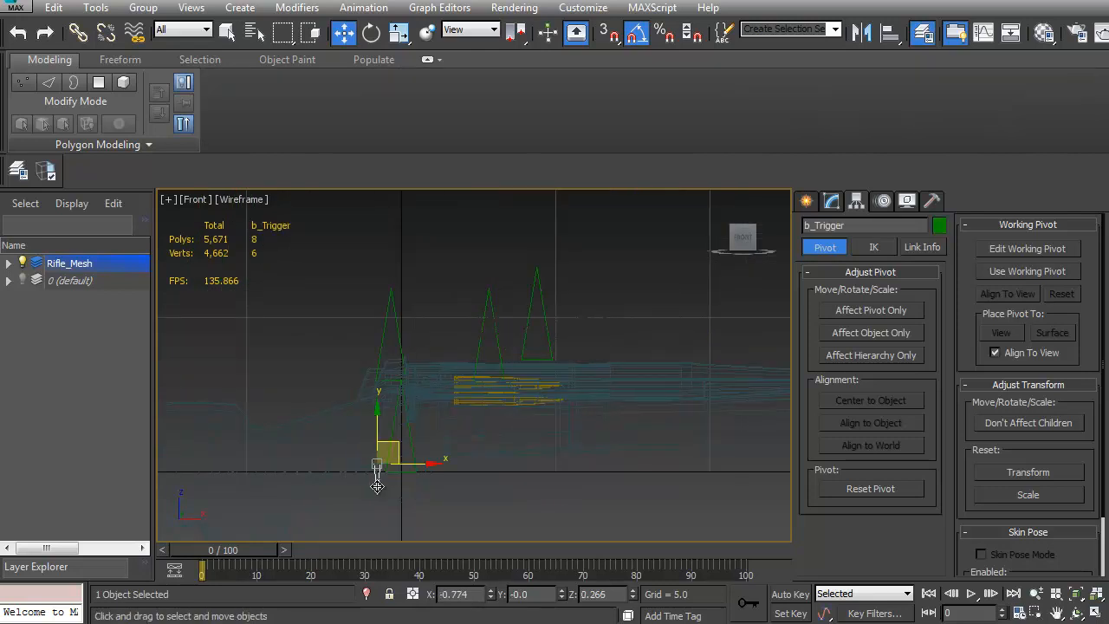
{"action": "mouse_move", "coordinate": [395, 444]}
{"action": "left_mouse_down", "text": "shift"}
{"action": "mouse_move", "coordinate": [478, 270]}
{"action": "mouse_move", "coordinate": [487, 208]}
{"action": "left_mouse_up", "text": "shift"}
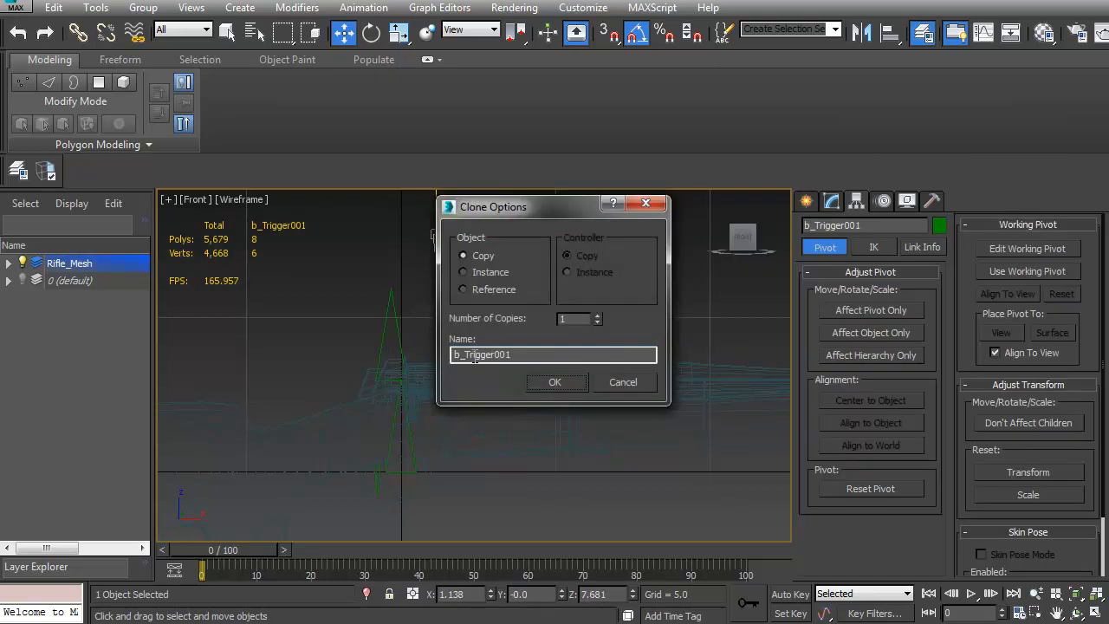
{"action": "type", "text": "b_Bullet1"}
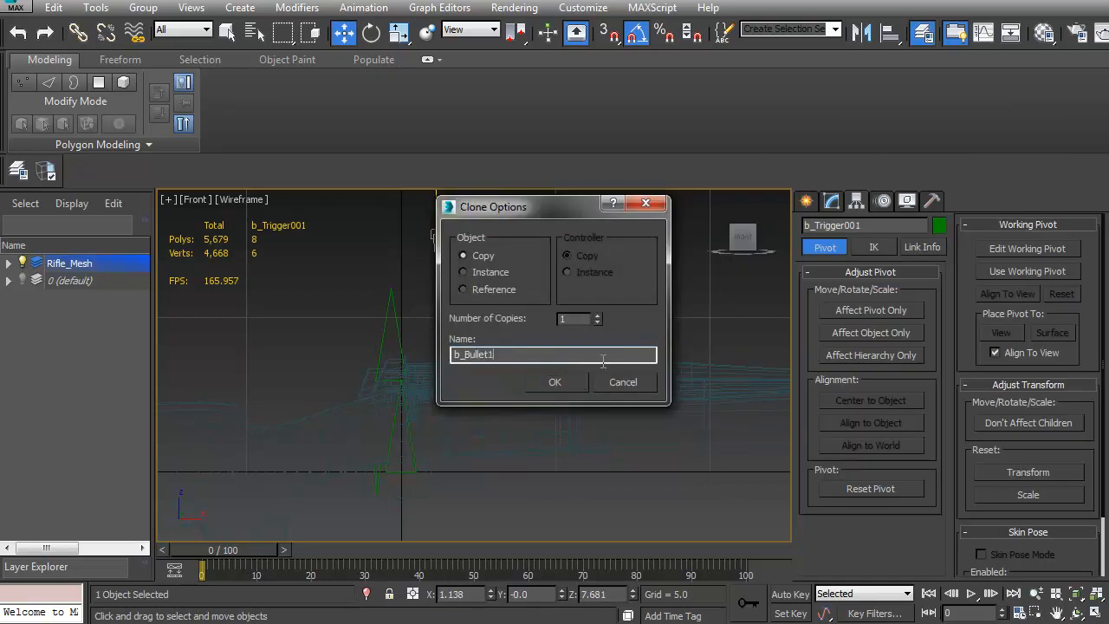
{"action": "left_click", "coordinate": [566, 386]}
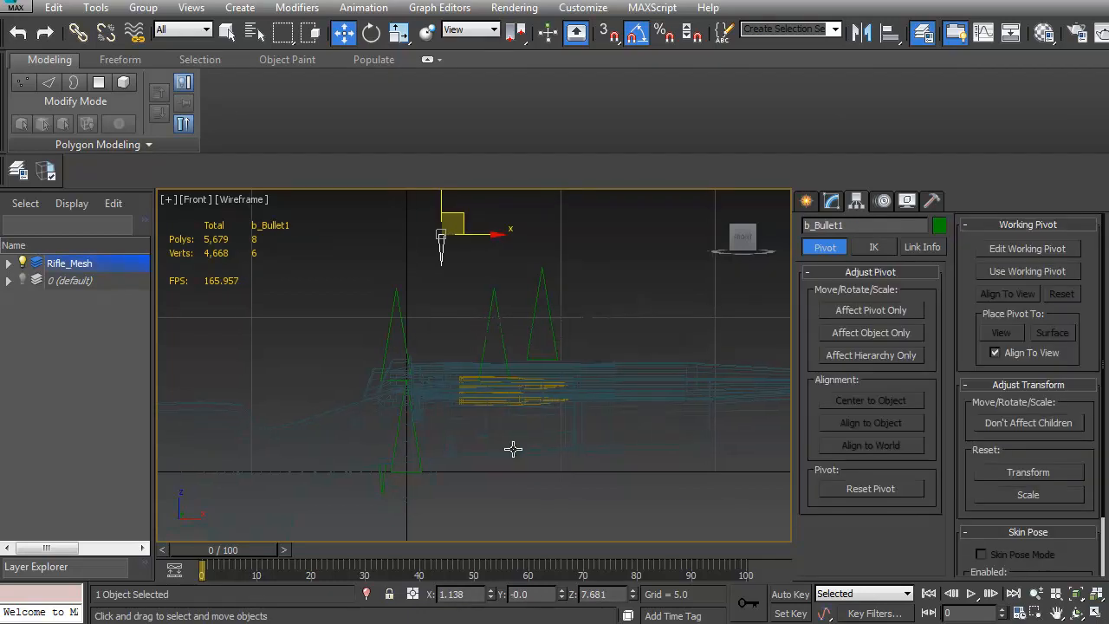
Isolate b_Bullet1 together with the two bullet meshes, leaving only b_Bullet1 selected
{"action": "left_click_drag", "start_coordinate": [582, 379], "coordinate": [582, 381]}
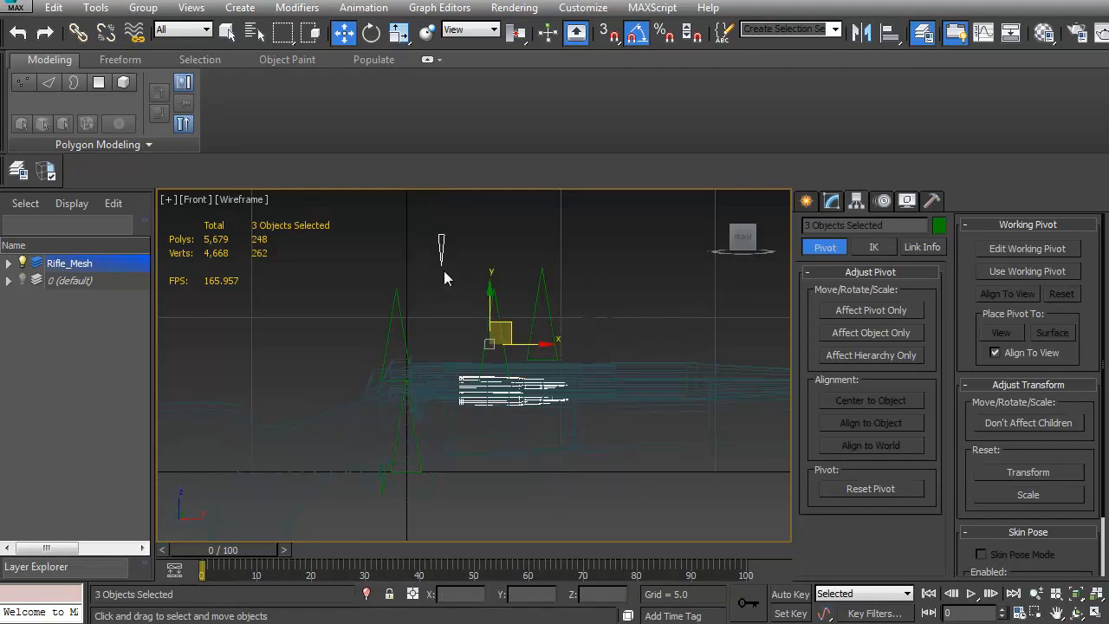
{"action": "left_click", "coordinate": [367, 593]}
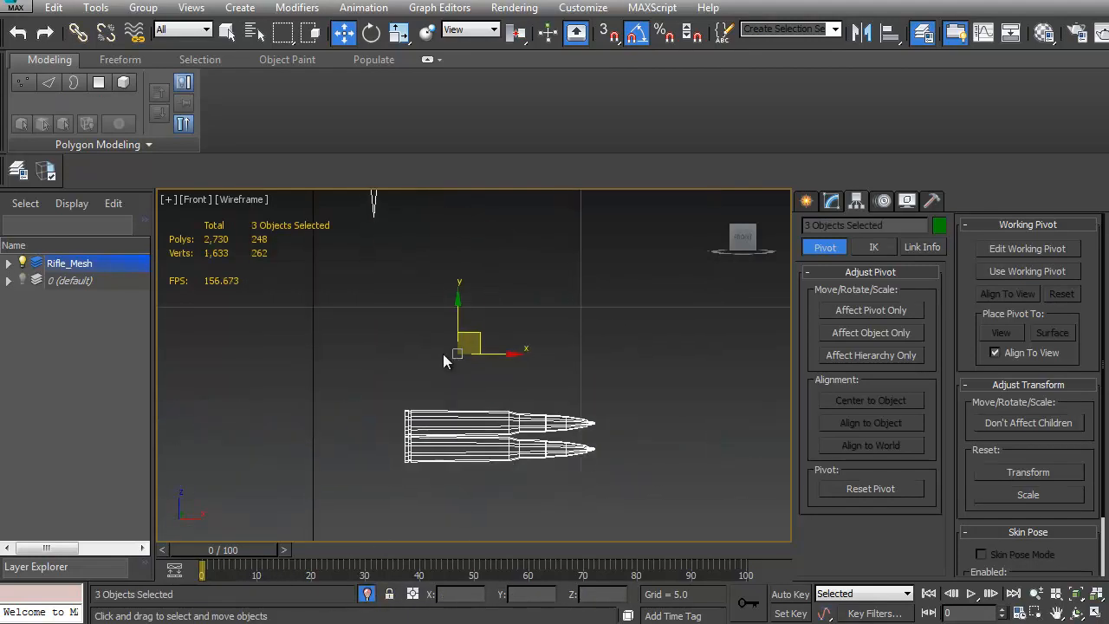
{"action": "left_click", "coordinate": [418, 238]}
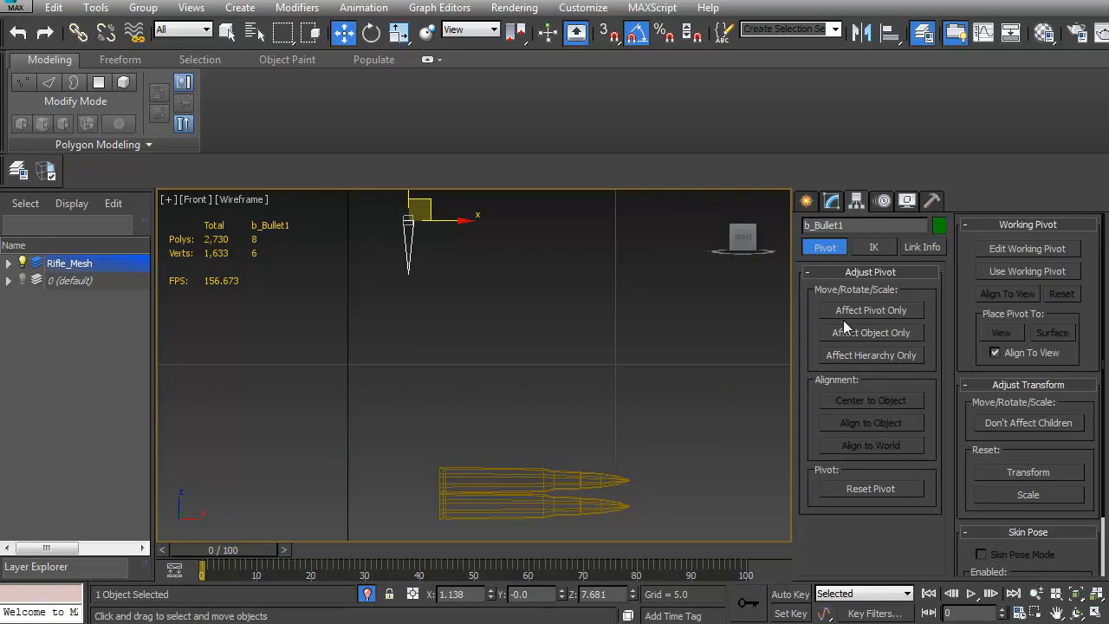
Set the b_Bullet1 pyramid's width and depth to 0.5 and its height to 2.0
{"action": "left_click", "coordinate": [833, 201]}
{"action": "type", "text": "0.5"}
{"action": "key", "text": "Tab"}
{"action": "type", "text": "0.5"}
{"action": "key", "text": "Tab"}
{"action": "type", "text": "1.5"}
{"action": "key", "text": "Return"}
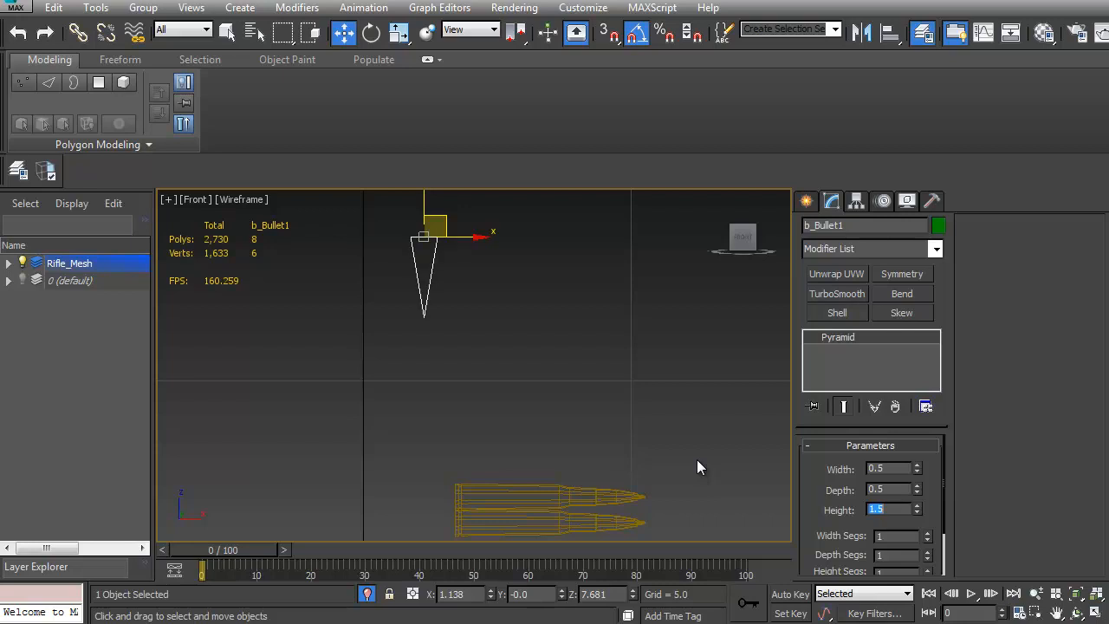
{"action": "type", "text": "2"}
{"action": "key", "text": "Return"}
Align b_Bullet1 to the upper bullet mesh
{"action": "middle_click_drag", "start_coordinate": [593, 444], "coordinate": [580, 388]}
{"action": "key", "text": "alt+a"}
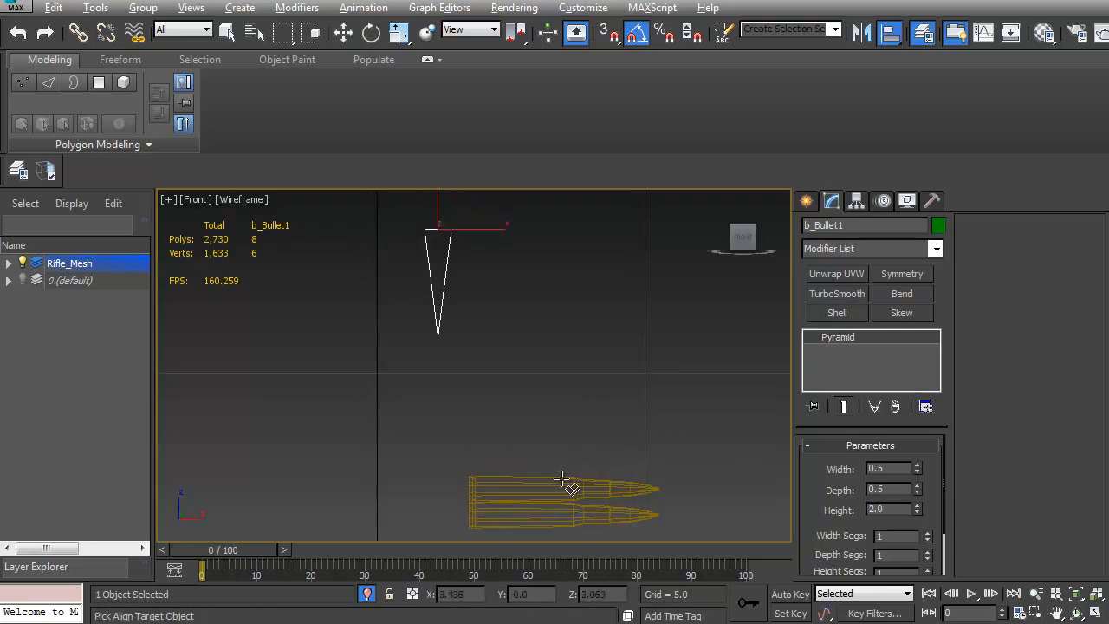
{"action": "left_click", "coordinate": [563, 480]}
{"action": "left_click", "coordinate": [568, 448]}
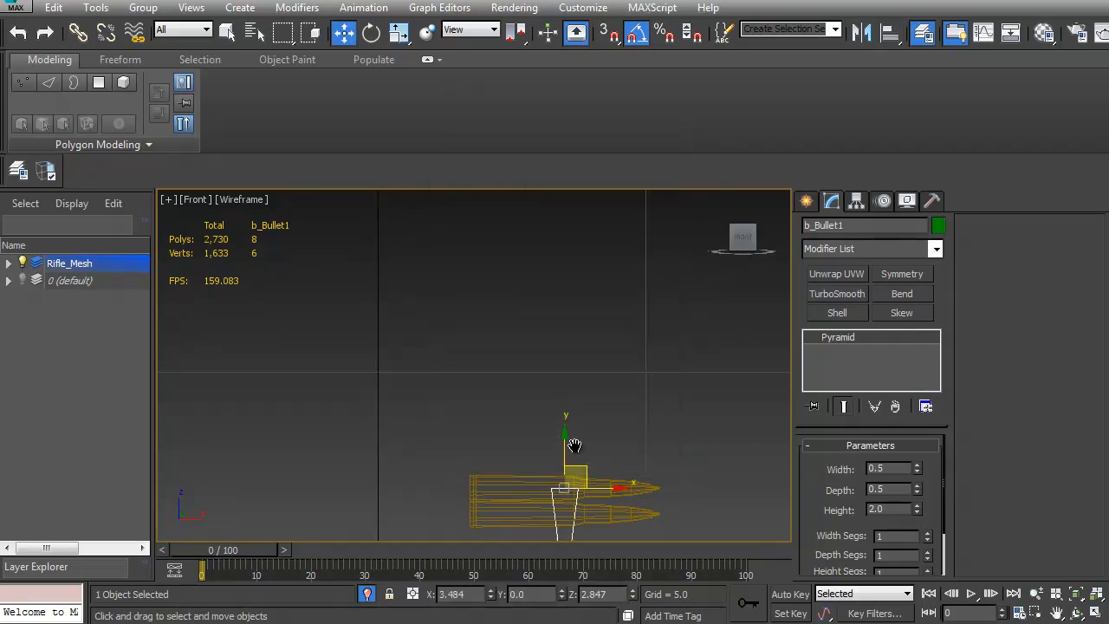
Rotate only b_Bullet1's object, not its pivot, so the pyramid points forward along the bullet's tip
{"action": "middle_click_drag", "start_coordinate": [574, 449], "coordinate": [584, 394]}
{"action": "left_click", "coordinate": [856, 201]}
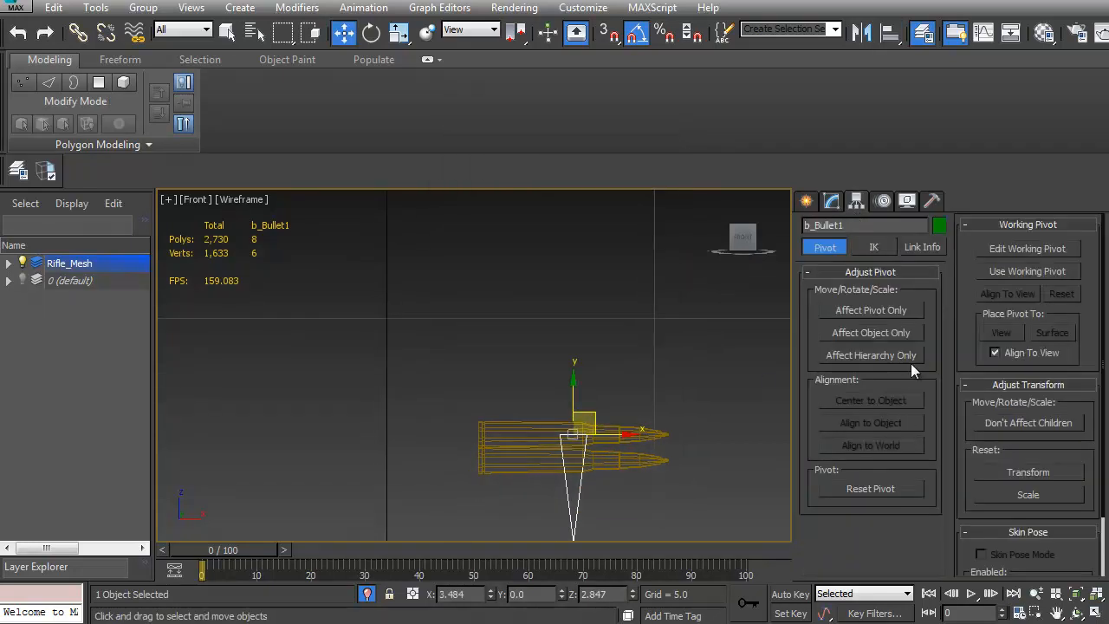
{"action": "left_click", "coordinate": [879, 335]}
{"action": "key", "text": "e"}
{"action": "left_click_drag", "start_coordinate": [603, 400], "coordinate": [561, 339]}
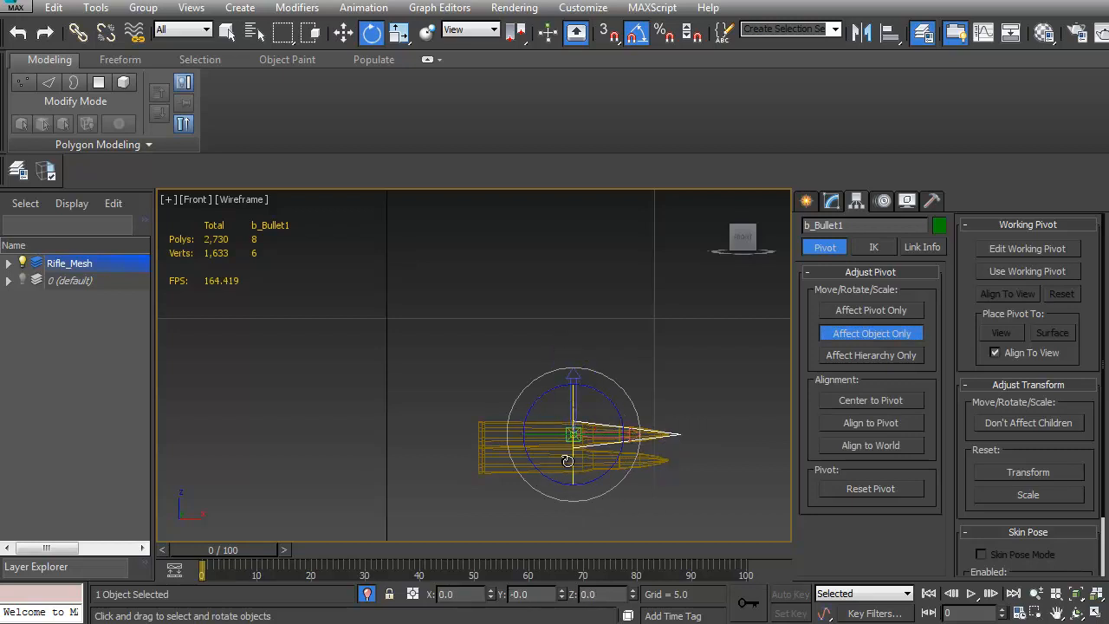
In the shaded perspective view, reduce the b_Bullet1 pyramid to width 0.2, depth 0.26 and height 1.34
{"action": "key", "text": "p"}
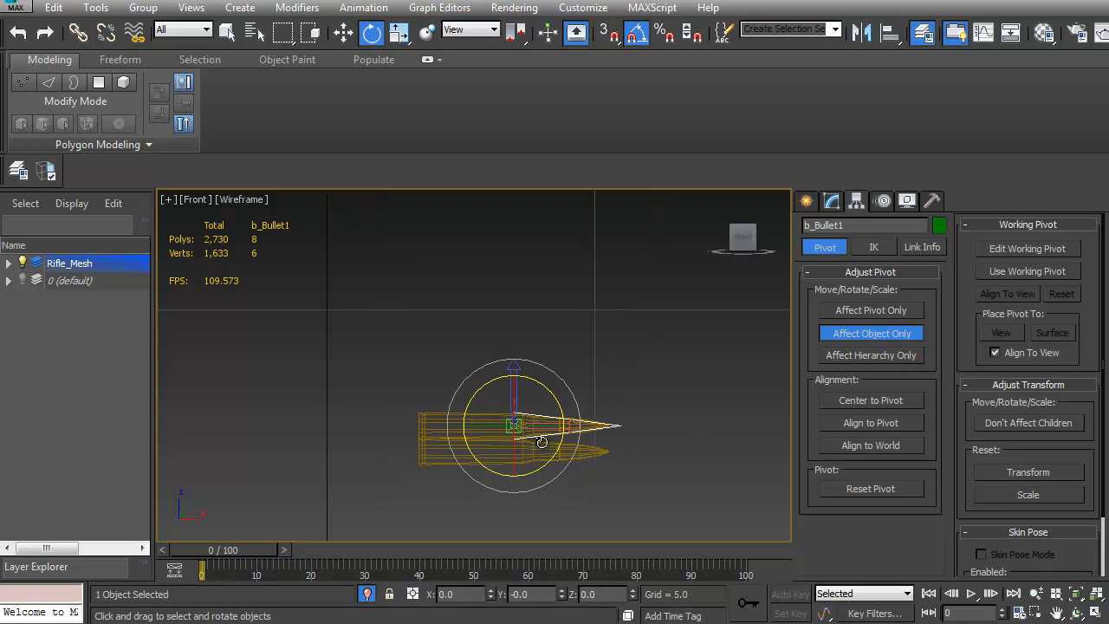
{"action": "key", "text": "F3"}
{"action": "mouse_move", "coordinate": [542, 442]}
{"action": "middle_mouse_down", "text": "alt"}
{"action": "mouse_move", "coordinate": [508, 453]}
{"action": "mouse_move", "coordinate": [549, 431]}
{"action": "mouse_move", "coordinate": [564, 441]}
{"action": "mouse_move", "coordinate": [566, 429]}
{"action": "middle_mouse_up", "text": "alt"}
{"action": "scroll", "coordinate": [553, 431], "scroll_direction": "up", "scroll_amount": 5}
{"action": "left_click", "coordinate": [603, 357]}
{"action": "left_click", "coordinate": [501, 420]}
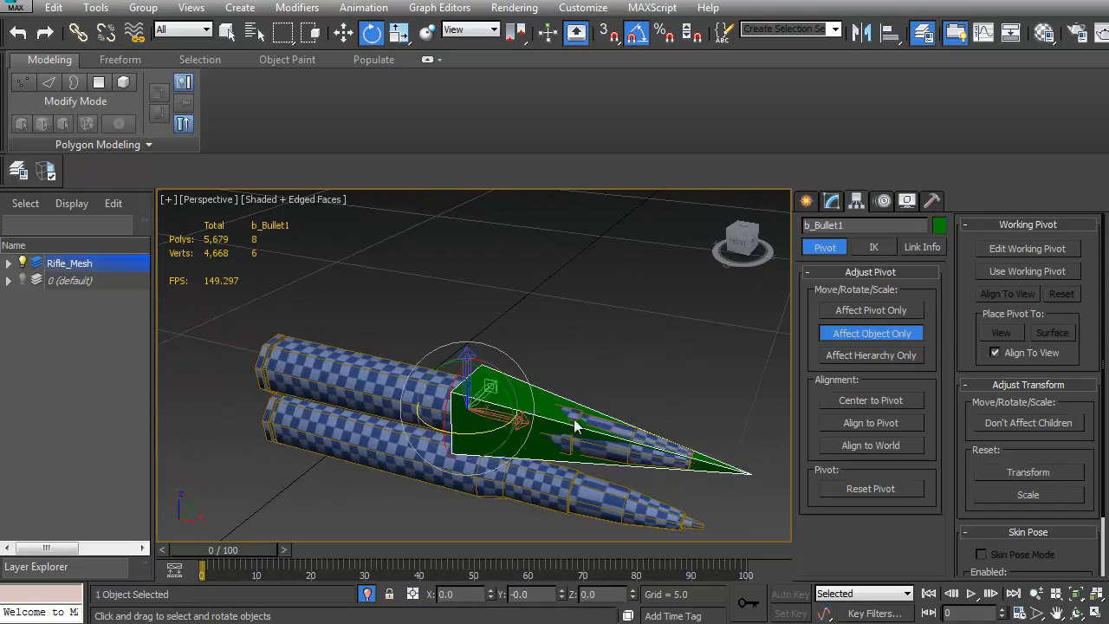
{"action": "left_click", "coordinate": [835, 200]}
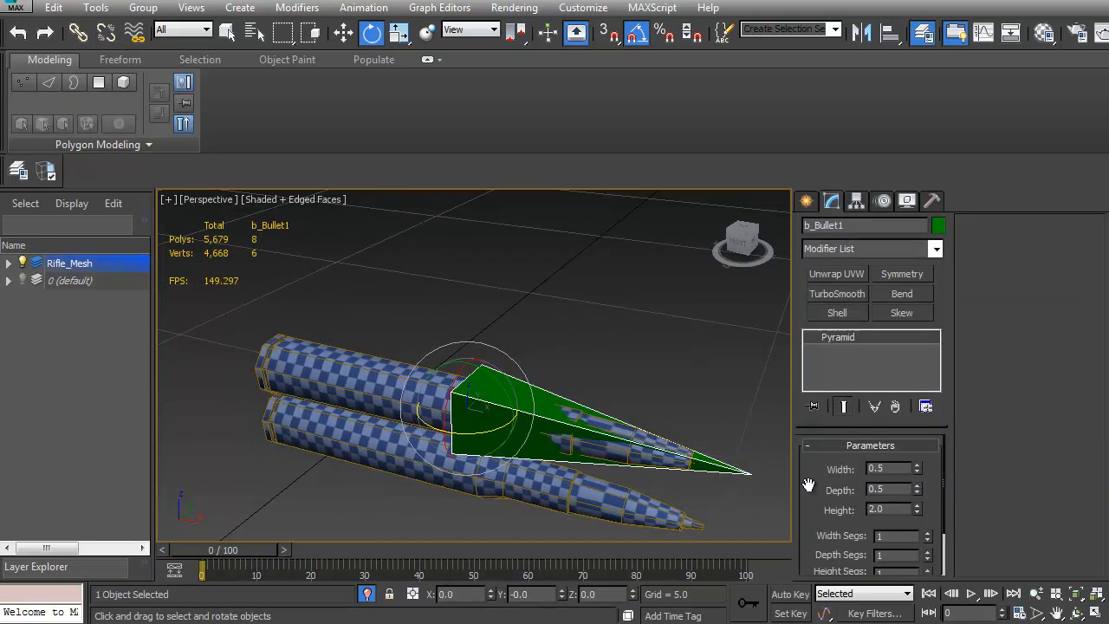
{"action": "left_click_drag", "start_coordinate": [918, 469], "coordinate": [916, 530]}
{"action": "middle_click_drag", "start_coordinate": [565, 421], "coordinate": [593, 417], "text": "alt"}
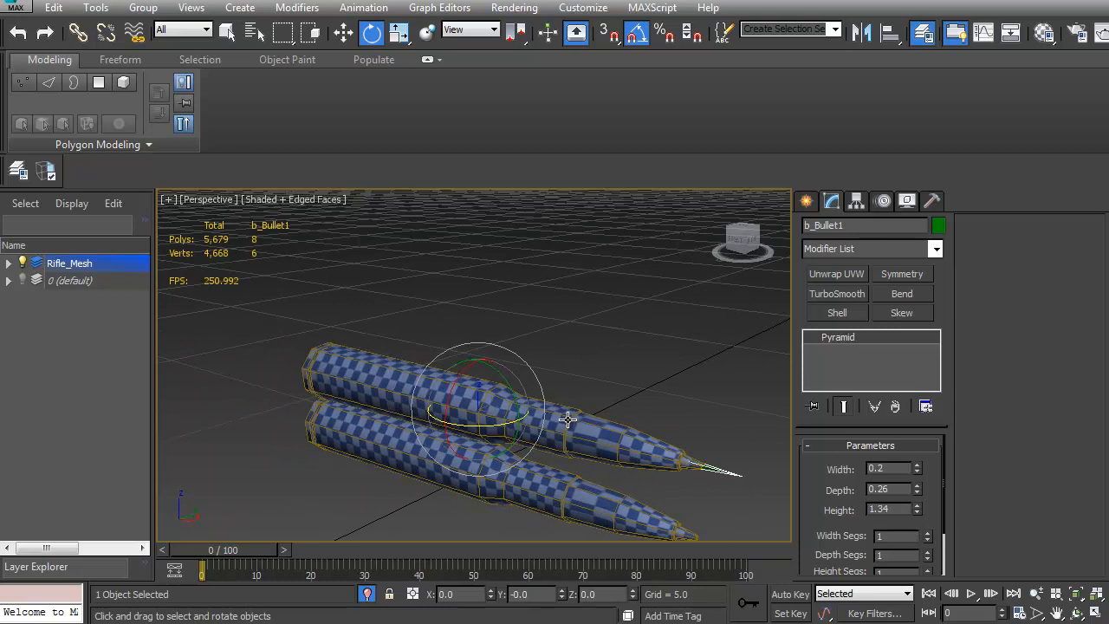
Undo the last three size reductions of the b_Bullet1 pyramid
{"action": "key", "text": "ctrl+z"}
{"action": "key", "text": "ctrl+z"}
{"action": "key", "text": "ctrl+z"}
{"action": "middle_click_drag", "start_coordinate": [541, 420], "coordinate": [602, 358], "text": "alt"}
Clone b_Bullet1 down toward the lower bullet and name the copy b_Bullet2
{"action": "key", "text": "w"}
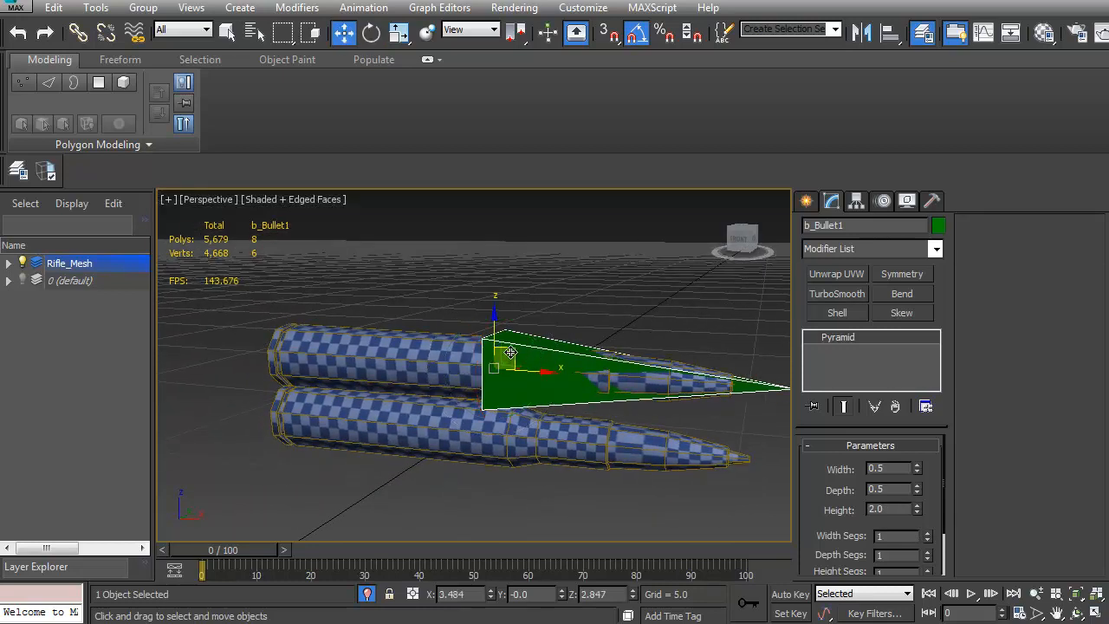
{"action": "left_click_drag", "start_coordinate": [510, 352], "coordinate": [431, 414], "text": "shift"}
{"action": "left_click_drag", "start_coordinate": [489, 354], "coordinate": [571, 366]}
{"action": "type", "text": "2"}
{"action": "left_click", "coordinate": [558, 387]}
Align b_Bullet2 to the lower bullet mesh by pivot point in X, Y and Z position and orientation
{"action": "key", "text": "alt+a"}
{"action": "left_click", "coordinate": [607, 472]}
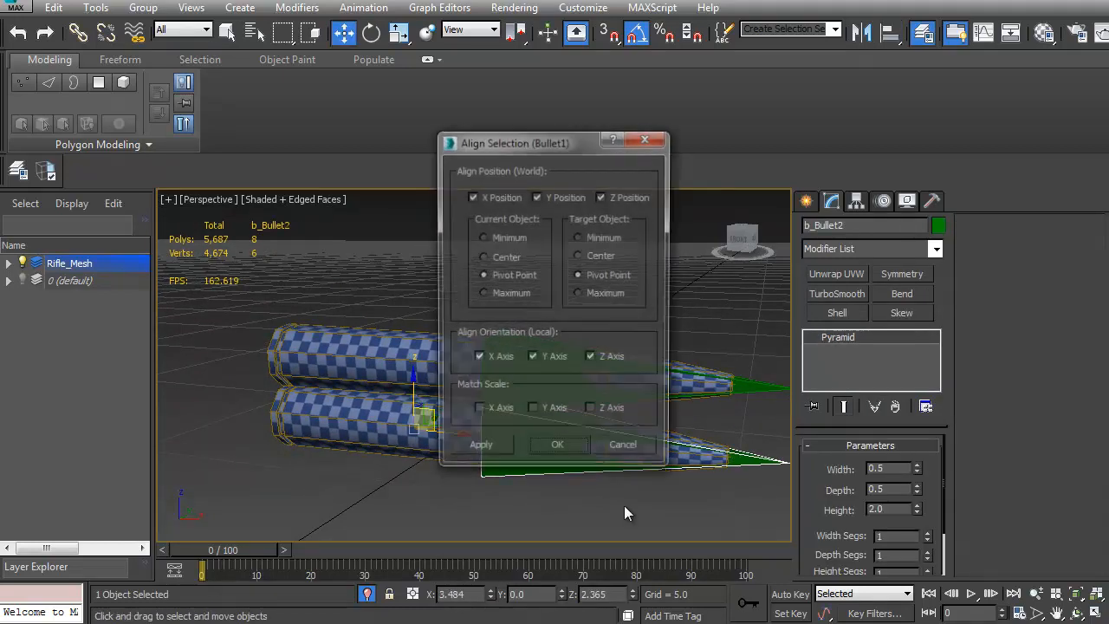
{"action": "left_click", "coordinate": [586, 447]}
Select b_Bullet1 and b_Bullet2 together and shift both pyramids backward along the bullets
{"action": "middle_click_drag", "start_coordinate": [530, 428], "coordinate": [534, 401], "text": "alt"}
{"action": "left_click", "coordinate": [607, 355], "text": "ctrl"}
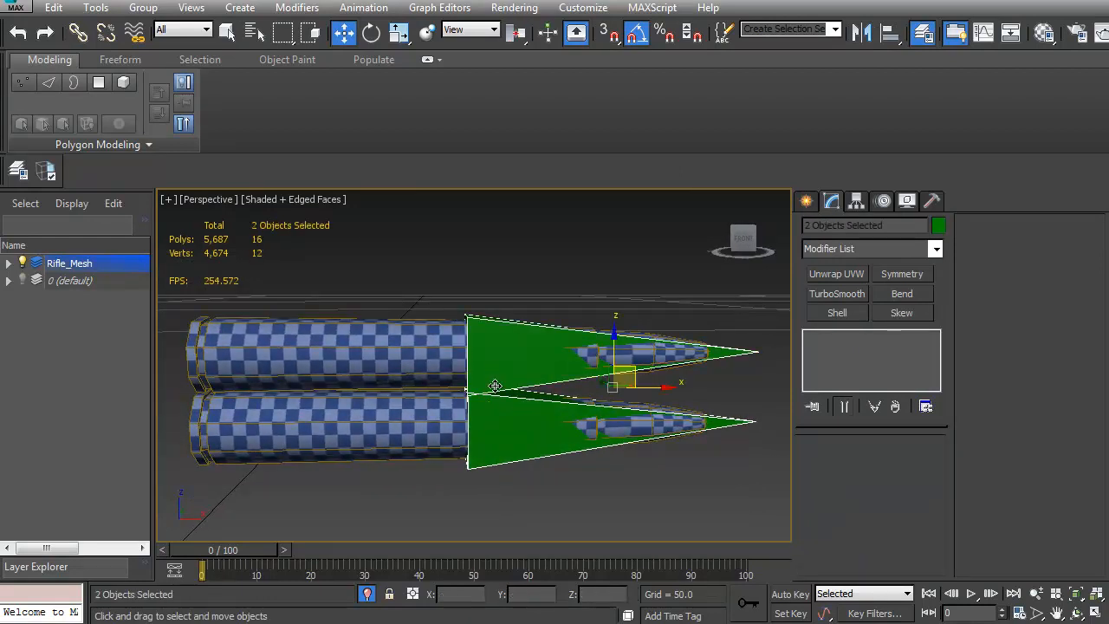
{"action": "middle_click_drag", "start_coordinate": [646, 387], "coordinate": [698, 377]}
{"action": "left_click_drag", "start_coordinate": [698, 377], "coordinate": [647, 429]}
{"action": "middle_click_drag", "start_coordinate": [621, 424], "coordinate": [514, 405], "text": "alt"}
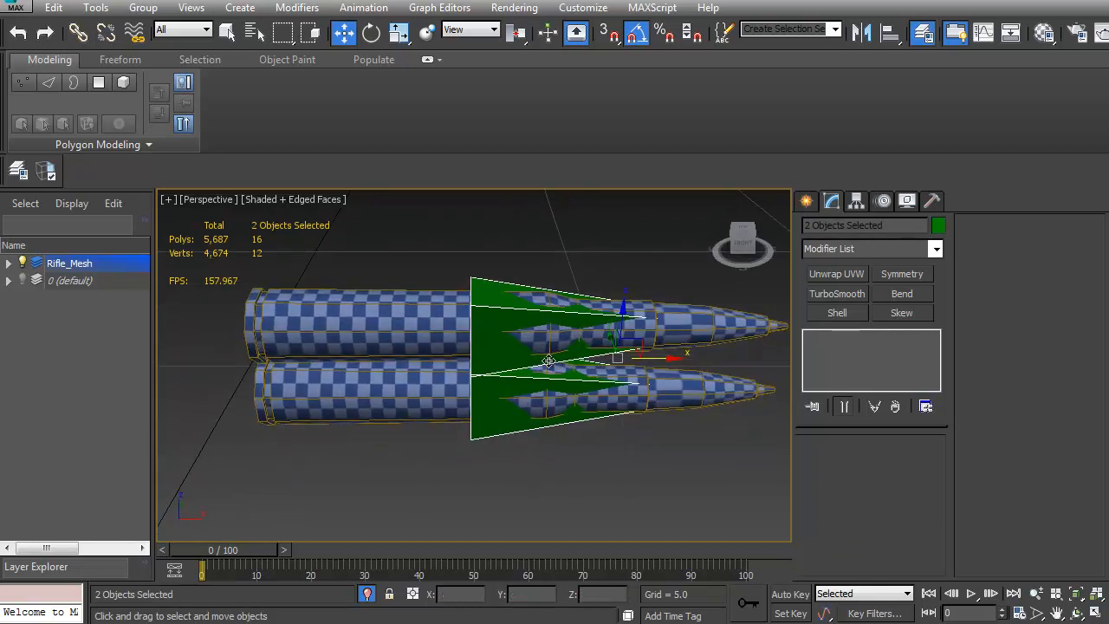
Align the pivots of both bullet pyramids to the upper bullet mesh's center in Y position only, without matching orientation
{"action": "middle_click_drag", "start_coordinate": [517, 360], "coordinate": [446, 356], "text": "alt"}
{"action": "key", "text": "alt+a"}
{"action": "left_click", "coordinate": [435, 350]}
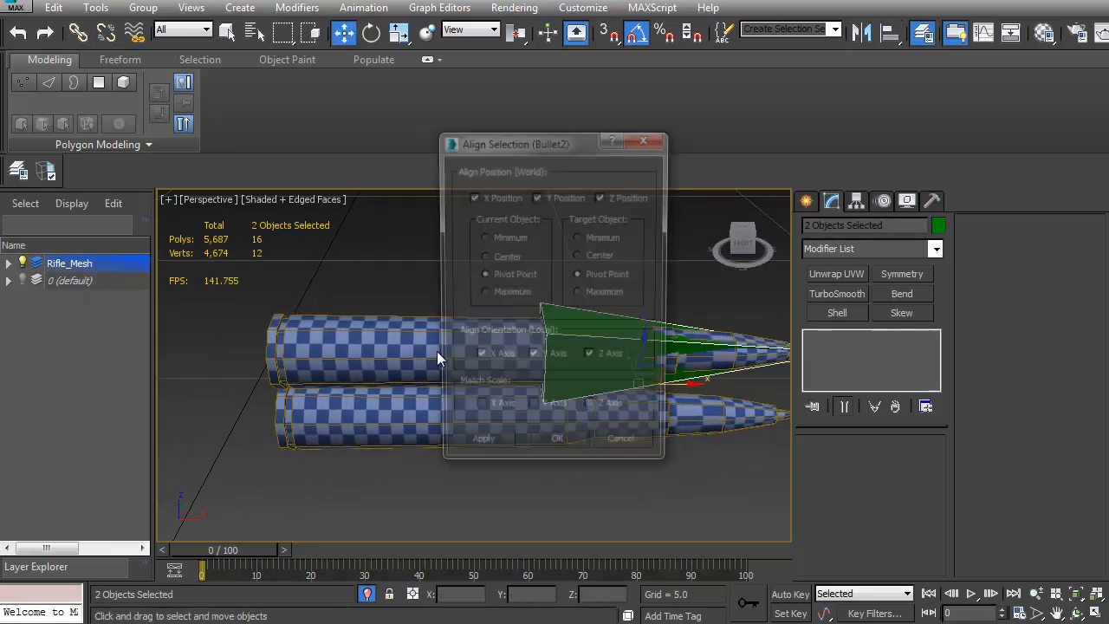
{"action": "left_click_drag", "start_coordinate": [572, 144], "coordinate": [903, 142]}
{"action": "left_click", "coordinate": [823, 358]}
{"action": "left_click", "coordinate": [884, 359]}
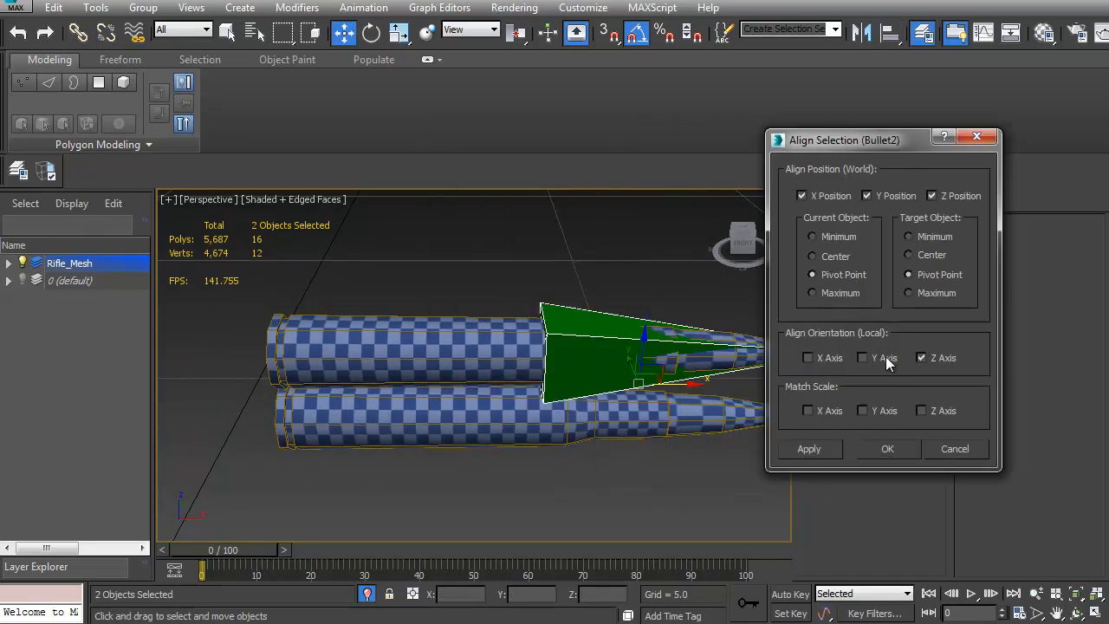
{"action": "left_click", "coordinate": [845, 198]}
{"action": "left_click", "coordinate": [934, 196]}
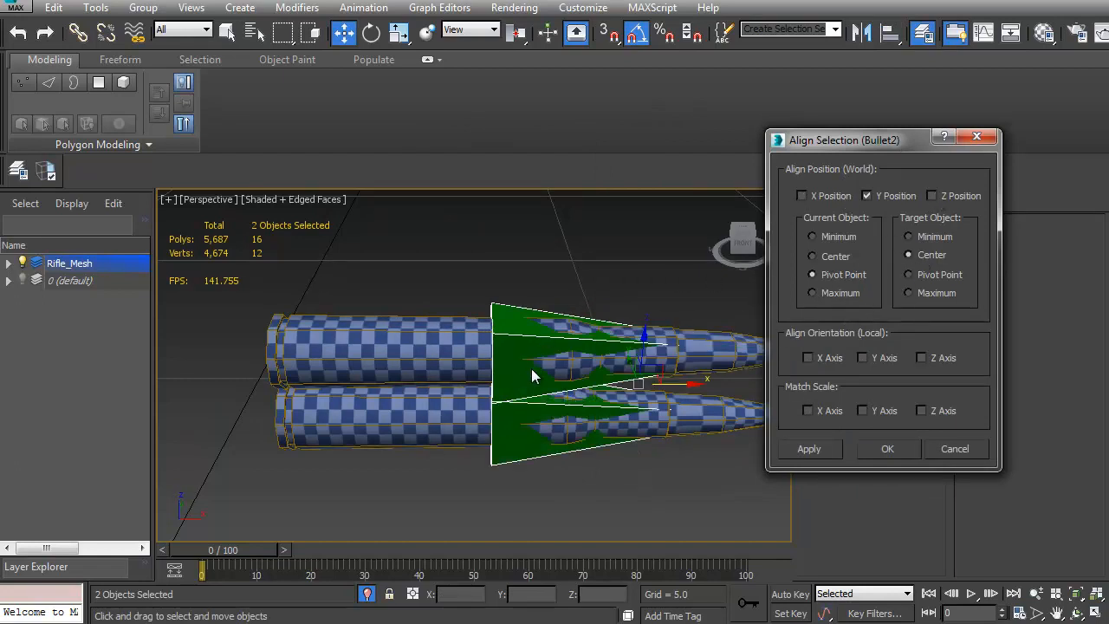
{"action": "left_click", "coordinate": [888, 449]}
Undo the last change and align both bullet pyramids' pivots to the upper bullet mesh's center in X position only
{"action": "key", "text": "ctrl+z"}
{"action": "key", "text": "alt+a"}
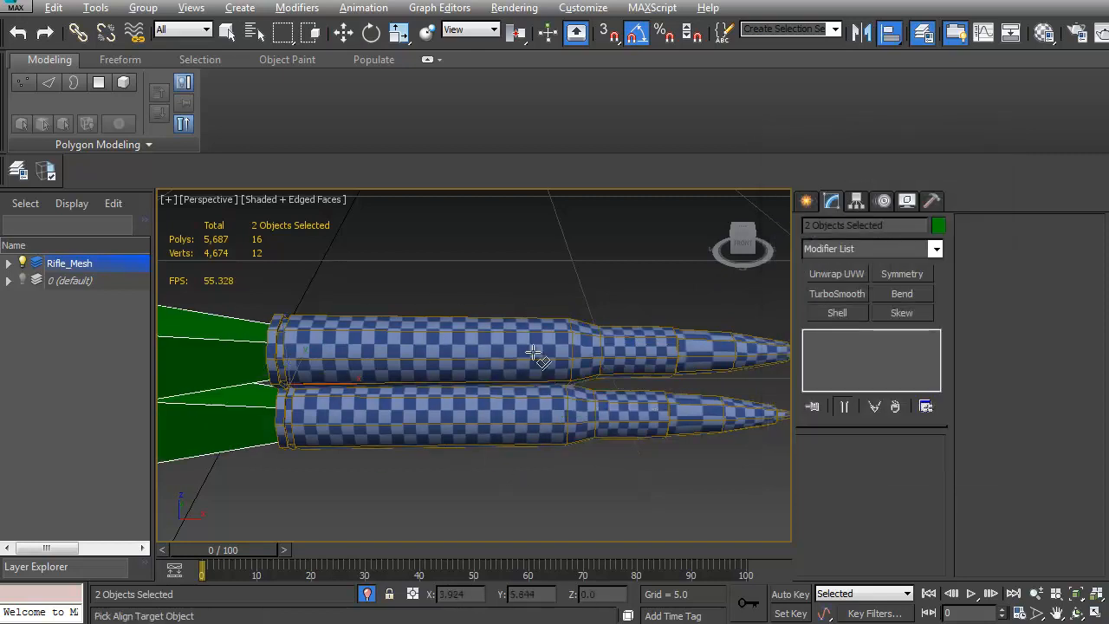
{"action": "left_click", "coordinate": [532, 352]}
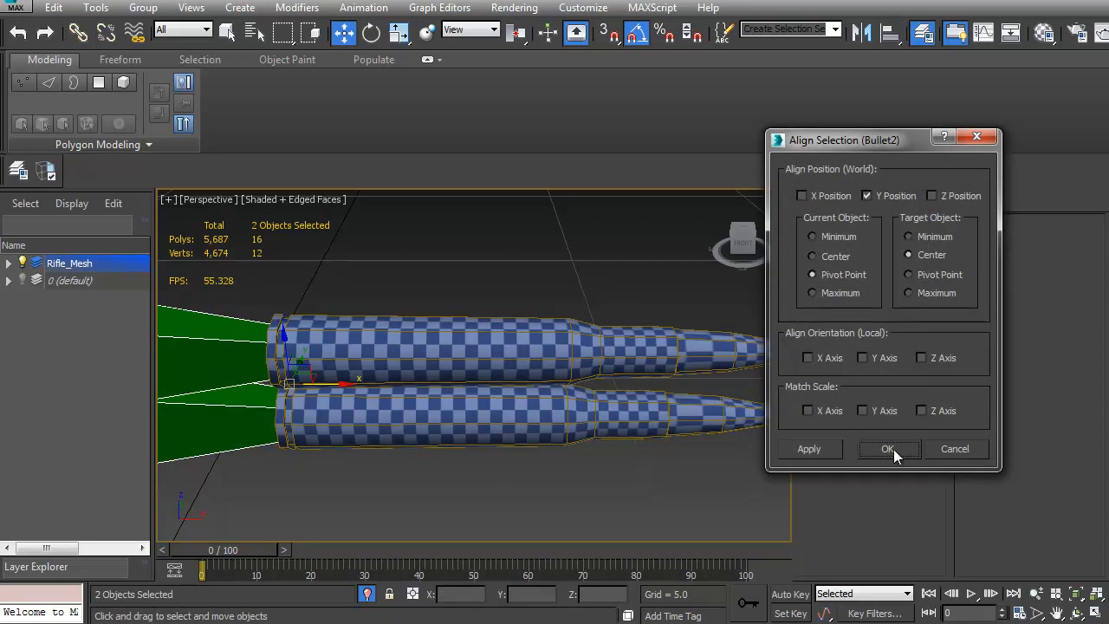
{"action": "left_click", "coordinate": [867, 195]}
{"action": "left_click", "coordinate": [801, 196]}
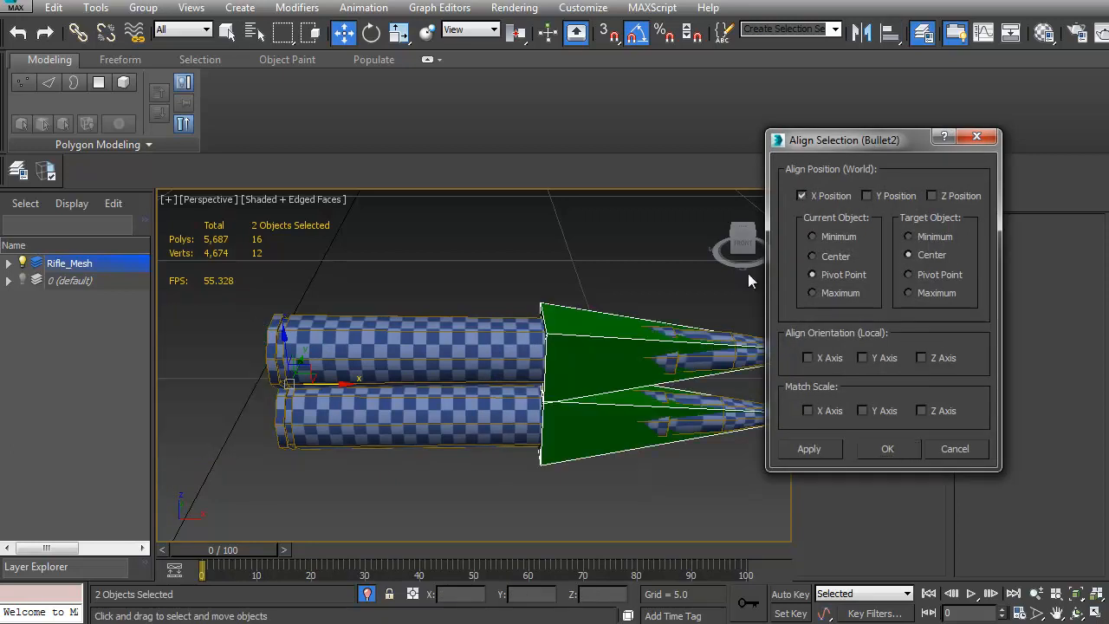
{"action": "left_click", "coordinate": [889, 449]}
Inspect the two bullet bones from several angles and exit isolation to show the whole rifle with all its bones
{"action": "middle_click_drag", "start_coordinate": [608, 418], "coordinate": [503, 395]}
{"action": "middle_click_drag", "start_coordinate": [500, 339], "coordinate": [609, 351]}
{"action": "middle_click_drag", "start_coordinate": [484, 345], "coordinate": [475, 382]}
{"action": "left_click_drag", "start_coordinate": [709, 373], "coordinate": [704, 404]}
{"action": "middle_click_drag", "start_coordinate": [698, 404], "coordinate": [540, 384], "text": "alt"}
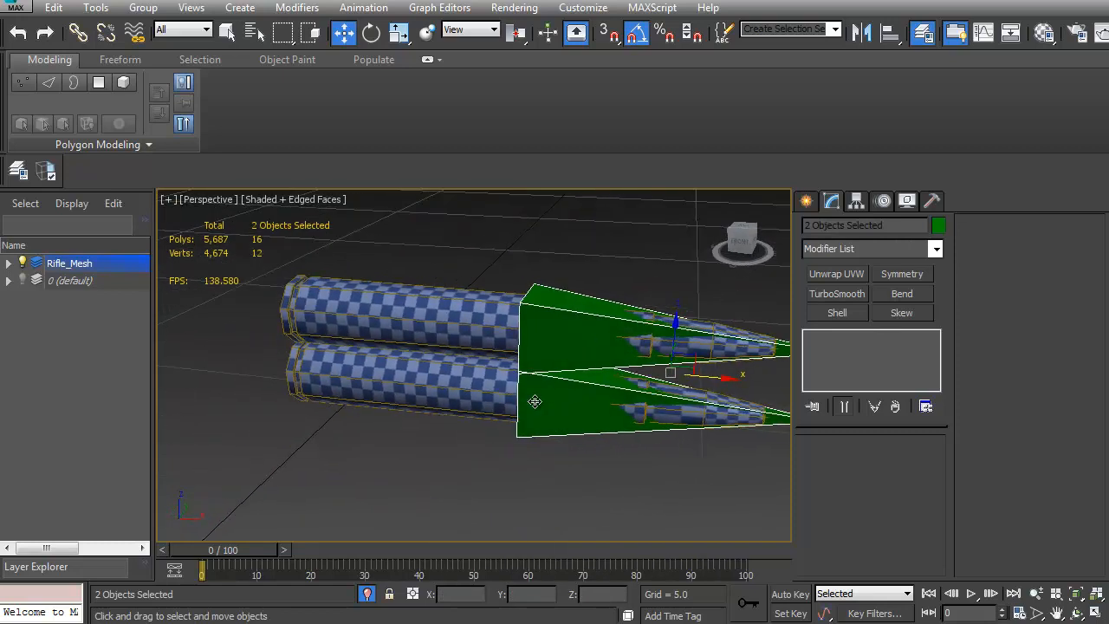
{"action": "left_click", "coordinate": [366, 594]}
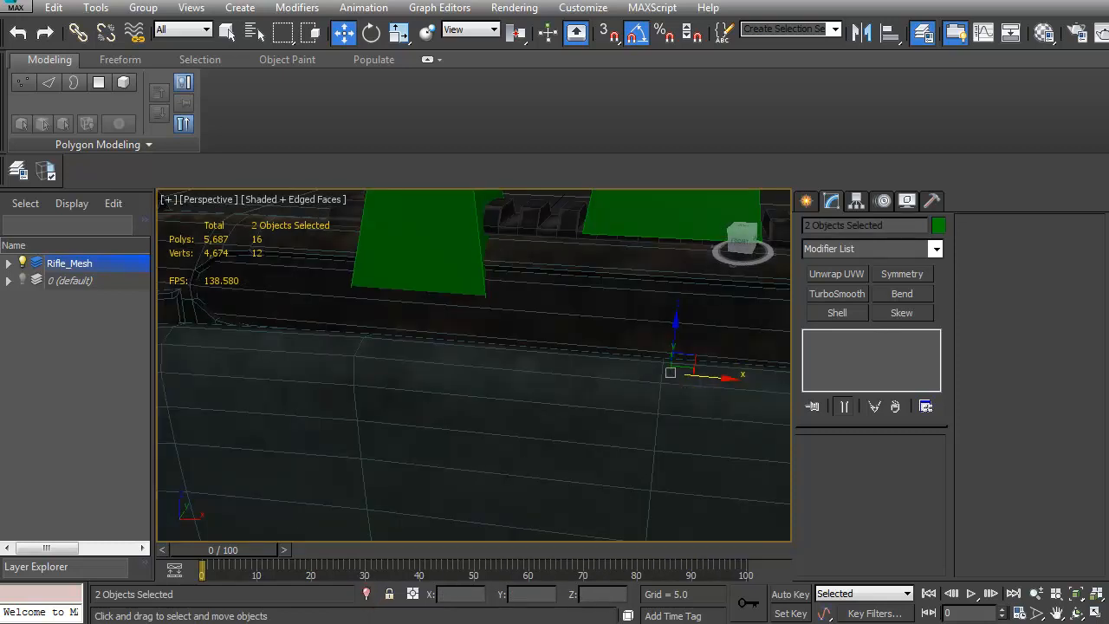
{"action": "scroll", "coordinate": [579, 484], "scroll_direction": "down", "scroll_amount": 5}
{"action": "middle_click_drag", "start_coordinate": [578, 484], "coordinate": [494, 421], "text": "alt"}
Rotate only b_Bolt's object, not its pivot, so its pyramid points forward along the barrel
{"action": "left_click", "coordinate": [501, 406]}
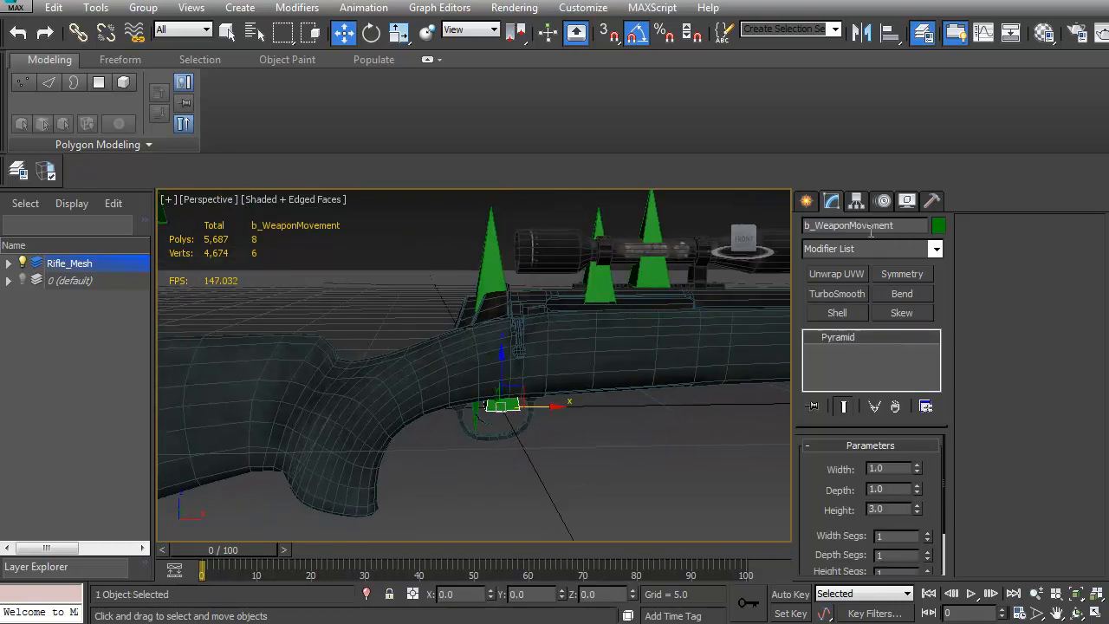
{"action": "middle_click_drag", "start_coordinate": [642, 339], "coordinate": [612, 374]}
{"action": "left_click", "coordinate": [569, 315]}
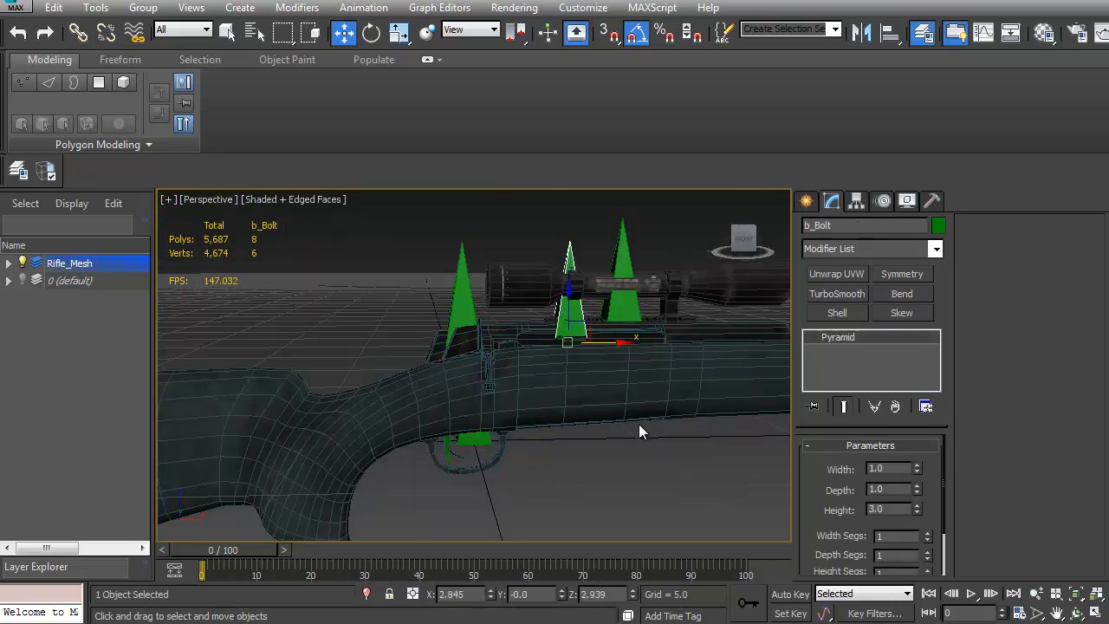
{"action": "middle_click_drag", "start_coordinate": [615, 417], "coordinate": [604, 371], "text": "alt"}
{"action": "middle_click_drag", "start_coordinate": [604, 371], "coordinate": [597, 390]}
{"action": "scroll", "coordinate": [601, 372], "scroll_direction": "up", "scroll_amount": 5}
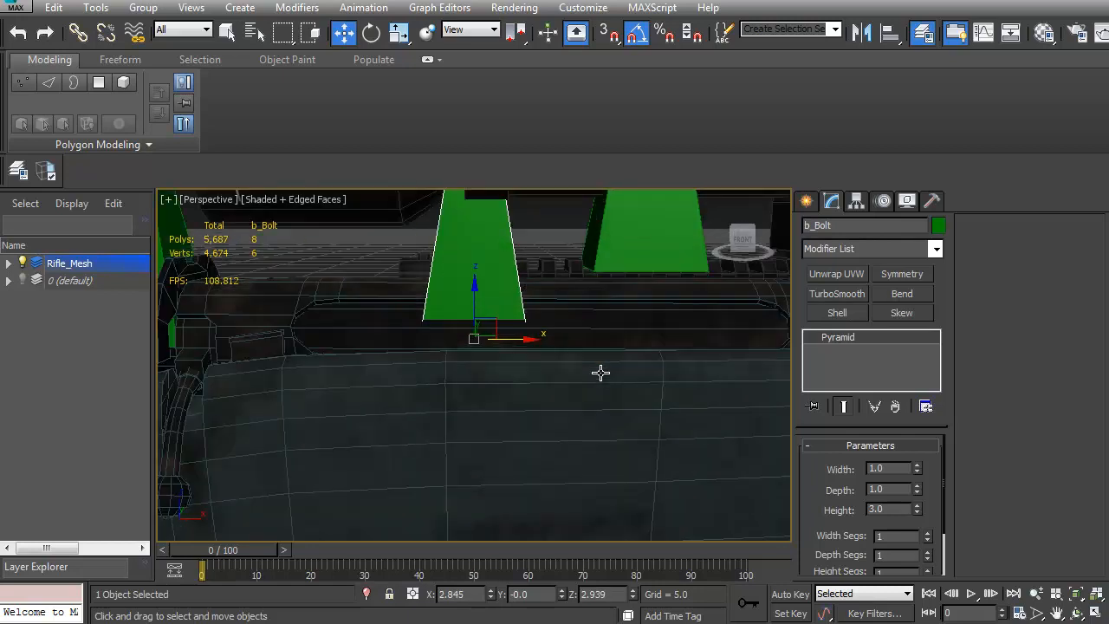
{"action": "left_click", "coordinate": [856, 201]}
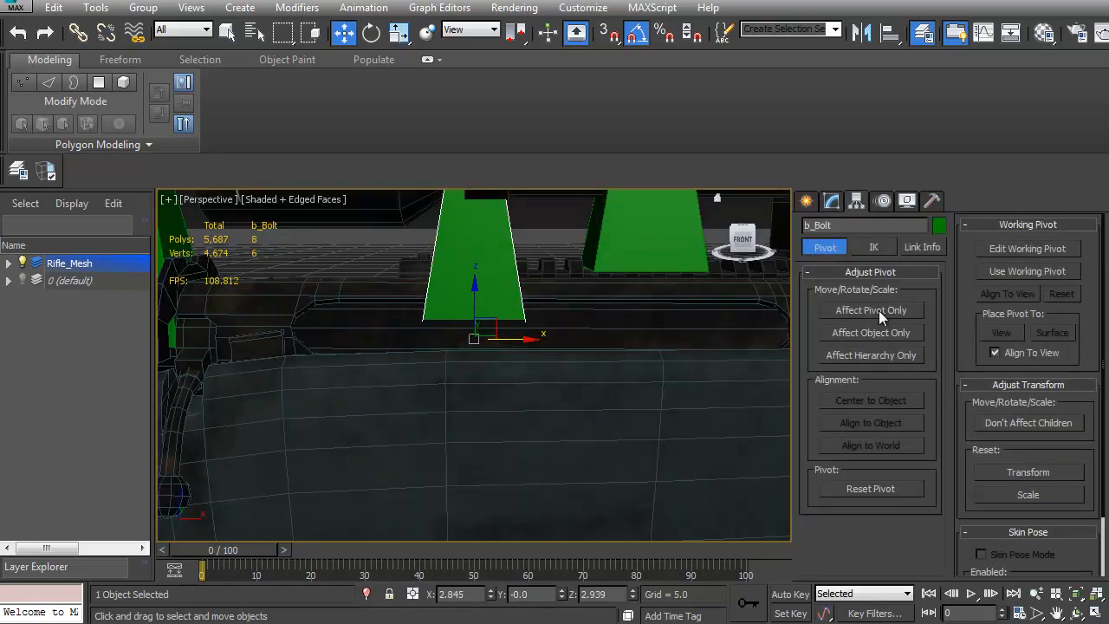
{"action": "left_click", "coordinate": [875, 332]}
{"action": "key", "text": "e"}
{"action": "left_click_drag", "start_coordinate": [536, 314], "coordinate": [577, 336]}
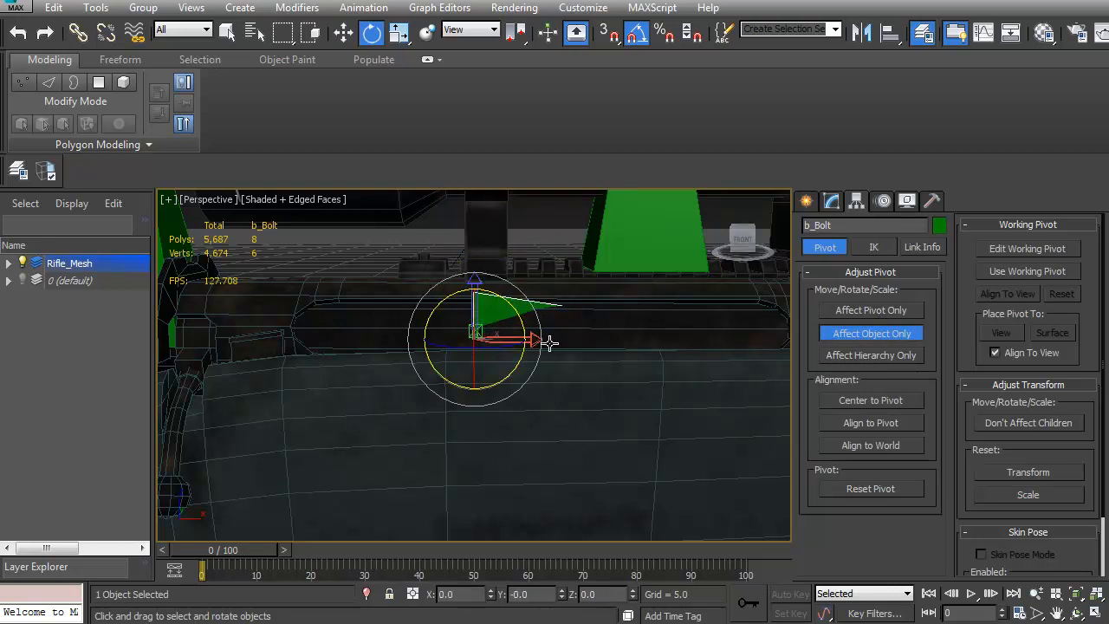
Set the b_Bolt pyramid's width to 0.27 and its depth to 2.6
{"action": "middle_click_drag", "start_coordinate": [567, 341], "coordinate": [615, 367], "text": "alt"}
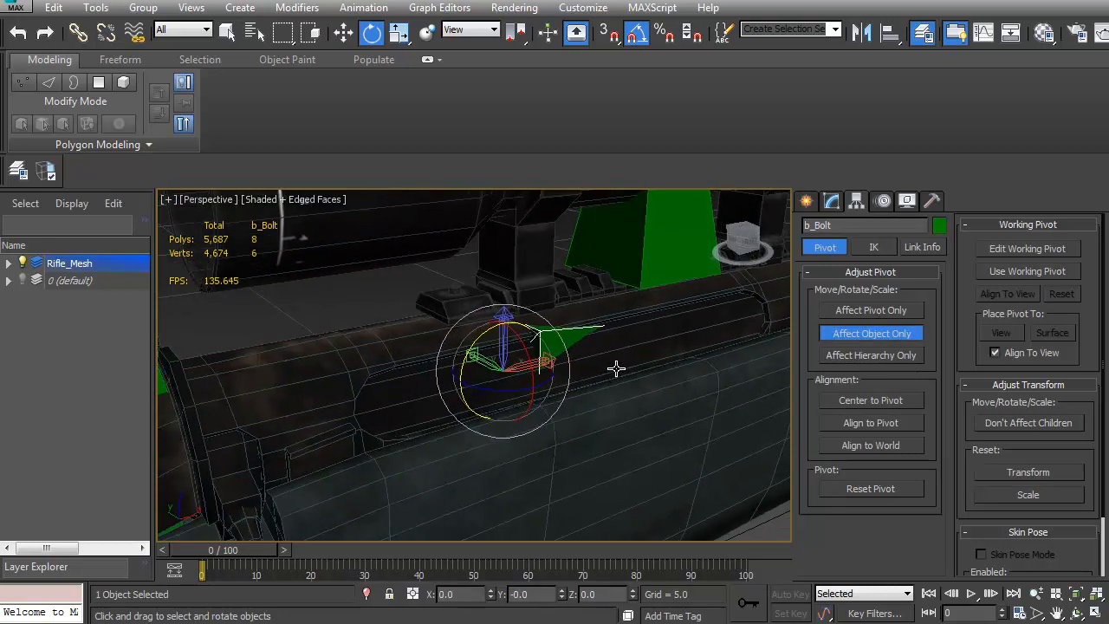
{"action": "left_click", "coordinate": [832, 202]}
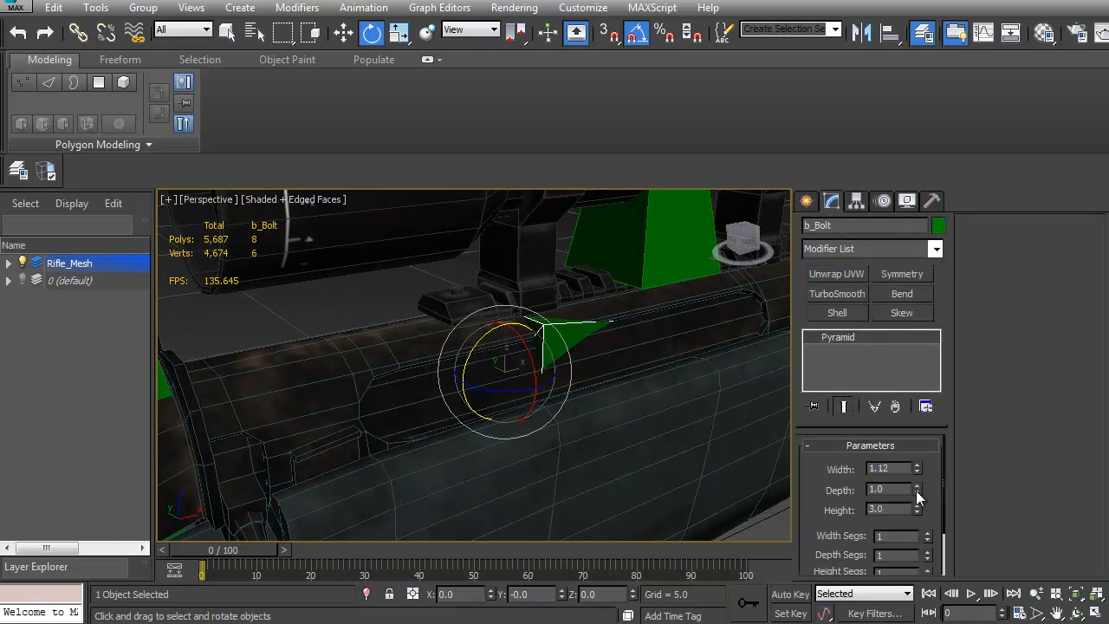
{"action": "left_click_drag", "start_coordinate": [916, 486], "coordinate": [899, 346]}
{"action": "left_click_drag", "start_coordinate": [918, 466], "coordinate": [917, 523]}
{"action": "middle_click_drag", "start_coordinate": [607, 372], "coordinate": [570, 384], "text": "alt"}
{"action": "middle_click_drag", "start_coordinate": [658, 360], "coordinate": [572, 369], "text": "alt"}
Rotate only b_BoltLock's object so its pyramid points backward toward the stock, and shorten the pyramid's height
{"action": "left_click", "coordinate": [507, 309]}
{"action": "middle_click_drag", "start_coordinate": [507, 310], "coordinate": [527, 402], "text": "alt"}
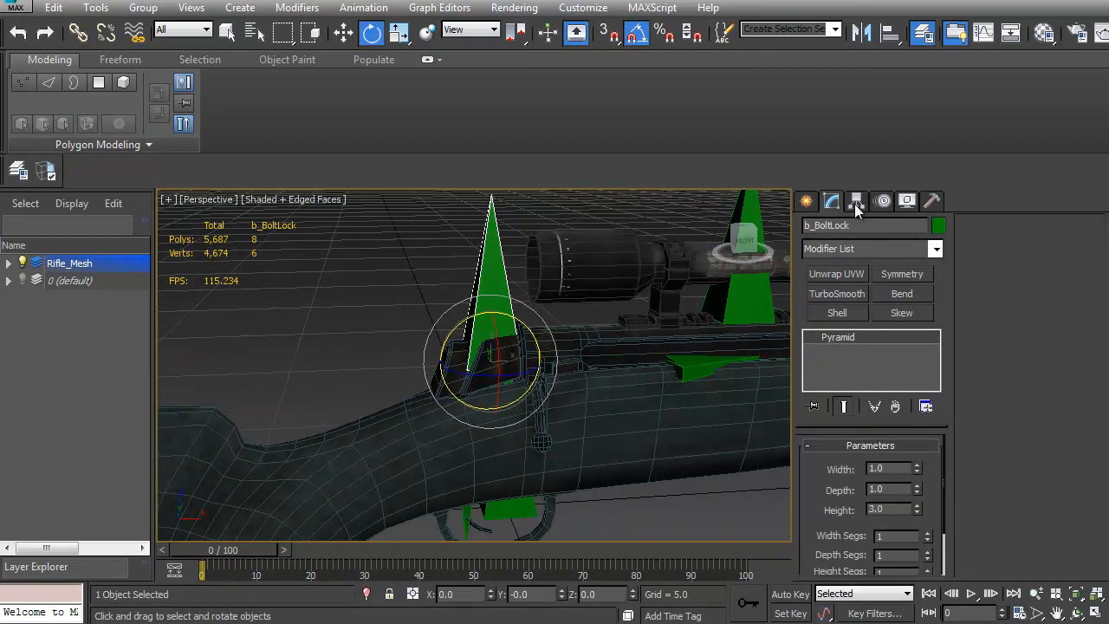
{"action": "middle_click_drag", "start_coordinate": [693, 355], "coordinate": [641, 367], "text": "alt"}
{"action": "left_click", "coordinate": [634, 370]}
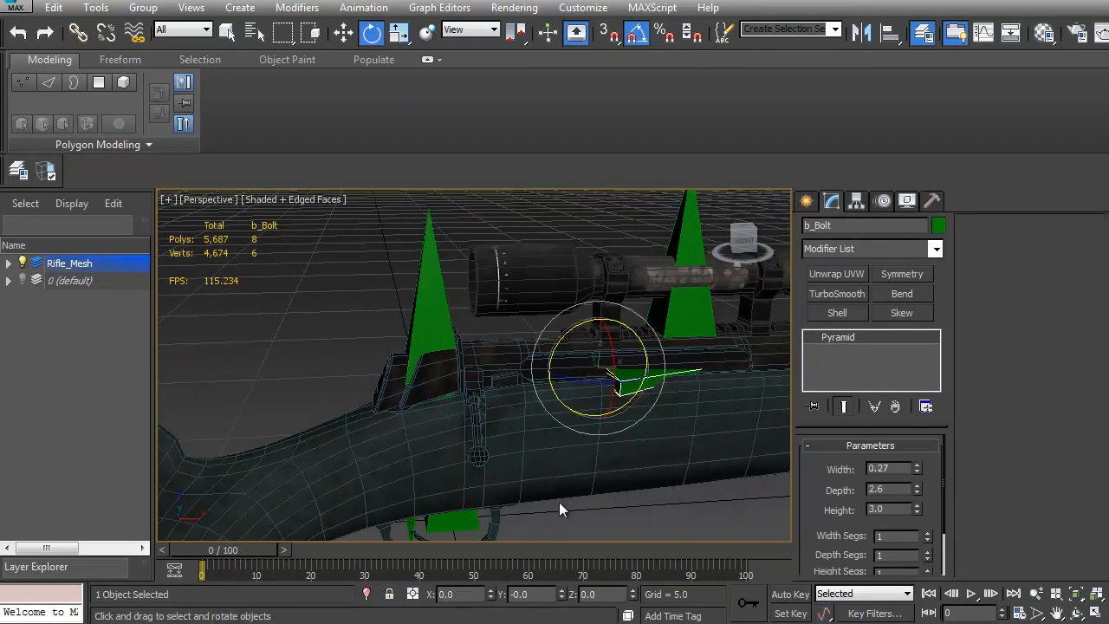
{"action": "left_click", "coordinate": [419, 315]}
{"action": "left_click", "coordinate": [858, 202]}
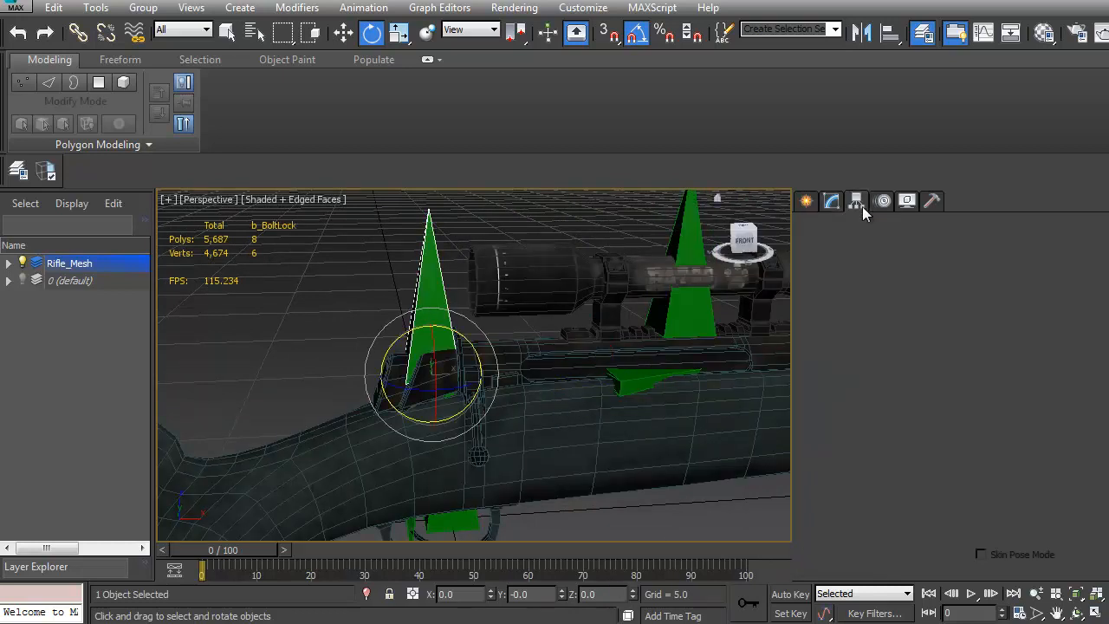
{"action": "left_click", "coordinate": [868, 333]}
{"action": "left_click_drag", "start_coordinate": [407, 334], "coordinate": [347, 386]}
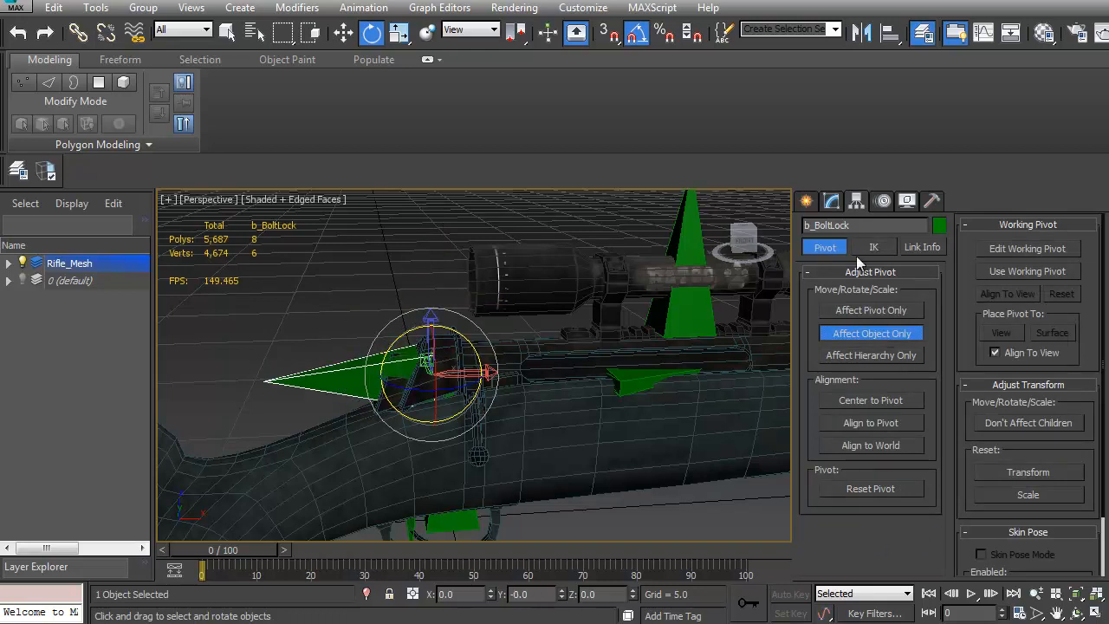
{"action": "left_click", "coordinate": [832, 201]}
{"action": "left_click_drag", "start_coordinate": [916, 509], "coordinate": [919, 544]}
Rotate only the object of b_WeaponMovement, near the trigger guard, so its pyramid points forward
{"action": "middle_click_drag", "start_coordinate": [674, 429], "coordinate": [563, 341]}
{"action": "left_click", "coordinate": [449, 416]}
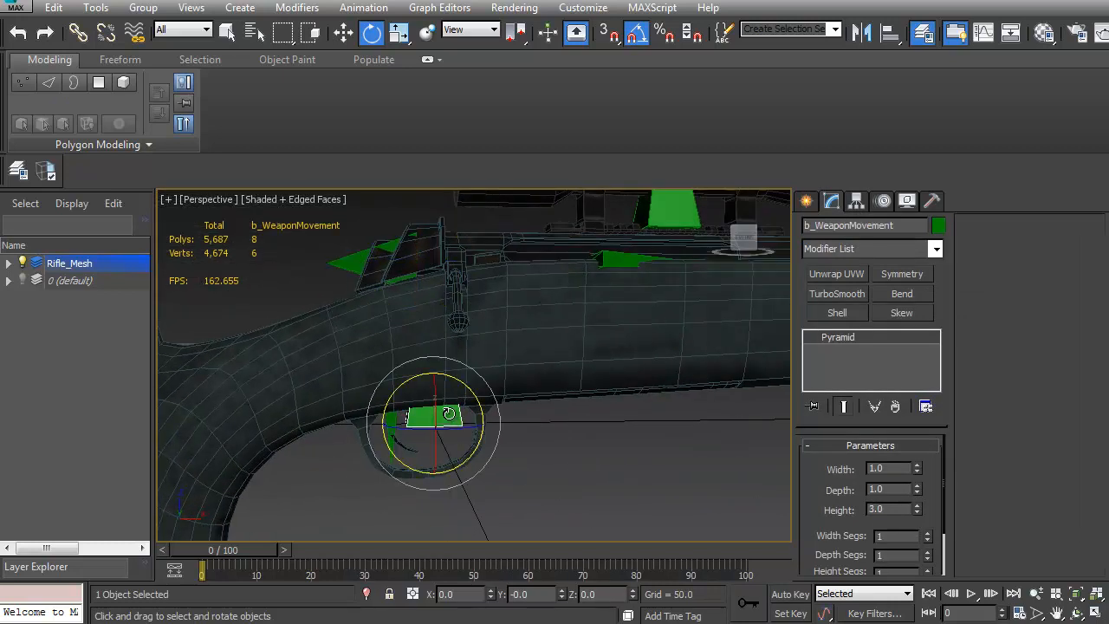
{"action": "left_click", "coordinate": [856, 202]}
{"action": "left_click", "coordinate": [880, 334]}
{"action": "left_click_drag", "start_coordinate": [453, 385], "coordinate": [583, 416]}
Rotate only b_WeaponRoot's object 90 degrees about Y so its pyramid points forward, and leave object-only adjustment
{"action": "scroll", "coordinate": [519, 411], "scroll_direction": "down", "scroll_amount": 5}
{"action": "middle_click_drag", "start_coordinate": [583, 416], "coordinate": [408, 286]}
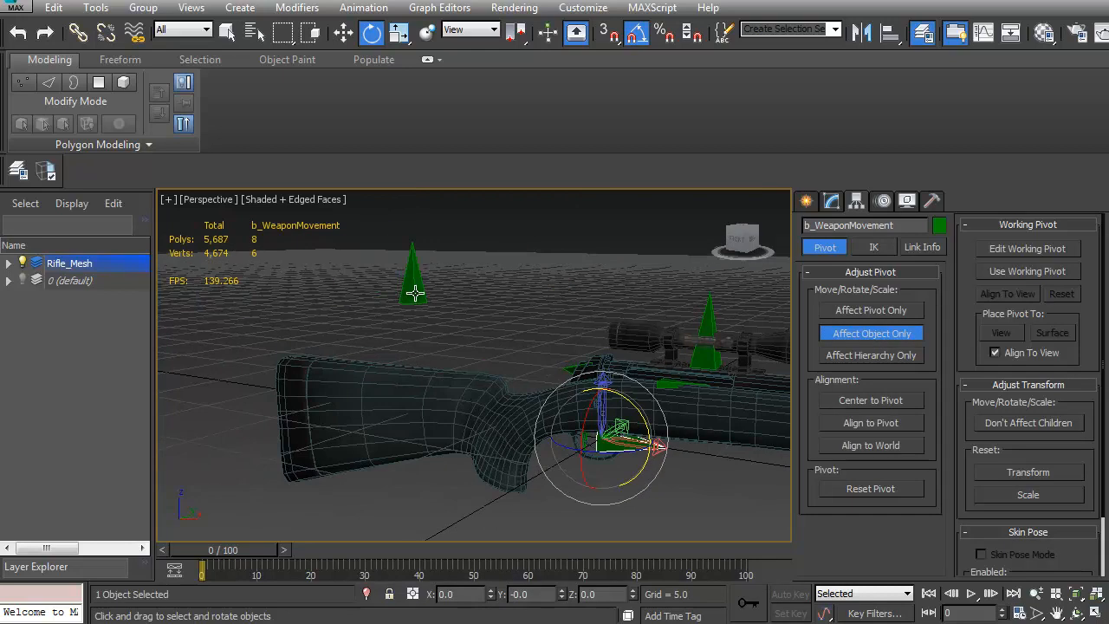
{"action": "left_click", "coordinate": [414, 282]}
{"action": "left_click_drag", "start_coordinate": [445, 272], "coordinate": [503, 325]}
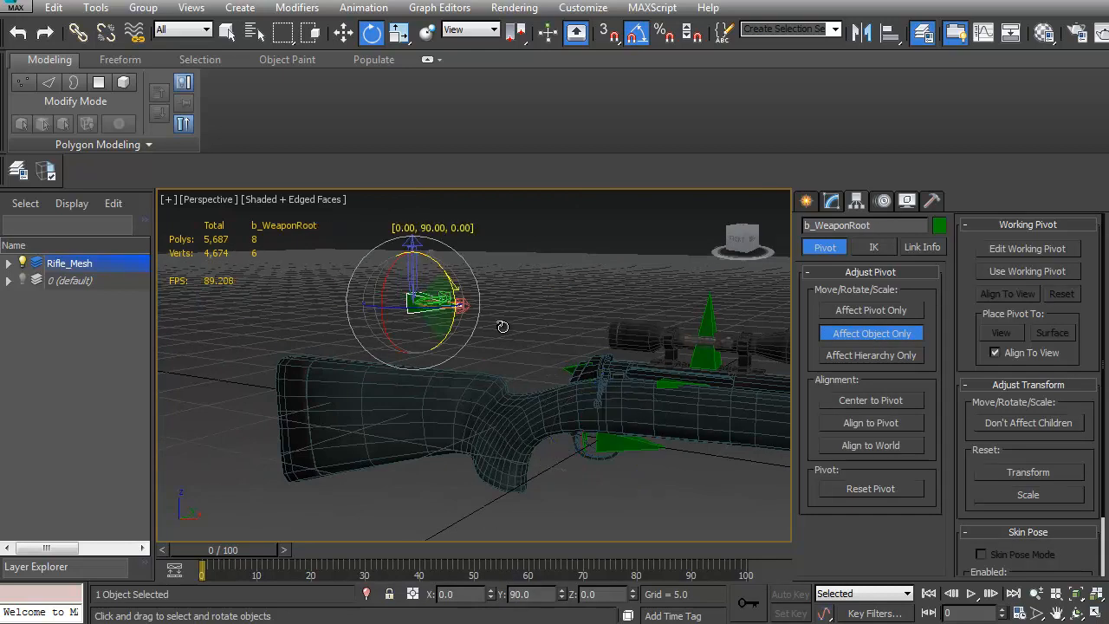
{"action": "middle_click_drag", "start_coordinate": [468, 329], "coordinate": [460, 382], "text": "alt"}
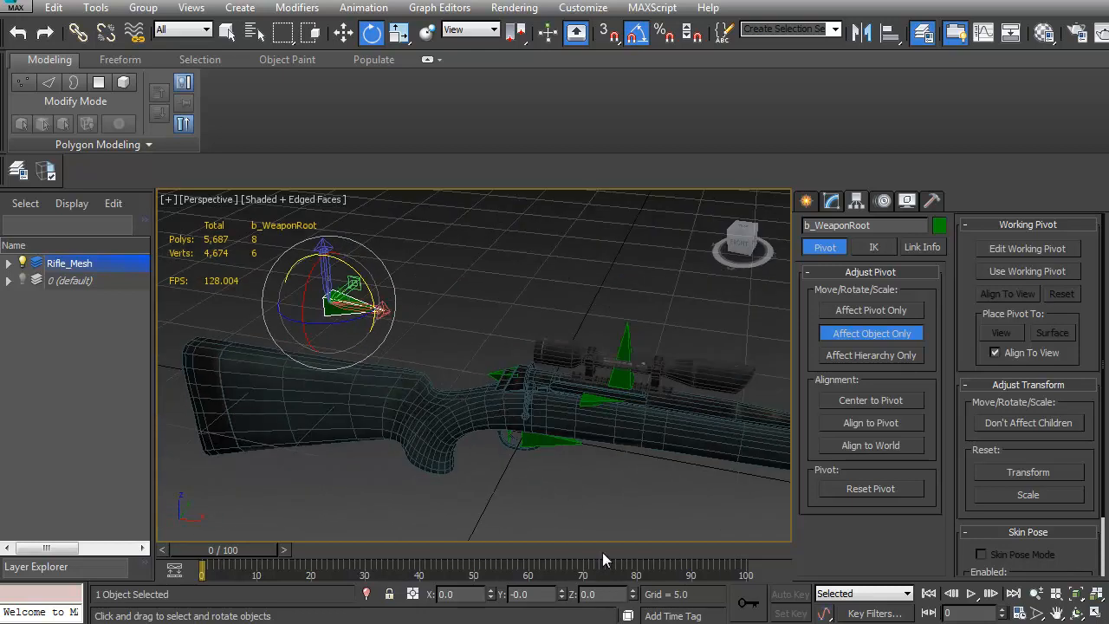
{"action": "middle_click_drag", "start_coordinate": [568, 432], "coordinate": [747, 405], "text": "alt"}
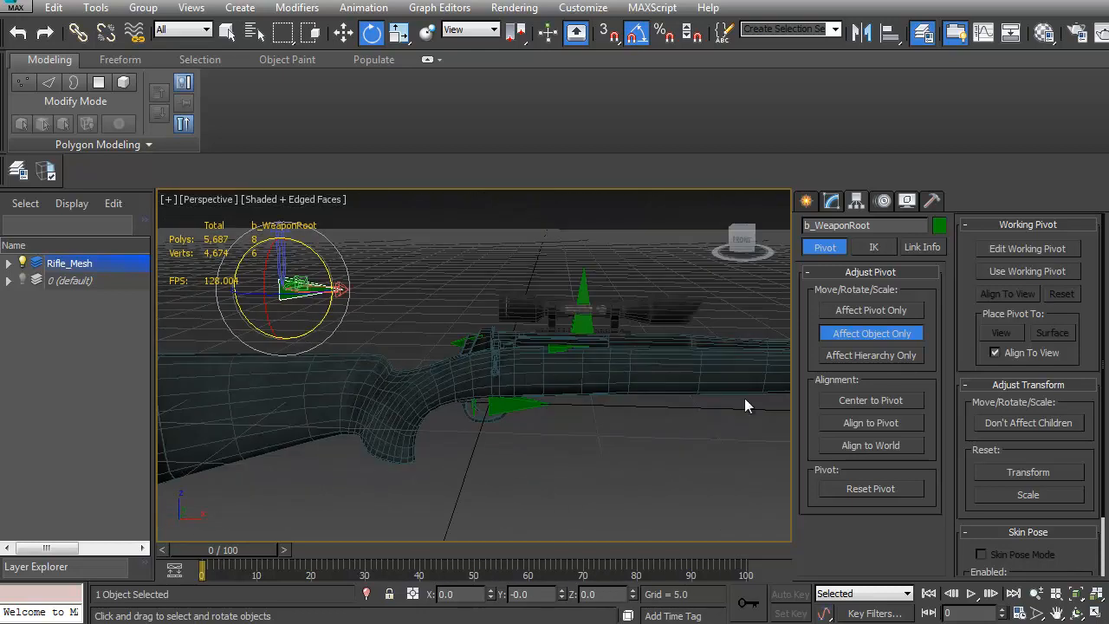
{"action": "left_click", "coordinate": [876, 334]}
Clone b_Scope to a spot below the rifle body as a copy named b_Mag
{"action": "left_click", "coordinate": [584, 320]}
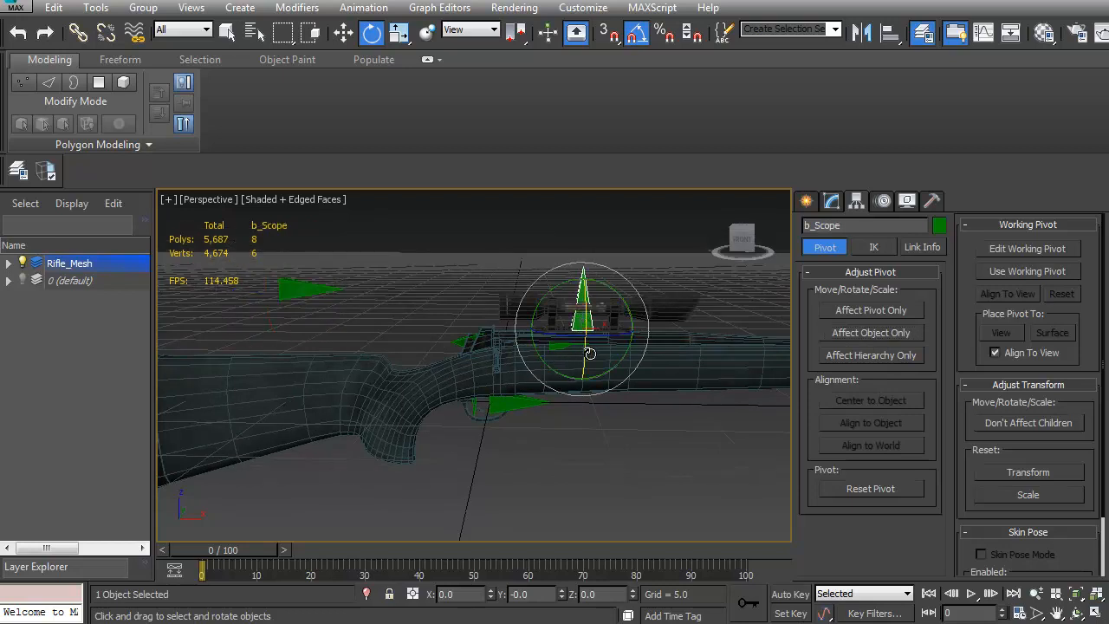
{"action": "key", "text": "w"}
{"action": "left_click_drag", "start_coordinate": [588, 354], "coordinate": [639, 454], "text": "shift"}
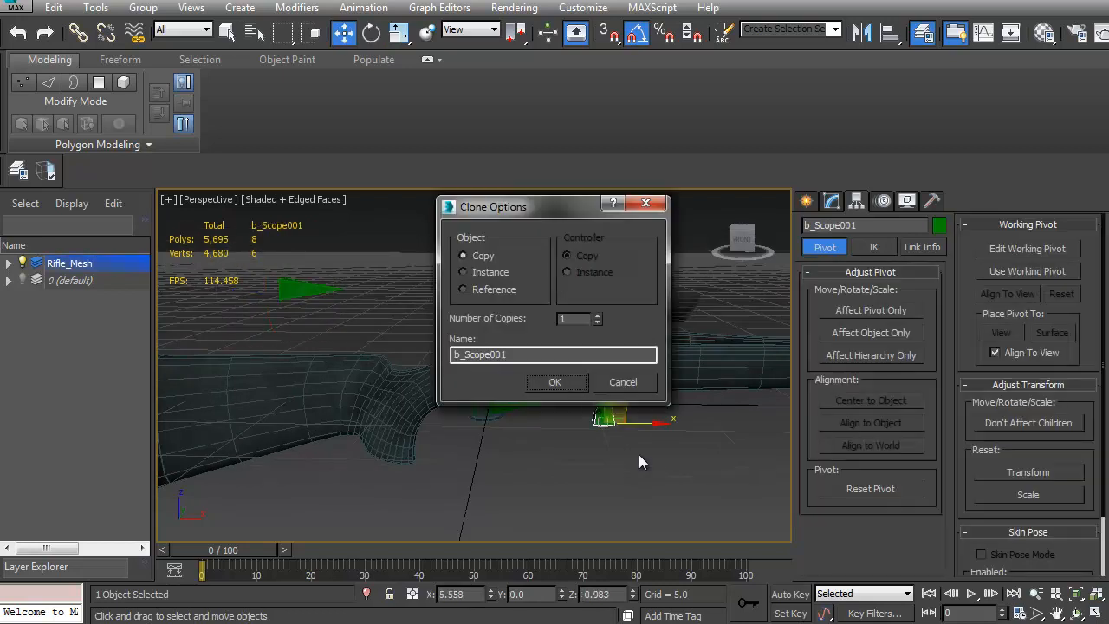
{"action": "double_click", "coordinate": [483, 354]}
{"action": "type", "text": "b_Mag"}
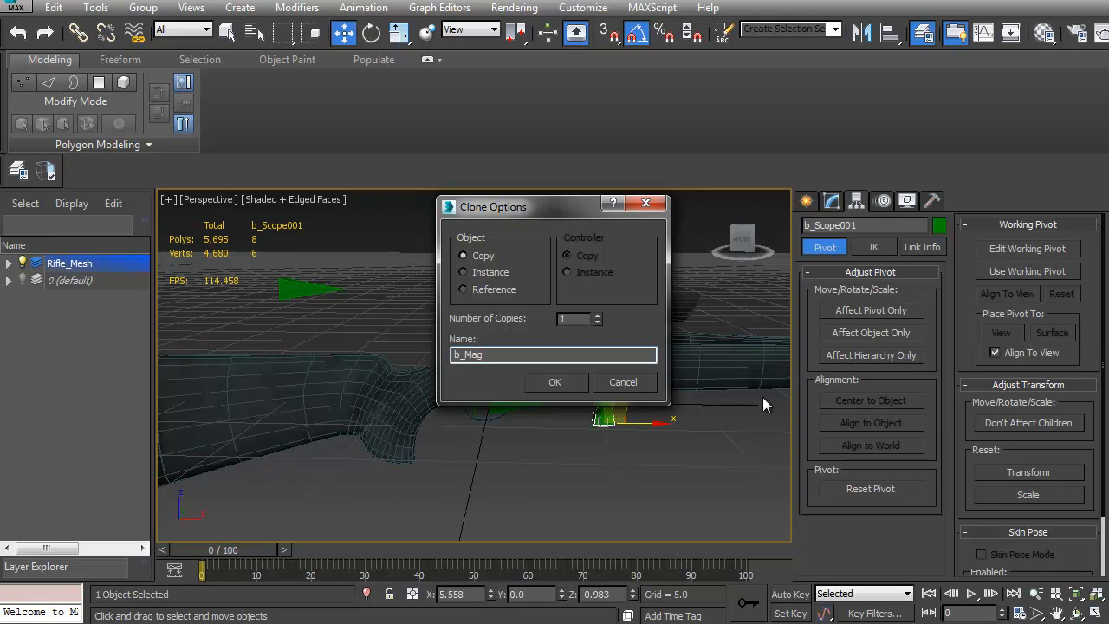
{"action": "left_click", "coordinate": [559, 382]}
In the front wireframe view, move b_Mag up and back to about X 5.087, Z -0.22, beneath the bullet tips
{"action": "scroll", "coordinate": [563, 390], "scroll_direction": "up", "scroll_amount": 5}
{"action": "middle_click_drag", "start_coordinate": [588, 389], "coordinate": [545, 352], "text": "alt"}
{"action": "middle_click_drag", "start_coordinate": [525, 391], "coordinate": [557, 375]}
{"action": "left_click", "coordinate": [544, 357]}
{"action": "left_click", "coordinate": [620, 392]}
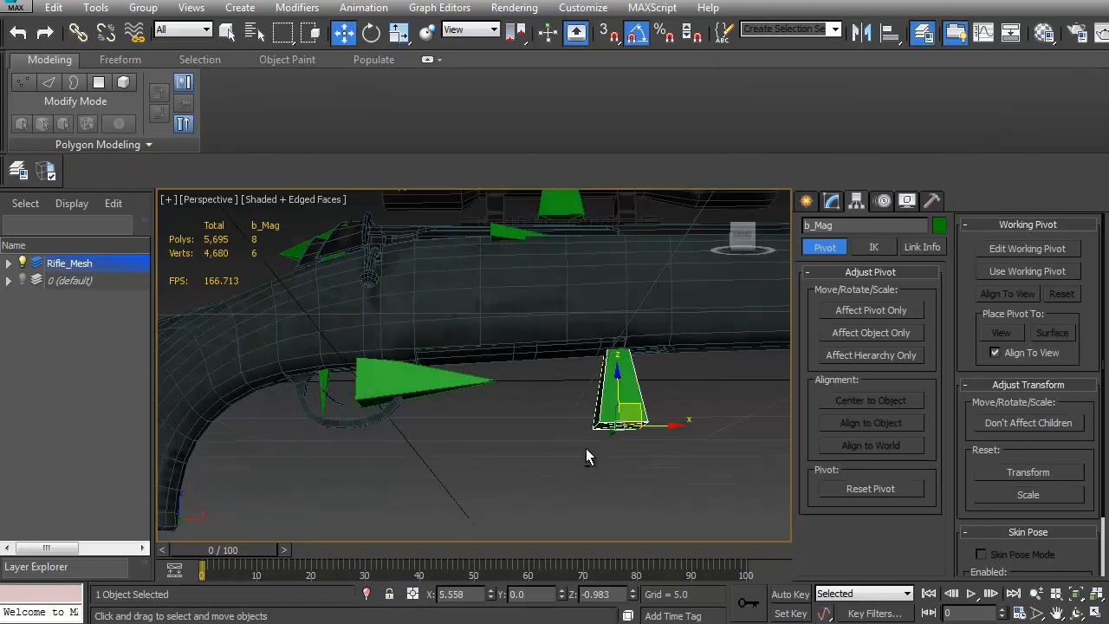
{"action": "key", "text": "v"}
{"action": "key", "text": "f"}
{"action": "middle_click_drag", "start_coordinate": [529, 404], "coordinate": [526, 325]}
{"action": "key", "text": "F3"}
{"action": "middle_click_drag", "start_coordinate": [566, 361], "coordinate": [573, 360]}
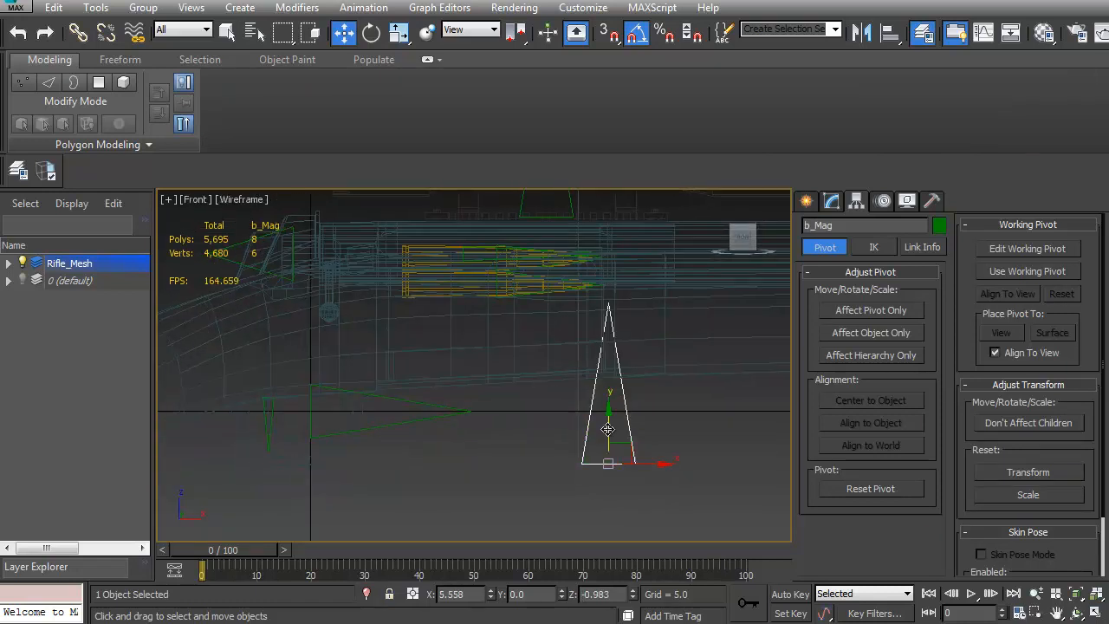
{"action": "mouse_move", "coordinate": [624, 446]}
{"action": "left_mouse_down"}
{"action": "mouse_move", "coordinate": [555, 366]}
{"action": "mouse_move", "coordinate": [603, 405]}
{"action": "left_mouse_up"}
{"action": "middle_click_drag", "start_coordinate": [545, 423], "coordinate": [556, 449]}
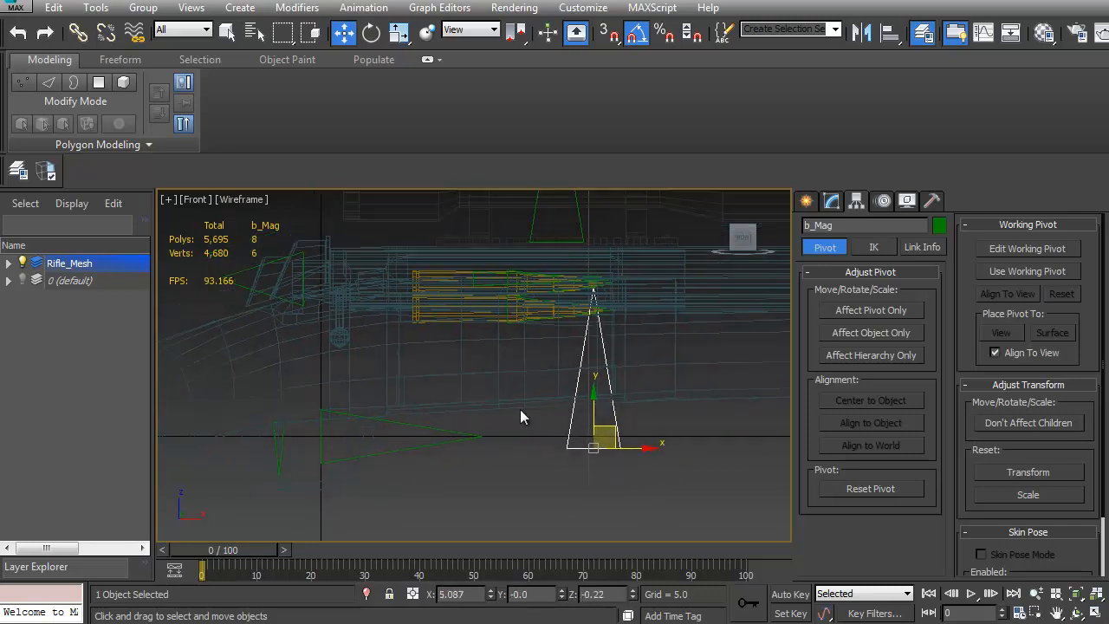
Align b_Mag's pivot point to the center of Bullet1 in X, Y and Z position
{"action": "scroll", "coordinate": [512, 390], "scroll_direction": "up", "scroll_amount": 5}
{"action": "middle_click_drag", "start_coordinate": [514, 371], "coordinate": [502, 448]}
{"action": "scroll", "coordinate": [490, 386], "scroll_direction": "down", "scroll_amount": 5}
{"action": "key", "text": "alt+a"}
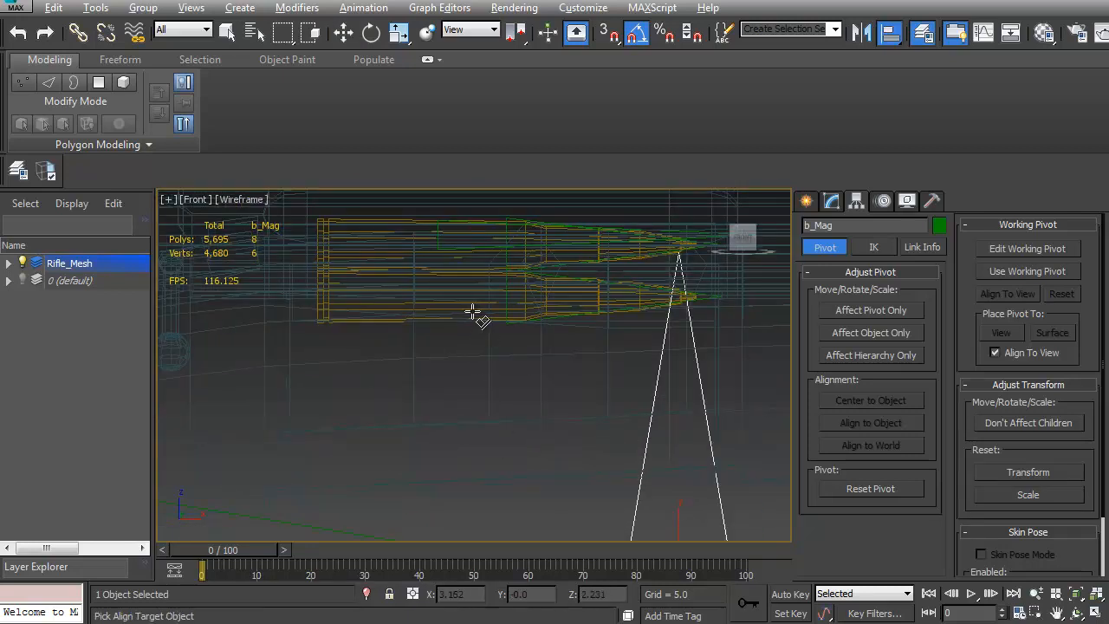
{"action": "left_click", "coordinate": [477, 315]}
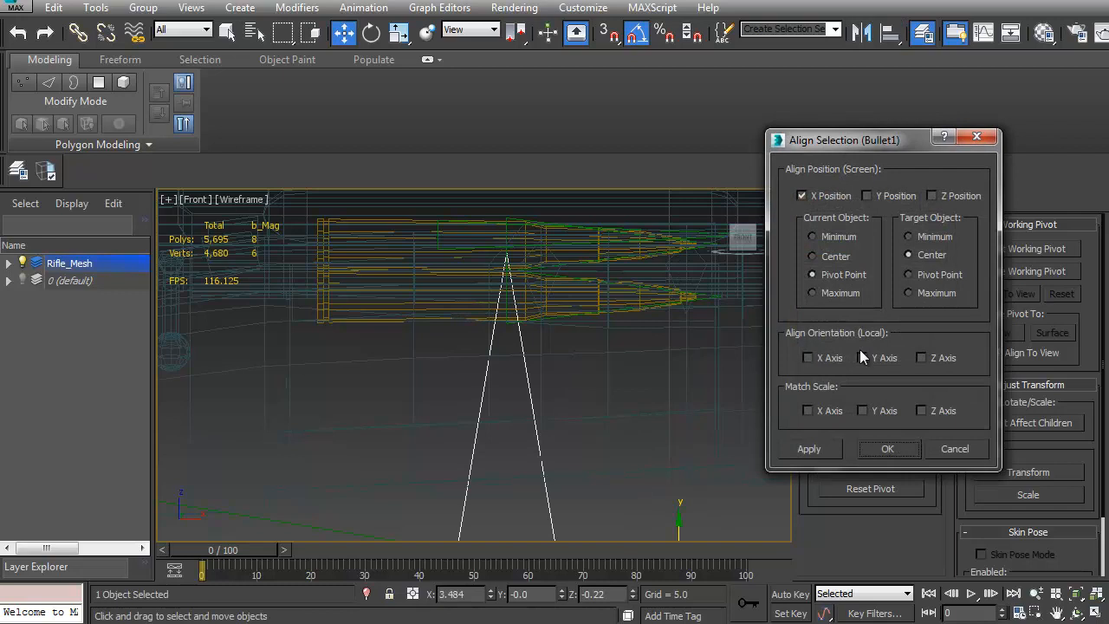
{"action": "left_click", "coordinate": [867, 196]}
{"action": "left_click", "coordinate": [940, 197]}
{"action": "left_click", "coordinate": [888, 448]}
Lower b_Mag vertically to about Z 1.719, just beneath the bullets
{"action": "scroll", "coordinate": [712, 374], "scroll_direction": "down", "scroll_amount": 4}
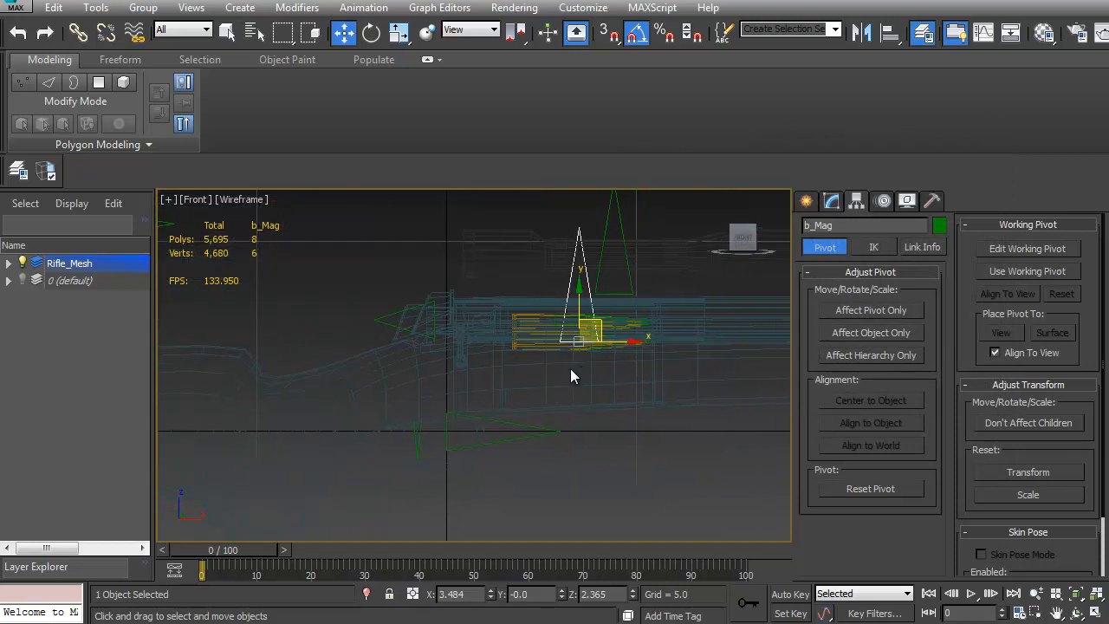
{"action": "scroll", "coordinate": [581, 366], "scroll_direction": "up", "scroll_amount": 2}
{"action": "scroll", "coordinate": [558, 350], "scroll_direction": "up", "scroll_amount": 1}
{"action": "left_click_drag", "start_coordinate": [590, 280], "coordinate": [591, 382]}
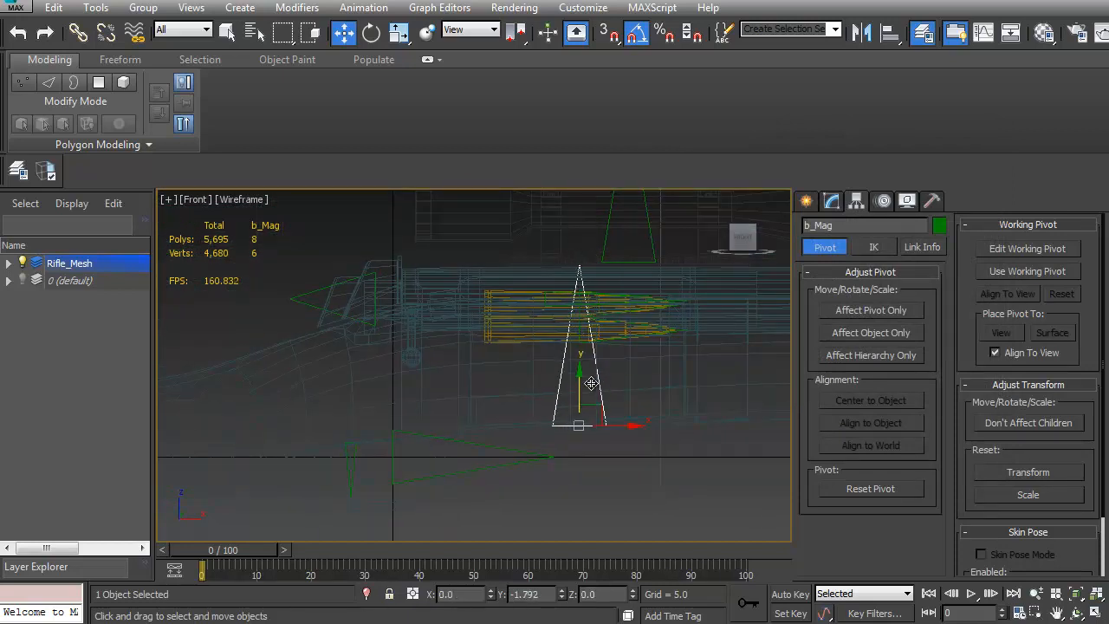
{"action": "left_click_drag", "start_coordinate": [591, 383], "coordinate": [591, 322]}
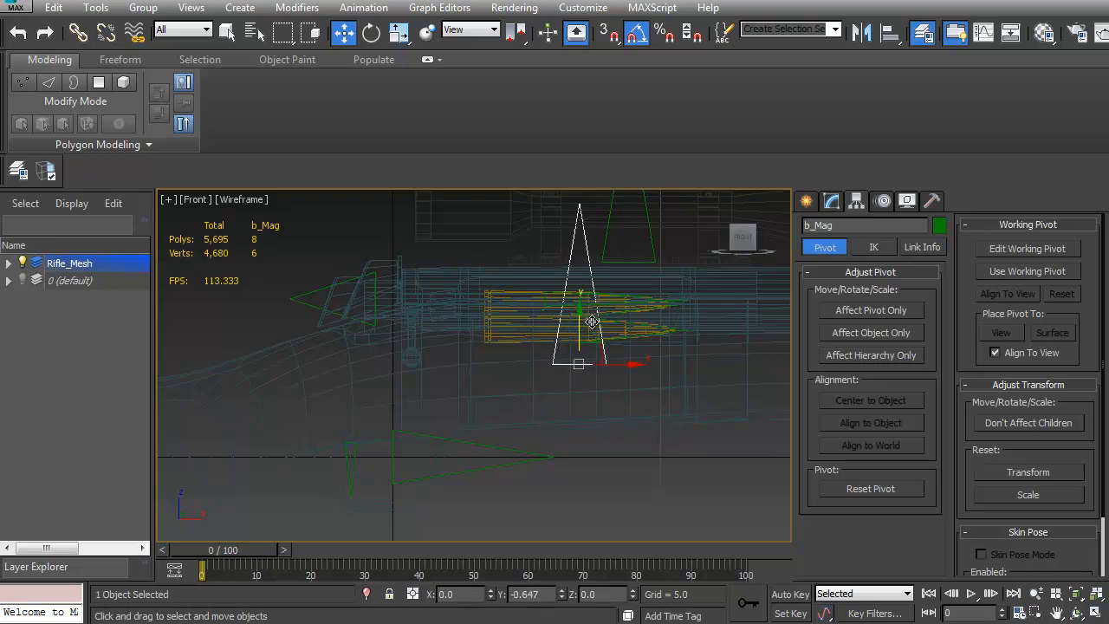
{"action": "left_click_drag", "start_coordinate": [592, 321], "coordinate": [592, 321]}
{"action": "middle_click_drag", "start_coordinate": [592, 321], "coordinate": [573, 318]}
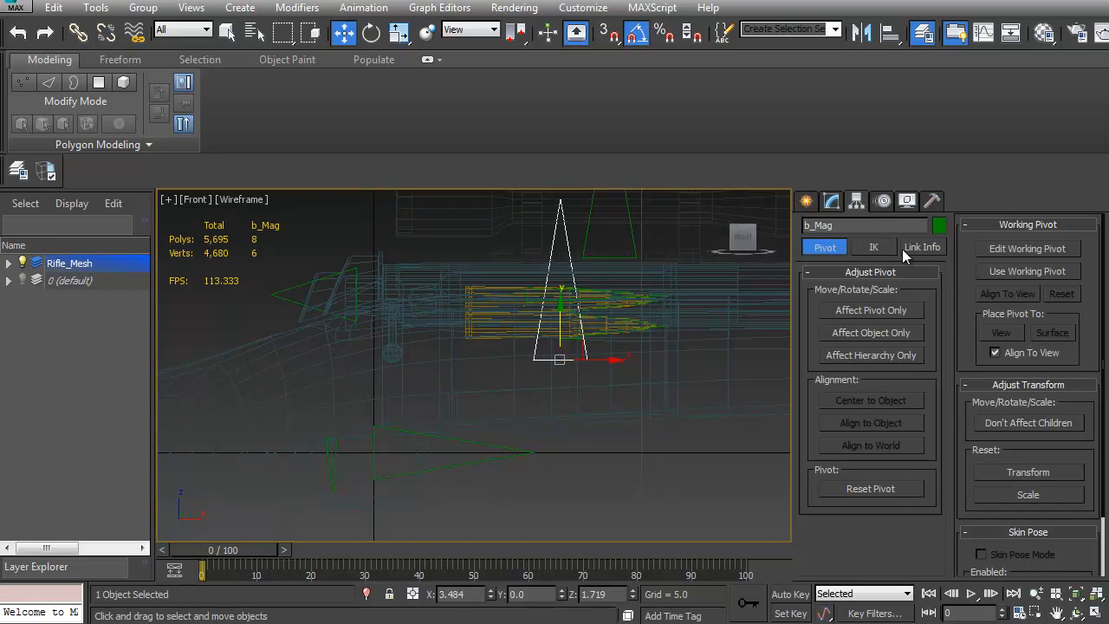
Rotate only b_Mag's object 180 degrees so its pyramid points down from the rifle body
{"action": "left_click", "coordinate": [872, 333]}
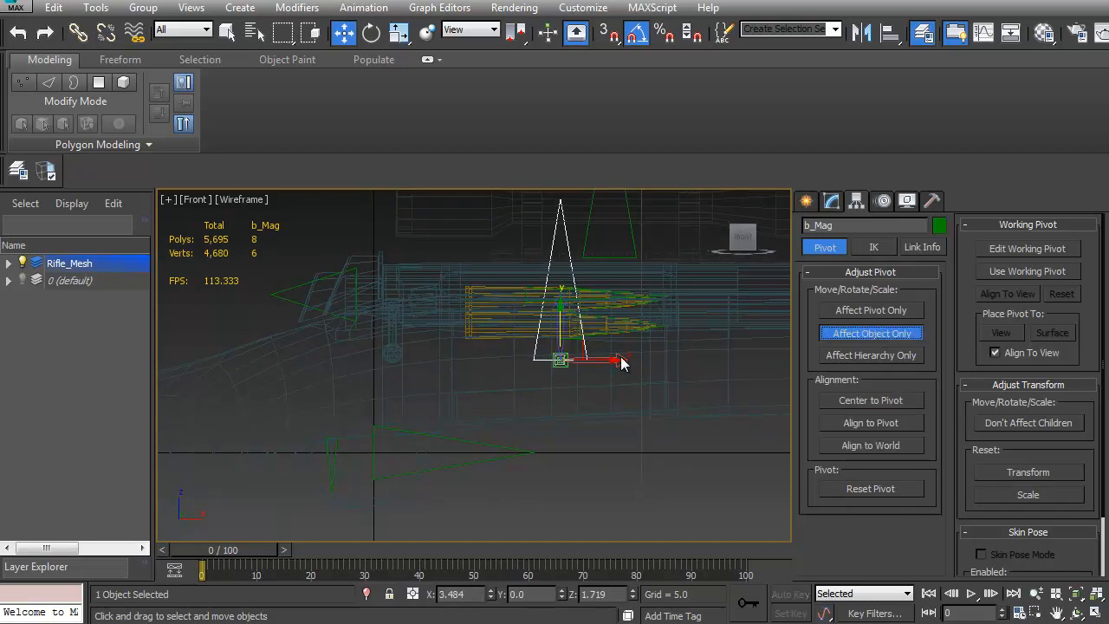
{"action": "key", "text": "e"}
{"action": "left_click_drag", "start_coordinate": [597, 314], "coordinate": [703, 488]}
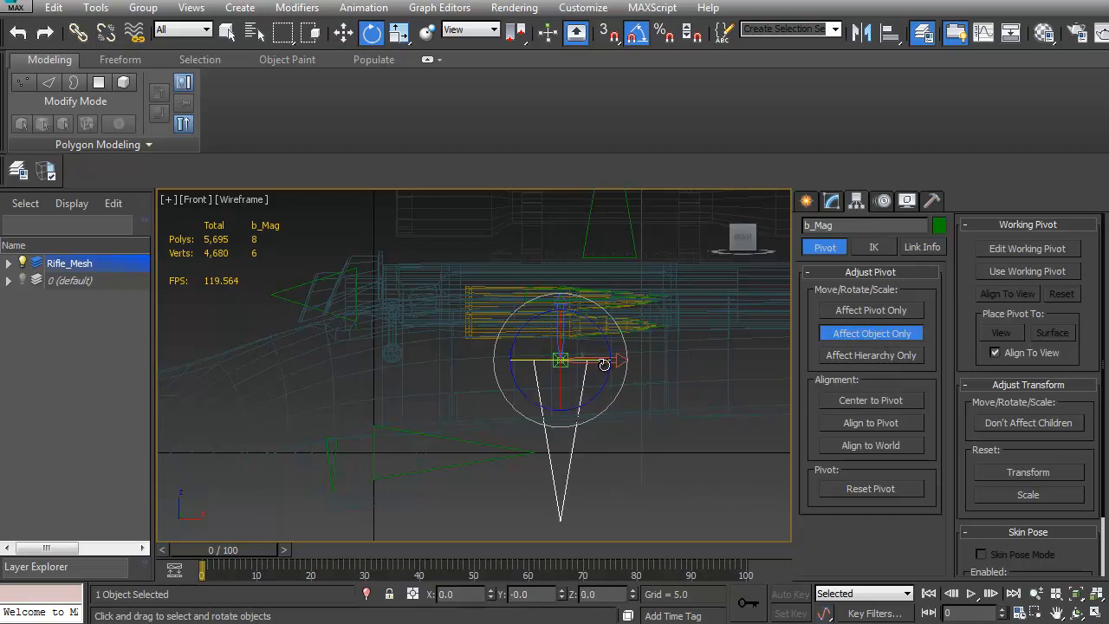
{"action": "key", "text": "F3"}
{"action": "middle_click_drag", "start_coordinate": [581, 390], "coordinate": [559, 376]}
{"action": "key", "text": "p"}
{"action": "middle_click_drag", "start_coordinate": [587, 438], "coordinate": [555, 408], "text": "alt"}
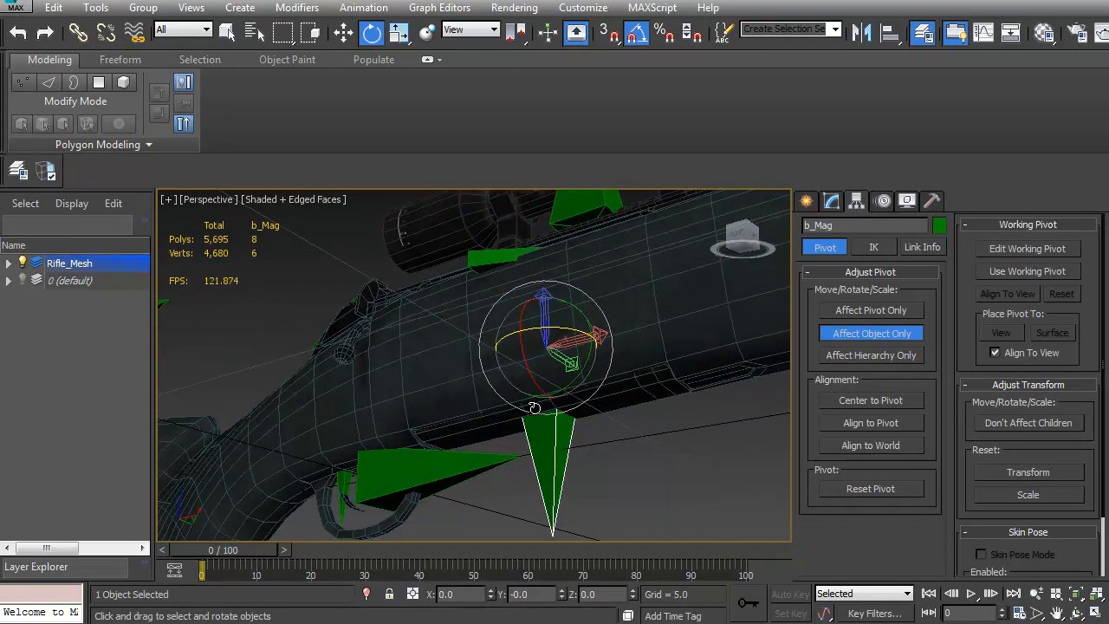
Set b_Mag's pyramid height to 2.16 and increase its width along the rifle
{"action": "left_click", "coordinate": [831, 201]}
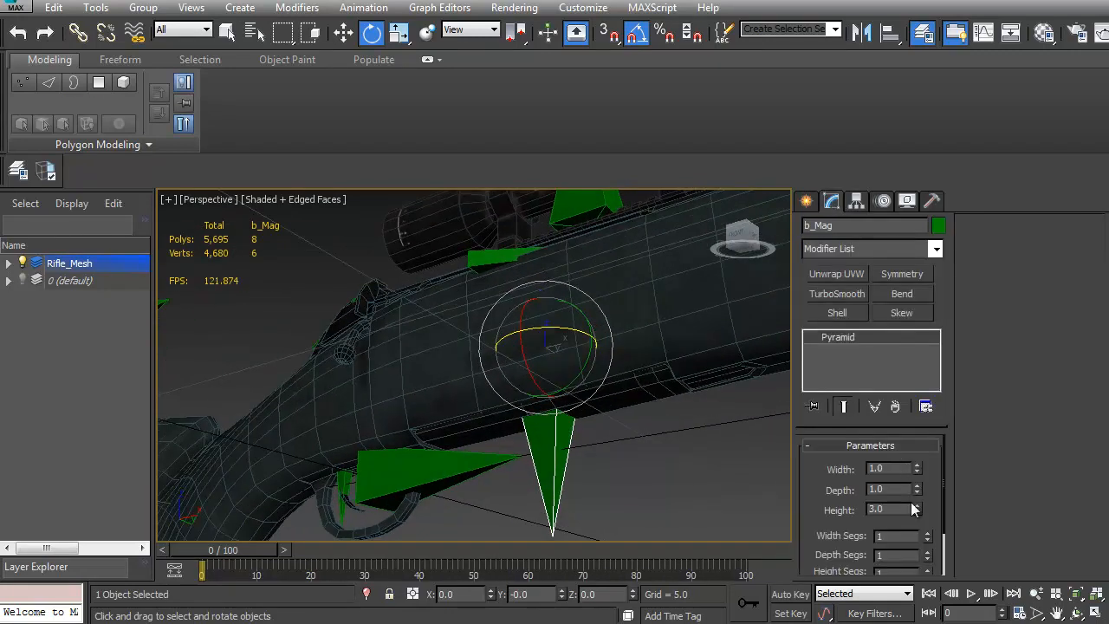
{"action": "left_click_drag", "start_coordinate": [922, 504], "coordinate": [913, 531]}
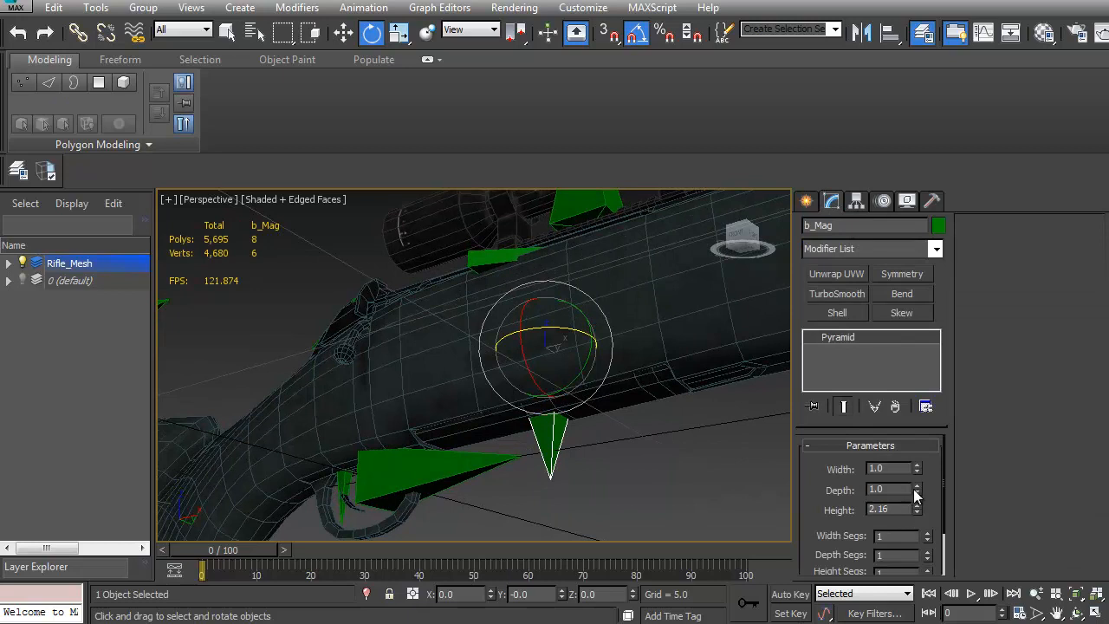
{"action": "left_click_drag", "start_coordinate": [916, 463], "coordinate": [930, 241]}
{"action": "middle_click_drag", "start_coordinate": [745, 338], "coordinate": [659, 437], "text": "alt"}
{"action": "left_click", "coordinate": [656, 451]}
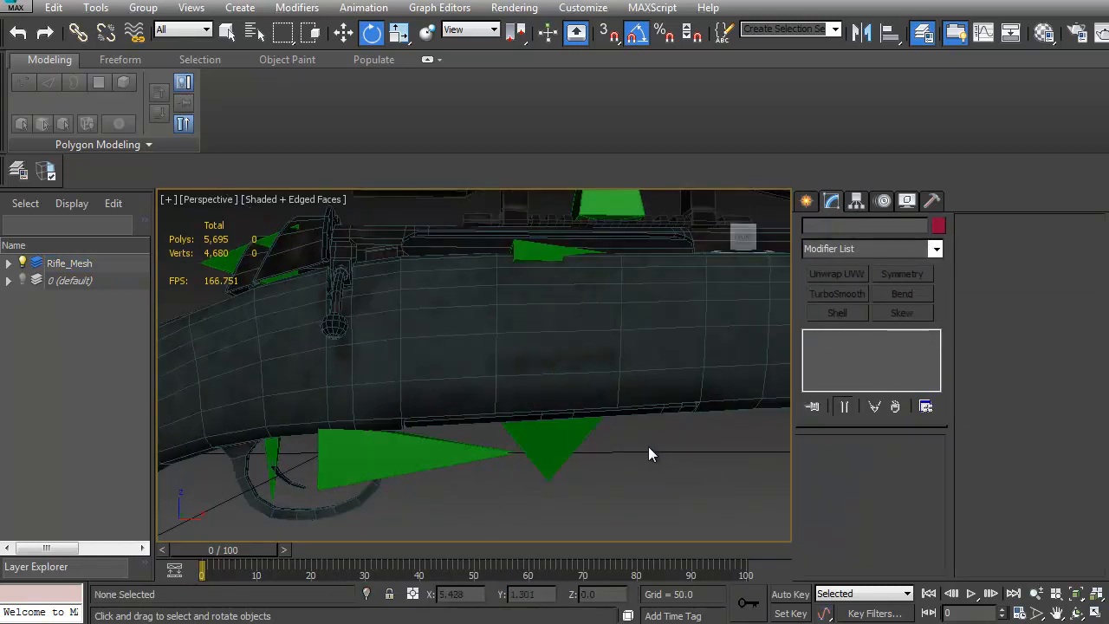
{"action": "left_click", "coordinate": [568, 431]}
{"action": "middle_click_drag", "start_coordinate": [586, 436], "coordinate": [549, 347], "text": "alt"}
Select the Scope mesh and examine how it sits on the rifle relative to the b_Scope bone
{"action": "left_click", "coordinate": [588, 242]}
{"action": "middle_click_drag", "start_coordinate": [587, 242], "coordinate": [460, 384], "text": "alt"}
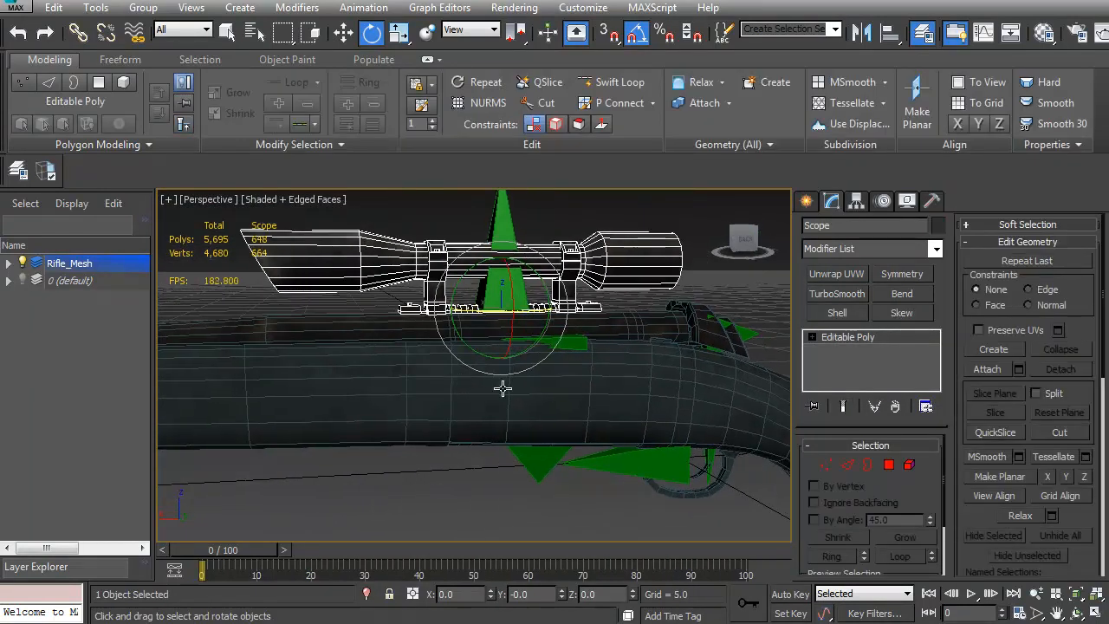
{"action": "middle_click_drag", "start_coordinate": [833, 336], "coordinate": [468, 335], "text": "alt"}
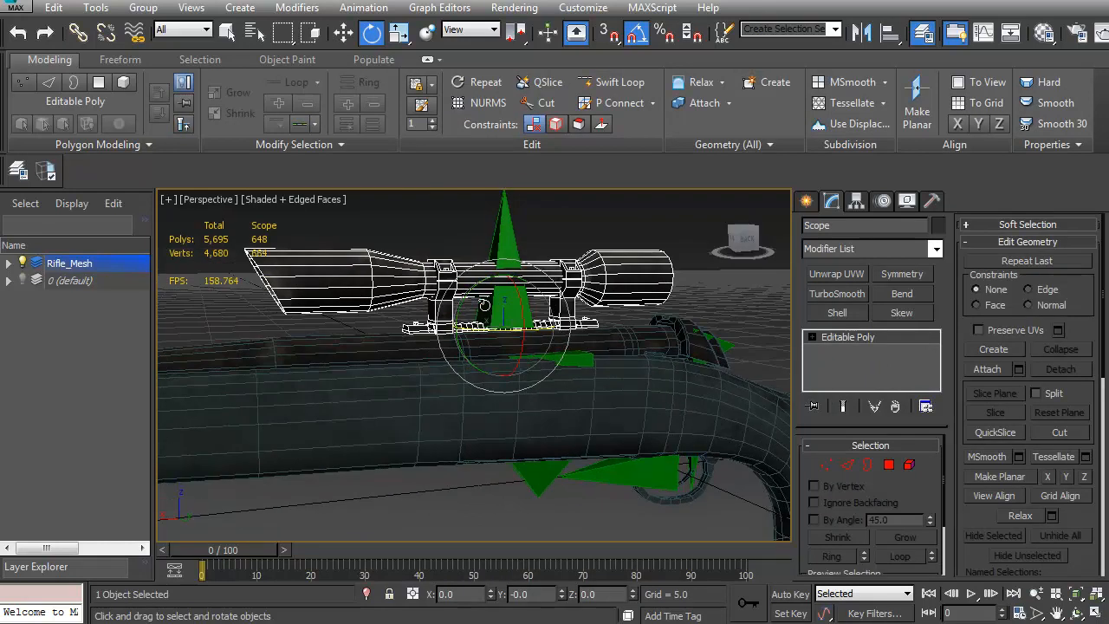
{"action": "left_click", "coordinate": [494, 310]}
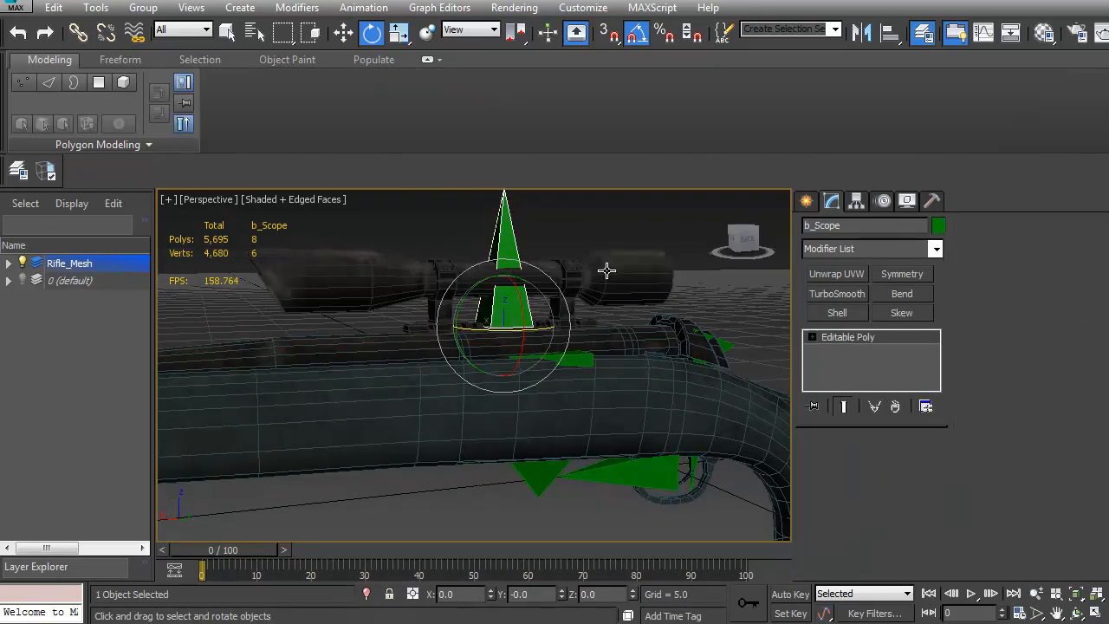
{"action": "left_click", "coordinate": [606, 270]}
{"action": "scroll", "coordinate": [595, 404], "scroll_direction": "down", "scroll_amount": 5}
{"action": "scroll", "coordinate": [540, 402], "scroll_direction": "up", "scroll_amount": 5}
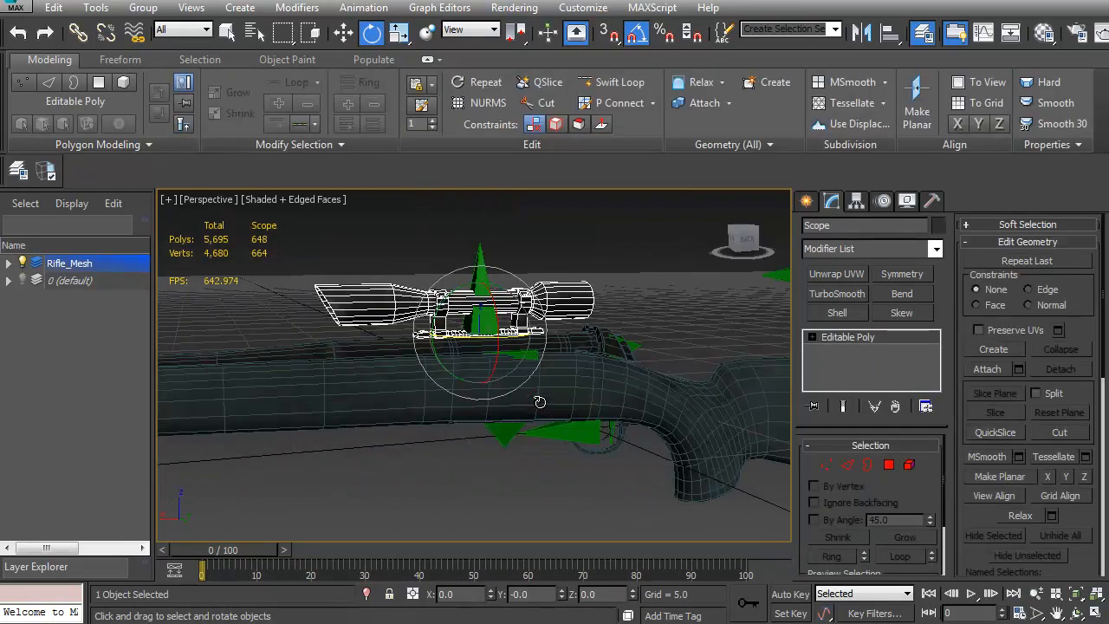
{"action": "key", "text": "w"}
{"action": "middle_click_drag", "start_coordinate": [512, 362], "coordinate": [414, 339], "text": "alt"}
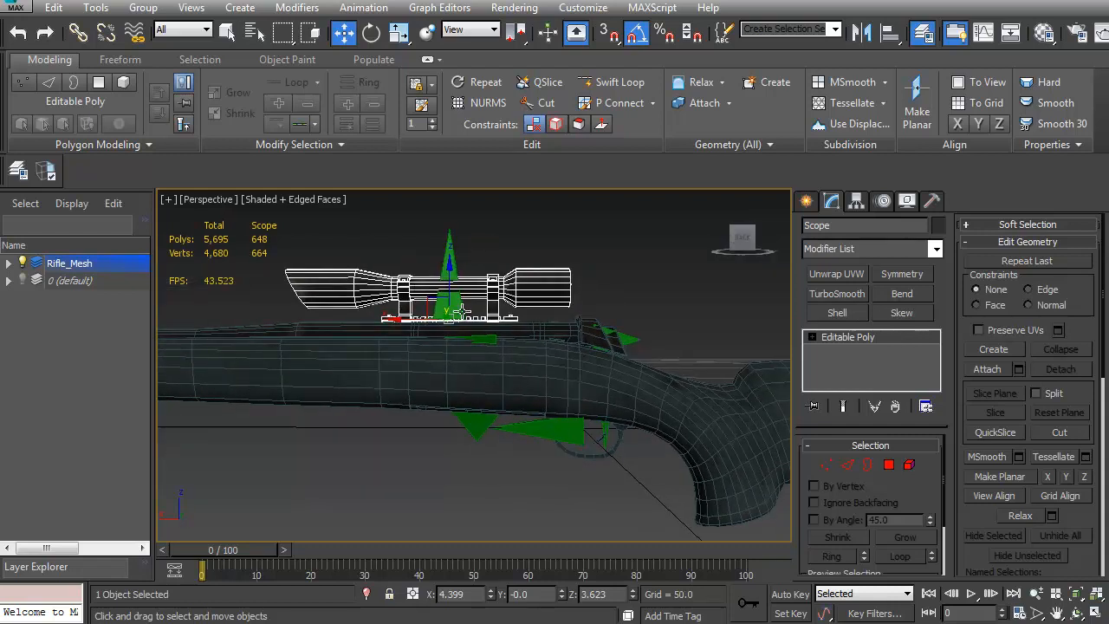
{"action": "middle_click_drag", "start_coordinate": [456, 307], "coordinate": [606, 336], "text": "alt"}
Try to place only the Scope mesh's pivot at the world origin, X 0 and Z 0
{"action": "left_click", "coordinate": [856, 203]}
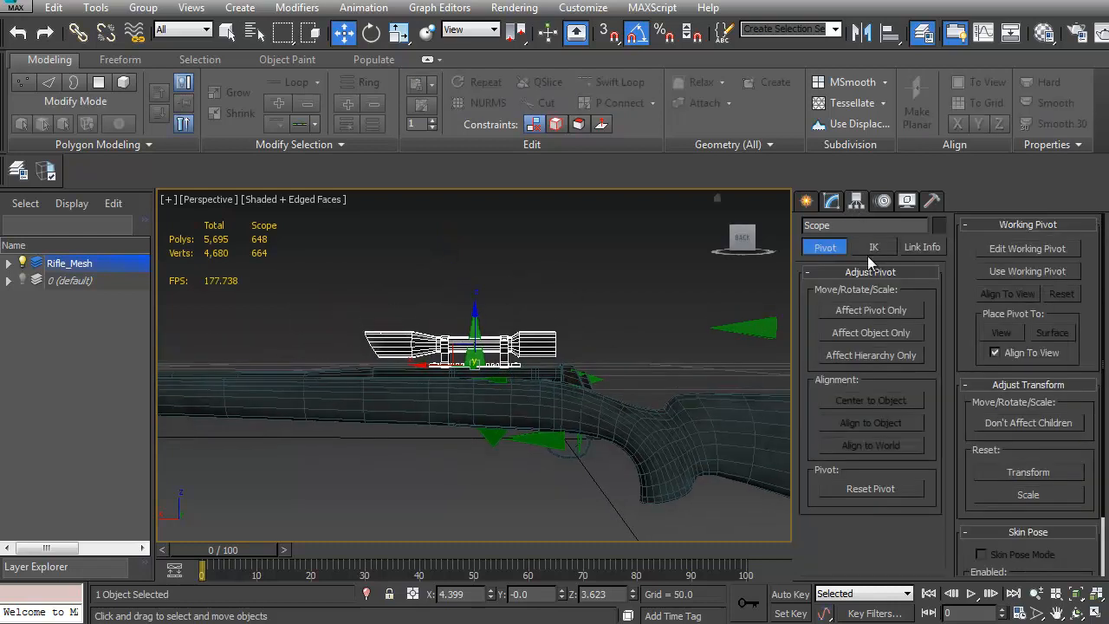
{"action": "left_click", "coordinate": [872, 312]}
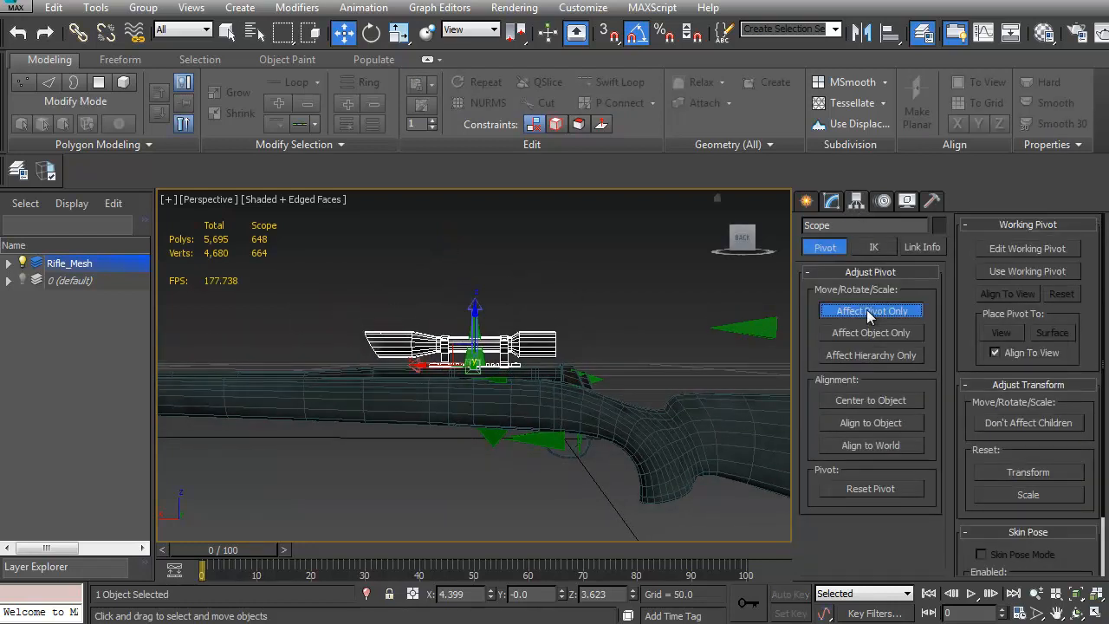
{"action": "right_click", "coordinate": [491, 595]}
{"action": "right_click", "coordinate": [630, 594]}
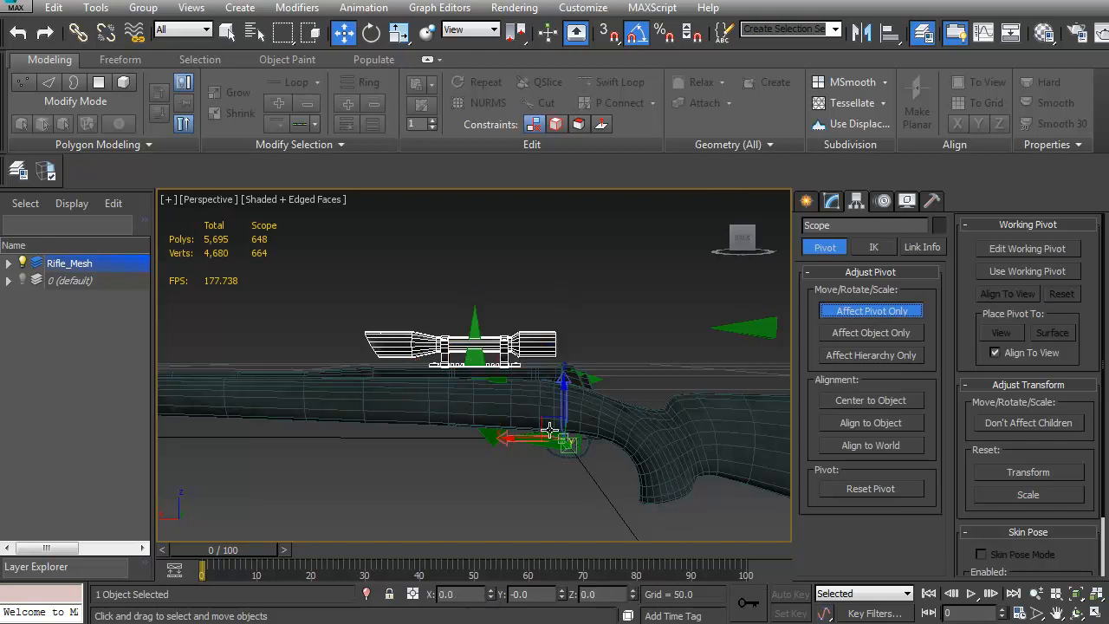
{"action": "left_click", "coordinate": [886, 316]}
Align Scope to b_Scope, pivot point to pivot point, in X, Y and Z position and on all orientation axes
{"action": "key", "text": "alt+a"}
{"action": "left_click", "coordinate": [479, 327]}
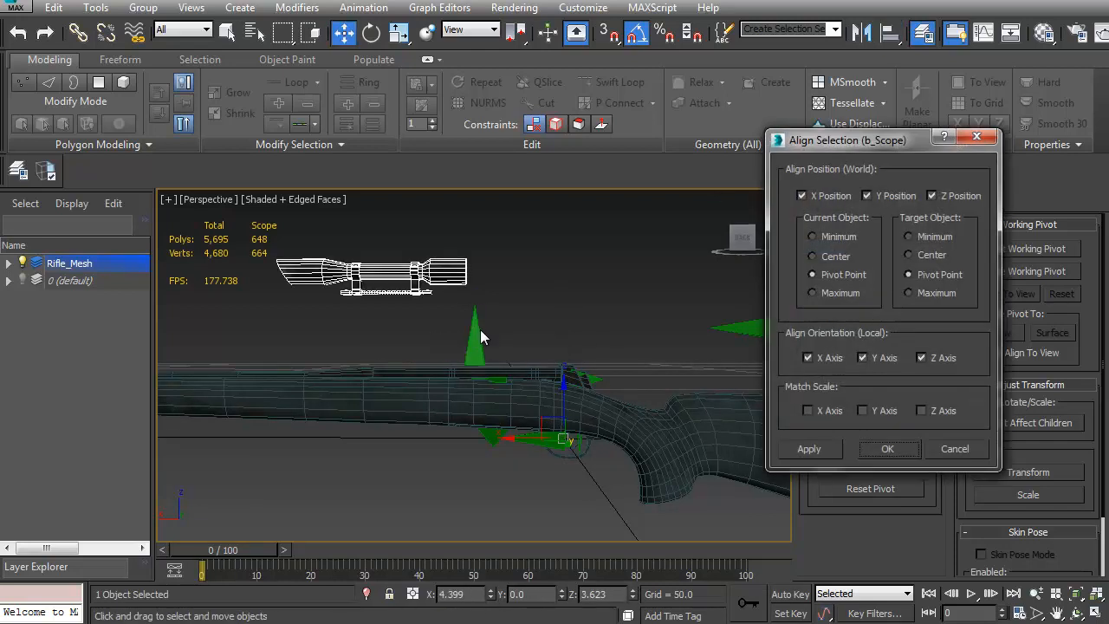
{"action": "left_click", "coordinate": [889, 447]}
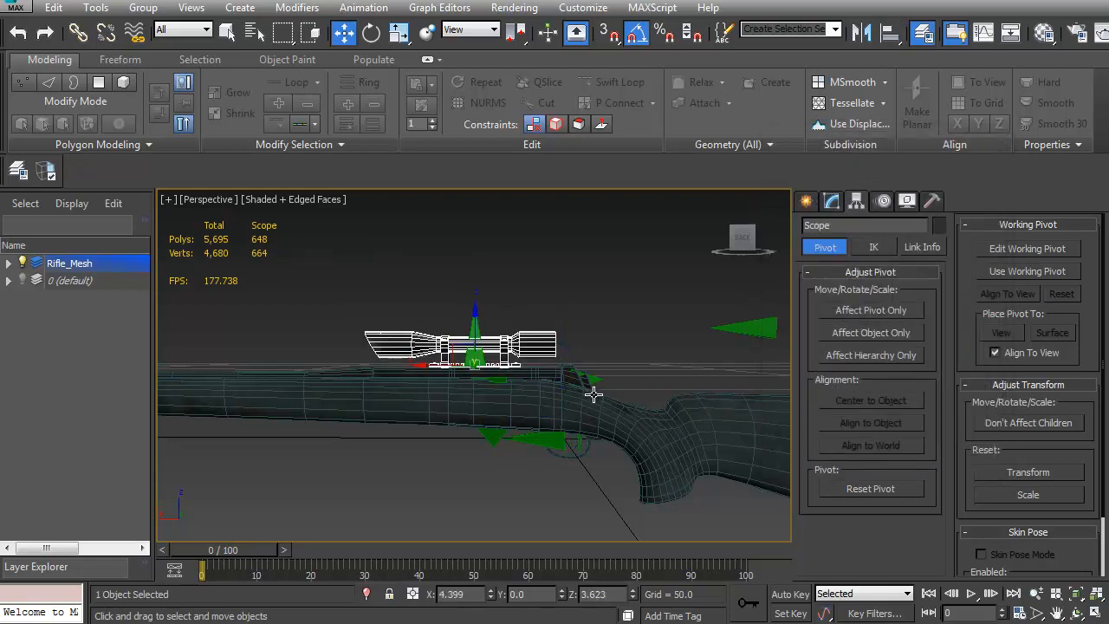
{"action": "key", "text": "Page_Up"}
{"action": "left_click", "coordinate": [649, 307]}
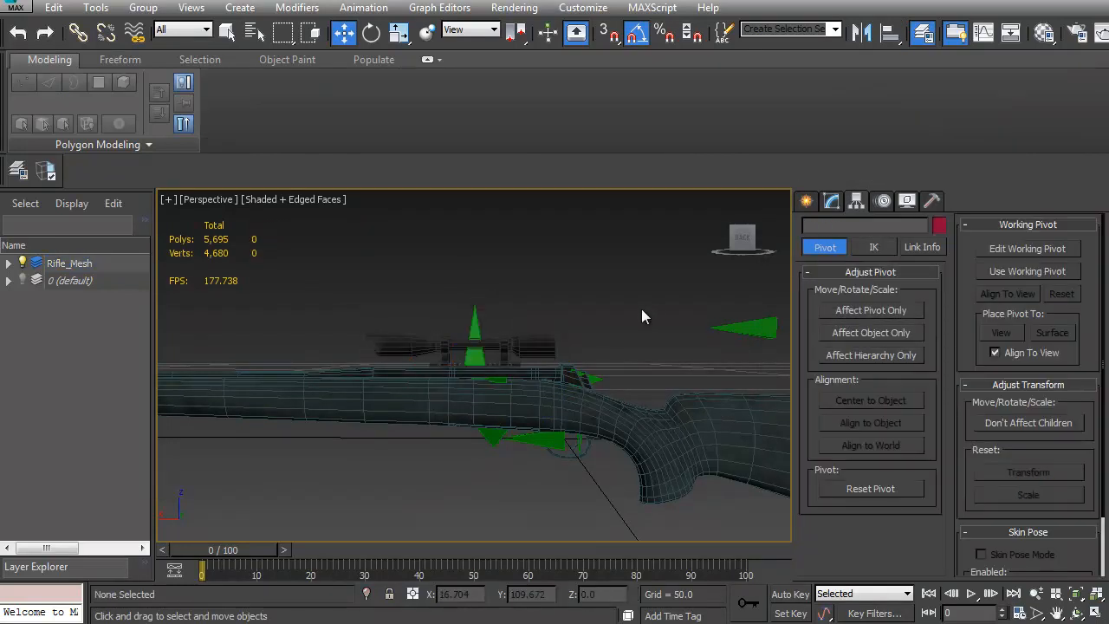
Move the Scope mesh to the world origin by setting its X and Z position to 0
{"action": "left_click", "coordinate": [523, 347]}
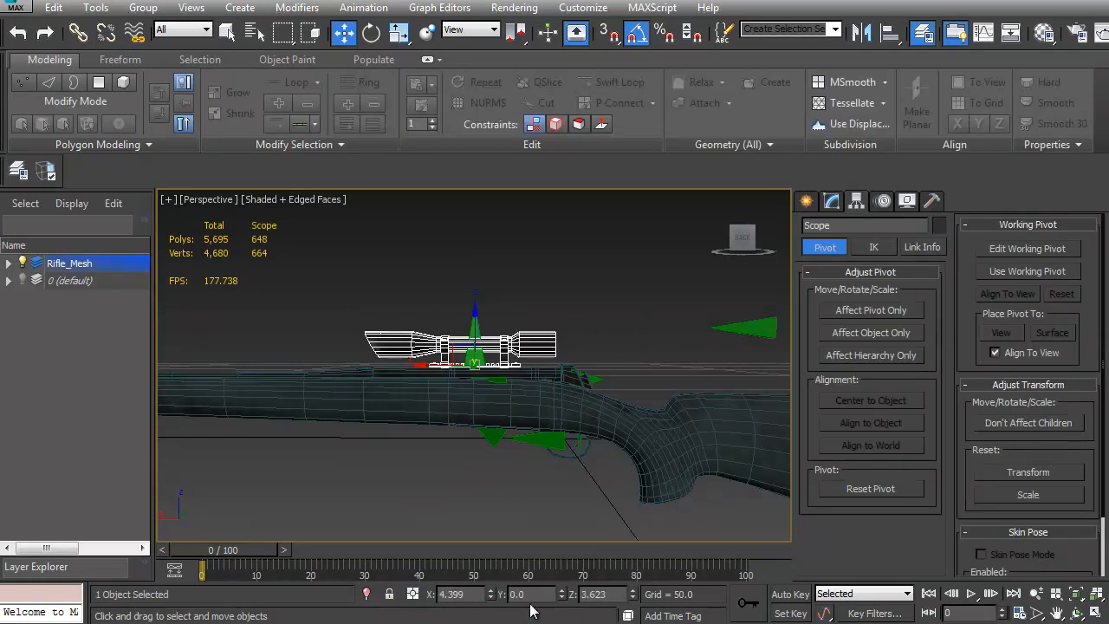
{"action": "right_click", "coordinate": [491, 594]}
{"action": "right_click", "coordinate": [632, 594]}
{"action": "middle_click_drag", "start_coordinate": [638, 479], "coordinate": [642, 486], "text": "alt"}
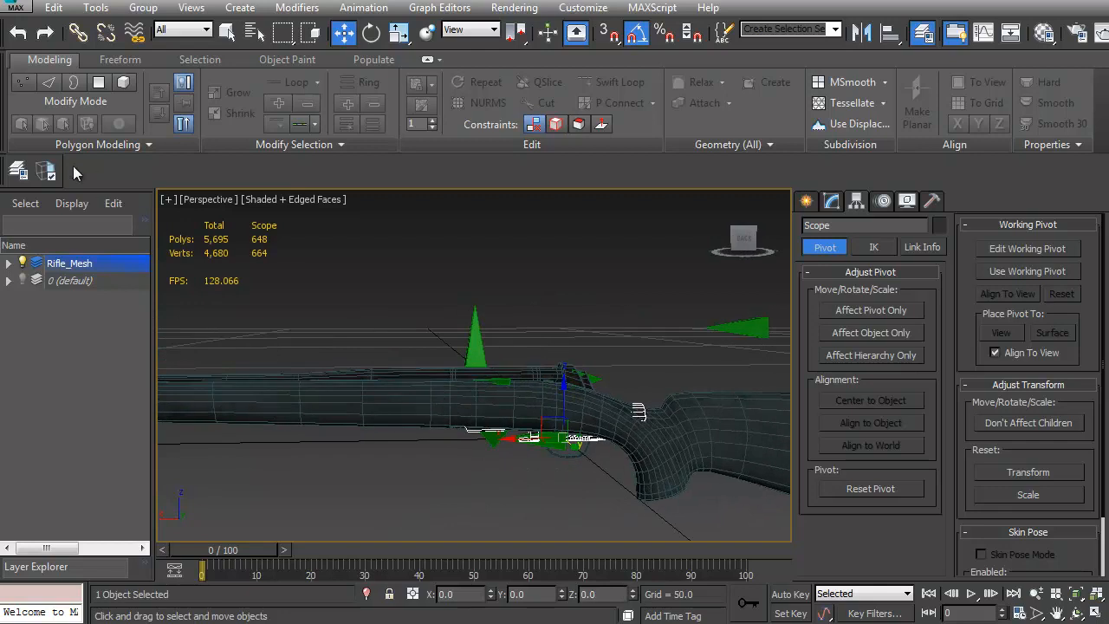
Start exporting the Scope as ASE and rename the existing HR_Scope_ScaleTest.ASE to HuntingRifle_Scope_1.ASE in the HuntingRifle folder
{"action": "left_click", "coordinate": [26, 178]}
{"action": "left_click", "coordinate": [245, 102]}
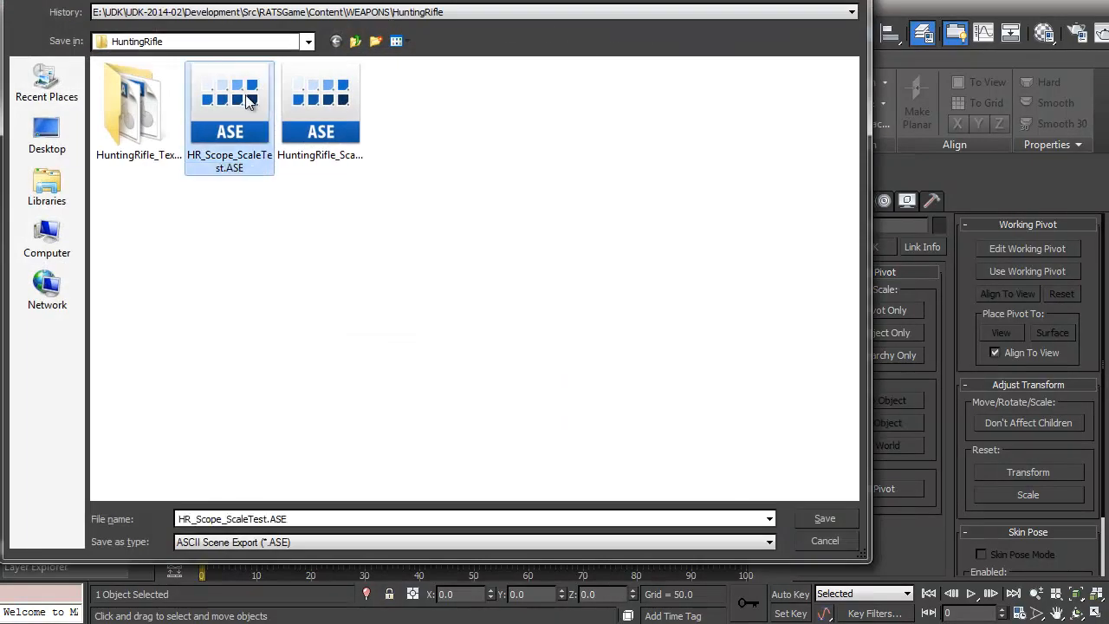
{"action": "left_click", "coordinate": [248, 173]}
{"action": "left_click_drag", "start_coordinate": [224, 170], "coordinate": [241, 156]}
{"action": "key", "text": "BackSpace"}
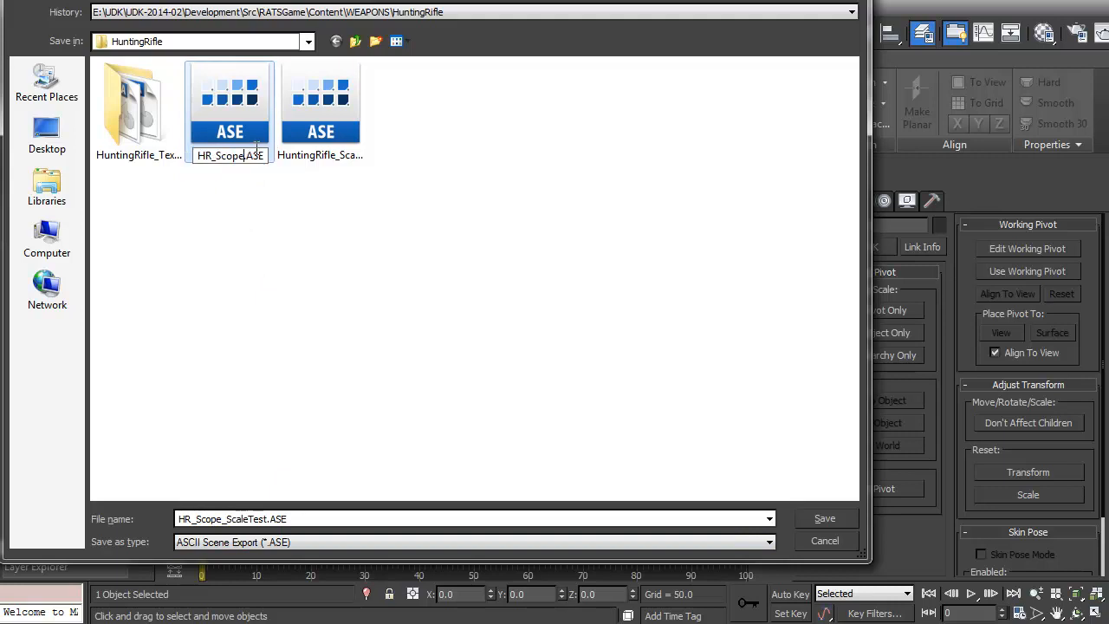
{"action": "type", "text": "untingRifle"}
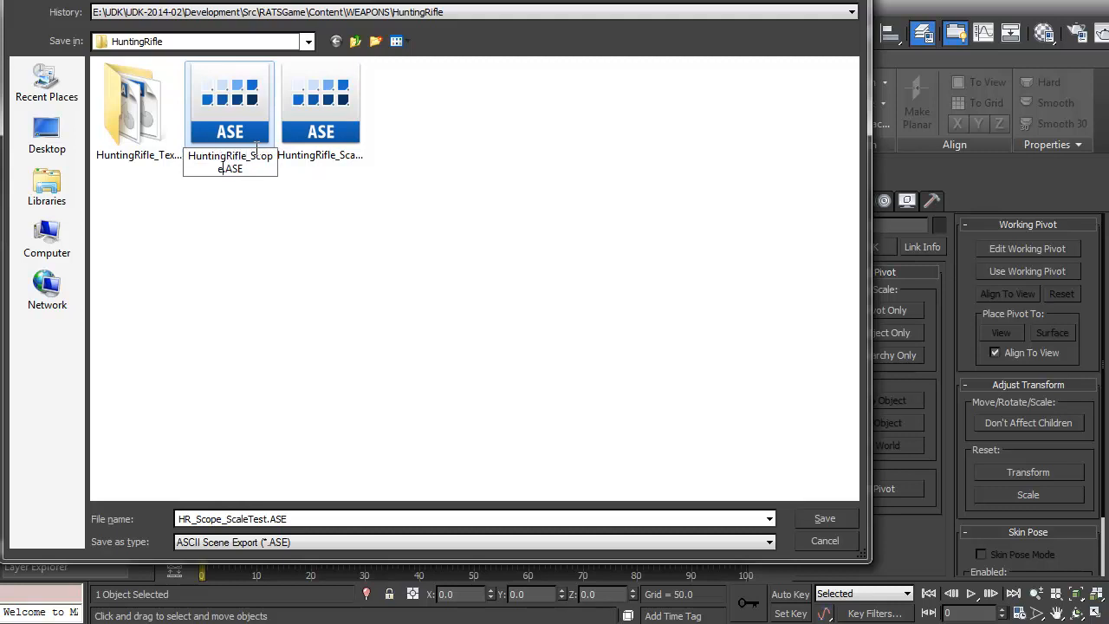
{"action": "type", "text": "_Scope_1"}
{"action": "left_click", "coordinate": [352, 229]}
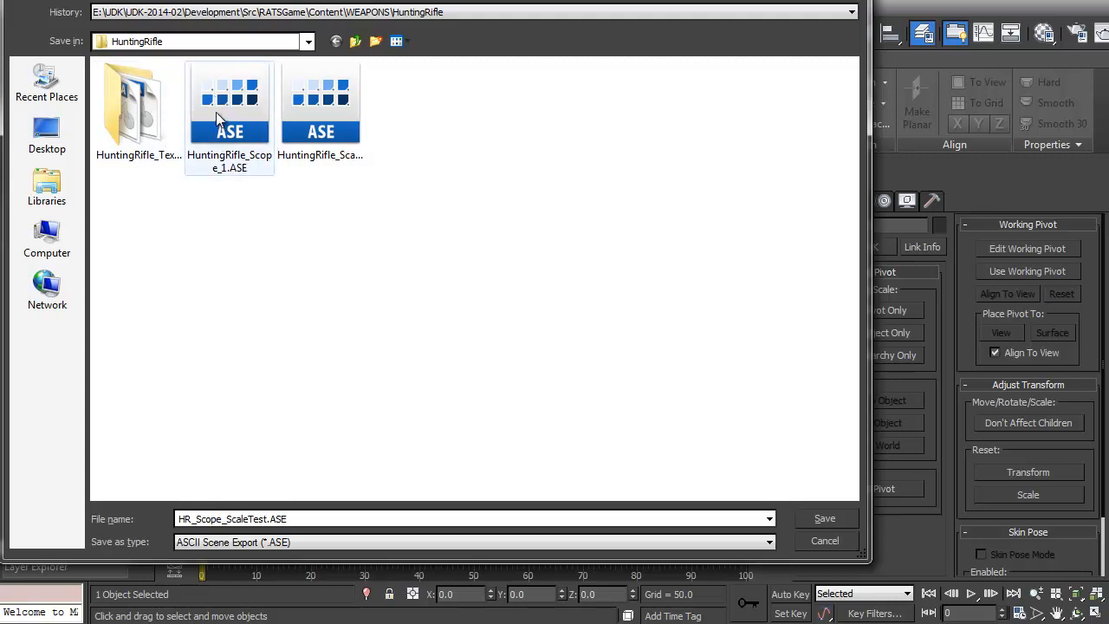
Rename the file HuntingRifle_ScaleTest.ASE to HuntingRifle_PickupMesh.ASE
{"action": "left_click", "coordinate": [334, 110]}
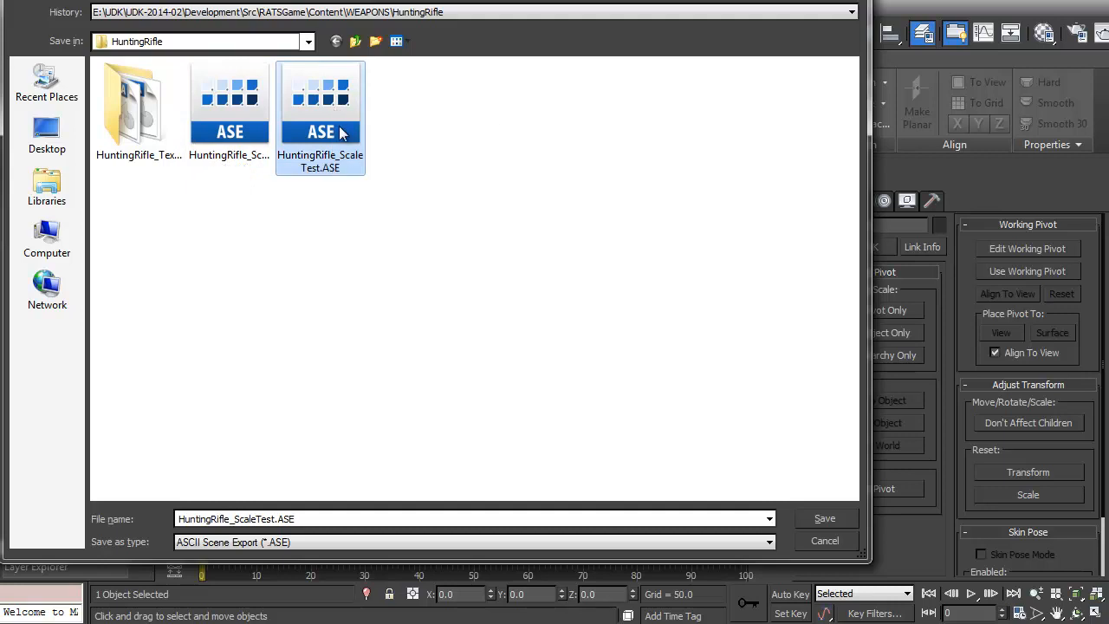
{"action": "left_click", "coordinate": [325, 168]}
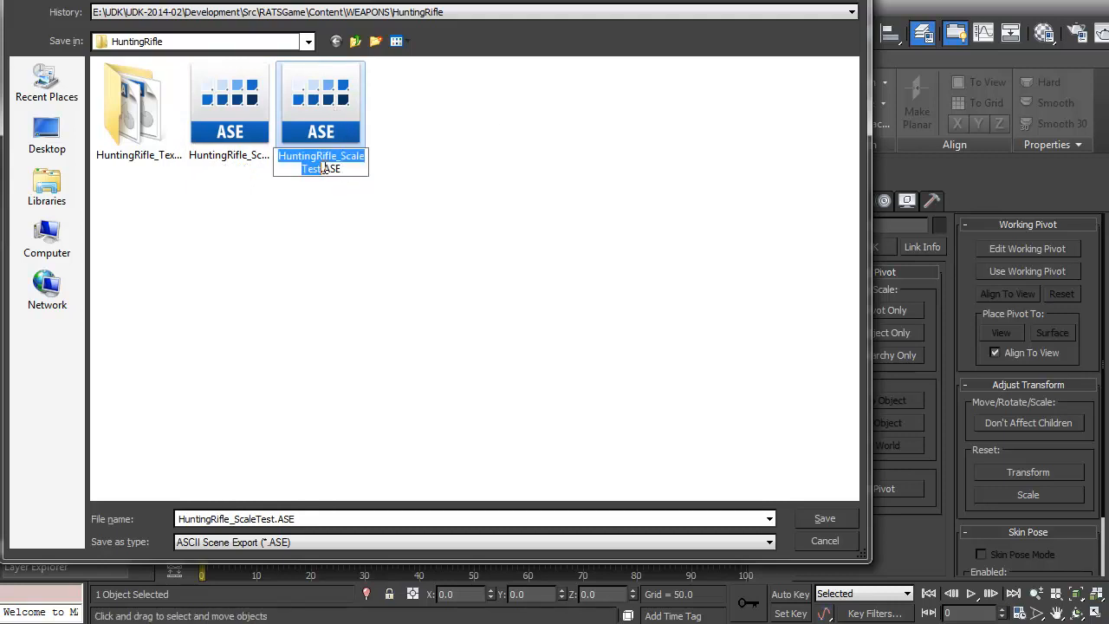
{"action": "left_click_drag", "start_coordinate": [322, 170], "coordinate": [336, 163]}
{"action": "type", "text": "PickupMes"}
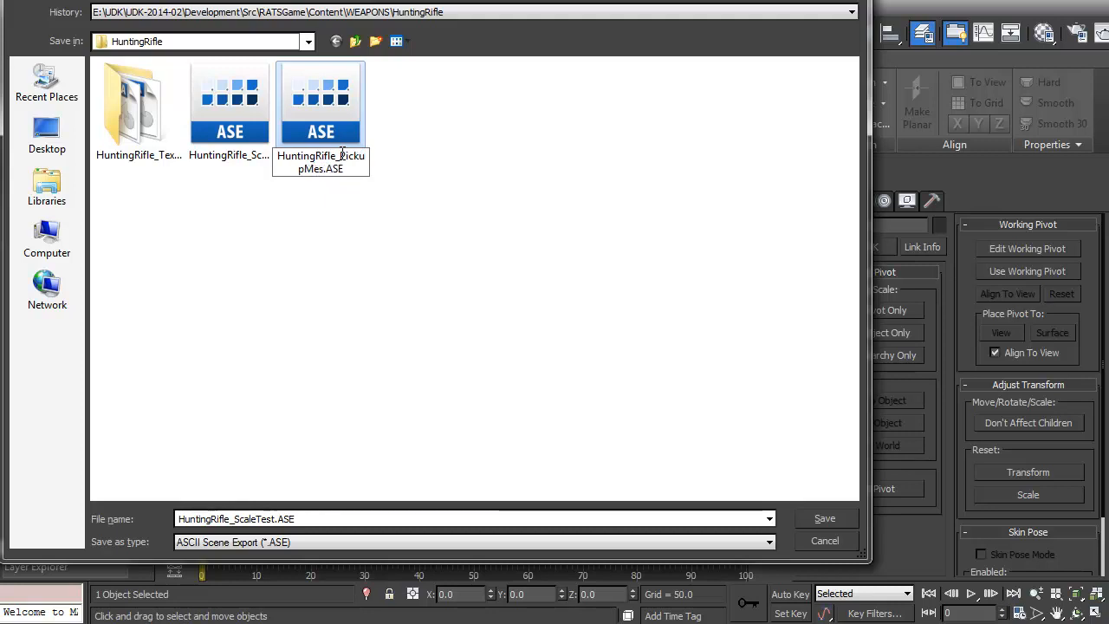
{"action": "type", "text": "h"}
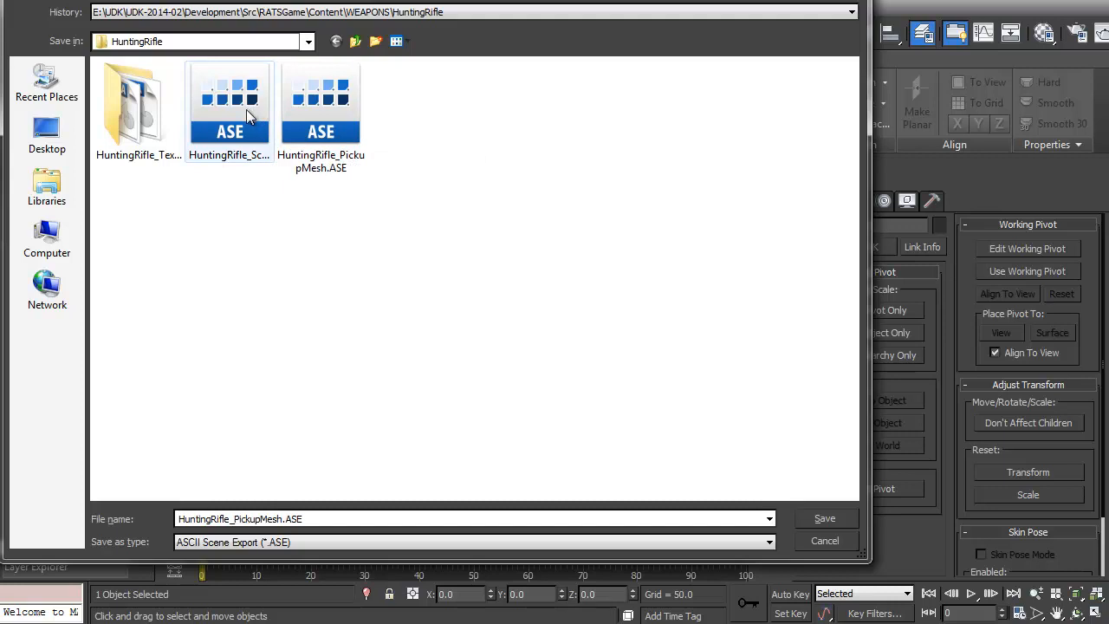
Export the Scope mesh over the existing HuntingRifle_Scope_1.ASE, keeping the current ASCII export options
{"action": "left_click", "coordinate": [230, 113]}
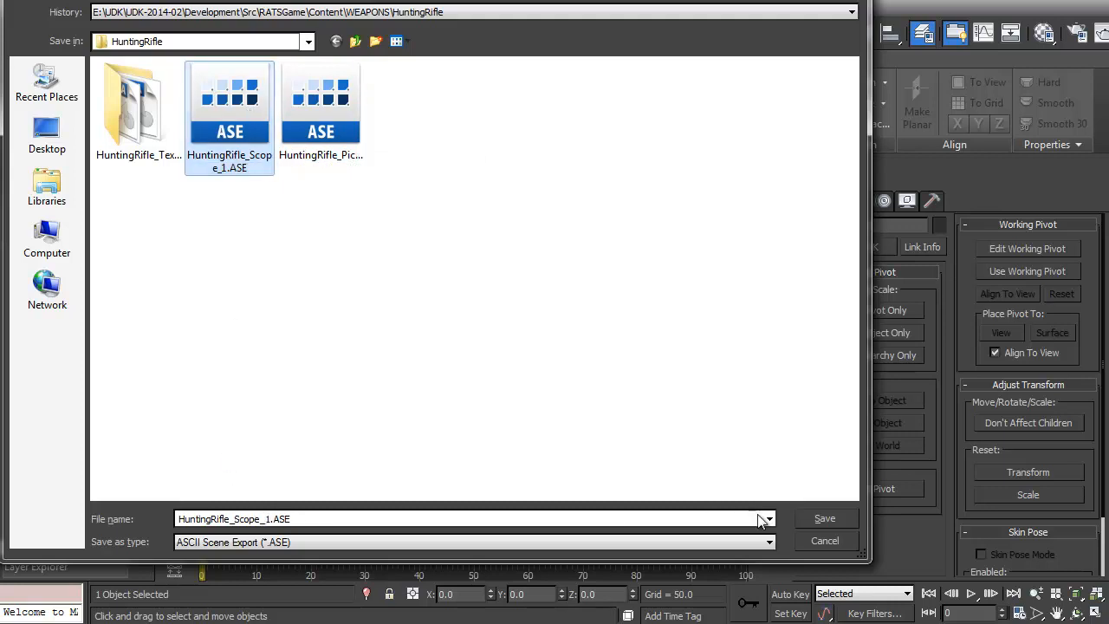
{"action": "left_click", "coordinate": [827, 518]}
{"action": "left_click", "coordinate": [857, 437]}
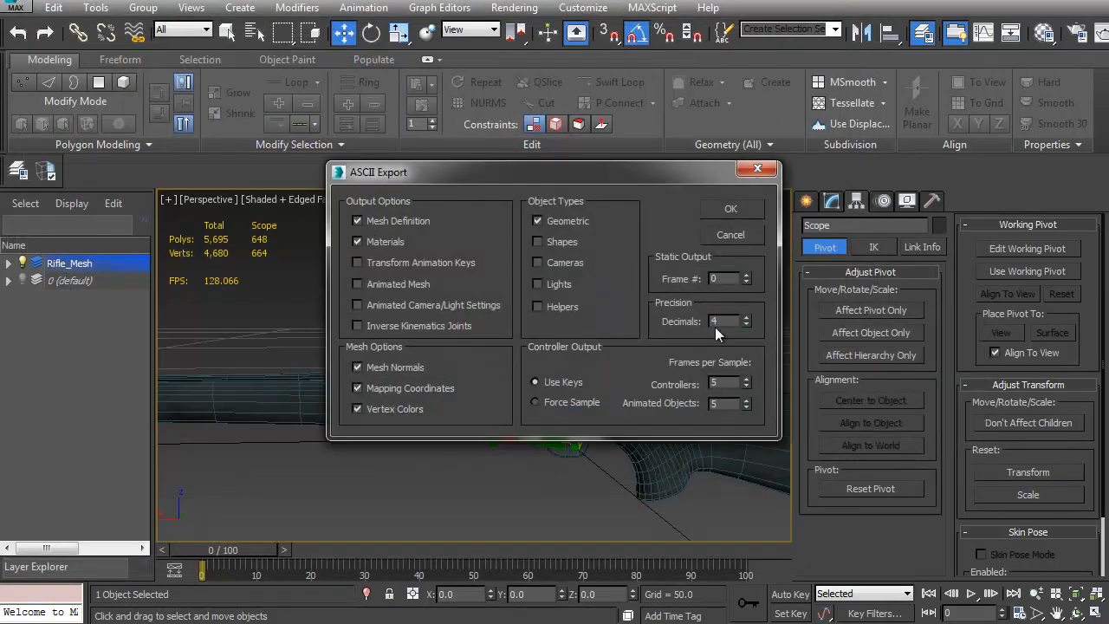
{"action": "left_click", "coordinate": [734, 211]}
Align the Scope mesh back to the b_Scope bone so it sits on top of the rifle
{"action": "middle_click_drag", "start_coordinate": [579, 289], "coordinate": [429, 355], "text": "alt"}
{"action": "key", "text": "alt+a"}
{"action": "left_click", "coordinate": [491, 324]}
{"action": "left_click", "coordinate": [893, 447]}
{"action": "scroll", "coordinate": [515, 402], "scroll_direction": "up", "scroll_amount": 3}
{"action": "scroll", "coordinate": [429, 355], "scroll_direction": "down", "scroll_amount": 2}
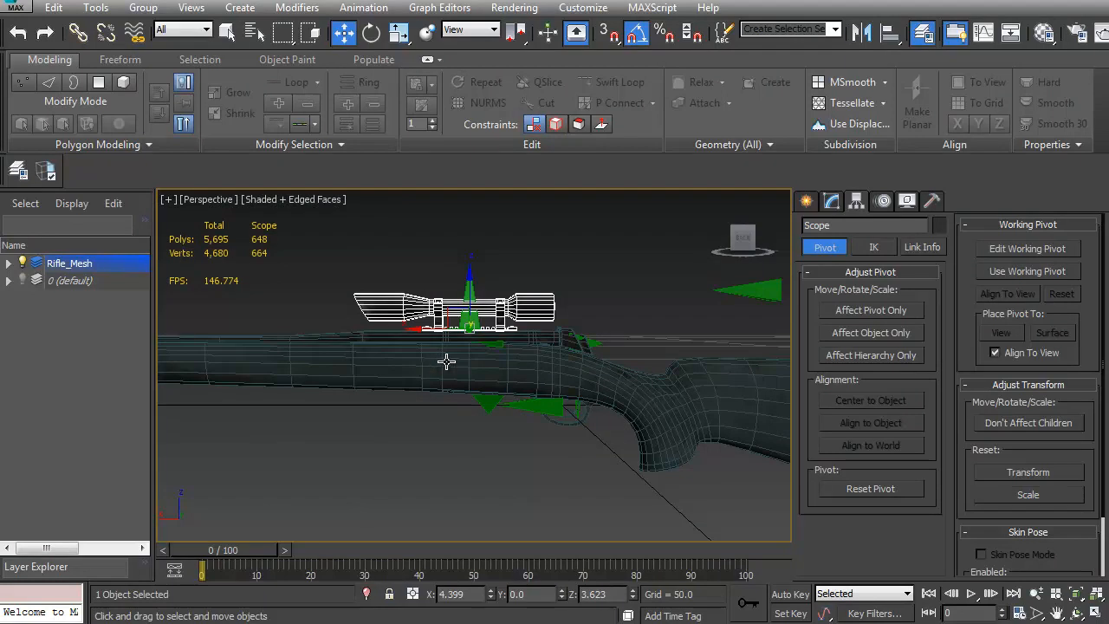
Hide the rifle meshes, the scope and the two cartridge meshes, leaving only the bones displayed
{"action": "left_click", "coordinate": [446, 362]}
{"action": "left_click", "coordinate": [426, 305]}
{"action": "left_click", "coordinate": [423, 374], "text": "ctrl"}
{"action": "right_click", "coordinate": [430, 252]}
{"action": "left_click", "coordinate": [490, 199]}
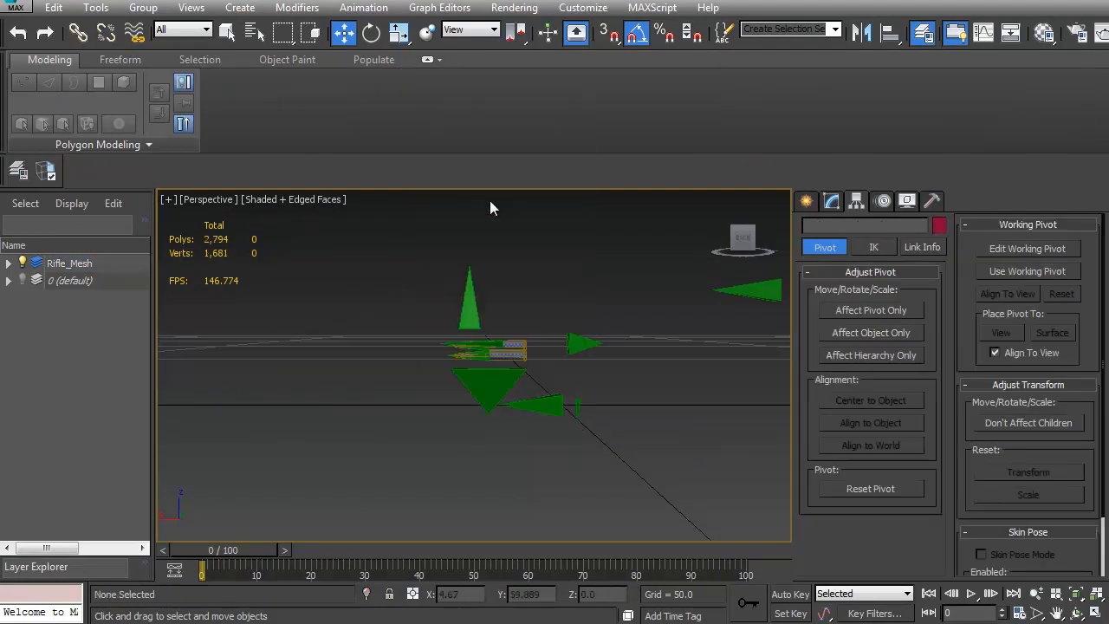
{"action": "scroll", "coordinate": [464, 362], "scroll_direction": "up", "scroll_amount": 3}
{"action": "left_click_drag", "start_coordinate": [569, 302], "coordinate": [587, 349]}
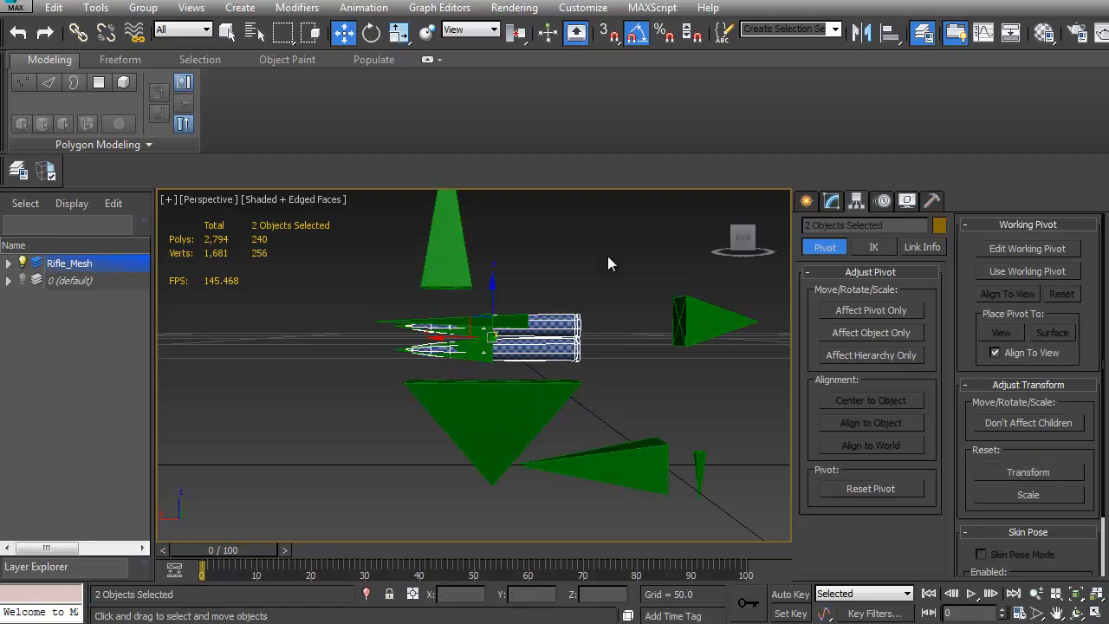
{"action": "right_click", "coordinate": [607, 223]}
{"action": "left_click", "coordinate": [668, 182]}
Link the two cartridge bones above the magazine to b_Mag as their parent
{"action": "middle_click_drag", "start_coordinate": [584, 318], "coordinate": [435, 406], "text": "alt"}
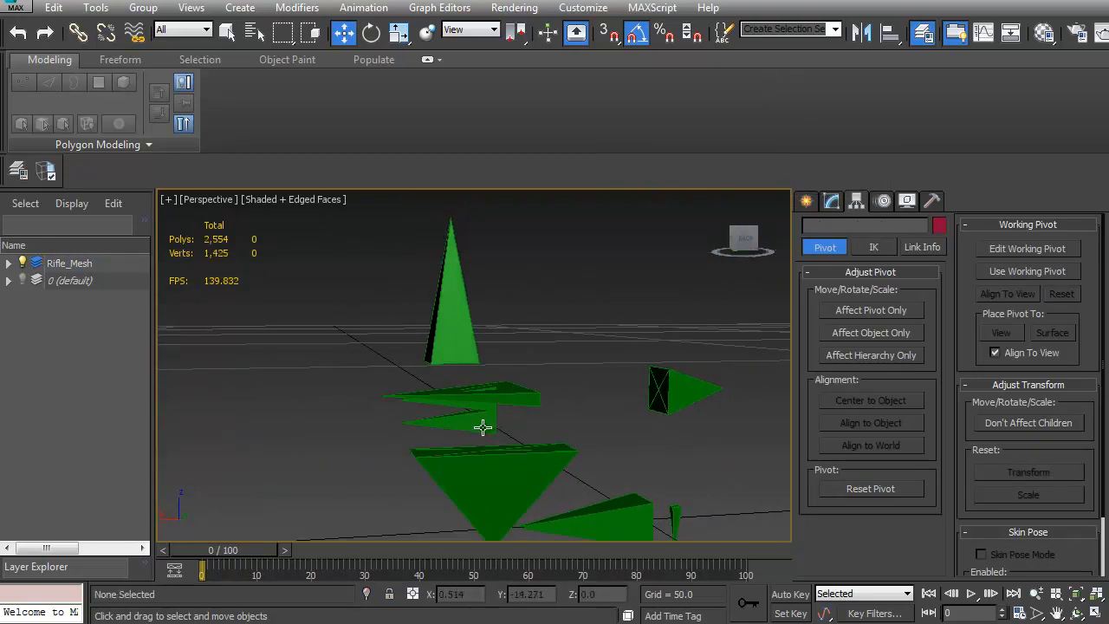
{"action": "left_click", "coordinate": [471, 423]}
{"action": "left_click", "coordinate": [475, 404], "text": "ctrl"}
{"action": "middle_click_drag", "start_coordinate": [483, 451], "coordinate": [482, 448], "text": "alt"}
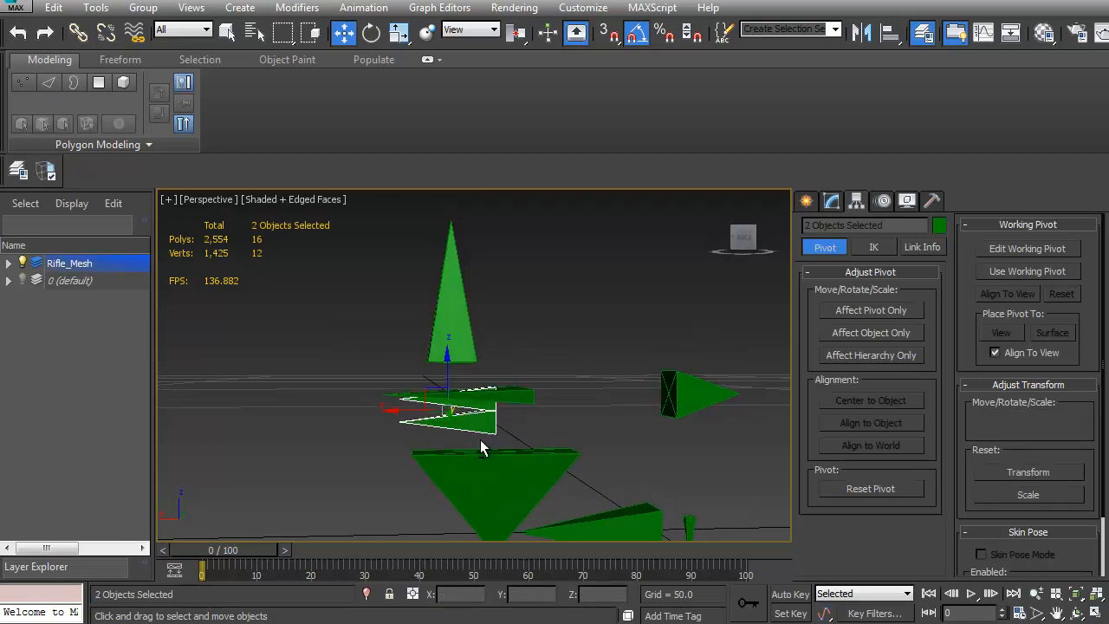
{"action": "middle_click_drag", "start_coordinate": [448, 411], "coordinate": [385, 366], "text": "alt"}
{"action": "left_click", "coordinate": [78, 32]}
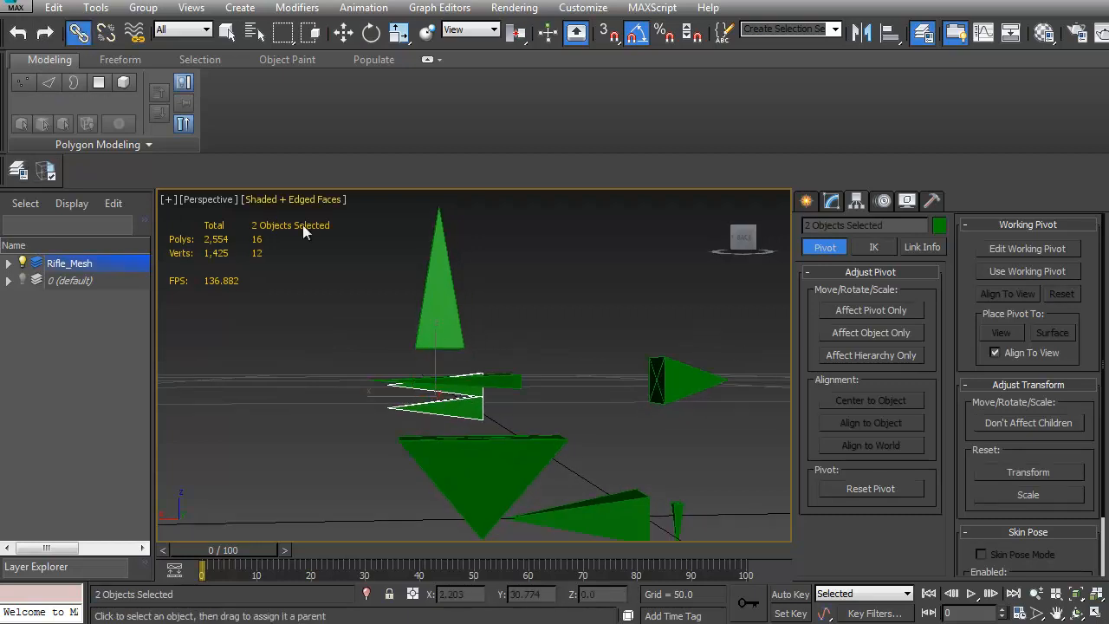
{"action": "left_click_drag", "start_coordinate": [472, 410], "coordinate": [482, 473]}
Link b_Bolt, b_Scope and b_Trigger to b_WeaponMovement, and link b_BoltLock to b_Bolt
{"action": "middle_click_drag", "start_coordinate": [452, 446], "coordinate": [355, 403]}
{"action": "left_click", "coordinate": [405, 340]}
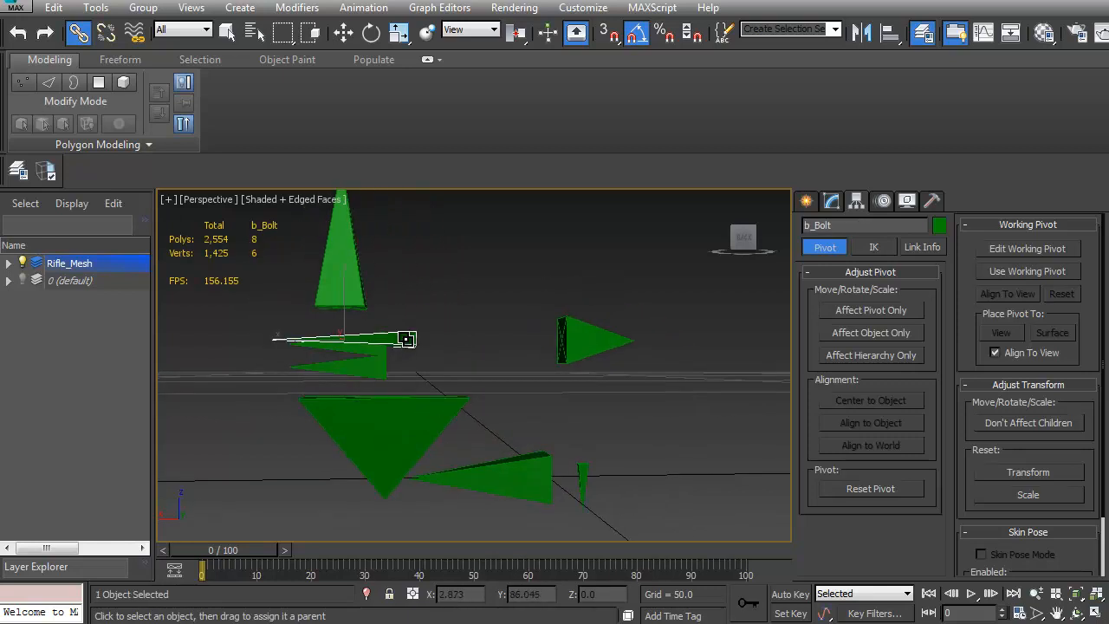
{"action": "left_click", "coordinate": [347, 264], "text": "ctrl"}
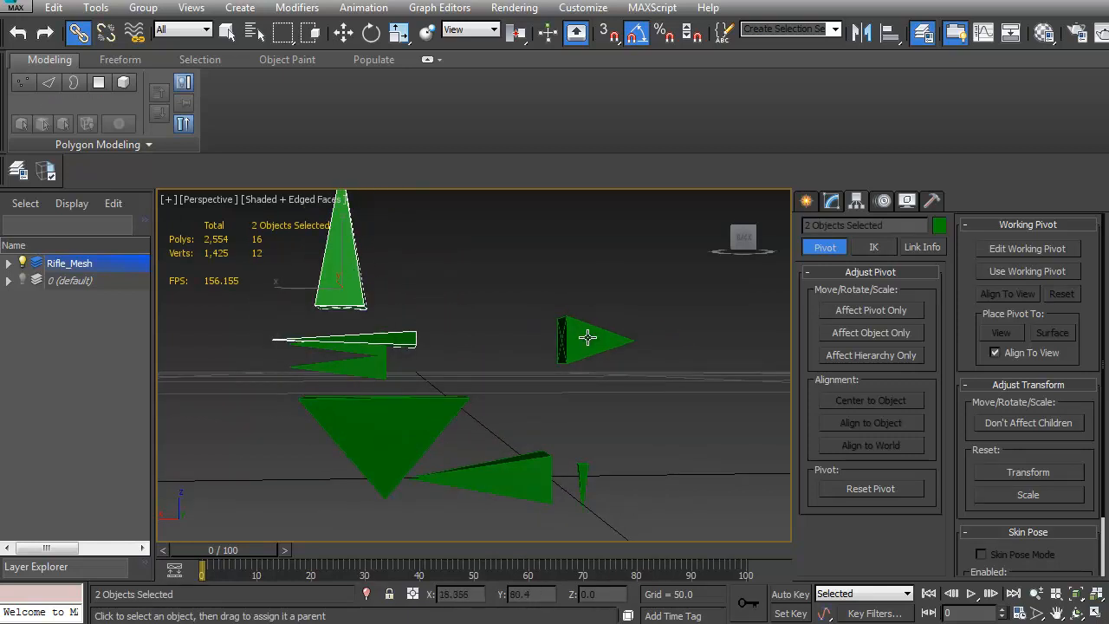
{"action": "left_click", "coordinate": [582, 471], "text": "ctrl"}
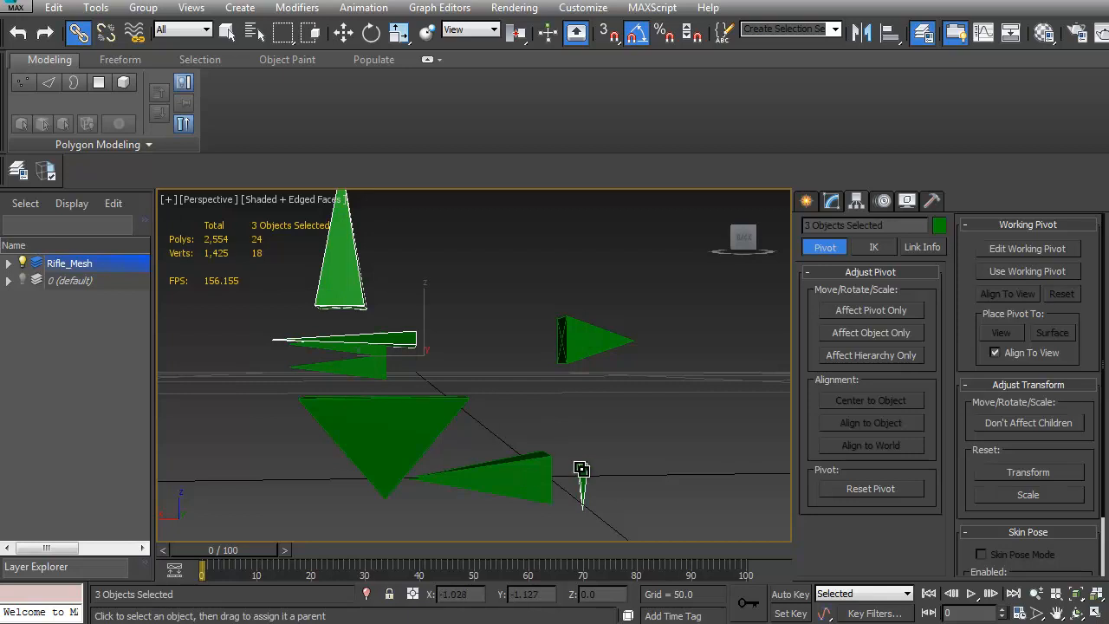
{"action": "left_click_drag", "start_coordinate": [411, 344], "coordinate": [529, 463]}
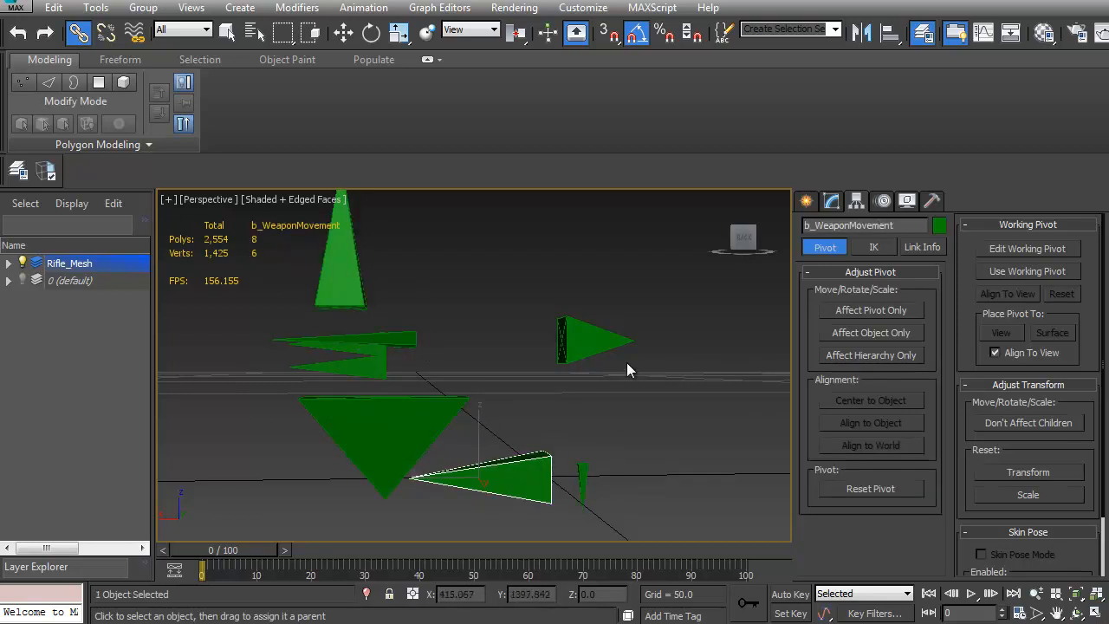
{"action": "left_click", "coordinate": [580, 341]}
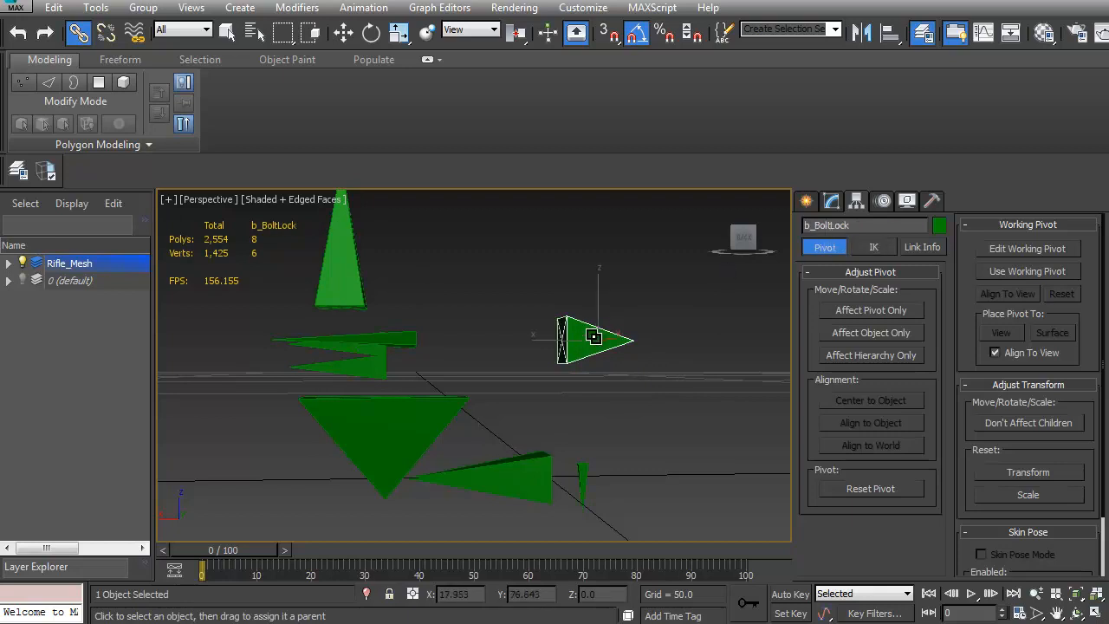
{"action": "left_click_drag", "start_coordinate": [592, 340], "coordinate": [404, 339]}
Link b_WeaponMovement to the separate root bone behind the other bones
{"action": "scroll", "coordinate": [404, 339], "scroll_direction": "down", "scroll_amount": 5}
{"action": "left_click", "coordinate": [400, 395]}
{"action": "left_click_drag", "start_coordinate": [413, 396], "coordinate": [594, 249]}
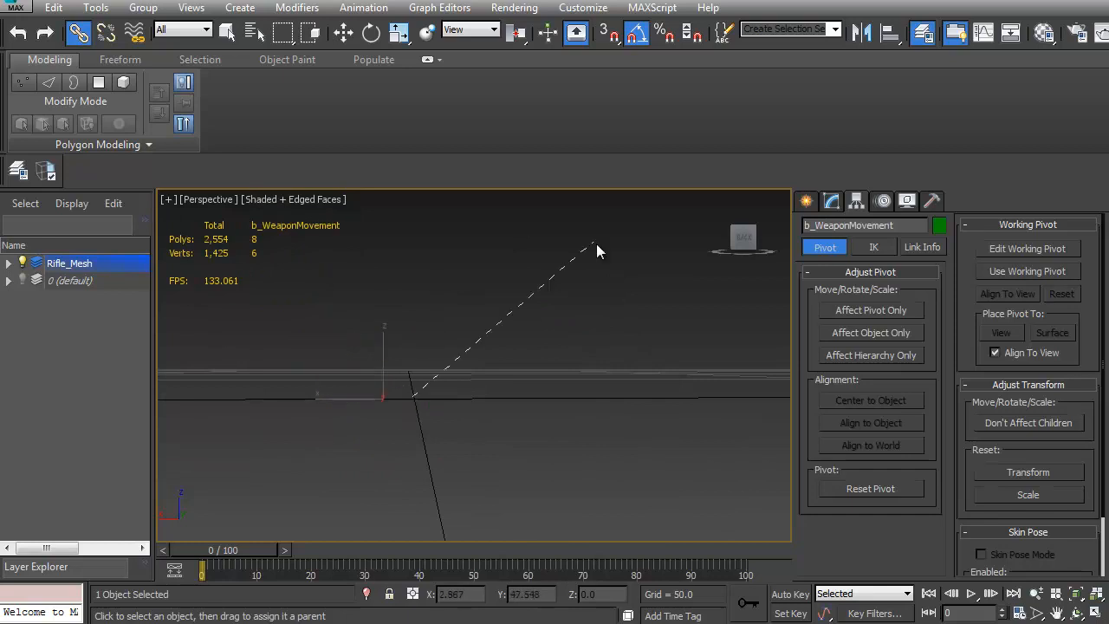
{"action": "left_click_drag", "start_coordinate": [594, 291], "coordinate": [547, 379]}
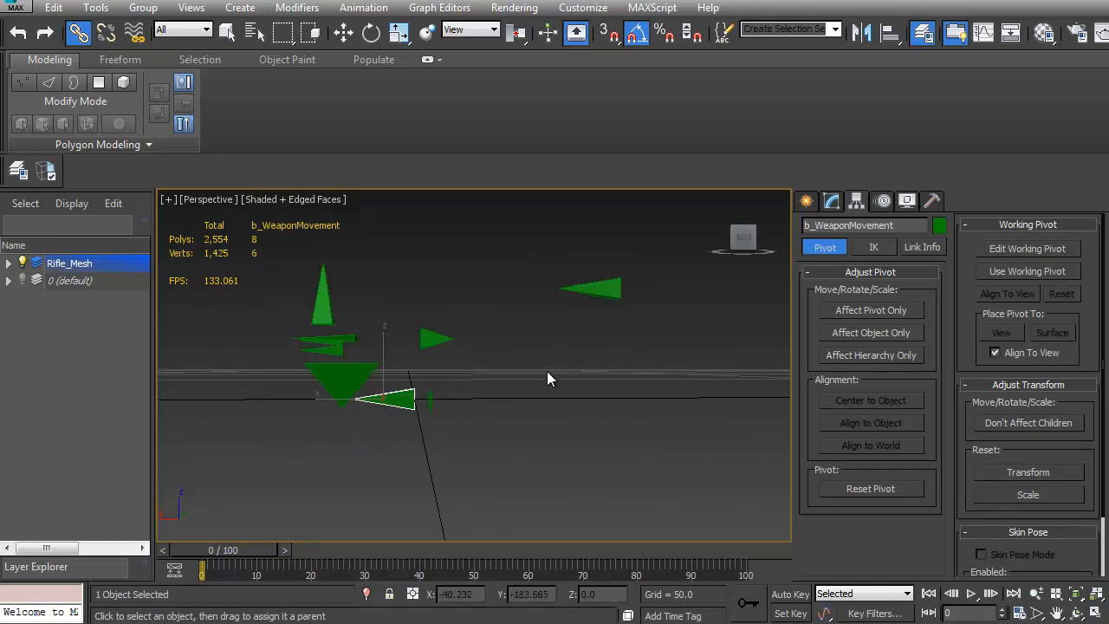
Test-move the root bone to check which bones follow it, and undo the move
{"action": "left_click", "coordinate": [611, 293]}
{"action": "key", "text": "w"}
{"action": "left_click_drag", "start_coordinate": [583, 289], "coordinate": [612, 289]}
{"action": "key", "text": "ctrl+z"}
Link b_Mag to b_WeaponMovement as its parent
{"action": "left_click", "coordinate": [344, 386]}
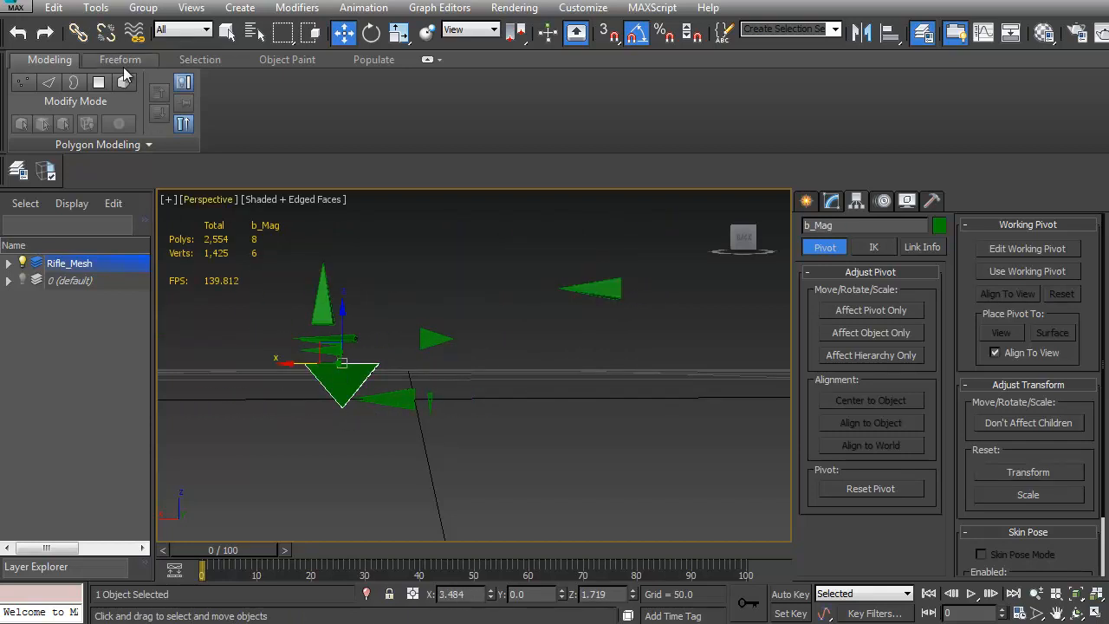
{"action": "left_click", "coordinate": [78, 33]}
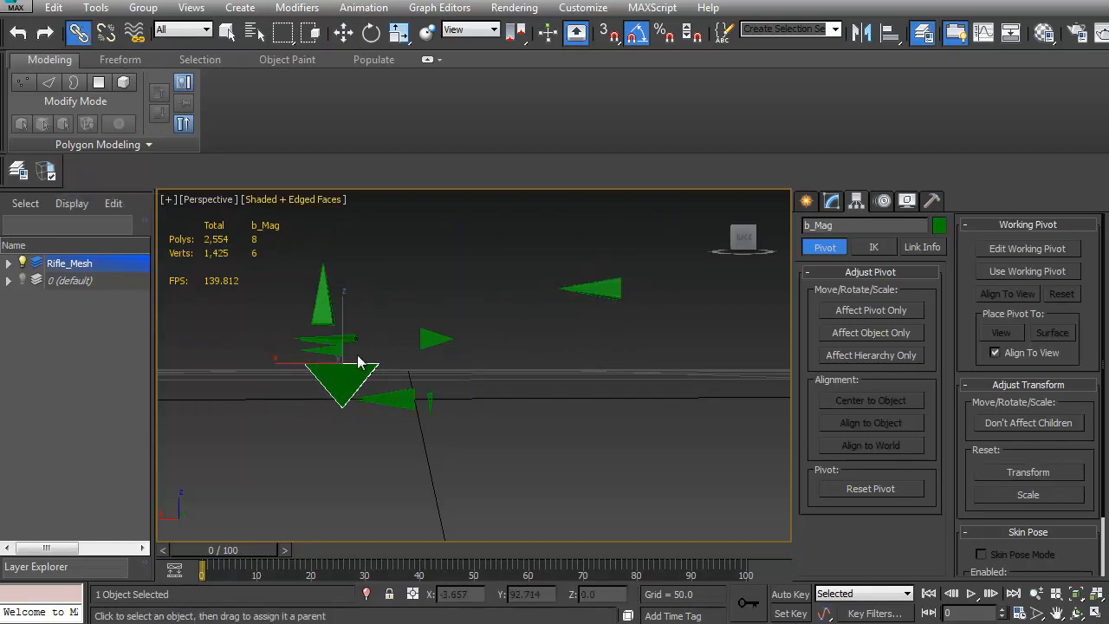
{"action": "left_click_drag", "start_coordinate": [349, 376], "coordinate": [397, 398]}
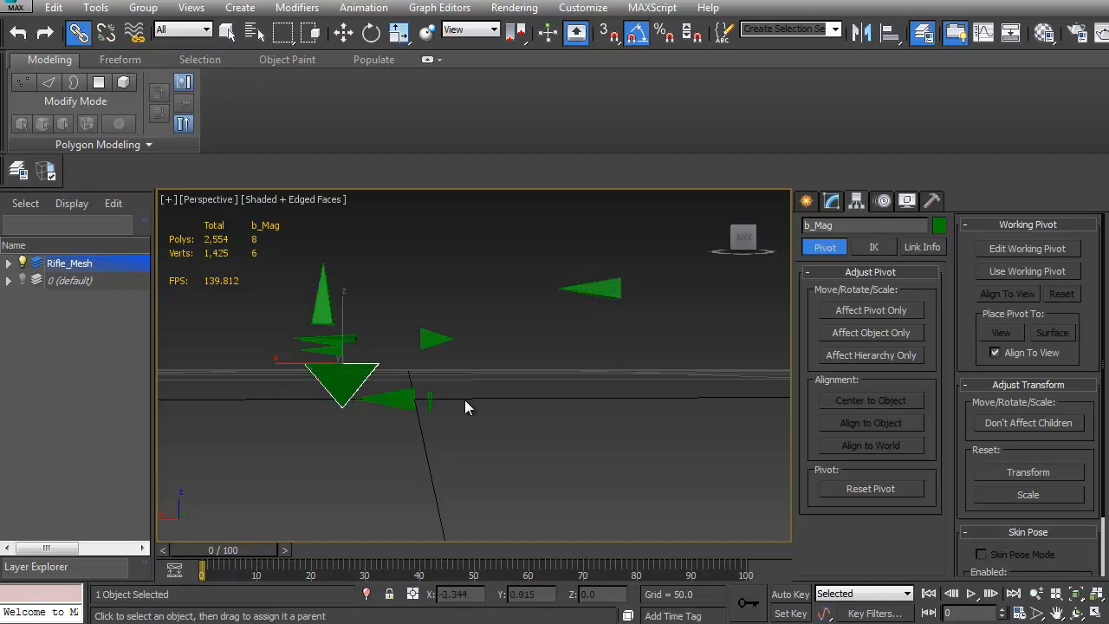
Test-move the root bone and b_Mag to check their child bones, and undo the moves
{"action": "key", "text": "w"}
{"action": "left_click", "coordinate": [612, 293]}
{"action": "mouse_move", "coordinate": [583, 287]}
{"action": "left_mouse_down"}
{"action": "mouse_move", "coordinate": [648, 287]}
{"action": "mouse_move", "coordinate": [572, 288]}
{"action": "left_mouse_up"}
{"action": "key", "text": "ctrl+z"}
{"action": "left_click", "coordinate": [333, 378]}
{"action": "left_click_drag", "start_coordinate": [342, 331], "coordinate": [397, 306]}
{"action": "left_click", "coordinate": [399, 399]}
{"action": "key", "text": "ctrl+z"}
Test-move b_Bolt to check its link with b_BoltLock, and undo the move
{"action": "middle_click_drag", "start_coordinate": [452, 418], "coordinate": [476, 403]}
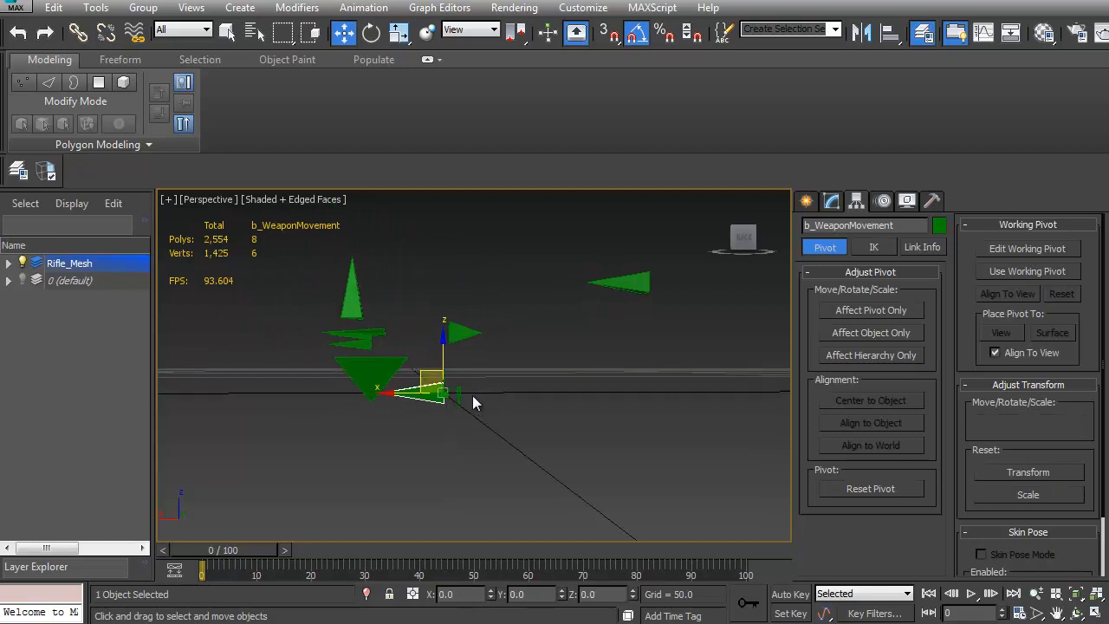
{"action": "scroll", "coordinate": [466, 393], "scroll_direction": "up", "scroll_amount": 3}
{"action": "left_click", "coordinate": [344, 304]}
{"action": "left_click_drag", "start_coordinate": [310, 299], "coordinate": [423, 289]}
{"action": "key", "text": "ctrl+z"}
Test-move b_Trigger and b_BoltLock one after the other, returning each to its place
{"action": "left_click", "coordinate": [455, 399]}
{"action": "left_click_drag", "start_coordinate": [436, 371], "coordinate": [555, 386]}
{"action": "key", "text": "ctrl+z"}
{"action": "middle_click_drag", "start_coordinate": [438, 379], "coordinate": [508, 382]}
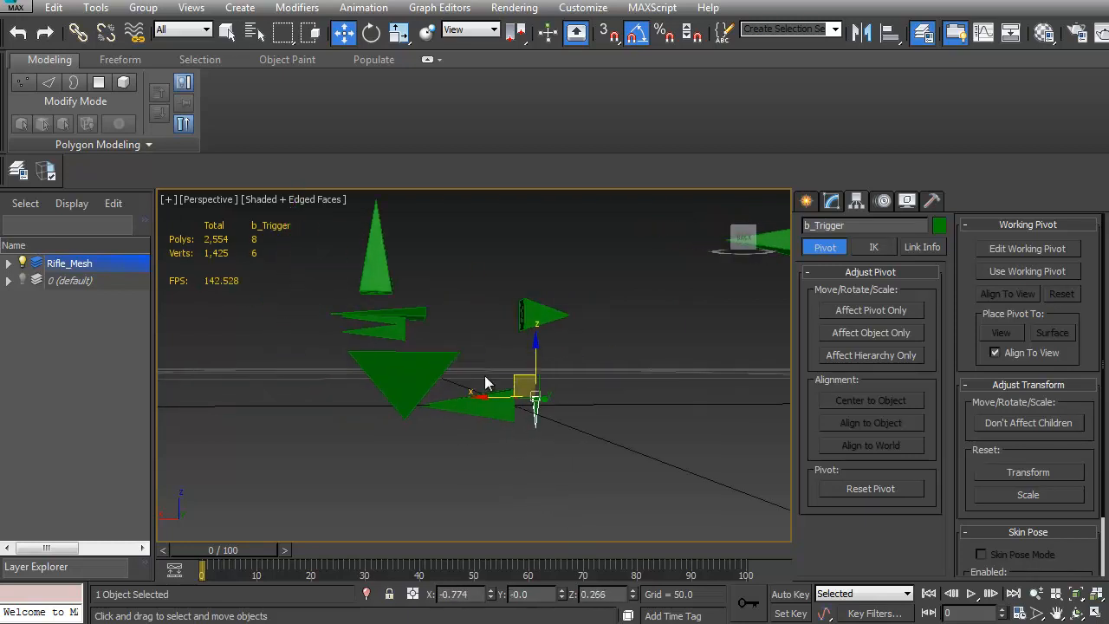
{"action": "mouse_move", "coordinate": [519, 385]}
{"action": "left_mouse_down"}
{"action": "mouse_move", "coordinate": [435, 410]}
{"action": "mouse_move", "coordinate": [521, 377]}
{"action": "left_mouse_up"}
{"action": "key", "text": "ctrl+z"}
{"action": "middle_click_drag", "start_coordinate": [658, 311], "coordinate": [570, 343]}
{"action": "left_click", "coordinate": [450, 342]}
{"action": "mouse_move", "coordinate": [420, 331]}
{"action": "left_mouse_down"}
{"action": "mouse_move", "coordinate": [432, 290]}
{"action": "mouse_move", "coordinate": [399, 347]}
{"action": "mouse_move", "coordinate": [406, 329]}
{"action": "left_mouse_up"}
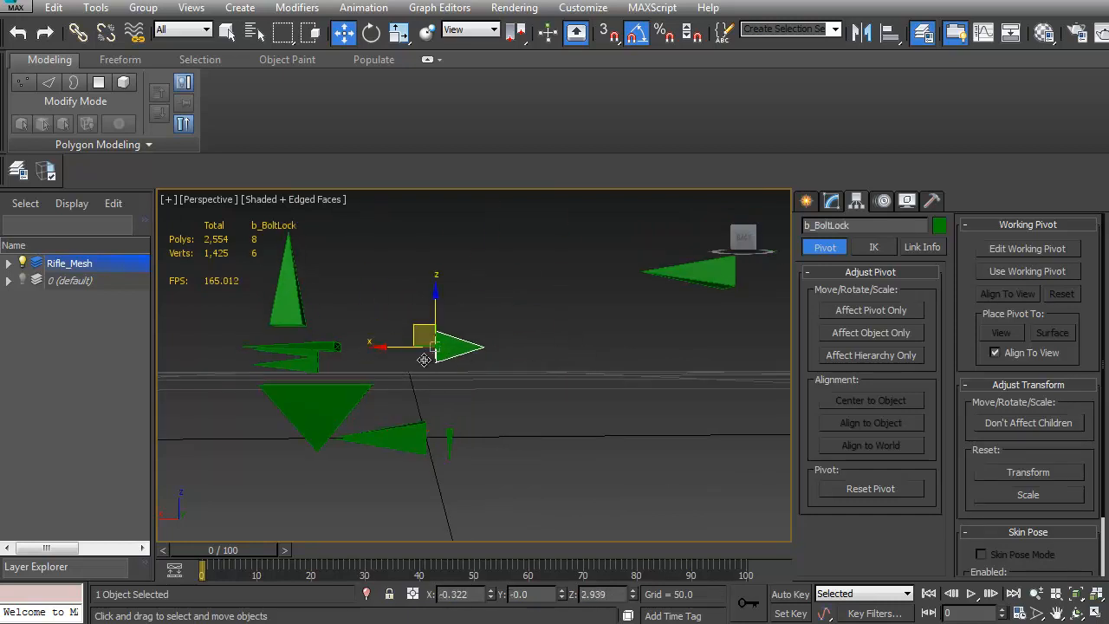
{"action": "middle_click_drag", "start_coordinate": [482, 344], "coordinate": [425, 323]}
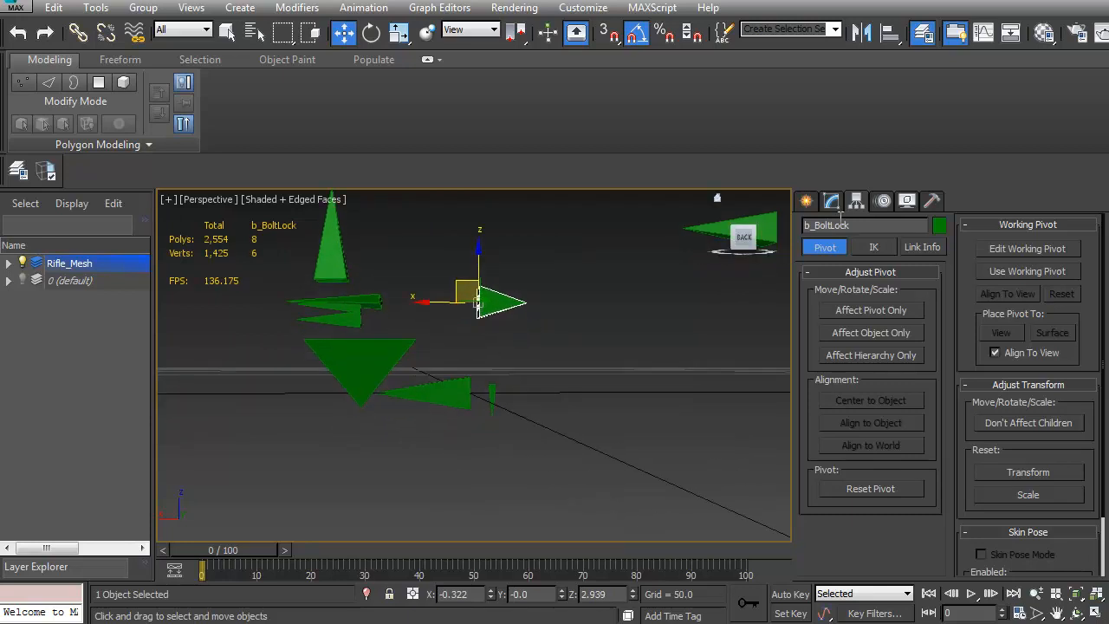
Draw a demonstration chain of three connected bones ending in a nub beside the rifle bones
{"action": "left_click", "coordinate": [807, 201]}
{"action": "left_click", "coordinate": [937, 229]}
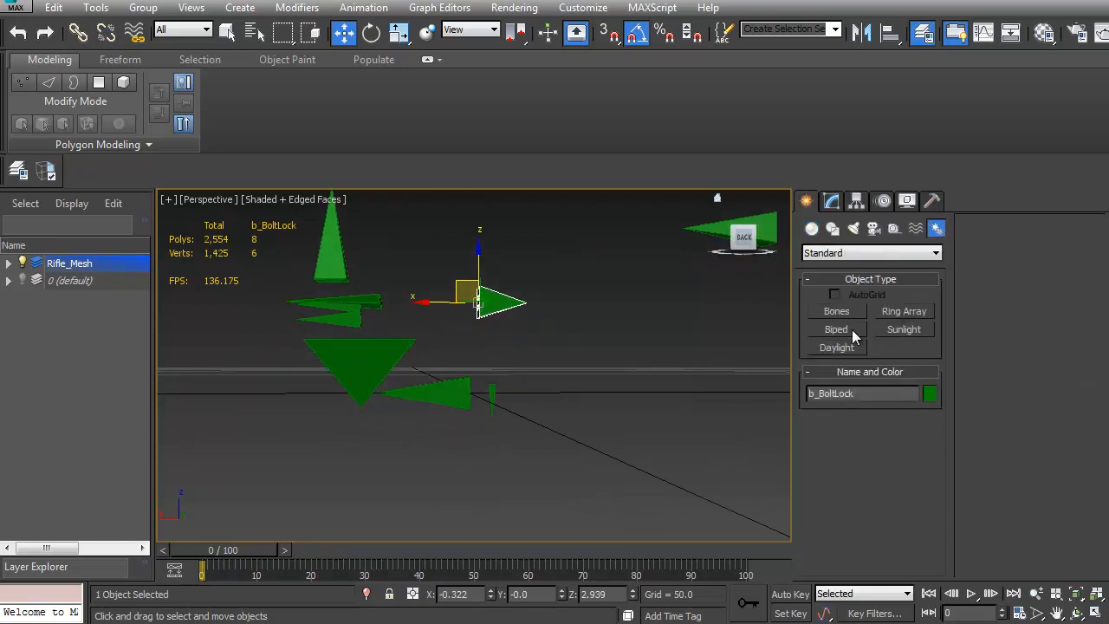
{"action": "left_click", "coordinate": [843, 313]}
{"action": "middle_click_drag", "start_coordinate": [579, 391], "coordinate": [522, 399]}
{"action": "scroll", "coordinate": [522, 400], "scroll_direction": "down", "scroll_amount": 2}
{"action": "left_click", "coordinate": [632, 425]}
{"action": "left_click", "coordinate": [360, 425]}
{"action": "left_click", "coordinate": [175, 425]}
{"action": "middle_click_drag", "start_coordinate": [175, 422], "coordinate": [317, 421]}
{"action": "left_click", "coordinate": [219, 423]}
{"action": "right_click", "coordinate": [180, 415]}
{"action": "scroll", "coordinate": [372, 428], "scroll_direction": "down", "scroll_amount": 4}
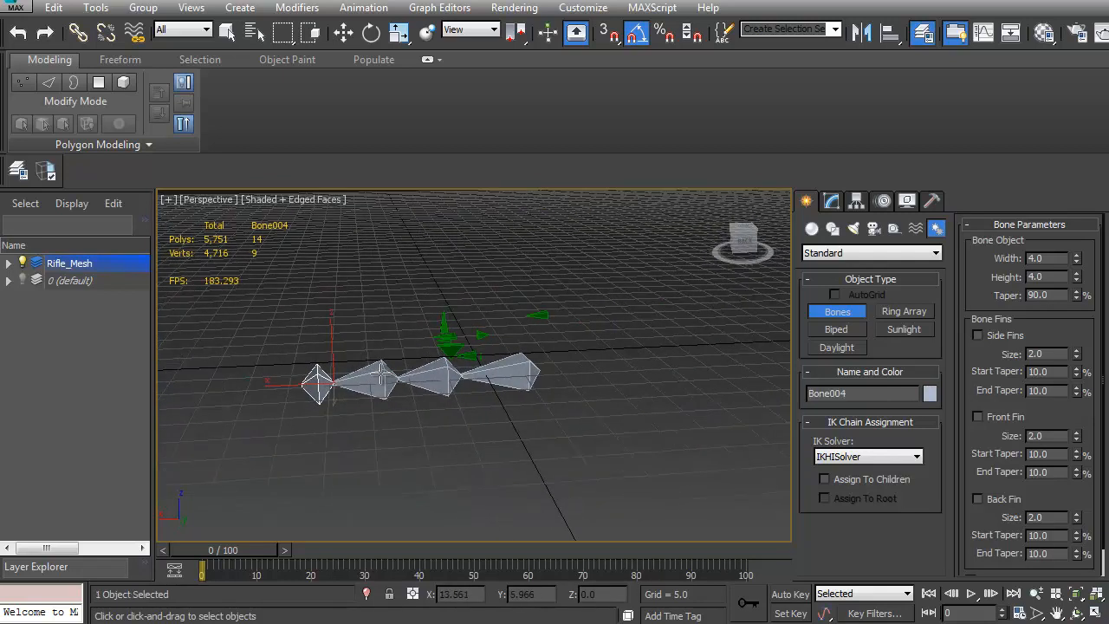
Move Bone003, Bone002 and Bone004 in turn to demonstrate how the linked chain behaves
{"action": "key", "text": "w"}
{"action": "left_click", "coordinate": [382, 374]}
{"action": "scroll", "coordinate": [384, 432], "scroll_direction": "up", "scroll_amount": 5}
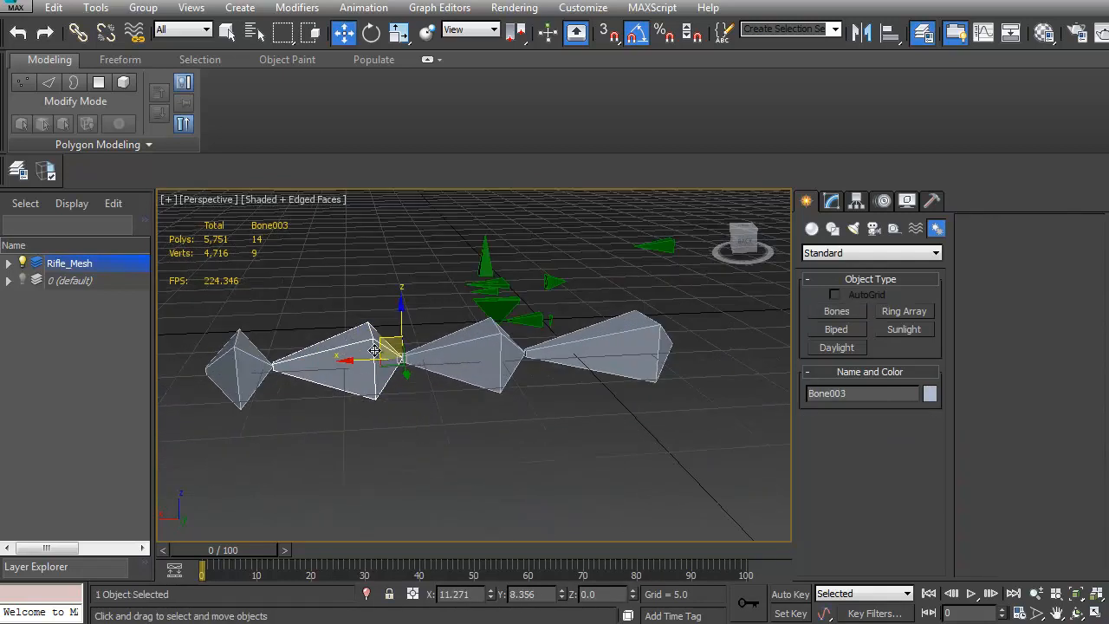
{"action": "left_click_drag", "start_coordinate": [382, 345], "coordinate": [396, 288]}
{"action": "left_click", "coordinate": [481, 326]}
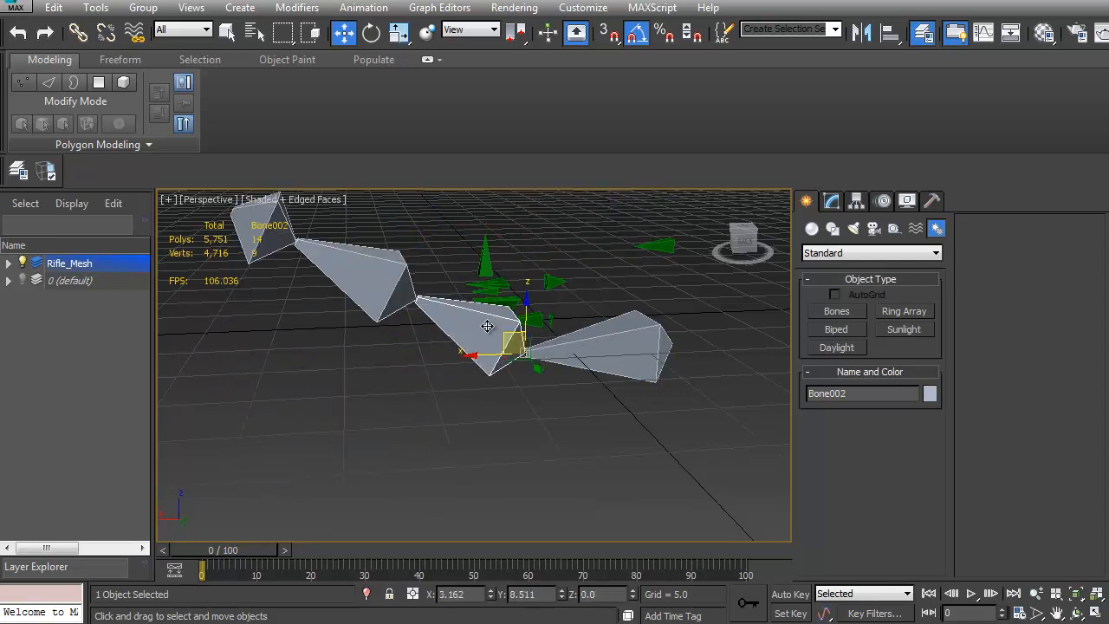
{"action": "left_click_drag", "start_coordinate": [514, 338], "coordinate": [516, 362]}
{"action": "left_click", "coordinate": [260, 286]}
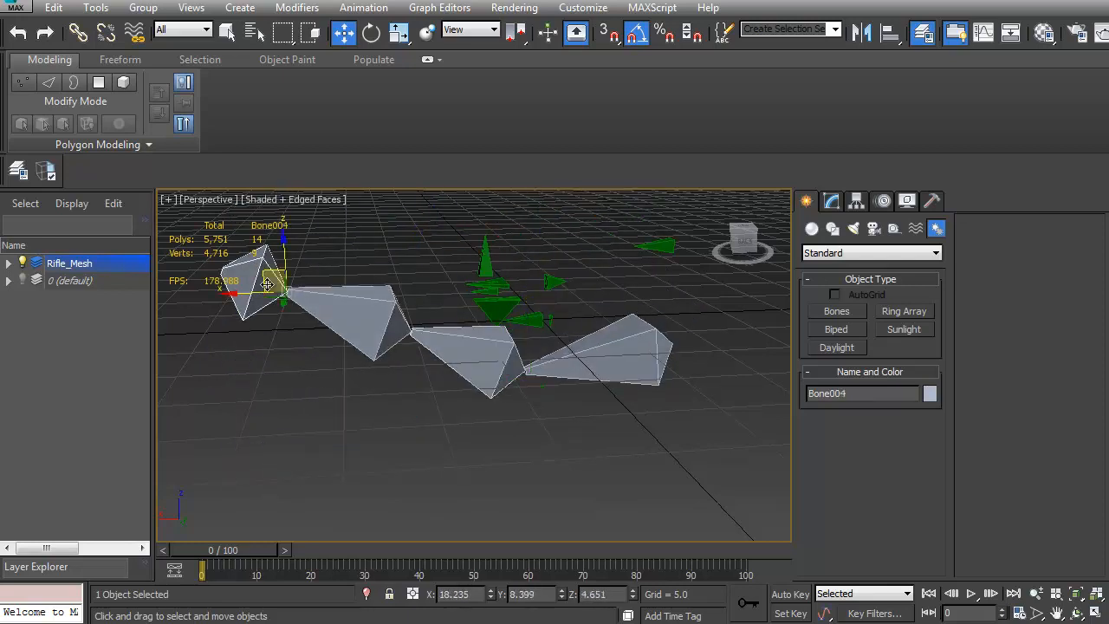
{"action": "left_click_drag", "start_coordinate": [269, 275], "coordinate": [463, 359]}
{"action": "middle_click_drag", "start_coordinate": [463, 357], "coordinate": [517, 314], "text": "alt"}
Unlink Bone003 from its parent and pull it away, then delete all four demonstration bones
{"action": "left_click", "coordinate": [408, 366]}
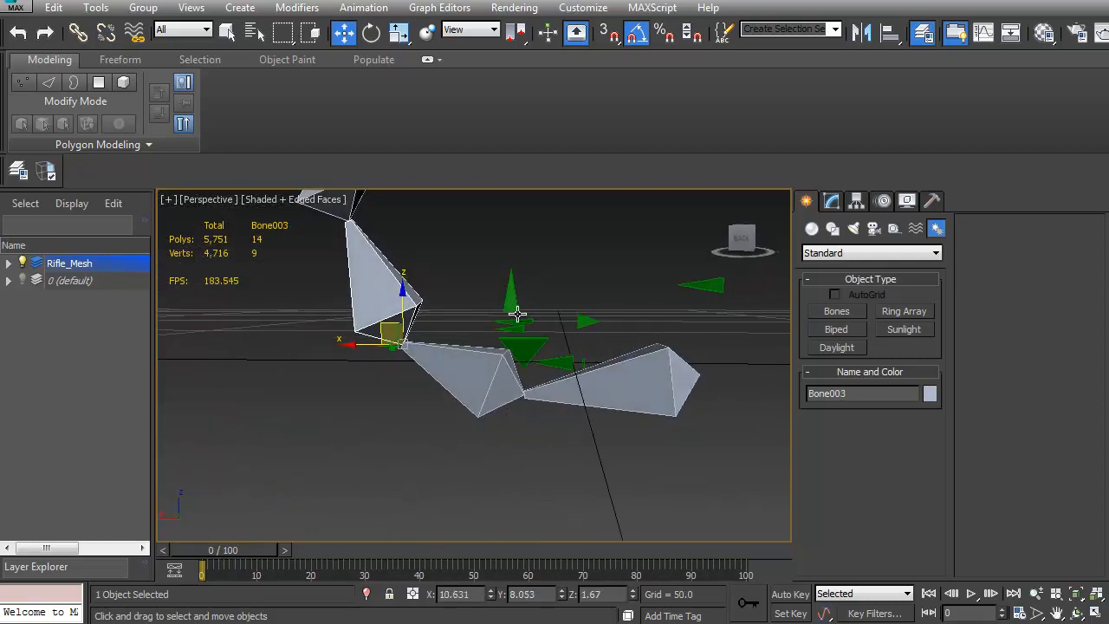
{"action": "middle_click_drag", "start_coordinate": [416, 319], "coordinate": [381, 303], "text": "alt"}
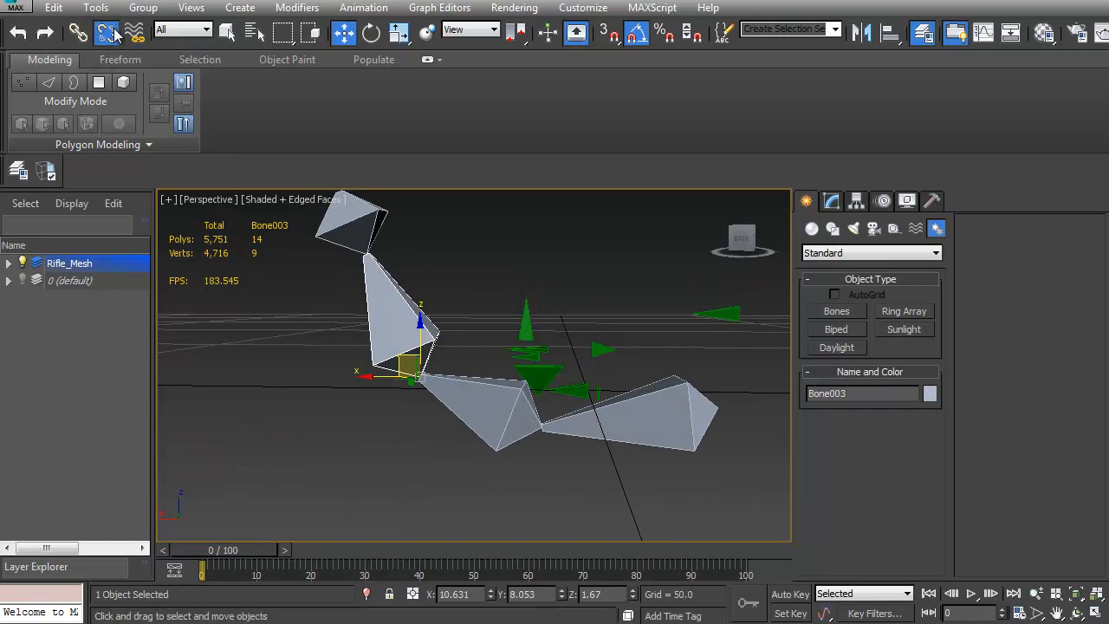
{"action": "left_click_drag", "start_coordinate": [402, 355], "coordinate": [625, 422]}
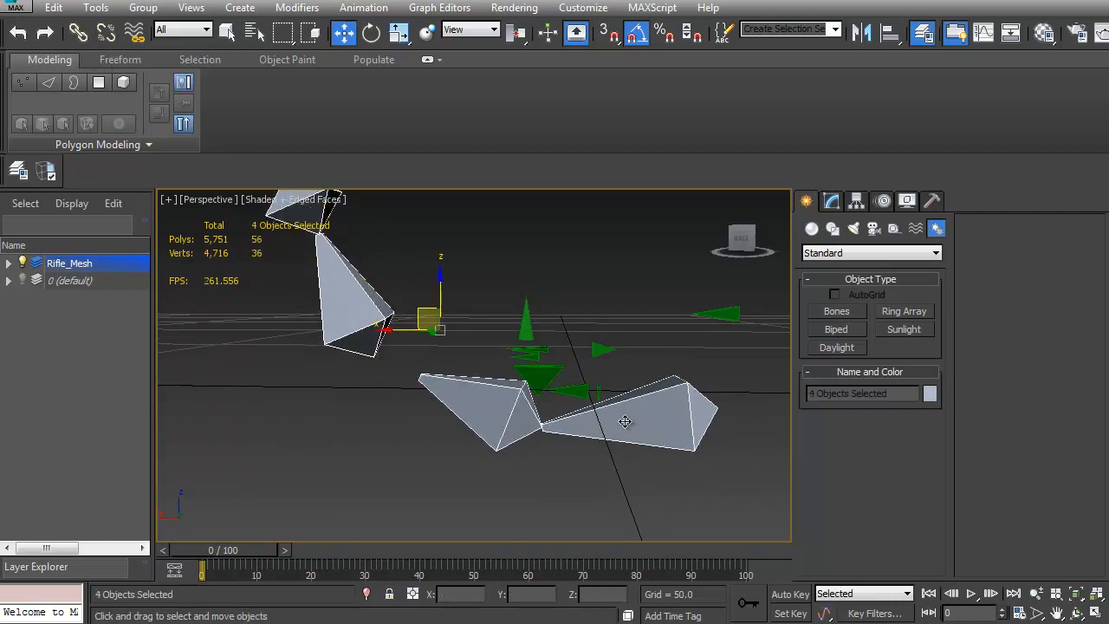
{"action": "key", "text": "Delete"}
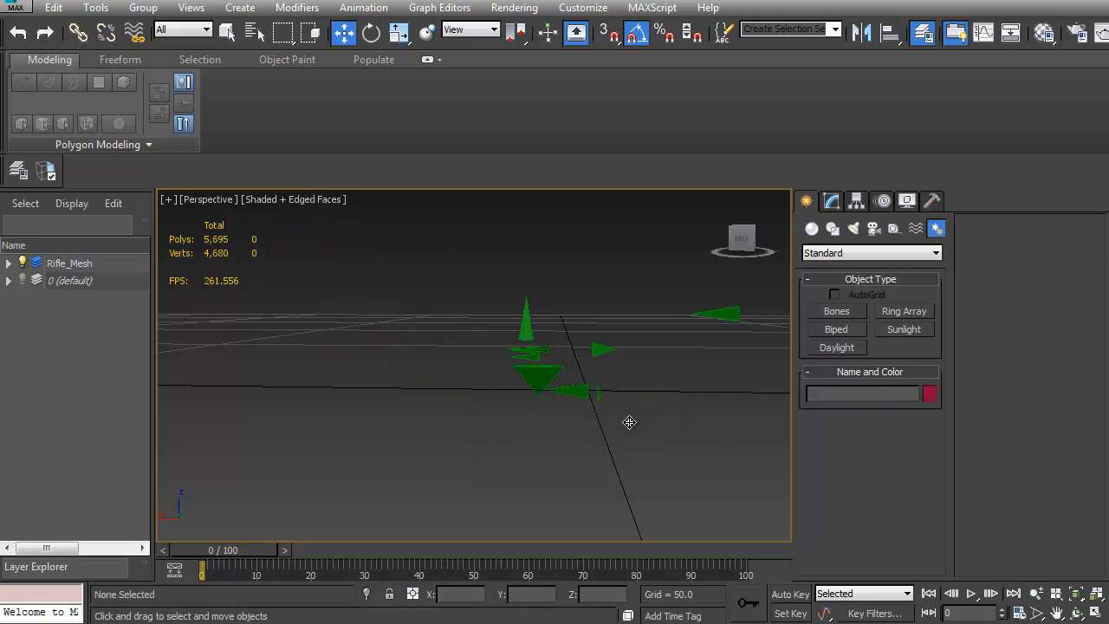
Test-move b_Mag with its linked cartridge bones, and return it to its original position
{"action": "left_click", "coordinate": [544, 375]}
{"action": "left_click_drag", "start_coordinate": [539, 362], "coordinate": [541, 323]}
{"action": "middle_click_drag", "start_coordinate": [587, 356], "coordinate": [460, 431]}
{"action": "scroll", "coordinate": [470, 396], "scroll_direction": "up", "scroll_amount": 3}
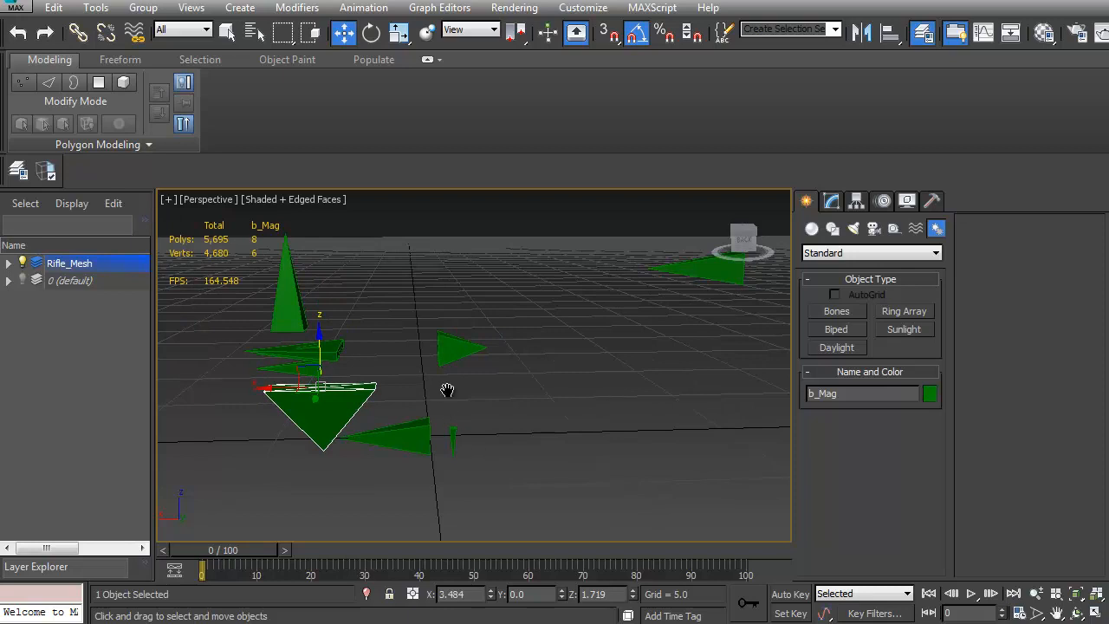
{"action": "middle_click_drag", "start_coordinate": [439, 403], "coordinate": [448, 383], "text": "alt"}
{"action": "middle_click_drag", "start_coordinate": [605, 483], "coordinate": [526, 530], "text": "alt"}
Unhide all objects without unhiding the hidden layers
{"action": "right_click", "coordinate": [546, 428]}
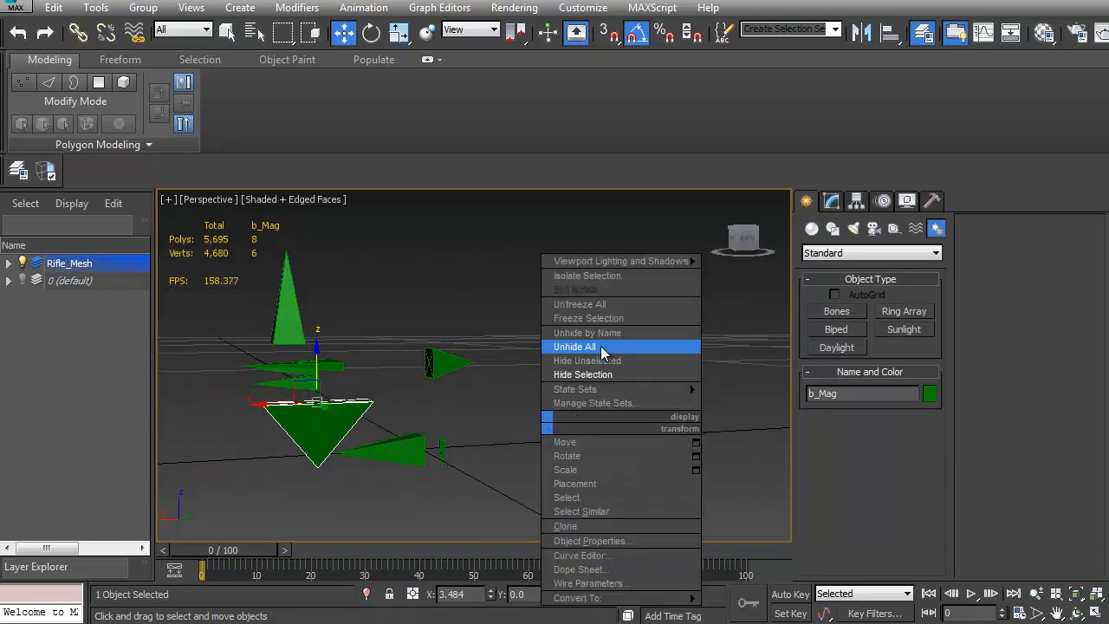
{"action": "left_click", "coordinate": [601, 346]}
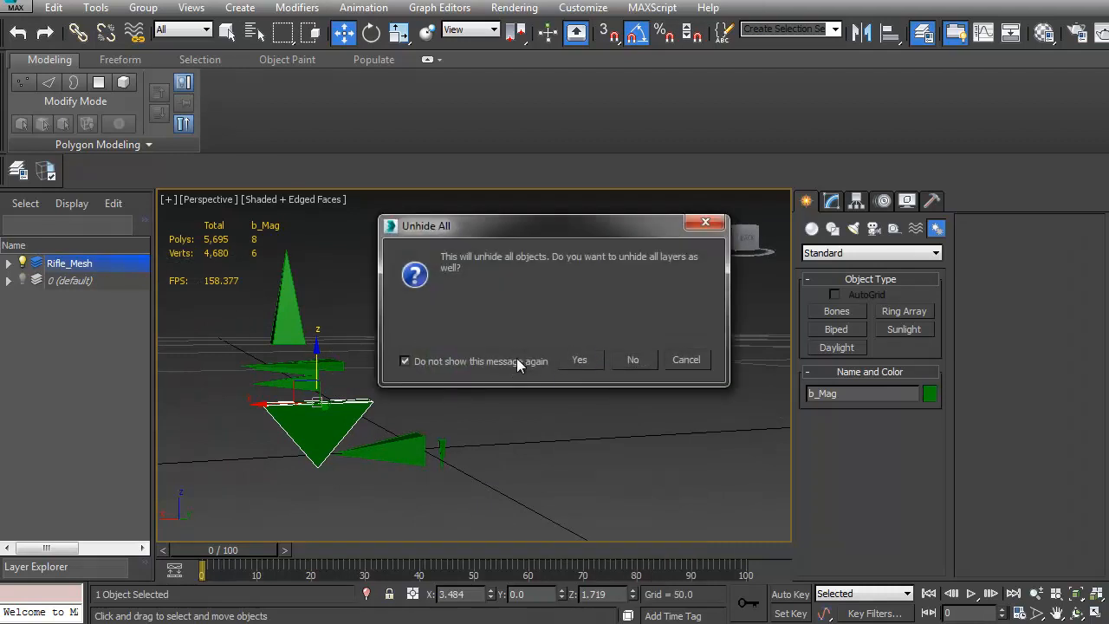
{"action": "left_click", "coordinate": [637, 361]}
Select the scope and examine its rear lens texture and mounts on the rifle from several angles
{"action": "middle_click_drag", "start_coordinate": [515, 345], "coordinate": [544, 380], "text": "alt"}
{"action": "left_click", "coordinate": [538, 375]}
{"action": "middle_click_drag", "start_coordinate": [634, 301], "coordinate": [520, 290], "text": "alt"}
{"action": "left_click", "coordinate": [409, 284]}
{"action": "middle_click_drag", "start_coordinate": [423, 324], "coordinate": [674, 313], "text": "alt"}
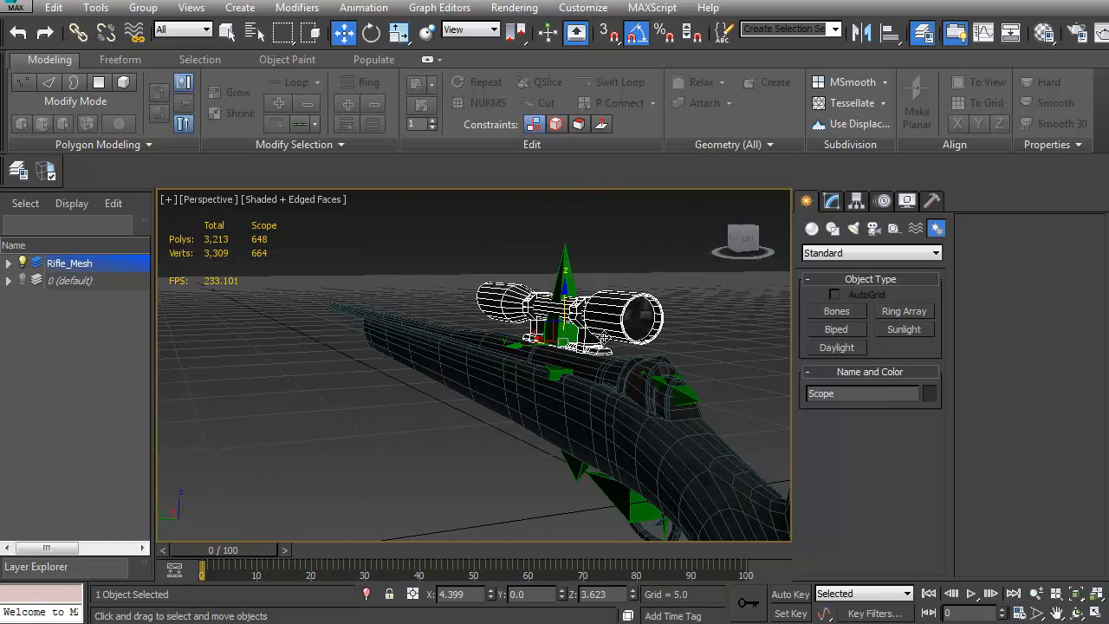
{"action": "middle_click_drag", "start_coordinate": [585, 351], "coordinate": [407, 348], "text": "alt"}
{"action": "scroll", "coordinate": [575, 354], "scroll_direction": "up", "scroll_amount": 3}
{"action": "scroll", "coordinate": [406, 348], "scroll_direction": "up", "scroll_amount": 3}
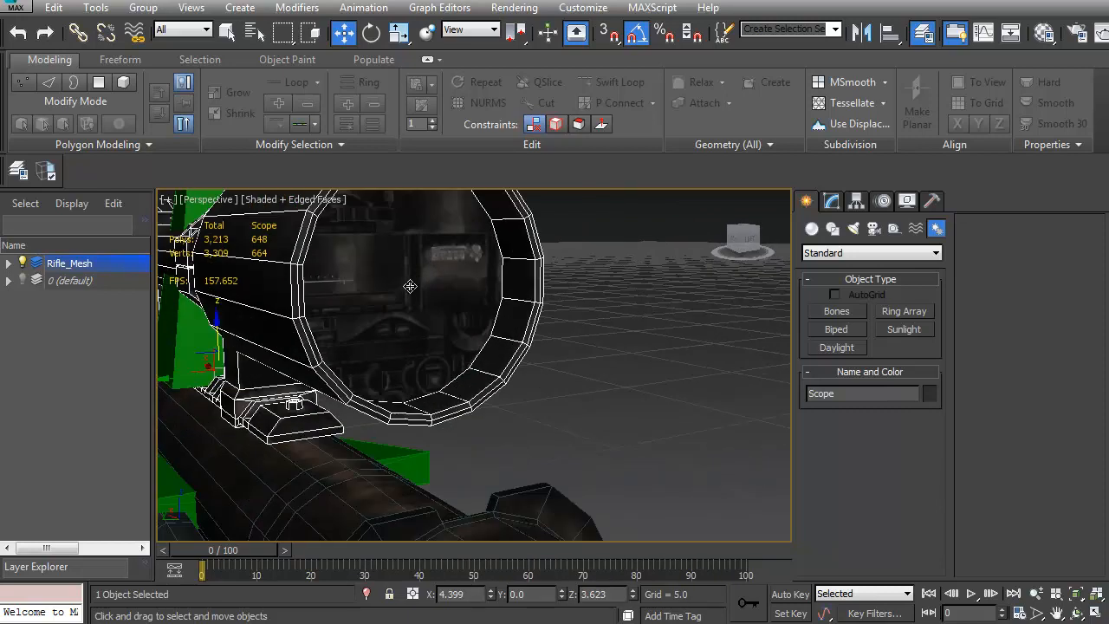
{"action": "middle_click_drag", "start_coordinate": [413, 281], "coordinate": [459, 327], "text": "alt"}
{"action": "middle_click_drag", "start_coordinate": [421, 267], "coordinate": [327, 338], "text": "alt"}
{"action": "middle_click_drag", "start_coordinate": [346, 390], "coordinate": [451, 392], "text": "alt"}
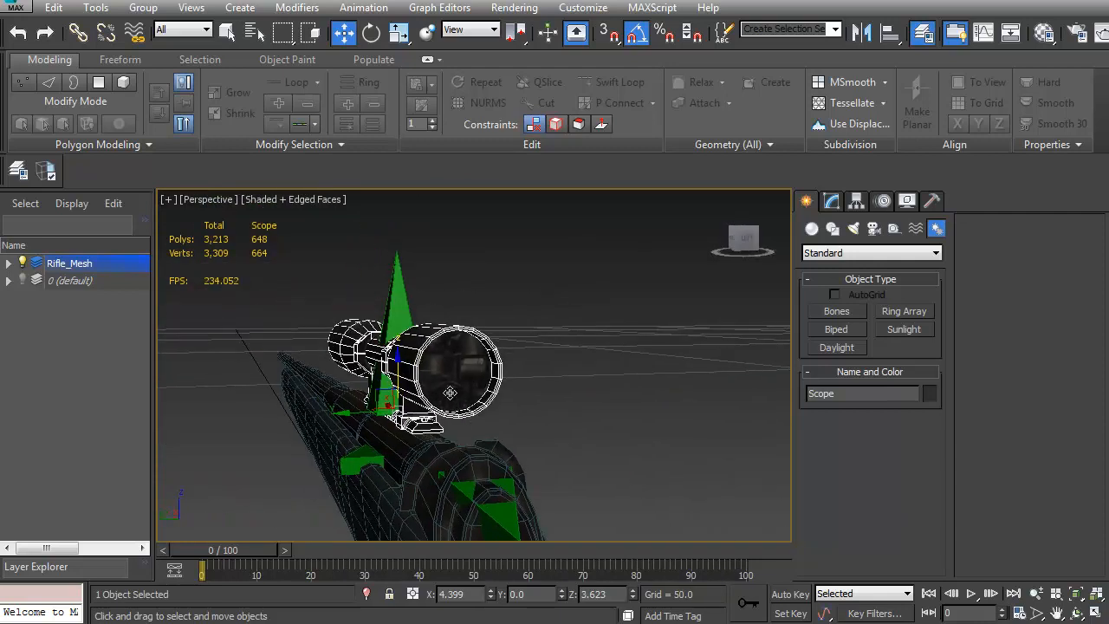
{"action": "scroll", "coordinate": [451, 391], "scroll_direction": "up", "scroll_amount": 3}
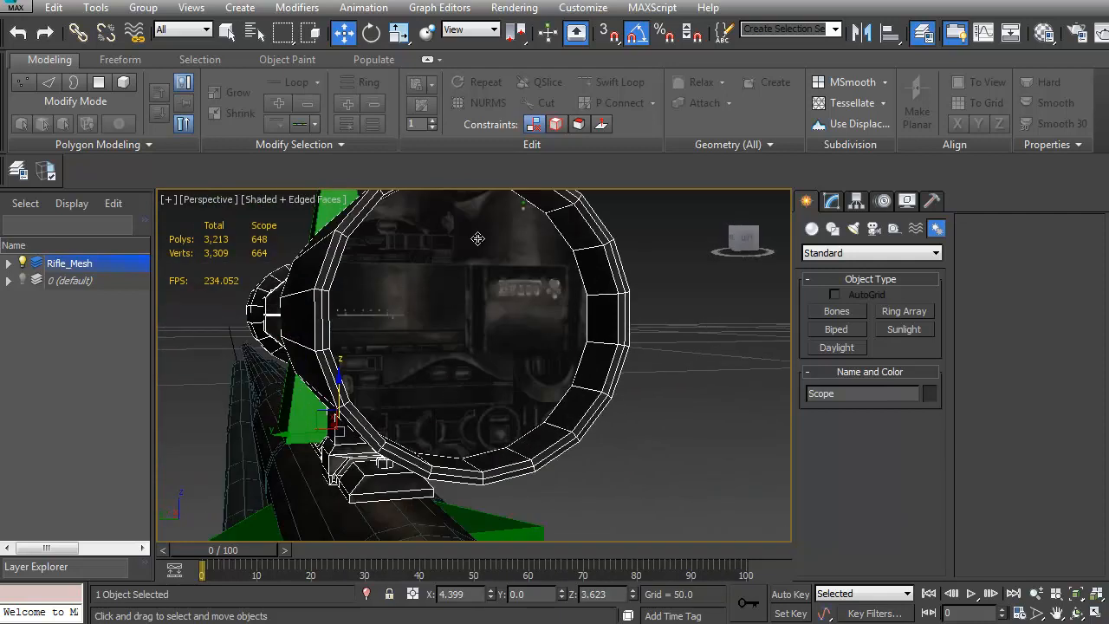
{"action": "scroll", "coordinate": [443, 384], "scroll_direction": "down", "scroll_amount": 3}
{"action": "middle_click_drag", "start_coordinate": [443, 384], "coordinate": [540, 416], "text": "alt"}
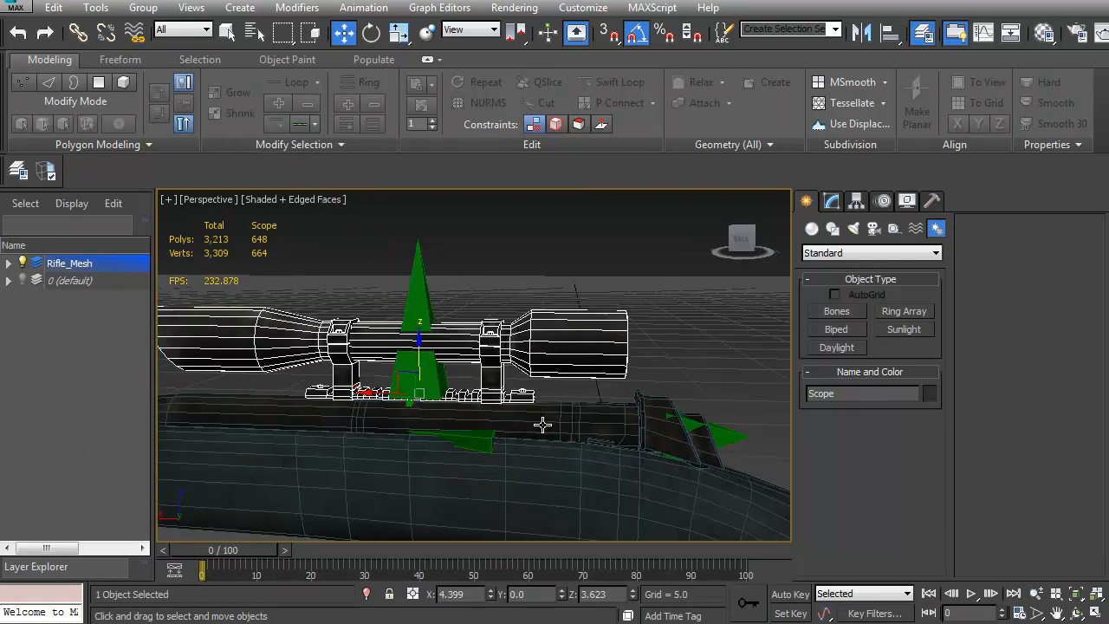
{"action": "scroll", "coordinate": [433, 376], "scroll_direction": "down", "scroll_amount": 3}
{"action": "middle_click_drag", "start_coordinate": [433, 376], "coordinate": [428, 402], "text": "alt"}
{"action": "scroll", "coordinate": [463, 404], "scroll_direction": "up", "scroll_amount": 8}
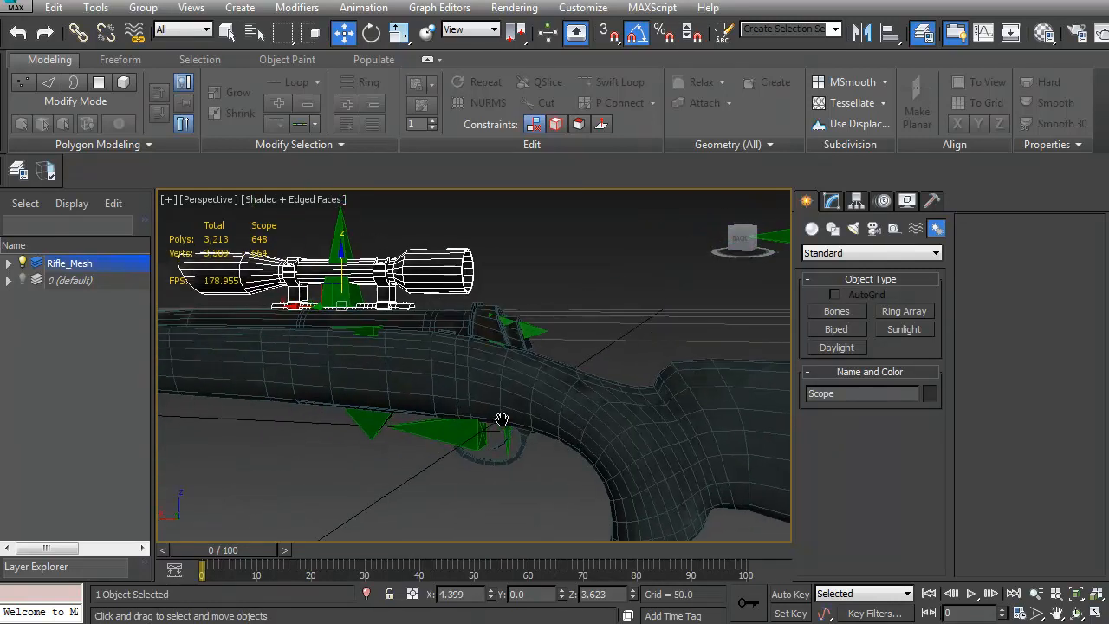
Apply a Skin modifier to the Rifle mesh
{"action": "left_click", "coordinate": [587, 407]}
{"action": "left_click", "coordinate": [832, 201]}
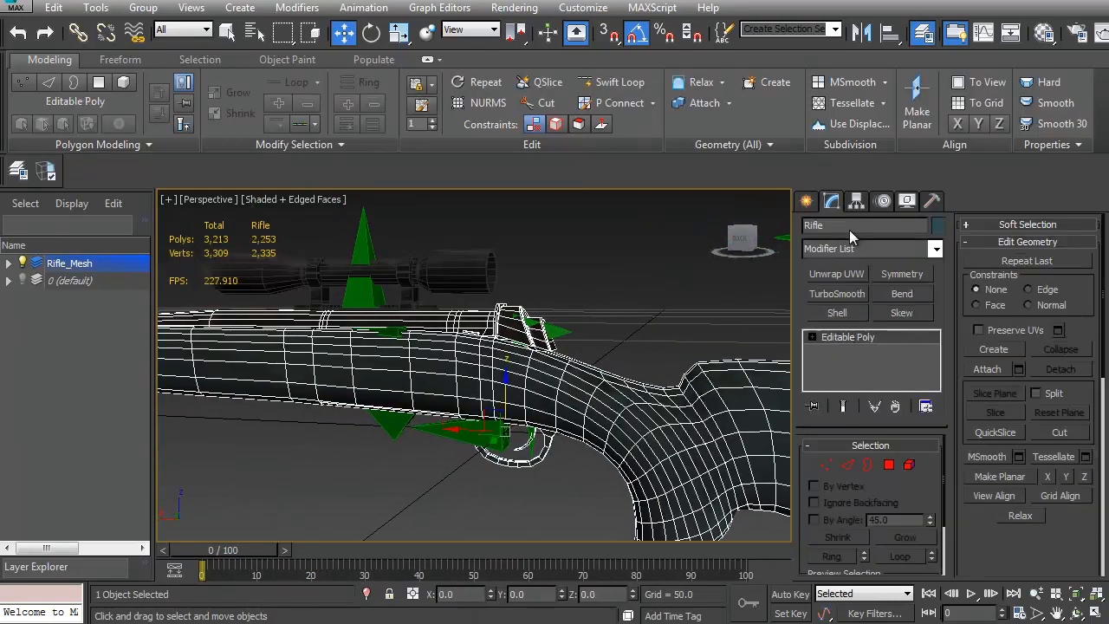
{"action": "left_click", "coordinate": [936, 249]}
{"action": "scroll", "coordinate": [856, 397], "scroll_direction": "down", "scroll_amount": 15}
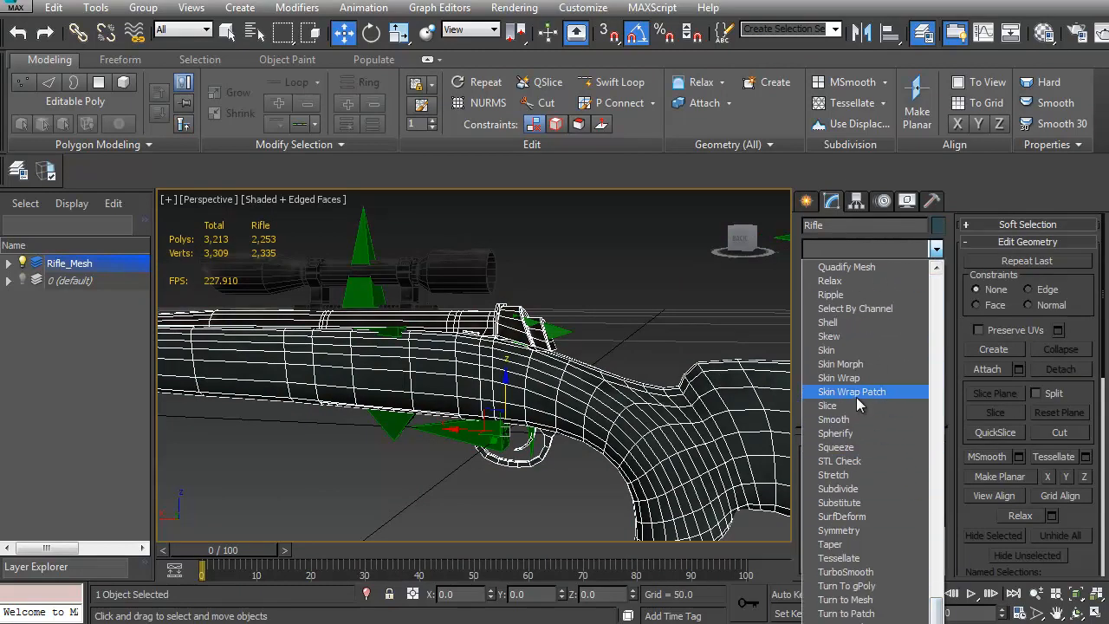
{"action": "left_click", "coordinate": [847, 351]}
Add every bone in the b_WeaponRoot hierarchy, from b_WeaponRoot through b_Trigger, to the Skin modifier
{"action": "scroll", "coordinate": [908, 503], "scroll_direction": "down", "scroll_amount": 5}
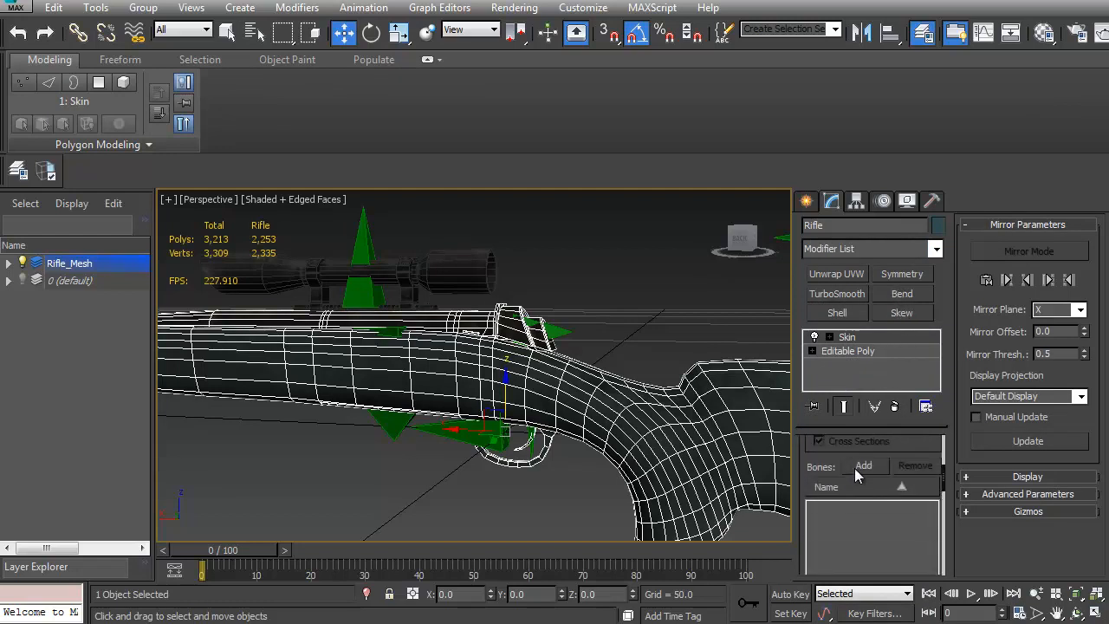
{"action": "left_click", "coordinate": [863, 466]}
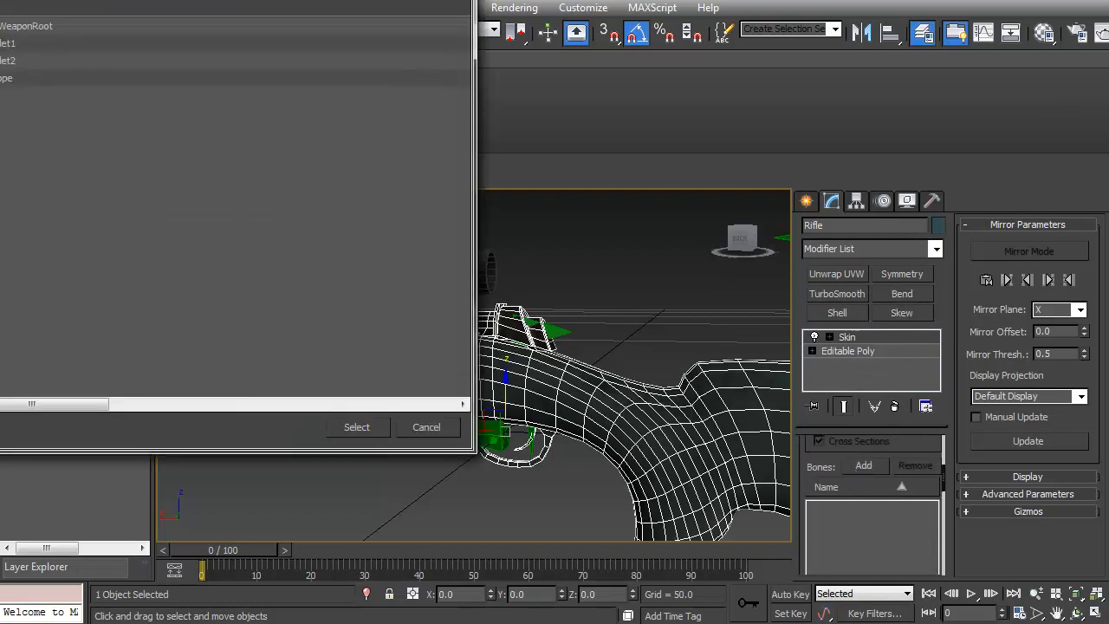
{"action": "left_click", "coordinate": [0, 26]}
{"action": "left_click", "coordinate": [0, 43]}
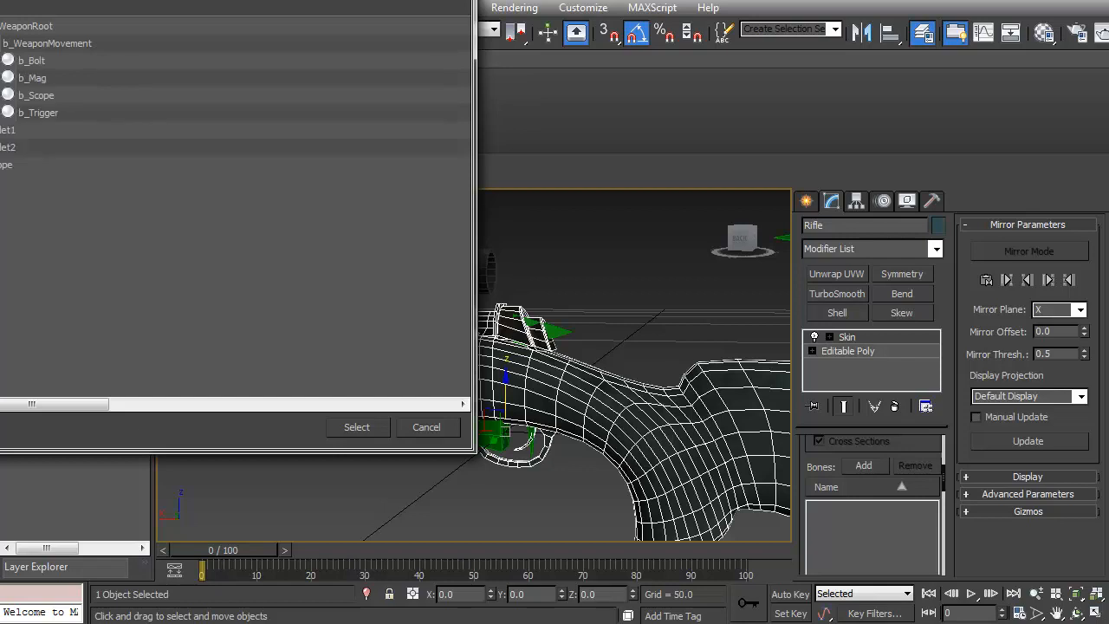
{"action": "left_click", "coordinate": [0, 60]}
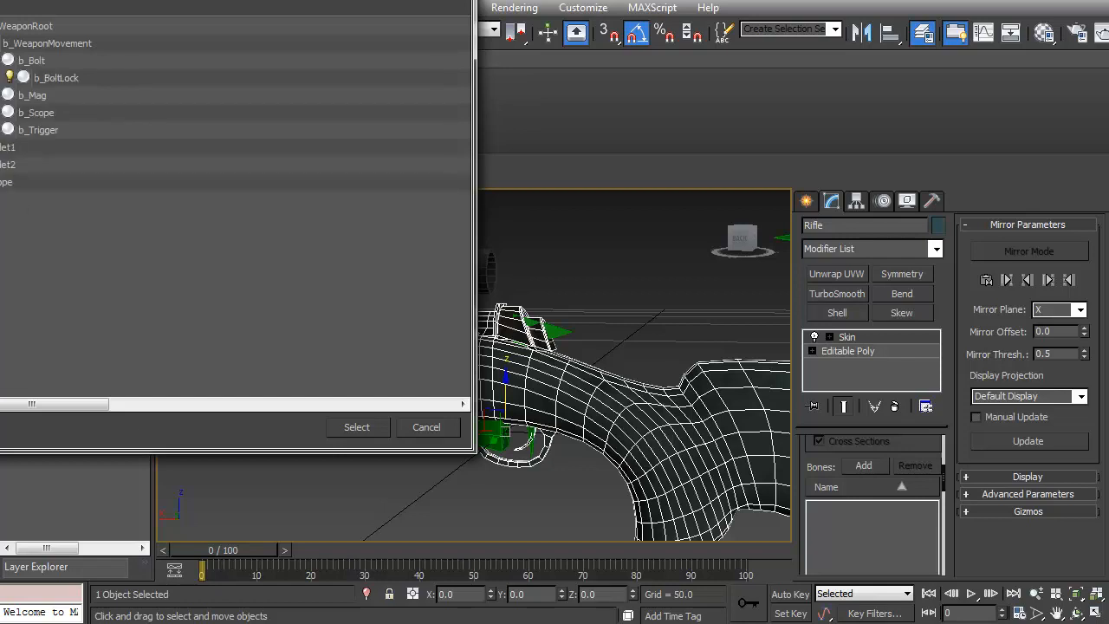
{"action": "left_click", "coordinate": [0, 95]}
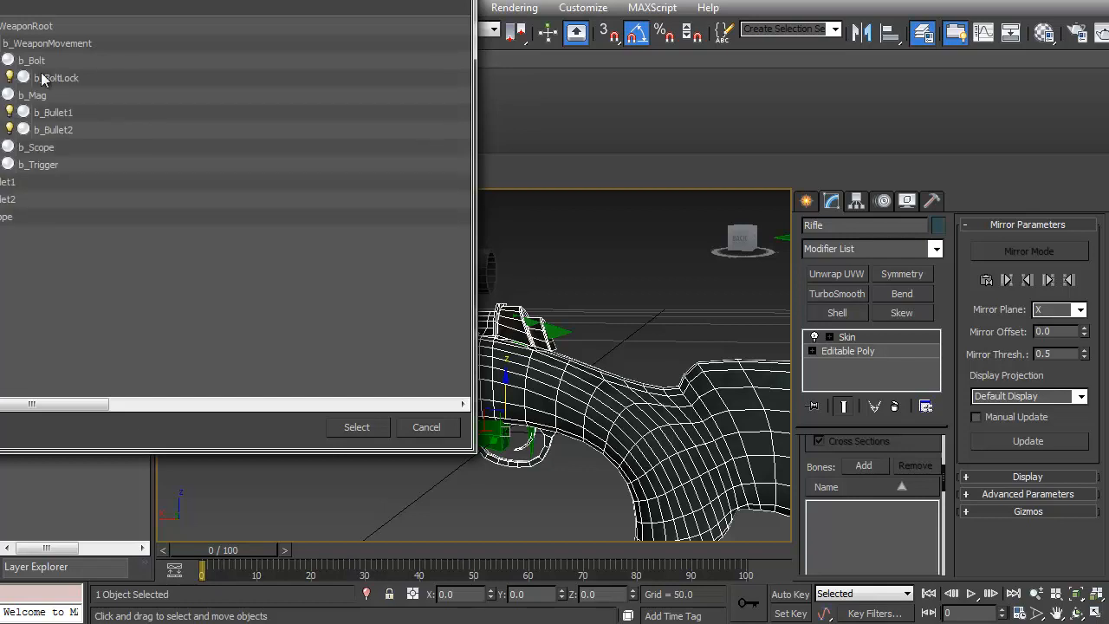
{"action": "left_click", "coordinate": [31, 33]}
{"action": "left_click", "coordinate": [37, 166], "text": "shift"}
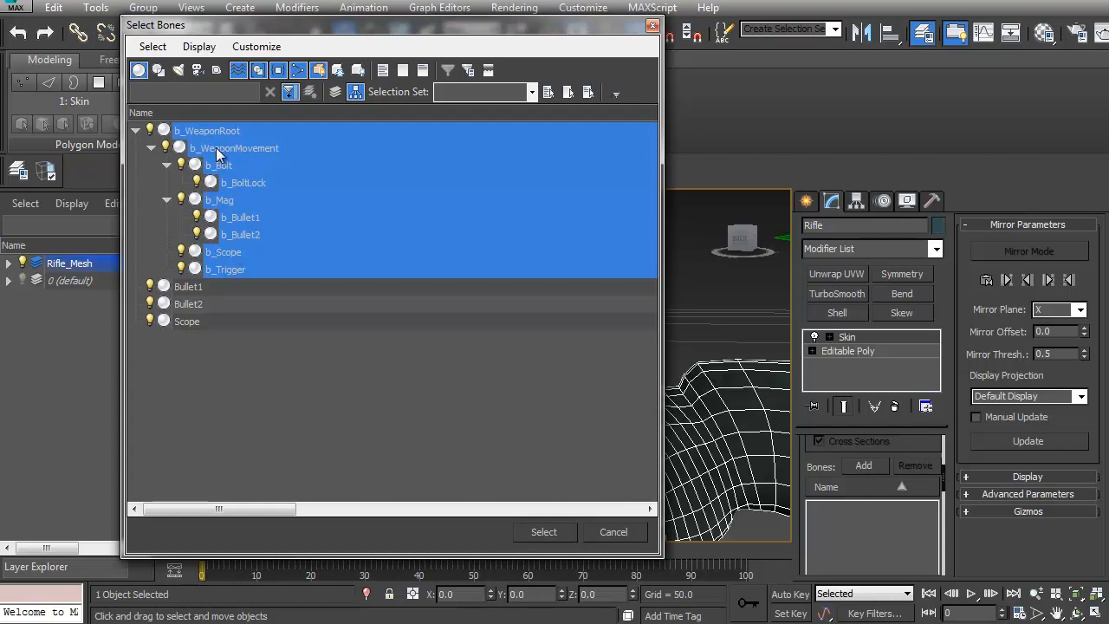
{"action": "left_click", "coordinate": [545, 532]}
Enter envelope editing on the rifle's Skin modifier and enable vertex selection
{"action": "left_click_drag", "start_coordinate": [913, 445], "coordinate": [918, 608]}
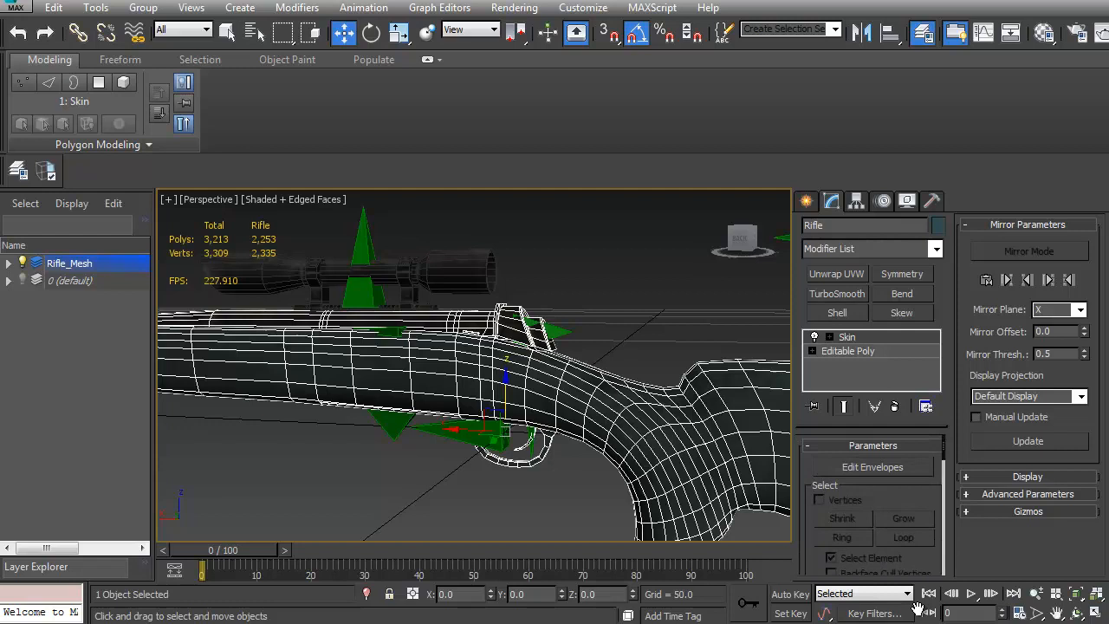
{"action": "left_click", "coordinate": [869, 468]}
{"action": "left_click", "coordinate": [871, 468]}
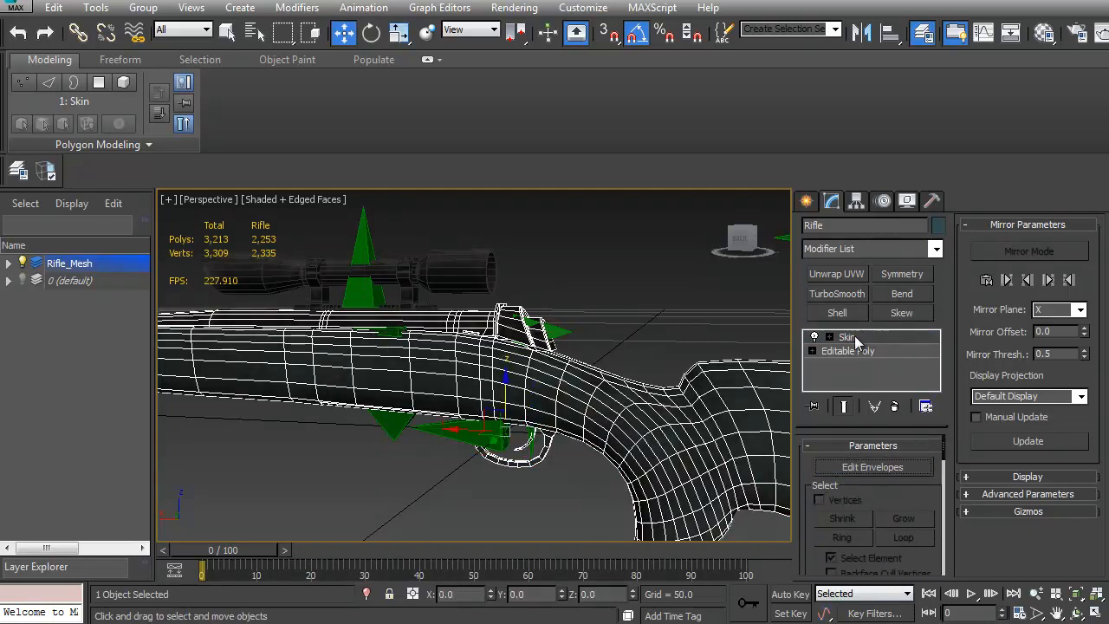
{"action": "left_click", "coordinate": [871, 468]}
{"action": "left_click", "coordinate": [822, 501]}
{"action": "scroll", "coordinate": [832, 494], "scroll_direction": "down", "scroll_amount": 2}
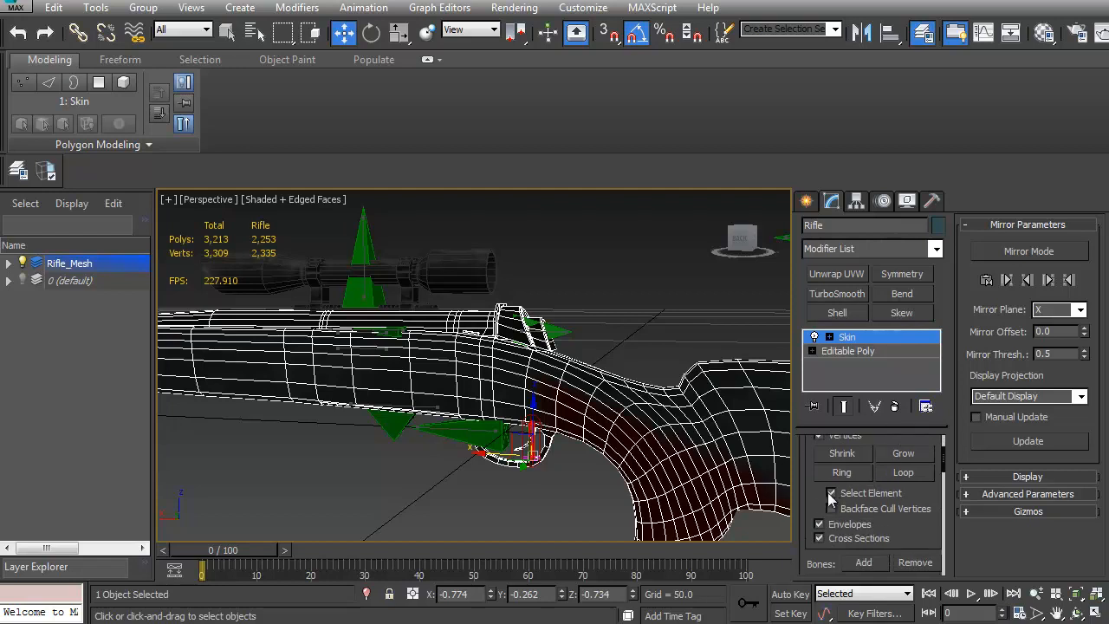
Make b_WeaponMovement the active bone and select all of the rifle's vertices
{"action": "scroll", "coordinate": [867, 503], "scroll_direction": "down", "scroll_amount": 5}
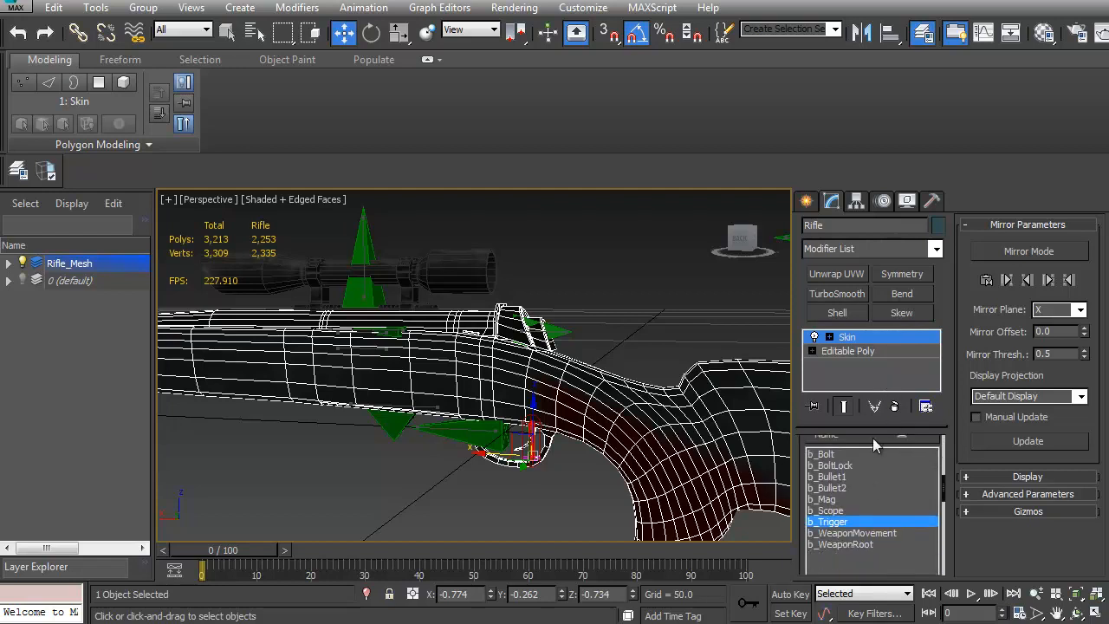
{"action": "left_click", "coordinate": [849, 533]}
{"action": "scroll", "coordinate": [520, 424], "scroll_direction": "down", "scroll_amount": 5}
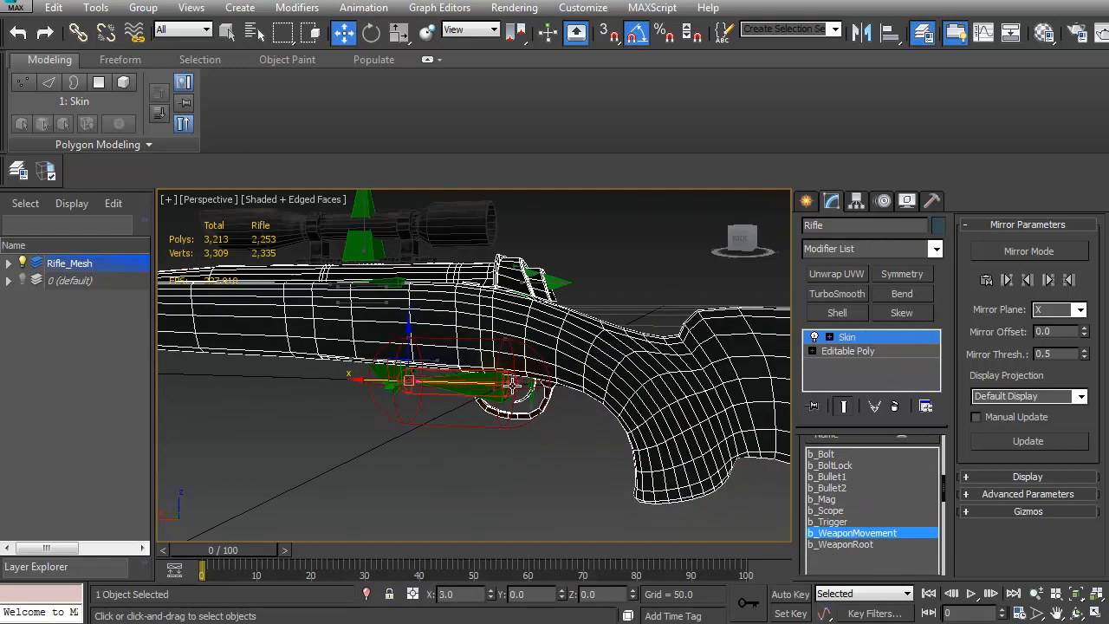
{"action": "left_click_drag", "start_coordinate": [186, 307], "coordinate": [729, 475]}
{"action": "middle_click_drag", "start_coordinate": [560, 436], "coordinate": [580, 446], "text": "alt"}
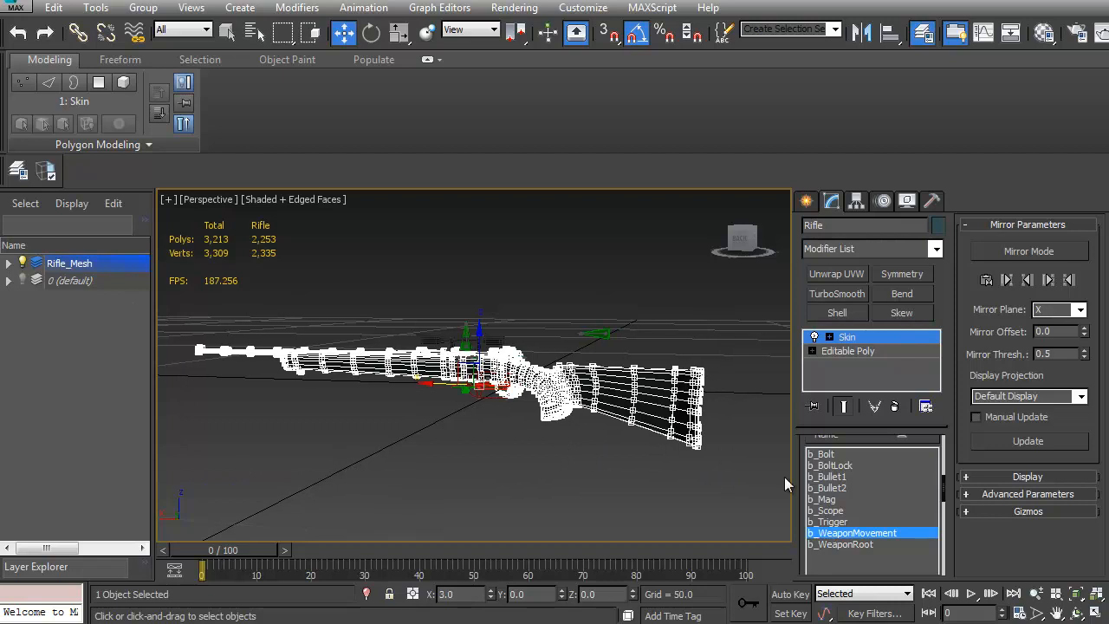
Minimize the ribbon to make more room for the Skin modifier's weight properties
{"action": "left_click_drag", "start_coordinate": [932, 426], "coordinate": [923, 406]}
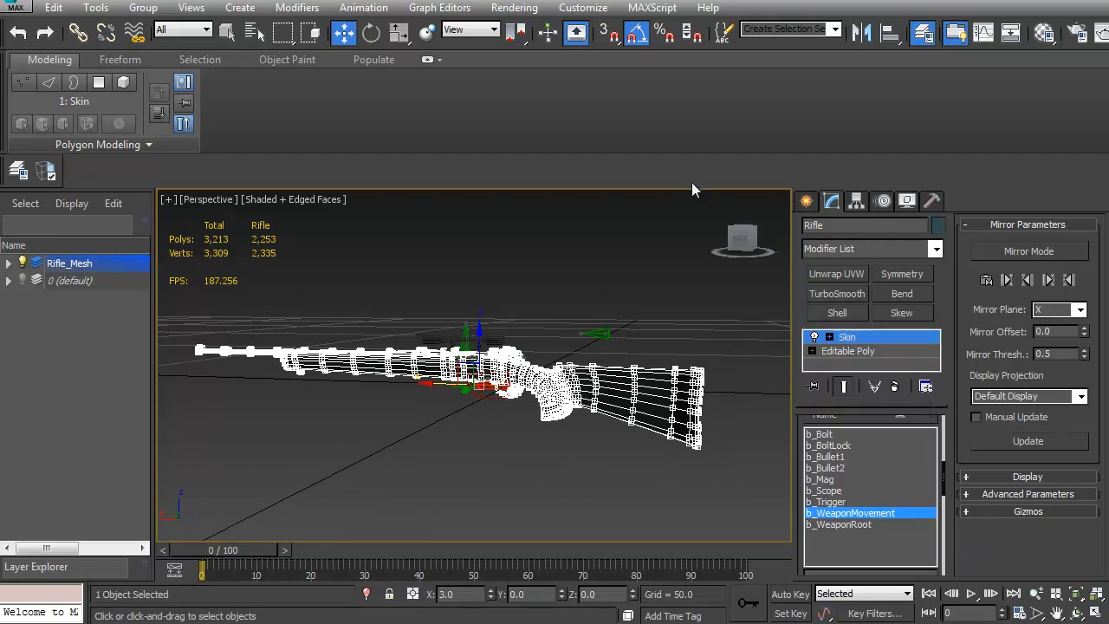
{"action": "left_click", "coordinate": [427, 59]}
{"action": "middle_click_drag", "start_coordinate": [560, 371], "coordinate": [552, 385]}
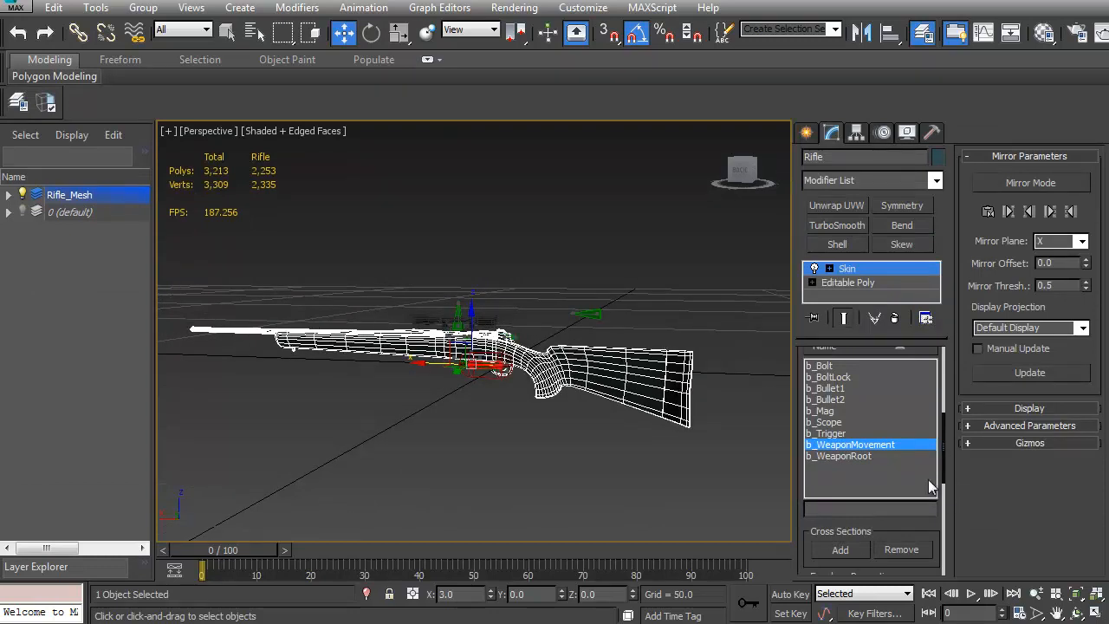
{"action": "left_click_drag", "start_coordinate": [847, 567], "coordinate": [820, 381]}
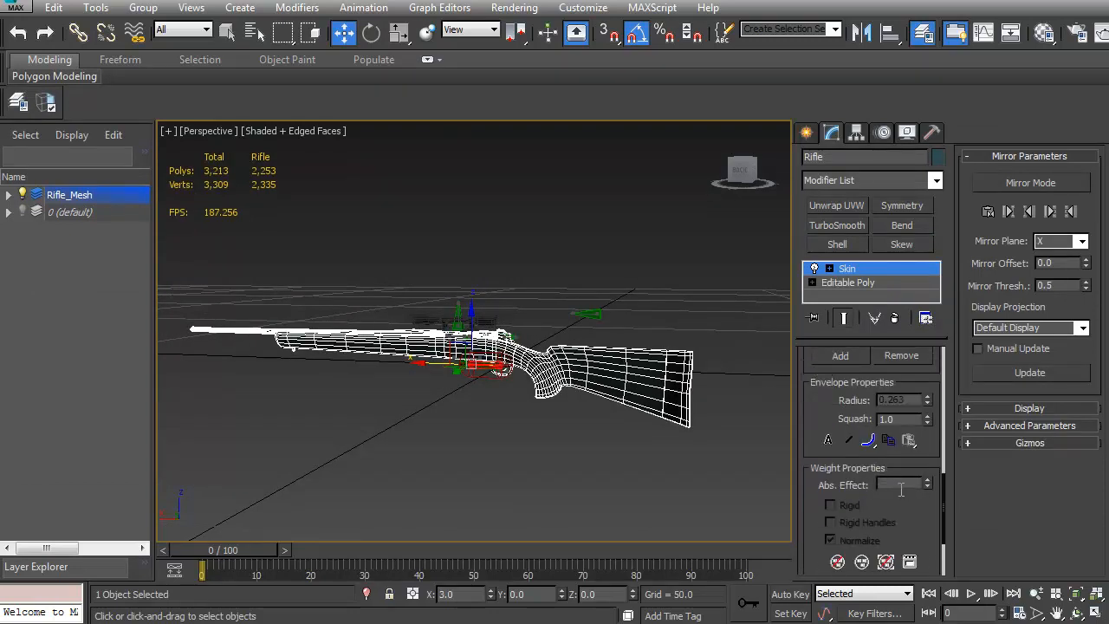
Reselect all rifle vertices and set their absolute effect for b_WeaponMovement to 1
{"action": "middle_click_drag", "start_coordinate": [504, 405], "coordinate": [509, 414]}
{"action": "left_click_drag", "start_coordinate": [183, 300], "coordinate": [746, 466]}
{"action": "mouse_move", "coordinate": [654, 468]}
{"action": "middle_mouse_down", "text": "alt"}
{"action": "mouse_move", "coordinate": [619, 454]}
{"action": "mouse_move", "coordinate": [668, 460]}
{"action": "middle_mouse_up", "text": "alt"}
{"action": "left_click", "coordinate": [668, 460]}
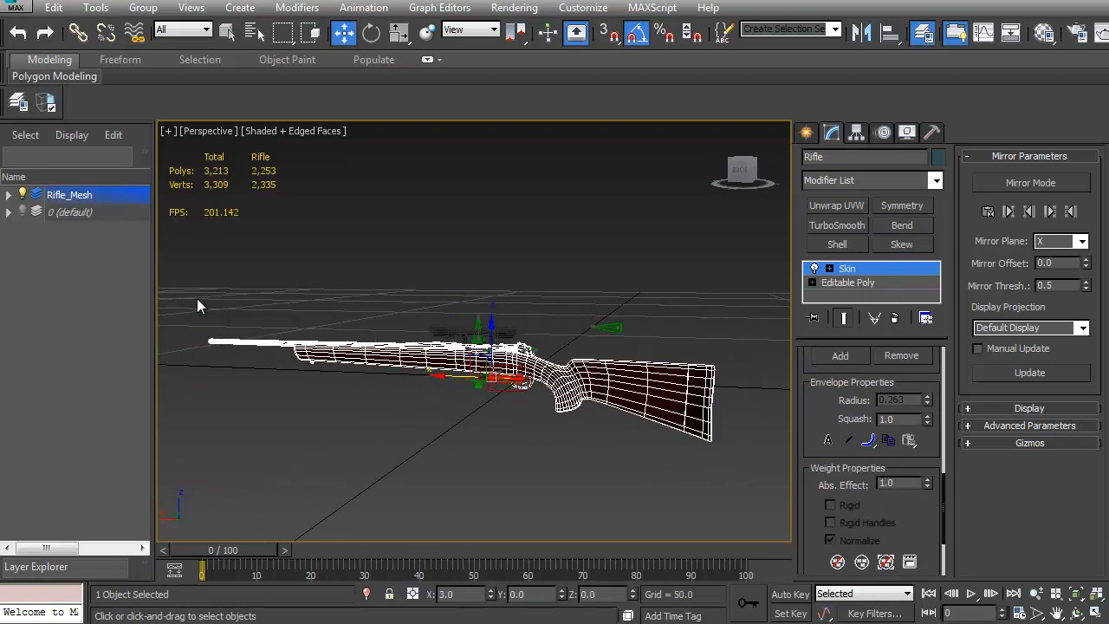
Try an absolute effect of 0.5 on all rifle vertices for b_WeaponMovement, and restore it to 1
{"action": "left_click_drag", "start_coordinate": [191, 300], "coordinate": [192, 299]}
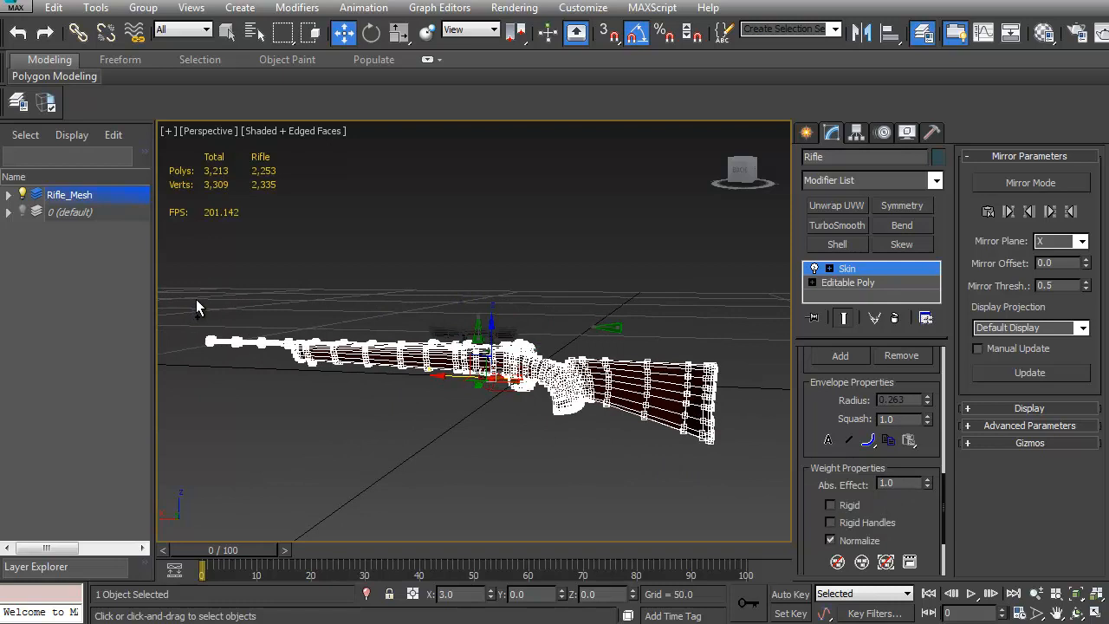
{"action": "left_click", "coordinate": [906, 482]}
{"action": "type", "text": ".5"}
{"action": "key", "text": "Return"}
{"action": "type", "text": "1"}
{"action": "key", "text": "Return"}
{"action": "type", "text": "3"}
{"action": "middle_click_drag", "start_coordinate": [351, 341], "coordinate": [286, 330], "text": "alt"}
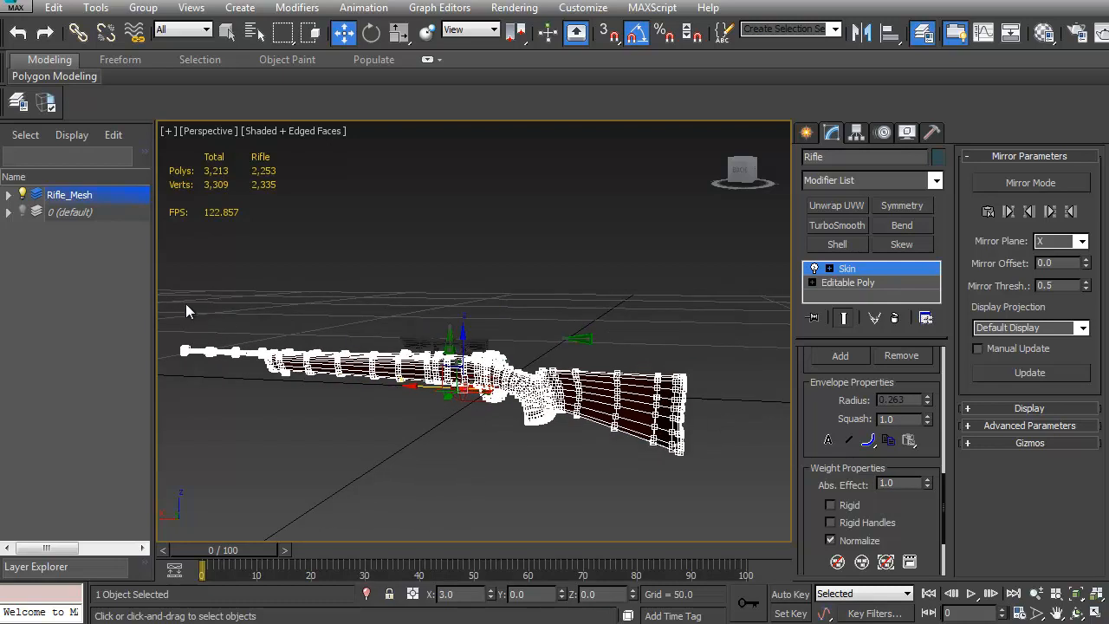
{"action": "left_click_drag", "start_coordinate": [732, 500], "coordinate": [732, 499]}
{"action": "left_click_drag", "start_coordinate": [738, 291], "coordinate": [266, 475]}
{"action": "scroll", "coordinate": [518, 340], "scroll_direction": "up", "scroll_amount": 5}
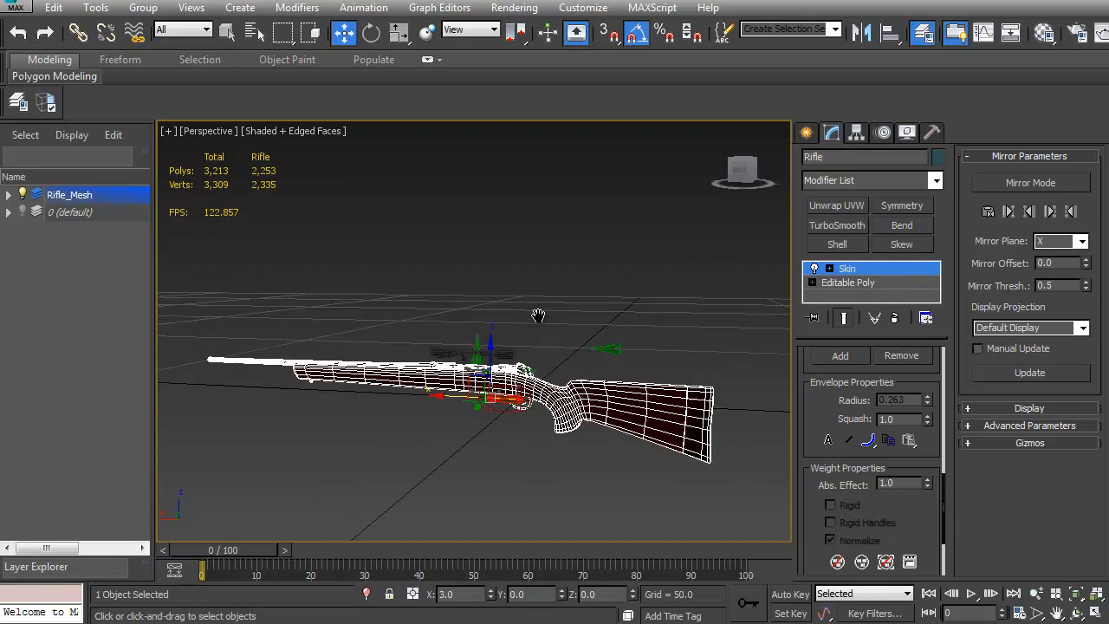
Make b_Trigger the active bone and give the trigger element's vertices an absolute effect of 1
{"action": "left_click_drag", "start_coordinate": [825, 407], "coordinate": [822, 598]}
{"action": "middle_click_drag", "start_coordinate": [677, 490], "coordinate": [645, 478], "text": "alt"}
{"action": "middle_click_drag", "start_coordinate": [548, 435], "coordinate": [564, 416], "text": "alt"}
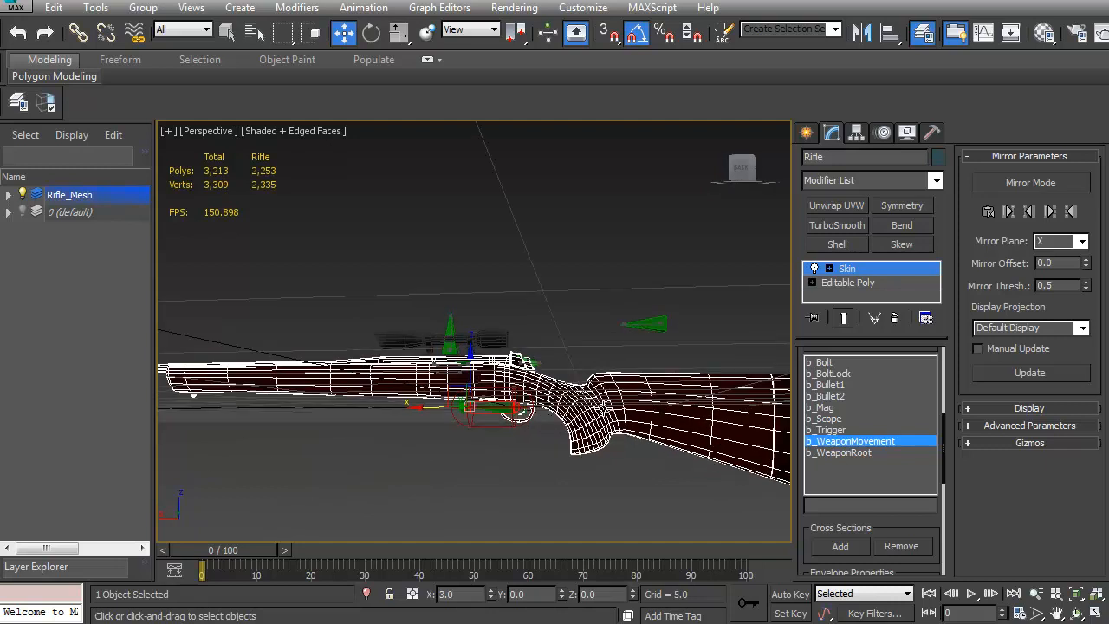
{"action": "middle_click_drag", "start_coordinate": [531, 369], "coordinate": [510, 390], "text": "alt"}
{"action": "scroll", "coordinate": [528, 396], "scroll_direction": "up", "scroll_amount": 3}
{"action": "left_click", "coordinate": [828, 430]}
{"action": "scroll", "coordinate": [534, 424], "scroll_direction": "up", "scroll_amount": 5}
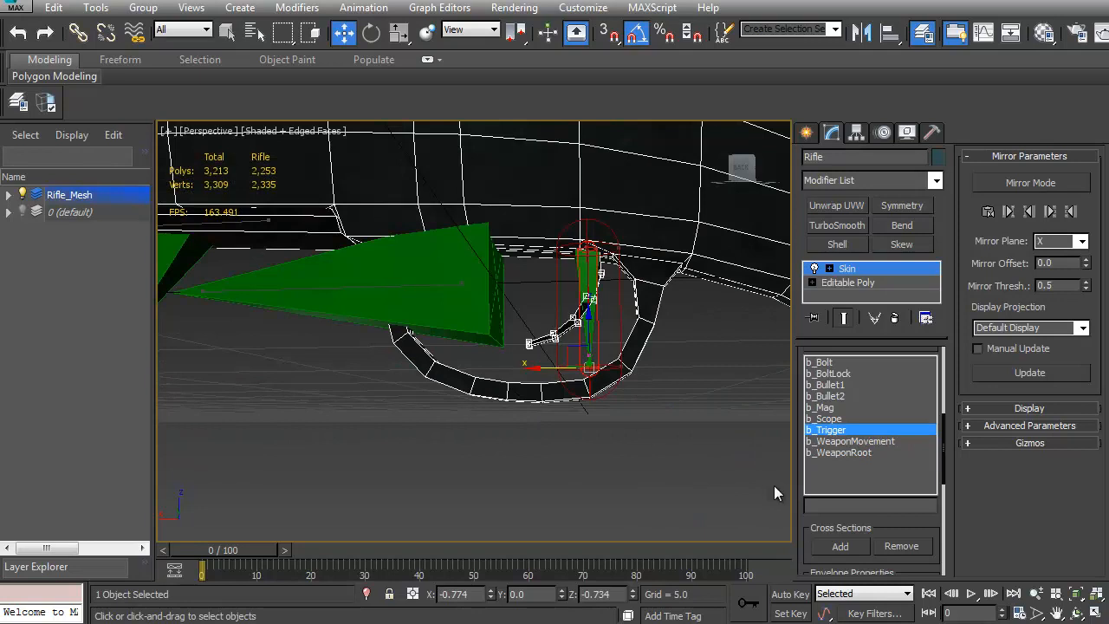
{"action": "left_click", "coordinate": [898, 350]}
{"action": "left_click", "coordinate": [898, 349]}
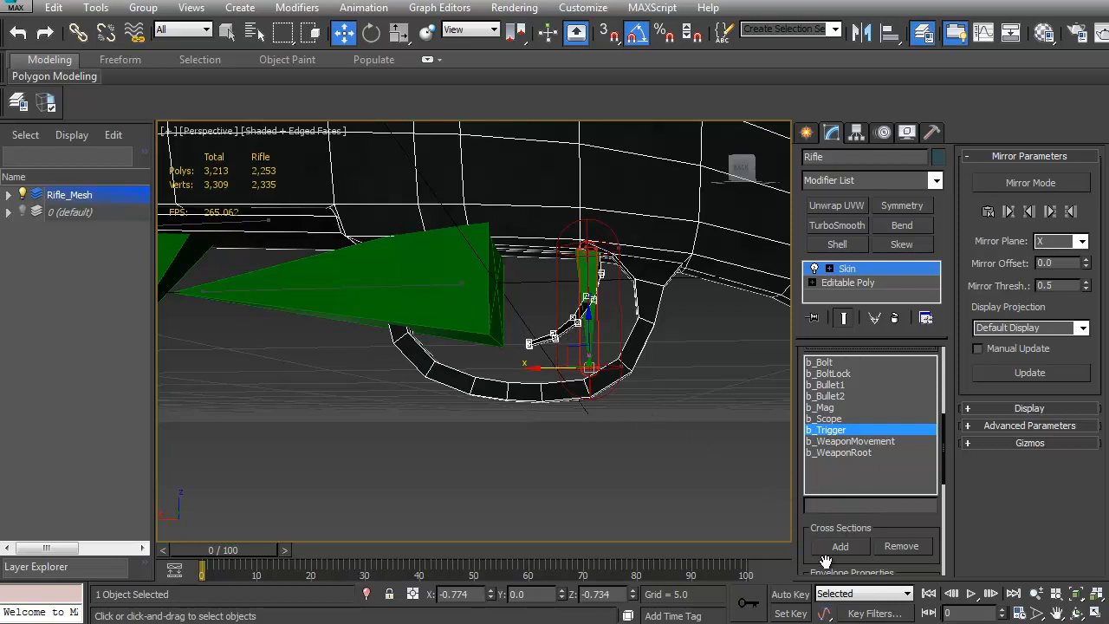
{"action": "scroll", "coordinate": [815, 559], "scroll_direction": "down", "scroll_amount": 3}
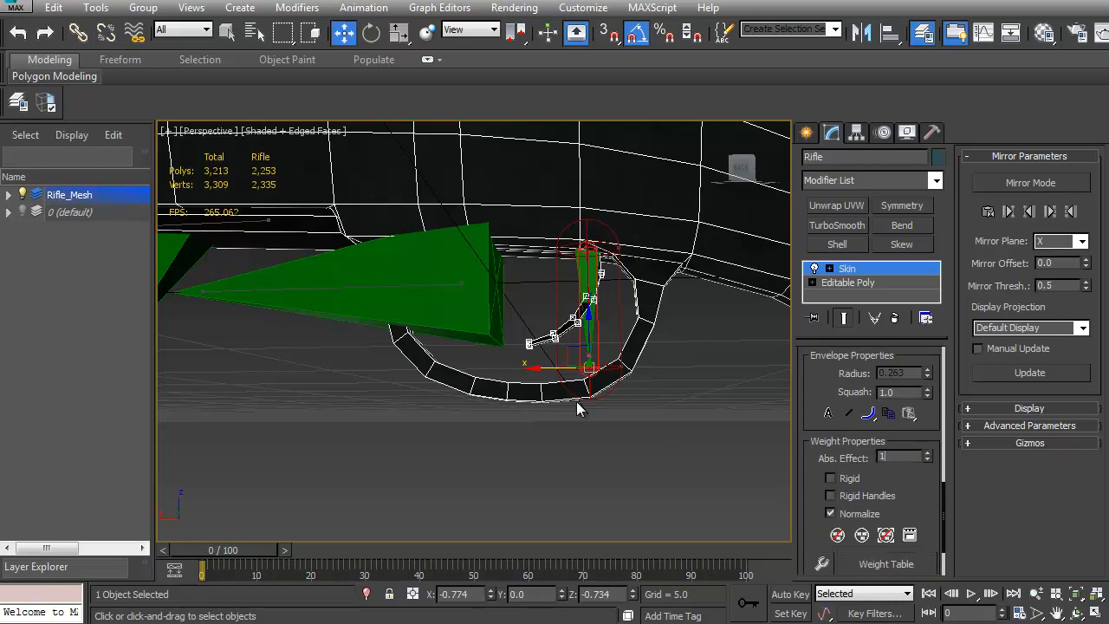
{"action": "scroll", "coordinate": [602, 413], "scroll_direction": "up", "scroll_amount": 2}
{"action": "scroll", "coordinate": [555, 399], "scroll_direction": "up", "scroll_amount": 2}
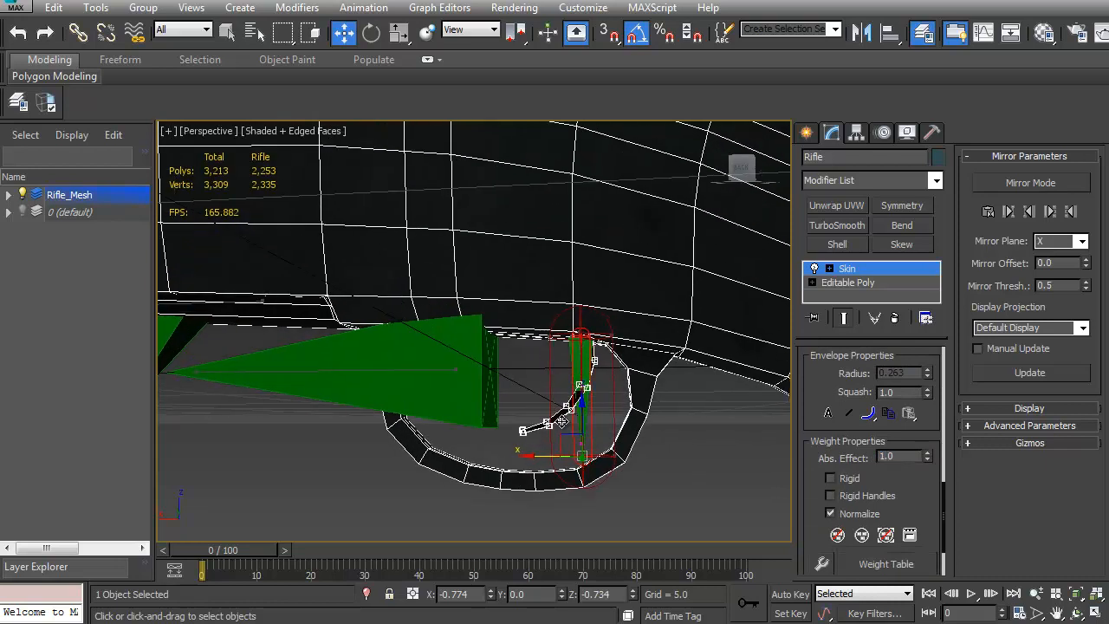
Make b_Mag the active bone and give the magazine elements' vertices an absolute effect of 1
{"action": "scroll", "coordinate": [814, 416], "scroll_direction": "up", "scroll_amount": 3}
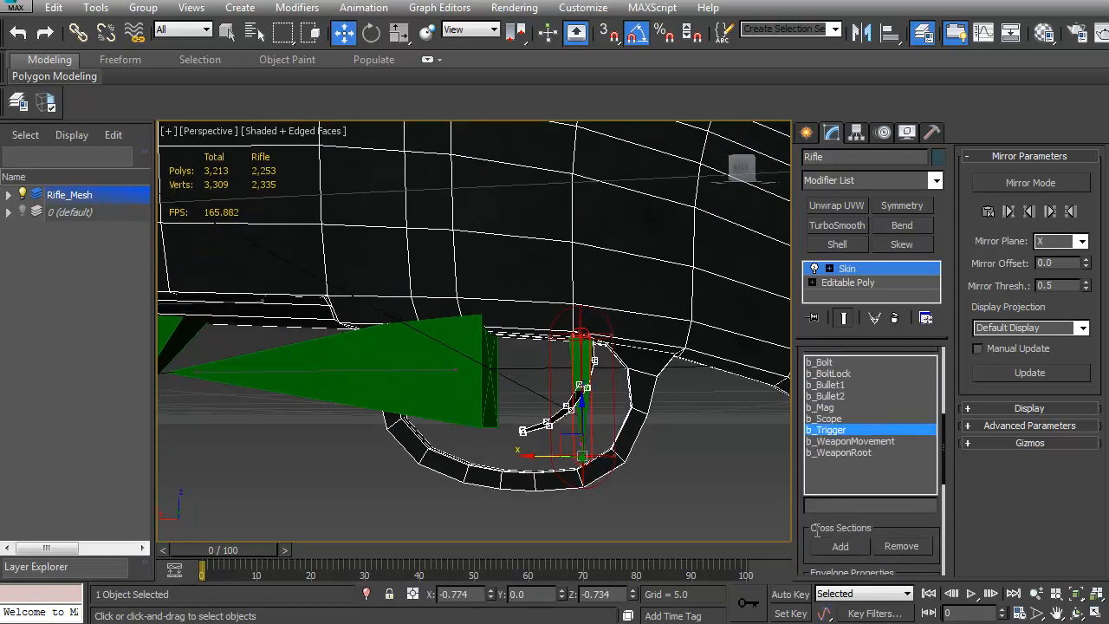
{"action": "left_click", "coordinate": [827, 419]}
{"action": "middle_click_drag", "start_coordinate": [459, 322], "coordinate": [336, 356]}
{"action": "middle_click_drag", "start_coordinate": [567, 412], "coordinate": [441, 148]}
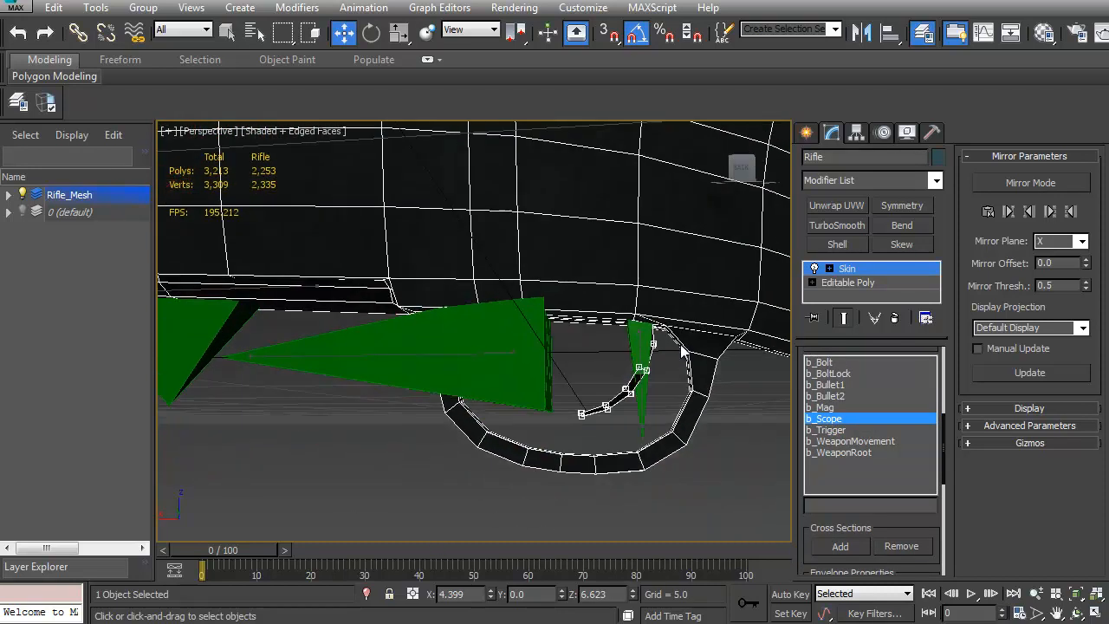
{"action": "left_click", "coordinate": [823, 407]}
{"action": "scroll", "coordinate": [466, 378], "scroll_direction": "up", "scroll_amount": 5}
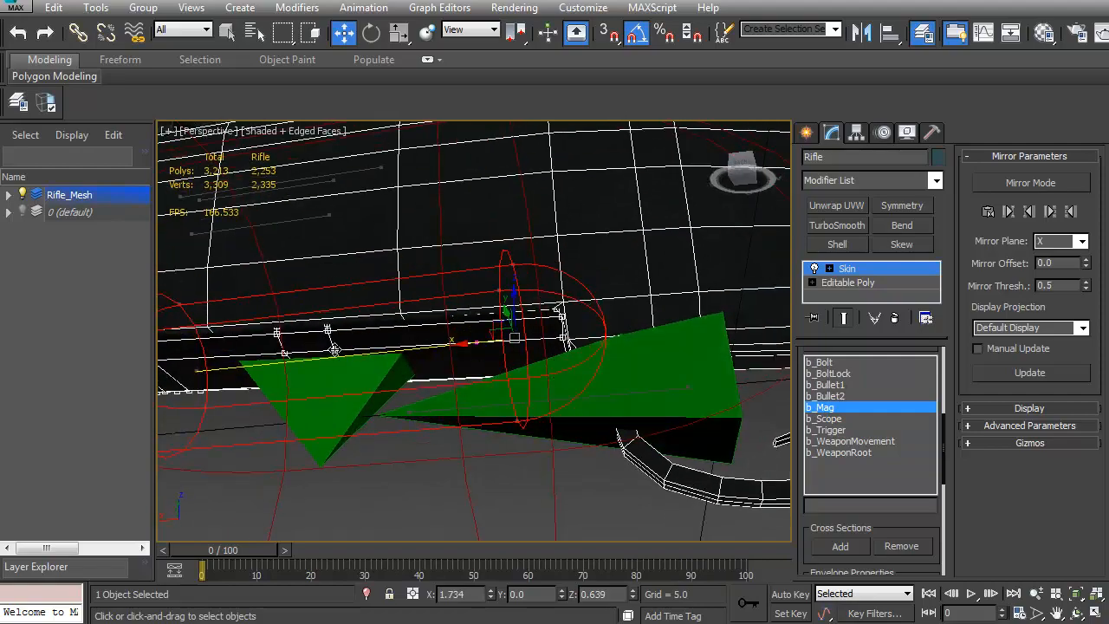
{"action": "scroll", "coordinate": [338, 349], "scroll_direction": "down", "scroll_amount": 2}
{"action": "key", "text": "F3"}
{"action": "middle_click_drag", "start_coordinate": [431, 334], "coordinate": [552, 295], "text": "alt"}
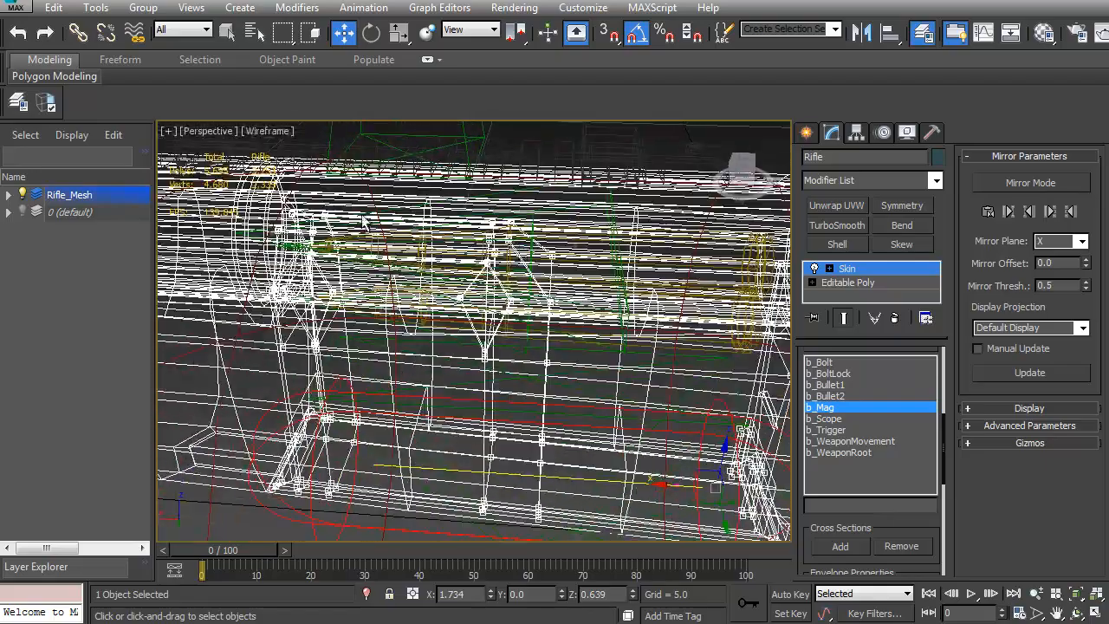
{"action": "mouse_move", "coordinate": [547, 377]}
{"action": "middle_mouse_down", "text": "alt"}
{"action": "mouse_move", "coordinate": [548, 357]}
{"action": "mouse_move", "coordinate": [463, 339]}
{"action": "middle_mouse_up", "text": "alt"}
{"action": "key", "text": "F3"}
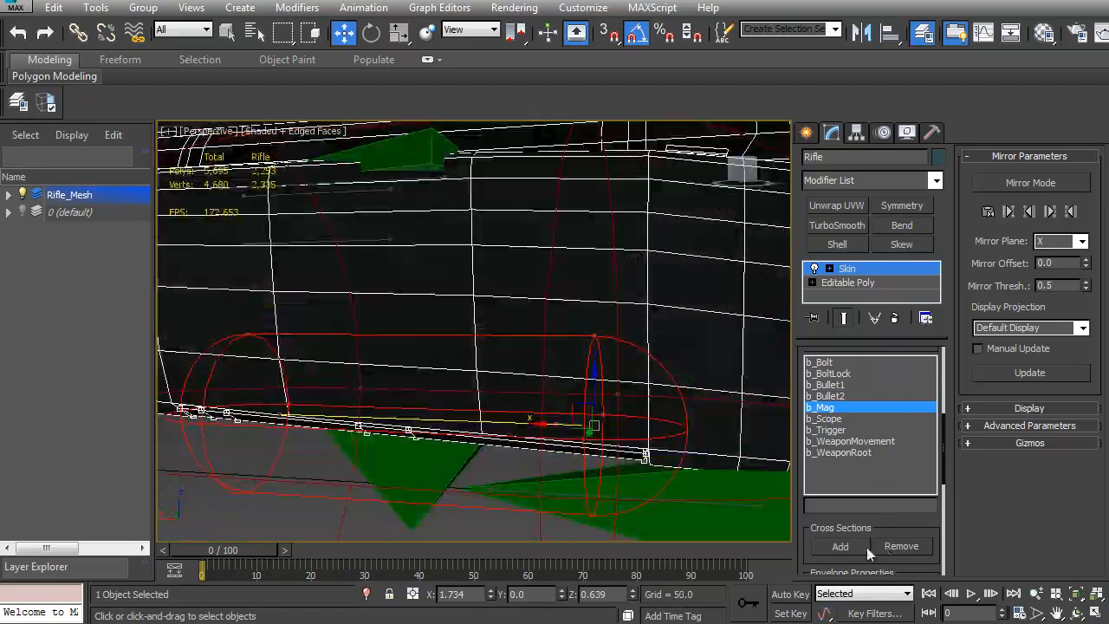
{"action": "left_click_drag", "start_coordinate": [803, 559], "coordinate": [786, 244]}
{"action": "left_click_drag", "start_coordinate": [900, 388], "coordinate": [763, 381]}
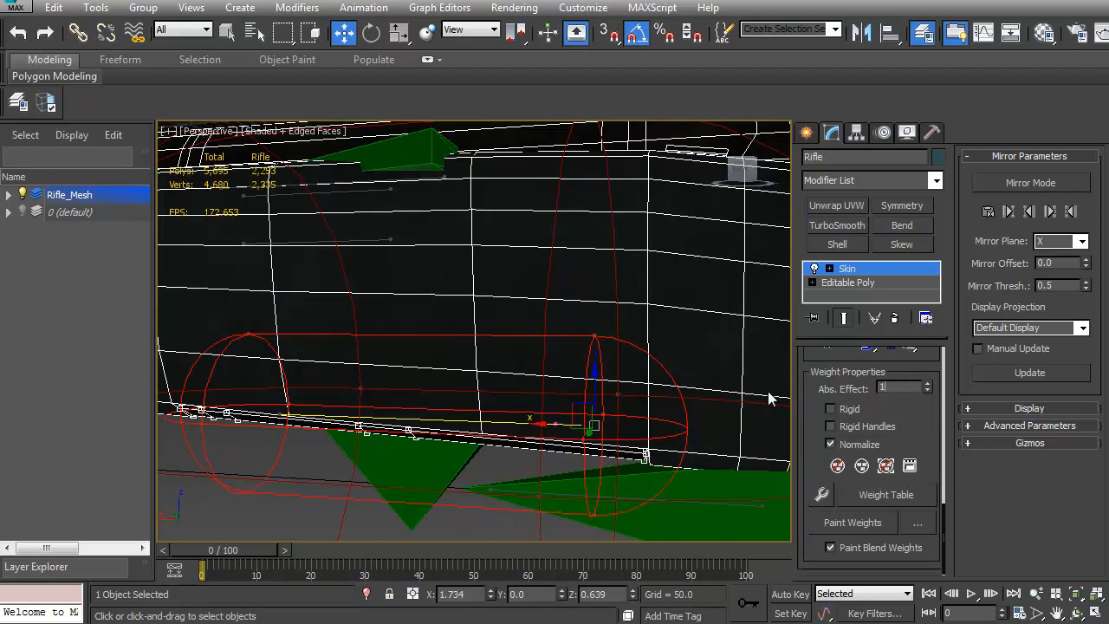
Make b_Bullet2 the active bone and display the perspective view in wireframe to expose the bullets inside the rifle
{"action": "scroll", "coordinate": [811, 390], "scroll_direction": "up", "scroll_amount": 5}
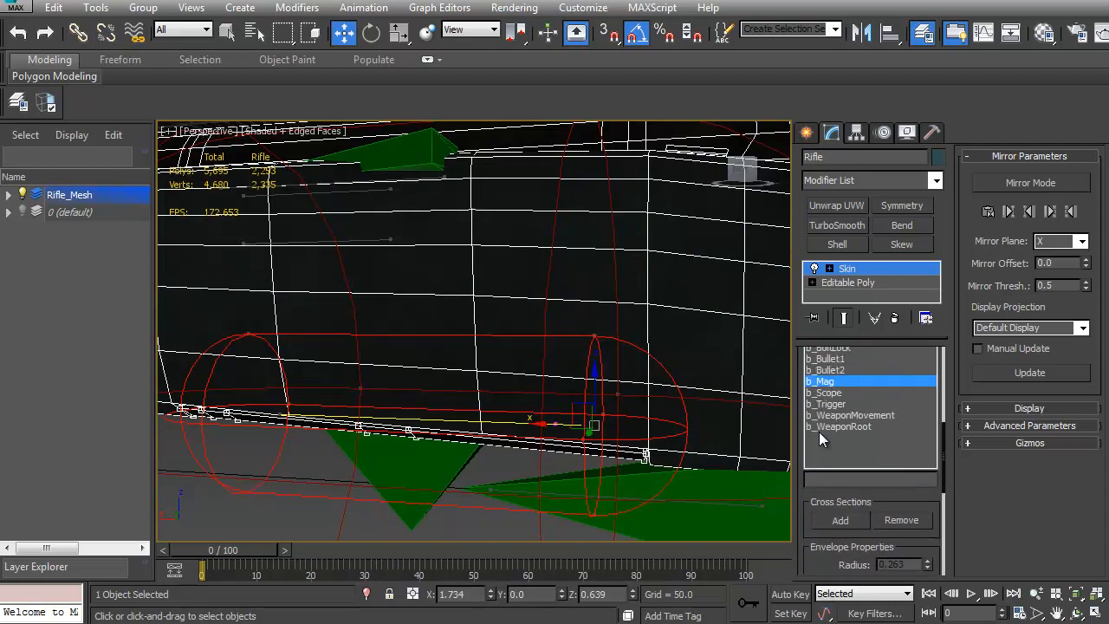
{"action": "left_click", "coordinate": [827, 370]}
{"action": "key", "text": "F3"}
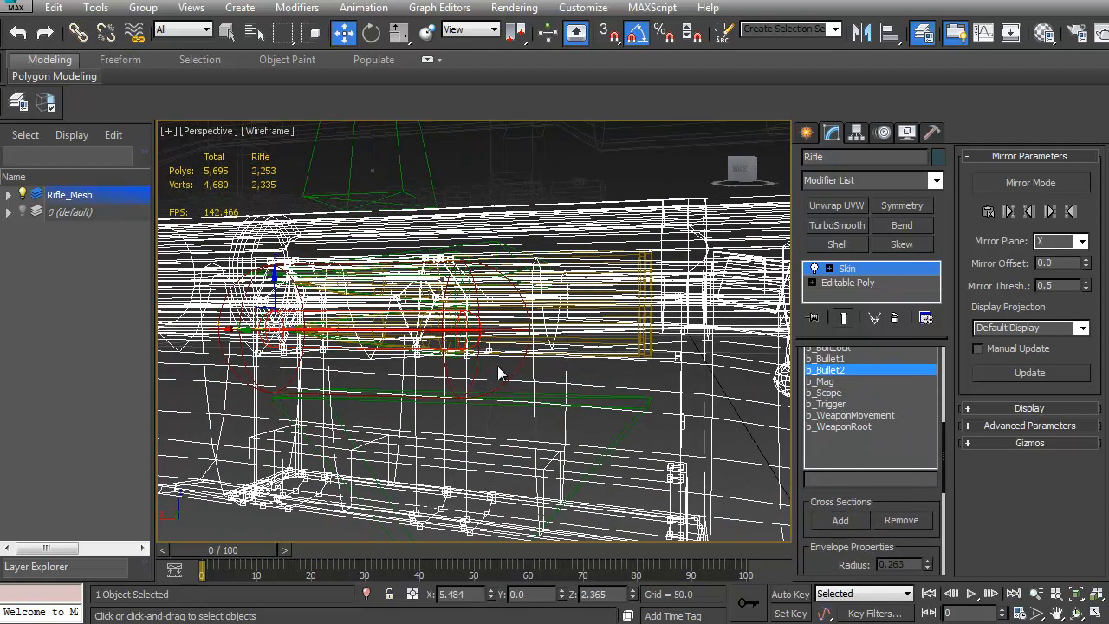
{"action": "middle_click_drag", "start_coordinate": [584, 360], "coordinate": [574, 402], "text": "alt"}
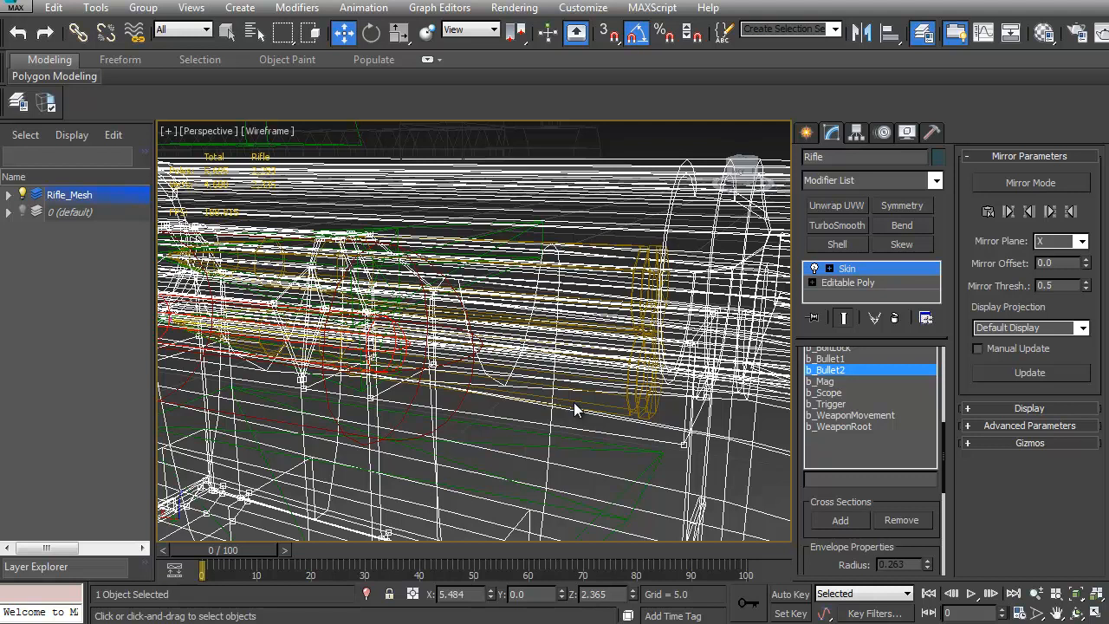
Attach the lower and upper bullet meshes to the rifle's Editable Poly, matching material IDs to material
{"action": "left_click", "coordinate": [853, 275]}
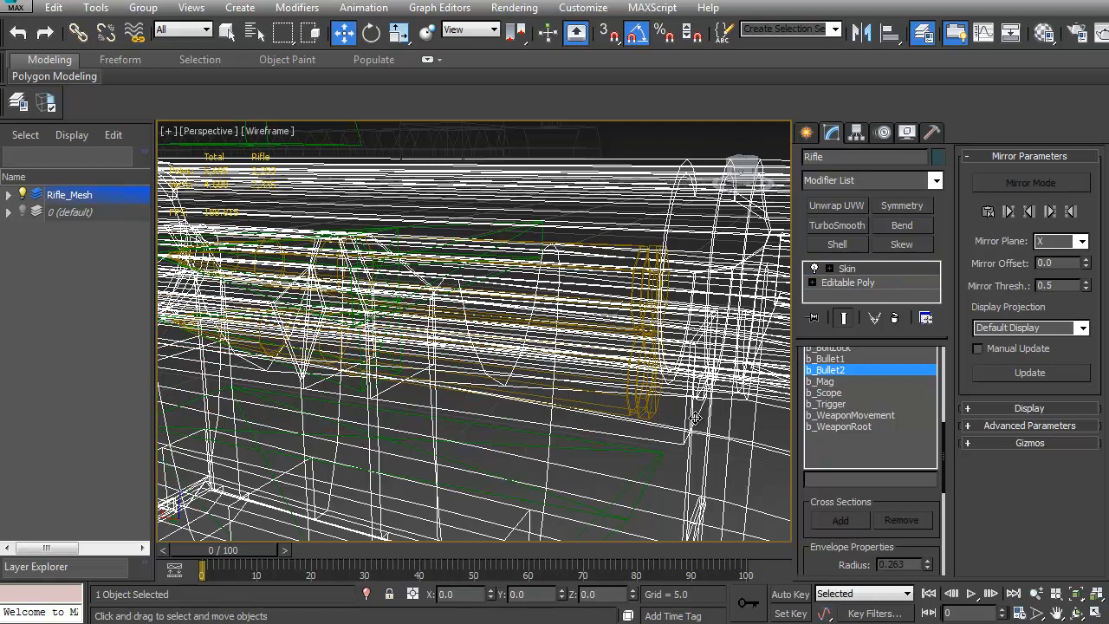
{"action": "left_click", "coordinate": [860, 284]}
{"action": "left_click", "coordinate": [988, 284]}
{"action": "left_click", "coordinate": [650, 414]}
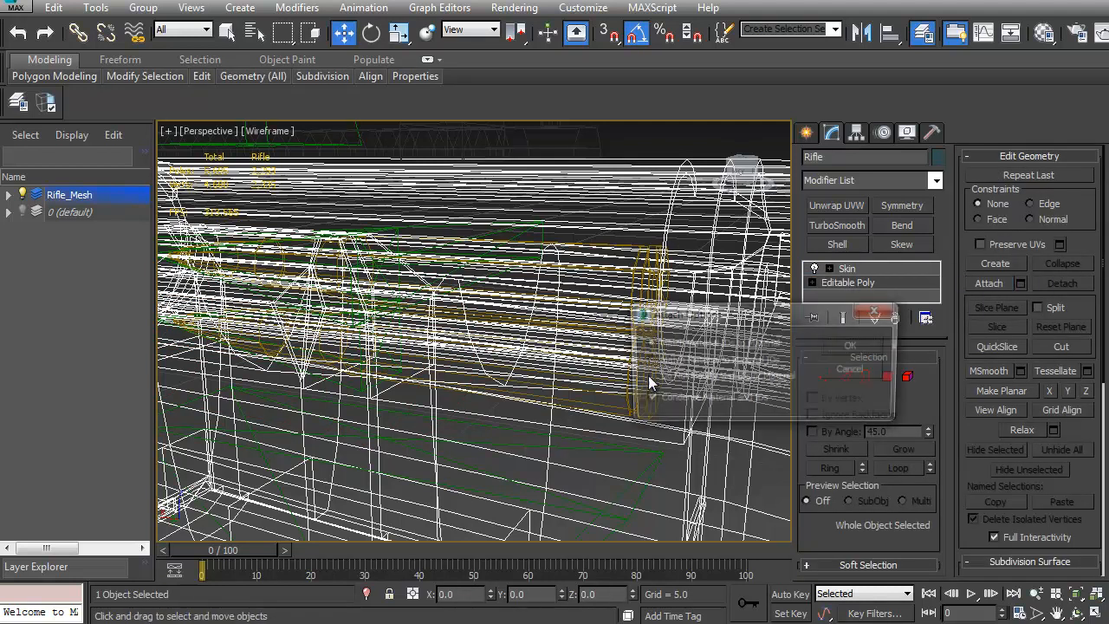
{"action": "left_click", "coordinate": [865, 346]}
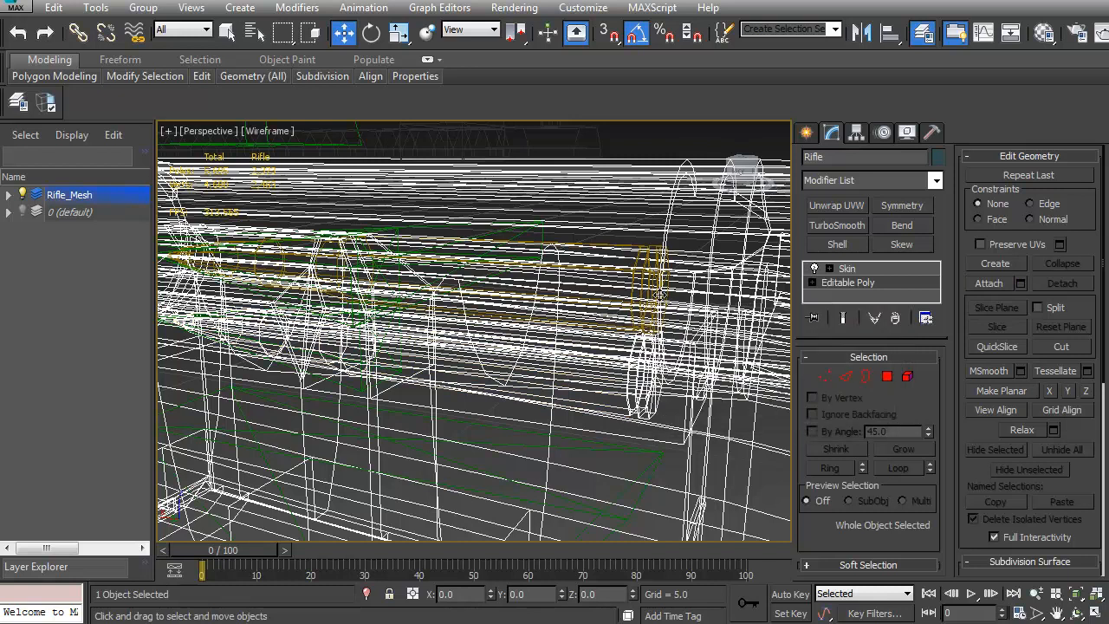
{"action": "left_click", "coordinate": [988, 285]}
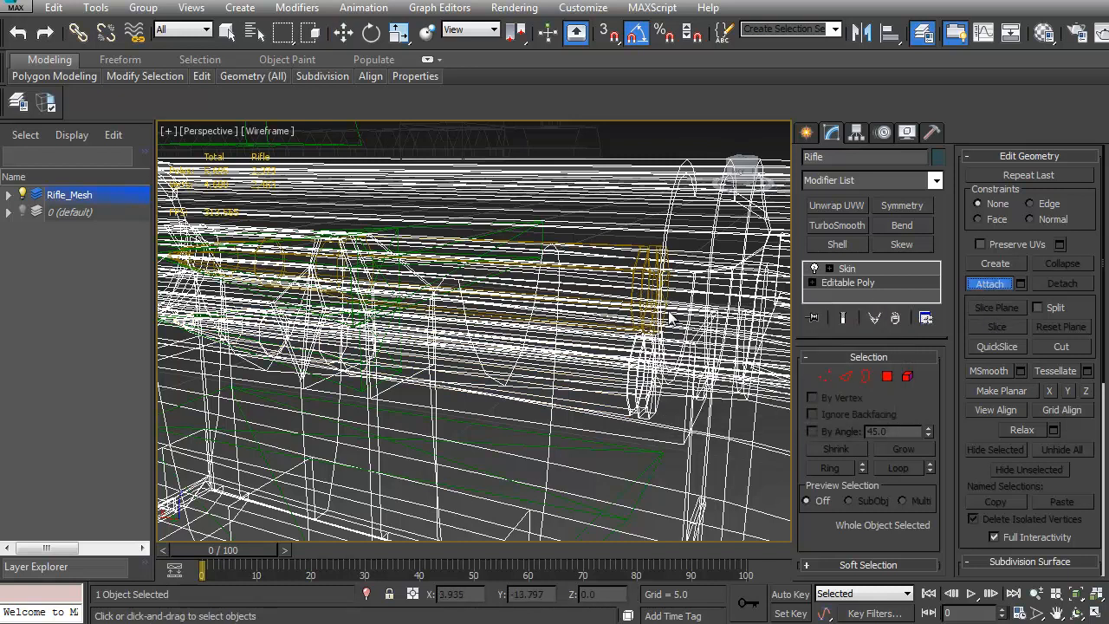
{"action": "left_click", "coordinate": [640, 299]}
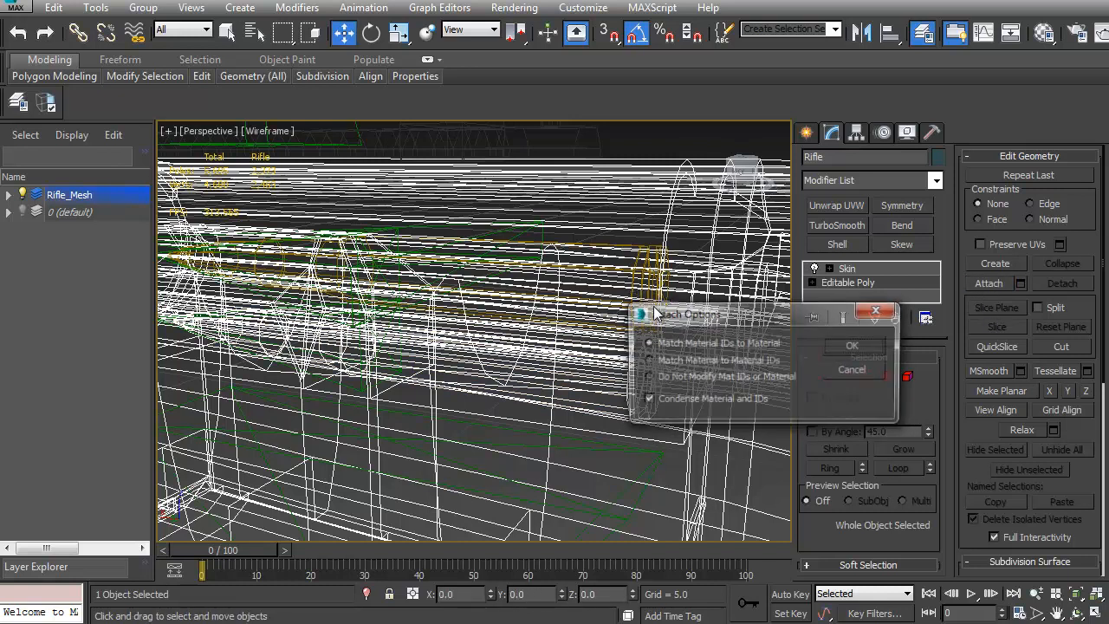
{"action": "left_click", "coordinate": [853, 347]}
Return to Skin envelope editing with b_Bullet2 active and give the lower bullet's vertices an absolute effect of 1
{"action": "left_click", "coordinate": [846, 268]}
{"action": "middle_click_drag", "start_coordinate": [606, 382], "coordinate": [622, 319]}
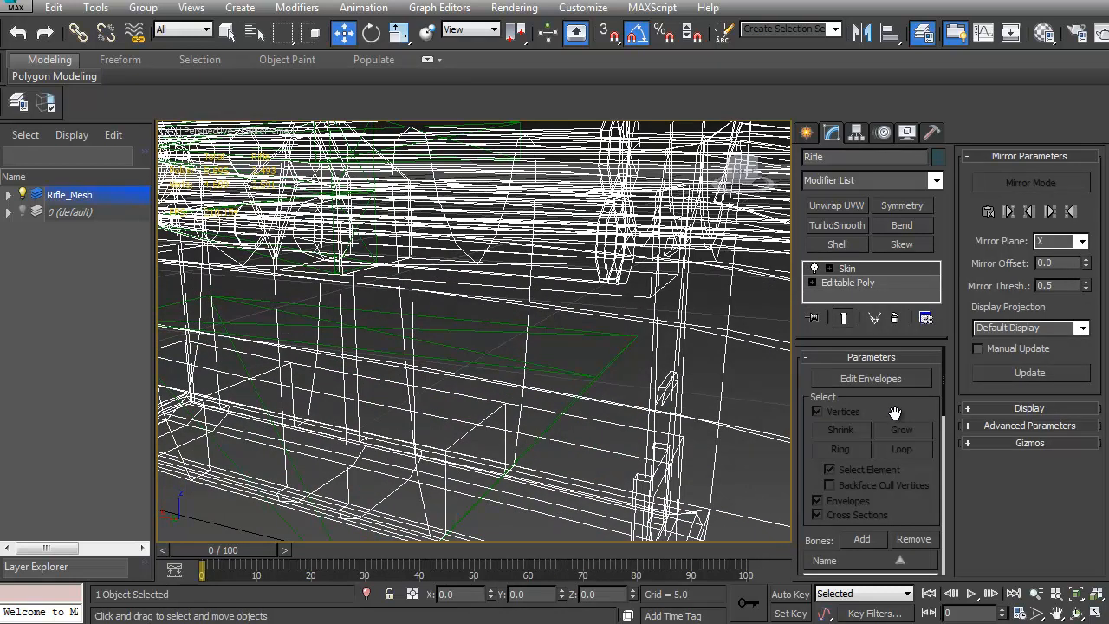
{"action": "scroll", "coordinate": [895, 414], "scroll_direction": "down", "scroll_amount": 5}
{"action": "left_click", "coordinate": [836, 426]}
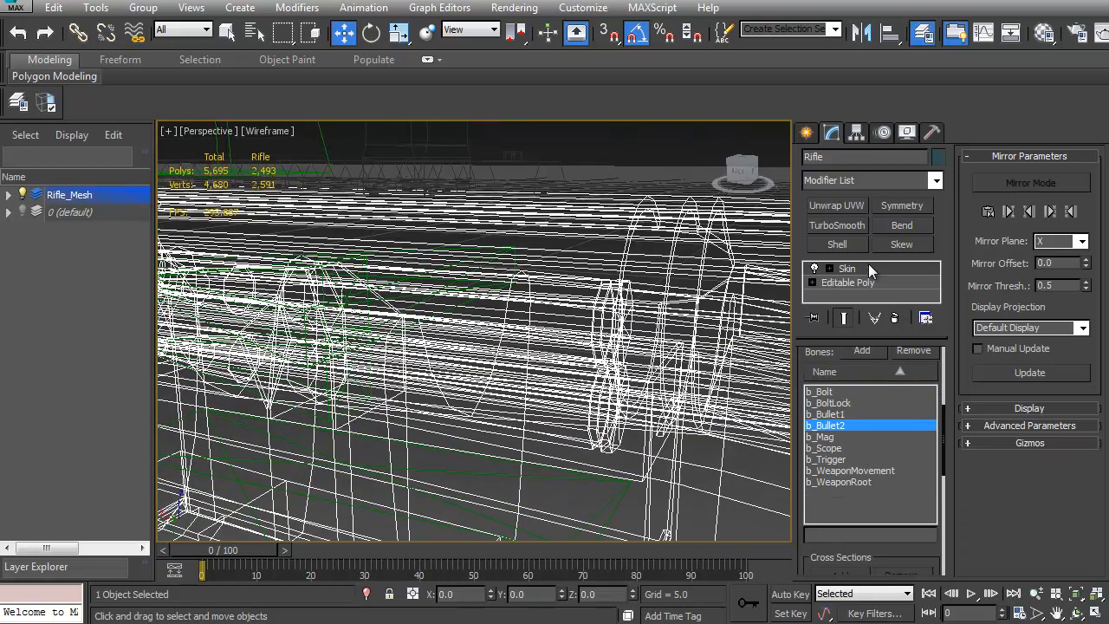
{"action": "left_click", "coordinate": [869, 268]}
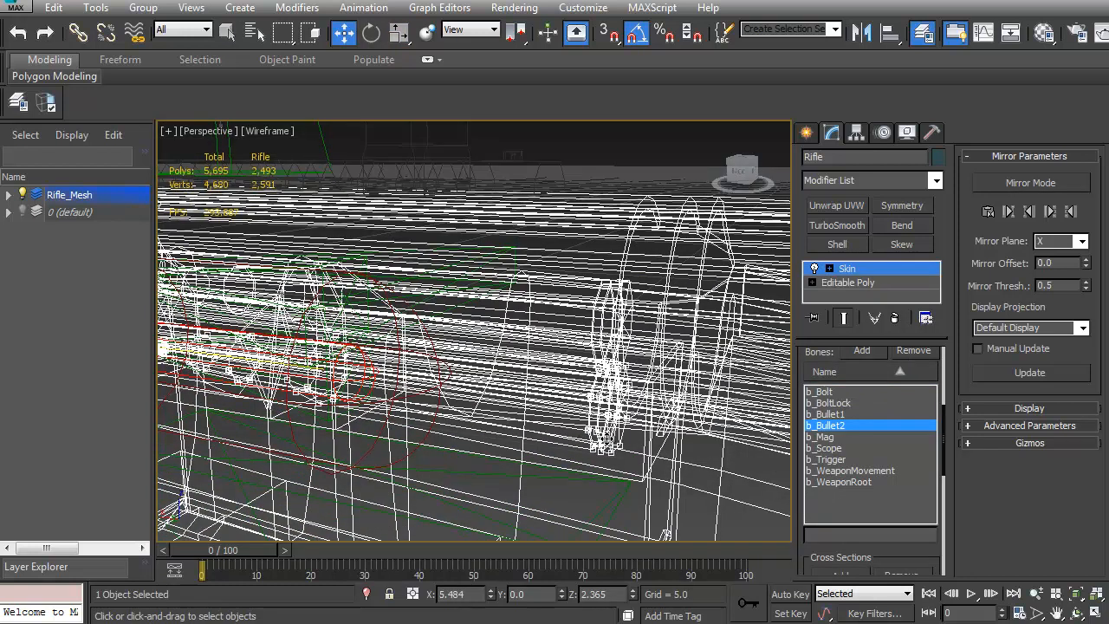
{"action": "middle_click_drag", "start_coordinate": [208, 357], "coordinate": [465, 367]}
{"action": "middle_click_drag", "start_coordinate": [659, 412], "coordinate": [481, 319]}
{"action": "left_click_drag", "start_coordinate": [808, 566], "coordinate": [850, 299]}
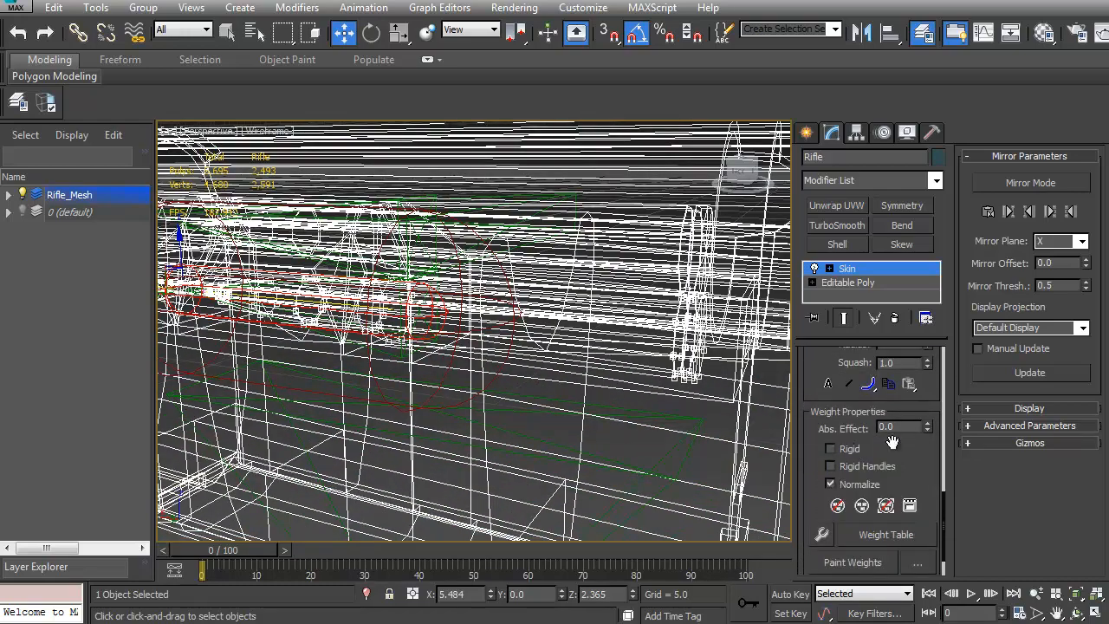
{"action": "left_click_drag", "start_coordinate": [902, 429], "coordinate": [830, 429]}
{"action": "type", "text": "1"}
{"action": "middle_click_drag", "start_coordinate": [599, 309], "coordinate": [521, 389]}
Make b_Bullet1 the active bone and give the upper bullet's vertices an absolute effect of 1
{"action": "scroll", "coordinate": [839, 361], "scroll_direction": "up", "scroll_amount": 4}
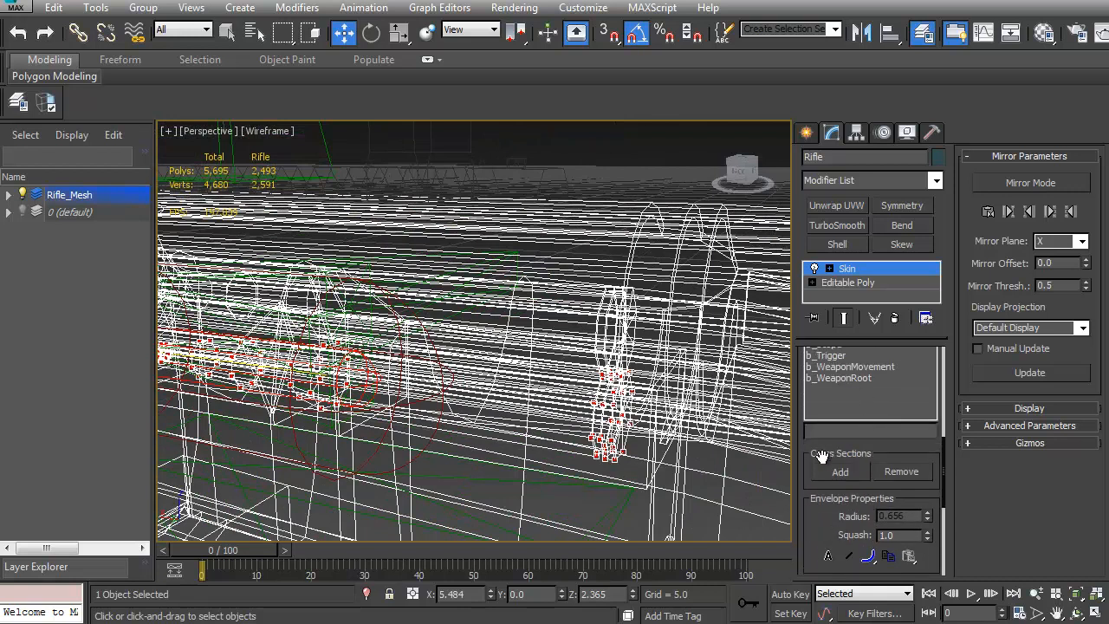
{"action": "scroll", "coordinate": [819, 501], "scroll_direction": "up", "scroll_amount": 3}
{"action": "left_click", "coordinate": [839, 457]}
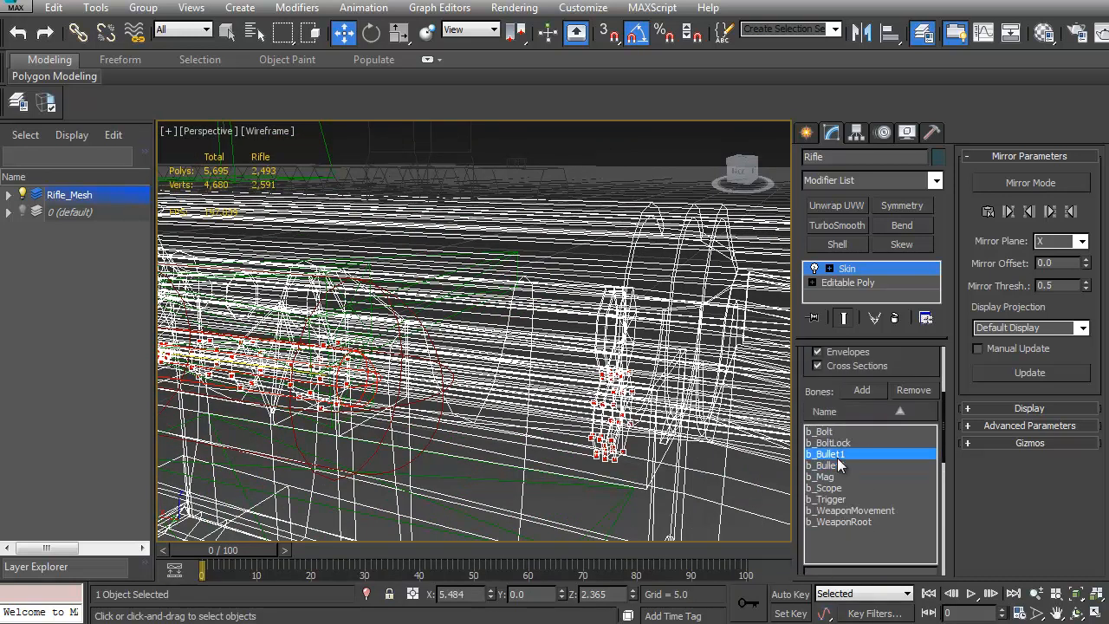
{"action": "scroll", "coordinate": [801, 561], "scroll_direction": "down", "scroll_amount": 5}
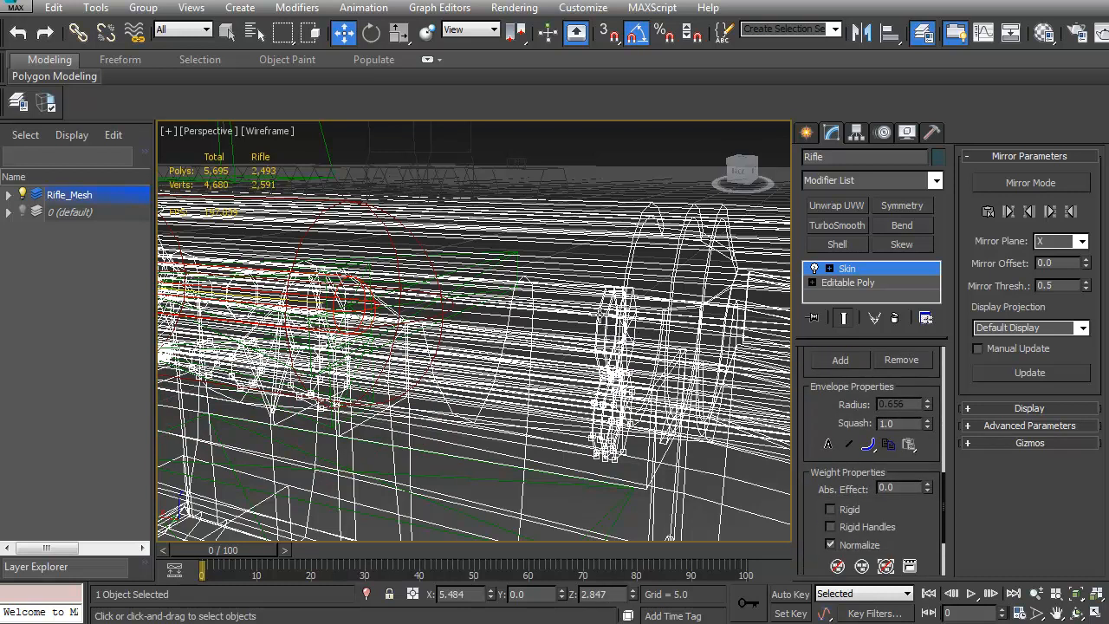
{"action": "left_click", "coordinate": [596, 311]}
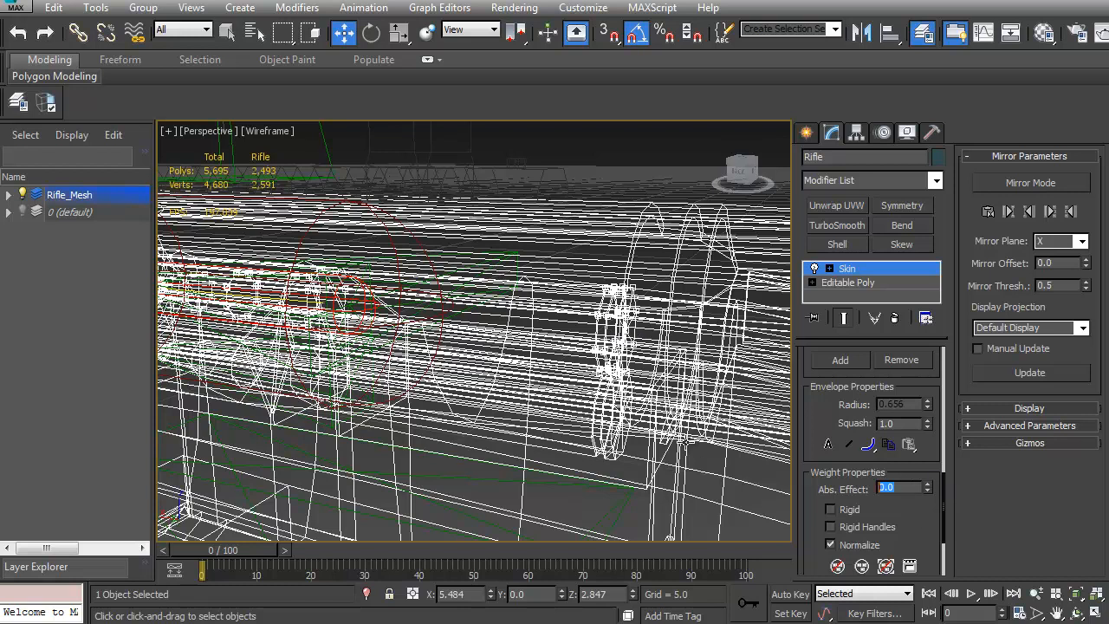
{"action": "middle_click_drag", "start_coordinate": [499, 346], "coordinate": [673, 399]}
Make b_BoltLock the active bone, restore shaded display, and give the rear bolt-lock element's vertices an absolute effect of 1
{"action": "scroll", "coordinate": [889, 435], "scroll_direction": "up", "scroll_amount": 3}
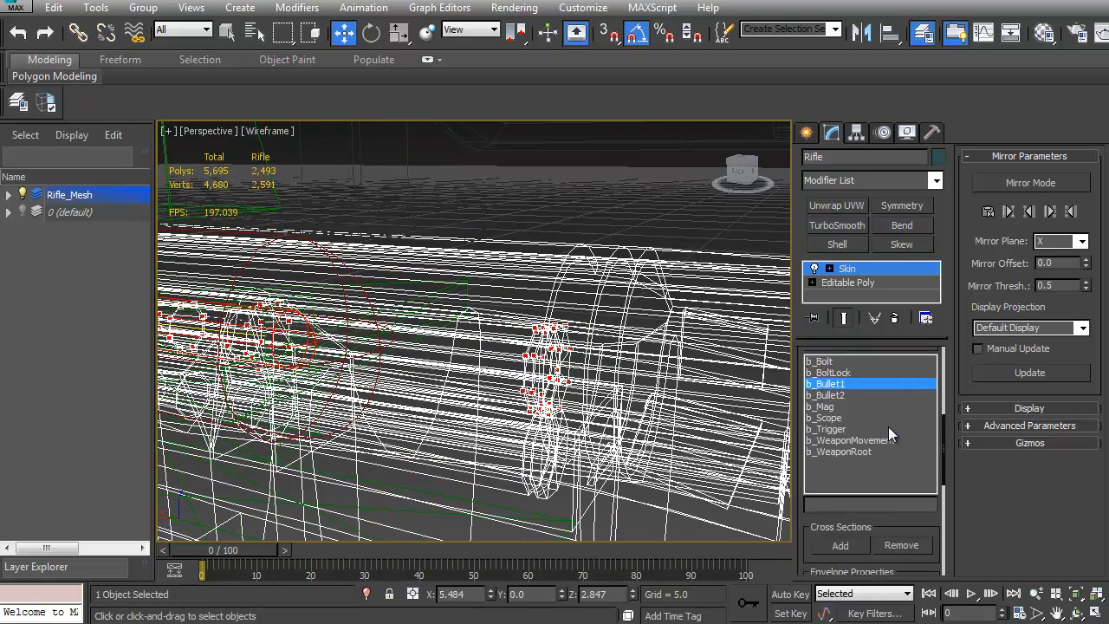
{"action": "left_click", "coordinate": [830, 373]}
{"action": "mouse_move", "coordinate": [701, 371]}
{"action": "middle_mouse_down", "text": "alt"}
{"action": "mouse_move", "coordinate": [421, 353]}
{"action": "mouse_move", "coordinate": [260, 319]}
{"action": "mouse_move", "coordinate": [607, 302]}
{"action": "mouse_move", "coordinate": [681, 351]}
{"action": "middle_mouse_up", "text": "alt"}
{"action": "key", "text": "F3"}
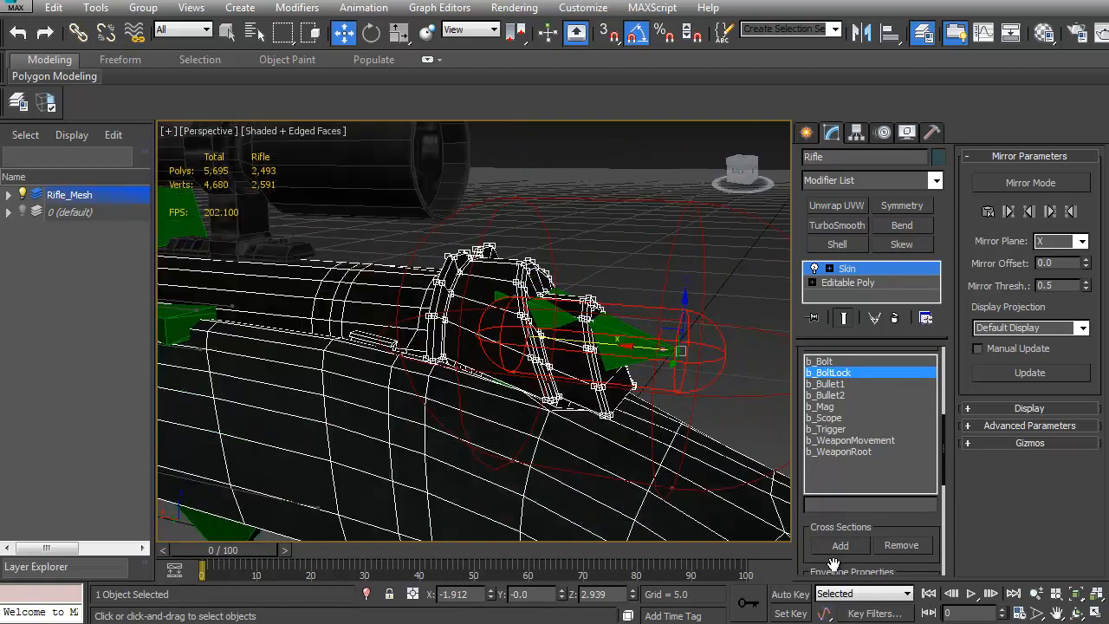
{"action": "scroll", "coordinate": [832, 564], "scroll_direction": "down", "scroll_amount": 5}
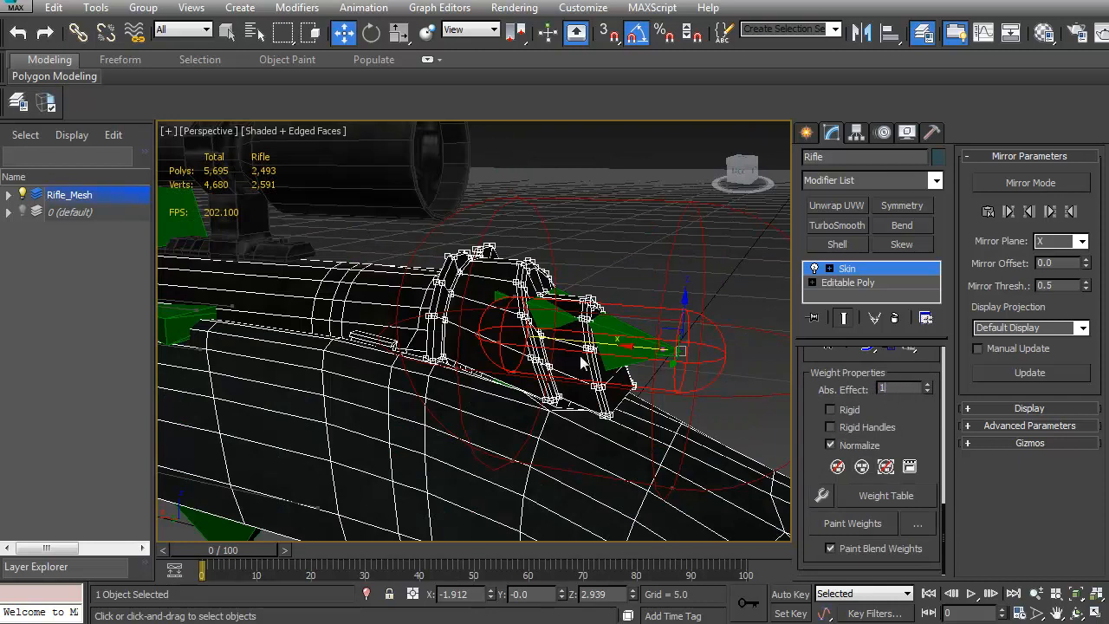
Make b_Bolt the active bone and give the vertices of the bolt, its handle and its knob an absolute effect of 1
{"action": "scroll", "coordinate": [936, 408], "scroll_direction": "up", "scroll_amount": 10}
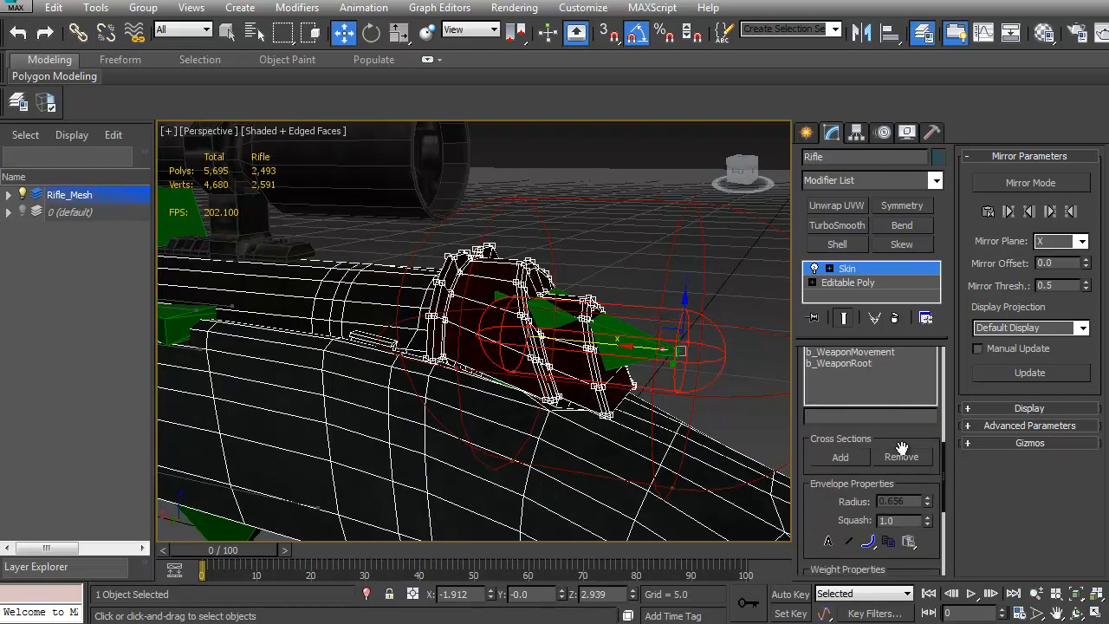
{"action": "left_click", "coordinate": [827, 352]}
{"action": "middle_click_drag", "start_coordinate": [711, 357], "coordinate": [644, 334], "text": "alt"}
{"action": "scroll", "coordinate": [456, 365], "scroll_direction": "up", "scroll_amount": 2}
{"action": "middle_click_drag", "start_coordinate": [456, 366], "coordinate": [487, 355]}
{"action": "scroll", "coordinate": [486, 355], "scroll_direction": "up", "scroll_amount": 3}
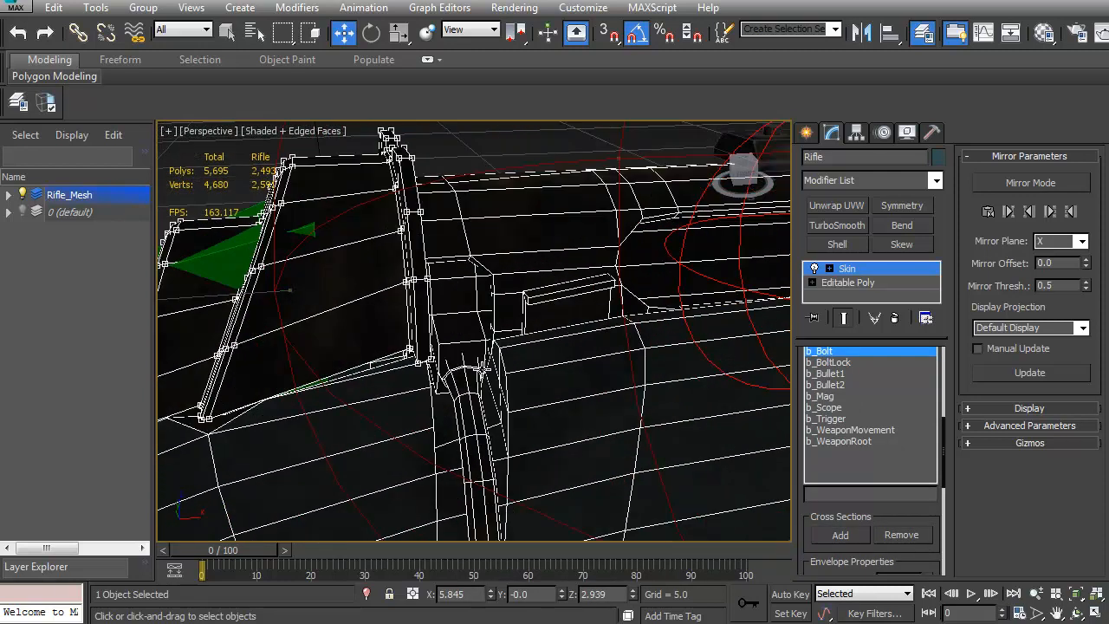
{"action": "left_click", "coordinate": [485, 339]}
{"action": "middle_click_drag", "start_coordinate": [505, 442], "coordinate": [474, 384], "text": "alt"}
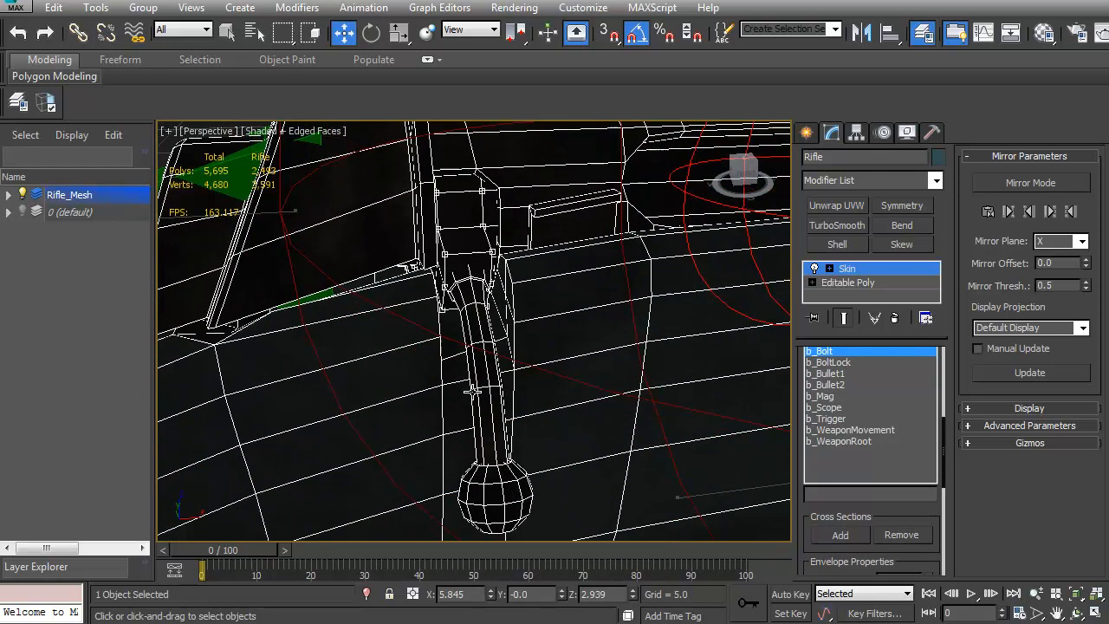
{"action": "middle_click_drag", "start_coordinate": [588, 308], "coordinate": [520, 315], "text": "alt"}
{"action": "scroll", "coordinate": [520, 313], "scroll_direction": "down", "scroll_amount": 2}
{"action": "middle_click_drag", "start_coordinate": [533, 362], "coordinate": [639, 246]}
{"action": "mouse_move", "coordinate": [621, 295]}
{"action": "middle_mouse_down"}
{"action": "mouse_move", "coordinate": [636, 265]}
{"action": "mouse_move", "coordinate": [637, 279]}
{"action": "middle_mouse_up"}
{"action": "scroll", "coordinate": [858, 538], "scroll_direction": "down", "scroll_amount": 4}
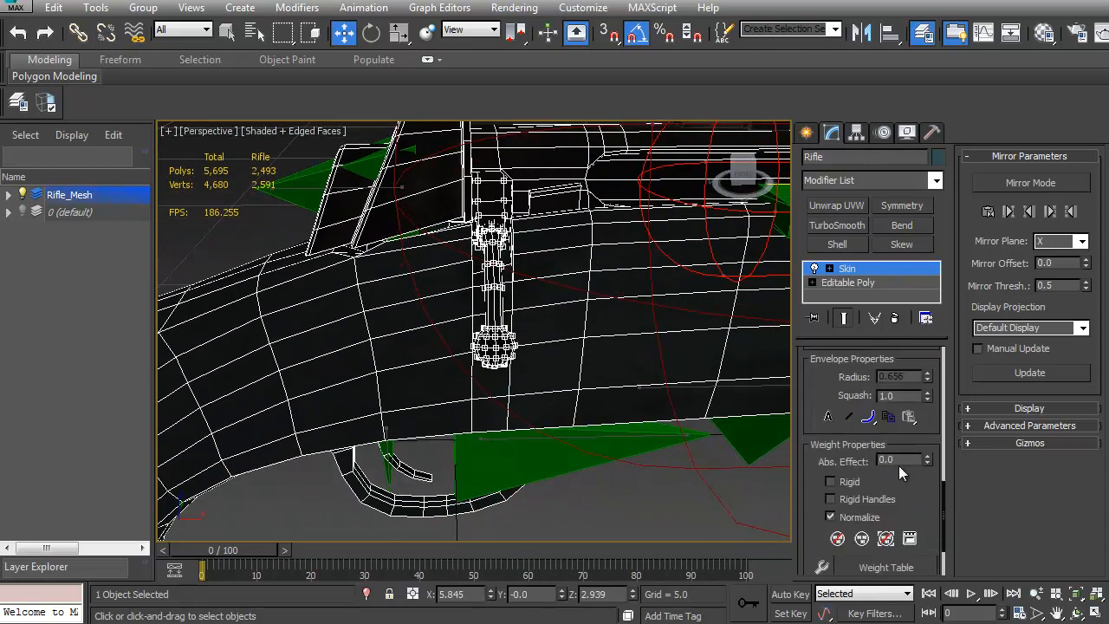
{"action": "middle_click_drag", "start_coordinate": [595, 400], "coordinate": [755, 392], "text": "alt"}
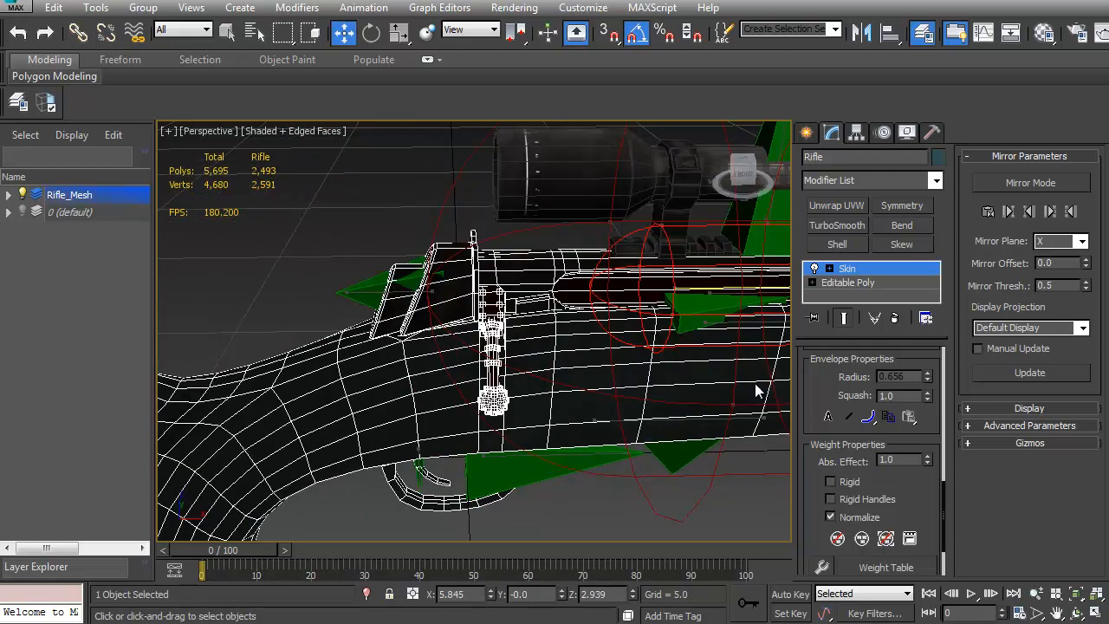
Leave envelope editing and test-rotate the b_Trigger bone to check the trigger's skinning
{"action": "left_click", "coordinate": [858, 273]}
{"action": "left_click", "coordinate": [615, 493]}
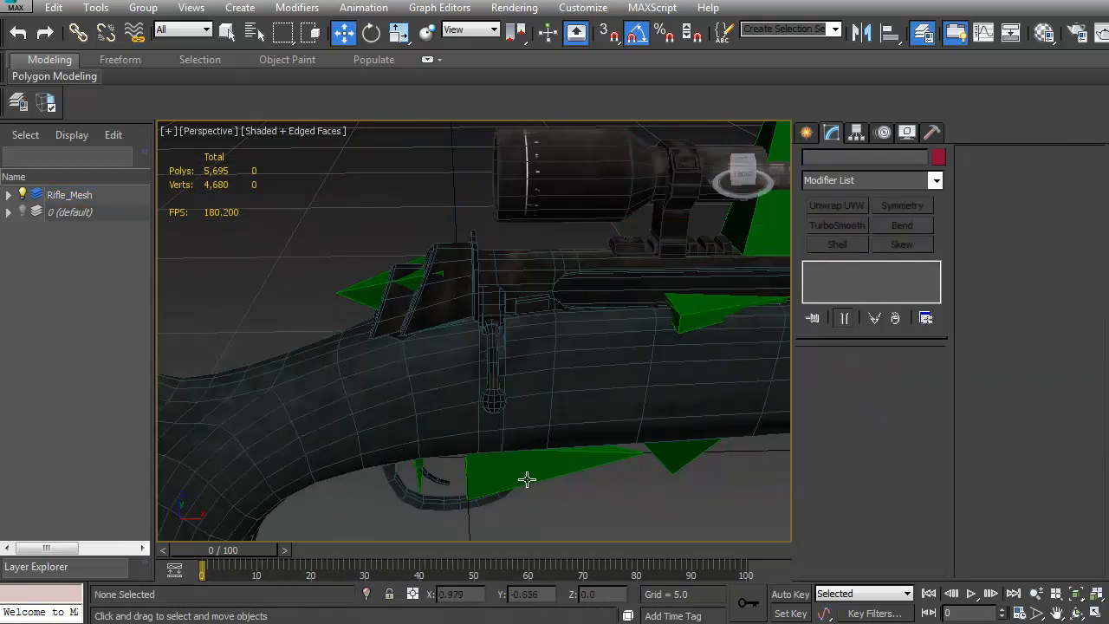
{"action": "left_click", "coordinate": [418, 481]}
{"action": "key", "text": "e"}
{"action": "left_click_drag", "start_coordinate": [448, 414], "coordinate": [443, 417]}
{"action": "middle_click_drag", "start_coordinate": [501, 332], "coordinate": [412, 362]}
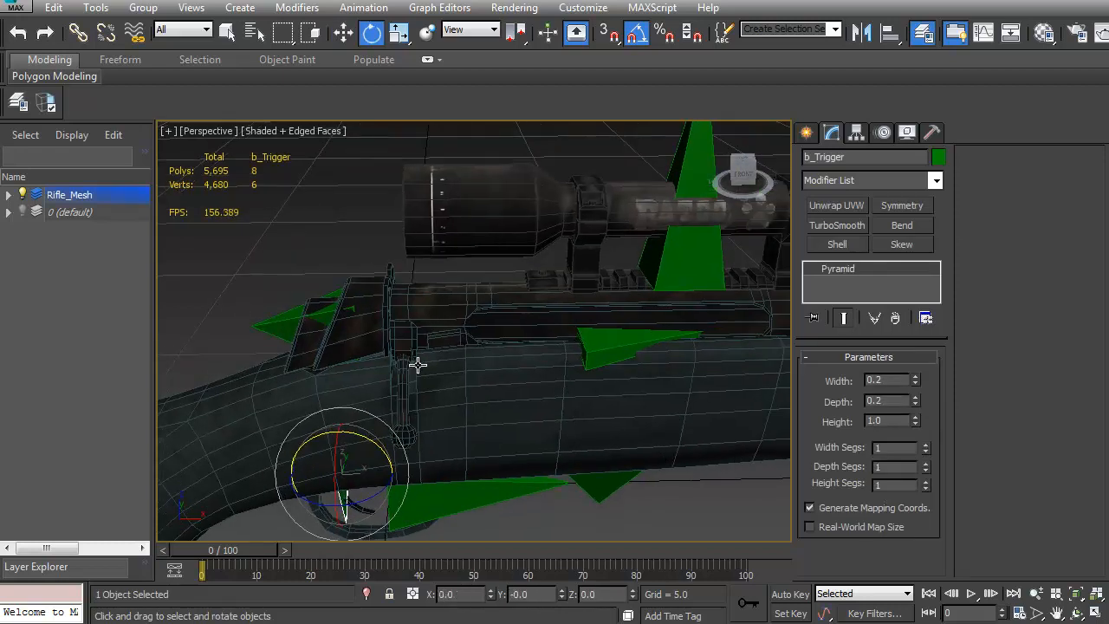
Try moving the b_Bolt bone to test the bolt's skinning, and undo the move
{"action": "left_click", "coordinate": [605, 347]}
{"action": "key", "text": "w"}
{"action": "mouse_move", "coordinate": [612, 323]}
{"action": "left_mouse_down"}
{"action": "mouse_move", "coordinate": [446, 324]}
{"action": "mouse_move", "coordinate": [657, 324]}
{"action": "mouse_move", "coordinate": [567, 339]}
{"action": "mouse_move", "coordinate": [622, 336]}
{"action": "left_mouse_up"}
{"action": "key", "text": "ctrl+z"}
Try rotating the b_BoltLock bone to test the bolt lock's skinning, and undo the rotation
{"action": "middle_click_drag", "start_coordinate": [441, 349], "coordinate": [498, 360], "text": "alt"}
{"action": "left_click", "coordinate": [377, 356]}
{"action": "key", "text": "e"}
{"action": "left_click_drag", "start_coordinate": [465, 336], "coordinate": [482, 410]}
{"action": "key", "text": "ctrl+z"}
{"action": "middle_click_drag", "start_coordinate": [544, 413], "coordinate": [504, 362]}
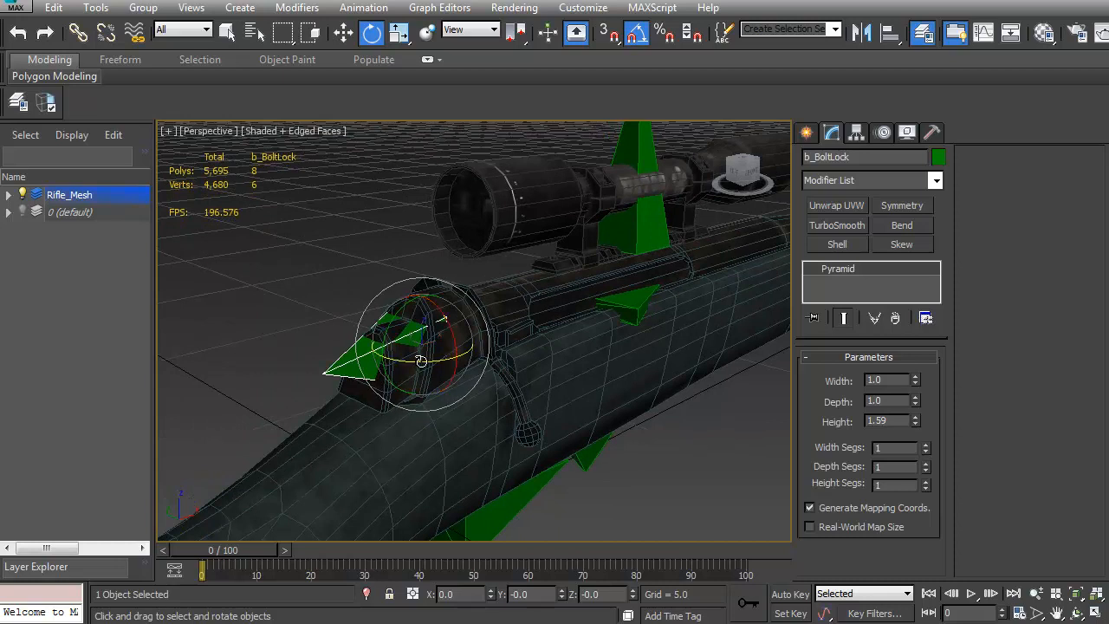
Try rotating the b_Bolt bone to test the bolt handle's skinning, and undo the rotation
{"action": "left_click", "coordinate": [631, 310]}
{"action": "left_click_drag", "start_coordinate": [608, 295], "coordinate": [596, 276]}
{"action": "middle_click_drag", "start_coordinate": [557, 292], "coordinate": [466, 333], "text": "alt"}
{"action": "middle_click_drag", "start_coordinate": [538, 326], "coordinate": [523, 300]}
{"action": "key", "text": "ctrl+z"}
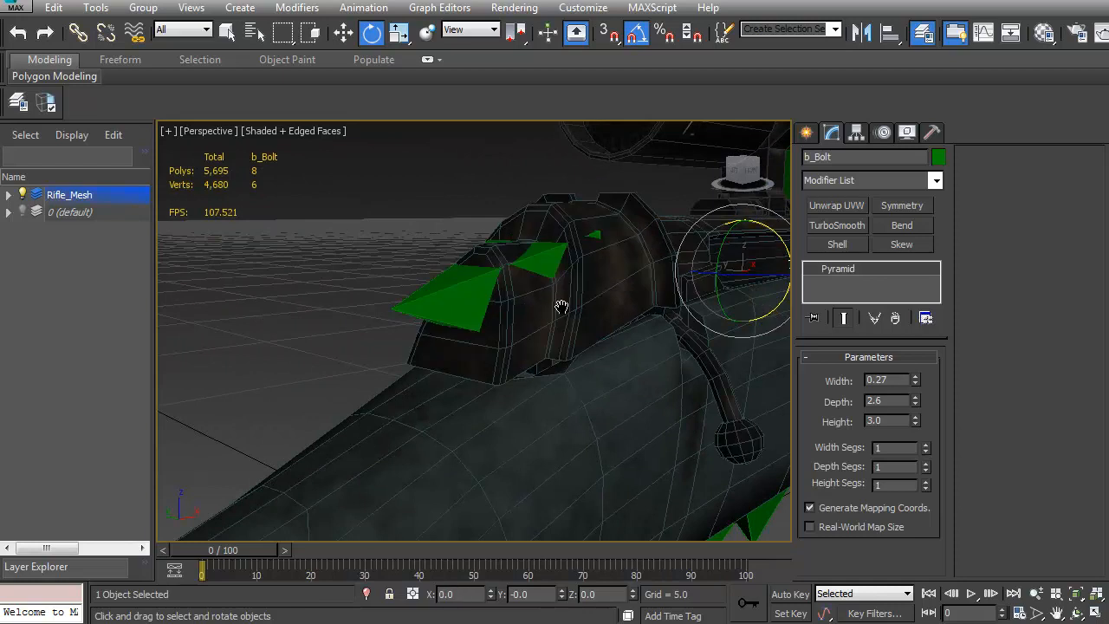
{"action": "scroll", "coordinate": [481, 309], "scroll_direction": "down", "scroll_amount": 4}
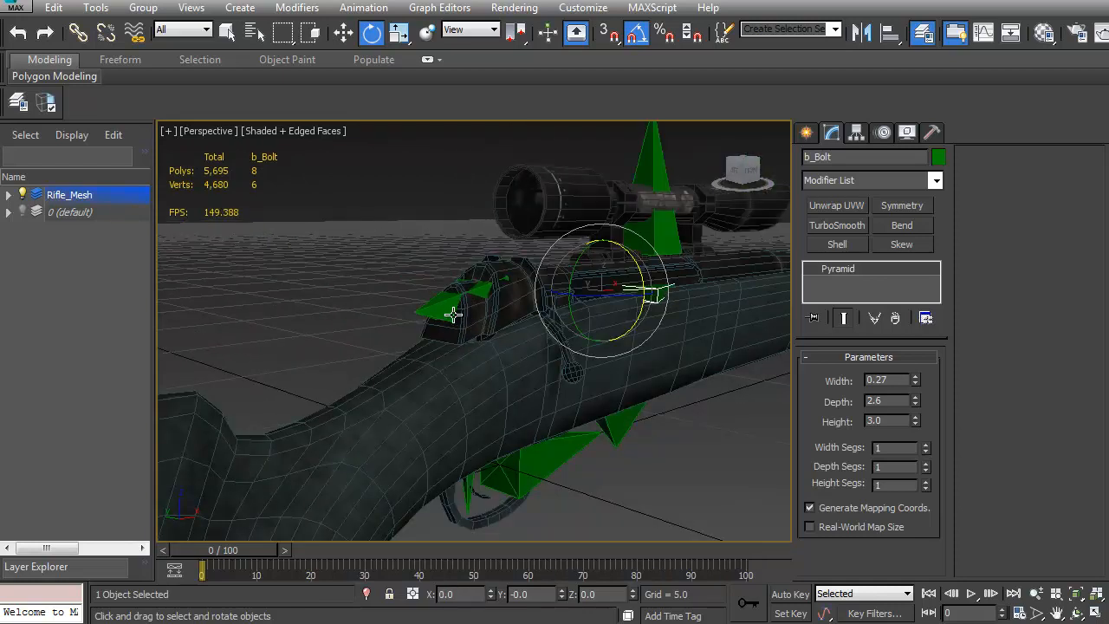
Turn off X-axis rotation inheritance in the link info of the b_BoltLock bone
{"action": "scroll", "coordinate": [453, 315], "scroll_direction": "up", "scroll_amount": 2}
{"action": "left_click", "coordinate": [447, 287]}
{"action": "middle_click_drag", "start_coordinate": [506, 319], "coordinate": [481, 312], "text": "alt"}
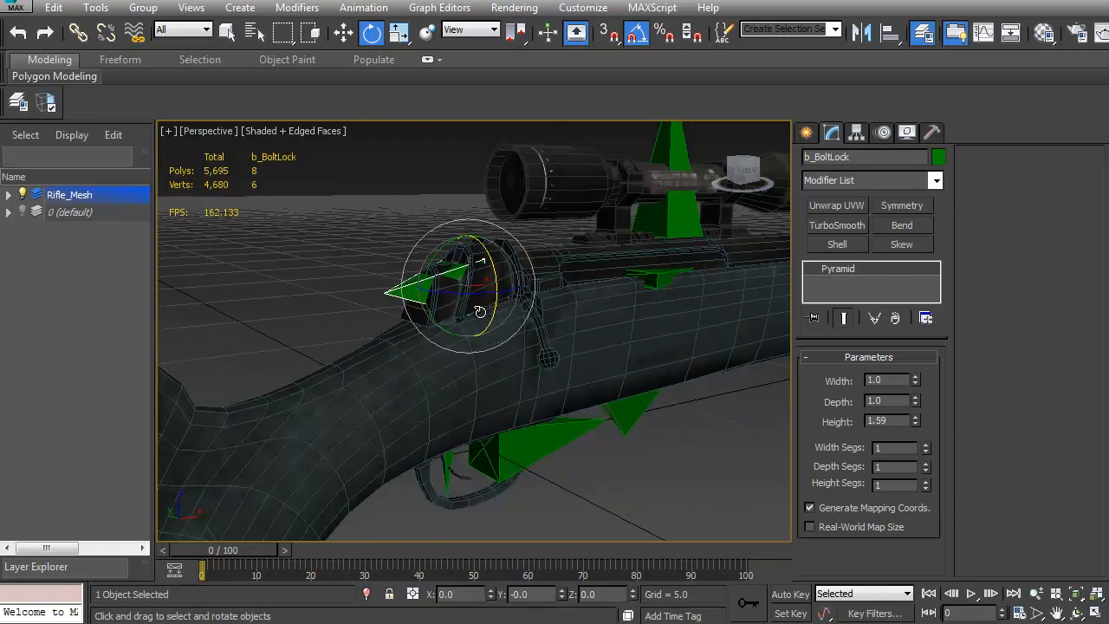
{"action": "scroll", "coordinate": [475, 314], "scroll_direction": "up", "scroll_amount": 2}
{"action": "left_click", "coordinate": [856, 134]}
{"action": "left_click", "coordinate": [876, 179]}
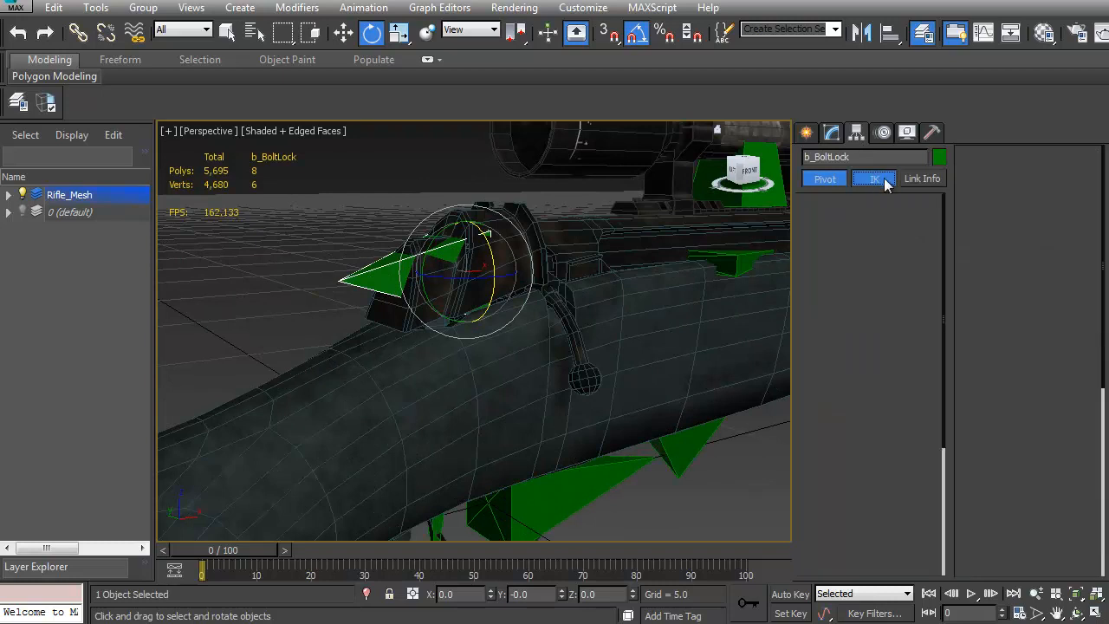
{"action": "left_click", "coordinate": [921, 179]}
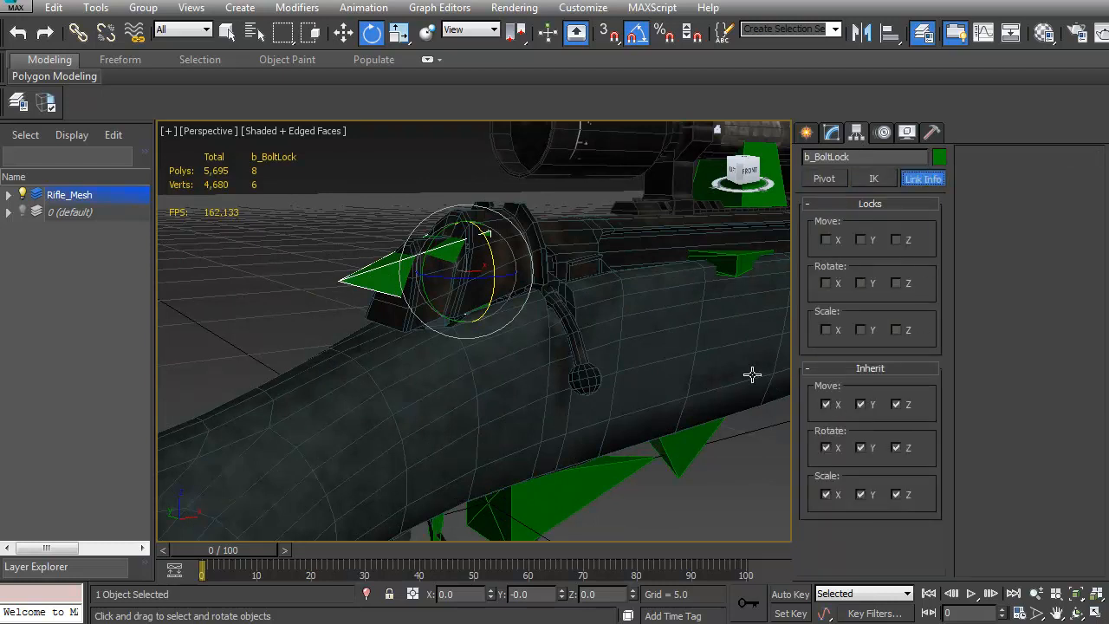
{"action": "middle_click_drag", "start_coordinate": [555, 337], "coordinate": [550, 383], "text": "alt"}
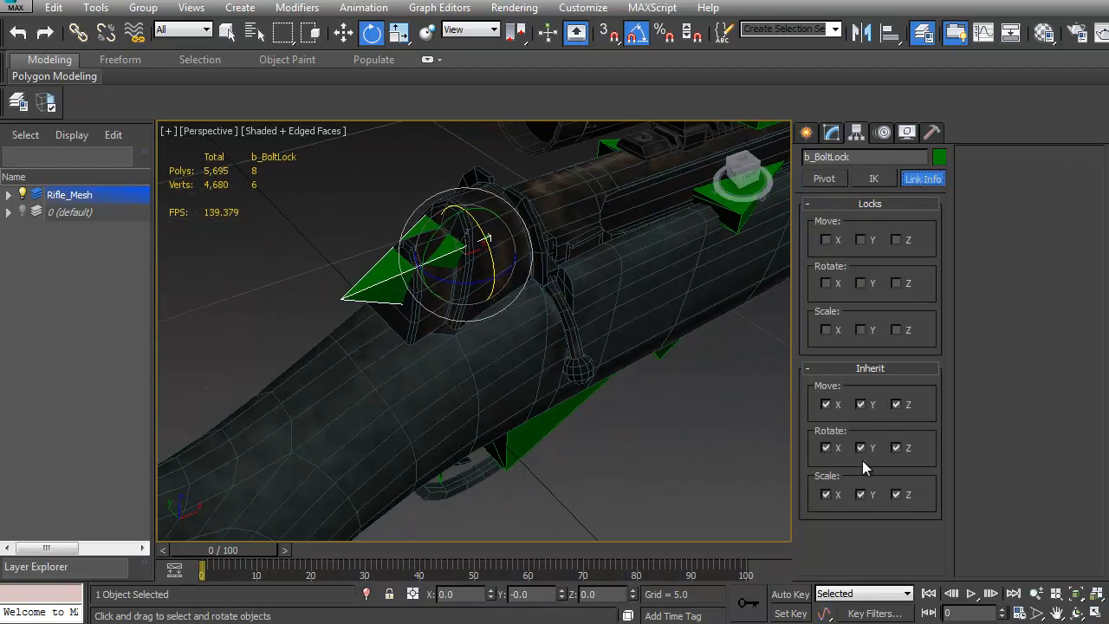
{"action": "left_click", "coordinate": [826, 447]}
Try rotating the b_Bolt bone to test the bolt lock's rotation inheritance, and undo the rotation
{"action": "middle_click_drag", "start_coordinate": [575, 345], "coordinate": [563, 311], "text": "alt"}
{"action": "left_click", "coordinate": [663, 218]}
{"action": "left_click_drag", "start_coordinate": [633, 190], "coordinate": [578, 254]}
{"action": "key", "text": "ctrl+z"}
Try rotating the b_WeaponMovement bone to test how the bolt lock follows it, and cancel the rotation
{"action": "left_click", "coordinate": [481, 432]}
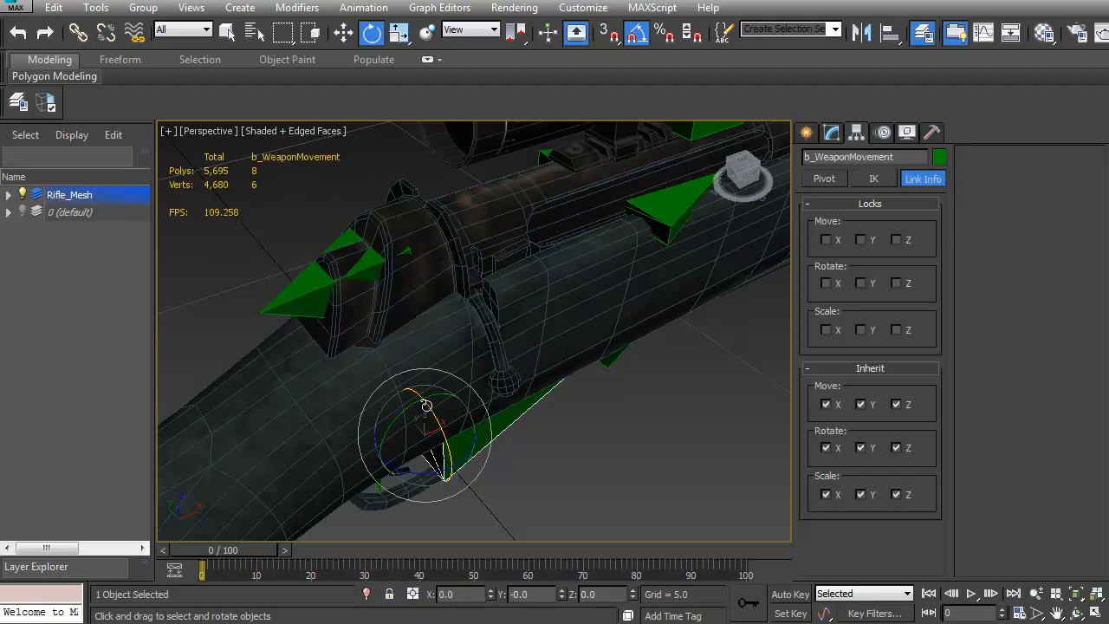
{"action": "middle_click_drag", "start_coordinate": [418, 442], "coordinate": [449, 357], "text": "alt"}
{"action": "middle_click_drag", "start_coordinate": [441, 432], "coordinate": [533, 373], "text": "alt"}
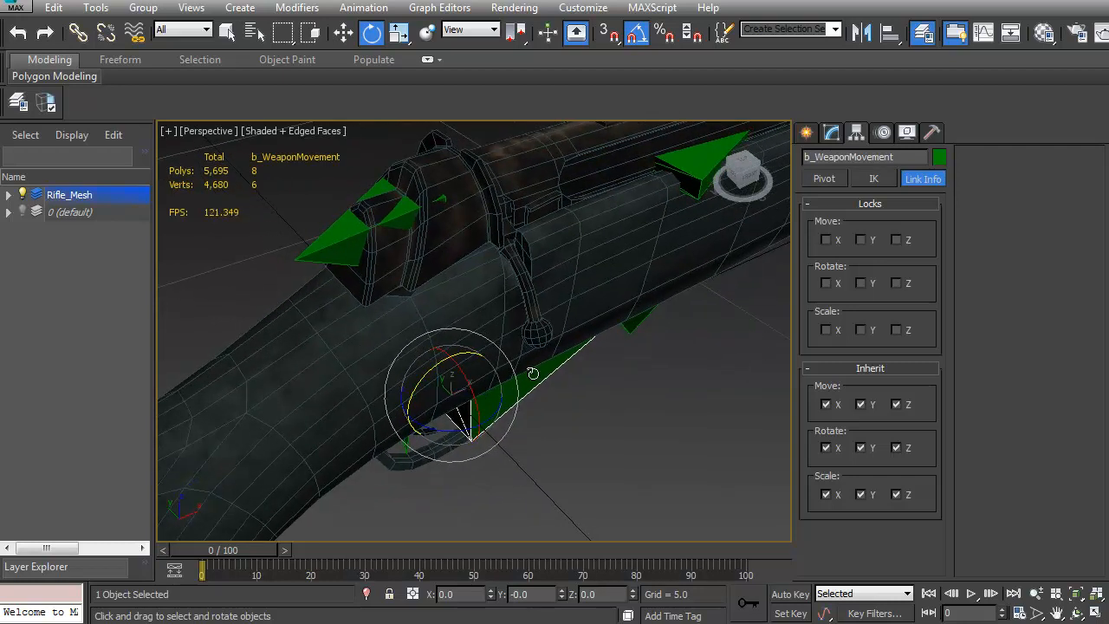
{"action": "left_click_drag", "start_coordinate": [449, 411], "coordinate": [429, 369]}
{"action": "right_click", "coordinate": [429, 368]}
Add an Orientation Constraint from the b_BoltLock bone to the b_WeaponMovement bone, with Keep Initial Offset enabled
{"action": "left_click", "coordinate": [339, 243]}
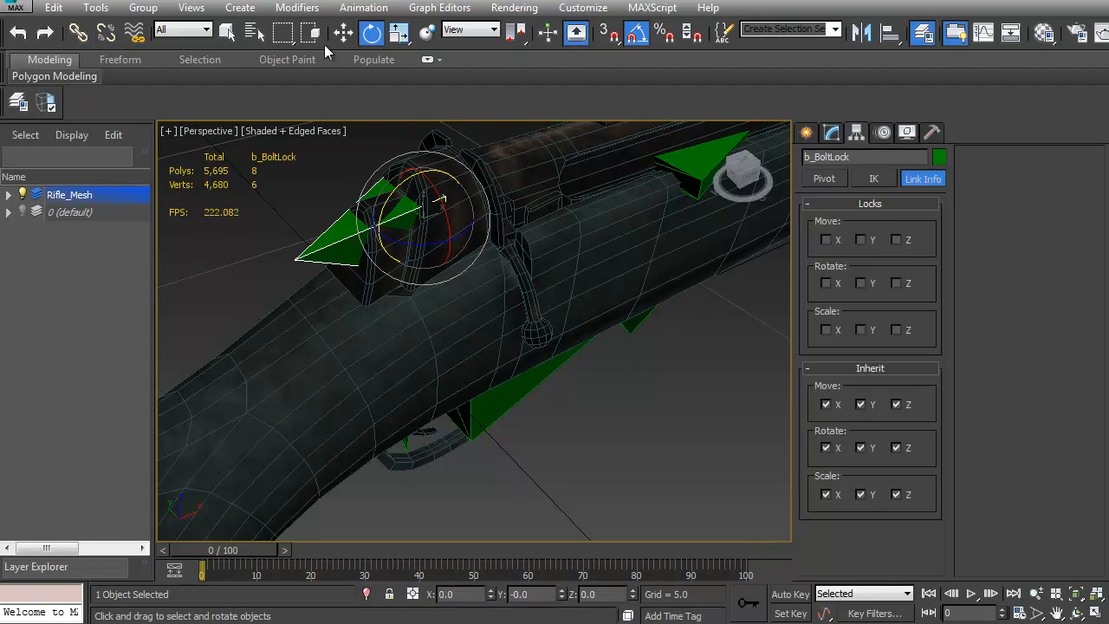
{"action": "left_click", "coordinate": [363, 8]}
{"action": "mouse_move", "coordinate": [446, 102]}
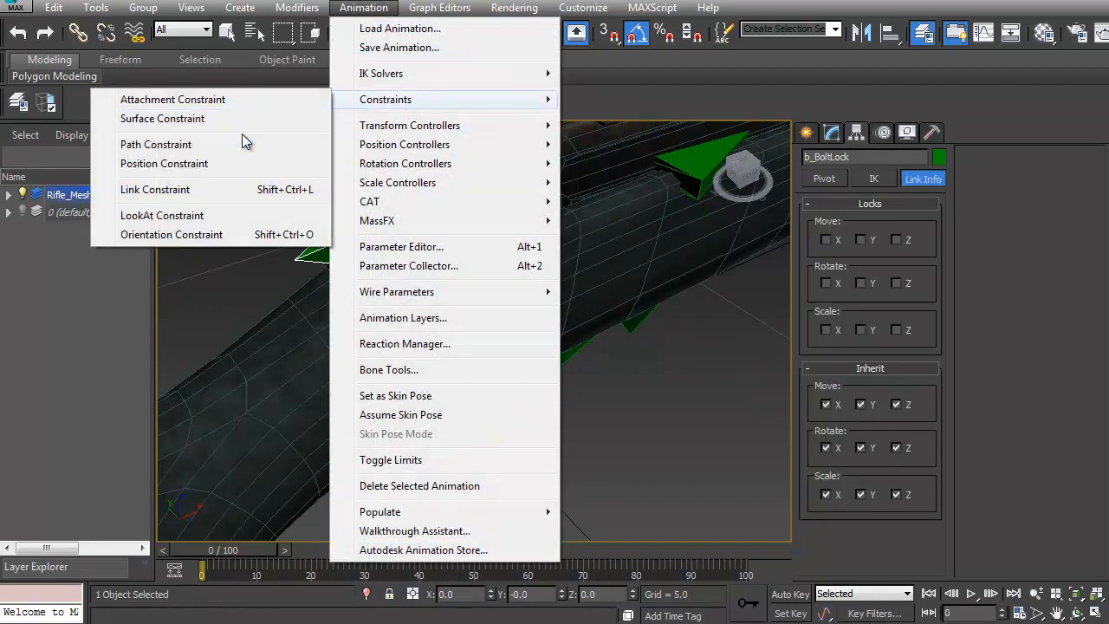
{"action": "left_click", "coordinate": [179, 237]}
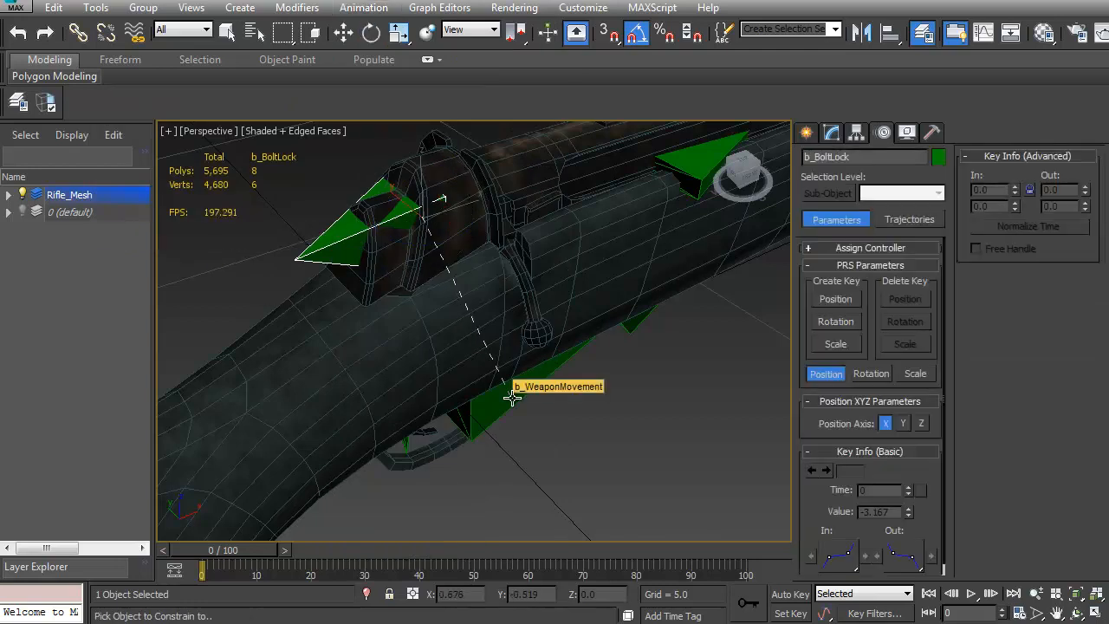
{"action": "left_click", "coordinate": [511, 397]}
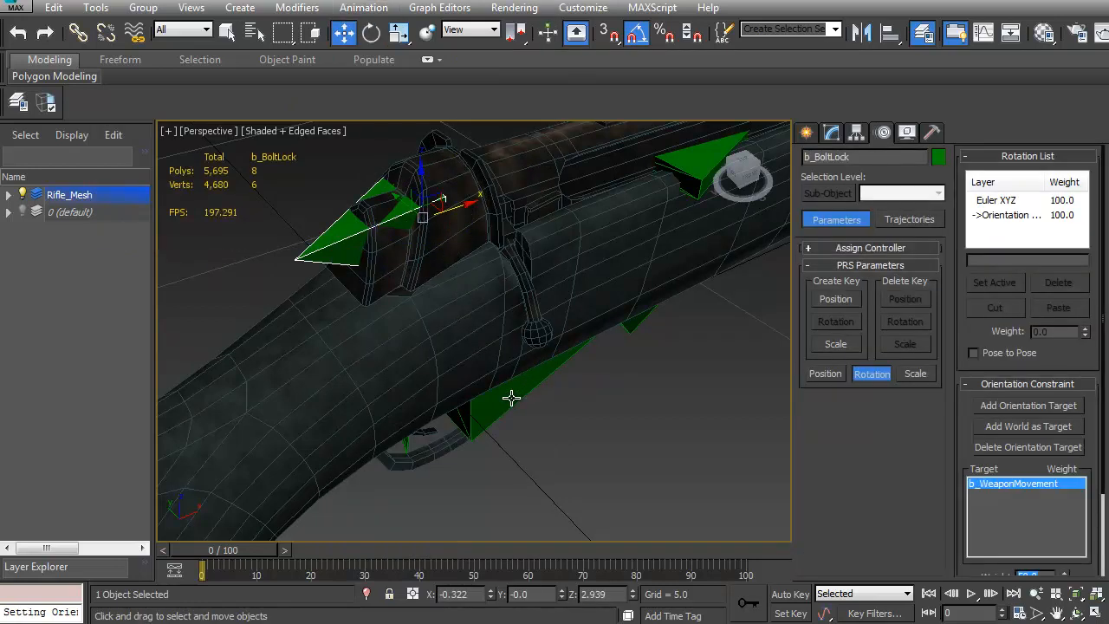
{"action": "left_click_drag", "start_coordinate": [971, 468], "coordinate": [965, 306]}
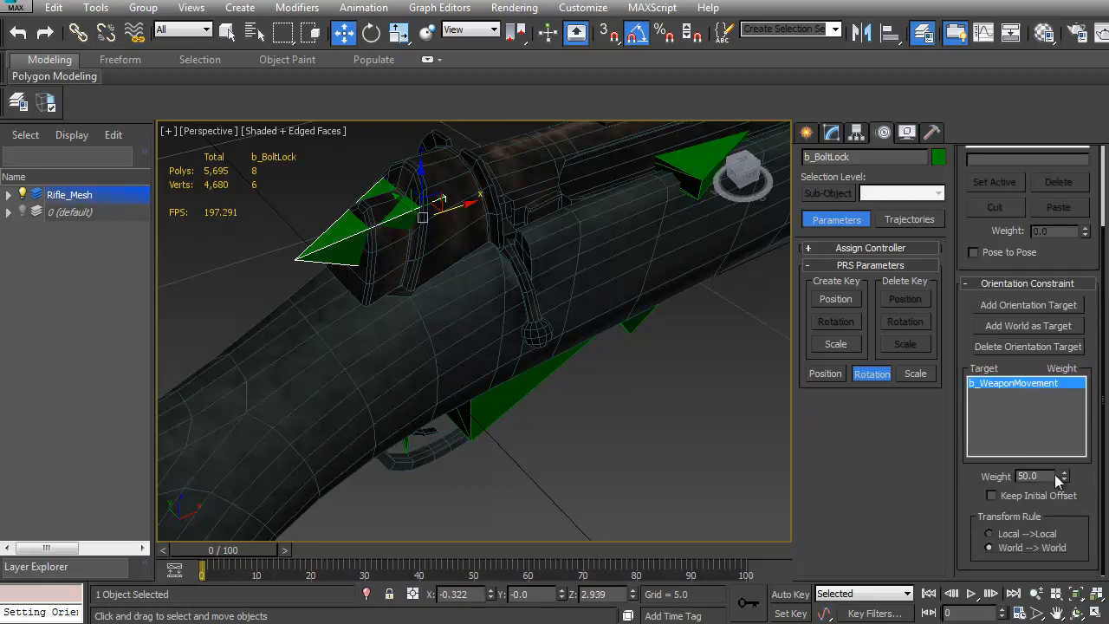
Try rotating the b_Bolt bone to test the bolt lock's orientation constraint, and undo the rotation
{"action": "middle_click_drag", "start_coordinate": [543, 397], "coordinate": [495, 426], "text": "alt"}
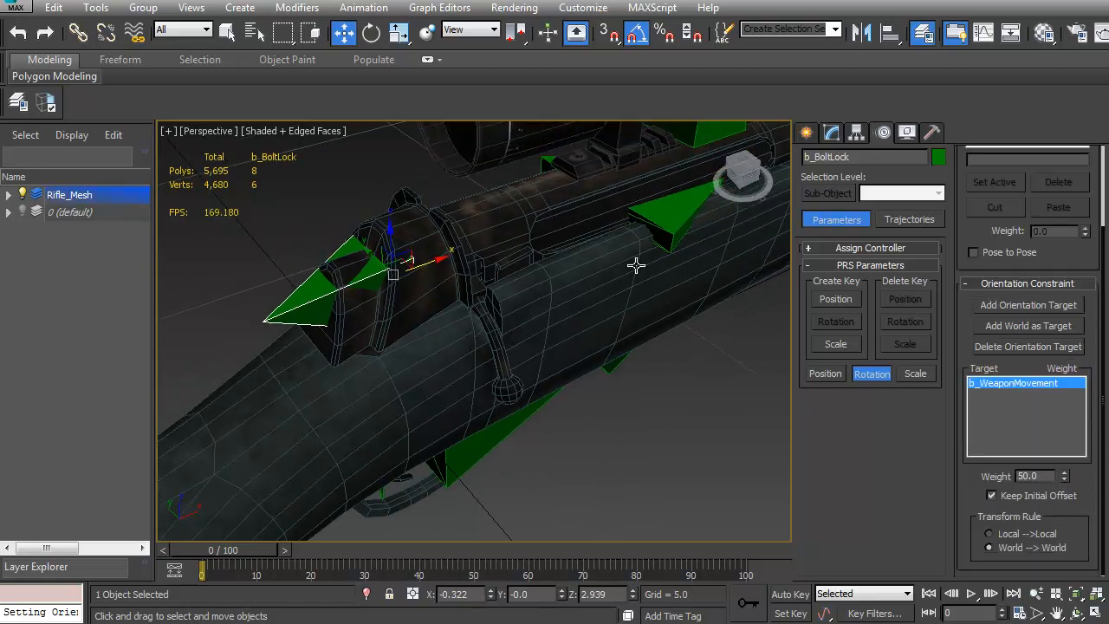
{"action": "left_click", "coordinate": [672, 217]}
{"action": "key", "text": "e"}
{"action": "mouse_move", "coordinate": [630, 195]}
{"action": "left_mouse_down"}
{"action": "mouse_move", "coordinate": [619, 169]}
{"action": "mouse_move", "coordinate": [625, 189]}
{"action": "left_mouse_up"}
{"action": "key", "text": "ctrl+z"}
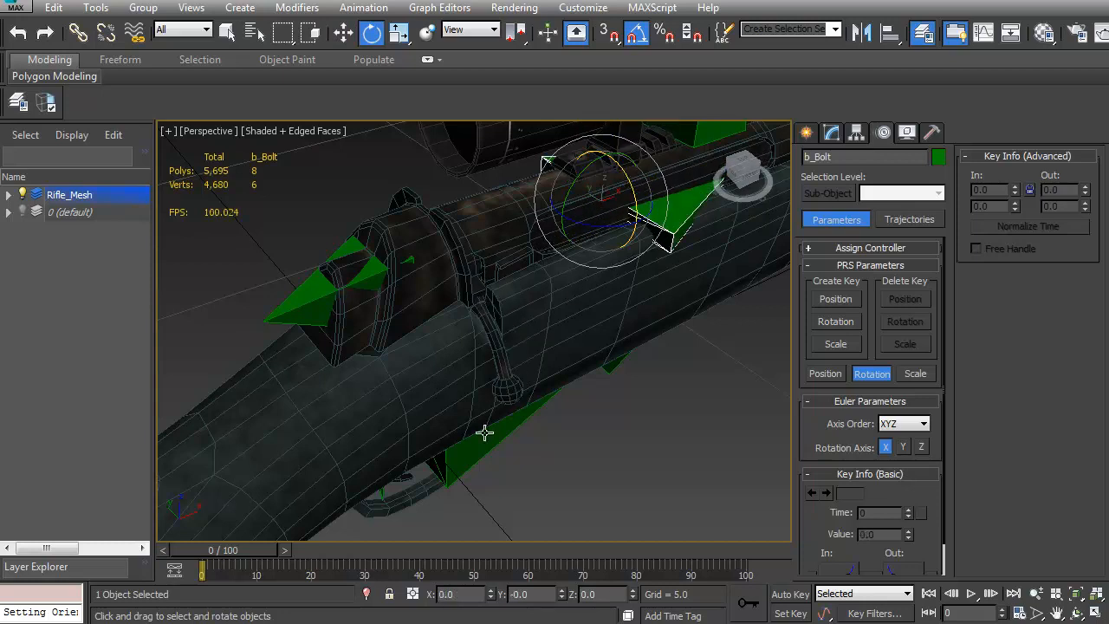
Try rotating the b_WeaponMovement bone to check that the constrained bolt lock follows the weapon
{"action": "left_click", "coordinate": [492, 414]}
{"action": "mouse_move", "coordinate": [491, 413]}
{"action": "middle_mouse_down", "text": "alt"}
{"action": "mouse_move", "coordinate": [503, 407]}
{"action": "mouse_move", "coordinate": [492, 411]}
{"action": "middle_mouse_up", "text": "alt"}
{"action": "mouse_move", "coordinate": [492, 411]}
{"action": "left_mouse_down"}
{"action": "mouse_move", "coordinate": [503, 443]}
{"action": "mouse_move", "coordinate": [398, 477]}
{"action": "mouse_move", "coordinate": [518, 416]}
{"action": "mouse_move", "coordinate": [486, 455]}
{"action": "mouse_move", "coordinate": [447, 468]}
{"action": "mouse_move", "coordinate": [390, 428]}
{"action": "mouse_move", "coordinate": [507, 384]}
{"action": "mouse_move", "coordinate": [494, 454]}
{"action": "mouse_move", "coordinate": [495, 397]}
{"action": "left_mouse_up"}
Try moving and rotating the b_Bolt bone to recheck the bolt and bolt lock, and undo the changes
{"action": "left_click", "coordinate": [652, 238]}
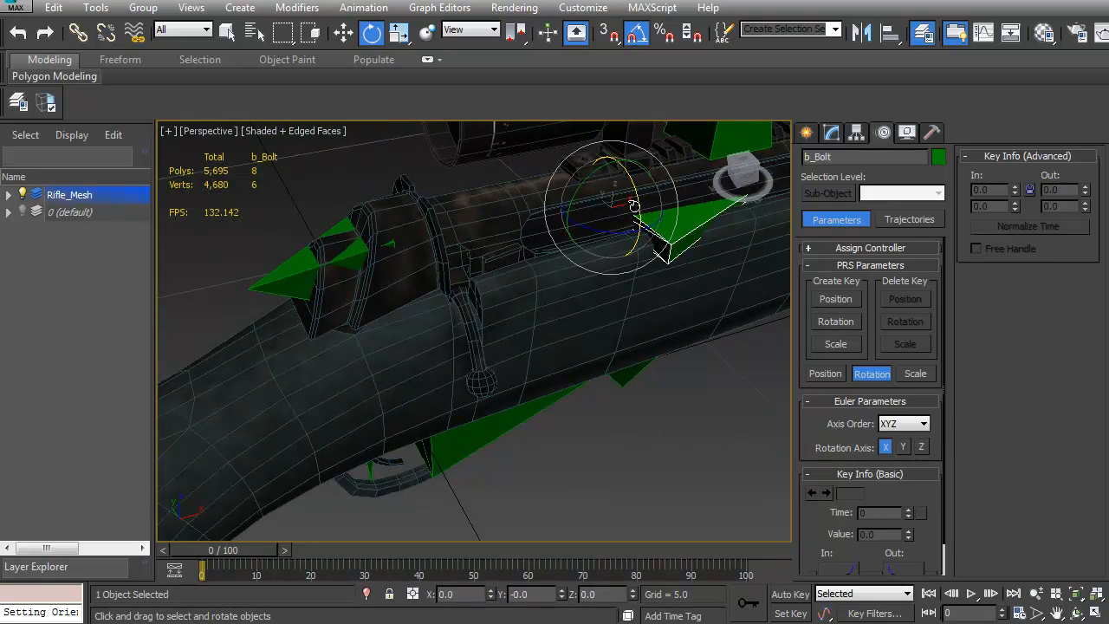
{"action": "key", "text": "w"}
{"action": "mouse_move", "coordinate": [631, 200]}
{"action": "left_mouse_down"}
{"action": "mouse_move", "coordinate": [425, 245]}
{"action": "mouse_move", "coordinate": [527, 231]}
{"action": "mouse_move", "coordinate": [642, 191]}
{"action": "mouse_move", "coordinate": [630, 213]}
{"action": "left_mouse_up"}
{"action": "key", "text": "e"}
{"action": "key", "text": "ctrl+z"}
{"action": "key", "text": "ctrl+z"}
{"action": "key", "text": "ctrl+z"}
{"action": "key", "text": "ctrl+z"}
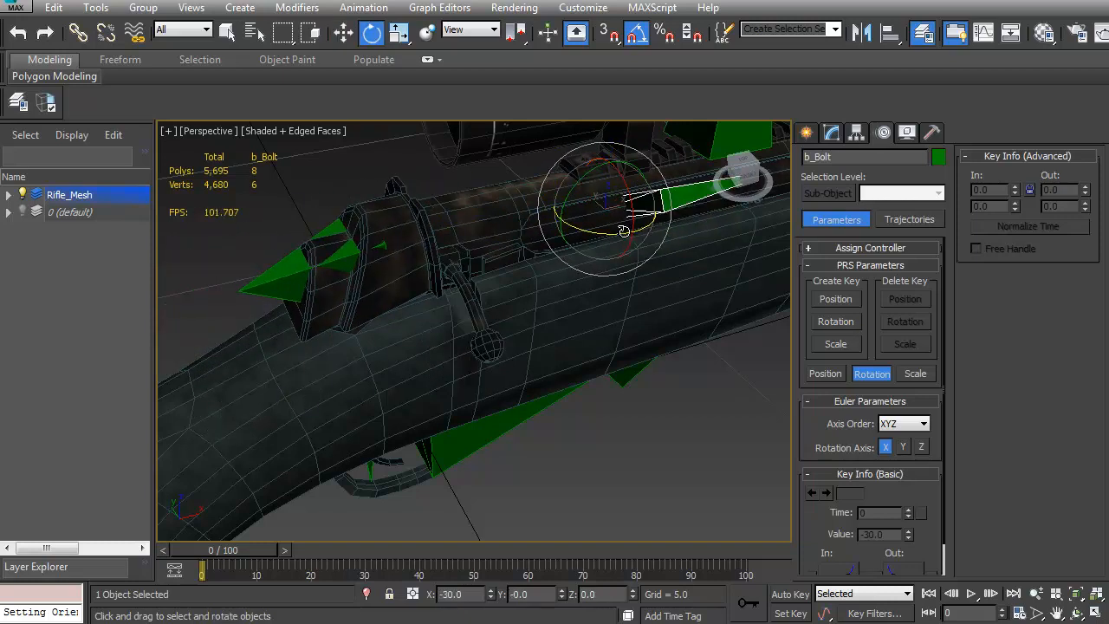
Select the Scope mesh and examine it together with its bone from both sides of the rifle
{"action": "middle_click_drag", "start_coordinate": [530, 395], "coordinate": [622, 302], "text": "alt"}
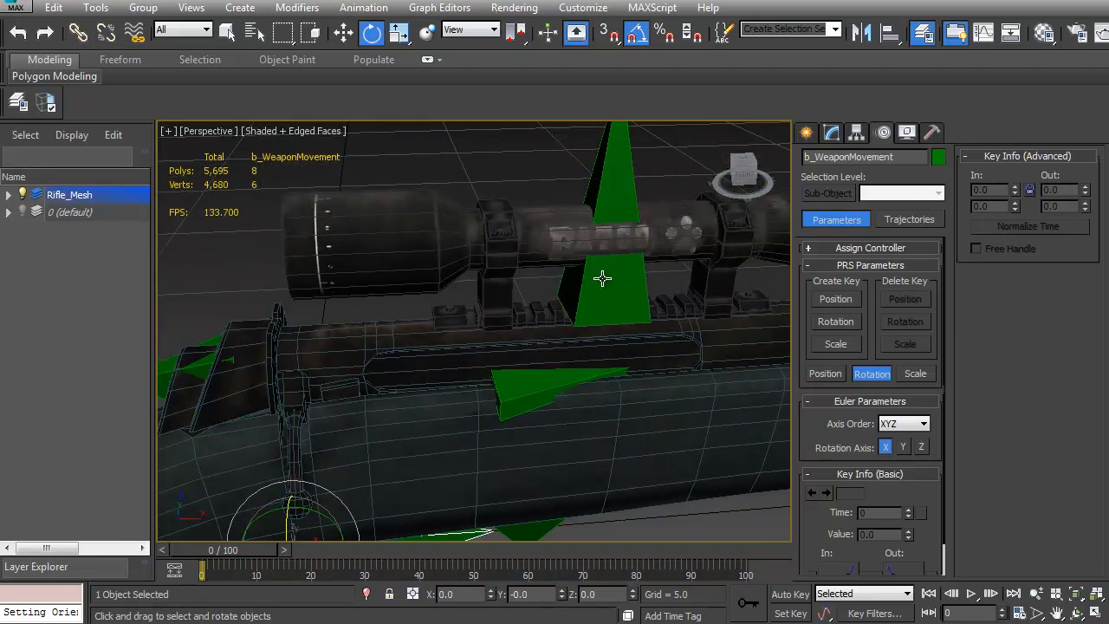
{"action": "left_click", "coordinate": [548, 235]}
{"action": "middle_click_drag", "start_coordinate": [547, 235], "coordinate": [544, 357], "text": "alt"}
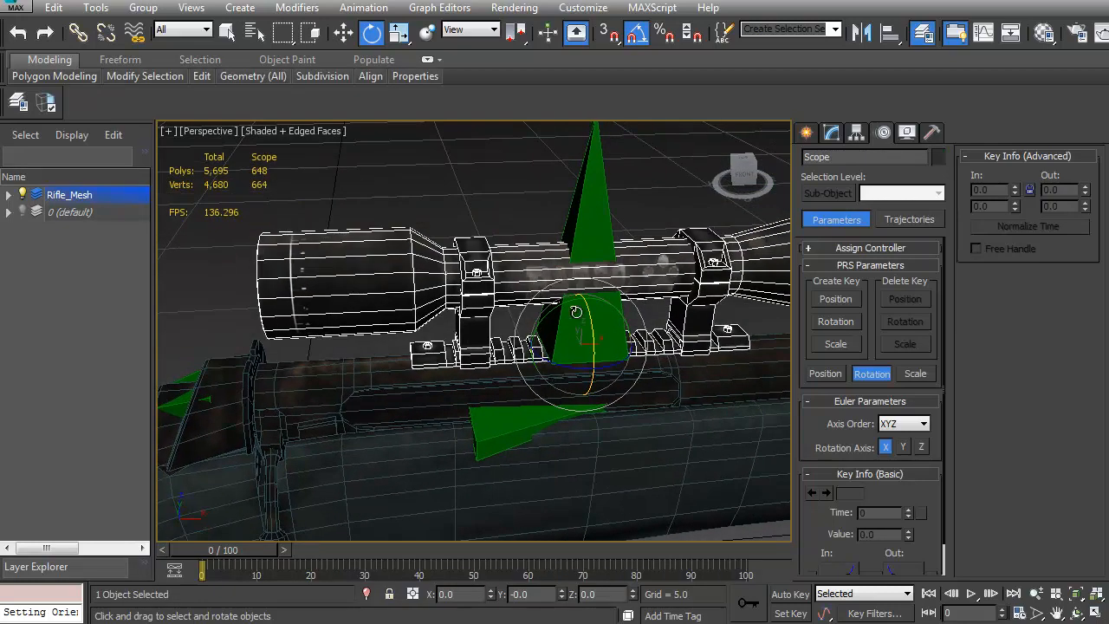
{"action": "scroll", "coordinate": [560, 305], "scroll_direction": "down", "scroll_amount": 5}
{"action": "middle_click_drag", "start_coordinate": [560, 305], "coordinate": [527, 345], "text": "alt"}
{"action": "scroll", "coordinate": [543, 360], "scroll_direction": "up", "scroll_amount": 5}
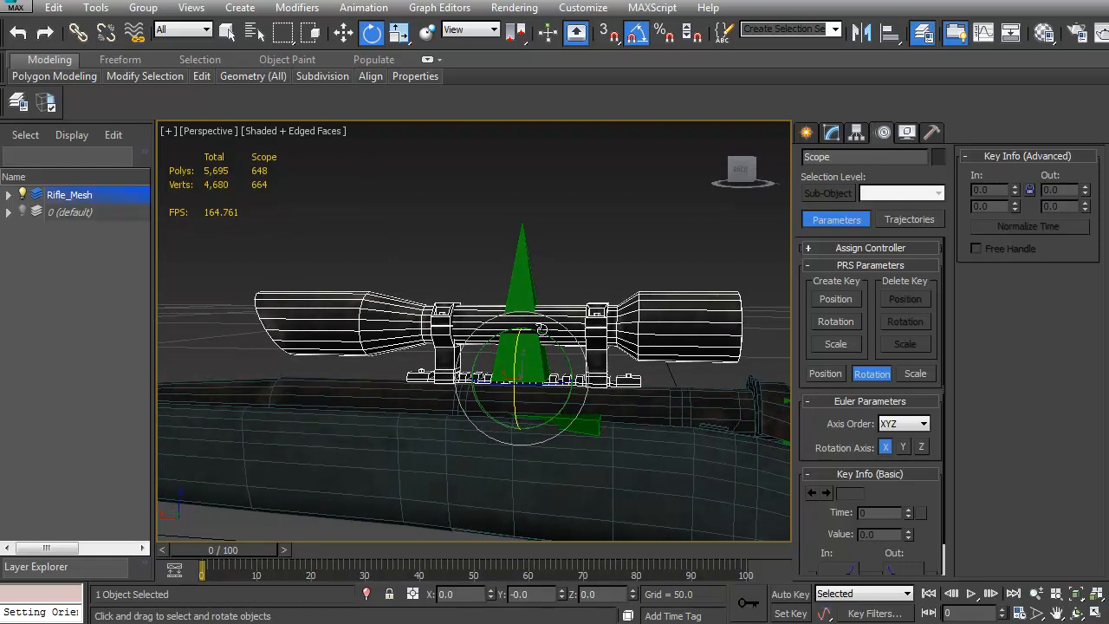
{"action": "middle_click_drag", "start_coordinate": [542, 332], "coordinate": [577, 382], "text": "alt"}
{"action": "scroll", "coordinate": [546, 373], "scroll_direction": "up", "scroll_amount": 4}
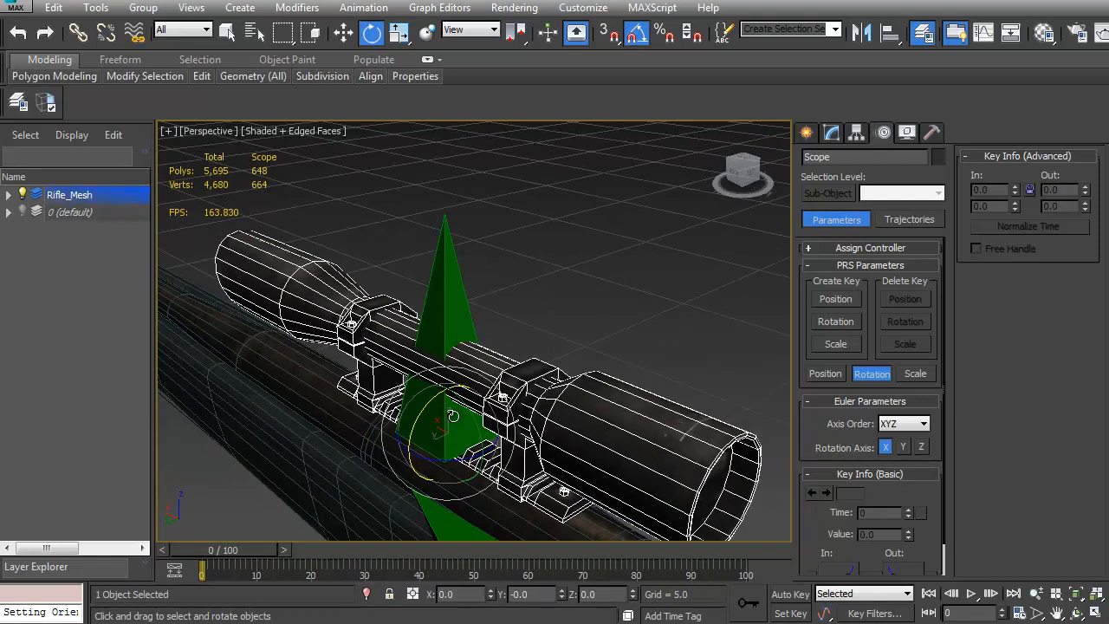
{"action": "middle_click_drag", "start_coordinate": [576, 382], "coordinate": [380, 354], "text": "alt"}
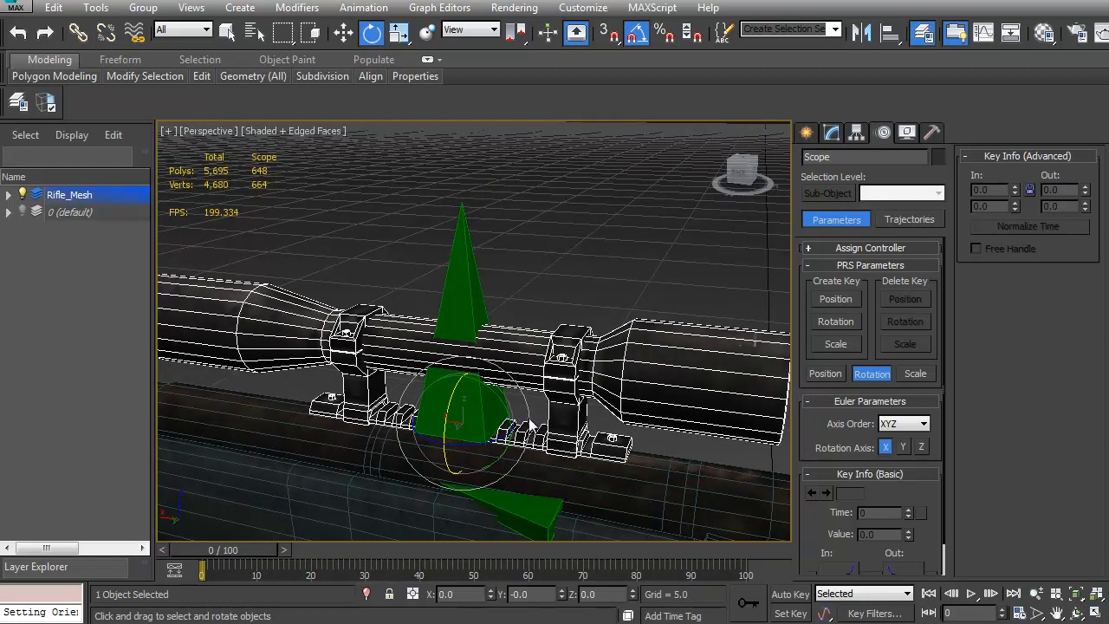
{"action": "middle_click_drag", "start_coordinate": [499, 368], "coordinate": [338, 343], "text": "alt"}
{"action": "middle_click_drag", "start_coordinate": [280, 176], "coordinate": [483, 311], "text": "alt"}
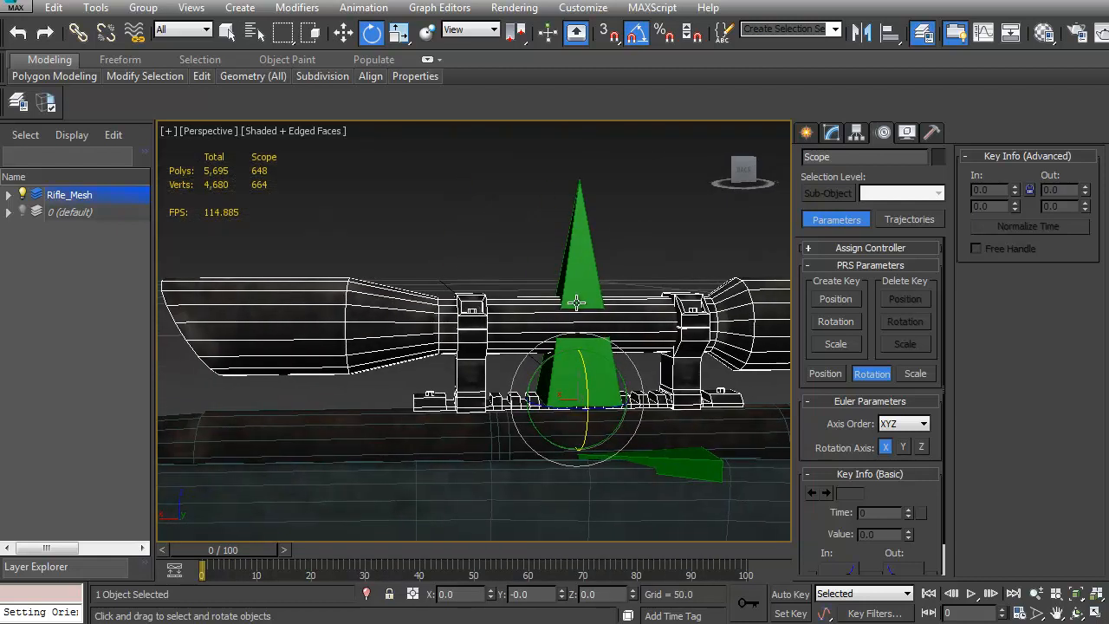
Attach the Scope mesh to the b_Scope bone with a Link Constraint
{"action": "left_click", "coordinate": [375, 7]}
{"action": "mouse_move", "coordinate": [407, 99]}
{"action": "left_click", "coordinate": [222, 190]}
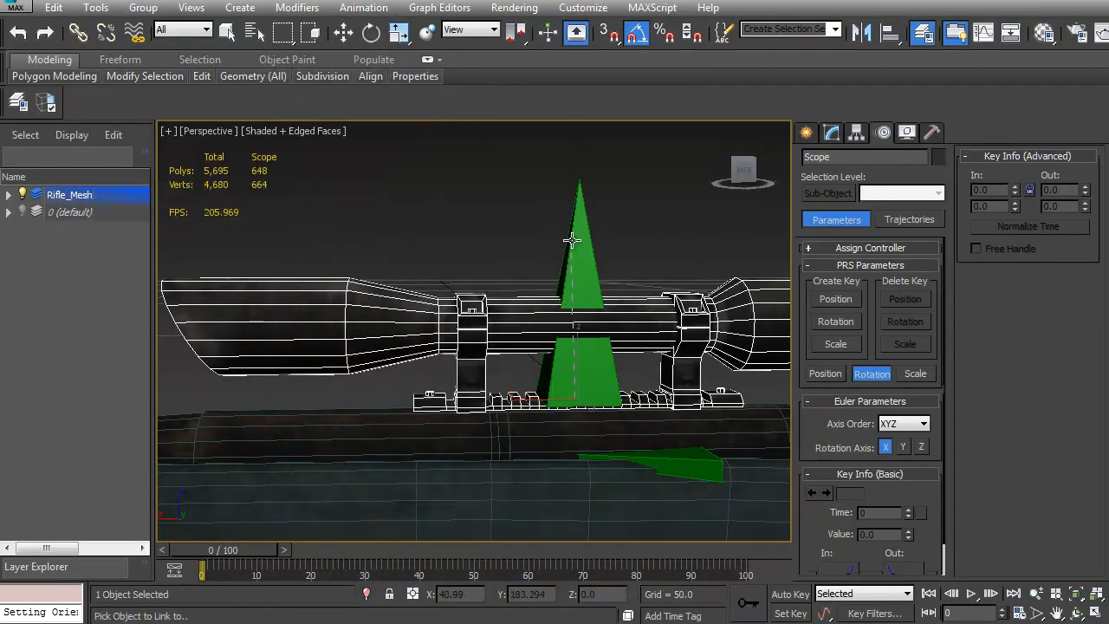
{"action": "left_click", "coordinate": [557, 365]}
Try moving the b_Scope bone along X to test the scope's link constraint
{"action": "scroll", "coordinate": [557, 365], "scroll_direction": "down", "scroll_amount": 4}
{"action": "middle_click_drag", "start_coordinate": [484, 341], "coordinate": [509, 344], "text": "alt"}
{"action": "left_click", "coordinate": [505, 286]}
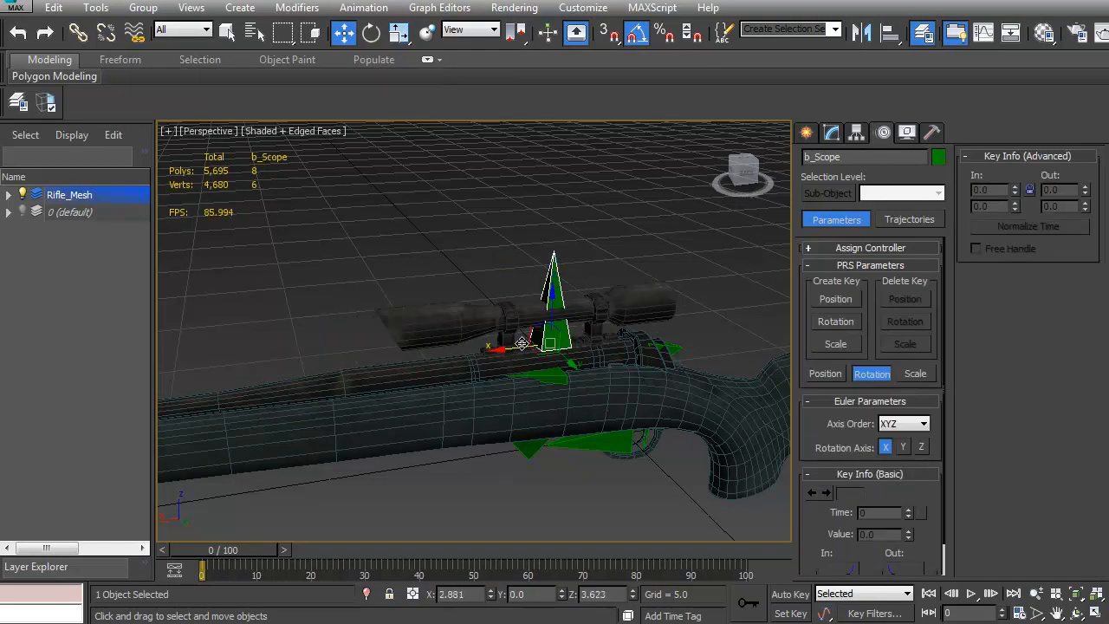
Select the Scope mesh and check its place in the scene's object hierarchy list
{"action": "left_click", "coordinate": [573, 306]}
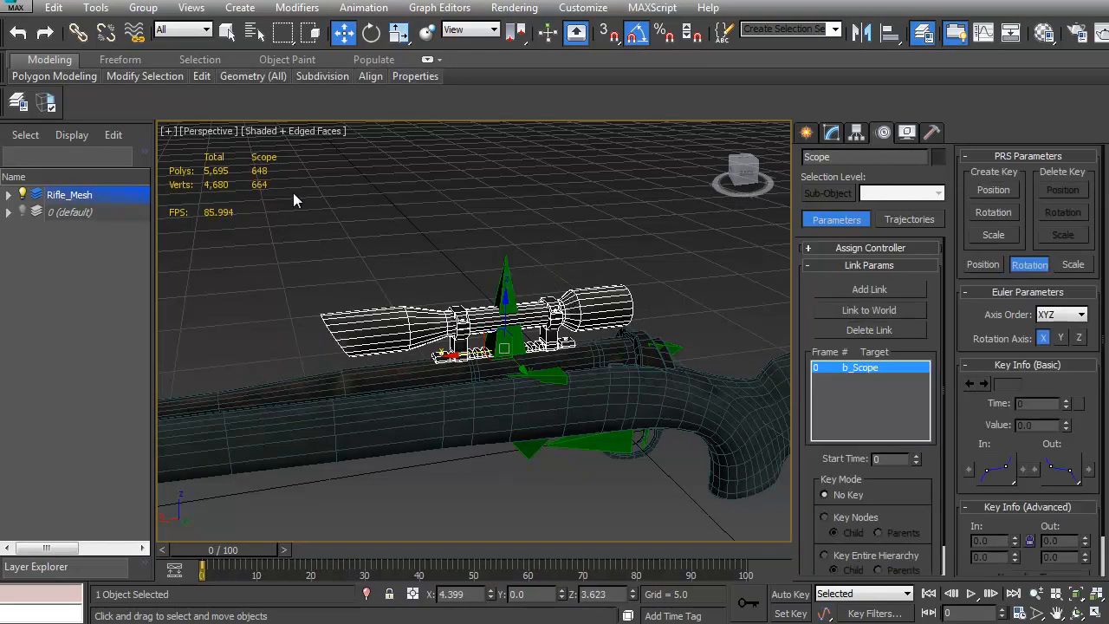
{"action": "key", "text": "h"}
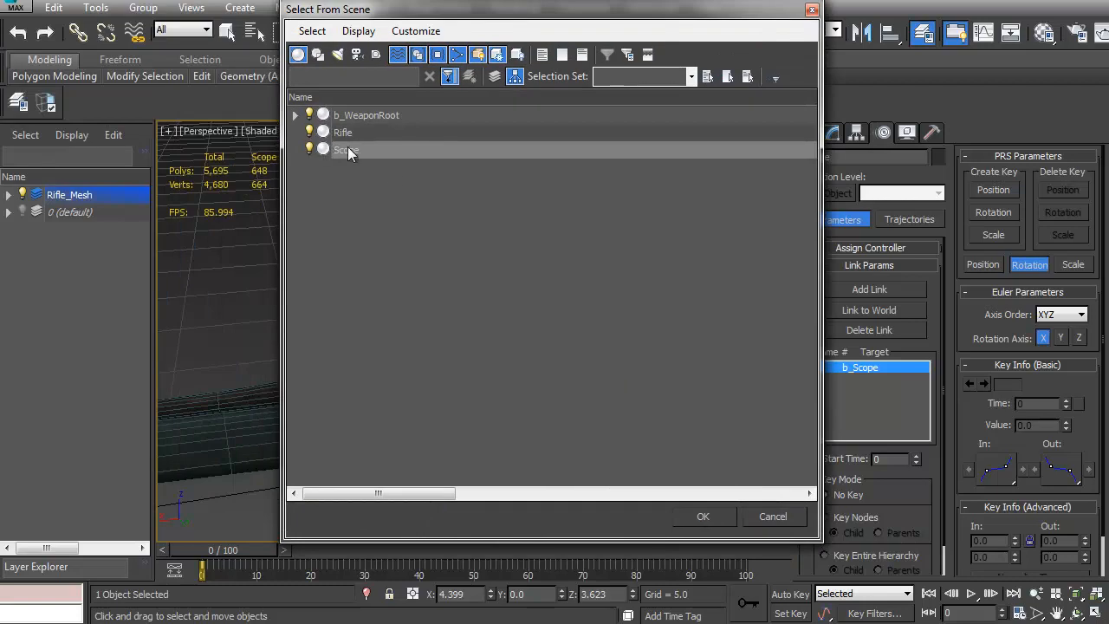
{"action": "left_click", "coordinate": [703, 516]}
{"action": "key", "text": "z"}
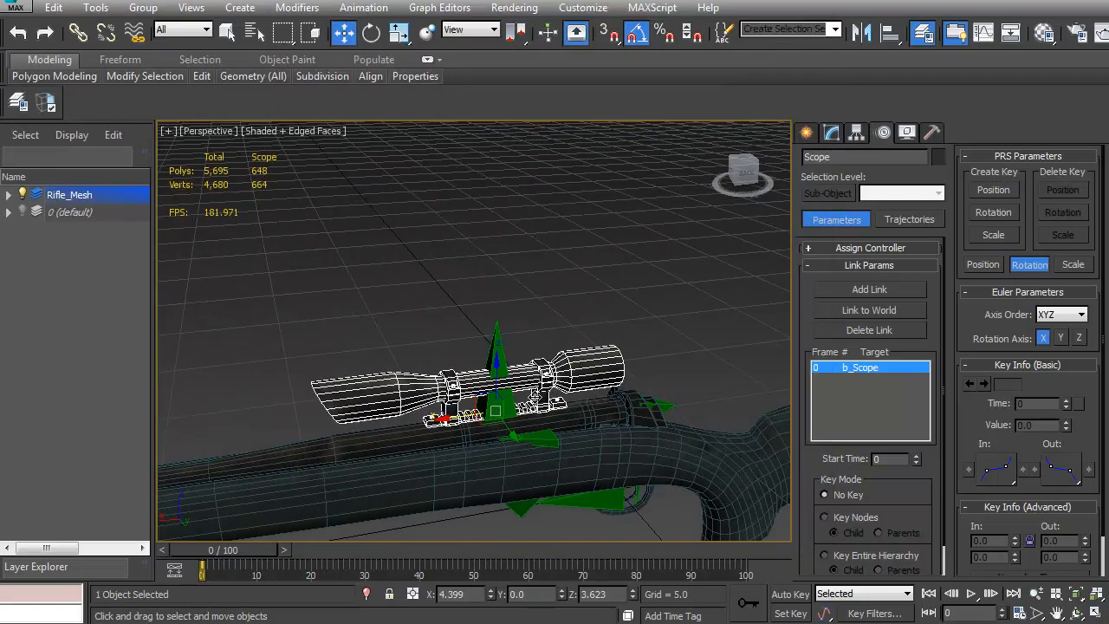
{"action": "left_click", "coordinate": [364, 8]}
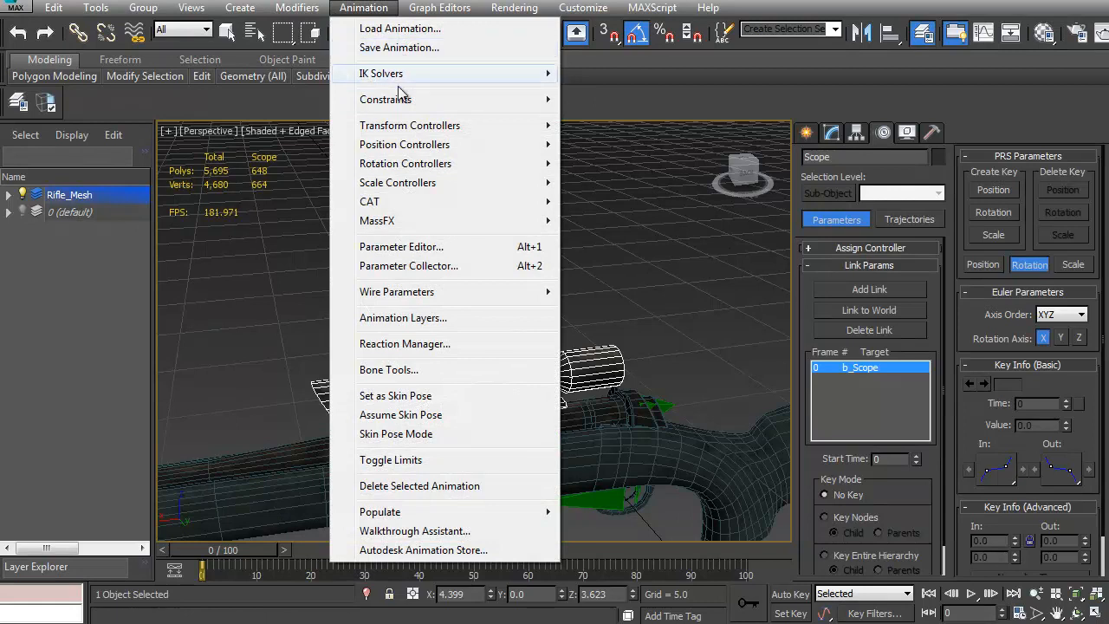
{"action": "left_click", "coordinate": [915, 344]}
{"action": "middle_click_drag", "start_coordinate": [607, 346], "coordinate": [165, 294], "text": "alt"}
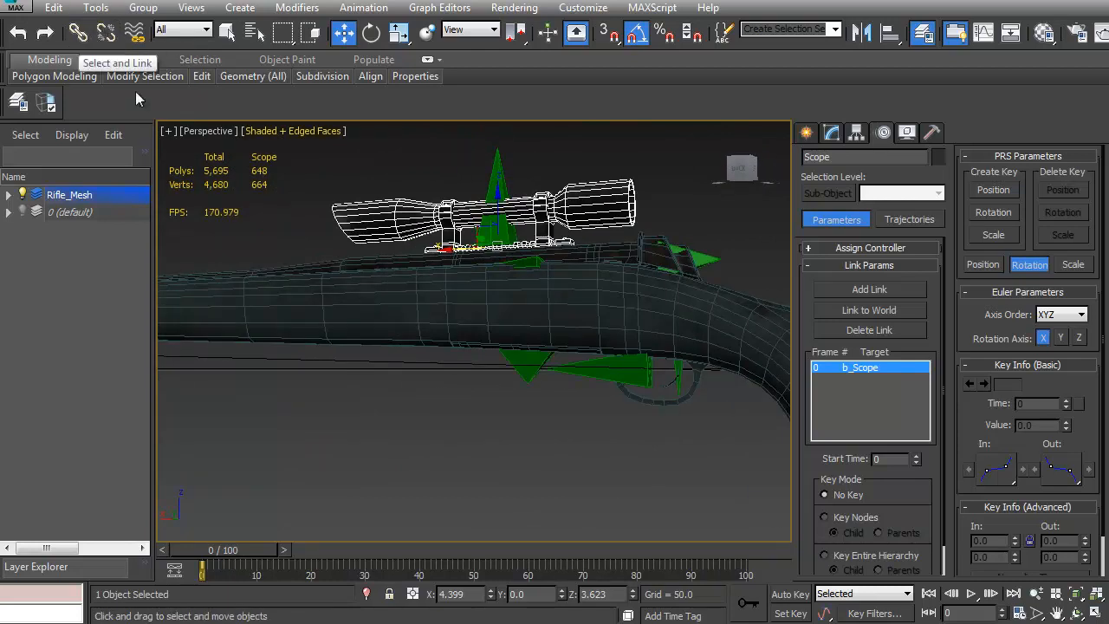
{"action": "middle_click_drag", "start_coordinate": [371, 275], "coordinate": [396, 306]}
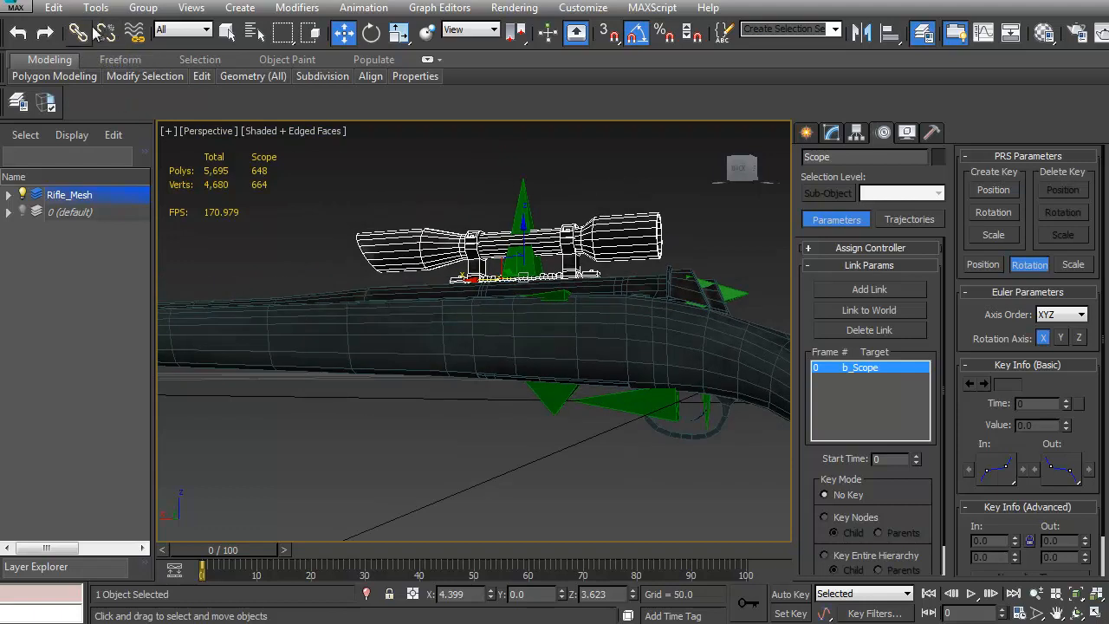
{"action": "middle_click_drag", "start_coordinate": [538, 251], "coordinate": [568, 250], "text": "alt"}
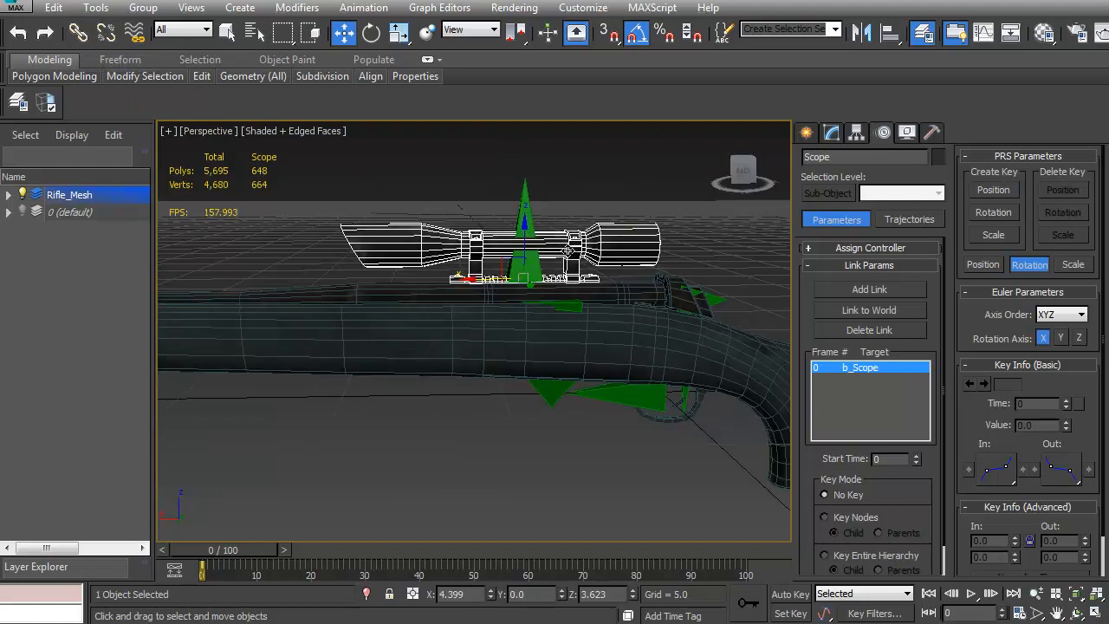
{"action": "middle_click_drag", "start_coordinate": [541, 292], "coordinate": [624, 353], "text": "alt"}
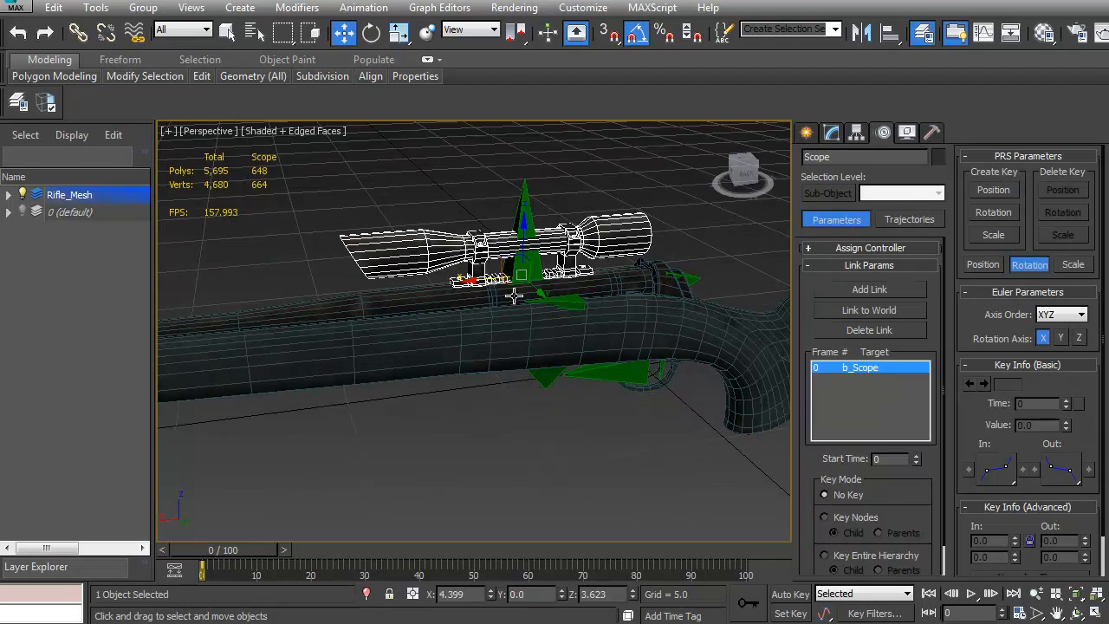
{"action": "middle_click_drag", "start_coordinate": [512, 293], "coordinate": [508, 329], "text": "alt"}
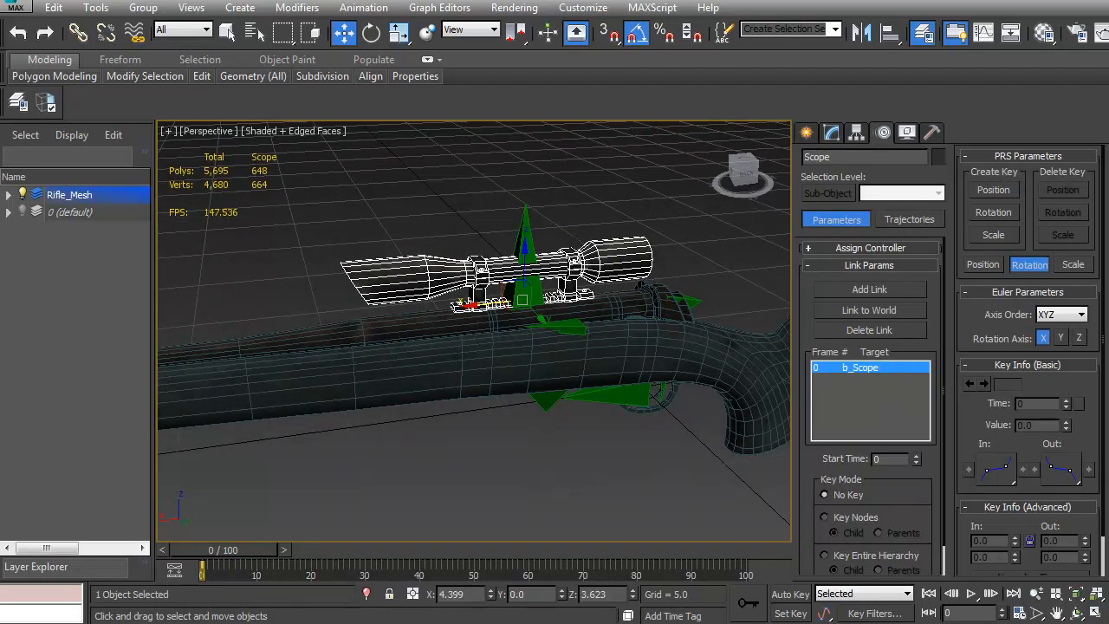
Try rotating the b_WeaponMovement bone to test that the rifle and scope move together, and cancel the rotation
{"action": "middle_click_drag", "start_coordinate": [619, 400], "coordinate": [515, 404], "text": "alt"}
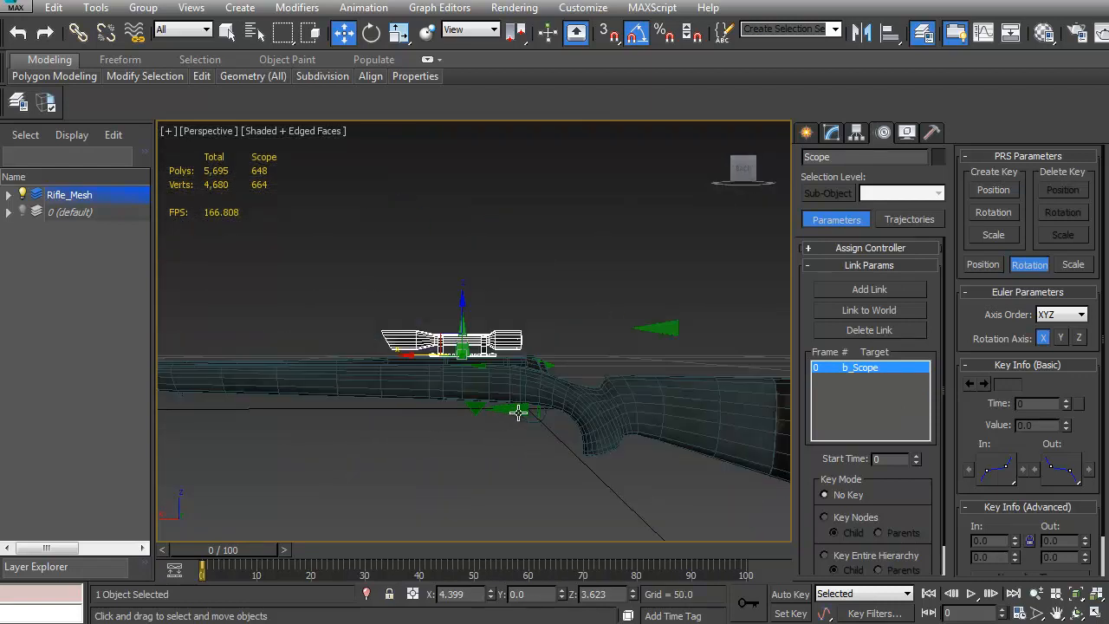
{"action": "left_click", "coordinate": [525, 408]}
{"action": "key", "text": "e"}
{"action": "left_click_drag", "start_coordinate": [517, 393], "coordinate": [626, 317]}
{"action": "right_click", "coordinate": [664, 324]}
Try rotating the b_WeaponRoot bone to test the whole rifle rig, and cancel the rotation
{"action": "left_click", "coordinate": [667, 324]}
{"action": "right_click", "coordinate": [626, 316]}
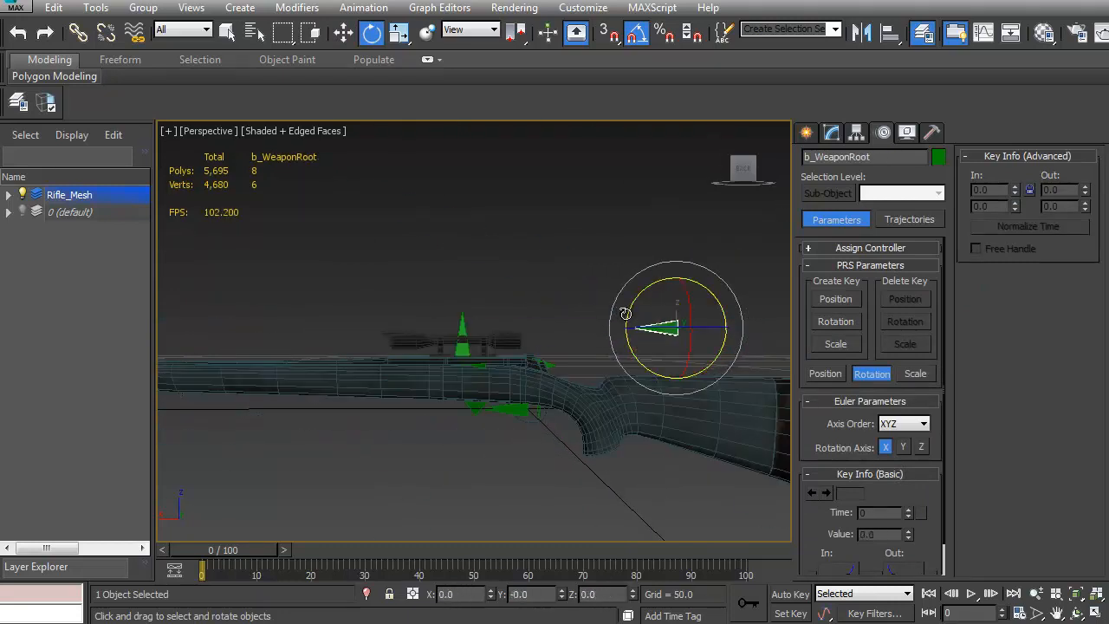
{"action": "middle_click_drag", "start_coordinate": [606, 331], "coordinate": [581, 381], "text": "alt"}
{"action": "scroll", "coordinate": [592, 387], "scroll_direction": "up", "scroll_amount": 4}
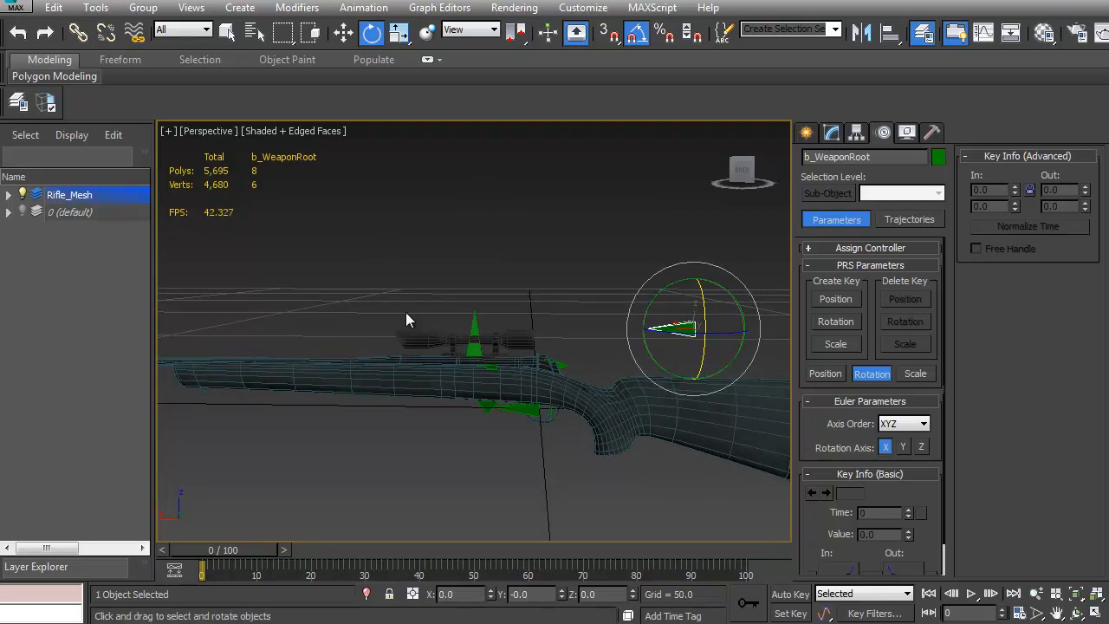
Show the 0 (default) layer and align b_WeaponRoot to b_WeaponSocket by pivot point, matching position and orientation on all axes
{"action": "left_click", "coordinate": [22, 212]}
{"action": "middle_click_drag", "start_coordinate": [411, 358], "coordinate": [648, 337], "text": "alt"}
{"action": "key", "text": "w"}
{"action": "key", "text": "alt+a"}
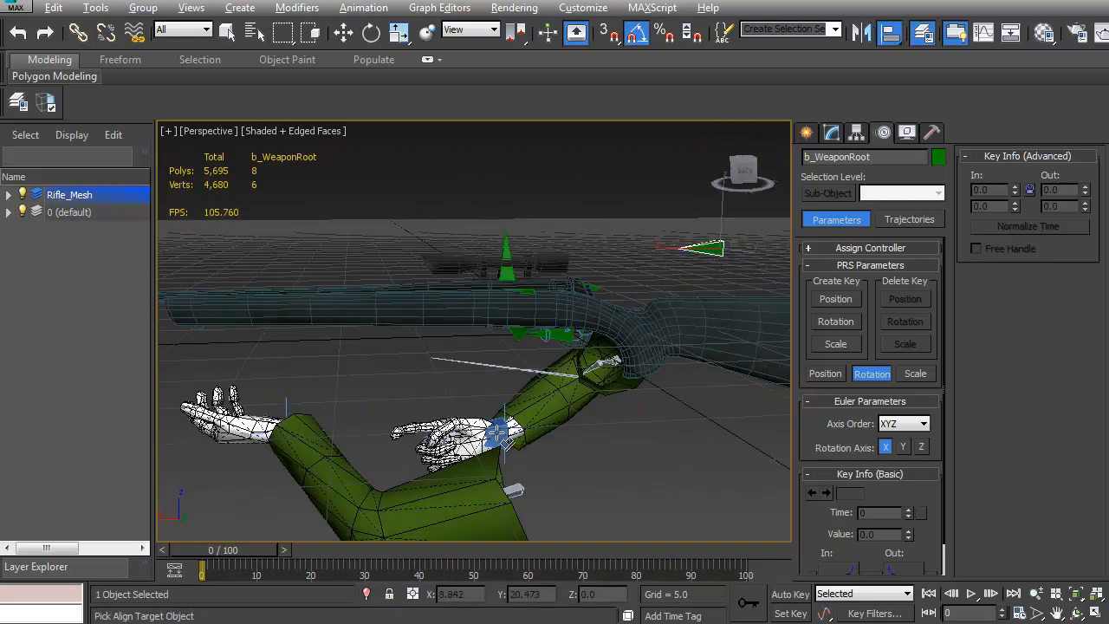
{"action": "left_click", "coordinate": [501, 435]}
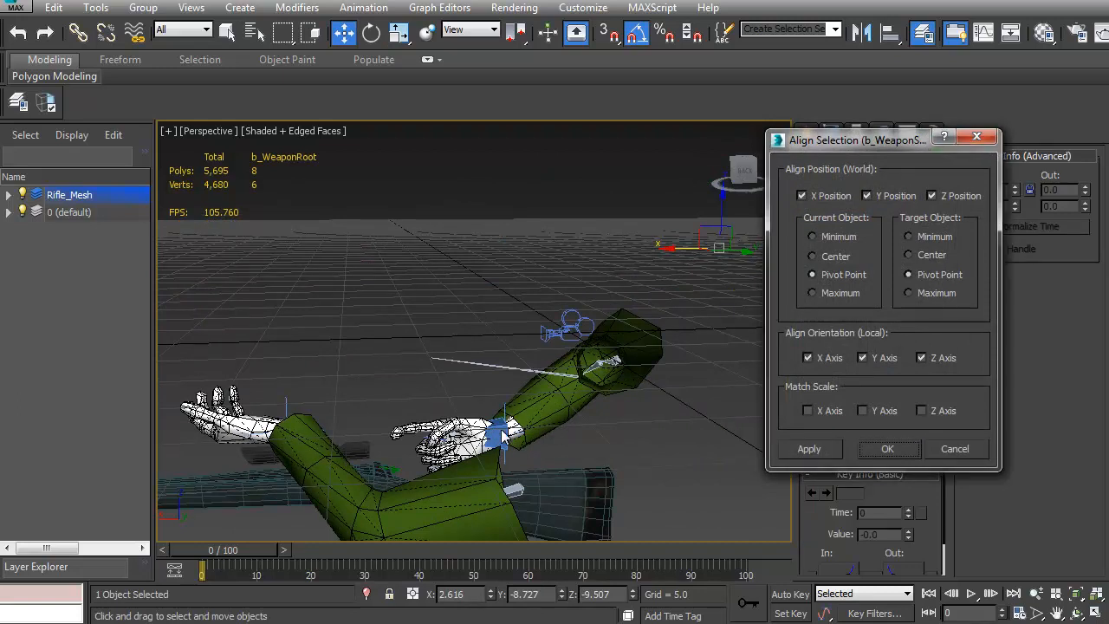
{"action": "left_click", "coordinate": [889, 449]}
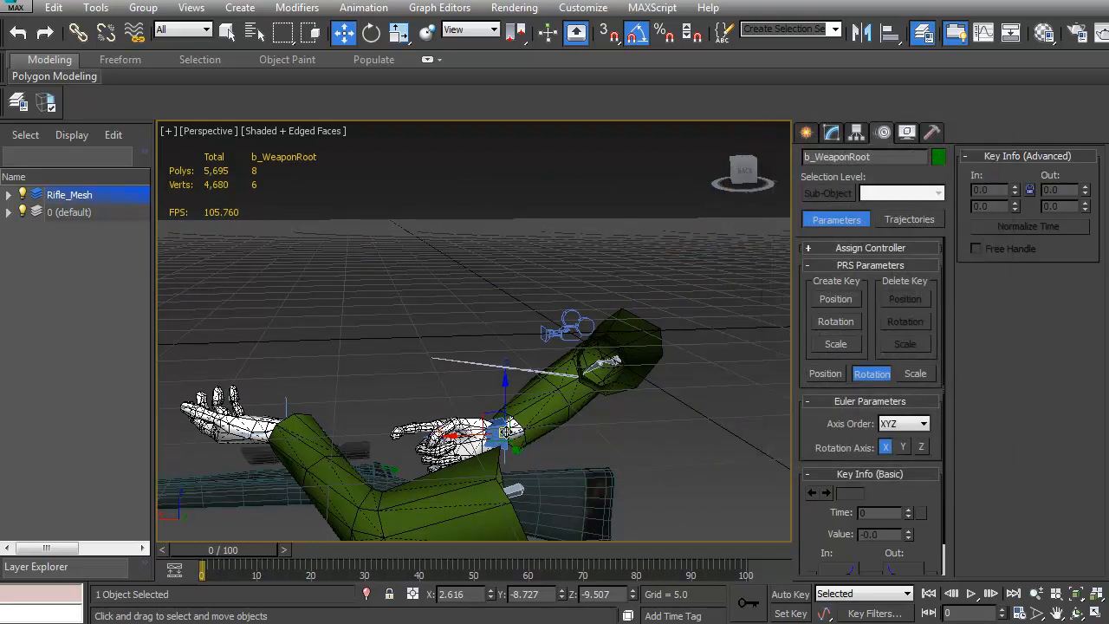
Select the b_WeaponSocket bone and examine in wireframe how b_WeaponRoot sits on it at the right wrist
{"action": "left_click", "coordinate": [499, 427]}
{"action": "left_click_drag", "start_coordinate": [883, 161], "coordinate": [780, 165]}
{"action": "mouse_move", "coordinate": [396, 334]}
{"action": "middle_mouse_down", "text": "alt"}
{"action": "mouse_move", "coordinate": [462, 373]}
{"action": "mouse_move", "coordinate": [535, 324]}
{"action": "mouse_move", "coordinate": [675, 311]}
{"action": "mouse_move", "coordinate": [581, 342]}
{"action": "mouse_move", "coordinate": [581, 352]}
{"action": "mouse_move", "coordinate": [668, 348]}
{"action": "middle_mouse_up", "text": "alt"}
{"action": "scroll", "coordinate": [562, 342], "scroll_direction": "up", "scroll_amount": 4}
{"action": "key", "text": "F3"}
{"action": "mouse_move", "coordinate": [367, 347]}
{"action": "middle_mouse_down"}
{"action": "mouse_move", "coordinate": [444, 348]}
{"action": "mouse_move", "coordinate": [467, 392]}
{"action": "middle_mouse_up"}
{"action": "scroll", "coordinate": [444, 348], "scroll_direction": "up", "scroll_amount": 4}
{"action": "scroll", "coordinate": [444, 347], "scroll_direction": "up", "scroll_amount": 2}
{"action": "scroll", "coordinate": [468, 393], "scroll_direction": "up", "scroll_amount": 1}
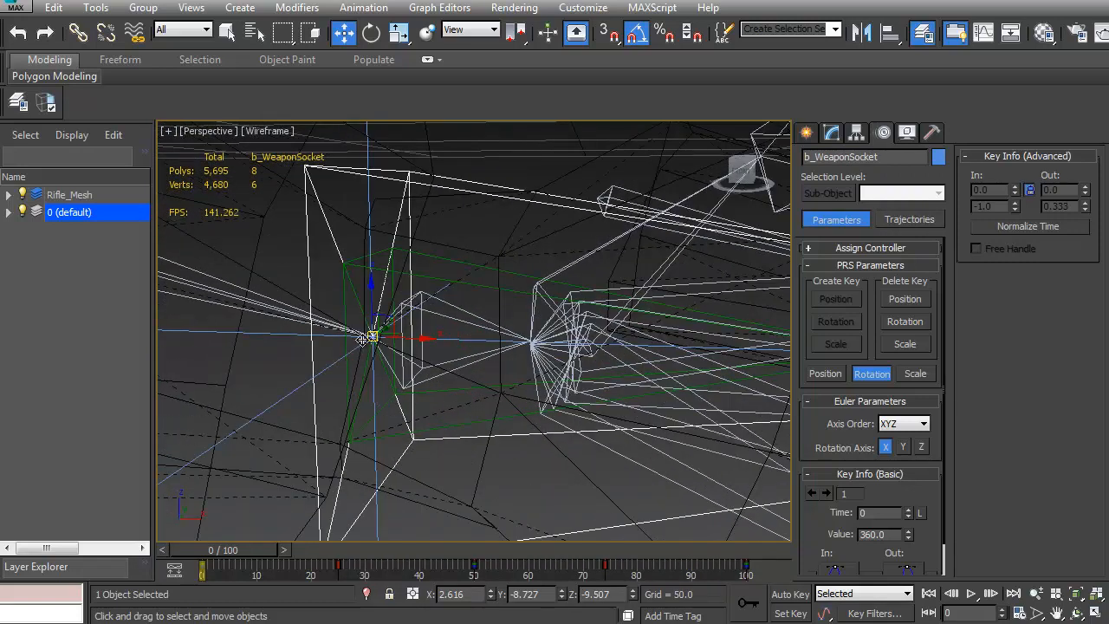
{"action": "scroll", "coordinate": [507, 424], "scroll_direction": "down", "scroll_amount": 3}
{"action": "key", "text": "F3"}
{"action": "scroll", "coordinate": [467, 387], "scroll_direction": "down", "scroll_amount": 5}
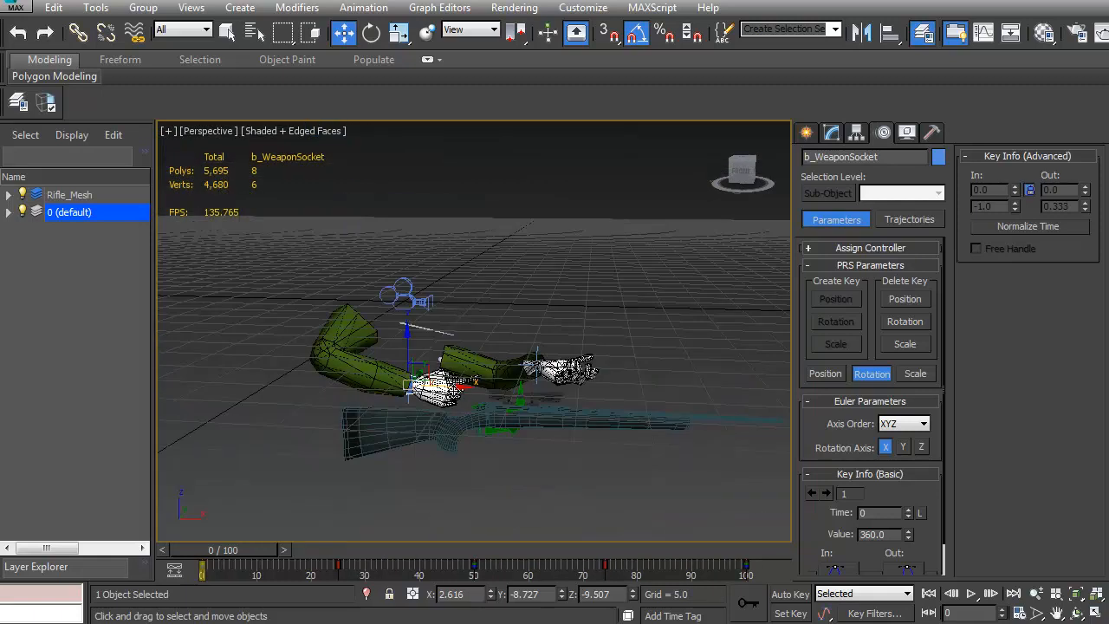
Move the b_WeaponMovement bone to about X 10.418, Y -7.987, Z -10.144 to fit the rifle's grip into the right hand
{"action": "middle_click_drag", "start_coordinate": [466, 388], "coordinate": [364, 379], "text": "alt"}
{"action": "left_click", "coordinate": [579, 352]}
{"action": "scroll", "coordinate": [416, 378], "scroll_direction": "up", "scroll_amount": 6}
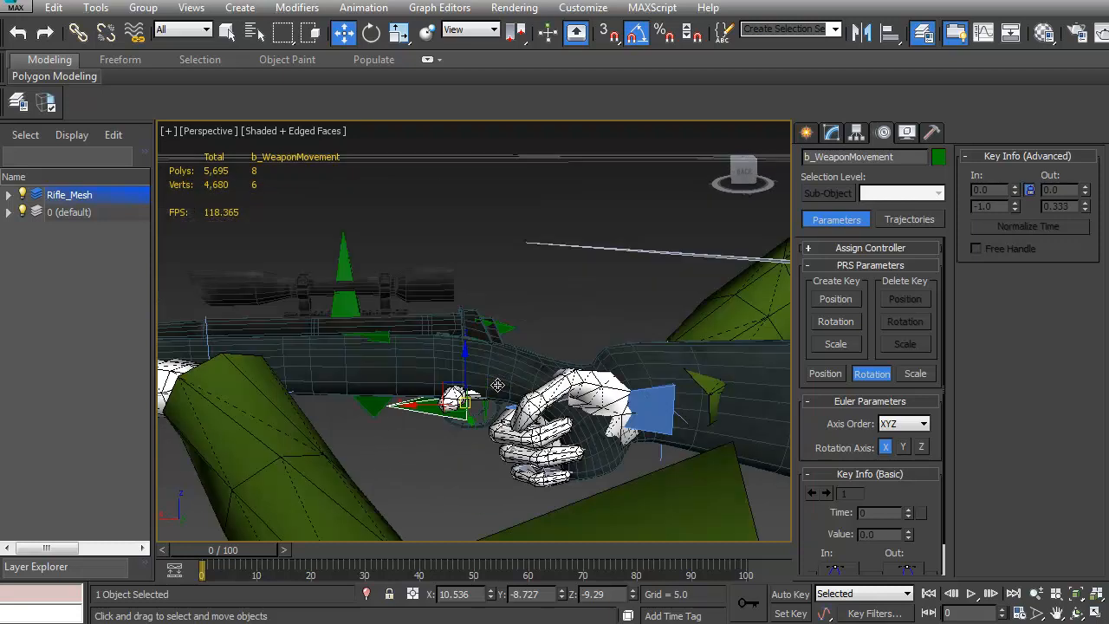
{"action": "middle_click_drag", "start_coordinate": [474, 383], "coordinate": [475, 381]}
{"action": "mouse_move", "coordinate": [439, 386]}
{"action": "left_mouse_down"}
{"action": "mouse_move", "coordinate": [436, 408]}
{"action": "mouse_move", "coordinate": [437, 398]}
{"action": "left_mouse_up"}
{"action": "middle_click_drag", "start_coordinate": [437, 398], "coordinate": [458, 351], "text": "alt"}
{"action": "left_click_drag", "start_coordinate": [444, 361], "coordinate": [435, 365]}
{"action": "middle_click_drag", "start_coordinate": [436, 365], "coordinate": [530, 324], "text": "alt"}
{"action": "scroll", "coordinate": [531, 323], "scroll_direction": "up", "scroll_amount": 3}
{"action": "mouse_move", "coordinate": [388, 373]}
{"action": "left_mouse_down"}
{"action": "mouse_move", "coordinate": [390, 391]}
{"action": "mouse_move", "coordinate": [396, 384]}
{"action": "left_mouse_up"}
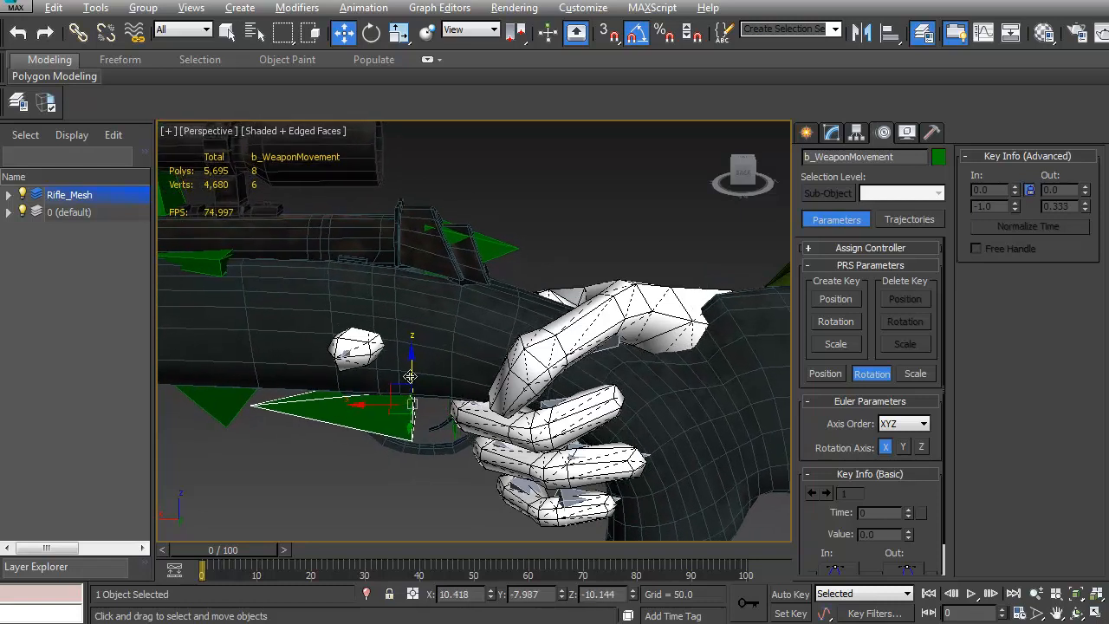
Rotate the b_WeaponMovement bone around Y to tilt the rifle's barrel upward in the right hand
{"action": "scroll", "coordinate": [421, 338], "scroll_direction": "up", "scroll_amount": 5}
{"action": "scroll", "coordinate": [423, 358], "scroll_direction": "down", "scroll_amount": 5}
{"action": "key", "text": "e"}
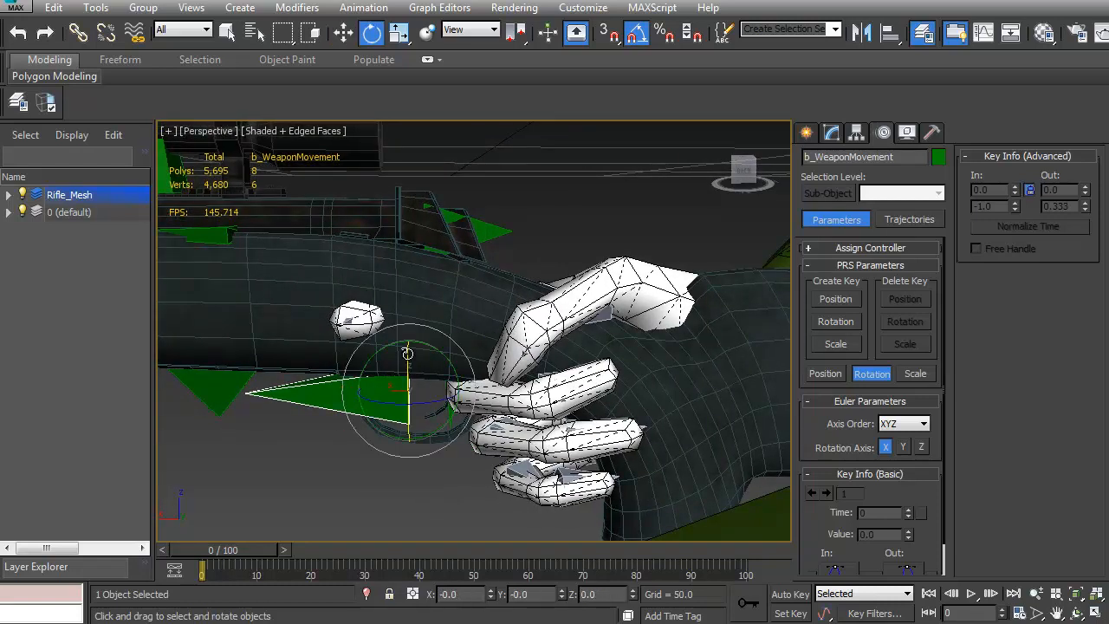
{"action": "left_click_drag", "start_coordinate": [438, 349], "coordinate": [392, 298]}
{"action": "key", "text": "w"}
Select the b_WeaponRoot bone inside the right wrist and reset its X, Y and Z position to 0
{"action": "mouse_move", "coordinate": [522, 289]}
{"action": "middle_mouse_down", "text": "alt"}
{"action": "mouse_move", "coordinate": [404, 332]}
{"action": "mouse_move", "coordinate": [358, 334]}
{"action": "mouse_move", "coordinate": [339, 322]}
{"action": "mouse_move", "coordinate": [495, 324]}
{"action": "mouse_move", "coordinate": [516, 300]}
{"action": "mouse_move", "coordinate": [453, 329]}
{"action": "mouse_move", "coordinate": [389, 338]}
{"action": "mouse_move", "coordinate": [480, 349]}
{"action": "mouse_move", "coordinate": [445, 404]}
{"action": "mouse_move", "coordinate": [399, 321]}
{"action": "mouse_move", "coordinate": [346, 273]}
{"action": "mouse_move", "coordinate": [561, 319]}
{"action": "mouse_move", "coordinate": [448, 319]}
{"action": "mouse_move", "coordinate": [528, 317]}
{"action": "mouse_move", "coordinate": [522, 418]}
{"action": "mouse_move", "coordinate": [514, 380]}
{"action": "mouse_move", "coordinate": [656, 396]}
{"action": "middle_mouse_up", "text": "alt"}
{"action": "scroll", "coordinate": [347, 273], "scroll_direction": "up", "scroll_amount": 5}
{"action": "key", "text": "F3"}
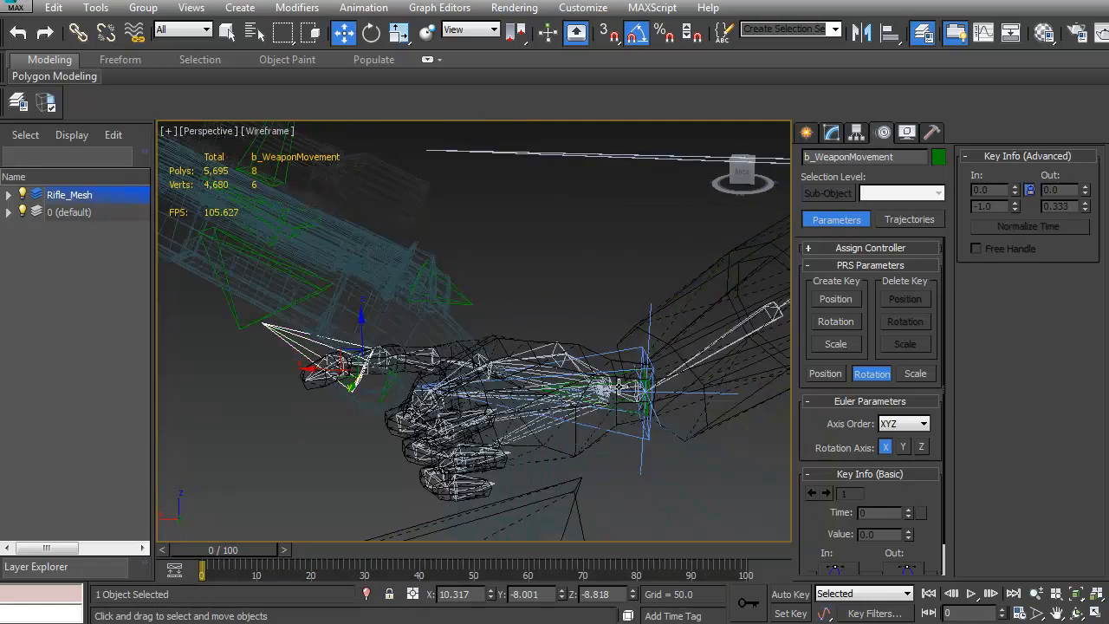
{"action": "left_click", "coordinate": [620, 375]}
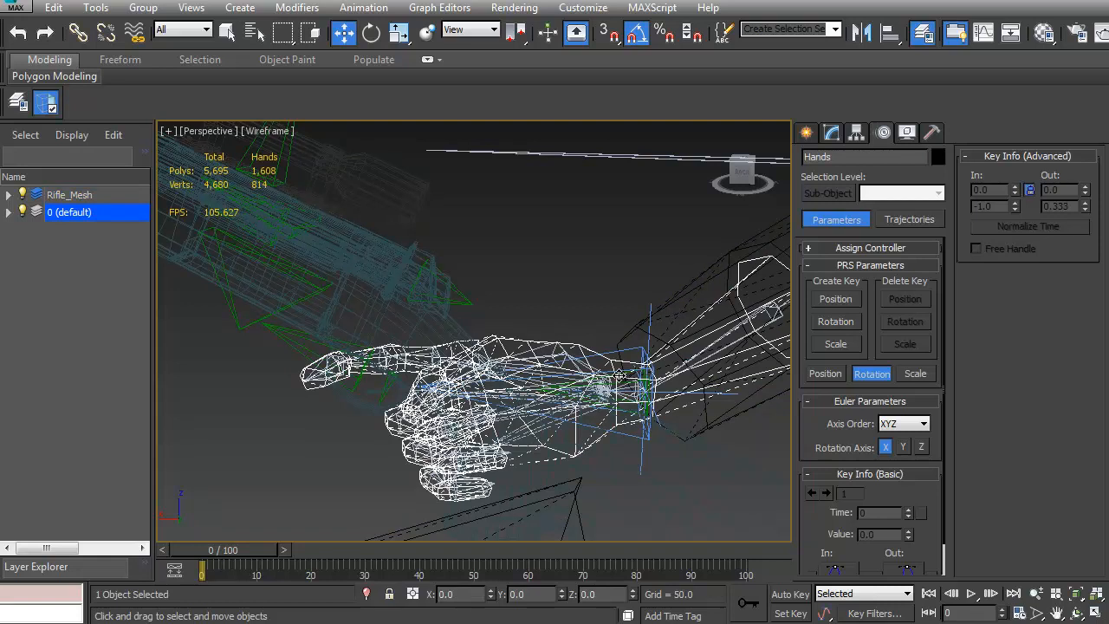
{"action": "scroll", "coordinate": [566, 376], "scroll_direction": "up", "scroll_amount": 5}
{"action": "left_click", "coordinate": [588, 362]}
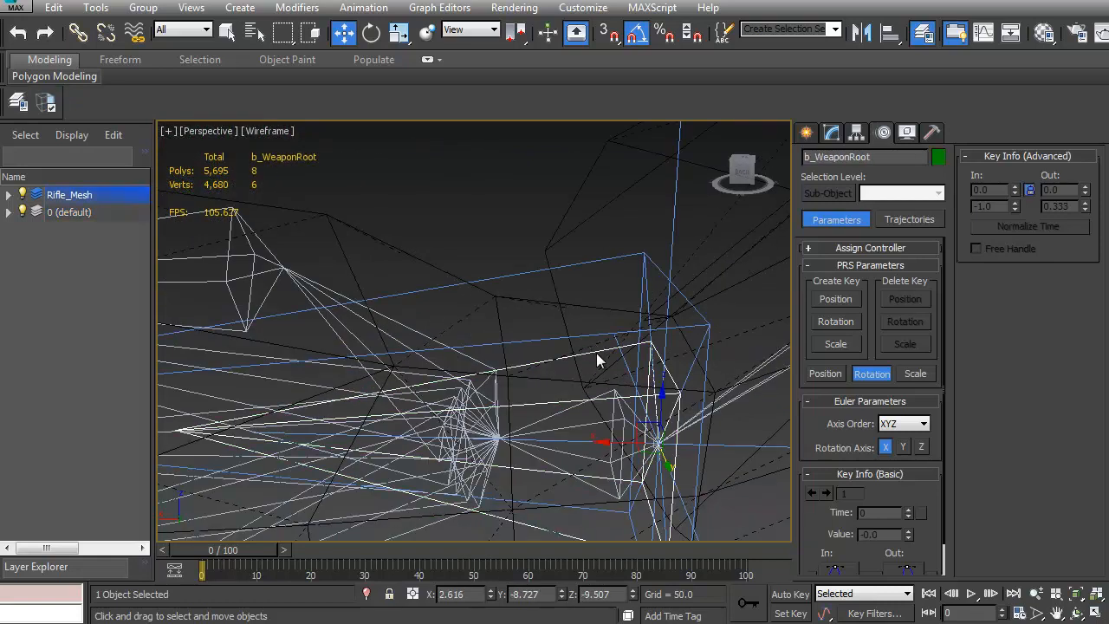
{"action": "scroll", "coordinate": [537, 360], "scroll_direction": "down", "scroll_amount": 8}
{"action": "key", "text": "F3"}
{"action": "middle_click_drag", "start_coordinate": [416, 360], "coordinate": [645, 359], "text": "alt"}
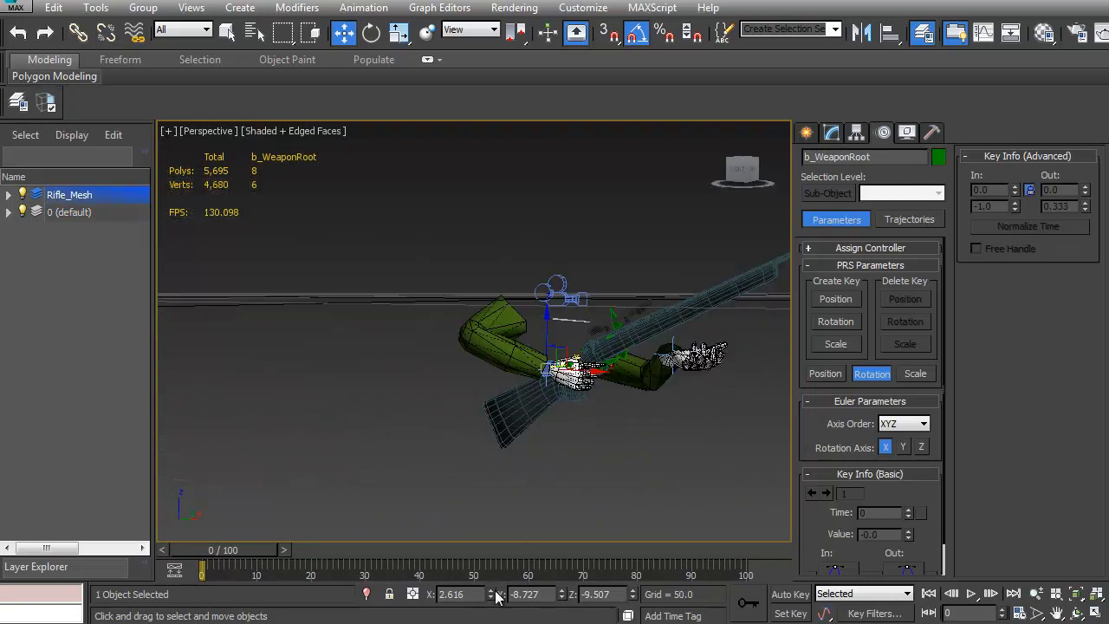
{"action": "right_click", "coordinate": [492, 595]}
{"action": "right_click", "coordinate": [563, 596]}
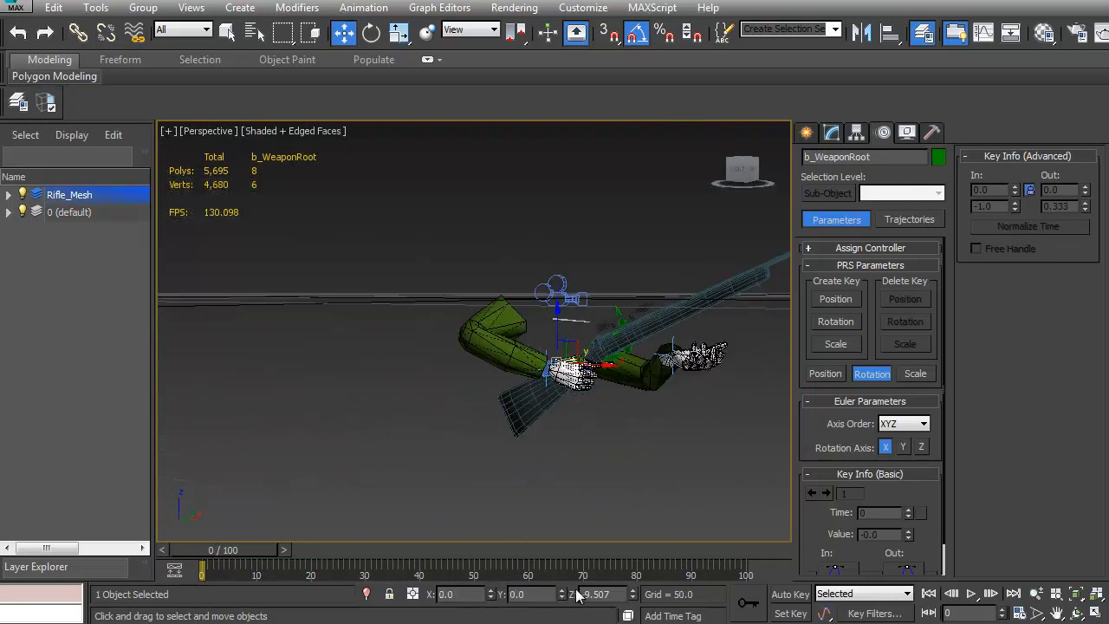
{"action": "right_click", "coordinate": [633, 595]}
Compare the placement and orientation of b_WeaponRoot at the scene origin with b_WeaponSocket at the right wrist
{"action": "key", "text": "e"}
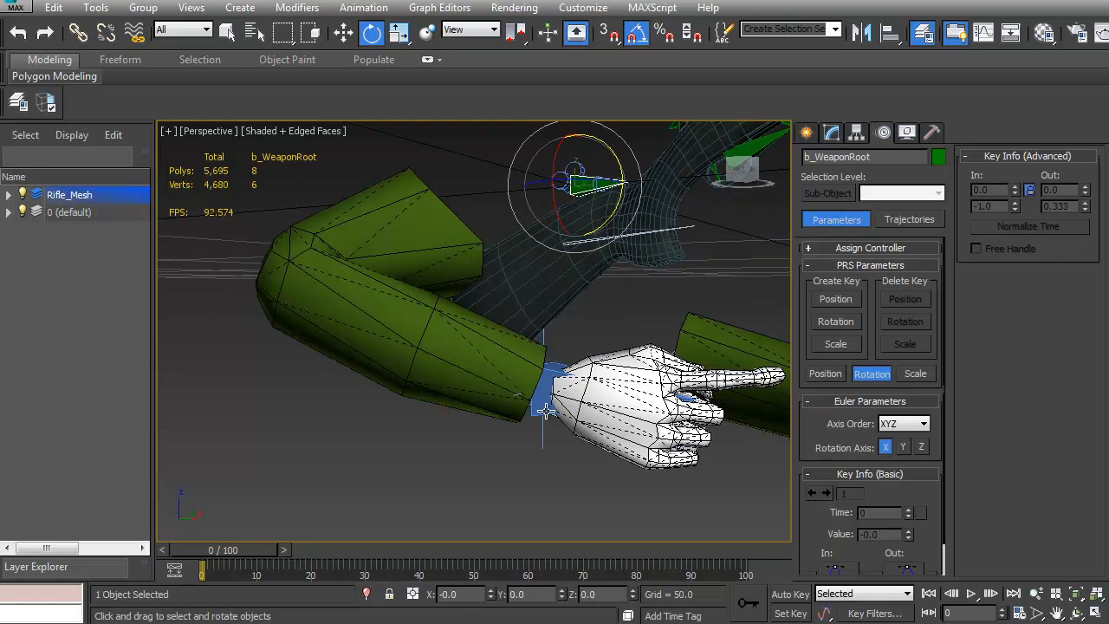
{"action": "left_click", "coordinate": [546, 403]}
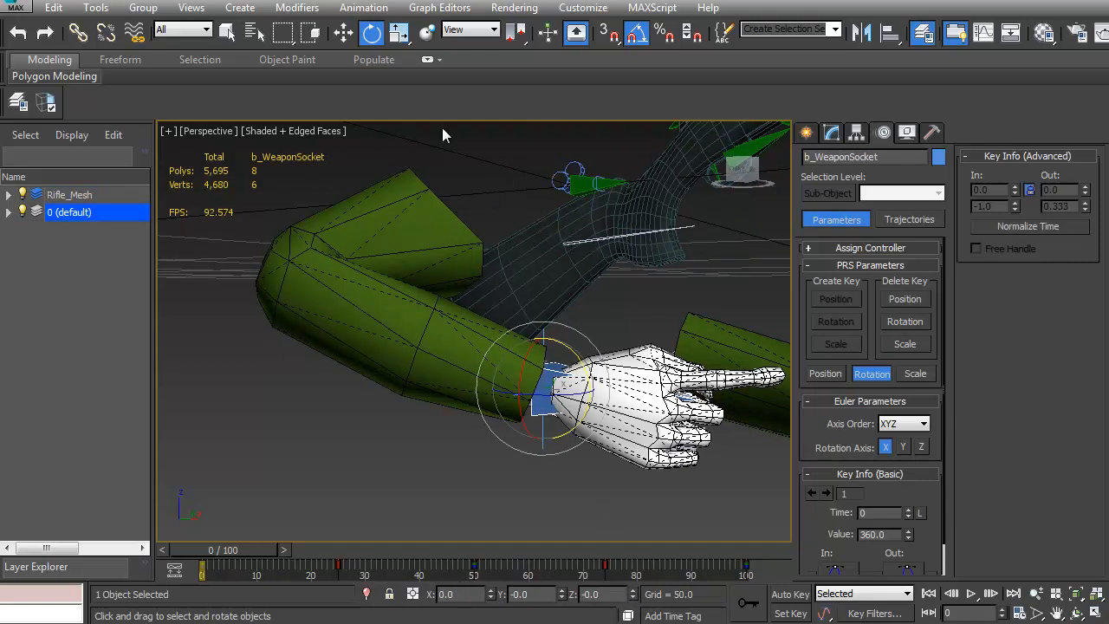
{"action": "middle_click_drag", "start_coordinate": [562, 236], "coordinate": [498, 381], "text": "alt"}
{"action": "left_click", "coordinate": [543, 319]}
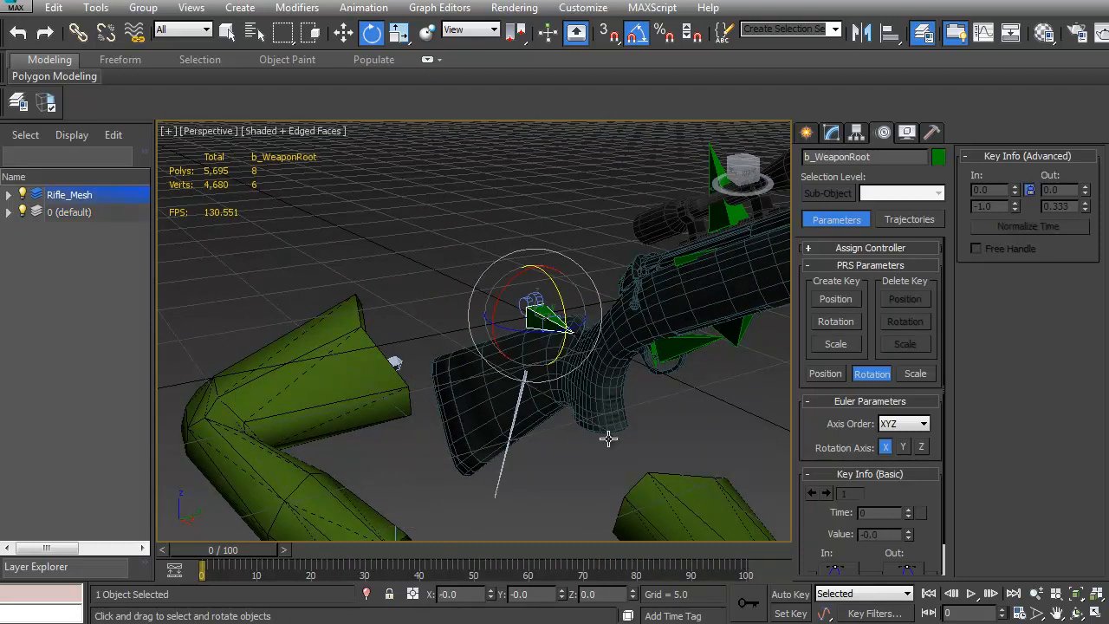
{"action": "middle_click_drag", "start_coordinate": [646, 377], "coordinate": [573, 405], "text": "alt"}
{"action": "scroll", "coordinate": [555, 336], "scroll_direction": "up", "scroll_amount": 5}
{"action": "scroll", "coordinate": [616, 411], "scroll_direction": "down", "scroll_amount": 2}
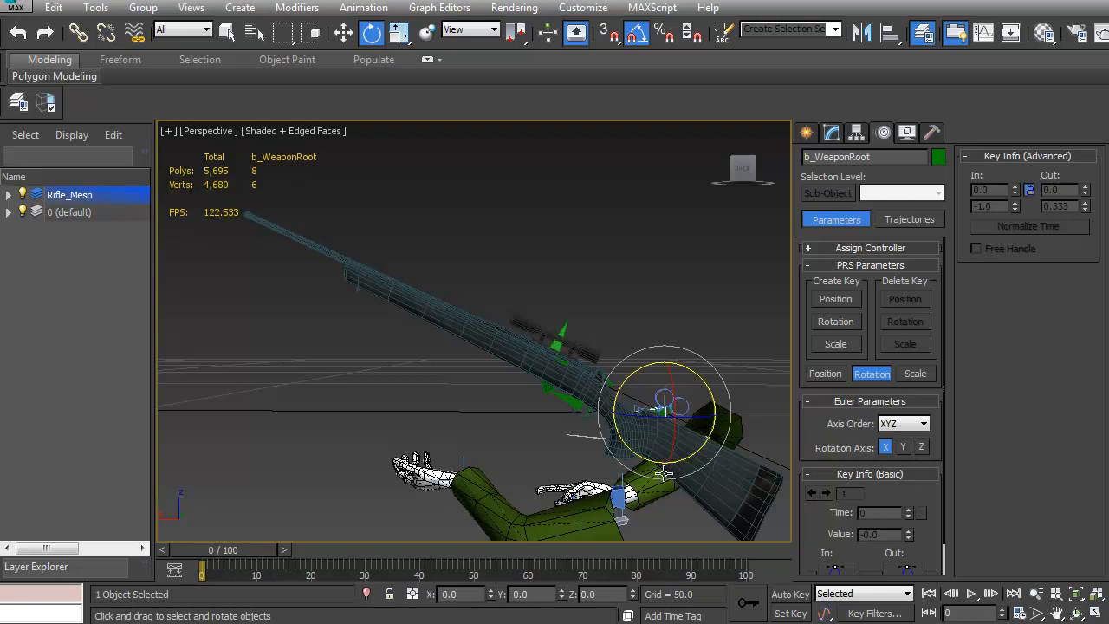
{"action": "mouse_move", "coordinate": [550, 459]}
{"action": "middle_mouse_down", "text": "alt"}
{"action": "mouse_move", "coordinate": [509, 420]}
{"action": "mouse_move", "coordinate": [802, 434]}
{"action": "mouse_move", "coordinate": [516, 444]}
{"action": "mouse_move", "coordinate": [554, 442]}
{"action": "middle_mouse_up", "text": "alt"}
{"action": "scroll", "coordinate": [559, 440], "scroll_direction": "up", "scroll_amount": 4}
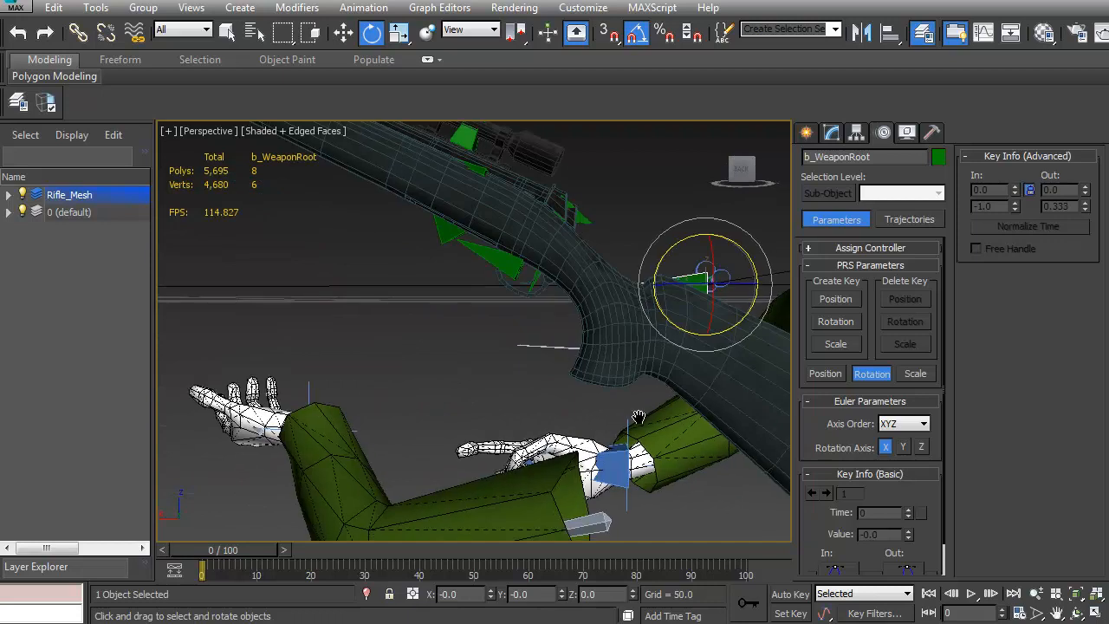
Align b_WeaponRoot back onto b_WeaponSocket by pivot point, matching position and orientation on all axes
{"action": "key", "text": "alt+a"}
{"action": "left_click", "coordinate": [588, 455]}
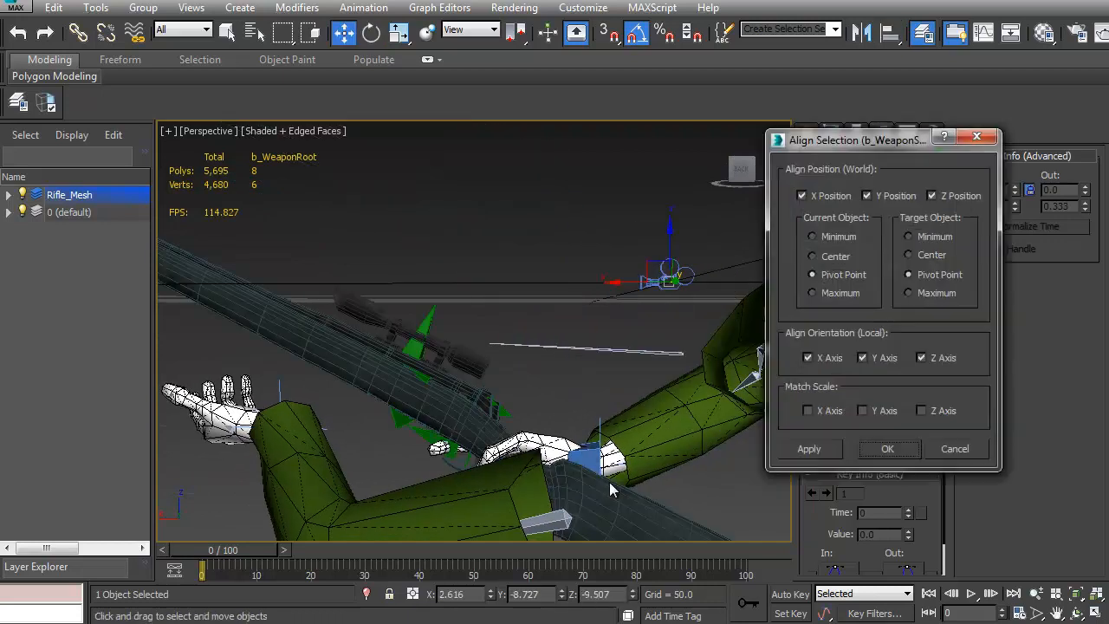
{"action": "left_click", "coordinate": [881, 449]}
{"action": "middle_click_drag", "start_coordinate": [535, 413], "coordinate": [572, 427], "text": "alt"}
{"action": "scroll", "coordinate": [572, 427], "scroll_direction": "up", "scroll_amount": 4}
{"action": "key", "text": "F3"}
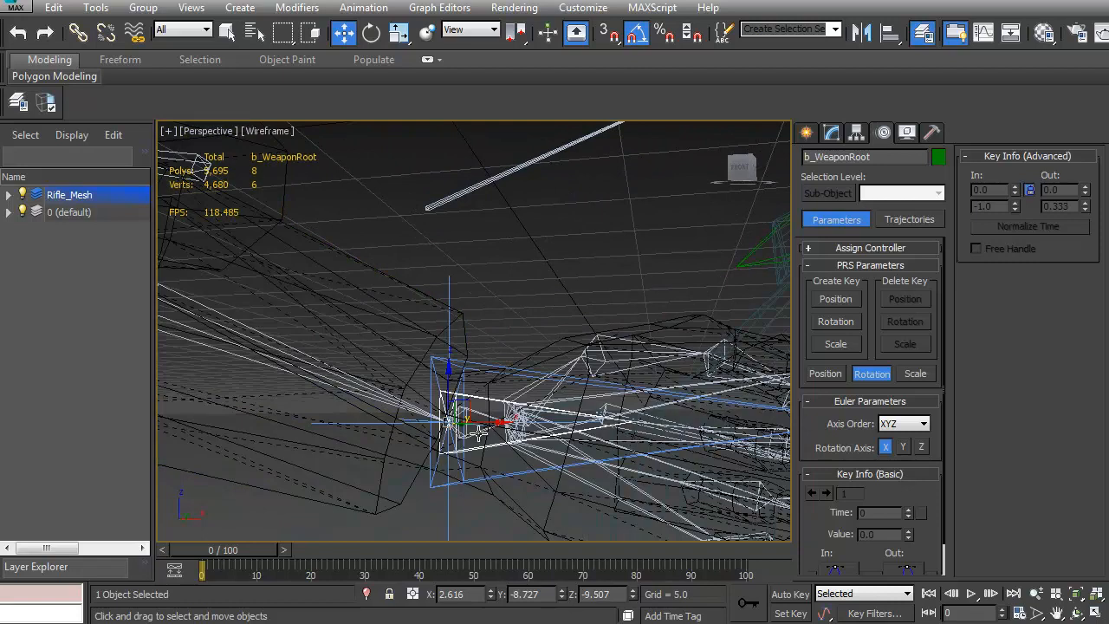
Select the RightWrist bone and delete the Orientation Constraint layer from its rotation list, leaving the Euler XYZ layer
{"action": "left_click", "coordinate": [479, 434]}
{"action": "middle_click_drag", "start_coordinate": [495, 425], "coordinate": [572, 429], "text": "alt"}
{"action": "key", "text": "F3"}
{"action": "scroll", "coordinate": [567, 426], "scroll_direction": "down", "scroll_amount": 4}
{"action": "scroll", "coordinate": [552, 434], "scroll_direction": "up", "scroll_amount": 4}
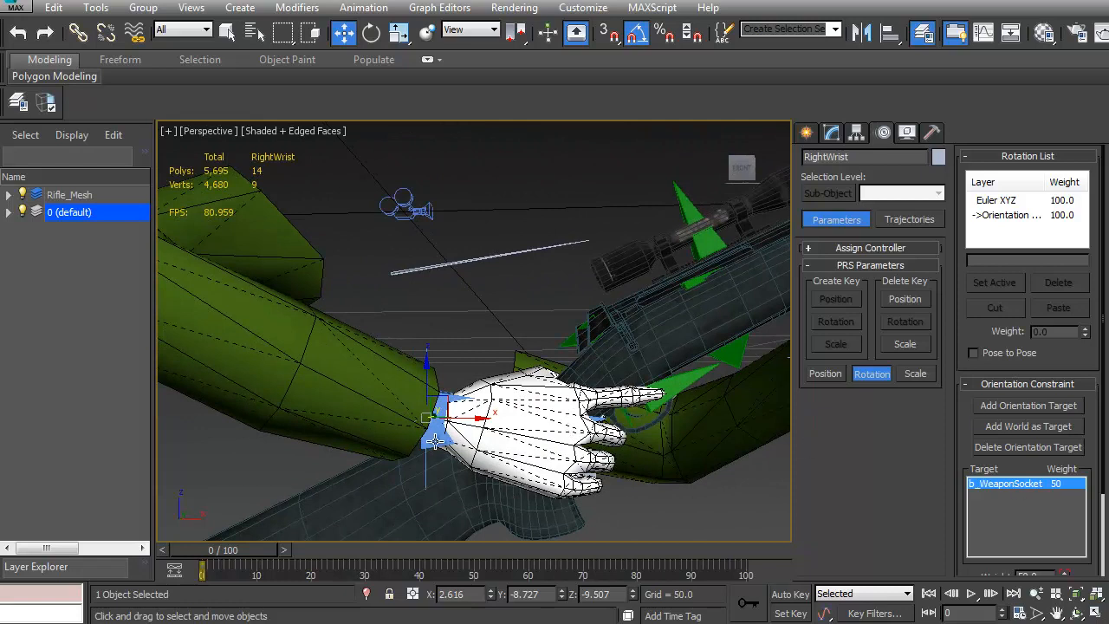
{"action": "left_click", "coordinate": [1007, 215]}
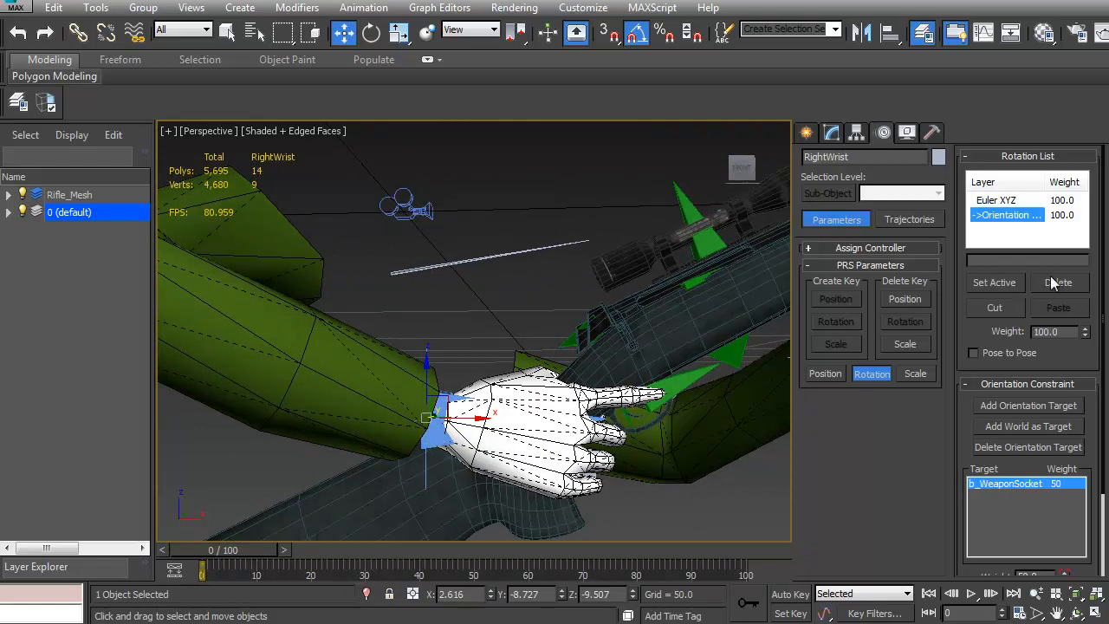
{"action": "left_click", "coordinate": [1058, 282]}
{"action": "left_click", "coordinate": [998, 201]}
{"action": "middle_click_drag", "start_coordinate": [637, 389], "coordinate": [611, 353]}
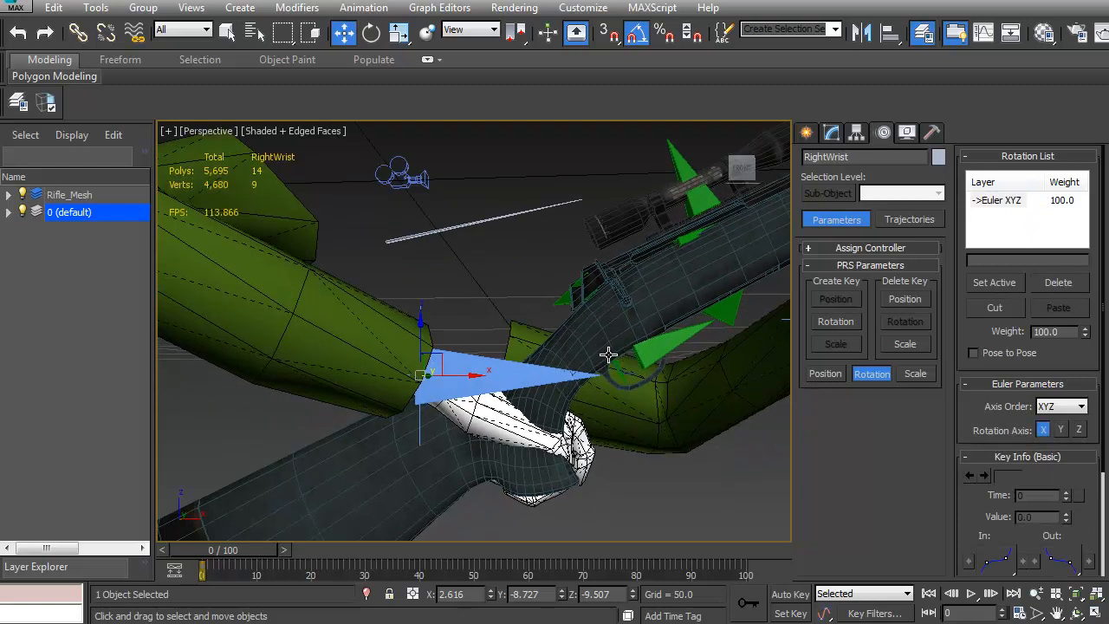
Rotate the RightWrist bone around its own length using the Local coordinate system to turn the hand
{"action": "left_click", "coordinate": [371, 32]}
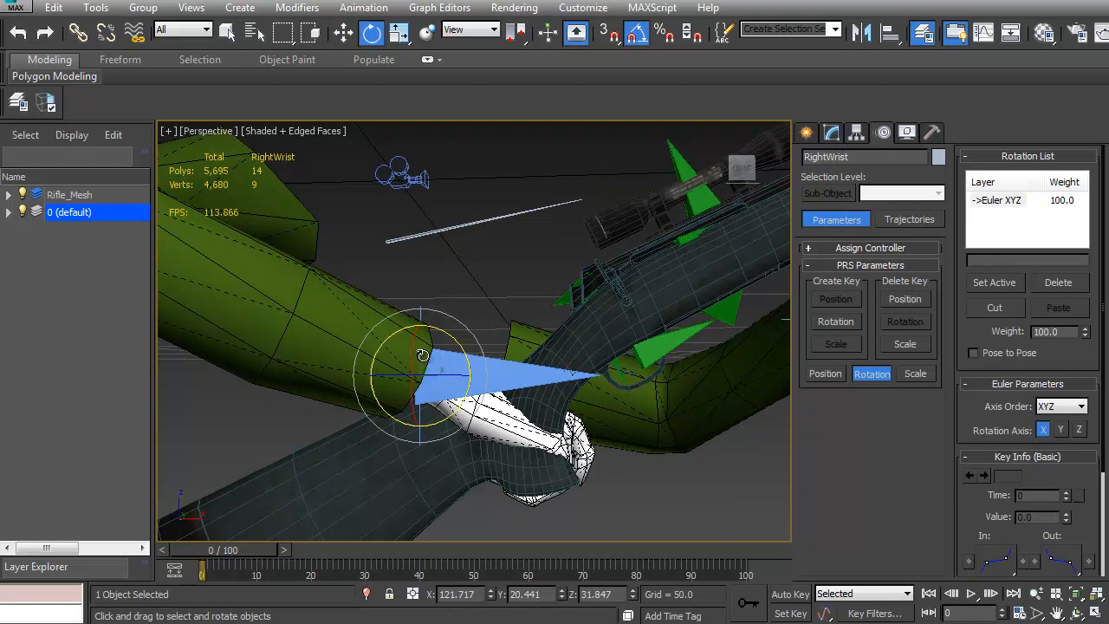
{"action": "left_click", "coordinate": [470, 29]}
{"action": "left_click", "coordinate": [464, 90]}
{"action": "middle_click_drag", "start_coordinate": [498, 372], "coordinate": [438, 390], "text": "alt"}
{"action": "left_click_drag", "start_coordinate": [420, 399], "coordinate": [397, 425]}
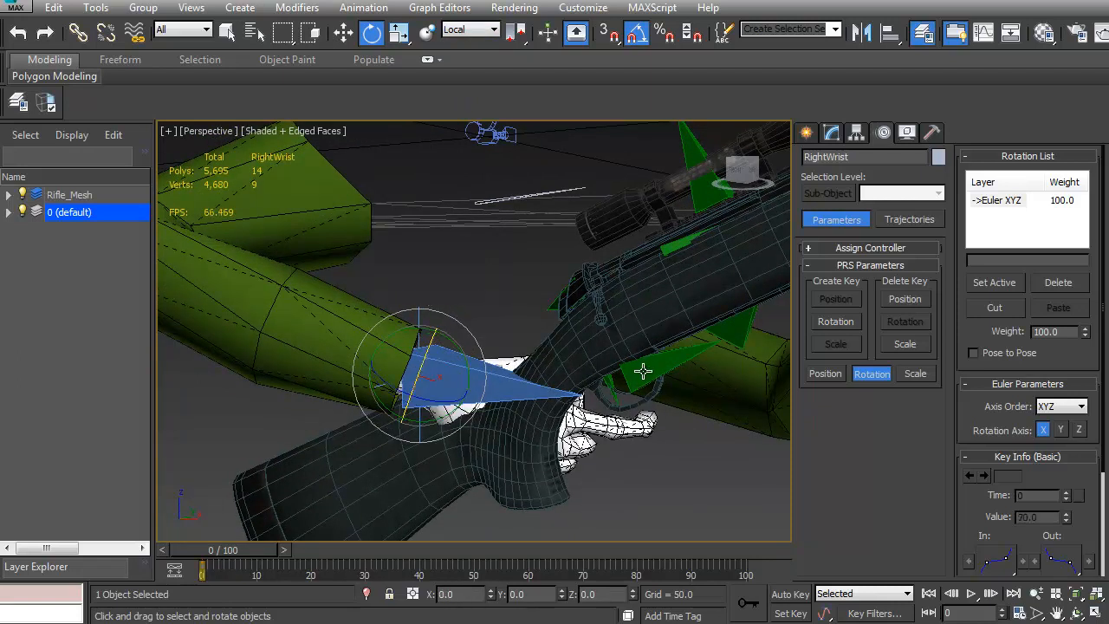
Reset b_WeaponMovement's Y rotation to 0 in View coordinates and move the bone to X 9.269, Y -8.001, Z -11.524
{"action": "left_click", "coordinate": [636, 372]}
{"action": "left_click", "coordinate": [470, 29]}
{"action": "left_click", "coordinate": [463, 42]}
{"action": "right_click", "coordinate": [562, 596]}
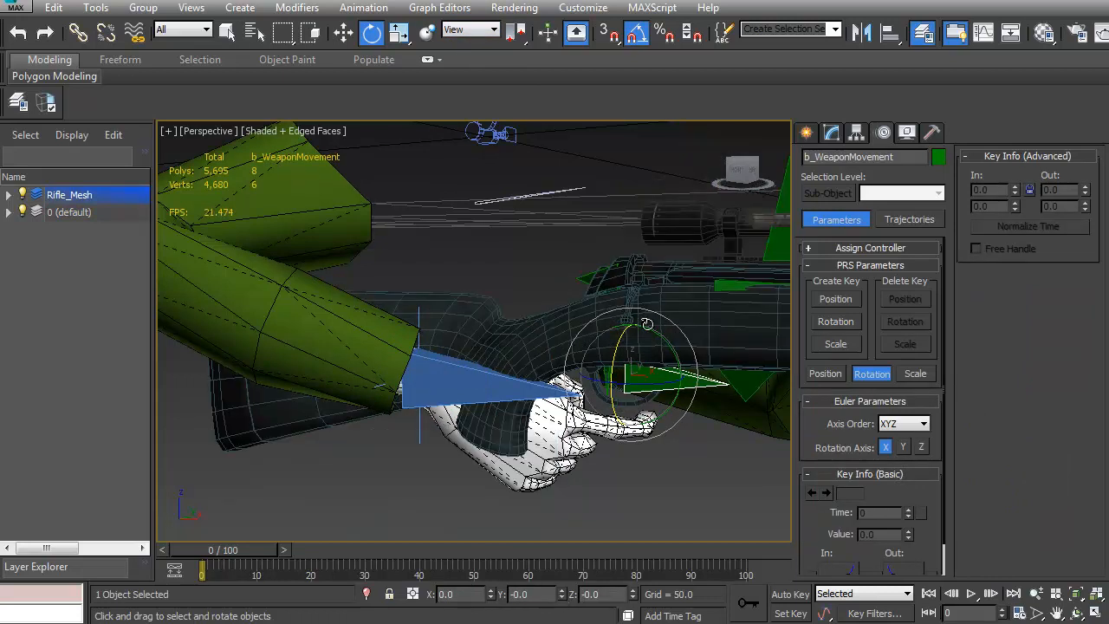
{"action": "mouse_move", "coordinate": [590, 373]}
{"action": "middle_mouse_down", "text": "alt"}
{"action": "mouse_move", "coordinate": [574, 376]}
{"action": "mouse_move", "coordinate": [587, 364]}
{"action": "middle_mouse_up", "text": "alt"}
{"action": "key", "text": "w"}
{"action": "middle_click_drag", "start_coordinate": [642, 368], "coordinate": [491, 427], "text": "alt"}
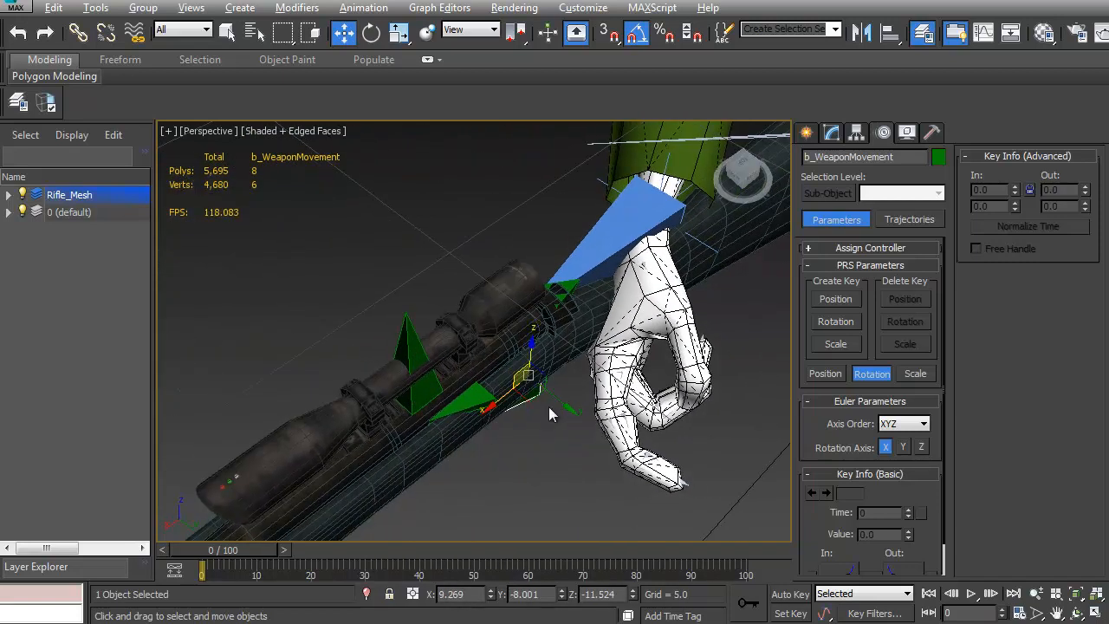
{"action": "middle_click_drag", "start_coordinate": [551, 407], "coordinate": [638, 304], "text": "alt"}
{"action": "middle_click_drag", "start_coordinate": [601, 346], "coordinate": [444, 363], "text": "alt"}
Select the RightWrist bone and rotate it -30 degrees around Z to swing the hand toward the rifle's grip
{"action": "scroll", "coordinate": [381, 321], "scroll_direction": "up", "scroll_amount": 4}
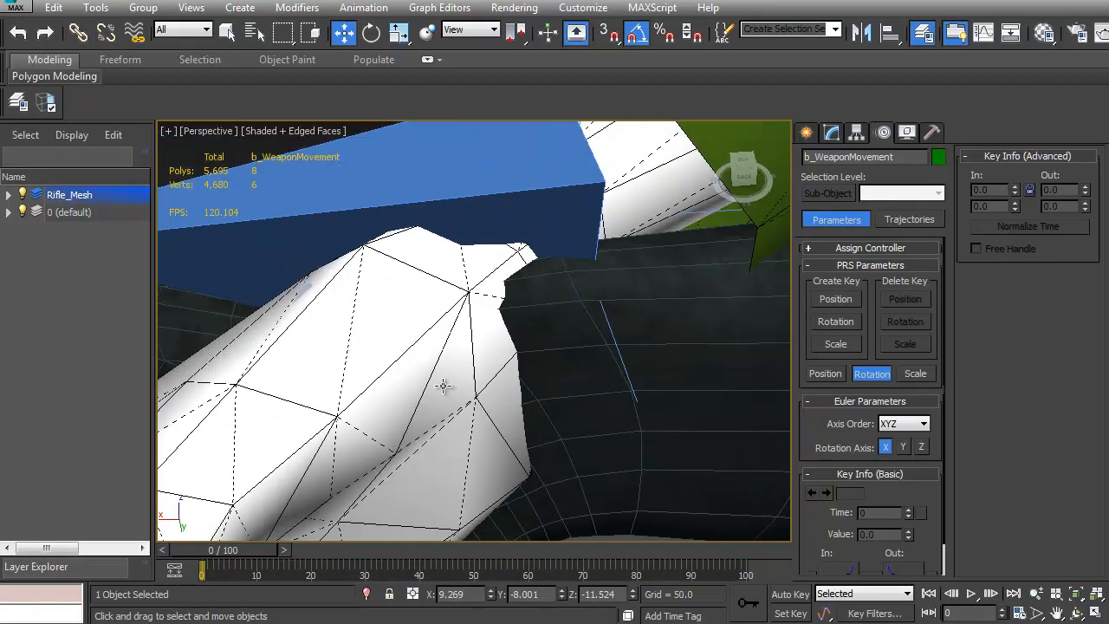
{"action": "key", "text": "F3"}
{"action": "left_click", "coordinate": [537, 281]}
{"action": "key", "text": "F3"}
{"action": "middle_click_drag", "start_coordinate": [537, 288], "coordinate": [556, 396], "text": "alt"}
{"action": "key", "text": "e"}
{"action": "left_click_drag", "start_coordinate": [538, 345], "coordinate": [513, 352]}
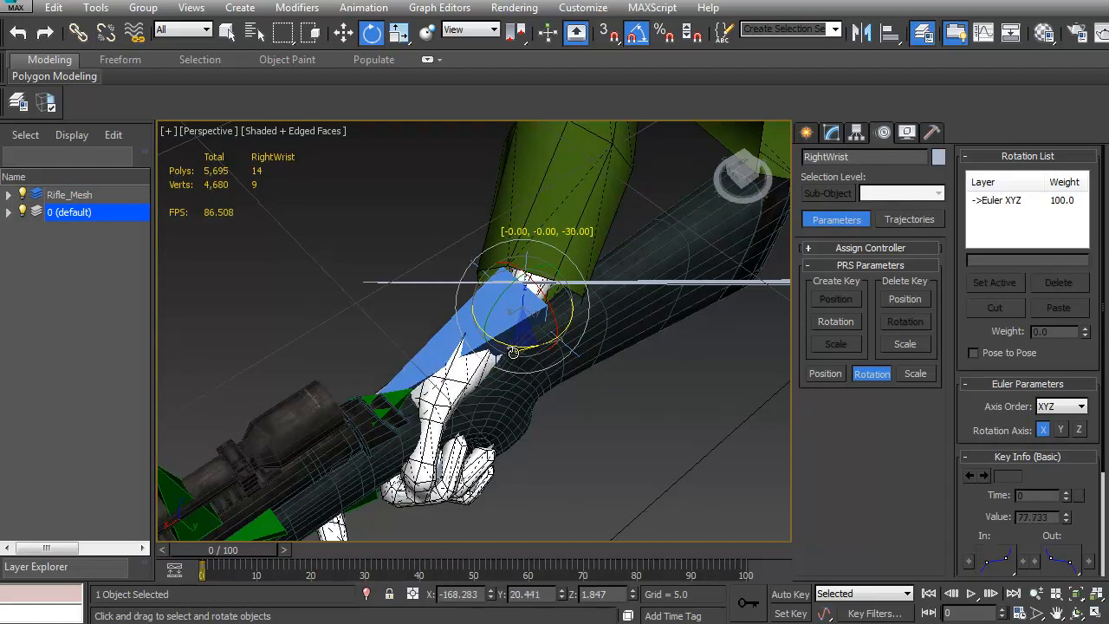
Reset the RightWrist bone's X, Y and Z rotation to 0 in the View coordinate system
{"action": "left_click", "coordinate": [470, 30]}
{"action": "left_click", "coordinate": [459, 87]}
{"action": "middle_click_drag", "start_coordinate": [450, 226], "coordinate": [498, 288], "text": "alt"}
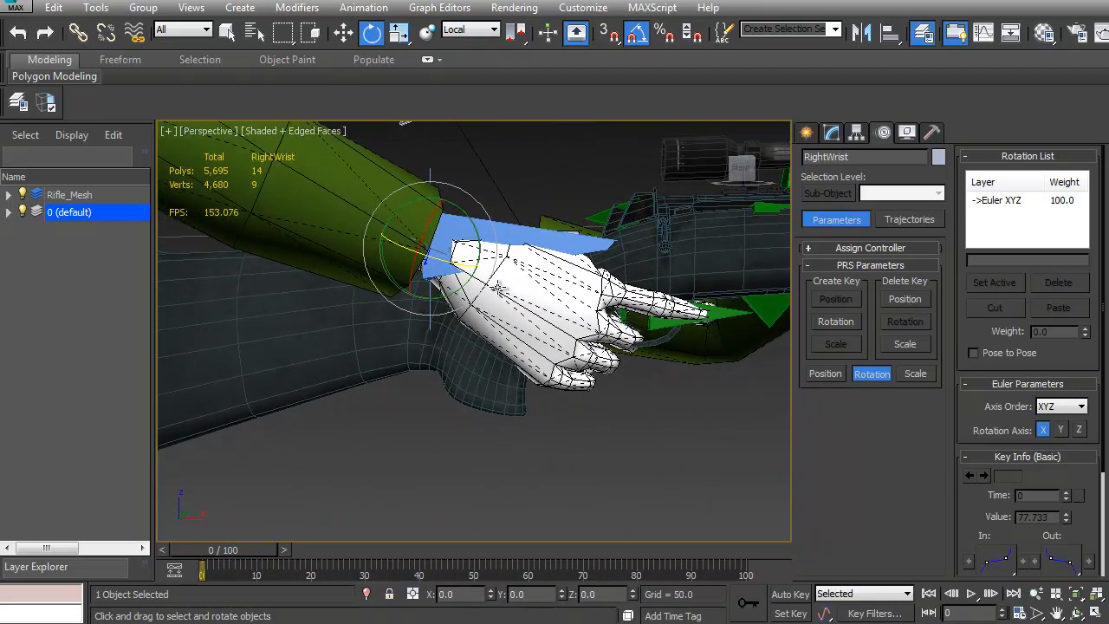
{"action": "scroll", "coordinate": [498, 286], "scroll_direction": "up", "scroll_amount": 2}
{"action": "left_click", "coordinate": [492, 33]}
{"action": "left_click", "coordinate": [465, 41]}
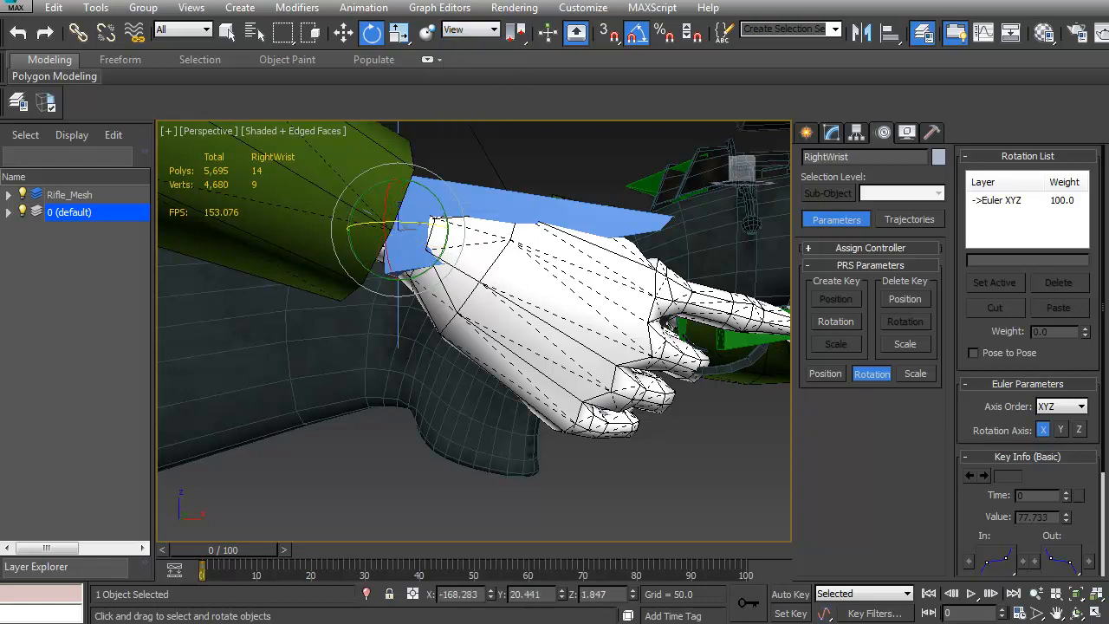
{"action": "right_click", "coordinate": [491, 597]}
{"action": "right_click", "coordinate": [562, 598]}
{"action": "right_click", "coordinate": [633, 596]}
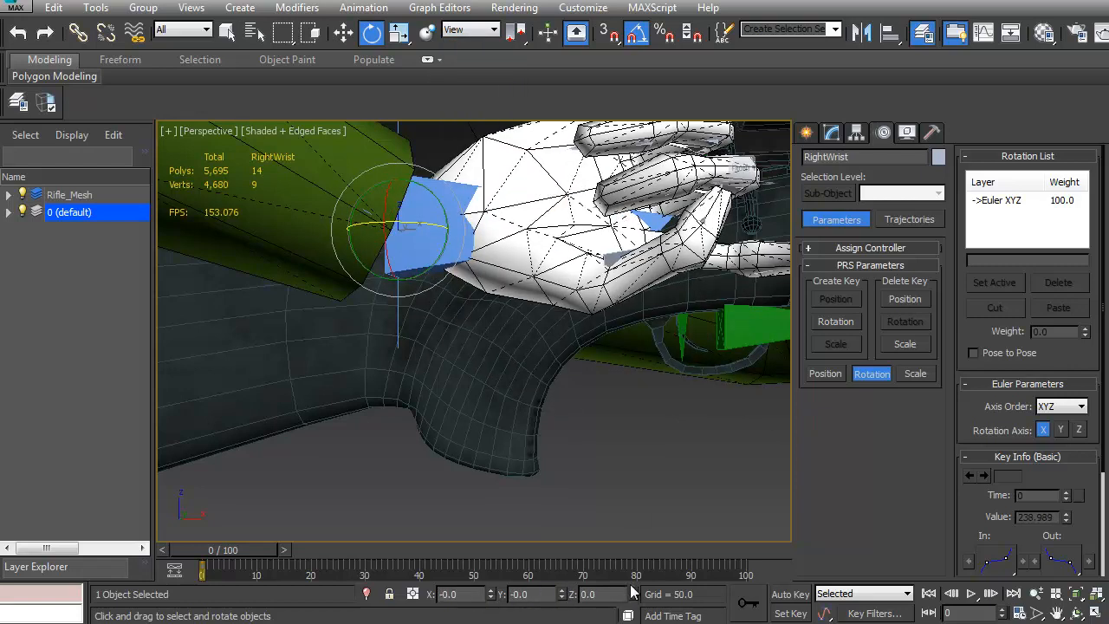
Rotate the RightWrist bone to -180 on X and 25 on Y so the hand reaches toward the rifle's grip
{"action": "scroll", "coordinate": [577, 389], "scroll_direction": "down", "scroll_amount": 5}
{"action": "middle_click_drag", "start_coordinate": [544, 362], "coordinate": [541, 390], "text": "alt"}
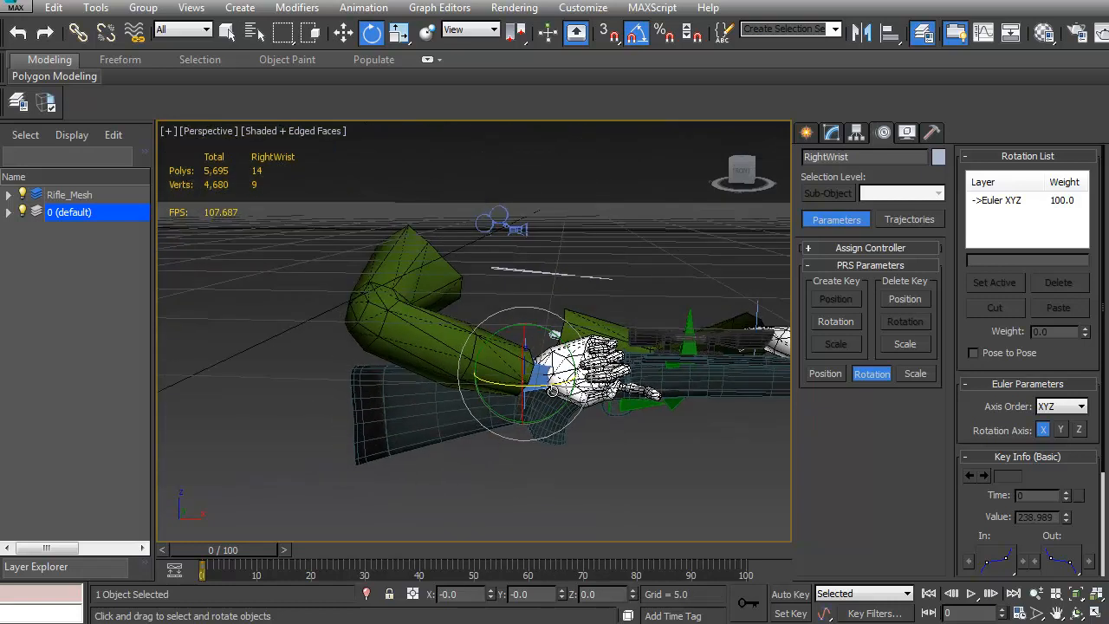
{"action": "scroll", "coordinate": [532, 384], "scroll_direction": "up", "scroll_amount": 5}
{"action": "left_click_drag", "start_coordinate": [505, 354], "coordinate": [501, 199]}
{"action": "middle_click_drag", "start_coordinate": [551, 276], "coordinate": [560, 322], "text": "alt"}
{"action": "left_click_drag", "start_coordinate": [534, 321], "coordinate": [555, 332]}
{"action": "middle_click_drag", "start_coordinate": [555, 332], "coordinate": [638, 339], "text": "alt"}
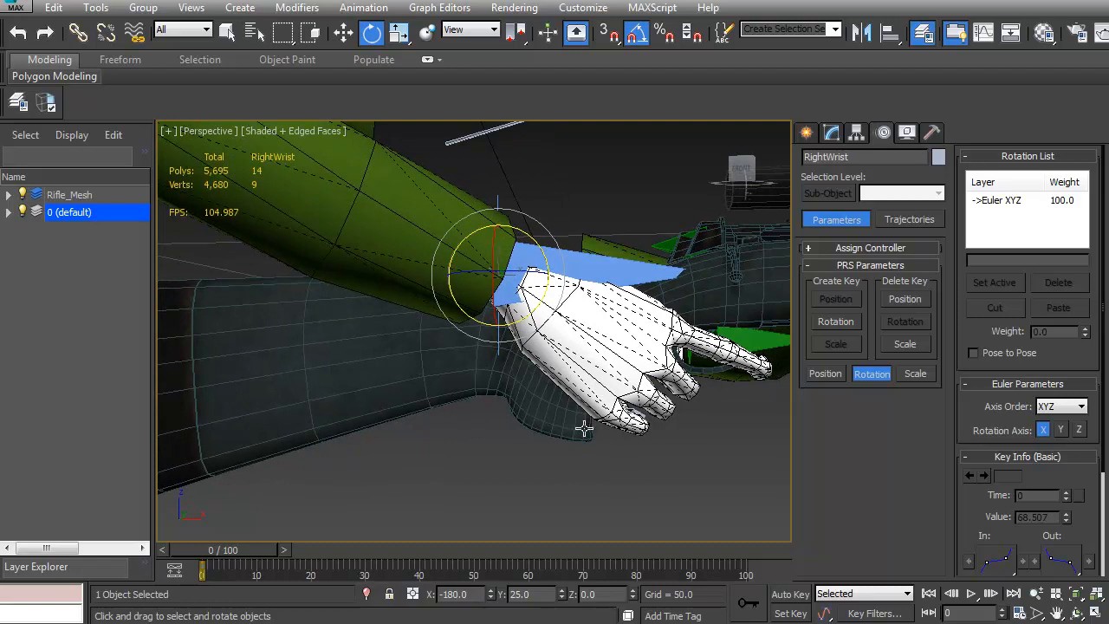
Move the b_WeaponMovement bone to about X 10.6, Y -7.9, Z -12.2 so the rifle's grip sits in the right hand
{"action": "middle_click_drag", "start_coordinate": [684, 351], "coordinate": [511, 242], "text": "alt"}
{"action": "left_click", "coordinate": [621, 326]}
{"action": "middle_click_drag", "start_coordinate": [620, 326], "coordinate": [607, 330], "text": "alt"}
{"action": "key", "text": "w"}
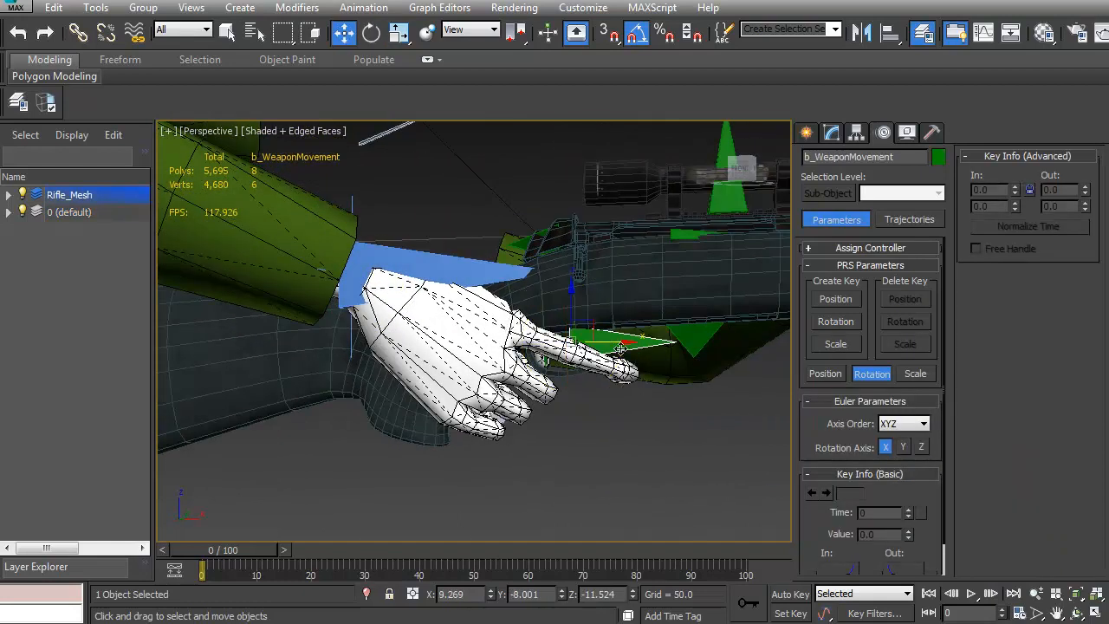
{"action": "left_click_drag", "start_coordinate": [590, 328], "coordinate": [637, 352]}
{"action": "middle_click_drag", "start_coordinate": [638, 352], "coordinate": [409, 373], "text": "alt"}
{"action": "scroll", "coordinate": [457, 349], "scroll_direction": "up", "scroll_amount": 3}
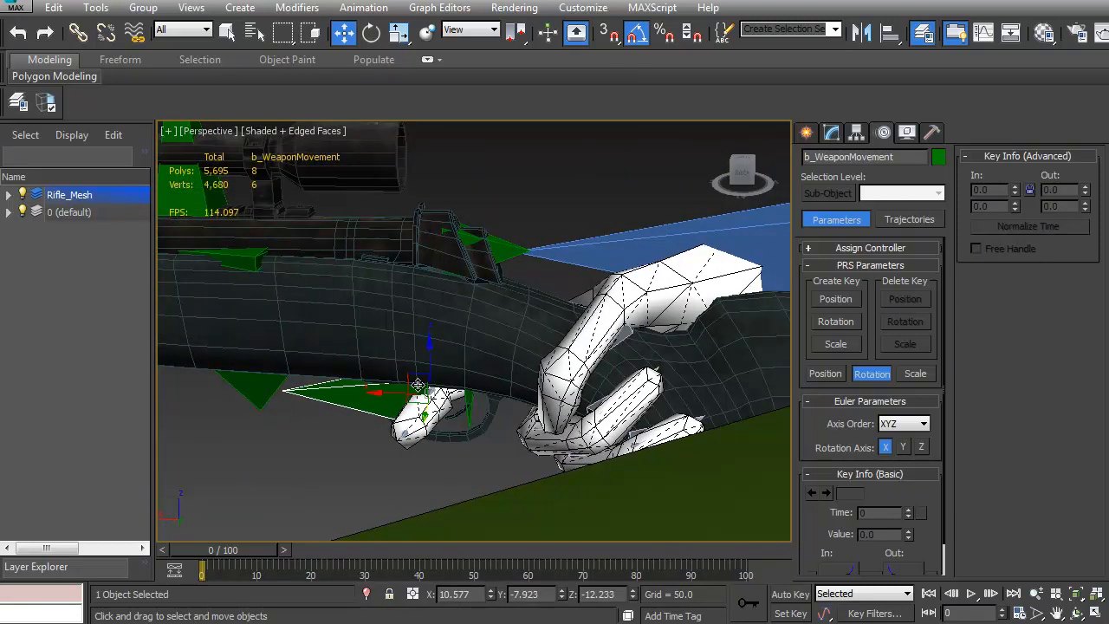
{"action": "left_click_drag", "start_coordinate": [411, 374], "coordinate": [407, 367]}
Add an orientation constraint from the RightWrist bone to b_WeaponSocket and keep the initial offset
{"action": "mouse_move", "coordinate": [525, 359]}
{"action": "middle_mouse_down", "text": "alt"}
{"action": "mouse_move", "coordinate": [659, 304]}
{"action": "mouse_move", "coordinate": [460, 273]}
{"action": "mouse_move", "coordinate": [492, 441]}
{"action": "mouse_move", "coordinate": [569, 359]}
{"action": "mouse_move", "coordinate": [560, 330]}
{"action": "mouse_move", "coordinate": [599, 393]}
{"action": "mouse_move", "coordinate": [572, 386]}
{"action": "mouse_move", "coordinate": [522, 402]}
{"action": "middle_mouse_up", "text": "alt"}
{"action": "key", "text": "F3"}
{"action": "left_click", "coordinate": [513, 367]}
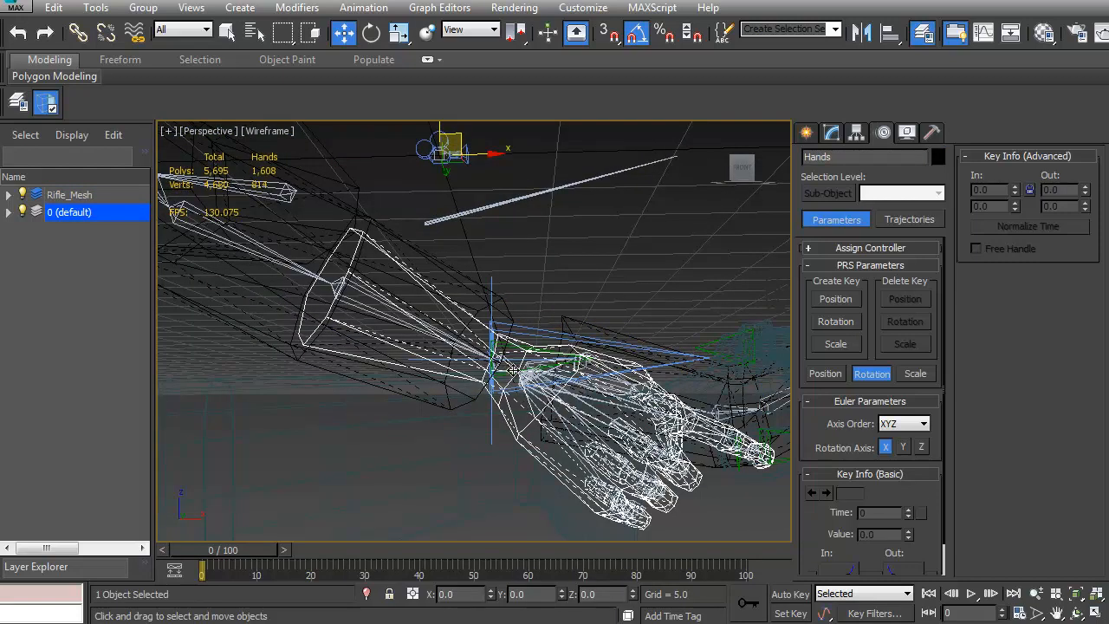
{"action": "left_click", "coordinate": [510, 369]}
{"action": "middle_click_drag", "start_coordinate": [507, 370], "coordinate": [510, 368], "text": "alt"}
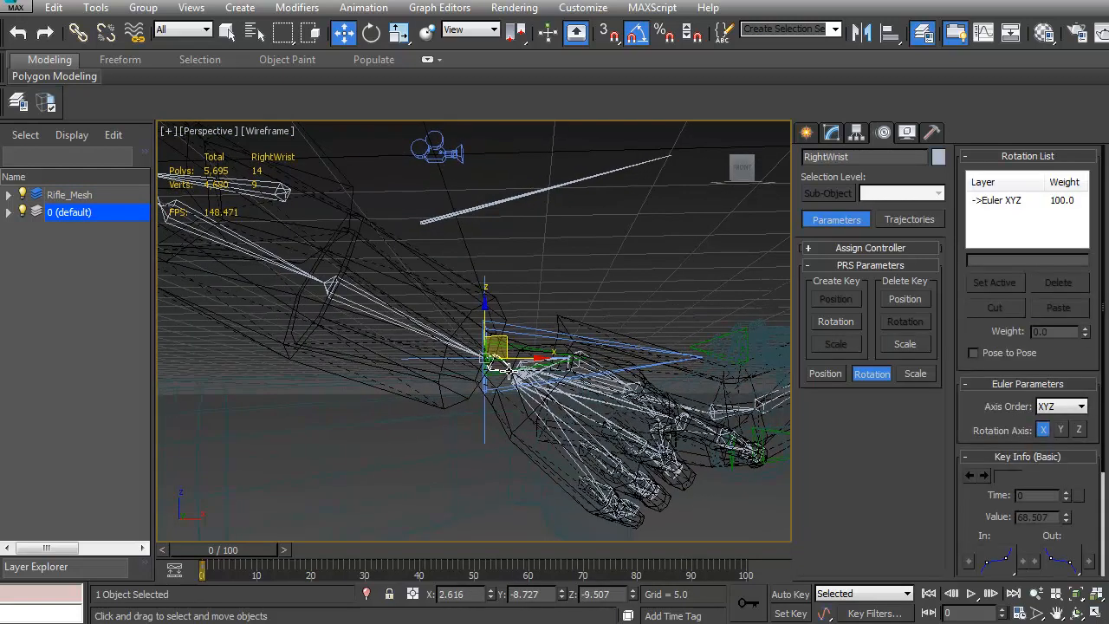
{"action": "scroll", "coordinate": [510, 369], "scroll_direction": "up", "scroll_amount": 3}
{"action": "key", "text": "F3"}
{"action": "middle_click_drag", "start_coordinate": [656, 384], "coordinate": [567, 411], "text": "alt"}
{"action": "left_click", "coordinate": [364, 8]}
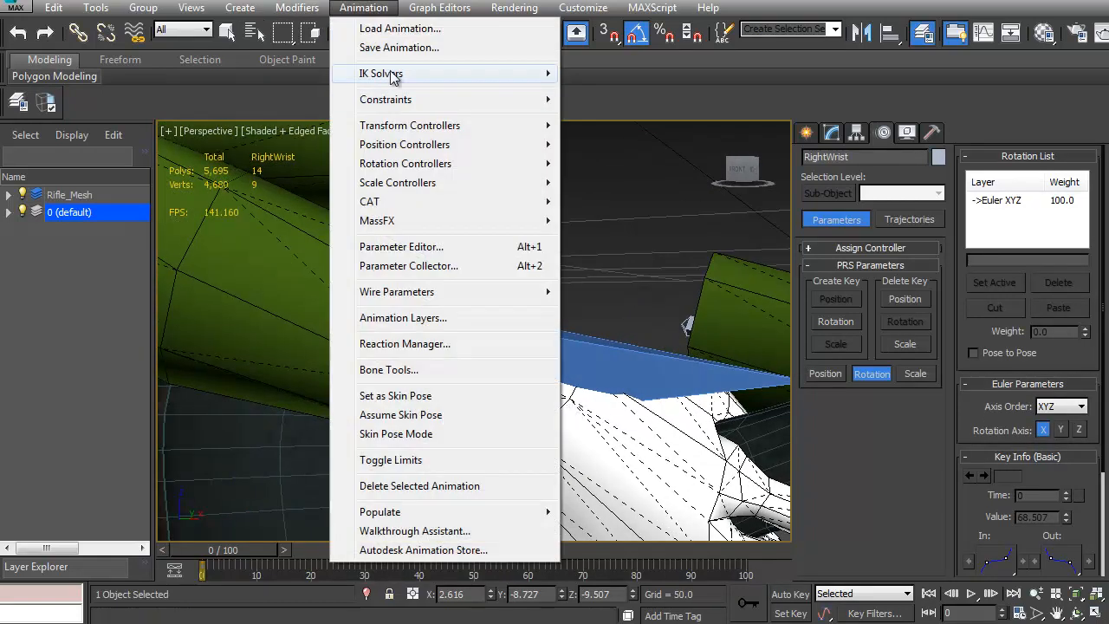
{"action": "mouse_move", "coordinate": [407, 165]}
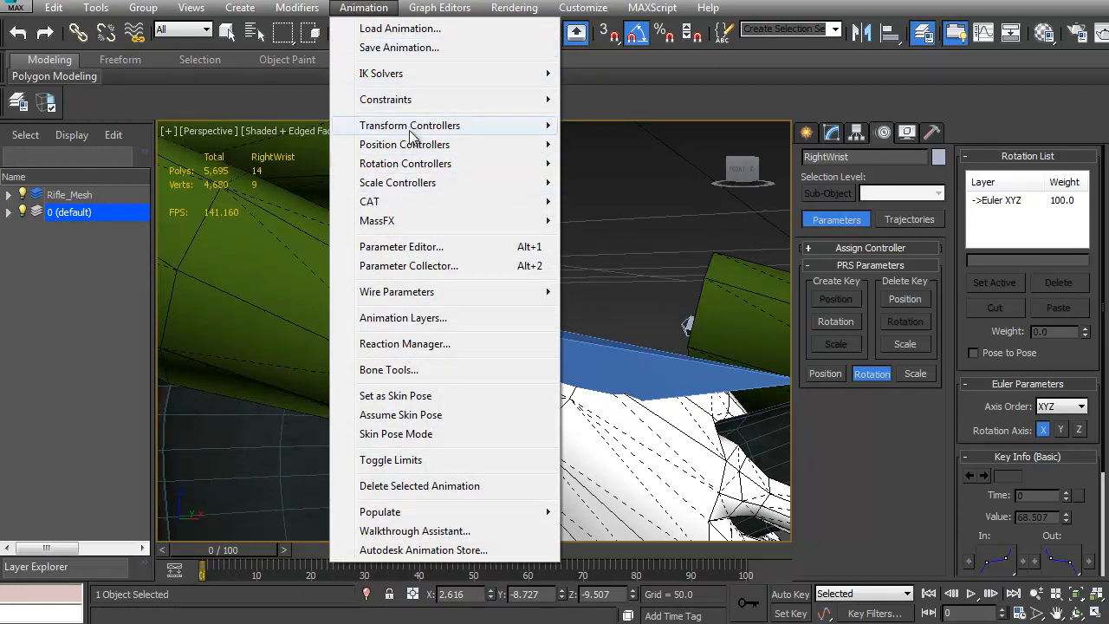
{"action": "mouse_move", "coordinate": [405, 99]}
{"action": "left_click", "coordinate": [199, 236]}
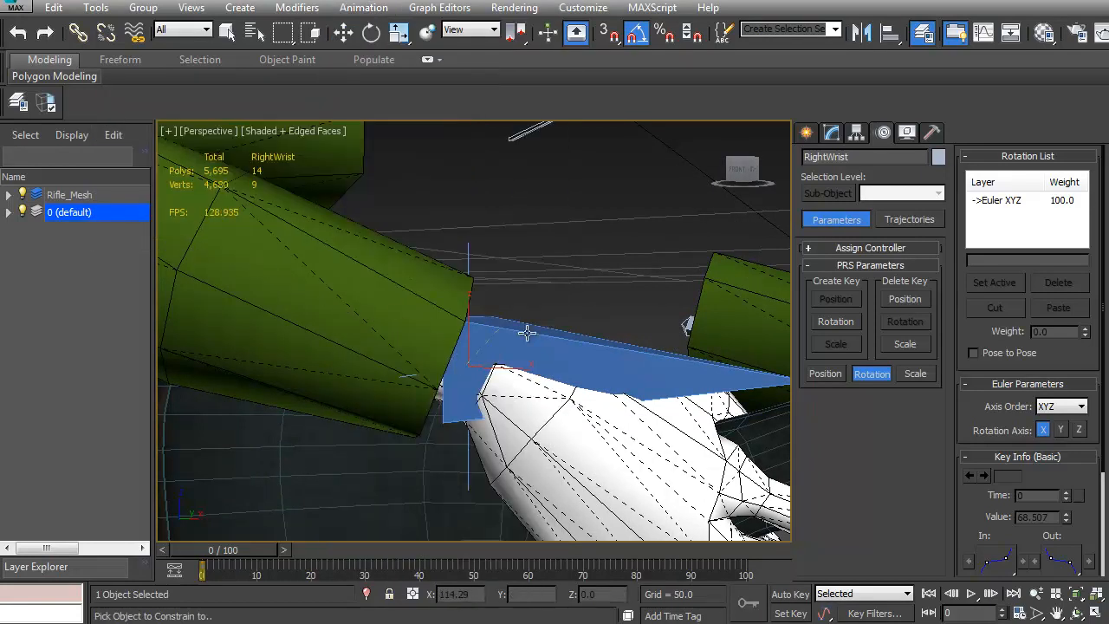
{"action": "left_click", "coordinate": [565, 342]}
{"action": "key", "text": "w"}
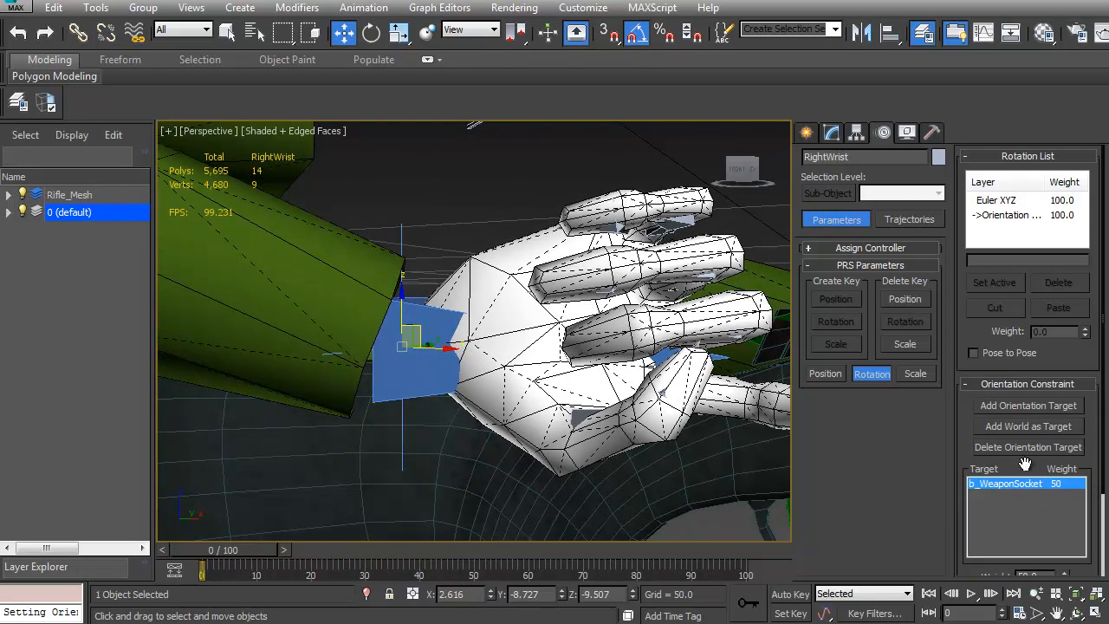
{"action": "scroll", "coordinate": [991, 434], "scroll_direction": "down", "scroll_amount": 4}
{"action": "left_click", "coordinate": [992, 496]}
Trial-rotate the b_WeaponSocket bone to check how the constrained right wrist follows
{"action": "middle_click_drag", "start_coordinate": [584, 419], "coordinate": [530, 400], "text": "alt"}
{"action": "scroll", "coordinate": [529, 400], "scroll_direction": "down", "scroll_amount": 5}
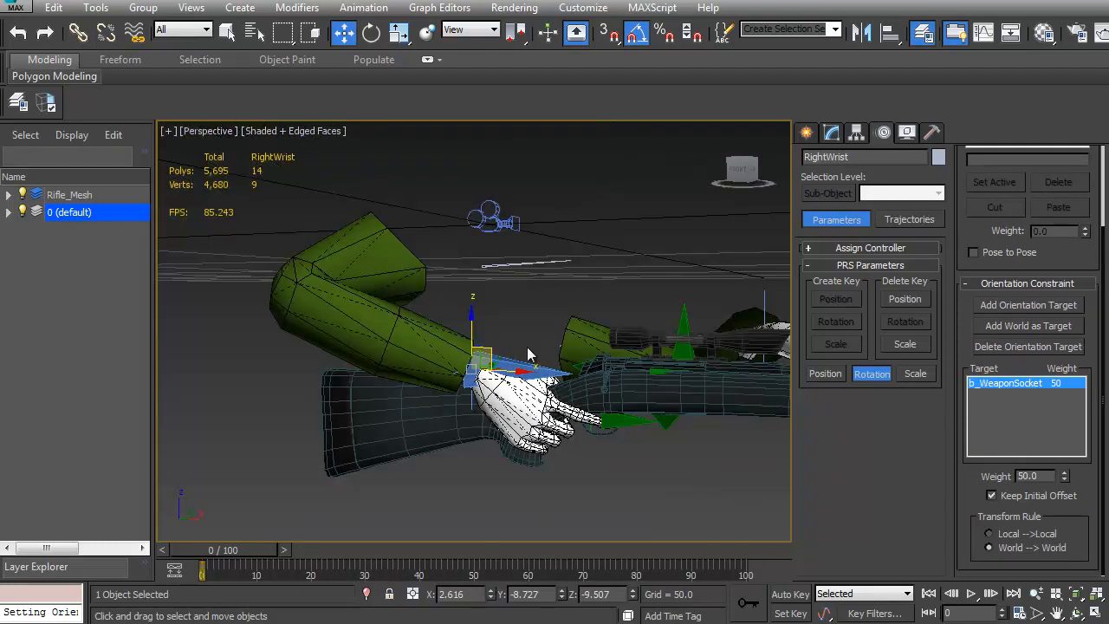
{"action": "left_click", "coordinate": [517, 370]}
{"action": "key", "text": "e"}
{"action": "left_click_drag", "start_coordinate": [520, 371], "coordinate": [554, 408]}
{"action": "mouse_move", "coordinate": [555, 407]}
{"action": "middle_mouse_down", "text": "alt"}
{"action": "mouse_move", "coordinate": [609, 448]}
{"action": "mouse_move", "coordinate": [469, 454]}
{"action": "mouse_move", "coordinate": [391, 437]}
{"action": "mouse_move", "coordinate": [529, 405]}
{"action": "middle_mouse_up", "text": "alt"}
Add a link constraint from the b_WeaponRoot bone to b_WeaponSocket
{"action": "scroll", "coordinate": [392, 438], "scroll_direction": "up", "scroll_amount": 4}
{"action": "key", "text": "F3"}
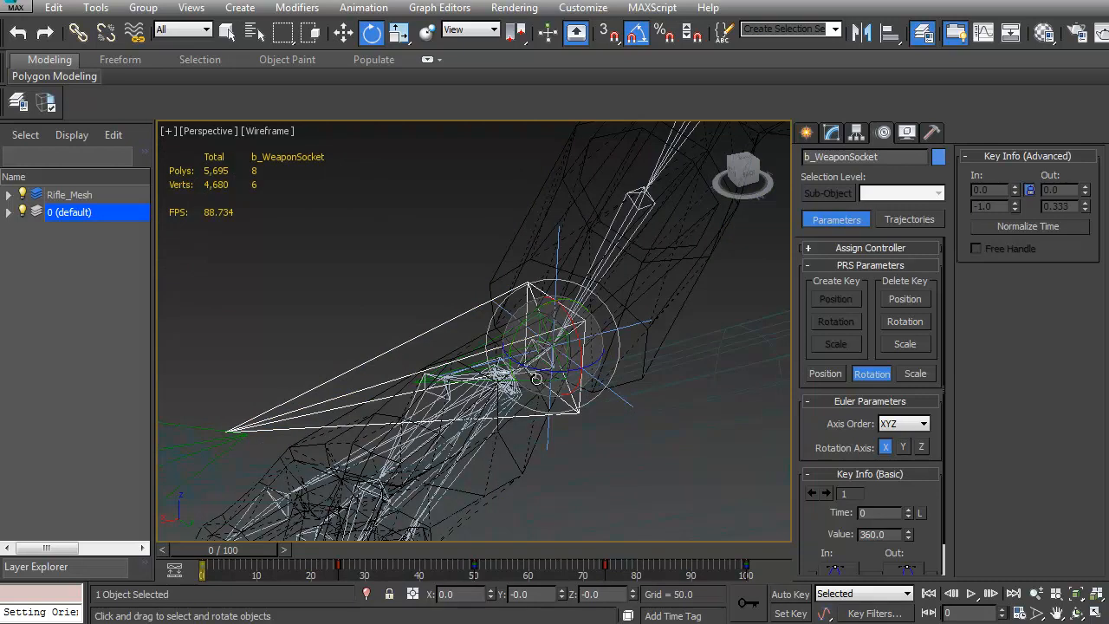
{"action": "left_click", "coordinate": [536, 396]}
{"action": "key", "text": "F3"}
{"action": "left_click", "coordinate": [386, 11]}
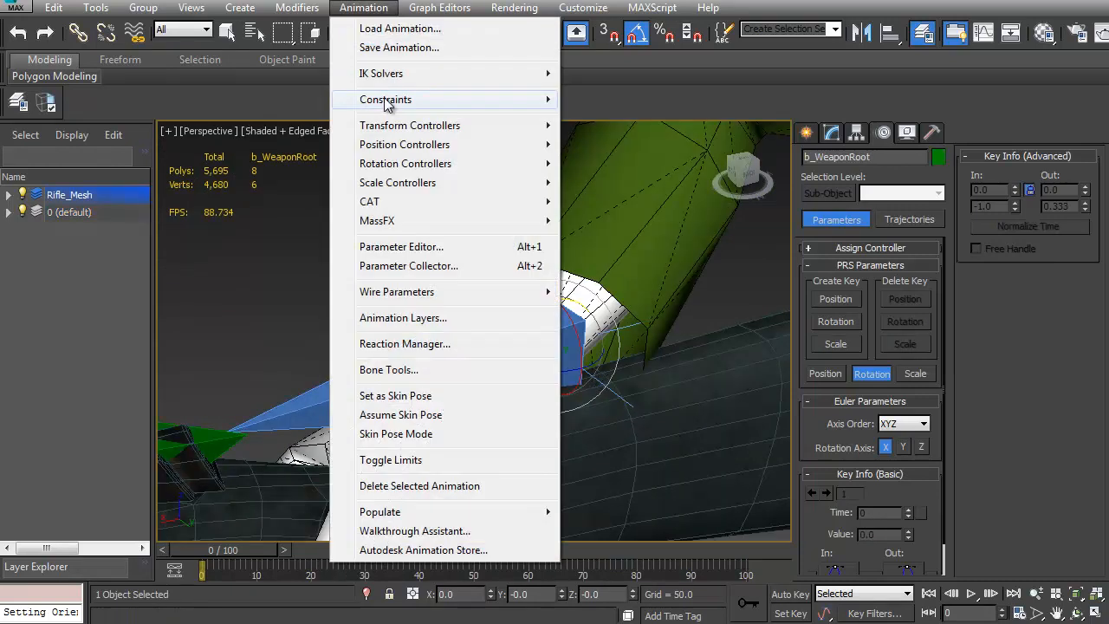
{"action": "mouse_move", "coordinate": [401, 100]}
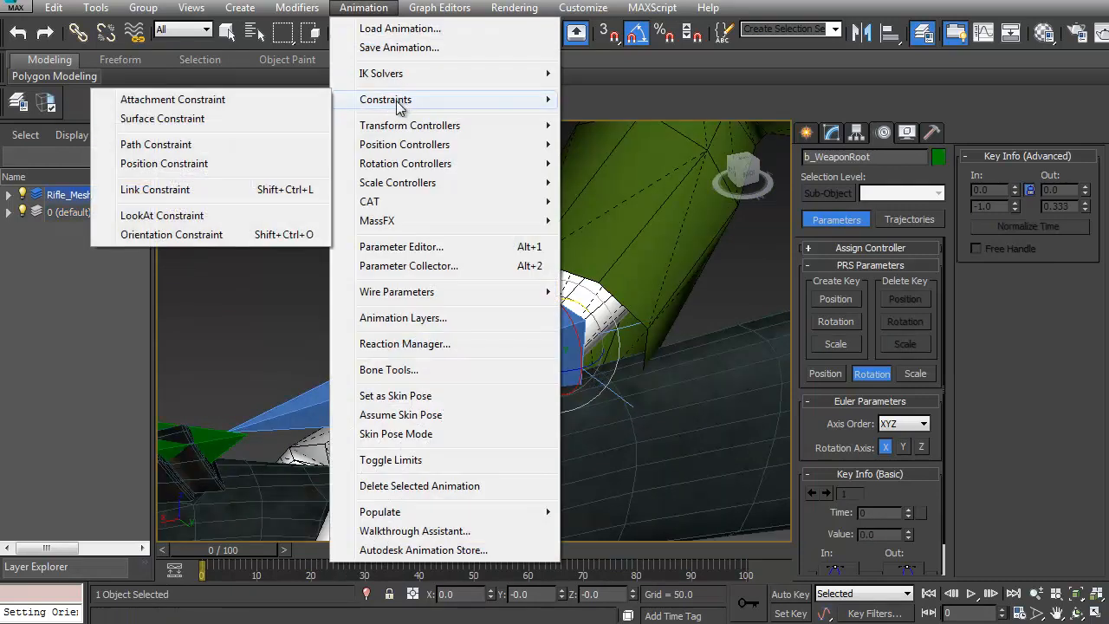
{"action": "left_click", "coordinate": [222, 184]}
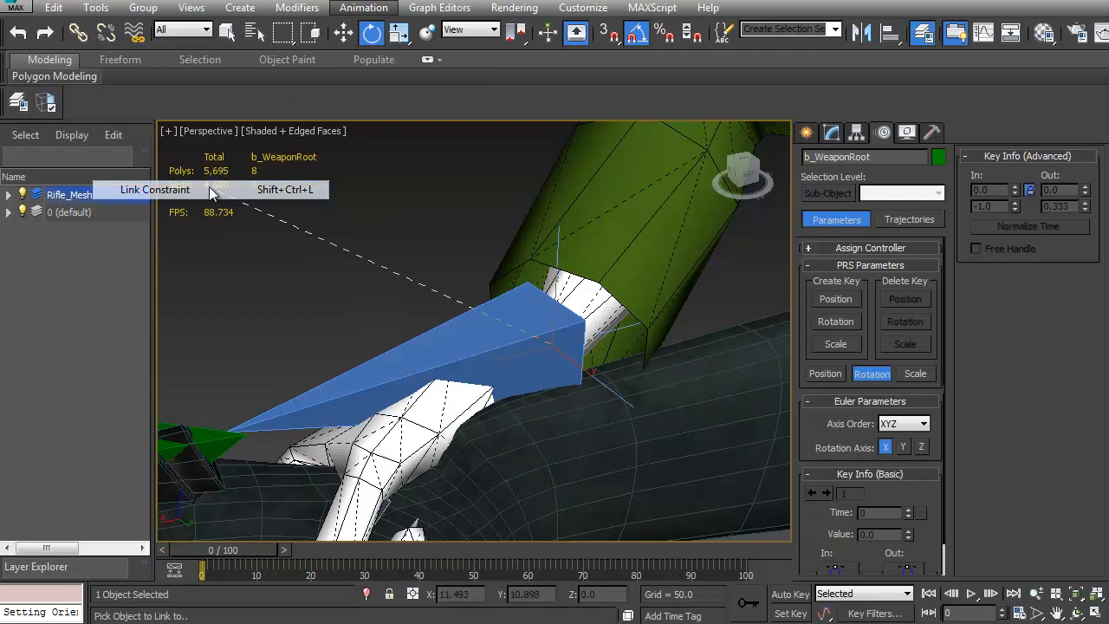
{"action": "left_click", "coordinate": [323, 385]}
{"action": "middle_click_drag", "start_coordinate": [392, 381], "coordinate": [425, 359], "text": "alt"}
{"action": "scroll", "coordinate": [446, 358], "scroll_direction": "down", "scroll_amount": 5}
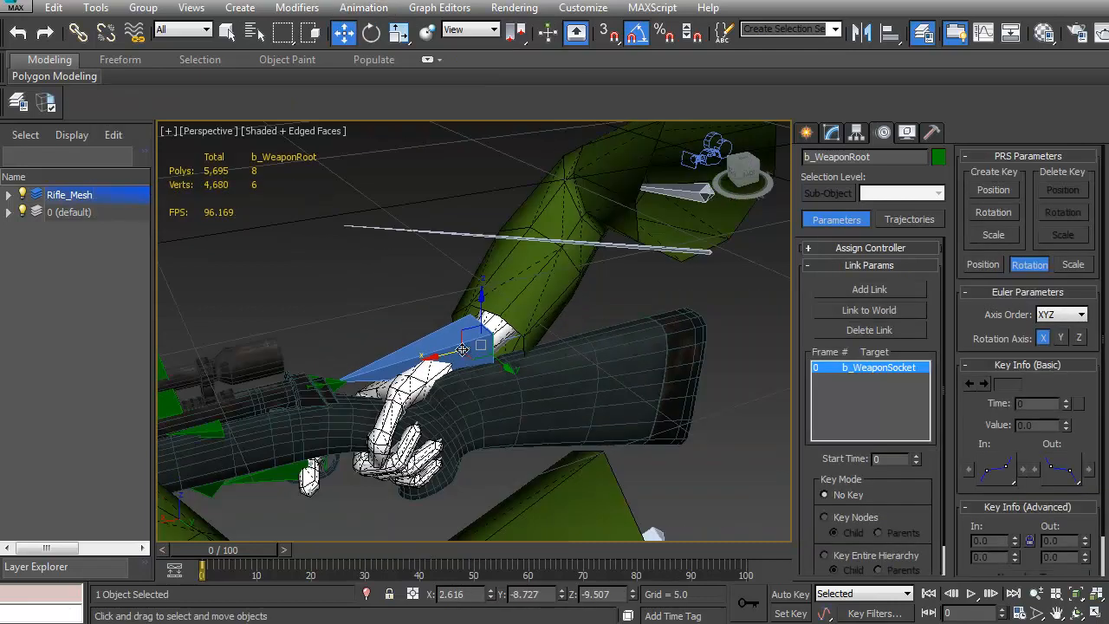
Trial-move the b_WeaponSocket bone to check how the rifle and right arm follow
{"action": "left_click", "coordinate": [458, 341]}
{"action": "middle_click_drag", "start_coordinate": [495, 356], "coordinate": [529, 239], "text": "alt"}
{"action": "scroll", "coordinate": [522, 335], "scroll_direction": "down", "scroll_amount": 6}
{"action": "left_click_drag", "start_coordinate": [529, 239], "coordinate": [492, 387]}
{"action": "middle_click_drag", "start_coordinate": [492, 387], "coordinate": [521, 395], "text": "alt"}
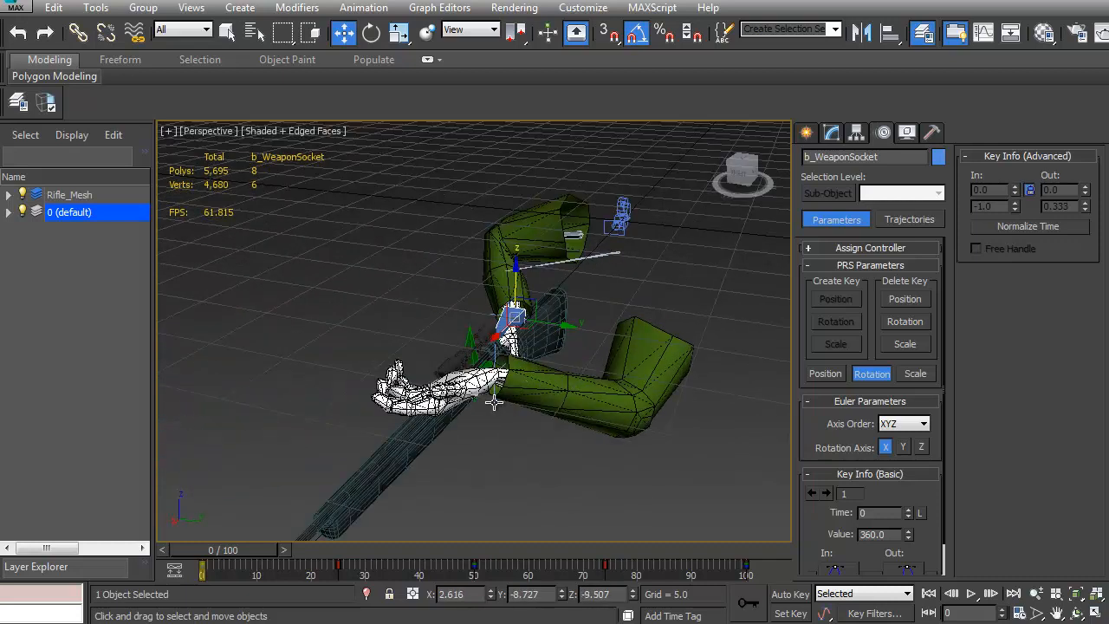
Trial-move the left arm's IK Chain02 goal to check how the left arm bends
{"action": "left_click", "coordinate": [495, 402]}
{"action": "middle_click_drag", "start_coordinate": [491, 434], "coordinate": [511, 371], "text": "alt"}
{"action": "left_click_drag", "start_coordinate": [495, 334], "coordinate": [497, 380]}
{"action": "middle_click_drag", "start_coordinate": [497, 379], "coordinate": [377, 415], "text": "alt"}
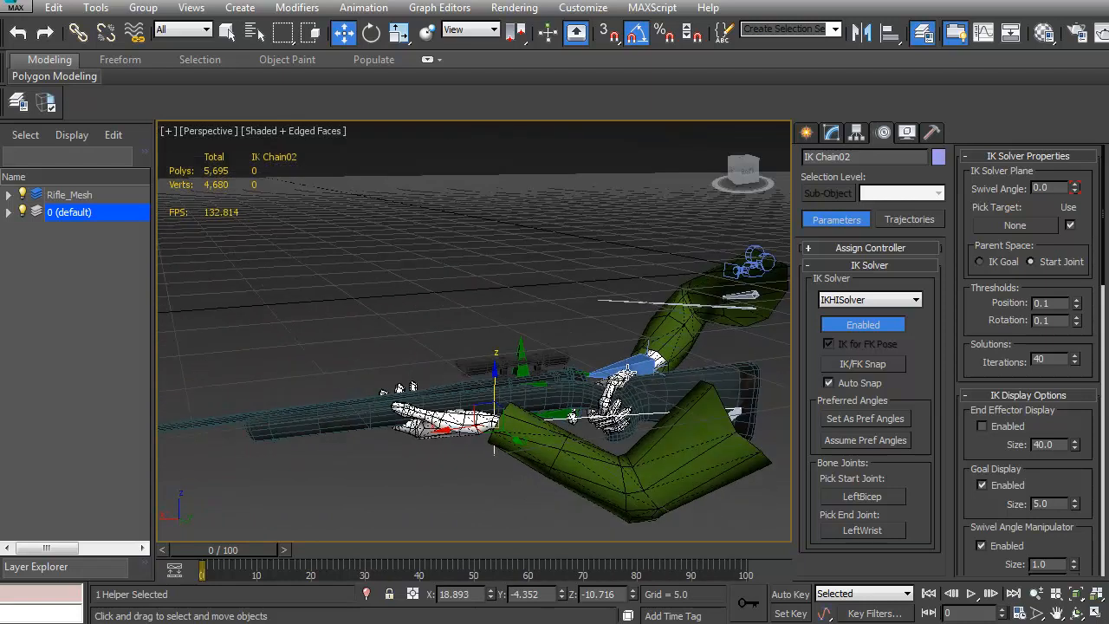
Trial-rotate b_WeaponSocket to check the rifle's link constraint together with the right hand
{"action": "left_click", "coordinate": [629, 369]}
{"action": "key", "text": "e"}
{"action": "left_click_drag", "start_coordinate": [622, 343], "coordinate": [652, 375]}
{"action": "middle_click_drag", "start_coordinate": [652, 375], "coordinate": [447, 406], "text": "alt"}
{"action": "scroll", "coordinate": [470, 384], "scroll_direction": "up", "scroll_amount": 3}
Trial-move the RightBicep bone to test how the right upper arm responds
{"action": "left_click", "coordinate": [672, 275]}
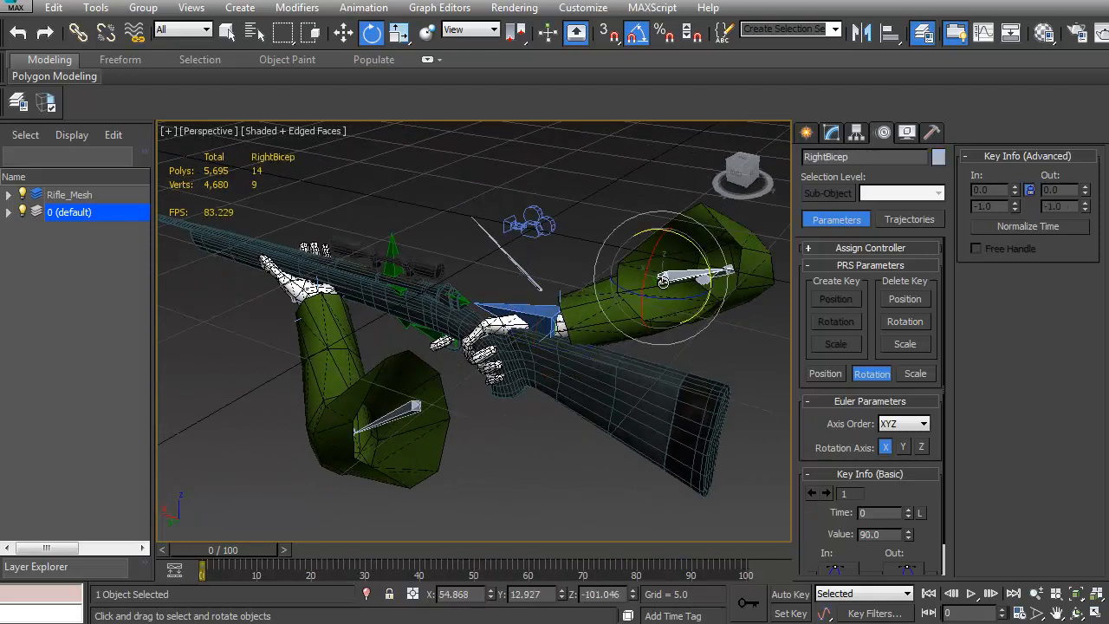
{"action": "middle_click_drag", "start_coordinate": [563, 351], "coordinate": [595, 352], "text": "alt"}
{"action": "key", "text": "w"}
{"action": "left_click_drag", "start_coordinate": [639, 277], "coordinate": [665, 338]}
{"action": "middle_click_drag", "start_coordinate": [665, 339], "coordinate": [570, 299]}
Create a small sphere with a radius of about 0.456 beside the rifle's stock
{"action": "left_click", "coordinate": [806, 133]}
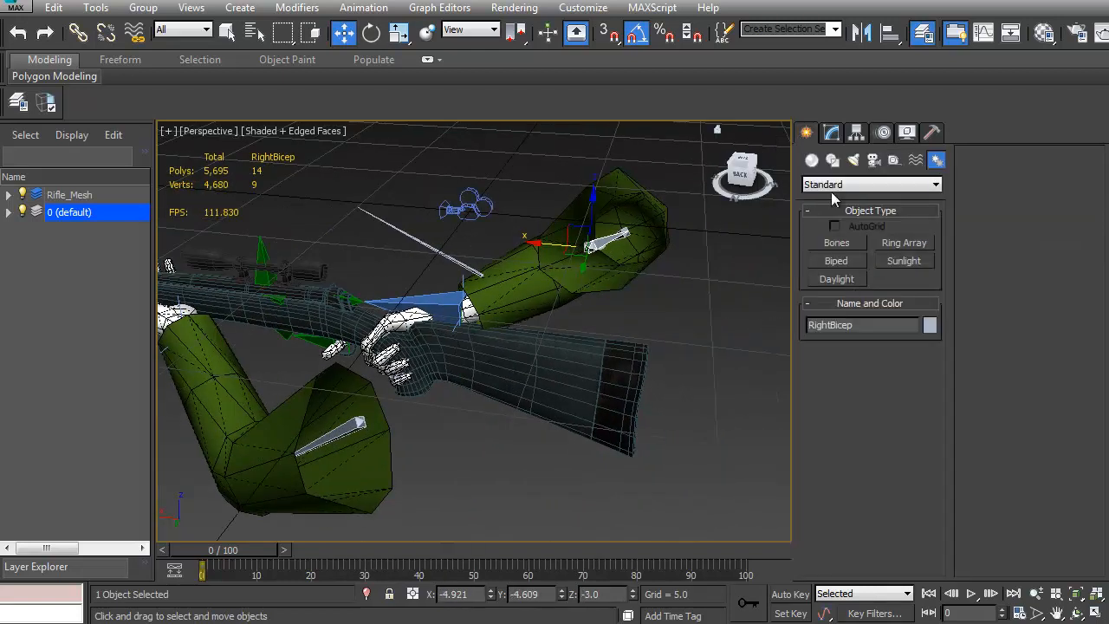
{"action": "left_click", "coordinate": [811, 160]}
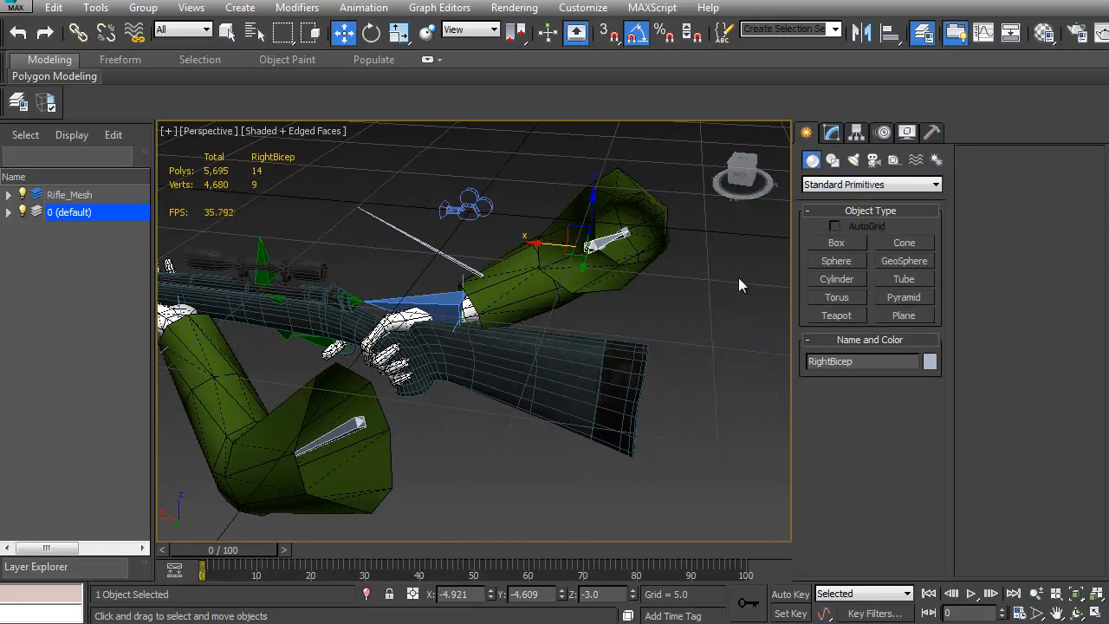
{"action": "left_click", "coordinate": [838, 278]}
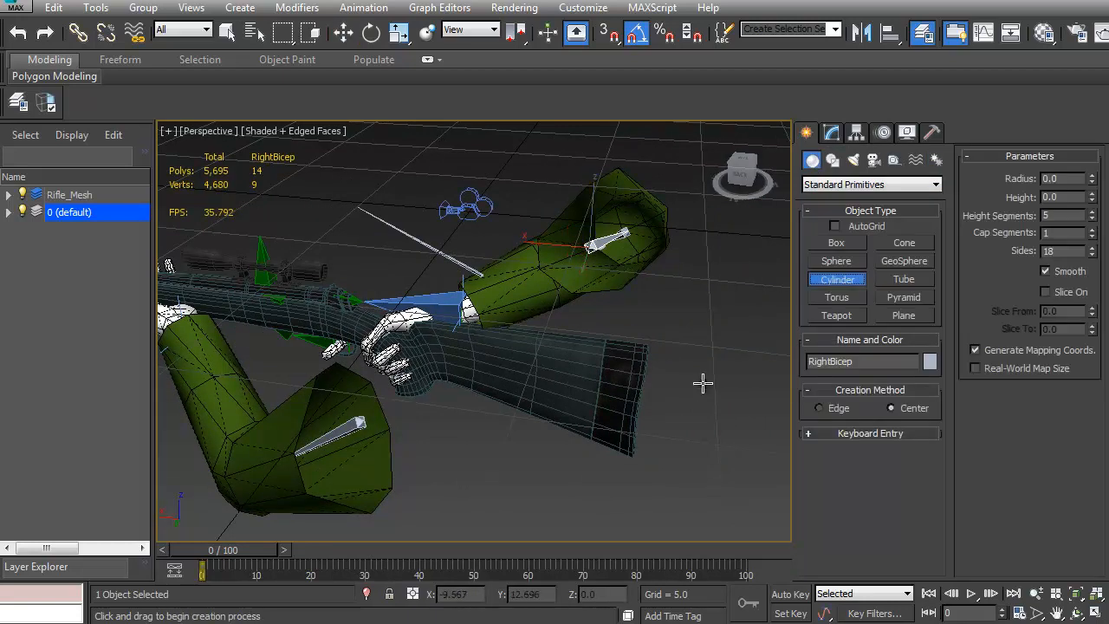
{"action": "left_click", "coordinate": [840, 263]}
{"action": "middle_click_drag", "start_coordinate": [607, 390], "coordinate": [483, 448], "text": "alt"}
{"action": "left_click_drag", "start_coordinate": [496, 436], "coordinate": [502, 431]}
{"action": "middle_click_drag", "start_coordinate": [502, 431], "coordinate": [525, 386], "text": "alt"}
Align the sphere to RightBicep by pivot point on all position and orientation axes, and name it RightArm_Control
{"action": "key", "text": "alt+a"}
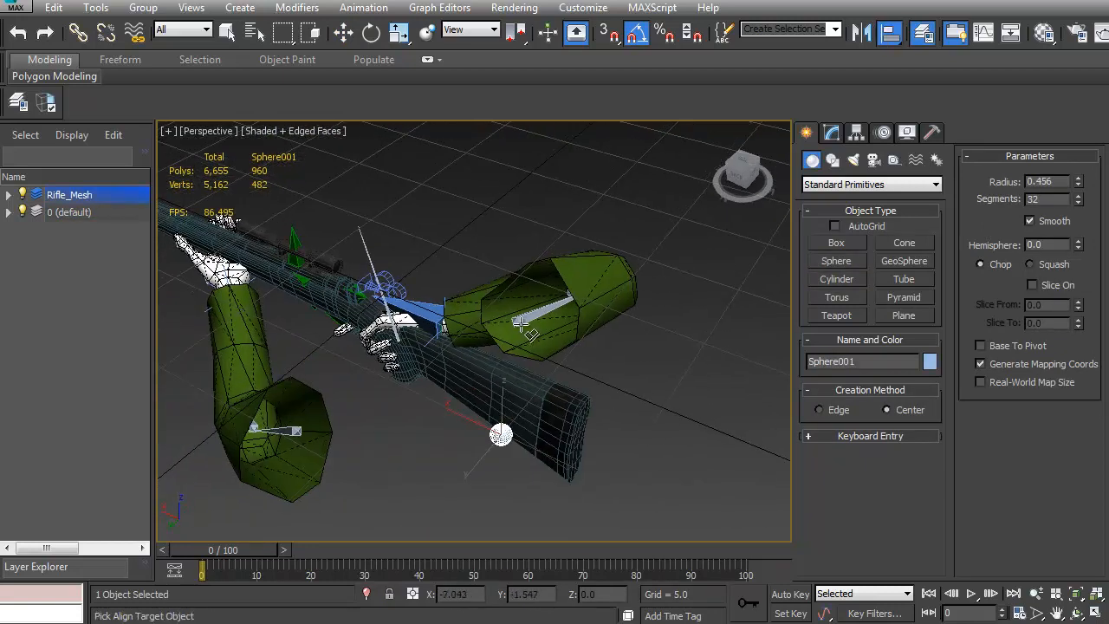
{"action": "left_click", "coordinate": [519, 322]}
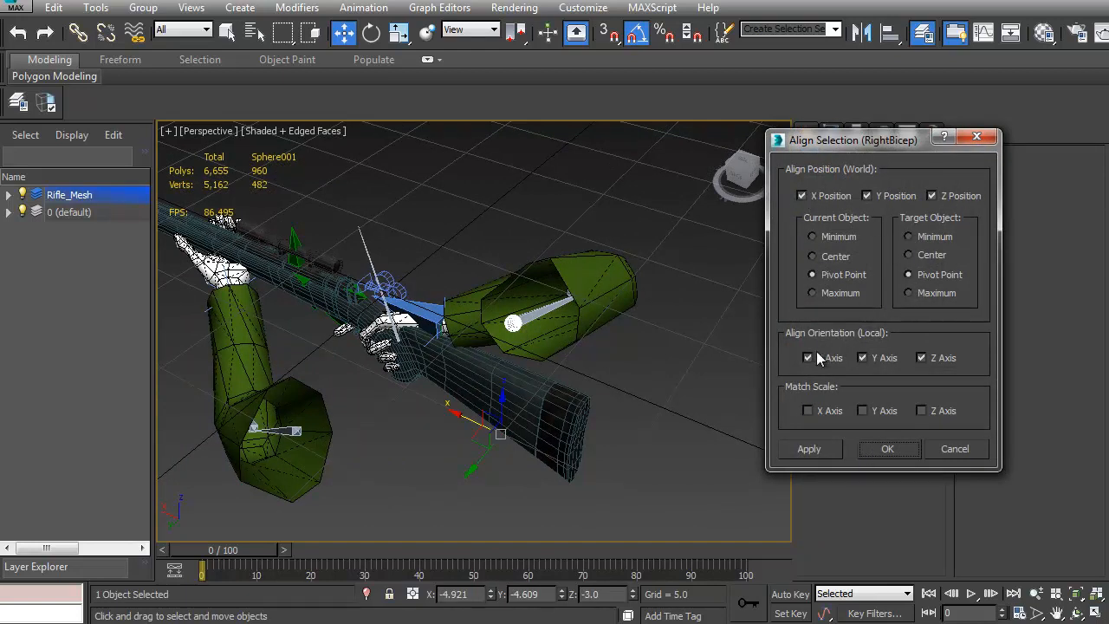
{"action": "left_click", "coordinate": [888, 449]}
{"action": "scroll", "coordinate": [503, 347], "scroll_direction": "up", "scroll_amount": 4}
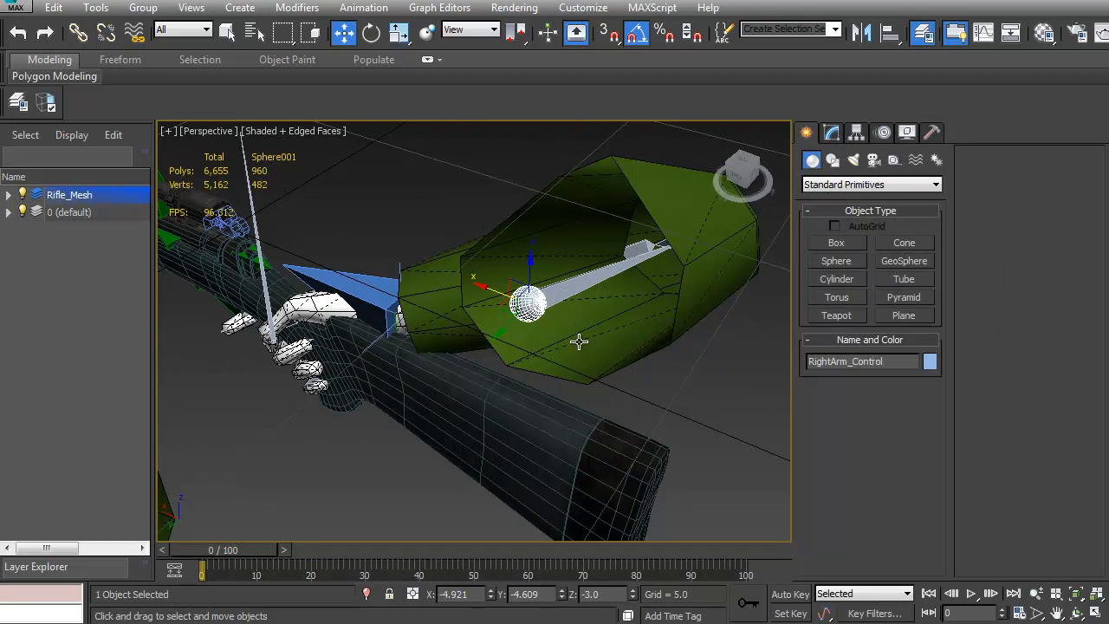
Clone RightArm_Control along Y as a copy named LeftArm_Control
{"action": "scroll", "coordinate": [502, 342], "scroll_direction": "down", "scroll_amount": 6}
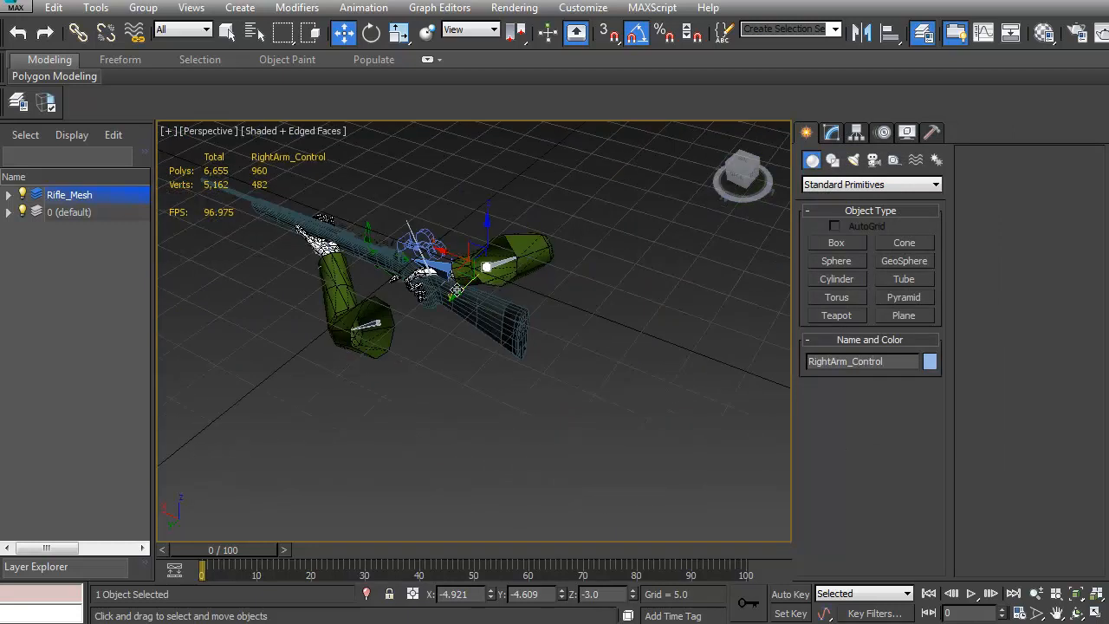
{"action": "left_click_drag", "start_coordinate": [460, 295], "coordinate": [425, 347], "text": "shift"}
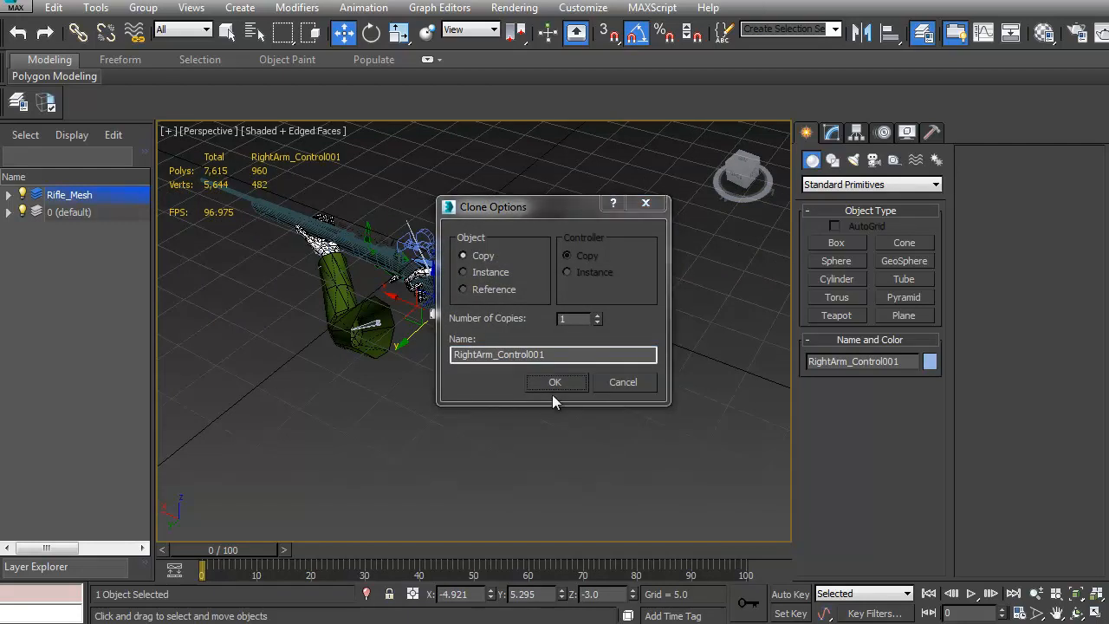
{"action": "type", "text": "LeftArm"}
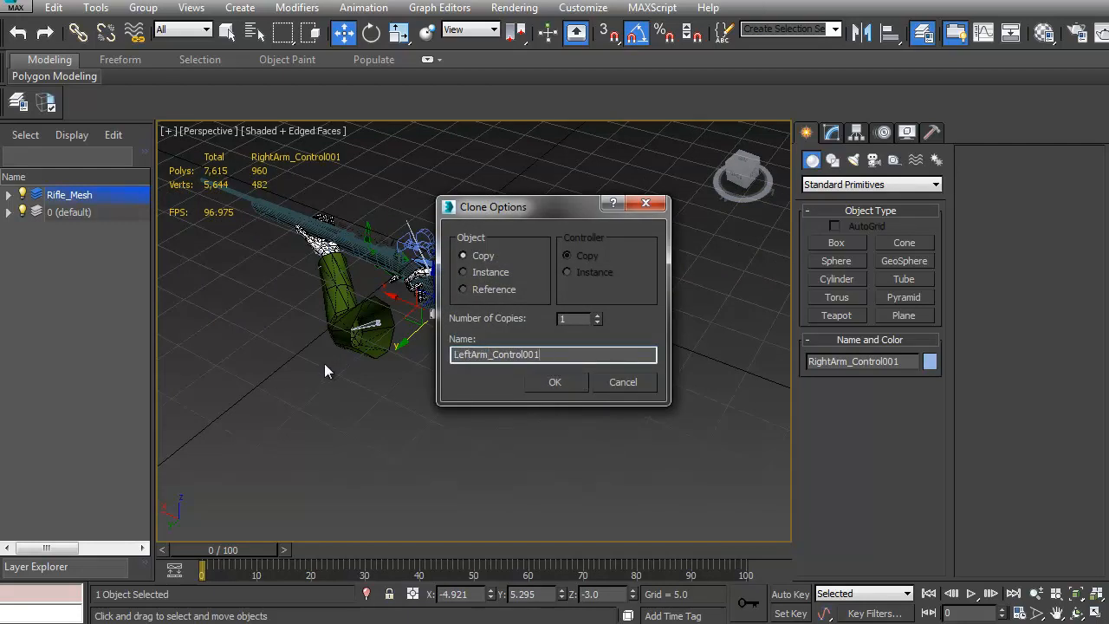
{"action": "left_click", "coordinate": [534, 382]}
Align LeftArm_Control to the LeftBicep bone by pivot point on all position and orientation axes
{"action": "middle_click_drag", "start_coordinate": [406, 371], "coordinate": [466, 407]}
{"action": "scroll", "coordinate": [467, 406], "scroll_direction": "up", "scroll_amount": 3}
{"action": "key", "text": "alt+a"}
{"action": "left_click", "coordinate": [439, 328]}
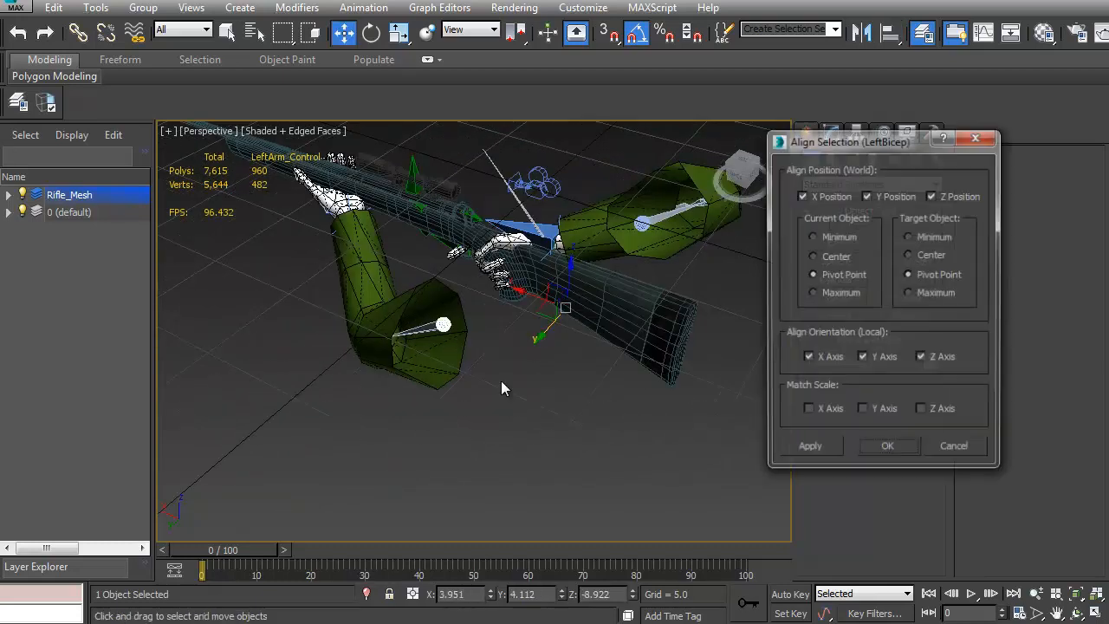
{"action": "left_click", "coordinate": [884, 448]}
{"action": "middle_click_drag", "start_coordinate": [550, 364], "coordinate": [404, 393]}
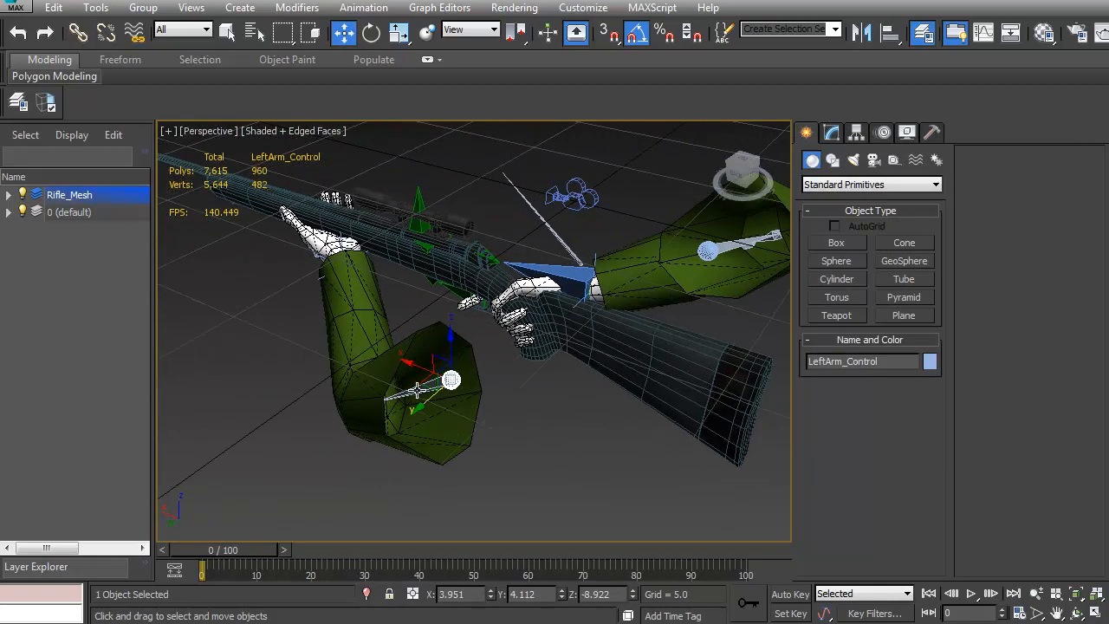
Try to add a link constraint from the LeftBicep bone to LeftArm_Control
{"action": "left_click", "coordinate": [417, 391]}
{"action": "left_click", "coordinate": [363, 7]}
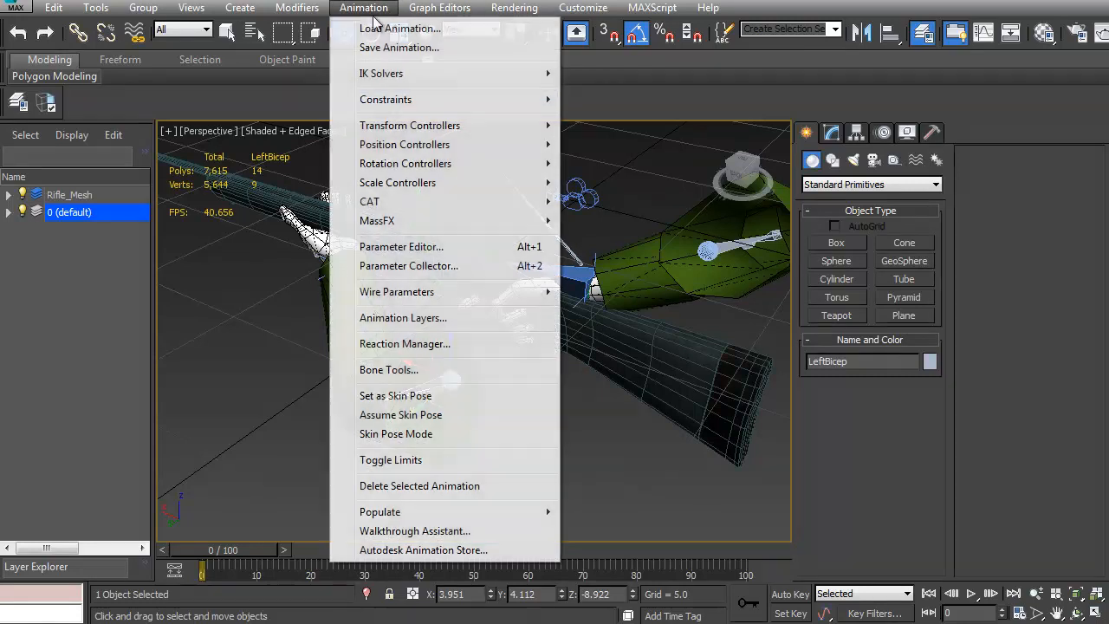
{"action": "mouse_move", "coordinate": [396, 99]}
{"action": "left_click", "coordinate": [169, 191]}
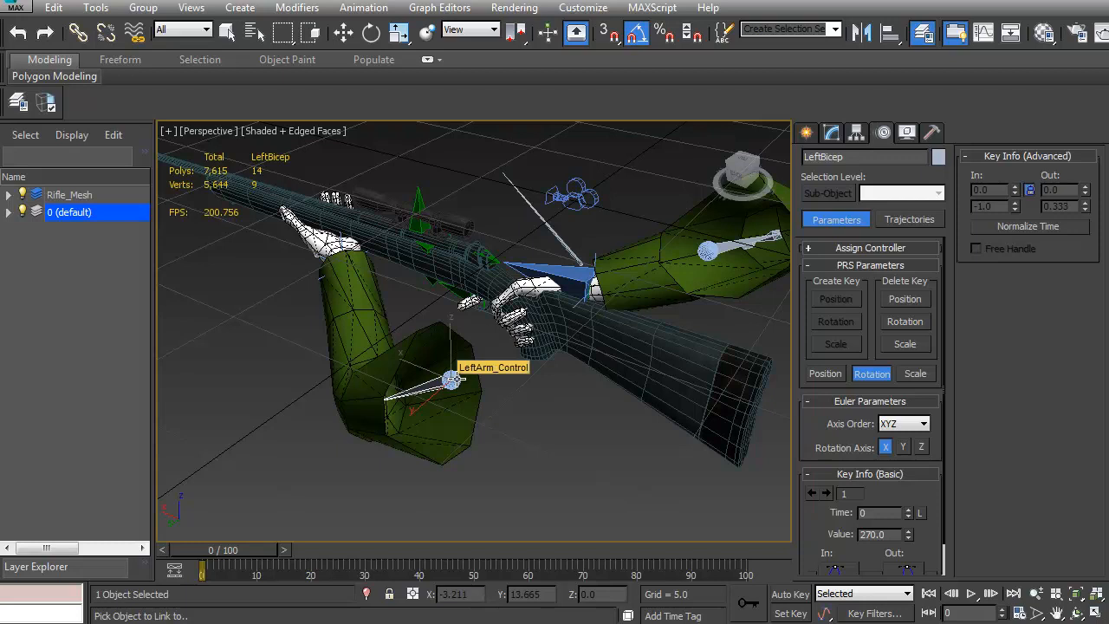
{"action": "left_click", "coordinate": [451, 379]}
Examine the LeftBicep bone, its control sphere and Root_Bone from several angles
{"action": "middle_click_drag", "start_coordinate": [498, 418], "coordinate": [466, 395], "text": "alt"}
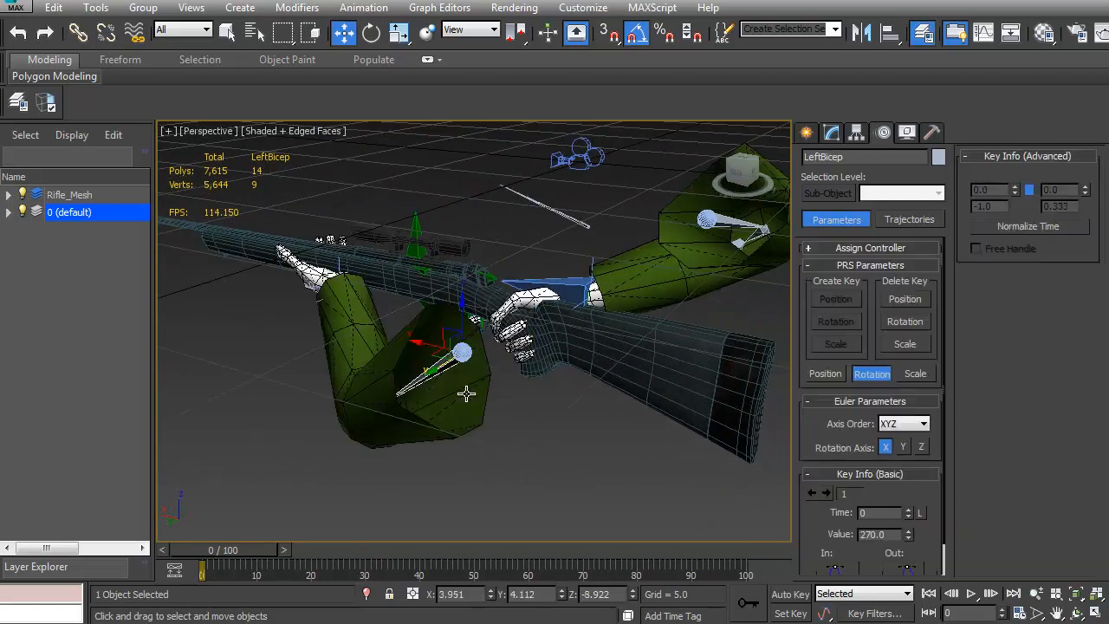
{"action": "middle_click_drag", "start_coordinate": [479, 384], "coordinate": [455, 382], "text": "alt"}
{"action": "middle_click_drag", "start_coordinate": [427, 381], "coordinate": [445, 365], "text": "alt"}
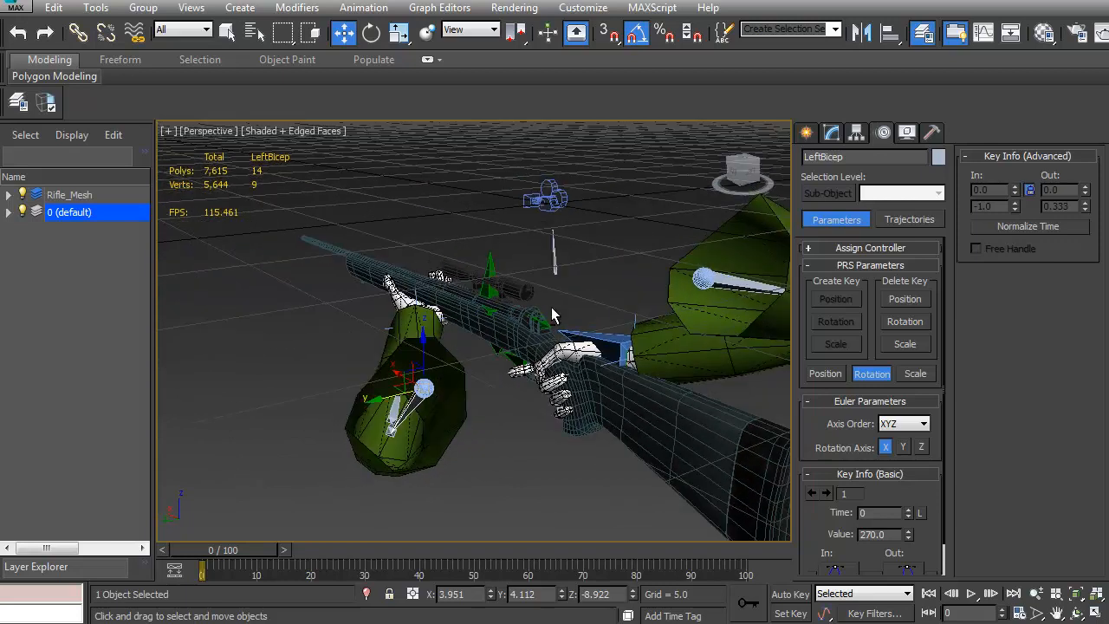
{"action": "left_click", "coordinate": [555, 253]}
{"action": "middle_click_drag", "start_coordinate": [520, 280], "coordinate": [467, 370], "text": "alt"}
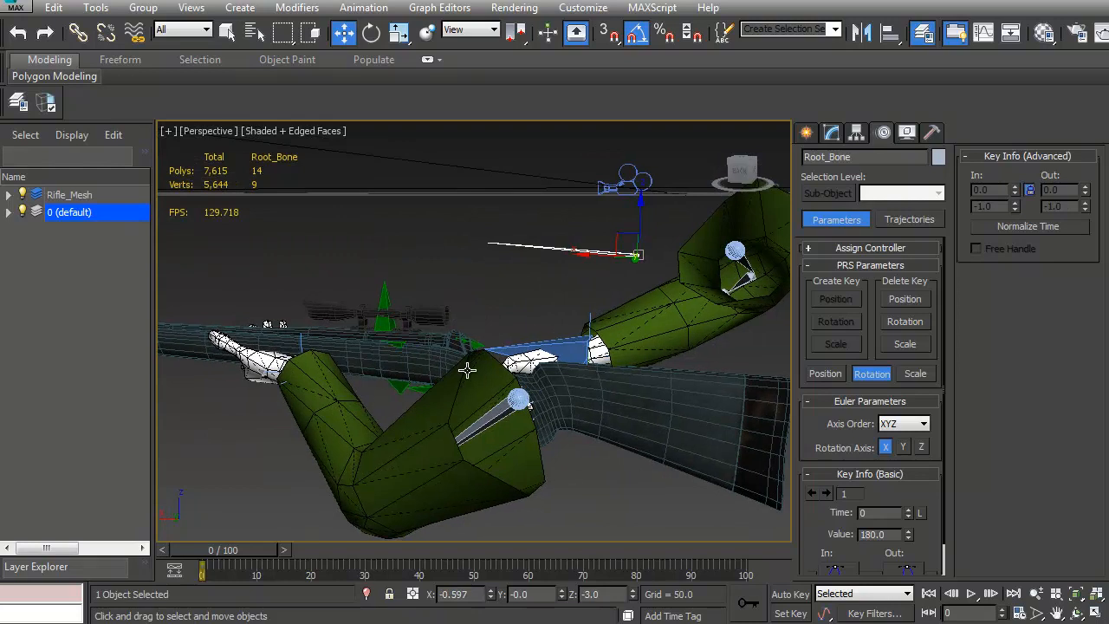
{"action": "left_click", "coordinate": [500, 412]}
{"action": "middle_click_drag", "start_coordinate": [488, 411], "coordinate": [678, 289], "text": "alt"}
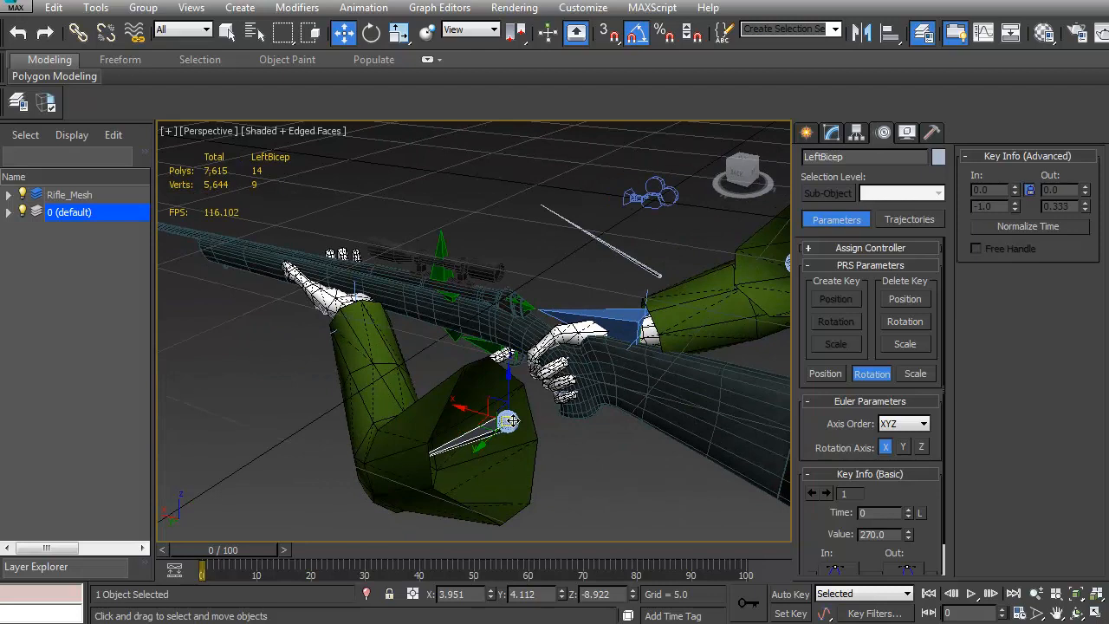
{"action": "middle_click_drag", "start_coordinate": [661, 278], "coordinate": [555, 344], "text": "alt"}
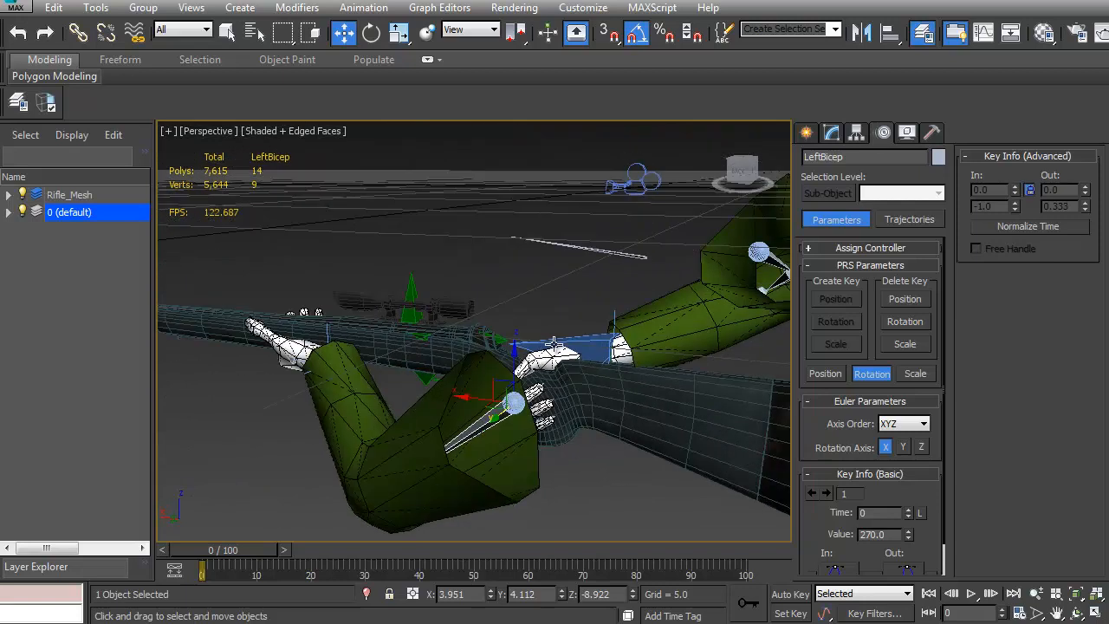
Unlink the LeftBicep bone from its parent and add a link constraint from it to LeftArm_Control
{"action": "middle_click_drag", "start_coordinate": [496, 435], "coordinate": [452, 423], "text": "alt"}
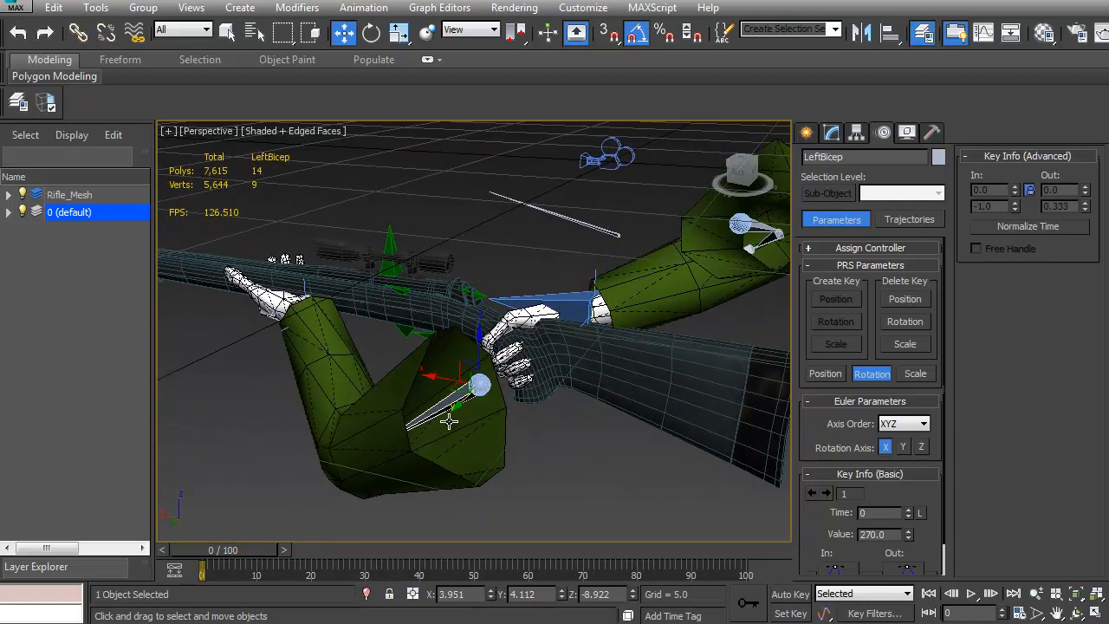
{"action": "left_click", "coordinate": [108, 33]}
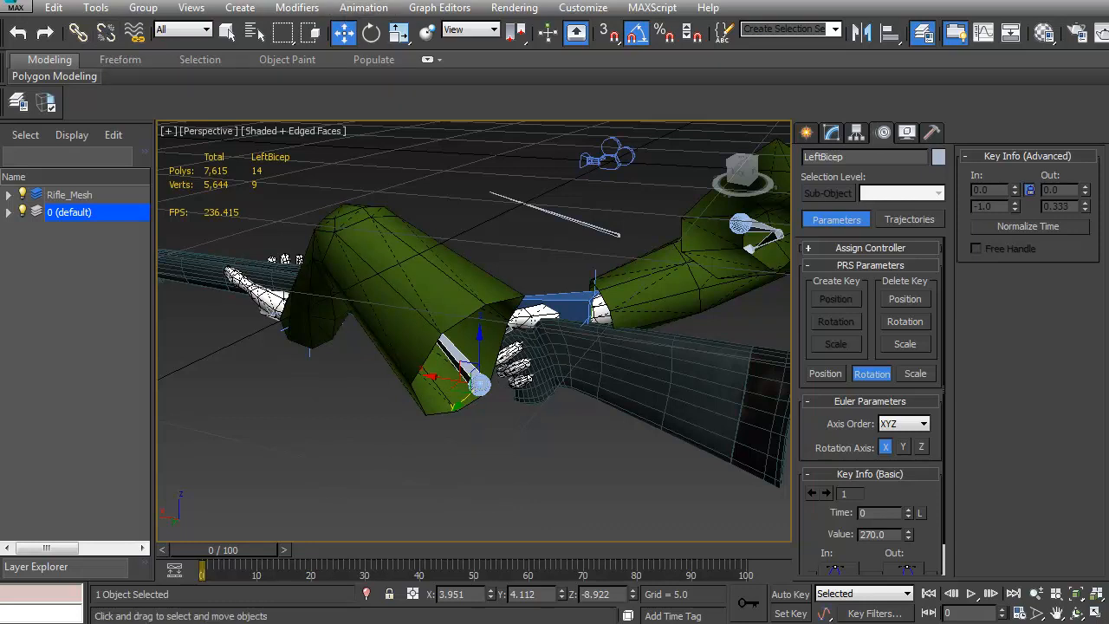
{"action": "left_click", "coordinate": [363, 8]}
{"action": "mouse_move", "coordinate": [406, 109]}
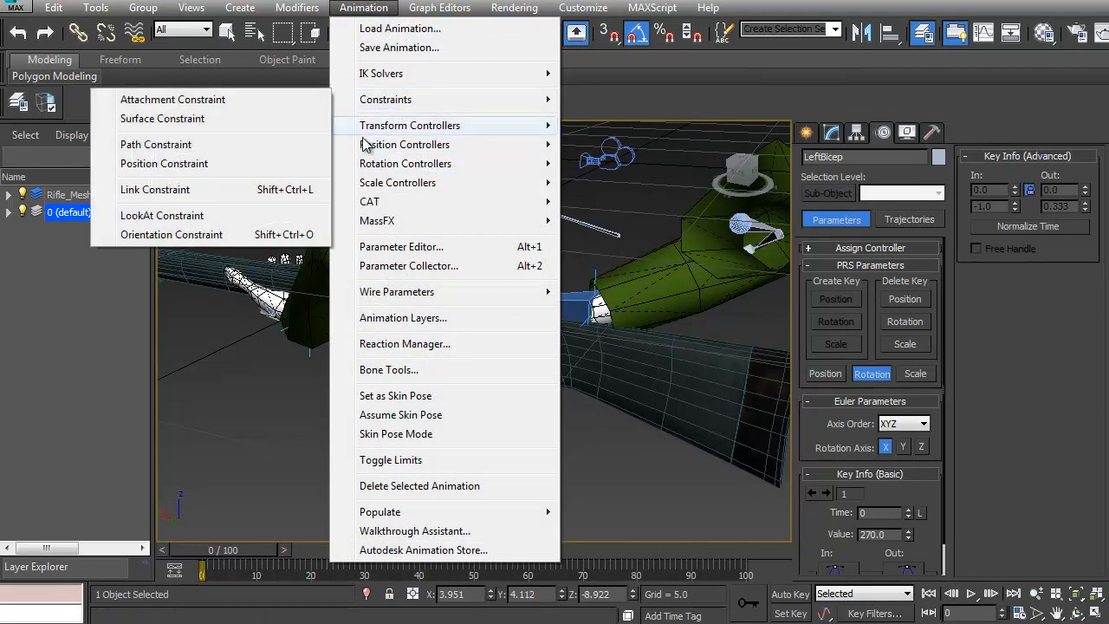
{"action": "left_click", "coordinate": [155, 190]}
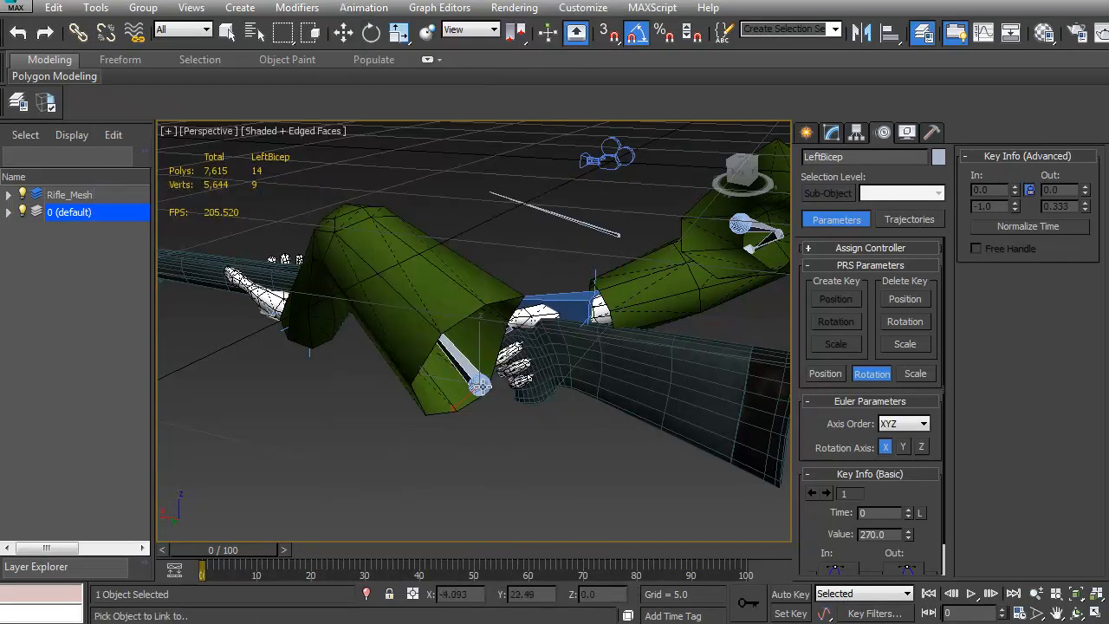
{"action": "left_click", "coordinate": [488, 433]}
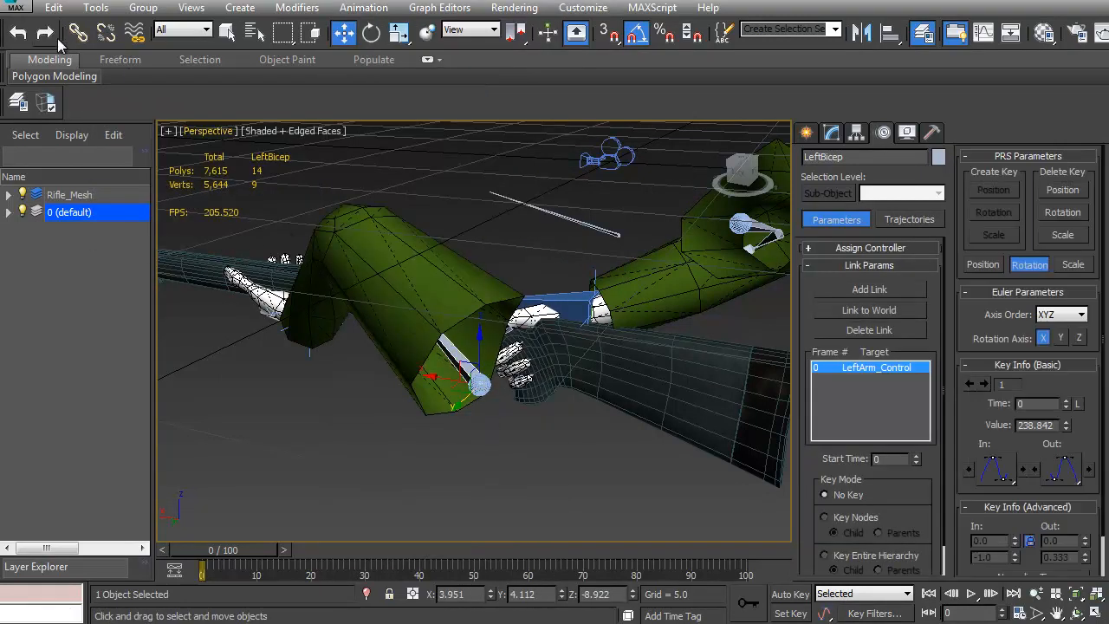
Link the LeftBicep bone to Root_Bone as its parent
{"action": "left_click_drag", "start_coordinate": [459, 359], "coordinate": [564, 320]}
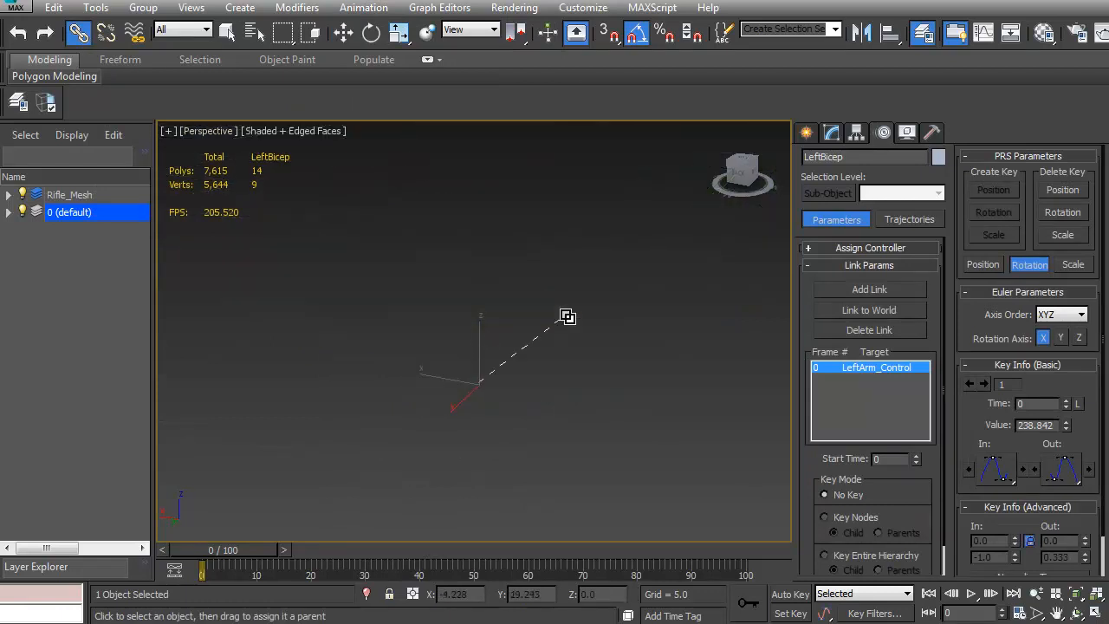
{"action": "left_click_drag", "start_coordinate": [481, 491], "coordinate": [503, 445]}
{"action": "left_click_drag", "start_coordinate": [453, 365], "coordinate": [539, 309]}
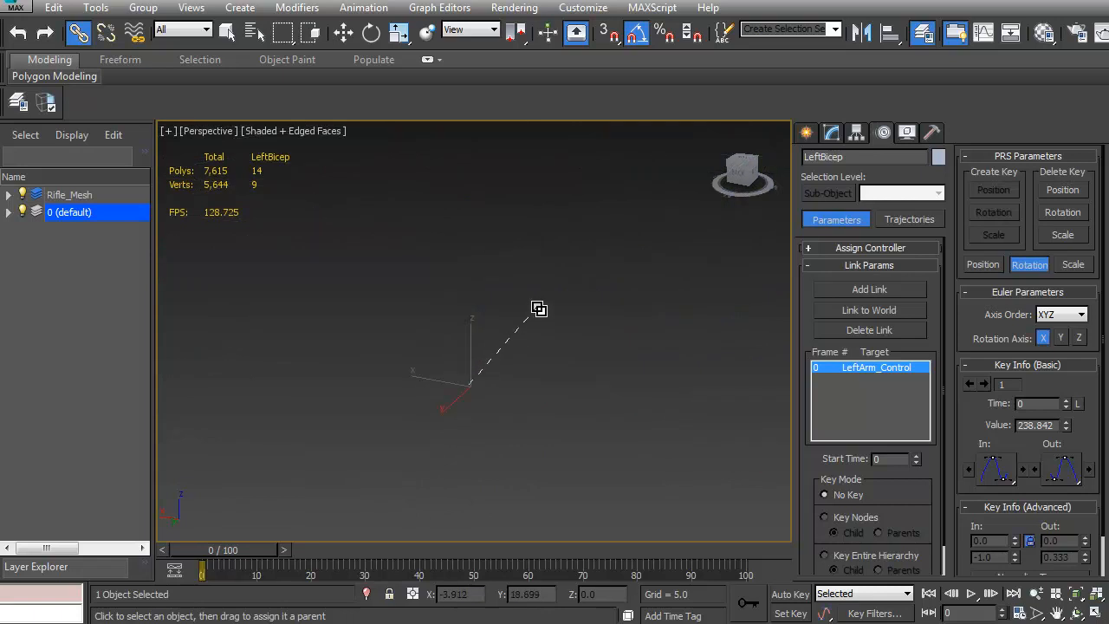
{"action": "left_click_drag", "start_coordinate": [512, 465], "coordinate": [497, 458]}
{"action": "right_click", "coordinate": [497, 457]}
{"action": "left_click", "coordinate": [474, 430]}
{"action": "middle_click_drag", "start_coordinate": [461, 426], "coordinate": [444, 433]}
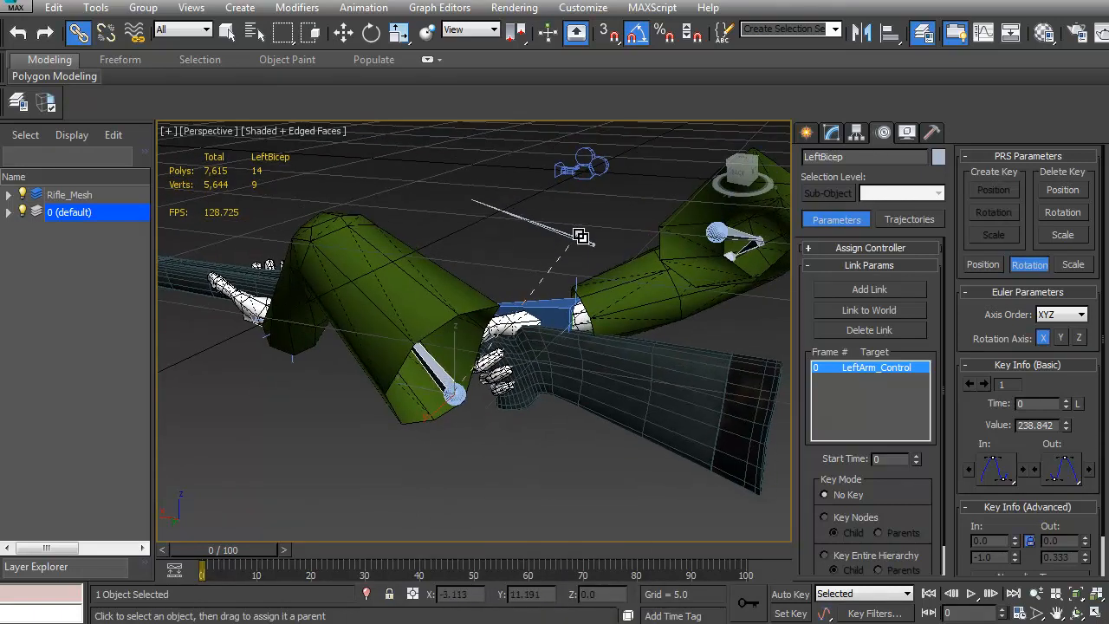
{"action": "left_click_drag", "start_coordinate": [575, 260], "coordinate": [551, 293]}
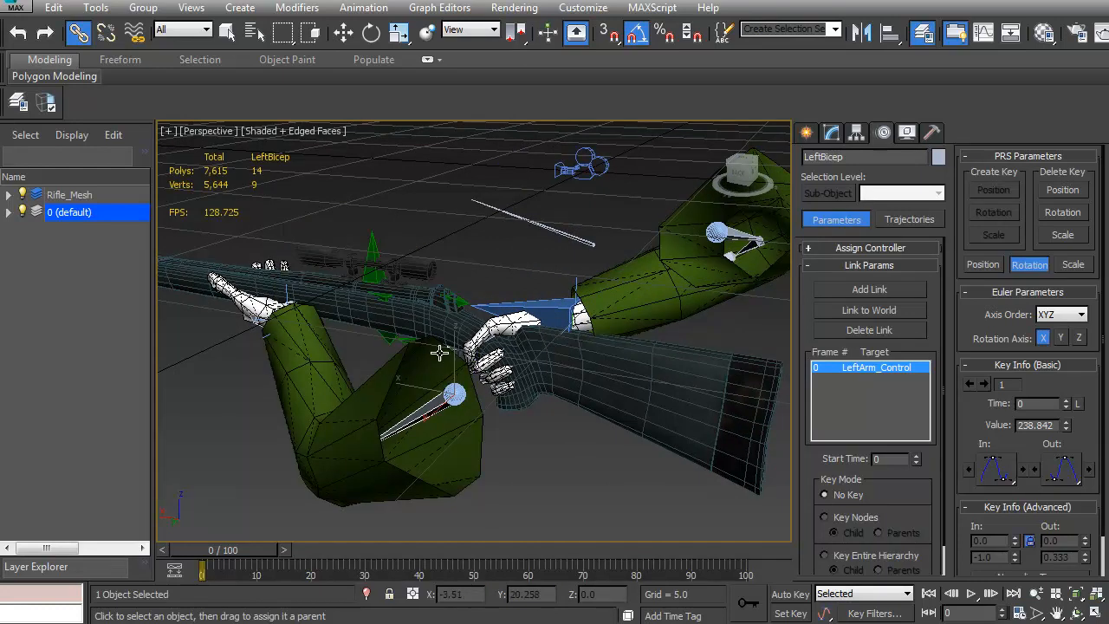
Test the left arm rig by moving LeftArm_Control slightly, and restore its position
{"action": "left_click", "coordinate": [457, 395]}
{"action": "key", "text": "w"}
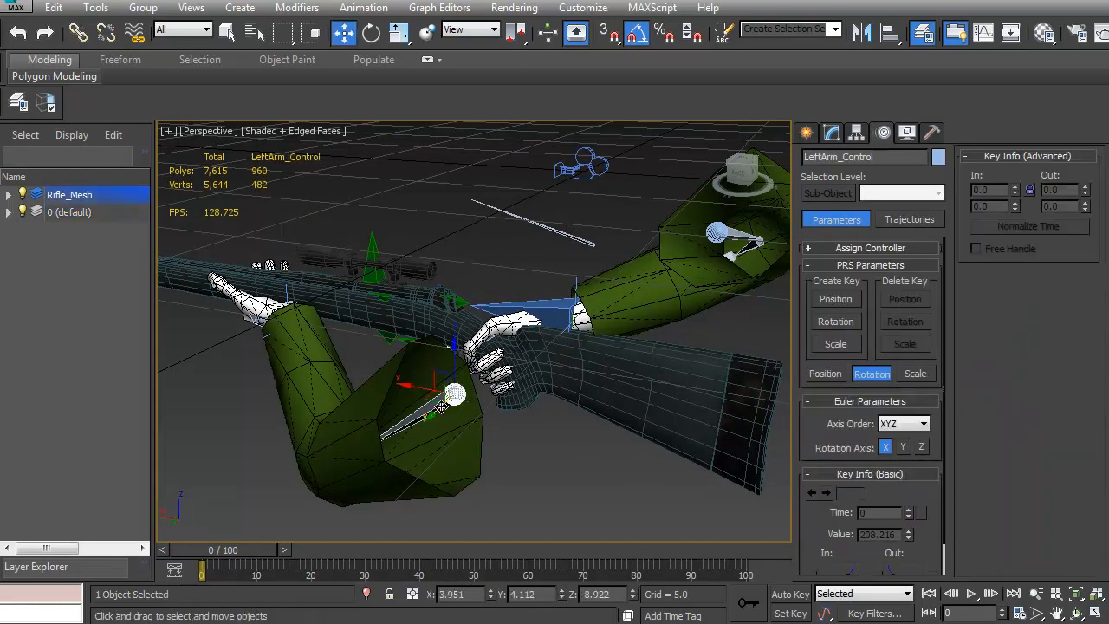
{"action": "mouse_move", "coordinate": [416, 390]}
{"action": "left_mouse_down"}
{"action": "mouse_move", "coordinate": [446, 374]}
{"action": "mouse_move", "coordinate": [399, 381]}
{"action": "mouse_move", "coordinate": [429, 390]}
{"action": "mouse_move", "coordinate": [417, 387]}
{"action": "left_mouse_up"}
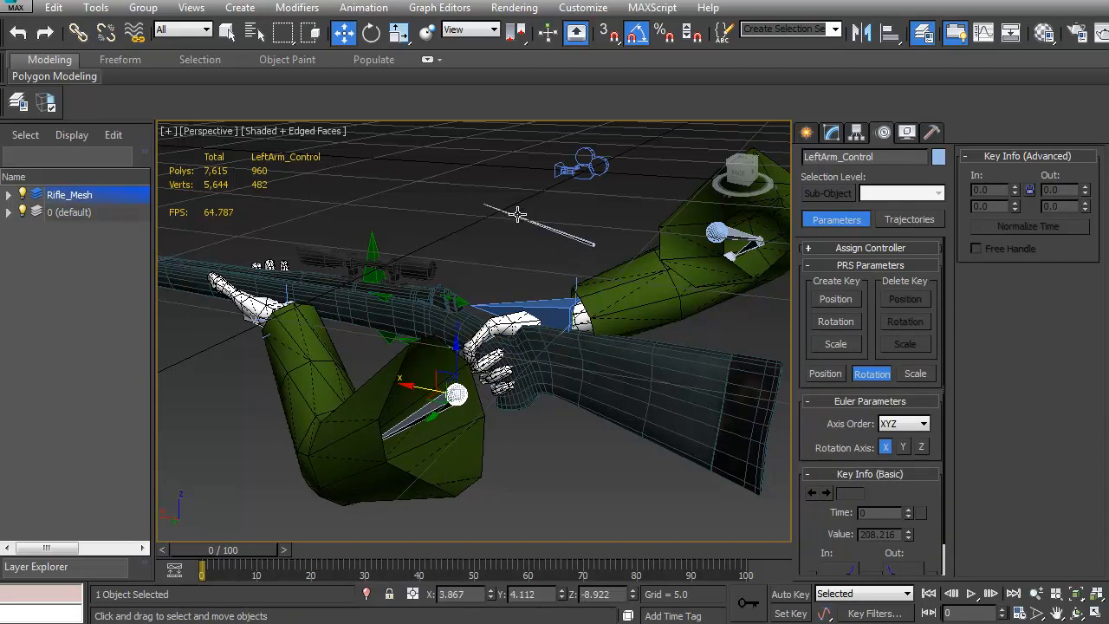
{"action": "mouse_move", "coordinate": [416, 391]}
{"action": "left_mouse_down"}
{"action": "mouse_move", "coordinate": [446, 384]}
{"action": "mouse_move", "coordinate": [426, 372]}
{"action": "mouse_move", "coordinate": [483, 397]}
{"action": "mouse_move", "coordinate": [382, 374]}
{"action": "mouse_move", "coordinate": [460, 385]}
{"action": "mouse_move", "coordinate": [416, 380]}
{"action": "left_mouse_up"}
{"action": "middle_click_drag", "start_coordinate": [510, 395], "coordinate": [512, 350], "text": "alt"}
{"action": "middle_click_drag", "start_coordinate": [450, 477], "coordinate": [417, 415]}
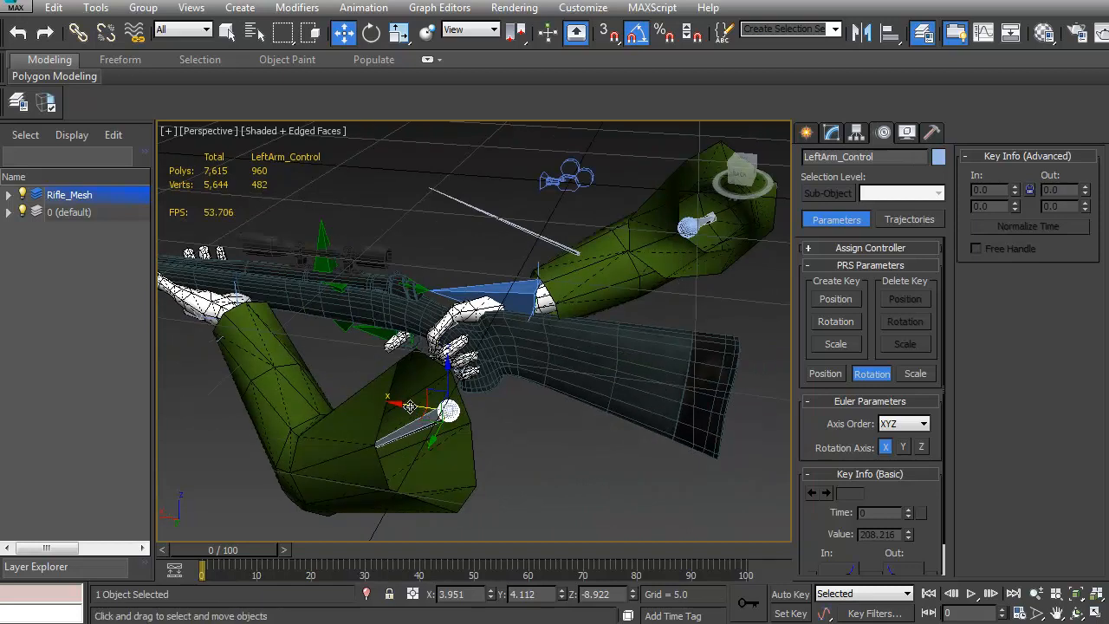
{"action": "middle_click_drag", "start_coordinate": [515, 343], "coordinate": [537, 364]}
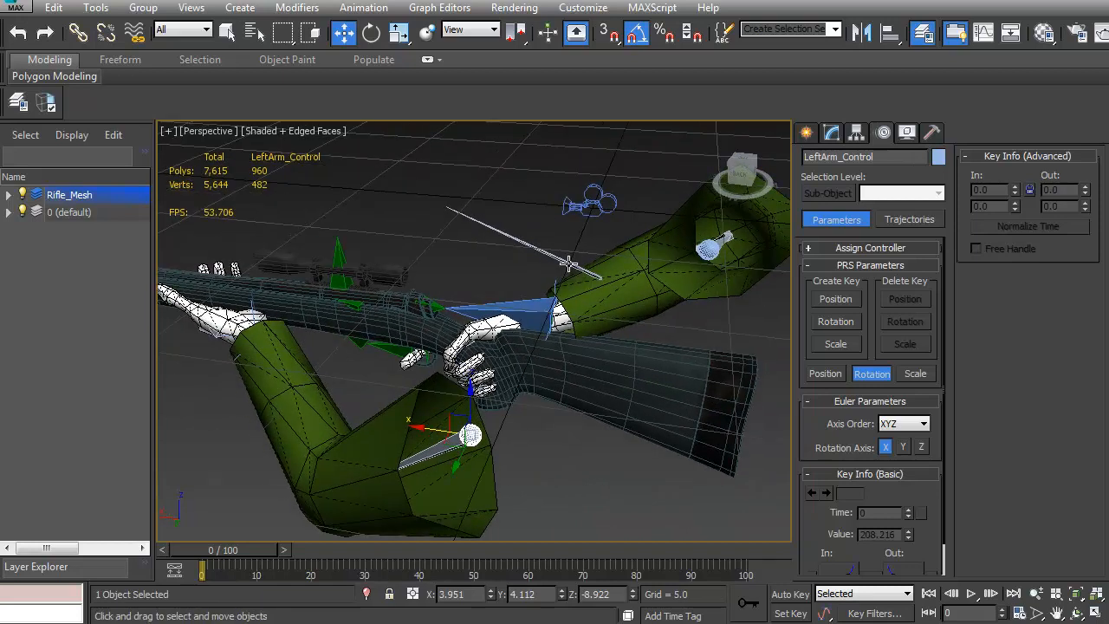
Move LeftArm_Control along X again while observing Root_Bone, and undo each move
{"action": "left_click", "coordinate": [569, 264]}
{"action": "left_click", "coordinate": [469, 432]}
{"action": "left_click_drag", "start_coordinate": [424, 431], "coordinate": [452, 445]}
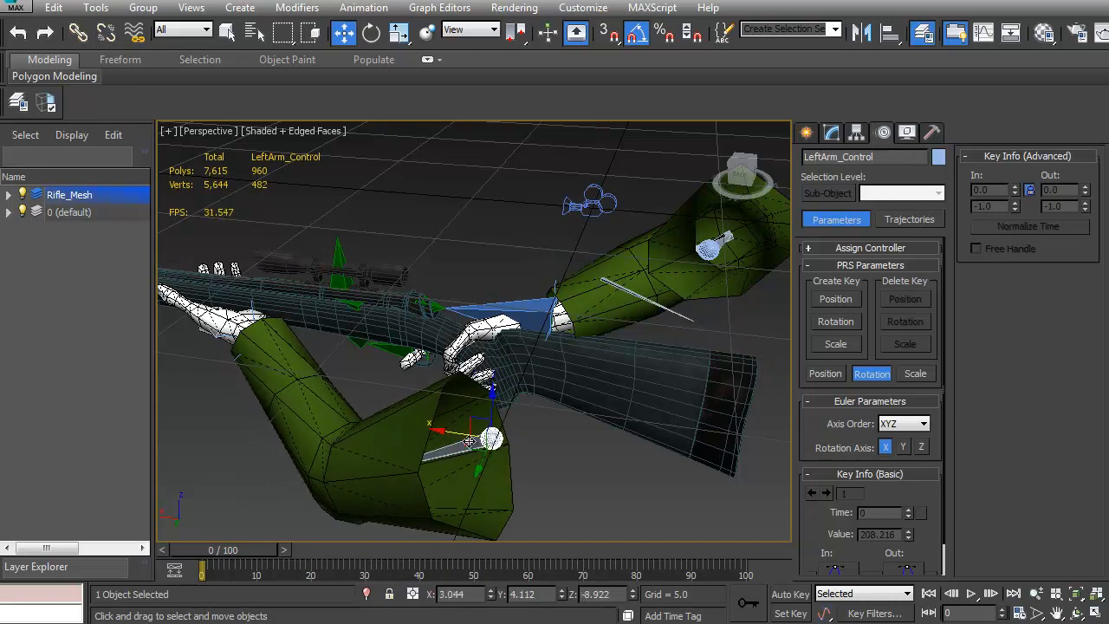
{"action": "key", "text": "ctrl+z"}
{"action": "middle_click_drag", "start_coordinate": [513, 455], "coordinate": [468, 463], "text": "alt"}
{"action": "mouse_move", "coordinate": [444, 468]}
{"action": "left_mouse_down"}
{"action": "mouse_move", "coordinate": [461, 449]}
{"action": "mouse_move", "coordinate": [438, 486]}
{"action": "mouse_move", "coordinate": [444, 469]}
{"action": "mouse_move", "coordinate": [425, 483]}
{"action": "mouse_move", "coordinate": [460, 463]}
{"action": "left_mouse_up"}
{"action": "key", "text": "ctrl+z"}
Unlink the RightBicep bone from its parent and add a link constraint from it to RightArm_Control
{"action": "middle_click_drag", "start_coordinate": [460, 463], "coordinate": [594, 347], "text": "alt"}
{"action": "left_click", "coordinate": [589, 338]}
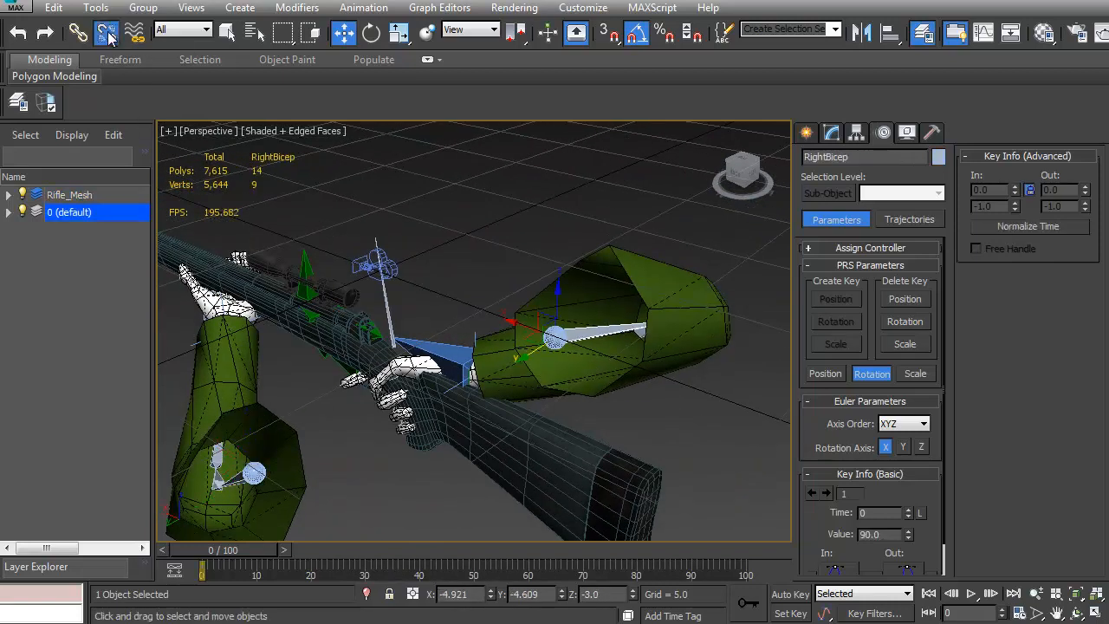
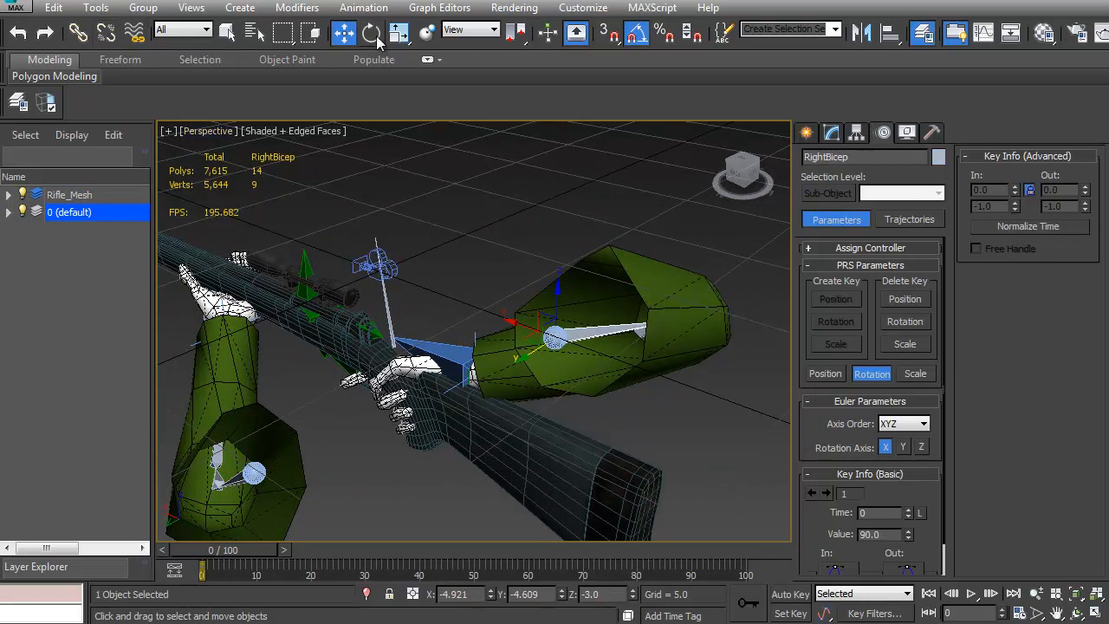
{"action": "left_click", "coordinate": [386, 8]}
{"action": "mouse_move", "coordinate": [409, 103]}
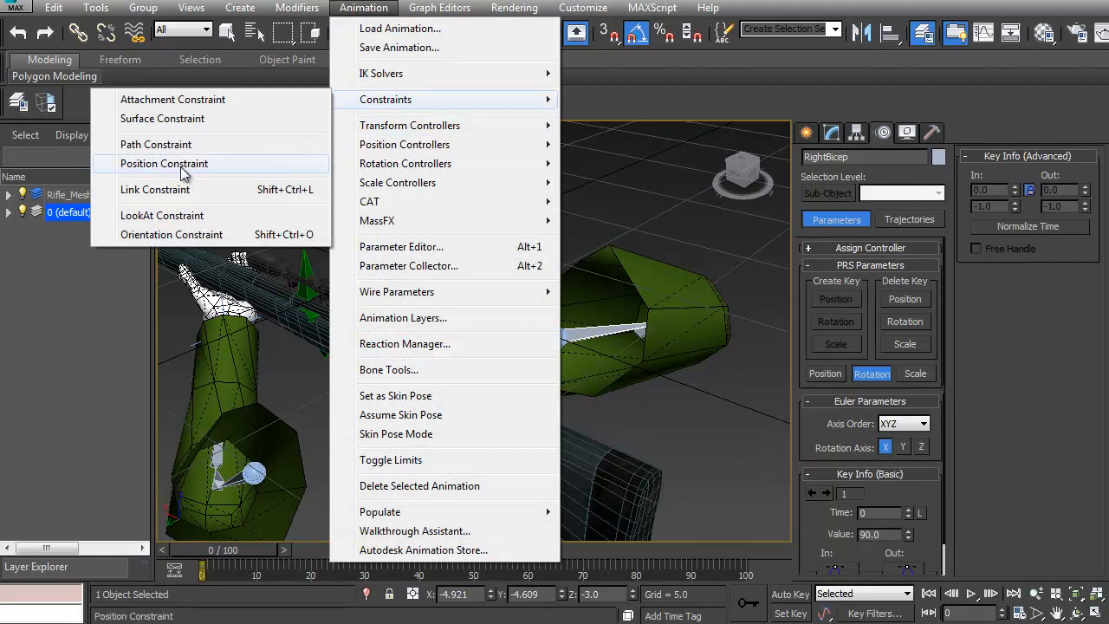
{"action": "left_click", "coordinate": [156, 190]}
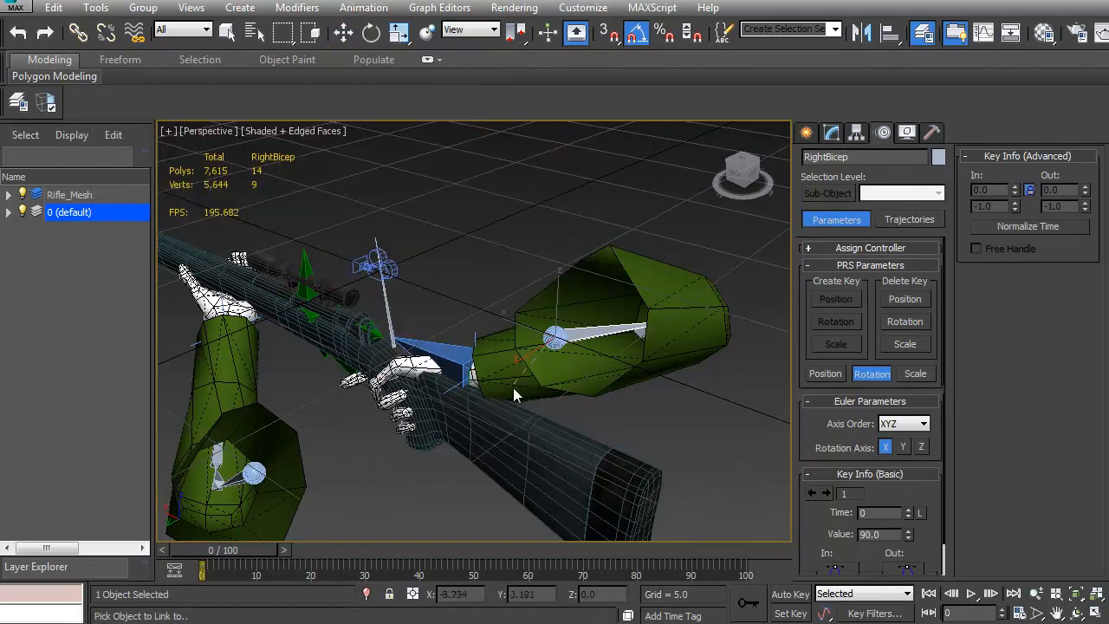
{"action": "left_click", "coordinate": [553, 337]}
Link the RightBicep bone to Root_Bone as its parent
{"action": "left_click", "coordinate": [78, 32]}
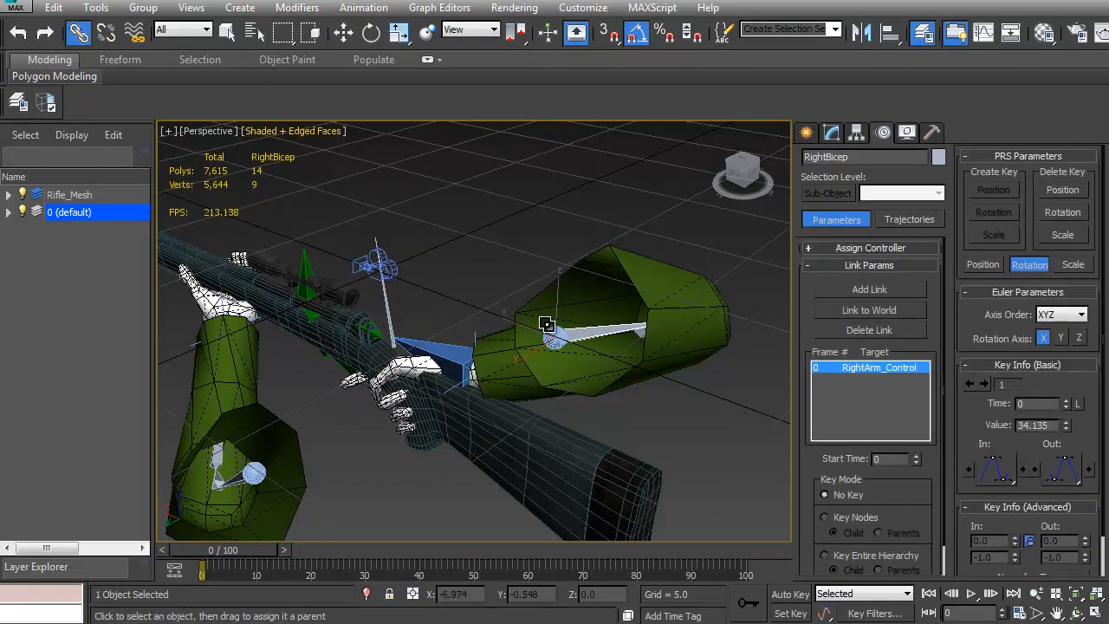
{"action": "left_click_drag", "start_coordinate": [589, 328], "coordinate": [461, 295]}
{"action": "left_click_drag", "start_coordinate": [478, 225], "coordinate": [555, 321]}
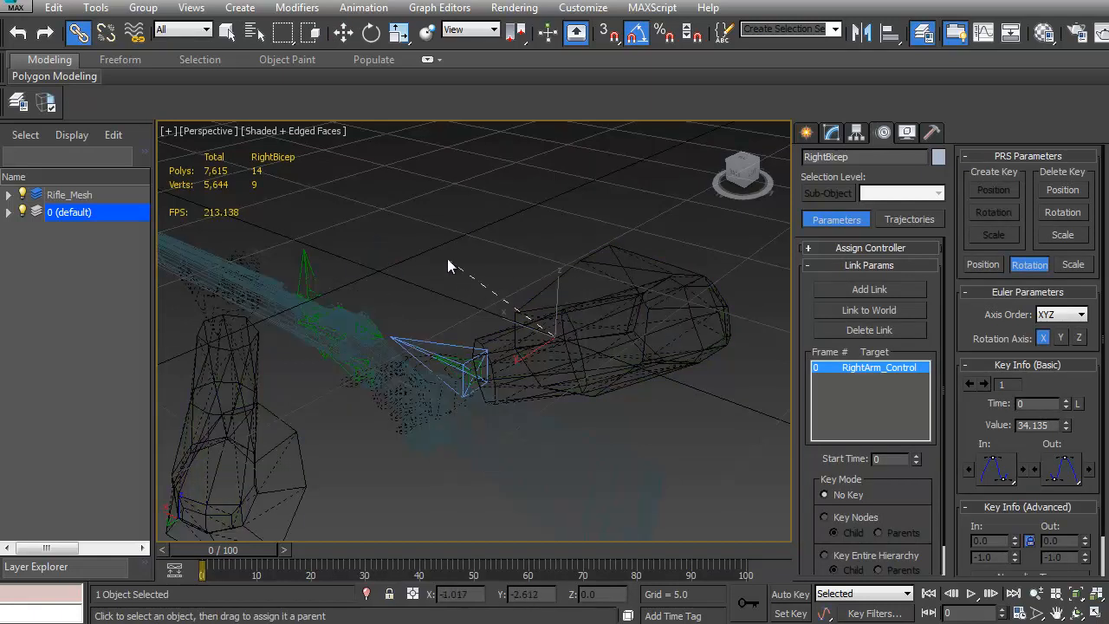
{"action": "left_click_drag", "start_coordinate": [387, 290], "coordinate": [387, 290]}
Test the right arm rig with trial moves of Root_Bone and RightArm_Control
{"action": "middle_click_drag", "start_coordinate": [451, 323], "coordinate": [395, 310], "text": "alt"}
{"action": "key", "text": "w"}
{"action": "left_click", "coordinate": [401, 298]}
{"action": "mouse_move", "coordinate": [401, 295]}
{"action": "left_mouse_down"}
{"action": "mouse_move", "coordinate": [401, 286]}
{"action": "mouse_move", "coordinate": [405, 345]}
{"action": "mouse_move", "coordinate": [407, 222]}
{"action": "mouse_move", "coordinate": [408, 286]}
{"action": "left_mouse_up"}
{"action": "left_click", "coordinate": [563, 316]}
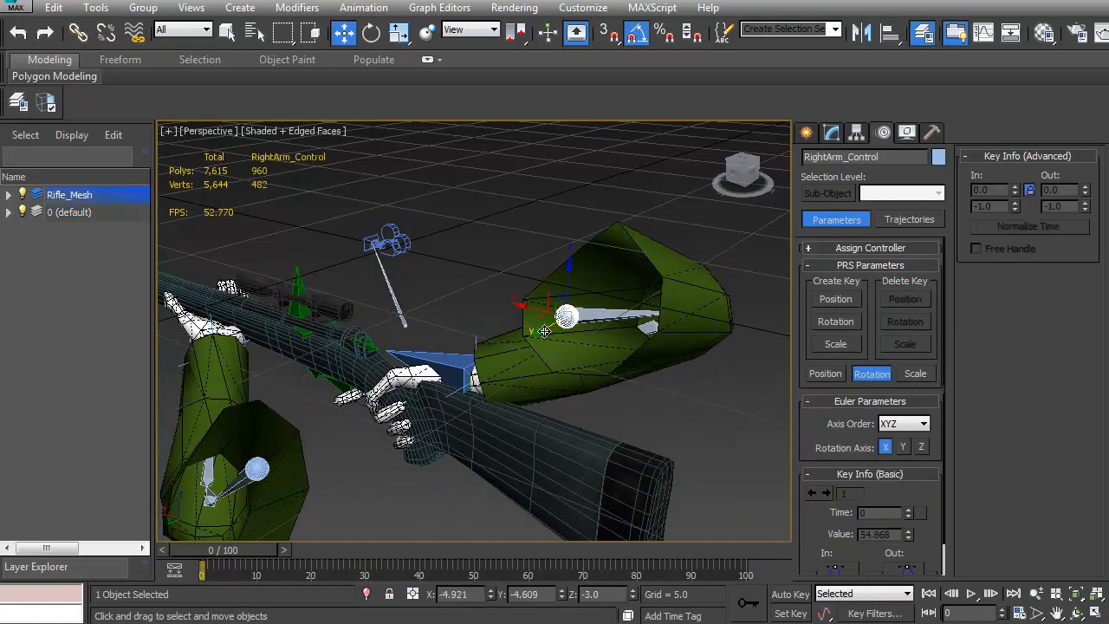
{"action": "middle_click_drag", "start_coordinate": [544, 321], "coordinate": [578, 281]}
{"action": "left_click_drag", "start_coordinate": [609, 241], "coordinate": [607, 271]}
{"action": "middle_click_drag", "start_coordinate": [607, 272], "coordinate": [488, 284], "text": "alt"}
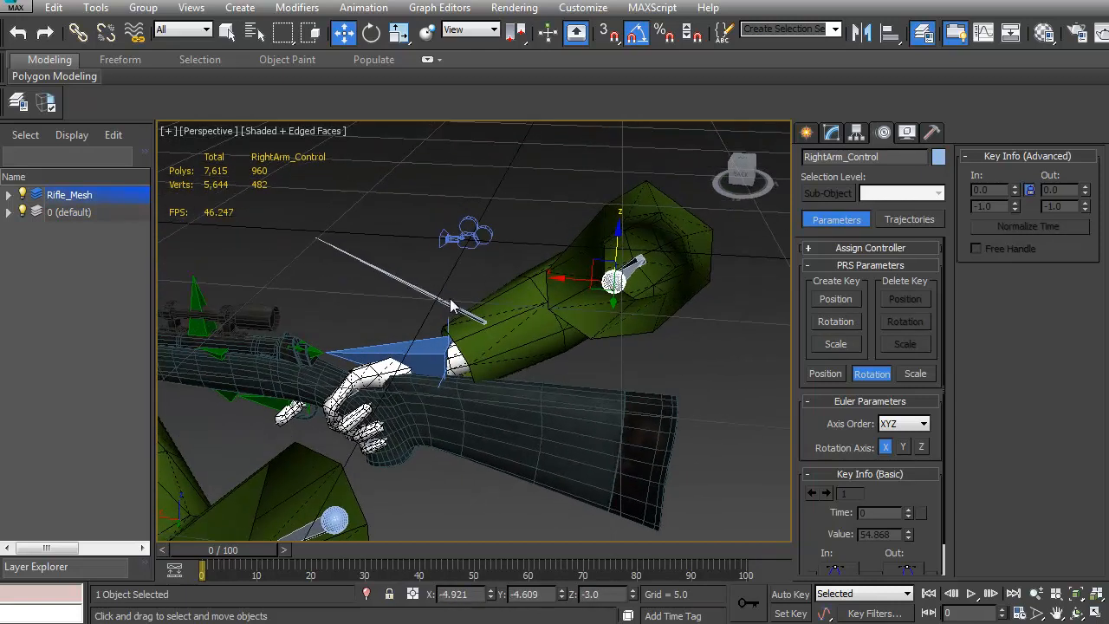
{"action": "left_click_drag", "start_coordinate": [619, 244], "coordinate": [440, 314]}
{"action": "middle_click_drag", "start_coordinate": [440, 314], "coordinate": [563, 363]}
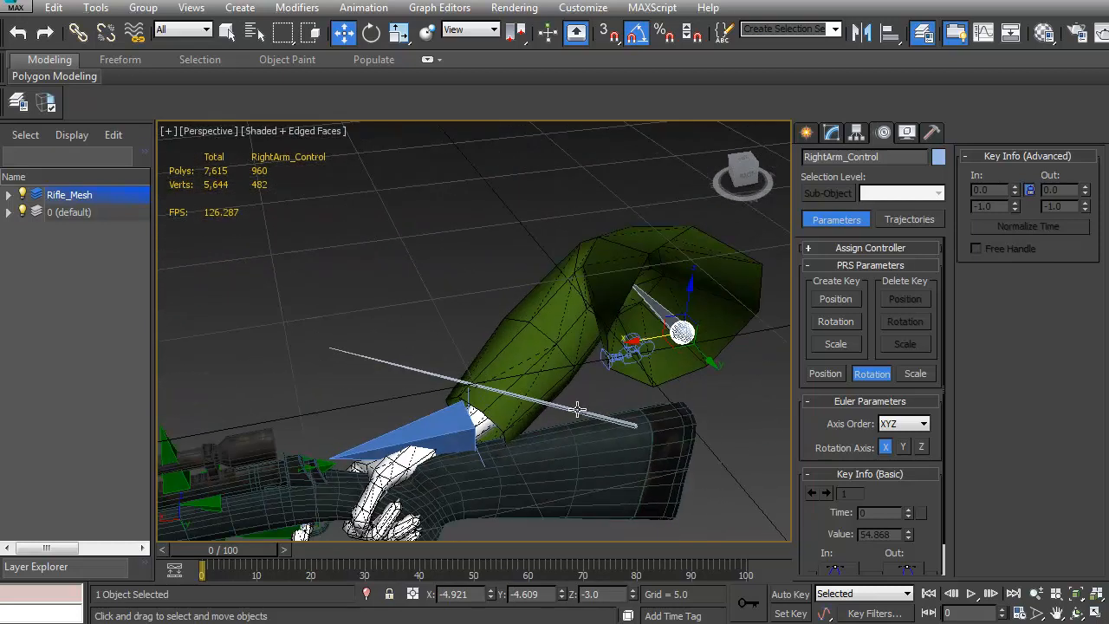
Select Root_Bone and examine its end near the right wrist with the Scale tool active
{"action": "middle_click_drag", "start_coordinate": [571, 409], "coordinate": [485, 333], "text": "alt"}
{"action": "left_click", "coordinate": [504, 331]}
{"action": "scroll", "coordinate": [517, 337], "scroll_direction": "up", "scroll_amount": 5}
{"action": "middle_click_drag", "start_coordinate": [596, 307], "coordinate": [448, 548]}
{"action": "key", "text": "e"}
{"action": "key", "text": "r"}
{"action": "middle_click_drag", "start_coordinate": [596, 406], "coordinate": [554, 407], "text": "alt"}
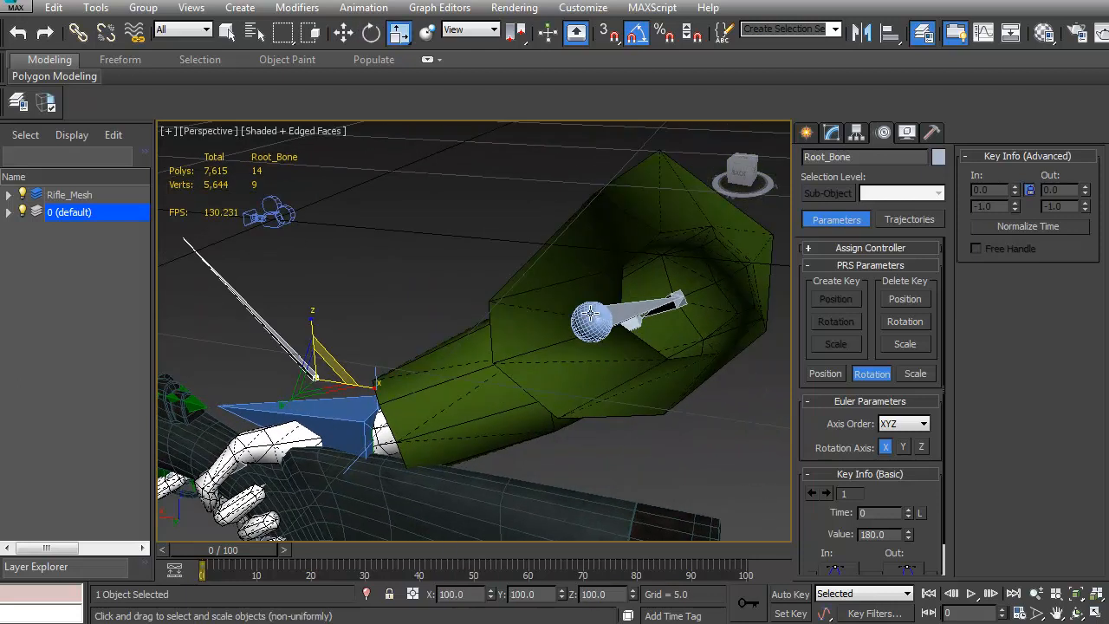
Try moving RightArm_Control, reselect Root_Bone to compare, and undo the last changes
{"action": "left_click", "coordinate": [594, 319]}
{"action": "key", "text": "w"}
{"action": "left_click_drag", "start_coordinate": [562, 321], "coordinate": [468, 312]}
{"action": "middle_click_drag", "start_coordinate": [468, 312], "coordinate": [459, 374], "text": "alt"}
{"action": "left_click", "coordinate": [396, 365]}
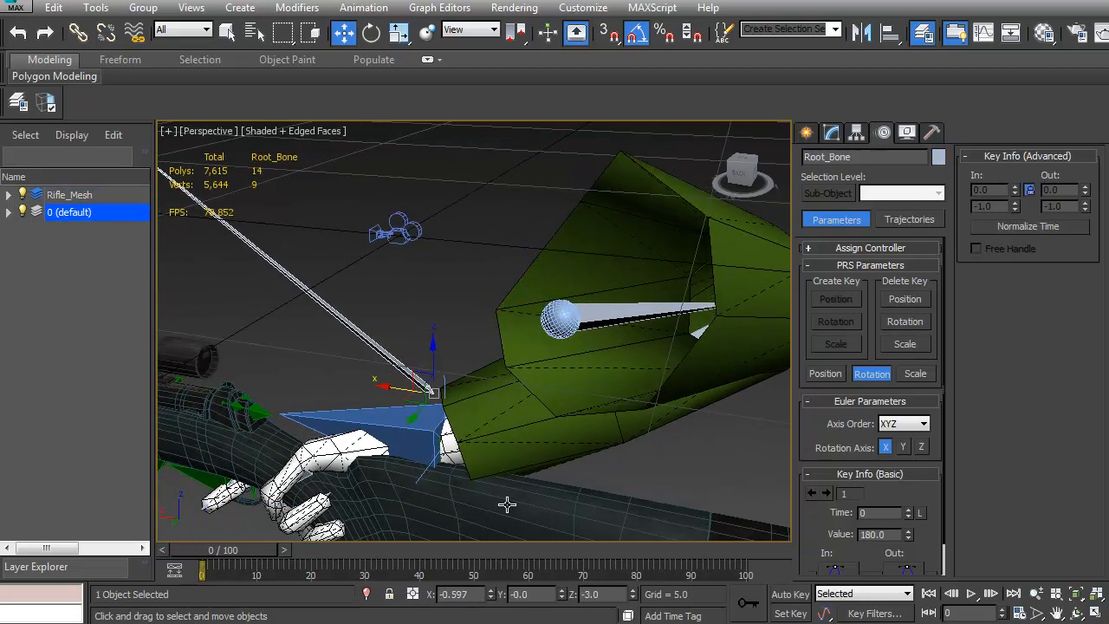
{"action": "key", "text": "r"}
{"action": "middle_click_drag", "start_coordinate": [388, 418], "coordinate": [564, 392], "text": "alt"}
{"action": "key", "text": "ctrl+z"}
{"action": "key", "text": "ctrl+z"}
Move RightArm_Control around to test the right arm's motion, leaving it at about X -3.22
{"action": "scroll", "coordinate": [523, 412], "scroll_direction": "down", "scroll_amount": 6}
{"action": "scroll", "coordinate": [503, 394], "scroll_direction": "up", "scroll_amount": 3}
{"action": "scroll", "coordinate": [606, 410], "scroll_direction": "up", "scroll_amount": 5}
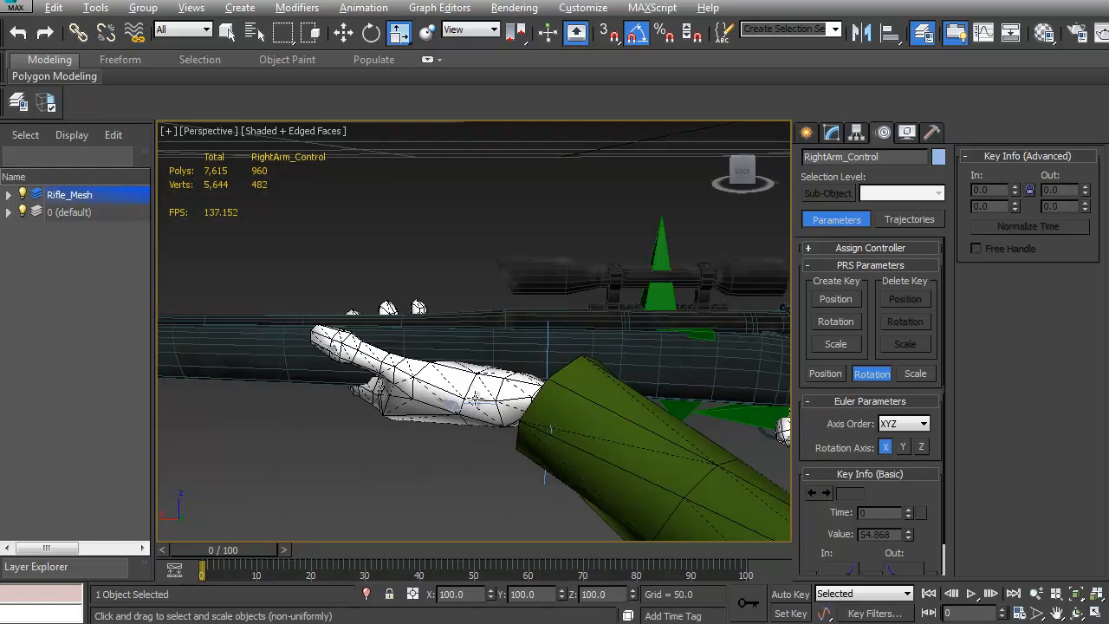
{"action": "key", "text": "z"}
{"action": "middle_click_drag", "start_coordinate": [497, 388], "coordinate": [401, 328], "text": "alt"}
{"action": "scroll", "coordinate": [517, 381], "scroll_direction": "down", "scroll_amount": 6}
{"action": "scroll", "coordinate": [434, 360], "scroll_direction": "down", "scroll_amount": 3}
{"action": "key", "text": "w"}
{"action": "left_click_drag", "start_coordinate": [447, 302], "coordinate": [372, 433]}
{"action": "middle_click_drag", "start_coordinate": [372, 433], "coordinate": [414, 403], "text": "alt"}
{"action": "left_click_drag", "start_coordinate": [389, 320], "coordinate": [293, 325]}
{"action": "left_click_drag", "start_coordinate": [264, 279], "coordinate": [362, 287]}
{"action": "middle_click_drag", "start_coordinate": [361, 287], "coordinate": [482, 294], "text": "alt"}
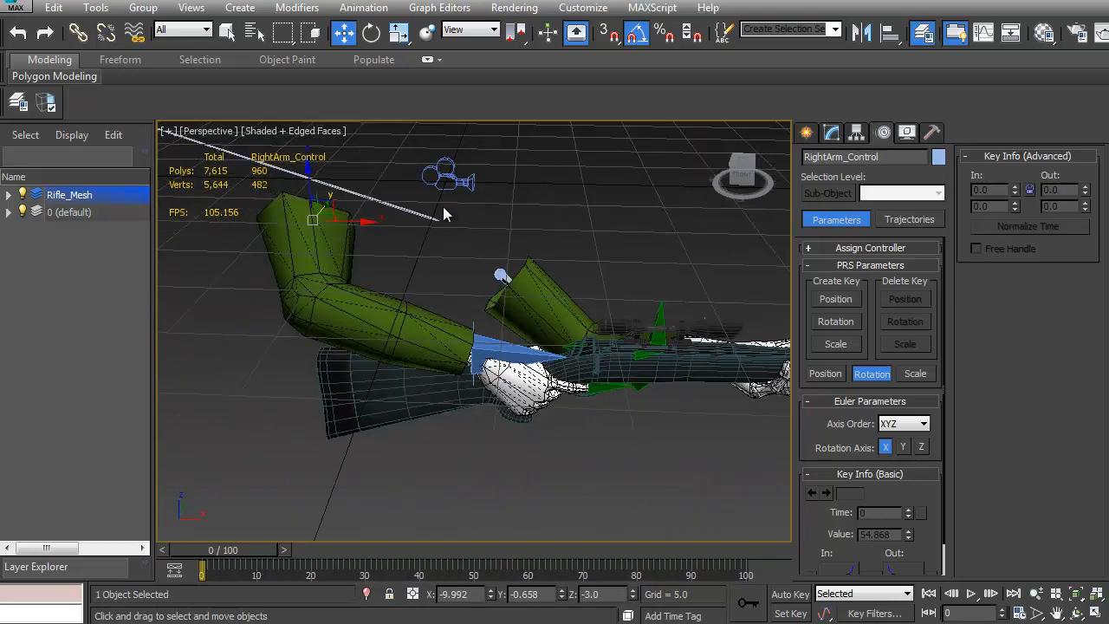
{"action": "middle_click_drag", "start_coordinate": [445, 181], "coordinate": [465, 364], "text": "alt"}
{"action": "scroll", "coordinate": [454, 332], "scroll_direction": "up", "scroll_amount": 3}
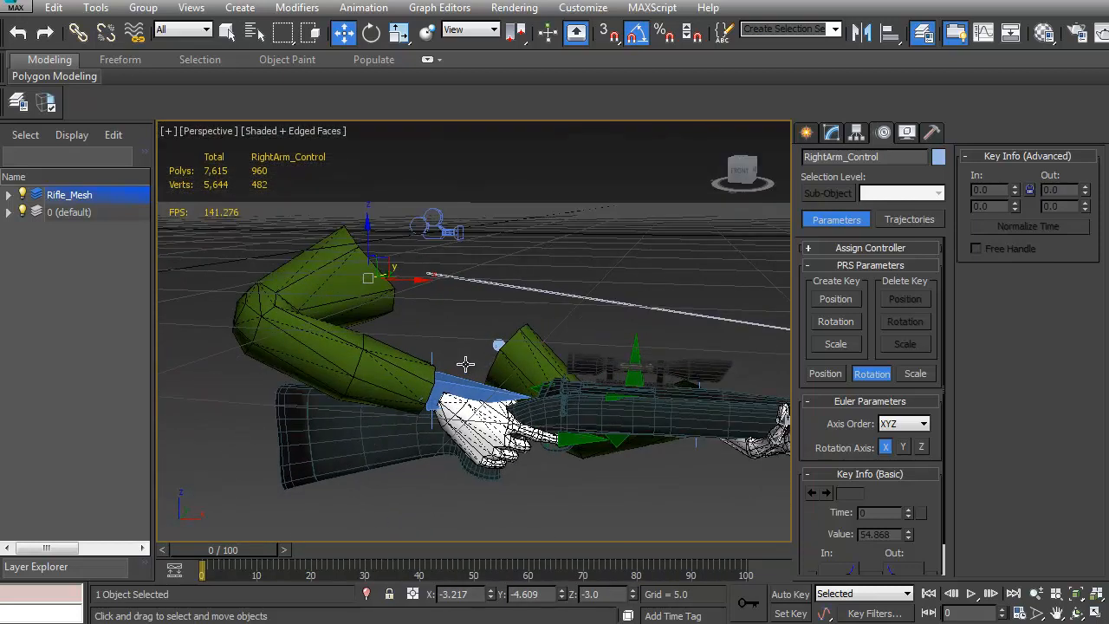
Choose the layout with two side-by-side viewports in the viewport configuration
{"action": "middle_click_drag", "start_coordinate": [541, 418], "coordinate": [409, 389], "text": "alt"}
{"action": "middle_click_drag", "start_coordinate": [461, 273], "coordinate": [456, 358], "text": "alt"}
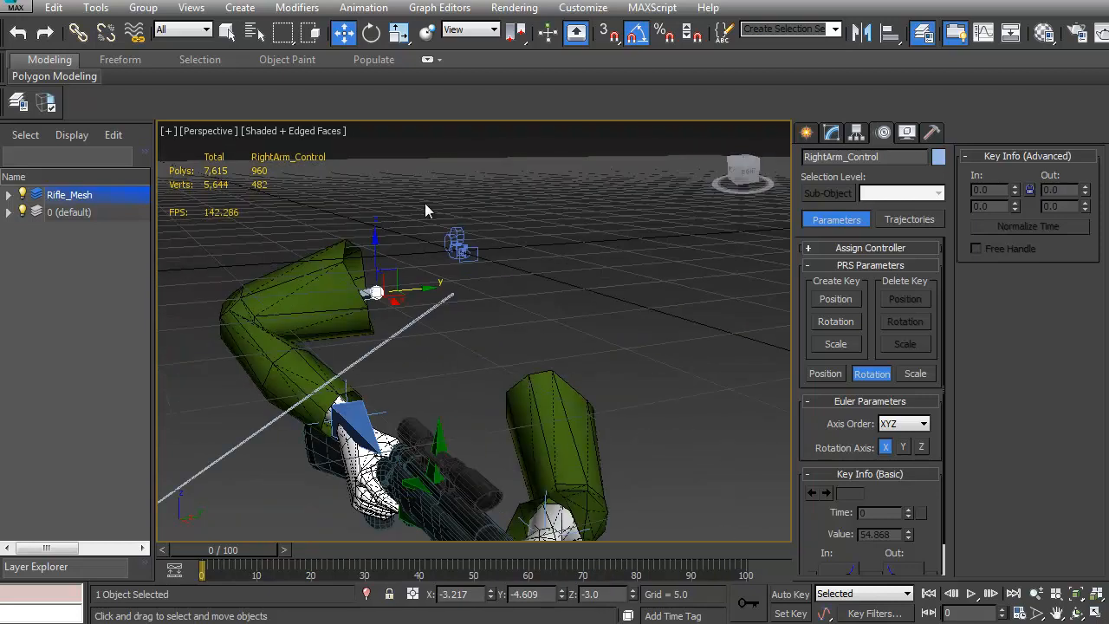
{"action": "key", "text": "alt+w"}
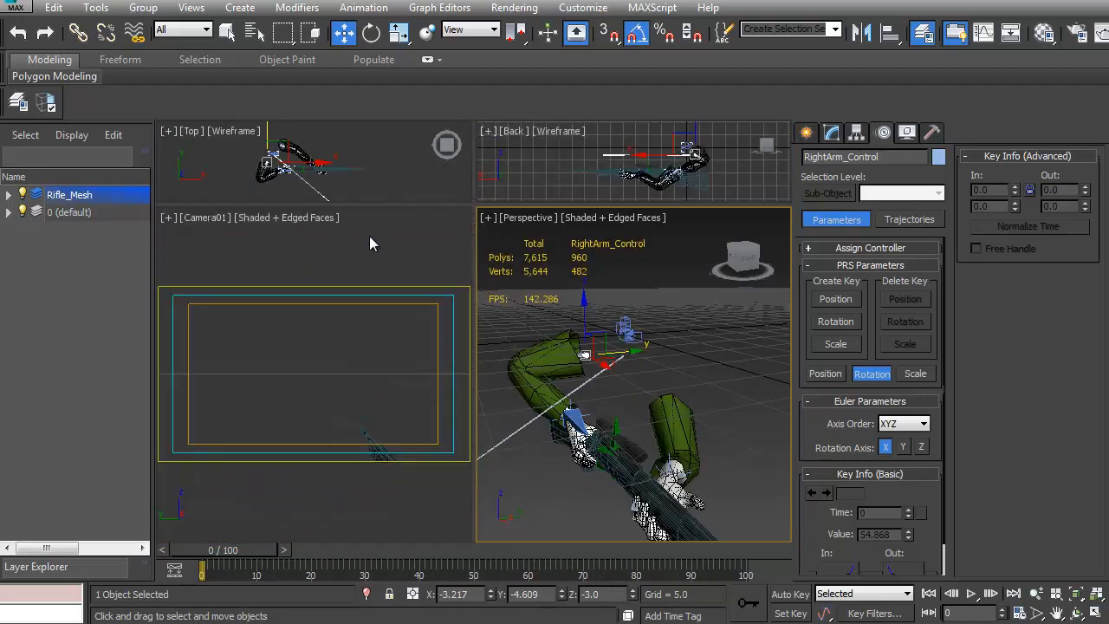
{"action": "left_click", "coordinate": [1095, 613]}
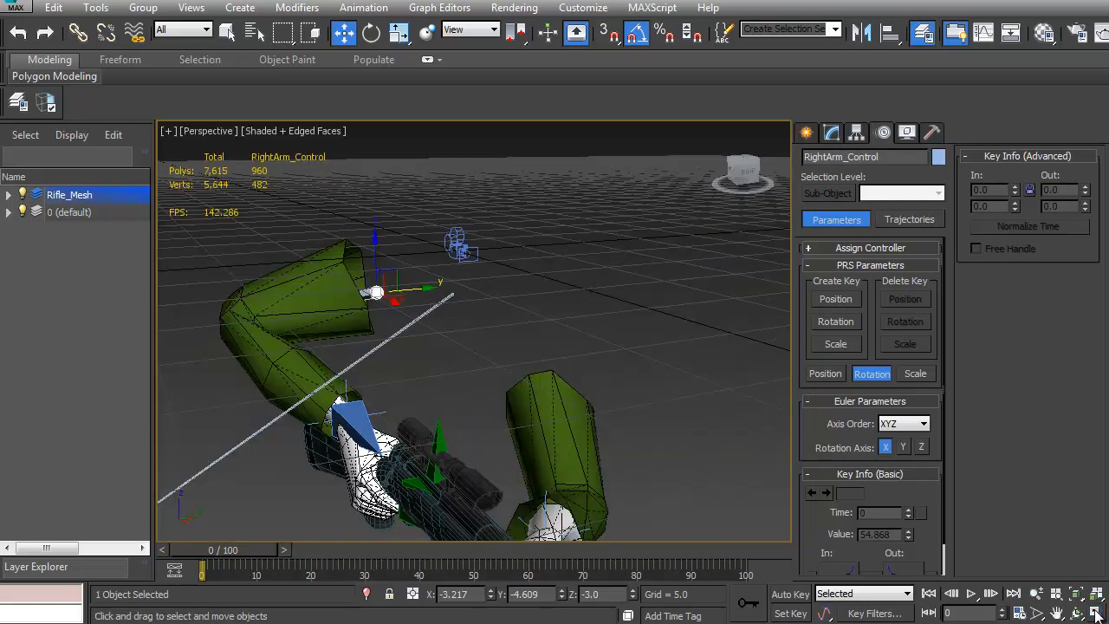
{"action": "left_click", "coordinate": [1096, 614]}
{"action": "right_click", "coordinate": [1095, 614]}
{"action": "left_click", "coordinate": [652, 117]}
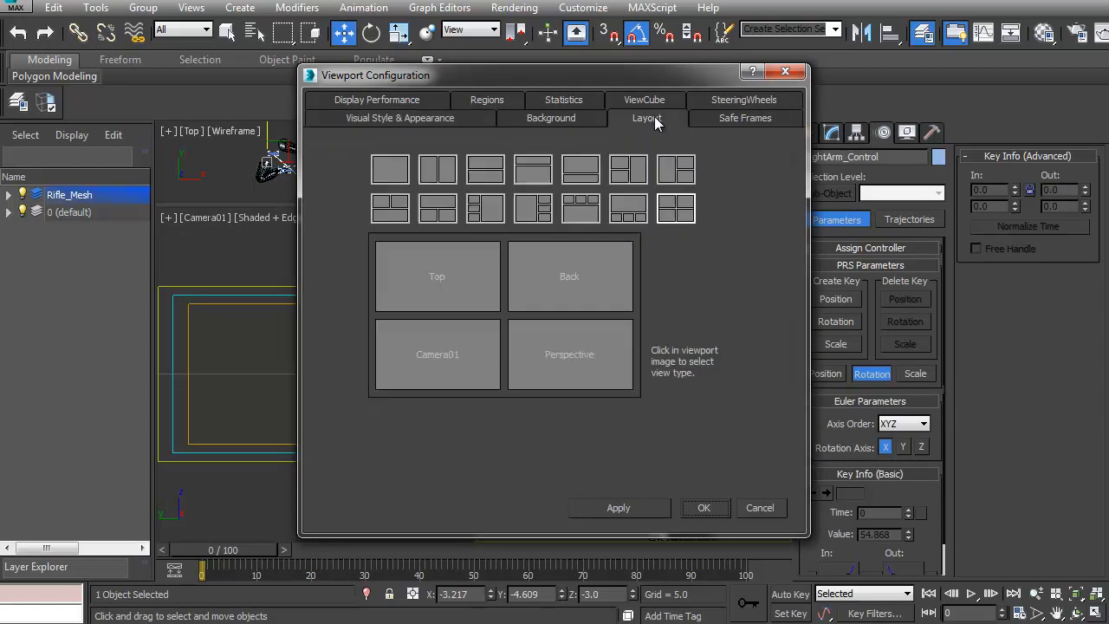
{"action": "left_click", "coordinate": [444, 173]}
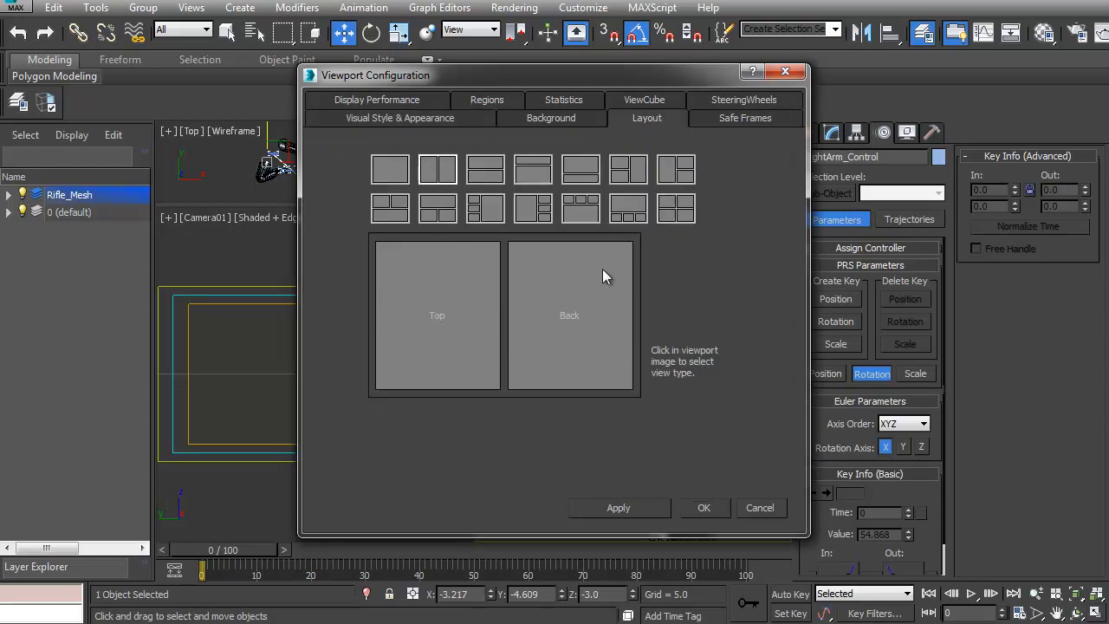
Assign Camera01 to the first pane and Perspective to the second pane of the two-viewport layout and apply it
{"action": "left_click", "coordinate": [448, 312]}
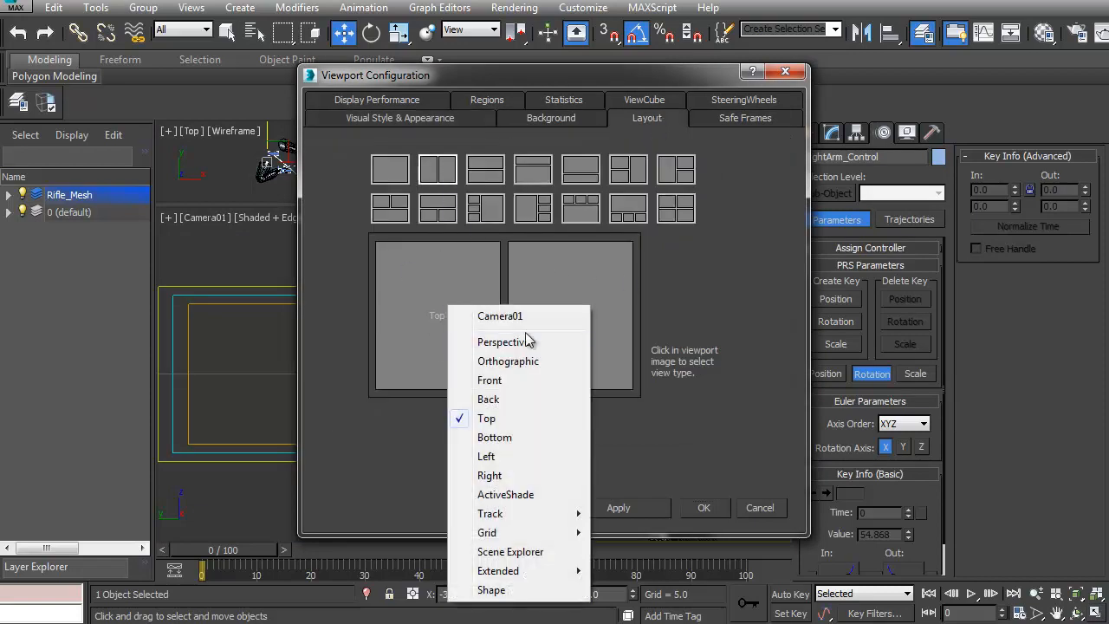
{"action": "left_click", "coordinate": [520, 318]}
{"action": "left_click", "coordinate": [565, 296]}
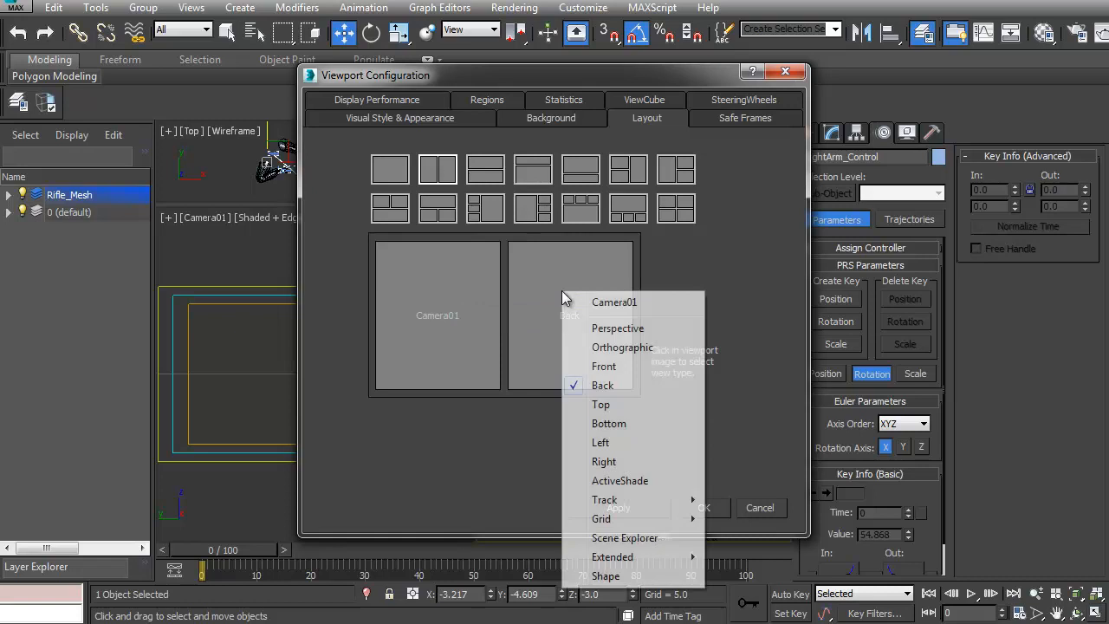
{"action": "left_click", "coordinate": [618, 329]}
{"action": "left_click", "coordinate": [712, 507]}
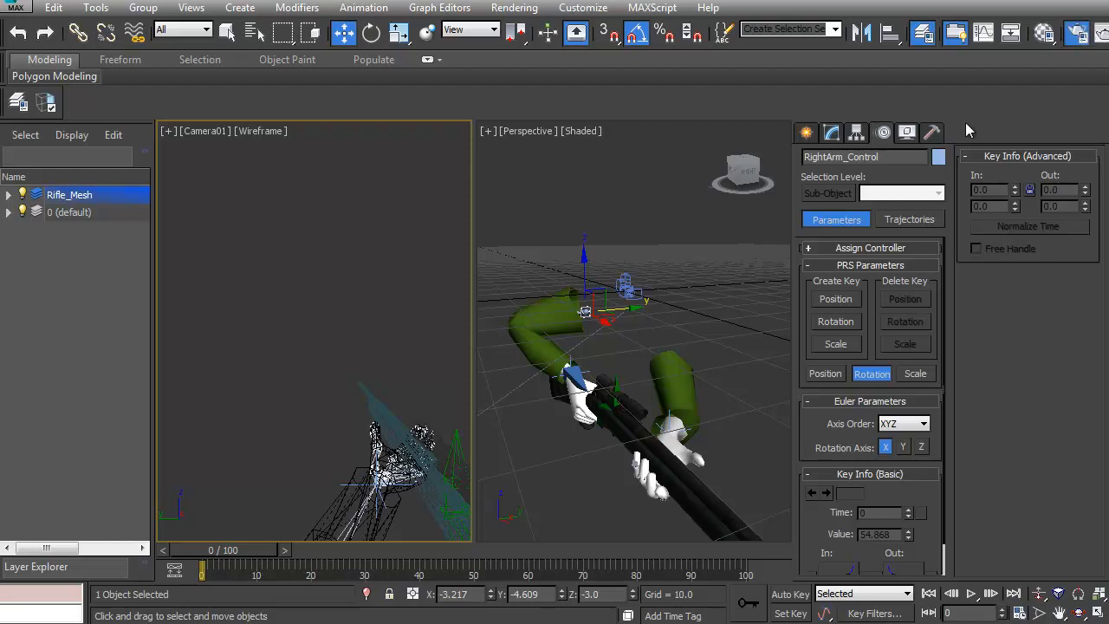
Check the render output width and height in Render Setup and close it without changes
{"action": "left_click", "coordinate": [1077, 34]}
{"action": "left_click_drag", "start_coordinate": [671, 7], "coordinate": [513, 75]}
{"action": "left_click_drag", "start_coordinate": [467, 358], "coordinate": [408, 355]}
{"action": "left_click_drag", "start_coordinate": [469, 377], "coordinate": [368, 364]}
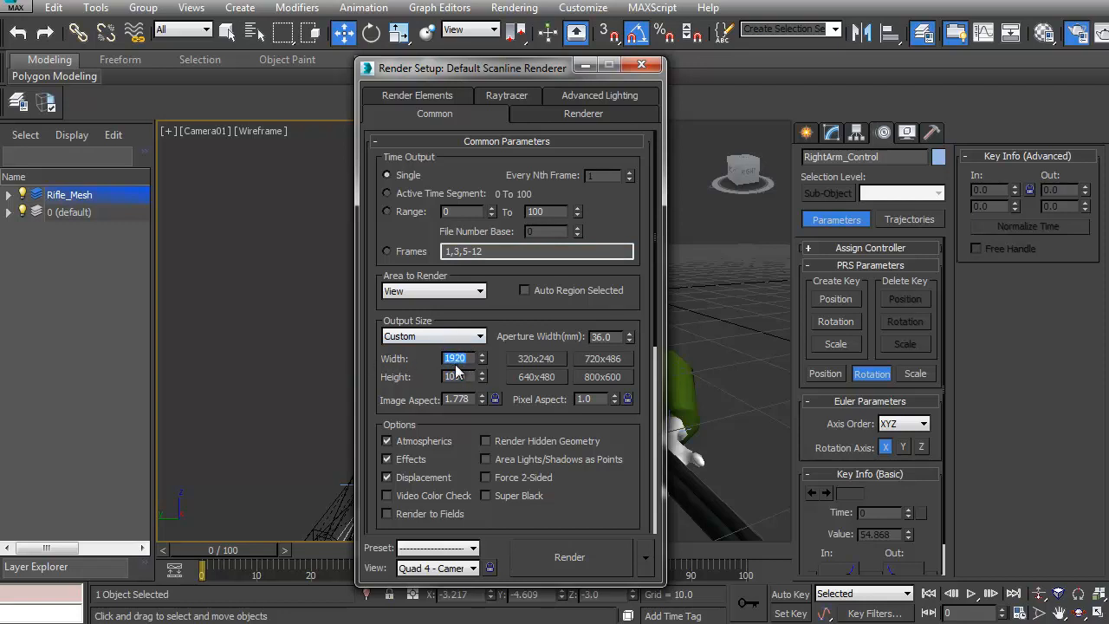
{"action": "left_click", "coordinate": [643, 65]}
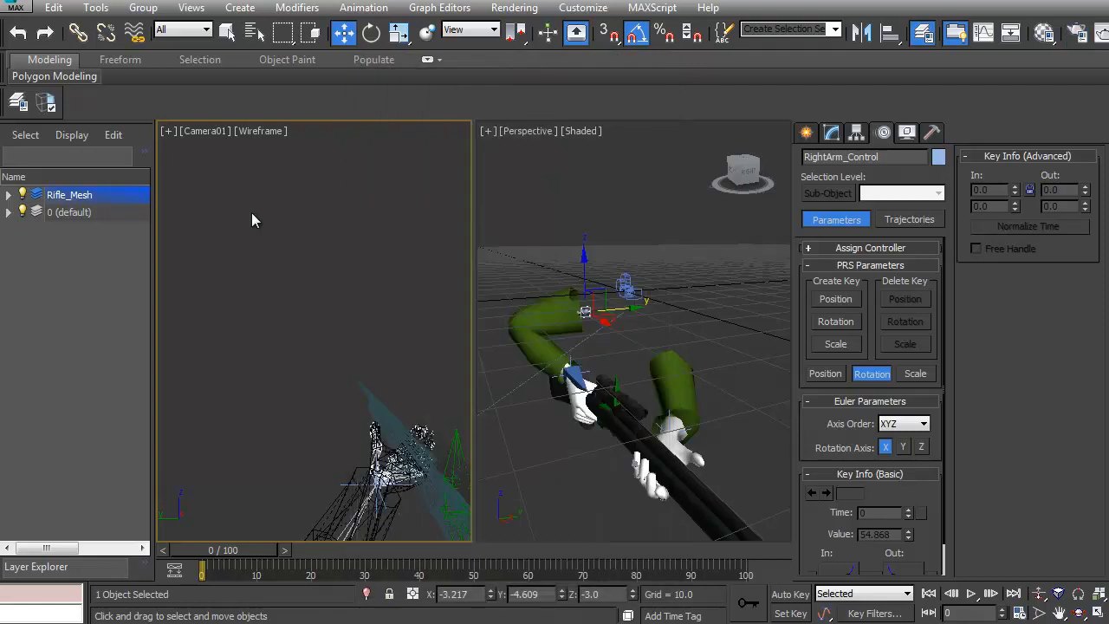
Show safe frames in the Camera01 viewport
{"action": "left_click", "coordinate": [252, 130]}
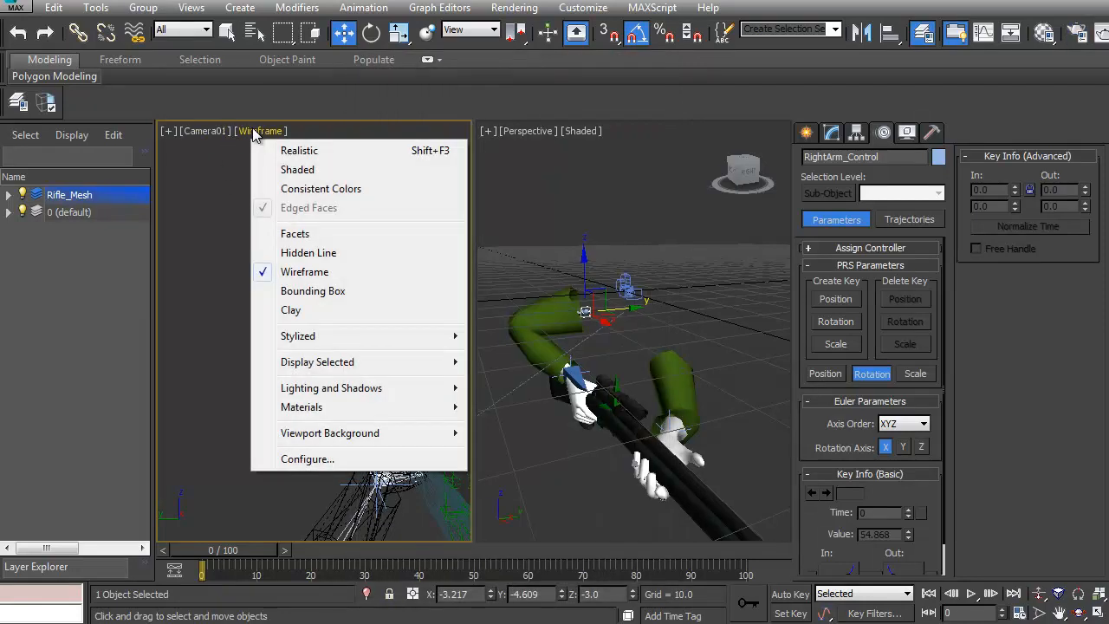
{"action": "left_click", "coordinate": [209, 131]}
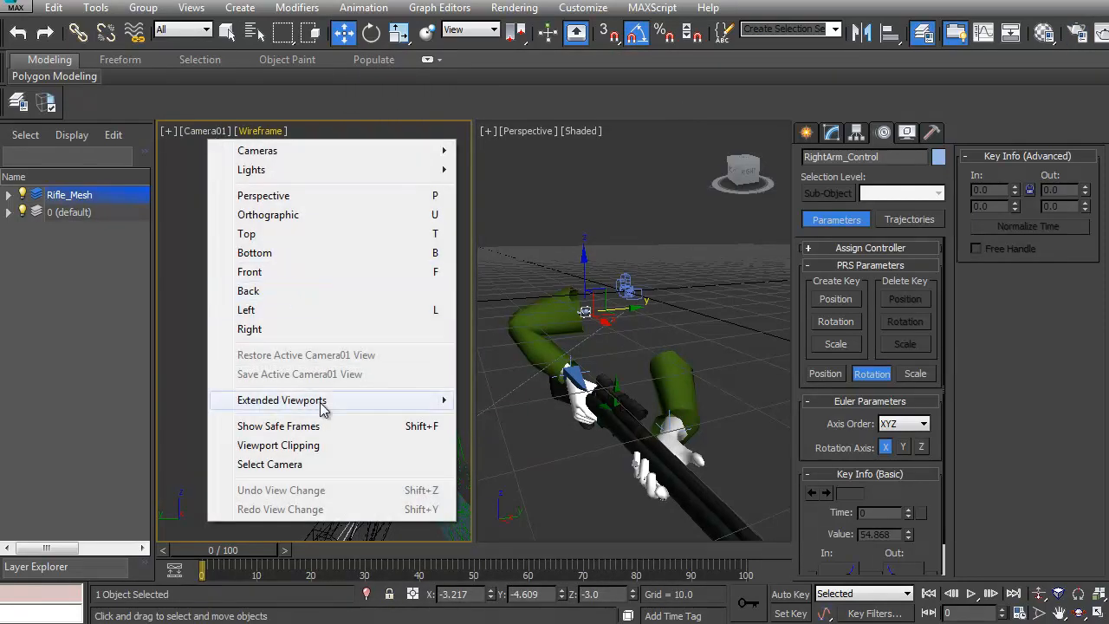
{"action": "left_click", "coordinate": [431, 427]}
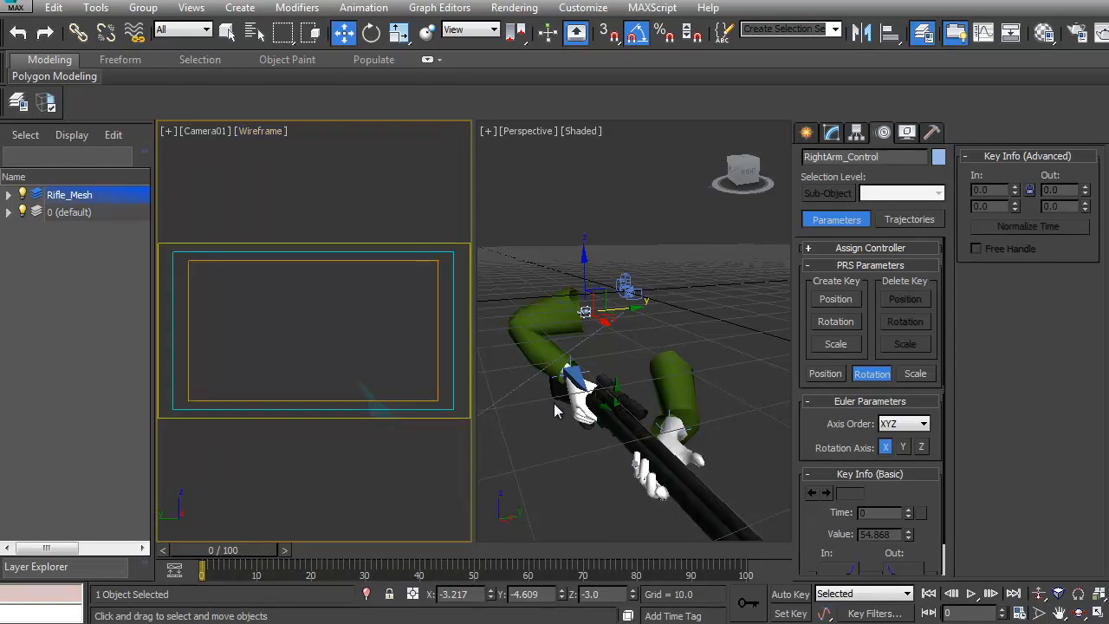
Select b_WeaponSocket at the right wrist in the Perspective viewport with the Move tool active
{"action": "left_click_drag", "start_coordinate": [243, 553], "coordinate": [217, 551]}
{"action": "key", "text": "w"}
{"action": "left_click", "coordinate": [588, 385]}
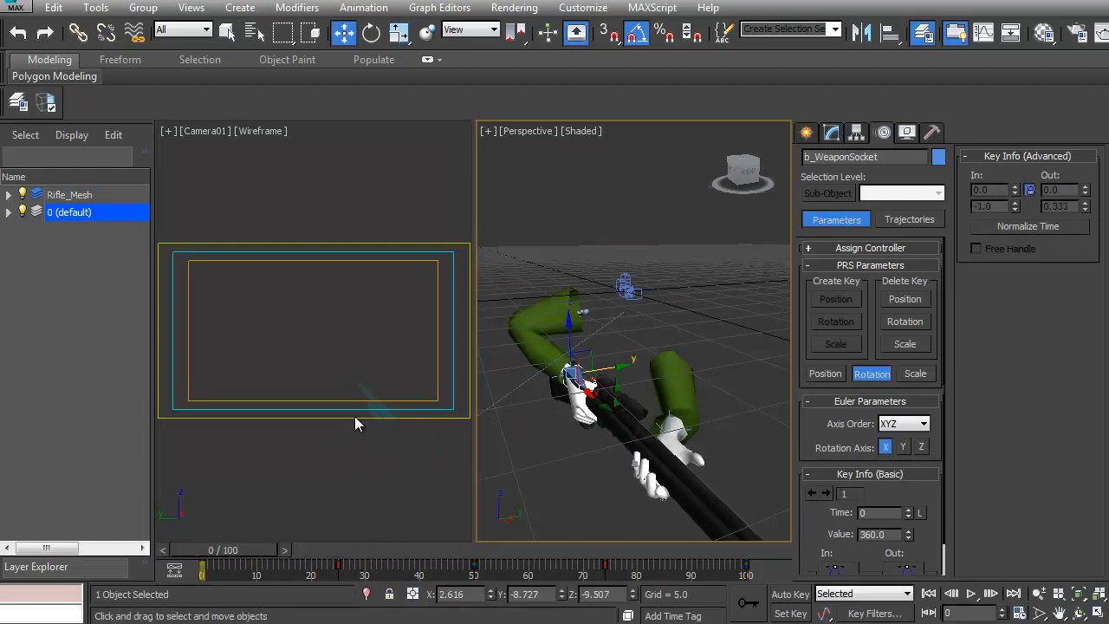
Switch the Camera01 viewport's display from Wireframe to Realistic without edged faces
{"action": "middle_click_drag", "start_coordinate": [373, 411], "coordinate": [376, 410]}
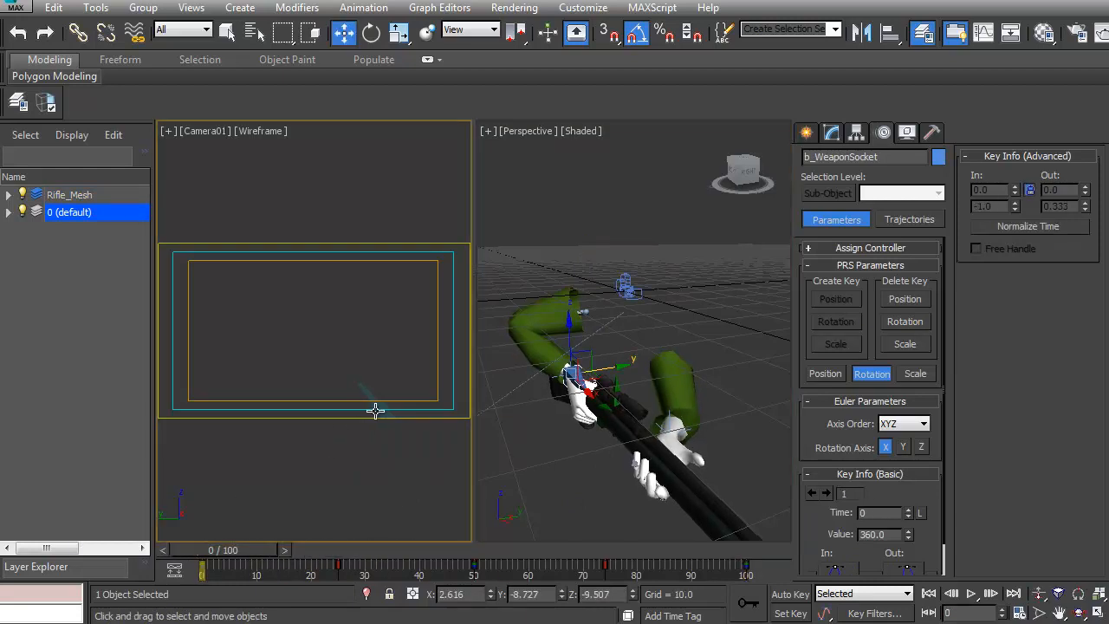
{"action": "key", "text": "F3"}
{"action": "key", "text": "F3"}
{"action": "key", "text": "F3"}
{"action": "key", "text": "F4"}
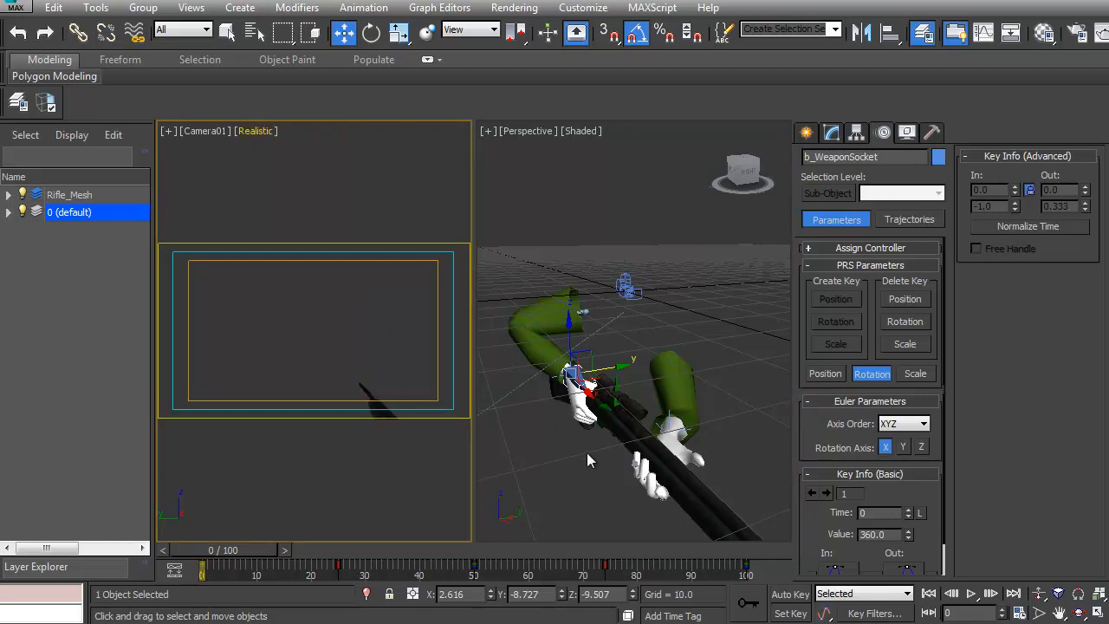
Move b_WeaponSocket up to about Z -4.84 and inspect both hands on the rifle from several angles
{"action": "middle_click_drag", "start_coordinate": [592, 422], "coordinate": [659, 435], "text": "alt"}
{"action": "scroll", "coordinate": [624, 409], "scroll_direction": "up", "scroll_amount": 5}
{"action": "left_click_drag", "start_coordinate": [566, 294], "coordinate": [555, 129]}
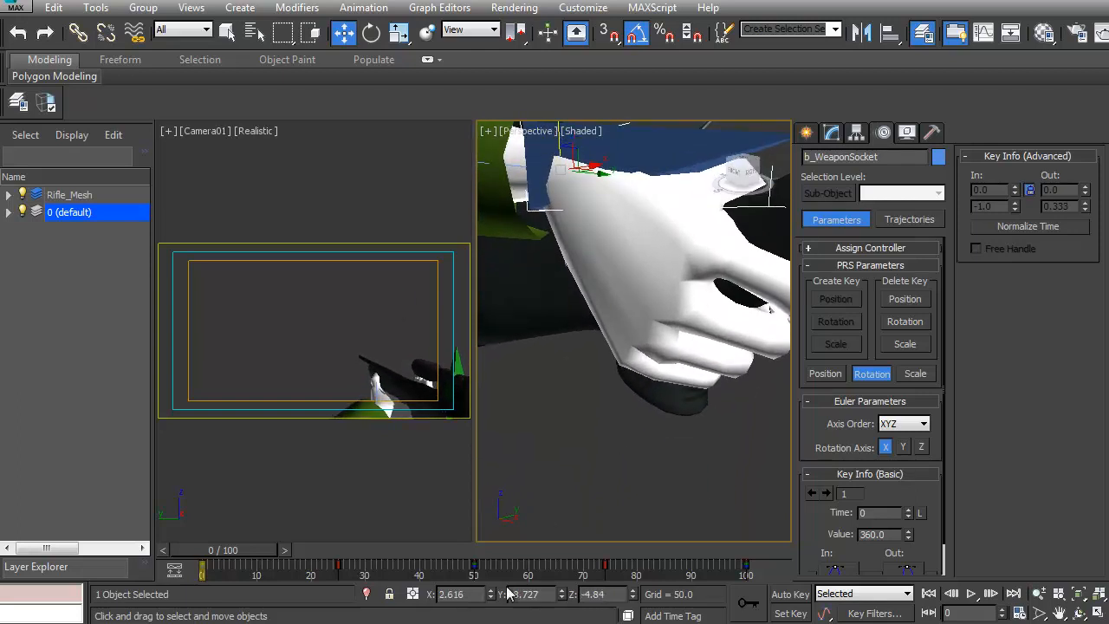
{"action": "scroll", "coordinate": [606, 388], "scroll_direction": "down", "scroll_amount": 5}
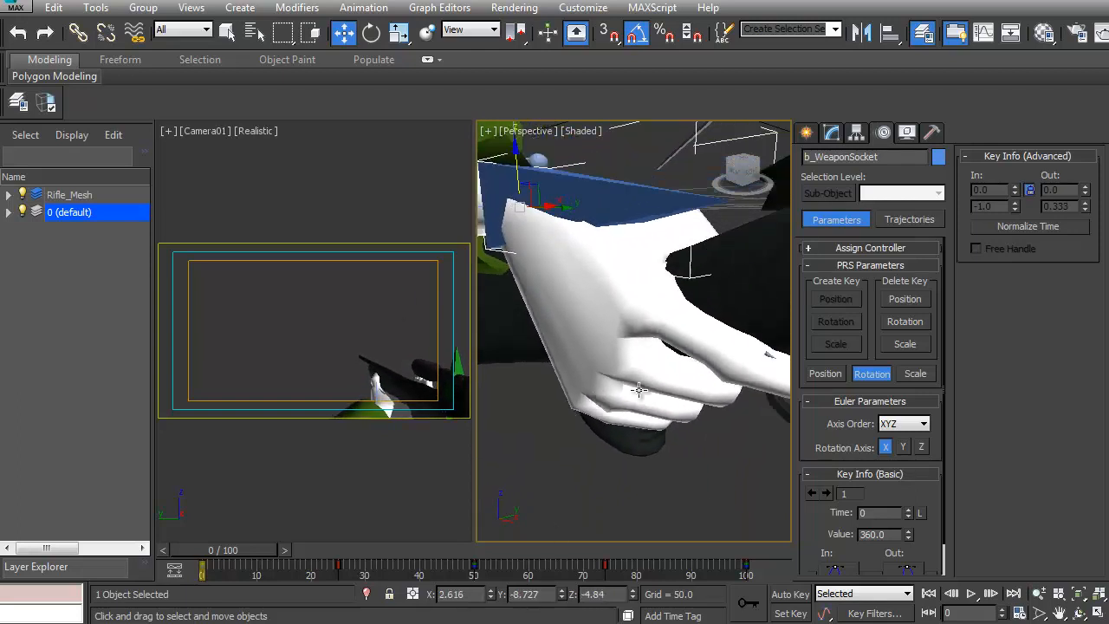
{"action": "middle_click_drag", "start_coordinate": [670, 397], "coordinate": [719, 428], "text": "alt"}
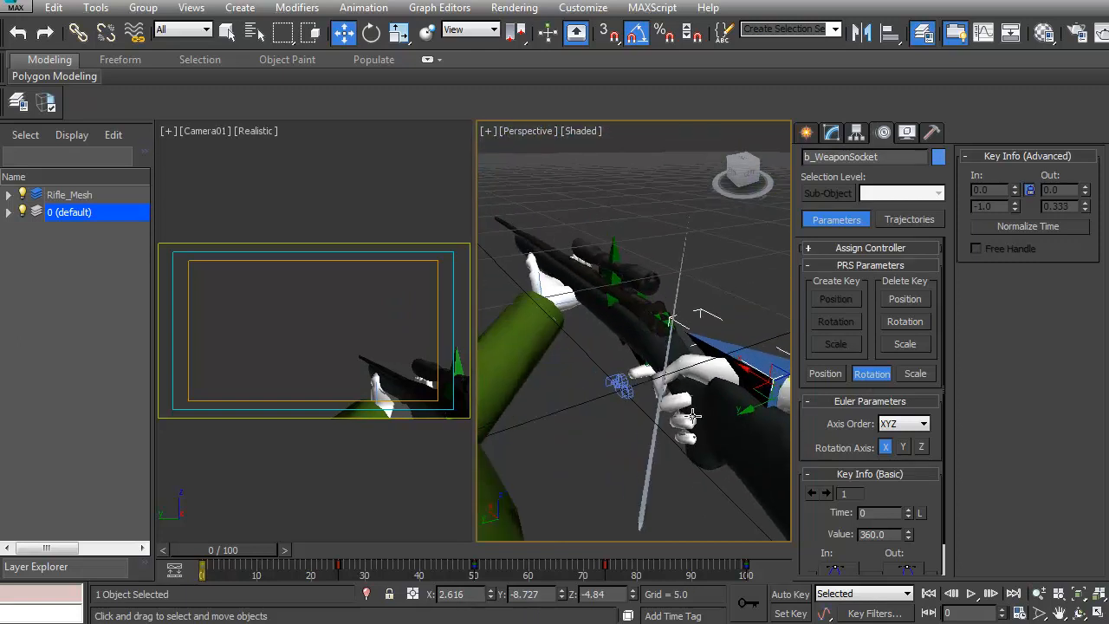
{"action": "middle_click_drag", "start_coordinate": [575, 360], "coordinate": [593, 394], "text": "alt"}
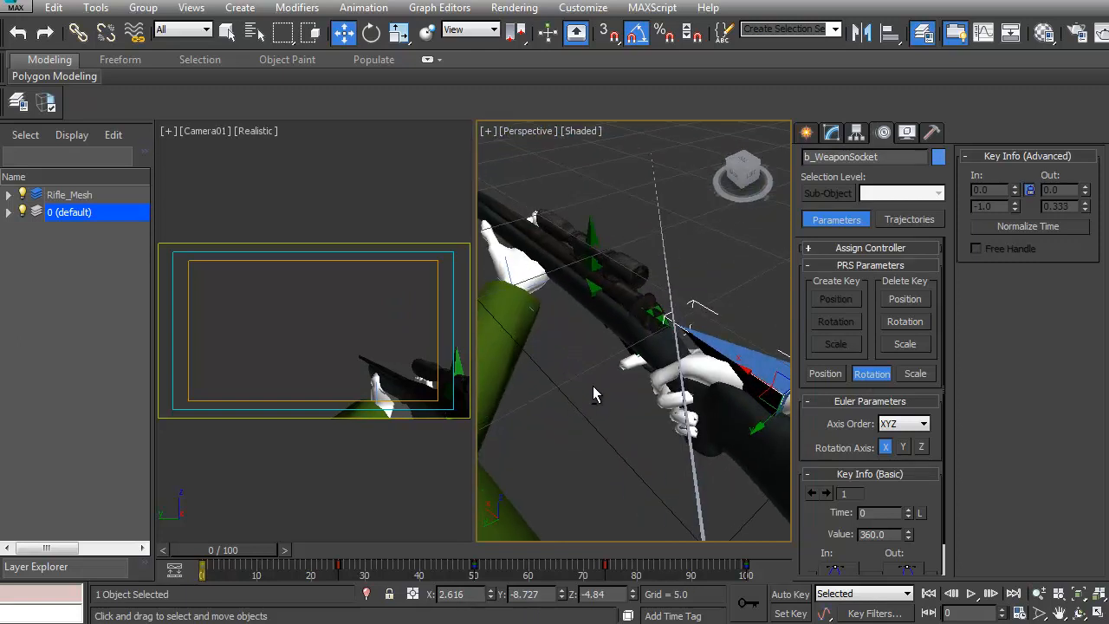
Compare the Shaded and Realistic display modes in the maximized Camera01 viewport, ending on Realistic, and restore the two-viewport layout
{"action": "right_click", "coordinate": [405, 394]}
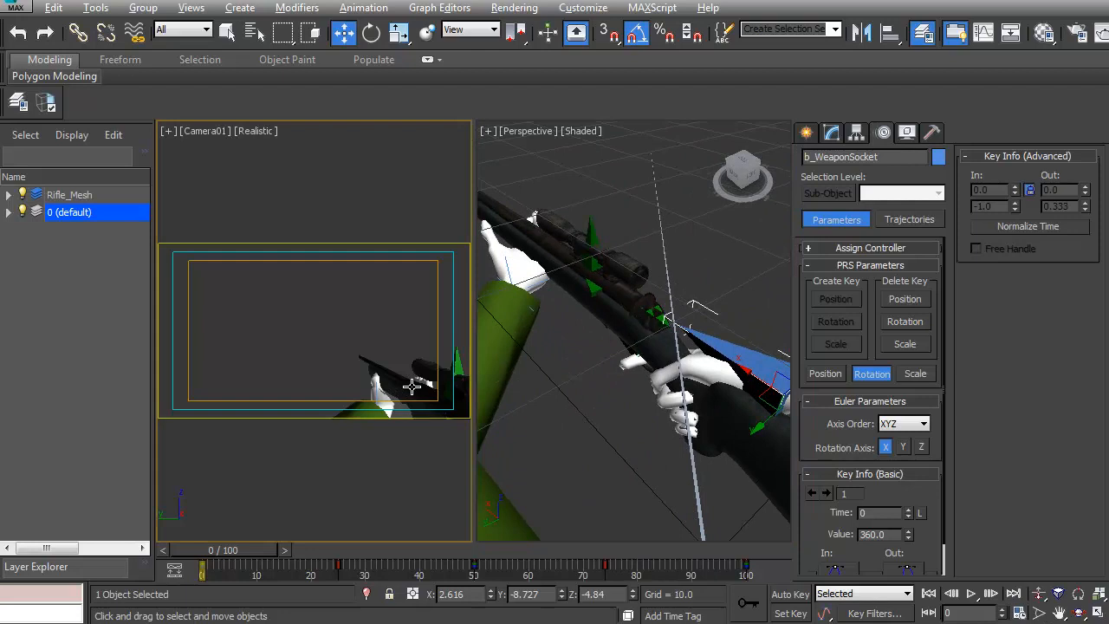
{"action": "key", "text": "alt+w"}
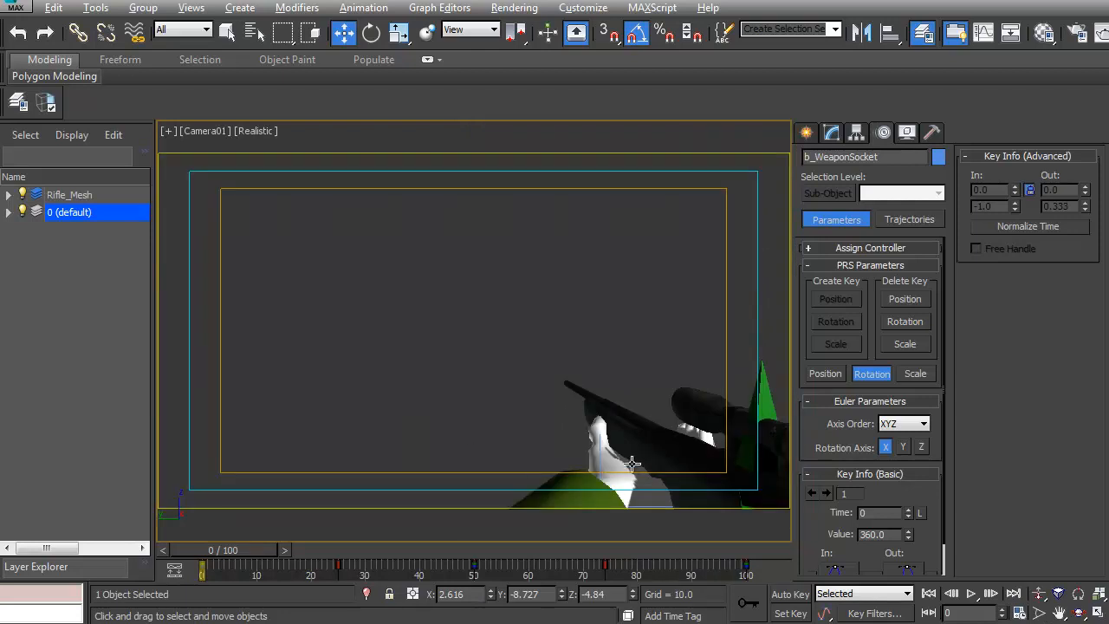
{"action": "left_click", "coordinate": [257, 132]}
{"action": "left_click", "coordinate": [322, 170]}
{"action": "left_click", "coordinate": [257, 131]}
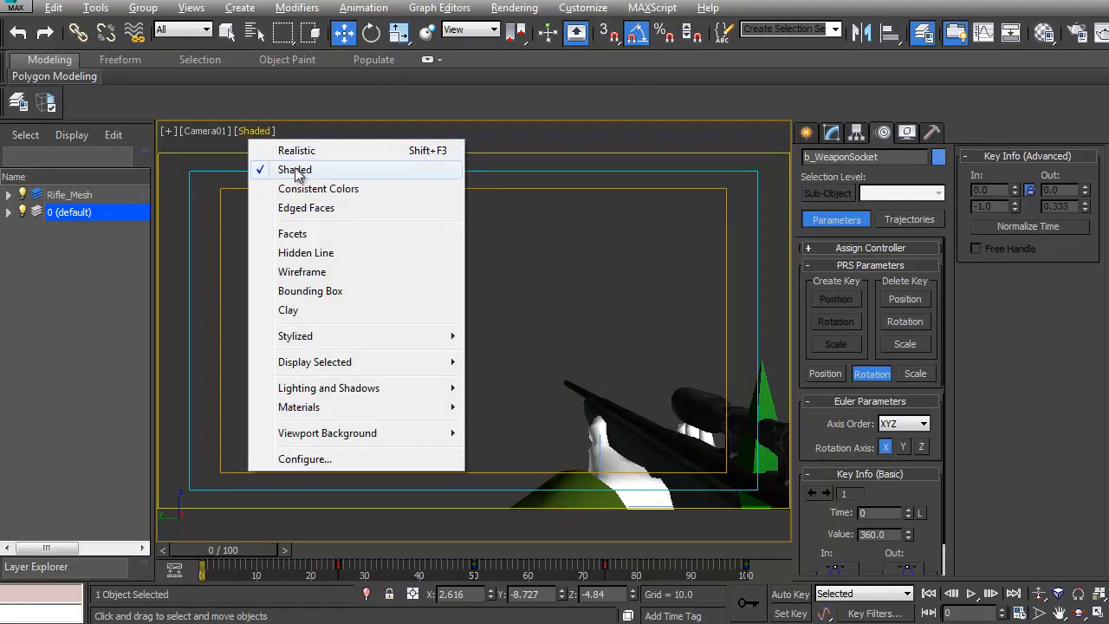
{"action": "left_click", "coordinate": [299, 152]}
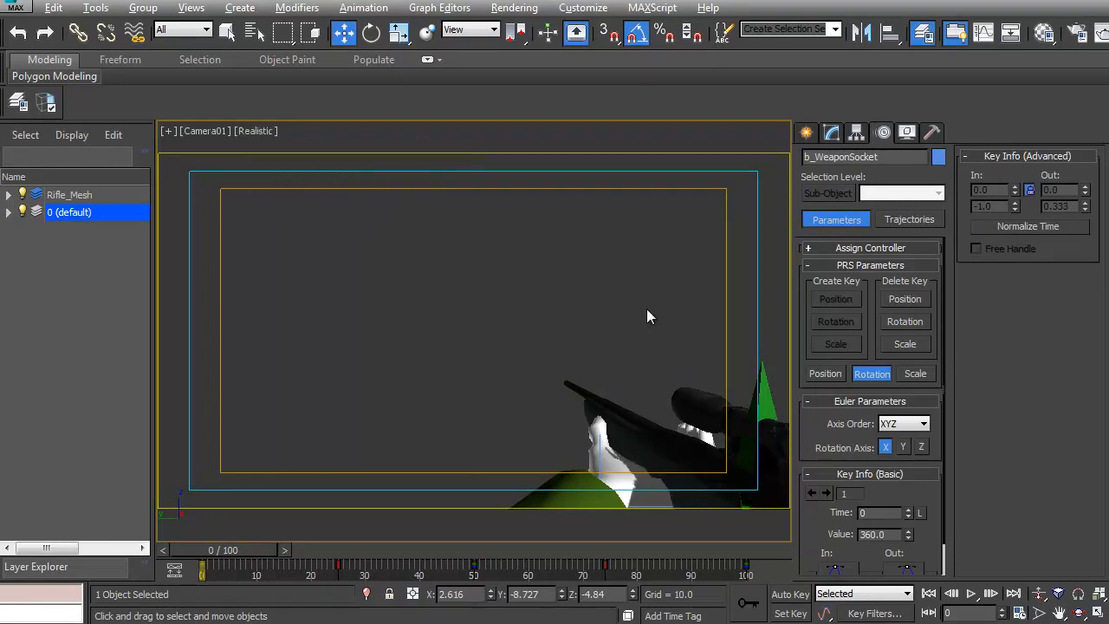
{"action": "key", "text": "alt+w"}
Set the Camera01 viewport's display mode to Shaded and view the left hand's grip in the Perspective viewport
{"action": "middle_click_drag", "start_coordinate": [536, 416], "coordinate": [709, 364], "text": "alt"}
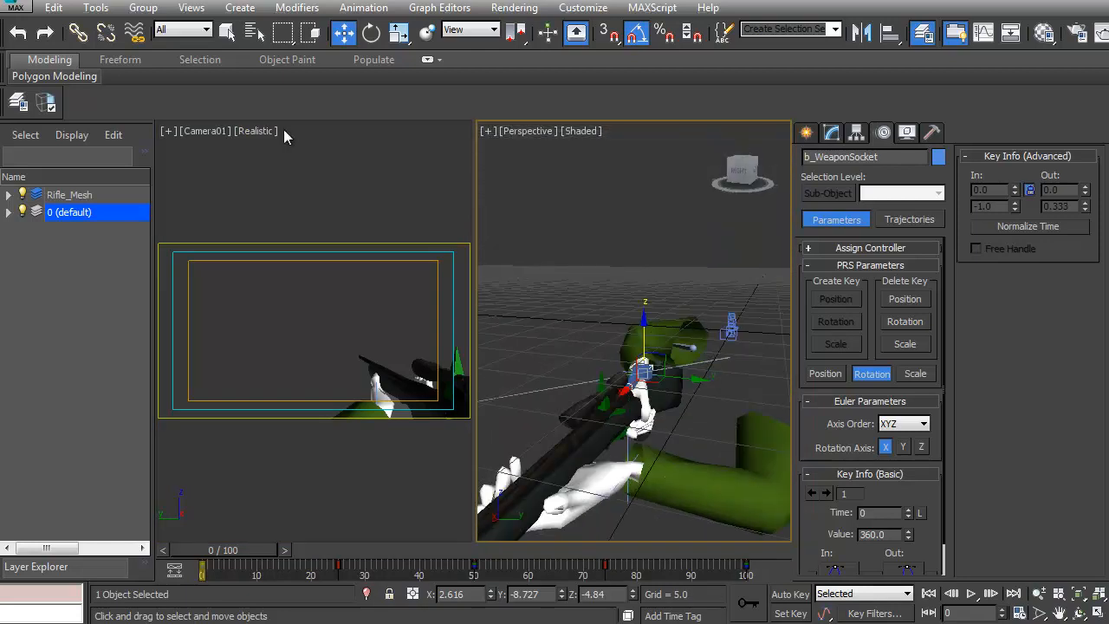
{"action": "right_click", "coordinate": [243, 156]}
{"action": "left_click", "coordinate": [257, 131]}
{"action": "left_click", "coordinate": [314, 171]}
{"action": "mouse_move", "coordinate": [624, 381]}
{"action": "middle_mouse_down", "text": "alt"}
{"action": "mouse_move", "coordinate": [681, 372]}
{"action": "mouse_move", "coordinate": [637, 373]}
{"action": "middle_mouse_up", "text": "alt"}
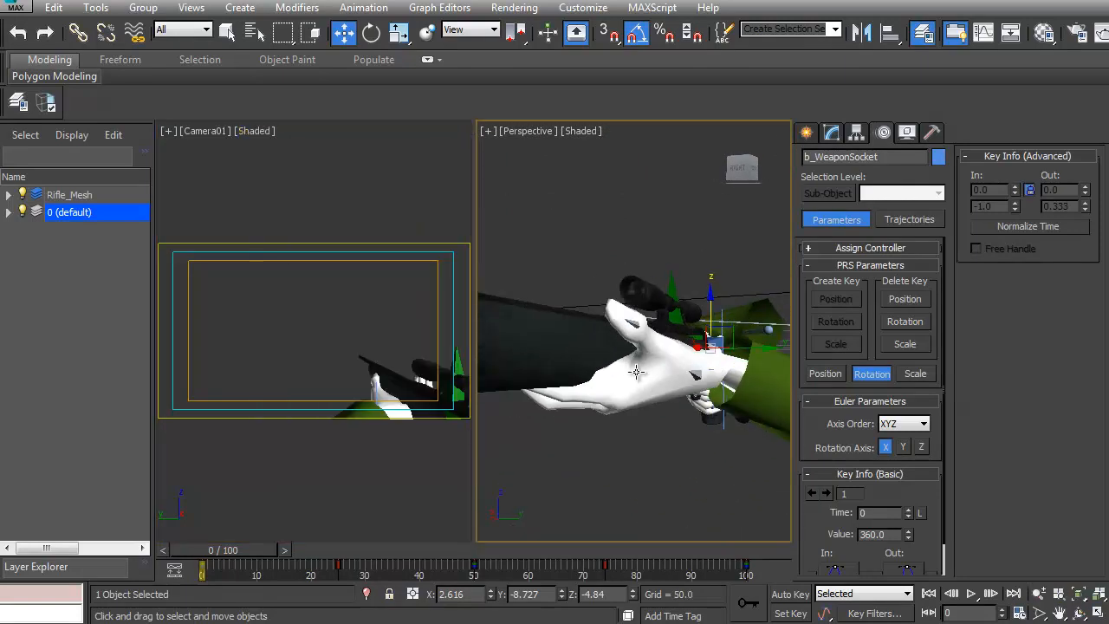
Lower the left hand's control helper slightly so the palm sits further beneath the rifle
{"action": "left_click", "coordinate": [720, 322]}
{"action": "left_click_drag", "start_coordinate": [719, 318], "coordinate": [682, 383]}
Rotate the LeftThumb1 bone -15 degrees about its local Y axis and turn off angle snapping
{"action": "left_click", "coordinate": [695, 383]}
{"action": "key", "text": "e"}
{"action": "left_click", "coordinate": [484, 33]}
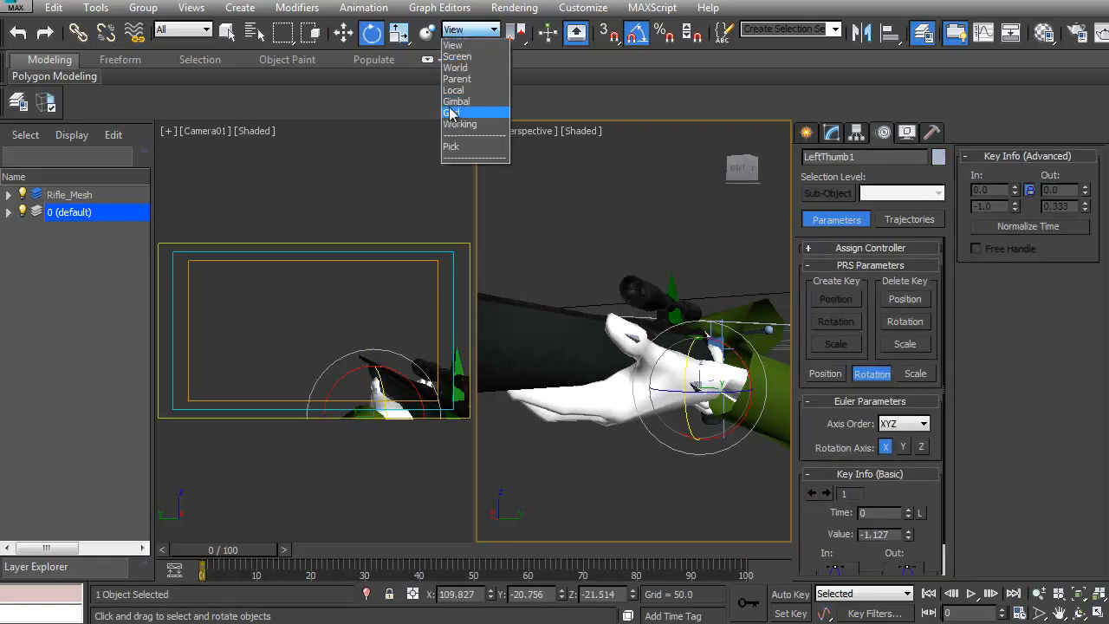
{"action": "left_click", "coordinate": [460, 90]}
{"action": "left_click_drag", "start_coordinate": [700, 369], "coordinate": [688, 370]}
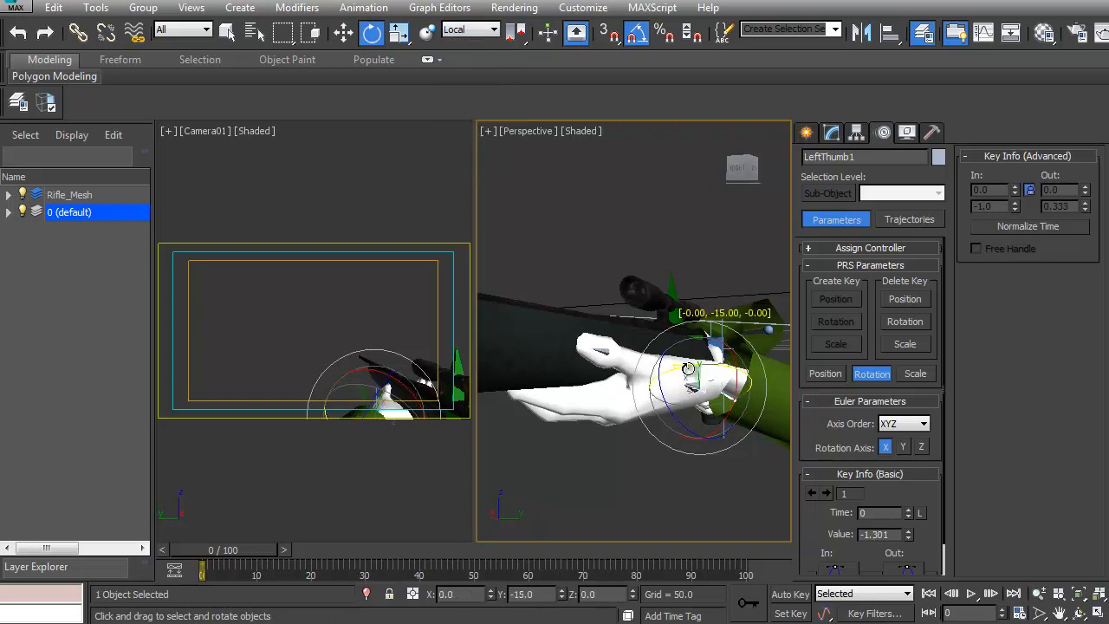
{"action": "key", "text": "a"}
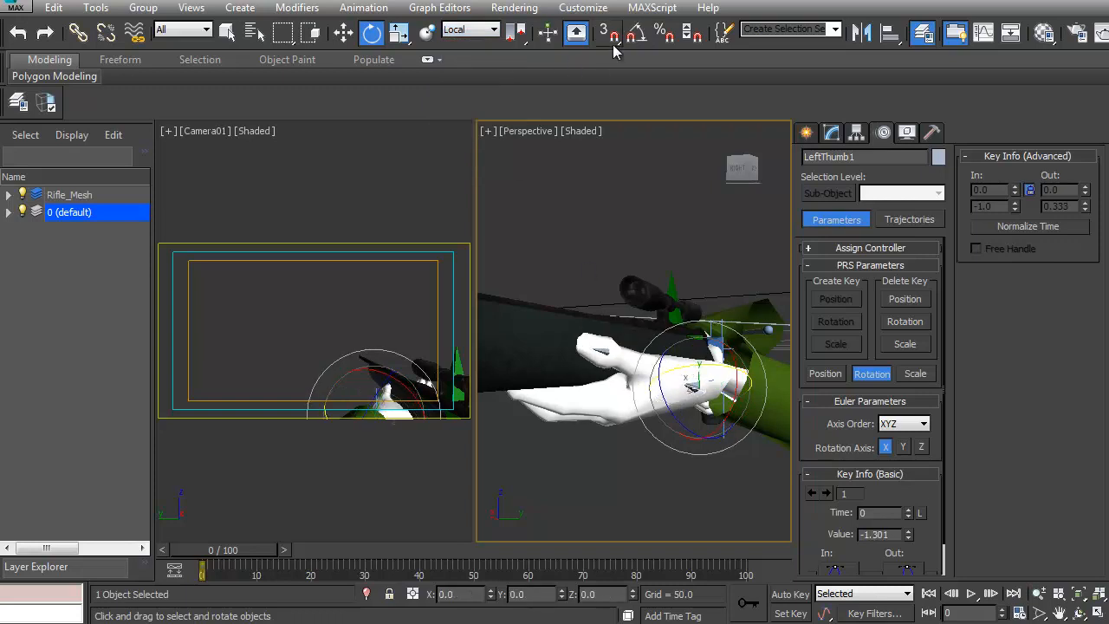
Select the Hands mesh together with the green sleeve mesh and display edged faces in the perspective view
{"action": "mouse_move", "coordinate": [693, 390]}
{"action": "middle_mouse_down", "text": "alt"}
{"action": "mouse_move", "coordinate": [626, 436]}
{"action": "mouse_move", "coordinate": [501, 466]}
{"action": "mouse_move", "coordinate": [613, 383]}
{"action": "mouse_move", "coordinate": [680, 420]}
{"action": "mouse_move", "coordinate": [673, 437]}
{"action": "mouse_move", "coordinate": [650, 408]}
{"action": "mouse_move", "coordinate": [670, 371]}
{"action": "mouse_move", "coordinate": [656, 399]}
{"action": "mouse_move", "coordinate": [672, 382]}
{"action": "middle_mouse_up", "text": "alt"}
{"action": "left_click", "coordinate": [673, 422]}
{"action": "key", "text": "F3"}
{"action": "scroll", "coordinate": [671, 371], "scroll_direction": "up", "scroll_amount": 3}
{"action": "key", "text": "F3"}
{"action": "key", "text": "F3"}
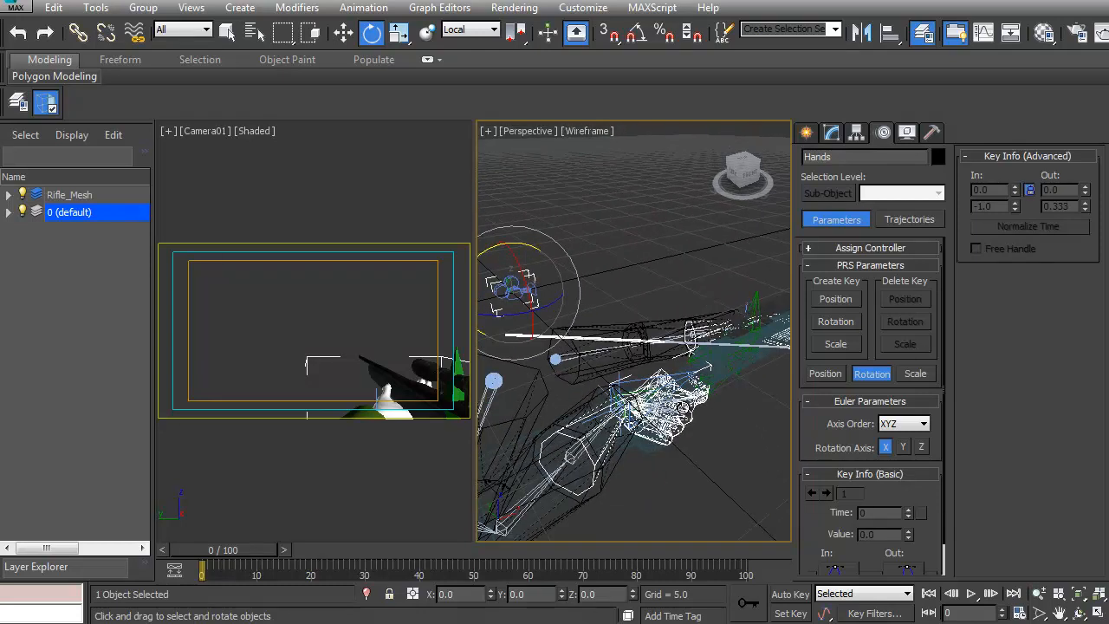
{"action": "key", "text": "F3"}
{"action": "left_click", "coordinate": [606, 358], "text": "ctrl"}
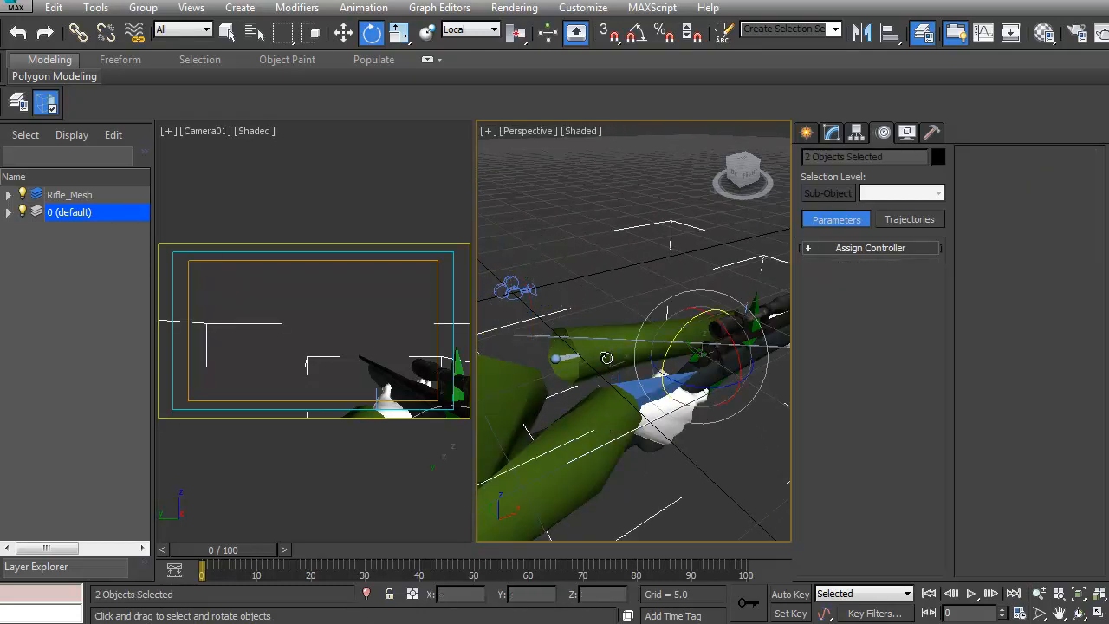
{"action": "key", "text": "F4"}
{"action": "left_click", "coordinate": [606, 358]}
{"action": "middle_click_drag", "start_coordinate": [603, 361], "coordinate": [601, 270], "text": "alt"}
Turn off Show Frozen in Gray for the selected hand and sleeve meshes, and freeze them
{"action": "right_click", "coordinate": [600, 270]}
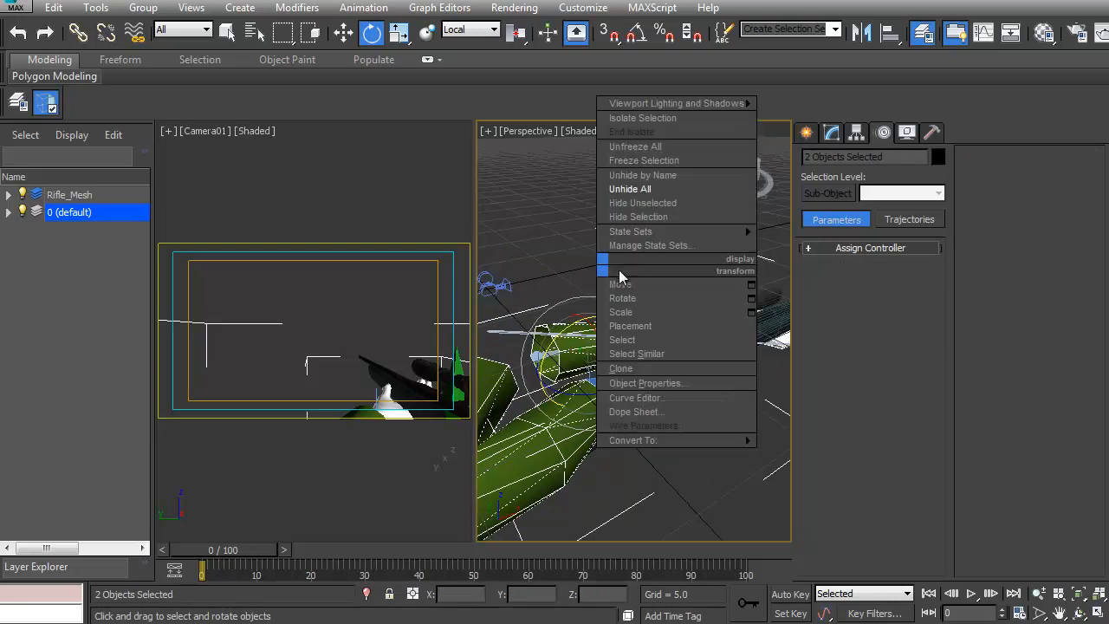
{"action": "left_click", "coordinate": [660, 391]}
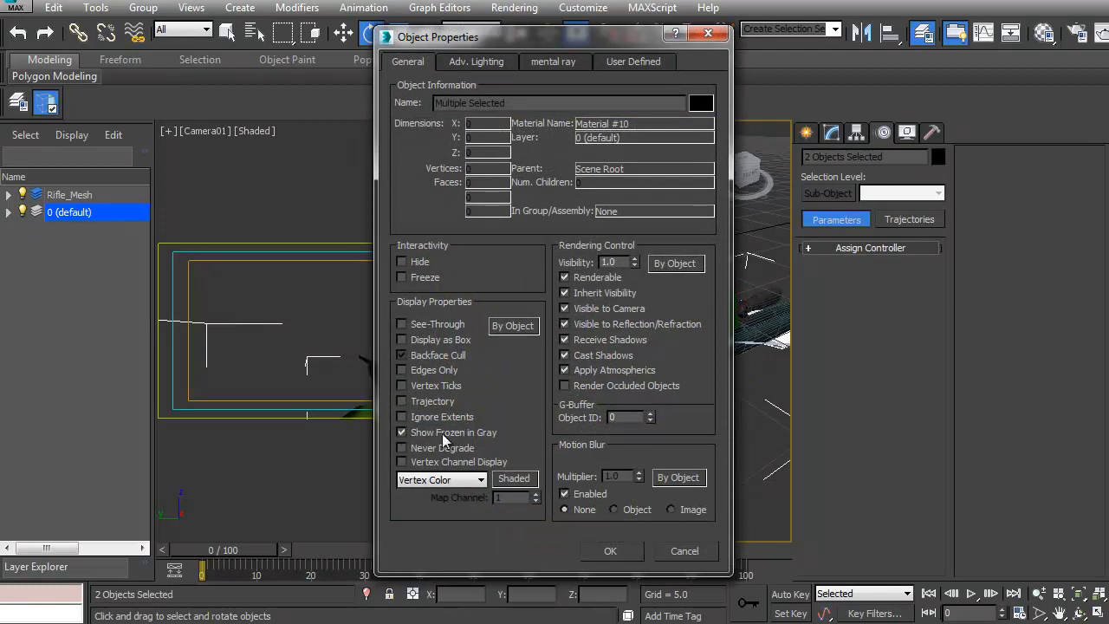
{"action": "left_click", "coordinate": [611, 551]}
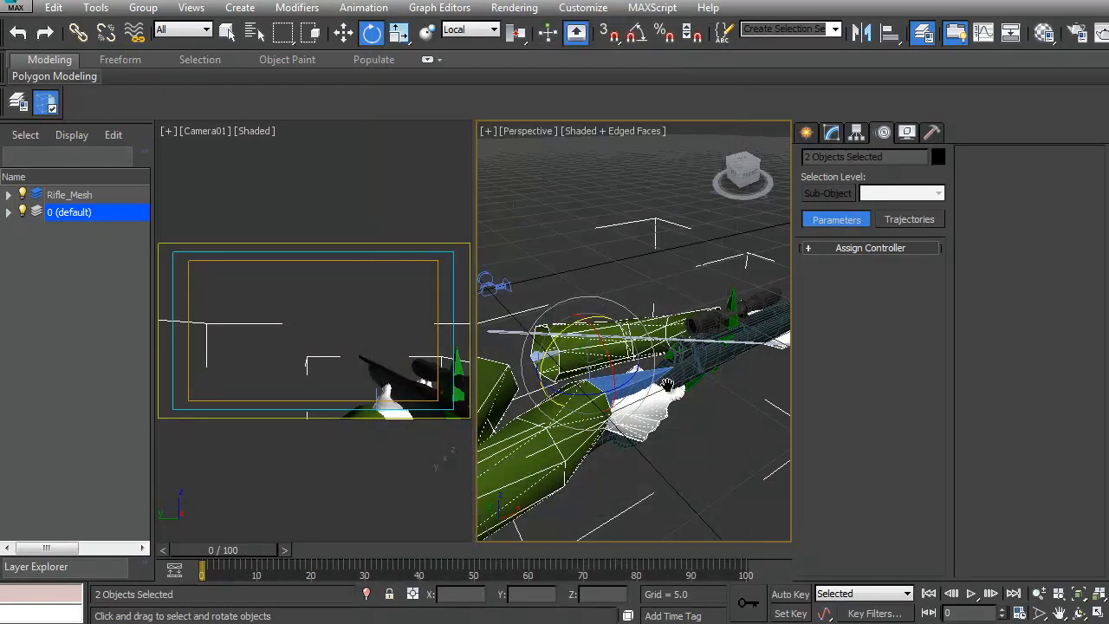
{"action": "right_click", "coordinate": [578, 233]}
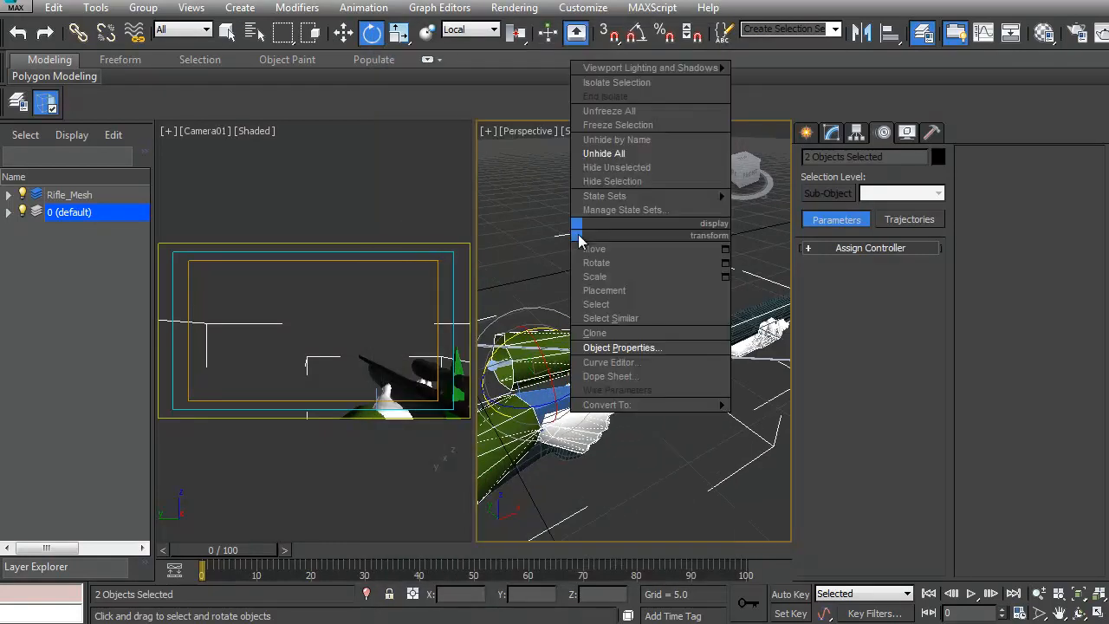
{"action": "left_click", "coordinate": [624, 124]}
Select the left pinky's base bone, LeftPinky1, and show the perspective view maximized in wireframe
{"action": "middle_click_drag", "start_coordinate": [658, 364], "coordinate": [676, 399], "text": "alt"}
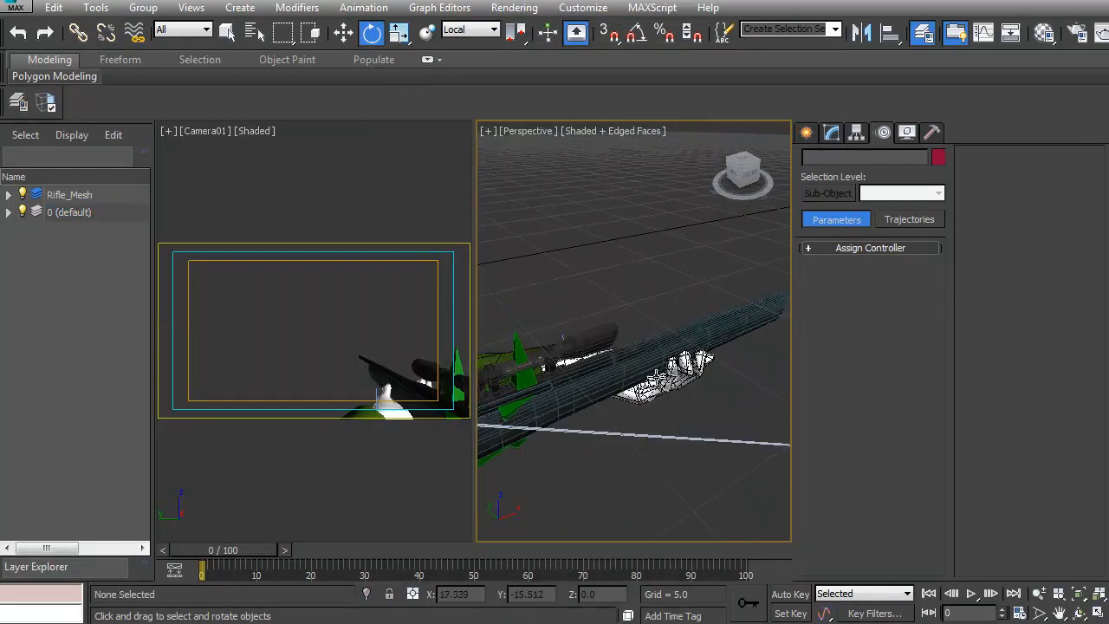
{"action": "scroll", "coordinate": [667, 416], "scroll_direction": "up", "scroll_amount": 5}
{"action": "left_click", "coordinate": [660, 431]}
{"action": "left_click", "coordinate": [680, 405]}
{"action": "left_click", "coordinate": [705, 369]}
{"action": "left_click", "coordinate": [655, 426]}
{"action": "middle_click_drag", "start_coordinate": [655, 470], "coordinate": [628, 390], "text": "alt"}
{"action": "scroll", "coordinate": [650, 451], "scroll_direction": "up", "scroll_amount": 4}
{"action": "scroll", "coordinate": [569, 357], "scroll_direction": "up", "scroll_amount": 2}
{"action": "scroll", "coordinate": [570, 357], "scroll_direction": "down", "scroll_amount": 2}
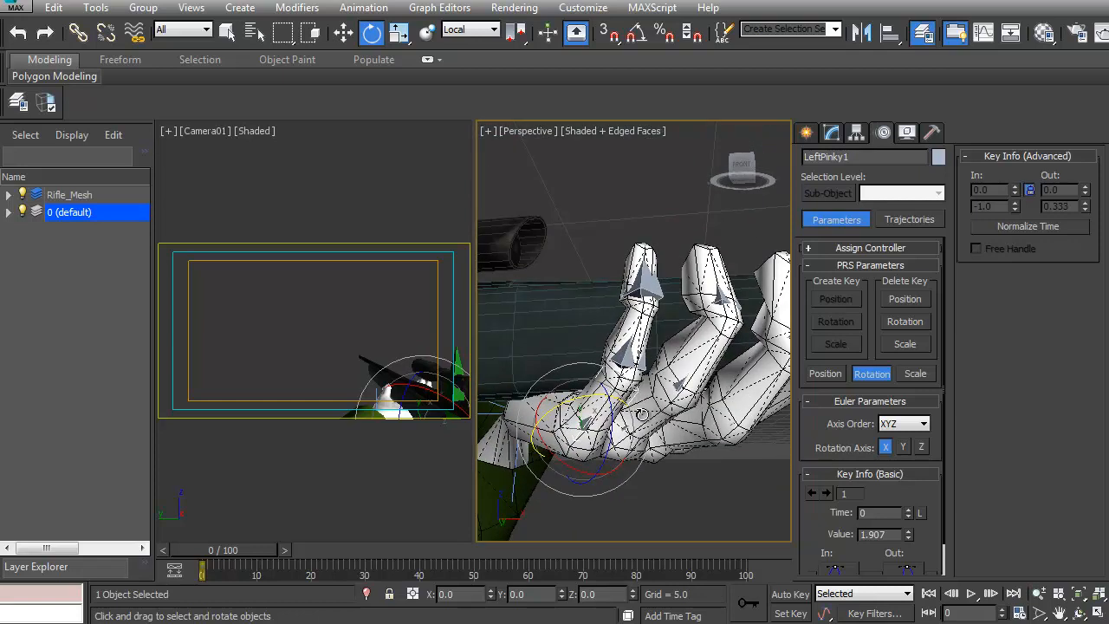
{"action": "left_click", "coordinate": [642, 414], "text": "ctrl"}
{"action": "middle_click_drag", "start_coordinate": [682, 456], "coordinate": [637, 404], "text": "alt"}
{"action": "left_click", "coordinate": [667, 408], "text": "ctrl"}
{"action": "middle_click_drag", "start_coordinate": [698, 377], "coordinate": [685, 446], "text": "alt"}
{"action": "left_click", "coordinate": [565, 392]}
{"action": "mouse_move", "coordinate": [565, 392]}
{"action": "middle_mouse_down", "text": "alt"}
{"action": "mouse_move", "coordinate": [614, 469]}
{"action": "mouse_move", "coordinate": [673, 514]}
{"action": "mouse_move", "coordinate": [780, 516]}
{"action": "mouse_move", "coordinate": [578, 406]}
{"action": "mouse_move", "coordinate": [708, 416]}
{"action": "mouse_move", "coordinate": [654, 412]}
{"action": "middle_mouse_up", "text": "alt"}
{"action": "key", "text": "F3"}
{"action": "key", "text": "alt+w"}
{"action": "middle_click_drag", "start_coordinate": [428, 387], "coordinate": [502, 341]}
{"action": "scroll", "coordinate": [527, 329], "scroll_direction": "down", "scroll_amount": 3}
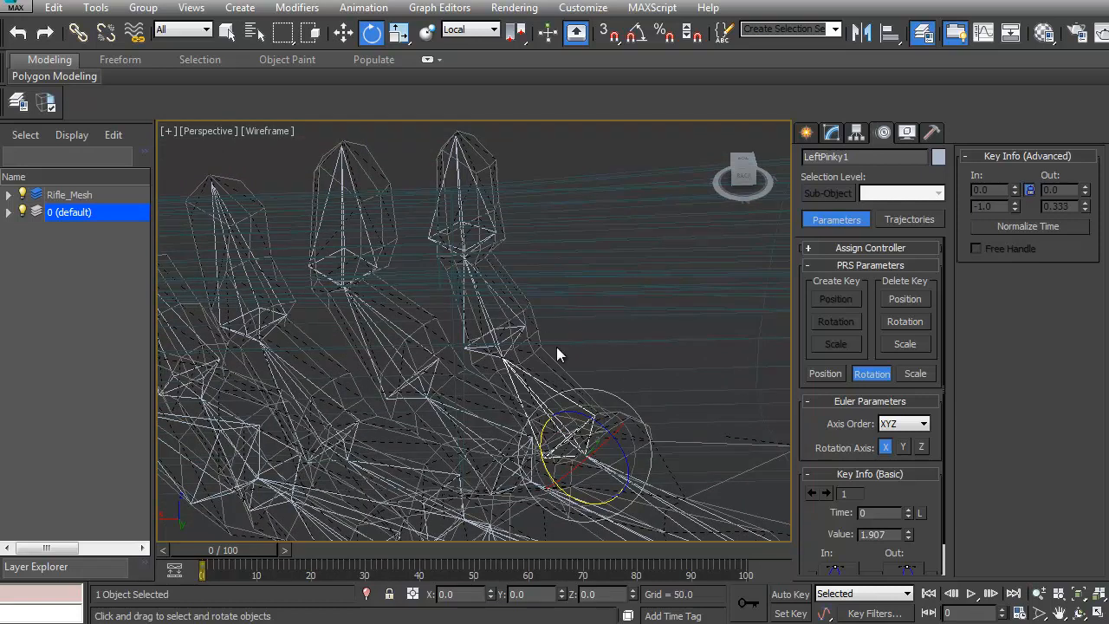
Step through the left pinky's bone hierarchy and select LeftPinky1 with all its child bones
{"action": "key", "text": "Page_Down"}
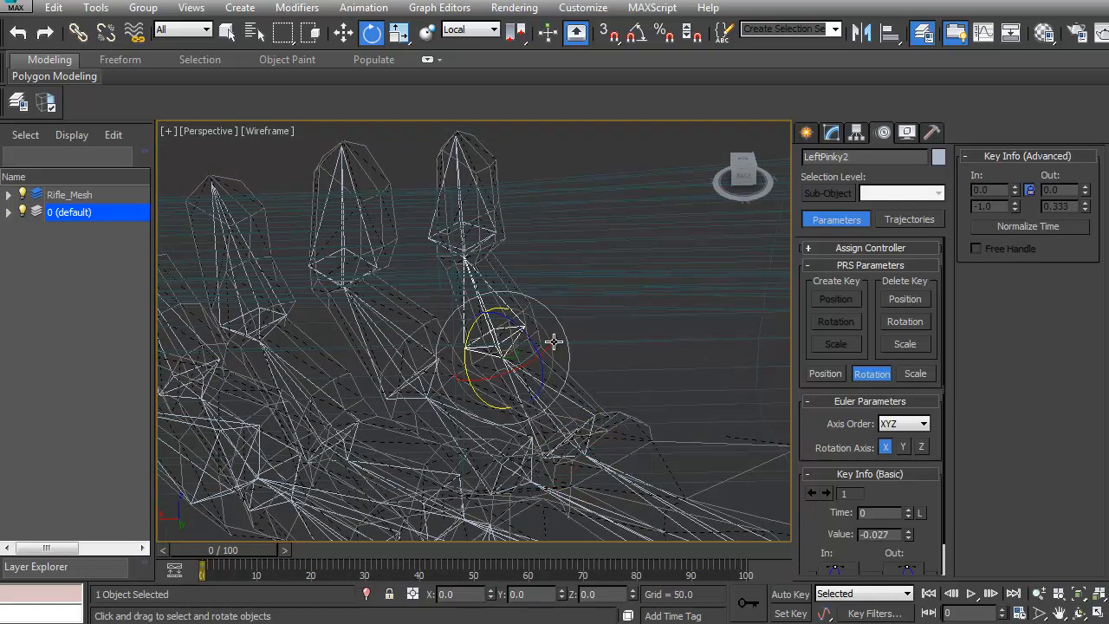
{"action": "key", "text": "Page_Down"}
{"action": "key", "text": "Page_Up"}
{"action": "key", "text": "Page_Up"}
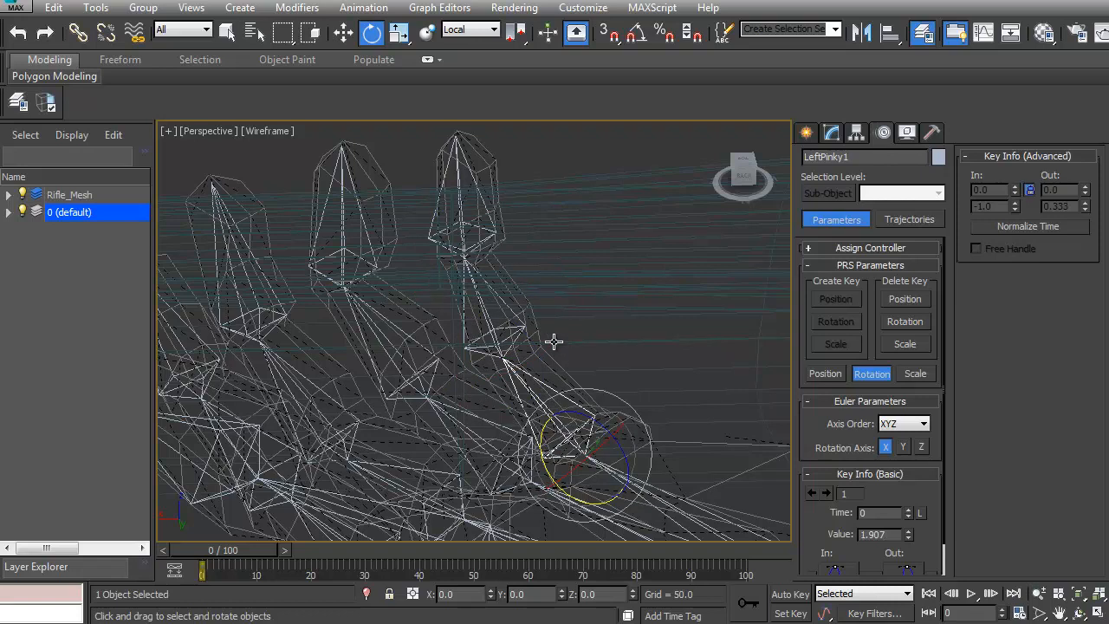
{"action": "key", "text": "ctrl+Page_Down"}
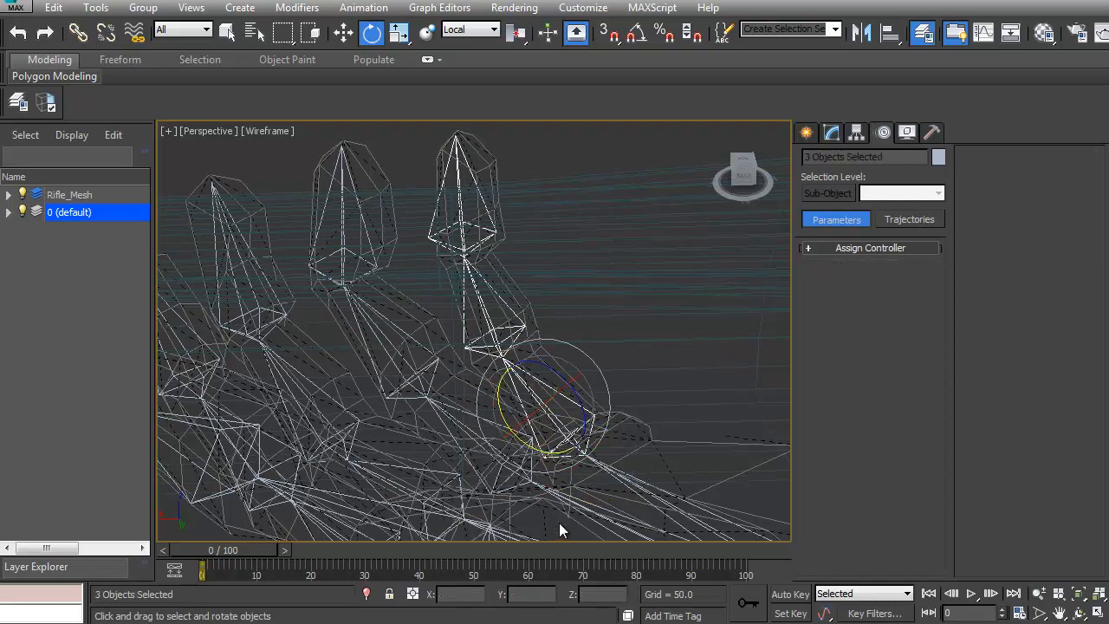
Select LeftWrist with all its child bones, and remove the bones around the wrist from the selection
{"action": "scroll", "coordinate": [538, 468], "scroll_direction": "down", "scroll_amount": 3}
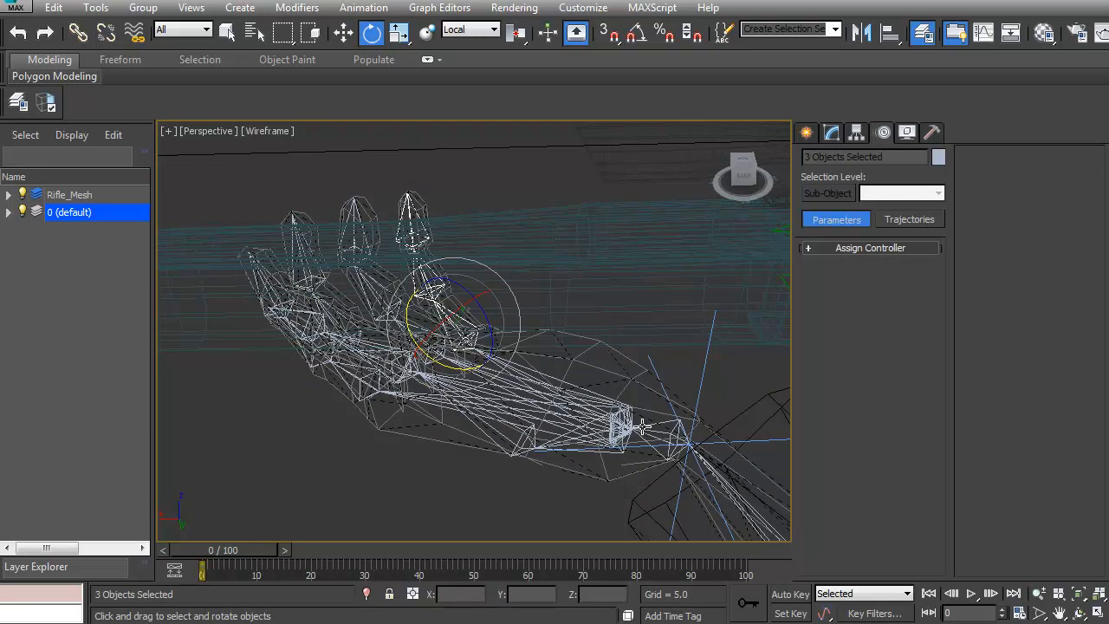
{"action": "left_click", "coordinate": [642, 426]}
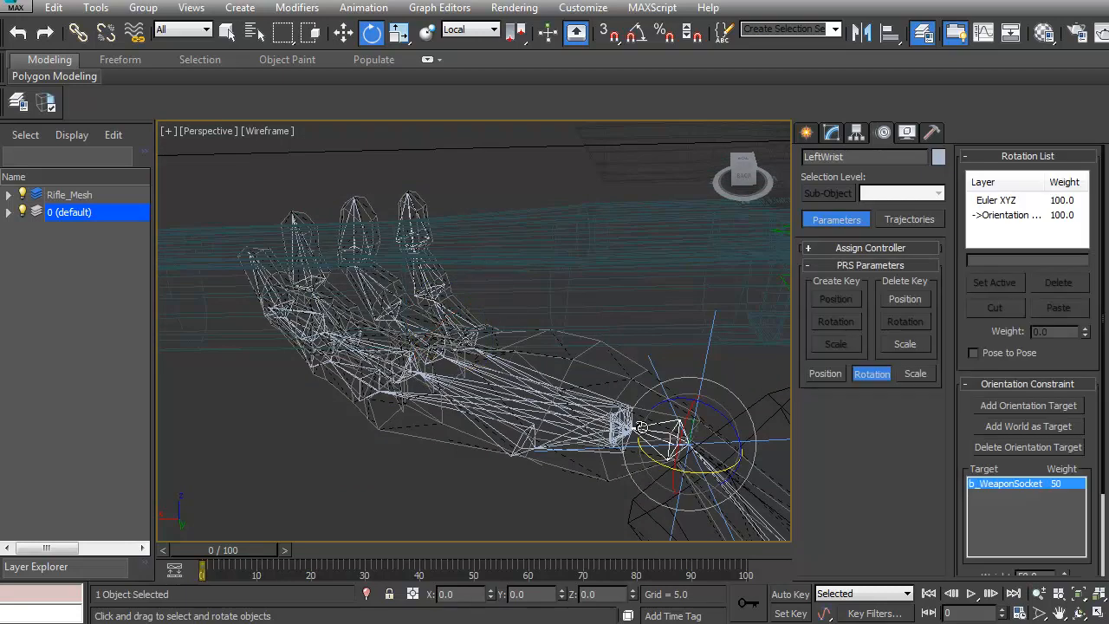
{"action": "key", "text": "ctrl+Page_Down"}
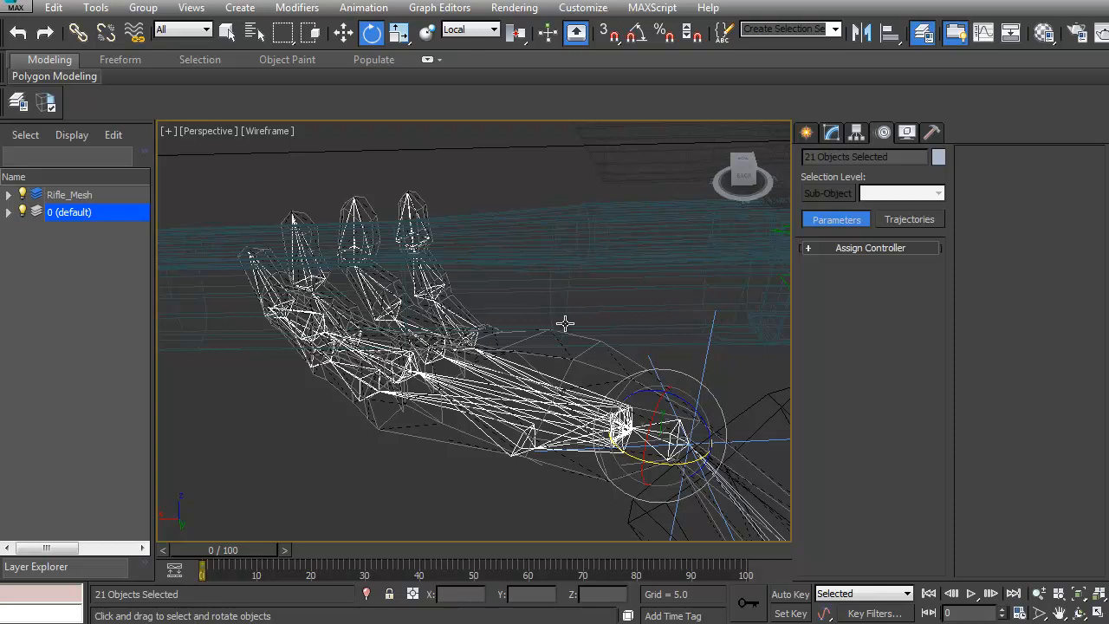
{"action": "left_click_drag", "start_coordinate": [613, 355], "coordinate": [581, 464], "text": "alt"}
{"action": "left_click_drag", "start_coordinate": [670, 439], "coordinate": [673, 443], "text": "alt"}
Curl the left pinky around the rifle's underside by rotating LeftPinky1, LeftPinky2 and LeftPinky3 in the shaded view
{"action": "middle_click_drag", "start_coordinate": [671, 416], "coordinate": [391, 432], "text": "alt"}
{"action": "mouse_move", "coordinate": [488, 365]}
{"action": "middle_mouse_down", "text": "alt"}
{"action": "mouse_move", "coordinate": [598, 350]}
{"action": "mouse_move", "coordinate": [563, 349]}
{"action": "mouse_move", "coordinate": [517, 388]}
{"action": "mouse_move", "coordinate": [510, 374]}
{"action": "mouse_move", "coordinate": [651, 364]}
{"action": "mouse_move", "coordinate": [484, 351]}
{"action": "mouse_move", "coordinate": [520, 396]}
{"action": "mouse_move", "coordinate": [448, 391]}
{"action": "mouse_move", "coordinate": [389, 418]}
{"action": "mouse_move", "coordinate": [459, 382]}
{"action": "middle_mouse_up", "text": "alt"}
{"action": "key", "text": "F3"}
{"action": "left_click", "coordinate": [393, 426]}
{"action": "key", "text": "z"}
{"action": "scroll", "coordinate": [456, 390], "scroll_direction": "down", "scroll_amount": 6}
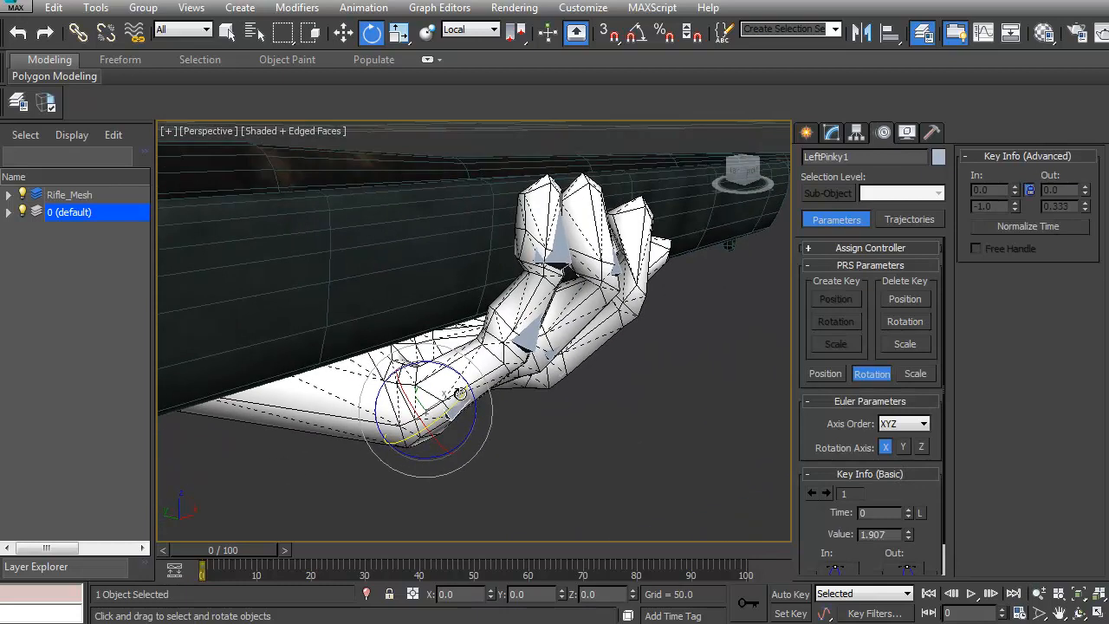
{"action": "left_click_drag", "start_coordinate": [452, 369], "coordinate": [438, 361]}
{"action": "left_click", "coordinate": [459, 359]}
{"action": "left_click_drag", "start_coordinate": [481, 303], "coordinate": [471, 307]}
{"action": "key", "text": "Page_Down"}
{"action": "left_click_drag", "start_coordinate": [492, 232], "coordinate": [466, 233]}
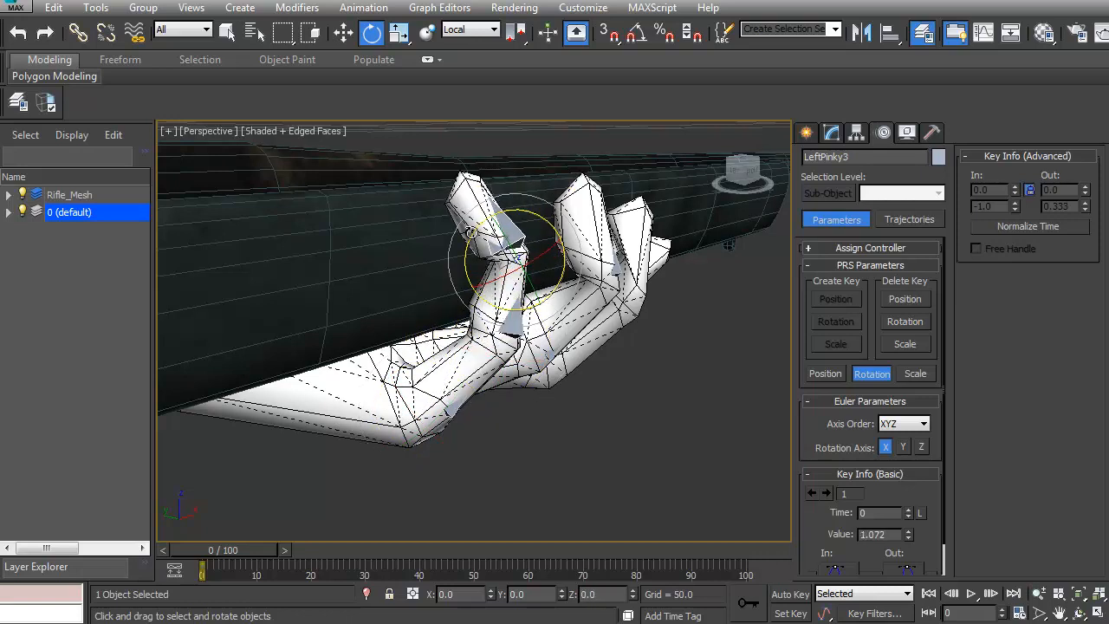
Select all three left ring finger bones and rotate them around their own pivots about 11.5 degrees on local Z
{"action": "middle_click_drag", "start_coordinate": [534, 357], "coordinate": [493, 378], "text": "alt"}
{"action": "left_click", "coordinate": [520, 381]}
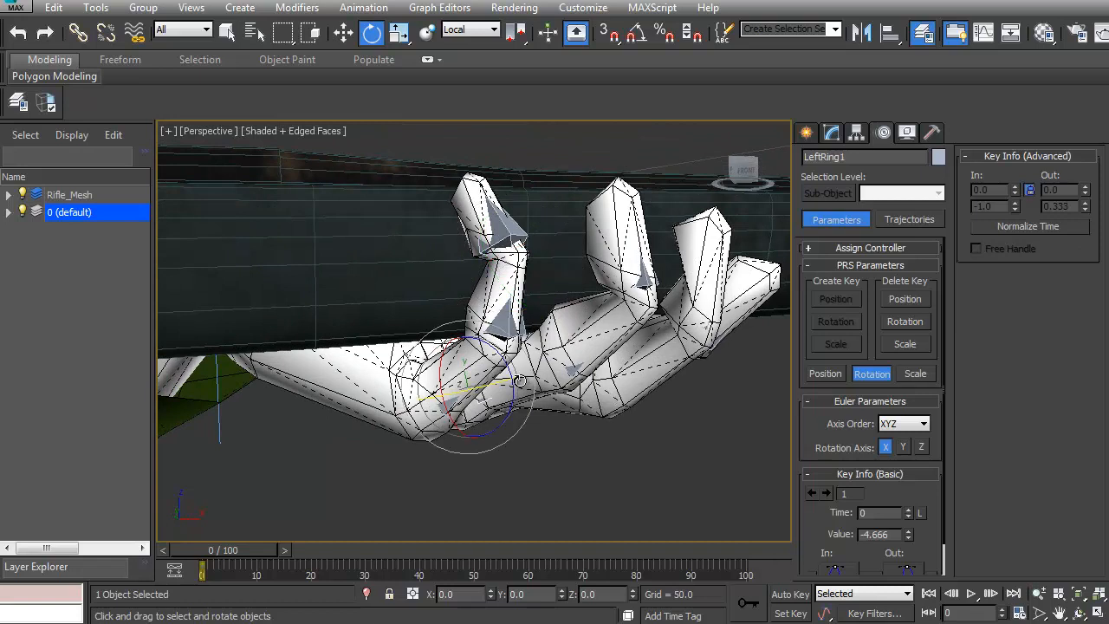
{"action": "double_click", "coordinate": [517, 381]}
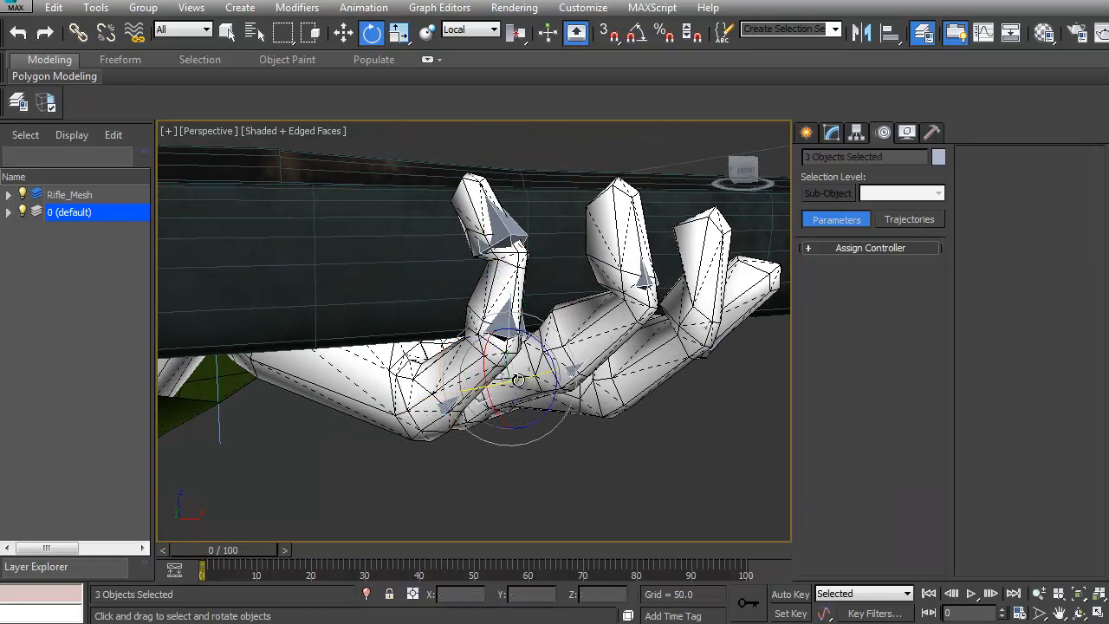
{"action": "left_click_drag", "start_coordinate": [517, 32], "coordinate": [516, 63]}
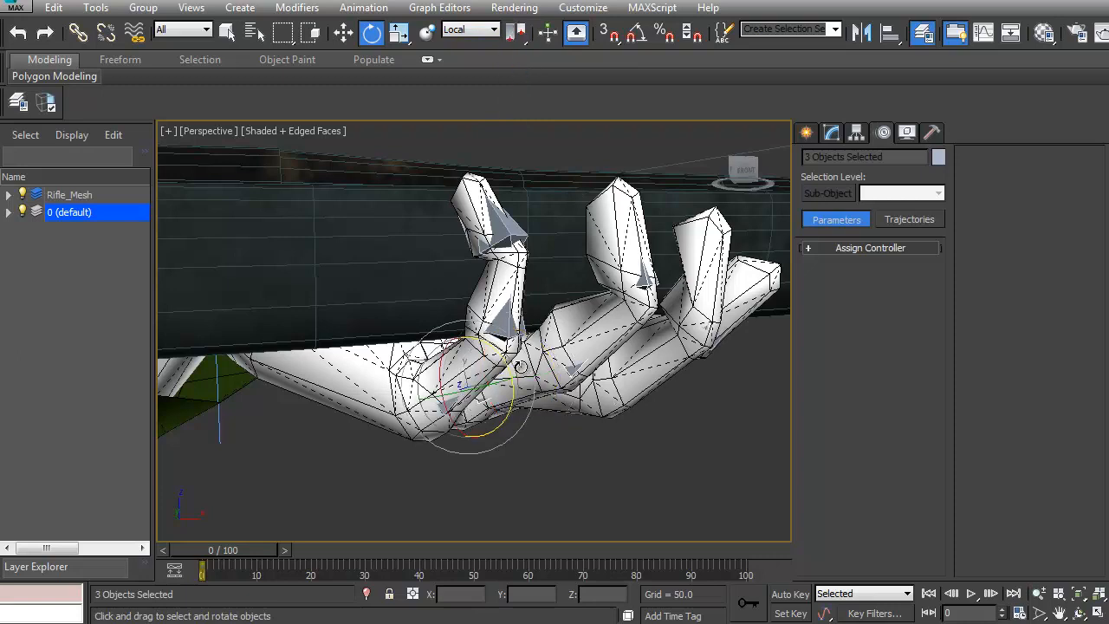
{"action": "left_click_drag", "start_coordinate": [504, 365], "coordinate": [512, 330]}
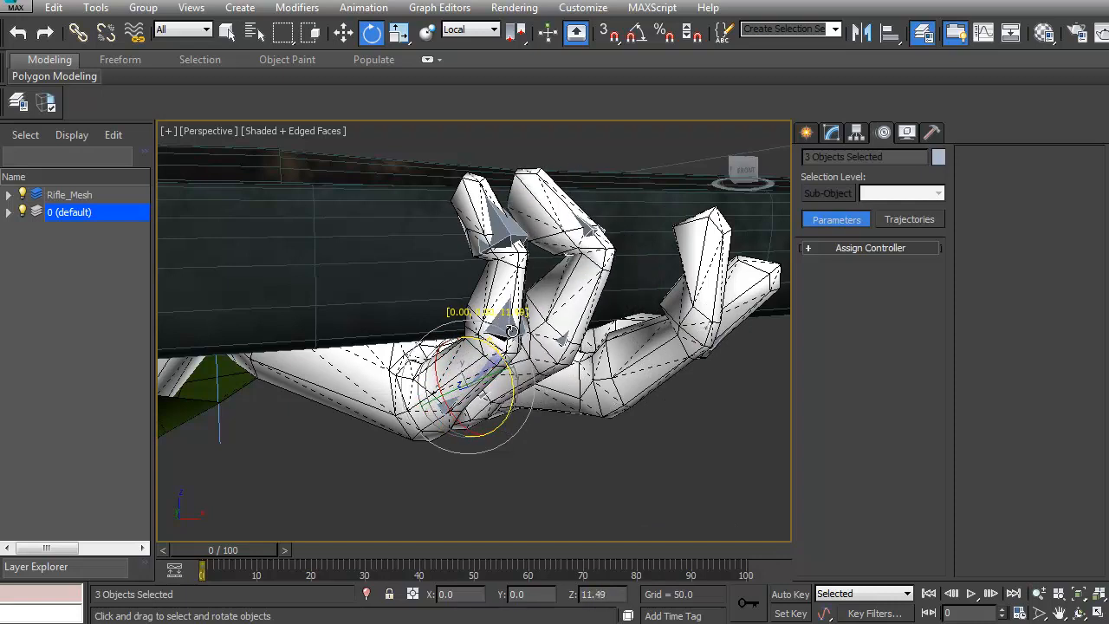
Curl the whole left middle finger chain around the rifle and adjust the rotation of its tip bone, LeftMid3
{"action": "double_click", "coordinate": [566, 391]}
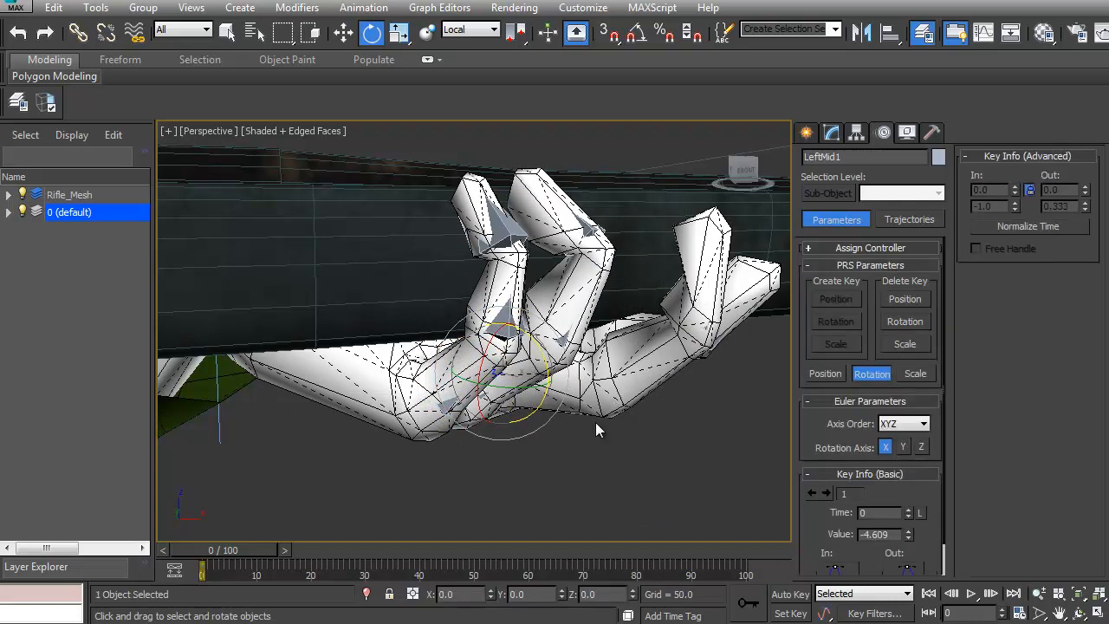
{"action": "left_click_drag", "start_coordinate": [546, 351], "coordinate": [525, 369]}
{"action": "middle_click_drag", "start_coordinate": [526, 370], "coordinate": [599, 304], "text": "alt"}
{"action": "left_click", "coordinate": [602, 299]}
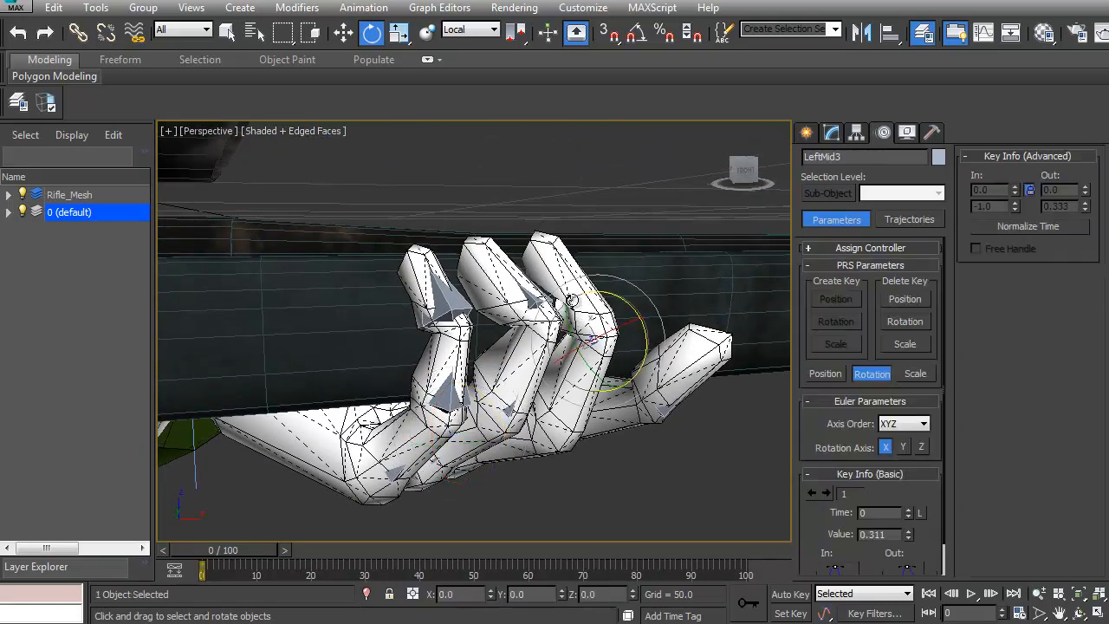
{"action": "left_click_drag", "start_coordinate": [615, 295], "coordinate": [635, 325]}
Bend the left forefinger against the rifle by rotating LeftFore2 and LeftFore3
{"action": "middle_click_drag", "start_coordinate": [607, 347], "coordinate": [474, 399], "text": "alt"}
{"action": "left_click", "coordinate": [643, 433]}
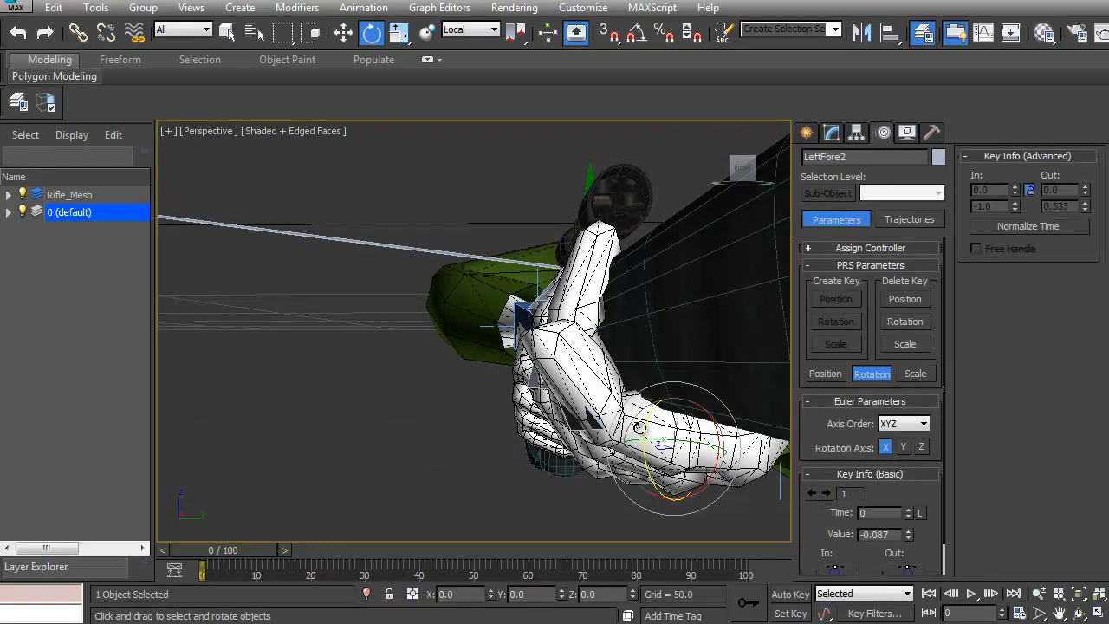
{"action": "left_click_drag", "start_coordinate": [651, 440], "coordinate": [661, 445]}
{"action": "left_click", "coordinate": [591, 388]}
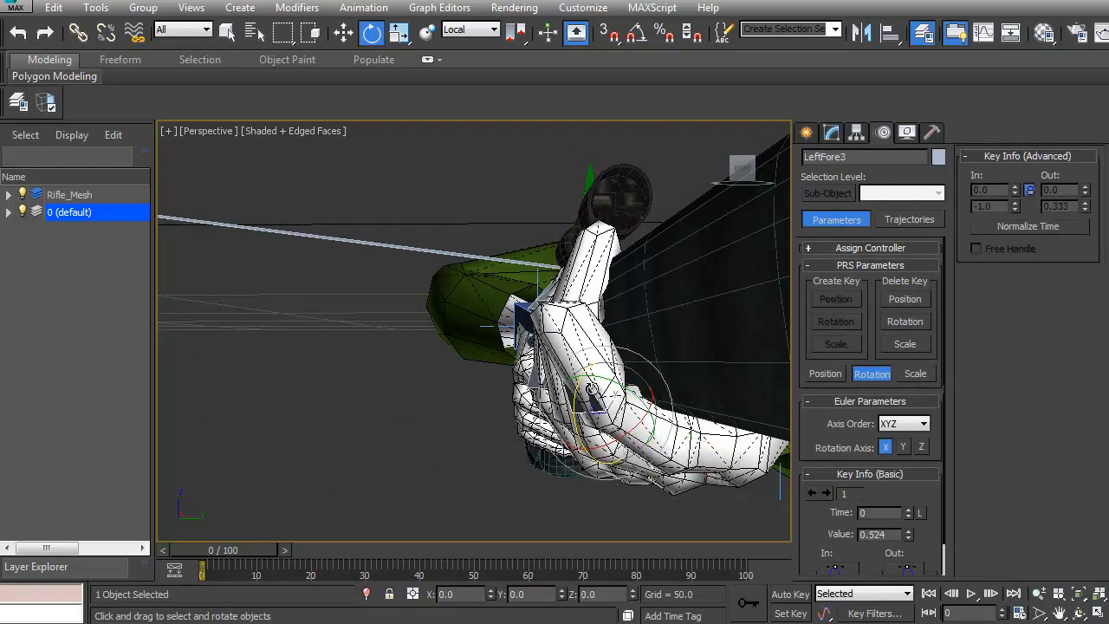
{"action": "left_click_drag", "start_coordinate": [578, 402], "coordinate": [573, 364]}
{"action": "middle_click_drag", "start_coordinate": [574, 360], "coordinate": [579, 322], "text": "alt"}
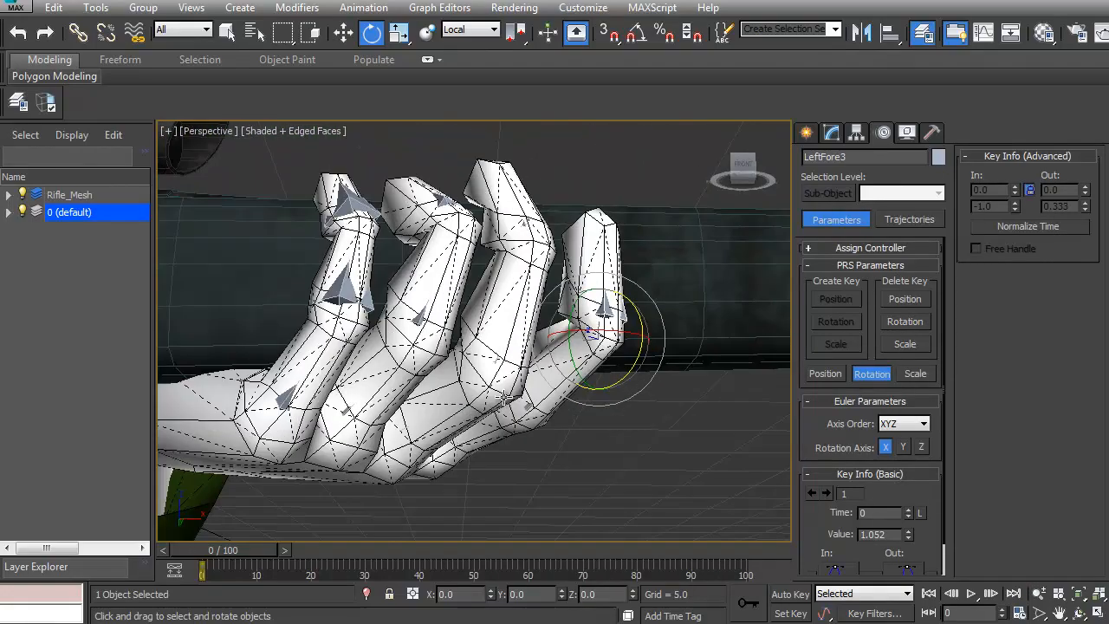
Refine the left middle finger's bend by rotating its base bone, LeftMid1, and the next bone in the chain
{"action": "left_click", "coordinate": [433, 400]}
{"action": "left_click", "coordinate": [504, 330]}
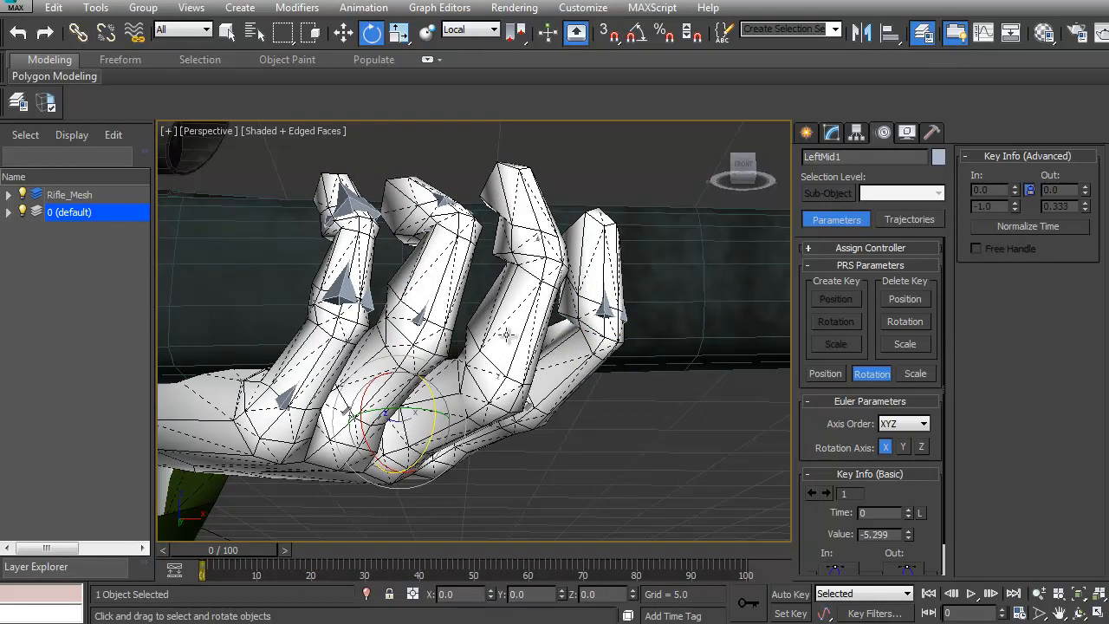
{"action": "left_click_drag", "start_coordinate": [522, 375], "coordinate": [522, 356]}
{"action": "middle_click_drag", "start_coordinate": [520, 358], "coordinate": [438, 375], "text": "alt"}
{"action": "left_click_drag", "start_coordinate": [494, 364], "coordinate": [489, 371]}
Rotate the LeftThumb1 bone to adjust the thumb against the rifle's side
{"action": "scroll", "coordinate": [487, 347], "scroll_direction": "down", "scroll_amount": 4}
{"action": "middle_click_drag", "start_coordinate": [487, 342], "coordinate": [458, 326], "text": "alt"}
{"action": "scroll", "coordinate": [501, 377], "scroll_direction": "up", "scroll_amount": 3}
{"action": "middle_click_drag", "start_coordinate": [501, 377], "coordinate": [475, 359], "text": "alt"}
{"action": "left_click", "coordinate": [427, 493]}
{"action": "middle_click_drag", "start_coordinate": [486, 499], "coordinate": [559, 386], "text": "alt"}
{"action": "left_click_drag", "start_coordinate": [485, 448], "coordinate": [471, 447]}
{"action": "middle_click_drag", "start_coordinate": [477, 441], "coordinate": [530, 375], "text": "alt"}
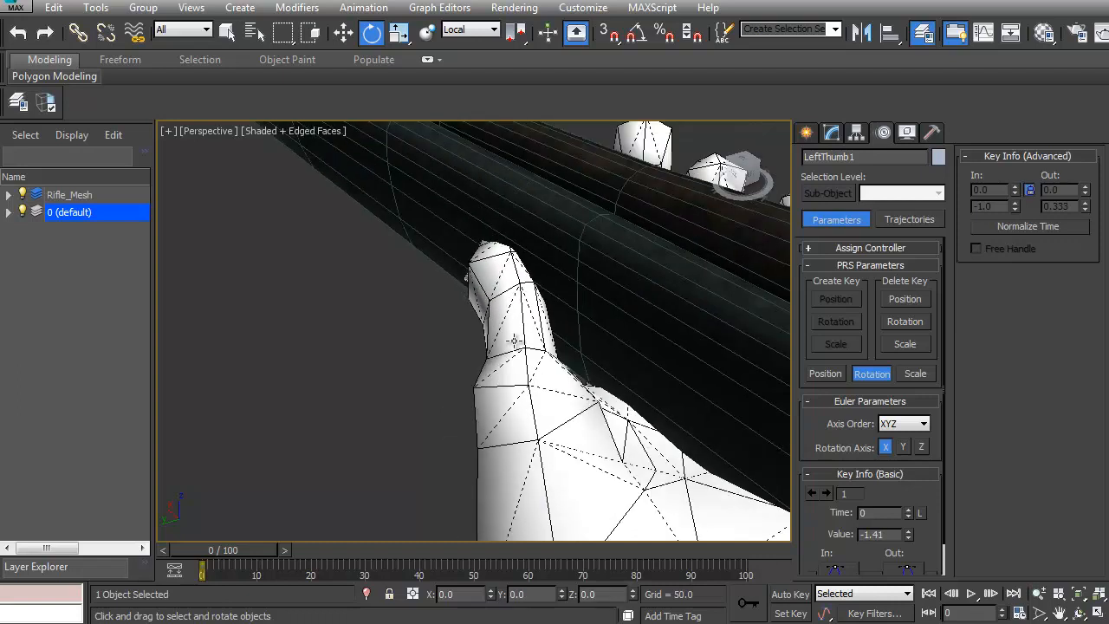
Select the LeftThumb2 bone through the mesh and rotate it to bring the thumb closer to the rifle
{"action": "key", "text": "F3"}
{"action": "left_click", "coordinate": [524, 428]}
{"action": "key", "text": "F3"}
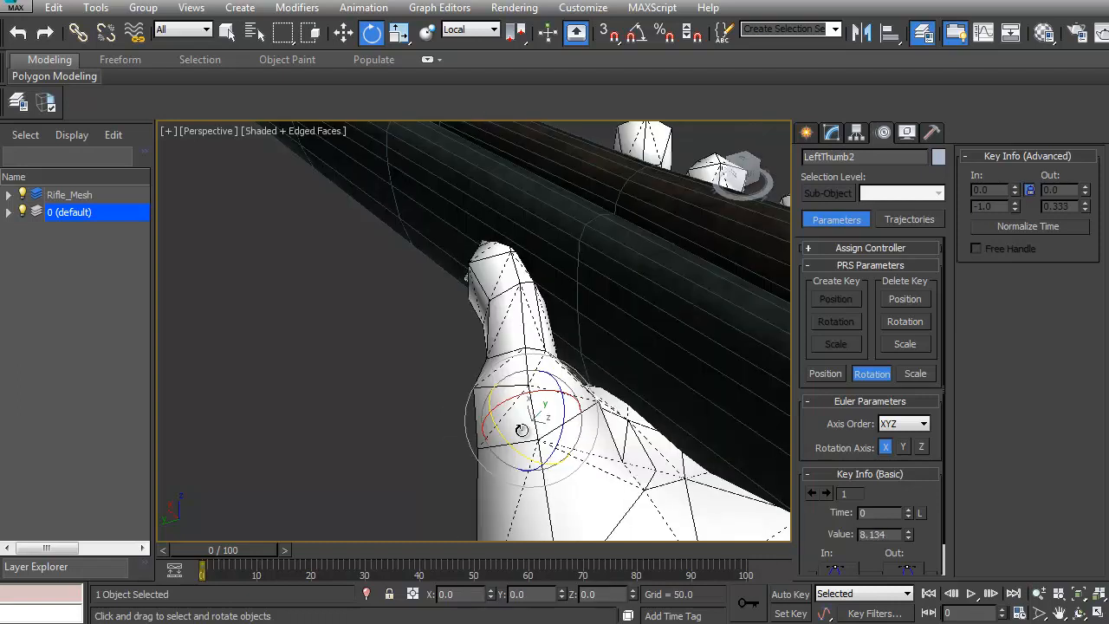
{"action": "middle_click_drag", "start_coordinate": [534, 428], "coordinate": [583, 379], "text": "alt"}
{"action": "left_click_drag", "start_coordinate": [602, 381], "coordinate": [628, 395]}
Rotate the thumb's tip bone, LeftThumb3, to fit the thumb to the rifle's surface
{"action": "middle_click_drag", "start_coordinate": [553, 357], "coordinate": [430, 411], "text": "alt"}
{"action": "left_click", "coordinate": [470, 299]}
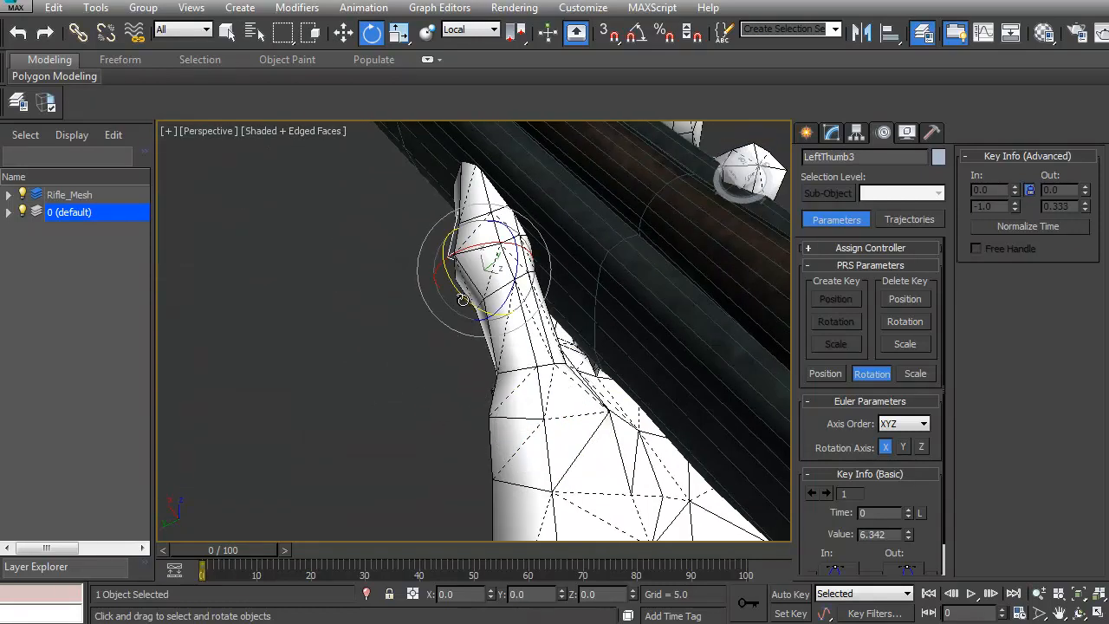
{"action": "left_click_drag", "start_coordinate": [483, 312], "coordinate": [497, 322]}
{"action": "middle_click_drag", "start_coordinate": [453, 331], "coordinate": [490, 252], "text": "alt"}
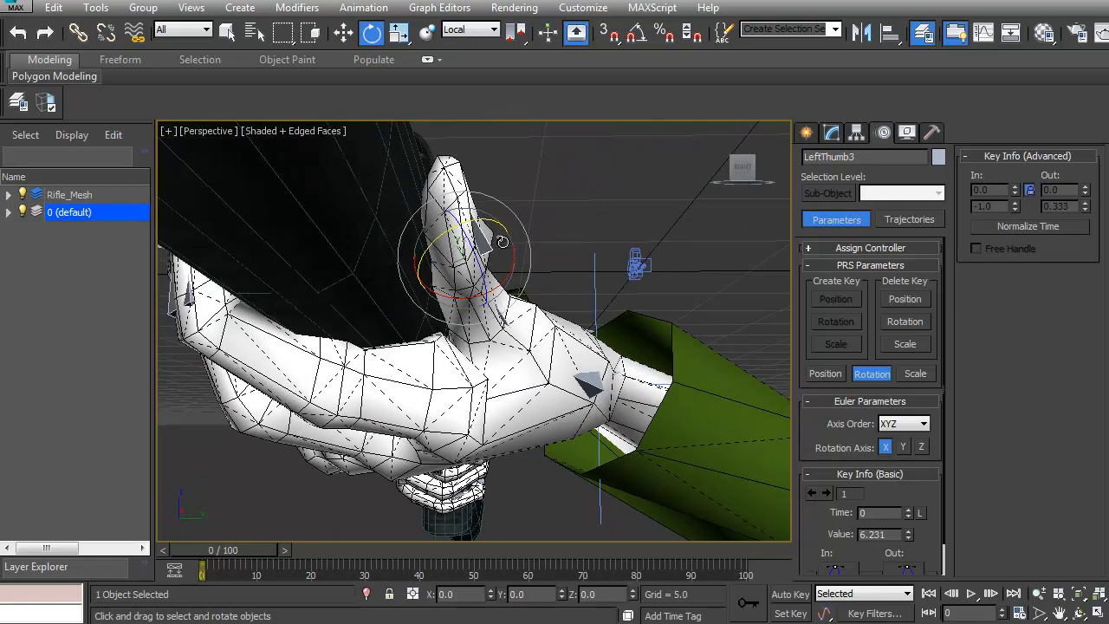
{"action": "middle_click_drag", "start_coordinate": [504, 318], "coordinate": [562, 279], "text": "alt"}
Select b_WeaponSocket and test-rotate it to check how the rifle and left hand follow
{"action": "left_click", "coordinate": [713, 214]}
{"action": "middle_click_drag", "start_coordinate": [712, 216], "coordinate": [601, 251], "text": "alt"}
{"action": "key", "text": "w"}
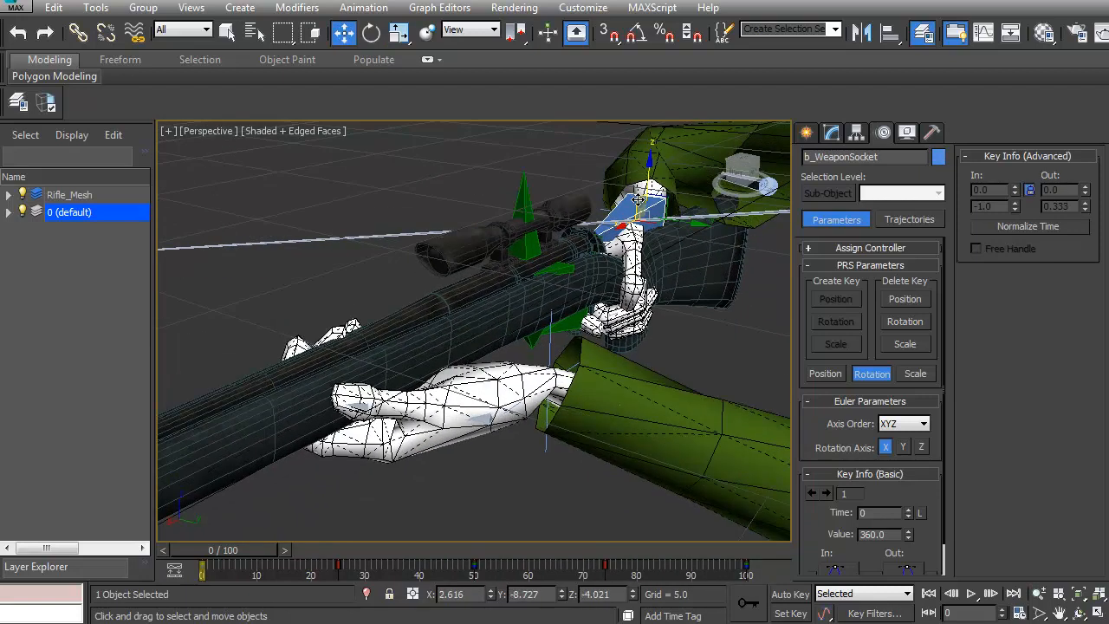
{"action": "key", "text": "e"}
{"action": "mouse_move", "coordinate": [637, 235]}
{"action": "left_mouse_down"}
{"action": "mouse_move", "coordinate": [639, 260]}
{"action": "mouse_move", "coordinate": [638, 230]}
{"action": "mouse_move", "coordinate": [635, 243]}
{"action": "left_mouse_up"}
{"action": "middle_click_drag", "start_coordinate": [636, 243], "coordinate": [612, 337], "text": "alt"}
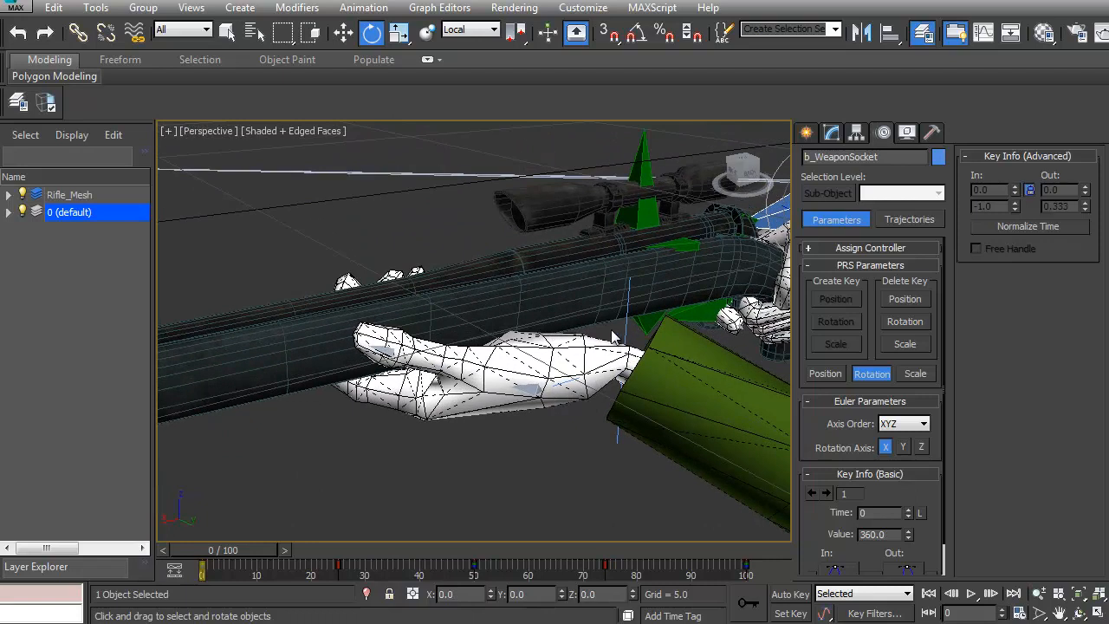
Select the left arm's IK Chain02 goal and inspect the target listed in its Link Params
{"action": "left_click", "coordinate": [624, 330]}
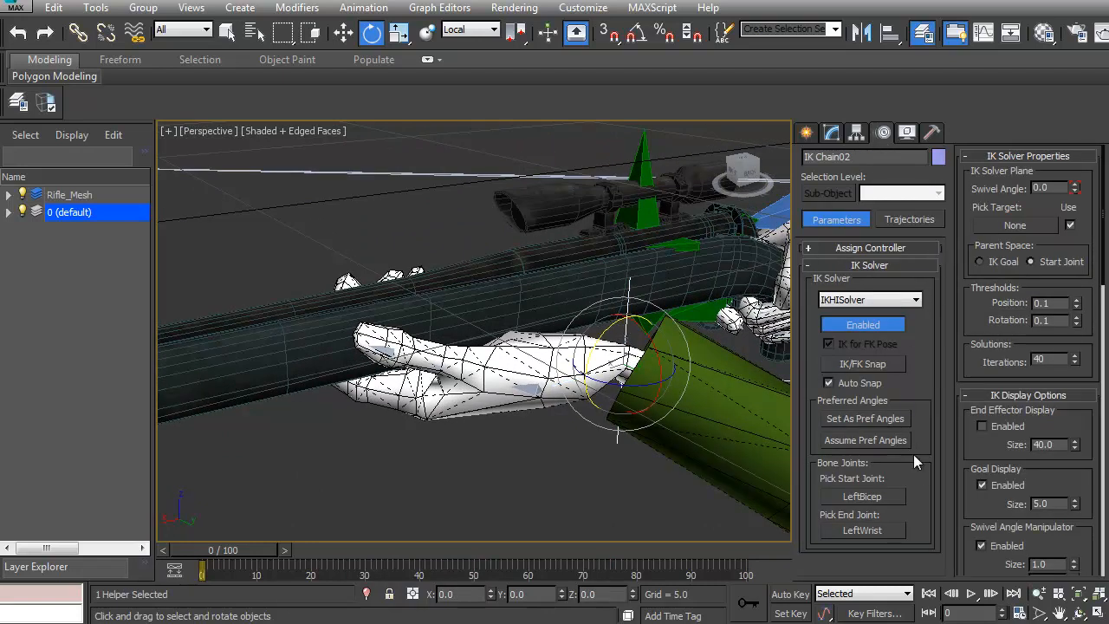
{"action": "left_click", "coordinate": [858, 134]}
{"action": "left_click", "coordinate": [882, 133]}
{"action": "scroll", "coordinate": [960, 422], "scroll_direction": "down", "scroll_amount": 8}
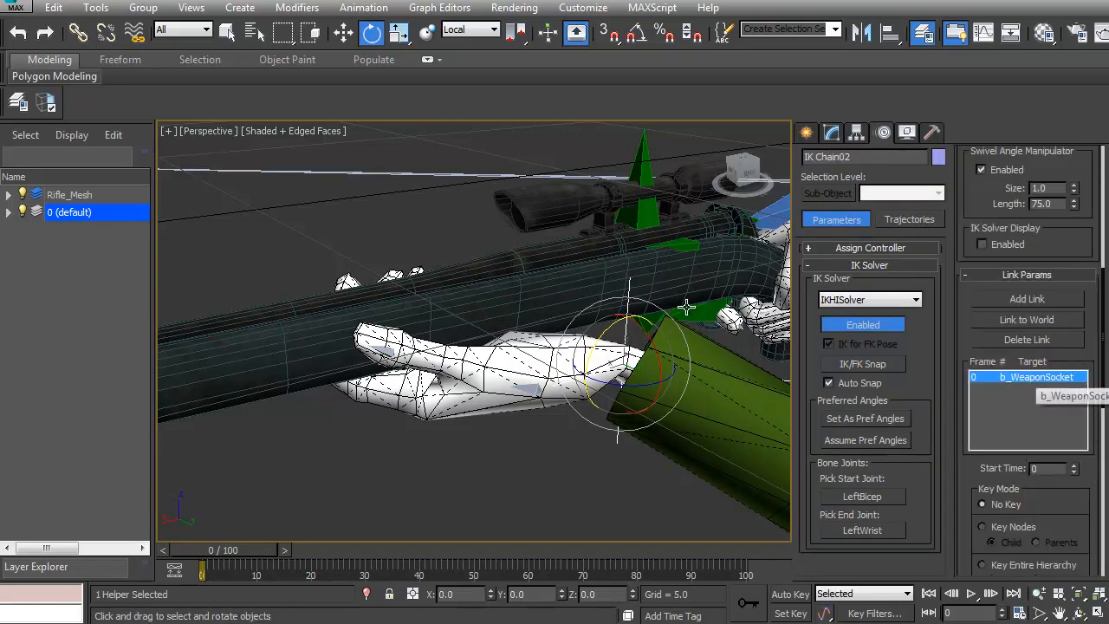
{"action": "middle_click_drag", "start_coordinate": [721, 247], "coordinate": [569, 272], "text": "alt"}
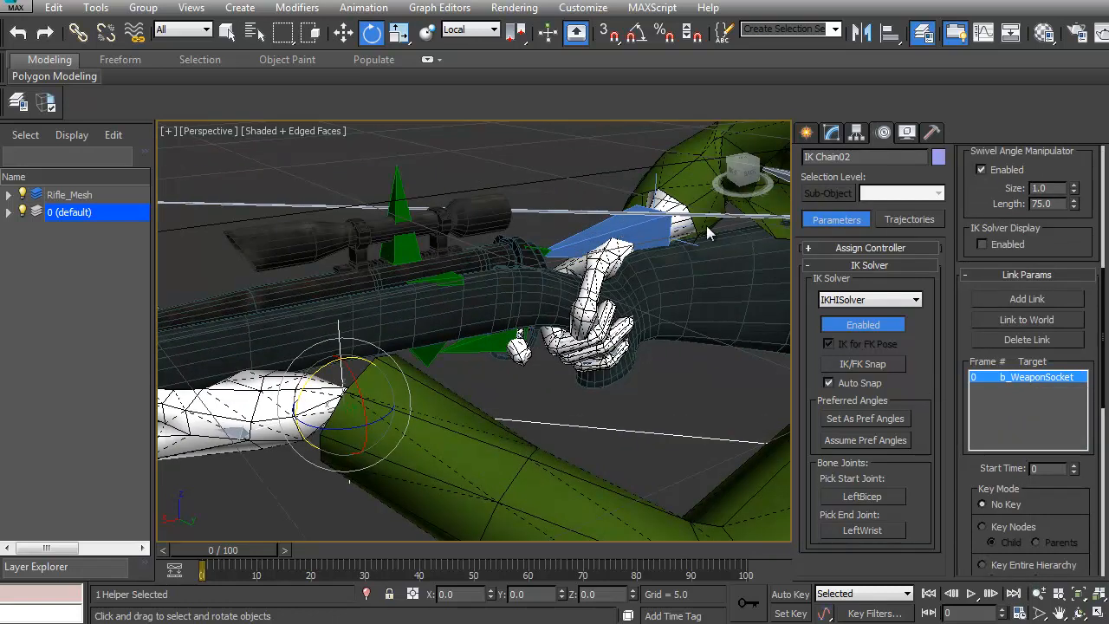
{"action": "middle_click_drag", "start_coordinate": [458, 382], "coordinate": [557, 413], "text": "alt"}
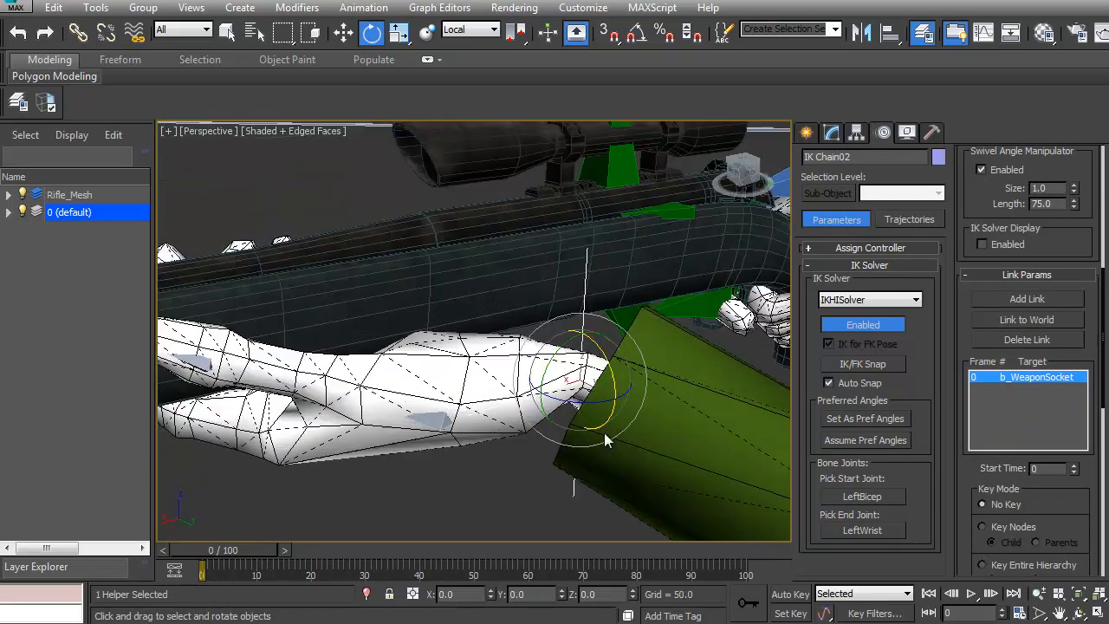
Select the LeftWrist bone in wireframe view and inspect the Orientation Constraint layer in its Rotation List
{"action": "key", "text": "F3"}
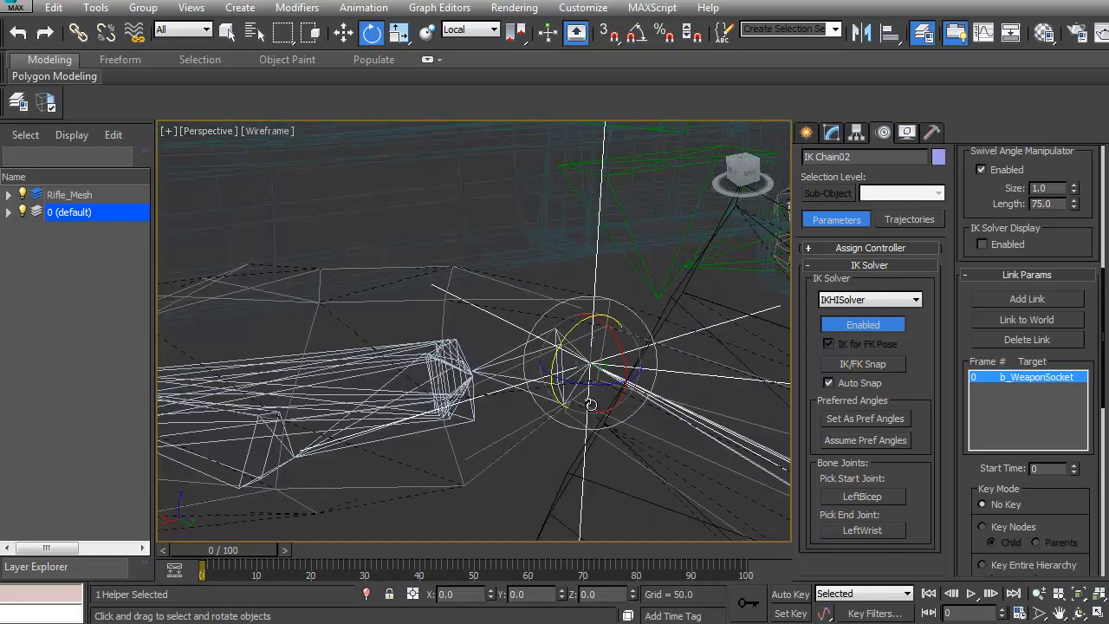
{"action": "left_click", "coordinate": [559, 358]}
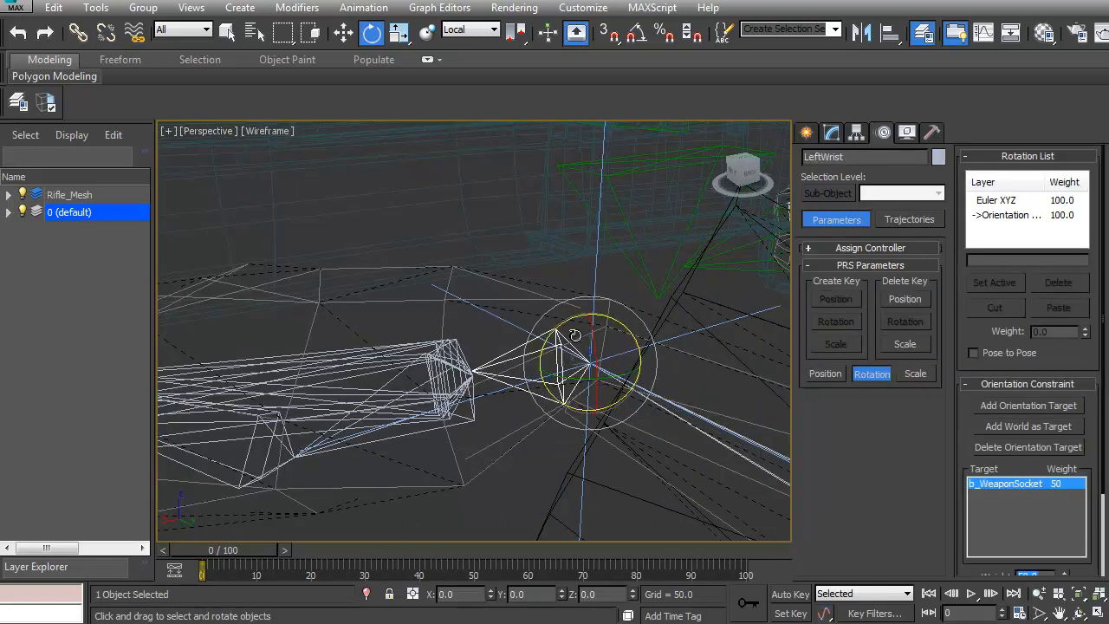
{"action": "left_click", "coordinate": [1009, 216]}
{"action": "scroll", "coordinate": [570, 407], "scroll_direction": "down", "scroll_amount": 5}
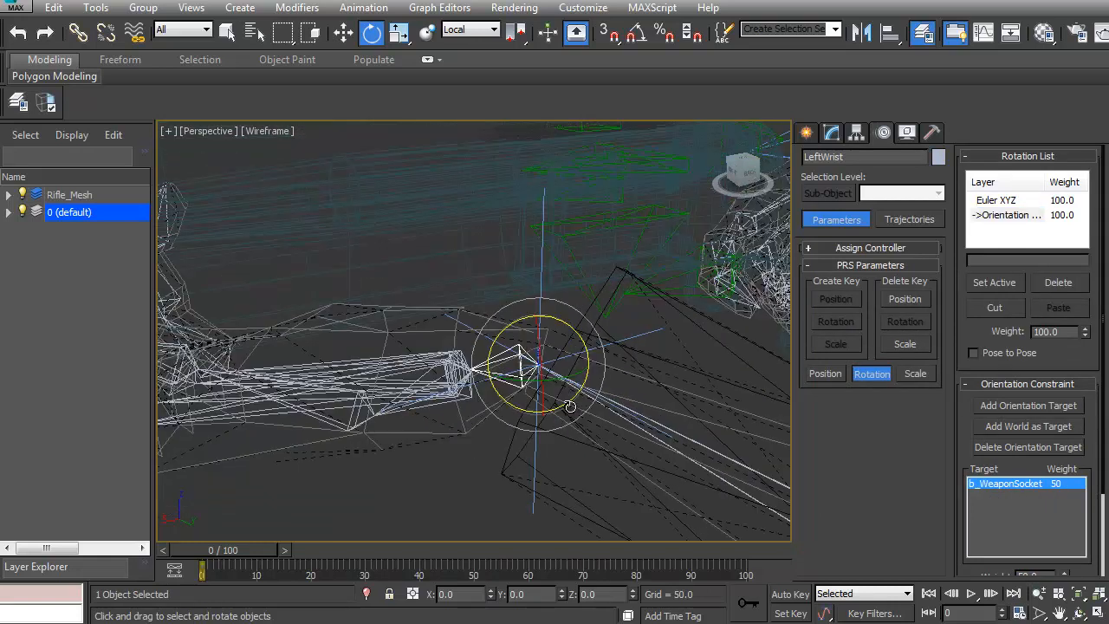
Try moving the left arm's IK Chain02 goal to test how the hand follows, undoing trial moves
{"action": "key", "text": "F3"}
{"action": "mouse_move", "coordinate": [549, 398]}
{"action": "middle_mouse_down", "text": "alt"}
{"action": "mouse_move", "coordinate": [487, 420]}
{"action": "mouse_move", "coordinate": [283, 423]}
{"action": "mouse_move", "coordinate": [411, 444]}
{"action": "mouse_move", "coordinate": [520, 407]}
{"action": "mouse_move", "coordinate": [564, 359]}
{"action": "mouse_move", "coordinate": [510, 418]}
{"action": "mouse_move", "coordinate": [433, 389]}
{"action": "mouse_move", "coordinate": [503, 355]}
{"action": "mouse_move", "coordinate": [632, 297]}
{"action": "mouse_move", "coordinate": [653, 327]}
{"action": "middle_mouse_up", "text": "alt"}
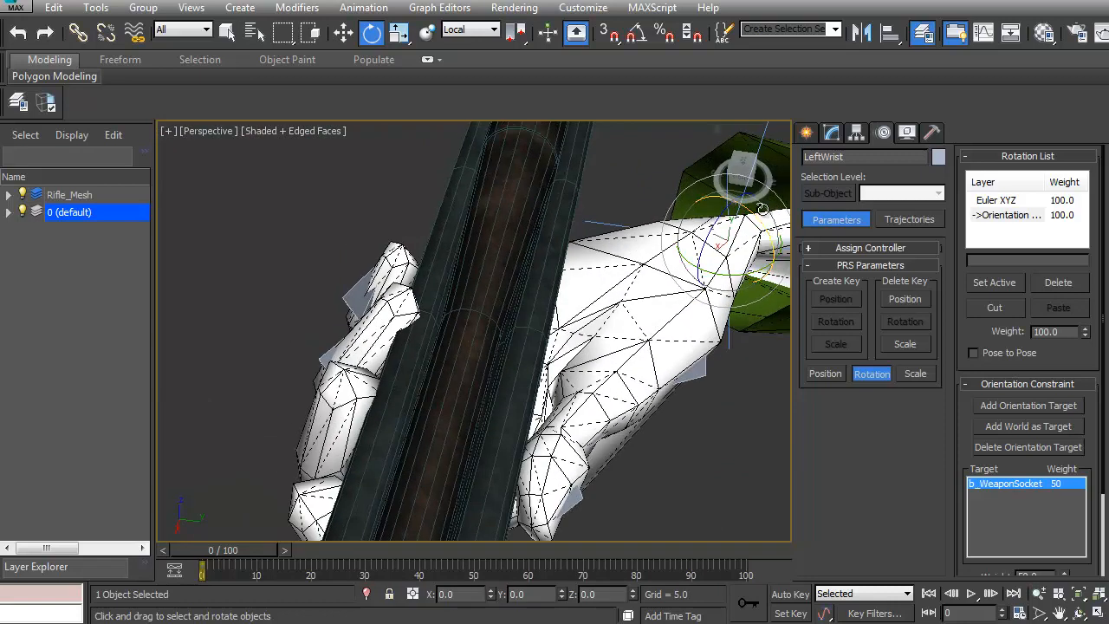
{"action": "left_click", "coordinate": [747, 187]}
{"action": "key", "text": "w"}
{"action": "left_click_drag", "start_coordinate": [763, 249], "coordinate": [745, 274]}
{"action": "key", "text": "ctrl+z"}
{"action": "middle_click_drag", "start_coordinate": [716, 306], "coordinate": [725, 250], "text": "alt"}
{"action": "left_click_drag", "start_coordinate": [723, 228], "coordinate": [707, 400]}
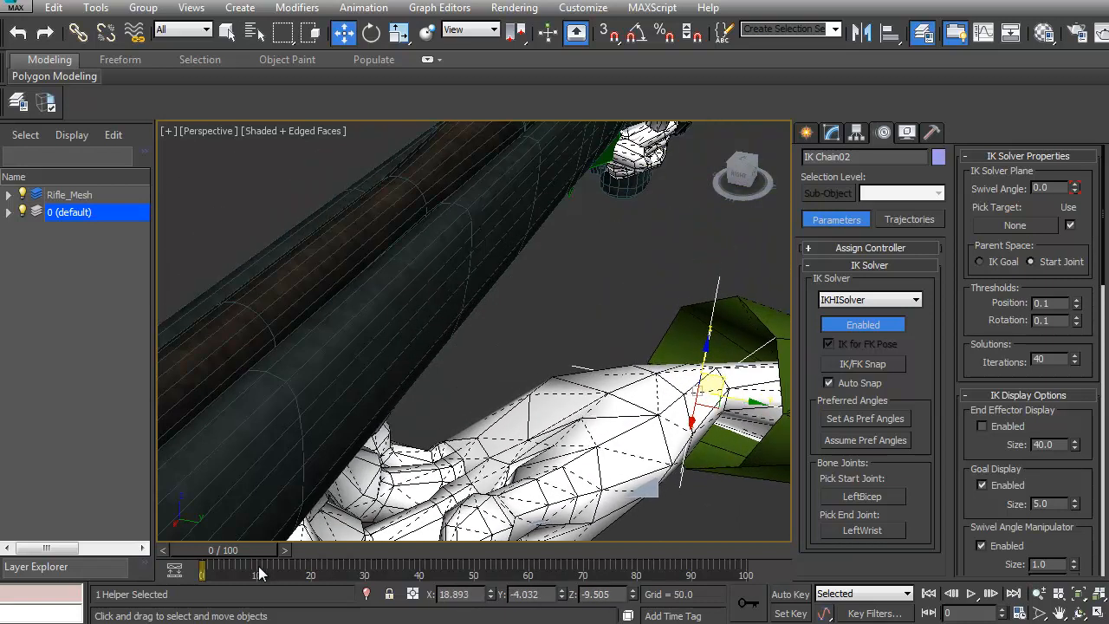
{"action": "mouse_move", "coordinate": [231, 550]}
{"action": "left_mouse_down"}
{"action": "mouse_move", "coordinate": [440, 555]}
{"action": "mouse_move", "coordinate": [464, 567]}
{"action": "mouse_move", "coordinate": [219, 556]}
{"action": "left_mouse_up"}
{"action": "left_click_drag", "start_coordinate": [713, 386], "coordinate": [719, 247]}
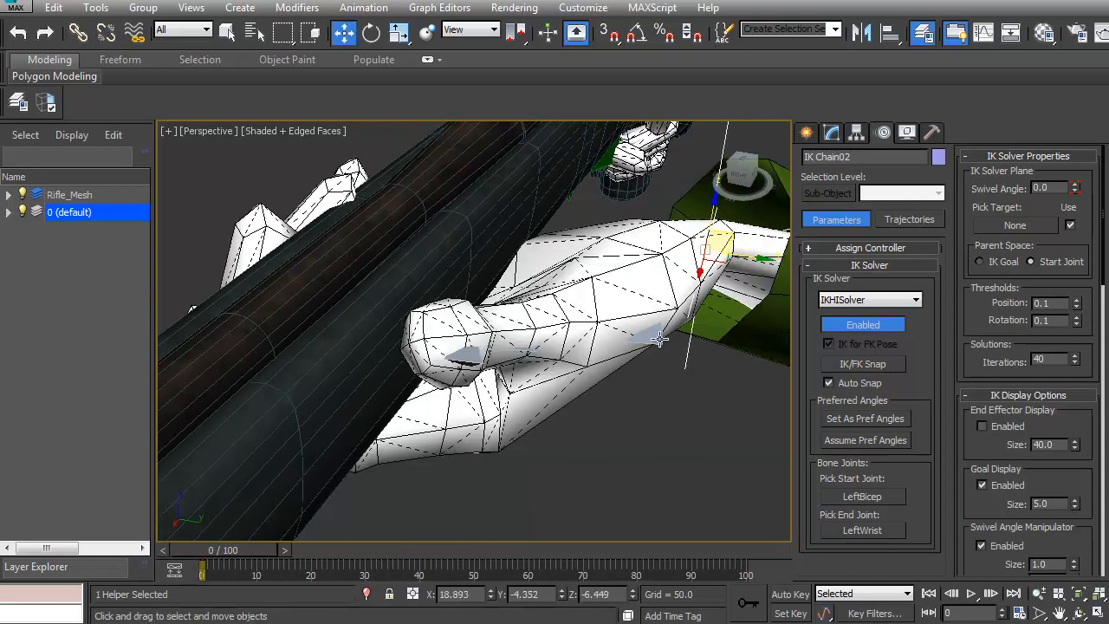
{"action": "key", "text": "ctrl+z"}
Select the LeftWrist bone and try rotating it with its Orientation Constraint layer active
{"action": "key", "text": "F3"}
{"action": "left_click", "coordinate": [638, 328]}
{"action": "key", "text": "F3"}
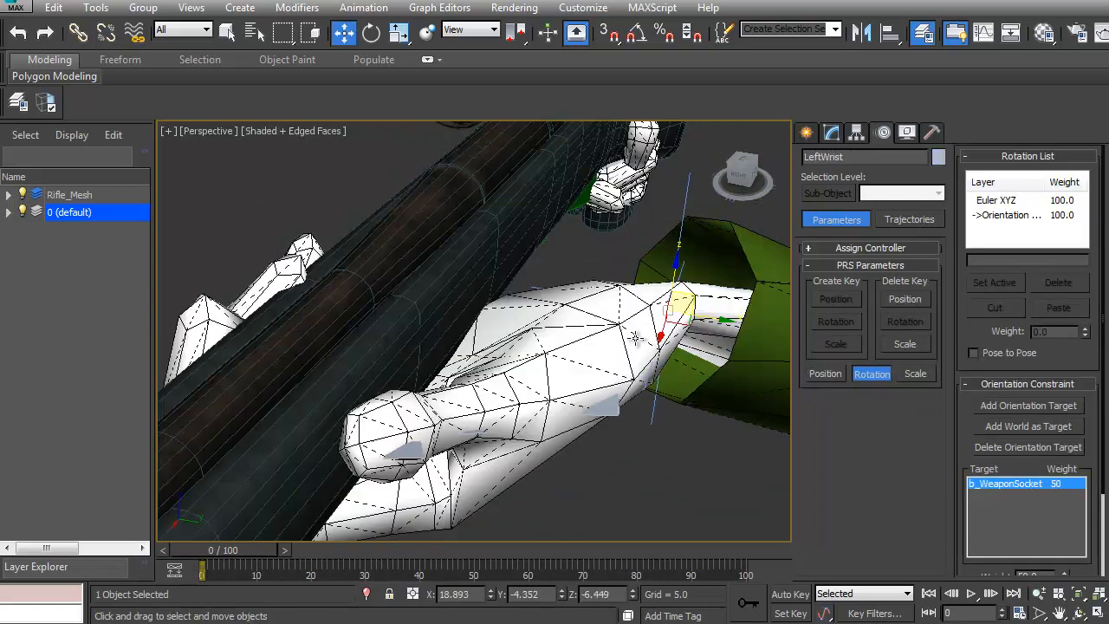
{"action": "key", "text": "e"}
{"action": "left_click_drag", "start_coordinate": [632, 338], "coordinate": [679, 344]}
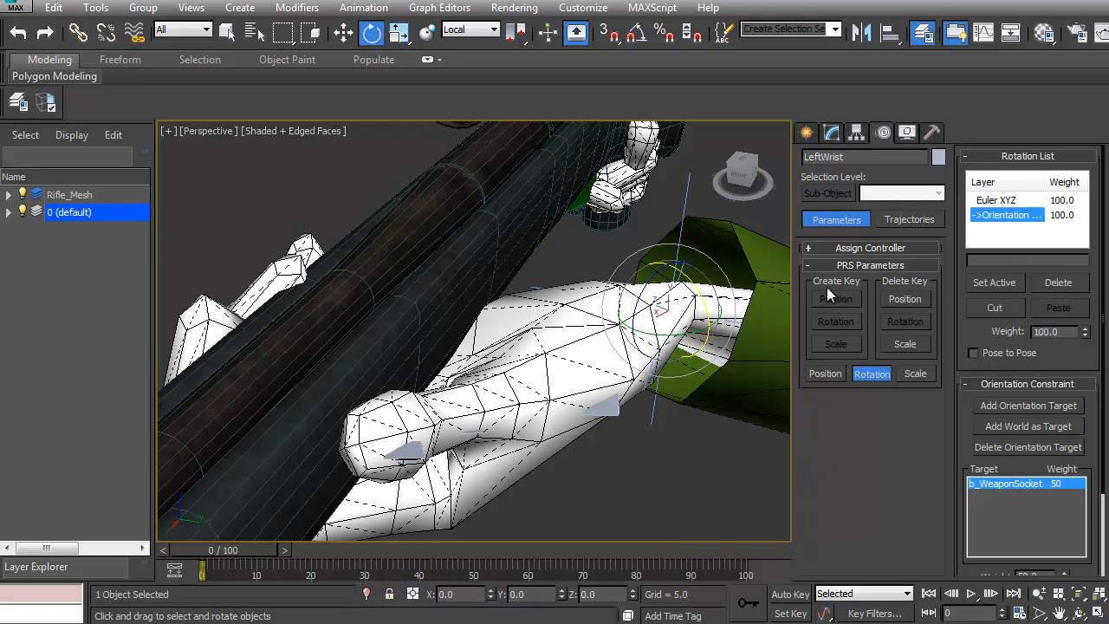
{"action": "scroll", "coordinate": [557, 317], "scroll_direction": "down", "scroll_amount": 4}
{"action": "mouse_move", "coordinate": [544, 399]}
{"action": "middle_mouse_down", "text": "alt"}
{"action": "mouse_move", "coordinate": [508, 384]}
{"action": "mouse_move", "coordinate": [535, 373]}
{"action": "mouse_move", "coordinate": [531, 410]}
{"action": "middle_mouse_up", "text": "alt"}
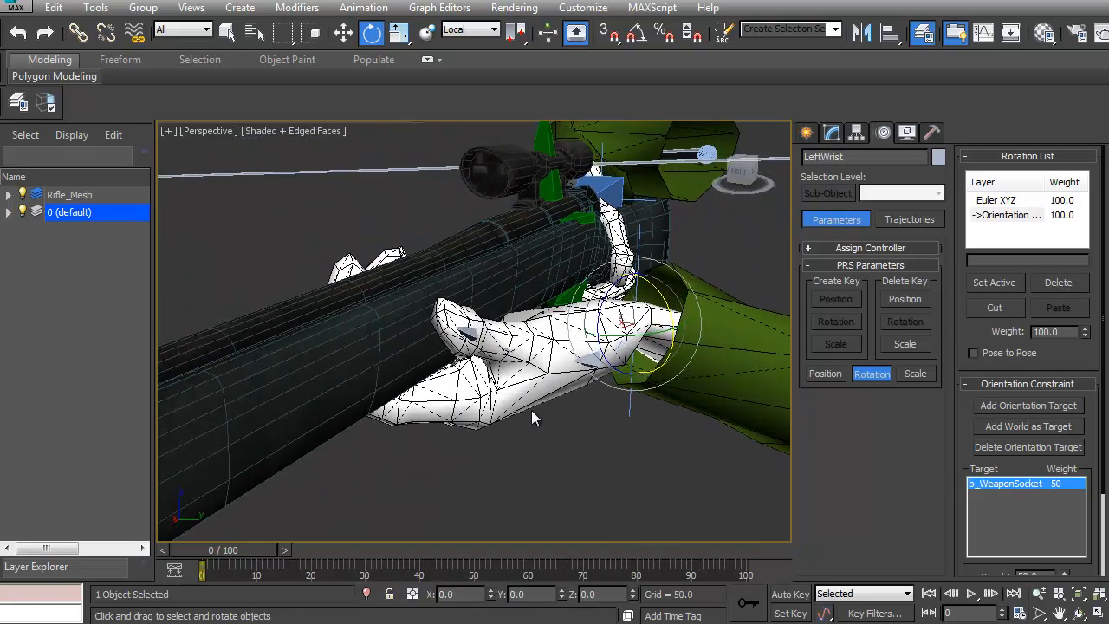
Set LeftWrist's Orientation Constraint weight to 0, make the Euler XYZ layer active, and rotate the wrist
{"action": "right_click", "coordinate": [1088, 337]}
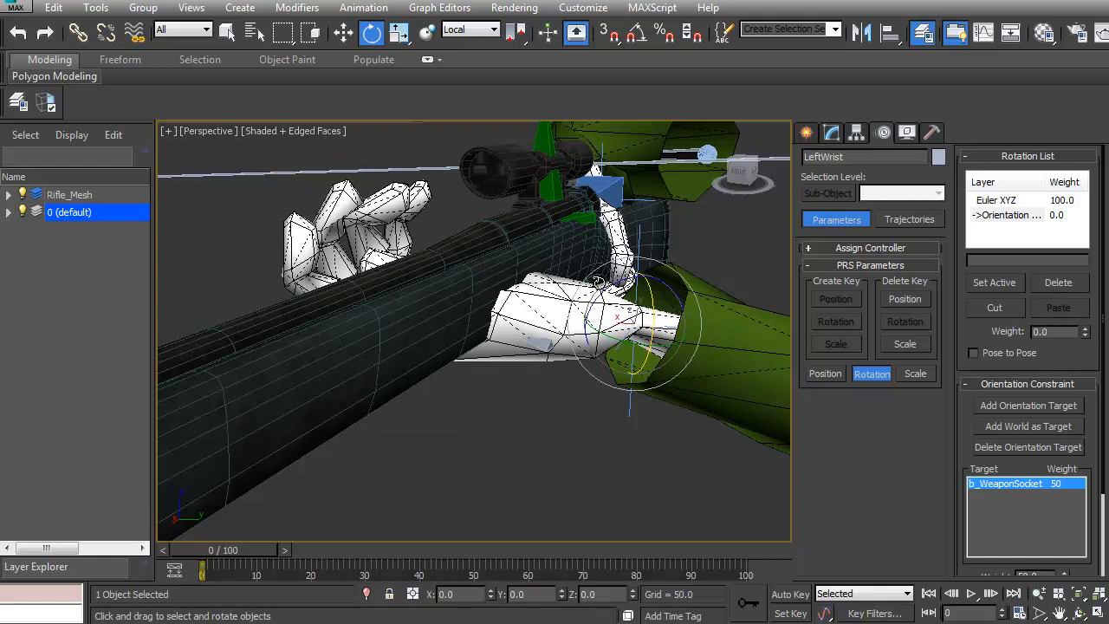
{"action": "left_click_drag", "start_coordinate": [565, 337], "coordinate": [565, 335]}
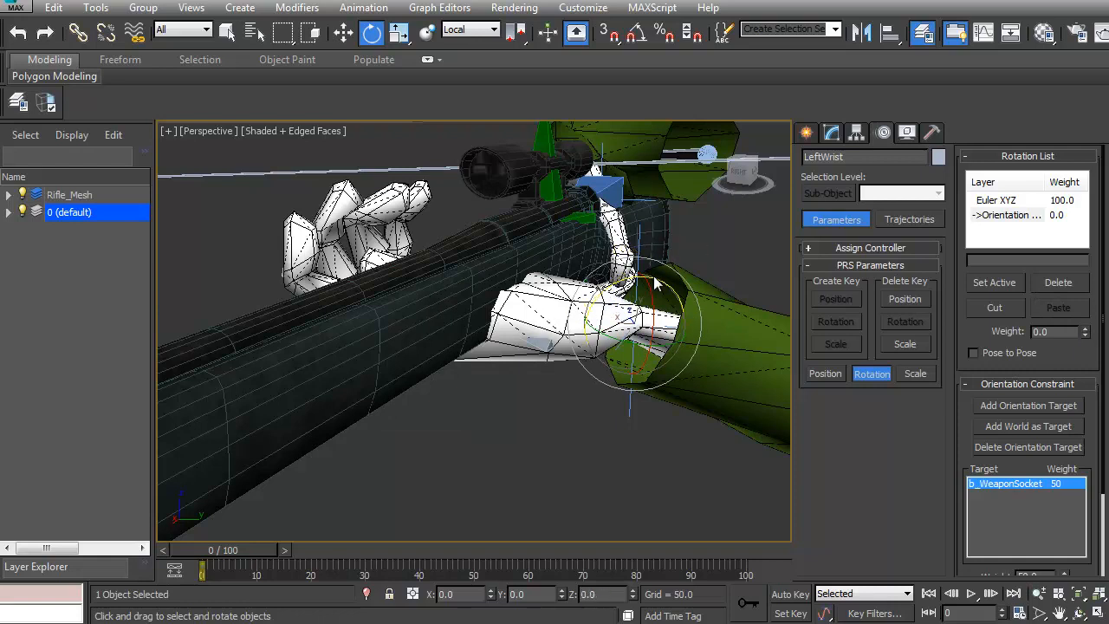
{"action": "left_click", "coordinate": [986, 202]}
{"action": "left_click", "coordinate": [997, 282]}
{"action": "left_click_drag", "start_coordinate": [614, 286], "coordinate": [796, 314]}
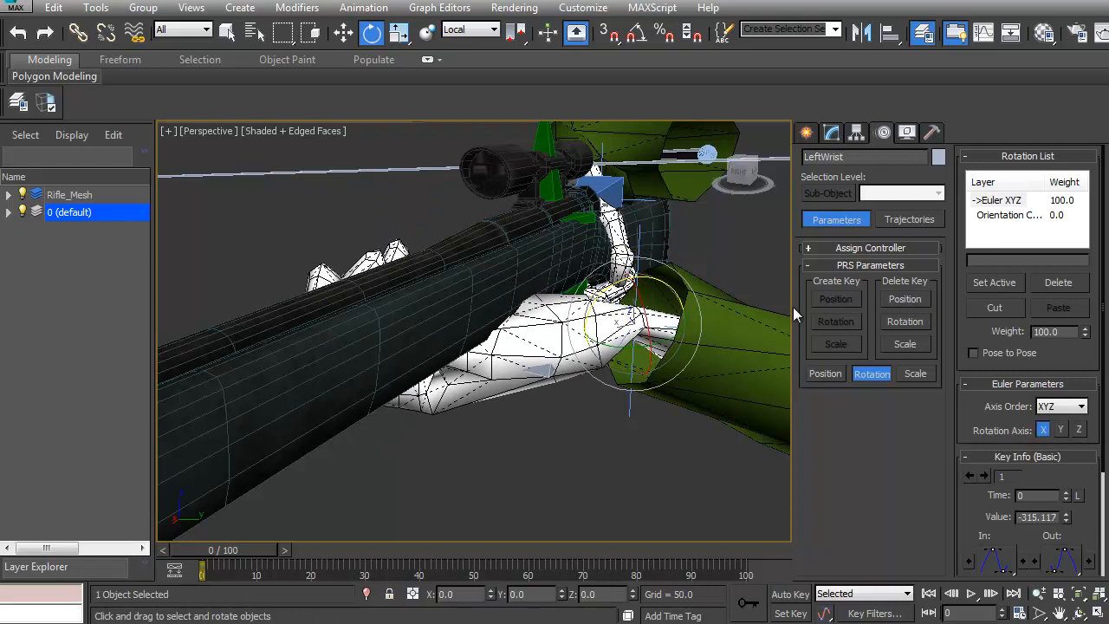
Set the Orientation Constraint layer's weight to 100 and try rotating LeftWrist through the Euler XYZ layer
{"action": "left_click", "coordinate": [1004, 217]}
{"action": "type", "text": "100"}
{"action": "key", "text": "Return"}
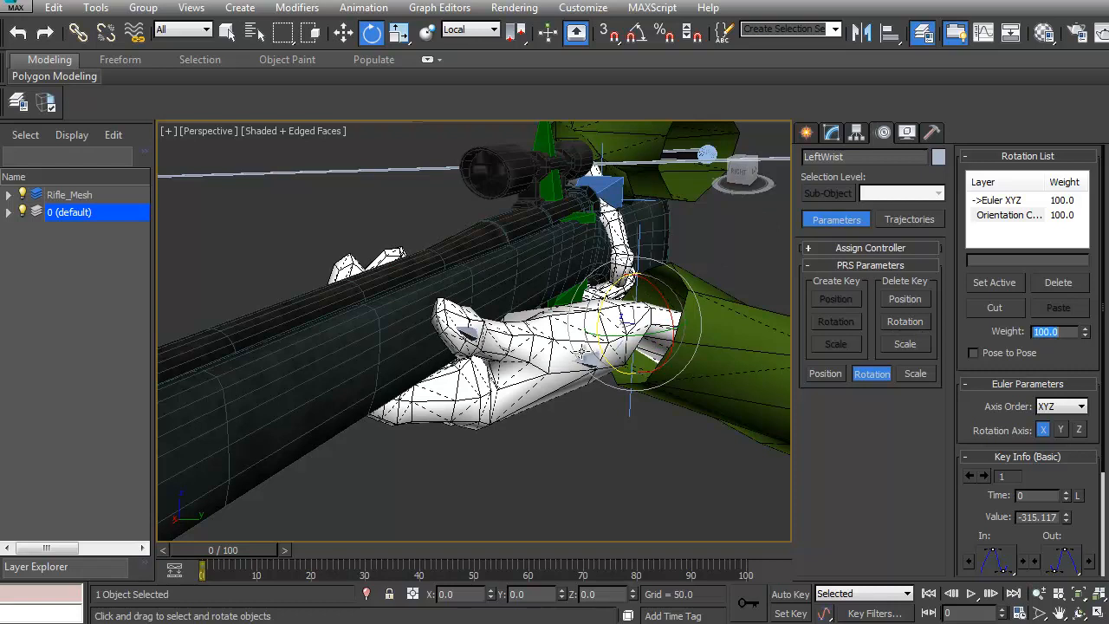
{"action": "left_click", "coordinate": [1016, 201]}
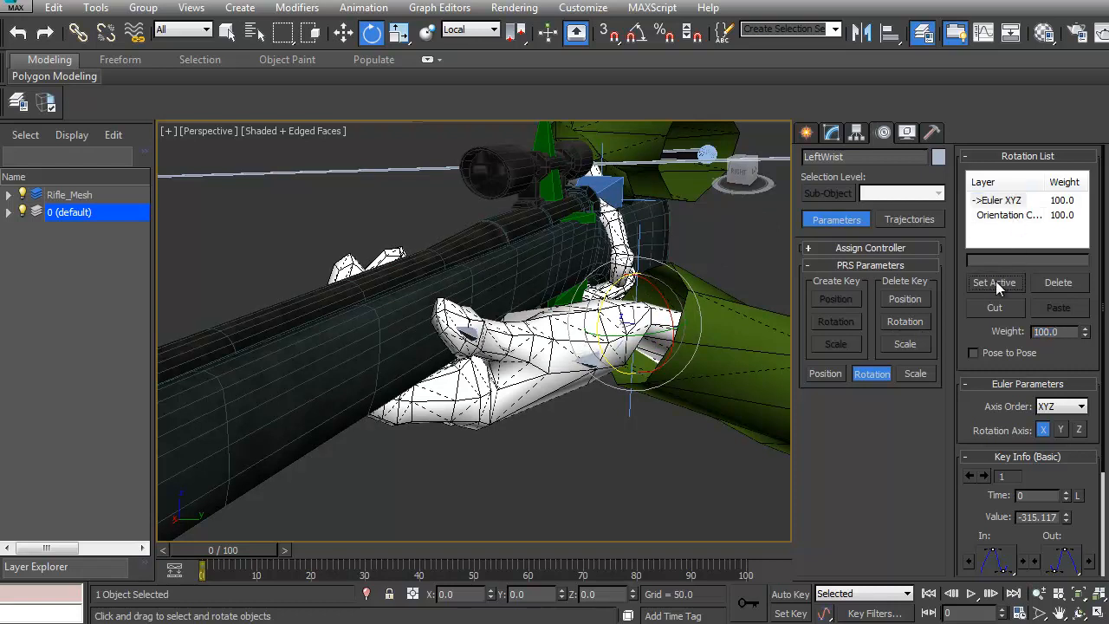
{"action": "left_click_drag", "start_coordinate": [604, 290], "coordinate": [641, 290]}
{"action": "left_click_drag", "start_coordinate": [628, 247], "coordinate": [624, 248]}
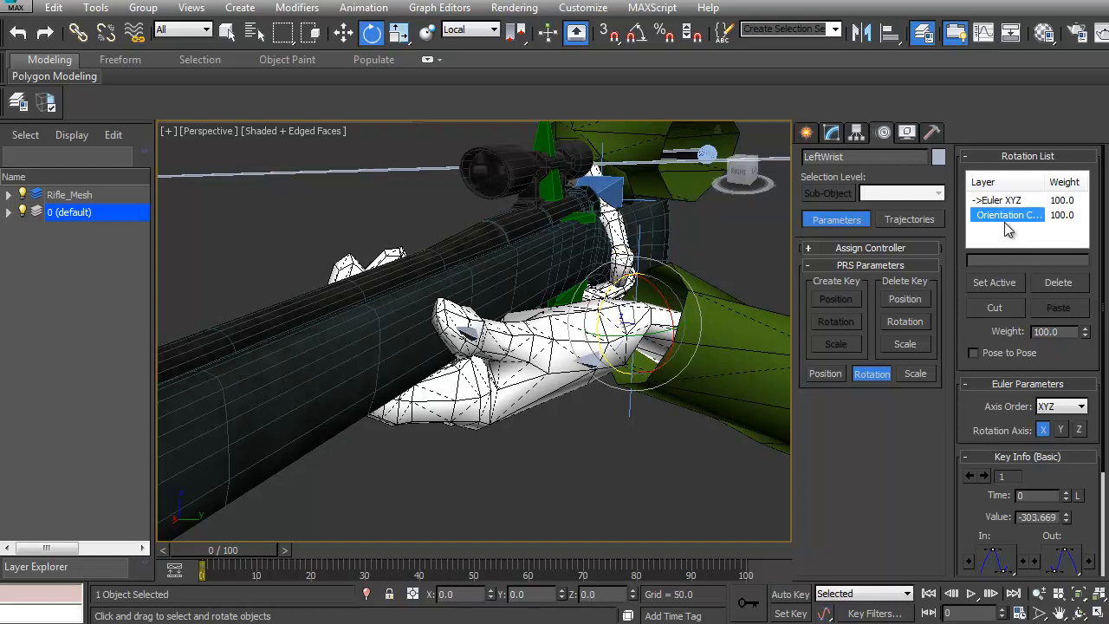
Try rotating LeftWrist with Pose to Pose enabled, check the hand against the rifle, and disable the option
{"action": "left_click_drag", "start_coordinate": [975, 340], "coordinate": [991, 374]}
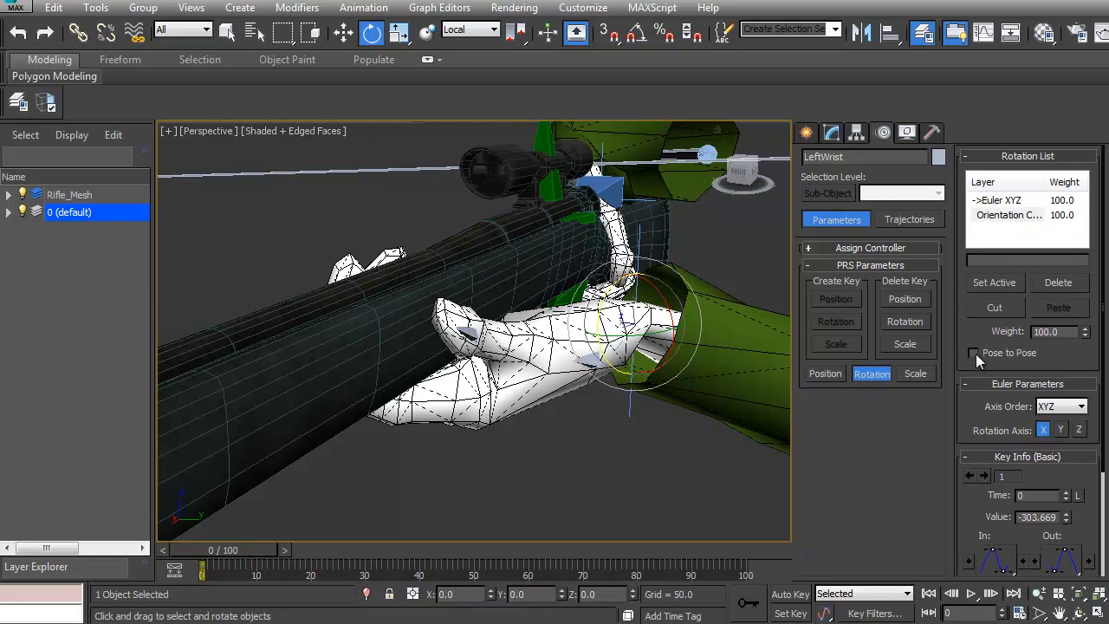
{"action": "left_click", "coordinate": [974, 352]}
{"action": "left_click_drag", "start_coordinate": [601, 301], "coordinate": [597, 367]}
{"action": "left_click_drag", "start_coordinate": [636, 310], "coordinate": [634, 277]}
{"action": "left_click_drag", "start_coordinate": [223, 544], "coordinate": [144, 570]}
{"action": "key", "text": "e"}
{"action": "scroll", "coordinate": [555, 280], "scroll_direction": "up", "scroll_amount": 5}
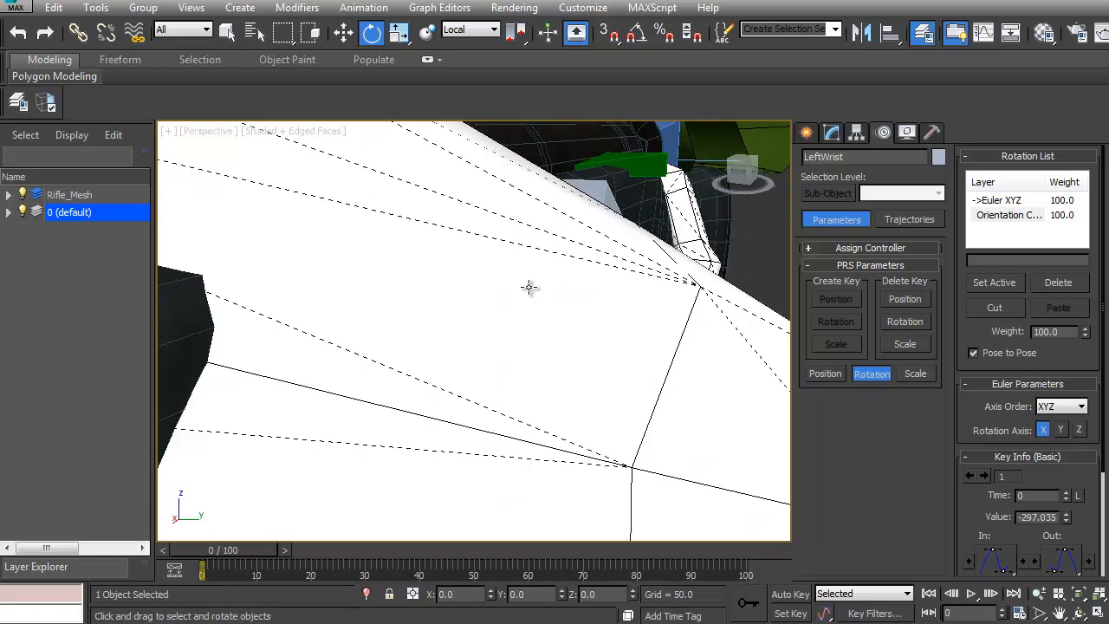
{"action": "scroll", "coordinate": [454, 312], "scroll_direction": "up", "scroll_amount": 6}
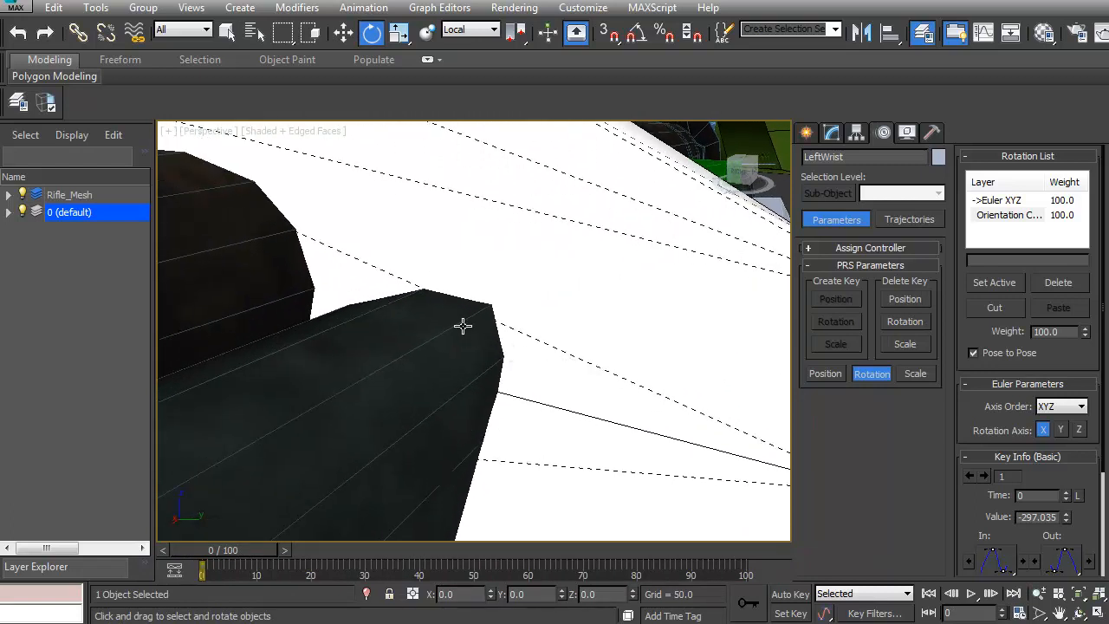
{"action": "scroll", "coordinate": [477, 336], "scroll_direction": "up", "scroll_amount": 3}
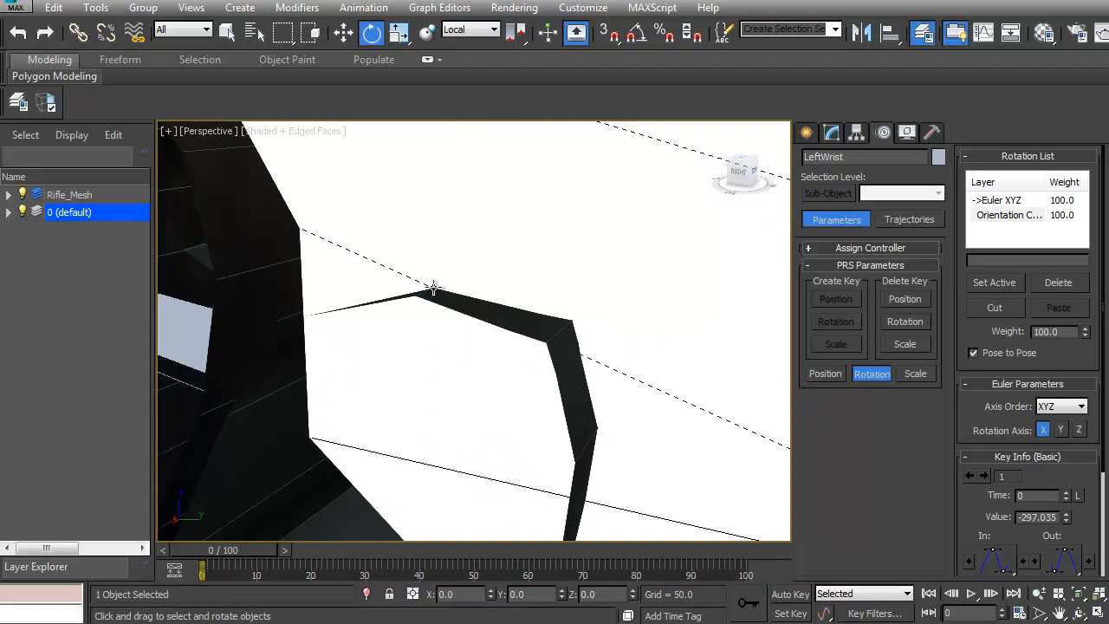
{"action": "left_click_drag", "start_coordinate": [234, 556], "coordinate": [413, 563]}
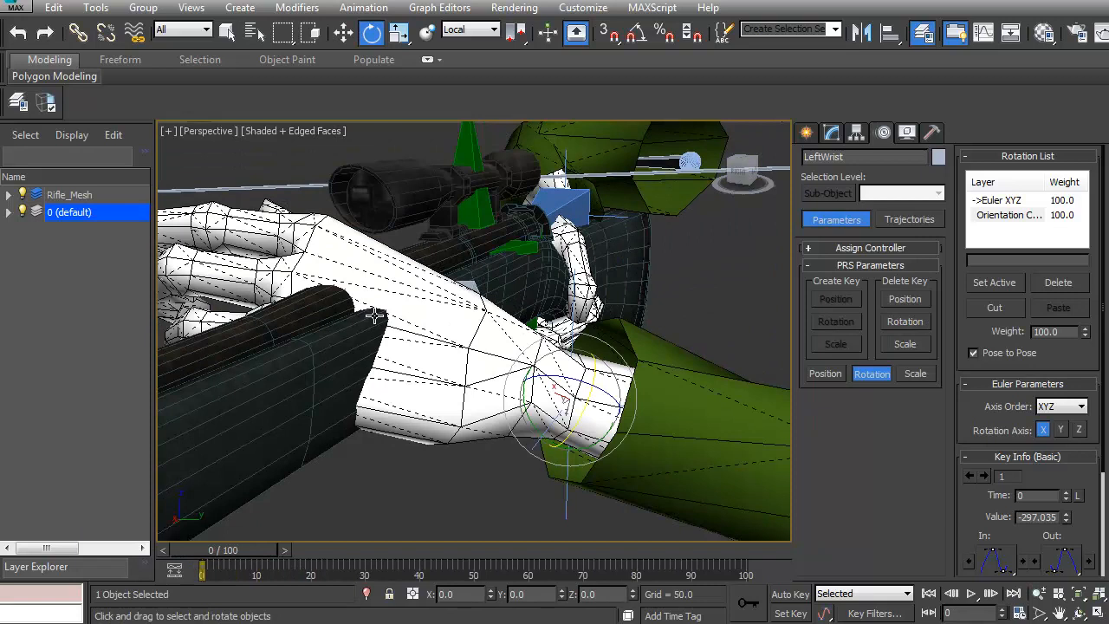
{"action": "scroll", "coordinate": [376, 309], "scroll_direction": "down", "scroll_amount": 5}
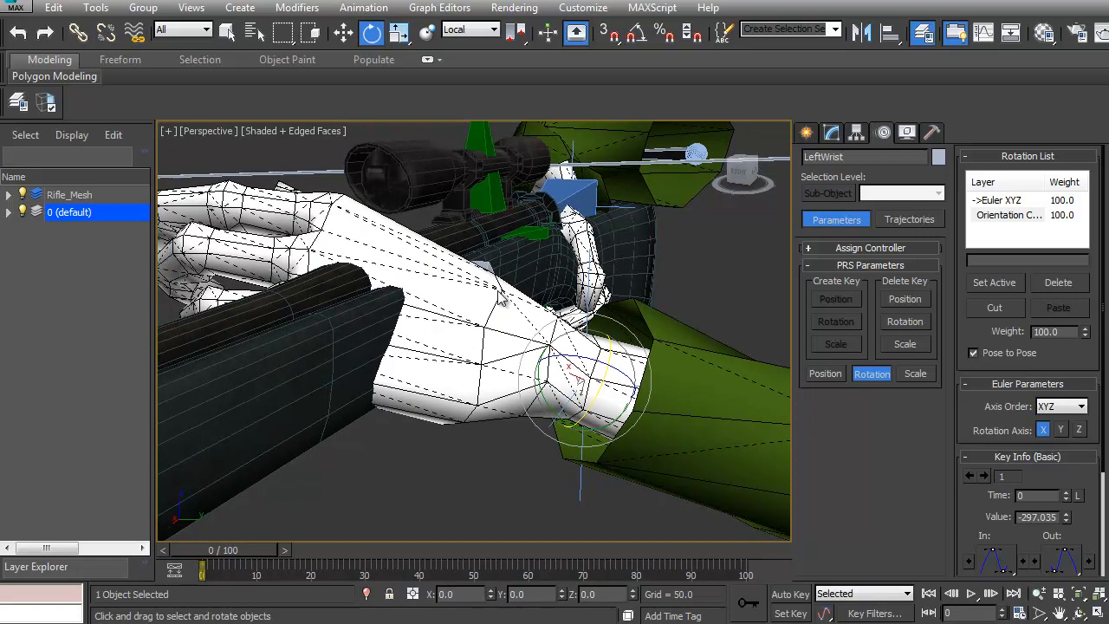
{"action": "left_click", "coordinate": [974, 353]}
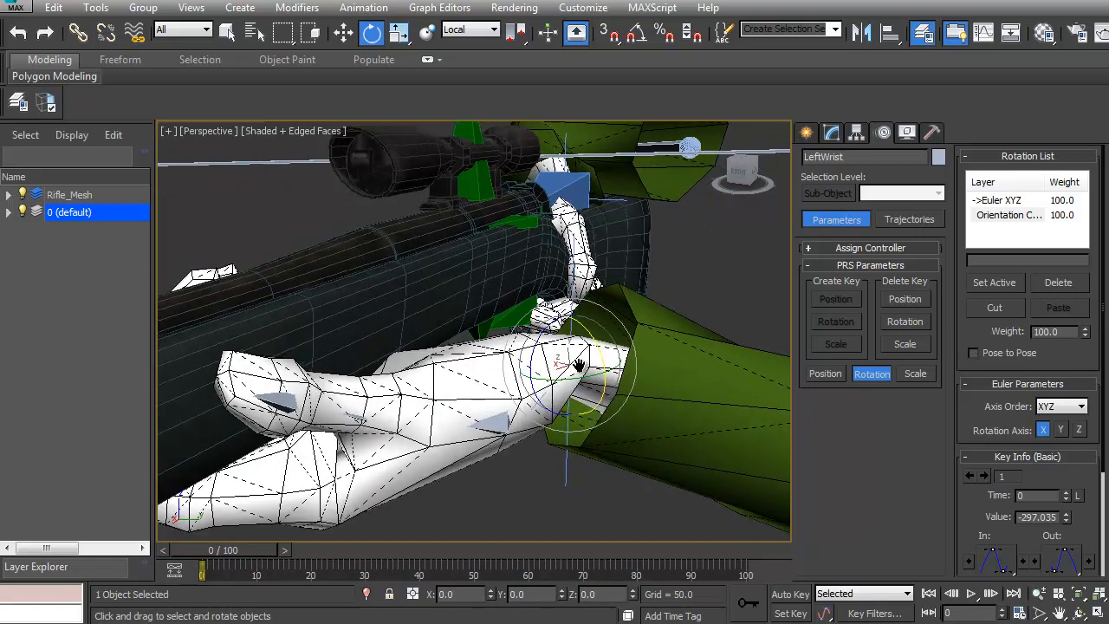
Delete the Orientation Constraint layer from LeftWrist's Rotation List and rotate the wrist to align the hand with the rifle
{"action": "left_click", "coordinate": [1061, 282]}
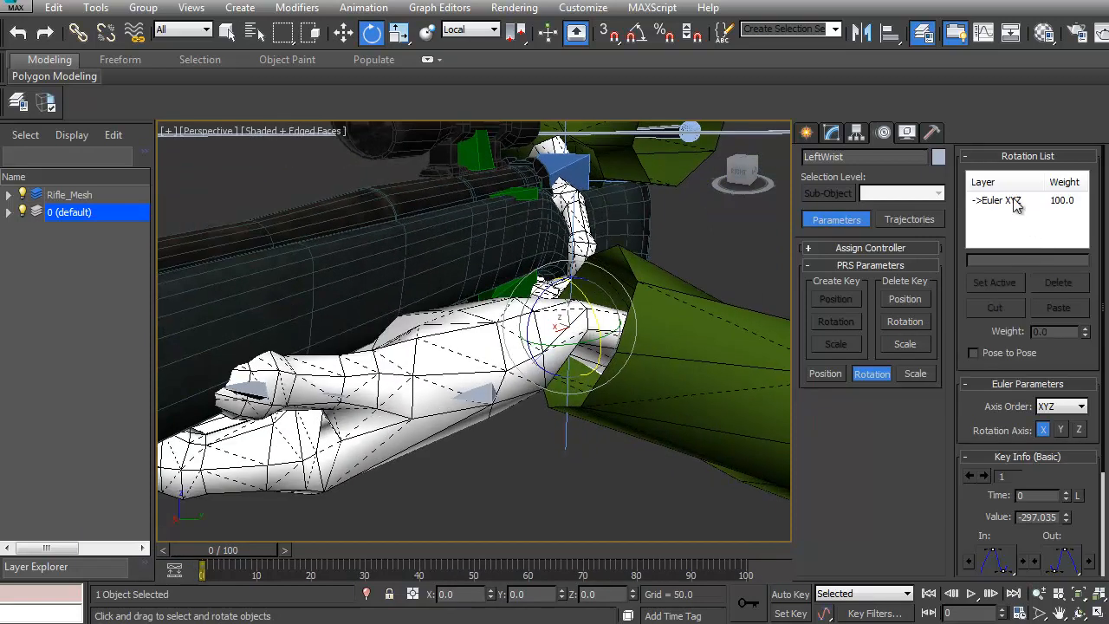
{"action": "middle_click_drag", "start_coordinate": [658, 278], "coordinate": [382, 470], "text": "alt"}
{"action": "left_click_drag", "start_coordinate": [404, 460], "coordinate": [441, 460]}
{"action": "middle_click_drag", "start_coordinate": [443, 460], "coordinate": [451, 345], "text": "alt"}
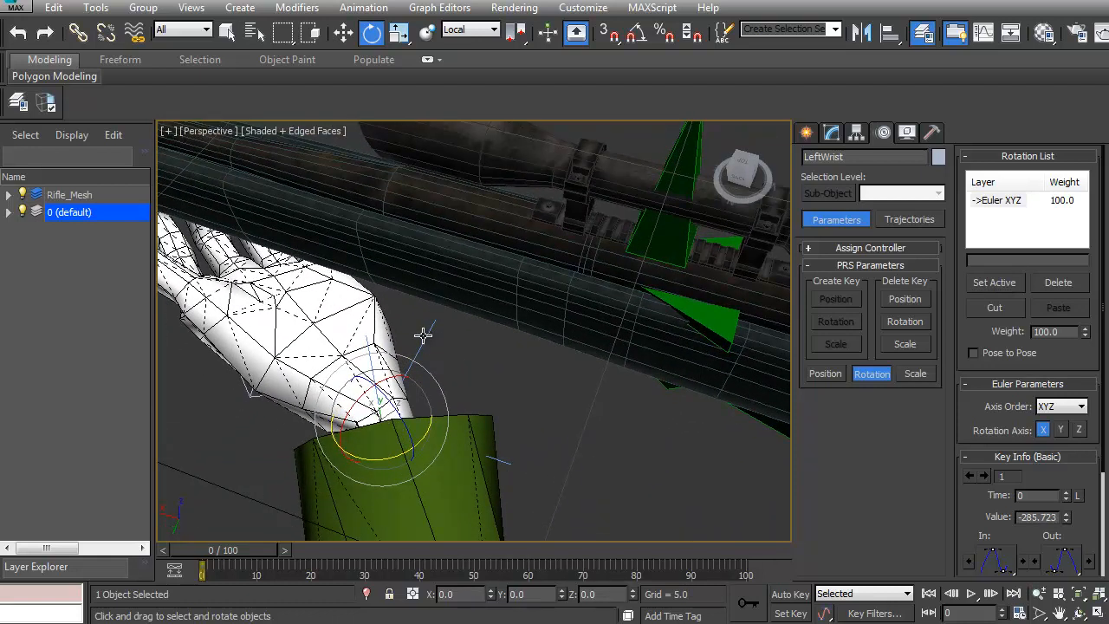
Move the left arm's IK Chain02 goal to reposition the hand against the rifle
{"action": "left_click", "coordinate": [425, 334]}
{"action": "key", "text": "w"}
{"action": "left_click_drag", "start_coordinate": [366, 455], "coordinate": [415, 397]}
Select the LeftThumb1 bone and rotate it to adjust the thumb's base beside the rifle
{"action": "middle_click_drag", "start_coordinate": [345, 382], "coordinate": [575, 322], "text": "alt"}
{"action": "left_click", "coordinate": [575, 323]}
{"action": "key", "text": "e"}
{"action": "left_click_drag", "start_coordinate": [577, 320], "coordinate": [580, 321]}
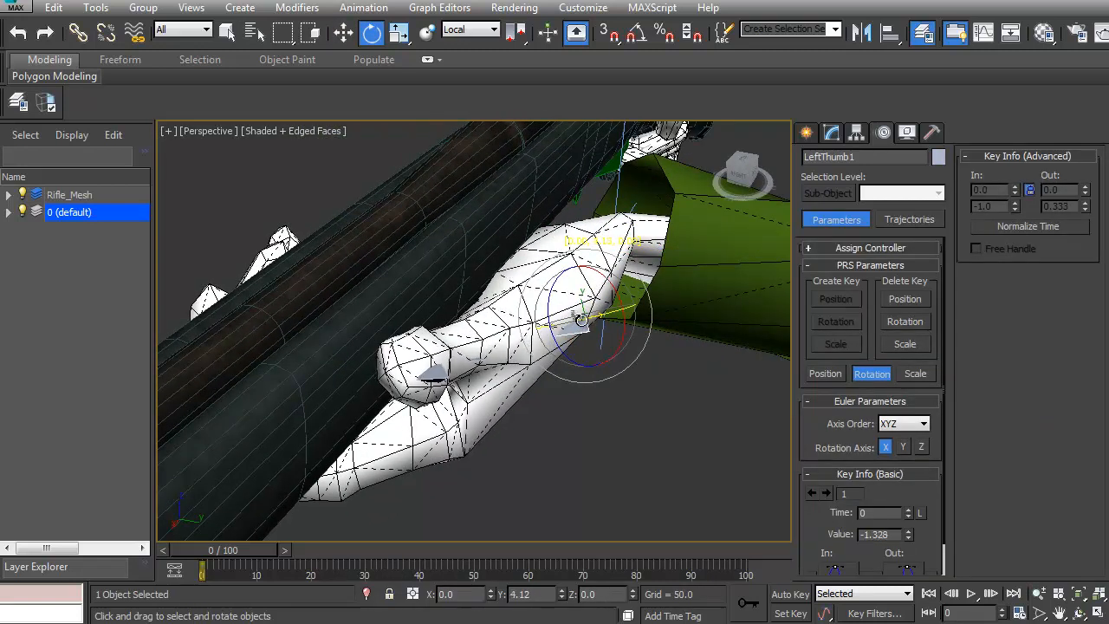
Rotate the LeftThumb3 bone to bend the thumb's tip along the rifle's side
{"action": "middle_click_drag", "start_coordinate": [581, 321], "coordinate": [528, 338], "text": "alt"}
{"action": "left_click_drag", "start_coordinate": [572, 377], "coordinate": [575, 382]}
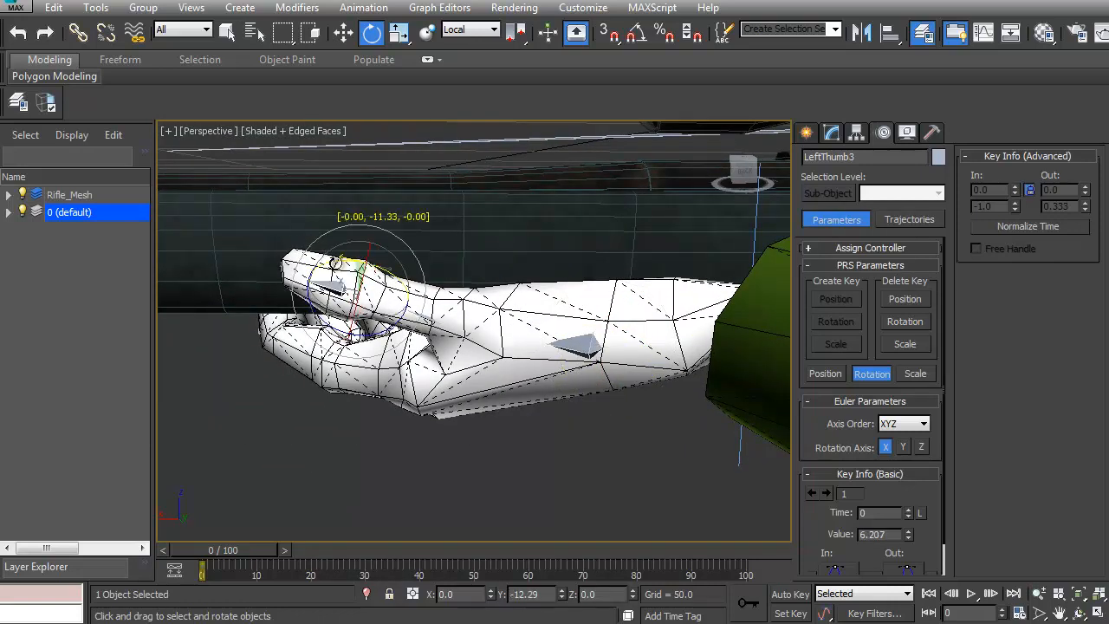
{"action": "middle_click_drag", "start_coordinate": [314, 261], "coordinate": [322, 326], "text": "alt"}
{"action": "left_click_drag", "start_coordinate": [293, 314], "coordinate": [294, 314]}
{"action": "middle_click_drag", "start_coordinate": [295, 314], "coordinate": [371, 340], "text": "alt"}
Select the LeftThumb1 bone in wireframe view and rotate it further about its Y axis
{"action": "key", "text": "F3"}
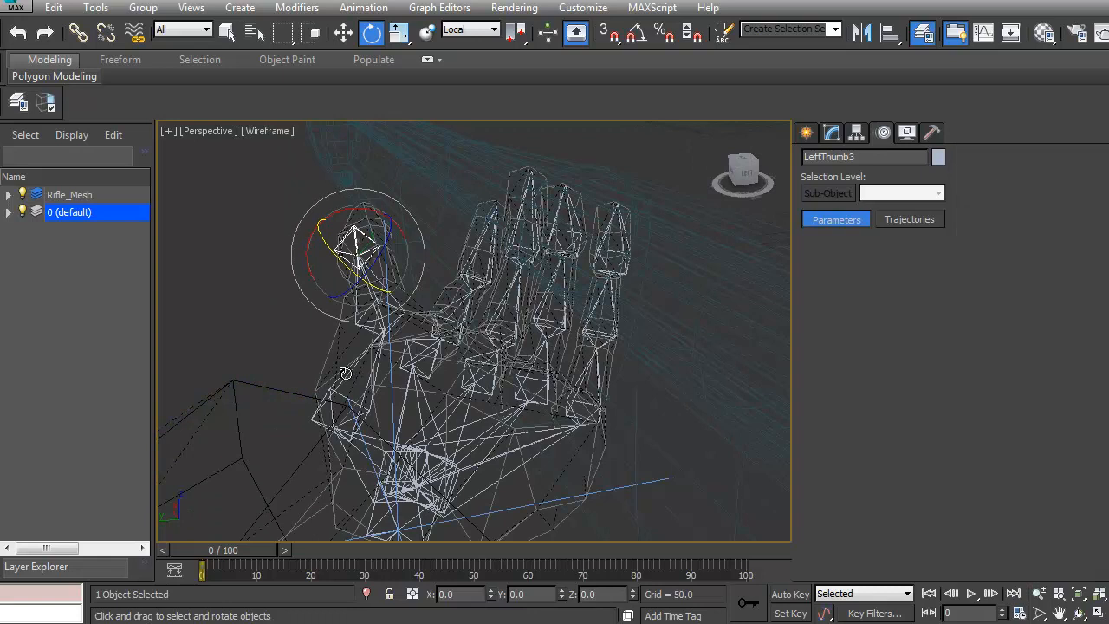
{"action": "left_click", "coordinate": [346, 395]}
{"action": "key", "text": "F3"}
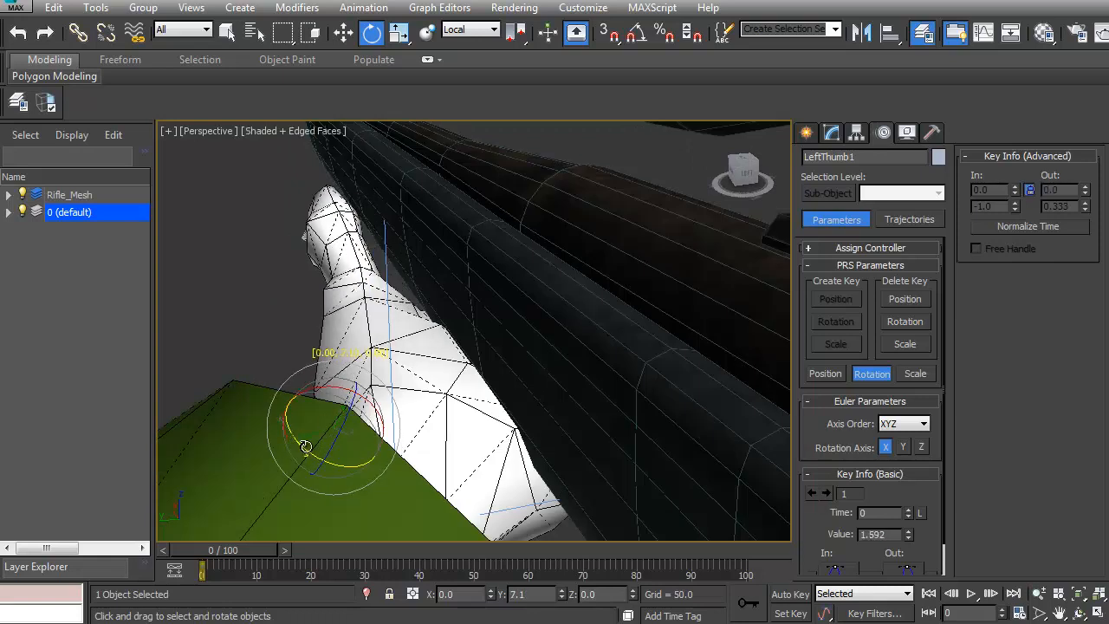
Rotate the LeftThumb2 bone about -22 degrees around its local Y axis and adjust the LeftThumb3 bone beside the rifle
{"action": "key", "text": "F3"}
{"action": "left_click", "coordinate": [340, 306]}
{"action": "key", "text": "F3"}
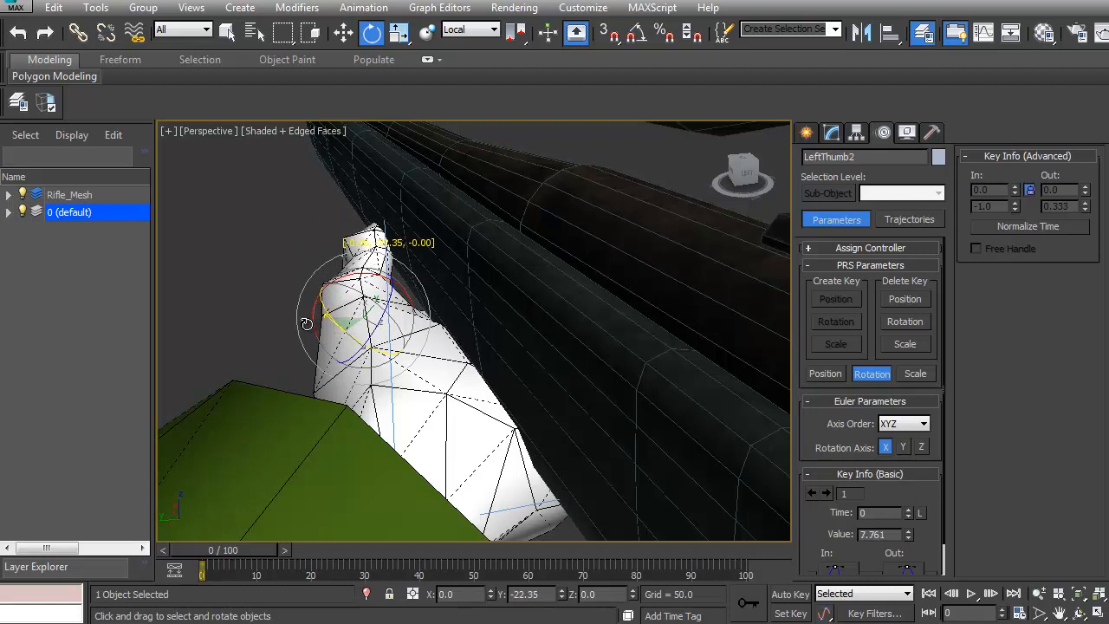
{"action": "key", "text": "Page_Down"}
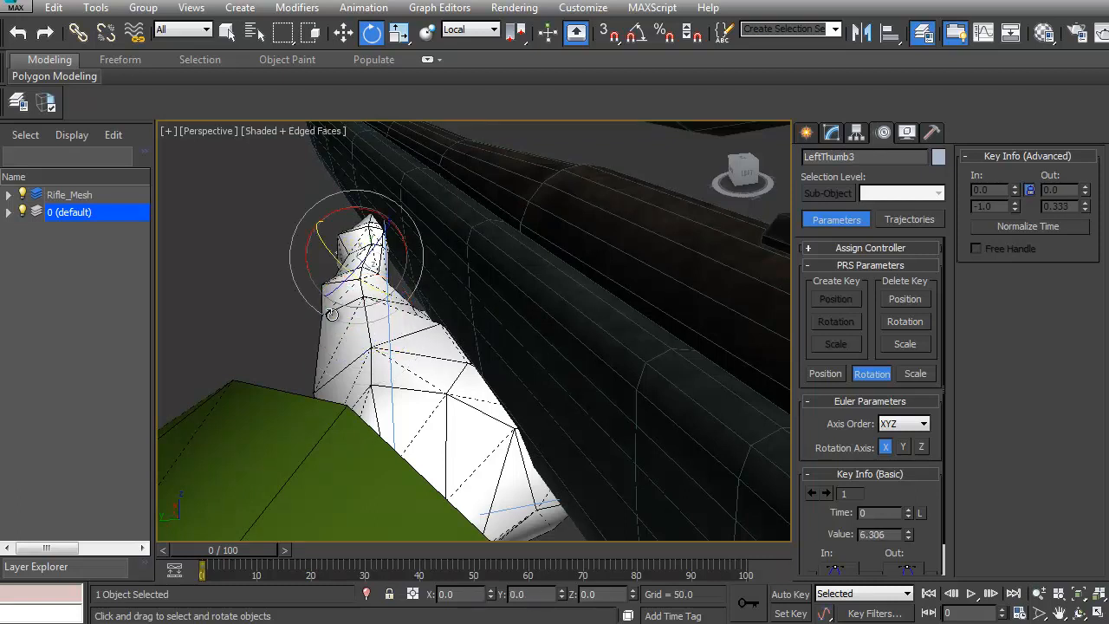
{"action": "middle_click_drag", "start_coordinate": [359, 281], "coordinate": [522, 281], "text": "alt"}
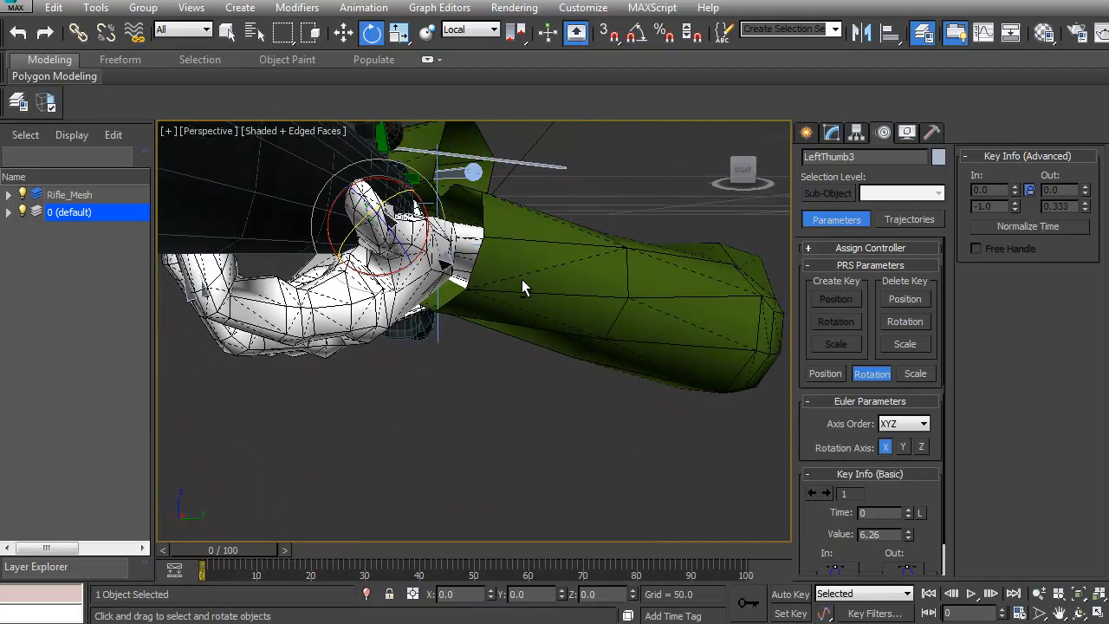
Select the LeftWrist bone in wireframe view and rotate it slightly to refine the hand's angle under the rifle
{"action": "left_click", "coordinate": [438, 177]}
{"action": "mouse_move", "coordinate": [437, 272]}
{"action": "middle_mouse_down"}
{"action": "mouse_move", "coordinate": [495, 290]}
{"action": "mouse_move", "coordinate": [473, 284]}
{"action": "middle_mouse_up"}
{"action": "key", "text": "F3"}
{"action": "left_click", "coordinate": [500, 294]}
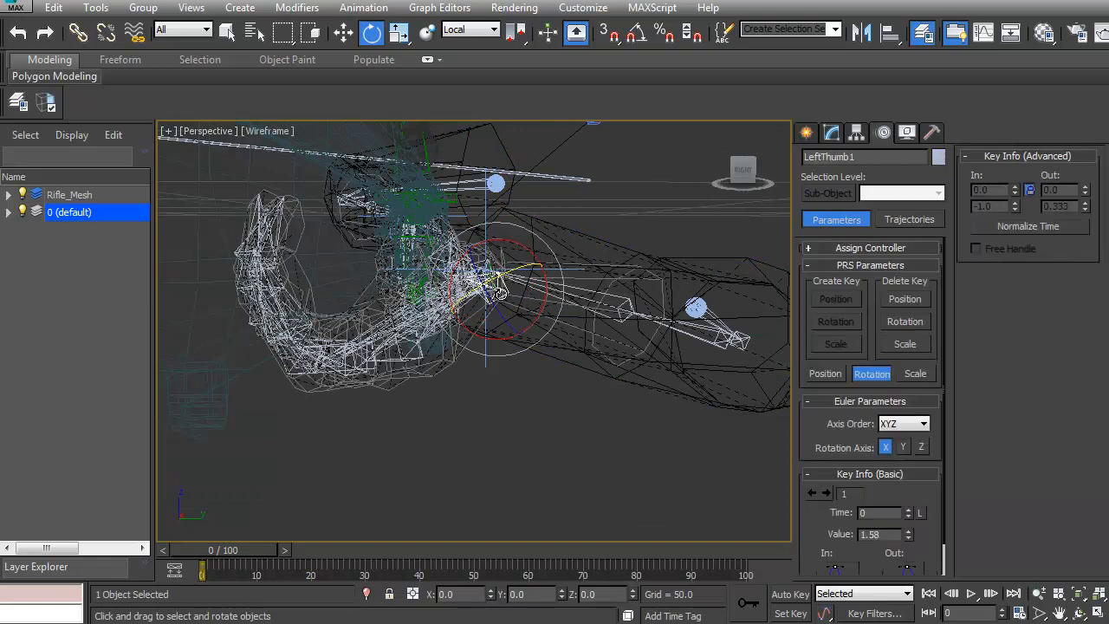
{"action": "middle_click_drag", "start_coordinate": [501, 305], "coordinate": [573, 231], "text": "alt"}
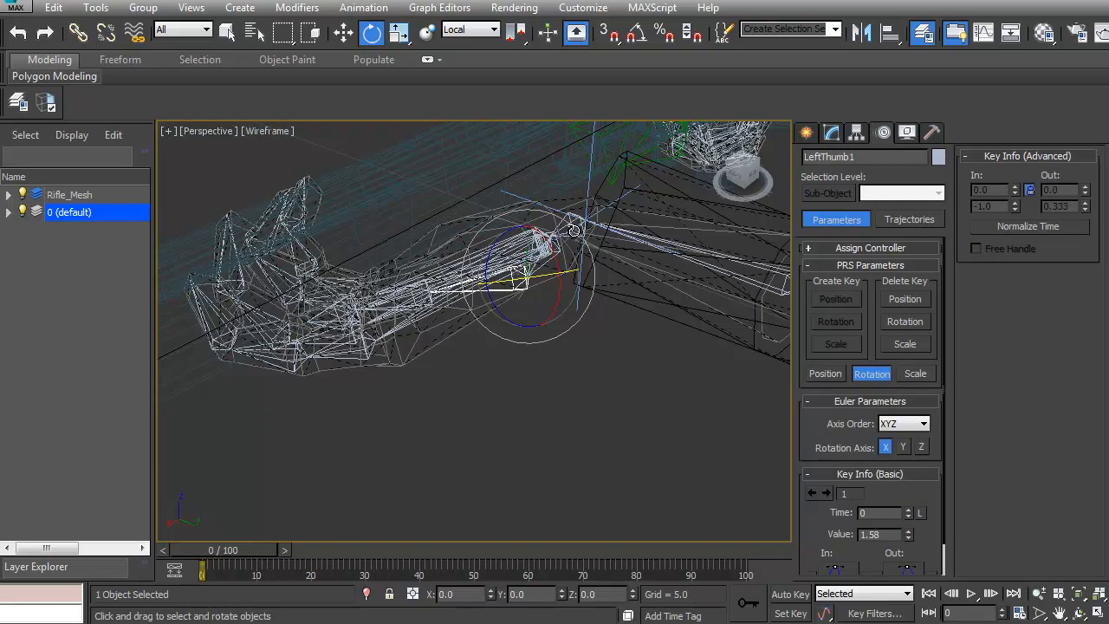
{"action": "left_click", "coordinate": [568, 221]}
{"action": "key", "text": "F3"}
{"action": "mouse_move", "coordinate": [527, 284]}
{"action": "middle_mouse_down", "text": "alt"}
{"action": "mouse_move", "coordinate": [485, 286]}
{"action": "mouse_move", "coordinate": [516, 239]}
{"action": "middle_mouse_up", "text": "alt"}
{"action": "left_click_drag", "start_coordinate": [554, 212], "coordinate": [552, 204]}
{"action": "middle_click_drag", "start_coordinate": [541, 218], "coordinate": [348, 252], "text": "alt"}
{"action": "middle_click_drag", "start_coordinate": [468, 323], "coordinate": [403, 366], "text": "alt"}
Add an orientation constraint from the LeftWrist bone to b_WeaponSocket with Keep Initial Offset enabled
{"action": "key", "text": "z"}
{"action": "mouse_move", "coordinate": [572, 305]}
{"action": "middle_mouse_down", "text": "alt"}
{"action": "mouse_move", "coordinate": [555, 322]}
{"action": "mouse_move", "coordinate": [582, 319]}
{"action": "middle_mouse_up", "text": "alt"}
{"action": "key", "text": "F3"}
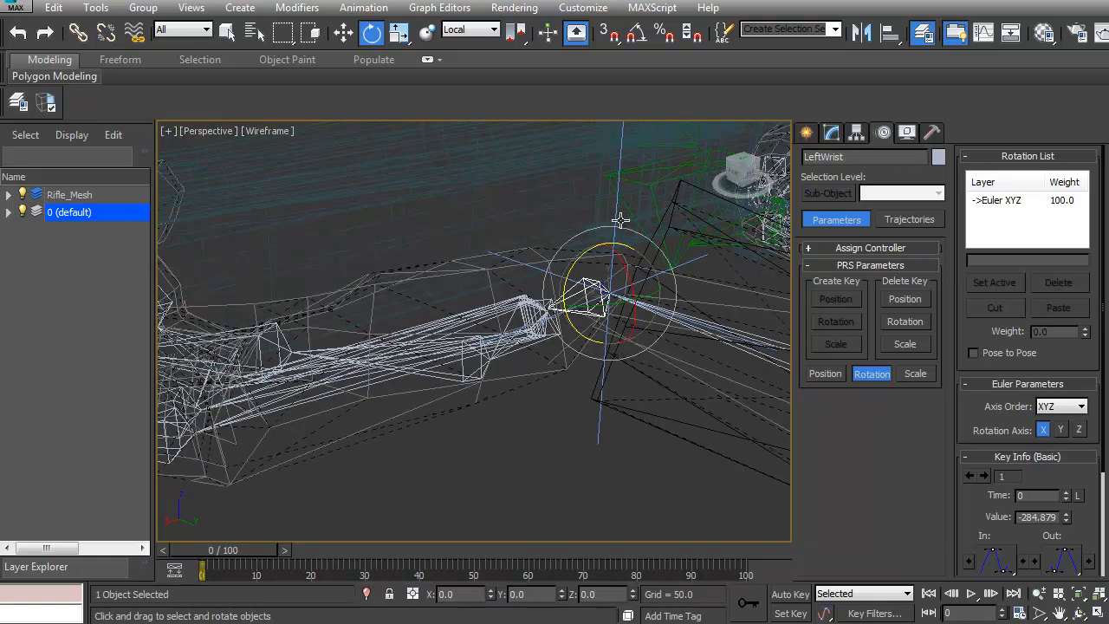
{"action": "middle_click_drag", "start_coordinate": [532, 228], "coordinate": [431, 351], "text": "alt"}
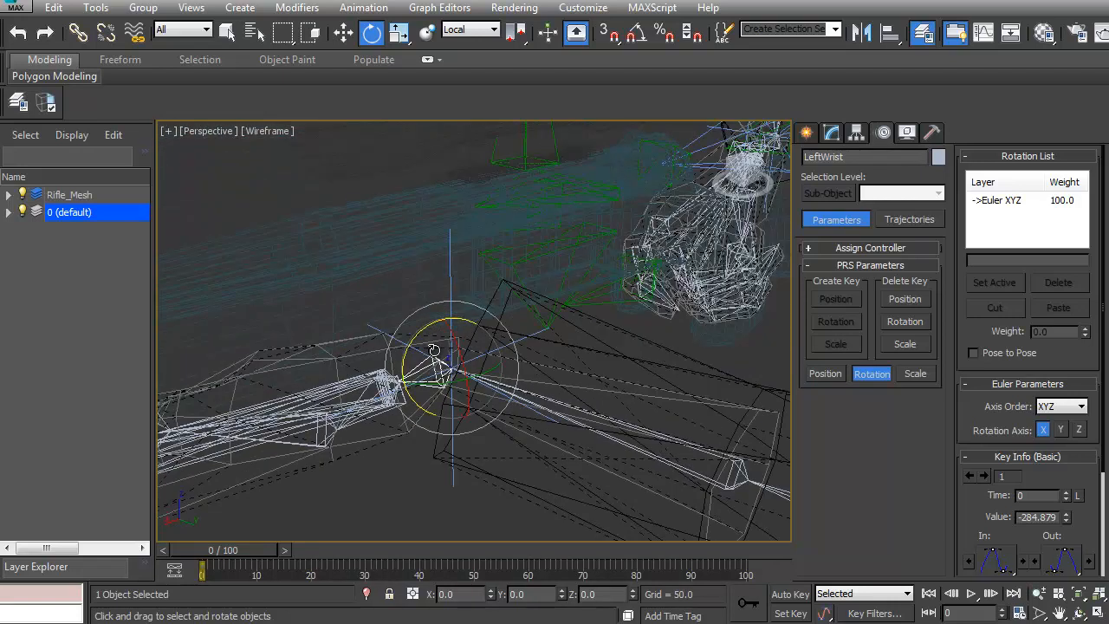
{"action": "key", "text": "F3"}
{"action": "mouse_move", "coordinate": [573, 315]}
{"action": "middle_mouse_down", "text": "alt"}
{"action": "mouse_move", "coordinate": [532, 295]}
{"action": "mouse_move", "coordinate": [559, 322]}
{"action": "middle_mouse_up", "text": "alt"}
{"action": "key", "text": "shift+o"}
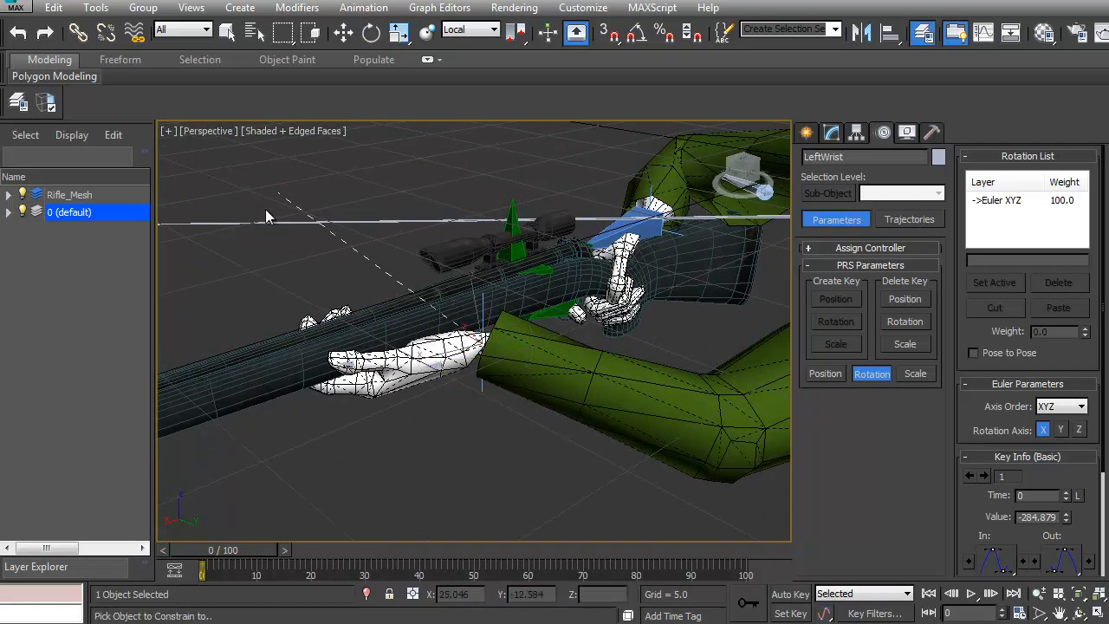
{"action": "left_click", "coordinate": [647, 224]}
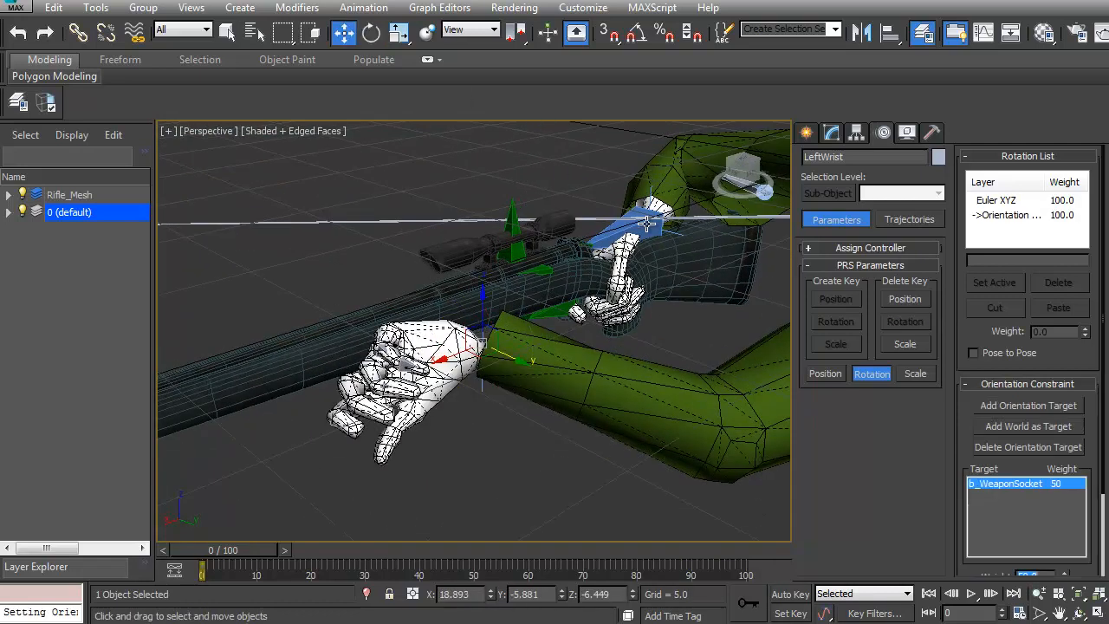
{"action": "scroll", "coordinate": [962, 449], "scroll_direction": "down", "scroll_amount": 3}
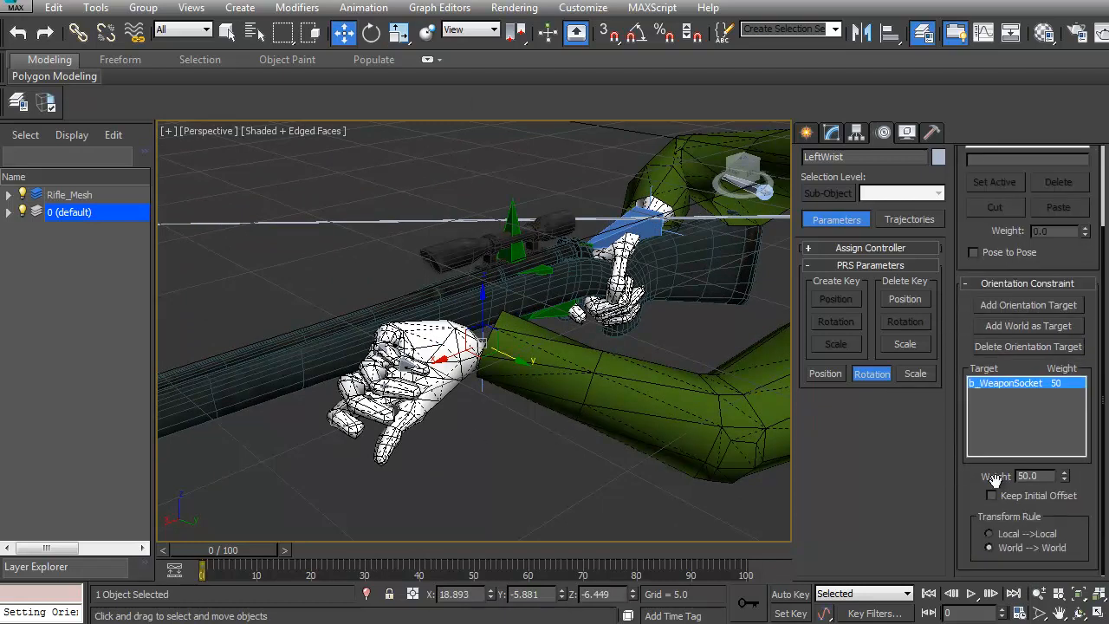
{"action": "left_click", "coordinate": [992, 496]}
{"action": "middle_click_drag", "start_coordinate": [448, 404], "coordinate": [513, 353], "text": "alt"}
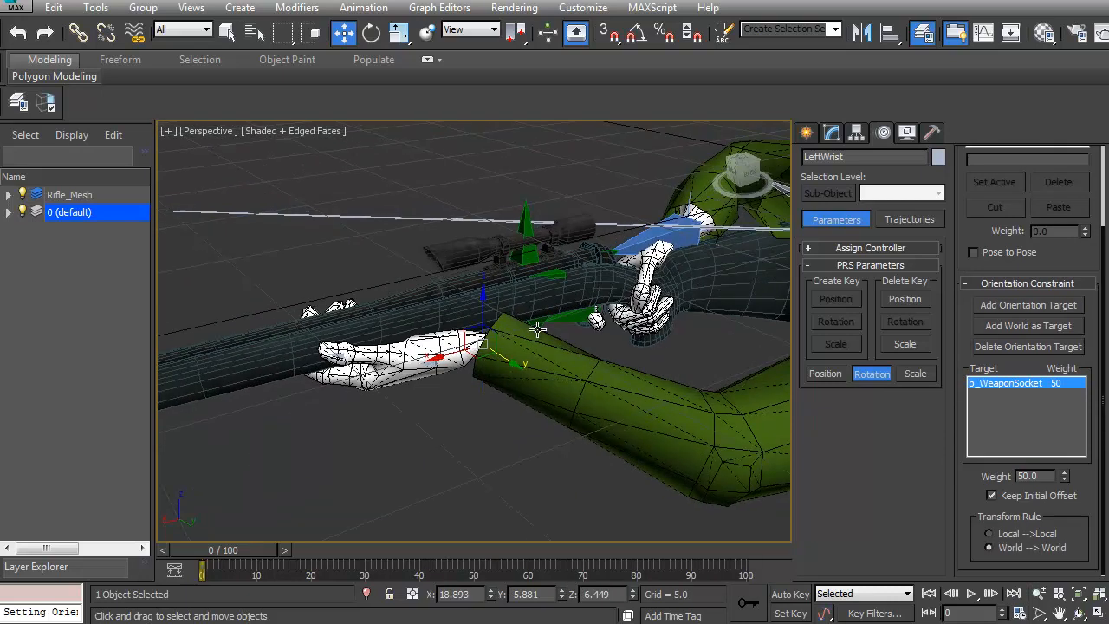
Select LeftArm_Control and move it in several directions to reposition the shoulder end of the left arm
{"action": "left_click", "coordinate": [655, 241]}
{"action": "key", "text": "e"}
{"action": "middle_click_drag", "start_coordinate": [664, 236], "coordinate": [386, 373], "text": "alt"}
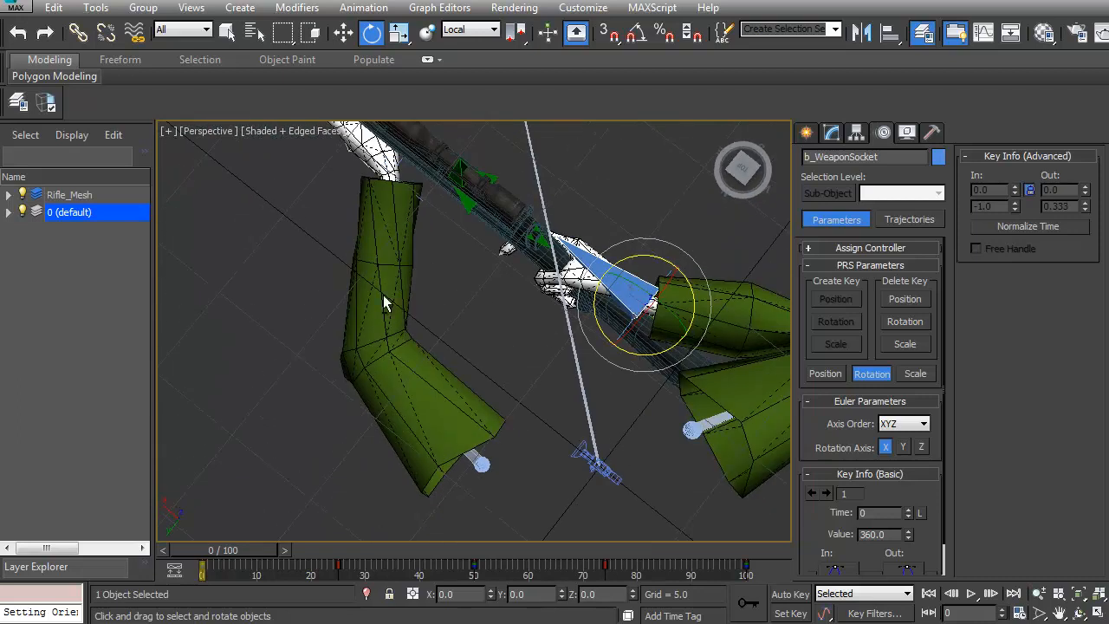
{"action": "left_click", "coordinate": [483, 462]}
{"action": "left_click_drag", "start_coordinate": [448, 503], "coordinate": [513, 436]}
{"action": "middle_click_drag", "start_coordinate": [513, 435], "coordinate": [589, 338], "text": "alt"}
{"action": "left_click_drag", "start_coordinate": [526, 409], "coordinate": [561, 393]}
{"action": "mouse_move", "coordinate": [561, 390]}
{"action": "middle_mouse_down", "text": "alt"}
{"action": "mouse_move", "coordinate": [426, 426]}
{"action": "mouse_move", "coordinate": [556, 379]}
{"action": "middle_mouse_up", "text": "alt"}
{"action": "left_click_drag", "start_coordinate": [577, 354], "coordinate": [572, 290]}
{"action": "middle_click_drag", "start_coordinate": [572, 291], "coordinate": [544, 374], "text": "alt"}
Show the Camera01 view beside the perspective view and move b_WeaponSocket, including about 2.2 units along Y, to reframe the rifle
{"action": "key", "text": "alt+w"}
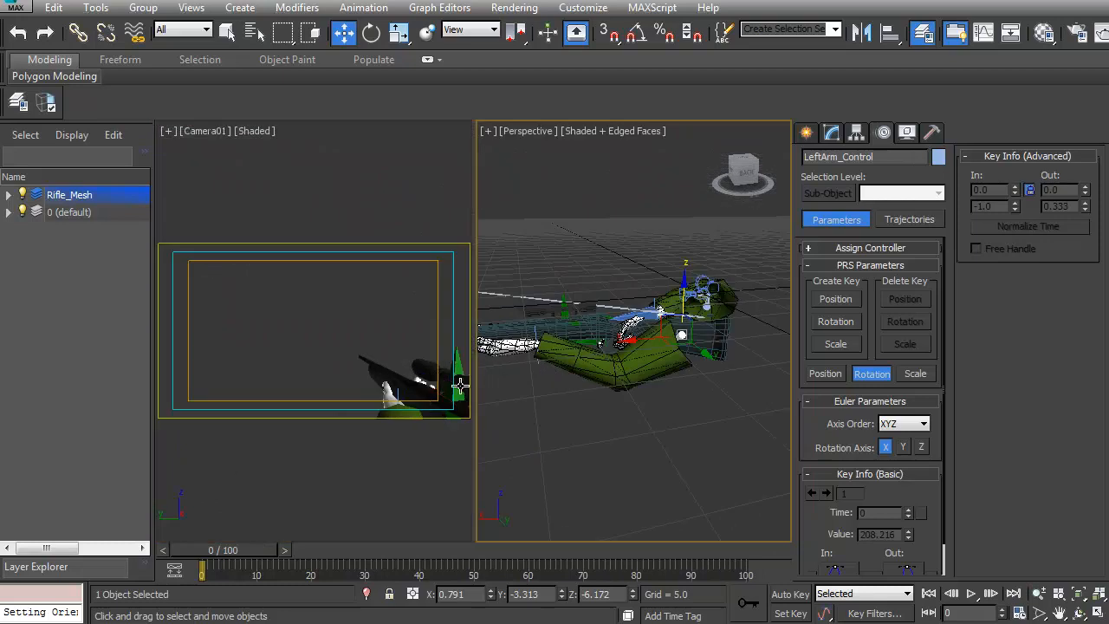
{"action": "left_click", "coordinate": [648, 317]}
{"action": "mouse_move", "coordinate": [652, 286]}
{"action": "left_mouse_down"}
{"action": "mouse_move", "coordinate": [655, 252]}
{"action": "mouse_move", "coordinate": [650, 288]}
{"action": "left_mouse_up"}
{"action": "middle_click_drag", "start_coordinate": [650, 288], "coordinate": [730, 338], "text": "alt"}
{"action": "left_click_drag", "start_coordinate": [677, 306], "coordinate": [692, 319]}
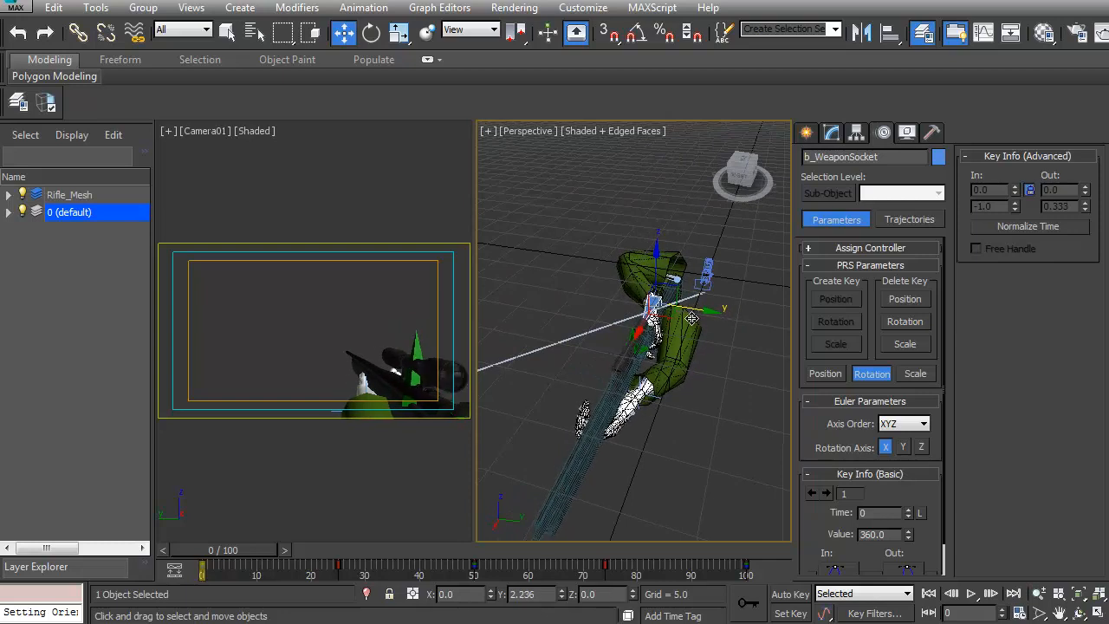
{"action": "middle_click_drag", "start_coordinate": [602, 351], "coordinate": [659, 324], "text": "alt"}
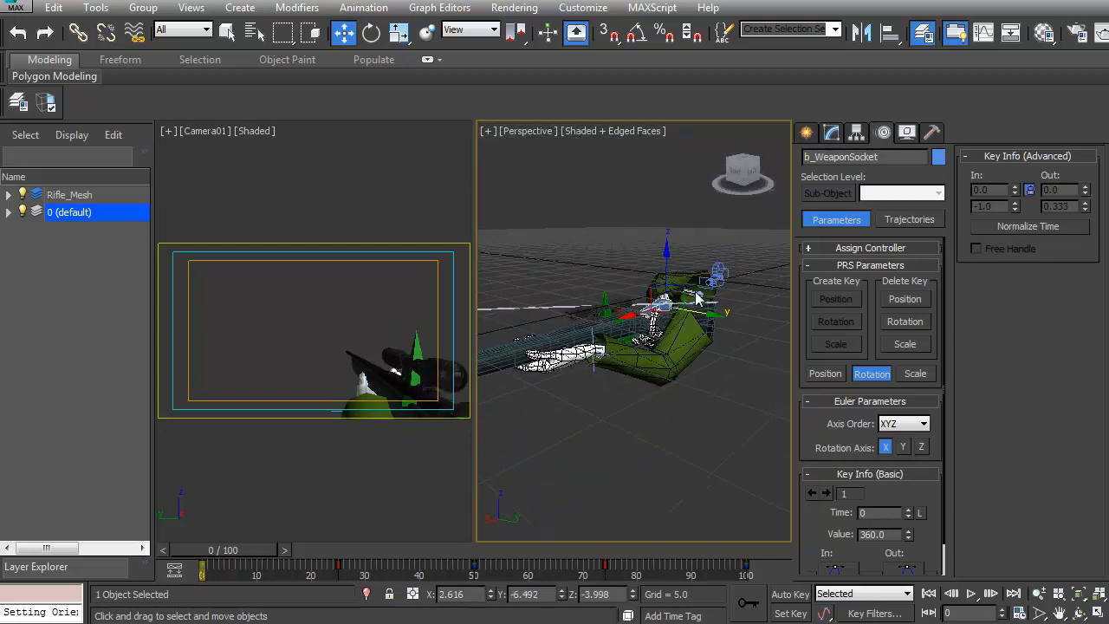
Set the field of view of Camera01 to 90 degrees
{"action": "left_click", "coordinate": [716, 276]}
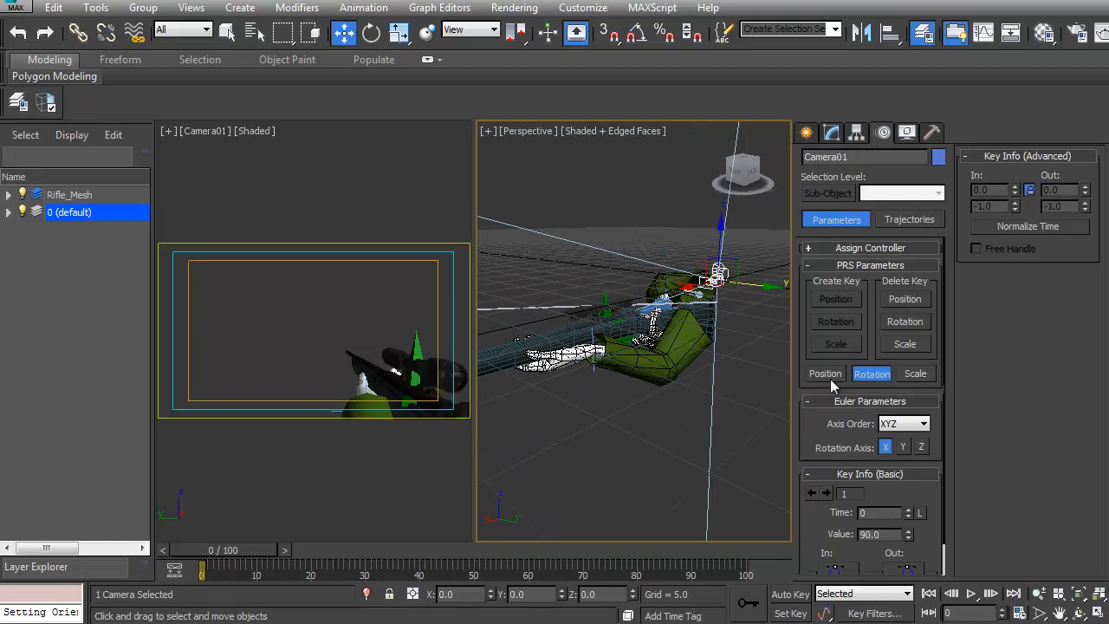
{"action": "left_click", "coordinate": [831, 133]}
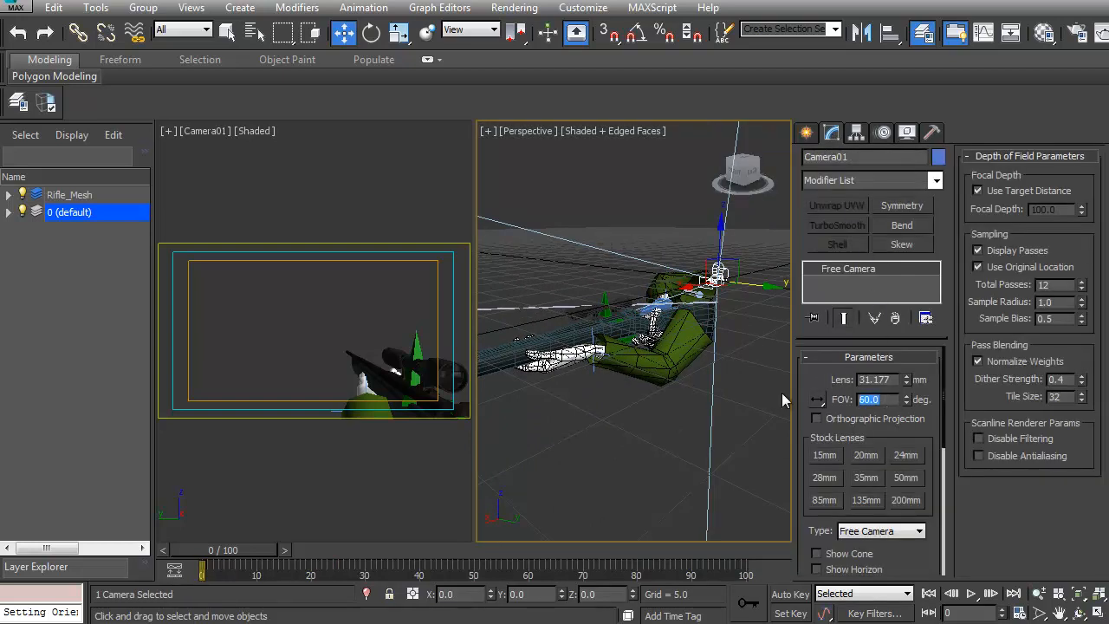
{"action": "type", "text": "90"}
{"action": "key", "text": "Return"}
Try moving b_WeaponSocket to shift the rifle in the camera view, and undo the move
{"action": "middle_click_drag", "start_coordinate": [625, 366], "coordinate": [664, 405]}
{"action": "scroll", "coordinate": [672, 323], "scroll_direction": "up", "scroll_amount": 6}
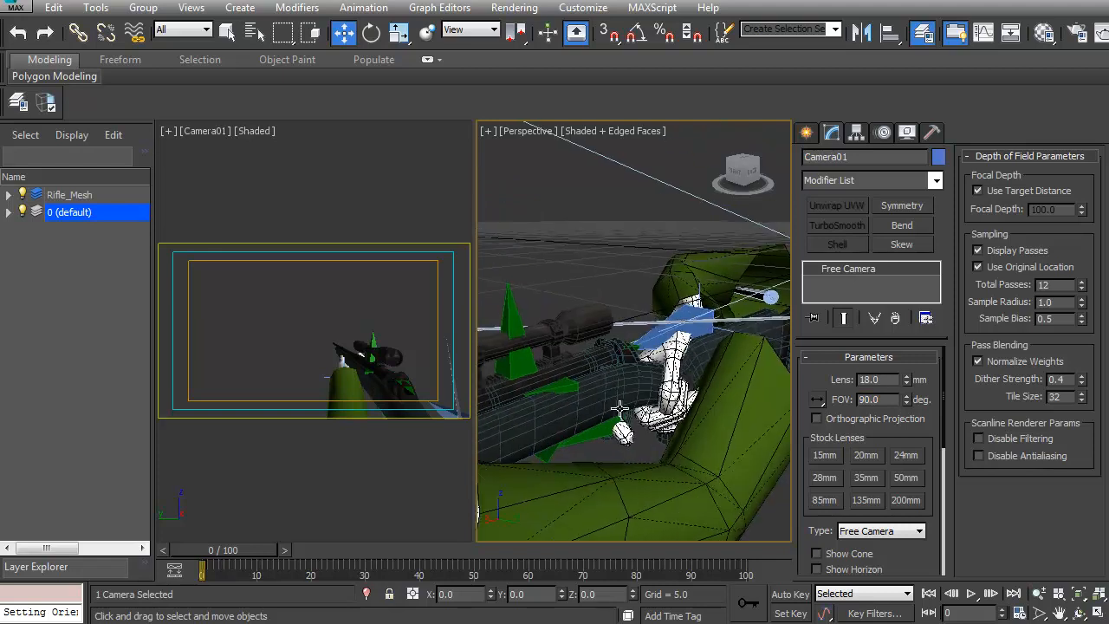
{"action": "left_click", "coordinate": [691, 317]}
{"action": "left_click_drag", "start_coordinate": [663, 335], "coordinate": [694, 339]}
{"action": "scroll", "coordinate": [689, 351], "scroll_direction": "down", "scroll_amount": 5}
{"action": "middle_click_drag", "start_coordinate": [687, 355], "coordinate": [570, 385], "text": "alt"}
{"action": "scroll", "coordinate": [677, 342], "scroll_direction": "up", "scroll_amount": 4}
{"action": "key", "text": "ctrl+z"}
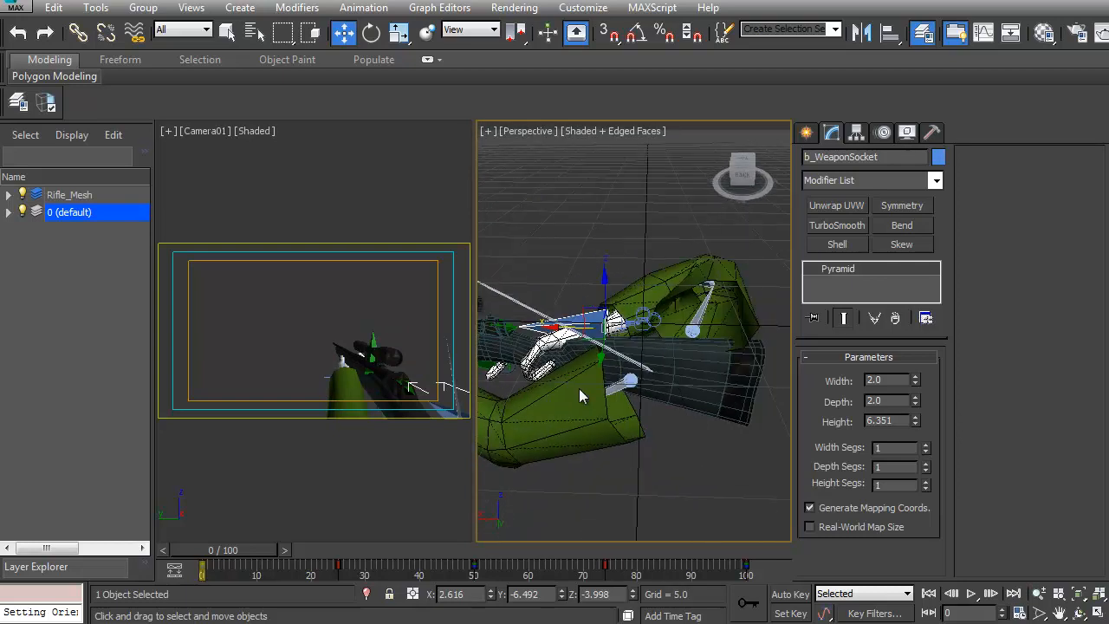
Move b_WeaponSocket and LeftArm_Control together to reframe the rifle, and adjust LeftArm_Control separately
{"action": "left_click", "coordinate": [691, 336], "text": "ctrl"}
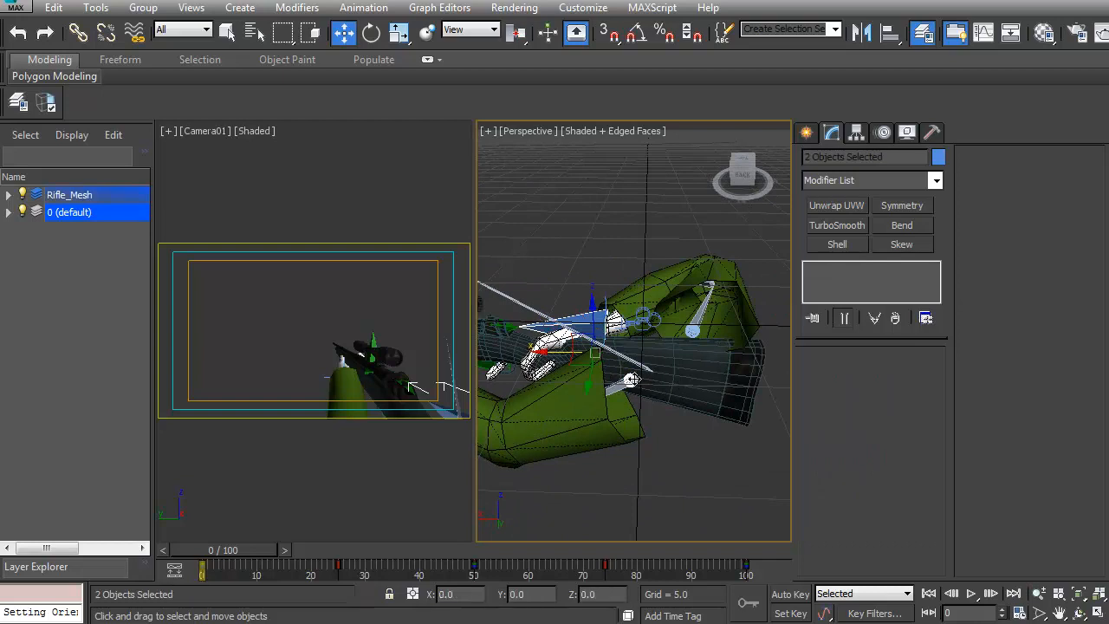
{"action": "left_click_drag", "start_coordinate": [579, 343], "coordinate": [649, 411]}
{"action": "left_click", "coordinate": [698, 383]}
{"action": "middle_click_drag", "start_coordinate": [649, 411], "coordinate": [619, 383], "text": "alt"}
{"action": "left_click_drag", "start_coordinate": [647, 373], "coordinate": [614, 373]}
{"action": "middle_click_drag", "start_coordinate": [614, 373], "coordinate": [636, 289], "text": "alt"}
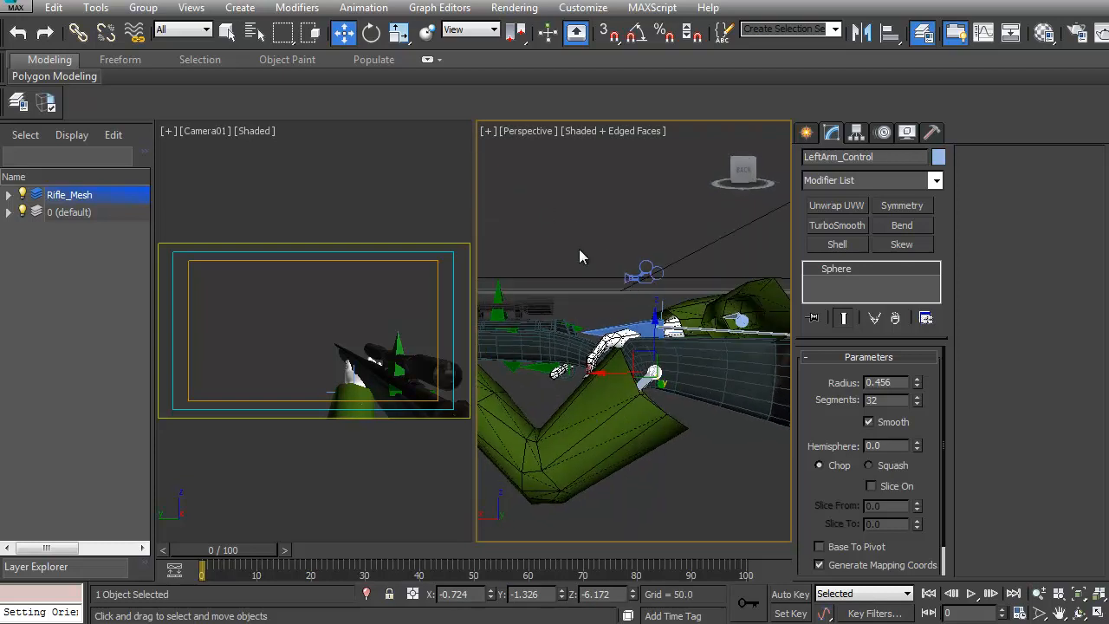
Examine the placement of Camera01 relative to the rifle, the arms and LeftArm_Control
{"action": "left_click", "coordinate": [634, 273]}
{"action": "mouse_move", "coordinate": [668, 331]}
{"action": "middle_mouse_down", "text": "alt"}
{"action": "mouse_move", "coordinate": [622, 349]}
{"action": "mouse_move", "coordinate": [642, 343]}
{"action": "mouse_move", "coordinate": [604, 377]}
{"action": "mouse_move", "coordinate": [641, 309]}
{"action": "mouse_move", "coordinate": [652, 319]}
{"action": "middle_mouse_up", "text": "alt"}
{"action": "scroll", "coordinate": [642, 343], "scroll_direction": "down", "scroll_amount": 3}
{"action": "scroll", "coordinate": [641, 310], "scroll_direction": "down", "scroll_amount": 3}
{"action": "scroll", "coordinate": [618, 372], "scroll_direction": "up", "scroll_amount": 5}
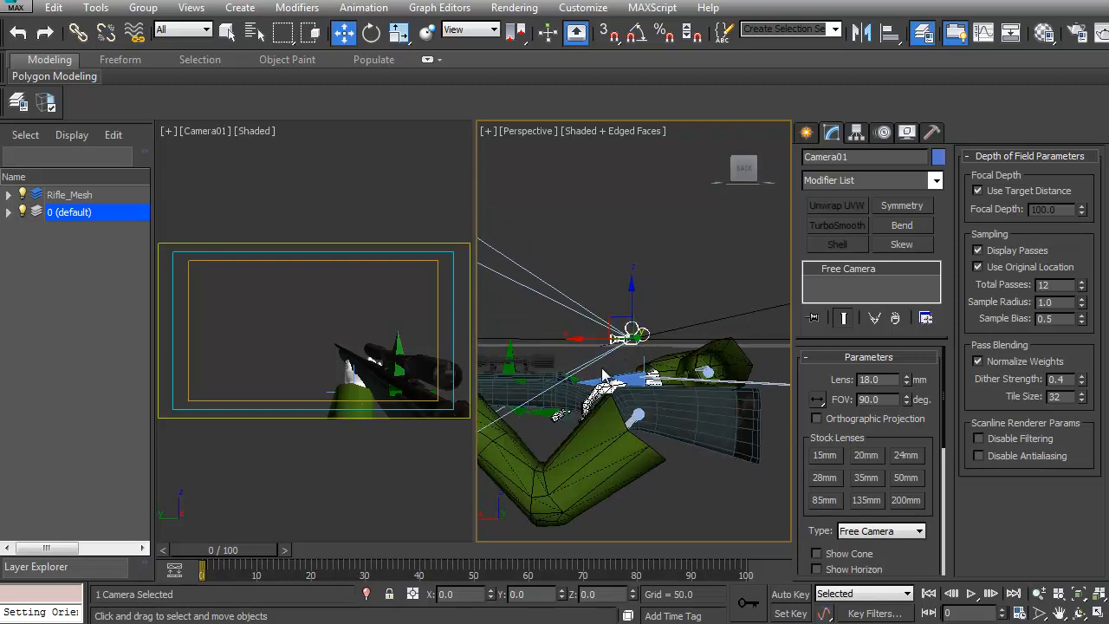
{"action": "middle_click_drag", "start_coordinate": [598, 373], "coordinate": [658, 366], "text": "alt"}
{"action": "scroll", "coordinate": [647, 357], "scroll_direction": "up", "scroll_amount": 3}
{"action": "scroll", "coordinate": [647, 357], "scroll_direction": "down", "scroll_amount": 3}
{"action": "left_click", "coordinate": [677, 367]}
{"action": "scroll", "coordinate": [659, 373], "scroll_direction": "up", "scroll_amount": 5}
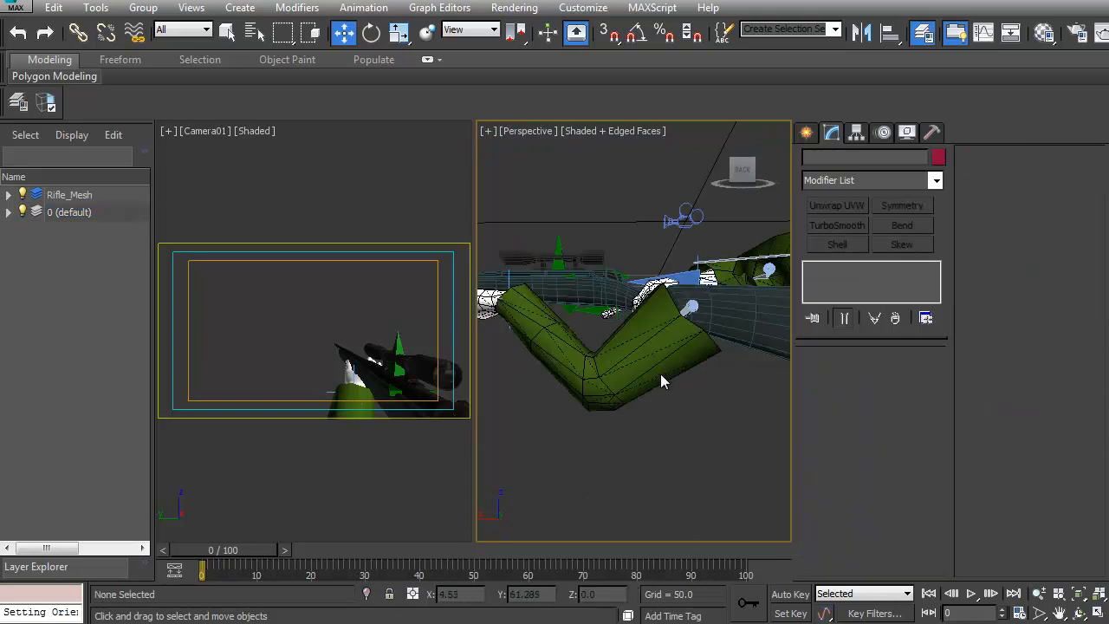
{"action": "left_click", "coordinate": [689, 214]}
{"action": "key", "text": "z"}
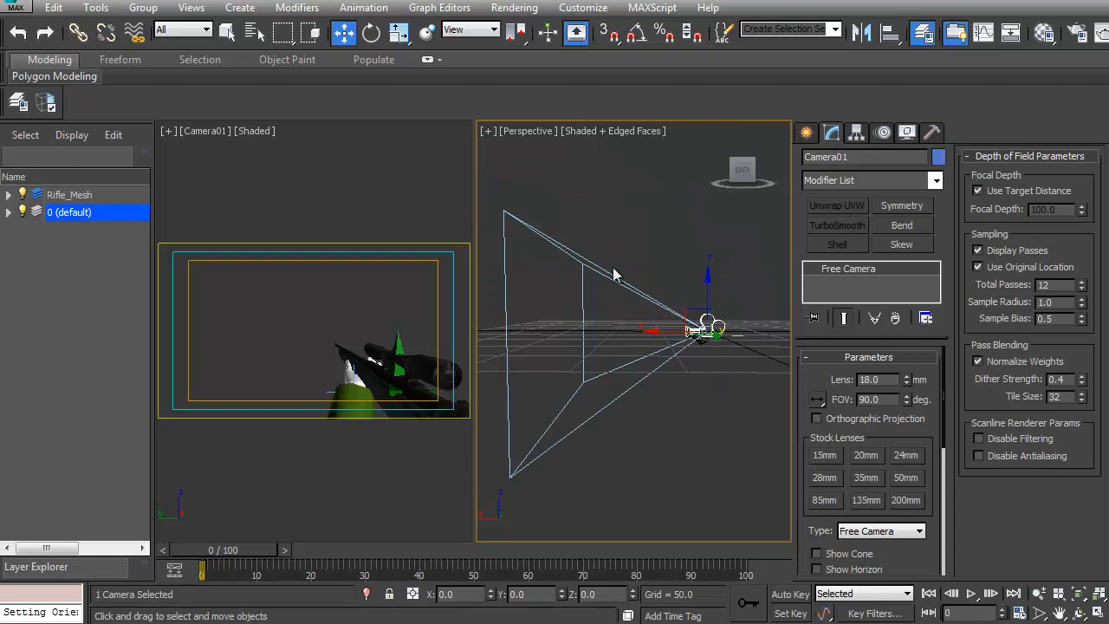
{"action": "left_click", "coordinate": [702, 345]}
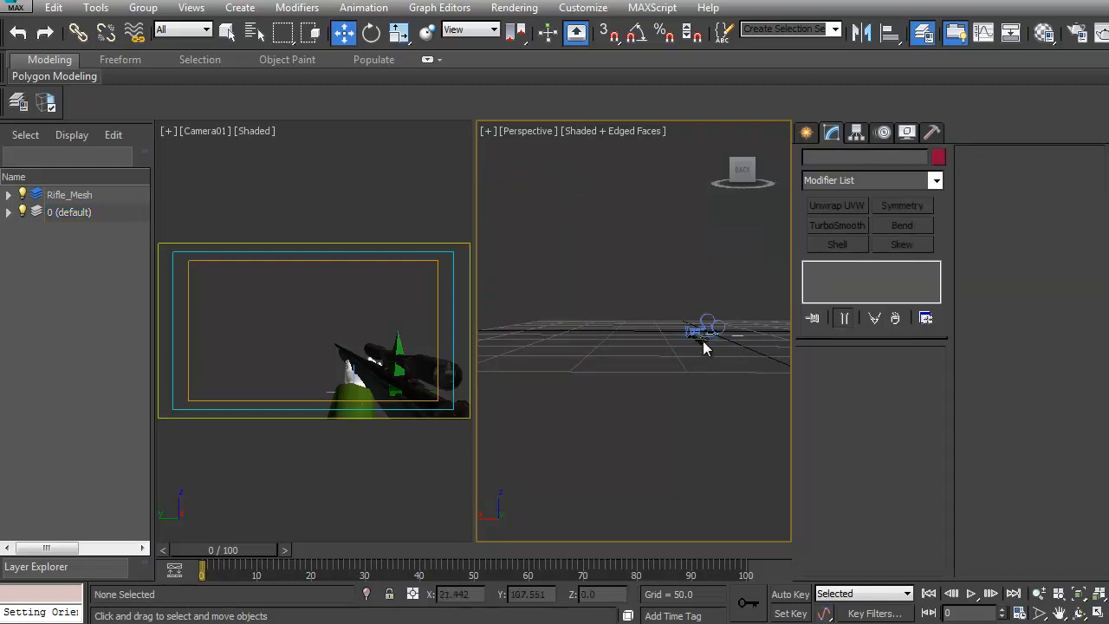
{"action": "left_click", "coordinate": [685, 317]}
{"action": "scroll", "coordinate": [693, 338], "scroll_direction": "up", "scroll_amount": 10}
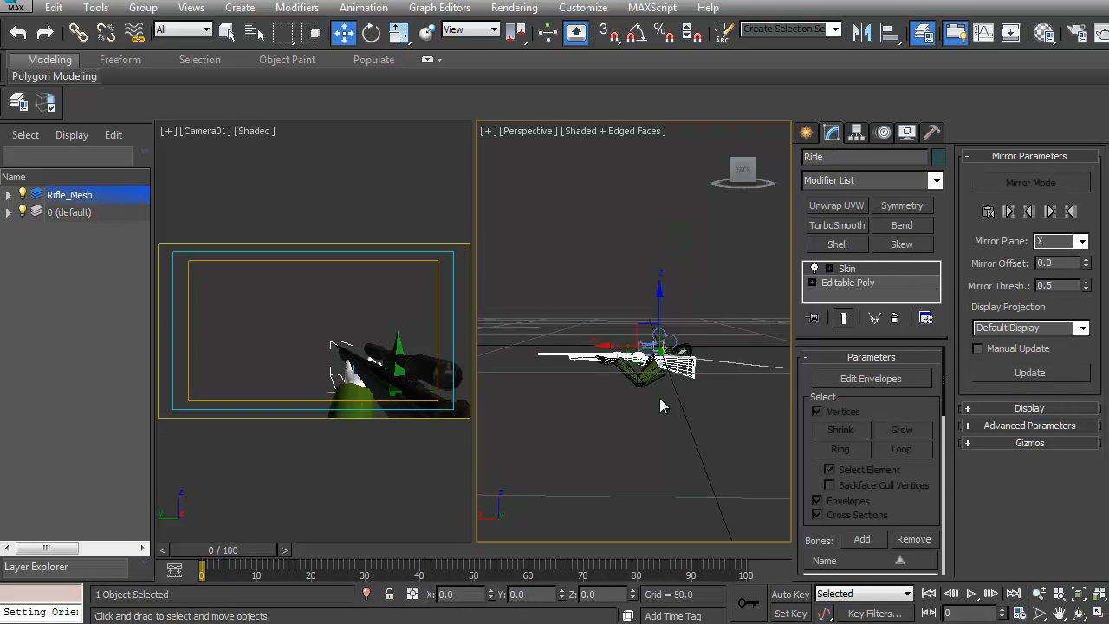
{"action": "scroll", "coordinate": [658, 372], "scroll_direction": "up", "scroll_amount": 2}
{"action": "left_click", "coordinate": [683, 337]}
{"action": "scroll", "coordinate": [687, 337], "scroll_direction": "up", "scroll_amount": 4}
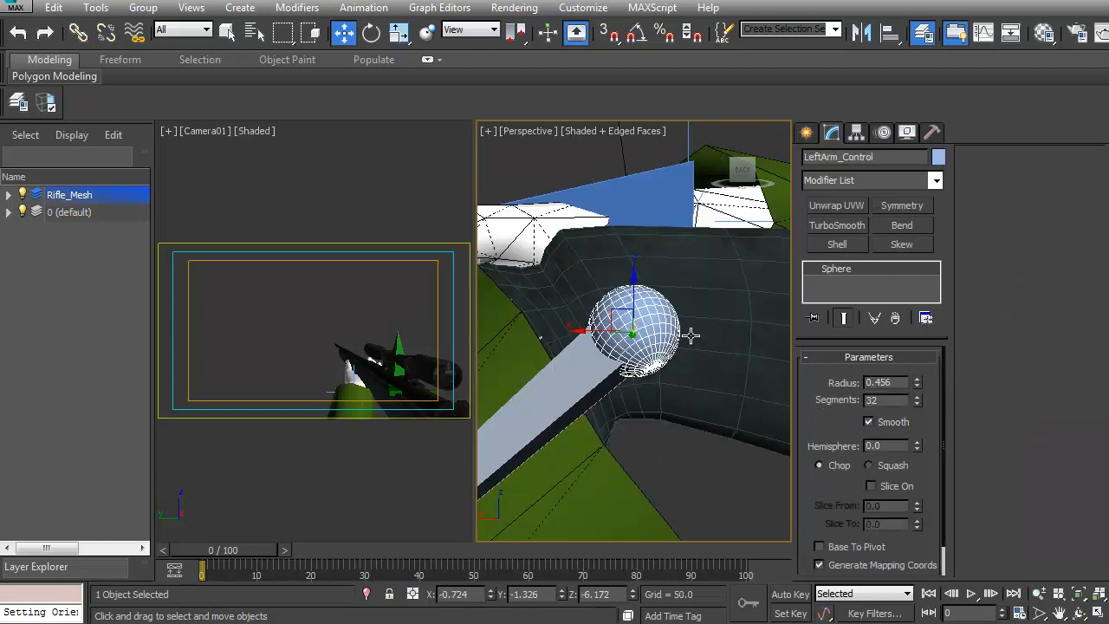
Inspect both hands' grip on the rifle from several angles and distances
{"action": "scroll", "coordinate": [656, 369], "scroll_direction": "down", "scroll_amount": 10}
{"action": "middle_click_drag", "start_coordinate": [658, 368], "coordinate": [533, 416], "text": "alt"}
{"action": "left_click_drag", "start_coordinate": [254, 553], "coordinate": [188, 541]}
{"action": "key", "text": "w"}
{"action": "middle_click_drag", "start_coordinate": [581, 447], "coordinate": [1058, 408], "text": "alt"}
{"action": "scroll", "coordinate": [645, 416], "scroll_direction": "up", "scroll_amount": 5}
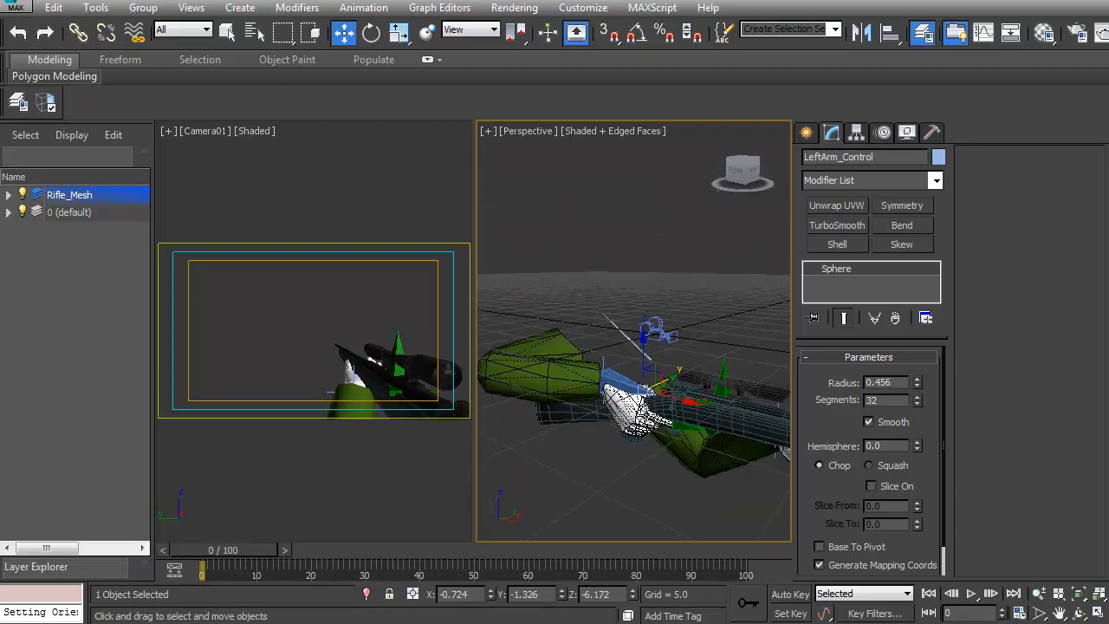
{"action": "middle_click_drag", "start_coordinate": [645, 417], "coordinate": [563, 422], "text": "alt"}
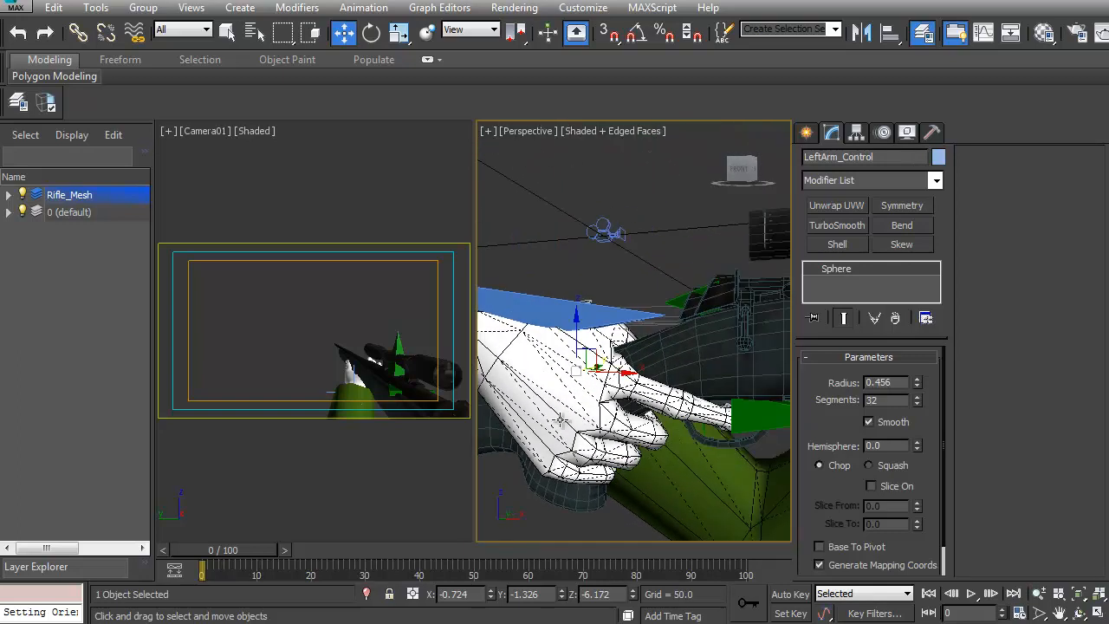
{"action": "scroll", "coordinate": [562, 421], "scroll_direction": "down", "scroll_amount": 5}
{"action": "middle_click_drag", "start_coordinate": [630, 407], "coordinate": [641, 400]}
{"action": "scroll", "coordinate": [642, 398], "scroll_direction": "up", "scroll_amount": 3}
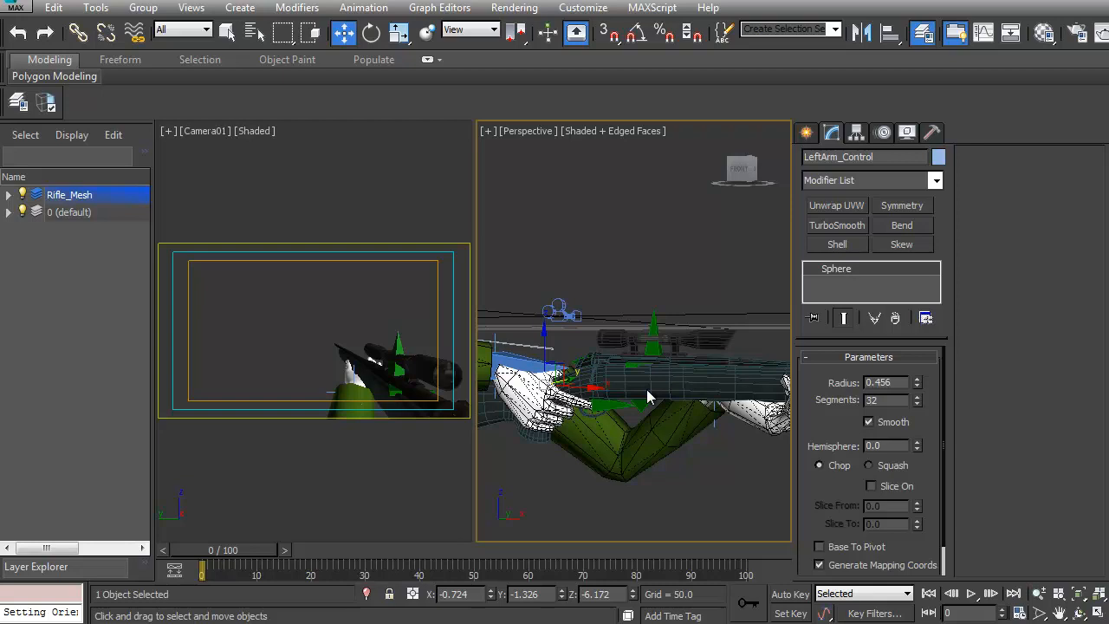
{"action": "middle_click_drag", "start_coordinate": [691, 341], "coordinate": [721, 389]}
{"action": "scroll", "coordinate": [637, 379], "scroll_direction": "down", "scroll_amount": 3}
{"action": "middle_click_drag", "start_coordinate": [638, 379], "coordinate": [554, 347]}
{"action": "scroll", "coordinate": [670, 364], "scroll_direction": "up", "scroll_amount": 4}
{"action": "scroll", "coordinate": [688, 351], "scroll_direction": "up", "scroll_amount": 1}
{"action": "middle_click_drag", "start_coordinate": [555, 346], "coordinate": [632, 359]}
{"action": "scroll", "coordinate": [581, 331], "scroll_direction": "up", "scroll_amount": 4}
{"action": "scroll", "coordinate": [632, 359], "scroll_direction": "down", "scroll_amount": 2}
{"action": "middle_click_drag", "start_coordinate": [625, 286], "coordinate": [666, 409]}
{"action": "scroll", "coordinate": [628, 352], "scroll_direction": "down", "scroll_amount": 2}
{"action": "scroll", "coordinate": [751, 339], "scroll_direction": "down", "scroll_amount": 2}
{"action": "scroll", "coordinate": [558, 359], "scroll_direction": "down", "scroll_amount": 5}
{"action": "scroll", "coordinate": [589, 383], "scroll_direction": "up", "scroll_amount": 5}
{"action": "scroll", "coordinate": [667, 410], "scroll_direction": "up", "scroll_amount": 5}
{"action": "scroll", "coordinate": [666, 411], "scroll_direction": "down", "scroll_amount": 4}
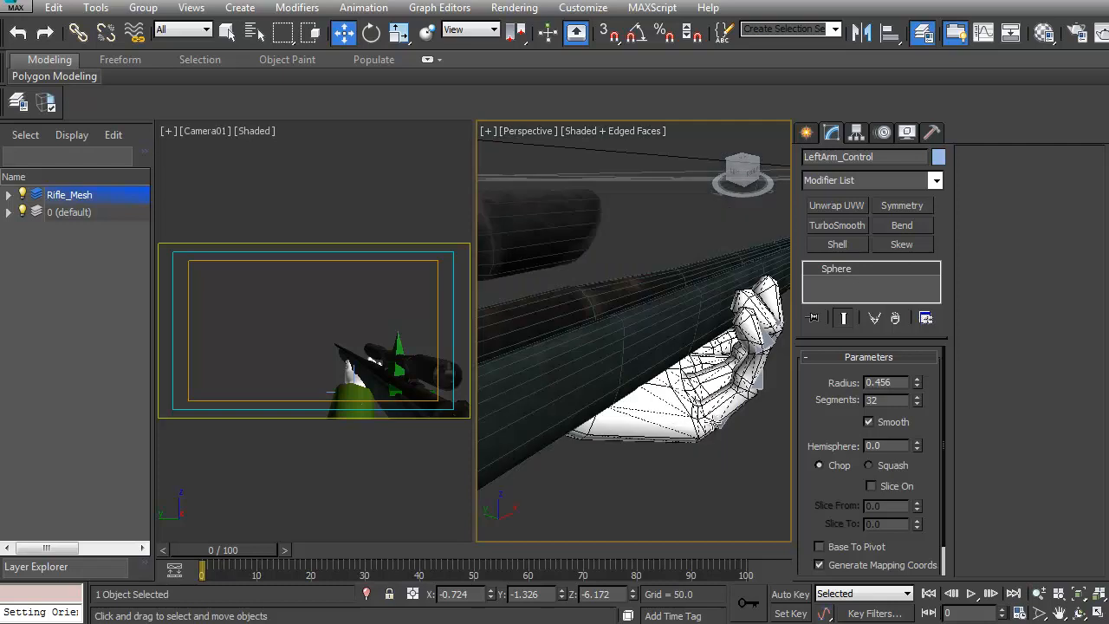
Rotate two of the left hand's finger bones to adjust their curl around the rifle's fore-end
{"action": "left_click", "coordinate": [718, 422]}
{"action": "key", "text": "e"}
{"action": "left_click_drag", "start_coordinate": [710, 379], "coordinate": [648, 383]}
{"action": "middle_click_drag", "start_coordinate": [743, 358], "coordinate": [740, 381], "text": "alt"}
{"action": "left_click", "coordinate": [739, 396]}
{"action": "left_click_drag", "start_coordinate": [751, 377], "coordinate": [707, 351]}
Select the LeftMid2 bone, and rotate the LeftFore2 bone about 28 degrees around its local Z axis
{"action": "middle_click_drag", "start_coordinate": [532, 421], "coordinate": [607, 388], "text": "alt"}
{"action": "left_click", "coordinate": [636, 386]}
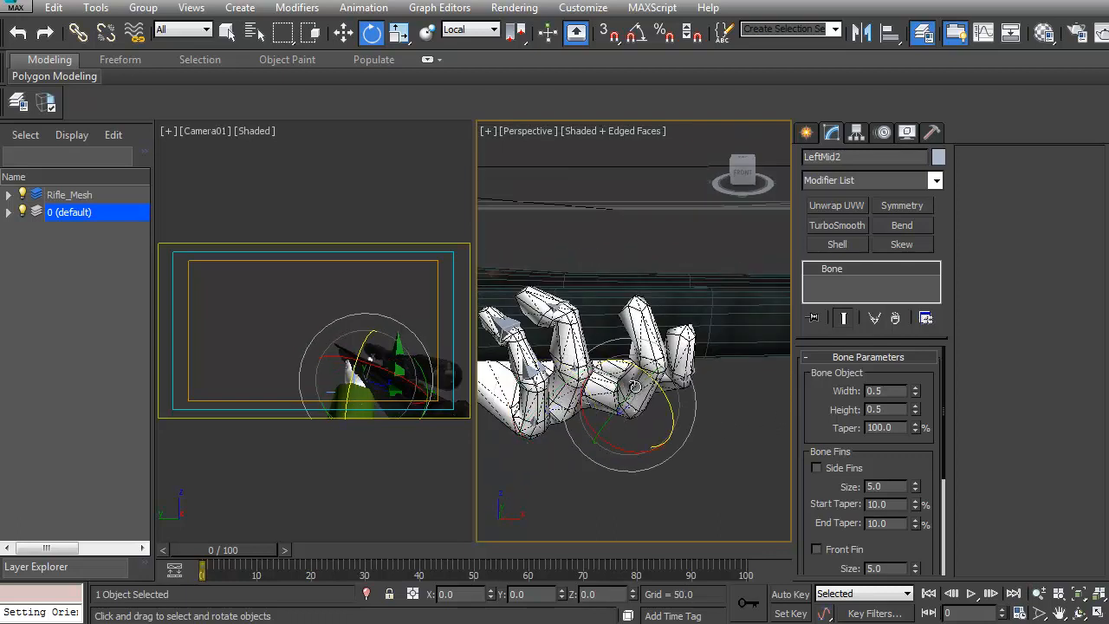
{"action": "middle_click_drag", "start_coordinate": [590, 346], "coordinate": [643, 368], "text": "alt"}
{"action": "left_click", "coordinate": [654, 394]}
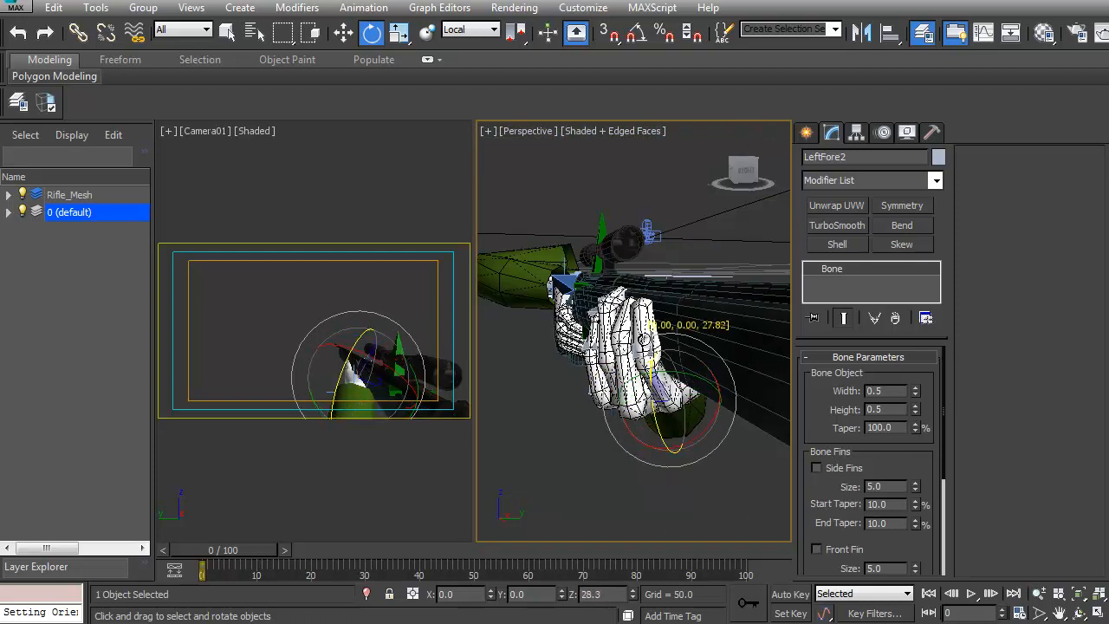
{"action": "mouse_move", "coordinate": [640, 354]}
{"action": "middle_mouse_down", "text": "alt"}
{"action": "mouse_move", "coordinate": [614, 371]}
{"action": "mouse_move", "coordinate": [654, 428]}
{"action": "mouse_move", "coordinate": [583, 440]}
{"action": "mouse_move", "coordinate": [641, 381]}
{"action": "mouse_move", "coordinate": [630, 364]}
{"action": "middle_mouse_up", "text": "alt"}
Rotate the LeftRing3 bone in small amounts to fit the ring finger's tip against the rifle
{"action": "scroll", "coordinate": [629, 364], "scroll_direction": "up", "scroll_amount": 3}
{"action": "left_click", "coordinate": [629, 354]}
{"action": "left_click_drag", "start_coordinate": [630, 337], "coordinate": [637, 337]}
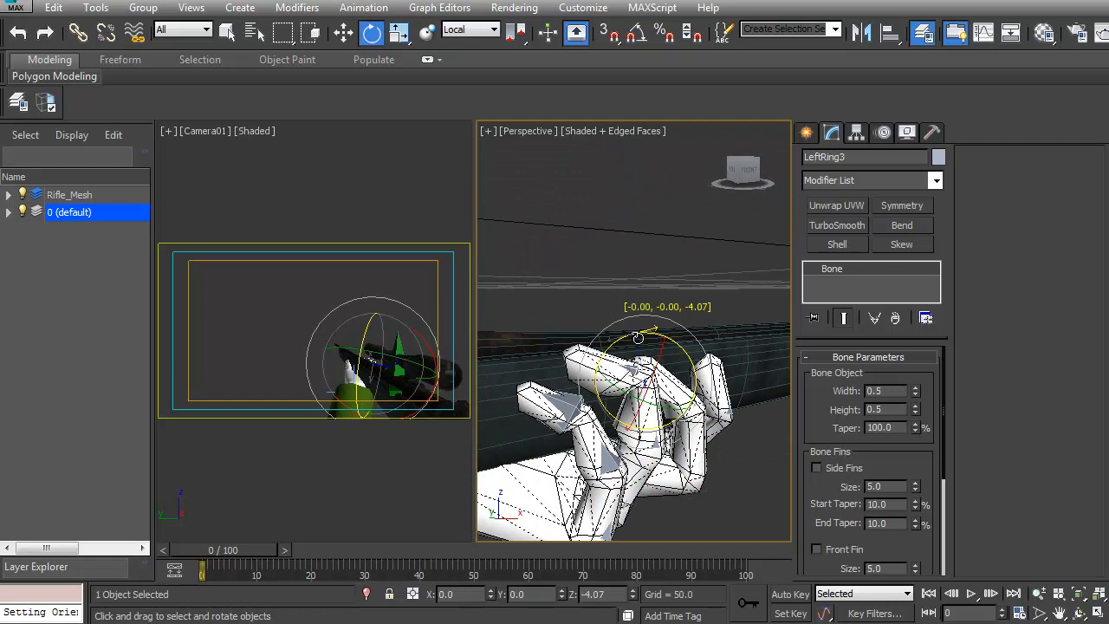
{"action": "mouse_move", "coordinate": [682, 382]}
{"action": "middle_mouse_down", "text": "alt"}
{"action": "mouse_move", "coordinate": [658, 373]}
{"action": "mouse_move", "coordinate": [606, 407]}
{"action": "mouse_move", "coordinate": [698, 376]}
{"action": "middle_mouse_up", "text": "alt"}
{"action": "left_click_drag", "start_coordinate": [638, 331], "coordinate": [632, 356]}
{"action": "middle_click_drag", "start_coordinate": [632, 356], "coordinate": [610, 341], "text": "alt"}
{"action": "left_click_drag", "start_coordinate": [610, 341], "coordinate": [613, 337]}
{"action": "middle_click_drag", "start_coordinate": [614, 337], "coordinate": [598, 305], "text": "alt"}
{"action": "middle_click_drag", "start_coordinate": [647, 263], "coordinate": [581, 409], "text": "alt"}
{"action": "scroll", "coordinate": [564, 378], "scroll_direction": "down", "scroll_amount": 3}
{"action": "scroll", "coordinate": [604, 413], "scroll_direction": "up", "scroll_amount": 3}
{"action": "scroll", "coordinate": [605, 413], "scroll_direction": "down", "scroll_amount": 3}
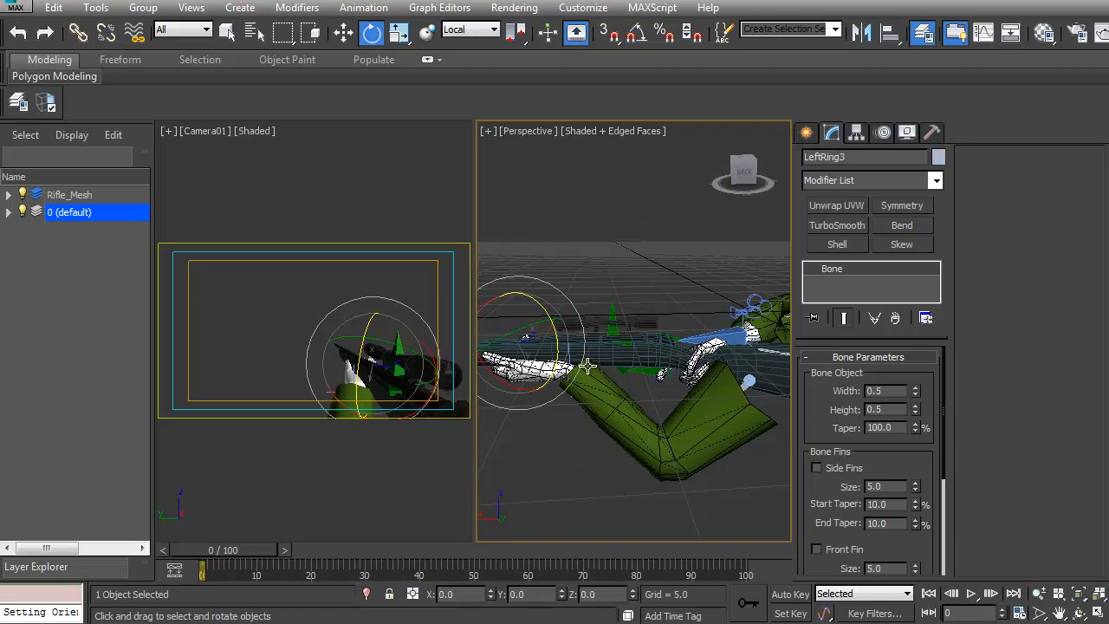
Try moving the left arm's shoulder control to test how the elbow bends
{"action": "left_click", "coordinate": [630, 357]}
{"action": "scroll", "coordinate": [650, 381], "scroll_direction": "up", "scroll_amount": 3}
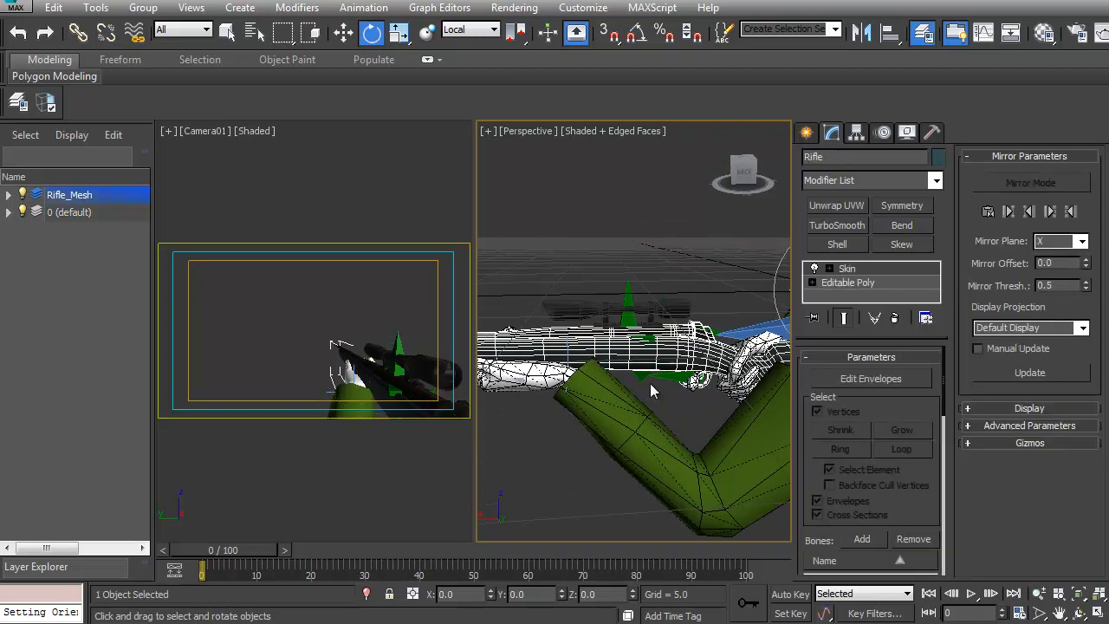
{"action": "middle_click_drag", "start_coordinate": [649, 375], "coordinate": [533, 404], "text": "alt"}
{"action": "middle_click_drag", "start_coordinate": [698, 406], "coordinate": [650, 414], "text": "alt"}
{"action": "left_click", "coordinate": [724, 399]}
{"action": "middle_click_drag", "start_coordinate": [725, 399], "coordinate": [725, 468], "text": "alt"}
{"action": "left_click", "coordinate": [694, 391]}
{"action": "key", "text": "w"}
{"action": "left_click_drag", "start_coordinate": [657, 382], "coordinate": [765, 475]}
{"action": "middle_click_drag", "start_coordinate": [765, 475], "coordinate": [515, 399], "text": "alt"}
{"action": "scroll", "coordinate": [517, 398], "scroll_direction": "down", "scroll_amount": 4}
{"action": "middle_click_drag", "start_coordinate": [601, 408], "coordinate": [527, 397], "text": "alt"}
{"action": "scroll", "coordinate": [615, 419], "scroll_direction": "up", "scroll_amount": 5}
{"action": "left_click_drag", "start_coordinate": [683, 370], "coordinate": [671, 347]}
{"action": "middle_click_drag", "start_coordinate": [672, 347], "coordinate": [596, 409], "text": "alt"}
Clone the LeftArm_Control sphere below the left elbow as a copy named LeftElbow_Control
{"action": "left_click", "coordinate": [650, 373]}
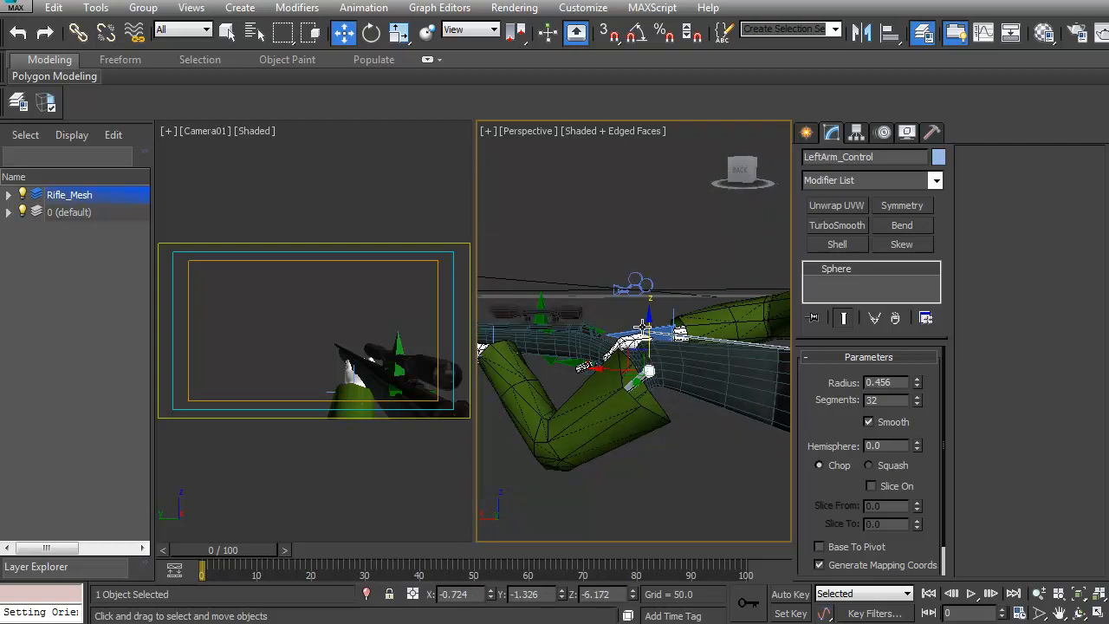
{"action": "left_click_drag", "start_coordinate": [631, 346], "coordinate": [579, 481], "text": "shift"}
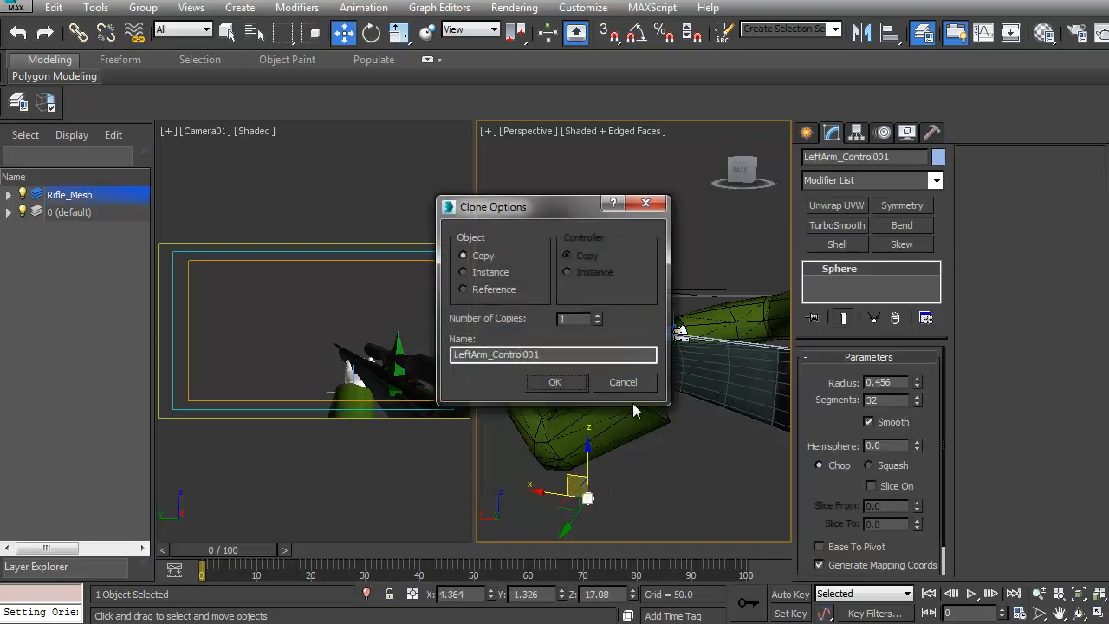
{"action": "left_click_drag", "start_coordinate": [487, 359], "coordinate": [731, 381]}
{"action": "type", "text": "Elb"}
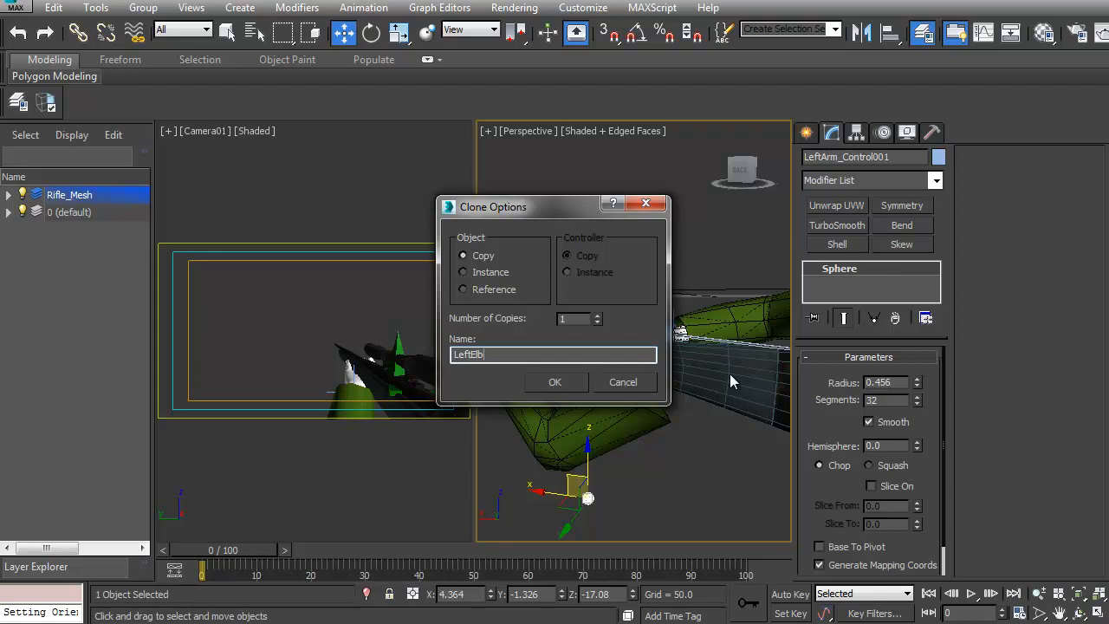
{"action": "type", "text": "ow_Control"}
{"action": "key", "text": "Return"}
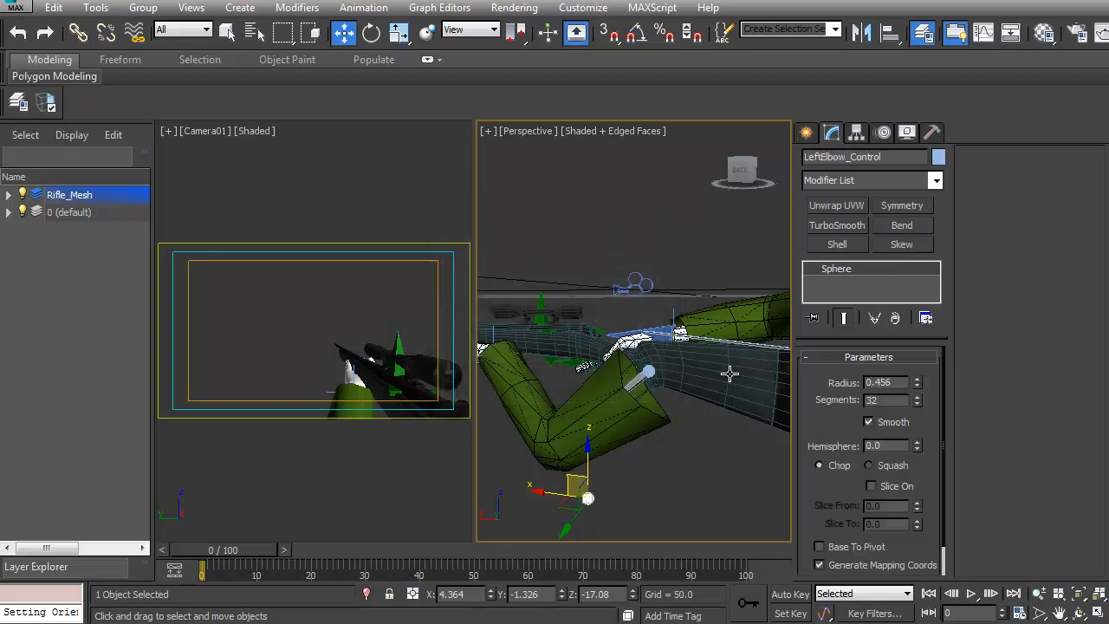
Show the perspective view in wireframe and align LeftElbow_Control to the LeftElbow bone
{"action": "mouse_move", "coordinate": [509, 489]}
{"action": "middle_mouse_down", "text": "alt"}
{"action": "mouse_move", "coordinate": [586, 468]}
{"action": "mouse_move", "coordinate": [615, 416]}
{"action": "middle_mouse_up", "text": "alt"}
{"action": "key", "text": "F3"}
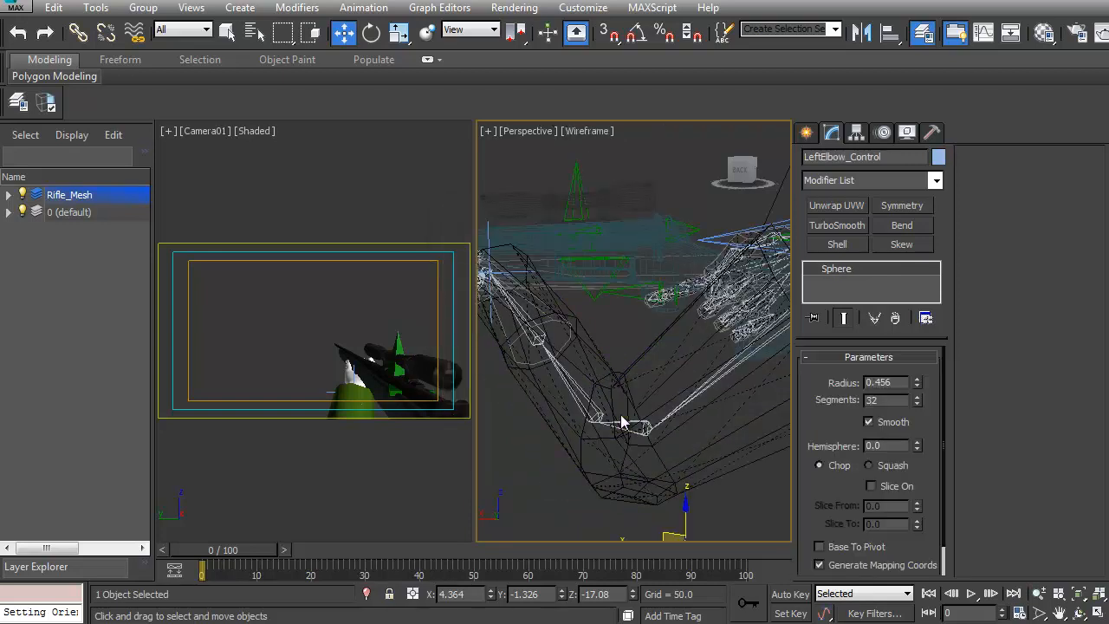
{"action": "key", "text": "alt+a"}
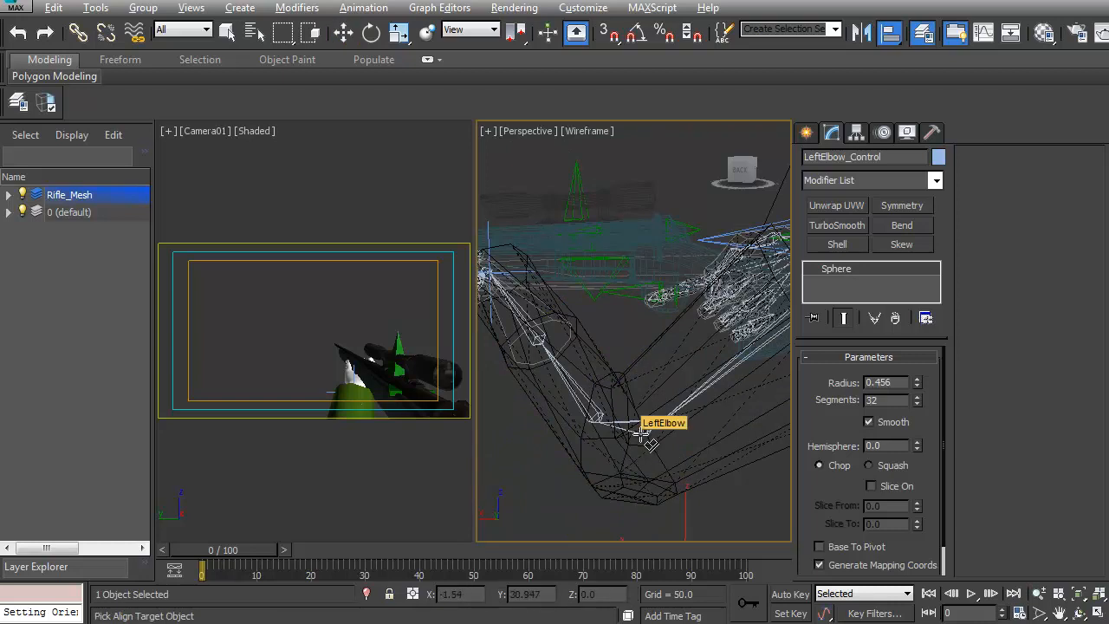
{"action": "left_click", "coordinate": [642, 433]}
{"action": "left_click", "coordinate": [881, 445]}
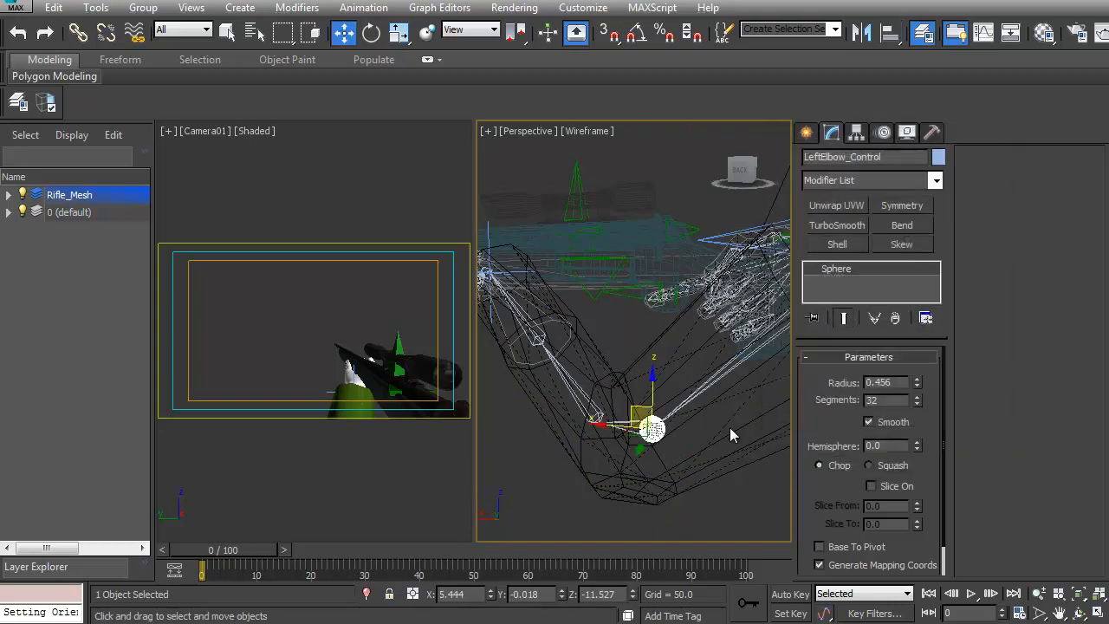
Examine the IK joint, link and pivot settings of the left arm's bicep and forearm twist bones
{"action": "middle_click_drag", "start_coordinate": [715, 371], "coordinate": [535, 380], "text": "alt"}
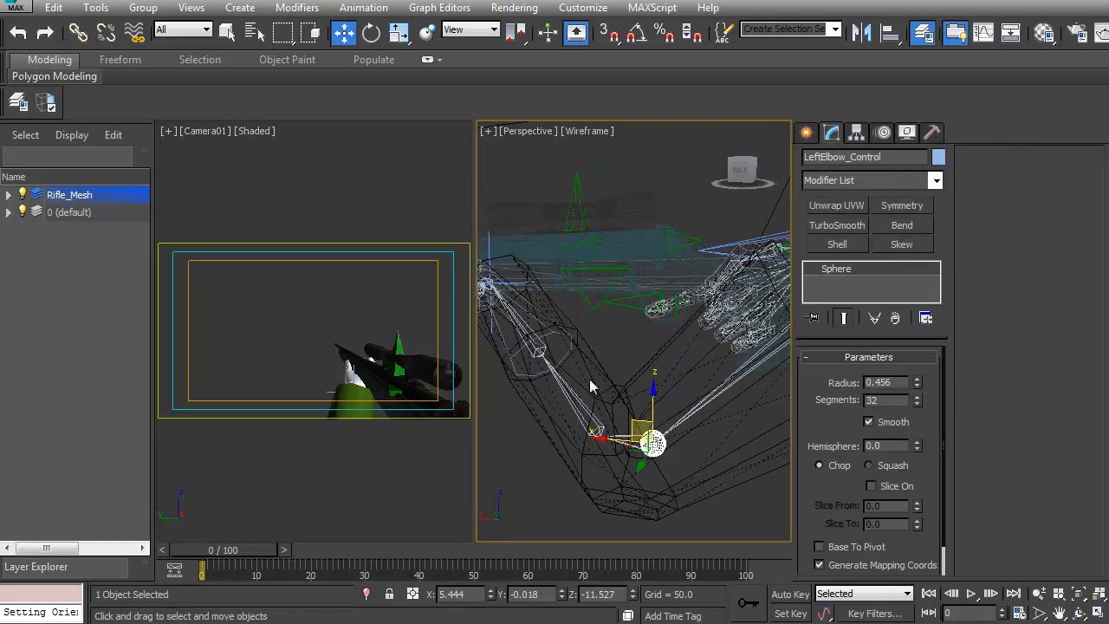
{"action": "left_click", "coordinate": [717, 395]}
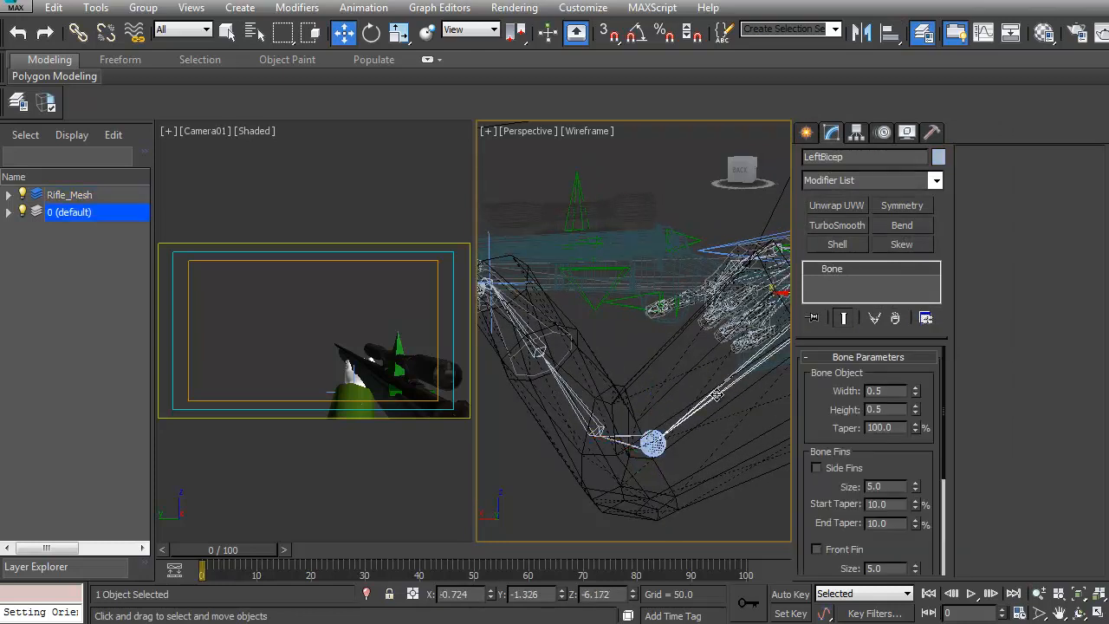
{"action": "left_click", "coordinate": [882, 134]}
{"action": "left_click", "coordinate": [857, 134]}
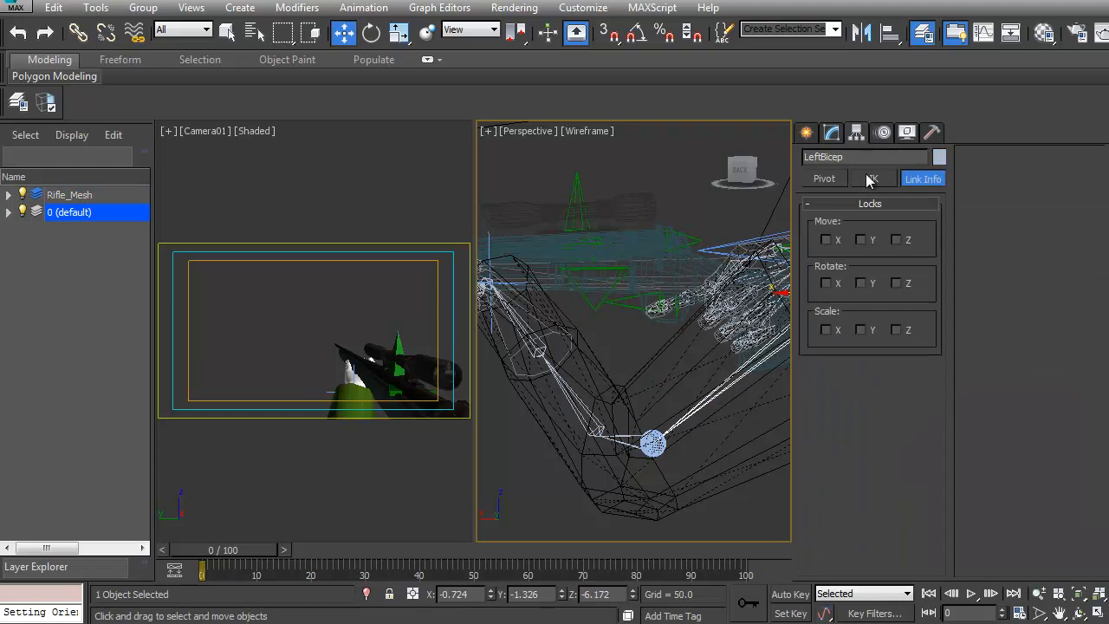
{"action": "left_click", "coordinate": [873, 179]}
{"action": "middle_click_drag", "start_coordinate": [604, 405], "coordinate": [532, 358], "text": "alt"}
{"action": "left_click", "coordinate": [520, 345]}
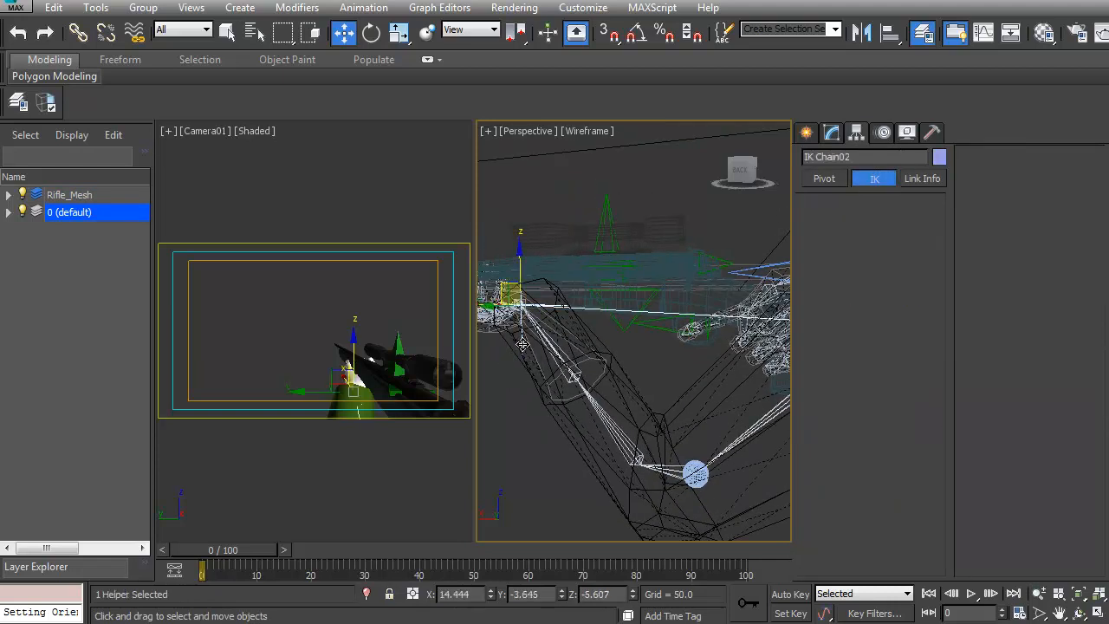
{"action": "left_click", "coordinate": [568, 362]}
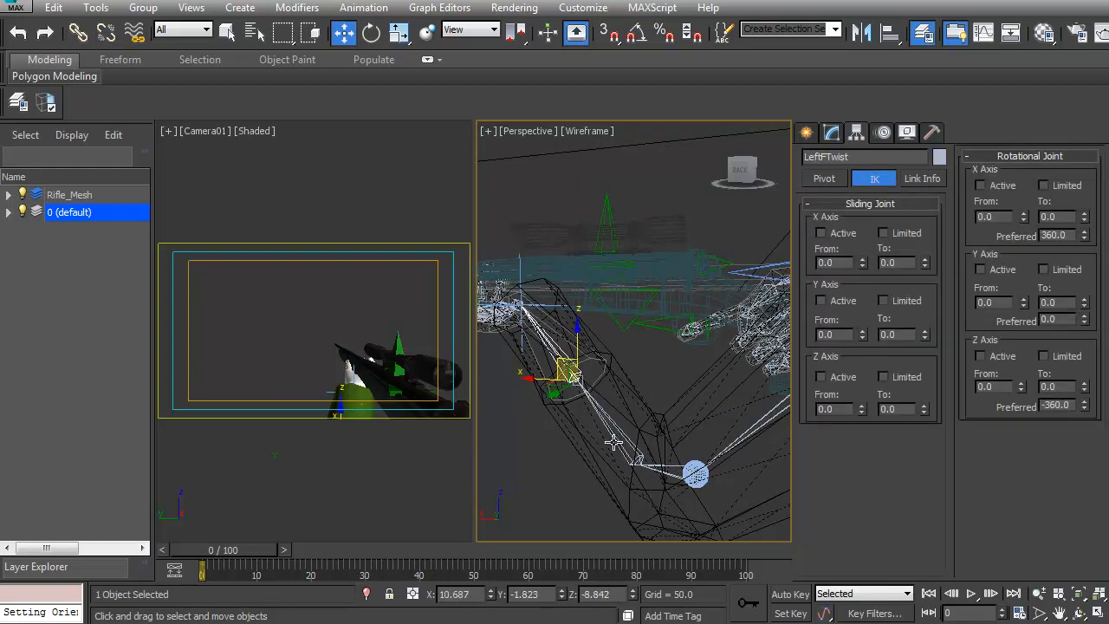
{"action": "left_click", "coordinate": [919, 177]}
{"action": "left_click", "coordinate": [824, 177]}
{"action": "left_click", "coordinate": [877, 179]}
Check the LeftBicep bone's joint, link and pivot settings and its motion parameters
{"action": "left_click", "coordinate": [745, 433]}
{"action": "middle_click_drag", "start_coordinate": [746, 433], "coordinate": [607, 433], "text": "alt"}
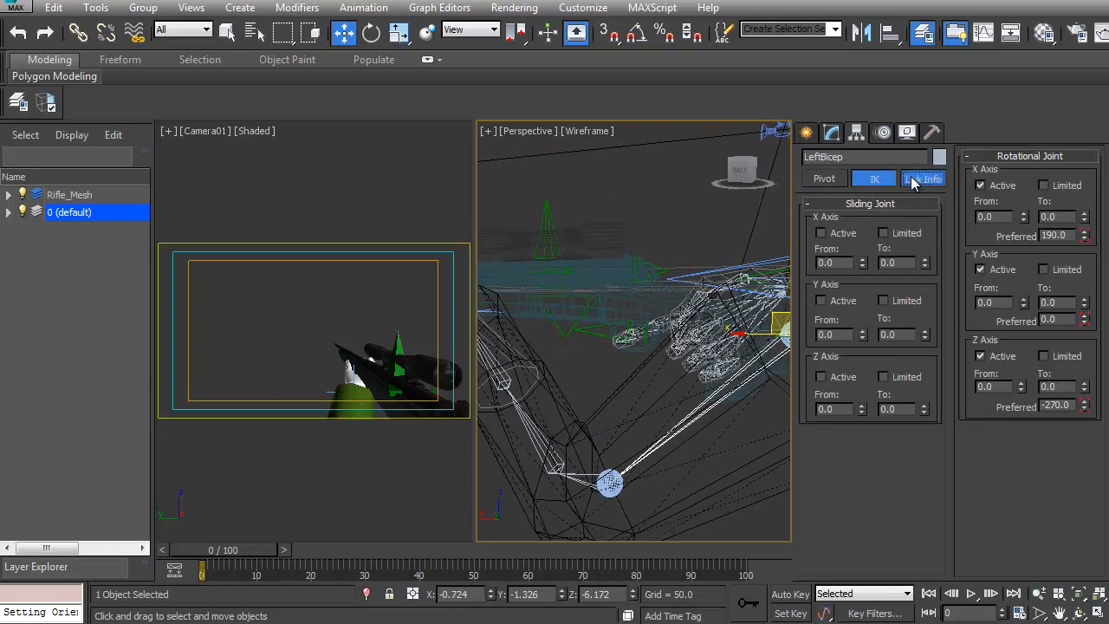
{"action": "left_click", "coordinate": [918, 179]}
{"action": "left_click", "coordinate": [826, 180]}
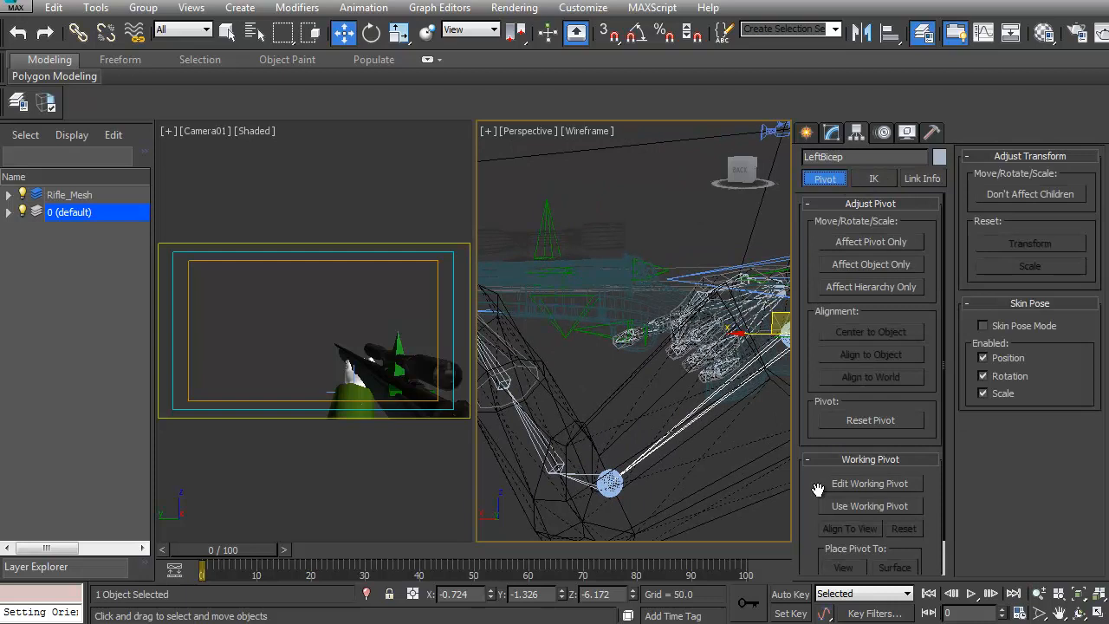
{"action": "left_click", "coordinate": [883, 133]}
{"action": "left_click_drag", "start_coordinate": [905, 522], "coordinate": [912, 416]}
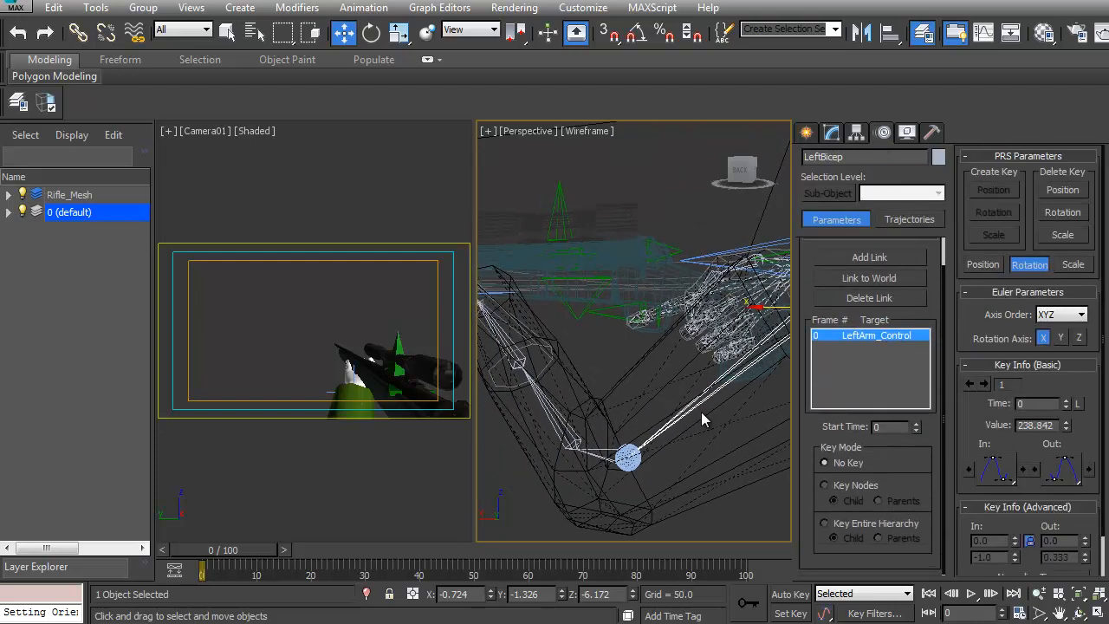
Check the LeftElbow bone's position parameters and IK joint settings
{"action": "left_click", "coordinate": [598, 448]}
{"action": "left_click_drag", "start_coordinate": [816, 534], "coordinate": [816, 449]}
{"action": "left_click", "coordinate": [825, 358]}
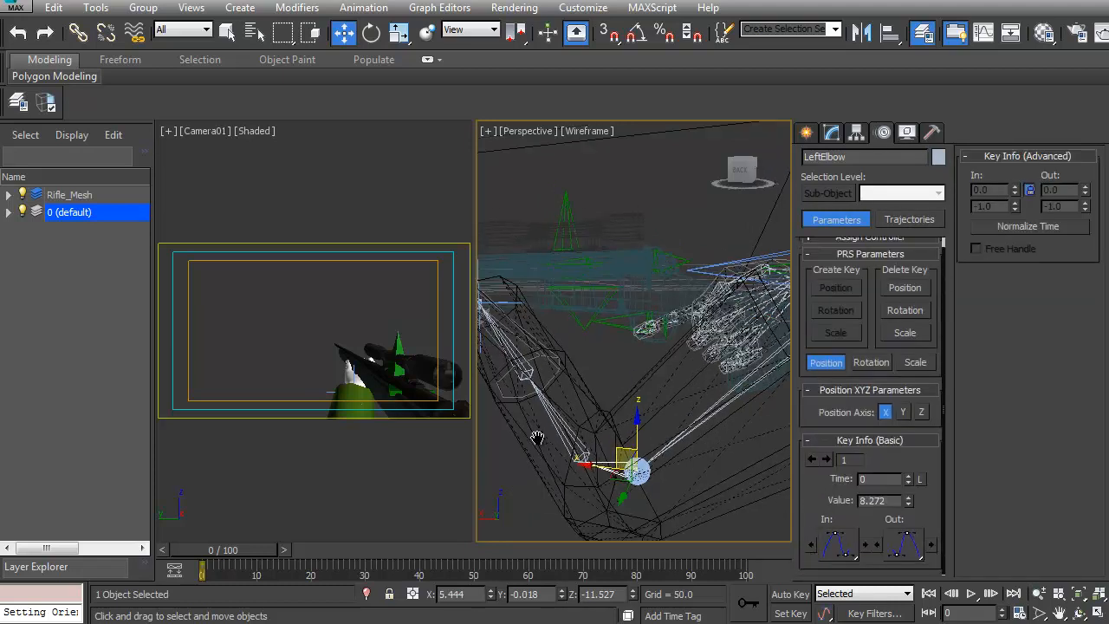
{"action": "left_click", "coordinate": [857, 132]}
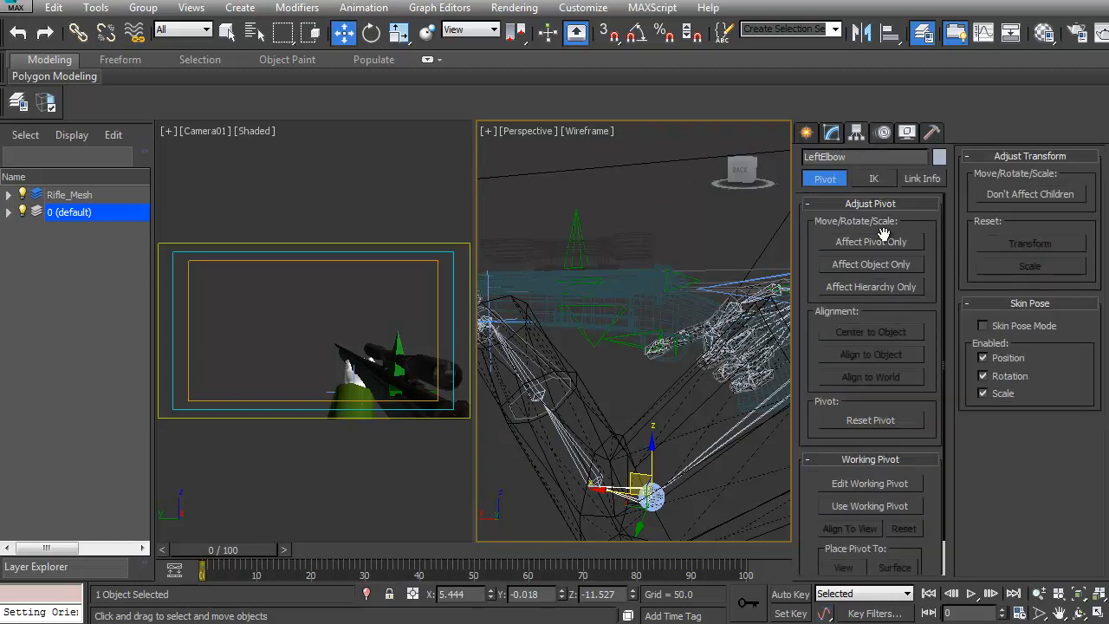
{"action": "left_click", "coordinate": [873, 179]}
Set LeftElbow_Control as the IK solver plane target of the left arm's IK Chain02
{"action": "scroll", "coordinate": [719, 389], "scroll_direction": "up", "scroll_amount": 3}
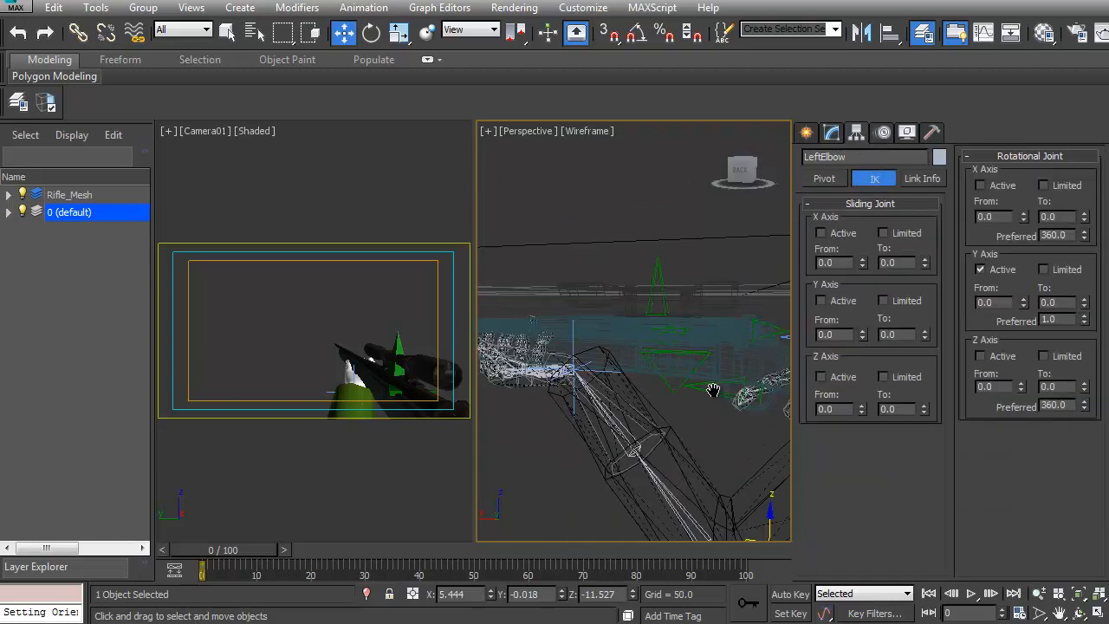
{"action": "left_click", "coordinate": [595, 374]}
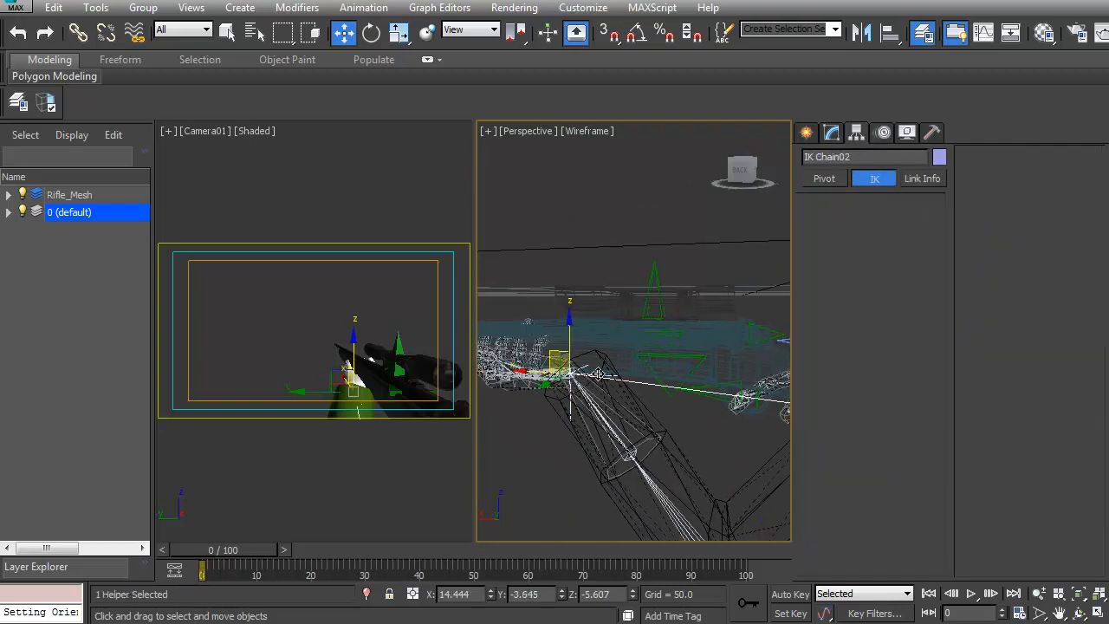
{"action": "left_click", "coordinate": [884, 132]}
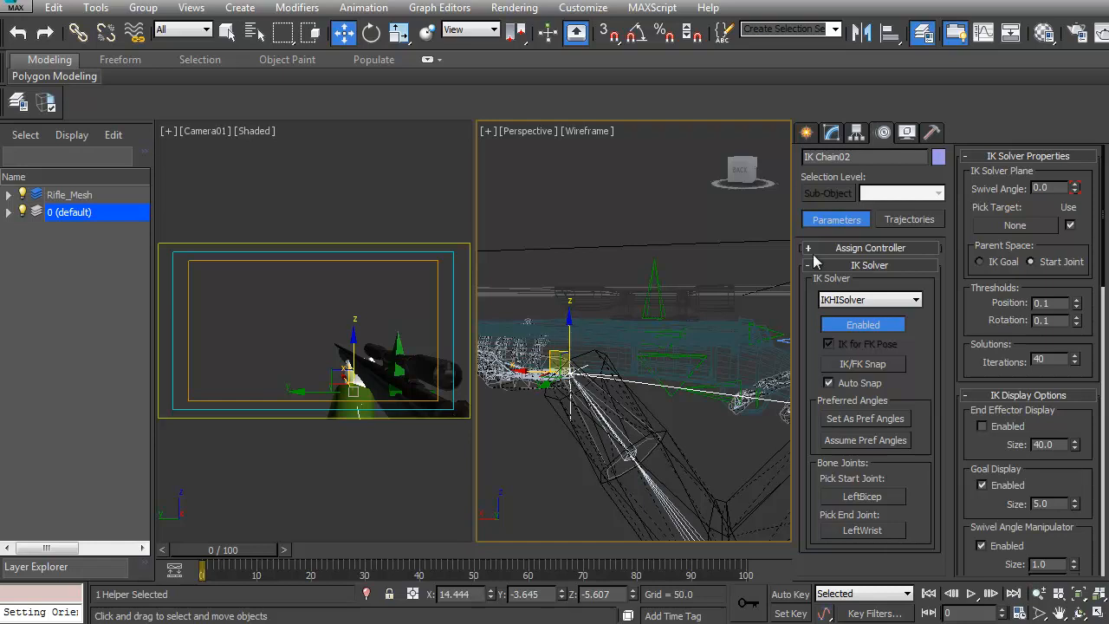
{"action": "middle_click_drag", "start_coordinate": [605, 469], "coordinate": [553, 365]}
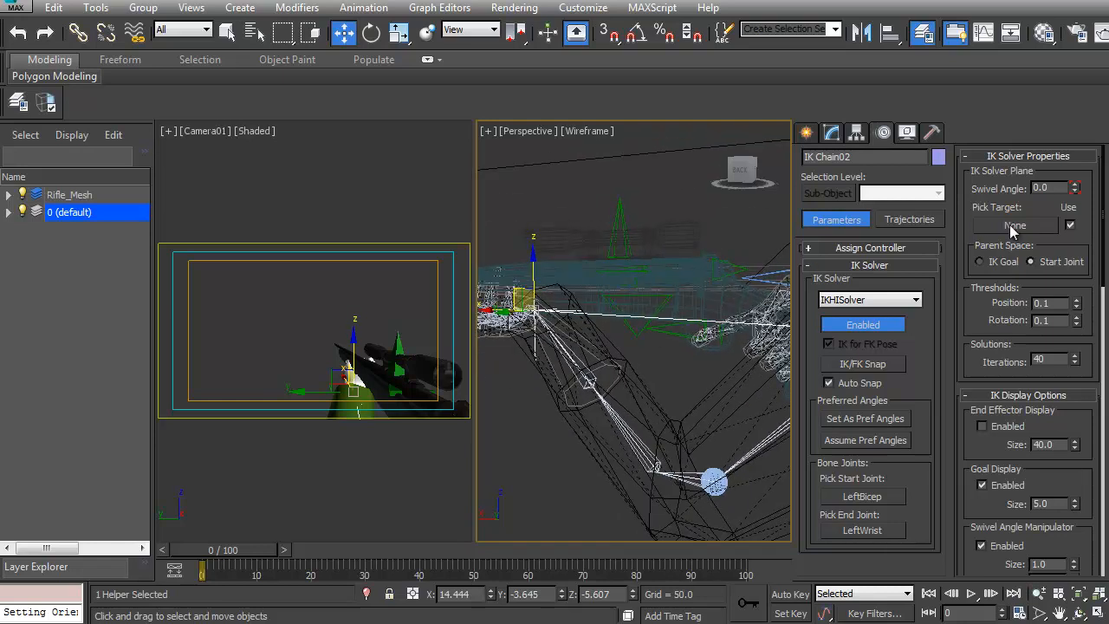
{"action": "left_click", "coordinate": [1012, 226]}
{"action": "left_click", "coordinate": [718, 489]}
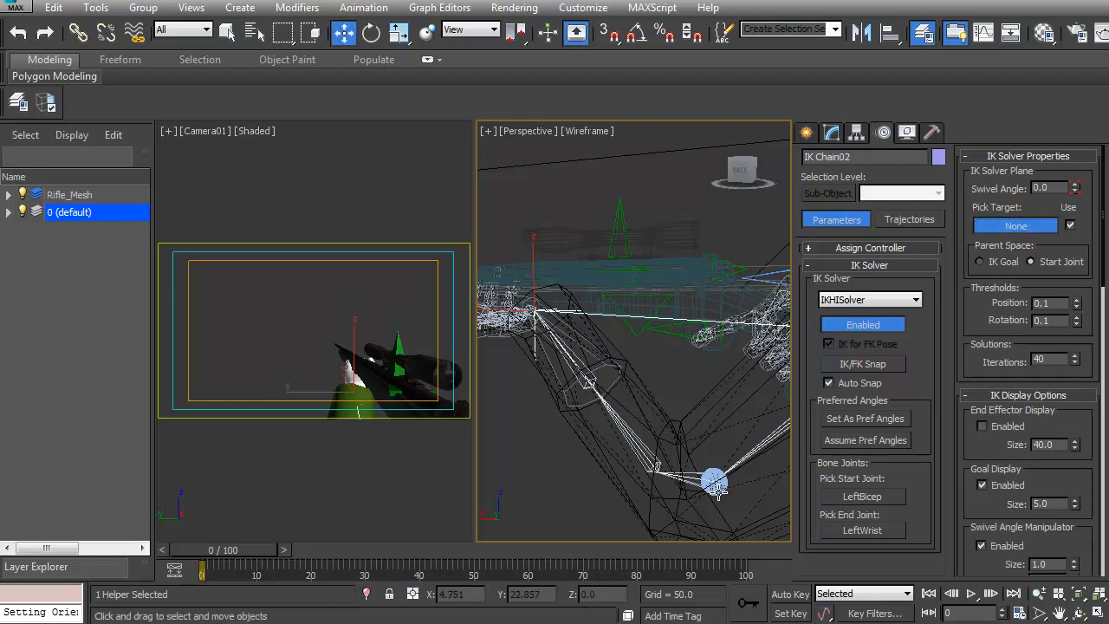
Try moving LeftElbow_Control in the shaded view to test how the left arm swivels
{"action": "mouse_move", "coordinate": [716, 485]}
{"action": "middle_mouse_down", "text": "alt"}
{"action": "mouse_move", "coordinate": [691, 468]}
{"action": "mouse_move", "coordinate": [632, 493]}
{"action": "middle_mouse_up", "text": "alt"}
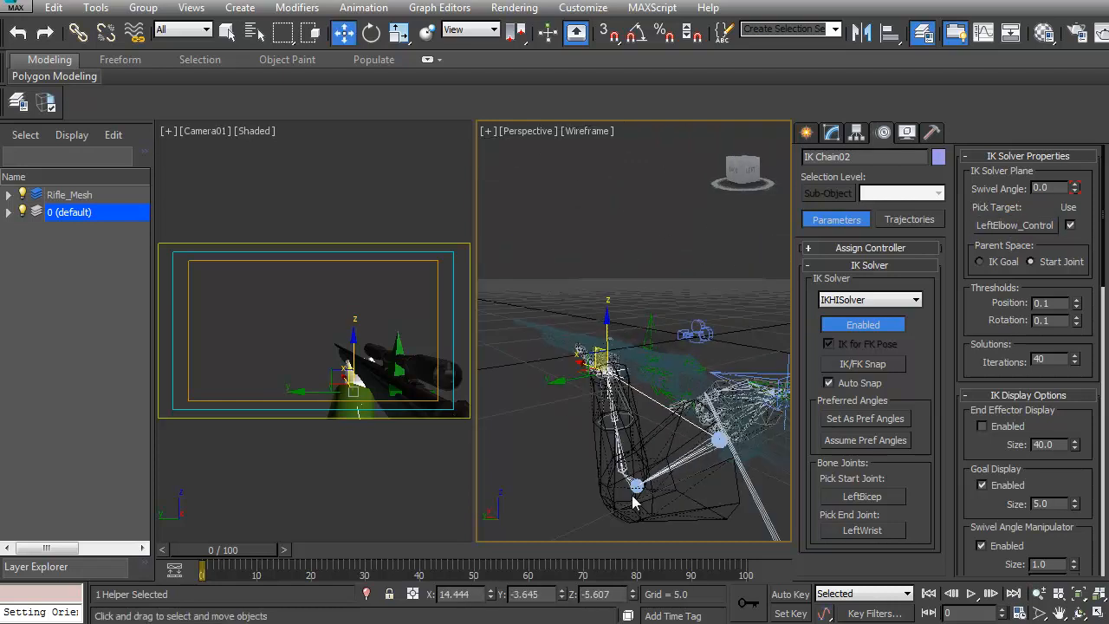
{"action": "left_click", "coordinate": [619, 495]}
{"action": "key", "text": "F3"}
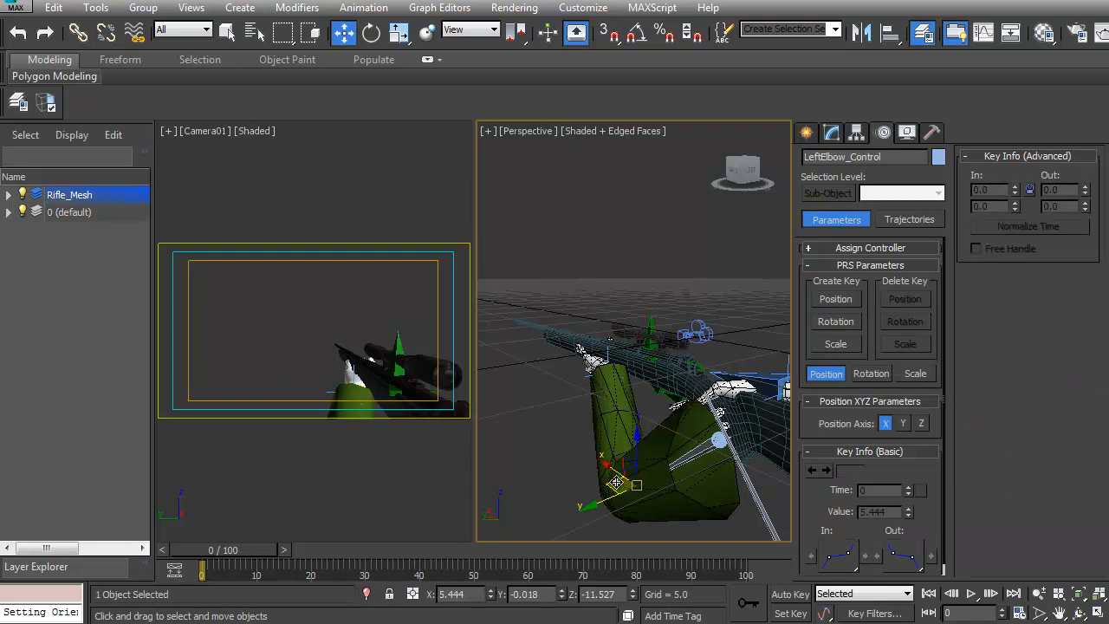
{"action": "middle_click_drag", "start_coordinate": [617, 473], "coordinate": [583, 462], "text": "alt"}
{"action": "left_click_drag", "start_coordinate": [612, 468], "coordinate": [670, 466]}
{"action": "scroll", "coordinate": [605, 439], "scroll_direction": "up", "scroll_amount": 4}
{"action": "mouse_move", "coordinate": [671, 467]}
{"action": "middle_mouse_down"}
{"action": "mouse_move", "coordinate": [605, 438]}
{"action": "mouse_move", "coordinate": [648, 465]}
{"action": "mouse_move", "coordinate": [647, 420]}
{"action": "mouse_move", "coordinate": [664, 453]}
{"action": "middle_mouse_up"}
{"action": "scroll", "coordinate": [648, 465], "scroll_direction": "down", "scroll_amount": 6}
Clone LeftElbow_Control toward the right arm in wireframe as a copy named RightElbow_Control
{"action": "key", "text": "F3"}
{"action": "scroll", "coordinate": [647, 422], "scroll_direction": "up", "scroll_amount": 3}
{"action": "left_click_drag", "start_coordinate": [577, 444], "coordinate": [721, 420], "text": "shift"}
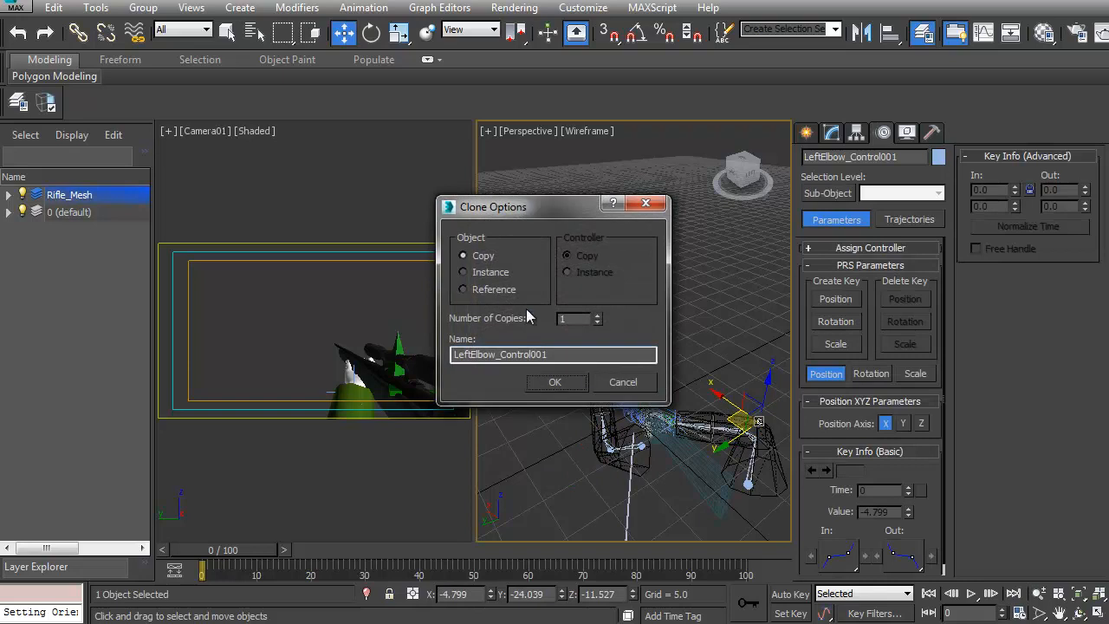
{"action": "left_click_drag", "start_coordinate": [475, 354], "coordinate": [392, 355]}
{"action": "type", "text": "Right"}
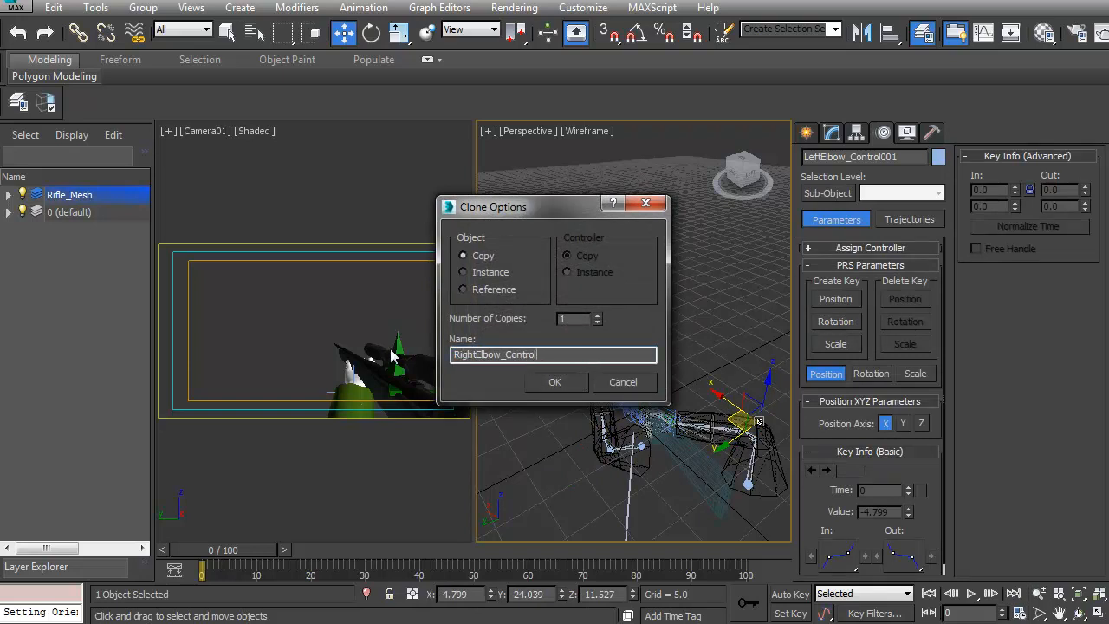
{"action": "left_click", "coordinate": [557, 382]}
Align RightElbow_Control to the right arm's elbow bone
{"action": "mouse_move", "coordinate": [607, 416]}
{"action": "middle_mouse_down", "text": "alt"}
{"action": "mouse_move", "coordinate": [631, 442]}
{"action": "mouse_move", "coordinate": [639, 397]}
{"action": "mouse_move", "coordinate": [599, 376]}
{"action": "mouse_move", "coordinate": [632, 403]}
{"action": "middle_mouse_up", "text": "alt"}
{"action": "key", "text": "alt+a"}
{"action": "left_click", "coordinate": [643, 420]}
{"action": "left_click", "coordinate": [887, 439]}
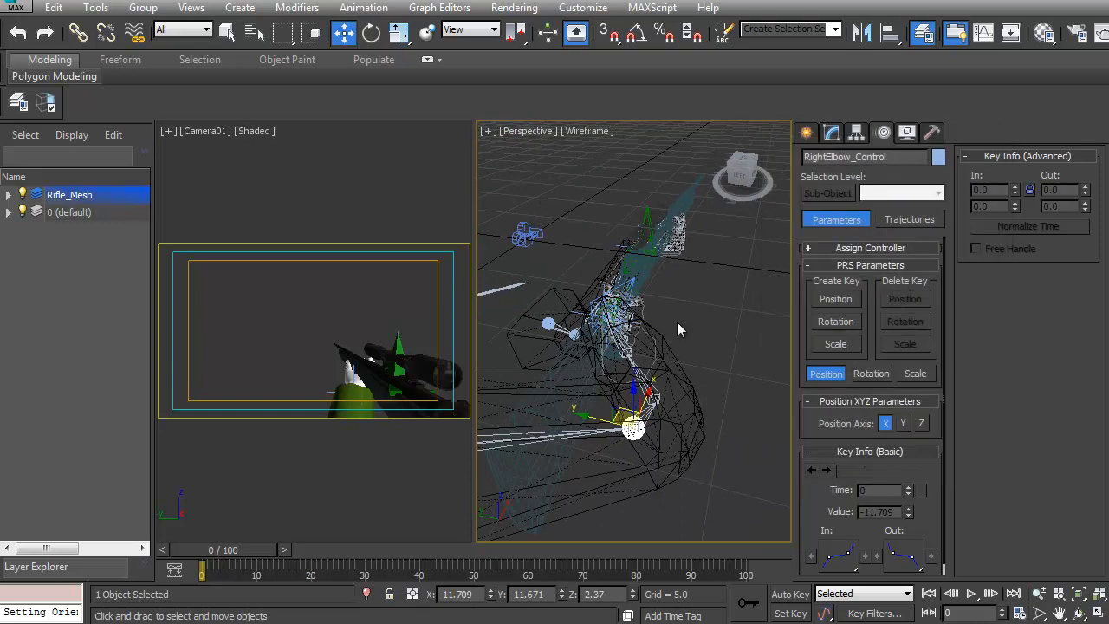
Set RightElbow_Control as the IK solver plane target of the right arm's IK Chain01
{"action": "left_click", "coordinate": [581, 311]}
{"action": "left_click", "coordinate": [1038, 229]}
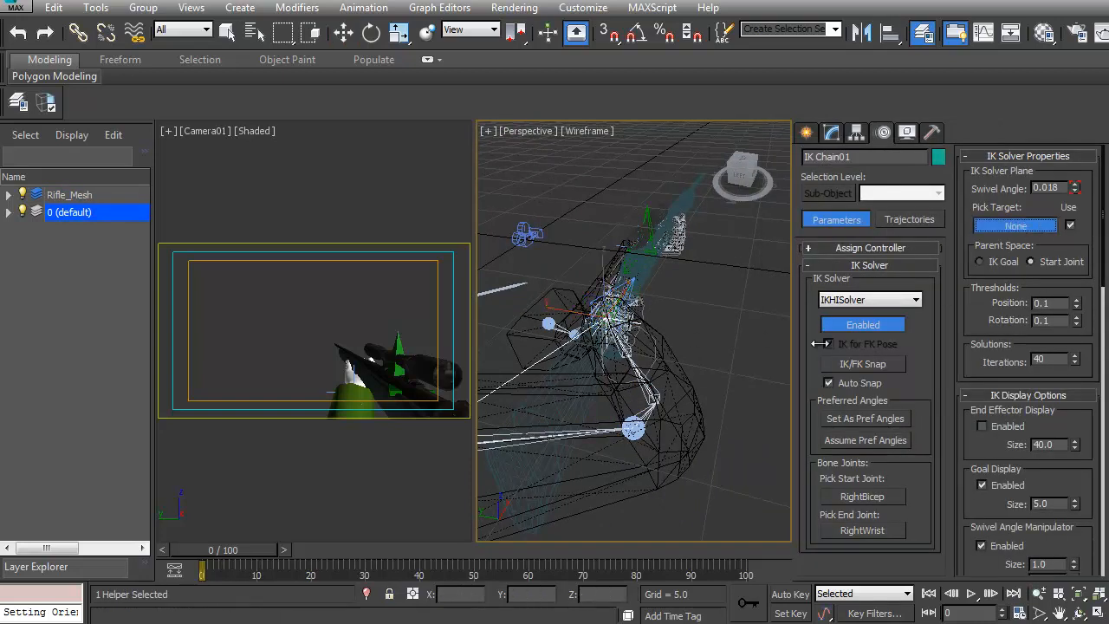
{"action": "left_click", "coordinate": [636, 431]}
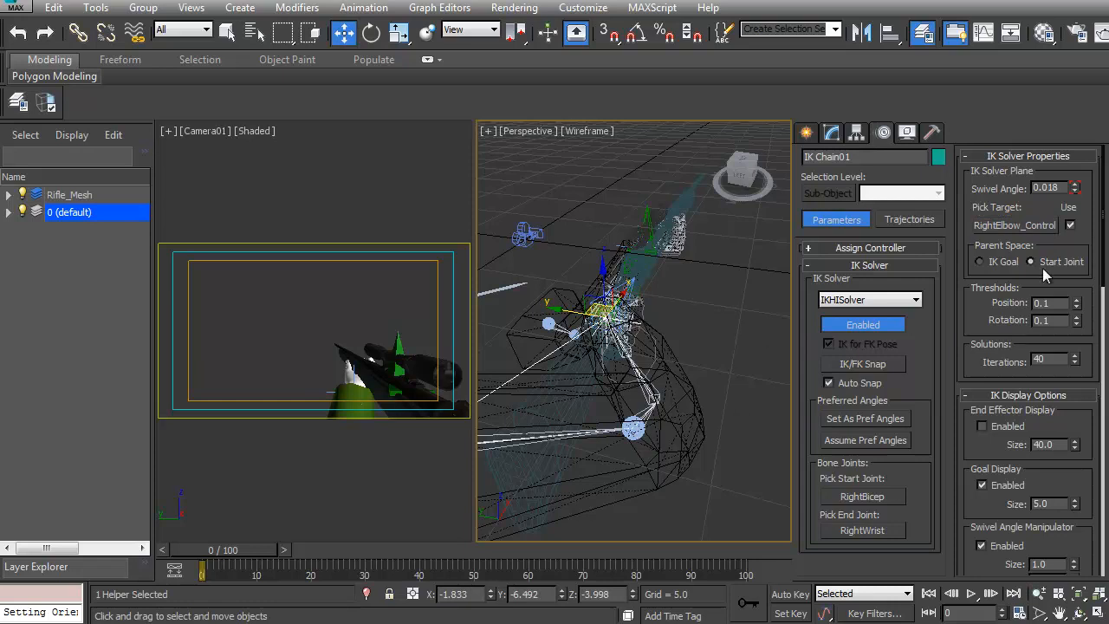
Try moving RightElbow_Control in wireframe and shaded display to test the right arm's swivel
{"action": "middle_click_drag", "start_coordinate": [650, 434], "coordinate": [661, 412]}
{"action": "left_click", "coordinate": [651, 405]}
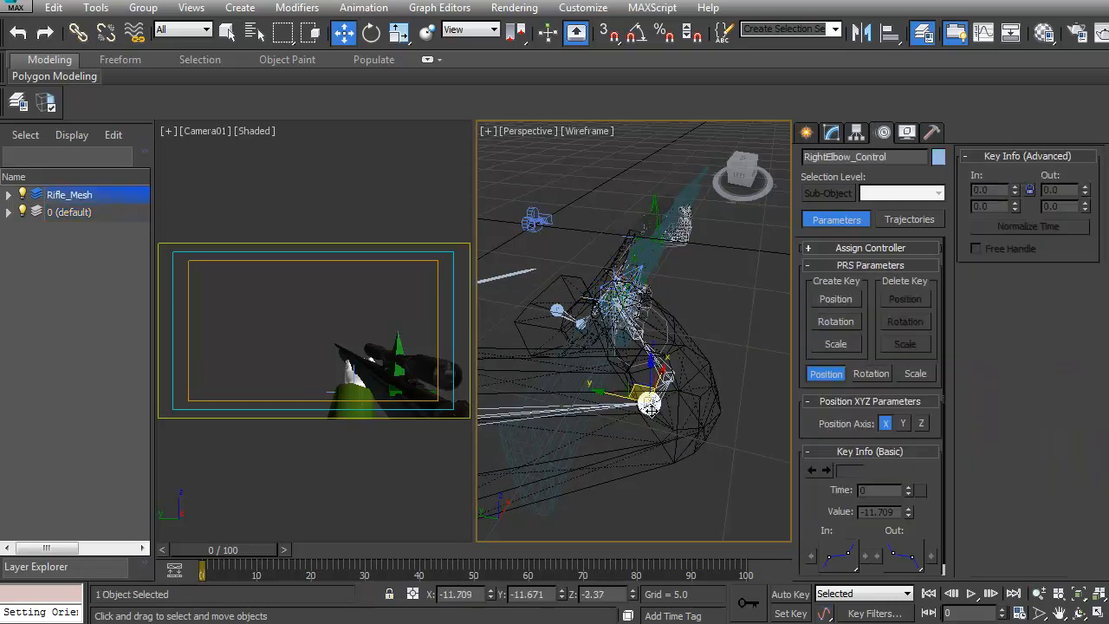
{"action": "mouse_move", "coordinate": [650, 367]}
{"action": "left_mouse_down"}
{"action": "mouse_move", "coordinate": [652, 405]}
{"action": "mouse_move", "coordinate": [654, 333]}
{"action": "mouse_move", "coordinate": [654, 346]}
{"action": "left_mouse_up"}
{"action": "key", "text": "F3"}
{"action": "left_click_drag", "start_coordinate": [638, 384], "coordinate": [638, 376]}
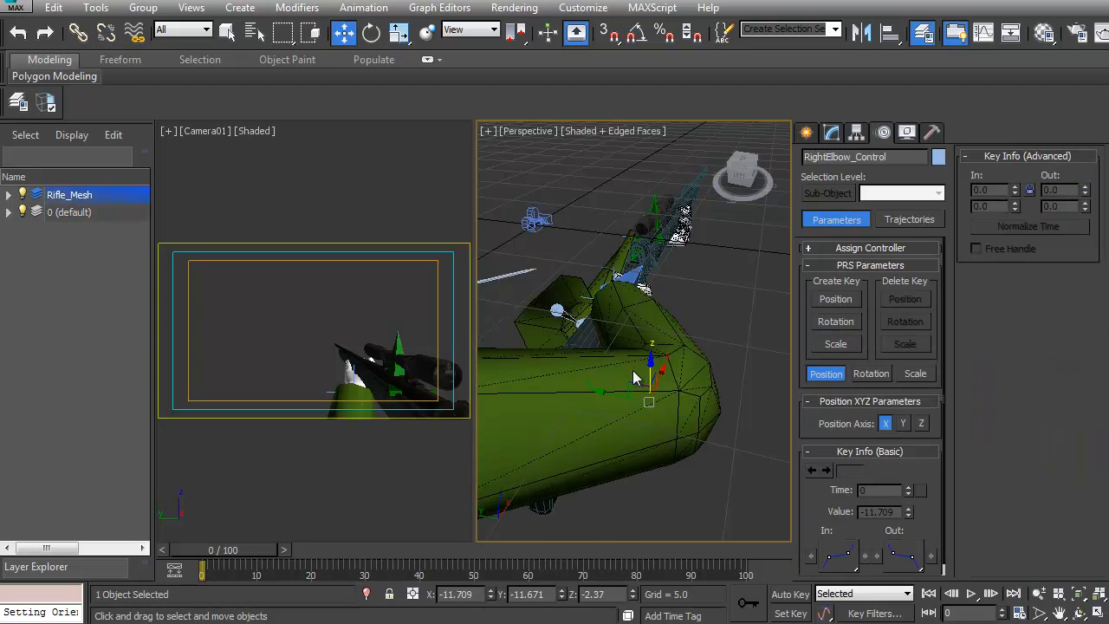
{"action": "scroll", "coordinate": [638, 385], "scroll_direction": "down", "scroll_amount": 3}
{"action": "mouse_move", "coordinate": [638, 383]}
{"action": "middle_mouse_down", "text": "alt"}
{"action": "mouse_move", "coordinate": [666, 383]}
{"action": "mouse_move", "coordinate": [662, 396]}
{"action": "mouse_move", "coordinate": [677, 377]}
{"action": "mouse_move", "coordinate": [660, 376]}
{"action": "mouse_move", "coordinate": [655, 394]}
{"action": "mouse_move", "coordinate": [678, 388]}
{"action": "middle_mouse_up", "text": "alt"}
Link the right and left elbow controls as children of their arms' shoulder controls, working in wireframe
{"action": "key", "text": "F3"}
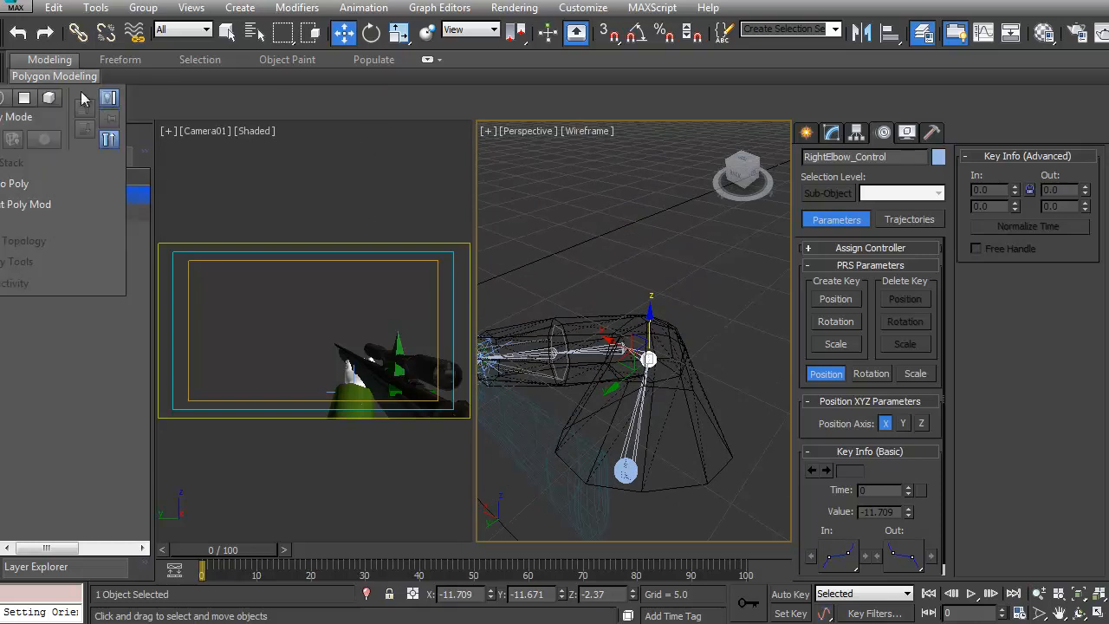
{"action": "left_click", "coordinate": [78, 33]}
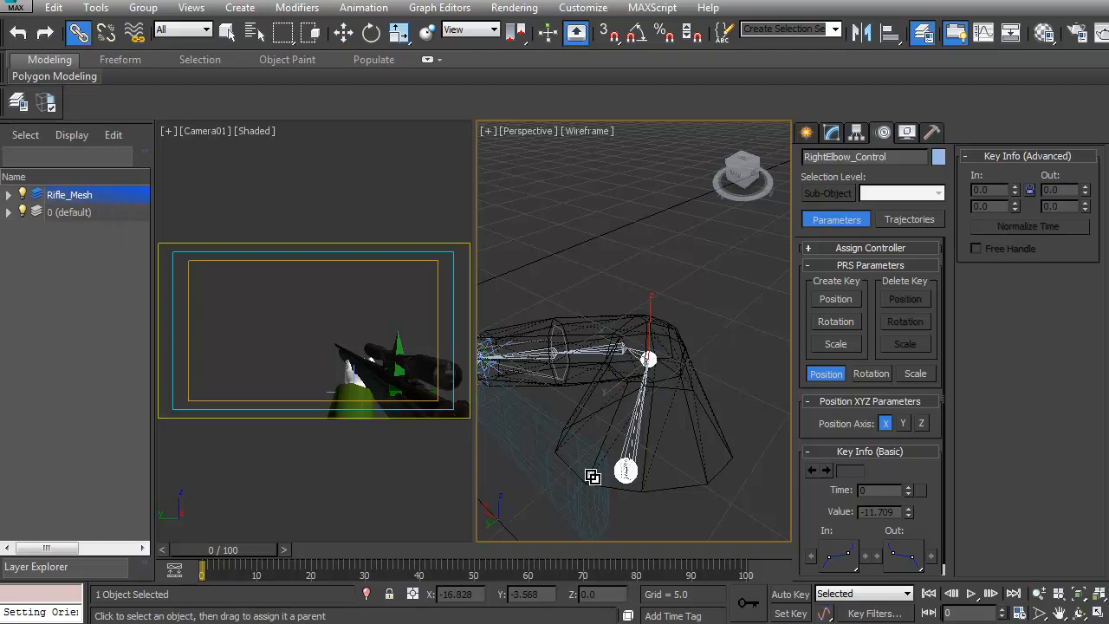
{"action": "middle_click_drag", "start_coordinate": [525, 442], "coordinate": [615, 416]}
{"action": "left_click_drag", "start_coordinate": [581, 397], "coordinate": [663, 364]}
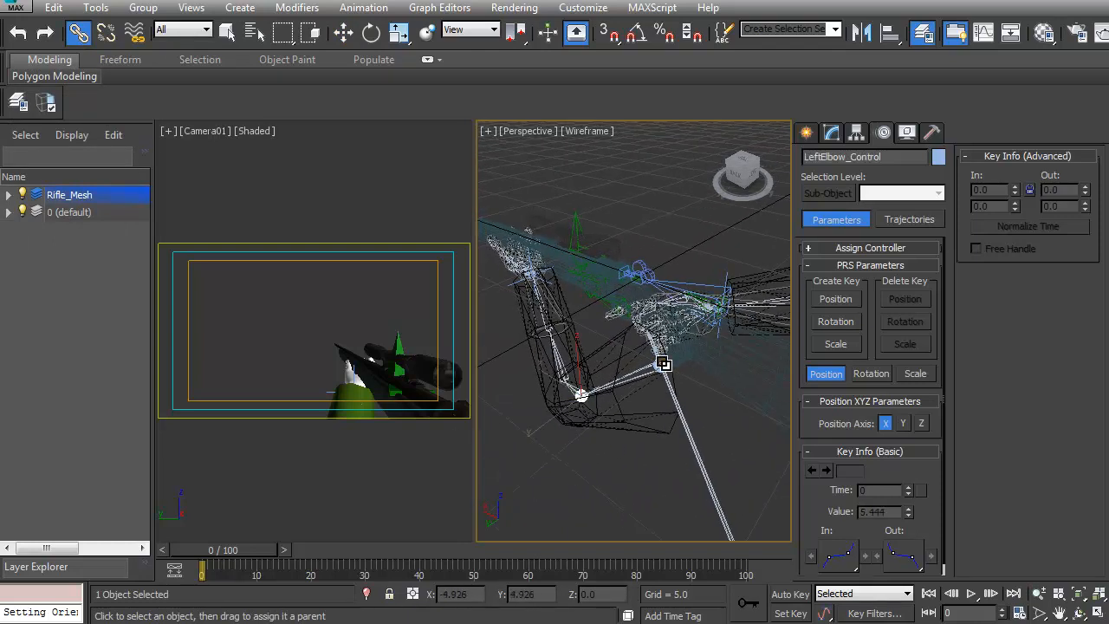
Try moving LeftElbow_Control to test the left arm's swivel, and undo the move
{"action": "middle_click_drag", "start_coordinate": [582, 423], "coordinate": [643, 414], "text": "alt"}
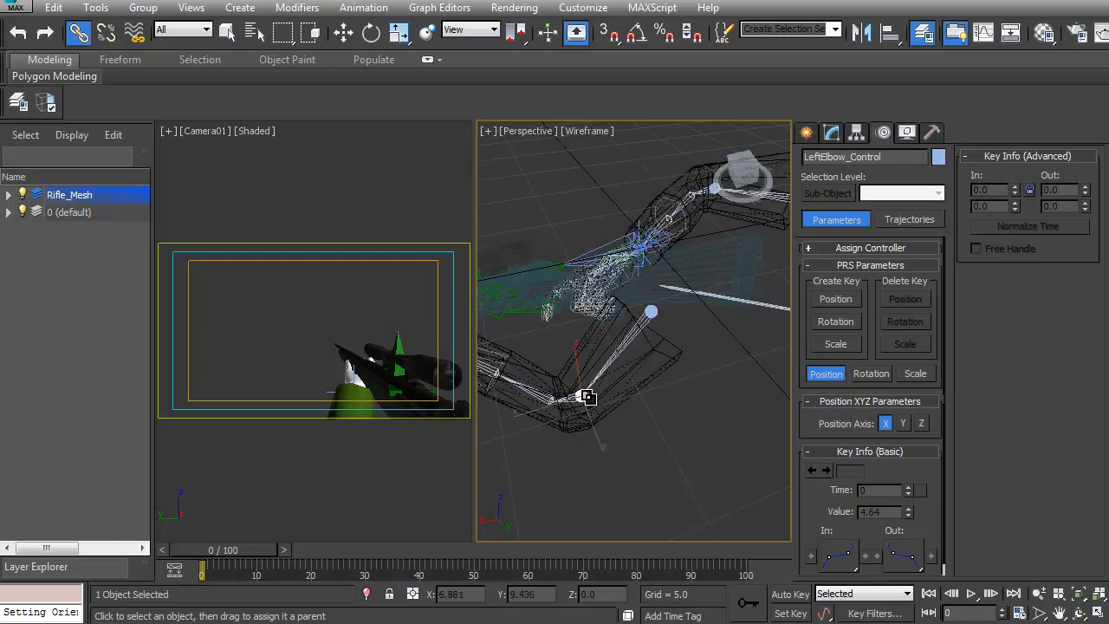
{"action": "middle_click_drag", "start_coordinate": [662, 389], "coordinate": [670, 369], "text": "alt"}
{"action": "key", "text": "w"}
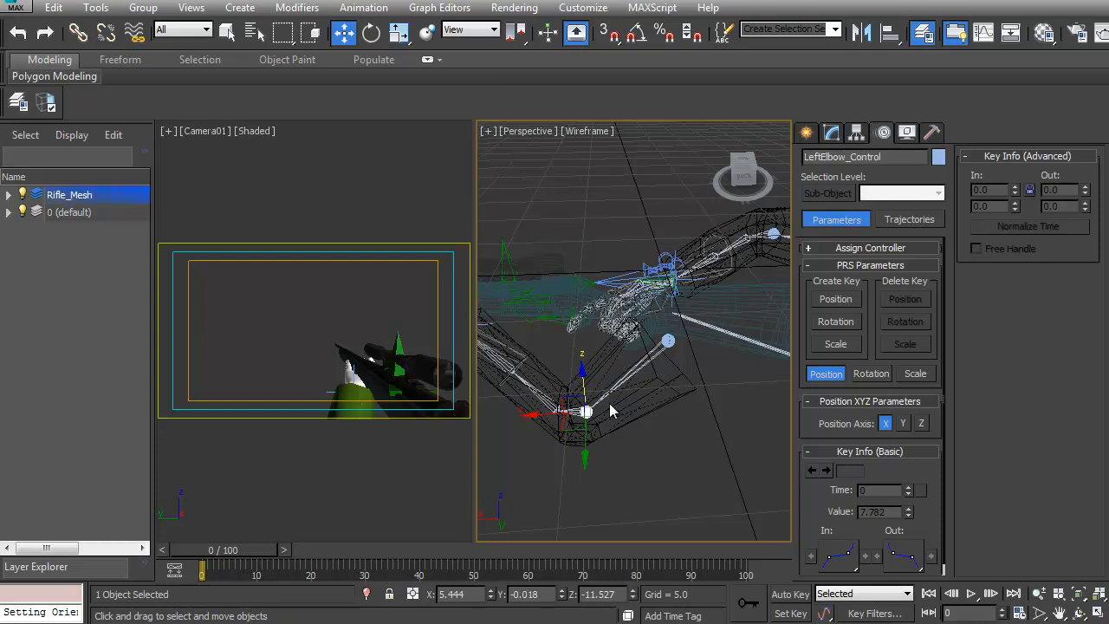
{"action": "left_click_drag", "start_coordinate": [567, 422], "coordinate": [658, 370]}
{"action": "key", "text": "ctrl+z"}
Try moving and rotating the left shoulder control to test how the left elbow control follows it
{"action": "left_click", "coordinate": [669, 344]}
{"action": "left_click_drag", "start_coordinate": [636, 344], "coordinate": [672, 353]}
{"action": "middle_click_drag", "start_coordinate": [673, 354], "coordinate": [617, 383], "text": "alt"}
{"action": "key", "text": "e"}
{"action": "left_click_drag", "start_coordinate": [676, 296], "coordinate": [676, 336]}
{"action": "middle_click_drag", "start_coordinate": [676, 336], "coordinate": [745, 360], "text": "alt"}
{"action": "left_click_drag", "start_coordinate": [746, 360], "coordinate": [723, 395]}
{"action": "key", "text": "ctrl+z"}
Try moving RightArm_Control in shaded display to test how the right arm and its elbow control follow
{"action": "mouse_move", "coordinate": [702, 360]}
{"action": "middle_mouse_down", "text": "alt"}
{"action": "mouse_move", "coordinate": [651, 386]}
{"action": "mouse_move", "coordinate": [698, 347]}
{"action": "mouse_move", "coordinate": [710, 370]}
{"action": "mouse_move", "coordinate": [735, 375]}
{"action": "middle_mouse_up", "text": "alt"}
{"action": "key", "text": "F3"}
{"action": "middle_click_drag", "start_coordinate": [640, 396], "coordinate": [586, 438], "text": "alt"}
{"action": "left_click", "coordinate": [583, 443]}
{"action": "key", "text": "w"}
{"action": "mouse_move", "coordinate": [561, 440]}
{"action": "left_mouse_down"}
{"action": "mouse_move", "coordinate": [528, 438]}
{"action": "mouse_move", "coordinate": [545, 438]}
{"action": "left_mouse_up"}
{"action": "middle_click_drag", "start_coordinate": [545, 437], "coordinate": [652, 414], "text": "alt"}
{"action": "left_click_drag", "start_coordinate": [662, 414], "coordinate": [696, 421]}
{"action": "middle_click_drag", "start_coordinate": [697, 420], "coordinate": [492, 408], "text": "alt"}
{"action": "middle_click_drag", "start_coordinate": [712, 411], "coordinate": [617, 369]}
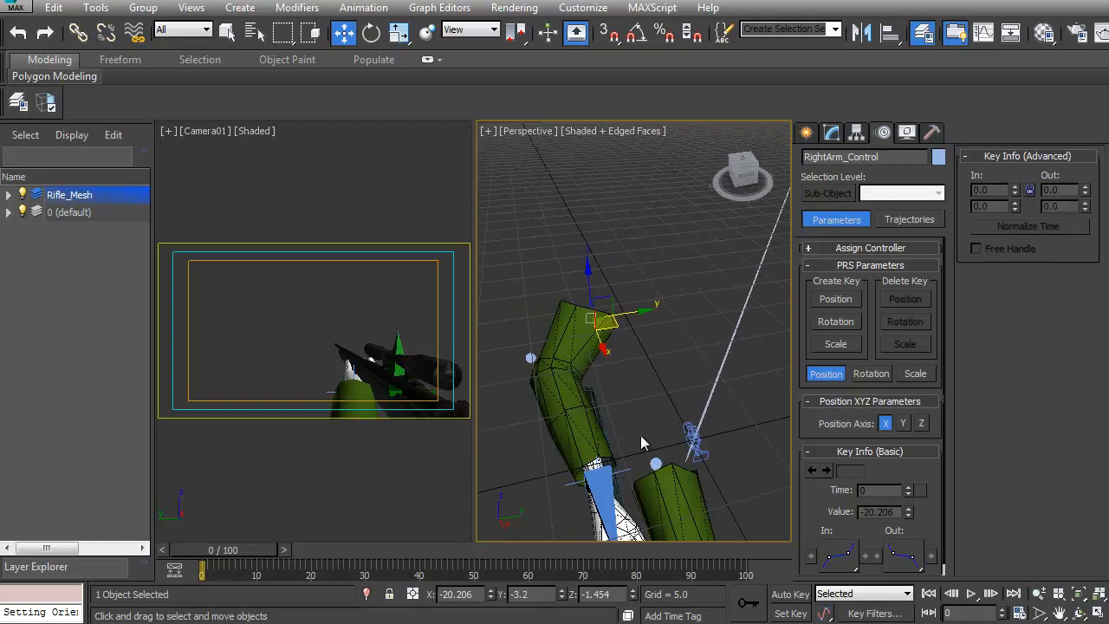
{"action": "middle_click_drag", "start_coordinate": [652, 461], "coordinate": [637, 439], "text": "alt"}
{"action": "scroll", "coordinate": [636, 439], "scroll_direction": "down", "scroll_amount": 5}
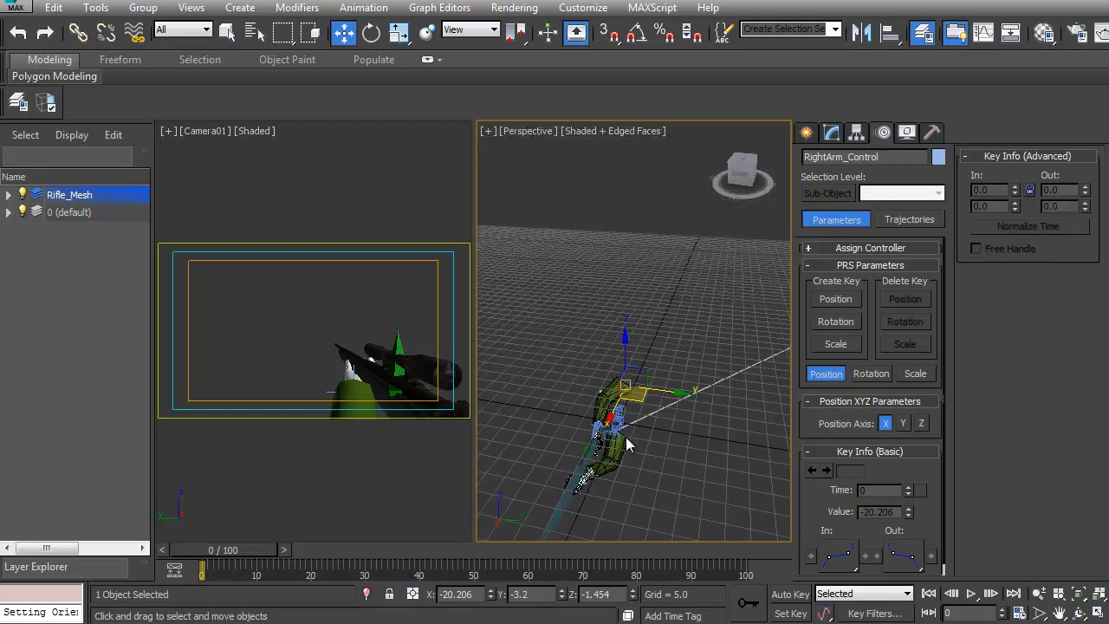
{"action": "scroll", "coordinate": [637, 442], "scroll_direction": "up", "scroll_amount": 3}
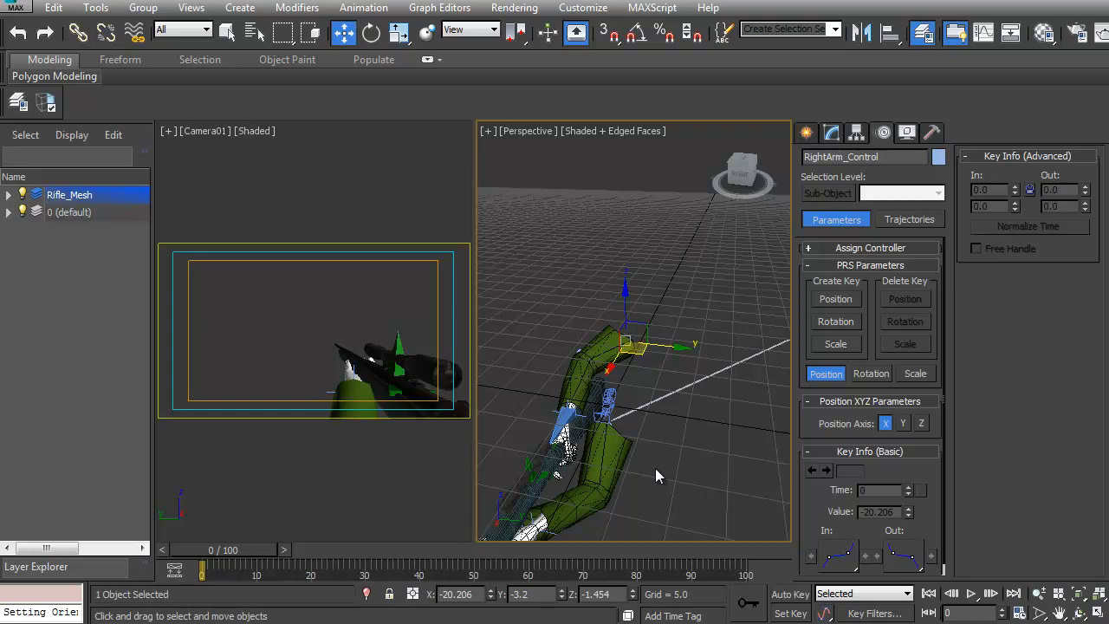
Select RightElbow_Control and examine its placement beside the right arm's elbow
{"action": "middle_click_drag", "start_coordinate": [608, 355], "coordinate": [655, 344], "text": "alt"}
{"action": "scroll", "coordinate": [611, 351], "scroll_direction": "up", "scroll_amount": 2}
{"action": "left_click", "coordinate": [612, 352]}
{"action": "middle_click_drag", "start_coordinate": [630, 442], "coordinate": [618, 430]}
{"action": "middle_click_drag", "start_coordinate": [612, 381], "coordinate": [588, 373]}
{"action": "scroll", "coordinate": [588, 373], "scroll_direction": "down", "scroll_amount": 3}
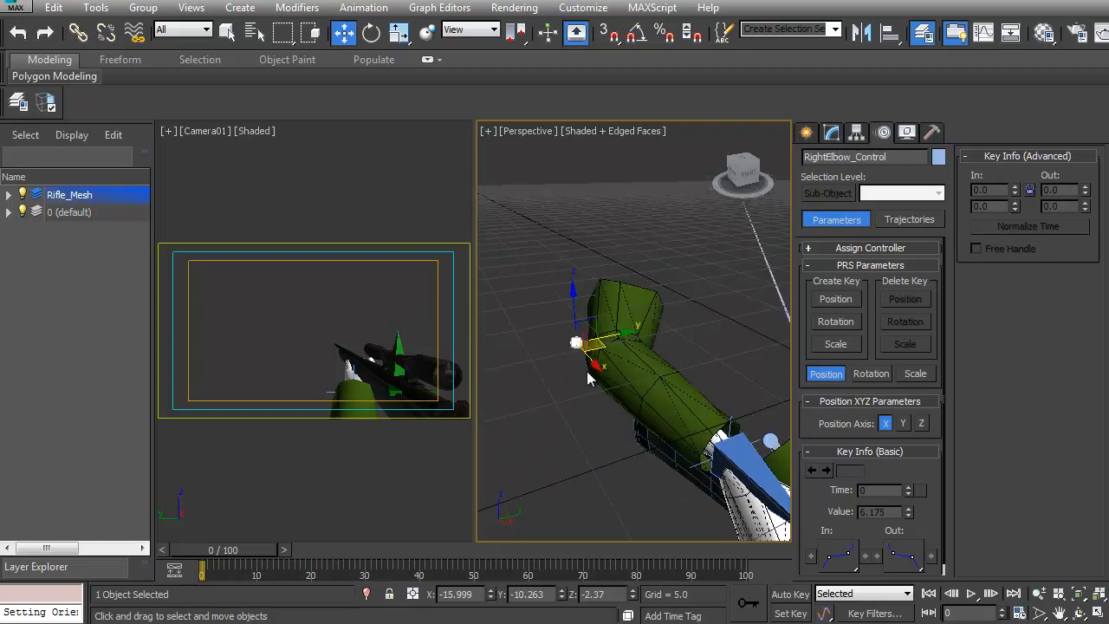
Try moving LeftArm_Control along several axes to test the left arm's bending, undoing each move
{"action": "middle_click_drag", "start_coordinate": [619, 411], "coordinate": [715, 403], "text": "alt"}
{"action": "scroll", "coordinate": [641, 406], "scroll_direction": "down", "scroll_amount": 3}
{"action": "left_click", "coordinate": [592, 396]}
{"action": "scroll", "coordinate": [592, 395], "scroll_direction": "up", "scroll_amount": 3}
{"action": "left_click_drag", "start_coordinate": [659, 390], "coordinate": [588, 389]}
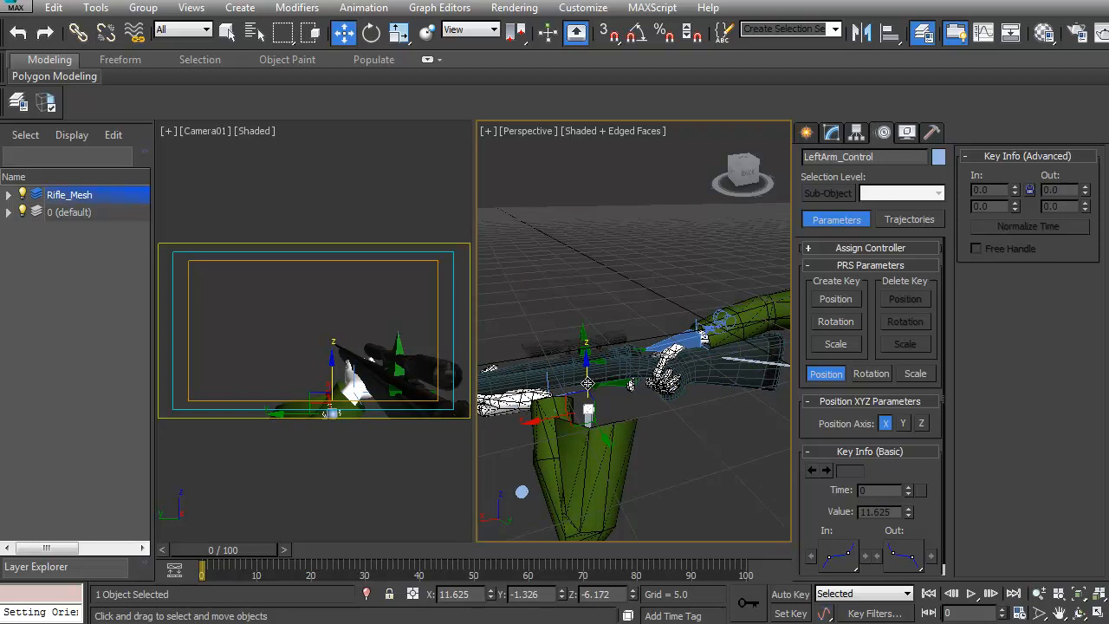
{"action": "left_click_drag", "start_coordinate": [587, 381], "coordinate": [589, 420]}
{"action": "middle_click_drag", "start_coordinate": [588, 420], "coordinate": [593, 382], "text": "alt"}
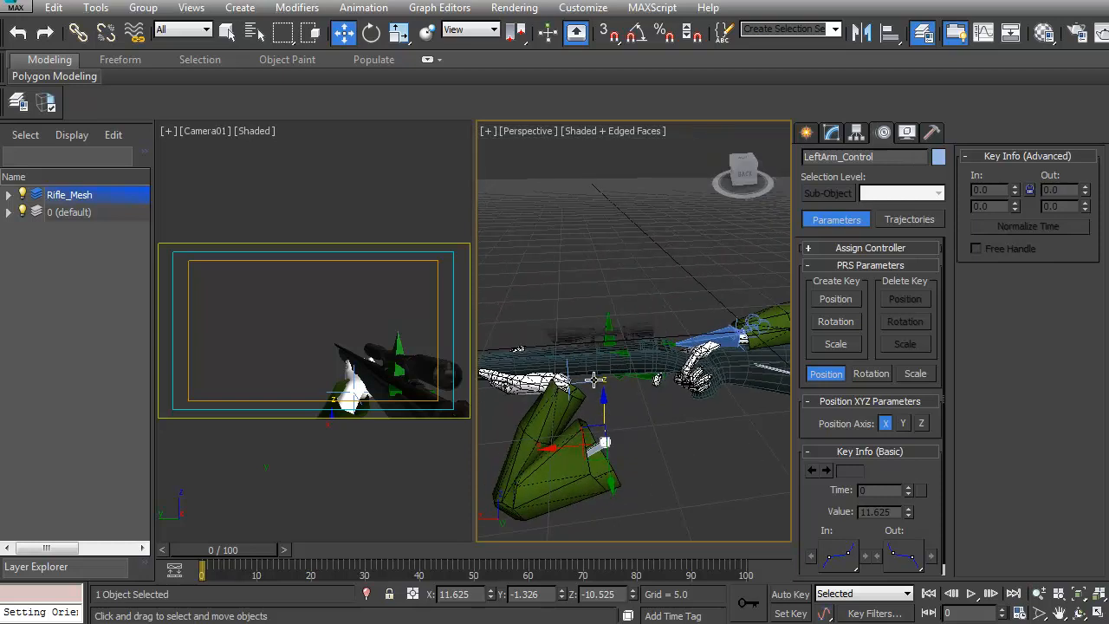
{"action": "key", "text": "ctrl+z"}
{"action": "key", "text": "ctrl+z"}
{"action": "middle_click_drag", "start_coordinate": [709, 410], "coordinate": [647, 411]}
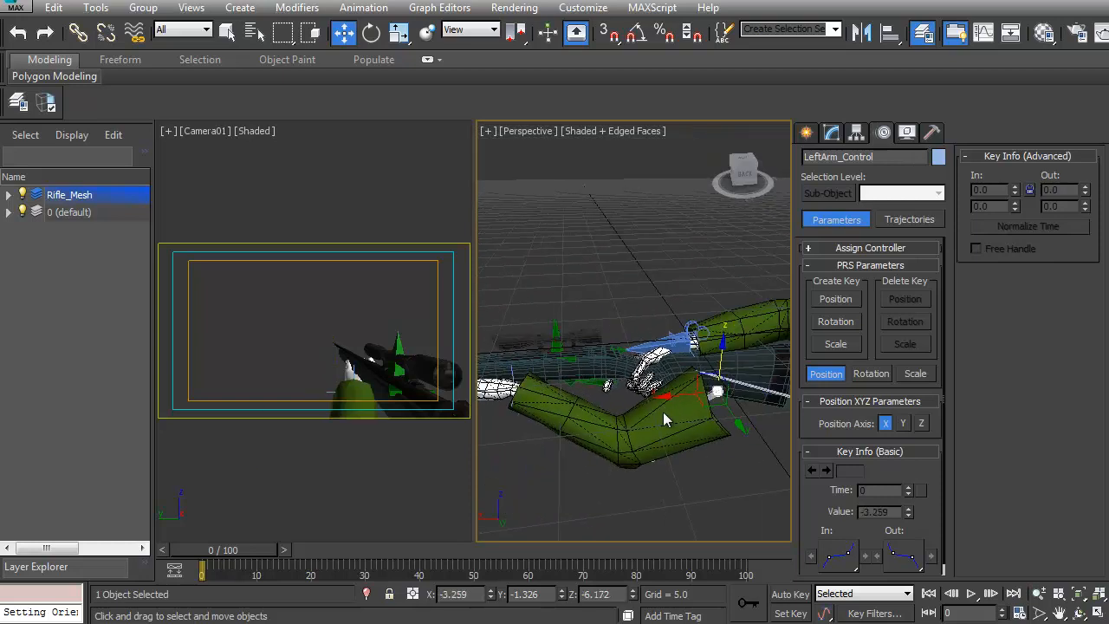
{"action": "mouse_move", "coordinate": [701, 407]}
{"action": "left_mouse_down"}
{"action": "mouse_move", "coordinate": [680, 397]}
{"action": "mouse_move", "coordinate": [669, 424]}
{"action": "mouse_move", "coordinate": [655, 409]}
{"action": "mouse_move", "coordinate": [709, 424]}
{"action": "mouse_move", "coordinate": [694, 419]}
{"action": "left_mouse_up"}
{"action": "key", "text": "ctrl+z"}
Pick LeftFTwist among the left forearm's bones and try rotating it in local coordinates
{"action": "middle_click_drag", "start_coordinate": [614, 429], "coordinate": [617, 429], "text": "alt"}
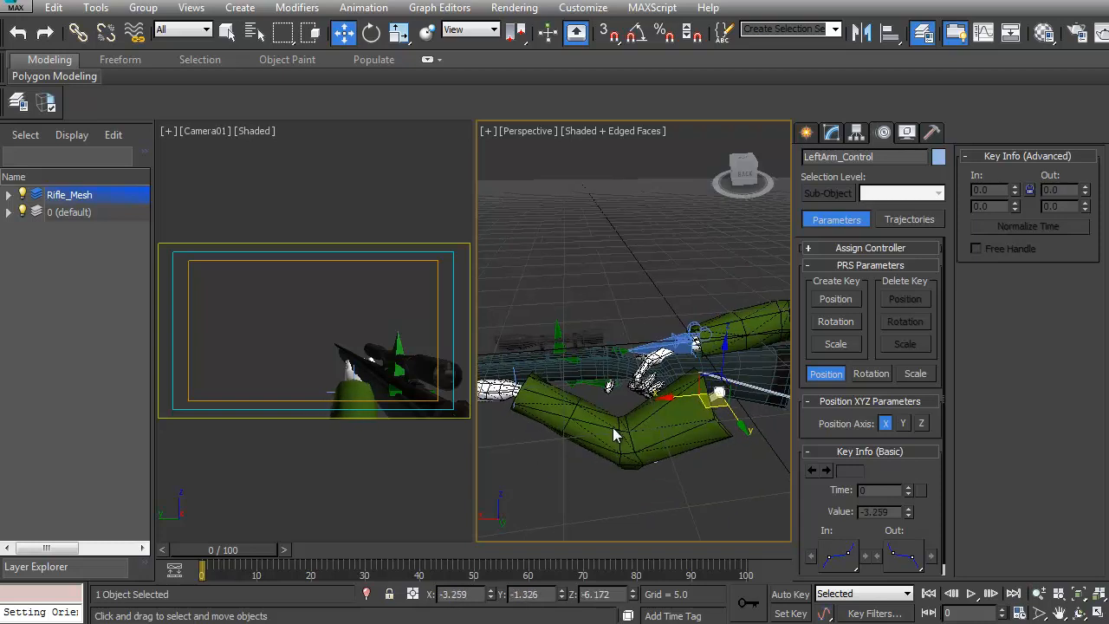
{"action": "key", "text": "F3"}
{"action": "left_click", "coordinate": [587, 428]}
{"action": "key", "text": "F3"}
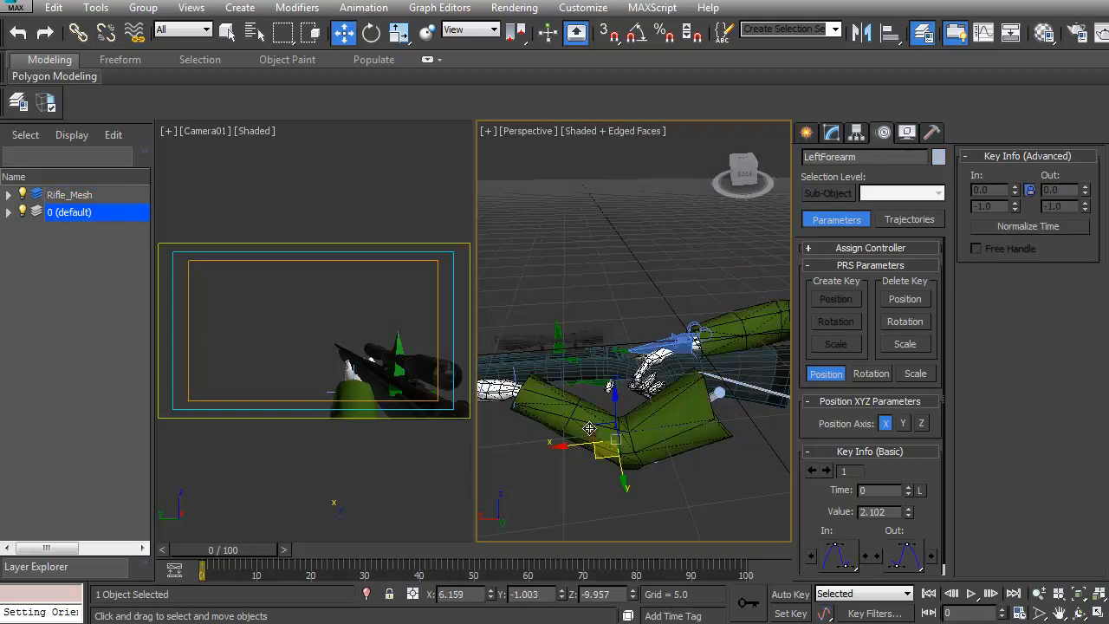
{"action": "key", "text": "F3"}
{"action": "left_click", "coordinate": [555, 420]}
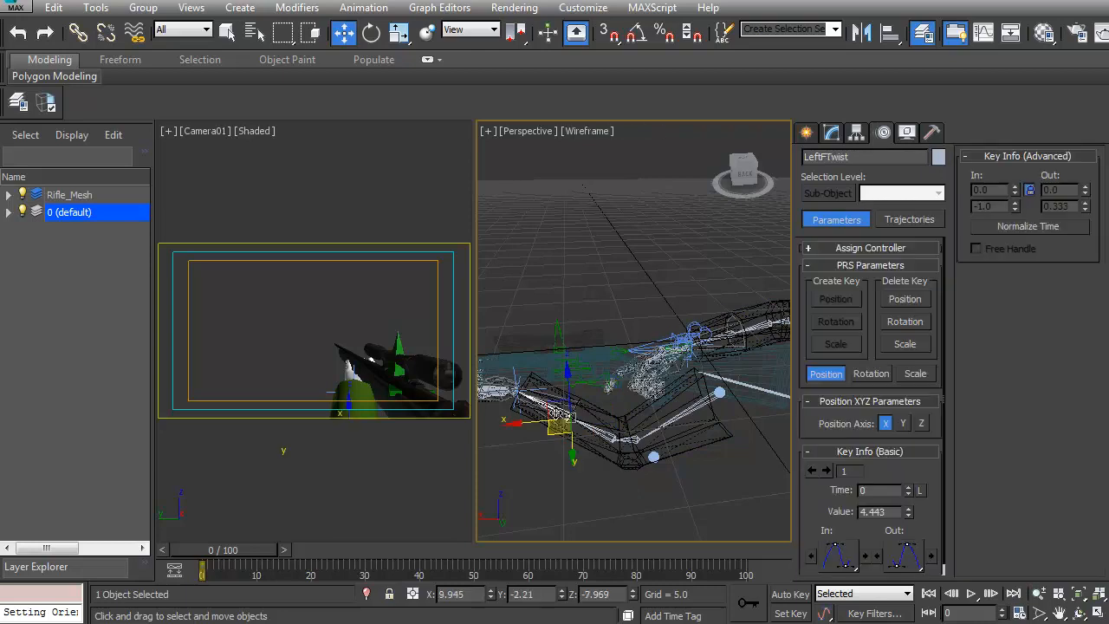
{"action": "key", "text": "F3"}
{"action": "key", "text": "e"}
{"action": "left_click_drag", "start_coordinate": [570, 420], "coordinate": [626, 360]}
{"action": "mouse_move", "coordinate": [632, 405]}
{"action": "middle_mouse_down", "text": "alt"}
{"action": "mouse_move", "coordinate": [652, 407]}
{"action": "mouse_move", "coordinate": [634, 422]}
{"action": "middle_mouse_up", "text": "alt"}
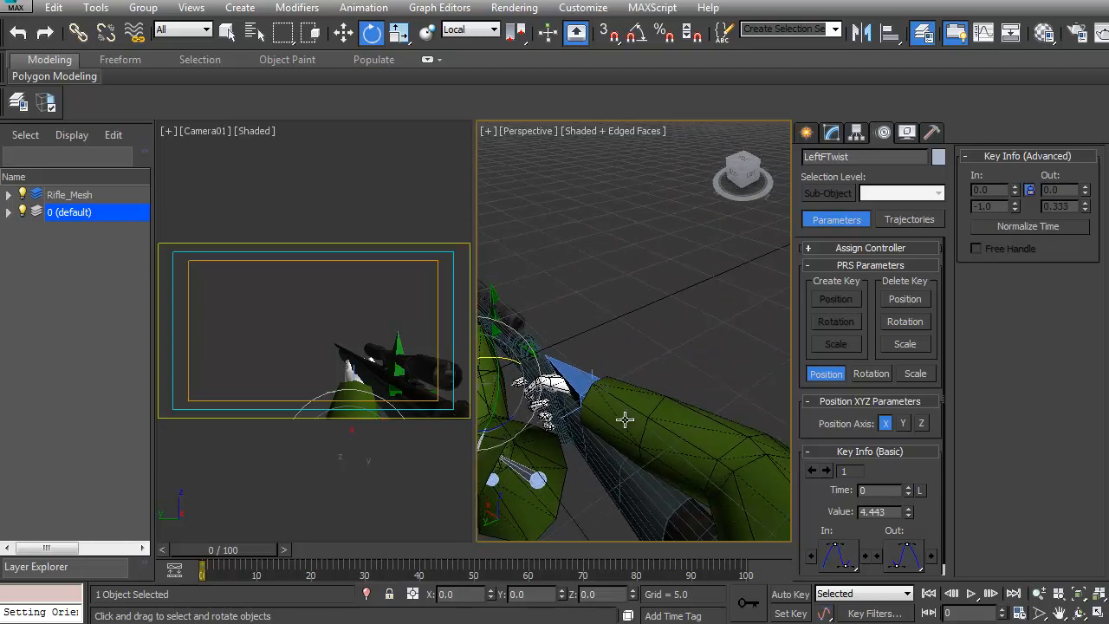
Try rotating the RightForeTwist bone about its local X axis
{"action": "key", "text": "F3"}
{"action": "left_click", "coordinate": [635, 422]}
{"action": "key", "text": "F3"}
{"action": "left_click", "coordinate": [620, 435]}
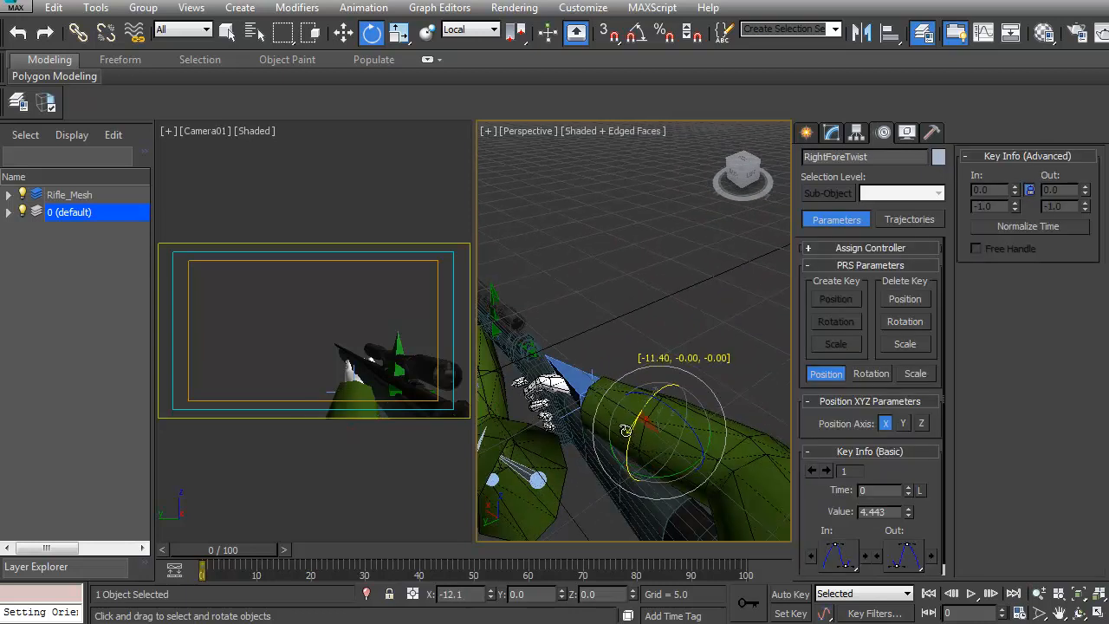
{"action": "mouse_move", "coordinate": [620, 435]}
{"action": "middle_mouse_down", "text": "alt"}
{"action": "mouse_move", "coordinate": [554, 391]}
{"action": "mouse_move", "coordinate": [577, 391]}
{"action": "middle_mouse_up", "text": "alt"}
{"action": "key", "text": "F3"}
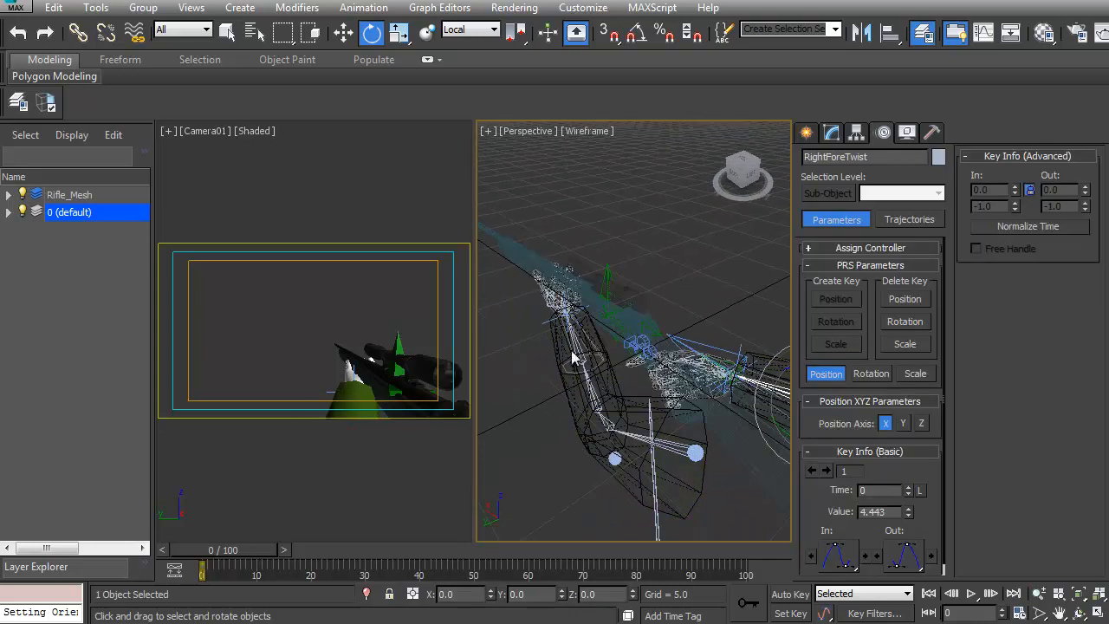
Open the IK joint settings of LeftFTwist and try activating its sliding joint axes
{"action": "left_click", "coordinate": [574, 349]}
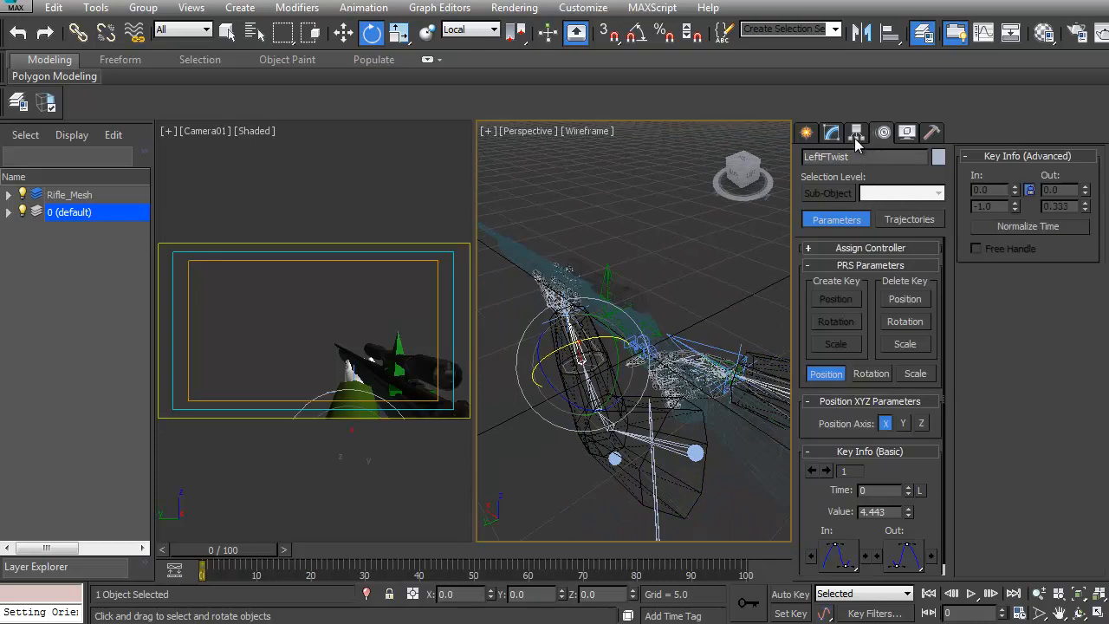
{"action": "left_click", "coordinate": [858, 134]}
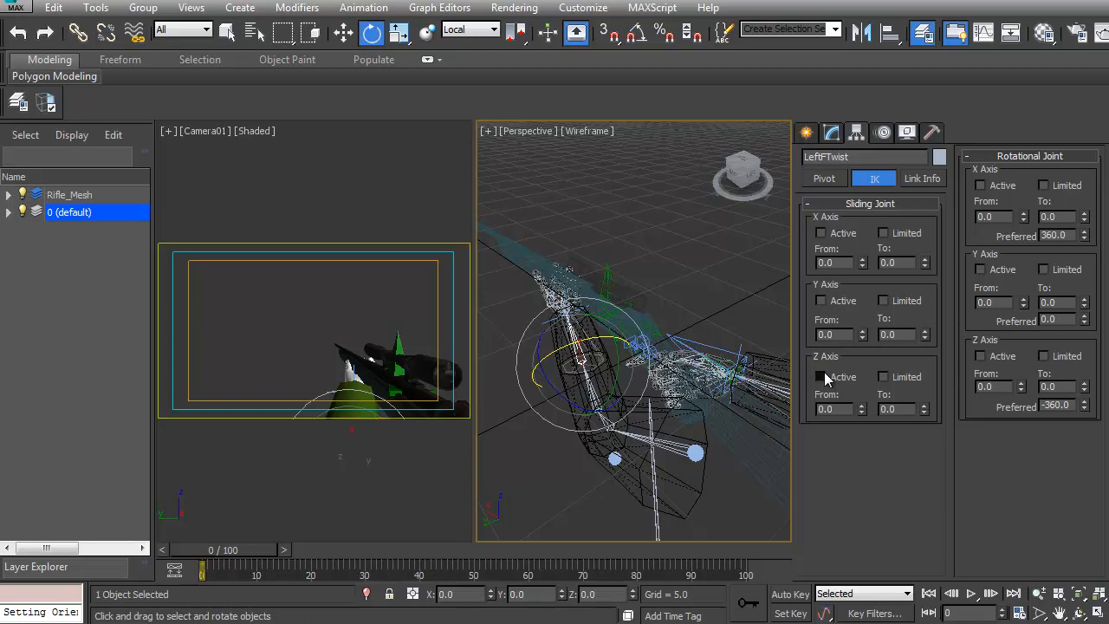
{"action": "left_click", "coordinate": [820, 233]}
{"action": "left_click_drag", "start_coordinate": [586, 341], "coordinate": [625, 336]}
{"action": "key", "text": "ctrl+z"}
{"action": "left_click", "coordinate": [821, 233]}
{"action": "left_click", "coordinate": [822, 301]}
{"action": "left_click", "coordinate": [822, 377]}
Activate the Y and Z axes of LeftFTwist's rotational joint and try its X axis on and off
{"action": "left_click", "coordinate": [980, 270]}
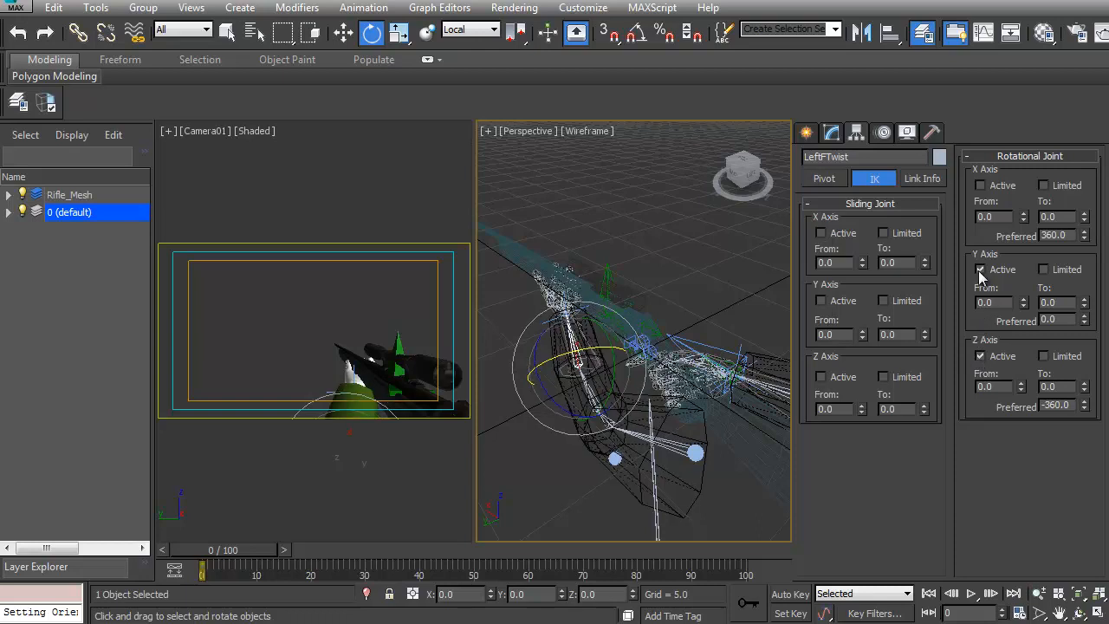
{"action": "left_click", "coordinate": [981, 186]}
{"action": "middle_click_drag", "start_coordinate": [657, 407], "coordinate": [622, 371], "text": "alt"}
{"action": "scroll", "coordinate": [622, 371], "scroll_direction": "up", "scroll_amount": 3}
{"action": "left_click_drag", "start_coordinate": [593, 319], "coordinate": [564, 348]}
{"action": "left_click", "coordinate": [981, 186]}
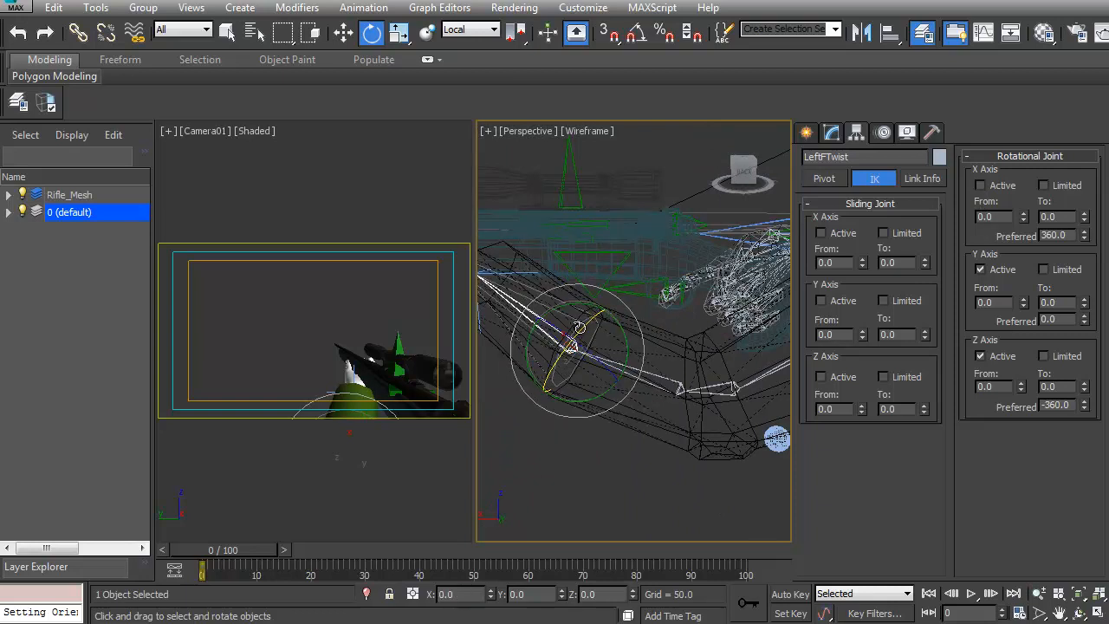
{"action": "left_click", "coordinate": [981, 186]}
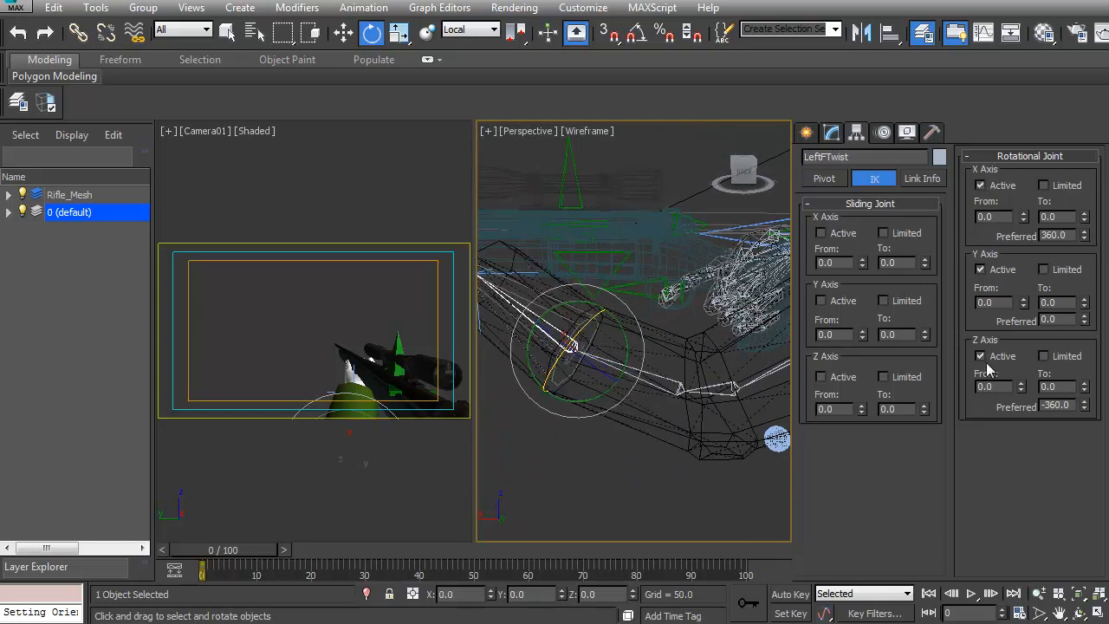
{"action": "left_click", "coordinate": [980, 186]}
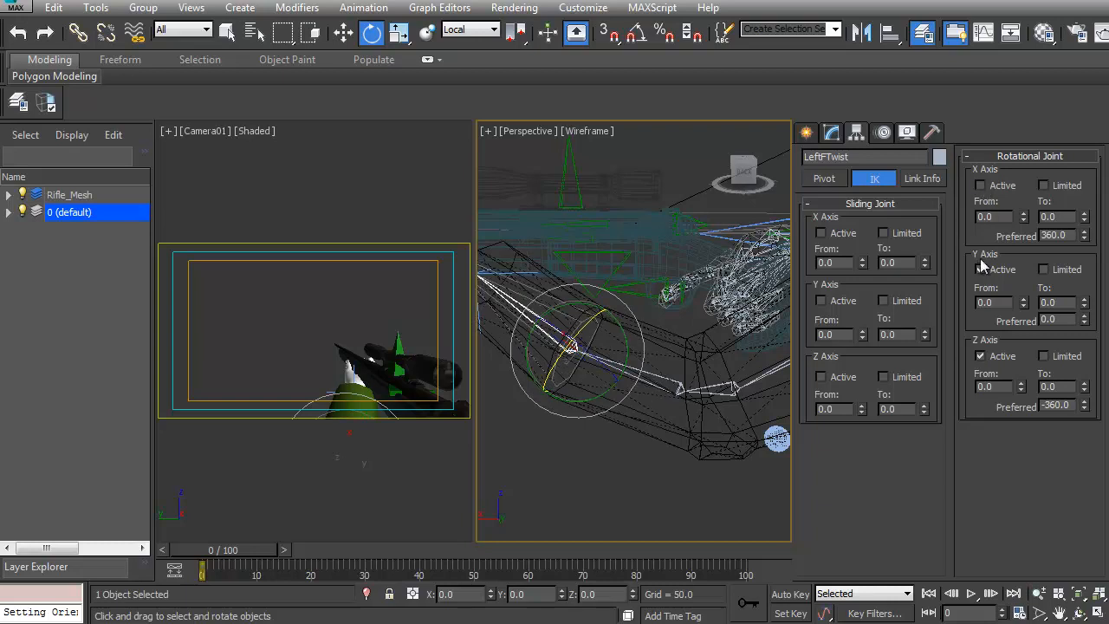
Deactivate the Y axis of LeftFTwist's rotational joint after comparing the arm with it on and off
{"action": "left_click", "coordinate": [982, 269]}
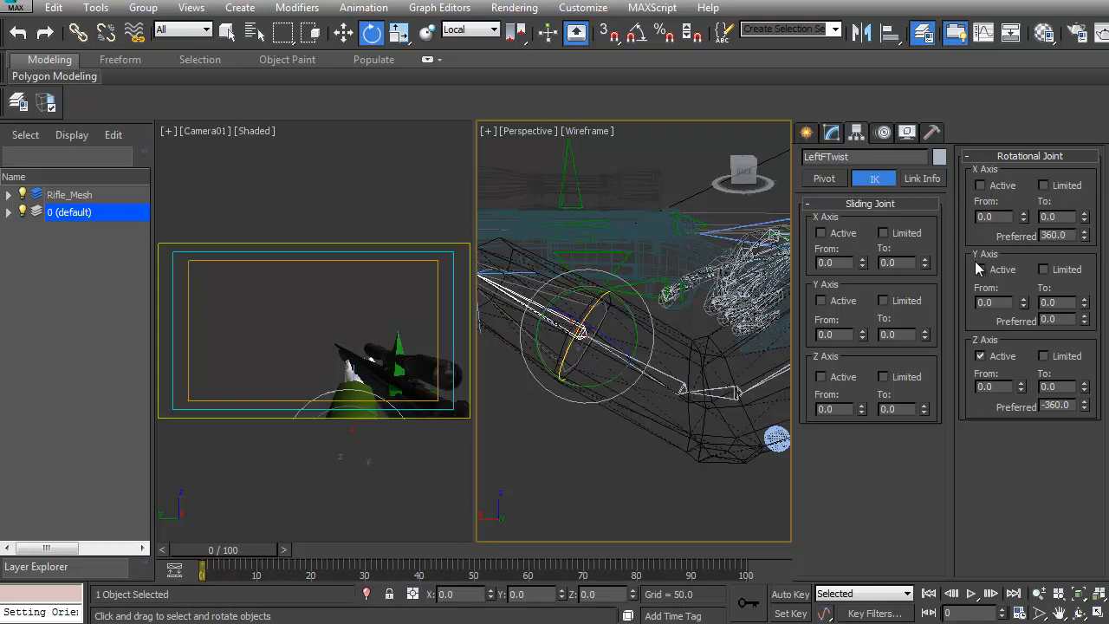
{"action": "left_click", "coordinate": [980, 269]}
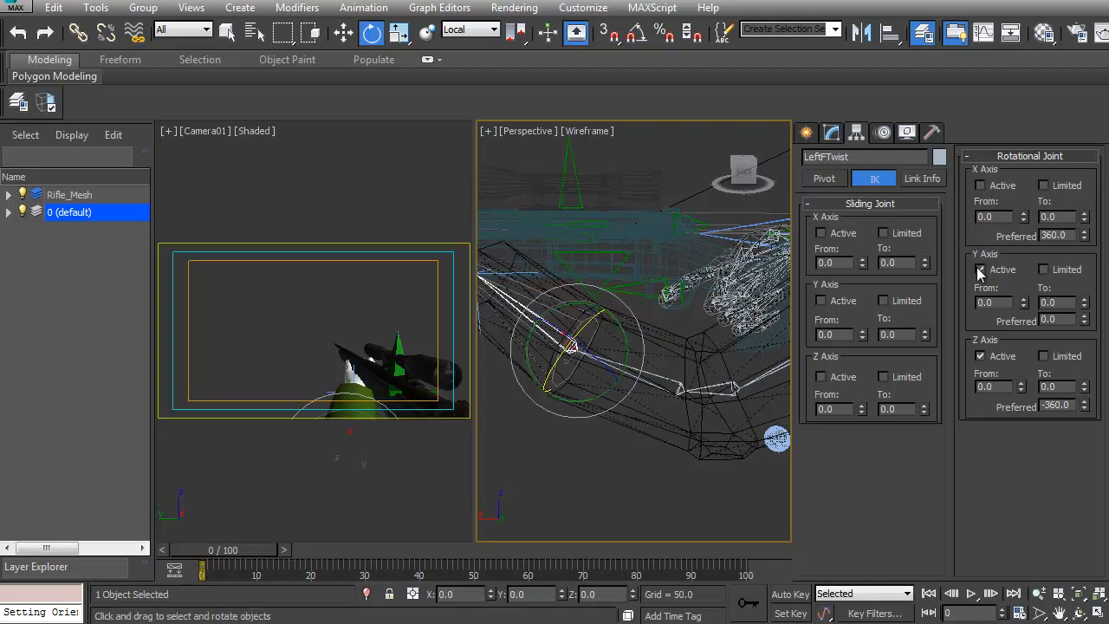
{"action": "left_click", "coordinate": [980, 269]}
{"action": "middle_click_drag", "start_coordinate": [509, 323], "coordinate": [533, 330], "text": "alt"}
{"action": "middle_click_drag", "start_coordinate": [738, 348], "coordinate": [698, 363]}
{"action": "scroll", "coordinate": [697, 362], "scroll_direction": "down", "scroll_amount": 2}
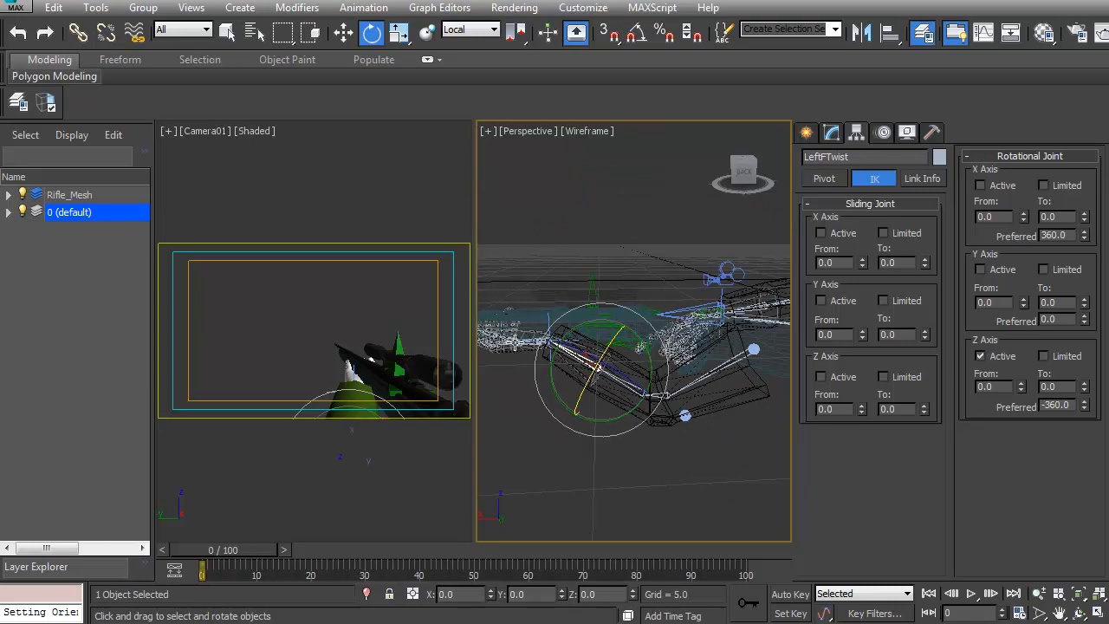
Examine LeftElbow's IK joint settings and the left arm's bone orientation from several sides
{"action": "mouse_move", "coordinate": [631, 364]}
{"action": "middle_mouse_down", "text": "alt"}
{"action": "mouse_move", "coordinate": [615, 347]}
{"action": "mouse_move", "coordinate": [643, 368]}
{"action": "middle_mouse_up", "text": "alt"}
{"action": "left_click", "coordinate": [663, 394]}
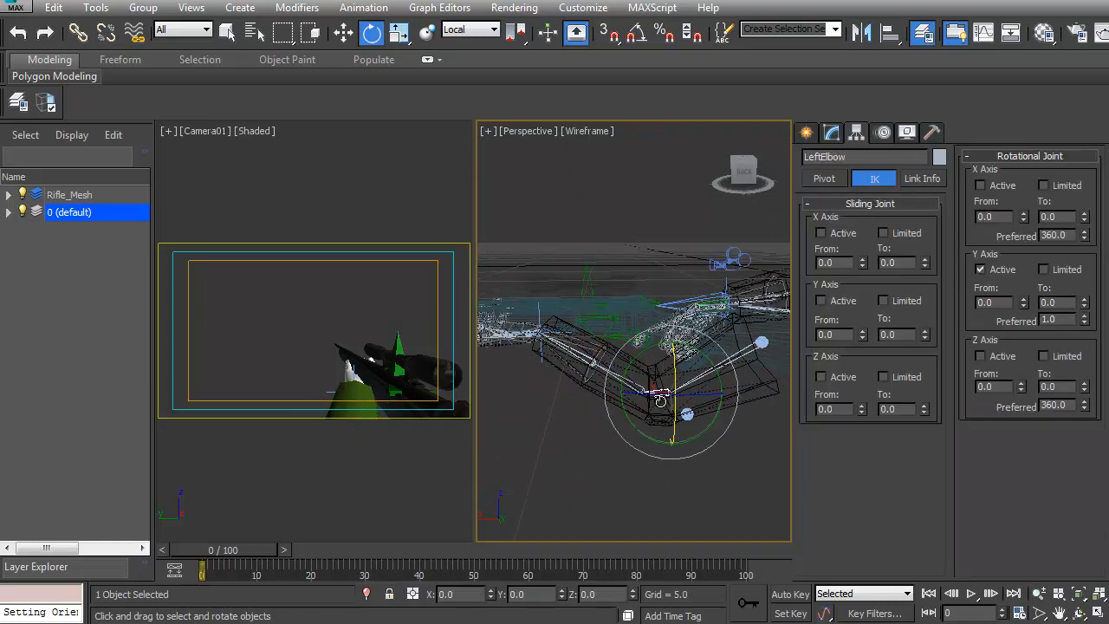
{"action": "scroll", "coordinate": [643, 398], "scroll_direction": "up", "scroll_amount": 1}
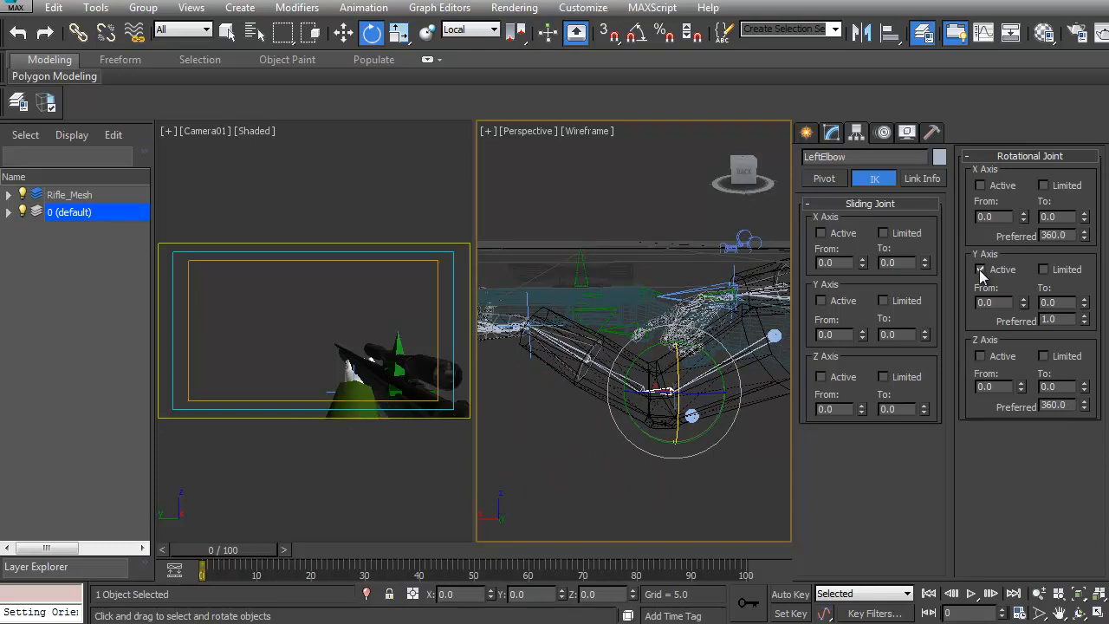
{"action": "middle_click_drag", "start_coordinate": [735, 359], "coordinate": [666, 438], "text": "alt"}
{"action": "scroll", "coordinate": [661, 375], "scroll_direction": "up", "scroll_amount": 5}
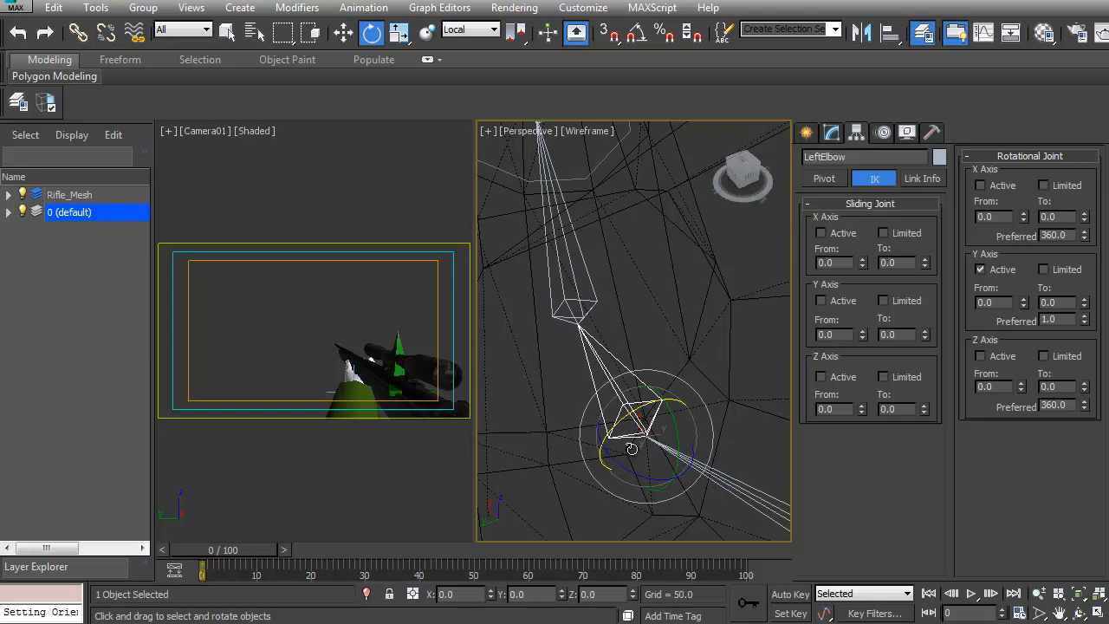
{"action": "middle_click_drag", "start_coordinate": [709, 443], "coordinate": [688, 358], "text": "alt"}
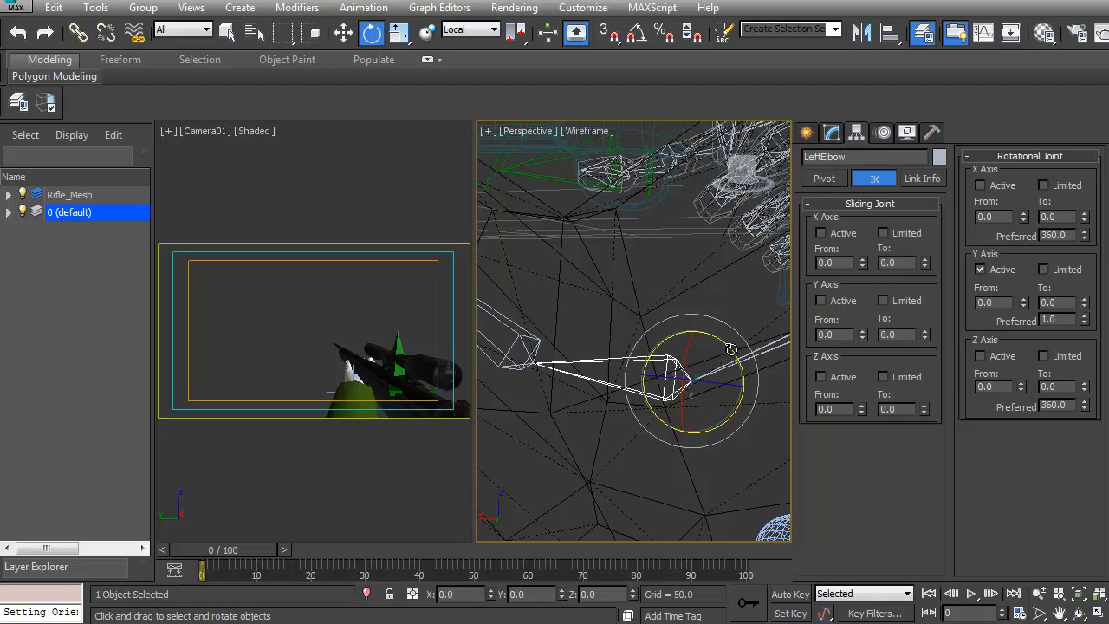
{"action": "middle_click_drag", "start_coordinate": [689, 333], "coordinate": [577, 416], "text": "alt"}
{"action": "middle_click_drag", "start_coordinate": [668, 409], "coordinate": [574, 400], "text": "alt"}
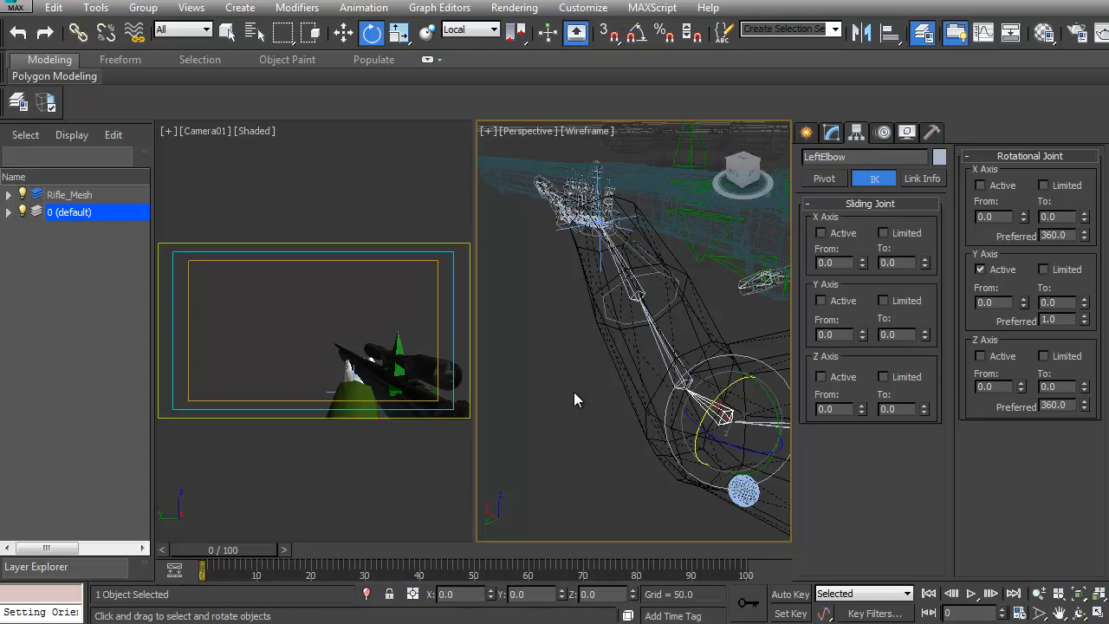
{"action": "middle_click_drag", "start_coordinate": [685, 368], "coordinate": [530, 399], "text": "alt"}
{"action": "left_click", "coordinate": [747, 422]}
{"action": "middle_click_drag", "start_coordinate": [747, 422], "coordinate": [719, 432], "text": "alt"}
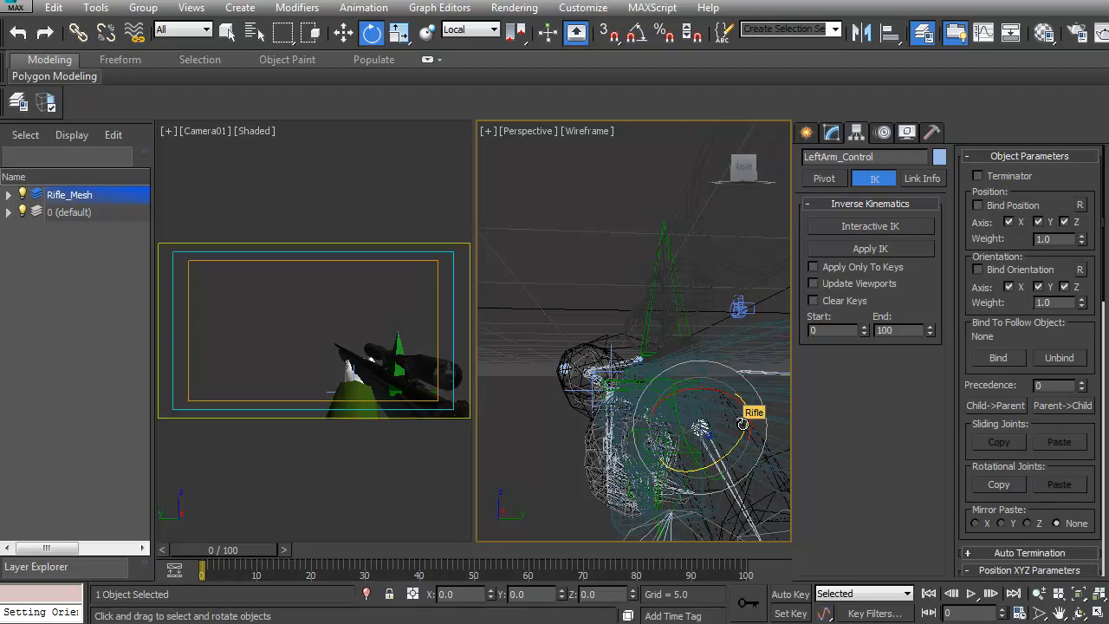
Select b_WeaponRoot near the right hand in wireframe, return to shaded display and save the scene
{"action": "mouse_move", "coordinate": [721, 351]}
{"action": "middle_mouse_down", "text": "alt"}
{"action": "mouse_move", "coordinate": [701, 243]}
{"action": "mouse_move", "coordinate": [608, 451]}
{"action": "mouse_move", "coordinate": [533, 468]}
{"action": "mouse_move", "coordinate": [579, 451]}
{"action": "mouse_move", "coordinate": [640, 402]}
{"action": "mouse_move", "coordinate": [620, 388]}
{"action": "mouse_move", "coordinate": [531, 404]}
{"action": "mouse_move", "coordinate": [575, 391]}
{"action": "mouse_move", "coordinate": [593, 403]}
{"action": "mouse_move", "coordinate": [723, 407]}
{"action": "mouse_move", "coordinate": [685, 407]}
{"action": "mouse_move", "coordinate": [699, 432]}
{"action": "mouse_move", "coordinate": [625, 451]}
{"action": "mouse_move", "coordinate": [646, 428]}
{"action": "mouse_move", "coordinate": [690, 427]}
{"action": "mouse_move", "coordinate": [657, 409]}
{"action": "middle_mouse_up", "text": "alt"}
{"action": "key", "text": "F3"}
{"action": "scroll", "coordinate": [657, 409], "scroll_direction": "up", "scroll_amount": 5}
{"action": "key", "text": "F3"}
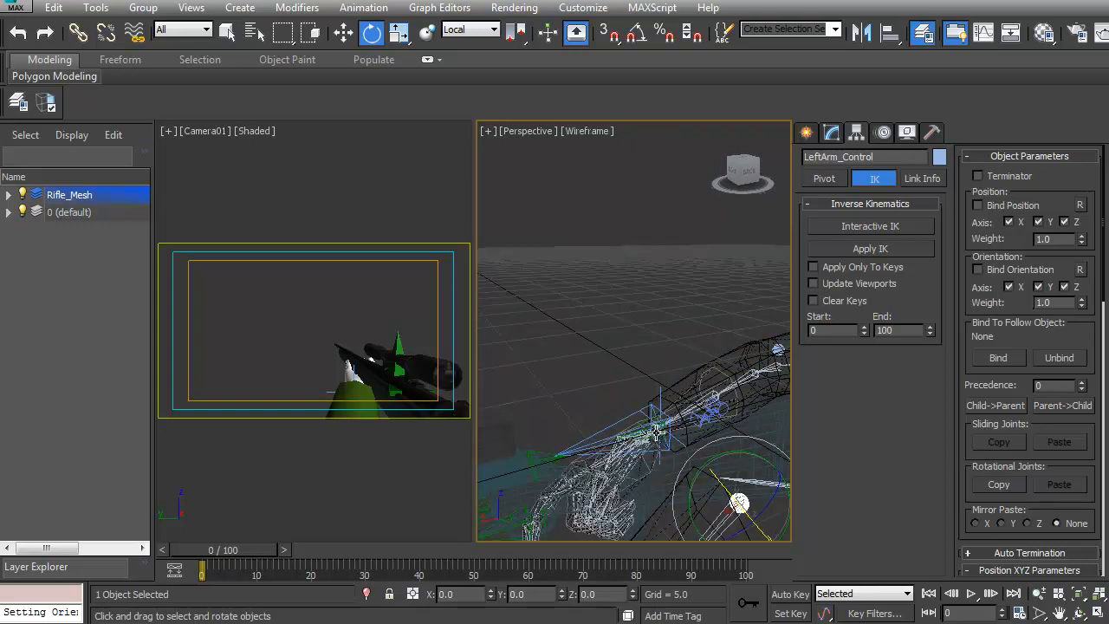
{"action": "left_click", "coordinate": [643, 422]}
{"action": "mouse_move", "coordinate": [643, 422]}
{"action": "left_mouse_down"}
{"action": "mouse_move", "coordinate": [645, 447]}
{"action": "mouse_move", "coordinate": [648, 408]}
{"action": "left_mouse_up"}
{"action": "left_click", "coordinate": [649, 409]}
{"action": "middle_click_drag", "start_coordinate": [648, 413], "coordinate": [664, 397]}
{"action": "scroll", "coordinate": [652, 408], "scroll_direction": "down", "scroll_amount": 4}
{"action": "key", "text": "F3"}
{"action": "middle_click_drag", "start_coordinate": [653, 464], "coordinate": [652, 416]}
{"action": "mouse_move", "coordinate": [652, 415]}
{"action": "left_mouse_down"}
{"action": "mouse_move", "coordinate": [741, 434]}
{"action": "mouse_move", "coordinate": [655, 423]}
{"action": "left_mouse_up"}
{"action": "key", "text": "ctrl+s"}
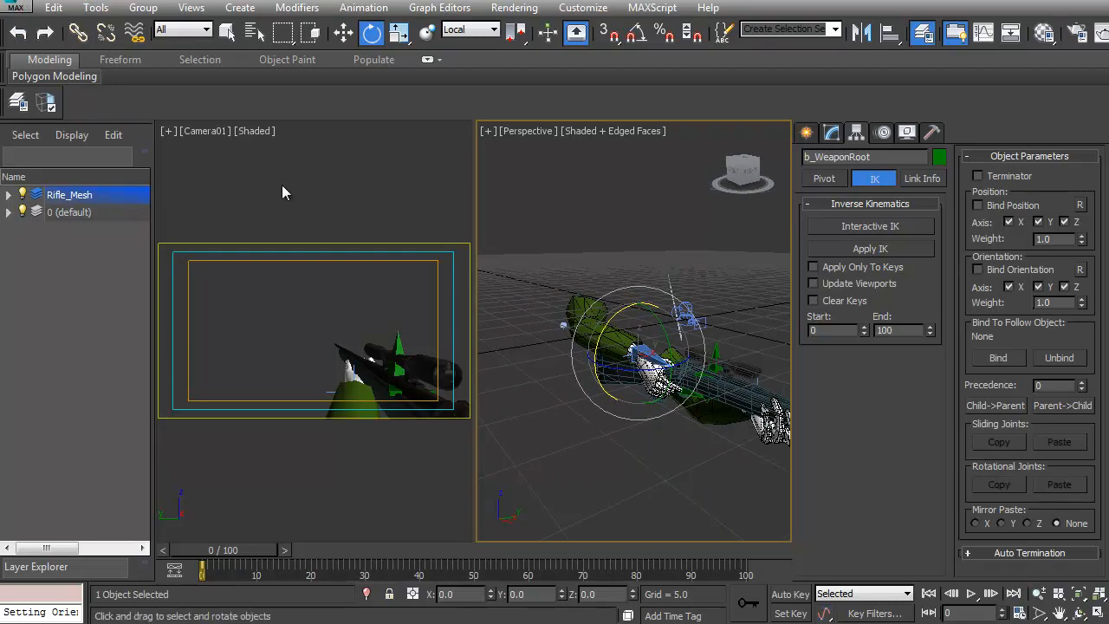
Set b_WeaponRoot's position to 0 on the X, Y and Z axes
{"action": "middle_click_drag", "start_coordinate": [607, 400], "coordinate": [559, 400], "text": "alt"}
{"action": "key", "text": "w"}
{"action": "right_click", "coordinate": [492, 594]}
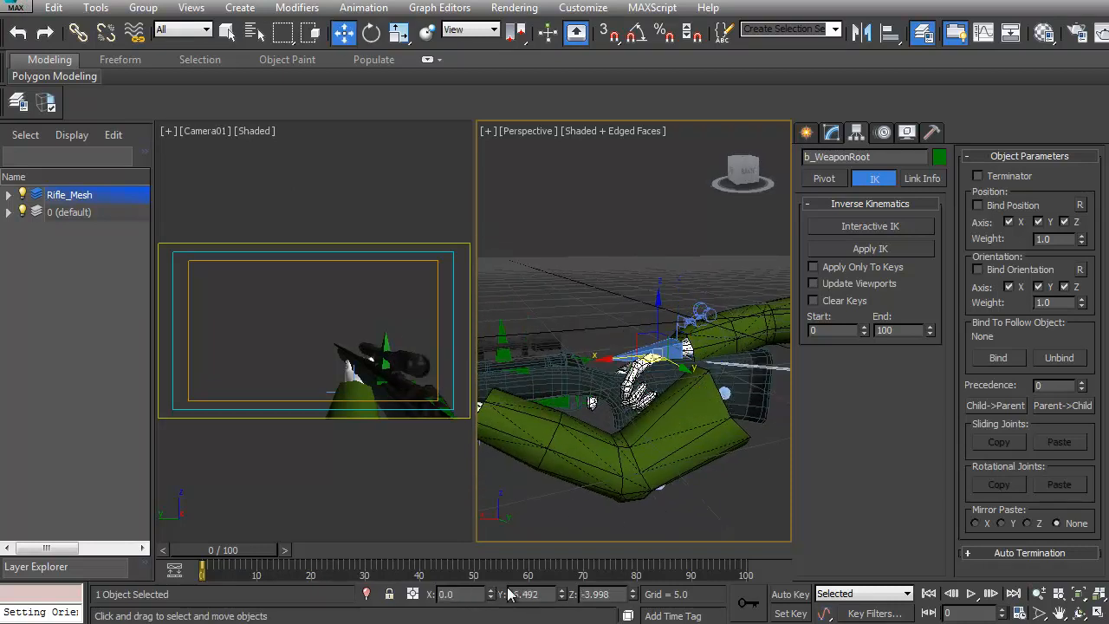
{"action": "right_click", "coordinate": [564, 595]}
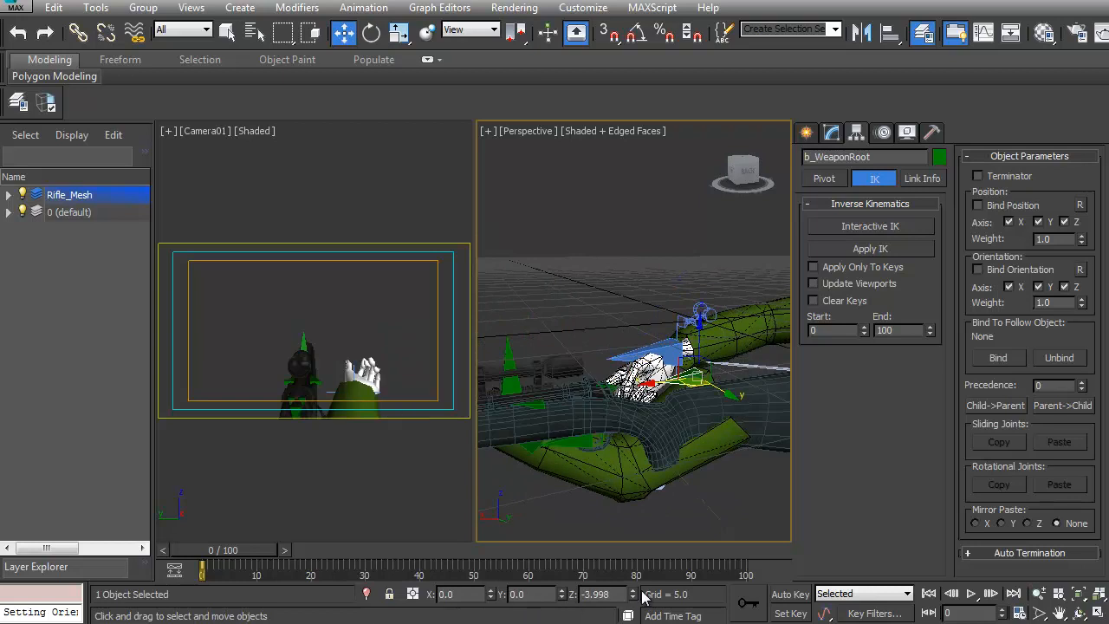
{"action": "right_click", "coordinate": [632, 597]}
{"action": "scroll", "coordinate": [686, 442], "scroll_direction": "down", "scroll_amount": 5}
{"action": "middle_click_drag", "start_coordinate": [674, 440], "coordinate": [656, 390], "text": "alt"}
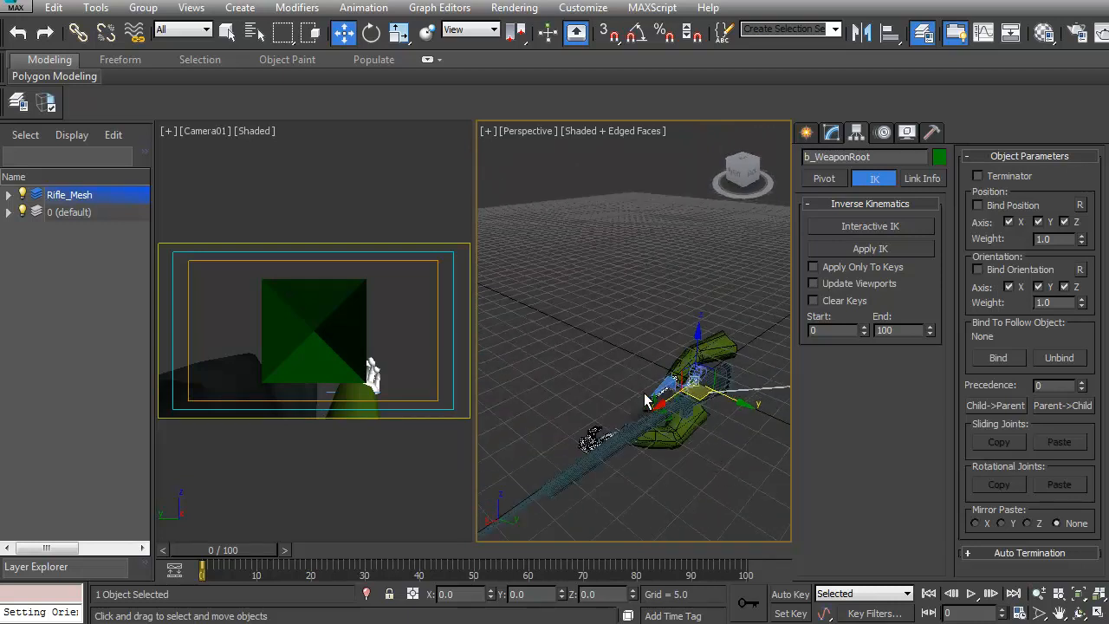
Check b_WeaponRoot's rotation axes in the Local reference coordinate system, then return to View coordinates and inspect the rifle from the side
{"action": "middle_click_drag", "start_coordinate": [660, 438], "coordinate": [697, 416], "text": "alt"}
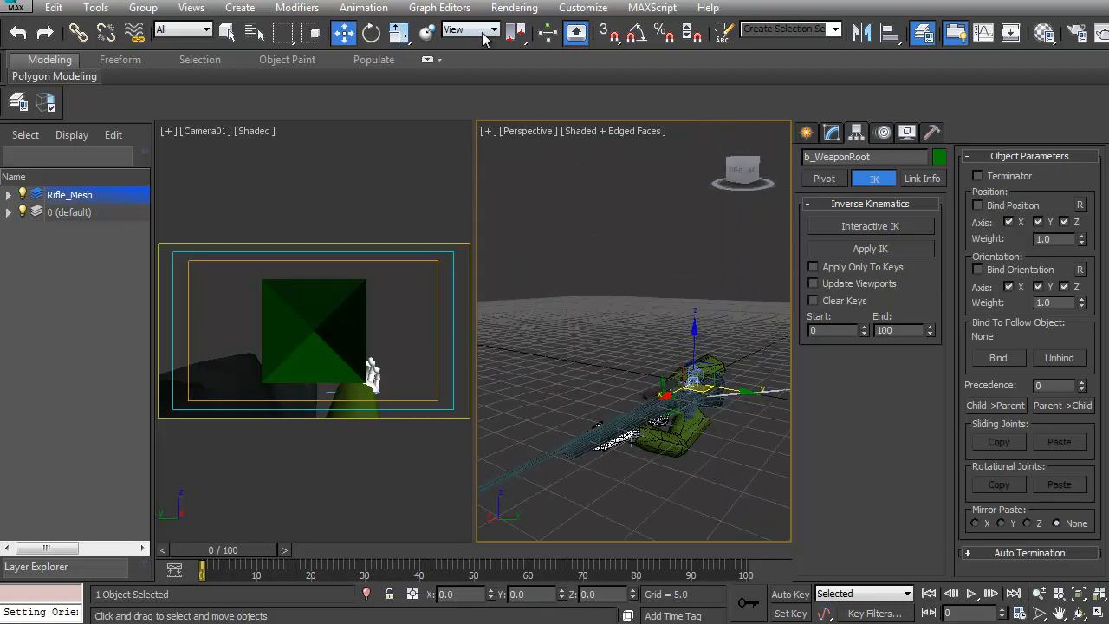
{"action": "left_click", "coordinate": [468, 32]}
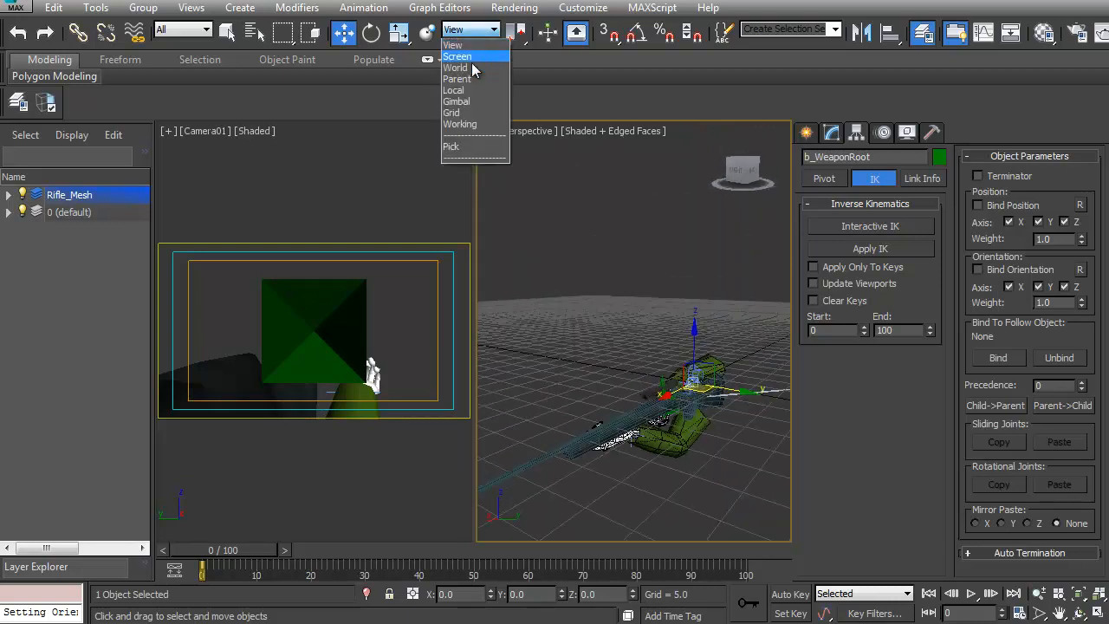
{"action": "left_click", "coordinate": [650, 357]}
{"action": "middle_click_drag", "start_coordinate": [681, 385], "coordinate": [655, 390]}
{"action": "key", "text": "e"}
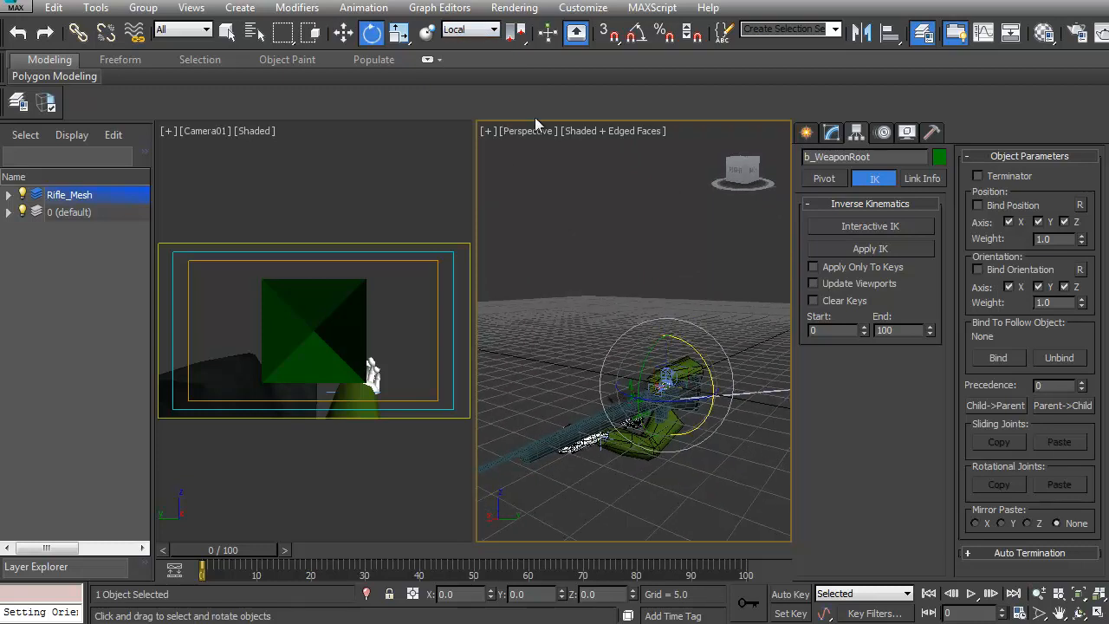
{"action": "left_click", "coordinate": [474, 31]}
{"action": "left_click", "coordinate": [473, 48]}
{"action": "middle_click_drag", "start_coordinate": [646, 461], "coordinate": [615, 438], "text": "alt"}
{"action": "scroll", "coordinate": [612, 451], "scroll_direction": "up", "scroll_amount": 2}
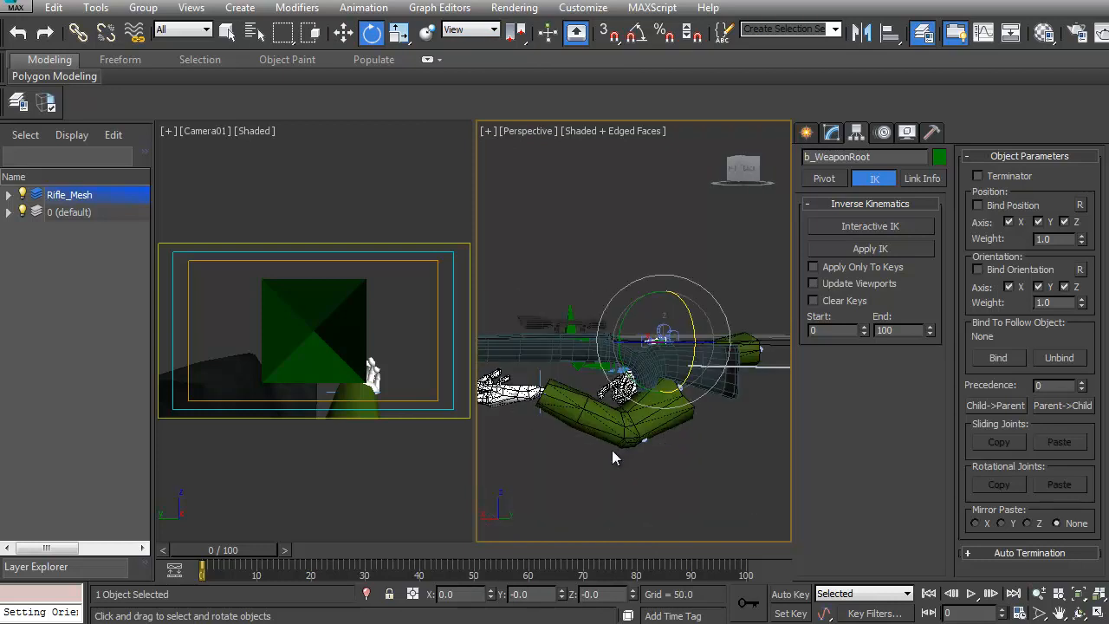
Select b_WeaponRoot together with all its child bones and add the rifle body mesh to the selection
{"action": "key", "text": "ctrl+Page_Down"}
{"action": "middle_click_drag", "start_coordinate": [524, 340], "coordinate": [687, 336]}
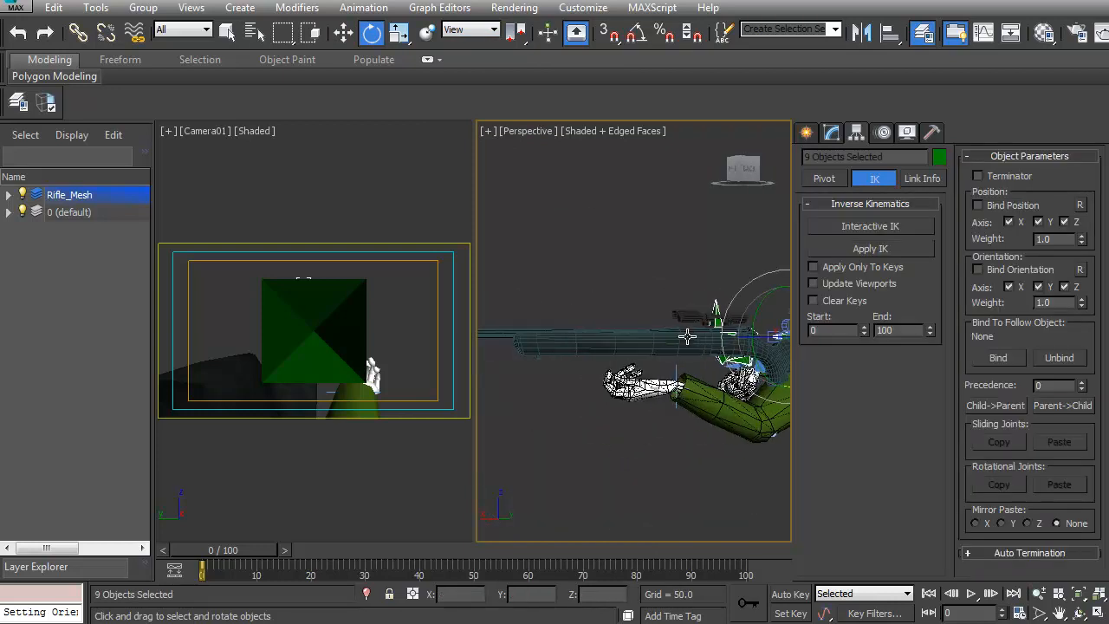
{"action": "left_click", "coordinate": [636, 336], "text": "ctrl"}
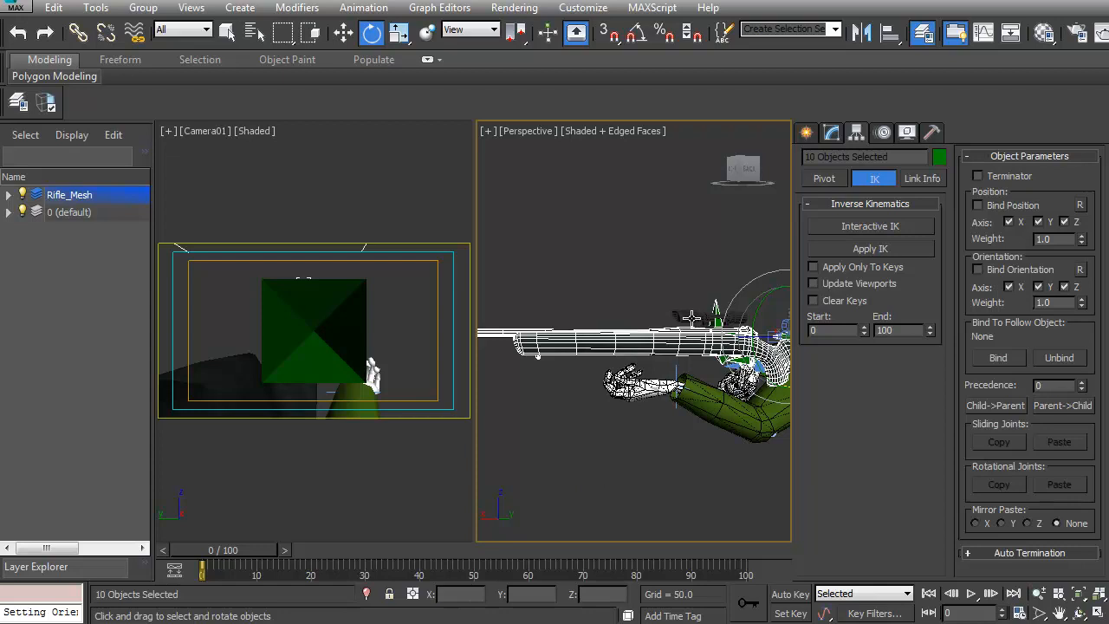
Export the selected rifle and bones in FBX format as HuntingRifle_1p_Mesh in the HuntingRifle folder
{"action": "left_click", "coordinate": [20, 107]}
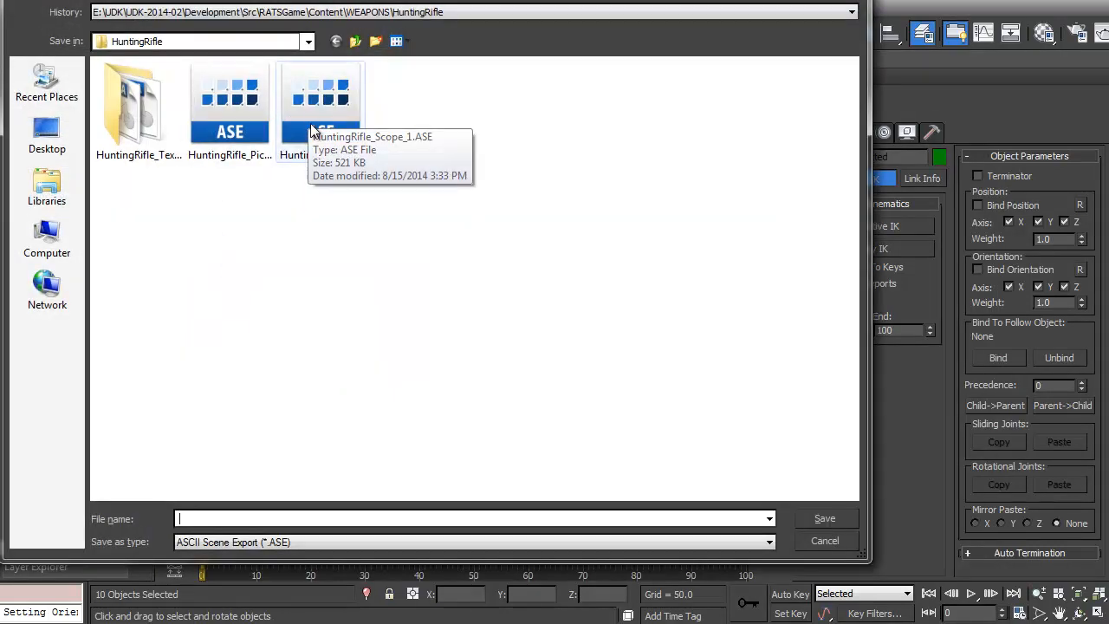
{"action": "left_click", "coordinate": [280, 545]}
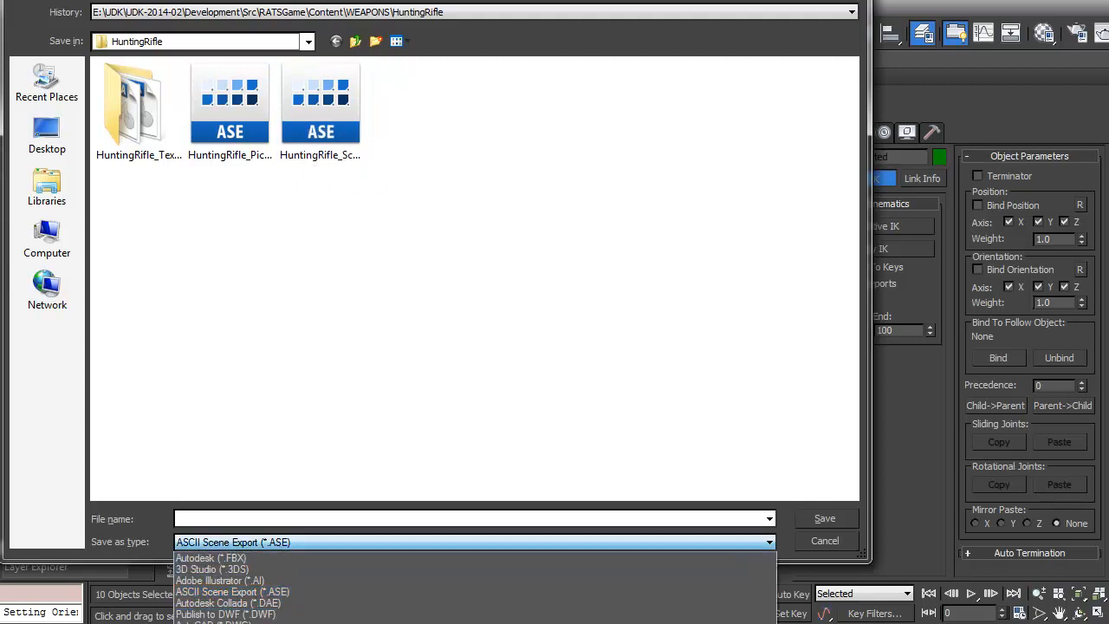
{"action": "left_click", "coordinate": [251, 557]}
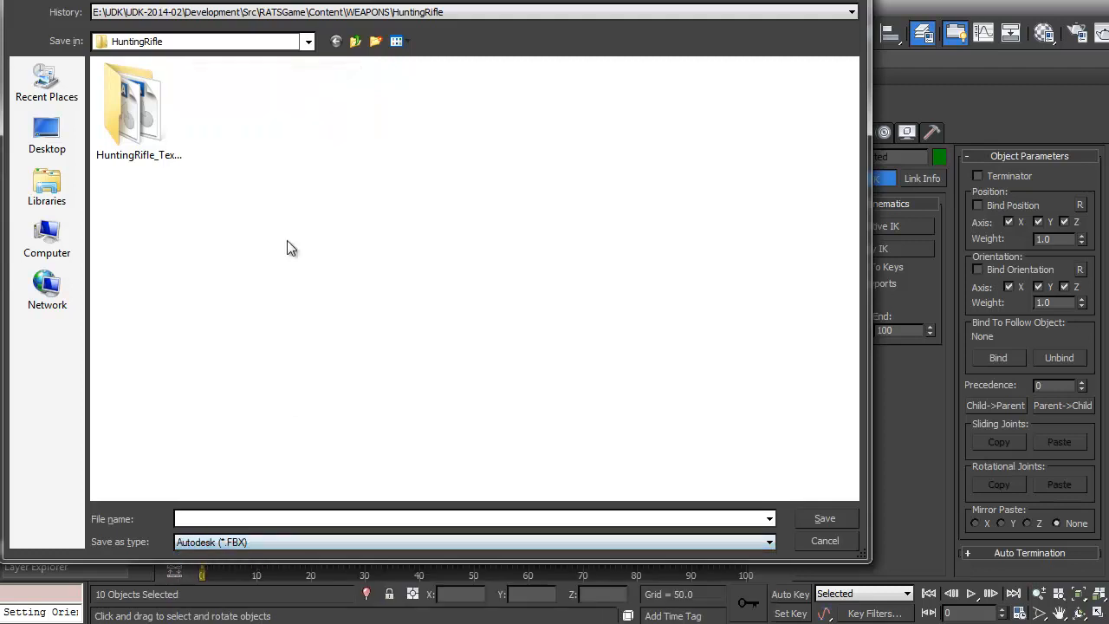
{"action": "left_click", "coordinate": [262, 523]}
{"action": "type", "text": "Hunting"}
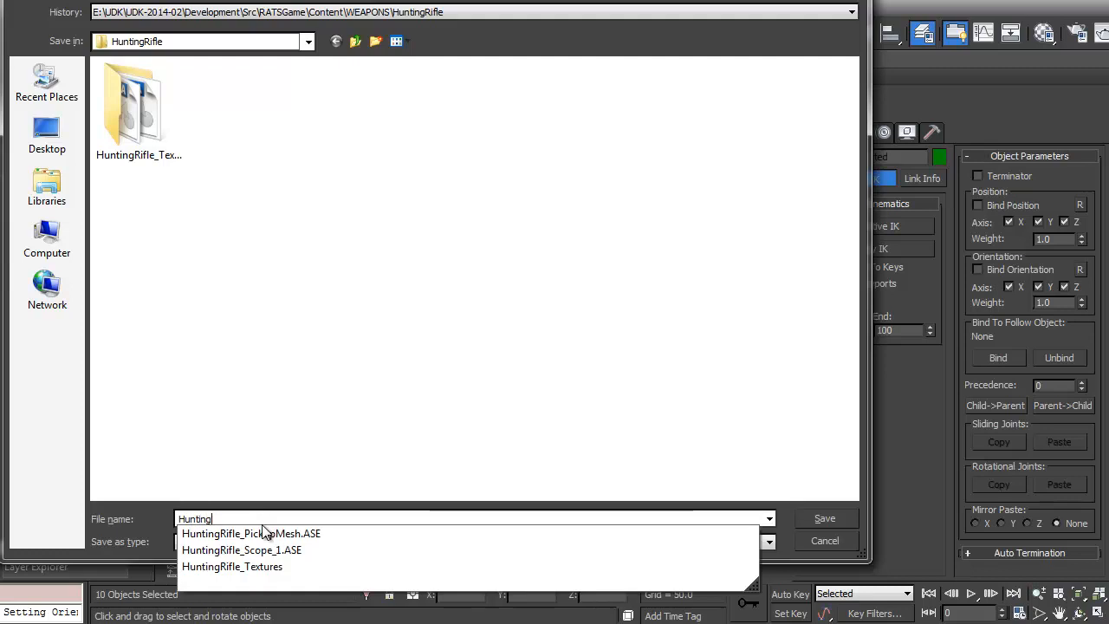
{"action": "type", "text": "Rifle_1p_Mesh"}
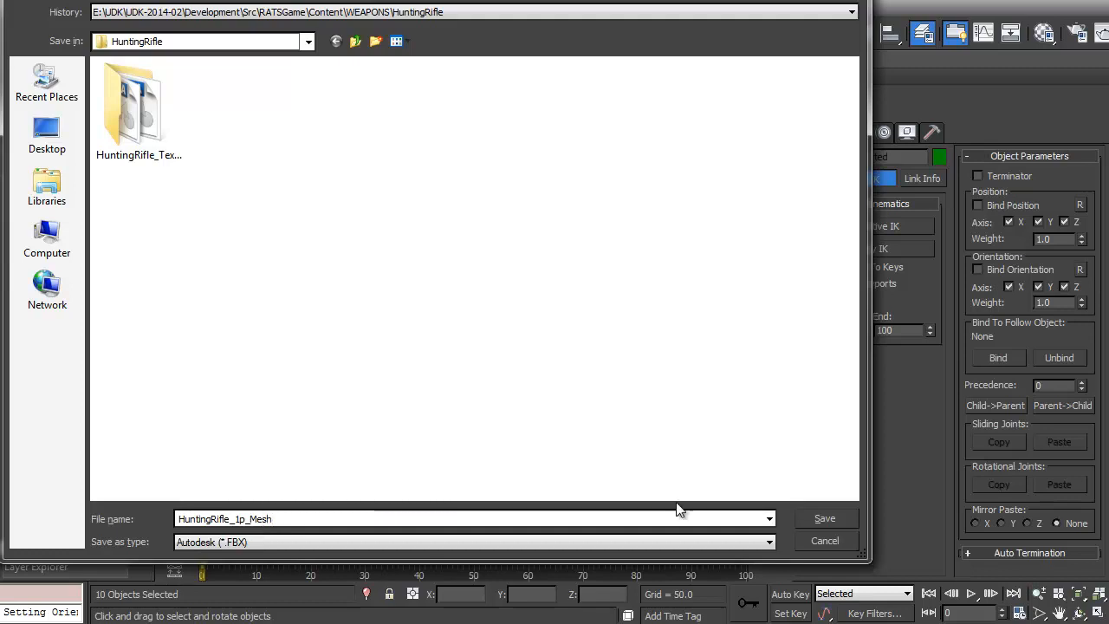
{"action": "left_click", "coordinate": [798, 519]}
Finish the FBX export with Animation off, Tangents and Binormals on, and the file version kept at FBX 2013
{"action": "left_click", "coordinate": [603, 431]}
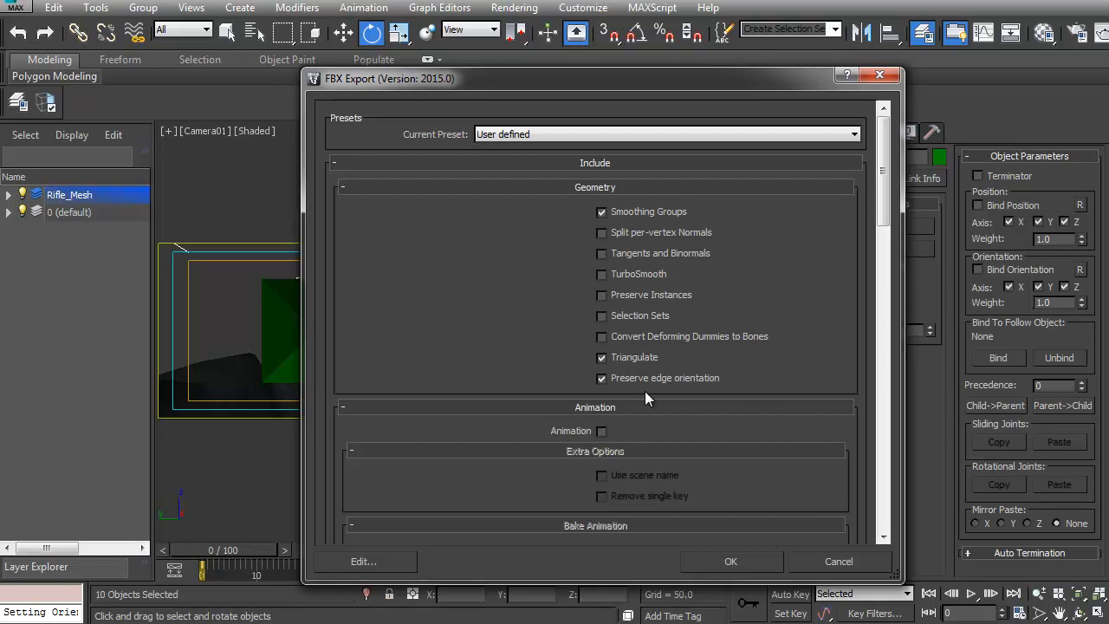
{"action": "left_click", "coordinate": [601, 254]}
{"action": "left_click_drag", "start_coordinate": [884, 171], "coordinate": [865, 536]}
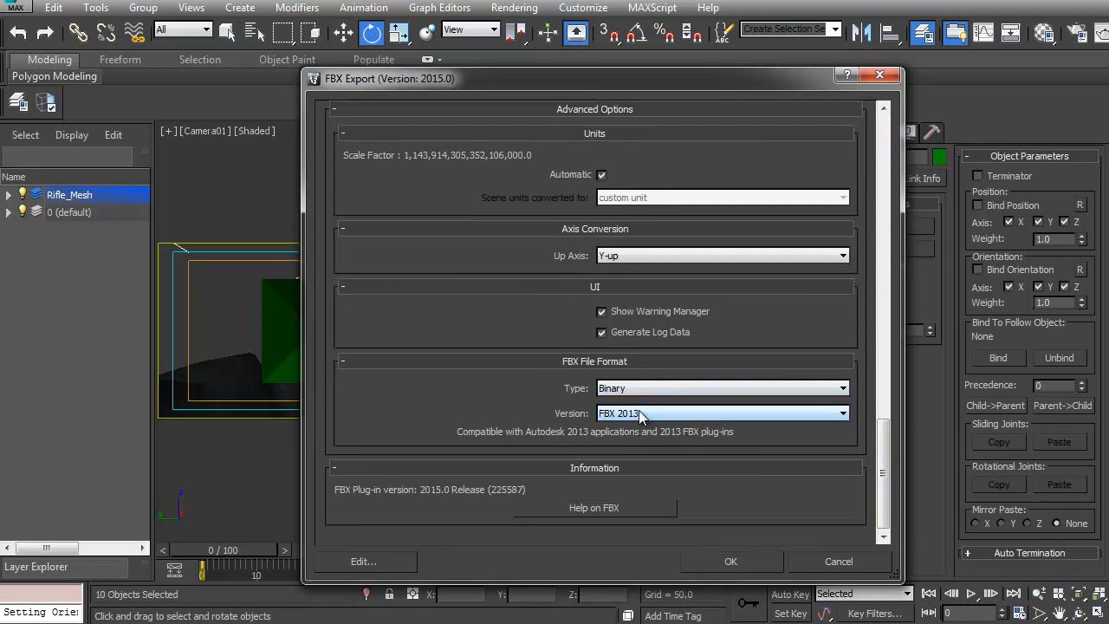
{"action": "left_click", "coordinate": [811, 413]}
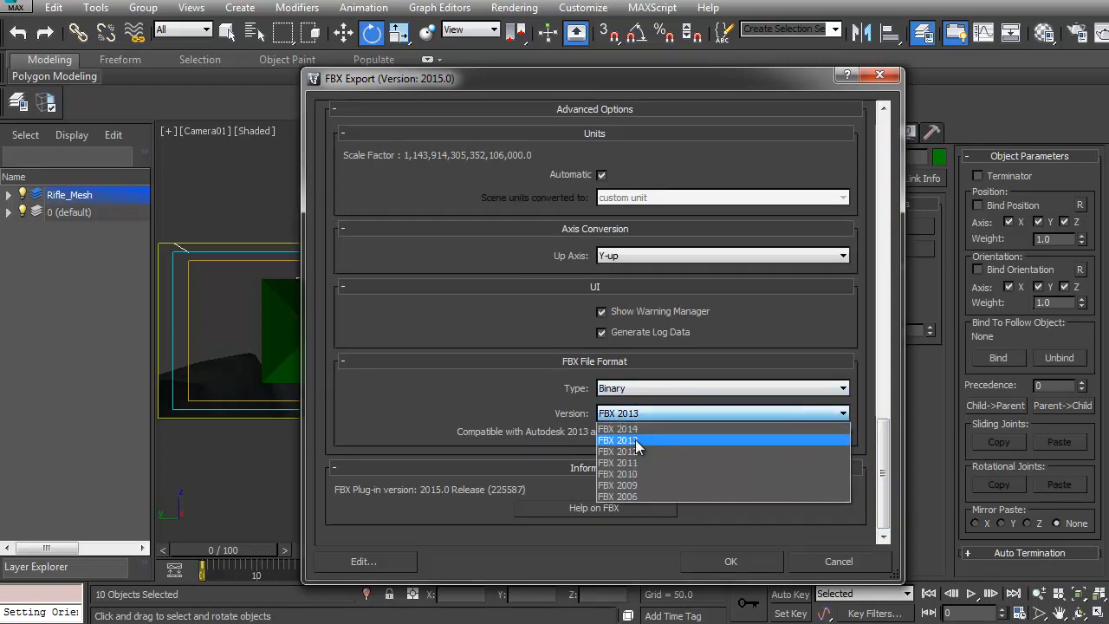
{"action": "left_click", "coordinate": [636, 439]}
{"action": "left_click", "coordinate": [736, 560]}
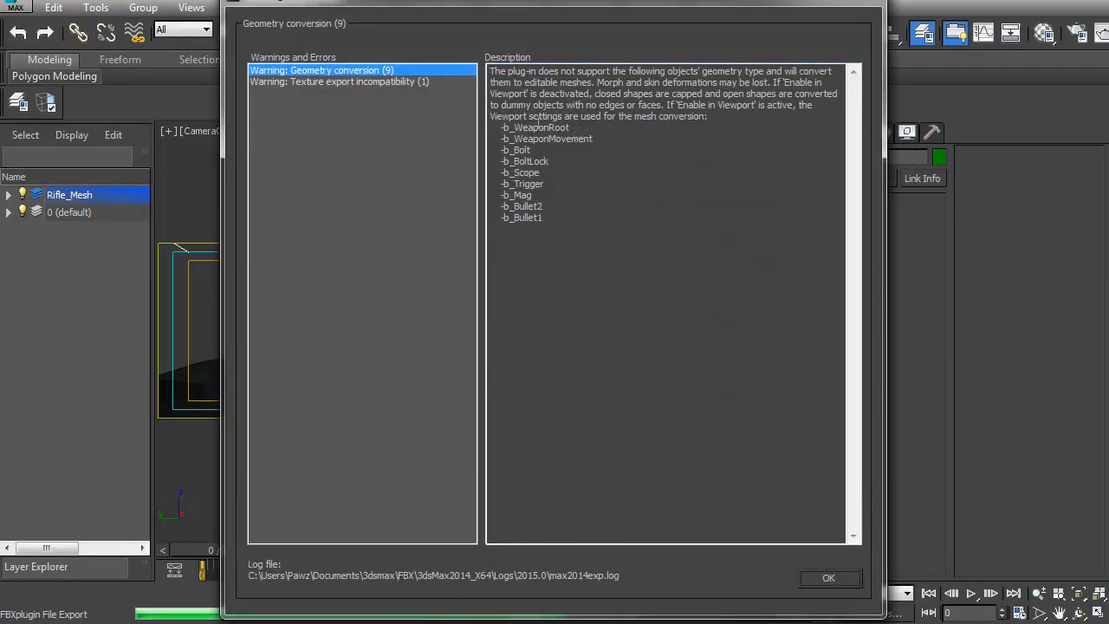
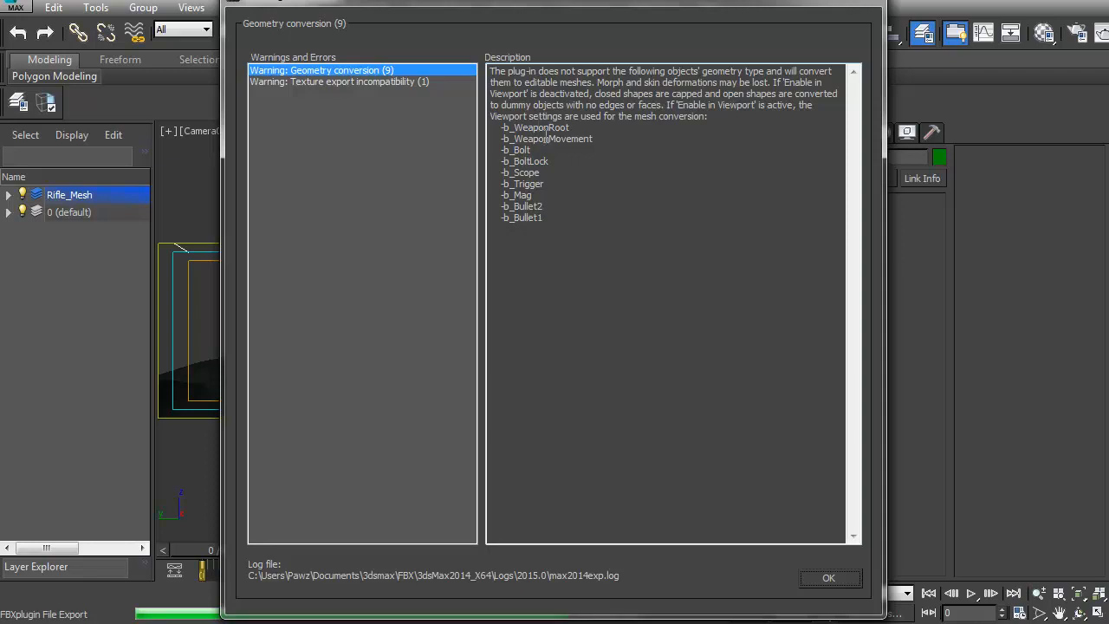
{"action": "left_click", "coordinate": [829, 578]}
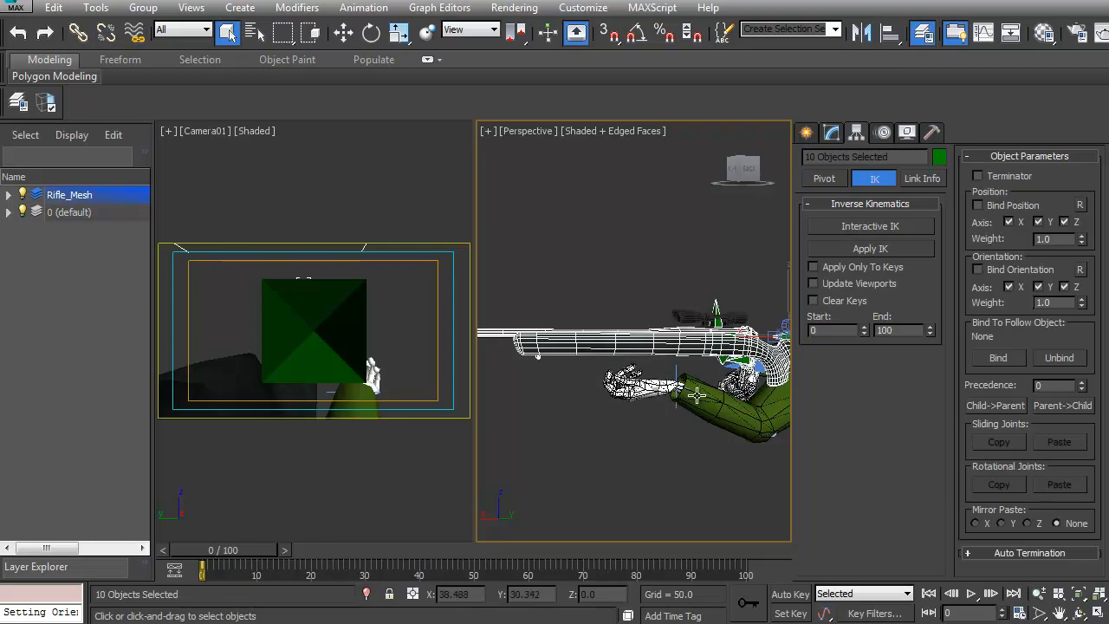
Select b_WeaponRoot as the parent of the scope bone and align it to the blue weapon bone at the right hand
{"action": "middle_click_drag", "start_coordinate": [627, 413], "coordinate": [598, 416], "text": "alt"}
{"action": "scroll", "coordinate": [609, 423], "scroll_direction": "up", "scroll_amount": 3}
{"action": "left_click", "coordinate": [565, 358]}
{"action": "left_click", "coordinate": [520, 297]}
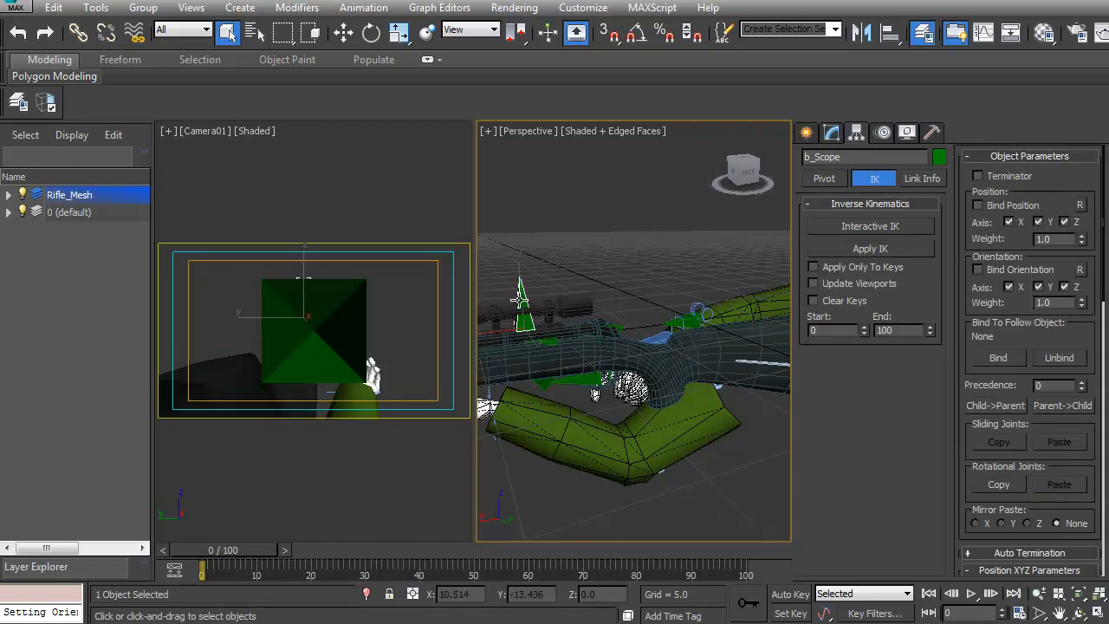
{"action": "key", "text": "Page_Up"}
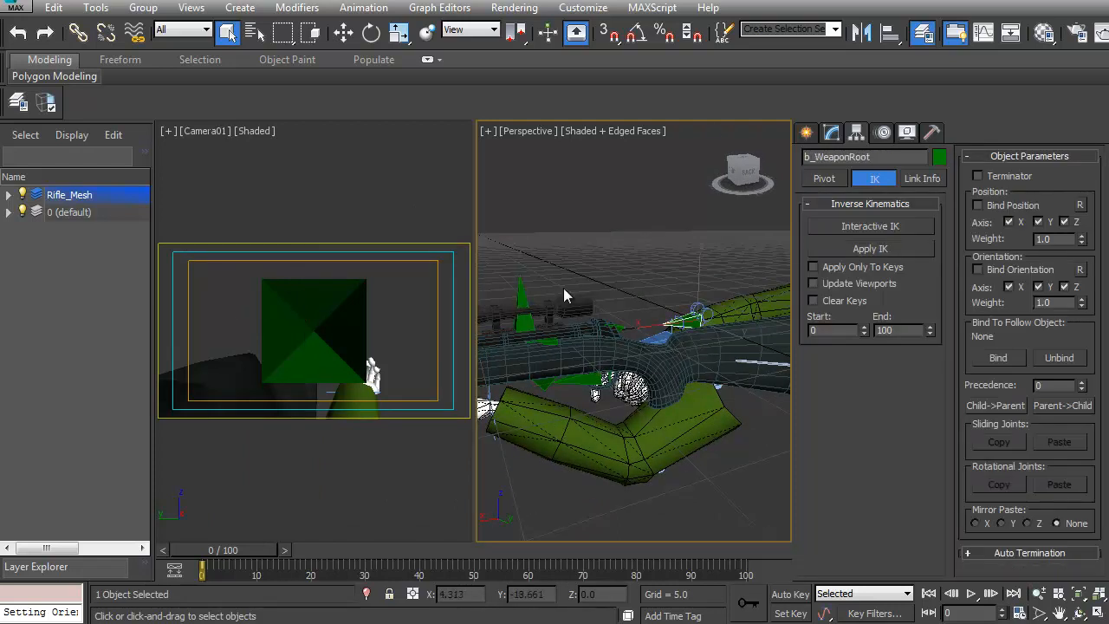
{"action": "middle_click_drag", "start_coordinate": [699, 250], "coordinate": [656, 304], "text": "alt"}
{"action": "key", "text": "alt+a"}
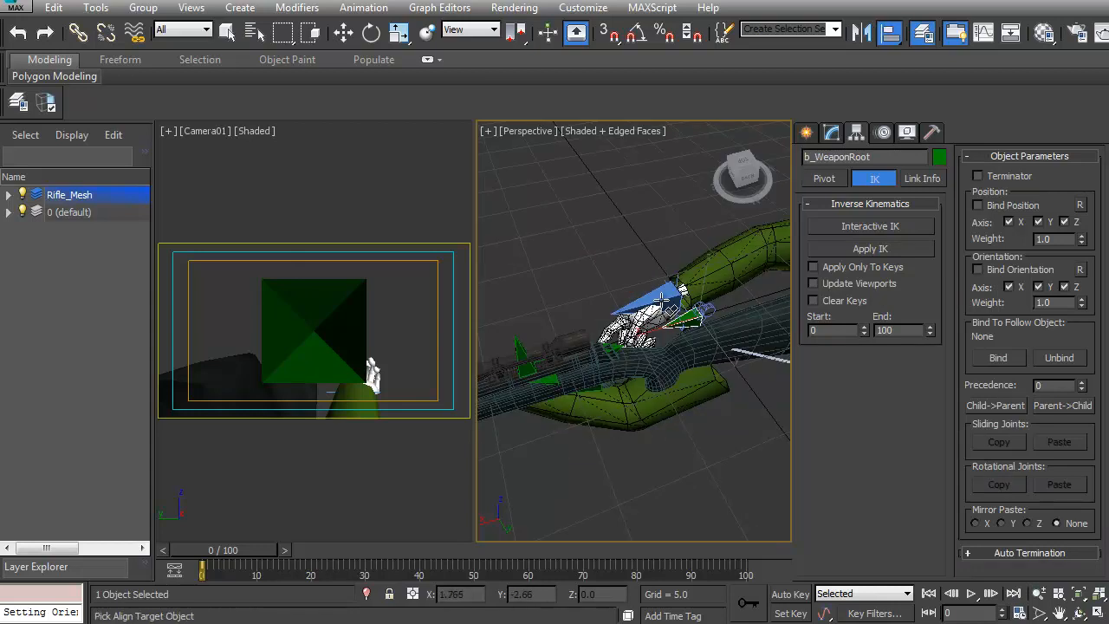
{"action": "left_click", "coordinate": [666, 307]}
{"action": "left_click", "coordinate": [887, 449]}
{"action": "middle_click_drag", "start_coordinate": [612, 465], "coordinate": [707, 325], "text": "alt"}
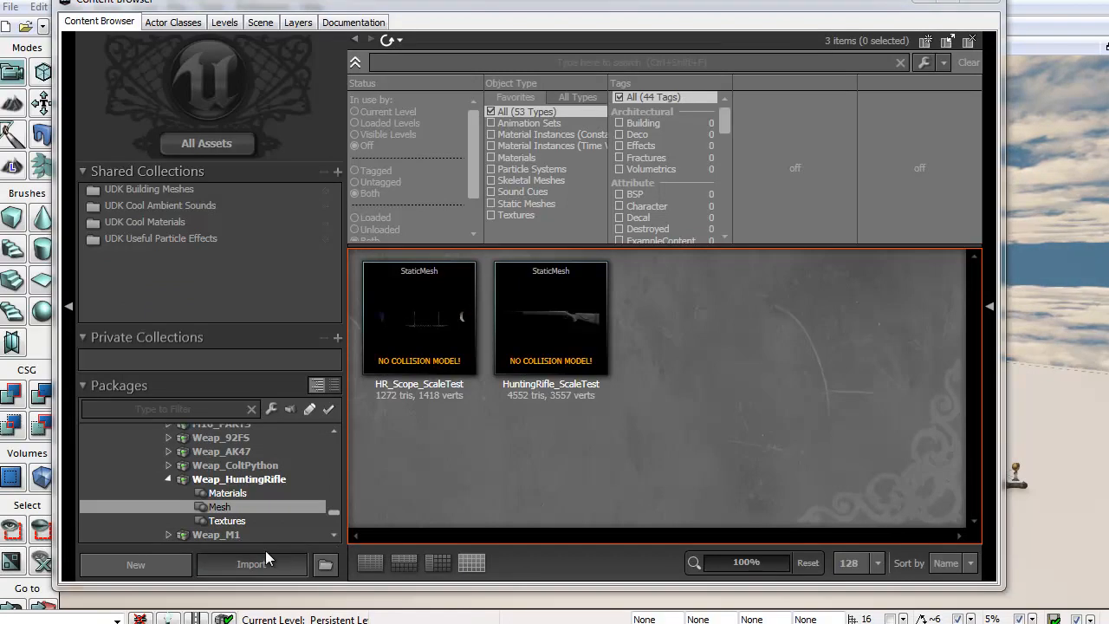
Switch to UDK and import HuntingRifle_1p_Mesh.FBX as a Skeletal Mesh into the Mesh group of the Weap_HuntingRifle package
{"action": "left_click", "coordinate": [249, 560]}
{"action": "left_click", "coordinate": [80, 127]}
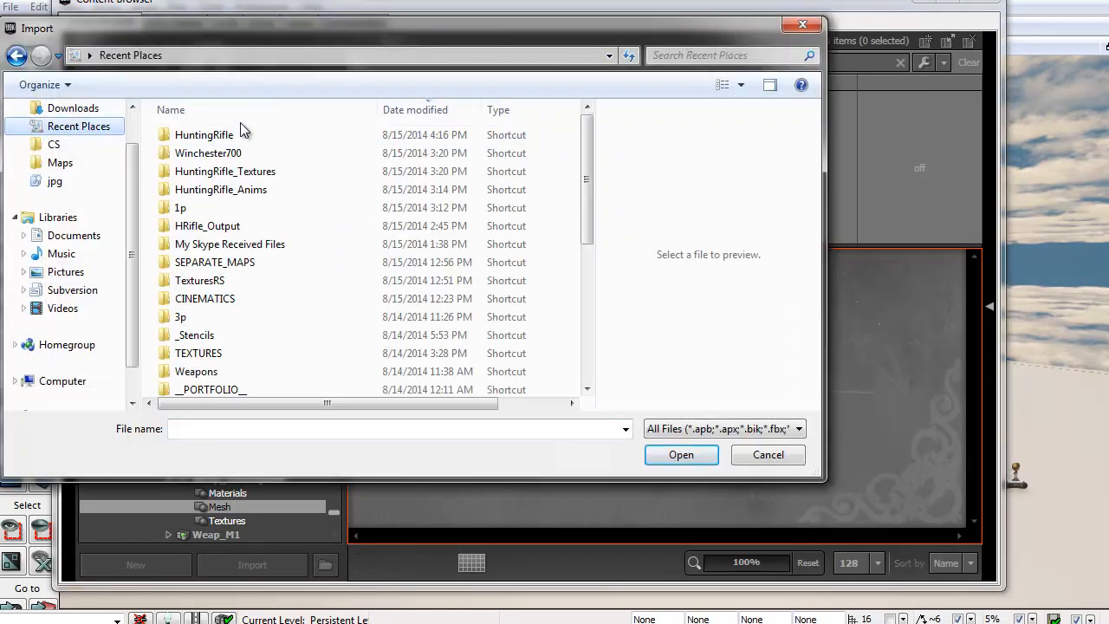
{"action": "double_click", "coordinate": [246, 132]}
{"action": "left_click", "coordinate": [310, 149]}
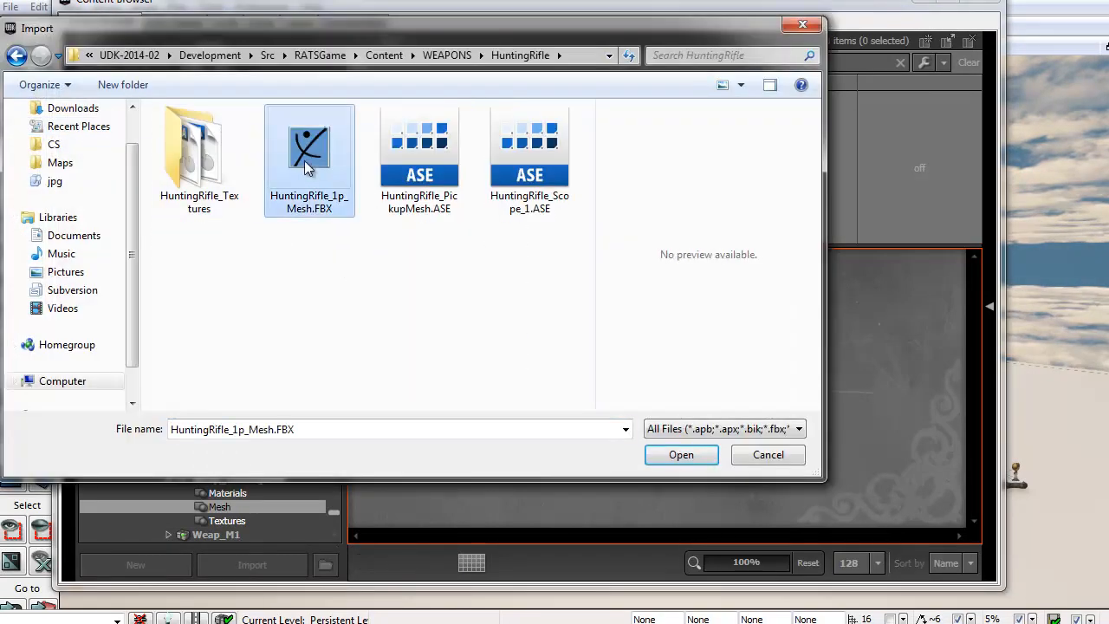
{"action": "left_click", "coordinate": [681, 455]}
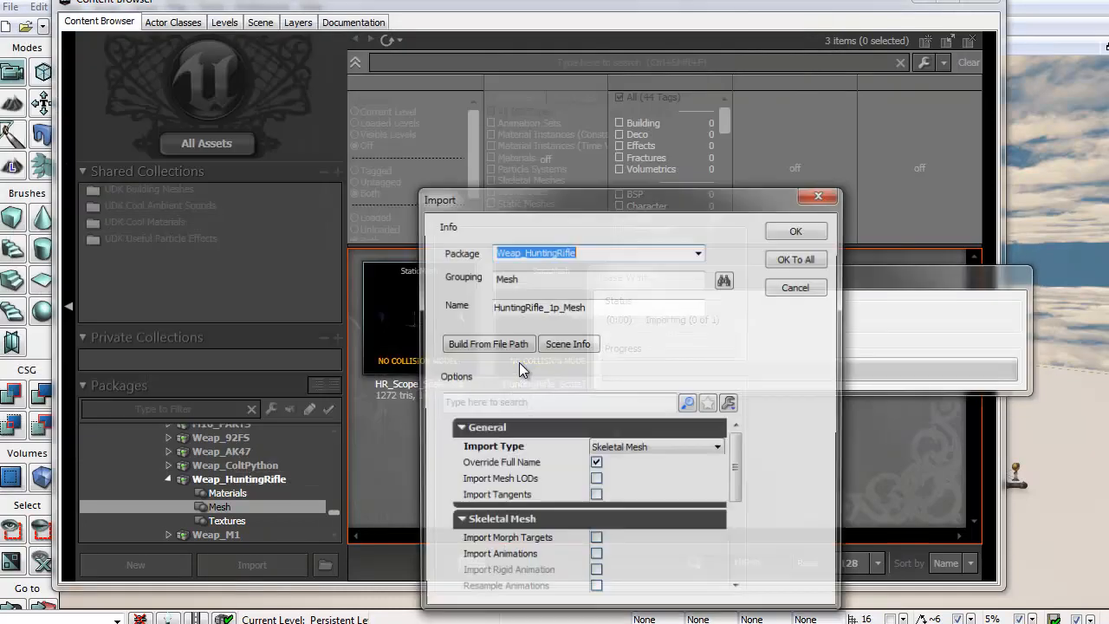
{"action": "left_click", "coordinate": [799, 231]}
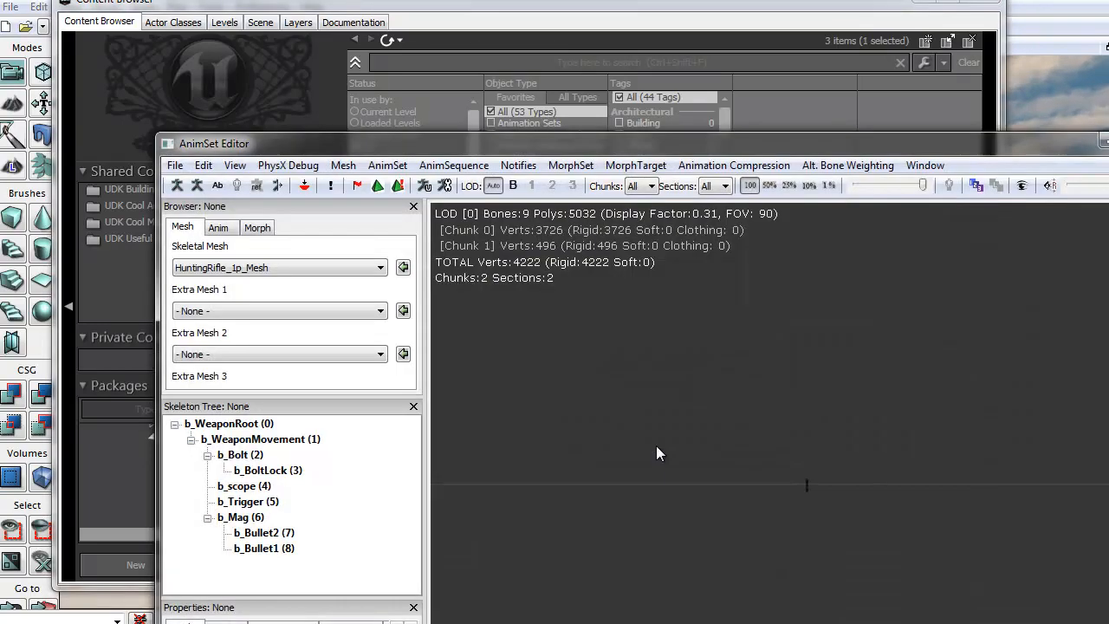
Examine the imported rifle's skeletal mesh up close in the AnimSet Editor
{"action": "left_click_drag", "start_coordinate": [656, 446], "coordinate": [1105, 504]}
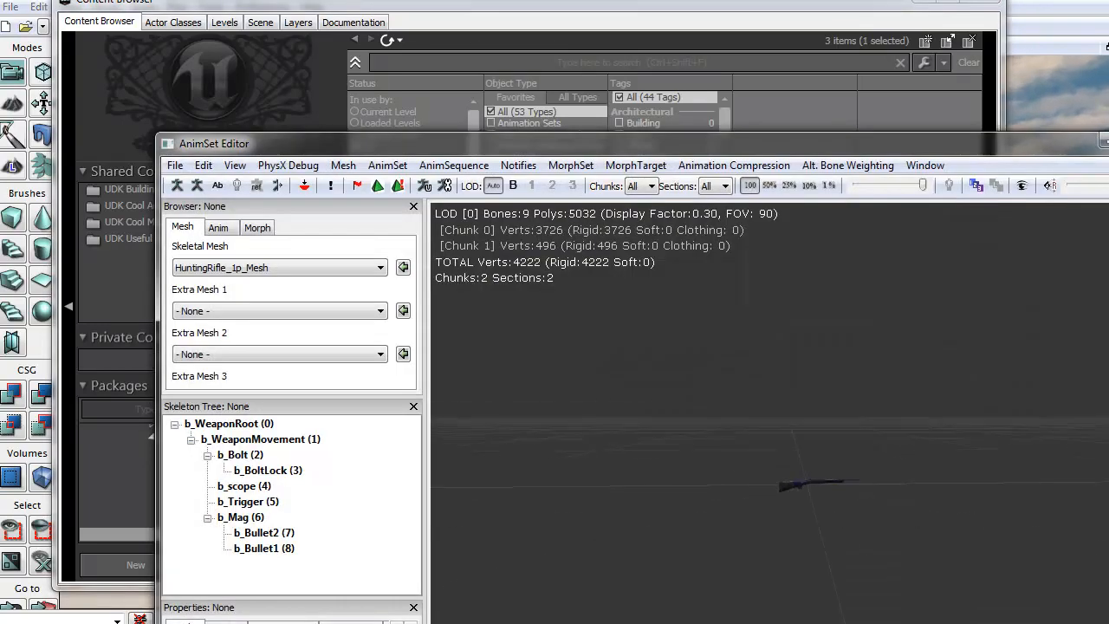
{"action": "scroll", "coordinate": [729, 462], "scroll_direction": "up", "scroll_amount": 5}
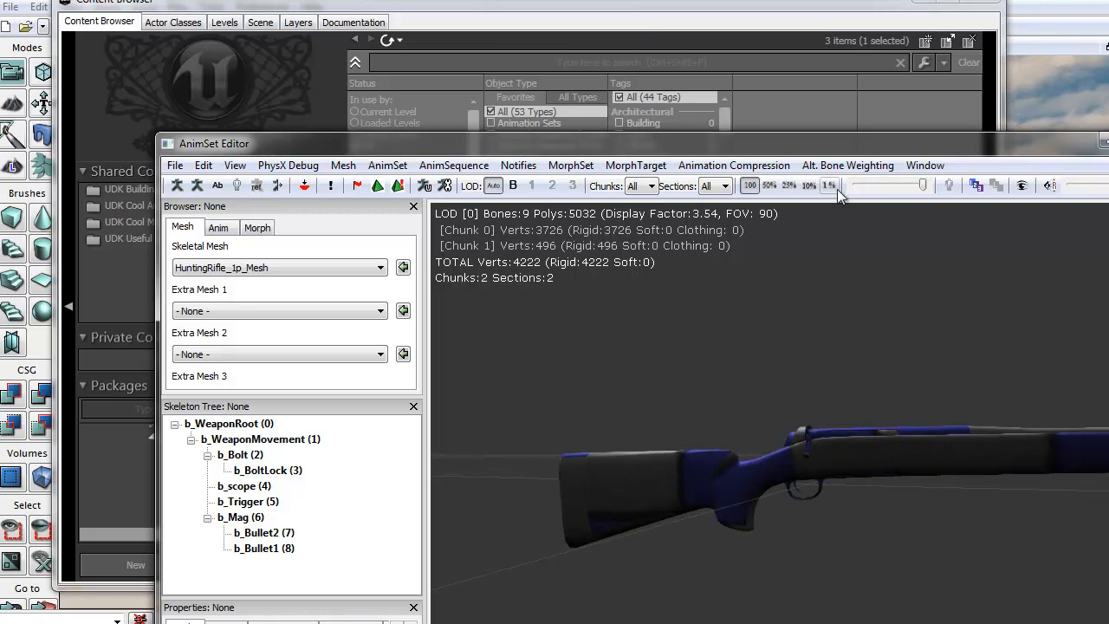
{"action": "left_click_drag", "start_coordinate": [826, 147], "coordinate": [703, 0]}
{"action": "left_click_drag", "start_coordinate": [841, 289], "coordinate": [906, 275]}
{"action": "left_click", "coordinate": [96, 18]}
{"action": "left_click_drag", "start_coordinate": [748, 339], "coordinate": [307, 251]}
{"action": "scroll", "coordinate": [781, 260], "scroll_direction": "up", "scroll_amount": 2}
{"action": "scroll", "coordinate": [787, 299], "scroll_direction": "down", "scroll_amount": 3}
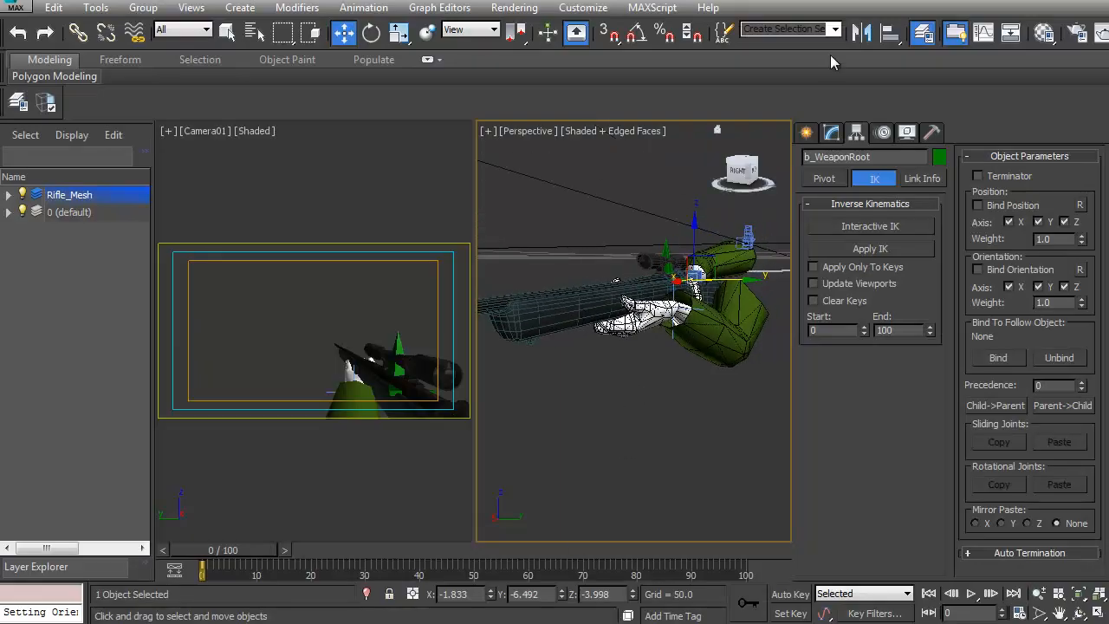
Switch back to 3ds Max, select the CHARACTER selection set and maximize the perspective viewport
{"action": "left_click", "coordinate": [835, 29]}
{"action": "left_click", "coordinate": [767, 46]}
{"action": "middle_click_drag", "start_coordinate": [758, 130], "coordinate": [508, 386], "text": "alt"}
{"action": "key", "text": "alt+w"}
{"action": "middle_click_drag", "start_coordinate": [684, 383], "coordinate": [635, 368], "text": "alt"}
{"action": "scroll", "coordinate": [634, 368], "scroll_direction": "down", "scroll_amount": 4}
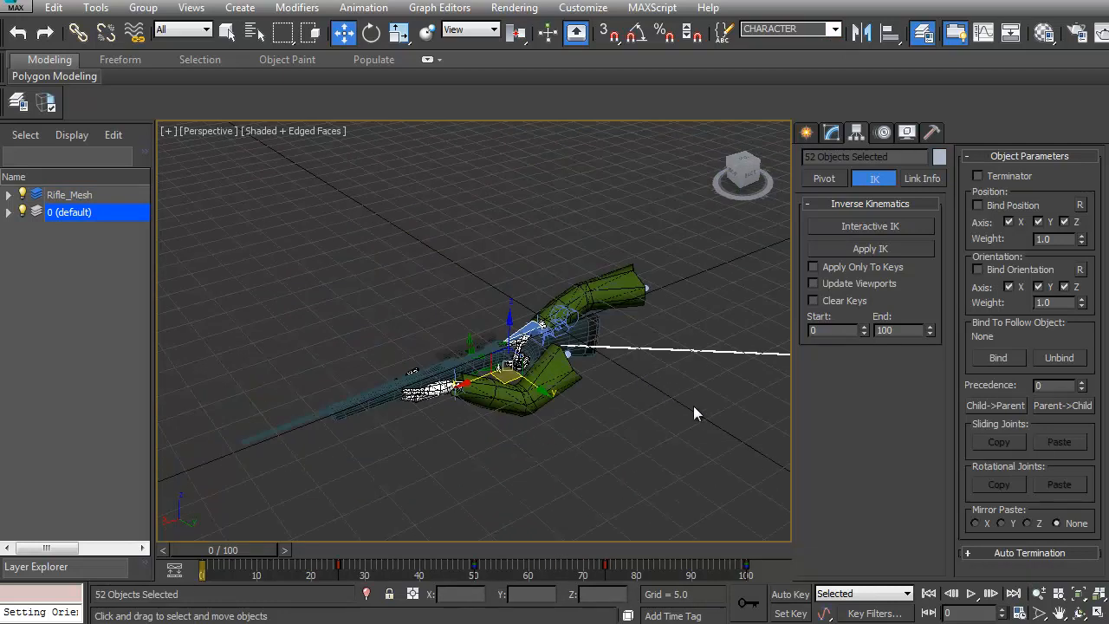
Select Root_Bone and extend the selection to all of its child objects
{"action": "left_click", "coordinate": [658, 384]}
{"action": "scroll", "coordinate": [628, 378], "scroll_direction": "up", "scroll_amount": 2}
{"action": "left_click", "coordinate": [658, 360]}
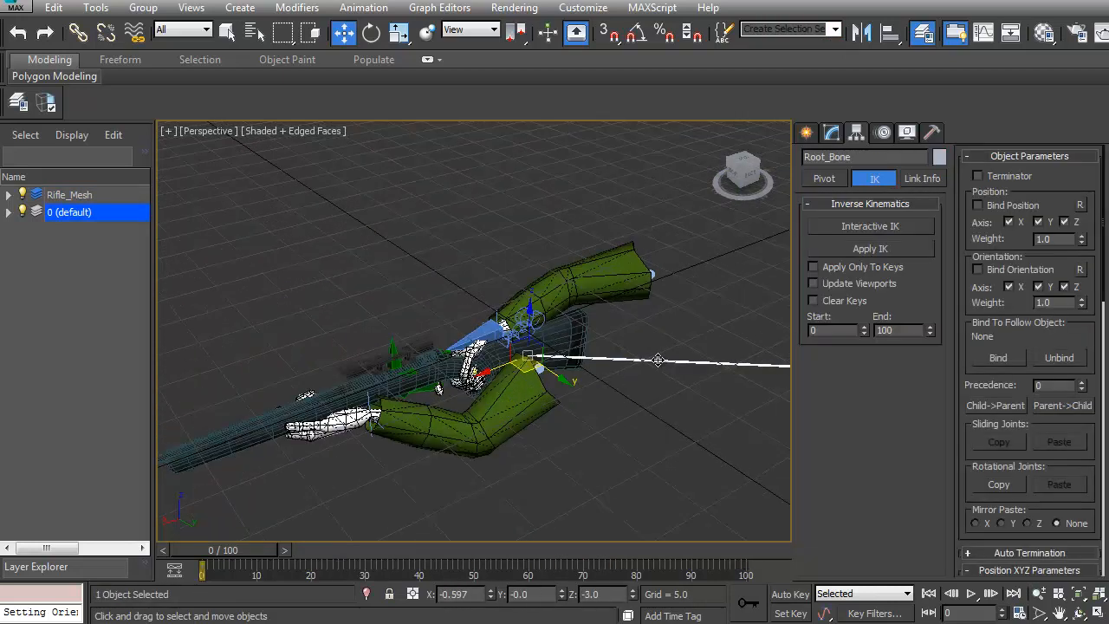
{"action": "key", "text": "ctrl+Page_Down"}
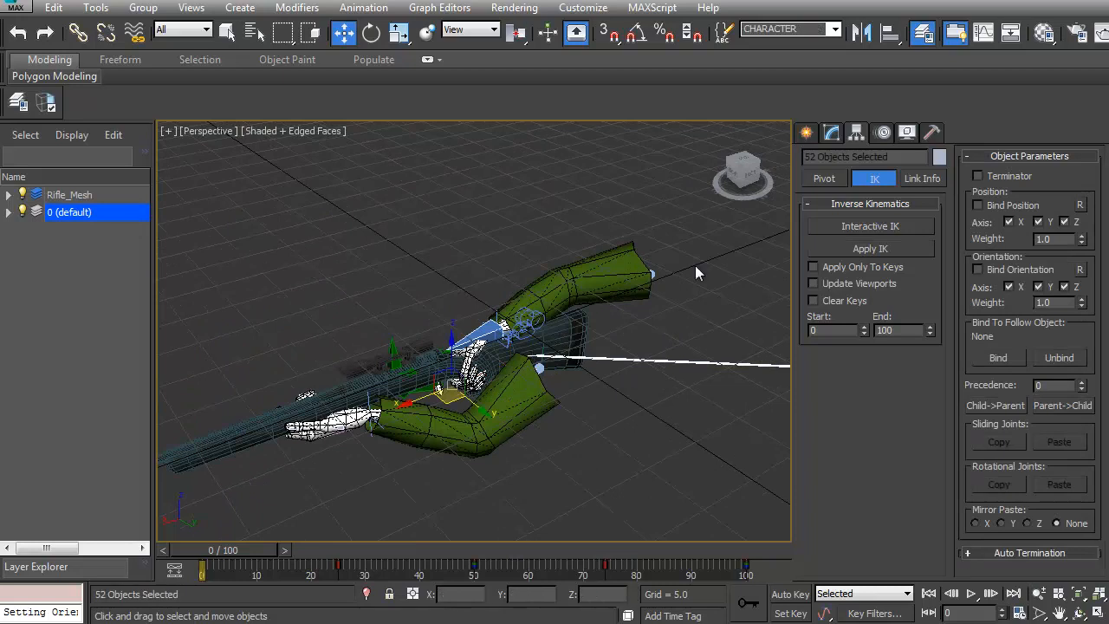
Clear the selection and recall the CHARACTER named selection set
{"action": "left_click", "coordinate": [652, 203]}
{"action": "left_click", "coordinate": [834, 29]}
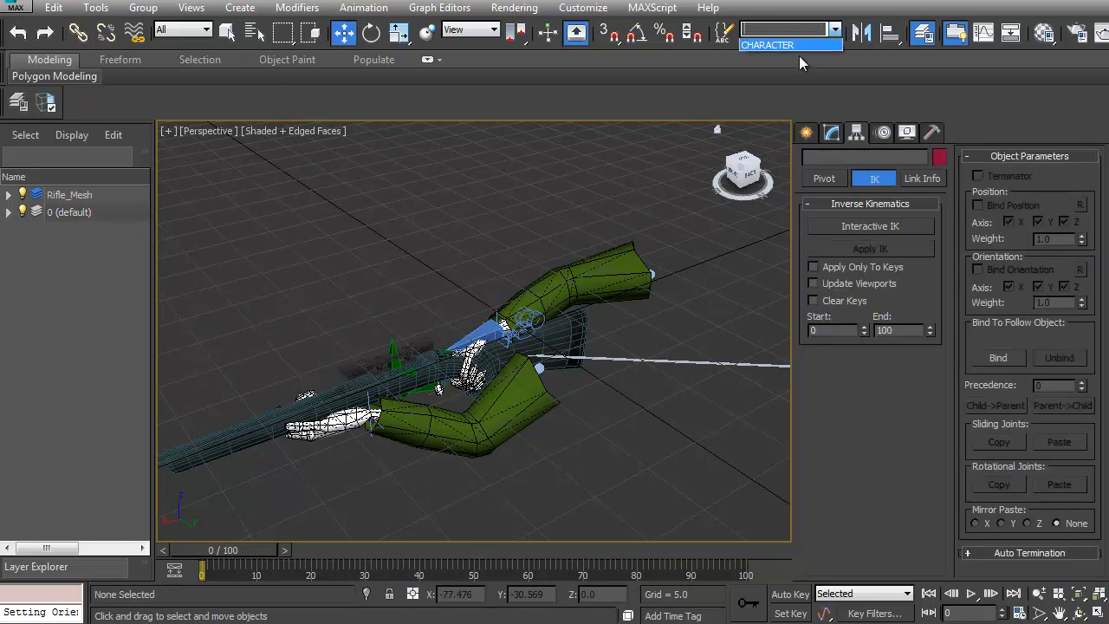
{"action": "left_click", "coordinate": [771, 45]}
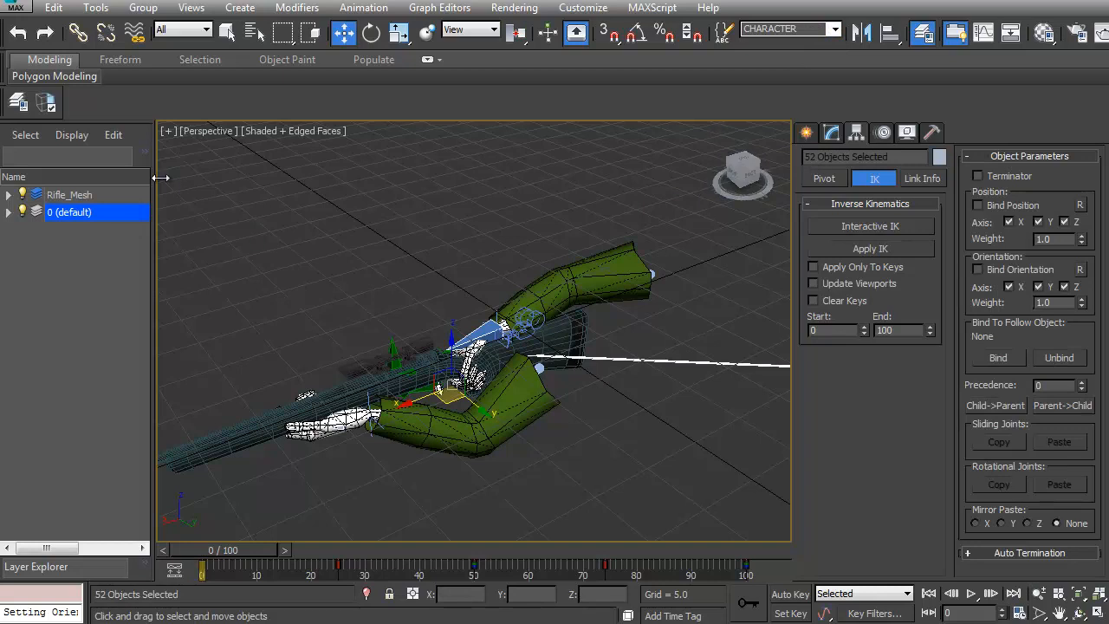
Start an FBX export of the selection, then create and open a folder named HuntingRifleFBX_Anims_1p inside HuntingRifle
{"action": "left_click", "coordinate": [17, 102]}
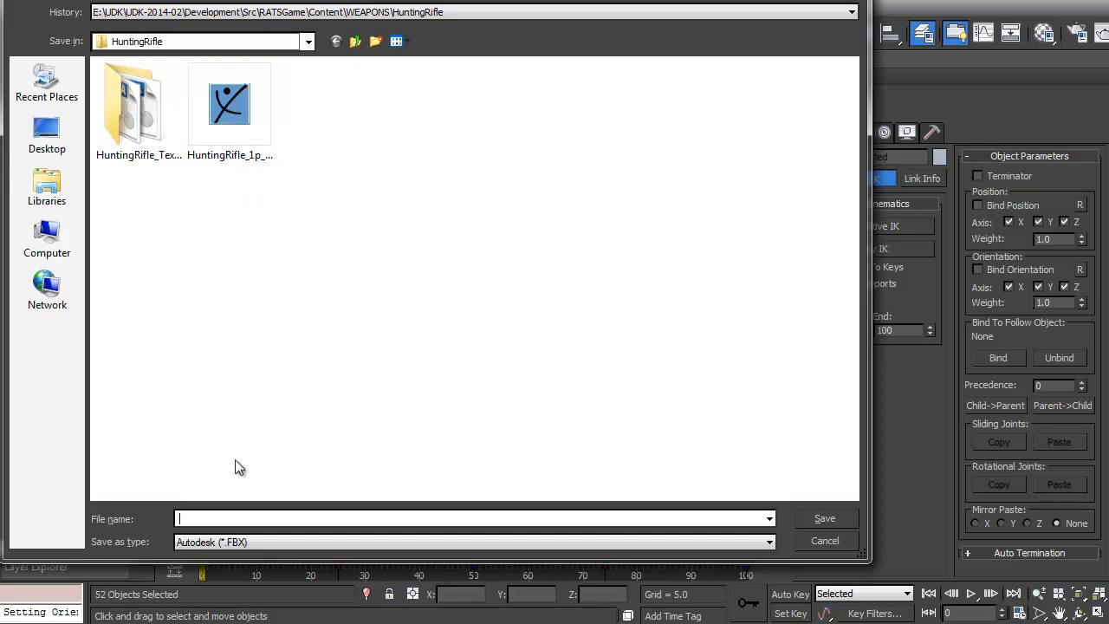
{"action": "left_click", "coordinate": [375, 41]}
{"action": "type", "text": "HuntingRifleAnim"}
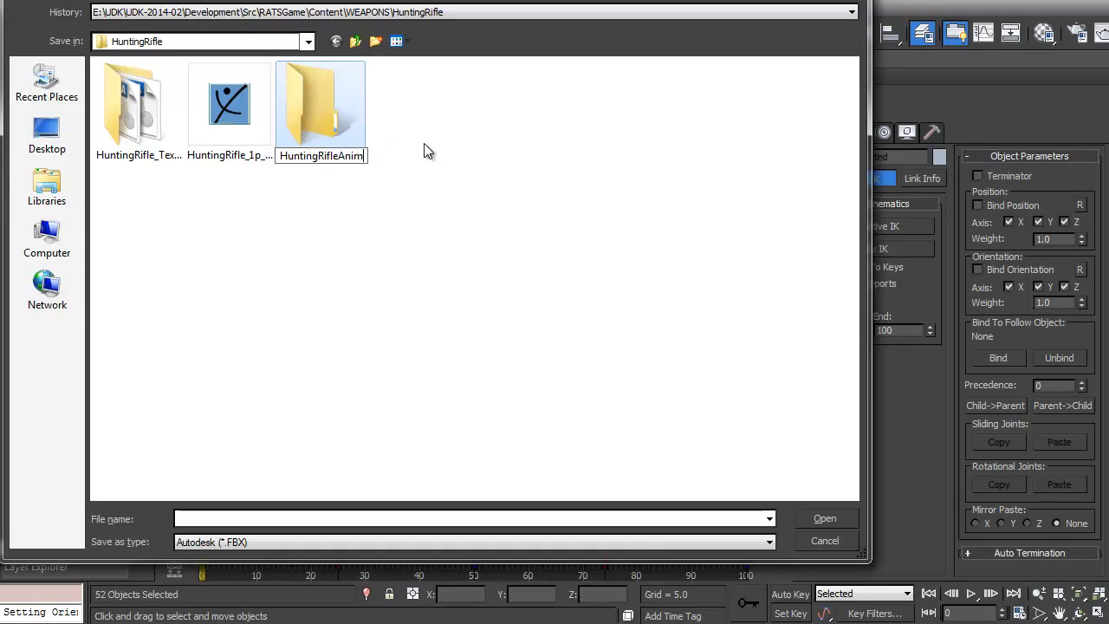
{"action": "key", "text": "BackSpace"}
{"action": "key", "text": "BackSpace"}
{"action": "key", "text": "BackSpace"}
{"action": "key", "text": "BackSpace"}
{"action": "type", "text": "FBX_Anims"}
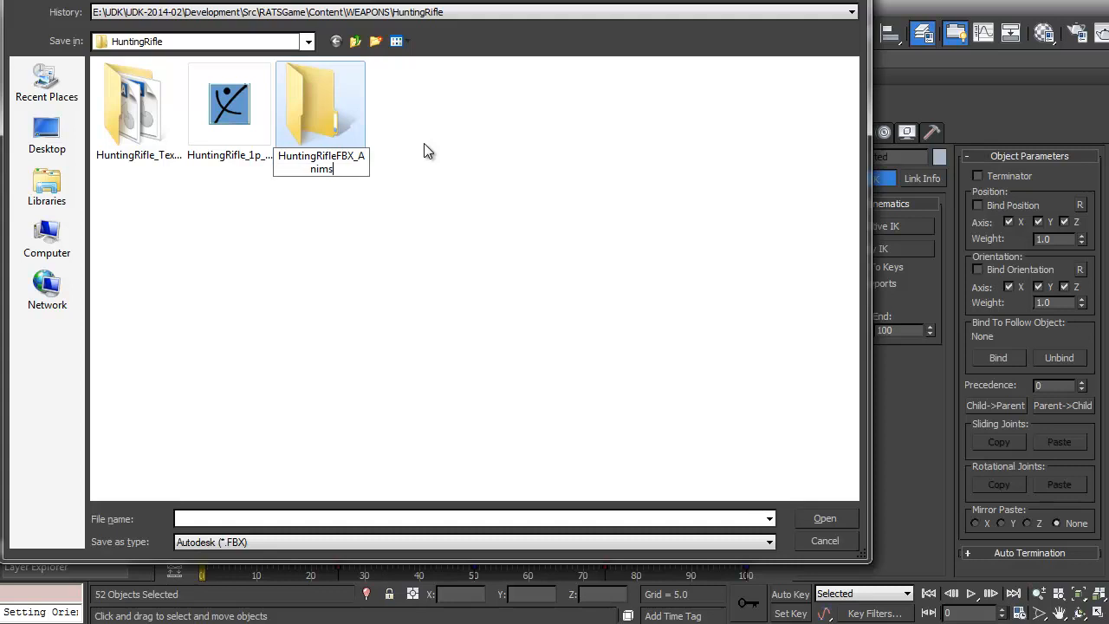
{"action": "type", "text": "_1p"}
{"action": "key", "text": "Return"}
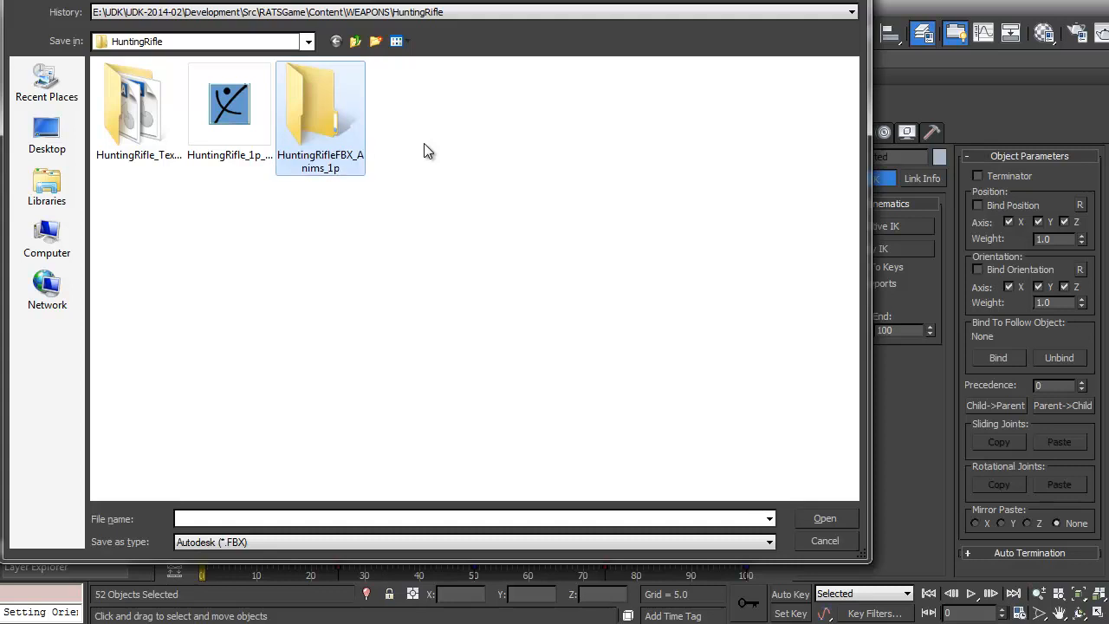
{"action": "double_click", "coordinate": [312, 127]}
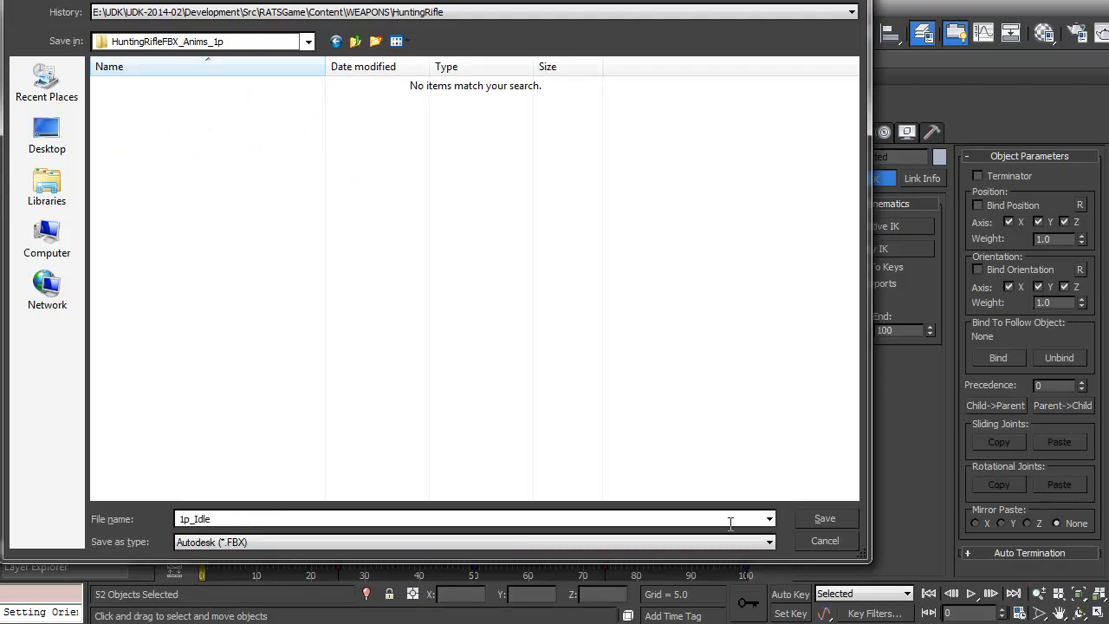
Export the selection as the FBX file 1p_Idle with Animation enabled, accepting the geometry conversion warning
{"action": "left_click", "coordinate": [825, 520]}
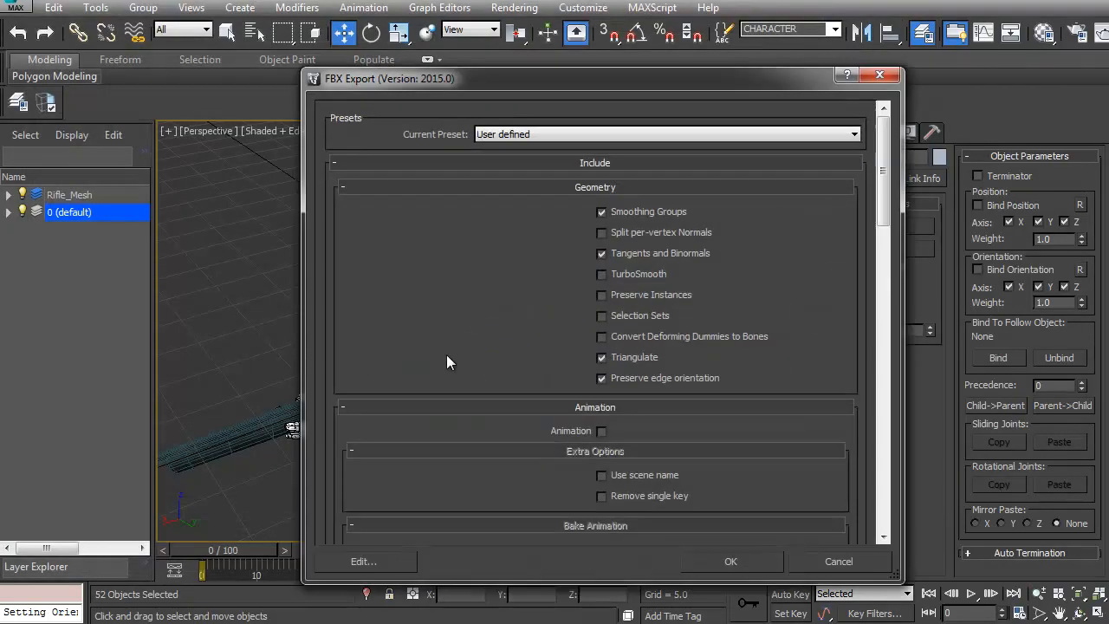
{"action": "left_click", "coordinate": [601, 430]}
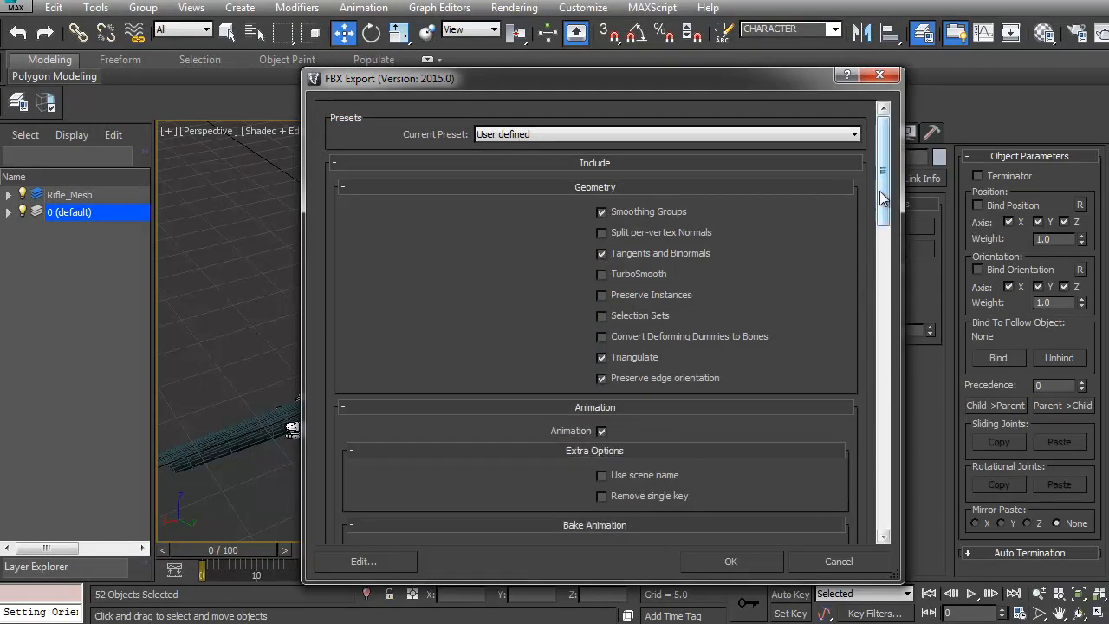
{"action": "left_click_drag", "start_coordinate": [882, 191], "coordinate": [887, 273]}
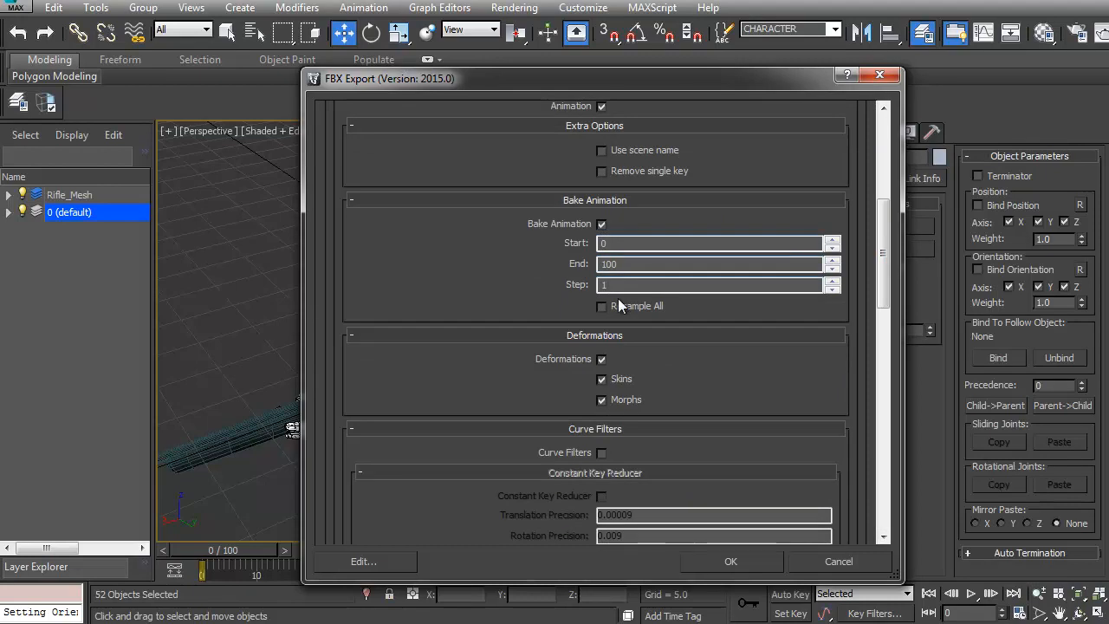
{"action": "left_click_drag", "start_coordinate": [884, 273], "coordinate": [880, 295]}
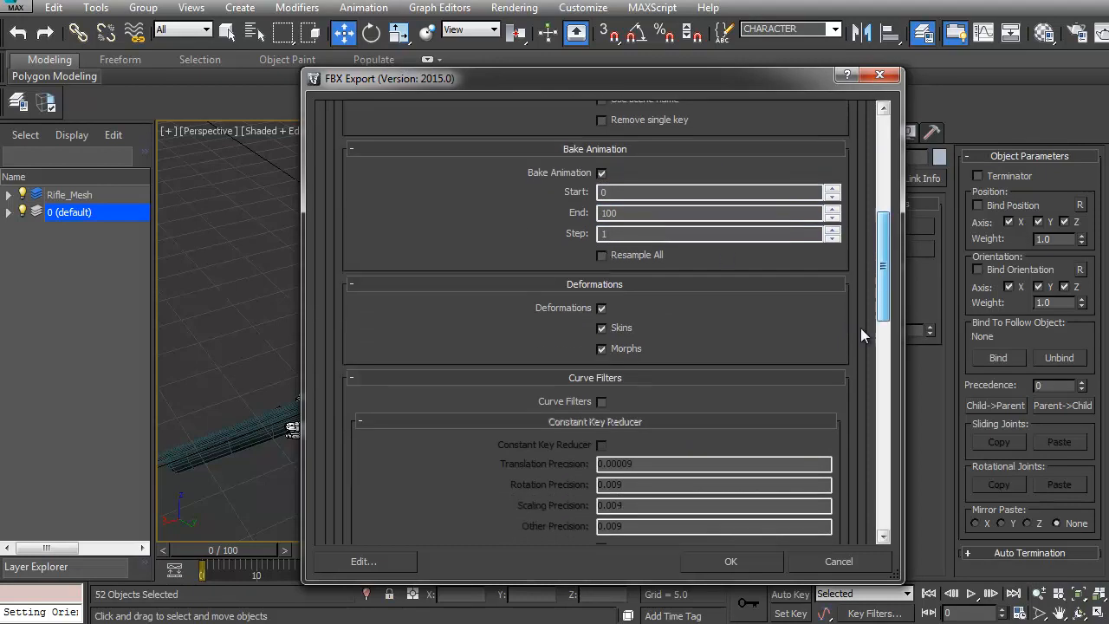
{"action": "left_click", "coordinate": [731, 560]}
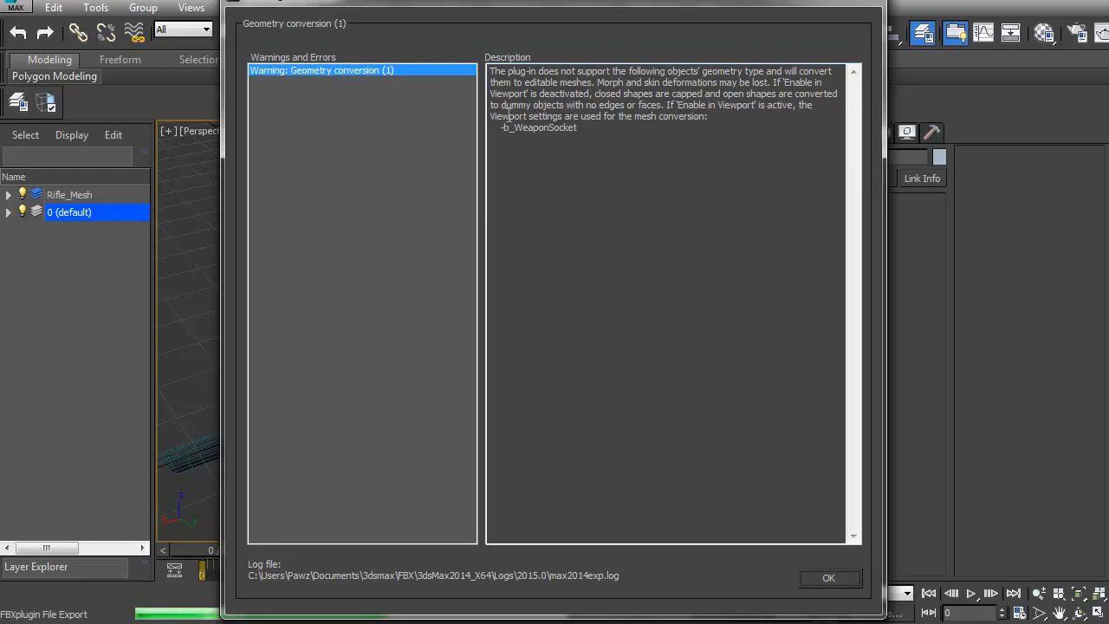
{"action": "left_click", "coordinate": [828, 578]}
{"action": "middle_click_drag", "start_coordinate": [629, 392], "coordinate": [664, 342], "text": "alt"}
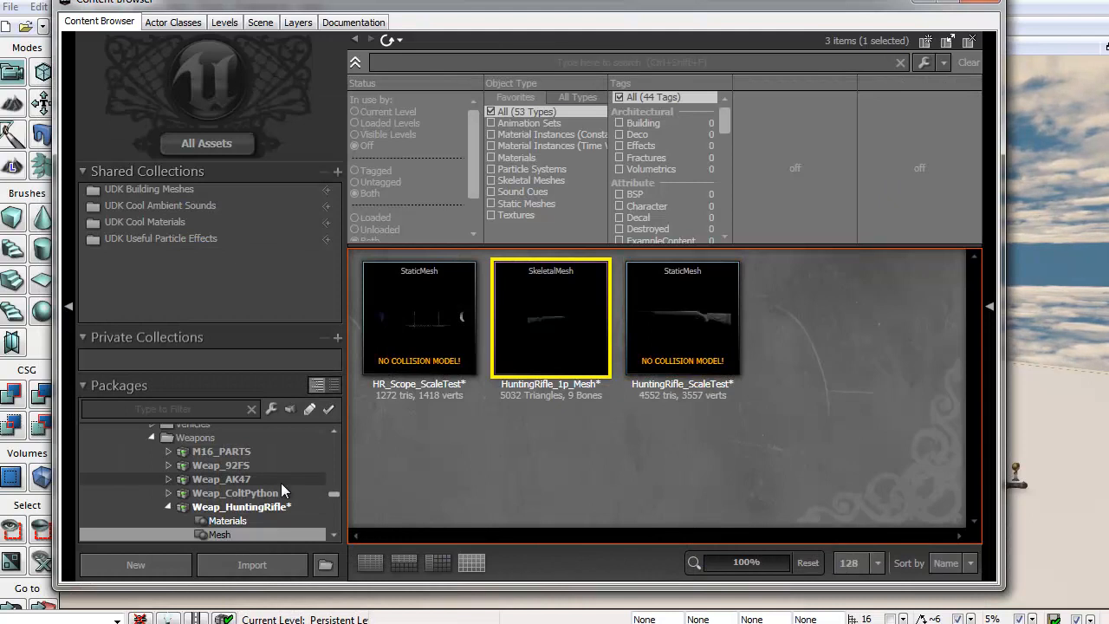
Switch to the UDK Content Browser and open the Char_Soldier package in the Characters folder
{"action": "left_click_drag", "start_coordinate": [331, 493], "coordinate": [335, 455]}
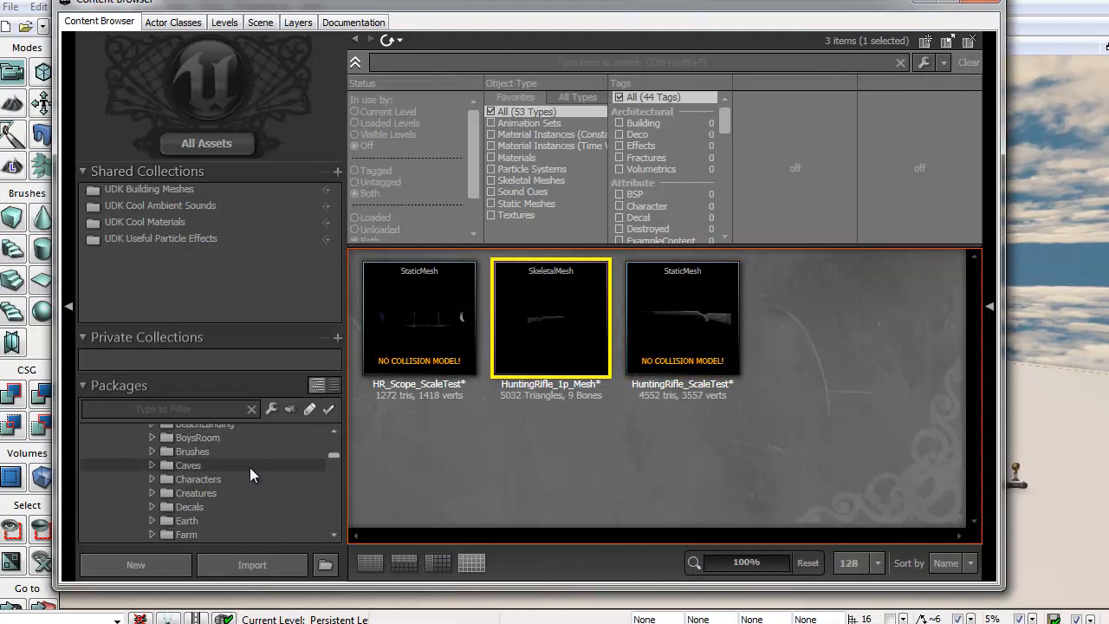
{"action": "left_click", "coordinate": [164, 479]}
{"action": "scroll", "coordinate": [167, 486], "scroll_direction": "down", "scroll_amount": 1}
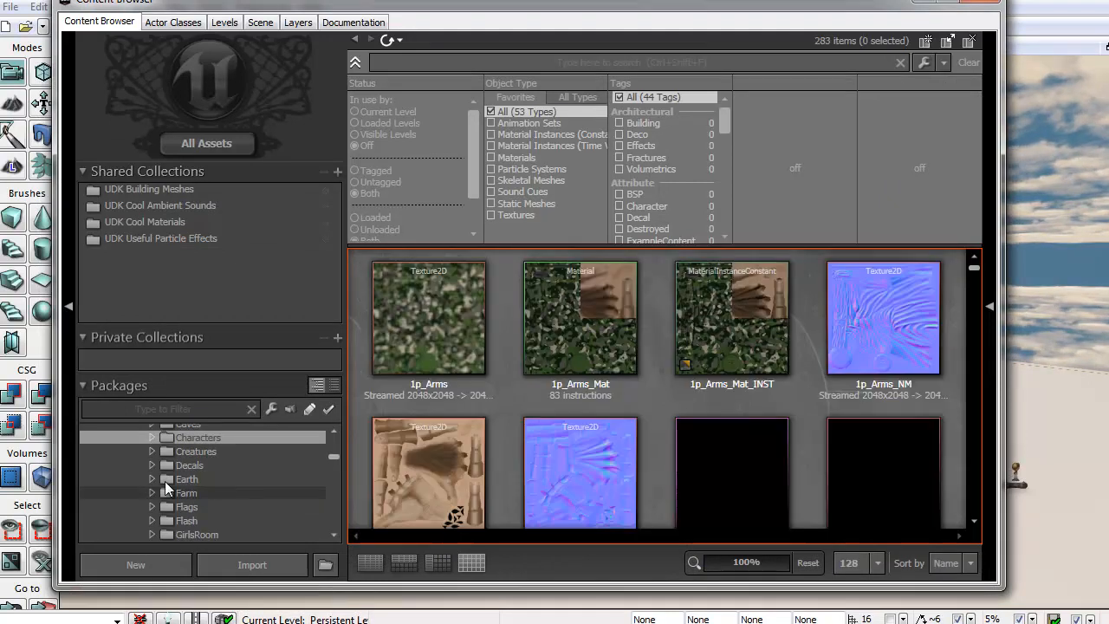
{"action": "left_click", "coordinate": [155, 438]}
{"action": "scroll", "coordinate": [189, 464], "scroll_direction": "down", "scroll_amount": 8}
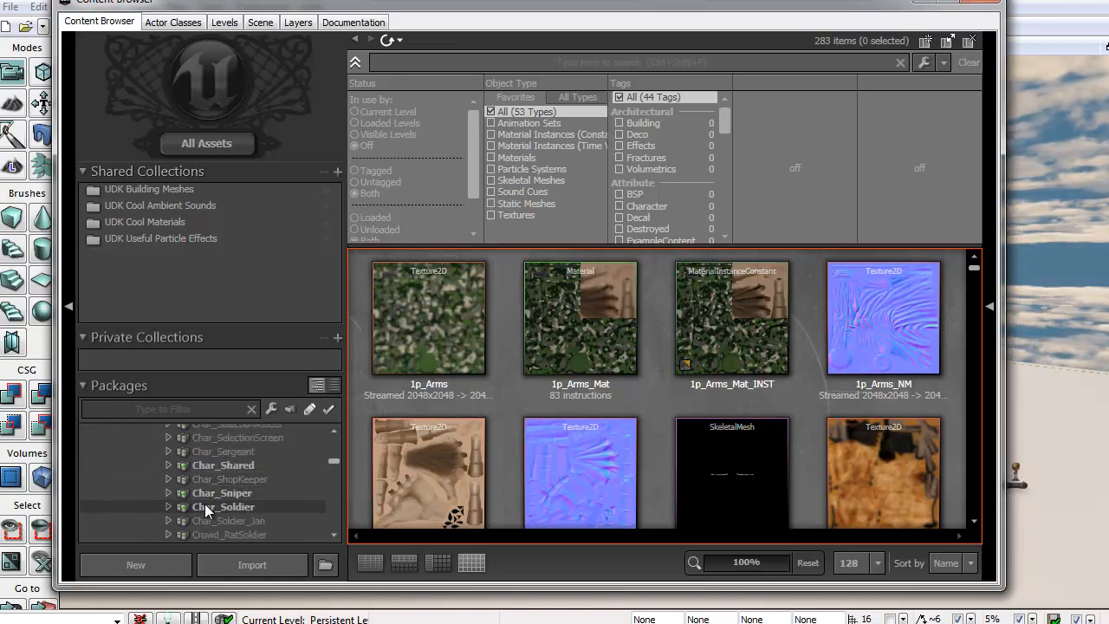
{"action": "left_click", "coordinate": [220, 509]}
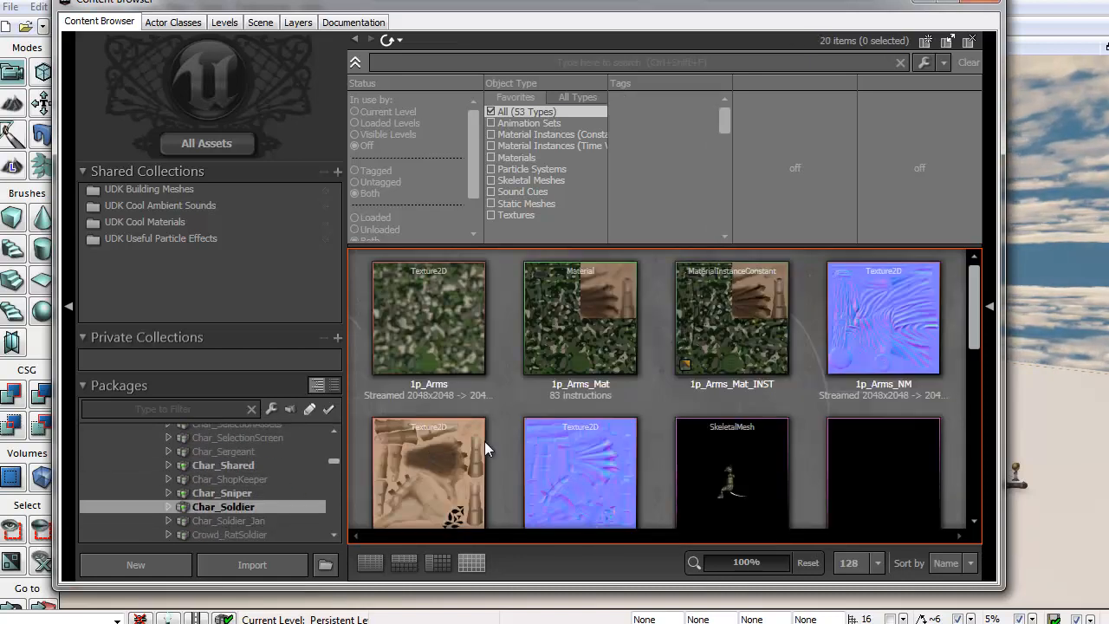
Select the Soldier_Arms skeletal mesh and start creating a new AnimSet from it
{"action": "scroll", "coordinate": [588, 417], "scroll_direction": "down", "scroll_amount": 3}
{"action": "scroll", "coordinate": [538, 420], "scroll_direction": "down", "scroll_amount": 2}
{"action": "left_click", "coordinate": [475, 421]}
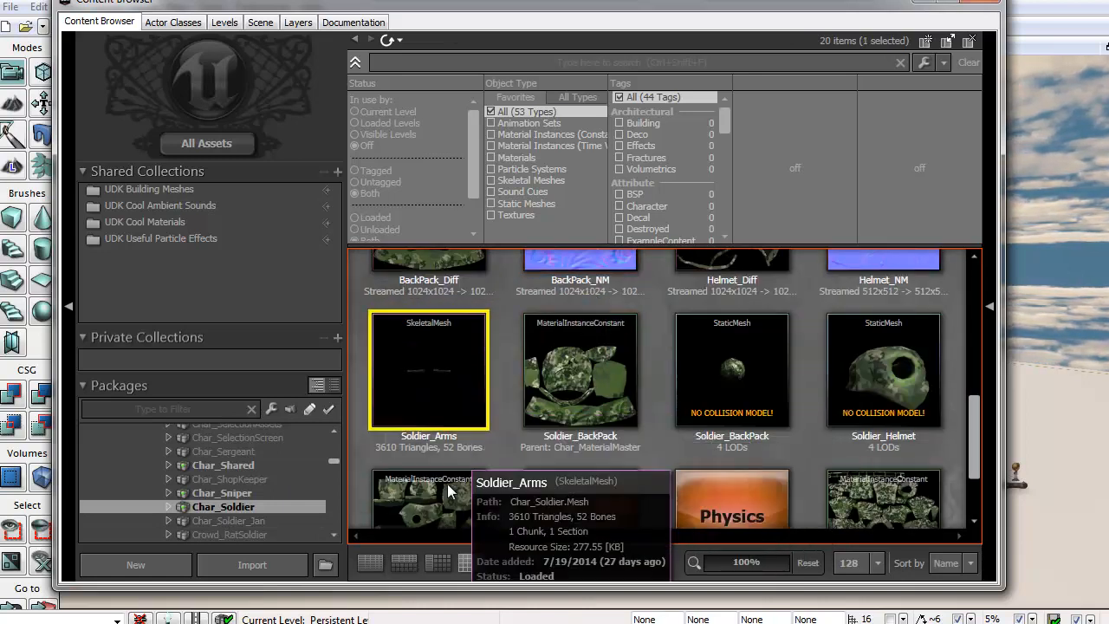
{"action": "right_click", "coordinate": [422, 377]}
{"action": "left_click", "coordinate": [253, 49]}
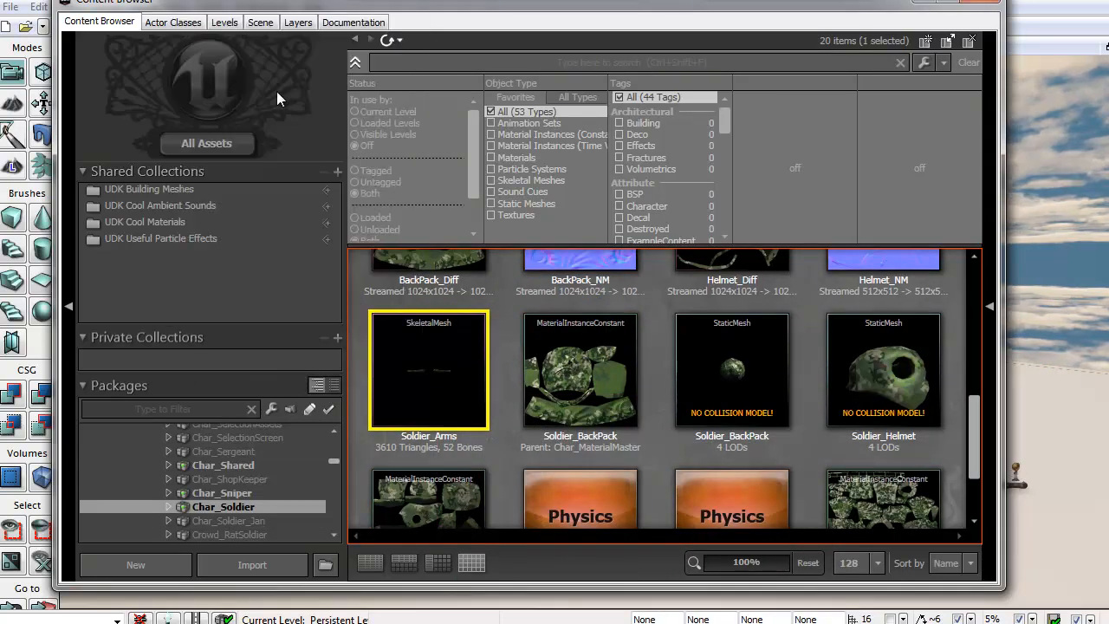
Set the new AnimSet's package to Weap_HuntingRifle and its grouping to Anims
{"action": "type", "text": "weap_h"}
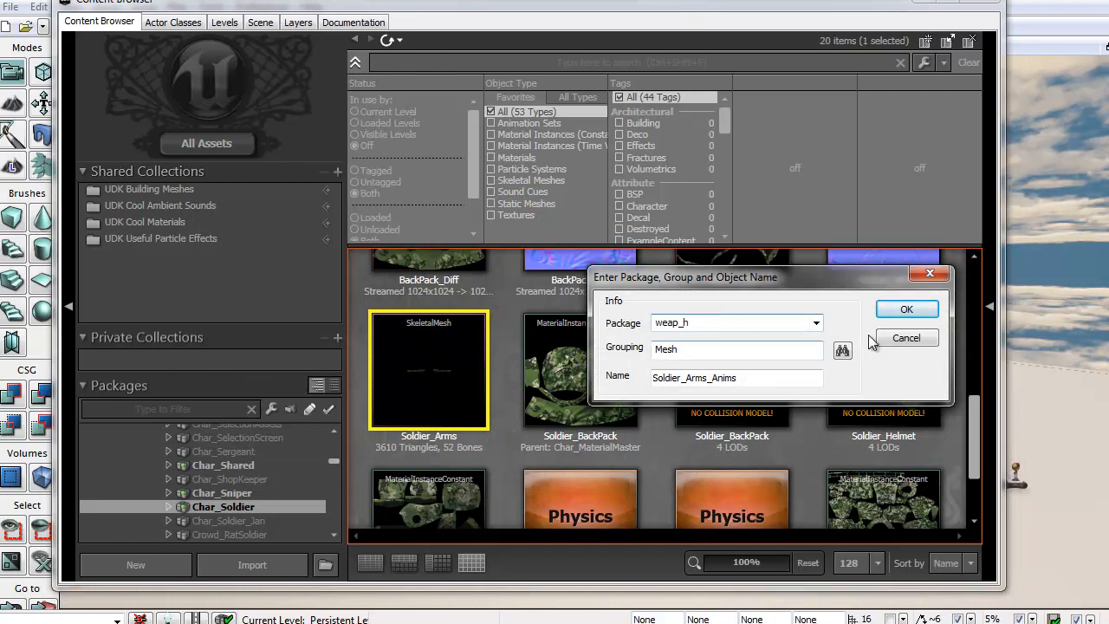
{"action": "left_click", "coordinate": [816, 322]}
{"action": "left_click", "coordinate": [699, 373]}
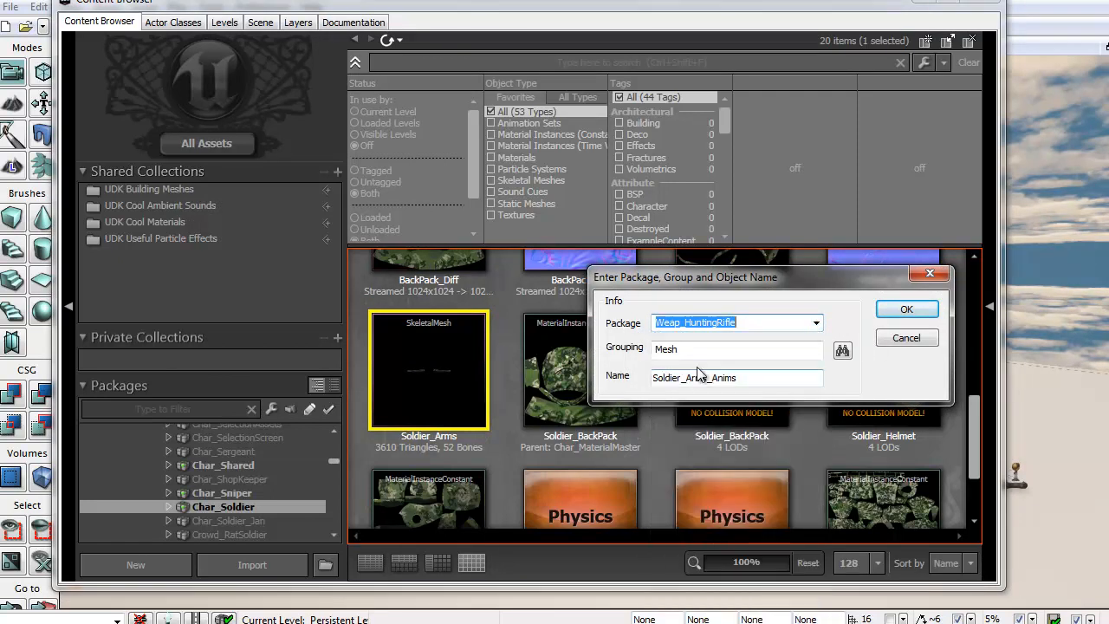
{"action": "key", "text": "Tab"}
{"action": "type", "text": "Anims"}
Name the AnimSet HuntingRifle_1p_Arms_Anims and create it
{"action": "left_click_drag", "start_coordinate": [747, 378], "coordinate": [610, 387]}
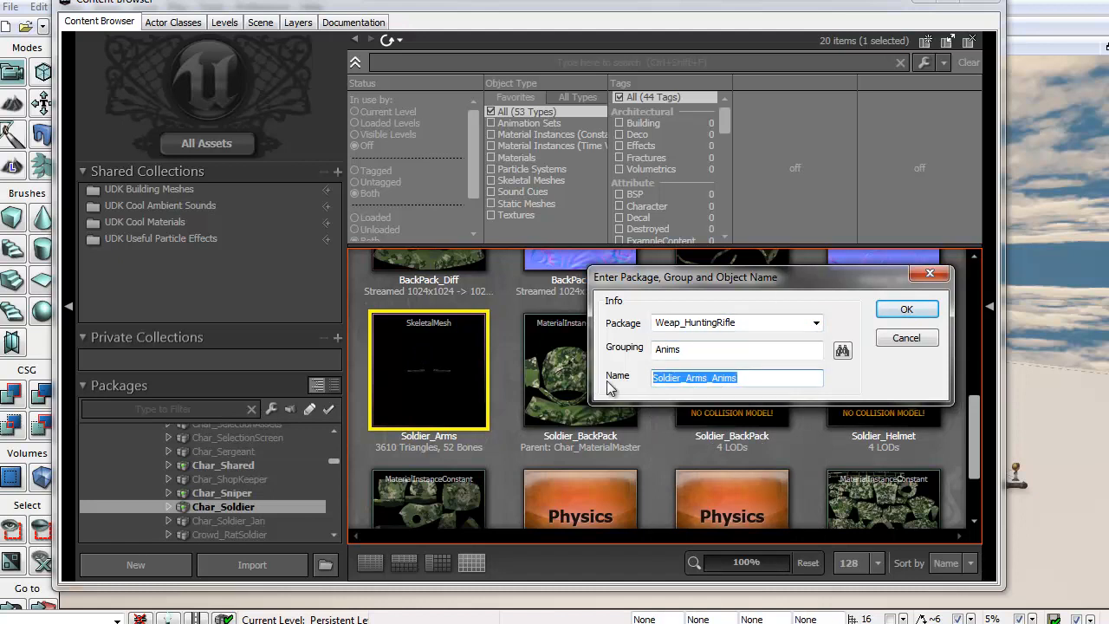
{"action": "type", "text": "HuntingRif"}
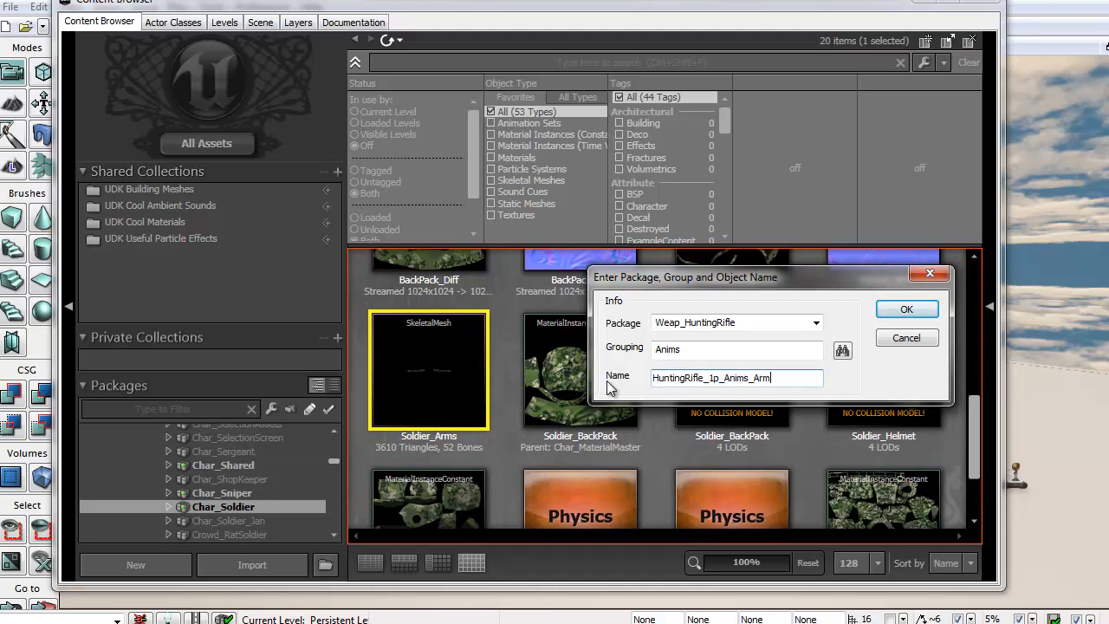
{"action": "left_click_drag", "start_coordinate": [782, 387], "coordinate": [745, 383]}
{"action": "type", "text": "n"}
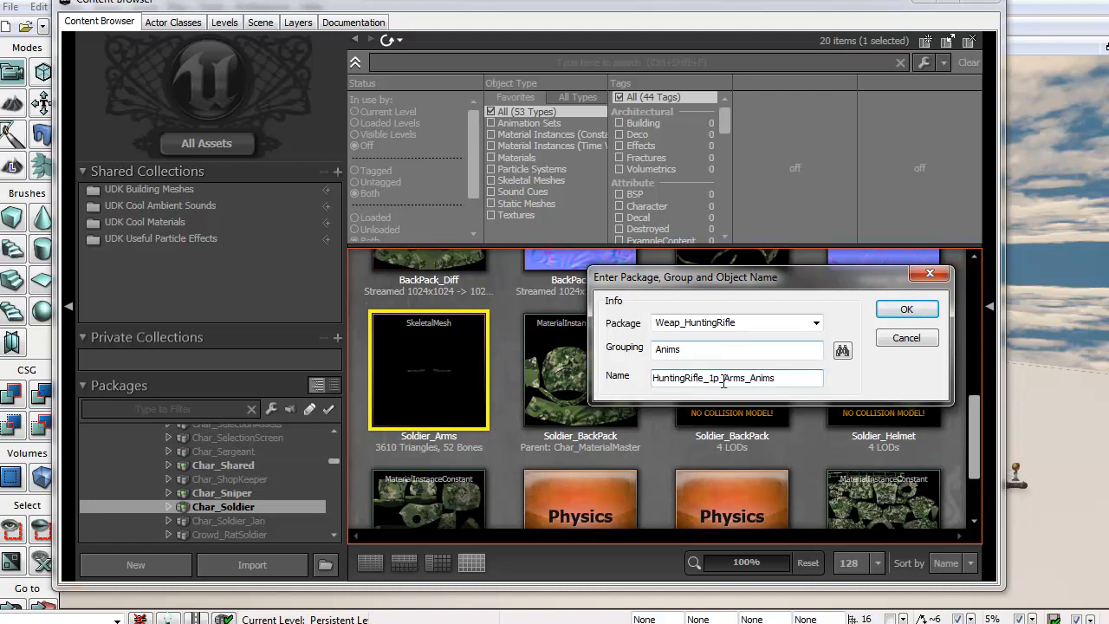
{"action": "left_click", "coordinate": [906, 311]}
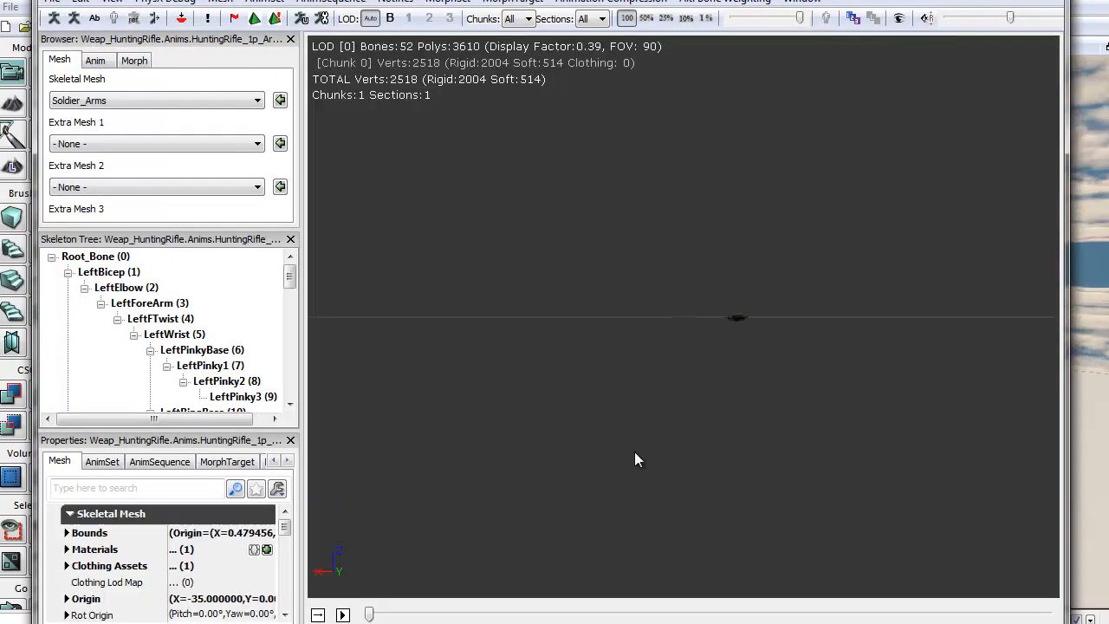
Examine the soldier arms mesh from several angles in the AnimSet Editor
{"action": "left_click_drag", "start_coordinate": [635, 452], "coordinate": [630, 338]}
{"action": "scroll", "coordinate": [577, 373], "scroll_direction": "up", "scroll_amount": 10}
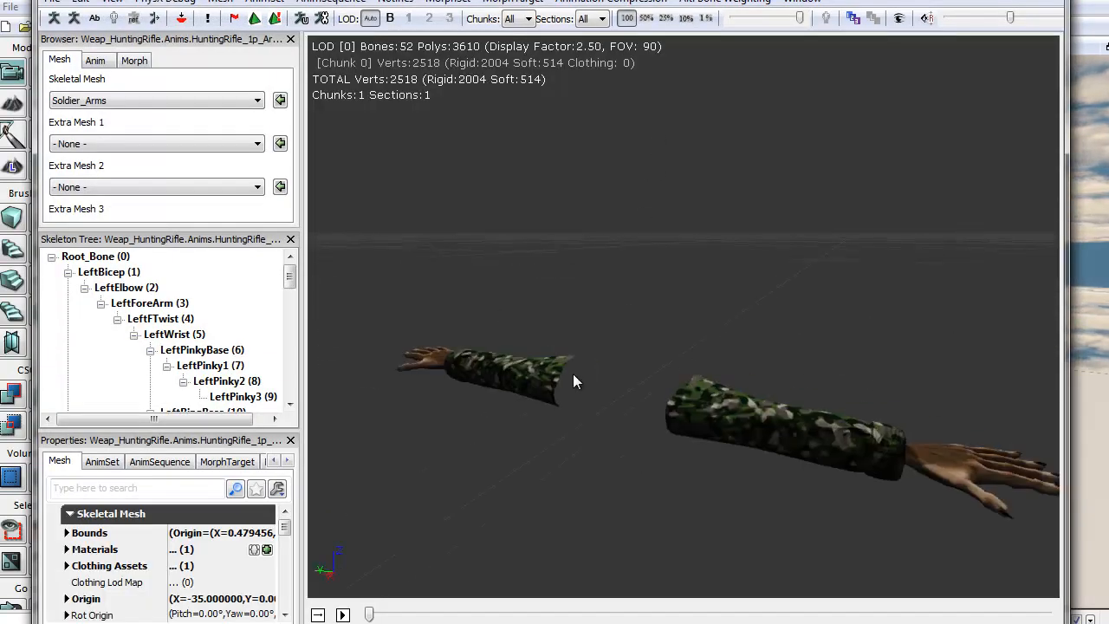
{"action": "left_click_drag", "start_coordinate": [570, 370], "coordinate": [843, 320]}
{"action": "scroll", "coordinate": [840, 316], "scroll_direction": "up", "scroll_amount": 3}
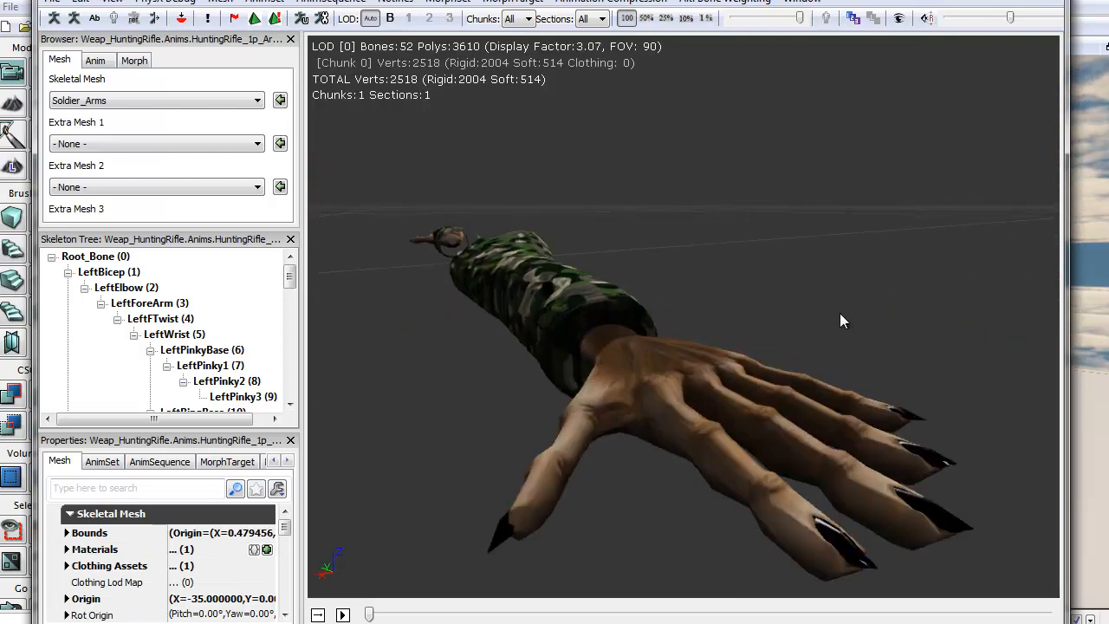
{"action": "left_click_drag", "start_coordinate": [754, 319], "coordinate": [749, 292]}
{"action": "scroll", "coordinate": [761, 372], "scroll_direction": "down", "scroll_amount": 8}
{"action": "middle_click_drag", "start_coordinate": [761, 371], "coordinate": [670, 299]}
Show the HuntingRifle_1p_Arms_Anims AnimSet properties and disable Anim Rotation Only
{"action": "left_click", "coordinate": [94, 60]}
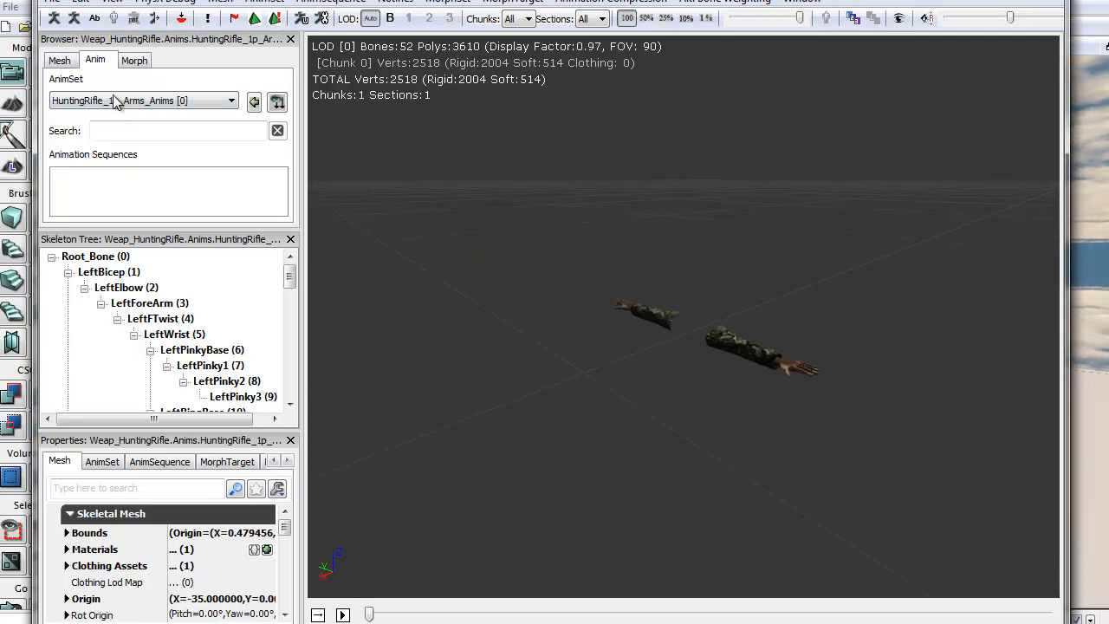
{"action": "left_click", "coordinate": [162, 462]}
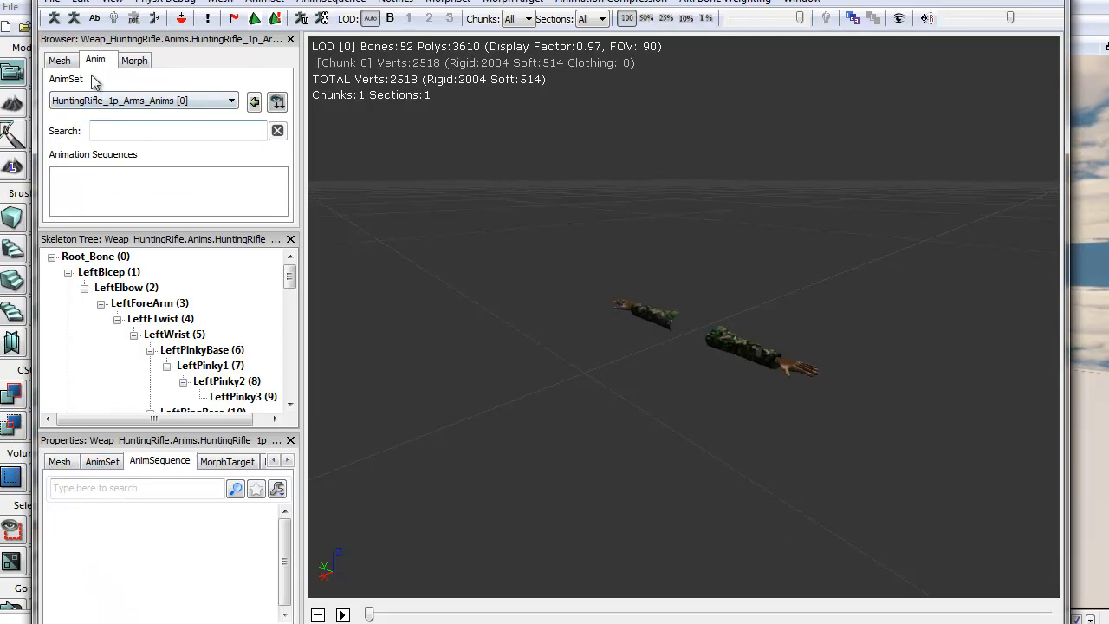
{"action": "left_click", "coordinate": [104, 462]}
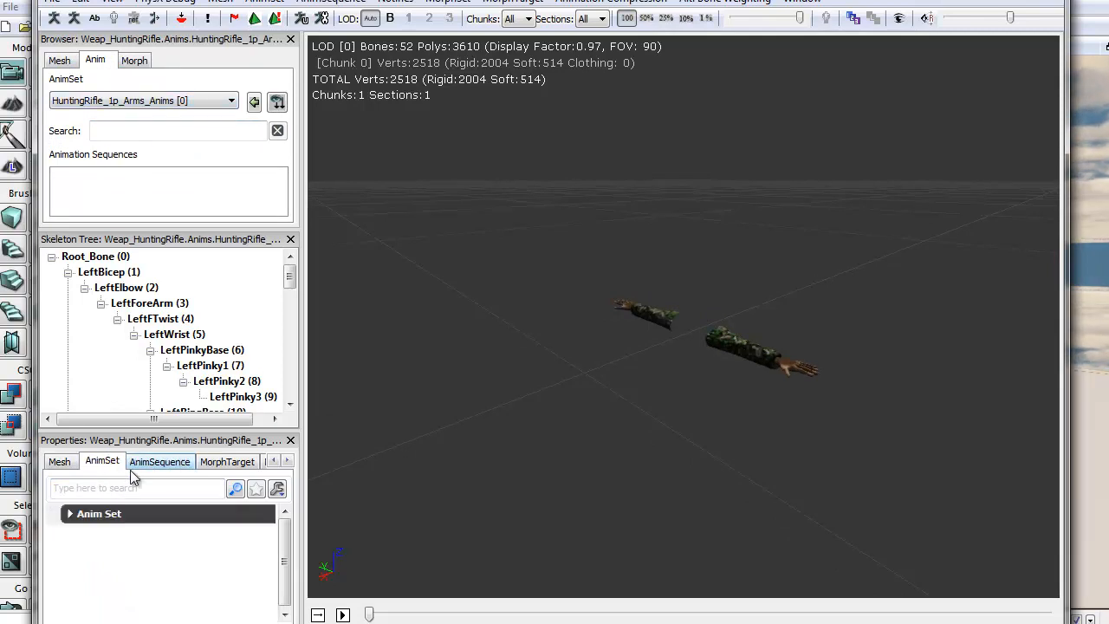
{"action": "left_click", "coordinate": [108, 516]}
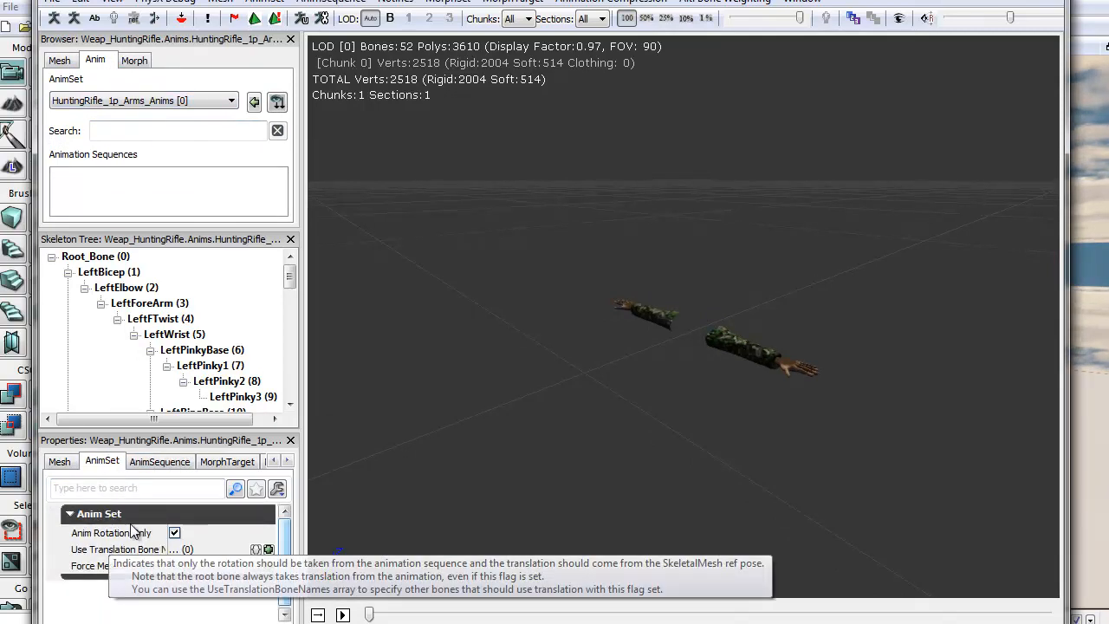
{"action": "left_click", "coordinate": [174, 533]}
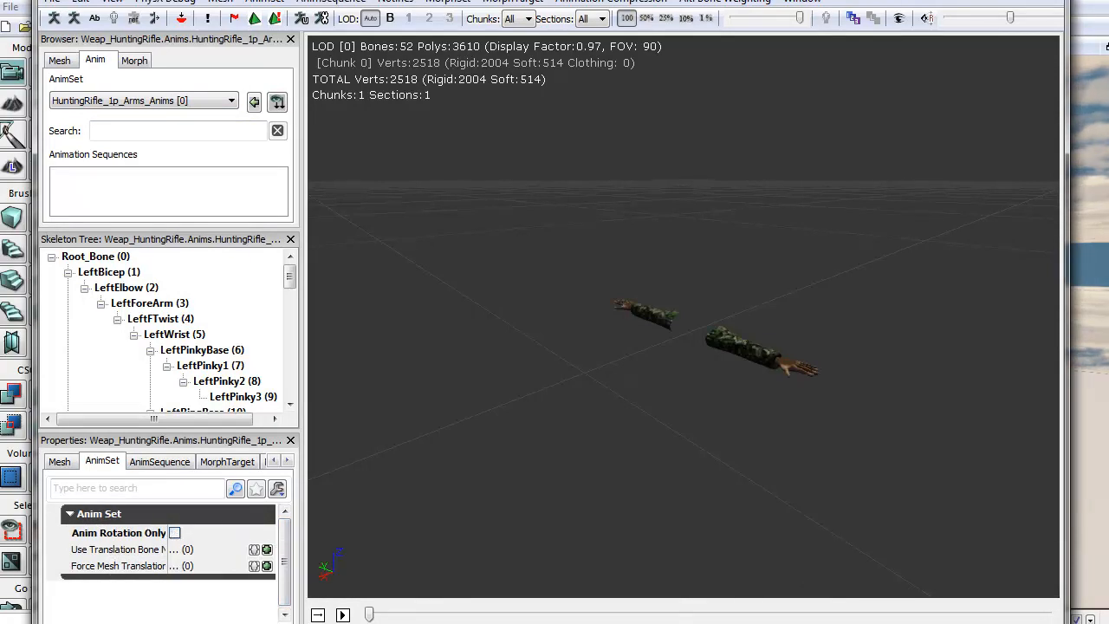
Import the FBX animation 1p_Idle.FBX from the HuntingRifleFBX_Anims_1p folder into the AnimSet
{"action": "left_click", "coordinate": [54, 3]}
{"action": "left_click", "coordinate": [73, 80]}
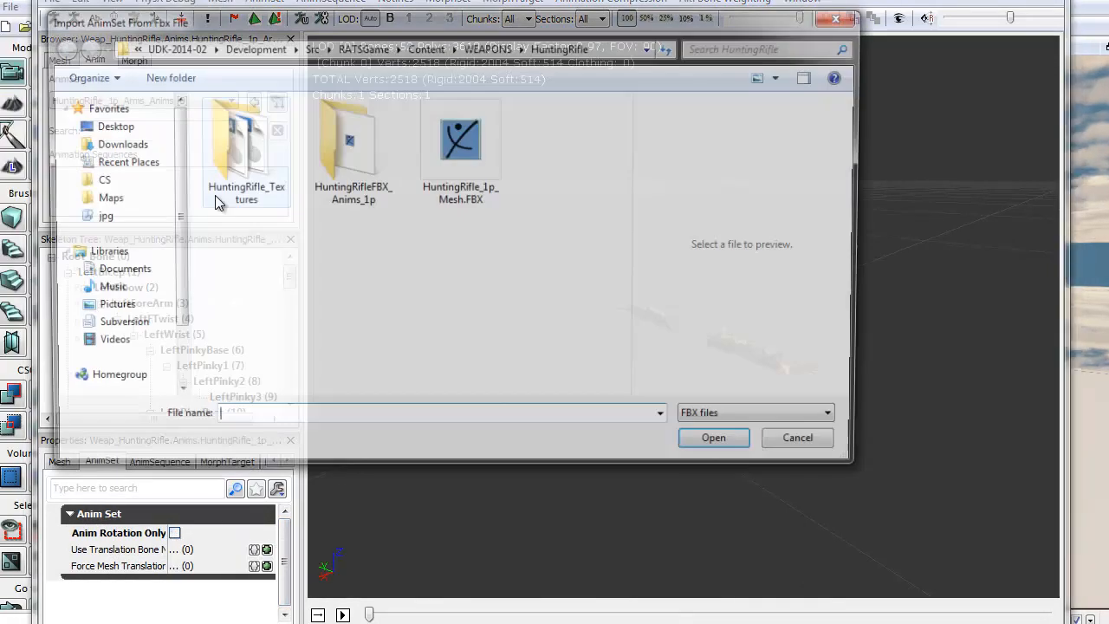
{"action": "double_click", "coordinate": [348, 161]}
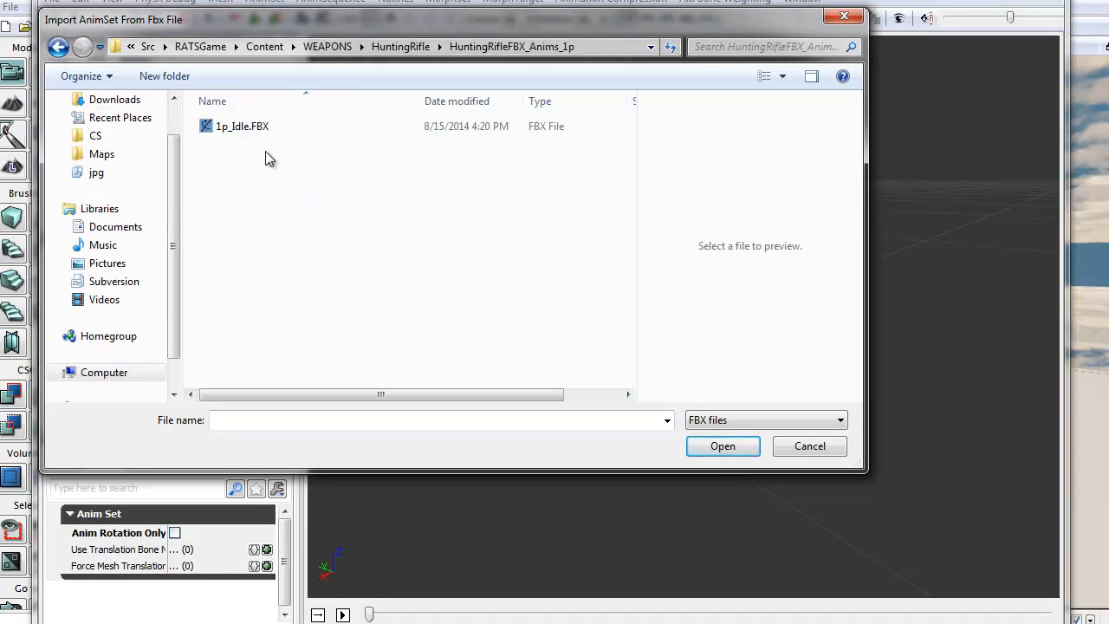
{"action": "double_click", "coordinate": [232, 119]}
Open the Socket Manager for the arms mesh and select WeaponSocket
{"action": "left_click_drag", "start_coordinate": [612, 341], "coordinate": [889, 96]}
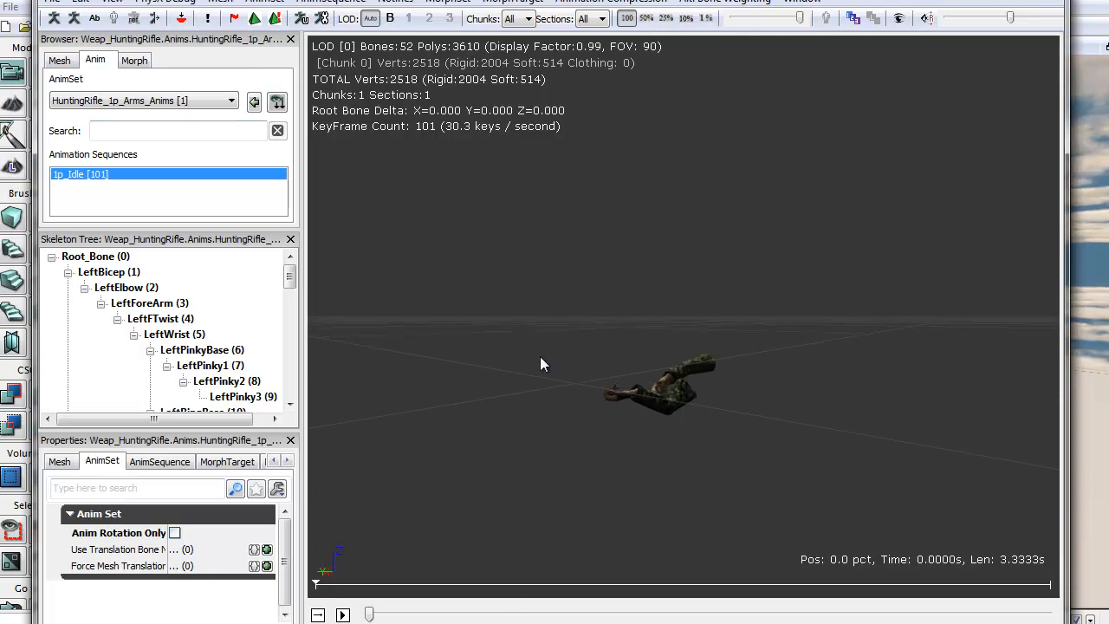
{"action": "scroll", "coordinate": [559, 333], "scroll_direction": "up", "scroll_amount": 5}
{"action": "scroll", "coordinate": [559, 334], "scroll_direction": "down", "scroll_amount": 2}
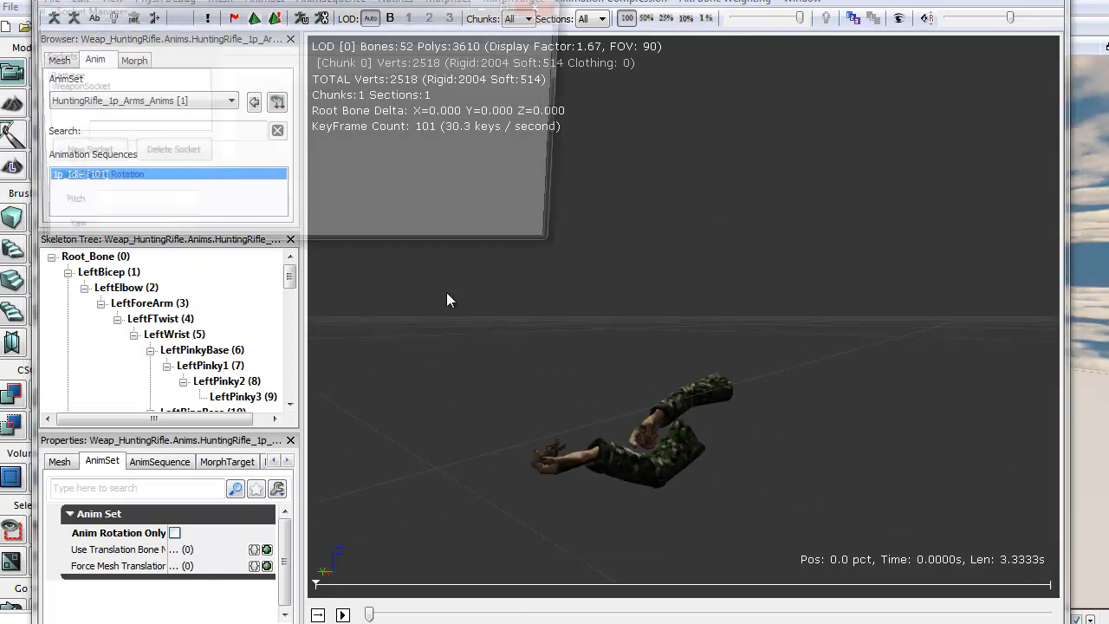
{"action": "left_click", "coordinate": [69, 86]}
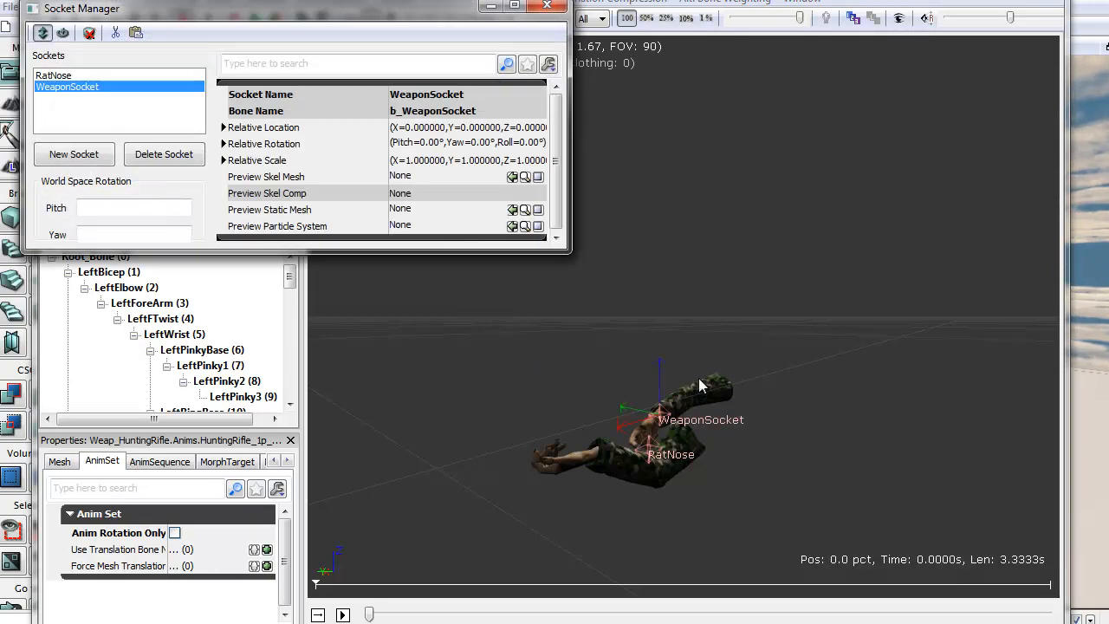
Show the contents of the Weap_HuntingRifle package's Mesh group in the Content Browser
{"action": "key", "text": "alt+Tab"}
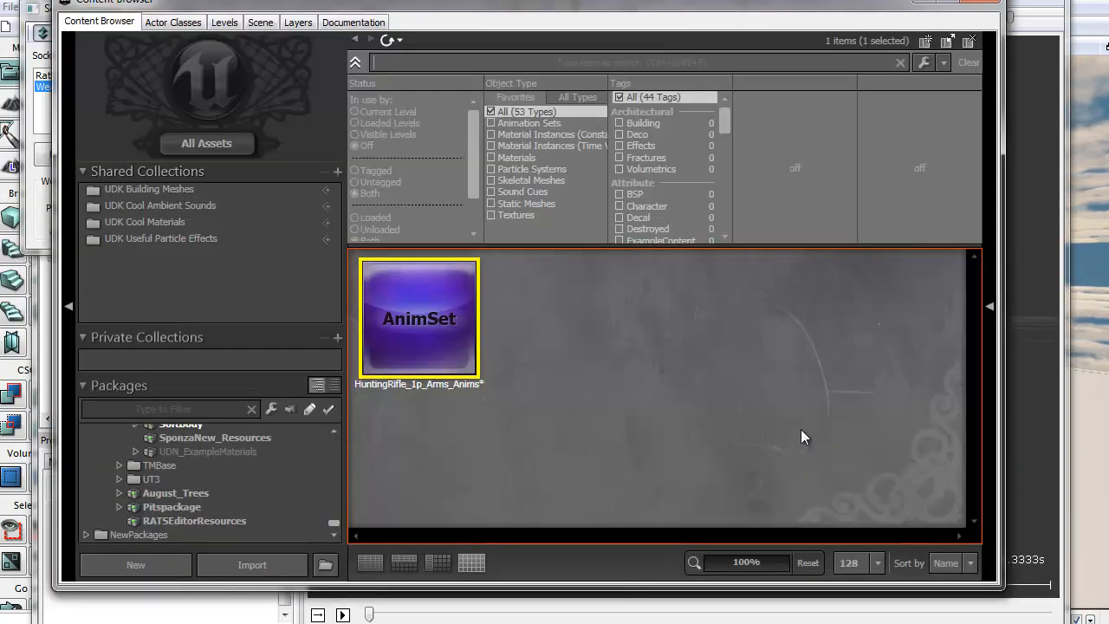
{"action": "left_click", "coordinate": [234, 492]}
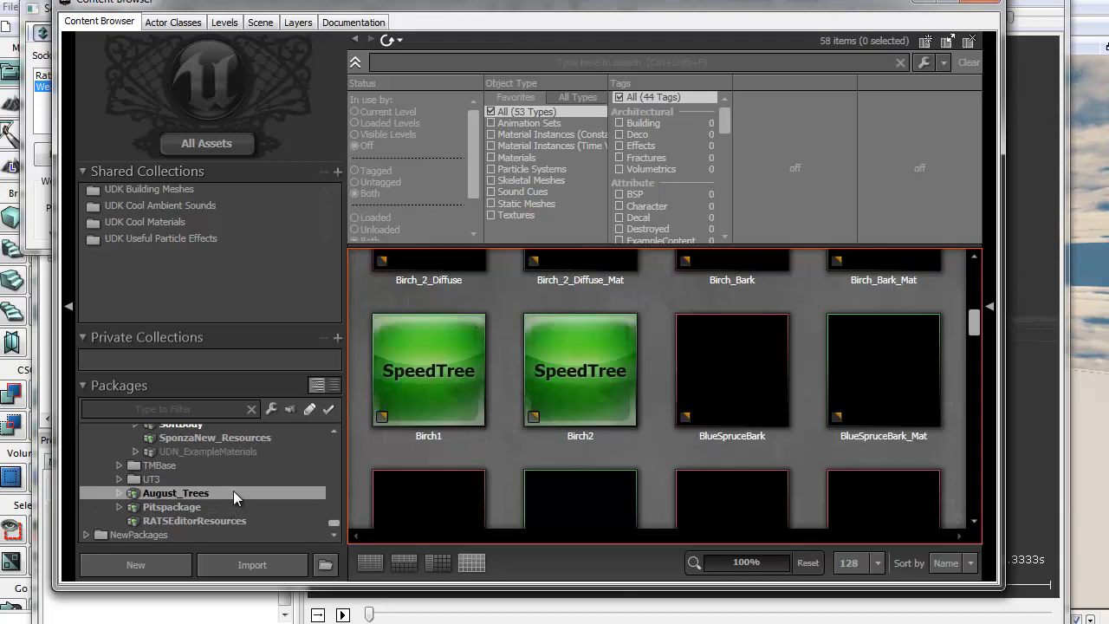
{"action": "scroll", "coordinate": [226, 485], "scroll_direction": "up", "scroll_amount": 6}
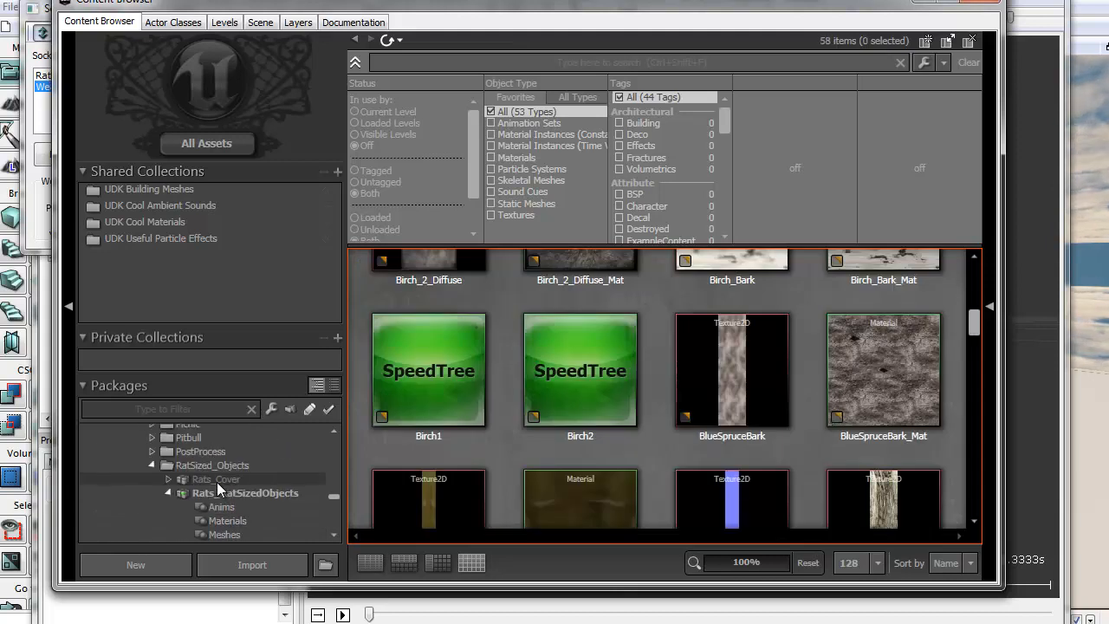
{"action": "scroll", "coordinate": [215, 480], "scroll_direction": "up", "scroll_amount": 4}
{"action": "scroll", "coordinate": [216, 479], "scroll_direction": "down", "scroll_amount": 10}
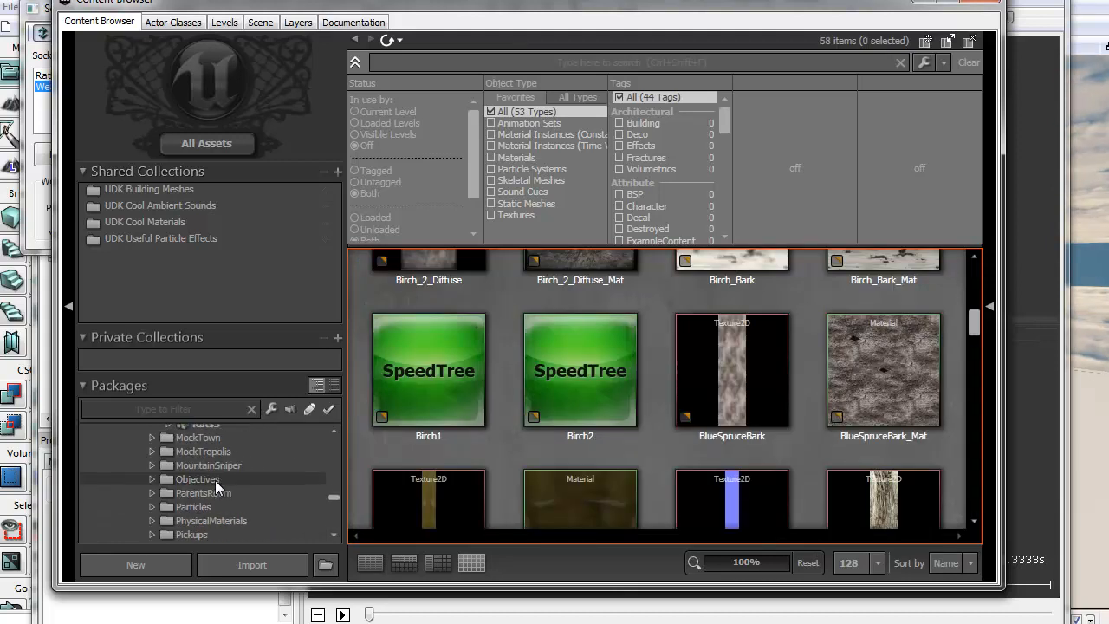
{"action": "scroll", "coordinate": [215, 479], "scroll_direction": "down", "scroll_amount": 2}
{"action": "scroll", "coordinate": [215, 479], "scroll_direction": "up", "scroll_amount": 2}
{"action": "scroll", "coordinate": [215, 479], "scroll_direction": "down", "scroll_amount": 10}
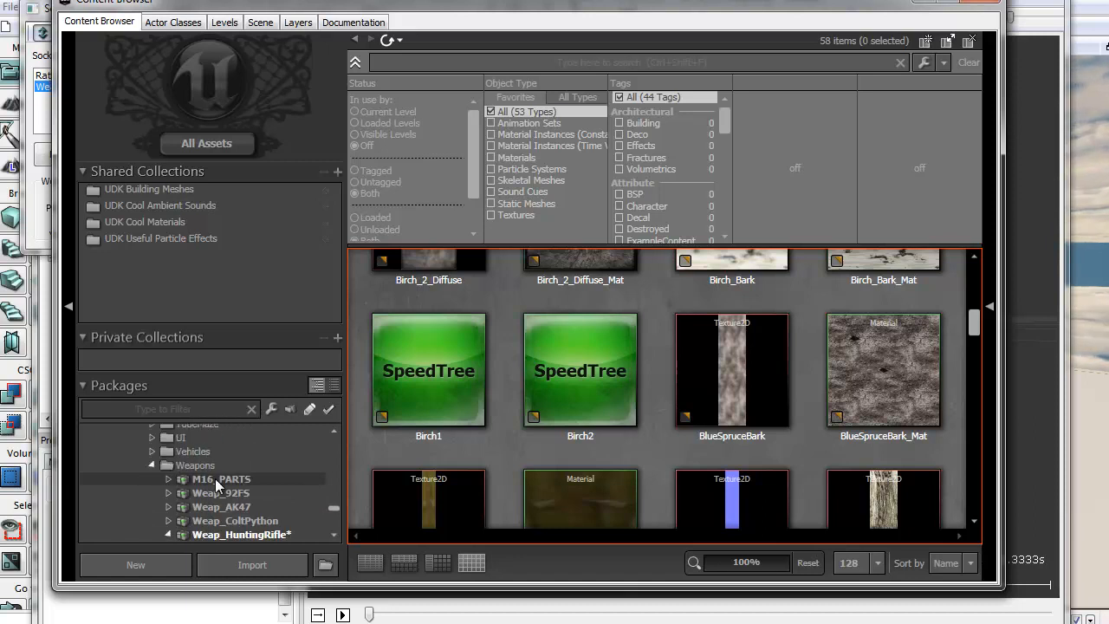
{"action": "scroll", "coordinate": [220, 487], "scroll_direction": "down", "scroll_amount": 1}
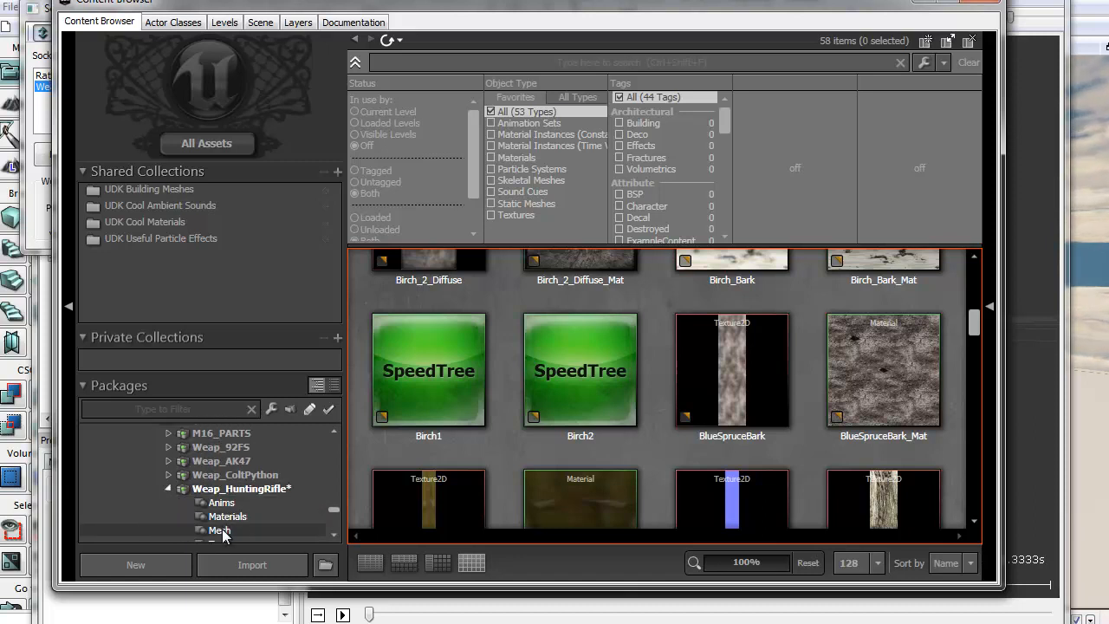
{"action": "left_click", "coordinate": [221, 530]}
Assign HuntingRifle_1p_Mesh as the Preview Skel Mesh of WeaponSocket
{"action": "left_click", "coordinate": [517, 312]}
{"action": "double_click", "coordinate": [563, 386]}
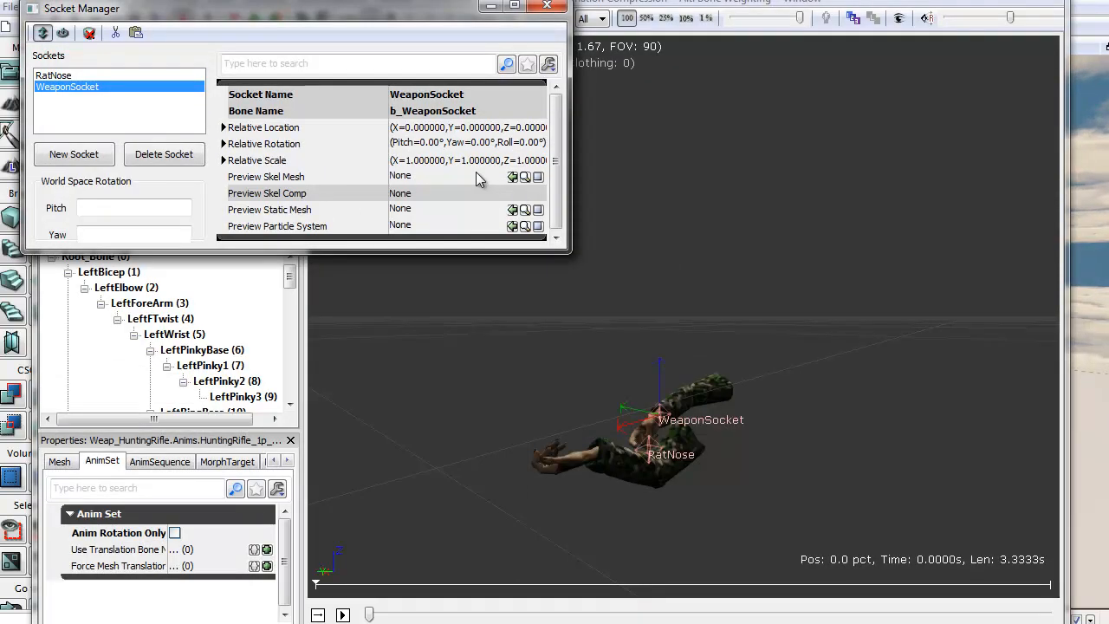
{"action": "left_click", "coordinate": [512, 177]}
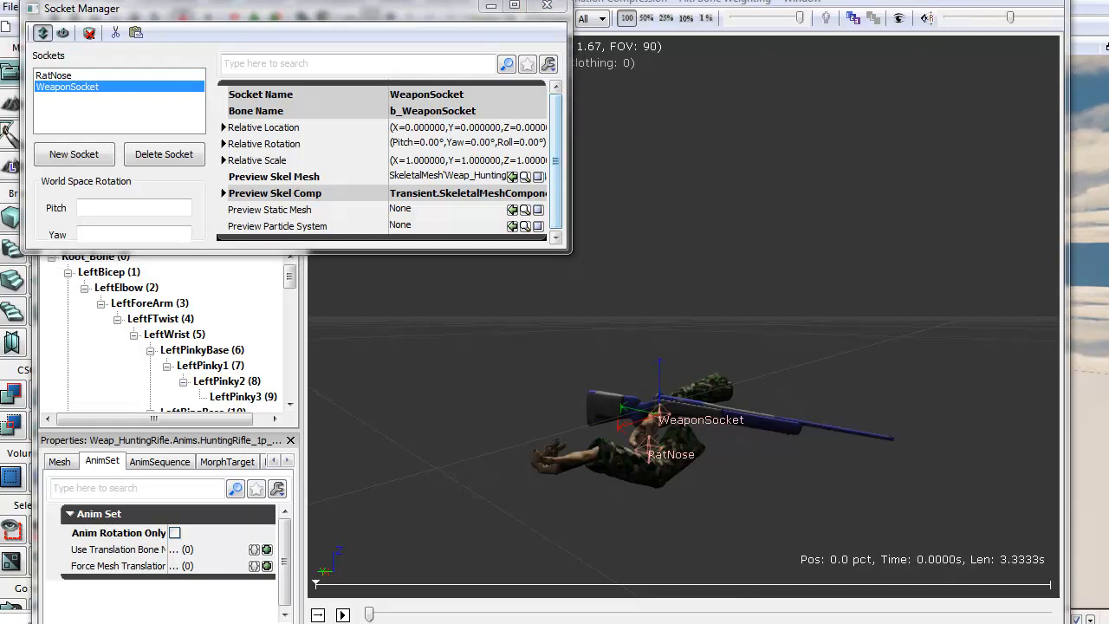
Open HuntingRifle_1p_Mesh from the Weap_HuntingRifle package's Mesh group in the AnimSet Editor
{"action": "left_click_drag", "start_coordinate": [948, 0], "coordinate": [988, 15]}
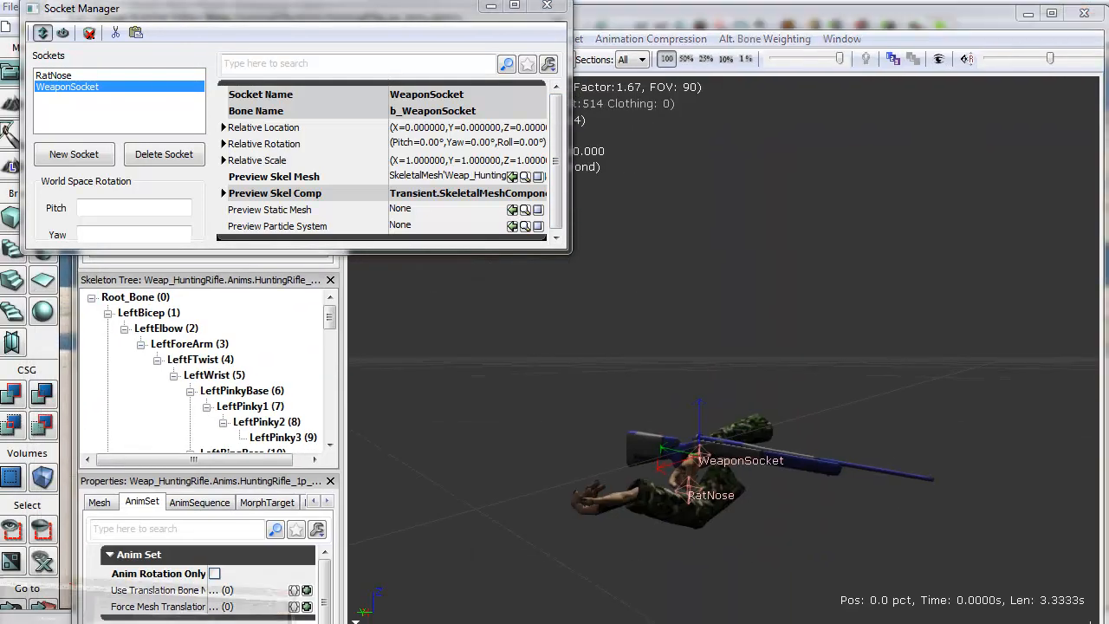
{"action": "key", "text": "alt+Tab"}
{"action": "scroll", "coordinate": [254, 510], "scroll_direction": "down", "scroll_amount": 2}
{"action": "scroll", "coordinate": [254, 510], "scroll_direction": "down", "scroll_amount": 7}
{"action": "scroll", "coordinate": [253, 509], "scroll_direction": "down", "scroll_amount": 9}
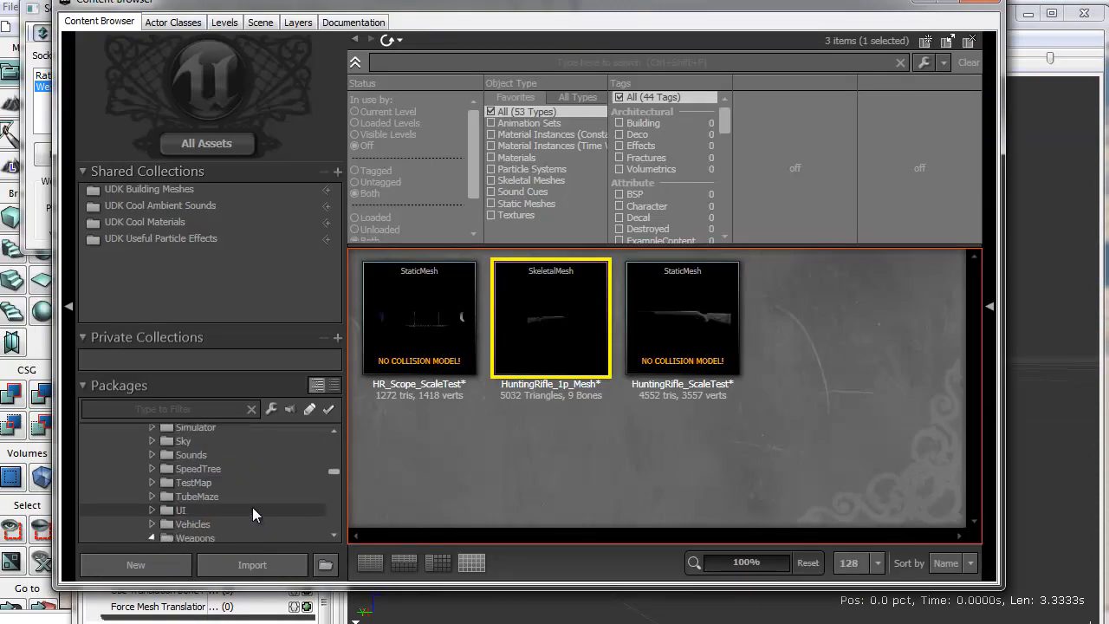
{"action": "scroll", "coordinate": [237, 523], "scroll_direction": "down", "scroll_amount": 1}
{"action": "left_click", "coordinate": [232, 522]}
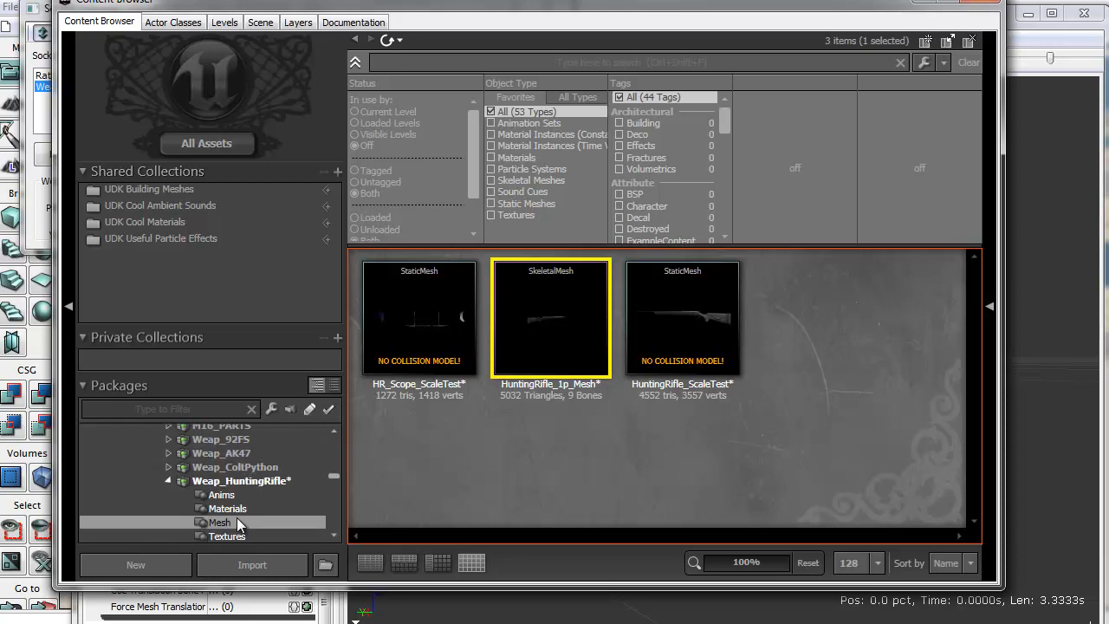
{"action": "double_click", "coordinate": [547, 320]}
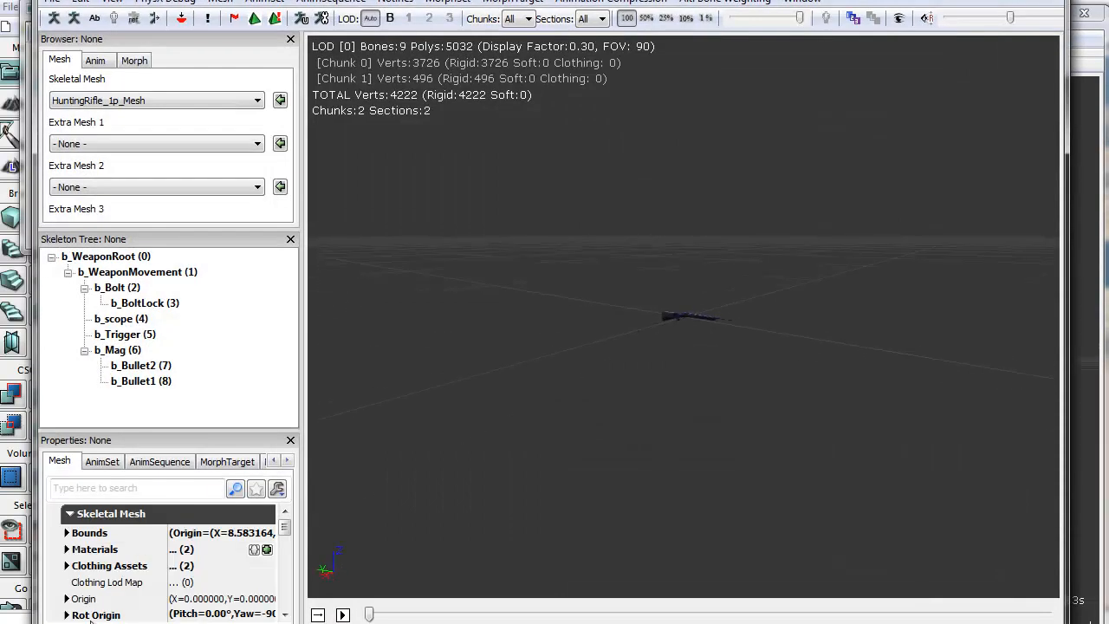
Reset the rifle mesh's Rot Origin to its default
{"action": "left_click_drag", "start_coordinate": [285, 527], "coordinate": [285, 534]}
{"action": "right_click", "coordinate": [89, 569]}
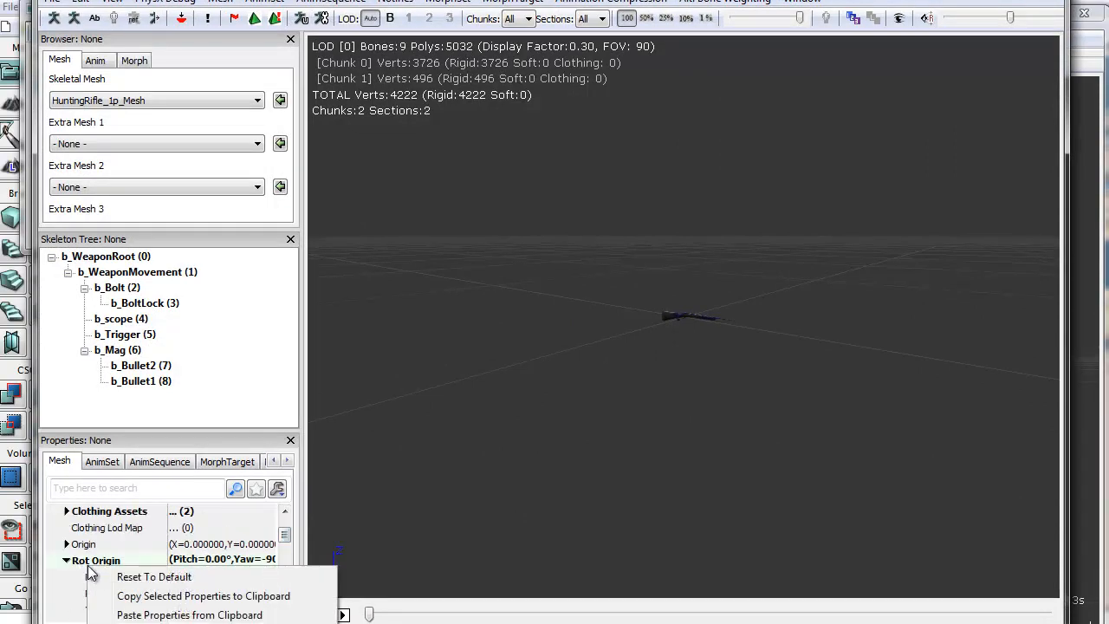
{"action": "left_click", "coordinate": [187, 578]}
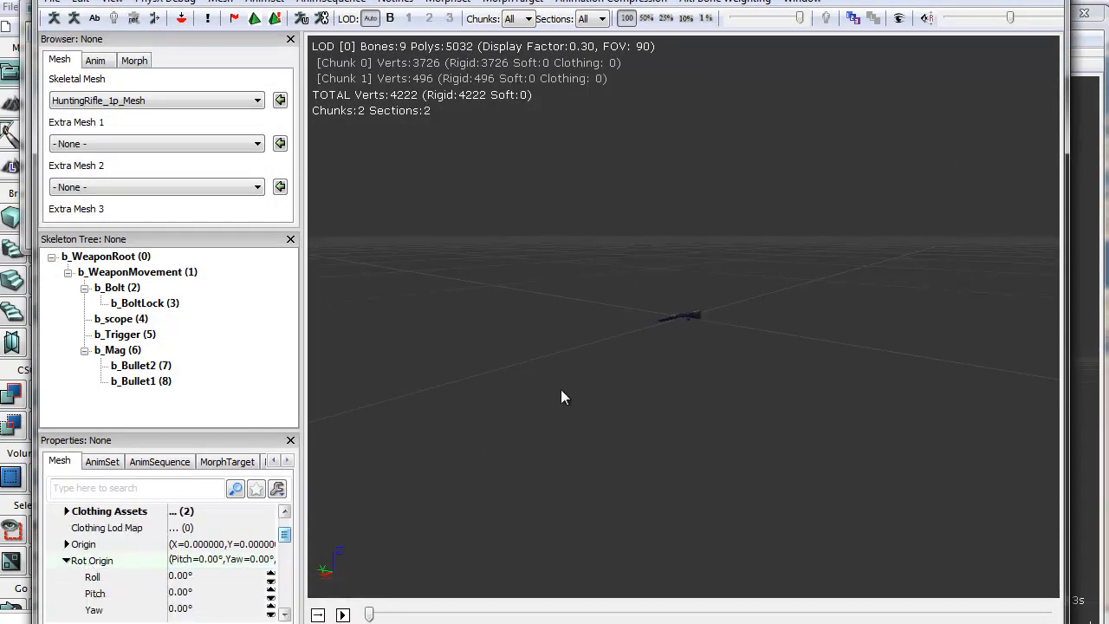
Examine up close how the rifle sits relative to the hands at WeaponSocket
{"action": "left_click_drag", "start_coordinate": [589, 360], "coordinate": [564, 405]}
{"action": "left_click_drag", "start_coordinate": [382, 544], "coordinate": [308, 566]}
{"action": "left_click_drag", "start_coordinate": [554, 450], "coordinate": [646, 264]}
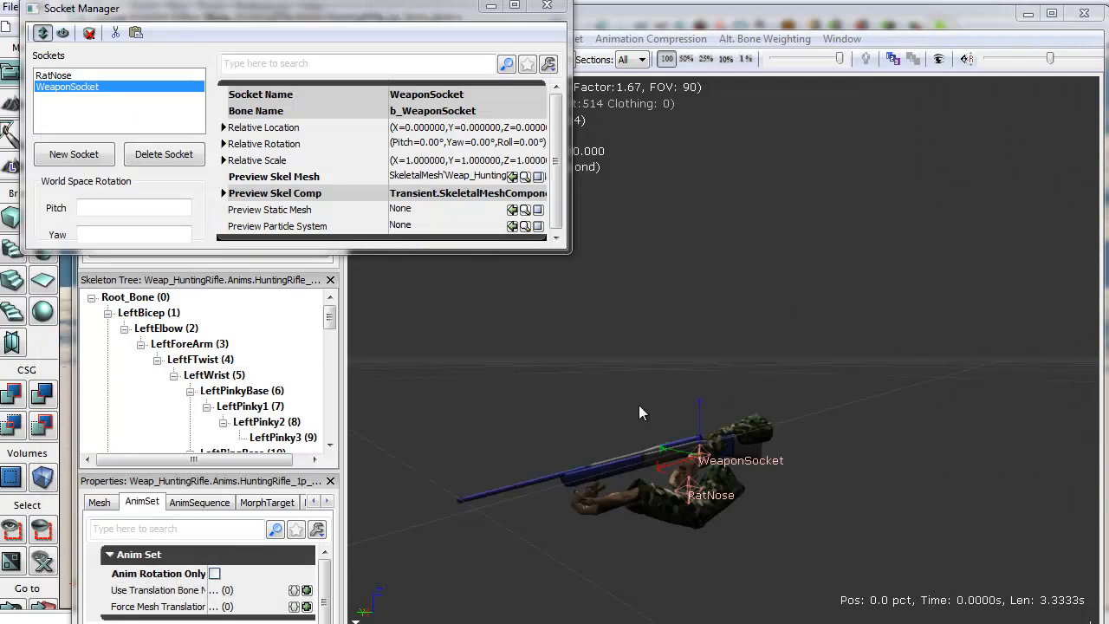
{"action": "left_click_drag", "start_coordinate": [639, 404], "coordinate": [465, 517]}
{"action": "left_click_drag", "start_coordinate": [563, 452], "coordinate": [346, 177]}
Check the Relative Location and Relative Rotation values of WeaponSocket against the rifle's placement
{"action": "double_click", "coordinate": [319, 128]}
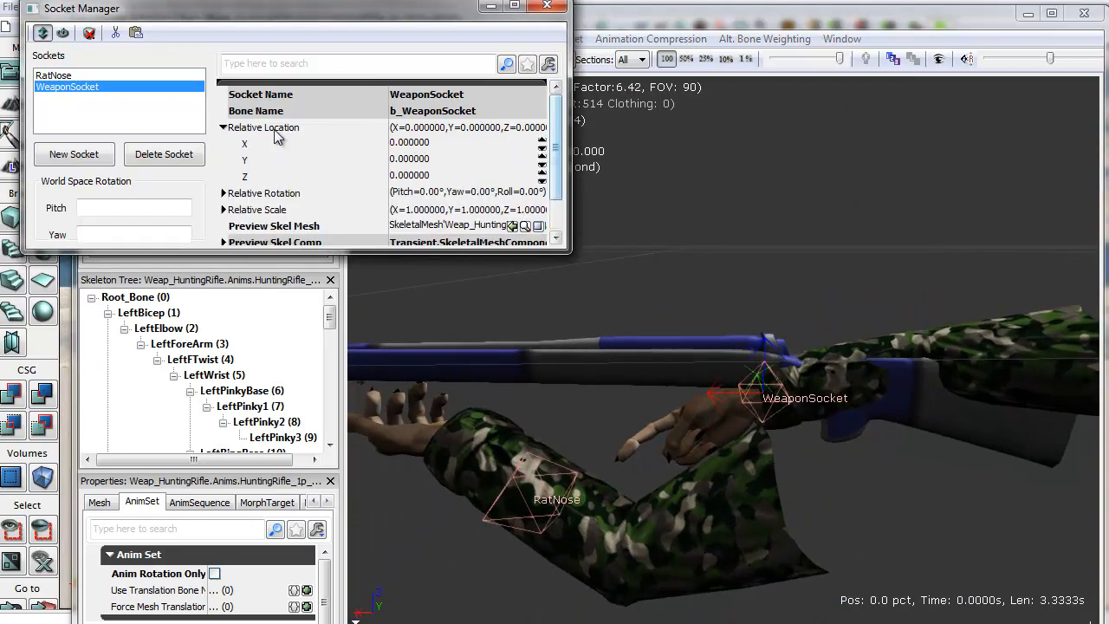
{"action": "double_click", "coordinate": [273, 195]}
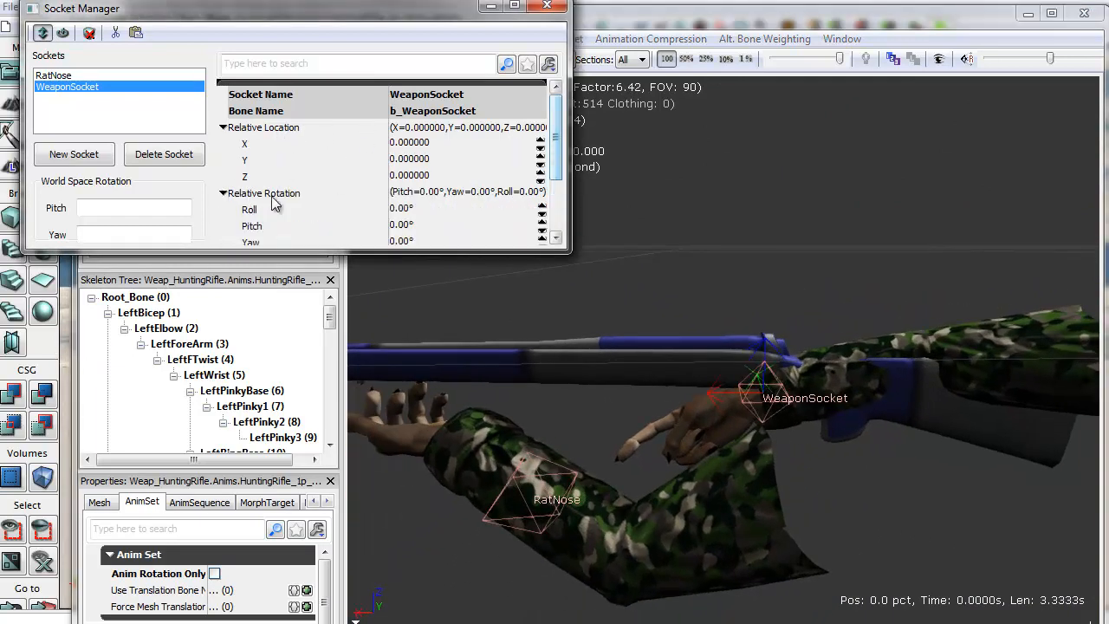
{"action": "double_click", "coordinate": [260, 127]}
{"action": "double_click", "coordinate": [264, 144]}
{"action": "left_click_drag", "start_coordinate": [710, 529], "coordinate": [754, 286]}
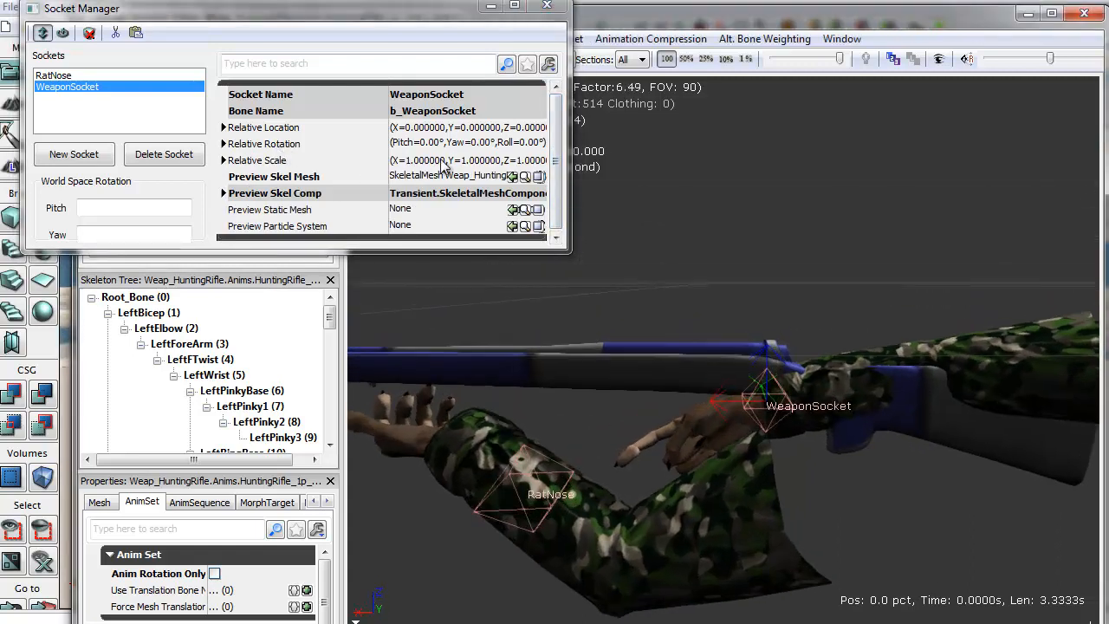
Close the arms editor, reopen HuntingRifle_1p_Mesh, and inspect the trigger and grip area relative to the mesh origin
{"action": "left_click", "coordinate": [1084, 15]}
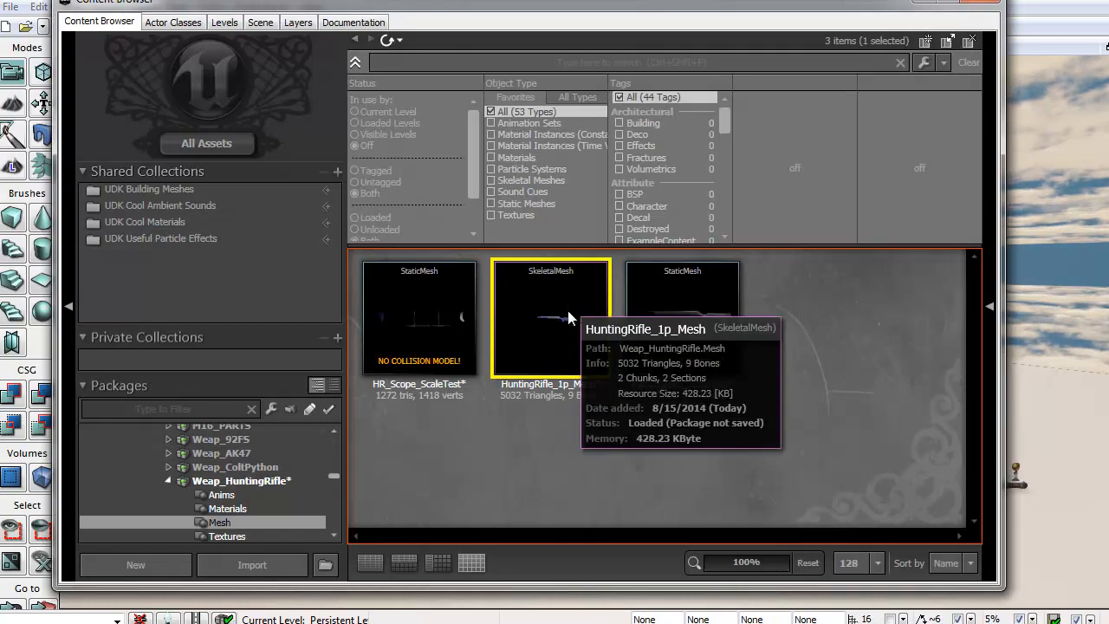
{"action": "double_click", "coordinate": [568, 325]}
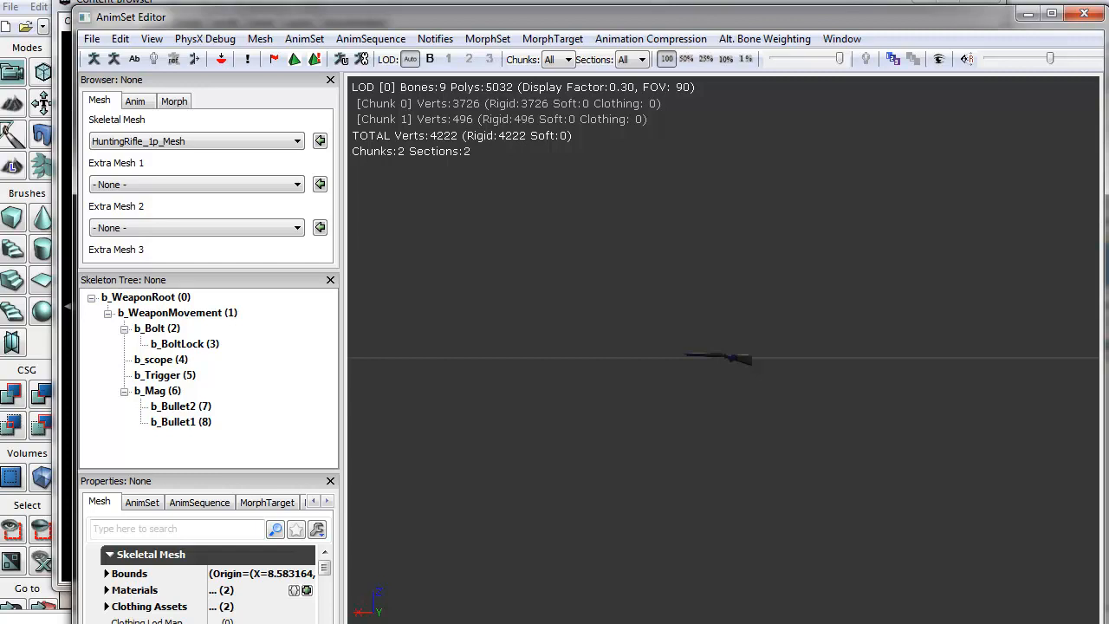
{"action": "scroll", "coordinate": [173, 589], "scroll_direction": "down", "scroll_amount": 1}
{"action": "left_click_drag", "start_coordinate": [602, 483], "coordinate": [679, 225]}
{"action": "right_click_drag", "start_coordinate": [679, 226], "coordinate": [739, 396]}
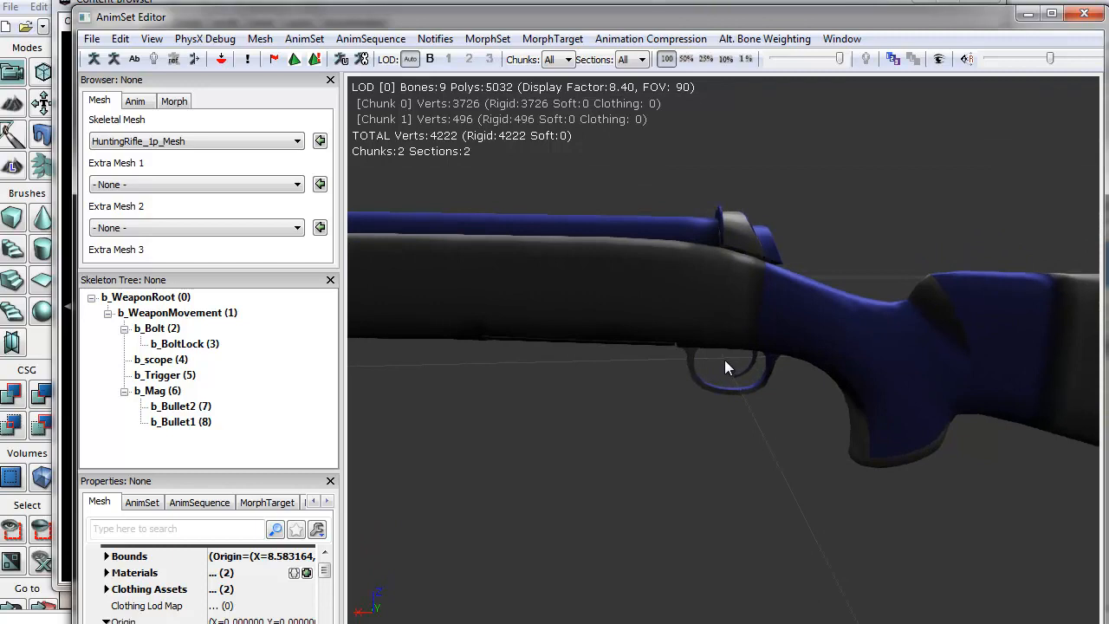
{"action": "mouse_move", "coordinate": [736, 404]}
{"action": "left_mouse_down"}
{"action": "mouse_move", "coordinate": [703, 309]}
{"action": "mouse_move", "coordinate": [524, 390]}
{"action": "mouse_move", "coordinate": [595, 418]}
{"action": "mouse_move", "coordinate": [730, 411]}
{"action": "left_mouse_up"}
{"action": "mouse_move", "coordinate": [720, 358]}
{"action": "left_mouse_down"}
{"action": "mouse_move", "coordinate": [737, 365]}
{"action": "mouse_move", "coordinate": [716, 359]}
{"action": "left_mouse_up"}
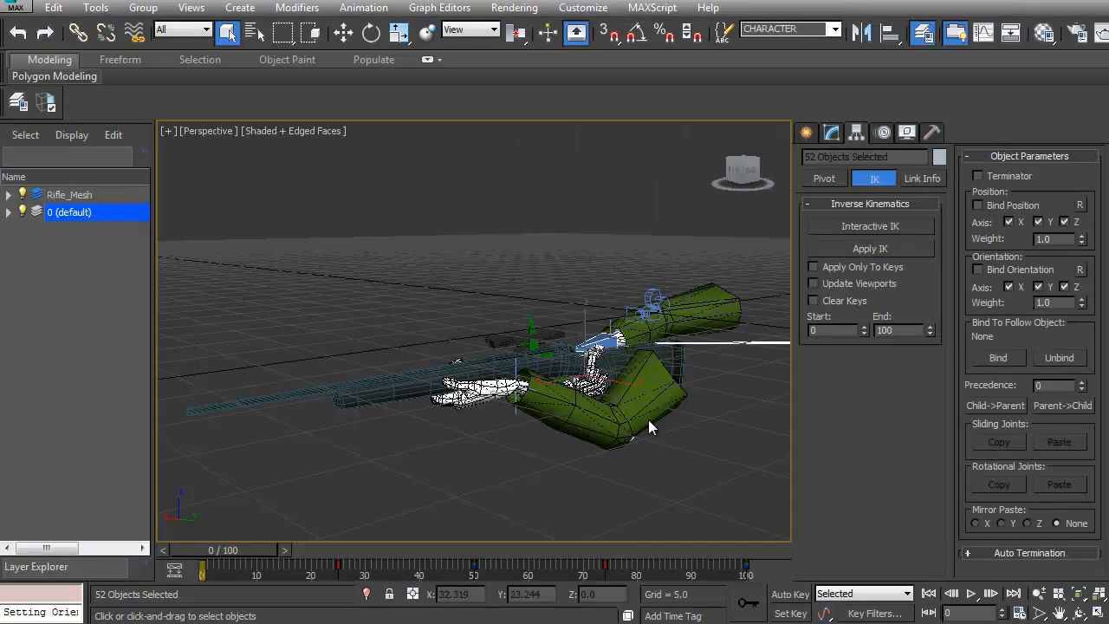
Switch to 3ds Max and try to place the b_WeaponSocket bone at position 0, 0, 0
{"action": "left_click_drag", "start_coordinate": [648, 420], "coordinate": [585, 438]}
{"action": "middle_click_drag", "start_coordinate": [585, 436], "coordinate": [559, 433], "text": "alt"}
{"action": "left_click", "coordinate": [628, 337]}
{"action": "key", "text": "w"}
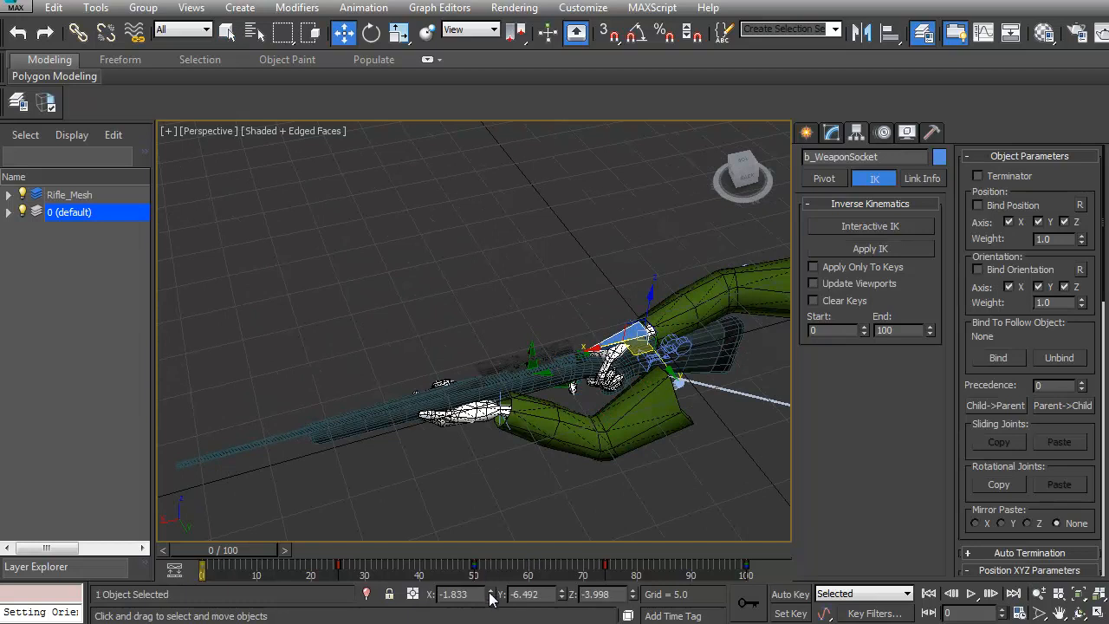
{"action": "right_click", "coordinate": [490, 597]}
{"action": "right_click", "coordinate": [559, 594]}
{"action": "right_click", "coordinate": [633, 595]}
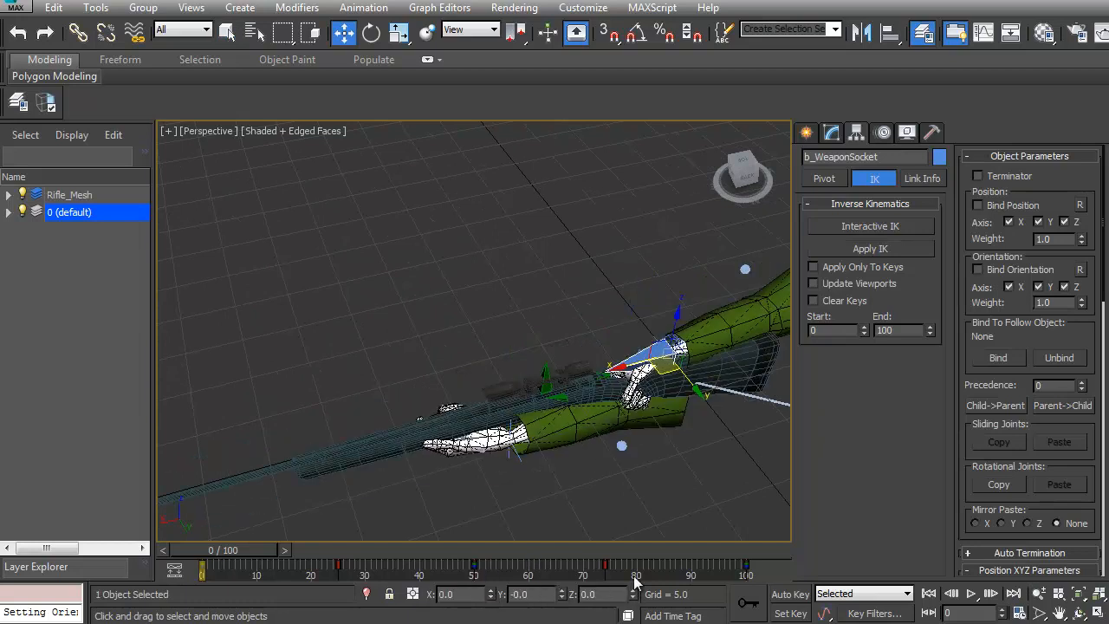
Undo the position changes made to the b_WeaponSocket bone
{"action": "middle_click_drag", "start_coordinate": [656, 454], "coordinate": [619, 446], "text": "alt"}
{"action": "key", "text": "ctrl+z"}
{"action": "key", "text": "ctrl+z"}
{"action": "key", "text": "ctrl+z"}
{"action": "key", "text": "ctrl+z"}
Select the rifle's bone hierarchy together with the rifle mesh
{"action": "scroll", "coordinate": [585, 384], "scroll_direction": "up", "scroll_amount": 4}
{"action": "left_click", "coordinate": [440, 358]}
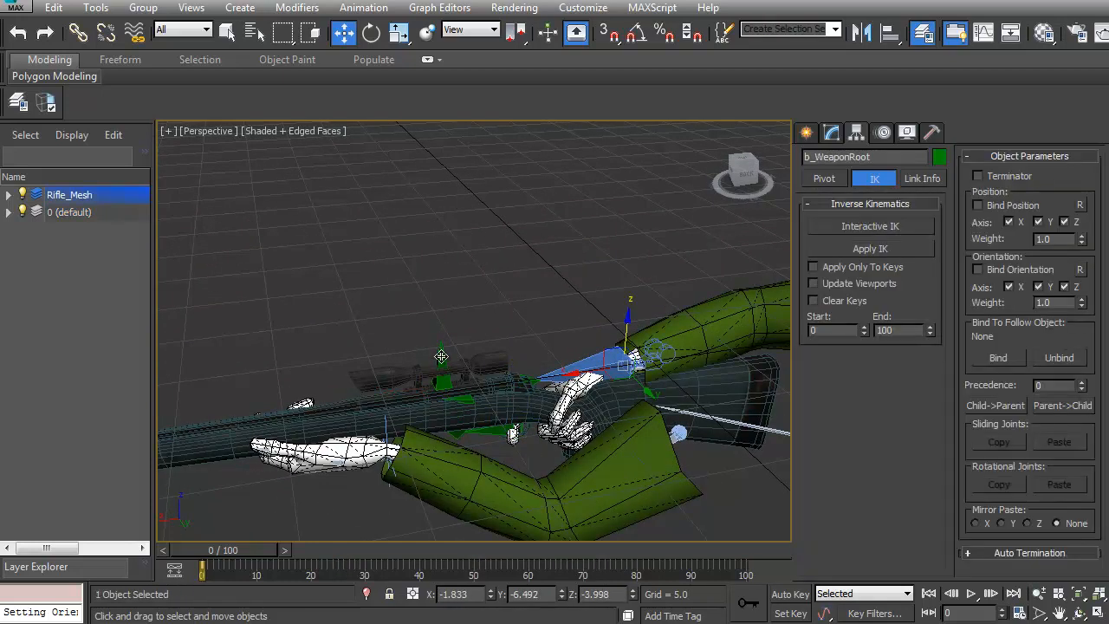
{"action": "double_click", "coordinate": [441, 356]}
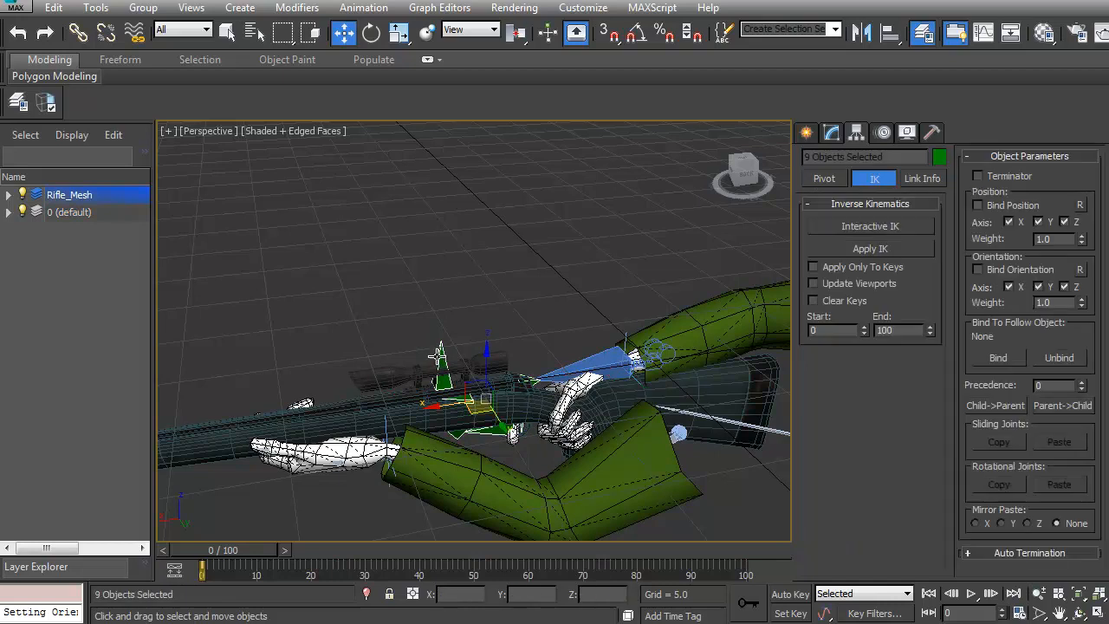
{"action": "left_click", "coordinate": [374, 403], "text": "ctrl"}
{"action": "middle_click_drag", "start_coordinate": [486, 354], "coordinate": [509, 613], "text": "alt"}
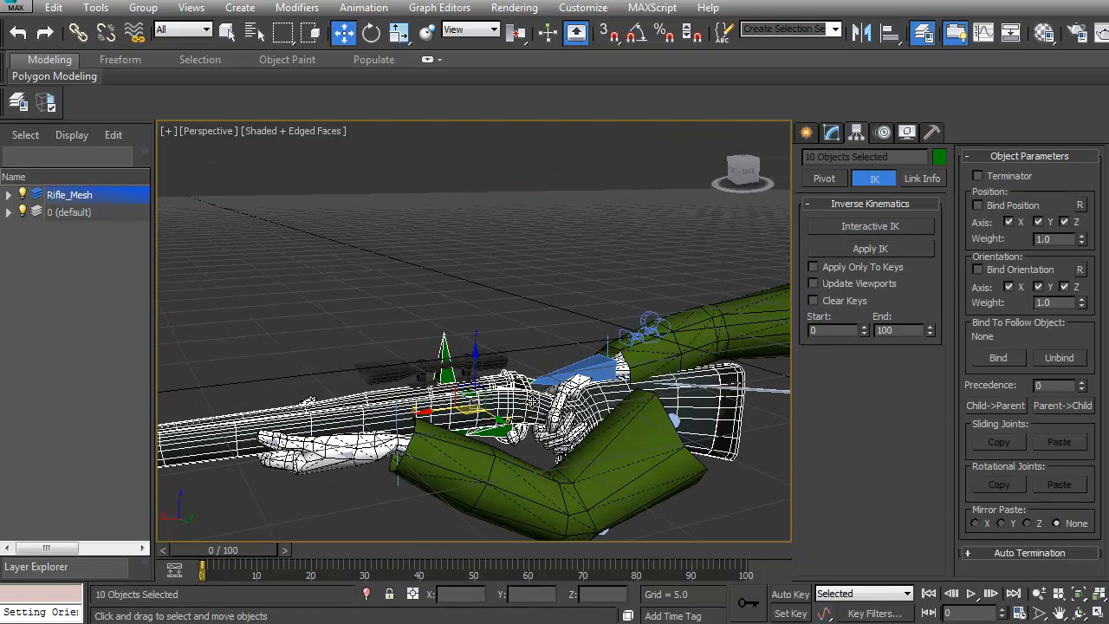
Select the b_WeaponRoot bone and set its X, Y and Z position to 0
{"action": "left_click", "coordinate": [444, 349]}
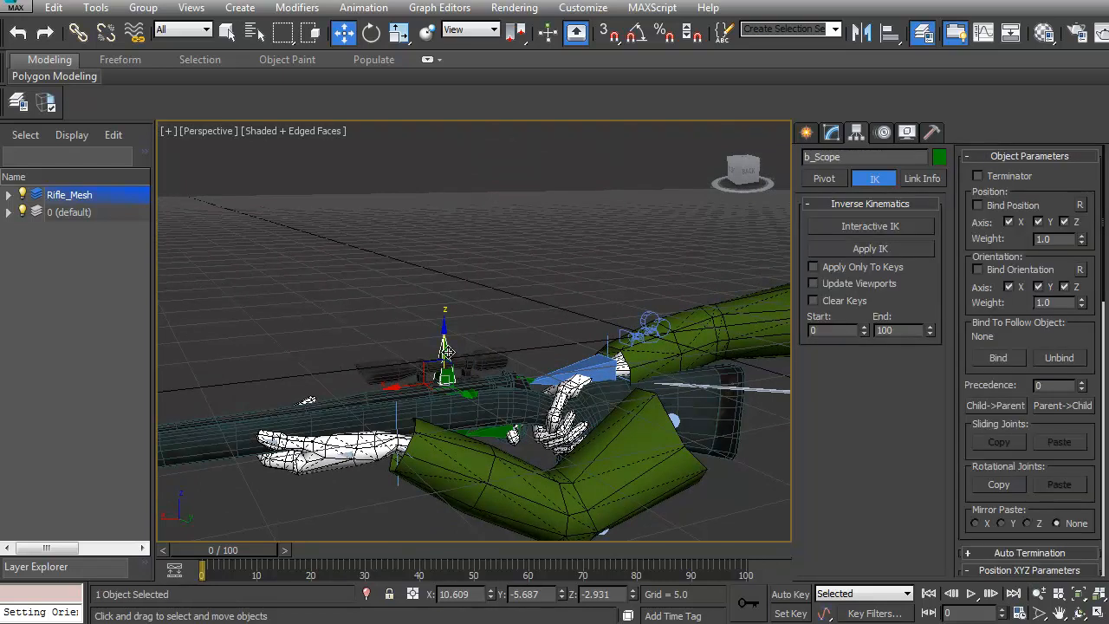
{"action": "key", "text": "Page_Up"}
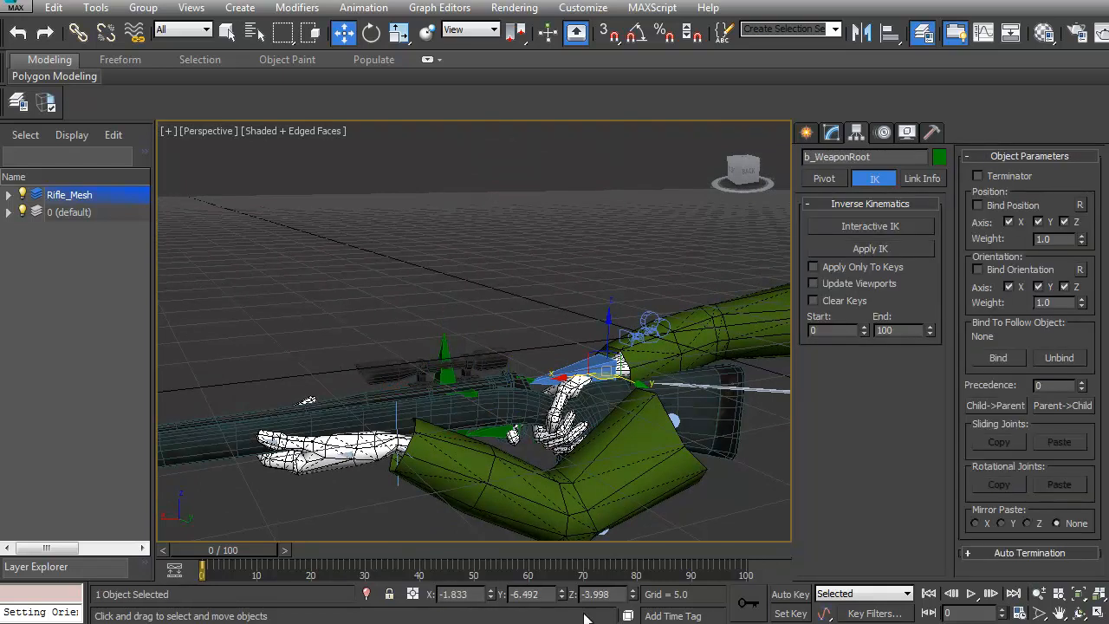
{"action": "right_click", "coordinate": [490, 596]}
{"action": "right_click", "coordinate": [563, 594]}
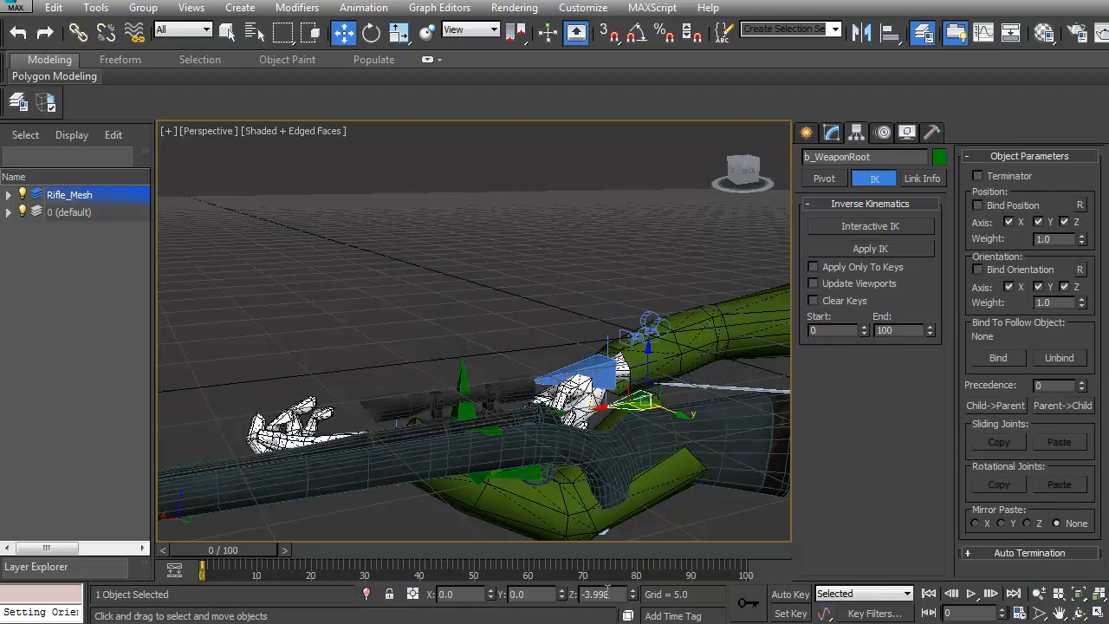
{"action": "right_click", "coordinate": [632, 595]}
Select the rifle mesh with its bones and start an FBX export over the existing HuntingRifle_1p_Mesh.FBX in the HuntingRifle folder
{"action": "middle_click_drag", "start_coordinate": [663, 403], "coordinate": [618, 333], "text": "alt"}
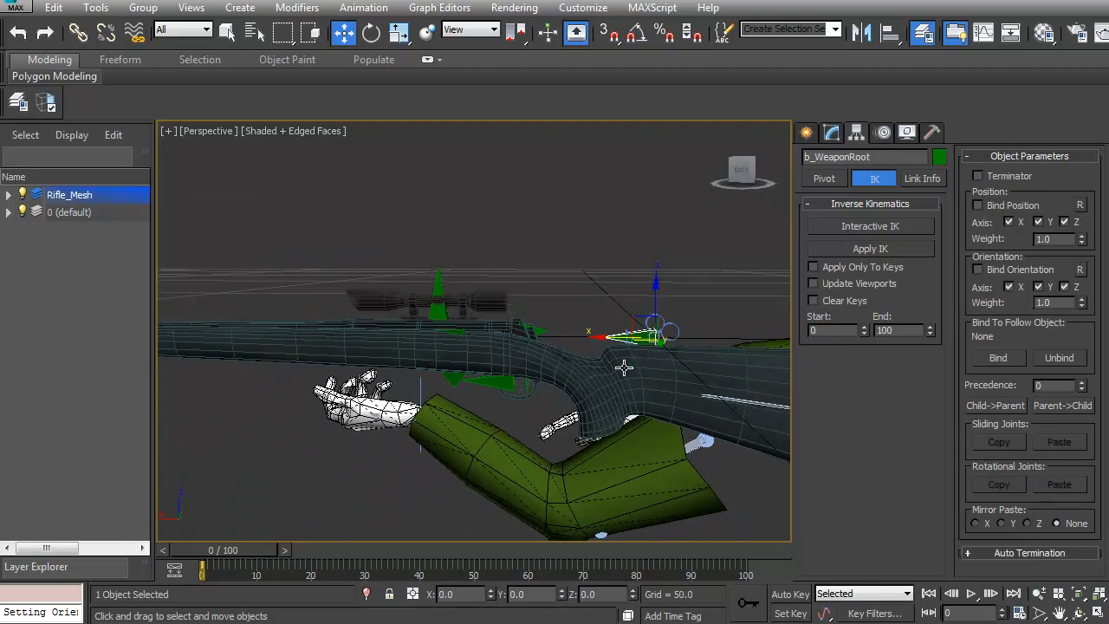
{"action": "double_click", "coordinate": [379, 322]}
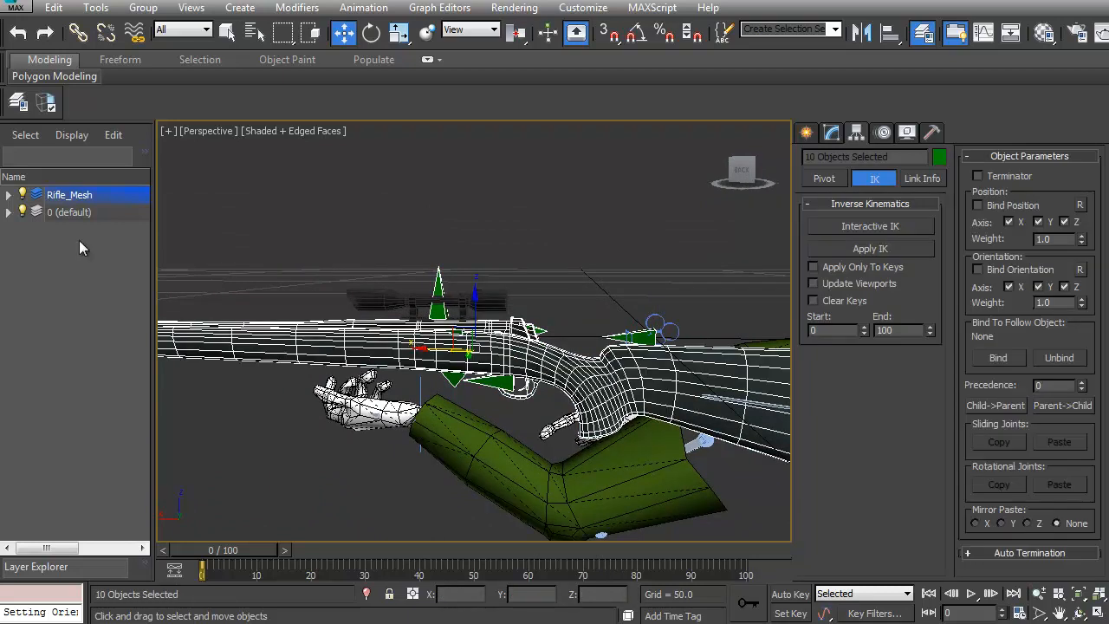
{"action": "left_click", "coordinate": [27, 108]}
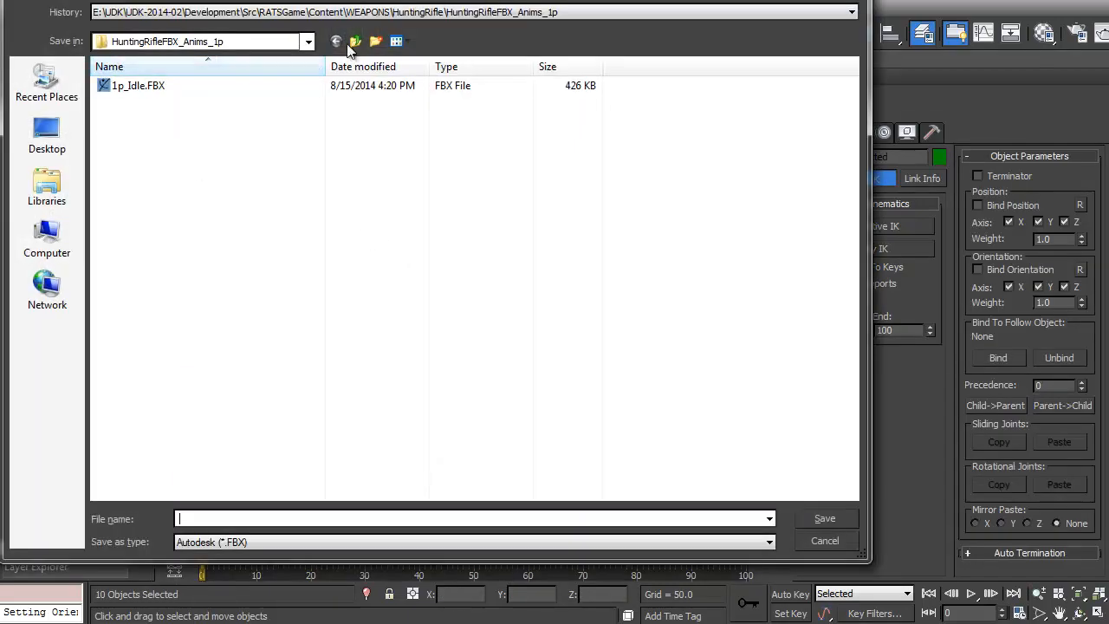
{"action": "left_click", "coordinate": [356, 42]}
{"action": "left_click", "coordinate": [321, 113]}
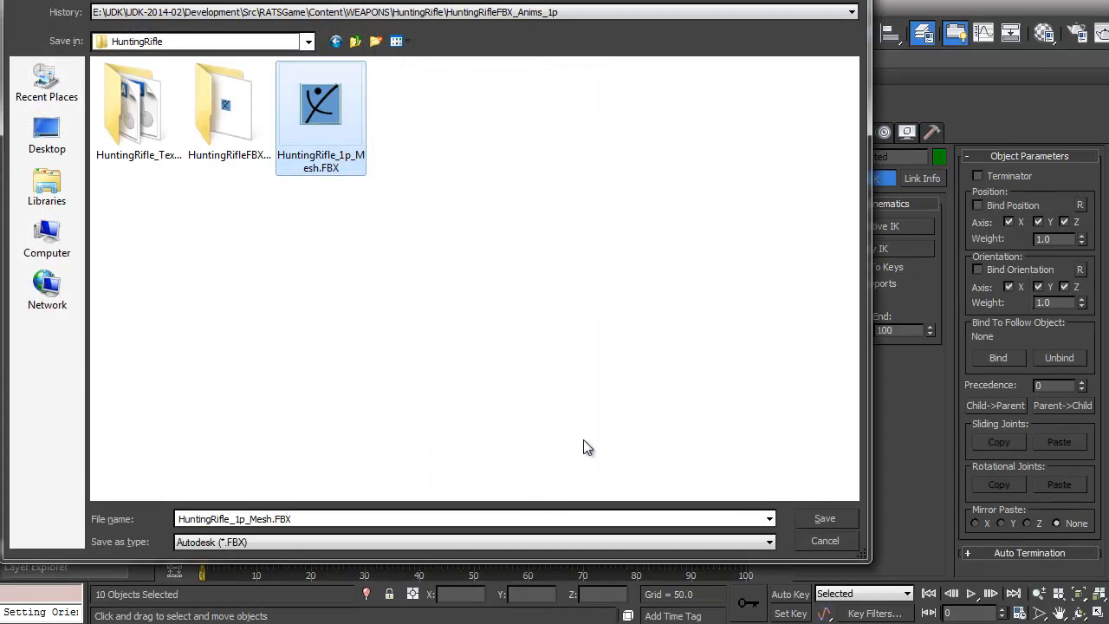
{"action": "left_click", "coordinate": [810, 519]}
{"action": "left_click", "coordinate": [817, 444]}
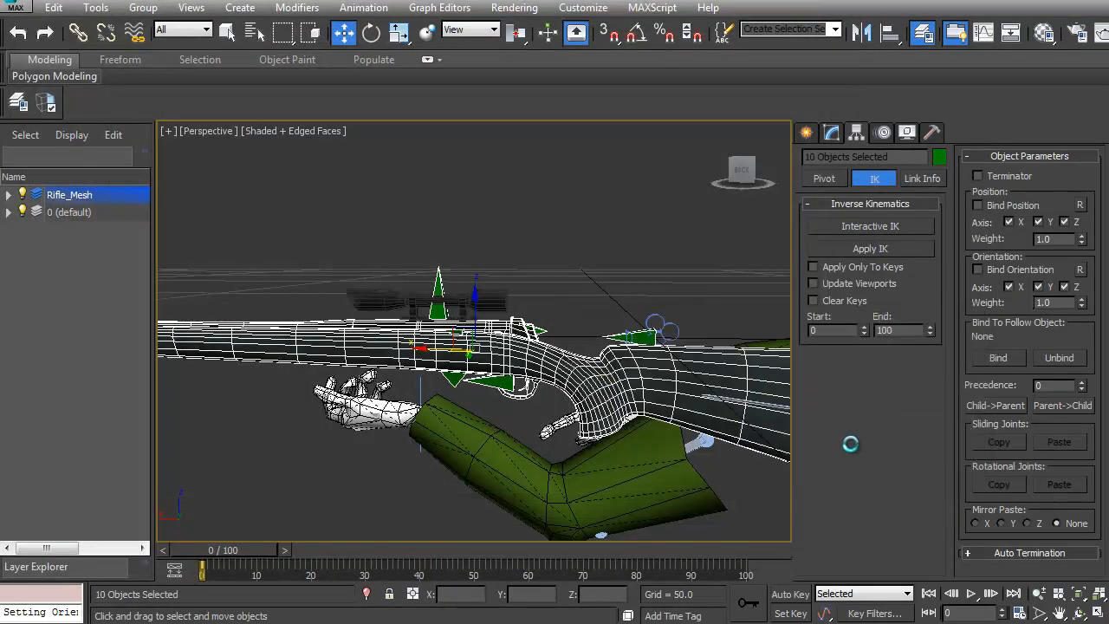
Check the up-axis choices in the FBX export settings, keep Y-up, and complete the rifle export
{"action": "left_click_drag", "start_coordinate": [886, 201], "coordinate": [876, 451]}
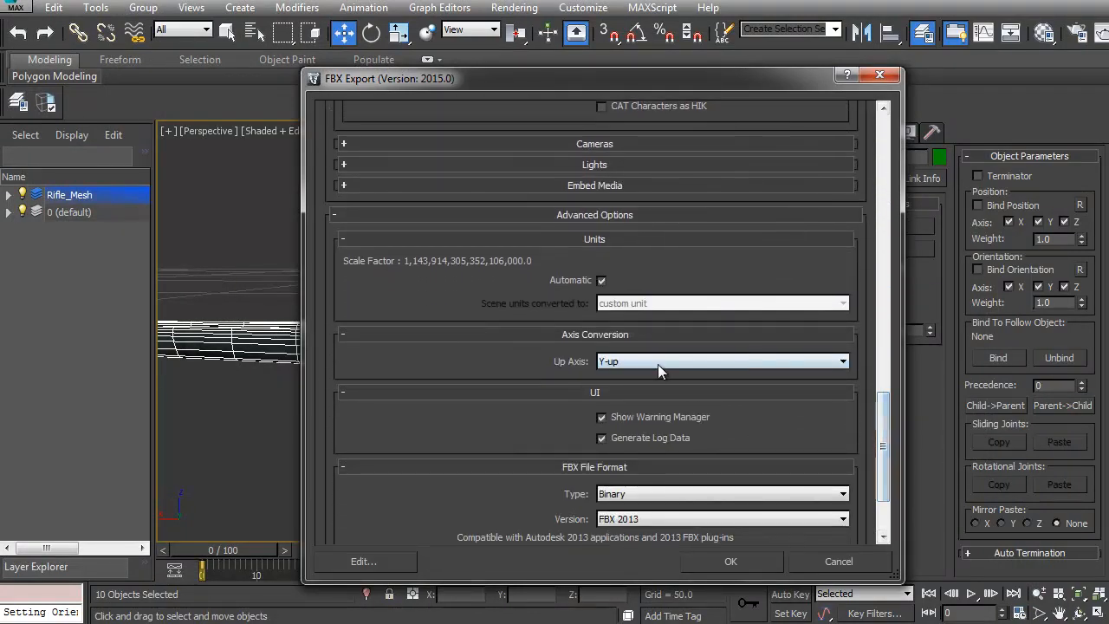
{"action": "left_click", "coordinate": [619, 362]}
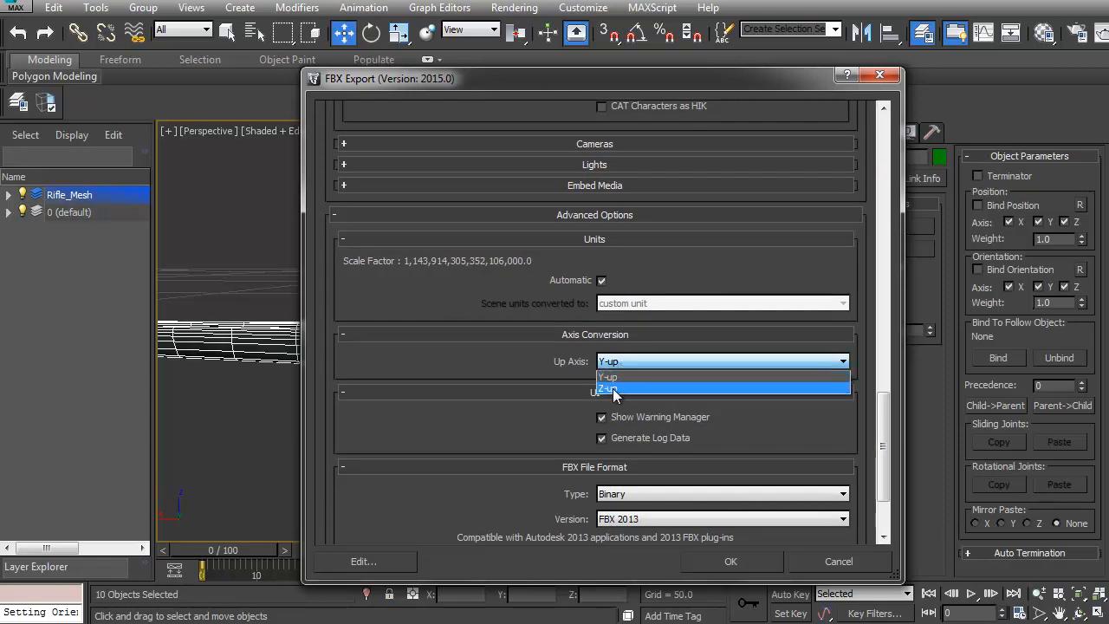
{"action": "left_click", "coordinate": [536, 359]}
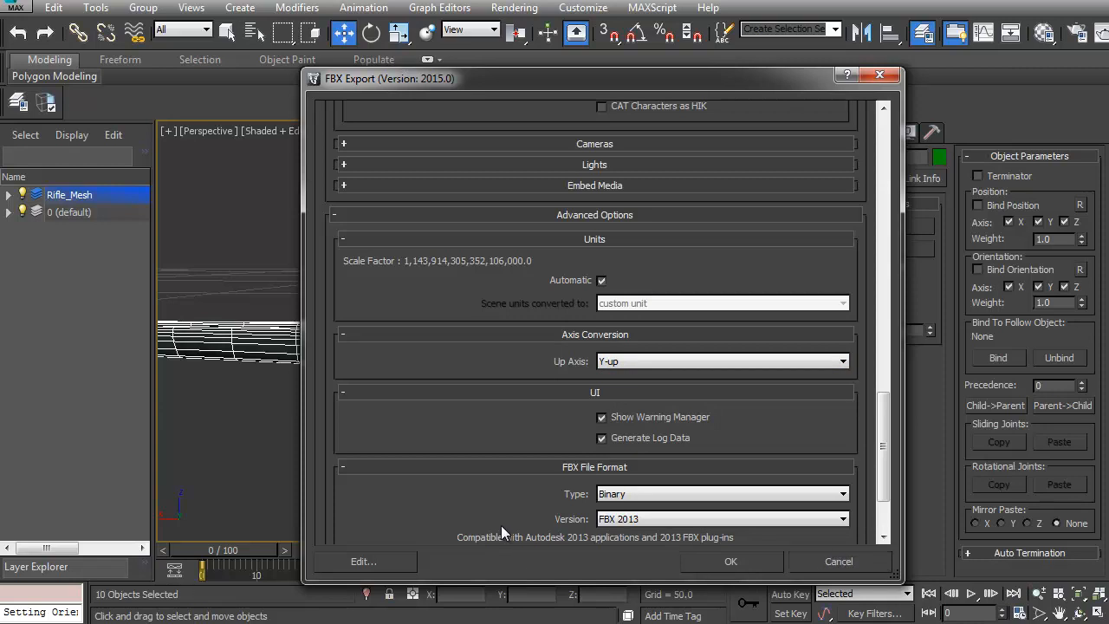
{"action": "left_click", "coordinate": [733, 563]}
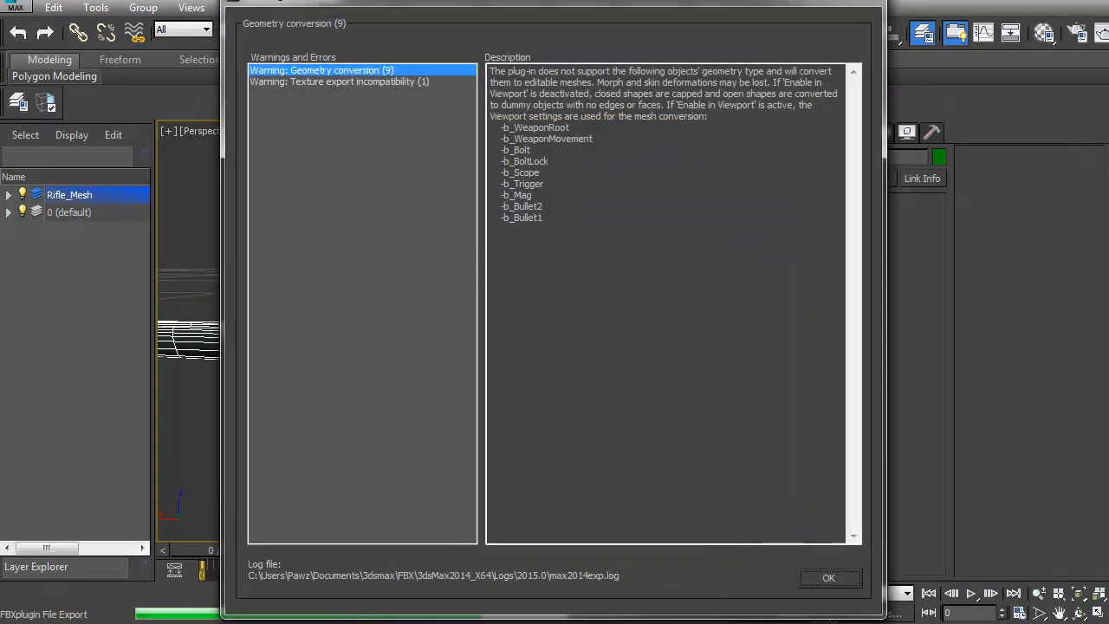
{"action": "left_click", "coordinate": [827, 576]}
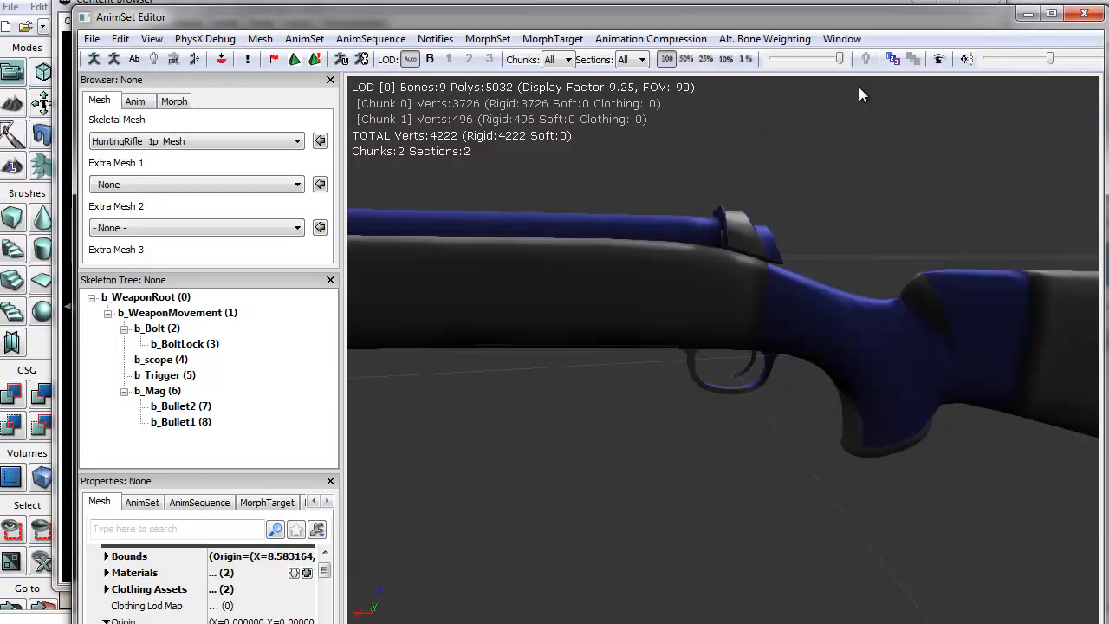
Switch to UDK, close the AnimSet Editor, and reimport the HuntingRifle_1p_Mesh skeletal mesh
{"action": "left_click", "coordinate": [1094, 14]}
{"action": "right_click", "coordinate": [543, 329]}
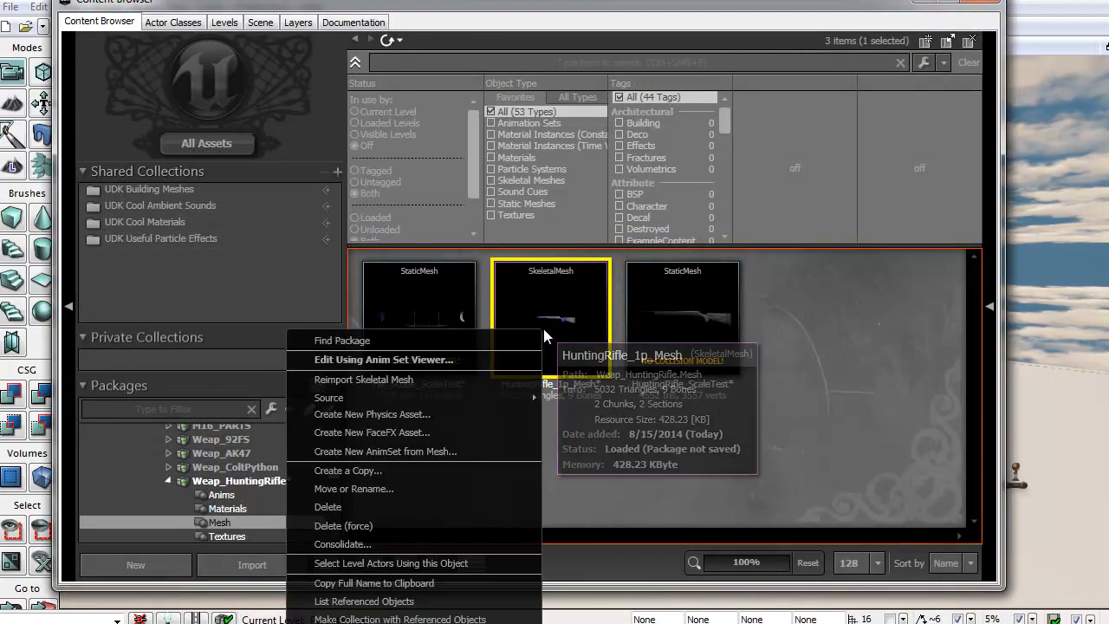
{"action": "left_click", "coordinate": [404, 381]}
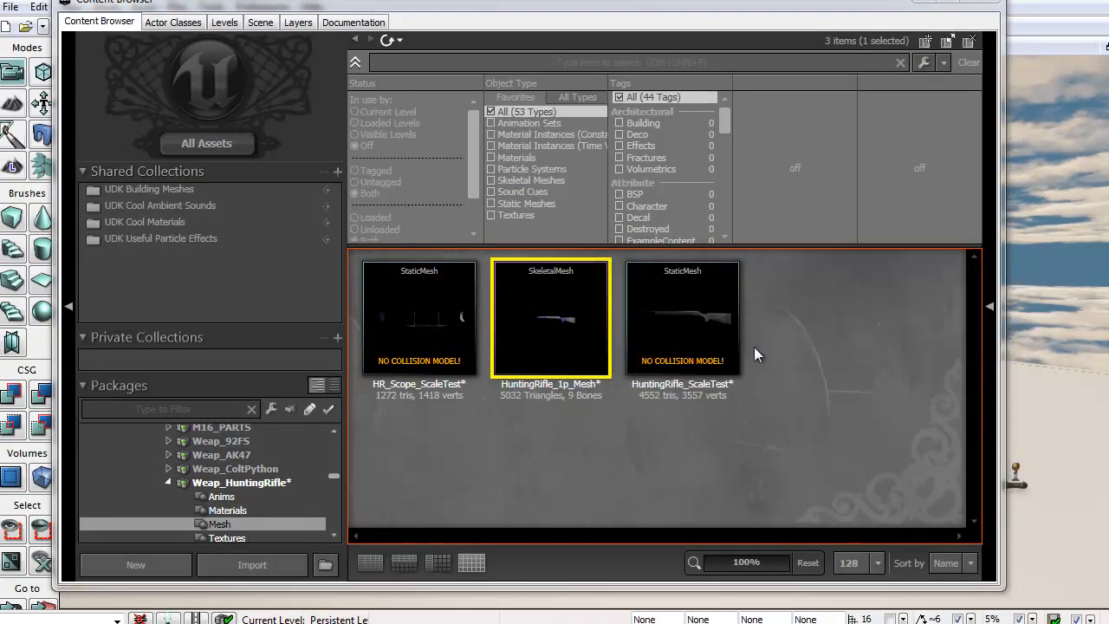
Open HuntingRifle_1p_Mesh in the AnimSet Editor and examine where the rifle sits relative to the grid origin
{"action": "double_click", "coordinate": [551, 305]}
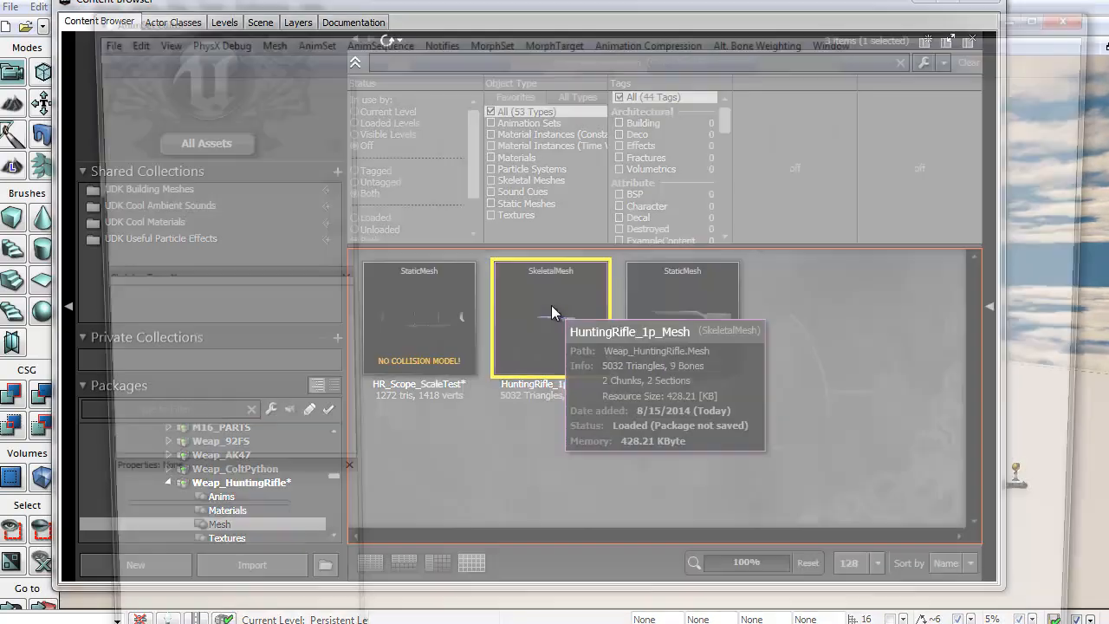
{"action": "left_click_drag", "start_coordinate": [679, 348], "coordinate": [728, 547]}
{"action": "right_click_drag", "start_coordinate": [710, 293], "coordinate": [697, 108]}
{"action": "scroll", "coordinate": [696, 108], "scroll_direction": "up", "scroll_amount": 2}
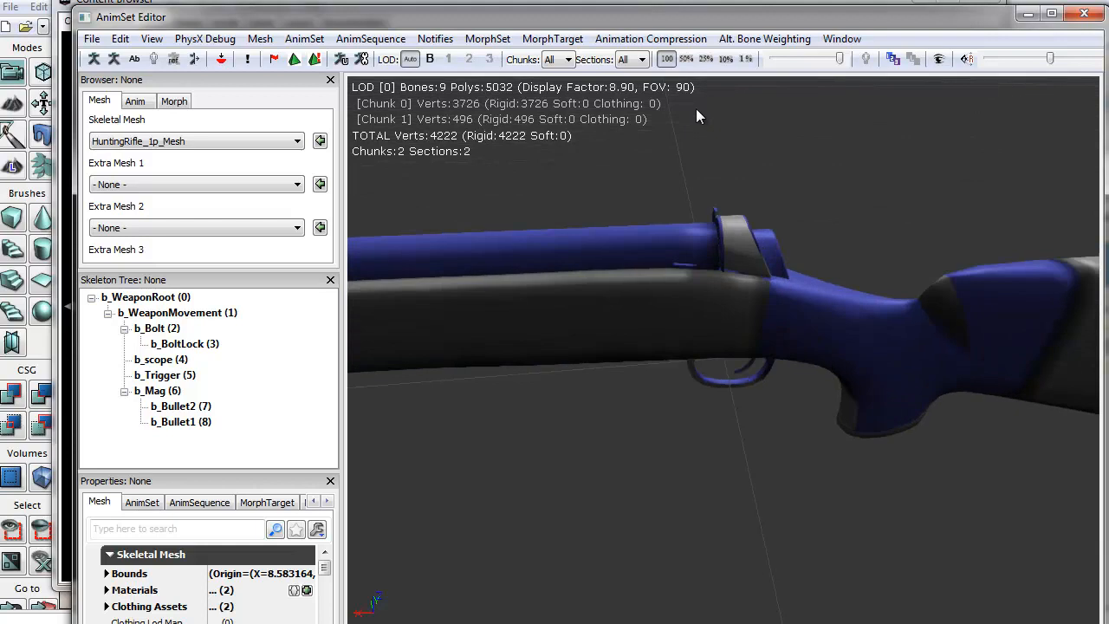
{"action": "left_click_drag", "start_coordinate": [715, 388], "coordinate": [789, 215]}
Set the X, Y and Z values of the rifle skeletal mesh's bounds origin to 0 and check the remaining mesh properties
{"action": "double_click", "coordinate": [135, 575]}
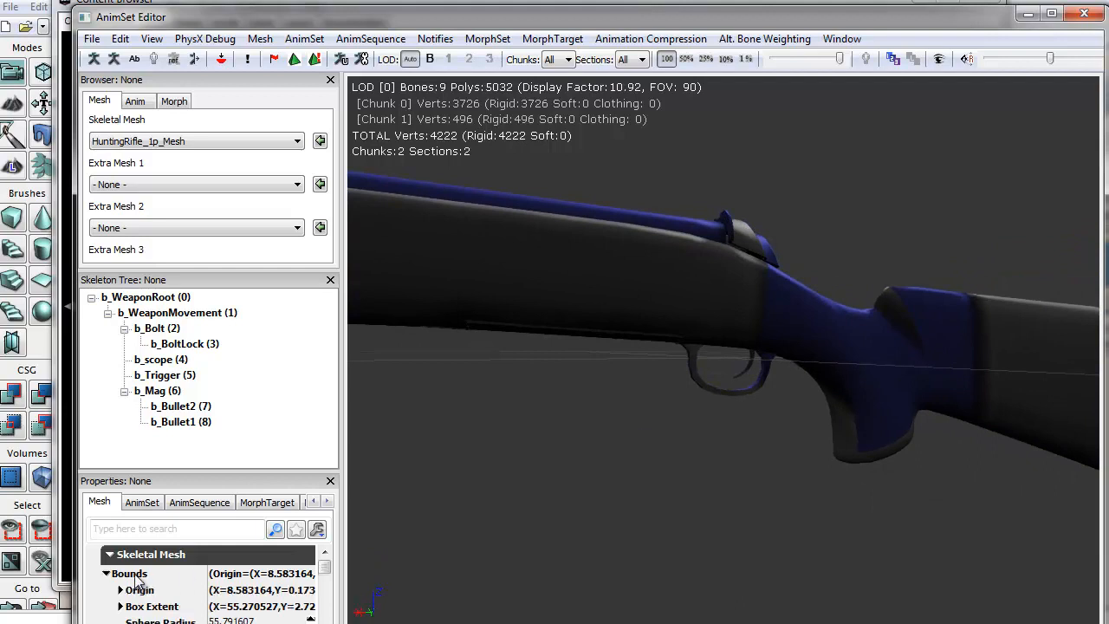
{"action": "double_click", "coordinate": [142, 591]}
{"action": "left_click", "coordinate": [233, 606]}
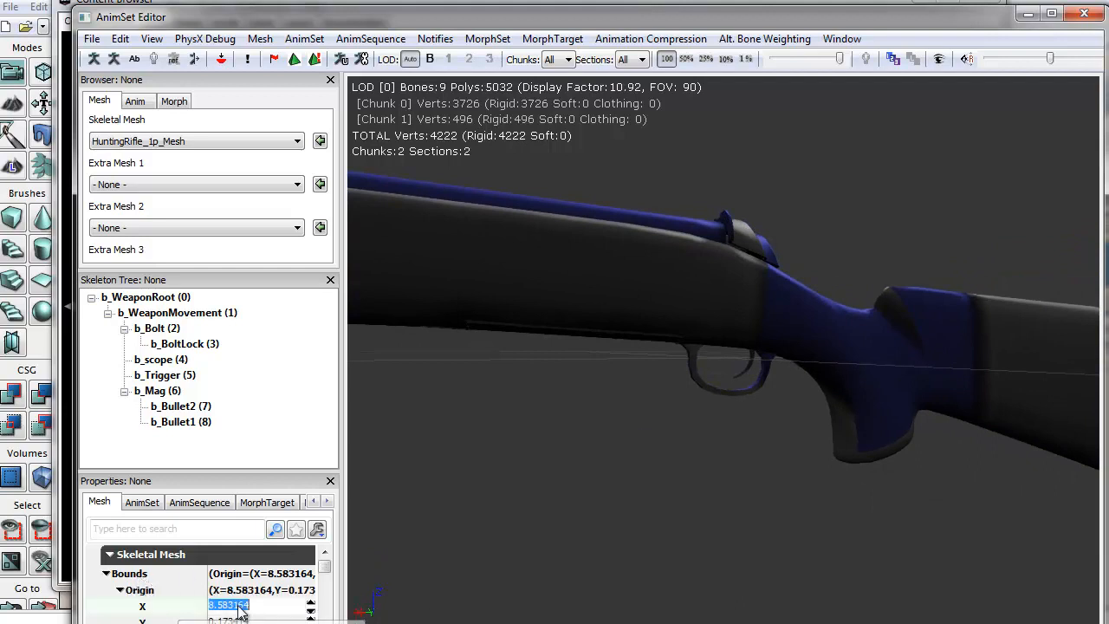
{"action": "type", "text": "0"}
{"action": "key", "text": "Tab"}
{"action": "type", "text": "0"}
{"action": "key", "text": "Tab"}
{"action": "type", "text": "0"}
{"action": "key", "text": "Tab"}
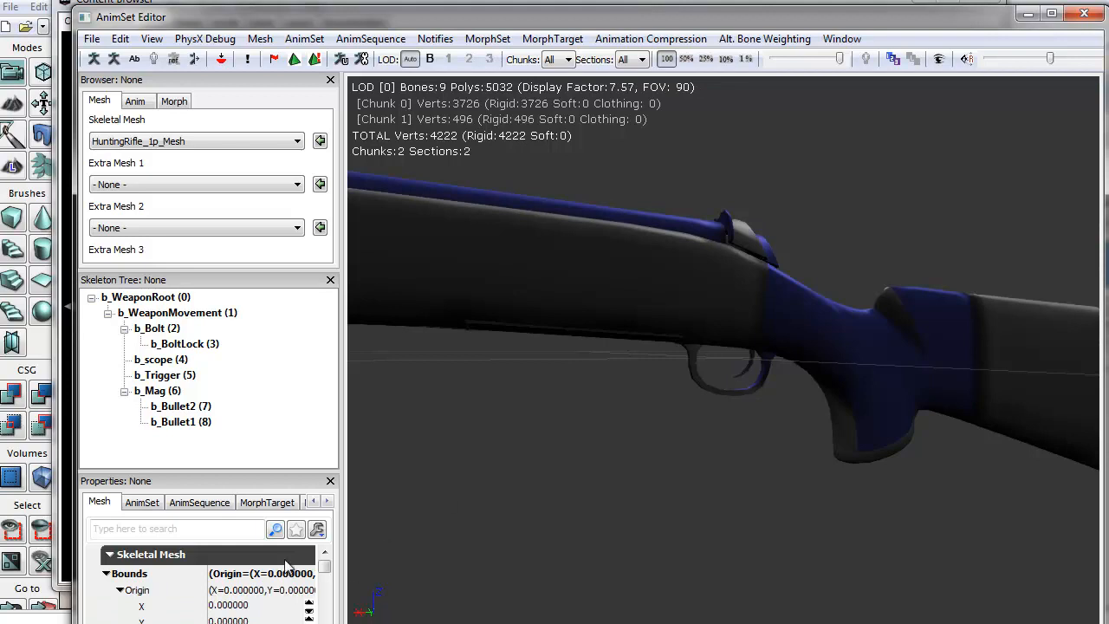
{"action": "left_click_drag", "start_coordinate": [323, 568], "coordinate": [327, 597]}
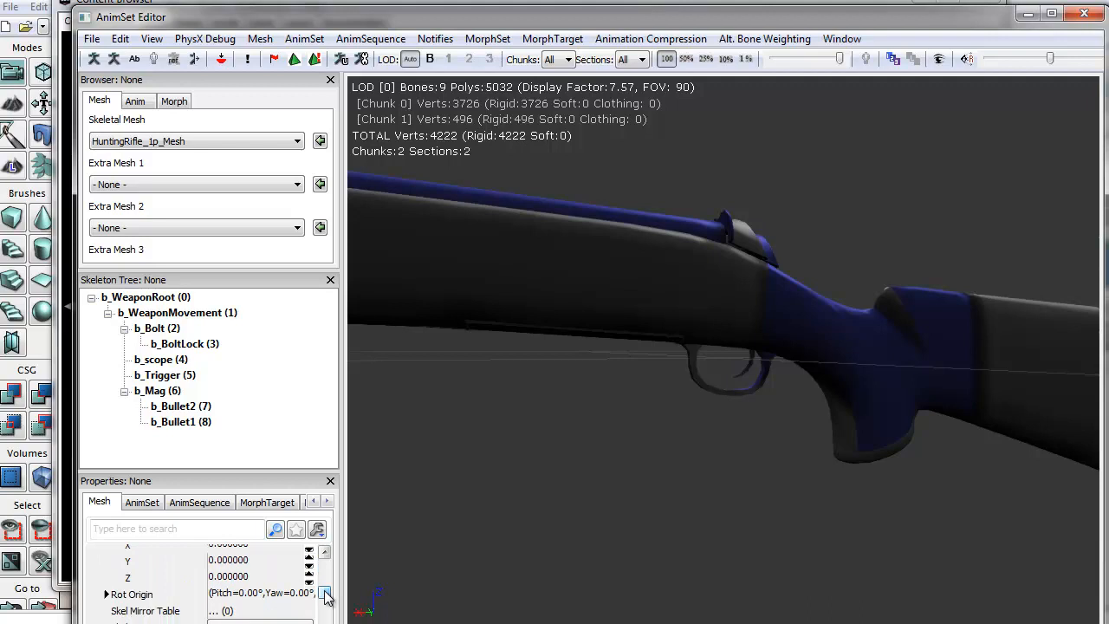
{"action": "left_click_drag", "start_coordinate": [538, 413], "coordinate": [659, 486]}
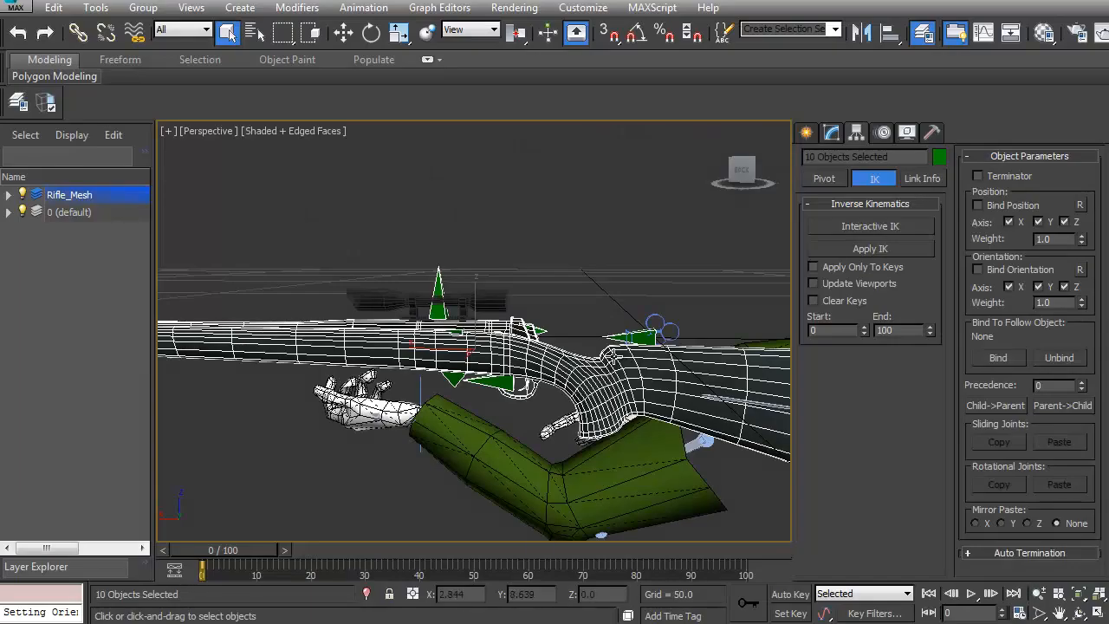
Switch to 3ds Max and delete the b_WeaponSocket link from the b_WeaponRoot bone's link parameters
{"action": "middle_click_drag", "start_coordinate": [627, 354], "coordinate": [616, 338], "text": "alt"}
{"action": "left_click", "coordinate": [604, 319]}
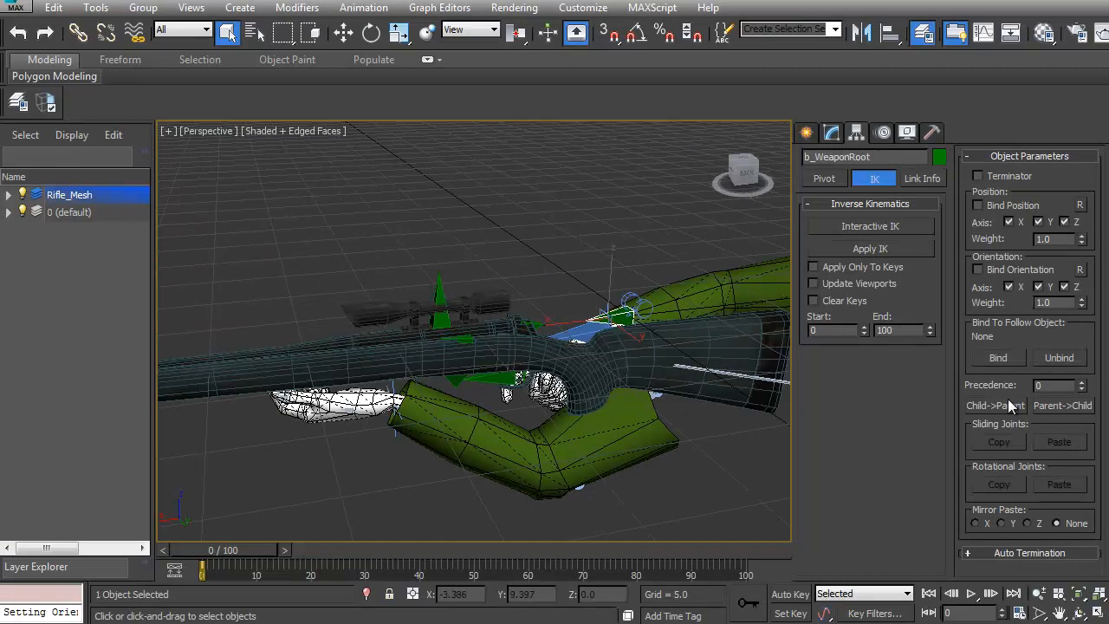
{"action": "left_click", "coordinate": [883, 132]}
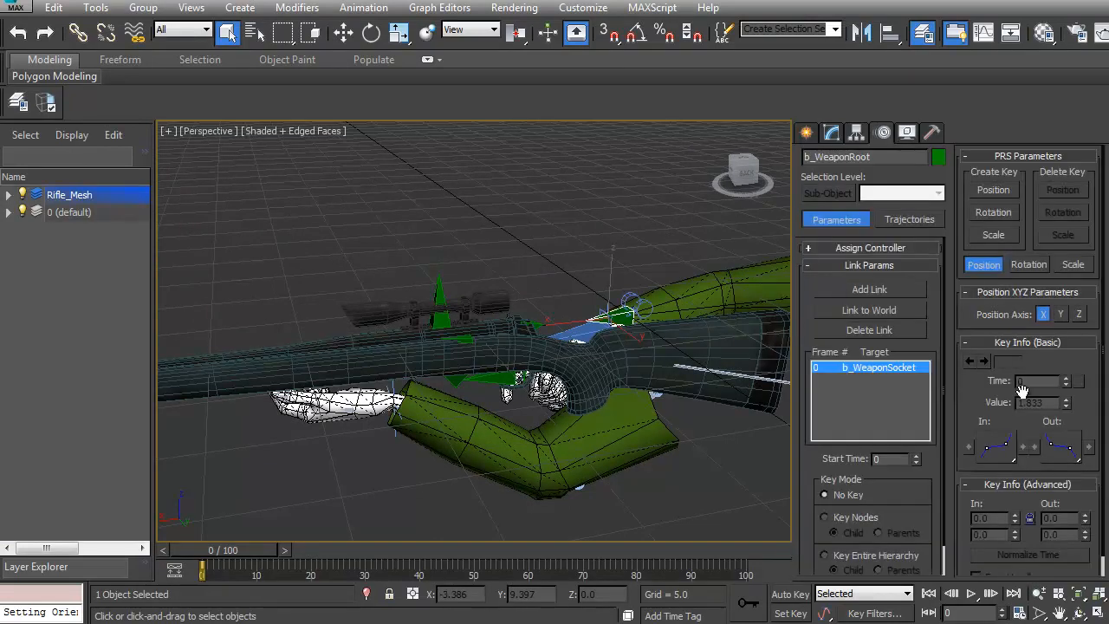
{"action": "left_click", "coordinate": [871, 329]}
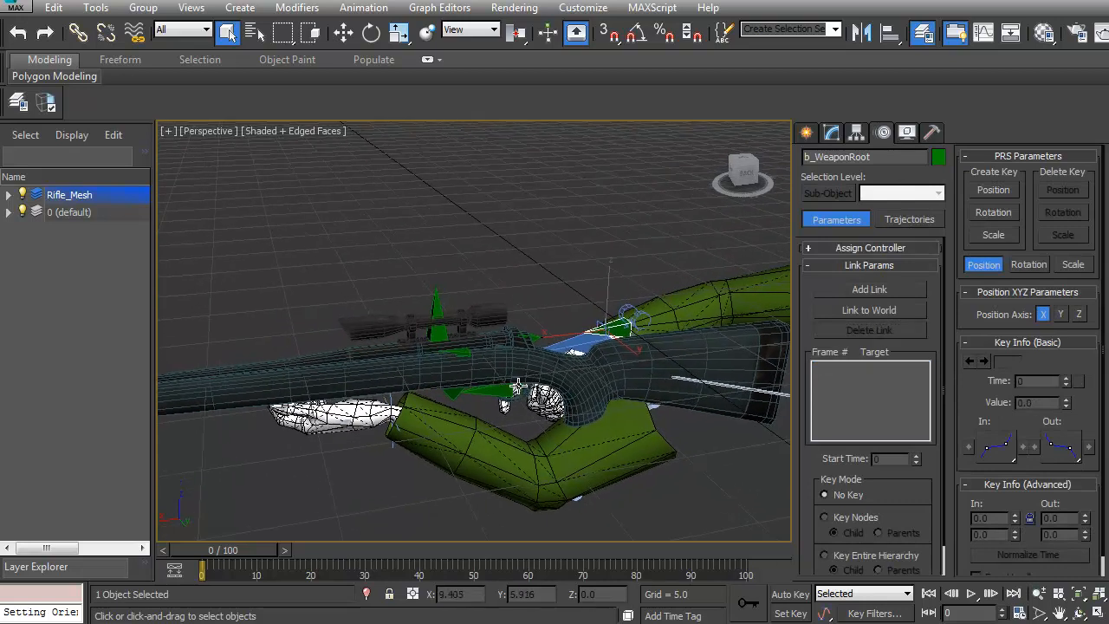
Reselect the rifle mesh and its bones and export the selection, replacing HuntingRifle_1p_Mesh.FBX
{"action": "left_click", "coordinate": [532, 362]}
{"action": "left_click", "coordinate": [371, 367]}
{"action": "middle_click_drag", "start_coordinate": [510, 401], "coordinate": [390, 382], "text": "alt"}
{"action": "left_click", "coordinate": [16, 7]}
{"action": "left_click", "coordinate": [352, 301]}
{"action": "double_click", "coordinate": [315, 111]}
{"action": "left_click", "coordinate": [830, 444]}
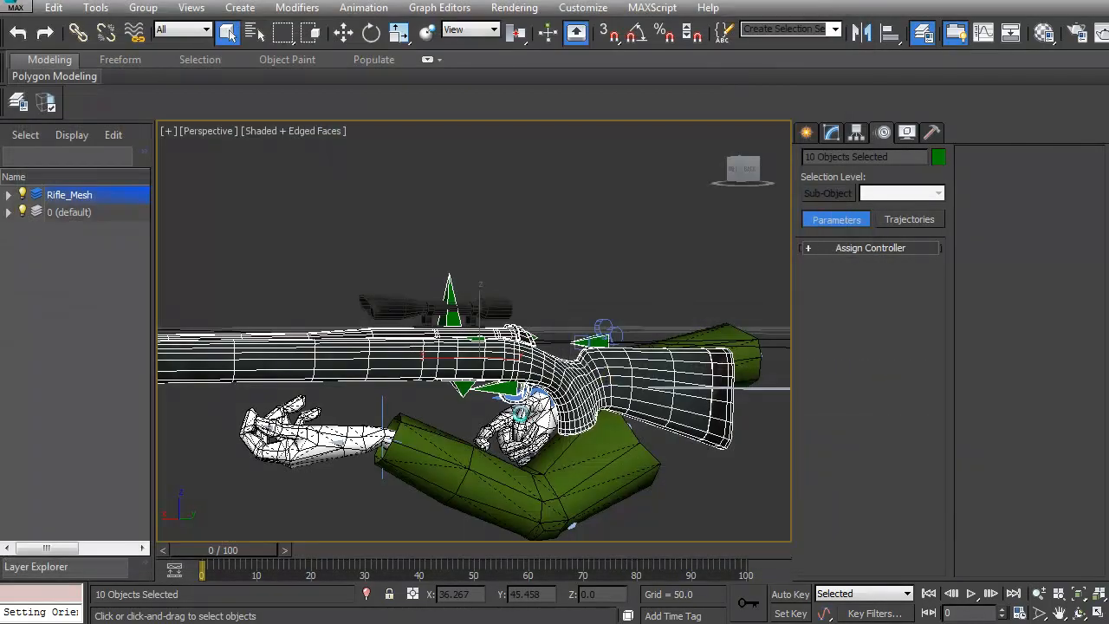
Exclude animation from the FBX export and complete exporting the rifle
{"action": "left_click", "coordinate": [601, 431]}
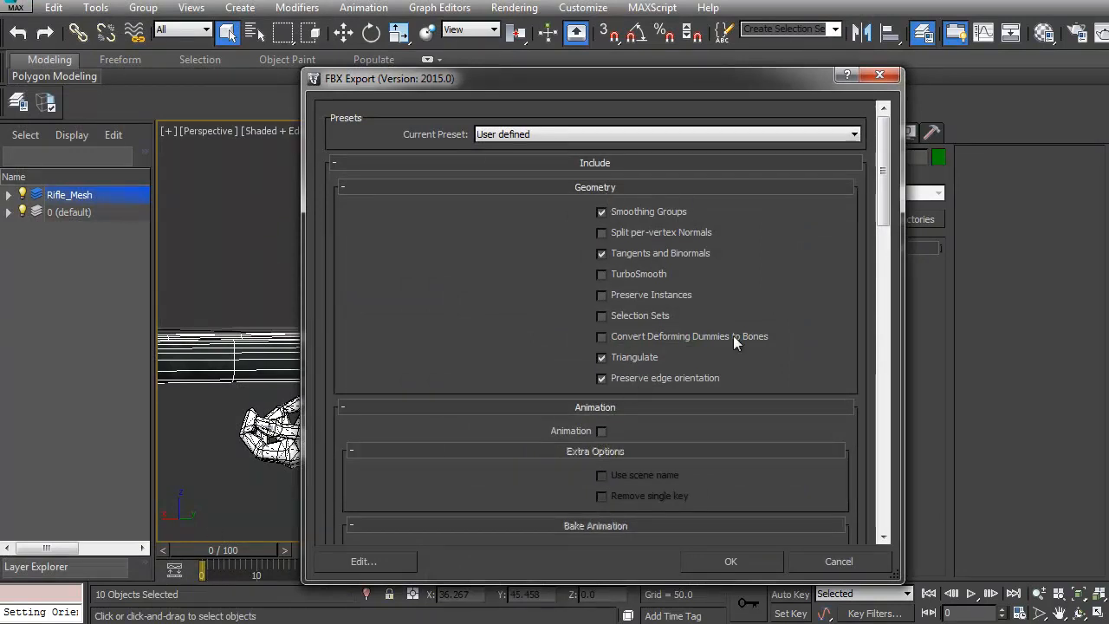
{"action": "left_click", "coordinate": [730, 562]}
{"action": "left_click", "coordinate": [832, 578]}
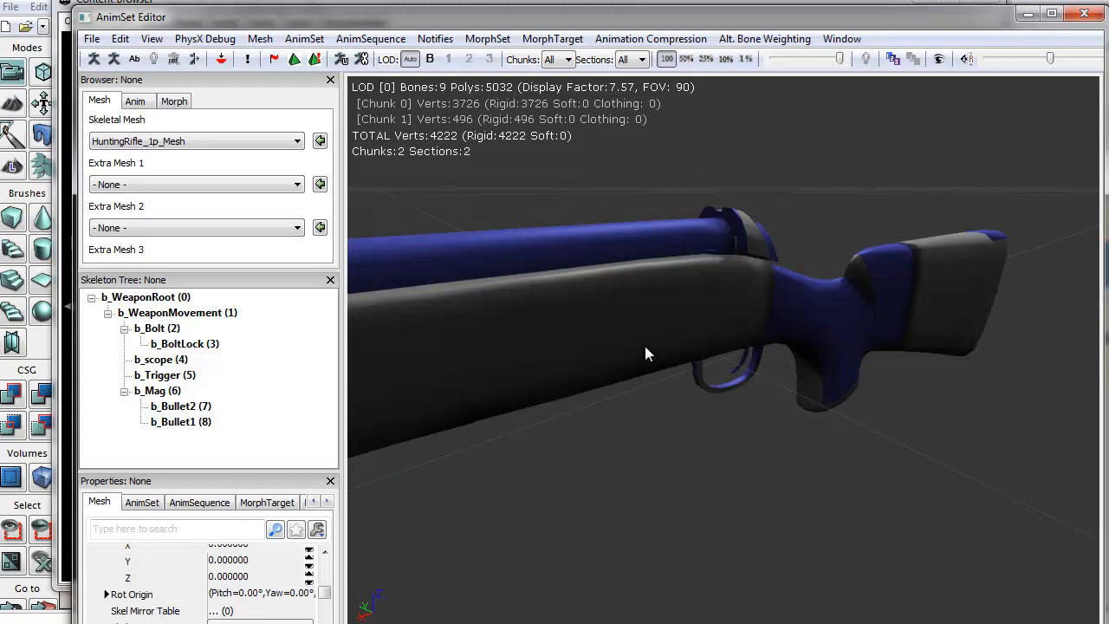
Switch to UDK and reimport HuntingRifle_1p_Mesh from the newly exported FBX
{"action": "key", "text": "alt+Tab"}
{"action": "right_click", "coordinate": [545, 347]}
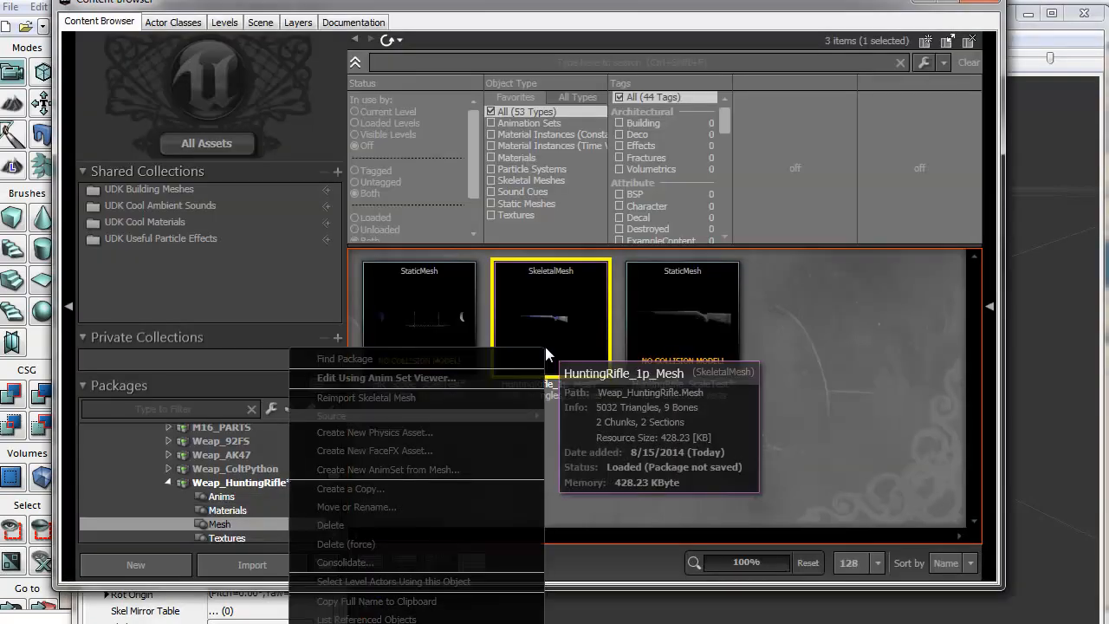
{"action": "left_click", "coordinate": [412, 399]}
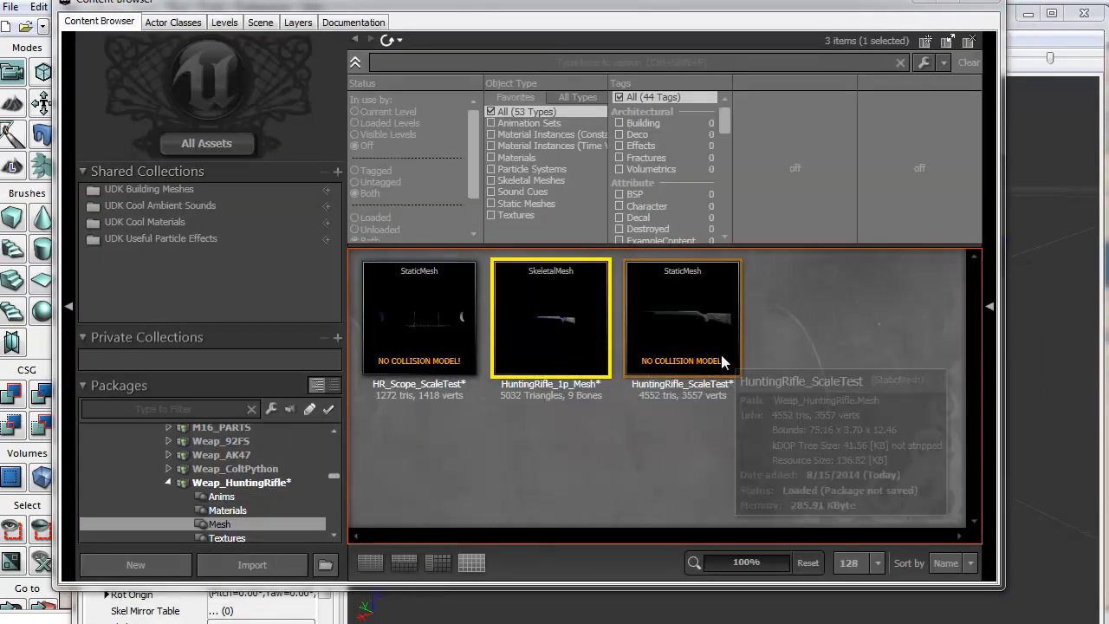
Inspect the reimported rifle in the AnimSet Editor, then close and reopen the editor to check its placement against the grid origin
{"action": "left_click", "coordinate": [925, 4]}
{"action": "left_click_drag", "start_coordinate": [839, 320], "coordinate": [739, 291]}
{"action": "right_click_drag", "start_coordinate": [739, 292], "coordinate": [901, 334]}
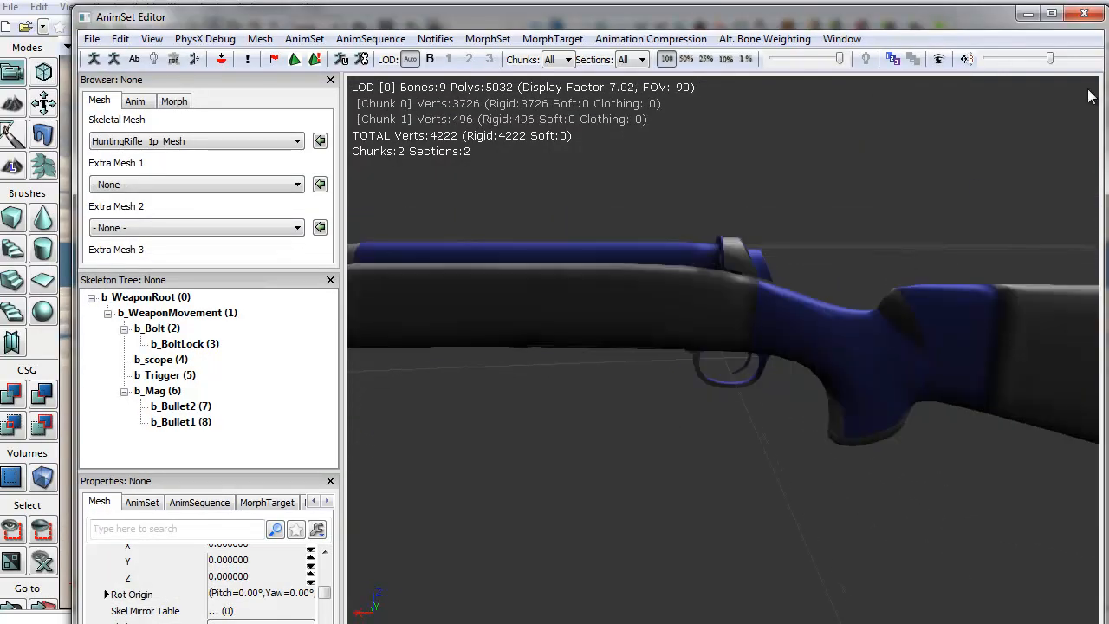
{"action": "left_click", "coordinate": [1084, 14]}
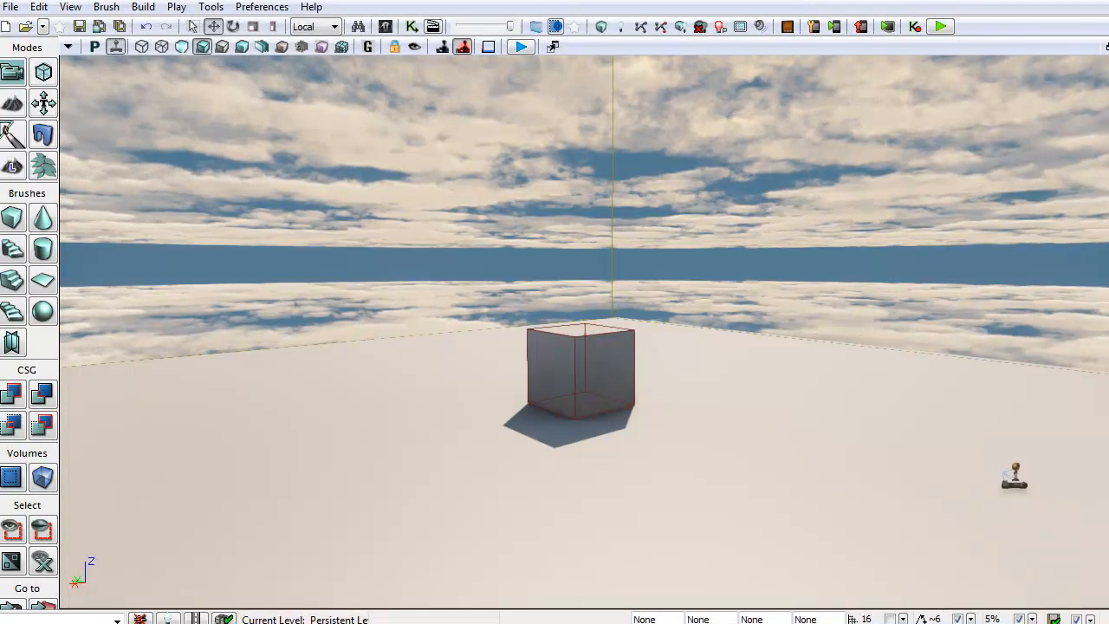
{"action": "left_click", "coordinate": [208, 589]}
{"action": "double_click", "coordinate": [568, 313]}
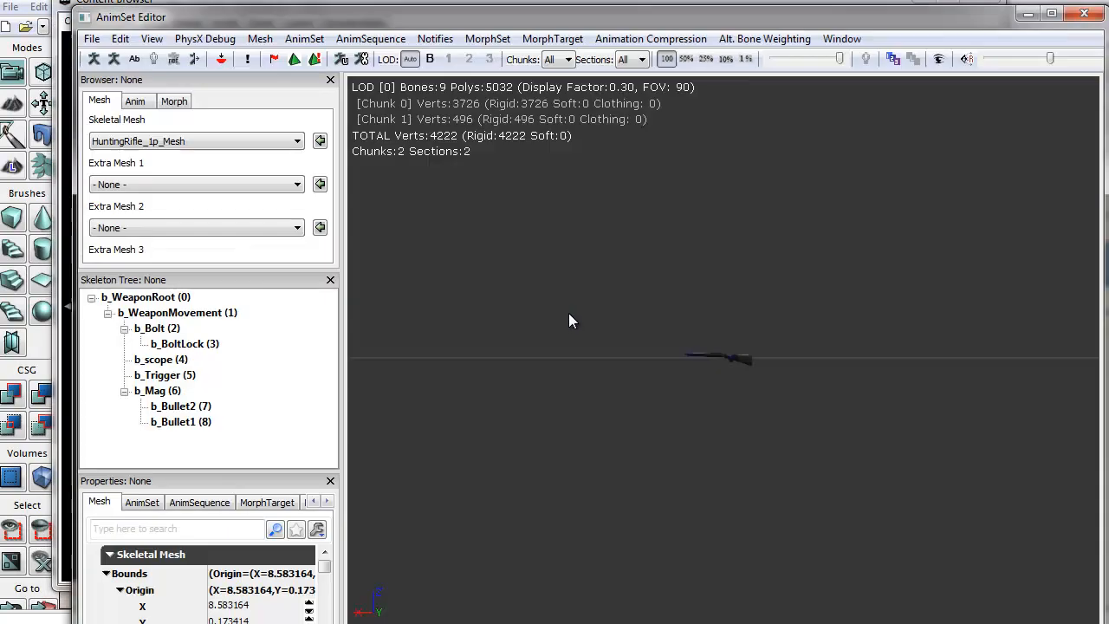
{"action": "right_click_drag", "start_coordinate": [706, 496], "coordinate": [718, 354]}
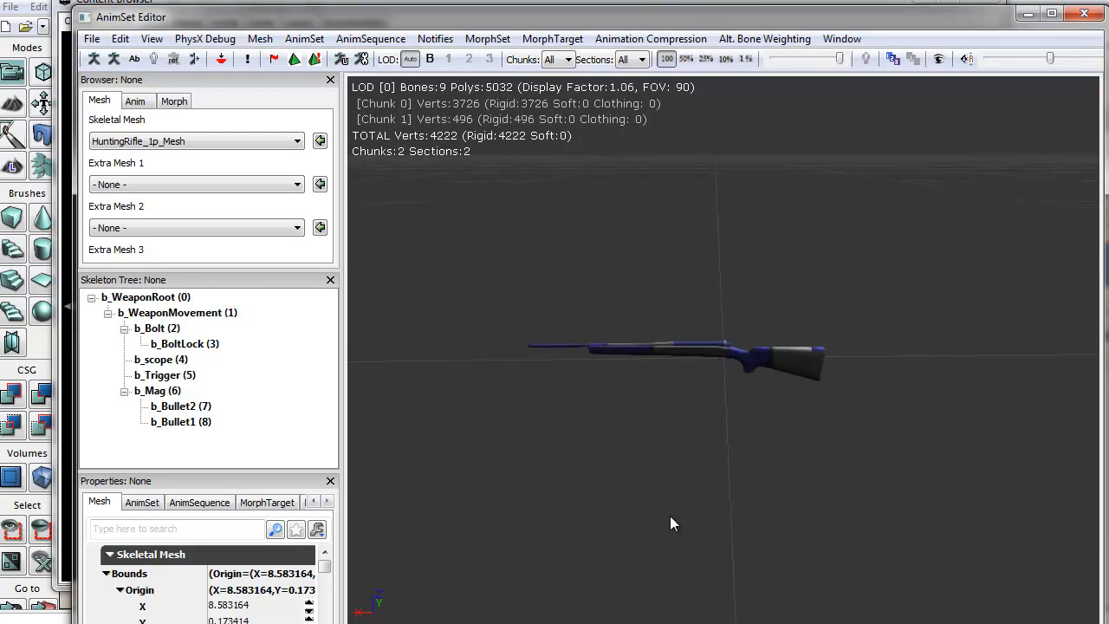
Open the HuntingRifle_1p_Arms_Anims animation set from the Anims group of the Weap_HuntingRifle package
{"action": "left_click", "coordinate": [63, 503]}
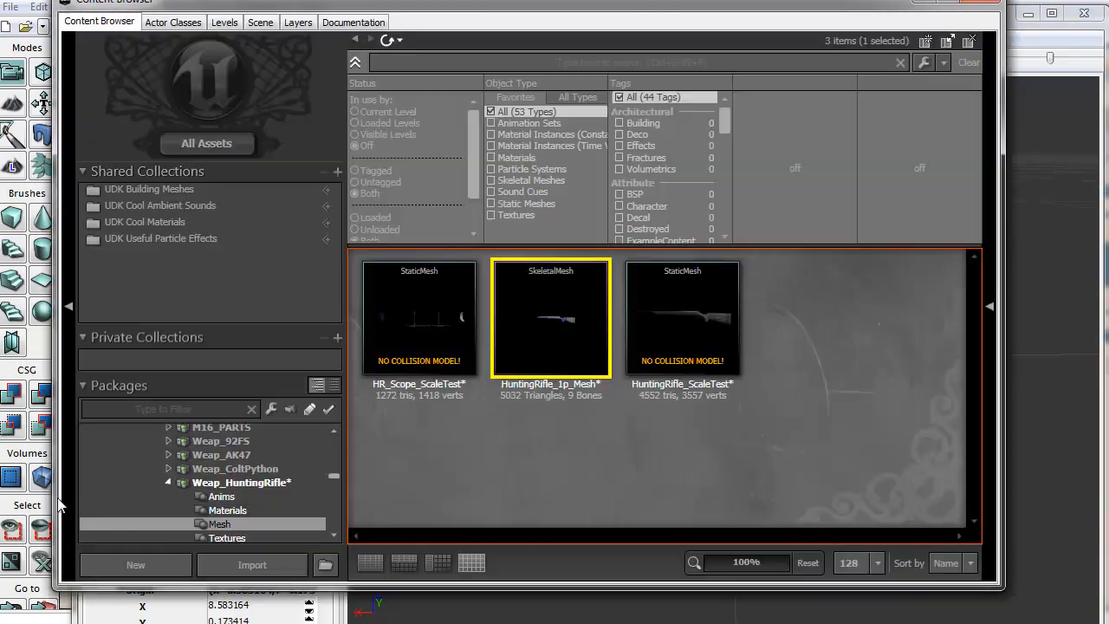
{"action": "left_click", "coordinate": [221, 497]}
{"action": "double_click", "coordinate": [447, 340]}
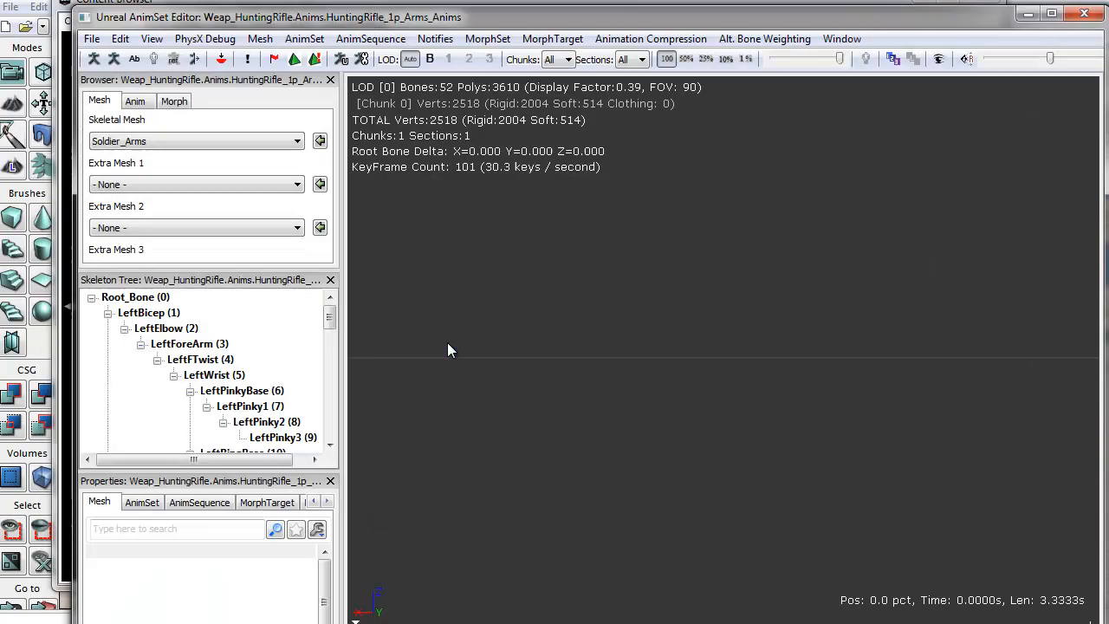
Examine from several angles how the rifle attached to the soldier arms lines up with the hands
{"action": "left_click_drag", "start_coordinate": [544, 362], "coordinate": [901, 512]}
{"action": "right_click_drag", "start_coordinate": [767, 367], "coordinate": [744, 187]}
{"action": "middle_click_drag", "start_coordinate": [766, 404], "coordinate": [711, 410]}
{"action": "left_click_drag", "start_coordinate": [727, 414], "coordinate": [707, 443]}
{"action": "middle_click_drag", "start_coordinate": [707, 444], "coordinate": [680, 440]}
{"action": "right_click_drag", "start_coordinate": [681, 440], "coordinate": [641, 429]}
{"action": "left_click_drag", "start_coordinate": [640, 428], "coordinate": [714, 425]}
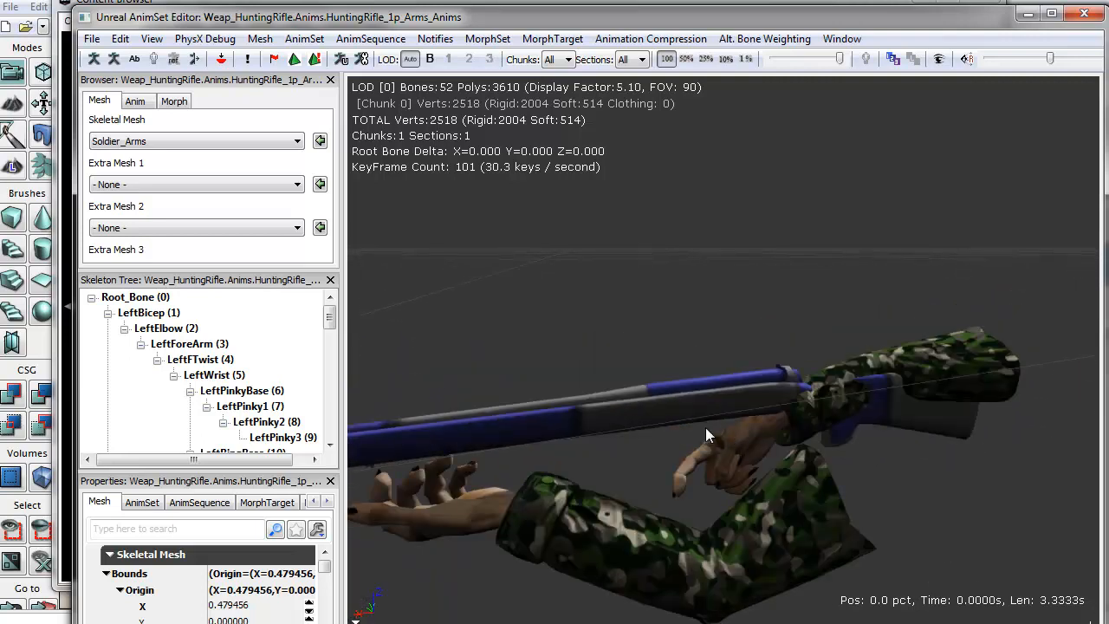
{"action": "right_click_drag", "start_coordinate": [806, 411], "coordinate": [682, 482]}
{"action": "left_click_drag", "start_coordinate": [681, 482], "coordinate": [521, 531]}
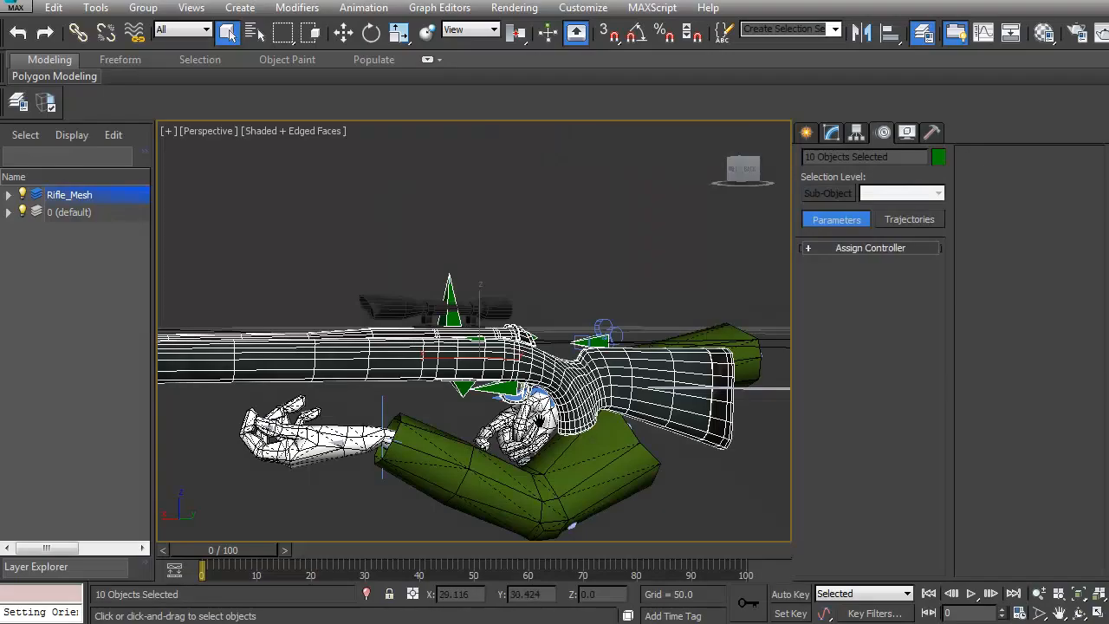
Invert the rifle selection and delete the arms, scope and everything else in the scene except the rifle and its bones
{"action": "middle_click_drag", "start_coordinate": [539, 421], "coordinate": [610, 394]}
{"action": "middle_click_drag", "start_coordinate": [610, 394], "coordinate": [560, 428], "text": "alt"}
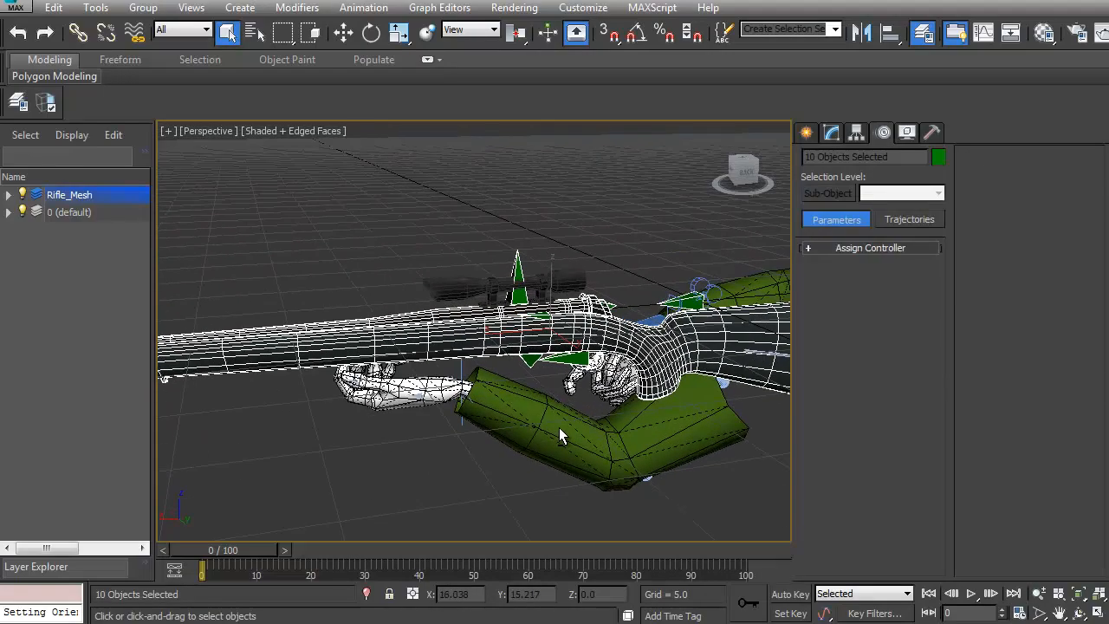
{"action": "scroll", "coordinate": [567, 288], "scroll_direction": "down", "scroll_amount": 5}
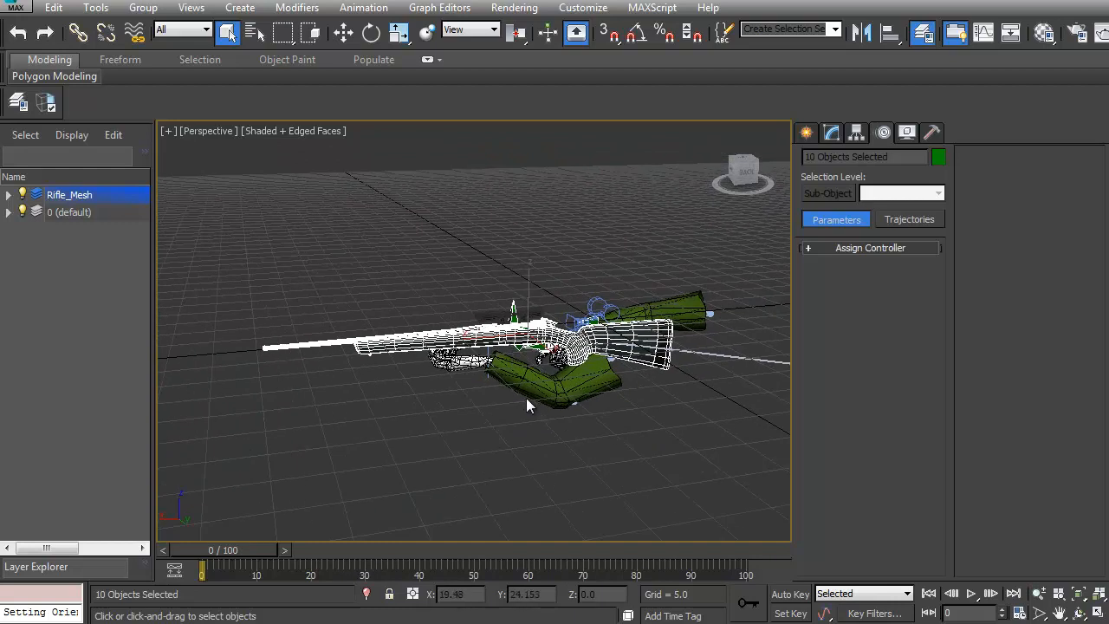
{"action": "key", "text": "ctrl+i"}
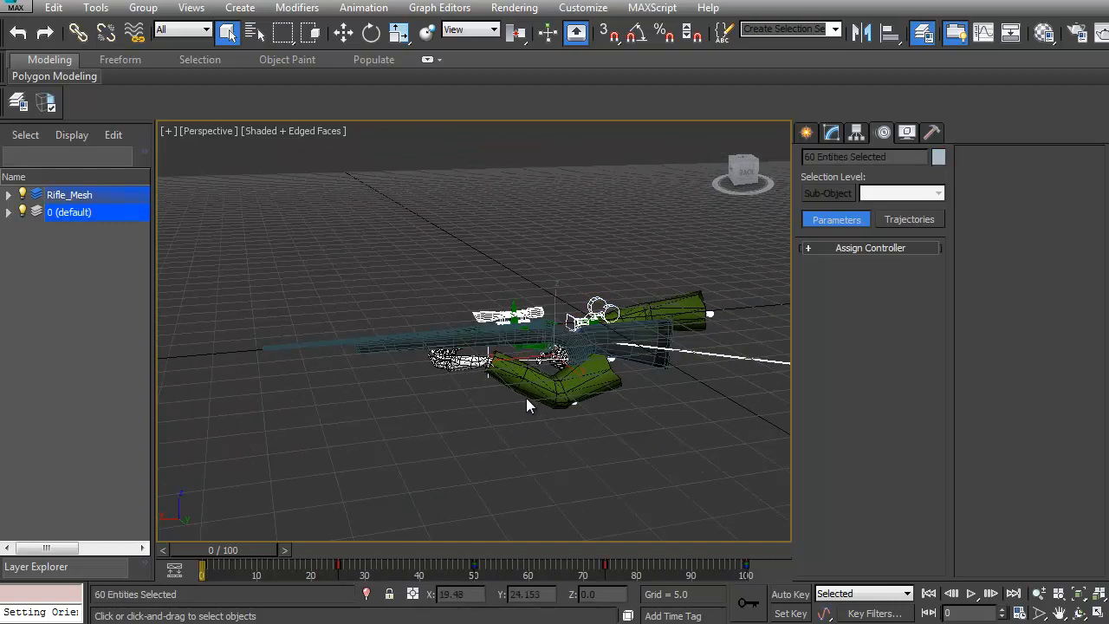
{"action": "key", "text": "Delete"}
Move the b_WeaponRoot bone up about 5.2 units to test that the rifle follows it, and undo the move
{"action": "scroll", "coordinate": [617, 362], "scroll_direction": "up", "scroll_amount": 1}
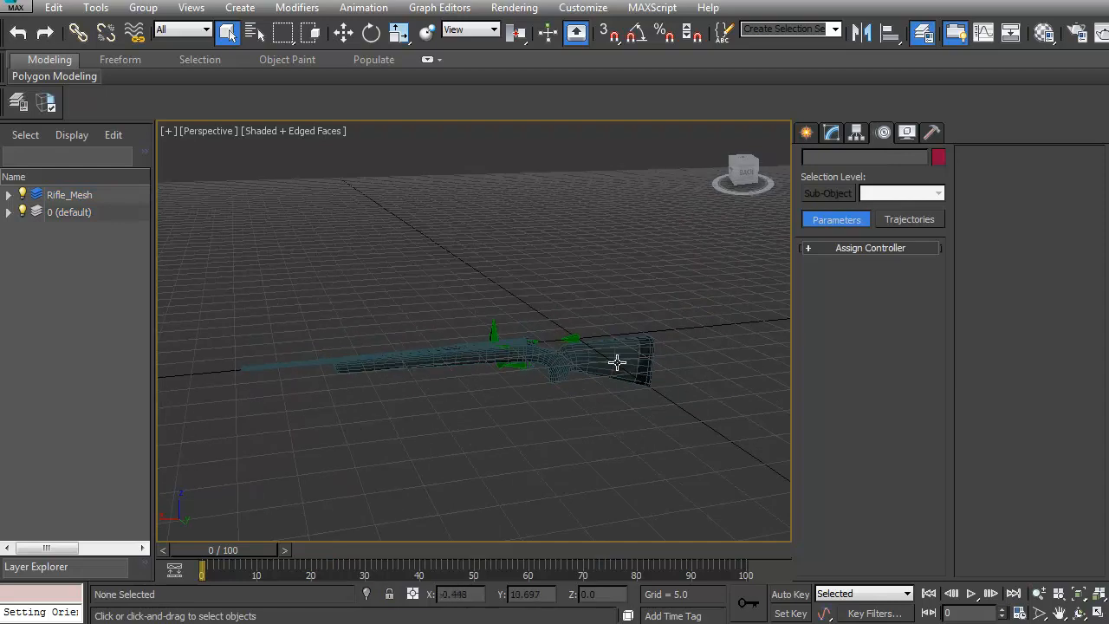
{"action": "scroll", "coordinate": [560, 379], "scroll_direction": "up", "scroll_amount": 3}
{"action": "left_click", "coordinate": [574, 286]}
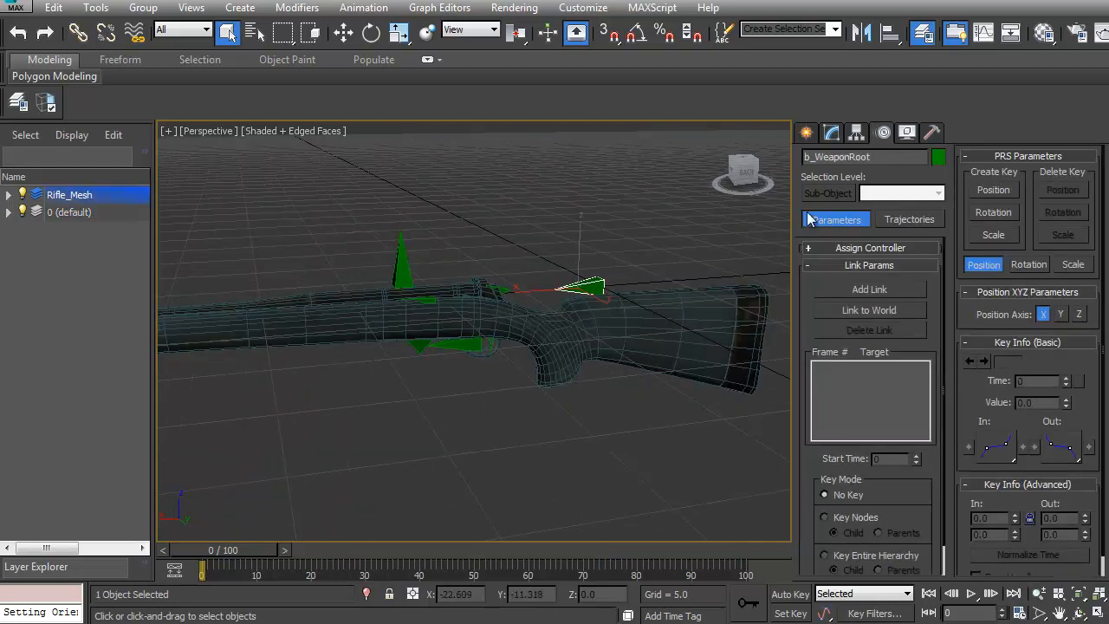
{"action": "key", "text": "w"}
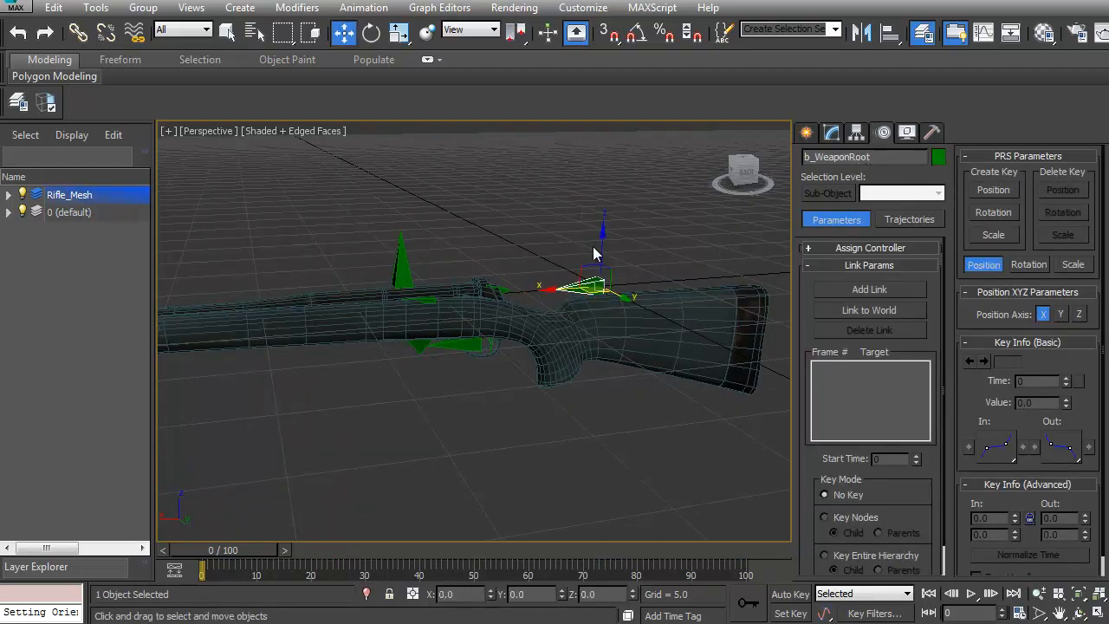
{"action": "left_click_drag", "start_coordinate": [592, 248], "coordinate": [593, 176]}
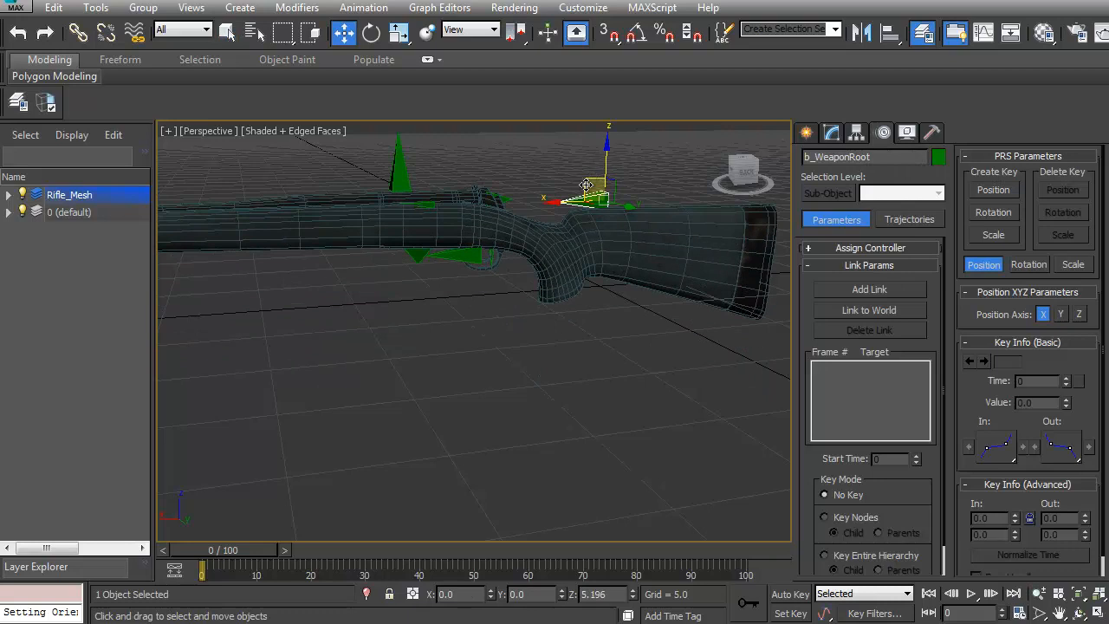
{"action": "key", "text": "ctrl+z"}
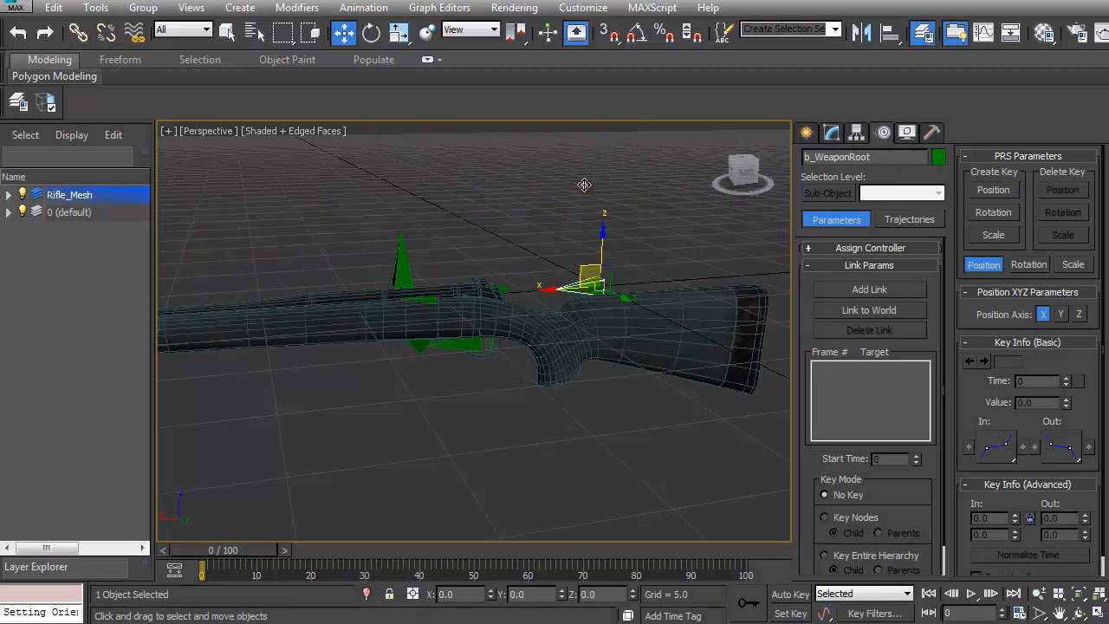
Select the rifle with all its bones and export the selection over the existing HuntingRifle_1p FBX in the HuntingRifle folder
{"action": "middle_click_drag", "start_coordinate": [542, 214], "coordinate": [266, 211], "text": "alt"}
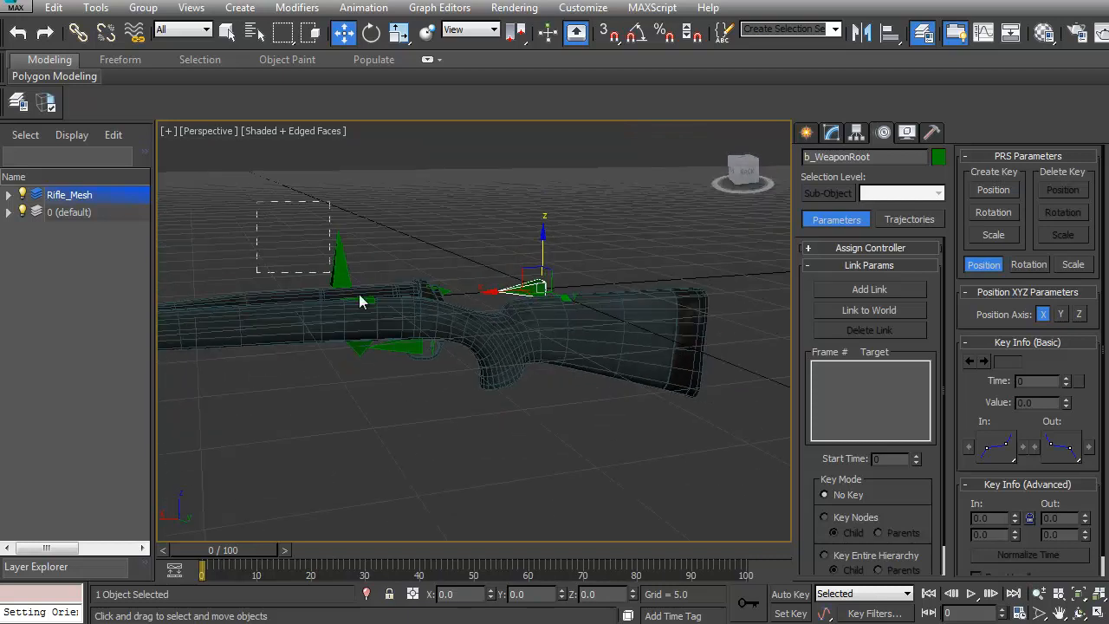
{"action": "left_click", "coordinate": [666, 397]}
{"action": "middle_click_drag", "start_coordinate": [444, 354], "coordinate": [572, 345]}
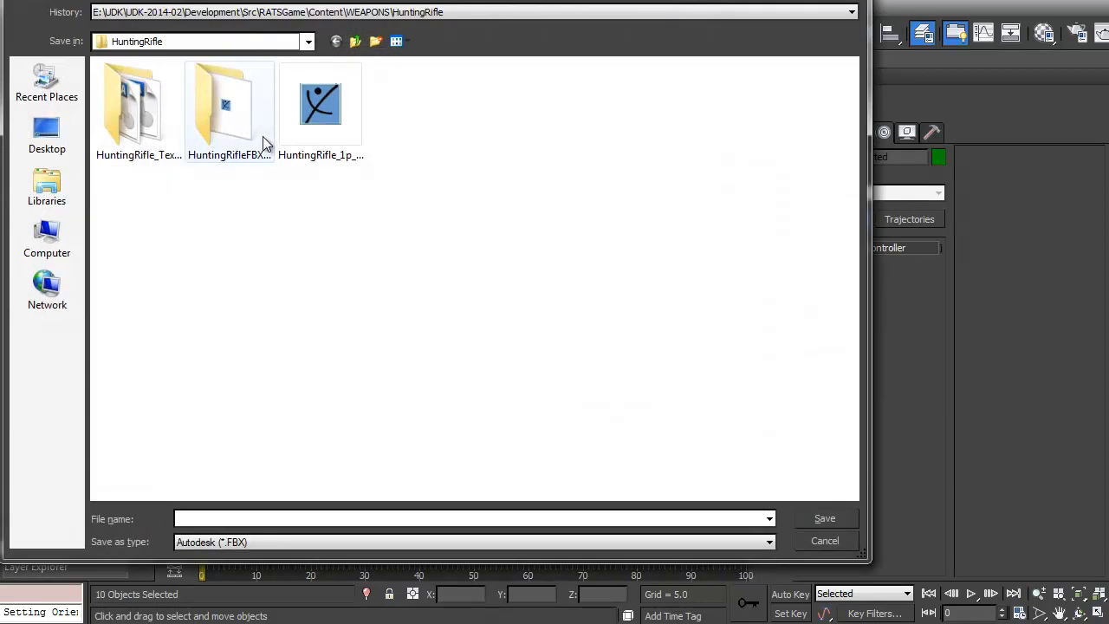
{"action": "double_click", "coordinate": [318, 107]}
{"action": "left_click", "coordinate": [837, 439]}
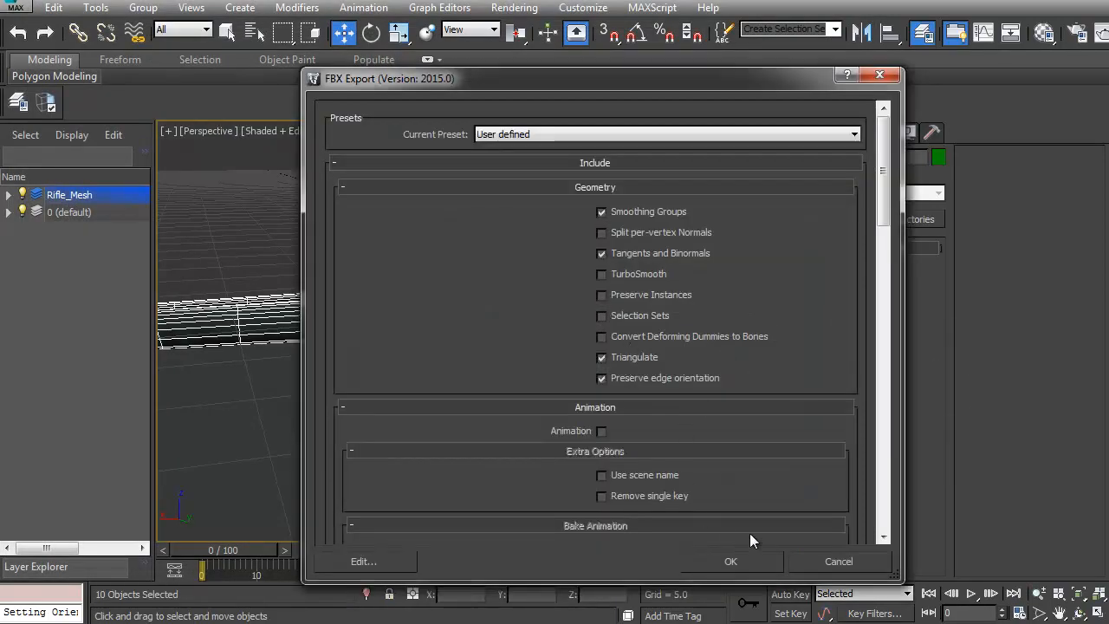
{"action": "left_click_drag", "start_coordinate": [883, 183], "coordinate": [861, 499]}
{"action": "left_click", "coordinate": [756, 562]}
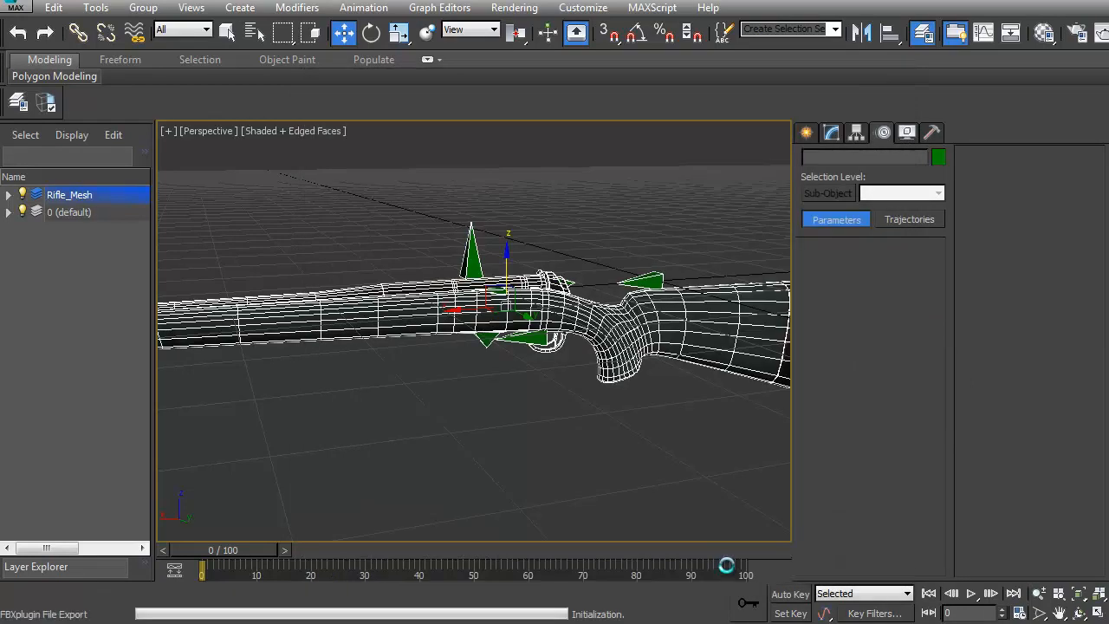
{"action": "left_click", "coordinate": [829, 579]}
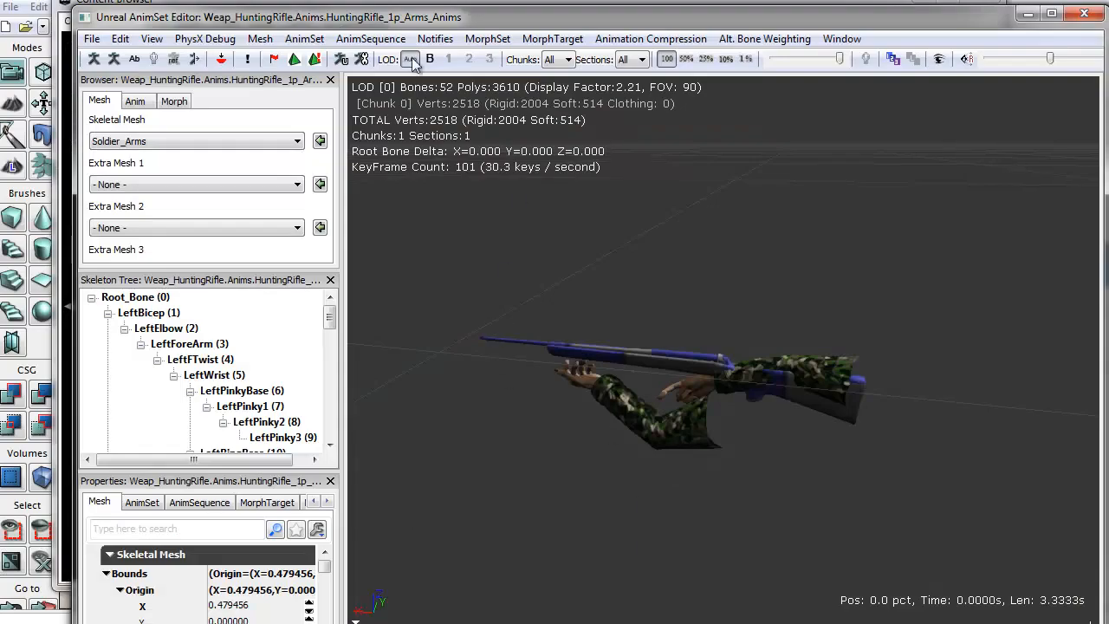
Switch to UDK, reimport HuntingRifle_1p_Mesh from the Mesh group, check it on the soldier arms, and close the AnimSet Editor
{"action": "left_click", "coordinate": [402, 4]}
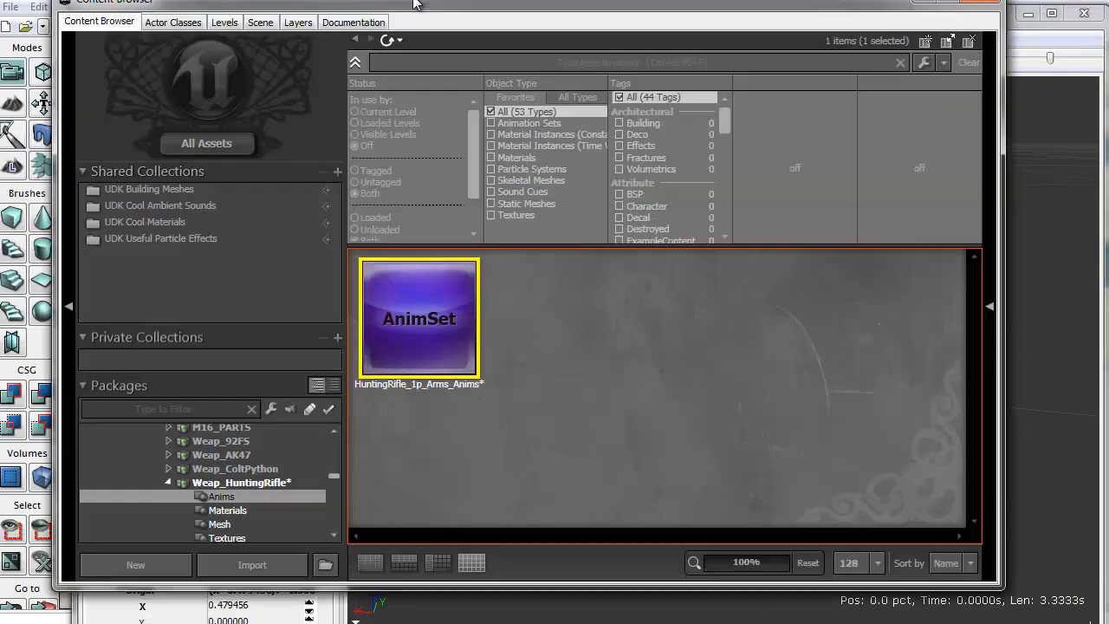
{"action": "left_click", "coordinate": [242, 521]}
{"action": "right_click", "coordinate": [568, 319]}
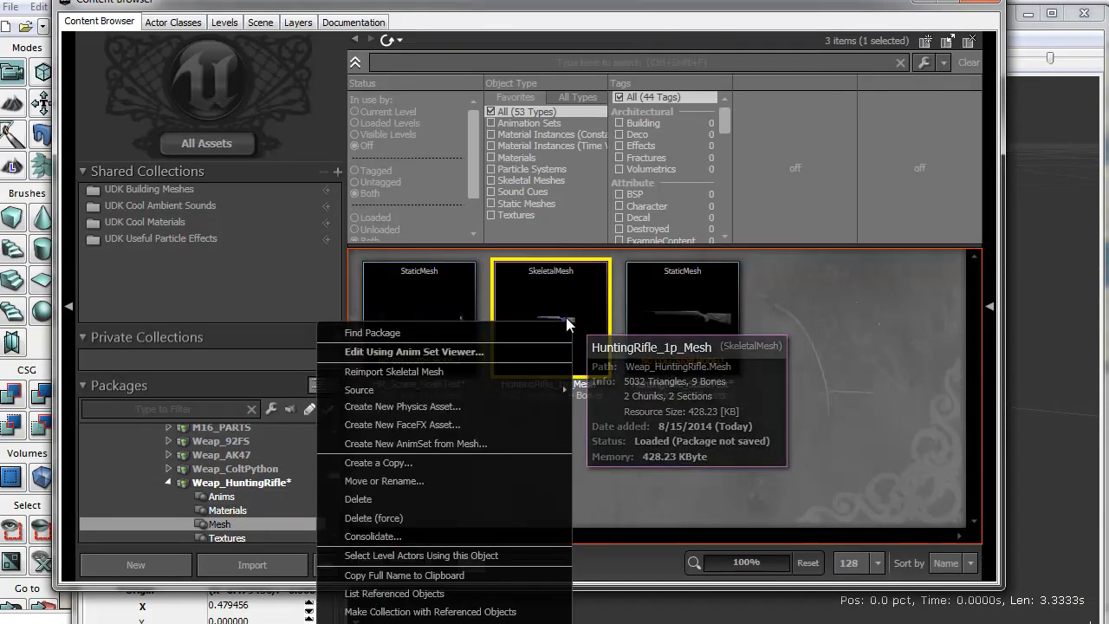
{"action": "left_click", "coordinate": [427, 370]}
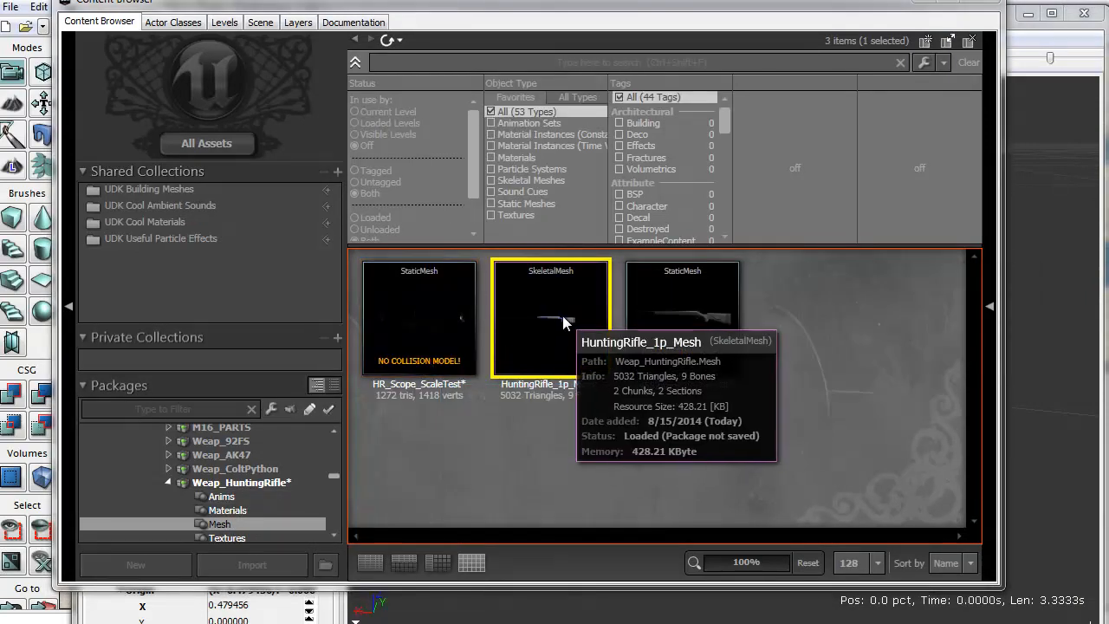
{"action": "left_click", "coordinate": [1061, 345]}
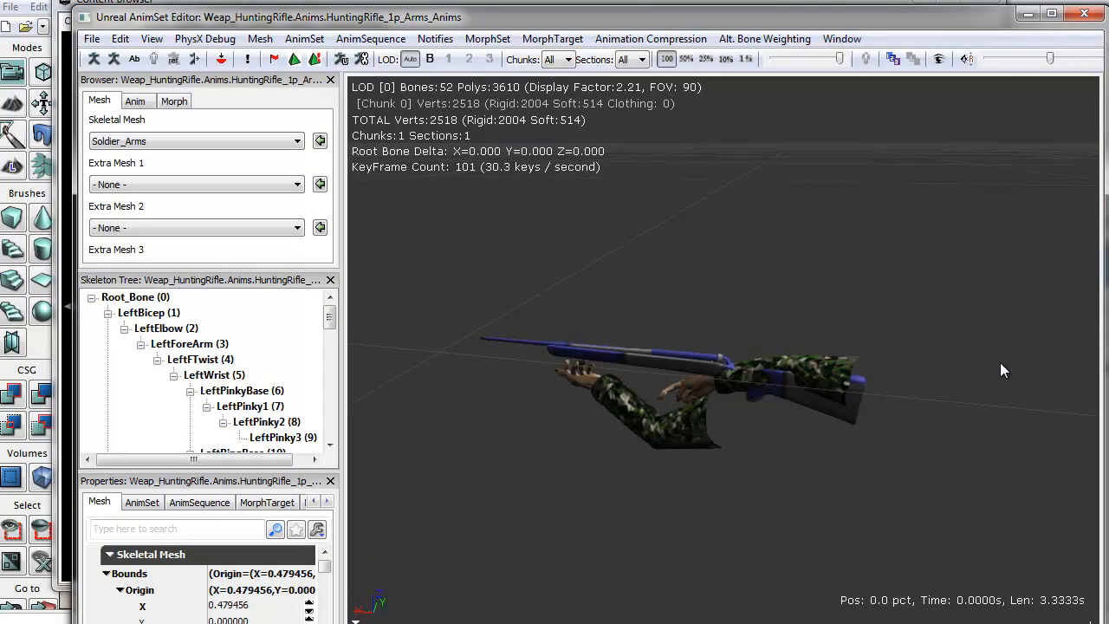
{"action": "left_click", "coordinate": [1075, 13]}
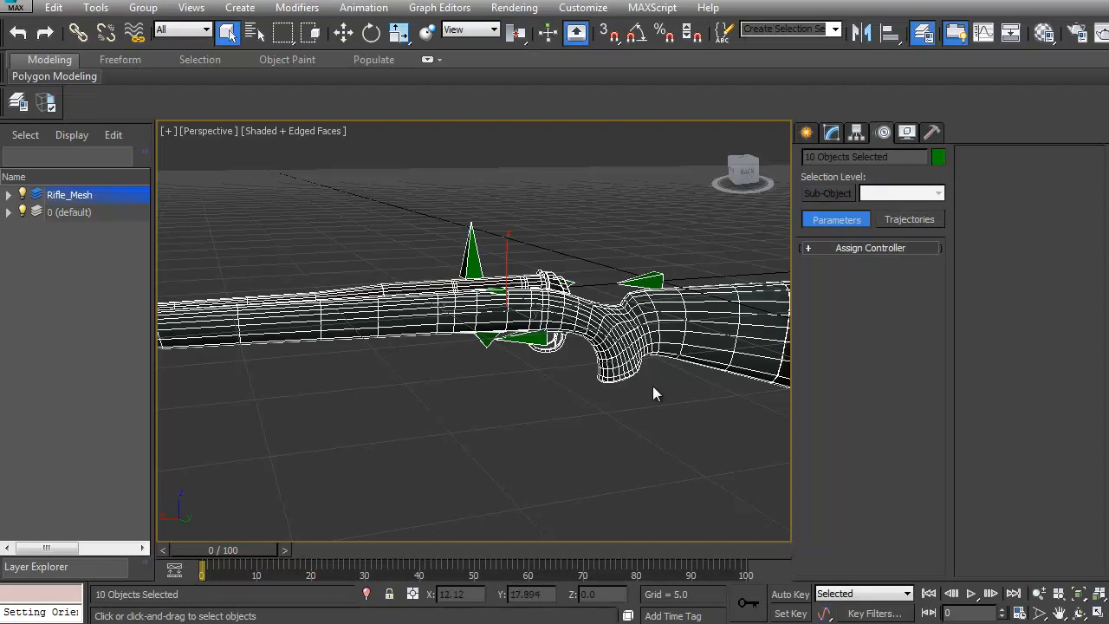
Back in 3ds Max, inspect the Rifle's Skin modifier and check whether any scene bones are missing from its bone list
{"action": "middle_click_drag", "start_coordinate": [656, 392], "coordinate": [455, 426], "text": "alt"}
{"action": "left_click", "coordinate": [473, 387]}
{"action": "middle_click_drag", "start_coordinate": [472, 388], "coordinate": [520, 450], "text": "alt"}
{"action": "left_click", "coordinate": [637, 347]}
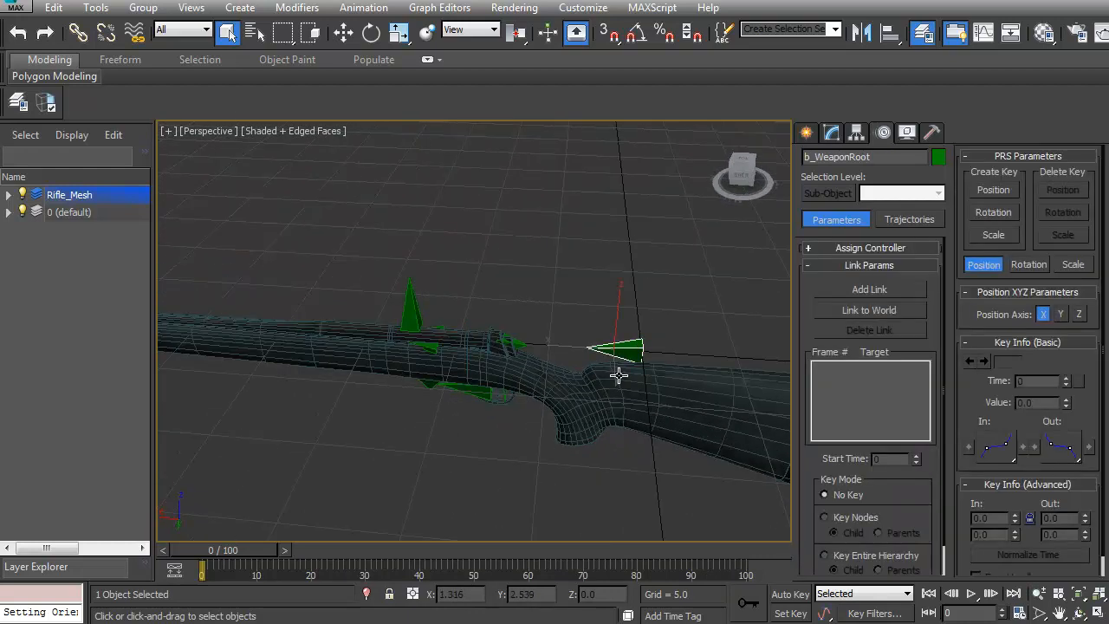
{"action": "left_click", "coordinate": [677, 390]}
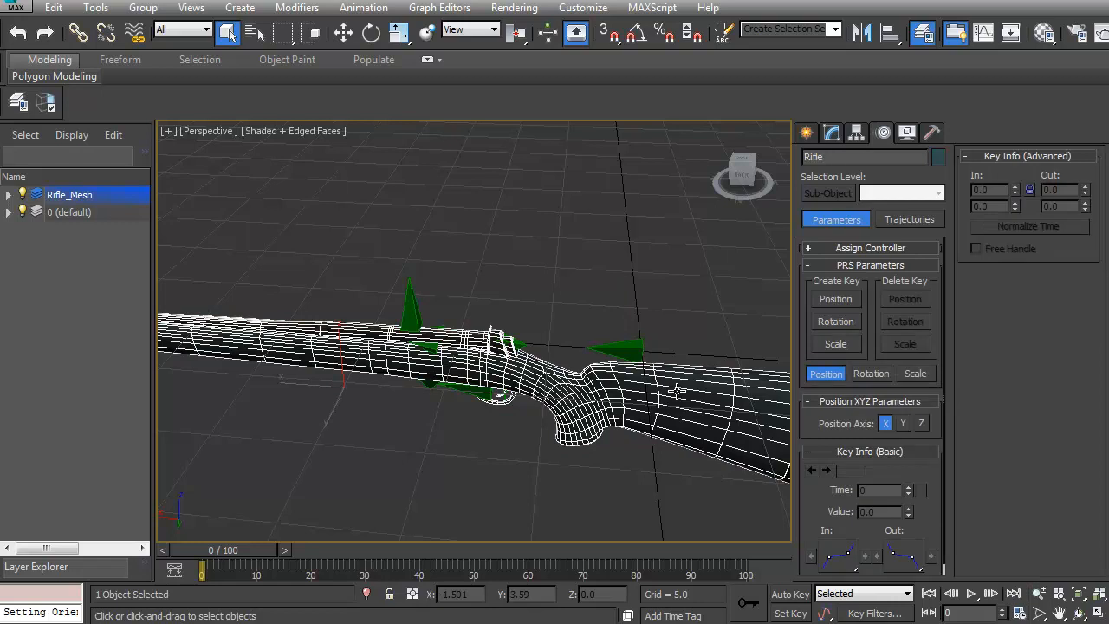
{"action": "left_click", "coordinate": [832, 132]}
{"action": "scroll", "coordinate": [901, 422], "scroll_direction": "down", "scroll_amount": 4}
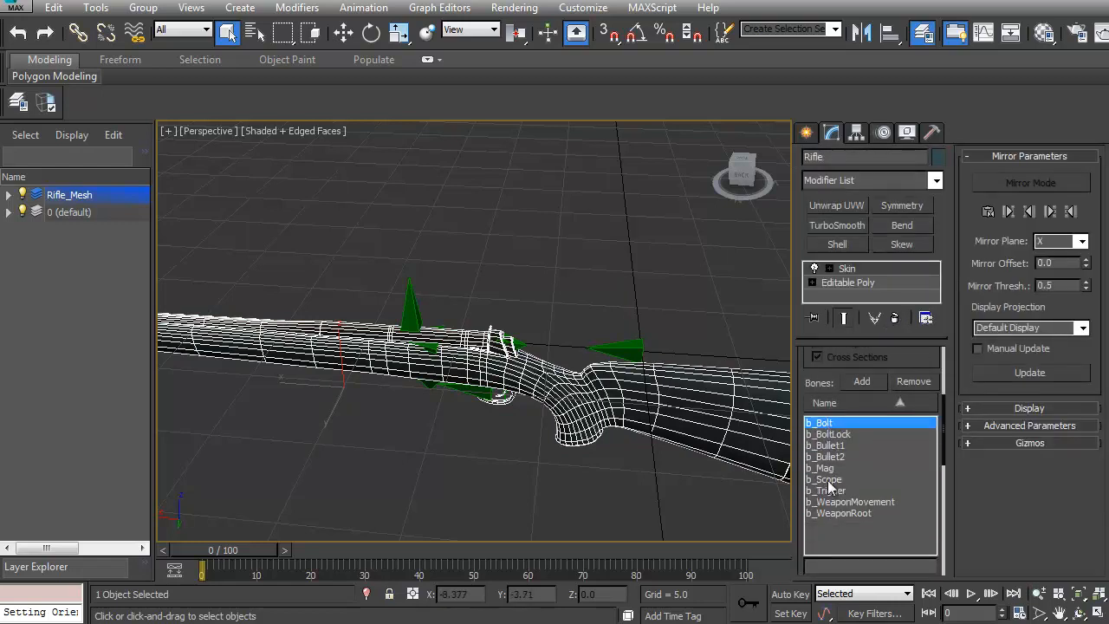
{"action": "left_click", "coordinate": [868, 383]}
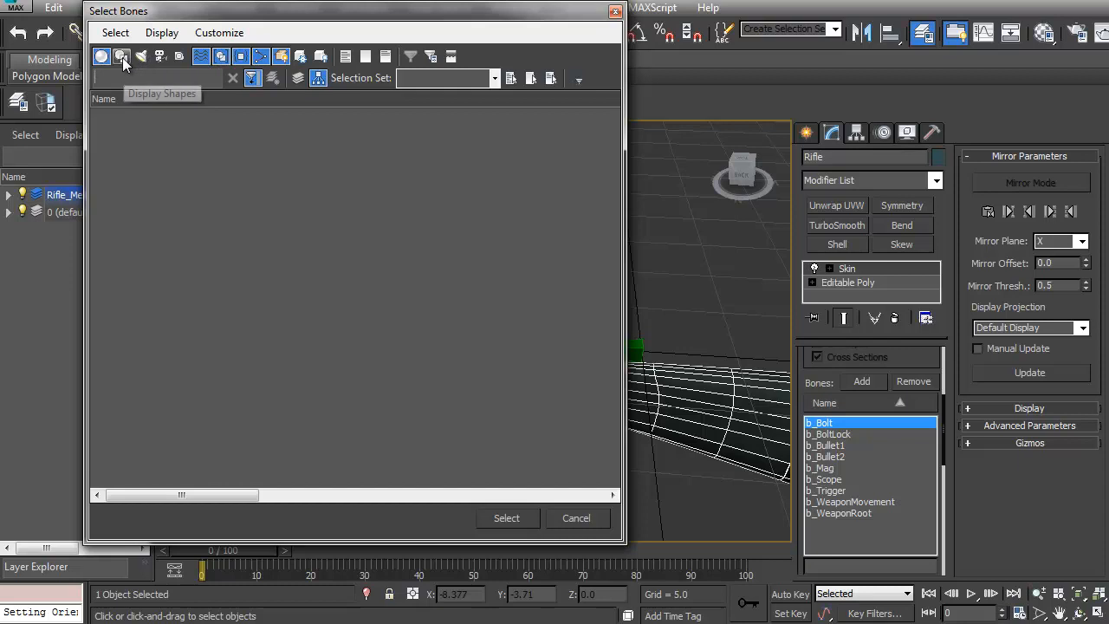
{"action": "left_click", "coordinate": [581, 517]}
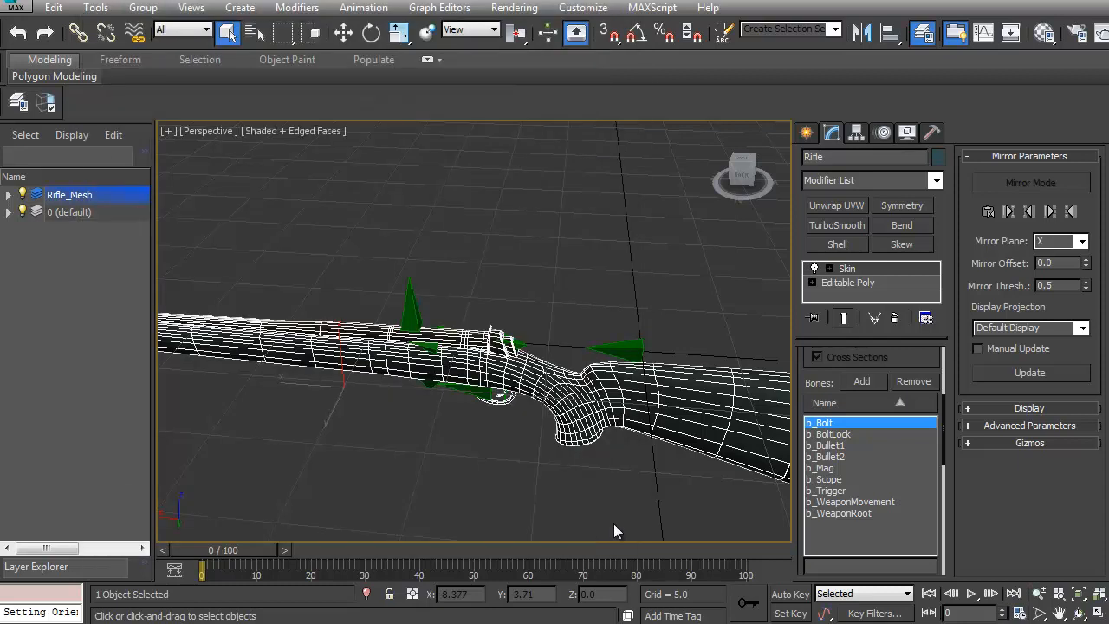
Examine the b_WeaponRoot entry and the ordering of the Skin bone list against the root bone above the stock
{"action": "left_click", "coordinate": [838, 514]}
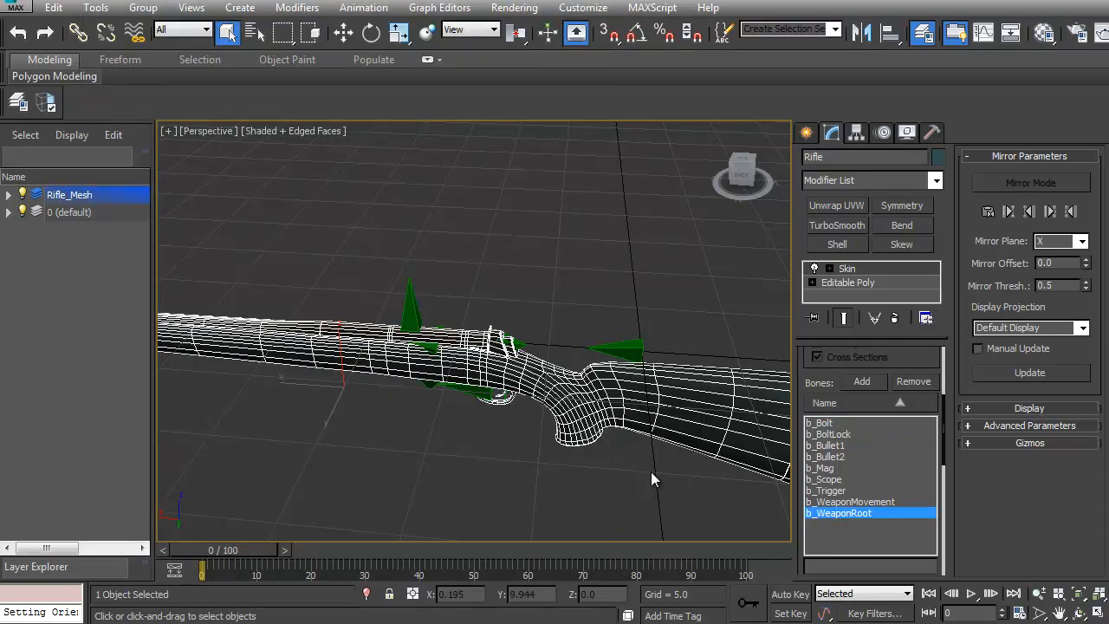
{"action": "left_click", "coordinate": [614, 348]}
{"action": "left_click", "coordinate": [647, 413]}
{"action": "left_click_drag", "start_coordinate": [903, 514], "coordinate": [903, 335]}
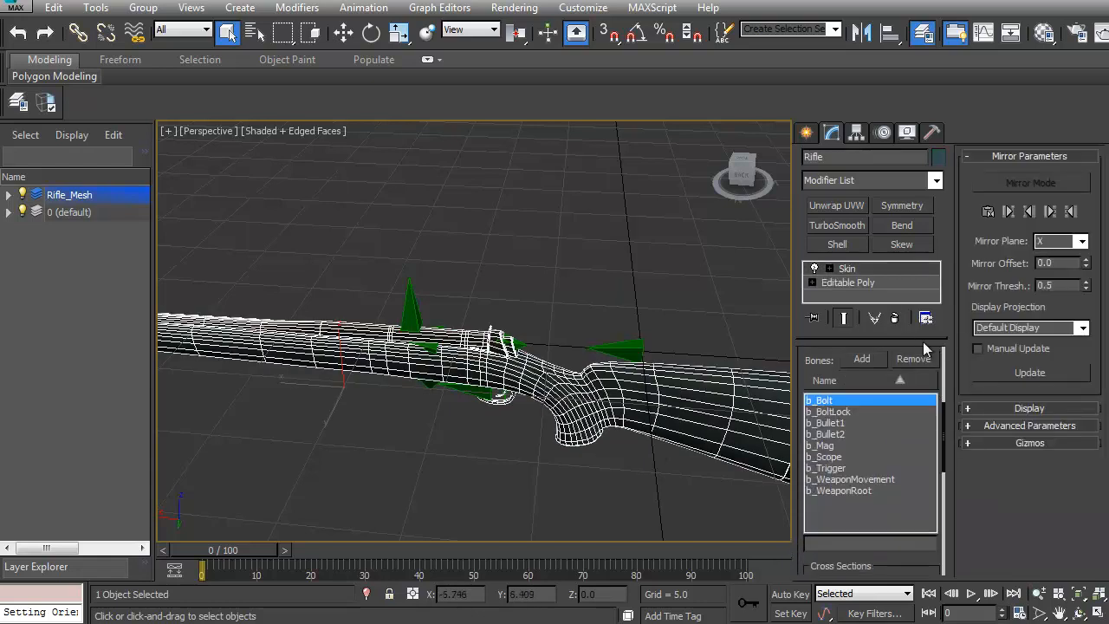
{"action": "left_click", "coordinate": [838, 491]}
{"action": "middle_click_drag", "start_coordinate": [551, 393], "coordinate": [437, 325], "text": "alt"}
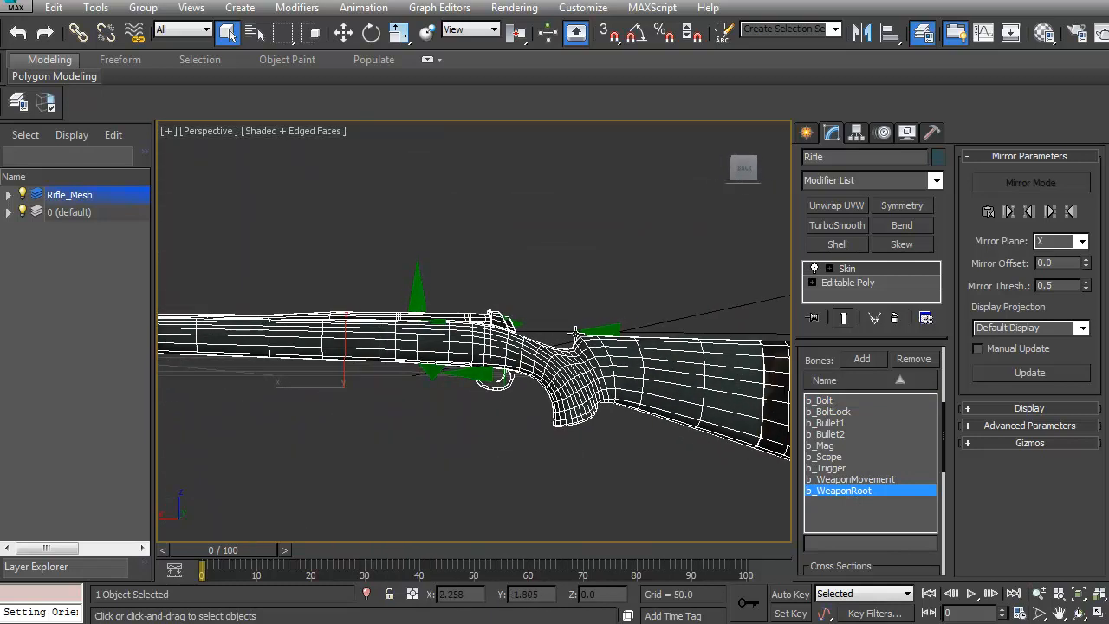
{"action": "left_click", "coordinate": [930, 380]}
{"action": "left_click", "coordinate": [834, 411]}
{"action": "left_click", "coordinate": [862, 400]}
{"action": "left_click", "coordinate": [897, 380]}
{"action": "scroll", "coordinate": [801, 555], "scroll_direction": "down", "scroll_amount": 5}
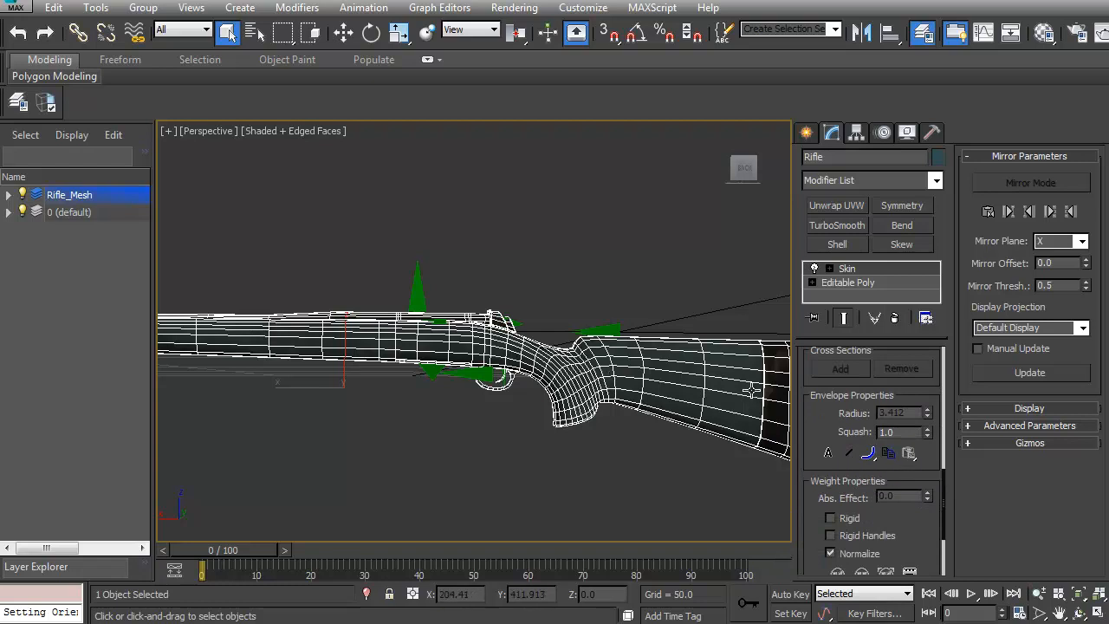
Try weighting the selected rifle vertices to b_WeaponRoot with an absolute effect of 1.0, undo it, and leave envelope editing
{"action": "left_click", "coordinate": [860, 271]}
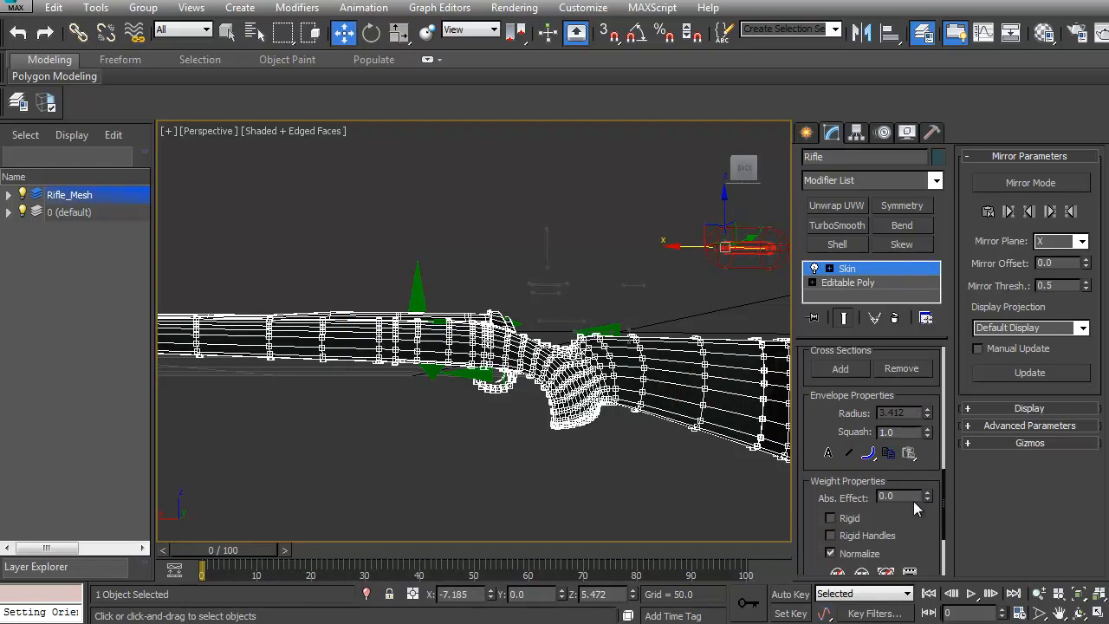
{"action": "left_click_drag", "start_coordinate": [812, 421], "coordinate": [888, 504]}
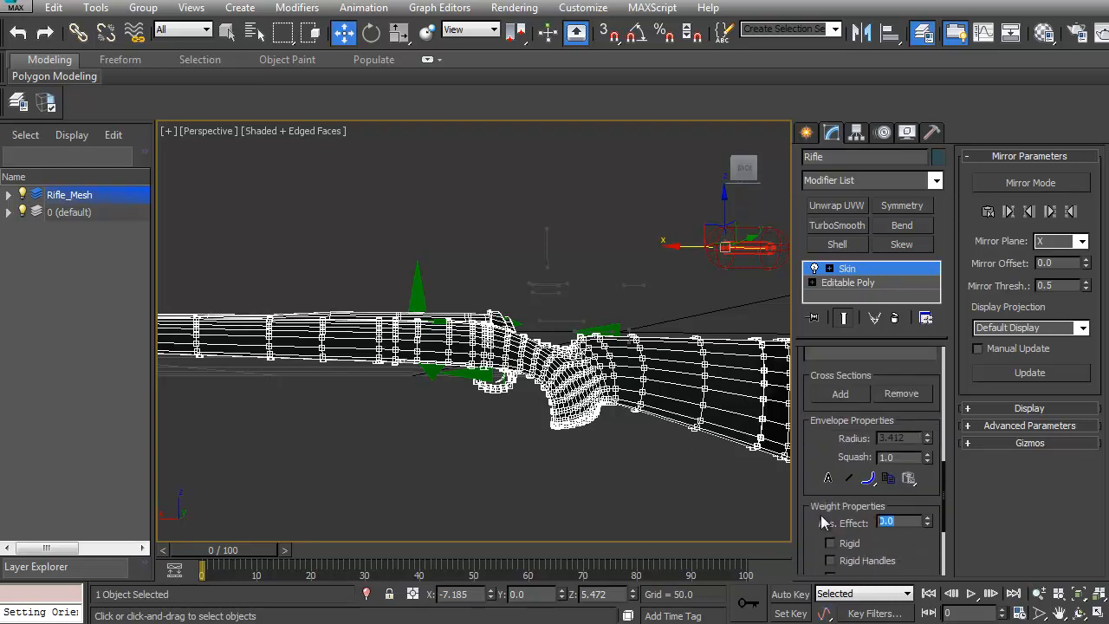
{"action": "key", "text": "Return"}
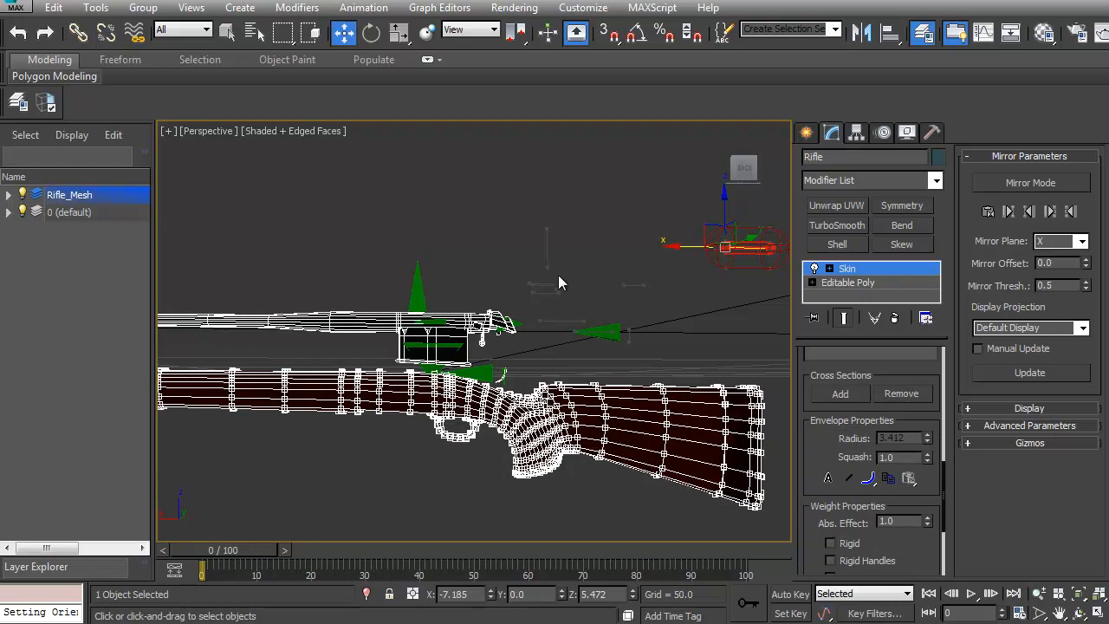
{"action": "middle_click_drag", "start_coordinate": [543, 307], "coordinate": [534, 315]}
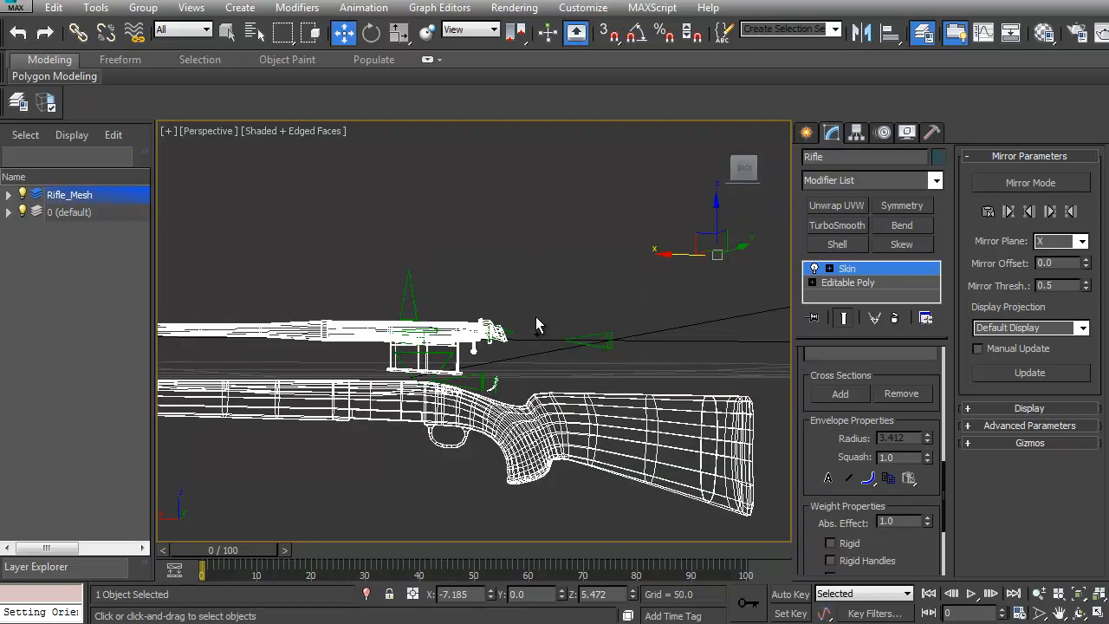
{"action": "scroll", "coordinate": [819, 436], "scroll_direction": "up", "scroll_amount": 5}
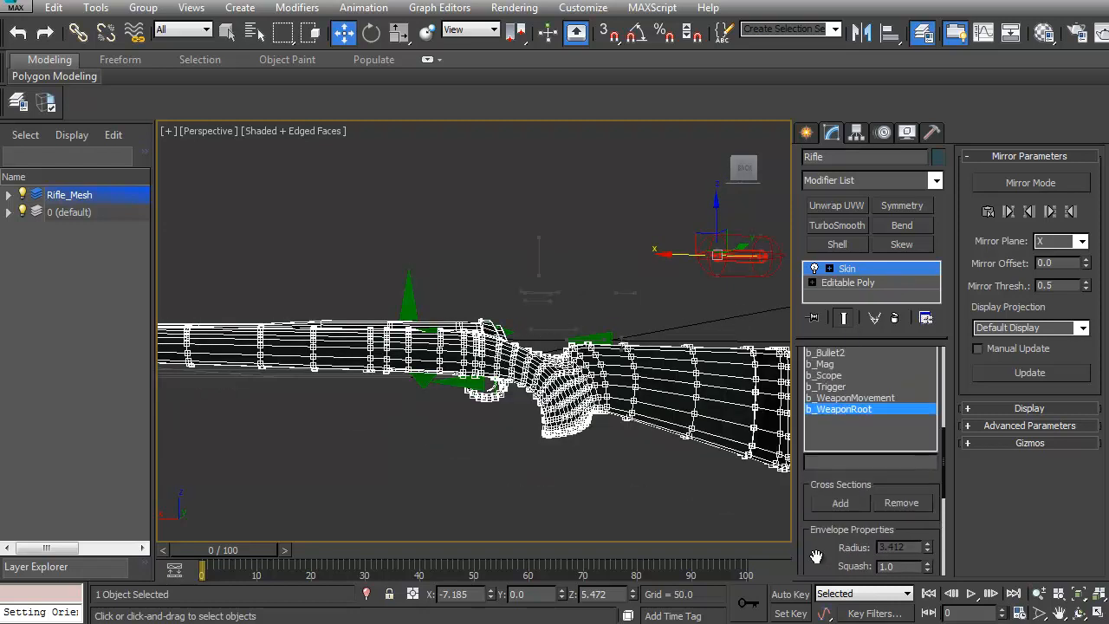
{"action": "scroll", "coordinate": [871, 459], "scroll_direction": "up", "scroll_amount": 4}
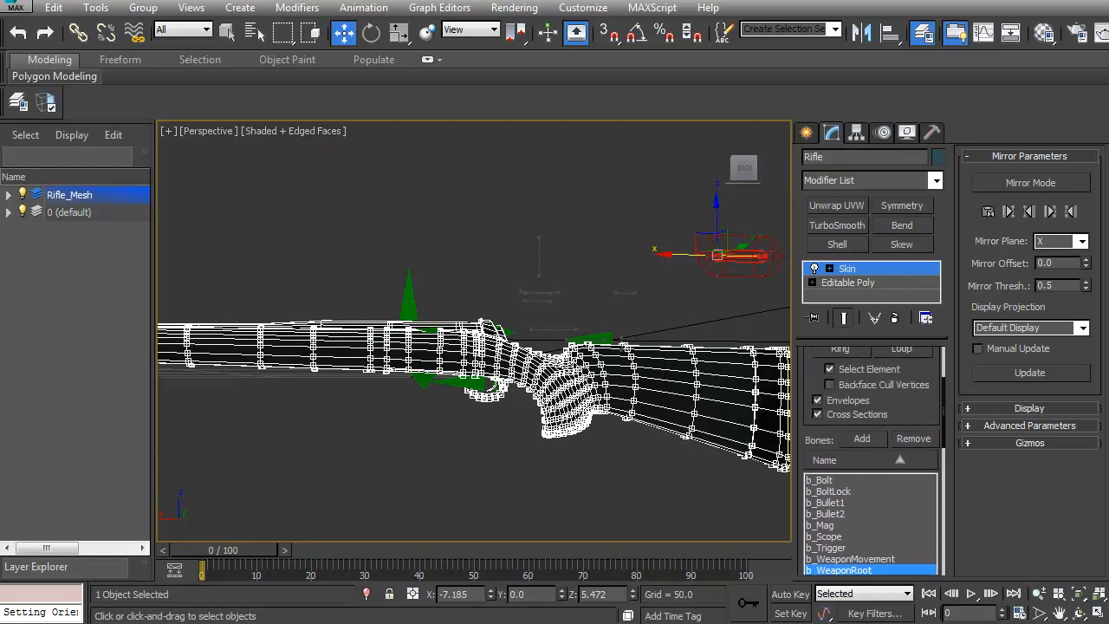
{"action": "middle_click_drag", "start_coordinate": [529, 449], "coordinate": [534, 430], "text": "alt"}
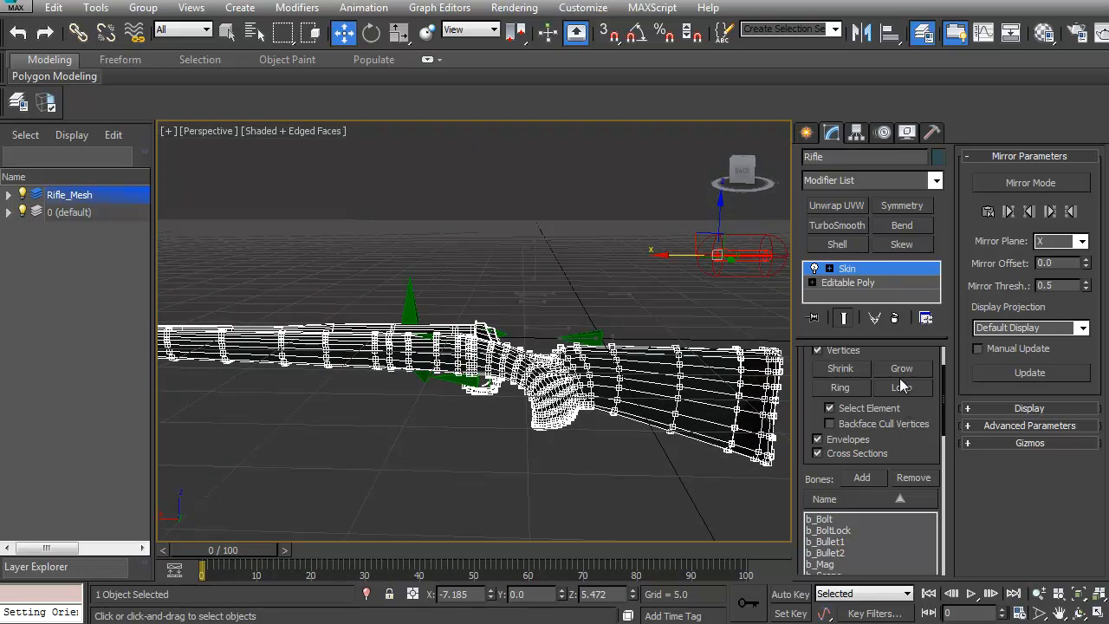
{"action": "left_click", "coordinate": [894, 318]}
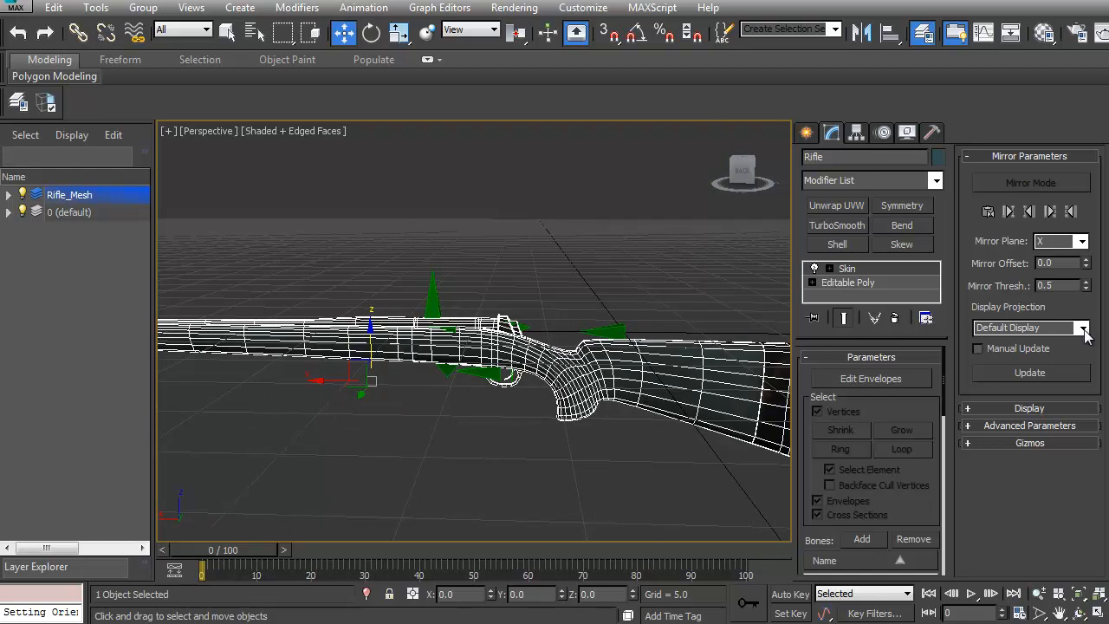
Save the Rifle's skin weights as the envelope file HuntingRifle_SkinWeights in the HuntingRifle folder
{"action": "left_click", "coordinate": [1040, 426]}
{"action": "left_click", "coordinate": [1038, 392]}
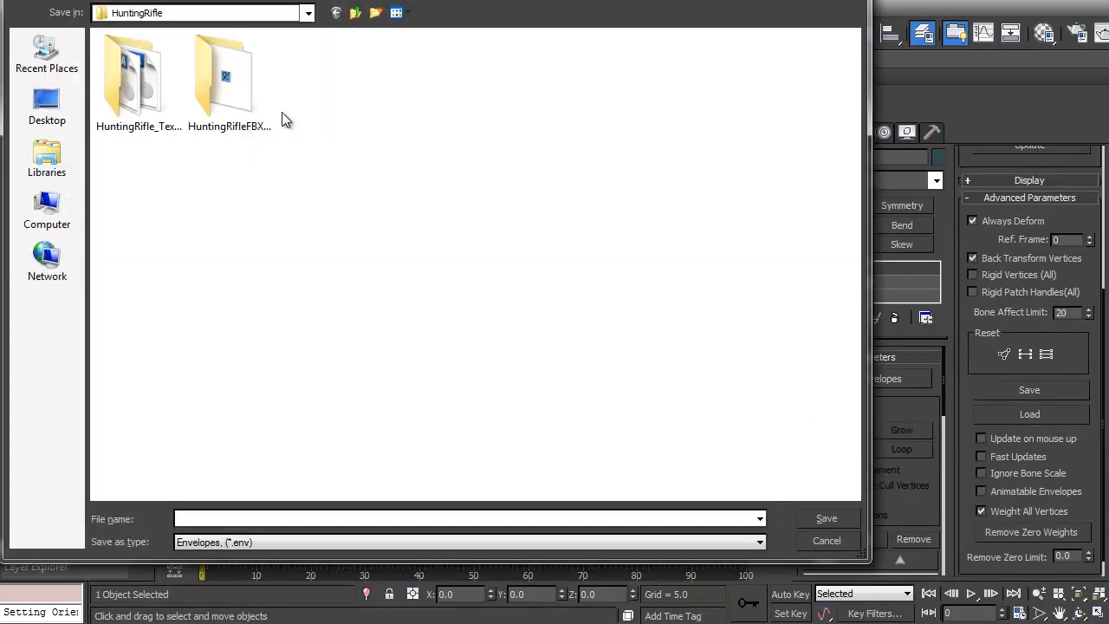
{"action": "type", "text": "Hunt"}
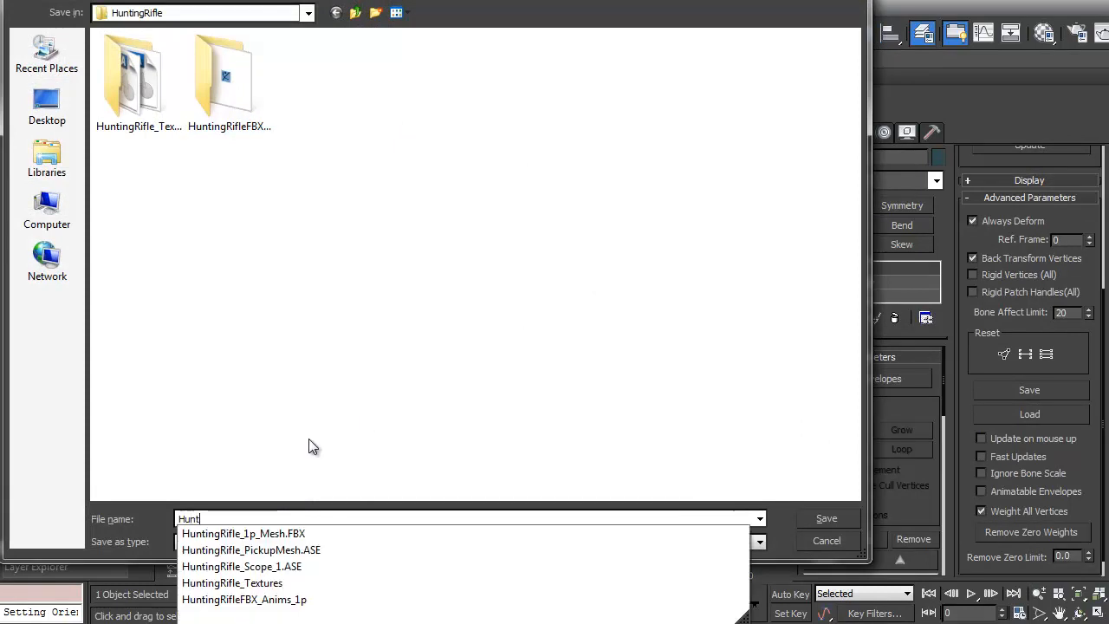
{"action": "type", "text": "ingRifle_SkinWeights"}
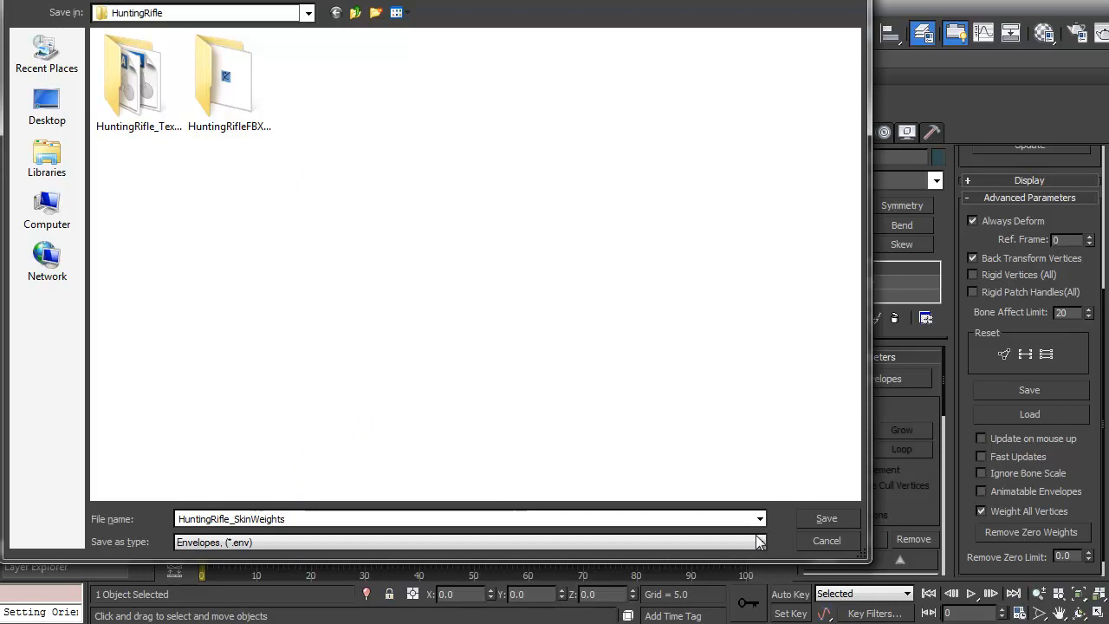
{"action": "left_click", "coordinate": [827, 519]}
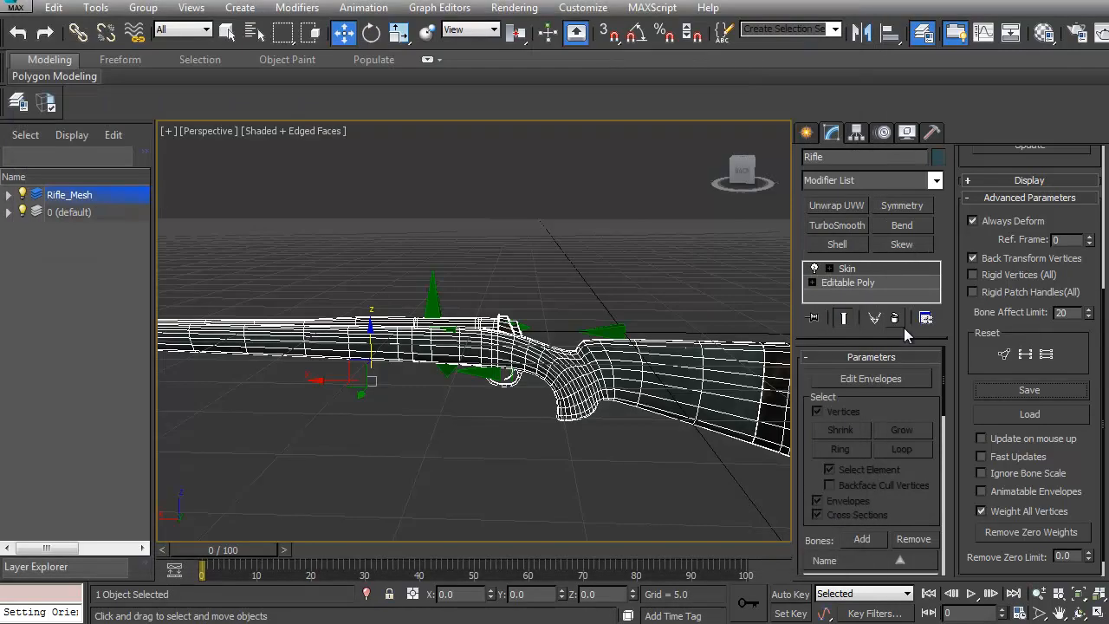
Remove the Rifle's existing Skin modifier and apply a fresh Skin modifier above the Editable Poly
{"action": "middle_click_drag", "start_coordinate": [665, 324], "coordinate": [612, 311]}
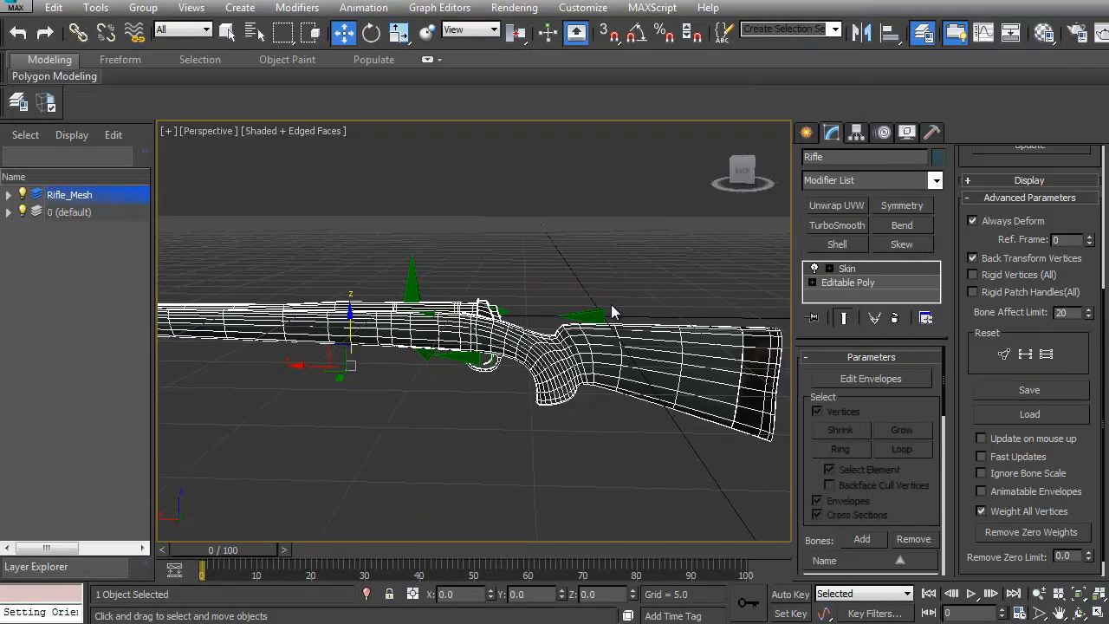
{"action": "key", "text": "ctrl+z"}
{"action": "left_click", "coordinate": [936, 180]}
{"action": "scroll", "coordinate": [866, 390], "scroll_direction": "down", "scroll_amount": 15}
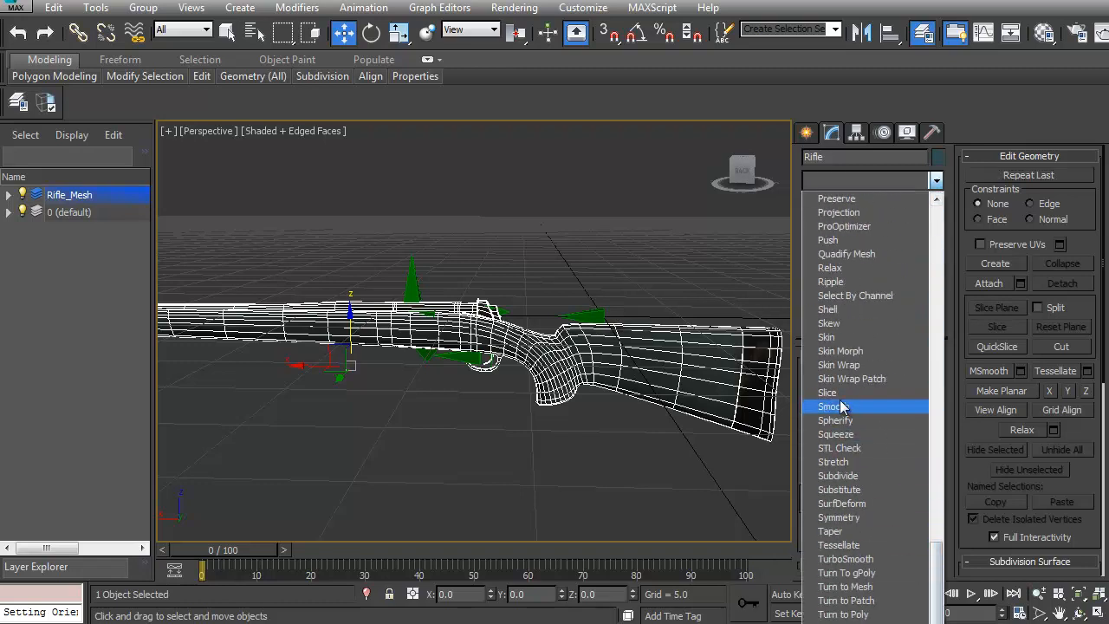
{"action": "left_click", "coordinate": [841, 337]}
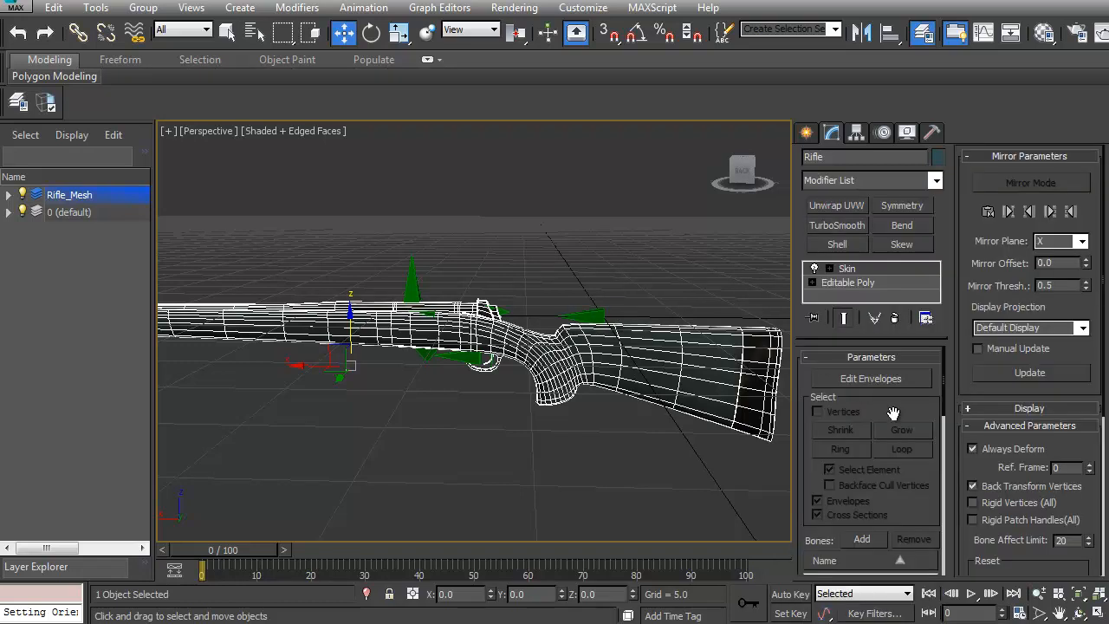
Add all the rifle bones, from b_WeaponRoot through b_Trigger, to the new Skin modifier
{"action": "scroll", "coordinate": [906, 395], "scroll_direction": "down", "scroll_amount": 3}
{"action": "left_click", "coordinate": [862, 424]}
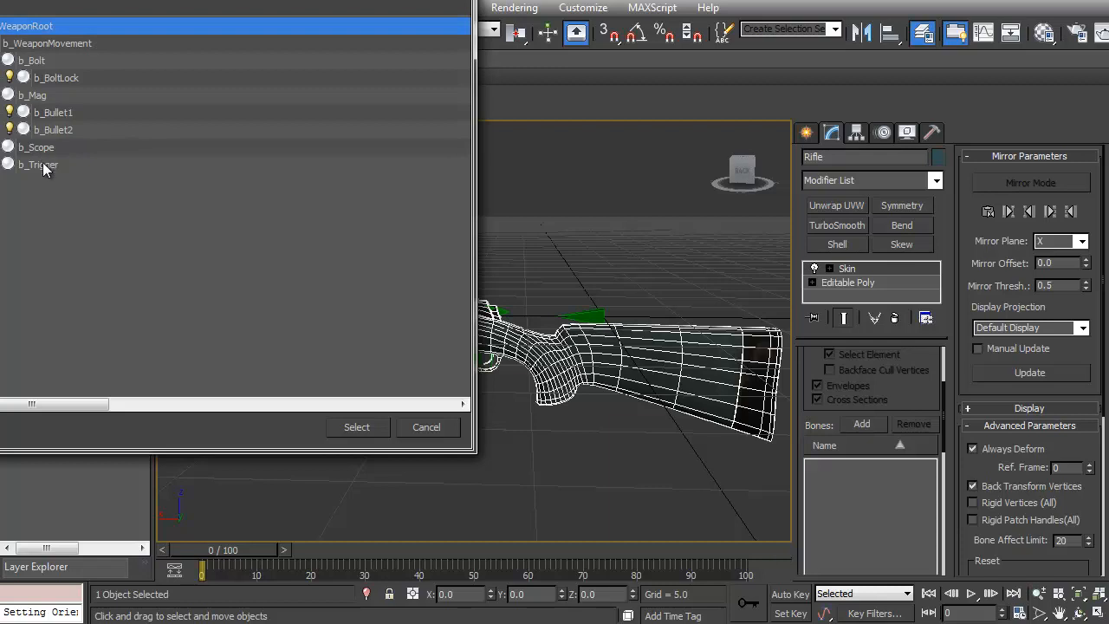
{"action": "left_click", "coordinate": [43, 166], "text": "shift"}
{"action": "left_click", "coordinate": [31, 150]}
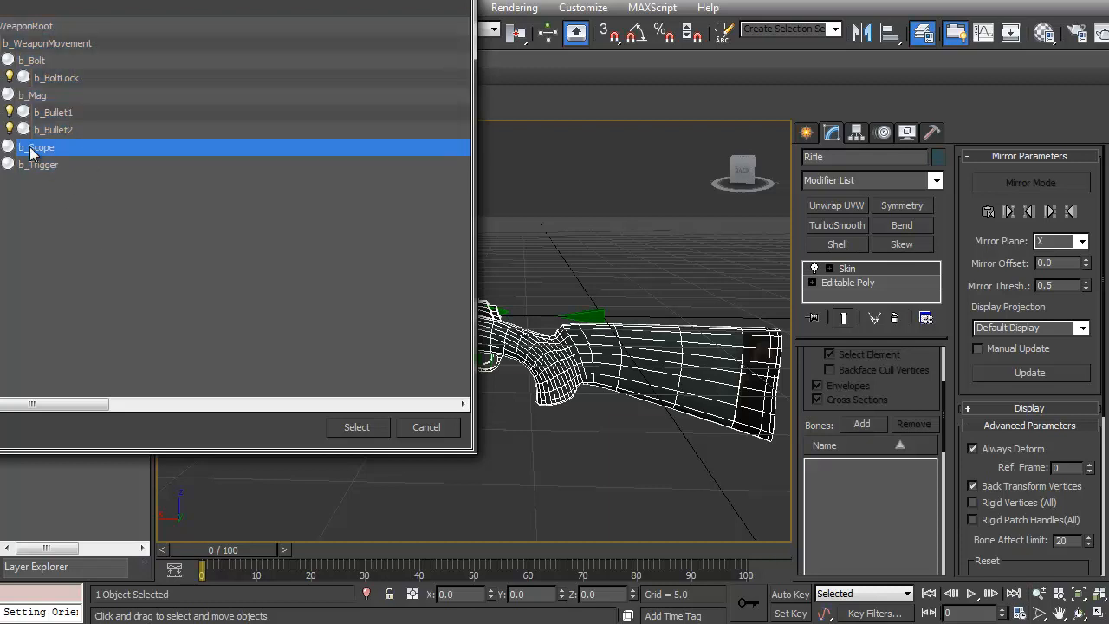
{"action": "left_click", "coordinate": [32, 28]}
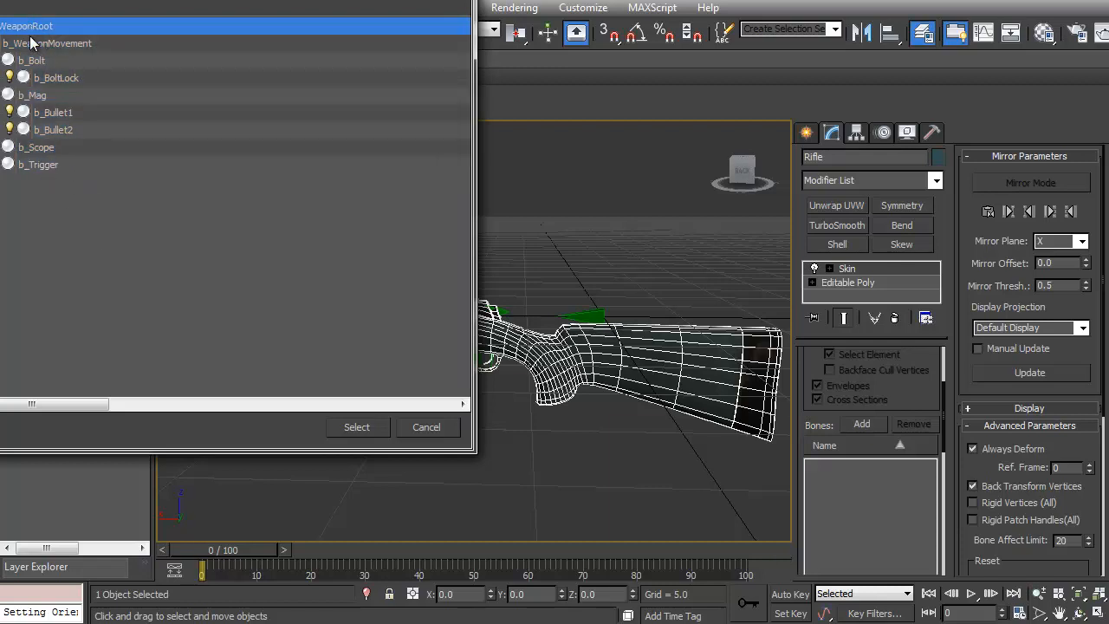
{"action": "left_click", "coordinate": [49, 168], "text": "shift"}
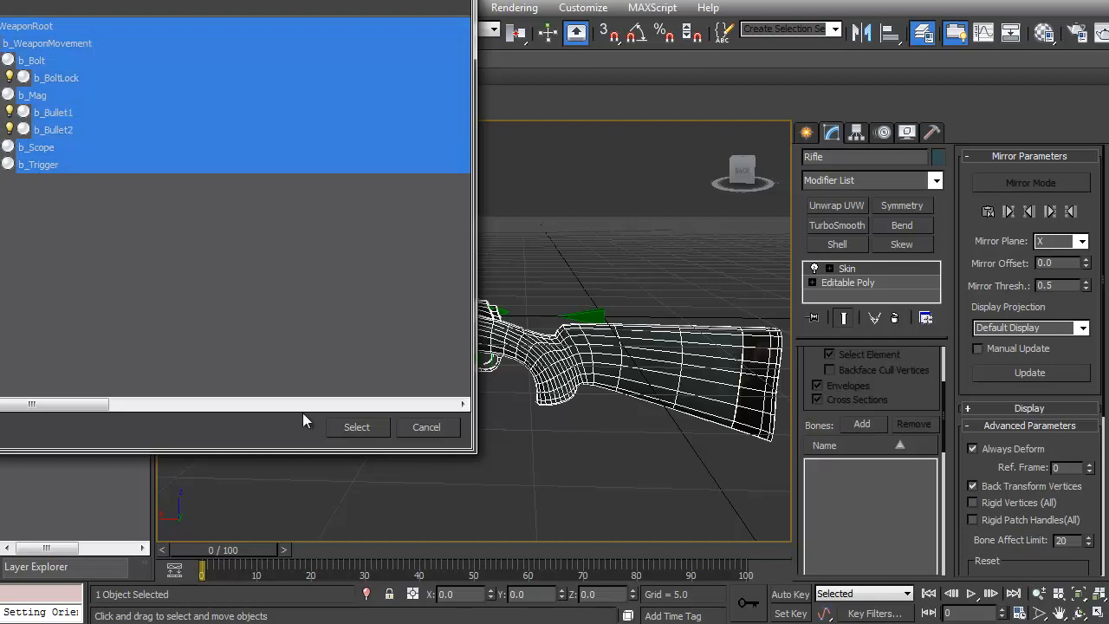
{"action": "left_click", "coordinate": [357, 427]}
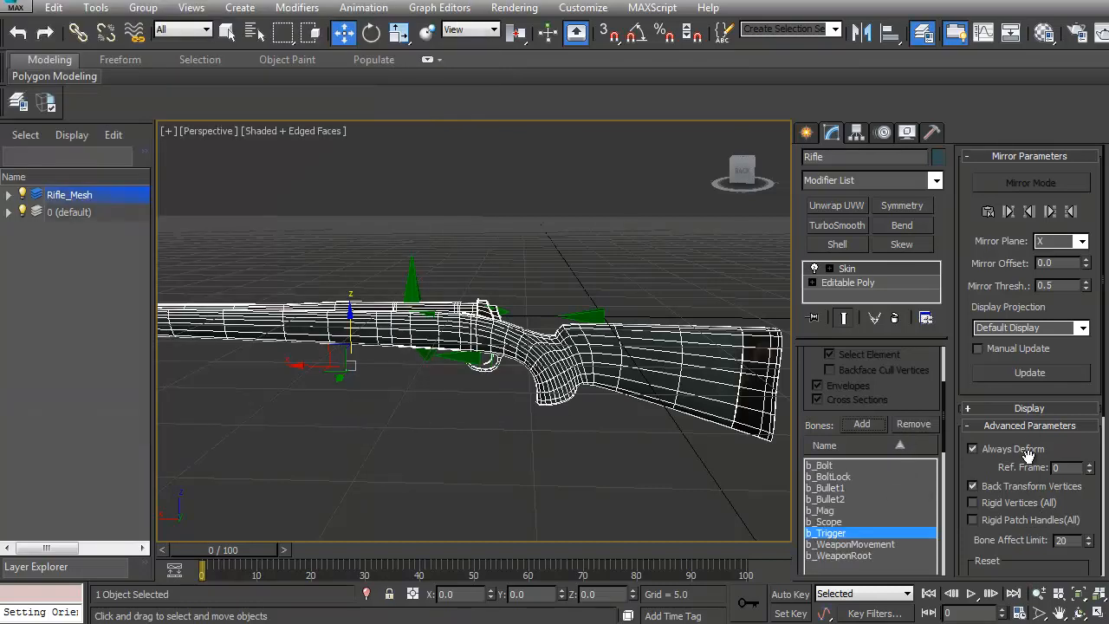
Load the saved HuntingRifle skin weights into the new Skin modifier, matching the envelopes by name
{"action": "scroll", "coordinate": [1059, 359], "scroll_direction": "down", "scroll_amount": 5}
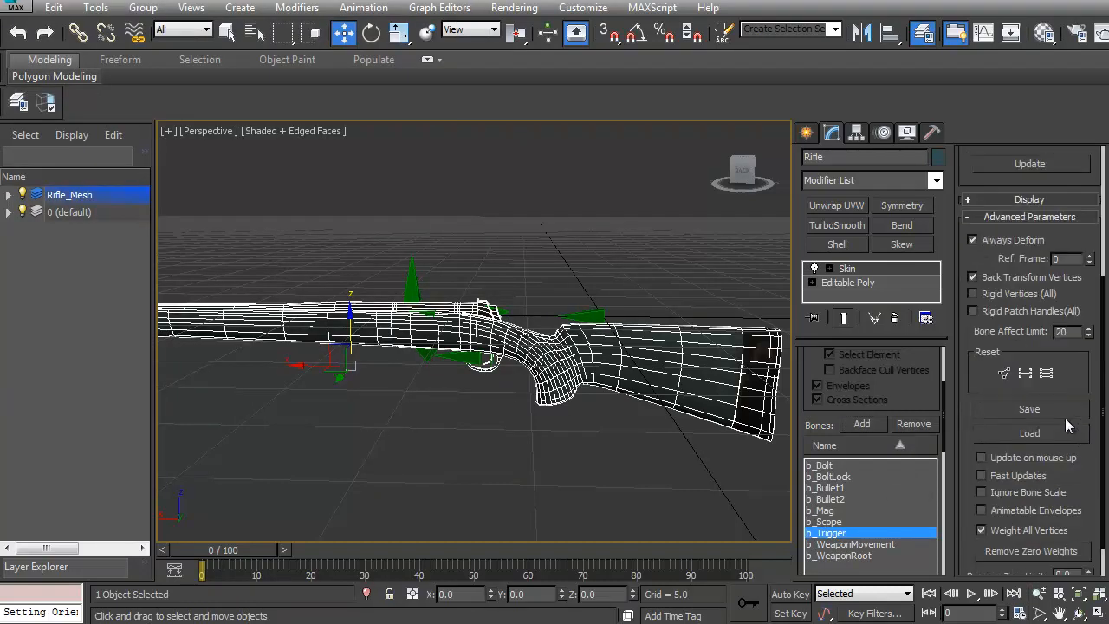
{"action": "left_click", "coordinate": [1059, 437]}
{"action": "left_click", "coordinate": [337, 98]}
{"action": "double_click", "coordinate": [338, 97]}
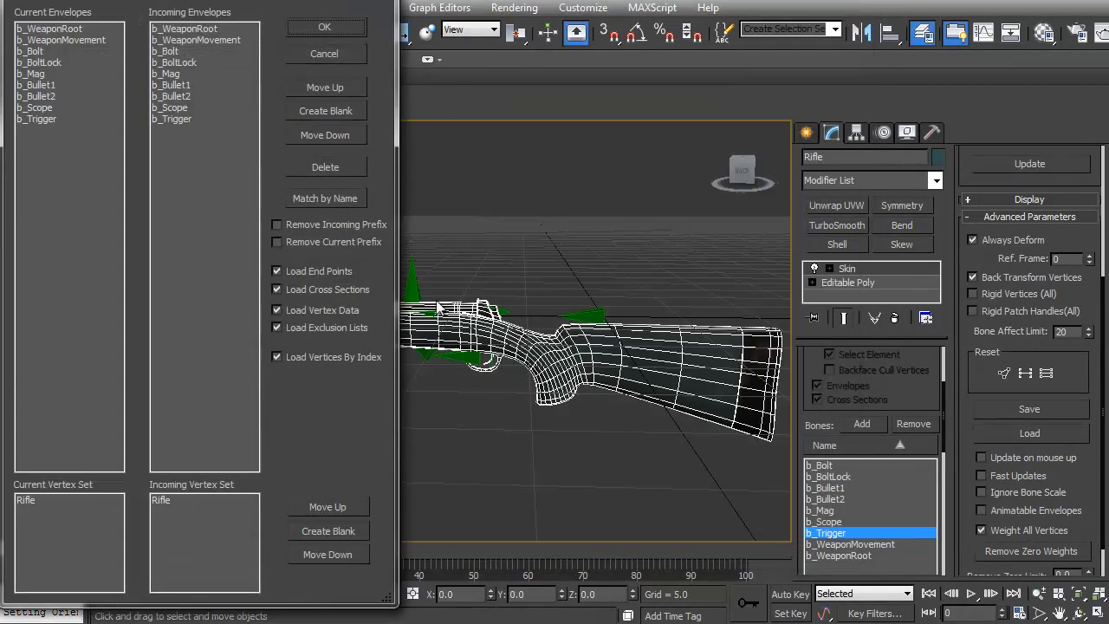
{"action": "left_click", "coordinate": [319, 196]}
{"action": "left_click", "coordinate": [340, 33]}
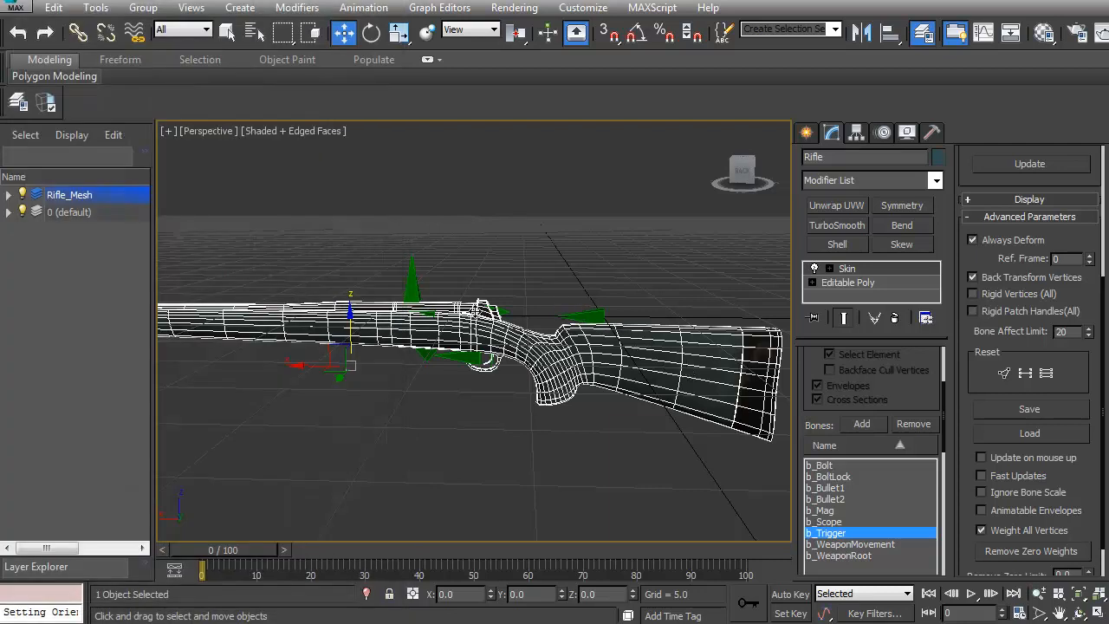
Weight the rifle body vertices to b_WeaponRoot with an absolute effect of 1.0, and leave envelope editing
{"action": "middle_click_drag", "start_coordinate": [452, 310], "coordinate": [295, 370], "text": "alt"}
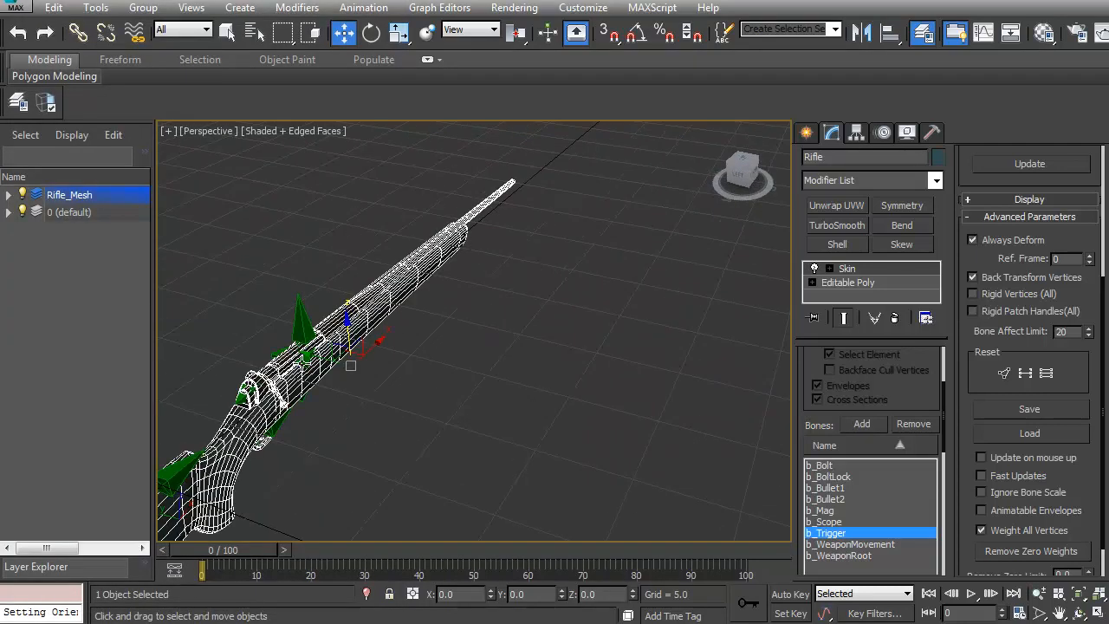
{"action": "left_click", "coordinate": [303, 362]}
{"action": "middle_click_drag", "start_coordinate": [339, 378], "coordinate": [446, 421], "text": "alt"}
{"action": "left_click", "coordinate": [533, 389]}
{"action": "left_click", "coordinate": [884, 379]}
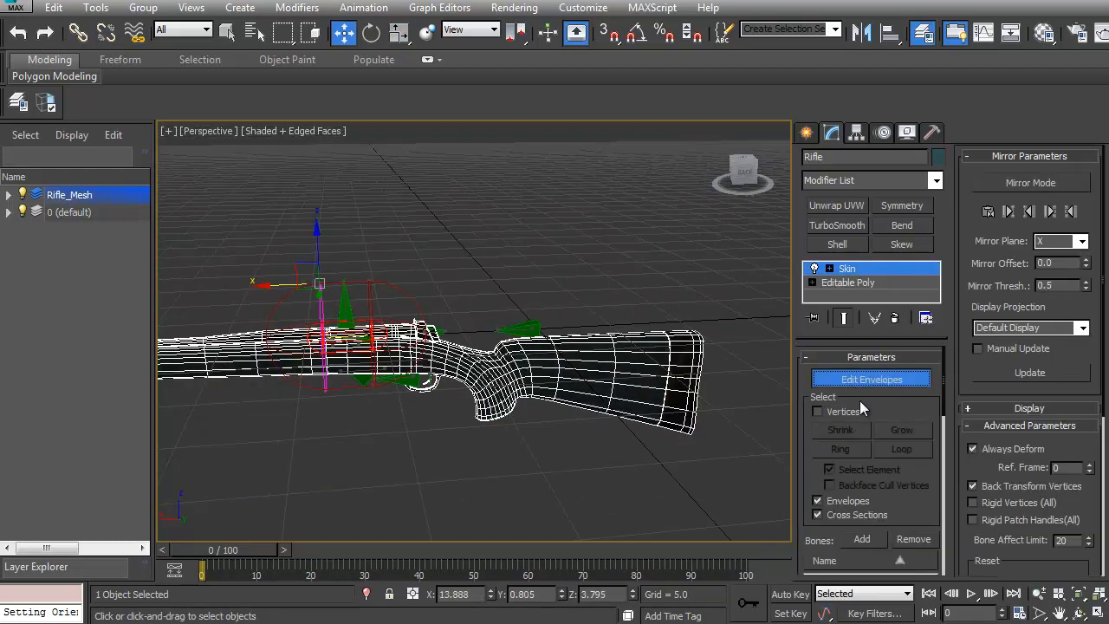
{"action": "scroll", "coordinate": [874, 488], "scroll_direction": "down", "scroll_amount": 5}
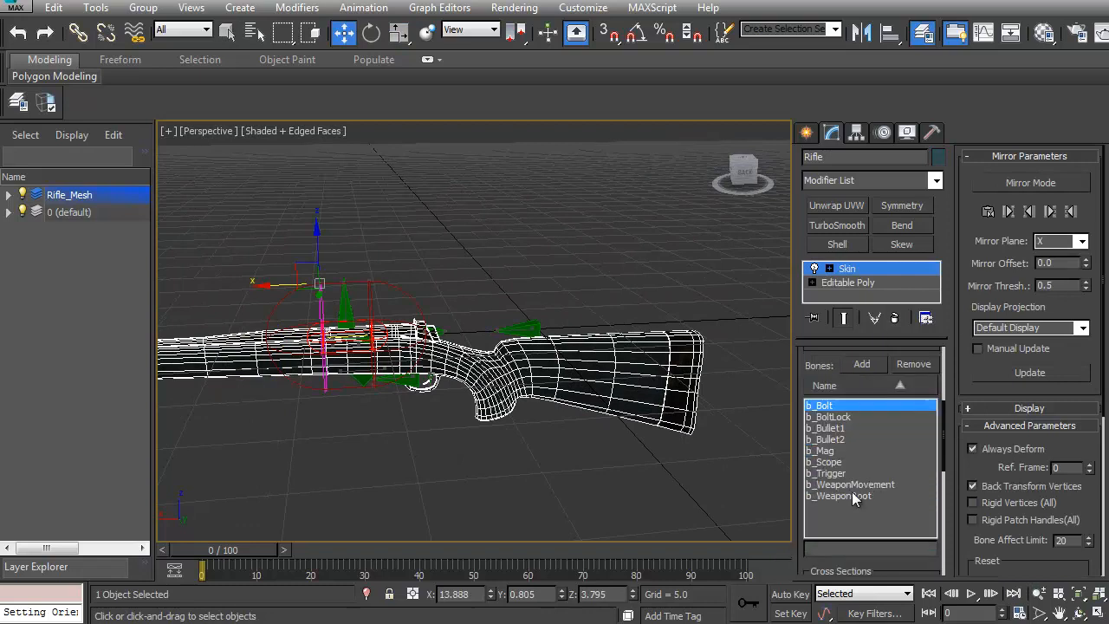
{"action": "left_click", "coordinate": [857, 496]}
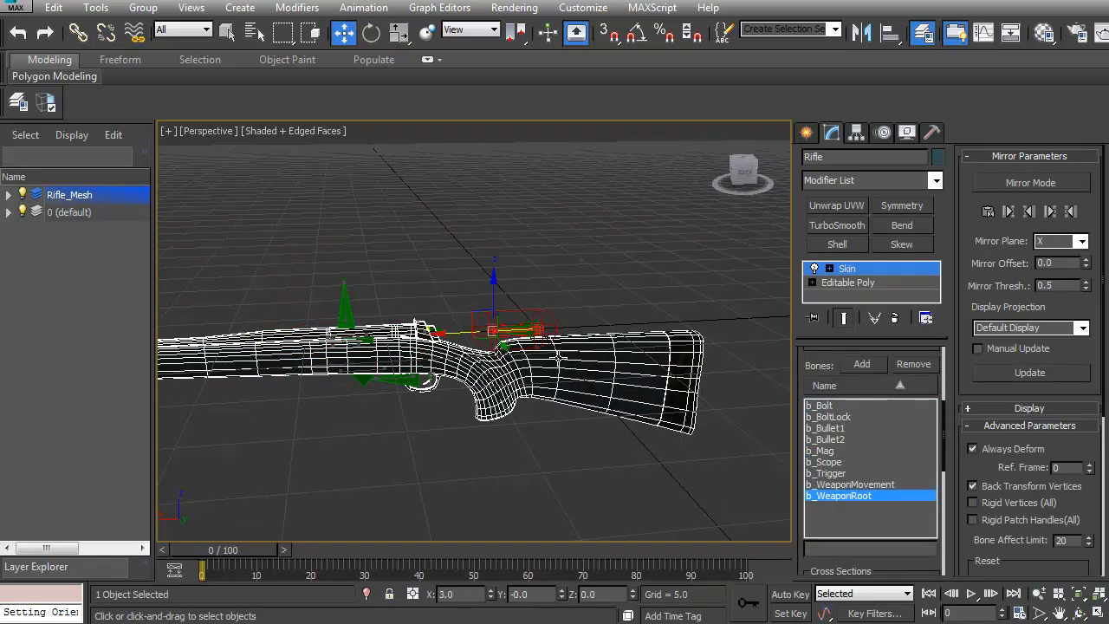
{"action": "scroll", "coordinate": [912, 526], "scroll_direction": "down", "scroll_amount": 5}
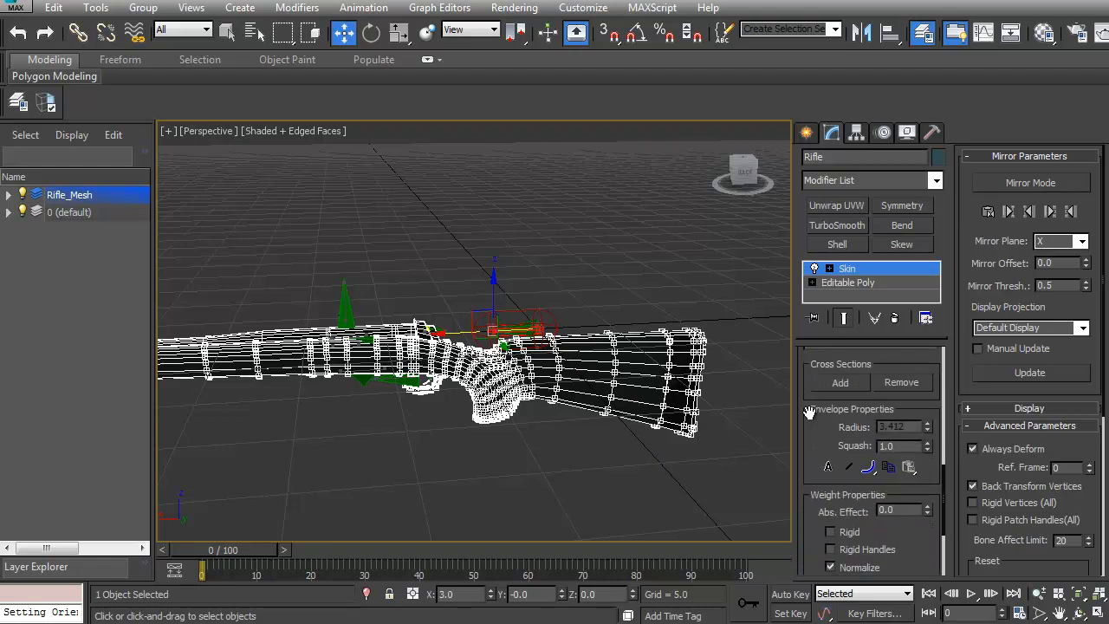
{"action": "type", "text": "1"}
{"action": "key", "text": "Return"}
{"action": "middle_click_drag", "start_coordinate": [631, 387], "coordinate": [635, 391]}
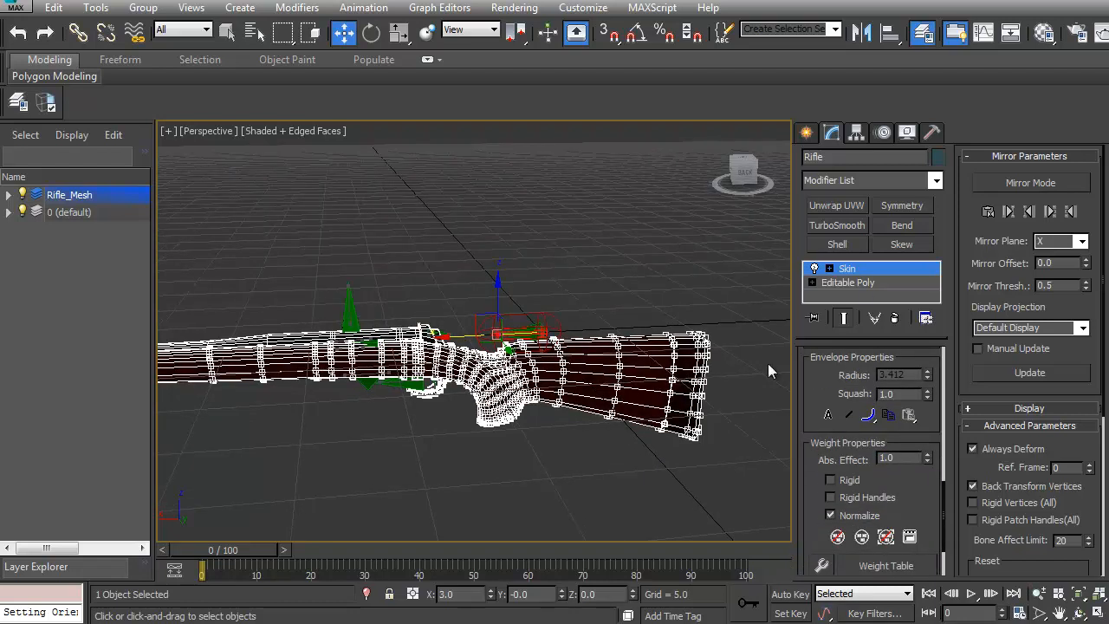
{"action": "left_click", "coordinate": [856, 269]}
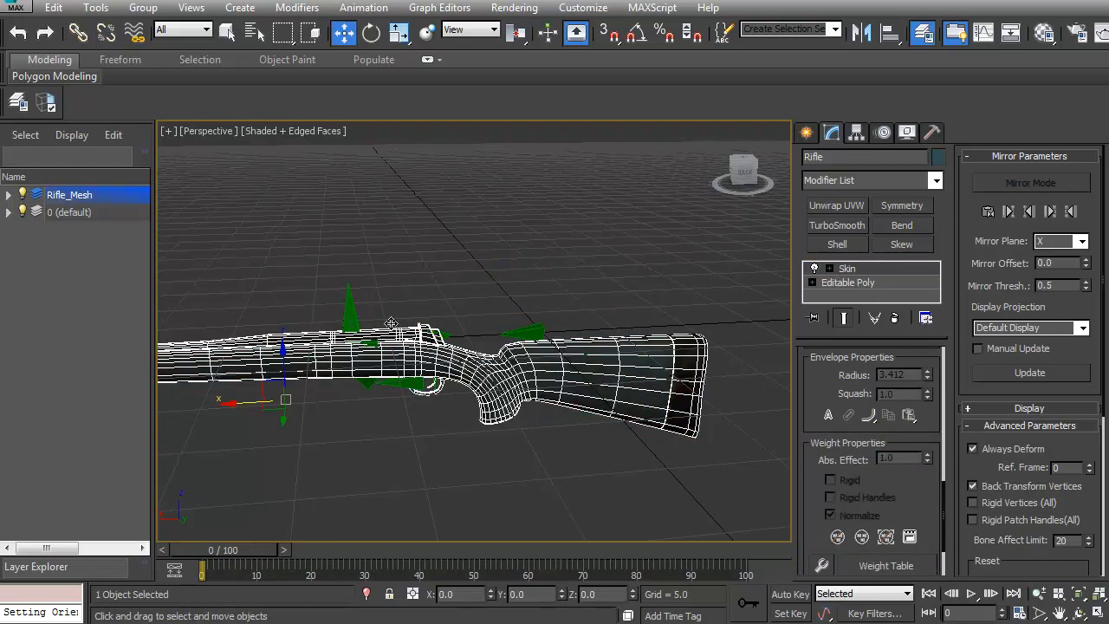
Delete both arms from the scene, keeping the rifle and its bones
{"action": "middle_click_drag", "start_coordinate": [267, 234], "coordinate": [366, 251]}
{"action": "left_click_drag", "start_coordinate": [731, 485], "coordinate": [732, 487]}
{"action": "middle_click_drag", "start_coordinate": [637, 454], "coordinate": [549, 404]}
{"action": "scroll", "coordinate": [593, 439], "scroll_direction": "down", "scroll_amount": 5}
{"action": "scroll", "coordinate": [544, 397], "scroll_direction": "up", "scroll_amount": 4}
{"action": "scroll", "coordinate": [490, 325], "scroll_direction": "down", "scroll_amount": 3}
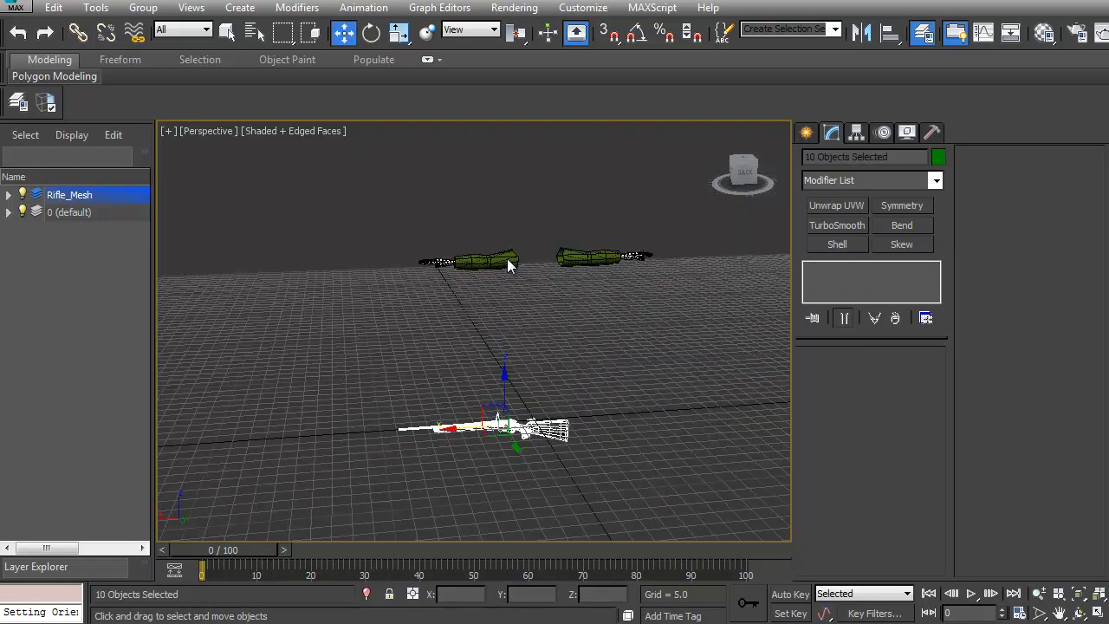
{"action": "right_click", "coordinate": [507, 169]}
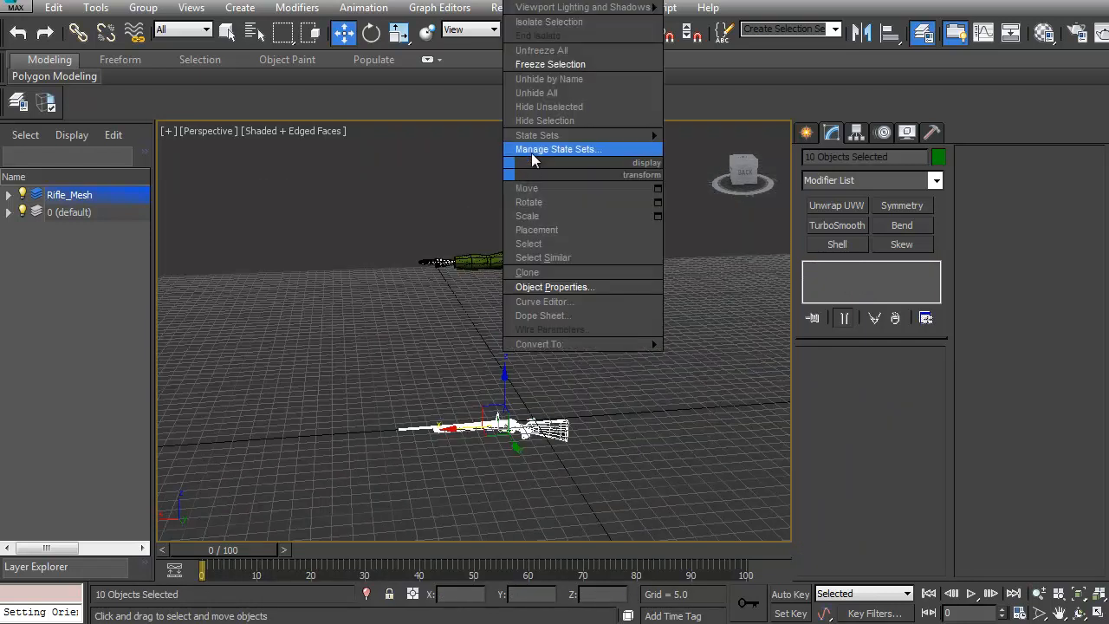
{"action": "left_click", "coordinate": [547, 64]}
{"action": "left_click_drag", "start_coordinate": [463, 178], "coordinate": [699, 312]}
{"action": "key", "text": "Delete"}
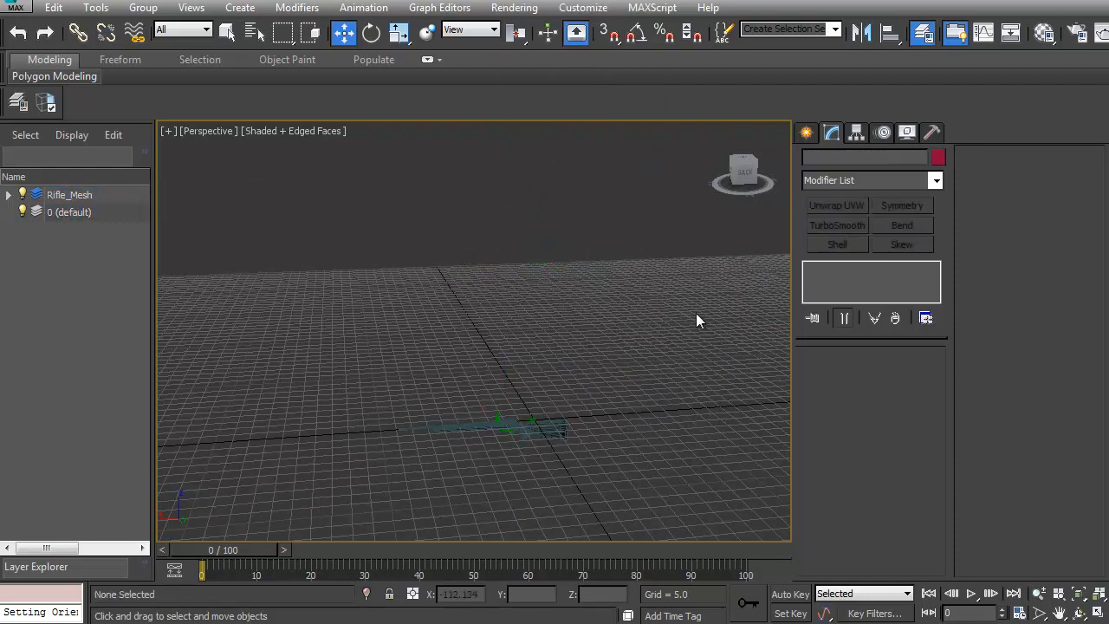
Select the rifle with all its bones and export the selection as FBX, overwriting the existing rifle mesh file
{"action": "left_click_drag", "start_coordinate": [251, 378], "coordinate": [681, 479]}
{"action": "middle_click_drag", "start_coordinate": [580, 414], "coordinate": [591, 377]}
{"action": "scroll", "coordinate": [591, 377], "scroll_direction": "up", "scroll_amount": 5}
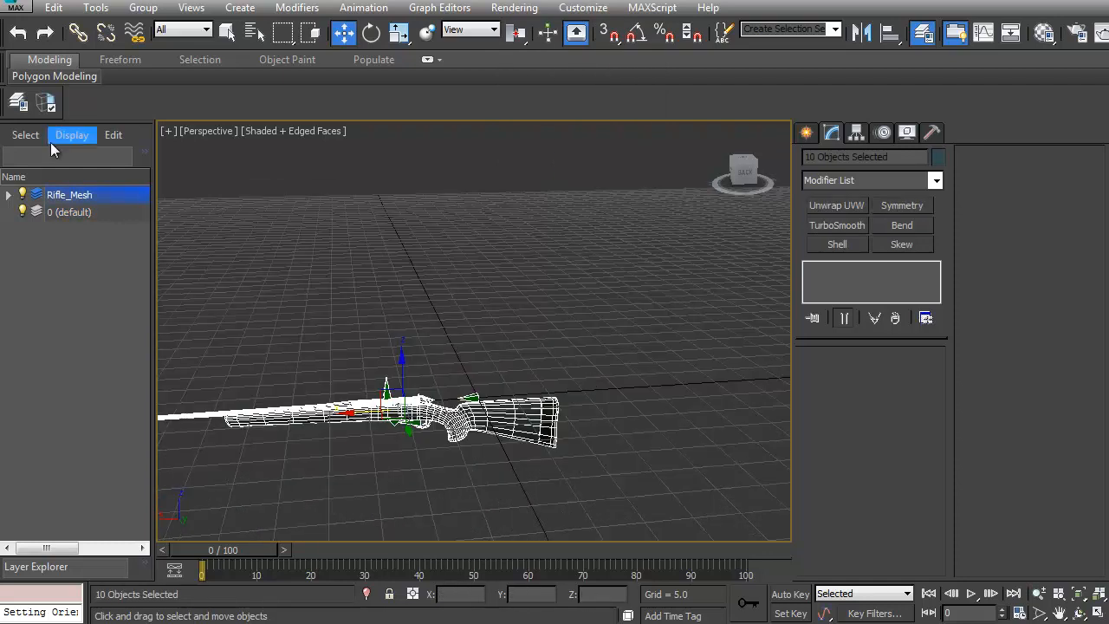
{"action": "left_click", "coordinate": [17, 102]}
{"action": "left_click", "coordinate": [307, 127]}
{"action": "double_click", "coordinate": [307, 127]}
{"action": "left_click", "coordinate": [775, 440]}
{"action": "left_click", "coordinate": [737, 565]}
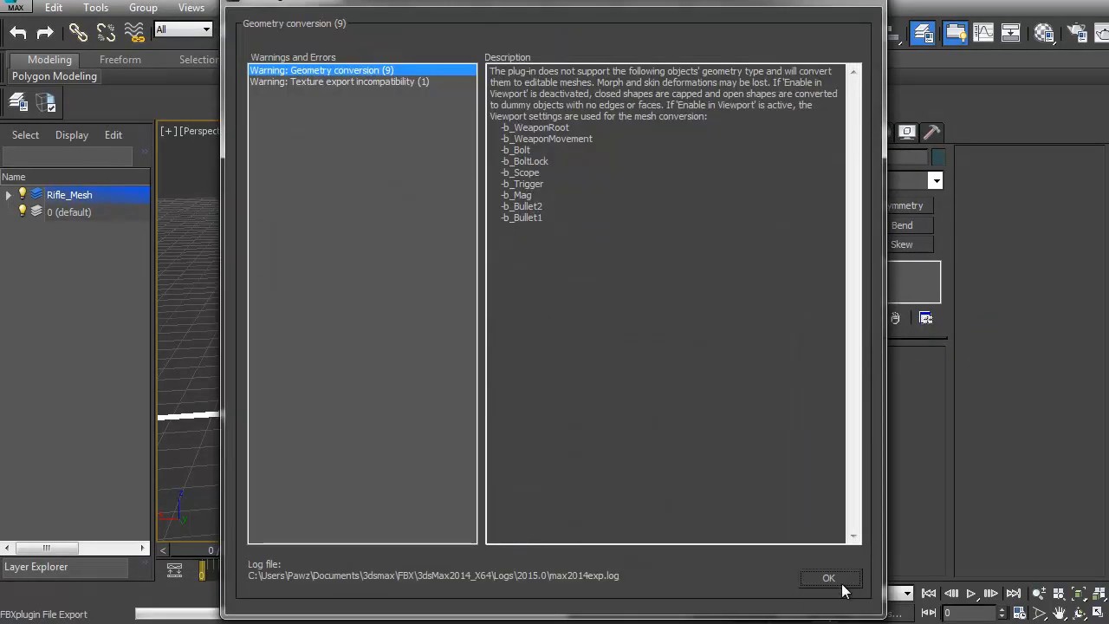
{"action": "left_click", "coordinate": [828, 579]}
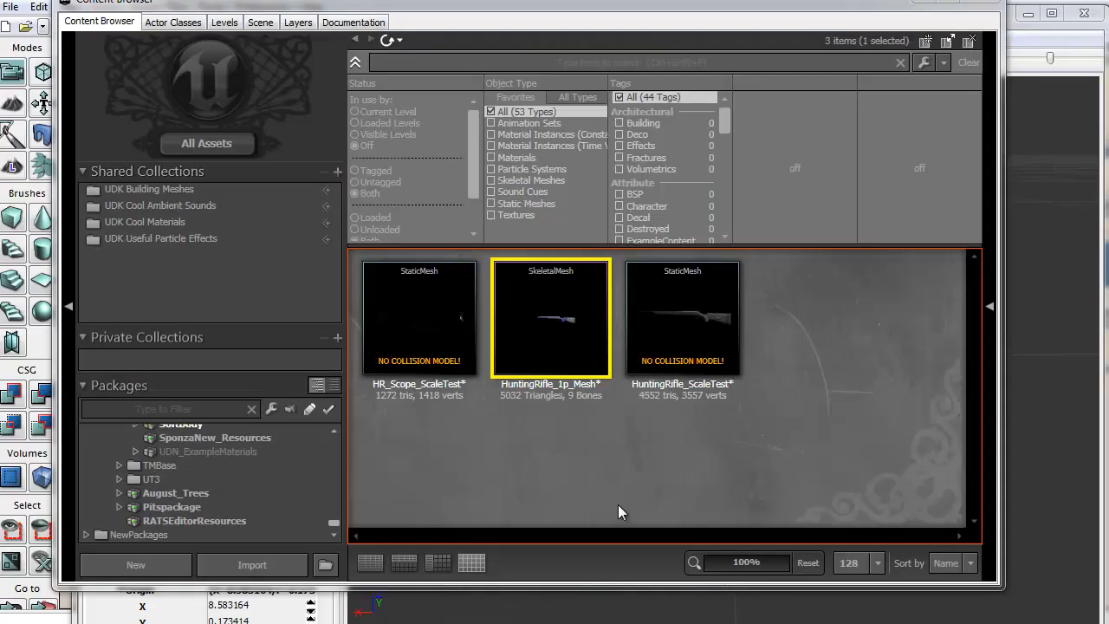
Switch to UDK, reimport HuntingRifle_1p_Mesh, inspect the rifle in the AnimSet Editor, and close the editor
{"action": "right_click", "coordinate": [524, 294]}
{"action": "left_click", "coordinate": [398, 345]}
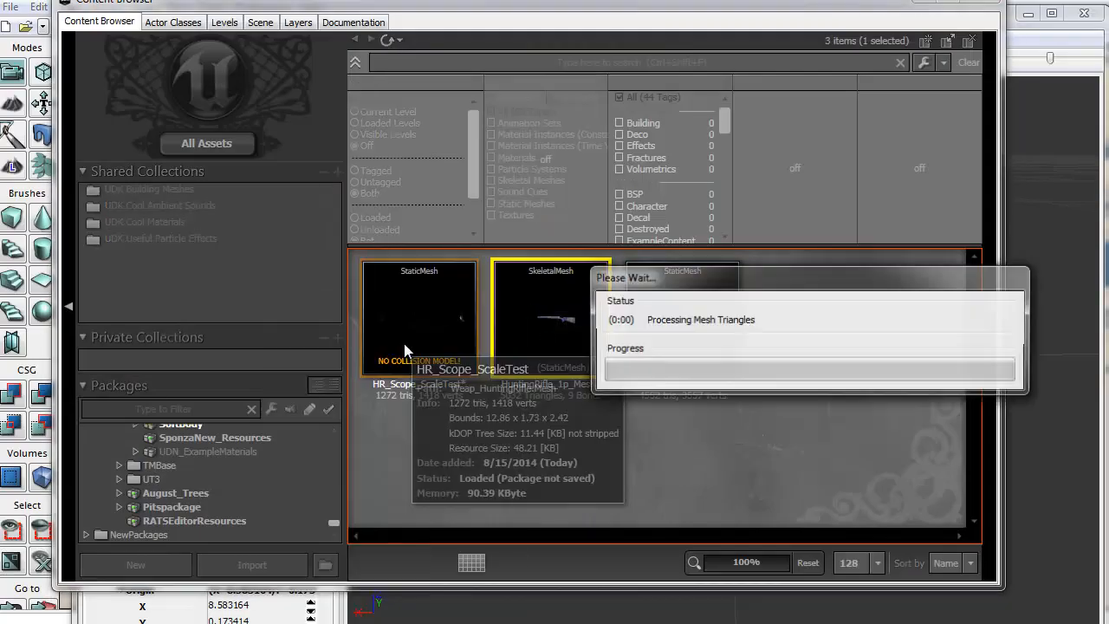
{"action": "left_click_drag", "start_coordinate": [884, 3], "coordinate": [429, 160]}
{"action": "left_click_drag", "start_coordinate": [681, 379], "coordinate": [703, 278]}
{"action": "scroll", "coordinate": [707, 381], "scroll_direction": "up", "scroll_amount": 5}
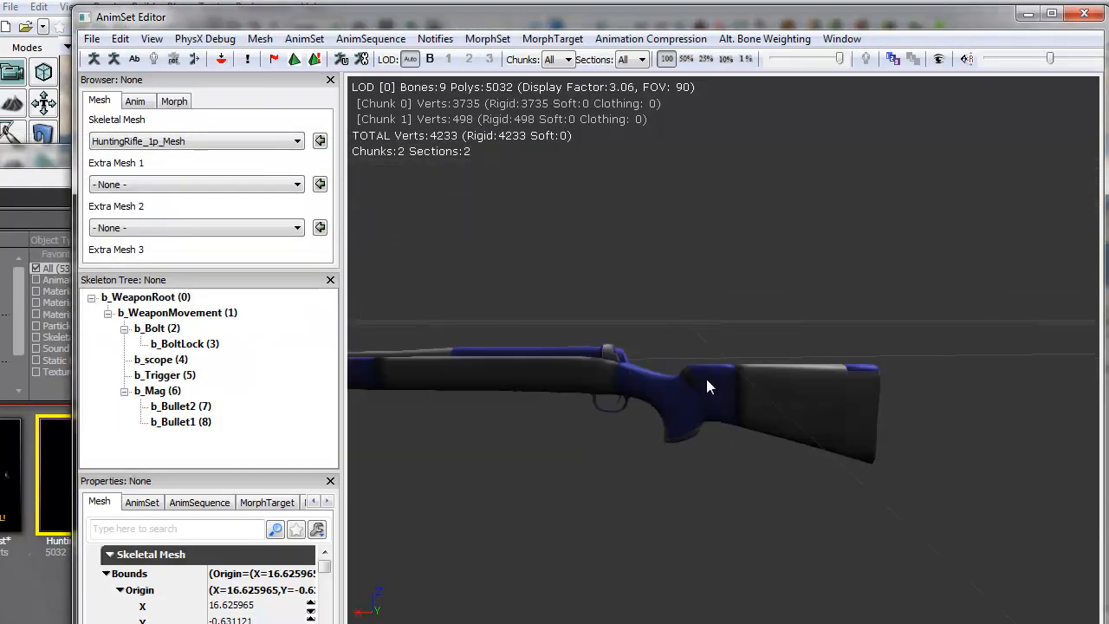
{"action": "left_click", "coordinate": [1084, 14]}
Open HuntingRifle_1p_Arms_Anims from the Weap_HuntingRifle Anims group and examine how the rifle sits on the soldier arms
{"action": "left_click_drag", "start_coordinate": [256, 154], "coordinate": [782, 21]}
{"action": "scroll", "coordinate": [266, 501], "scroll_direction": "up", "scroll_amount": 5}
{"action": "scroll", "coordinate": [266, 502], "scroll_direction": "down", "scroll_amount": 8}
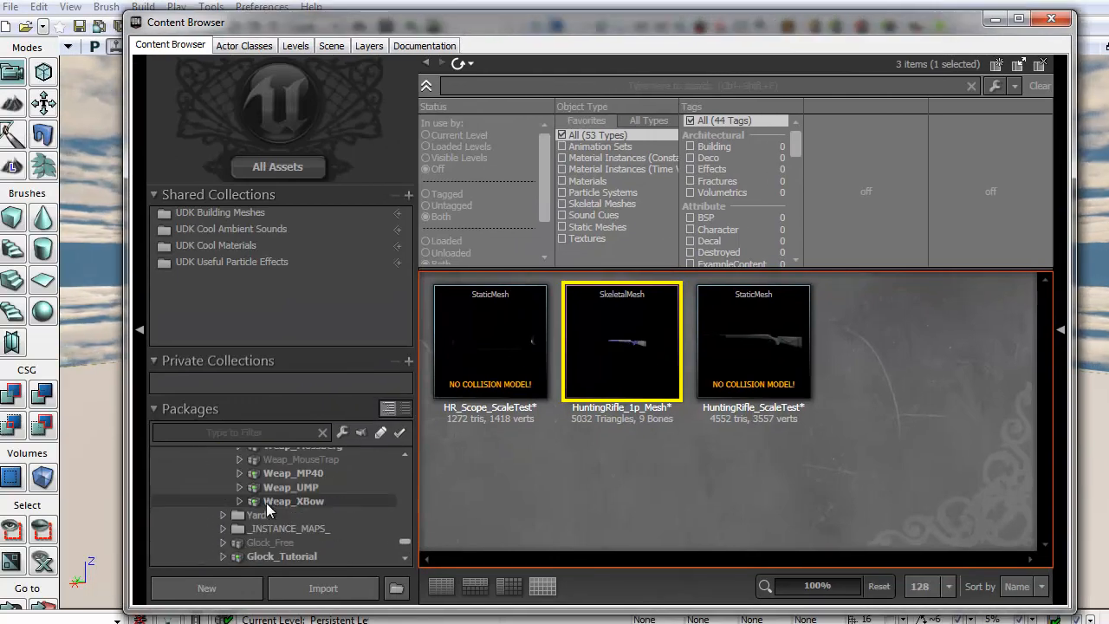
{"action": "scroll", "coordinate": [266, 503], "scroll_direction": "up", "scroll_amount": 2}
{"action": "left_click", "coordinate": [269, 501]}
{"action": "double_click", "coordinate": [489, 325]}
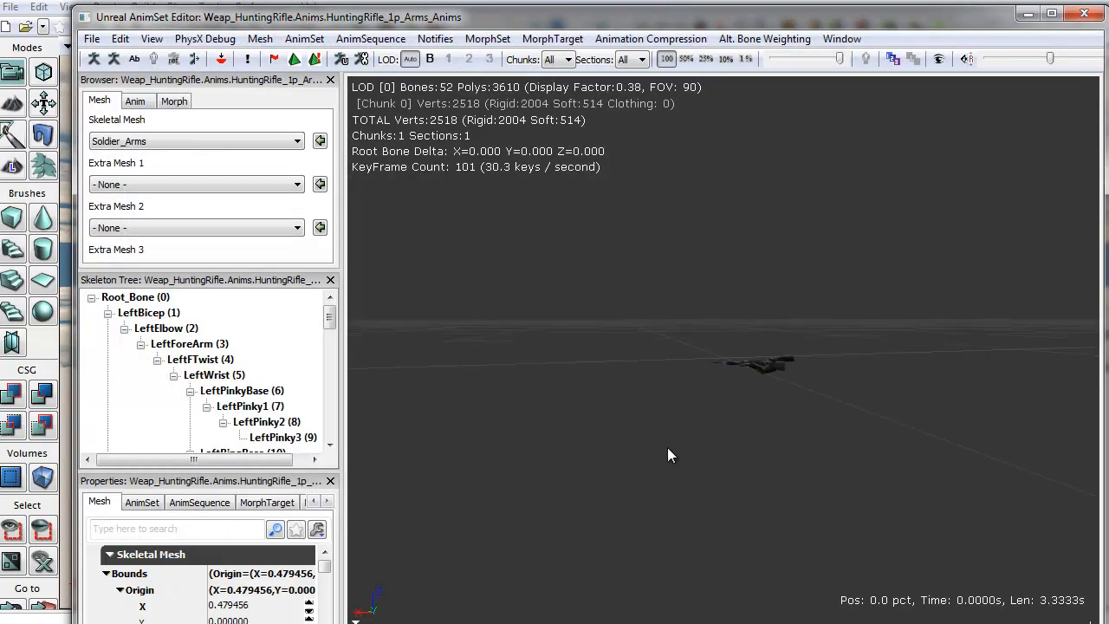
{"action": "right_click_drag", "start_coordinate": [668, 447], "coordinate": [668, 419]}
{"action": "left_click_drag", "start_coordinate": [668, 420], "coordinate": [1035, 384]}
{"action": "left_click_drag", "start_coordinate": [658, 460], "coordinate": [685, 401]}
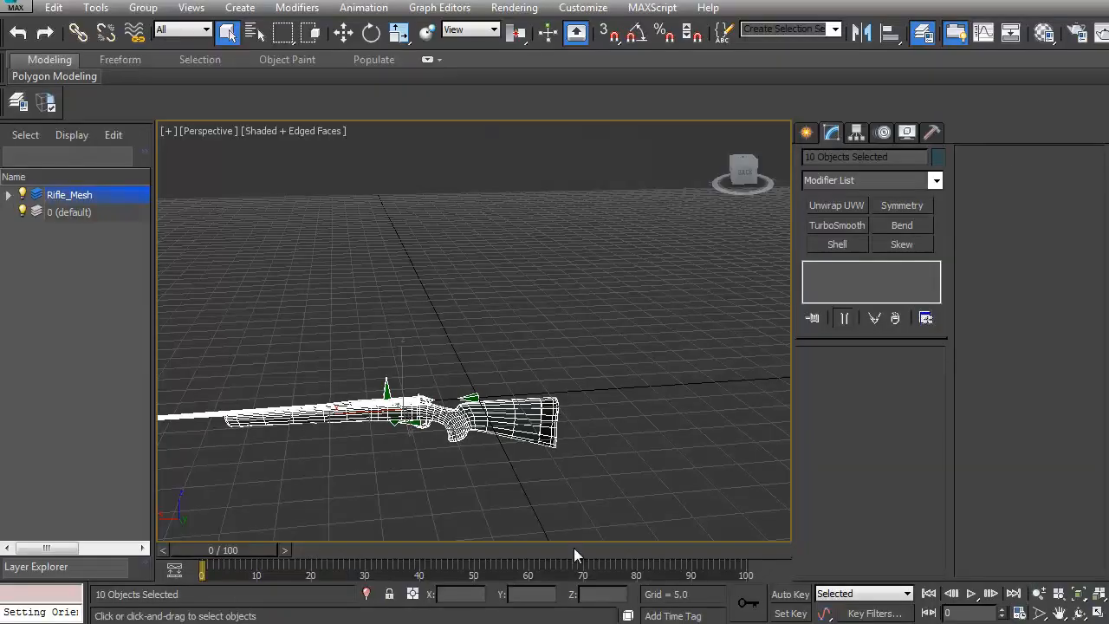
Weight the rifle's vertices to the b_WeaponMovement bone in the Skin modifier with an absolute effect of 1, and leave envelope editing
{"action": "scroll", "coordinate": [496, 428], "scroll_direction": "up", "scroll_amount": 5}
{"action": "scroll", "coordinate": [495, 428], "scroll_direction": "up", "scroll_amount": 2}
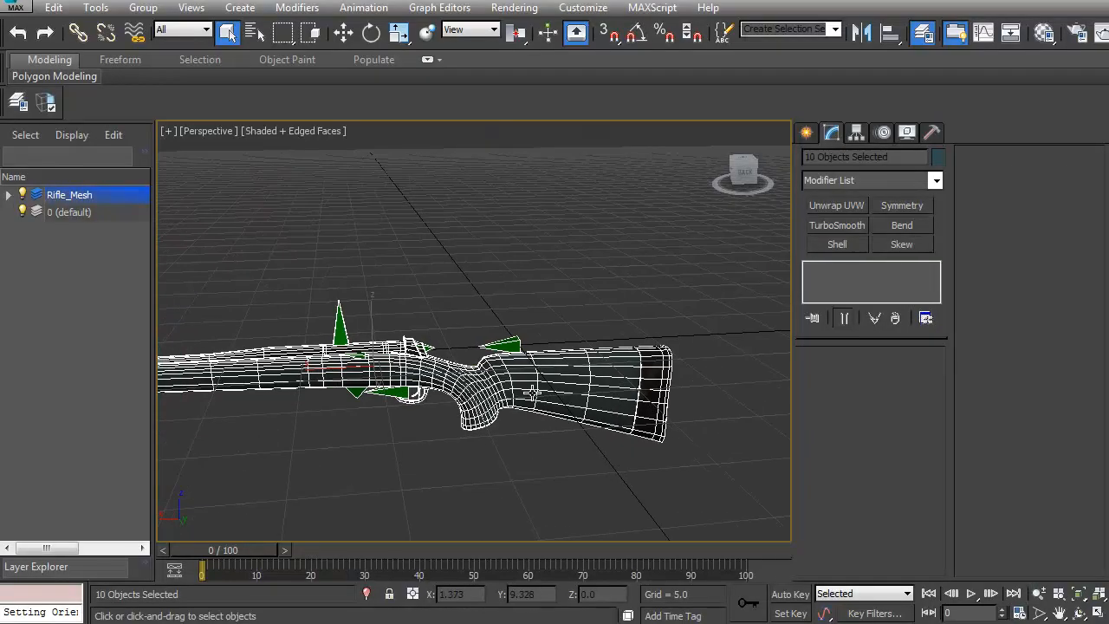
{"action": "left_click", "coordinate": [533, 394]}
{"action": "left_click", "coordinate": [871, 379]}
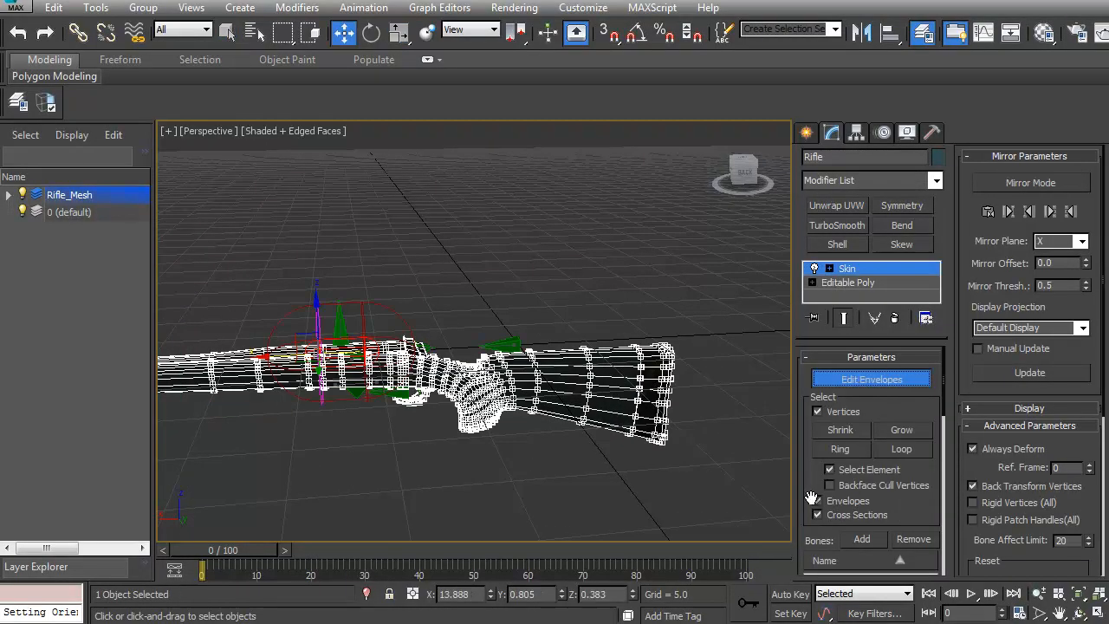
{"action": "scroll", "coordinate": [808, 471], "scroll_direction": "down", "scroll_amount": 3}
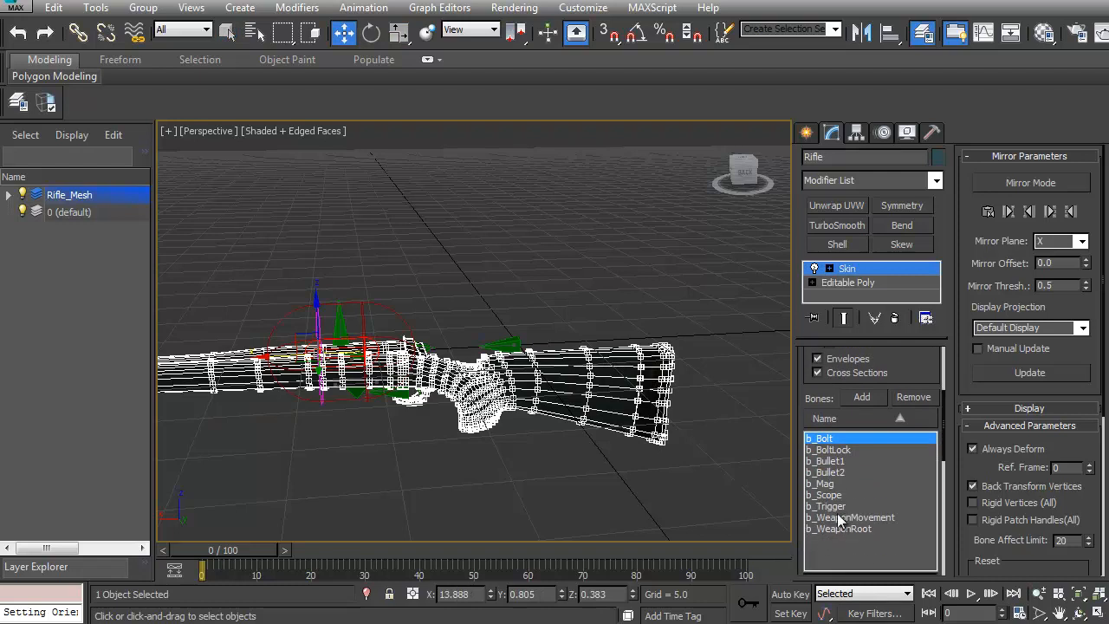
{"action": "left_click", "coordinate": [839, 517]}
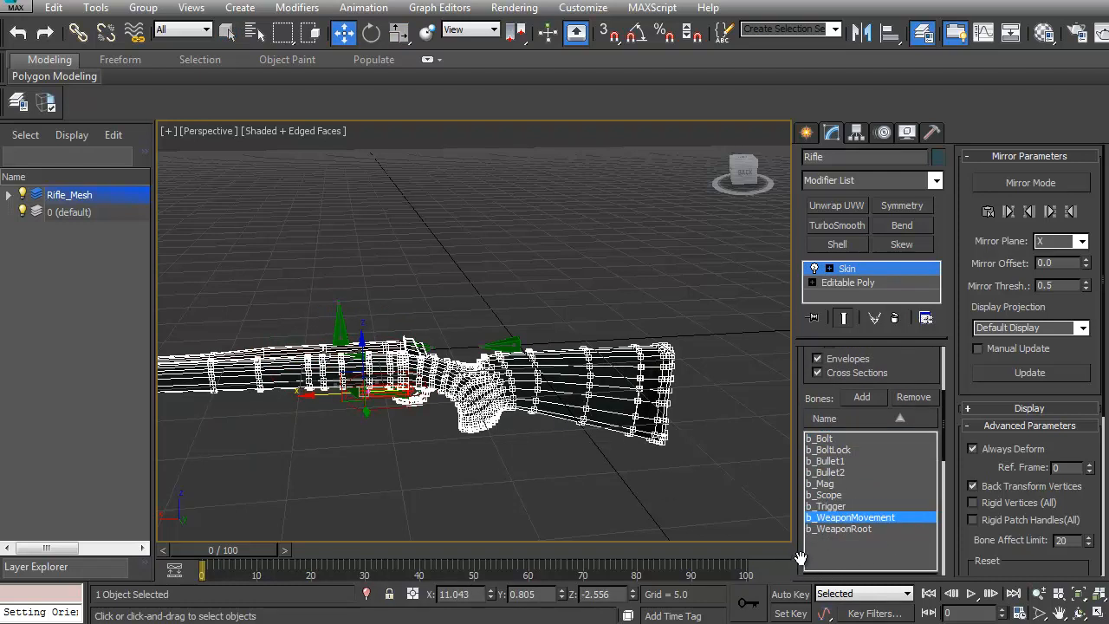
{"action": "scroll", "coordinate": [805, 560], "scroll_direction": "down", "scroll_amount": 5}
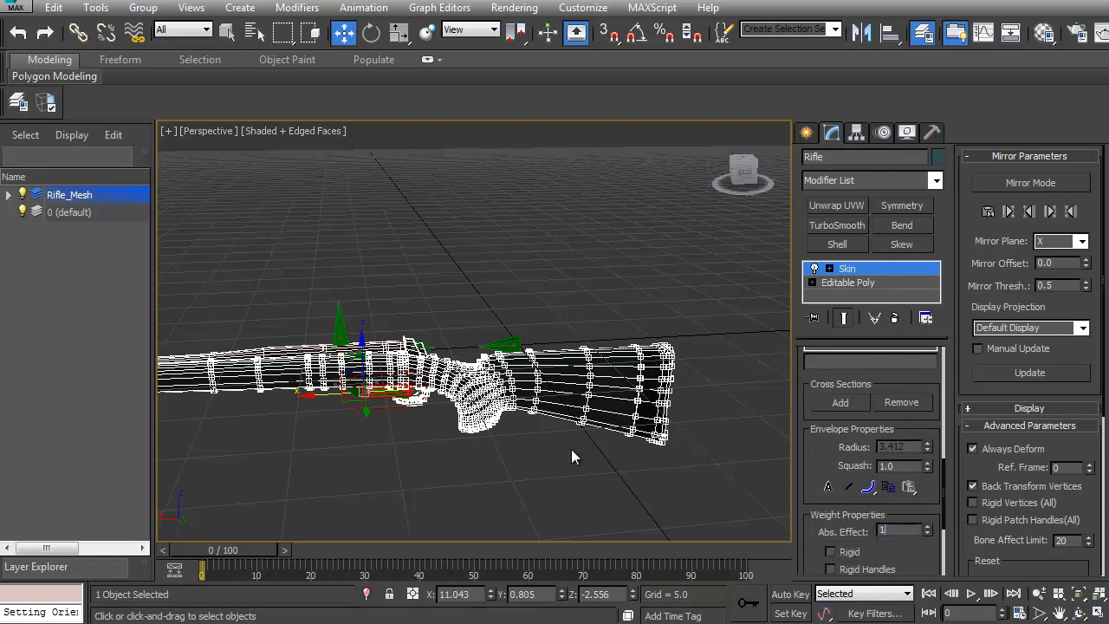
{"action": "left_click", "coordinate": [845, 270]}
Select the rifle with all its bones and export the selection as FBX again, overwriting the previous rifle file and dismissing the export warnings
{"action": "scroll", "coordinate": [602, 348], "scroll_direction": "down", "scroll_amount": 3}
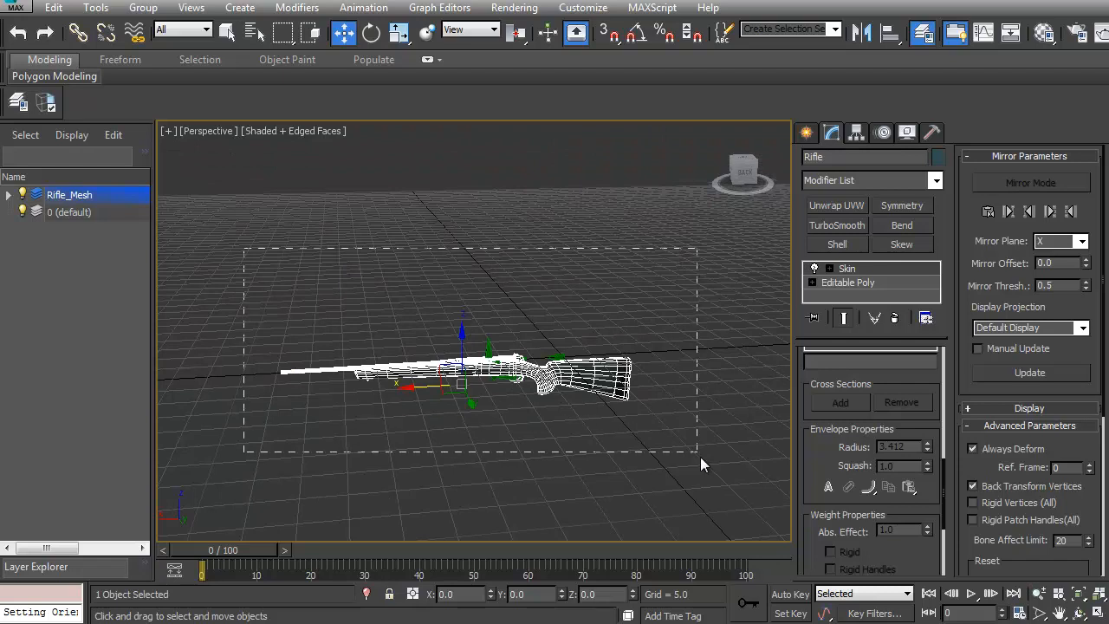
{"action": "key", "text": "ctrl+a"}
{"action": "left_click", "coordinate": [45, 103]}
{"action": "double_click", "coordinate": [320, 109]}
{"action": "left_click", "coordinate": [777, 439]}
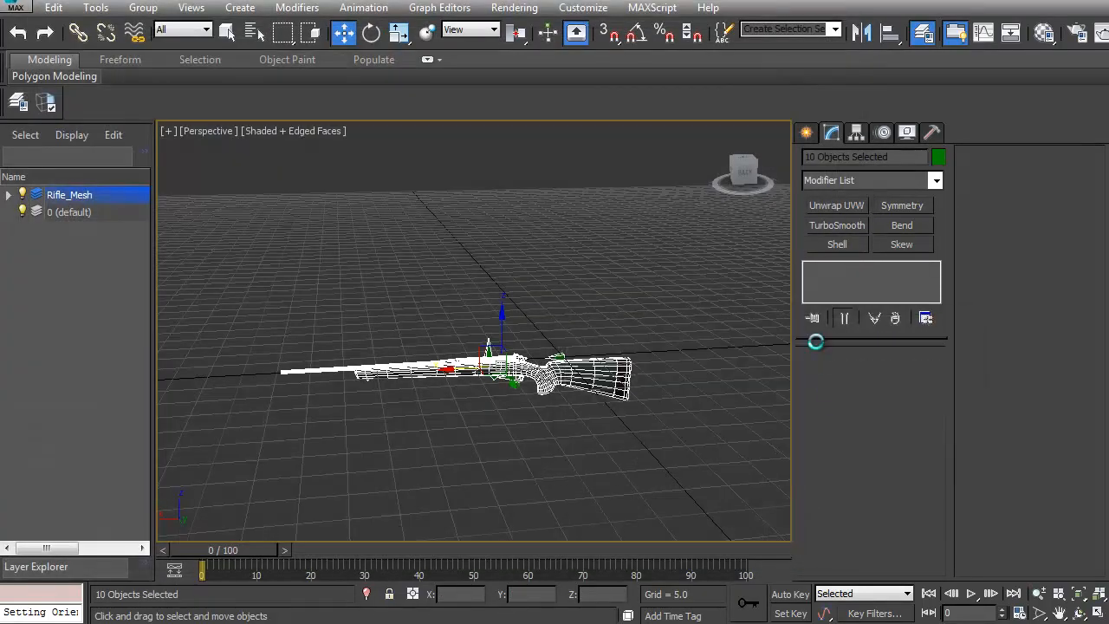
{"action": "left_click", "coordinate": [784, 559]}
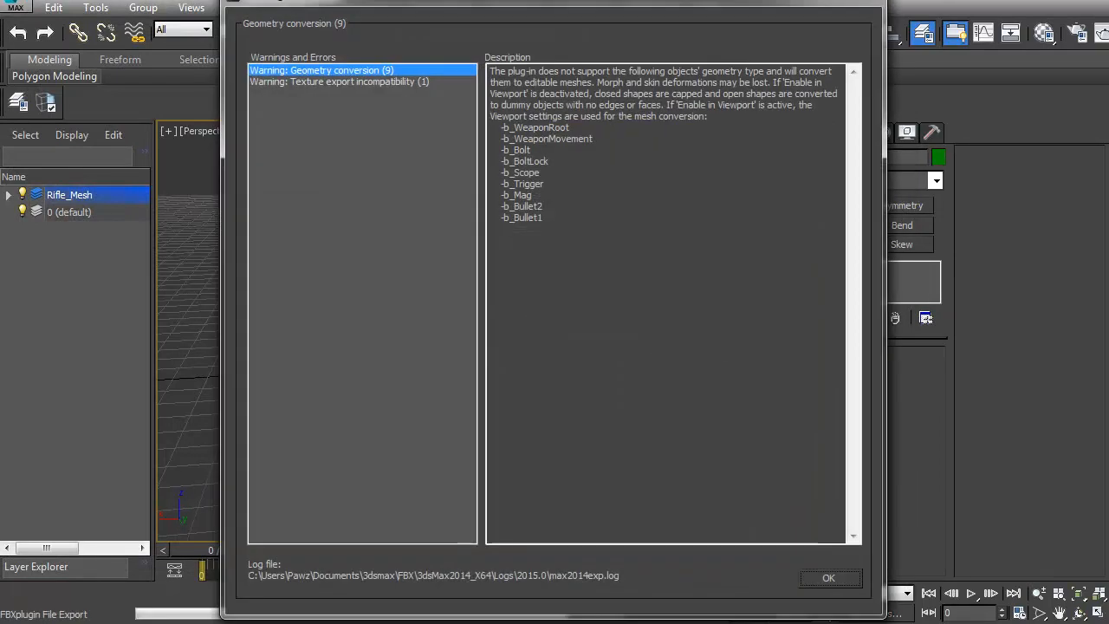
{"action": "left_click", "coordinate": [826, 575]}
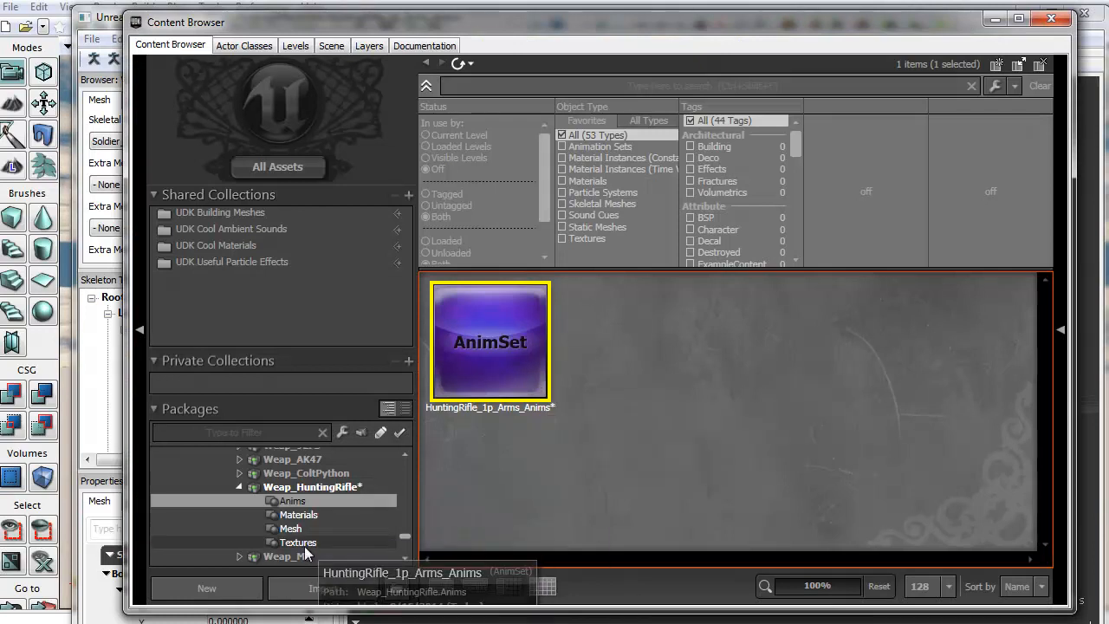
Switch to UDK, reimport HuntingRifle_1p_Mesh from the Weap_HuntingRifle Mesh group, check the rifle on the arms, and close the AnimSet Editor
{"action": "left_click", "coordinate": [299, 529]}
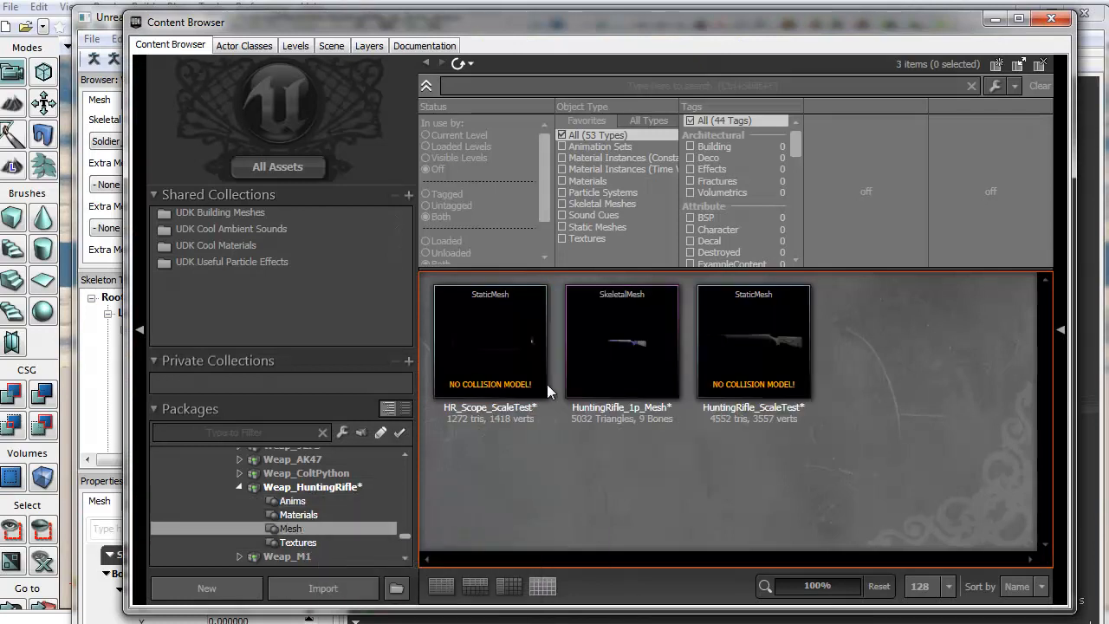
{"action": "right_click", "coordinate": [649, 316]}
{"action": "left_click", "coordinate": [482, 367]}
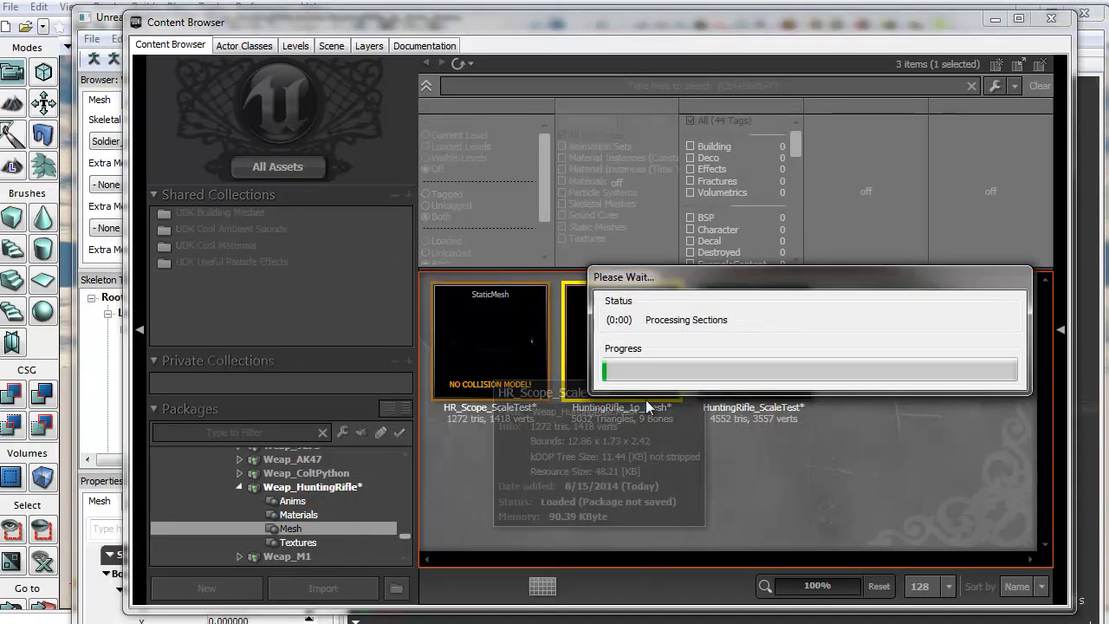
{"action": "left_click", "coordinate": [995, 17]}
{"action": "left_click_drag", "start_coordinate": [806, 286], "coordinate": [610, 415]}
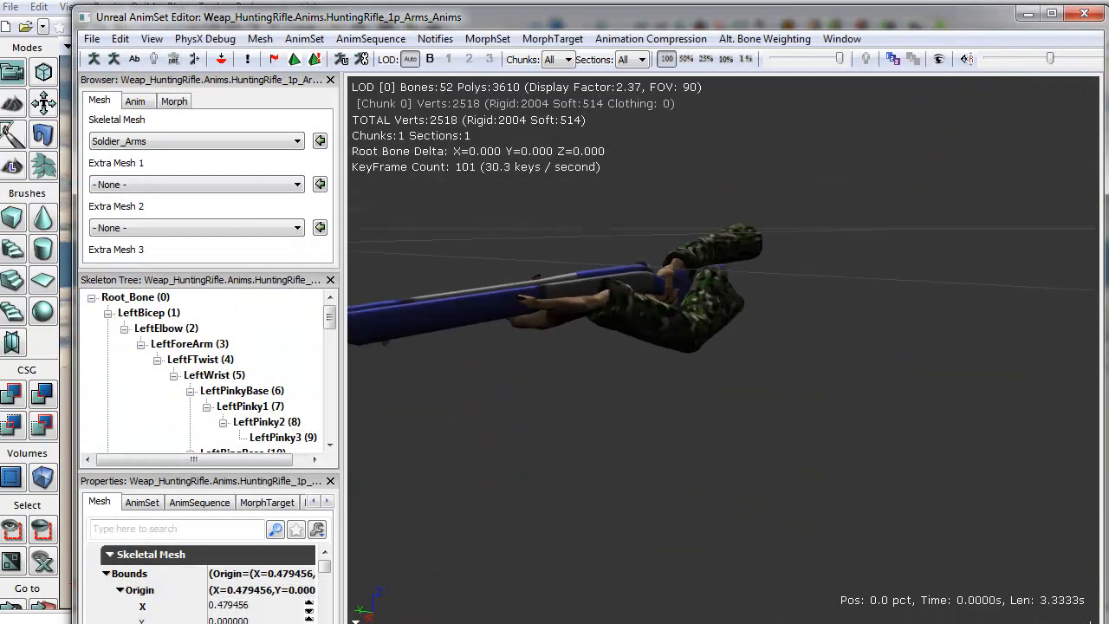
{"action": "left_click", "coordinate": [1085, 14]}
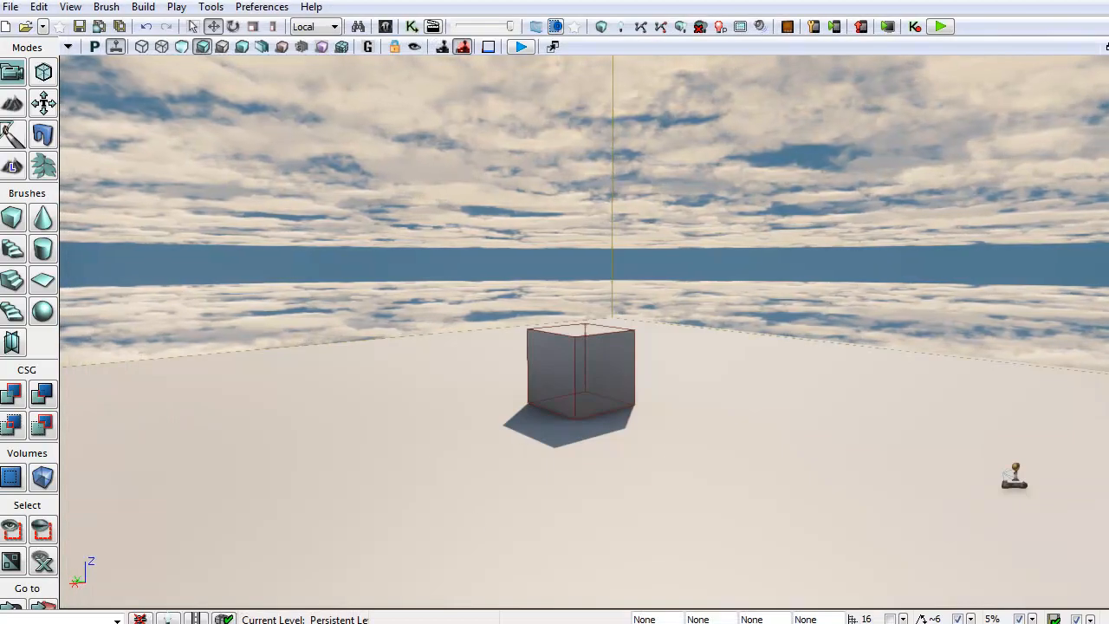
Open HuntingRifle_1p_Mesh in the AnimSet Editor, inspect the rifle's stock and receiver up close, and close the editor
{"action": "left_click", "coordinate": [334, 623]}
{"action": "double_click", "coordinate": [580, 329]}
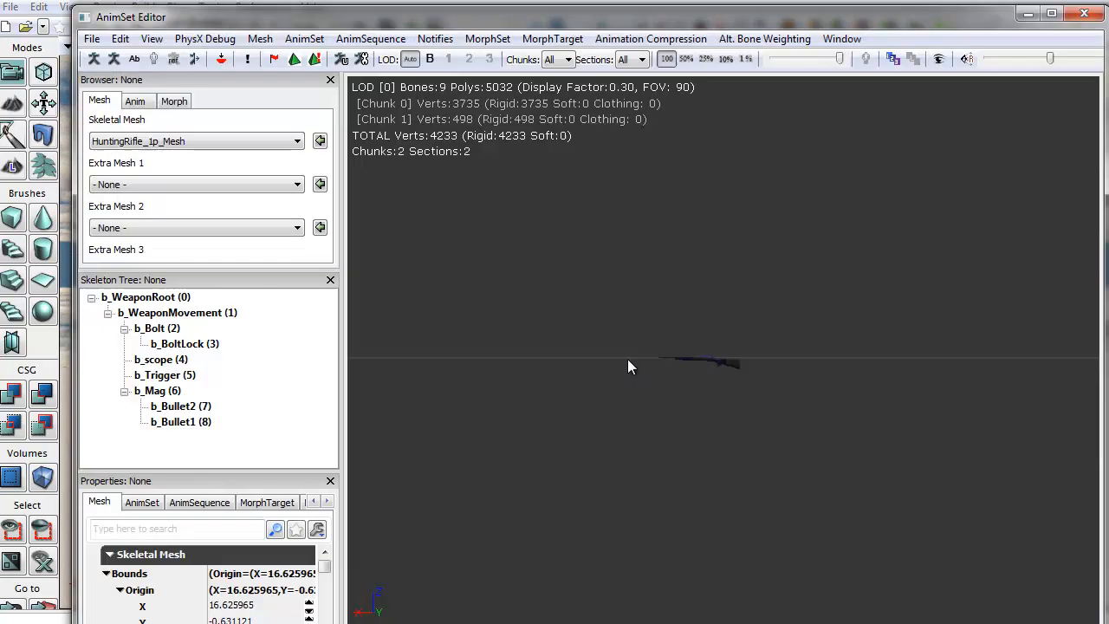
{"action": "right_click_drag", "start_coordinate": [717, 274], "coordinate": [742, 176]}
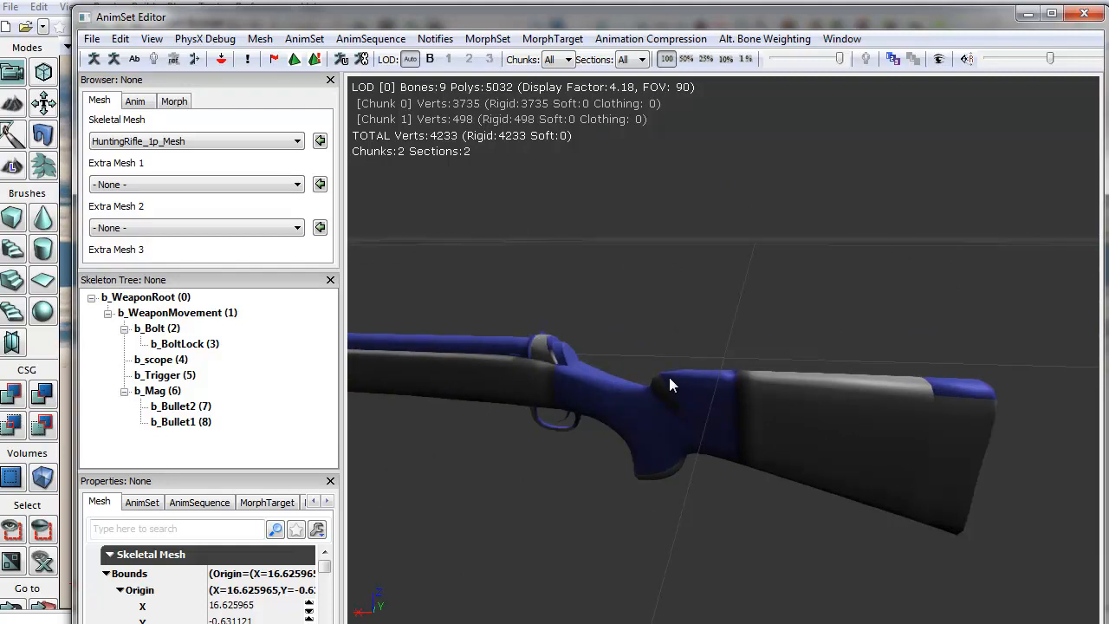
{"action": "left_click_drag", "start_coordinate": [747, 339], "coordinate": [652, 401]}
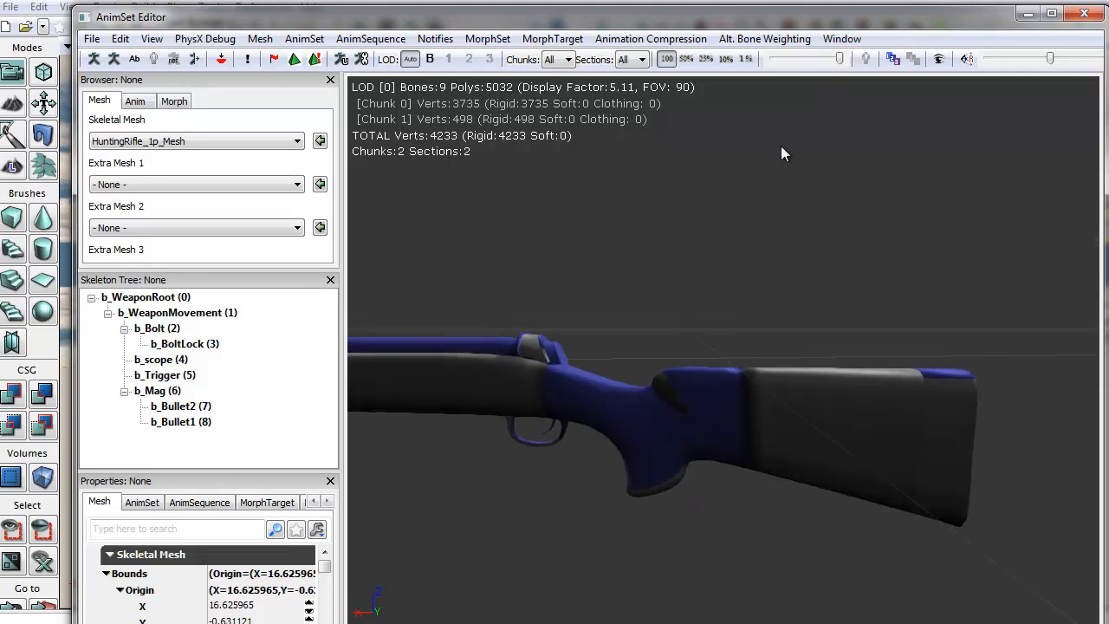
{"action": "left_click", "coordinate": [1082, 14]}
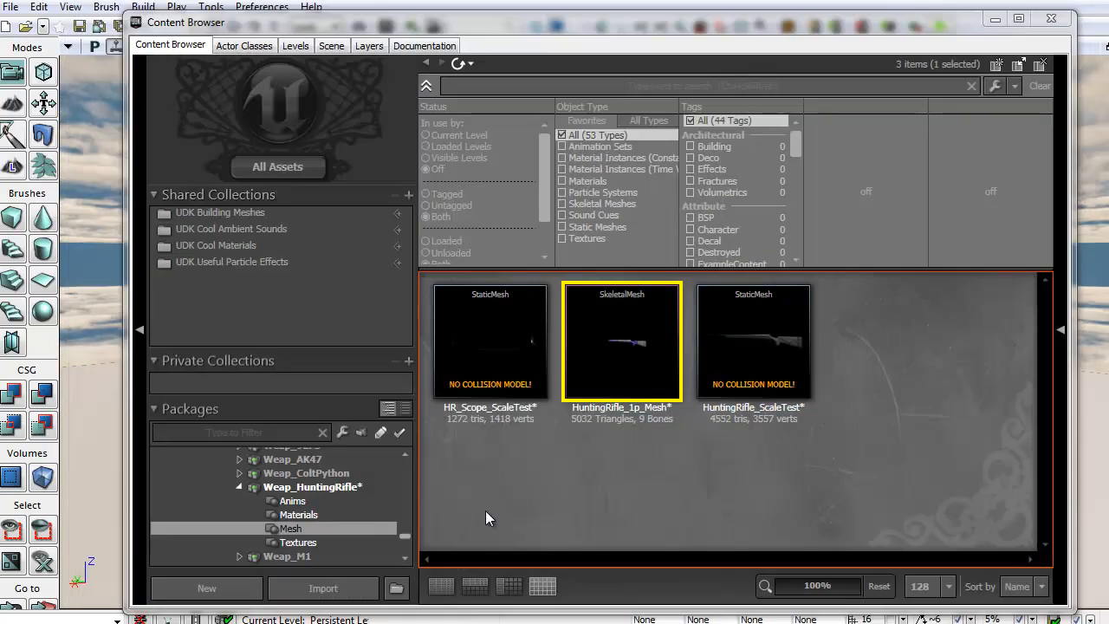
Open HuntingRifle_1p_Arms_Anims from the Anims group and examine the rifle's fit in the soldier's hands from several angles during the animation
{"action": "left_click", "coordinate": [291, 501]}
{"action": "double_click", "coordinate": [537, 327]}
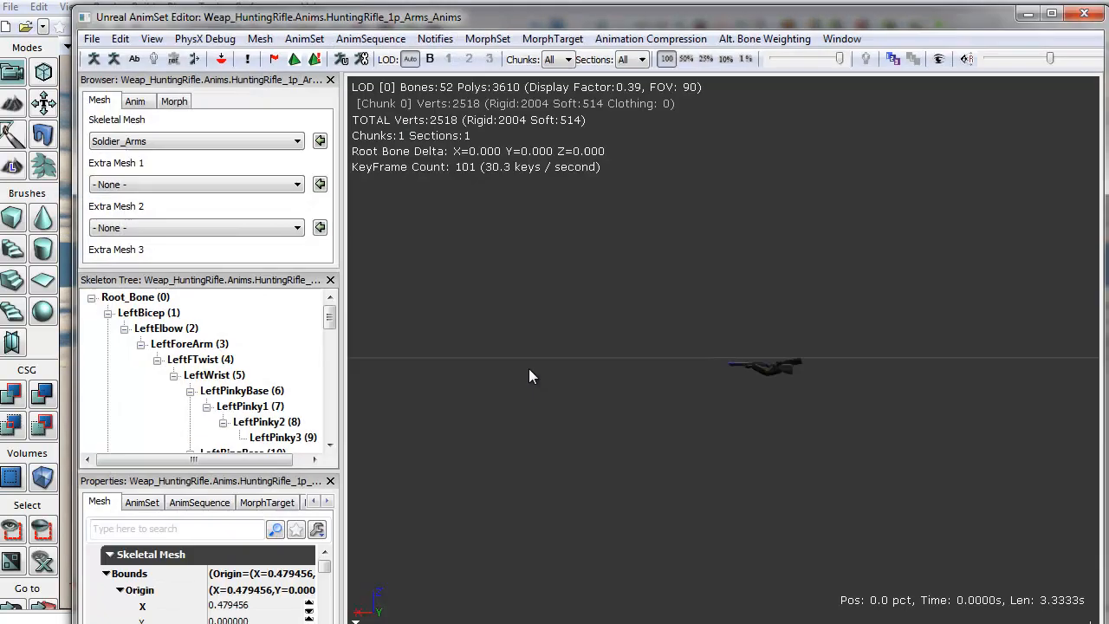
{"action": "scroll", "coordinate": [589, 280], "scroll_direction": "up", "scroll_amount": 10}
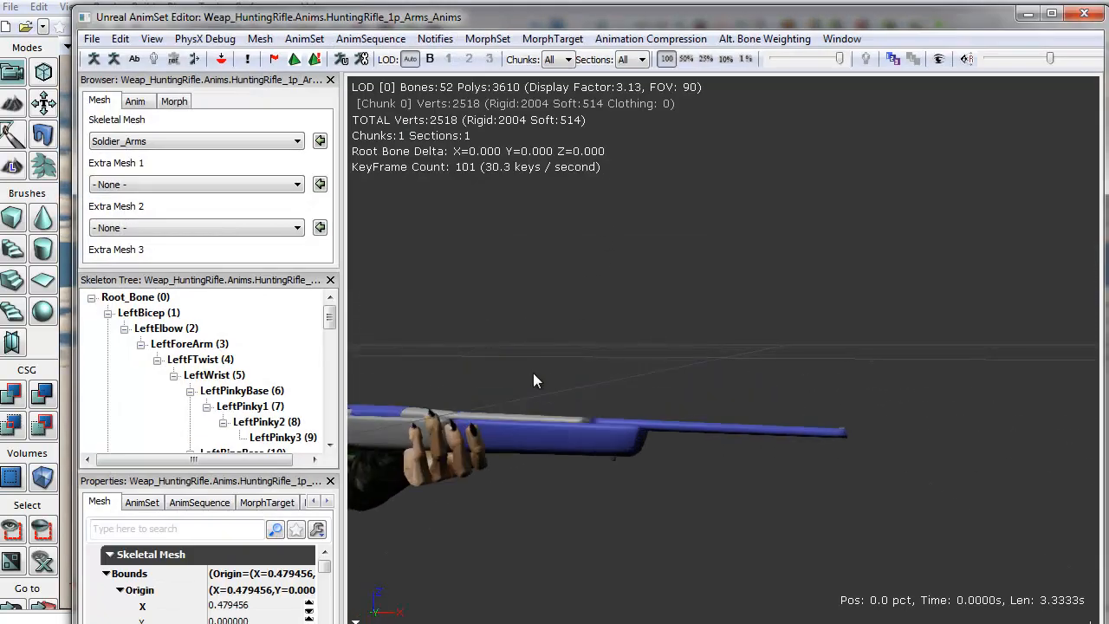
{"action": "left_click_drag", "start_coordinate": [604, 383], "coordinate": [581, 399]}
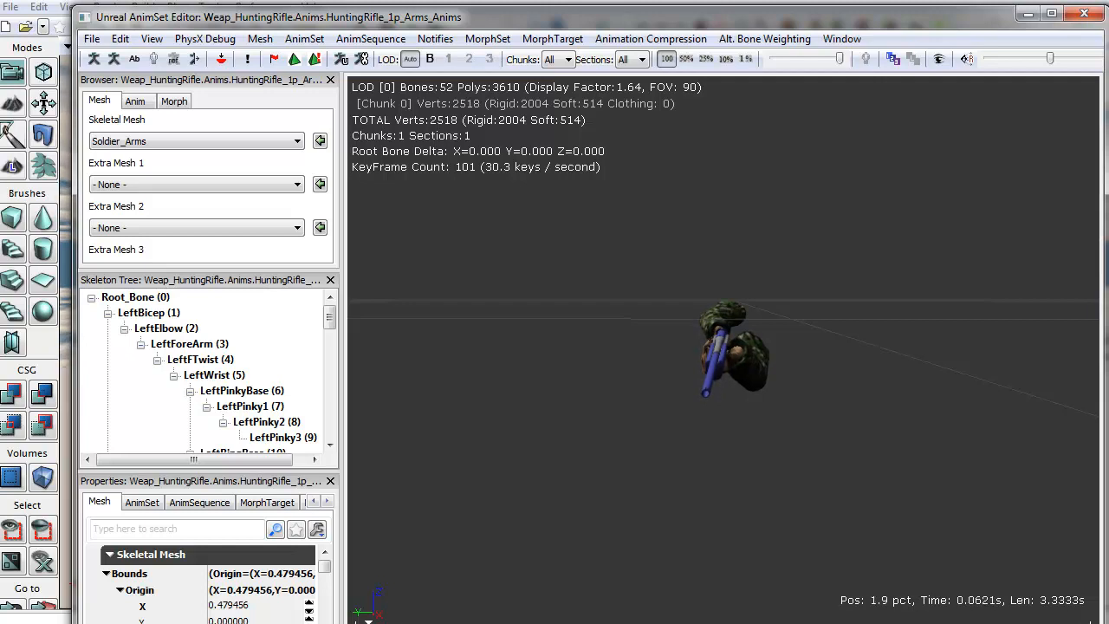
{"action": "left_click_drag", "start_coordinate": [940, 437], "coordinate": [711, 450]}
{"action": "scroll", "coordinate": [716, 372], "scroll_direction": "up", "scroll_amount": 5}
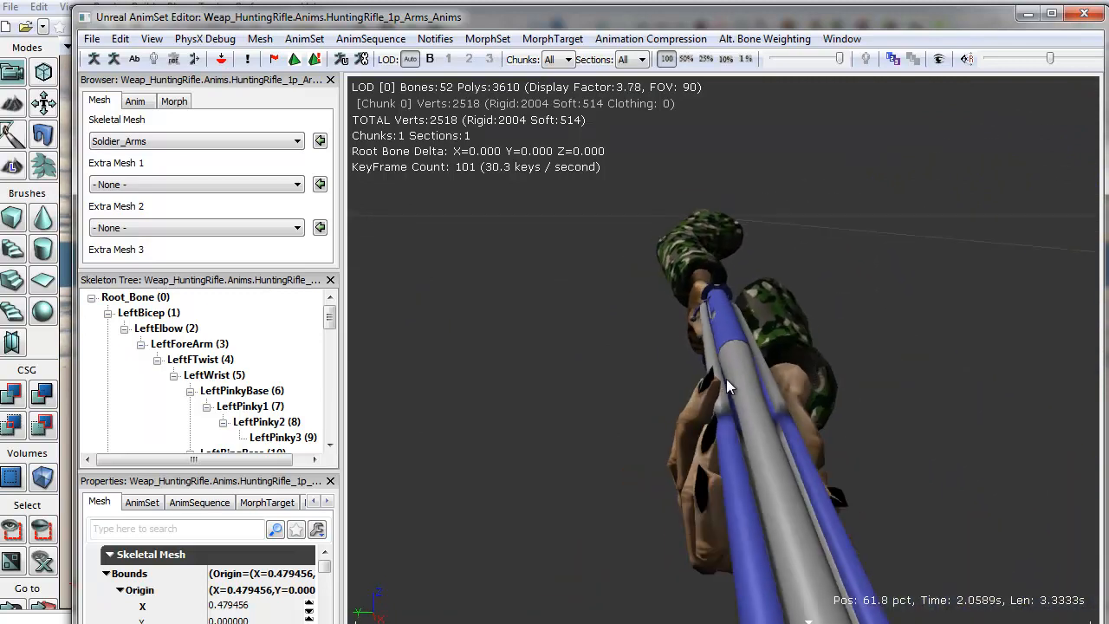